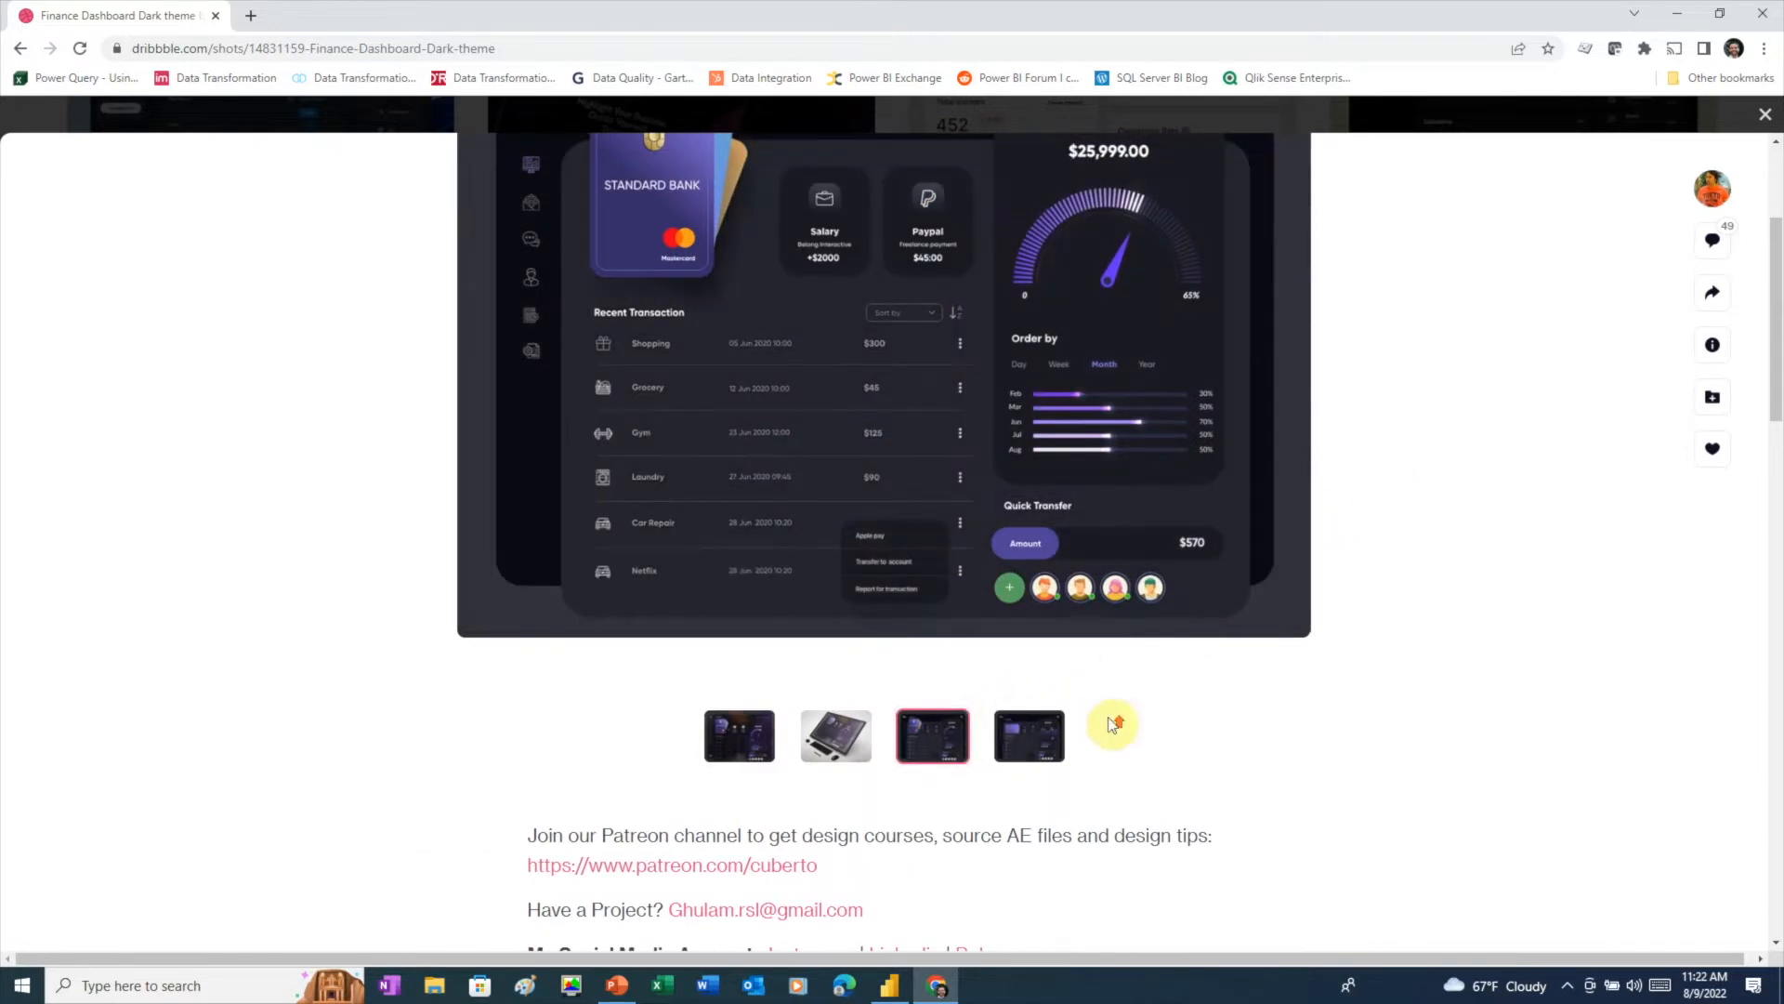
# - View the fourth image of the dark finance dashboard shot as a design reference
pyautogui.scroll(1, 1111, 715)
pyautogui.click(1046, 846)
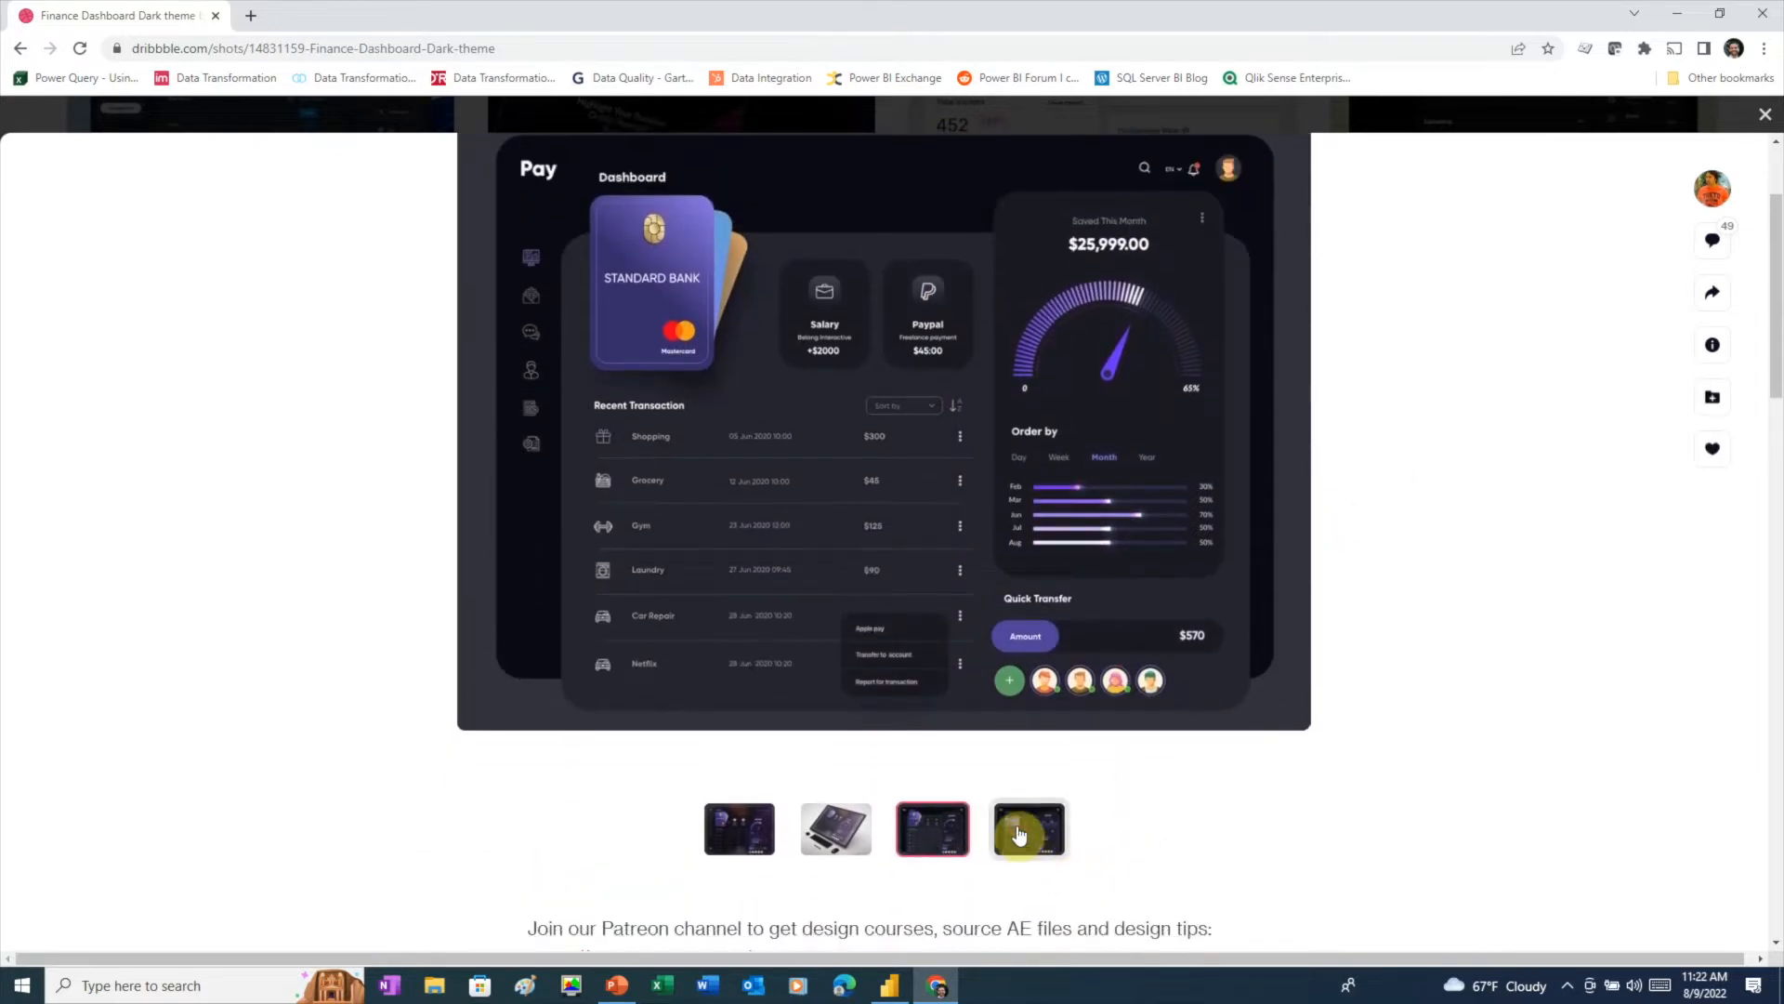
pyautogui.scroll(1, 1329, 812)
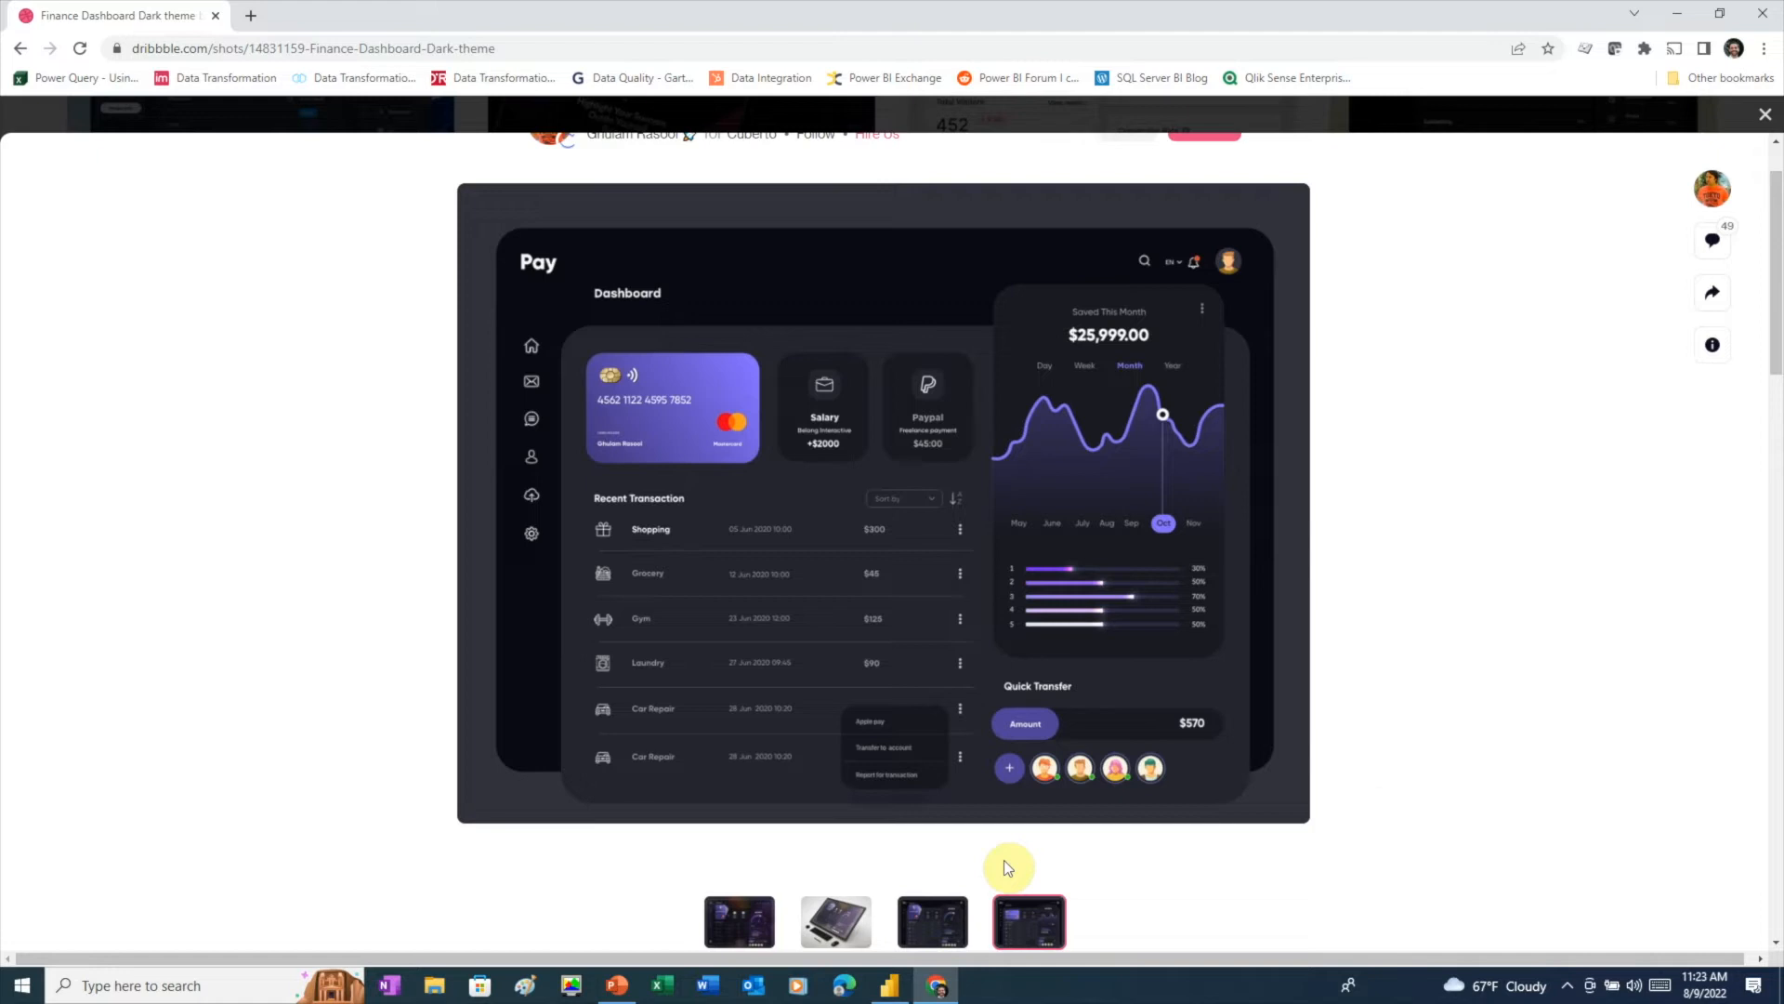
# - Switch to PowerPoint and check the slide size options of the blank presentation
pyautogui.click(620, 989)
pyautogui.click(253, 193)
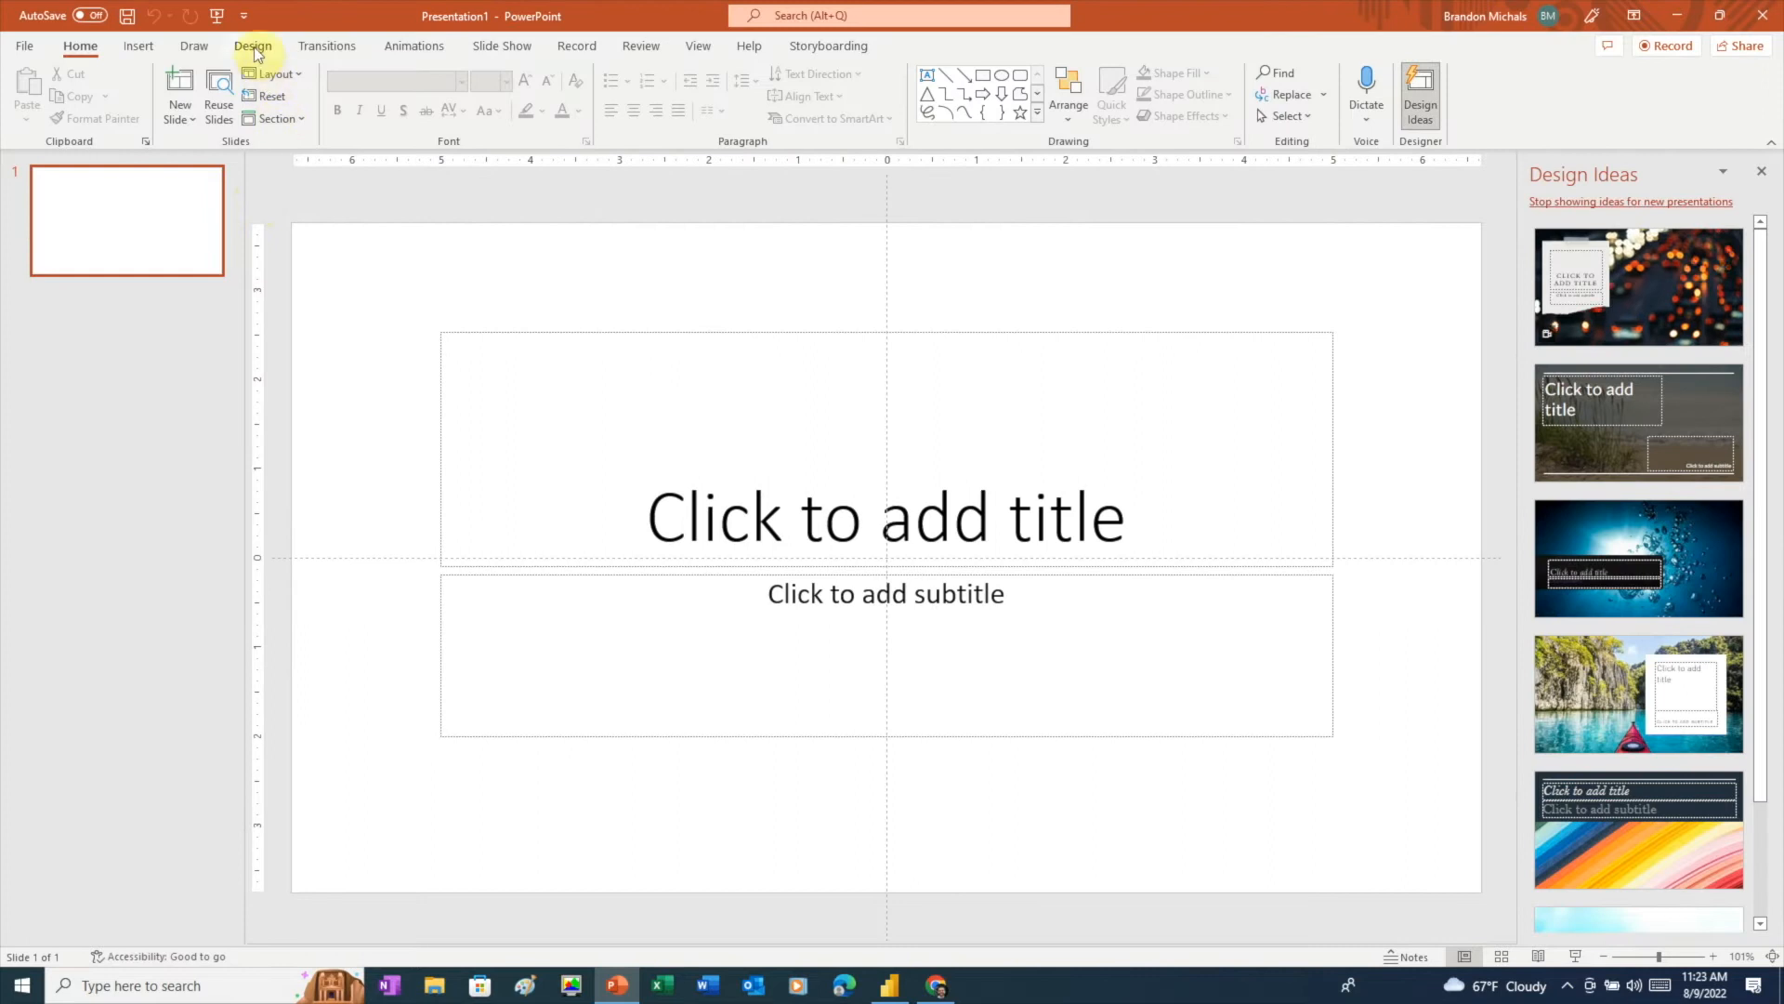
pyautogui.click(254, 46)
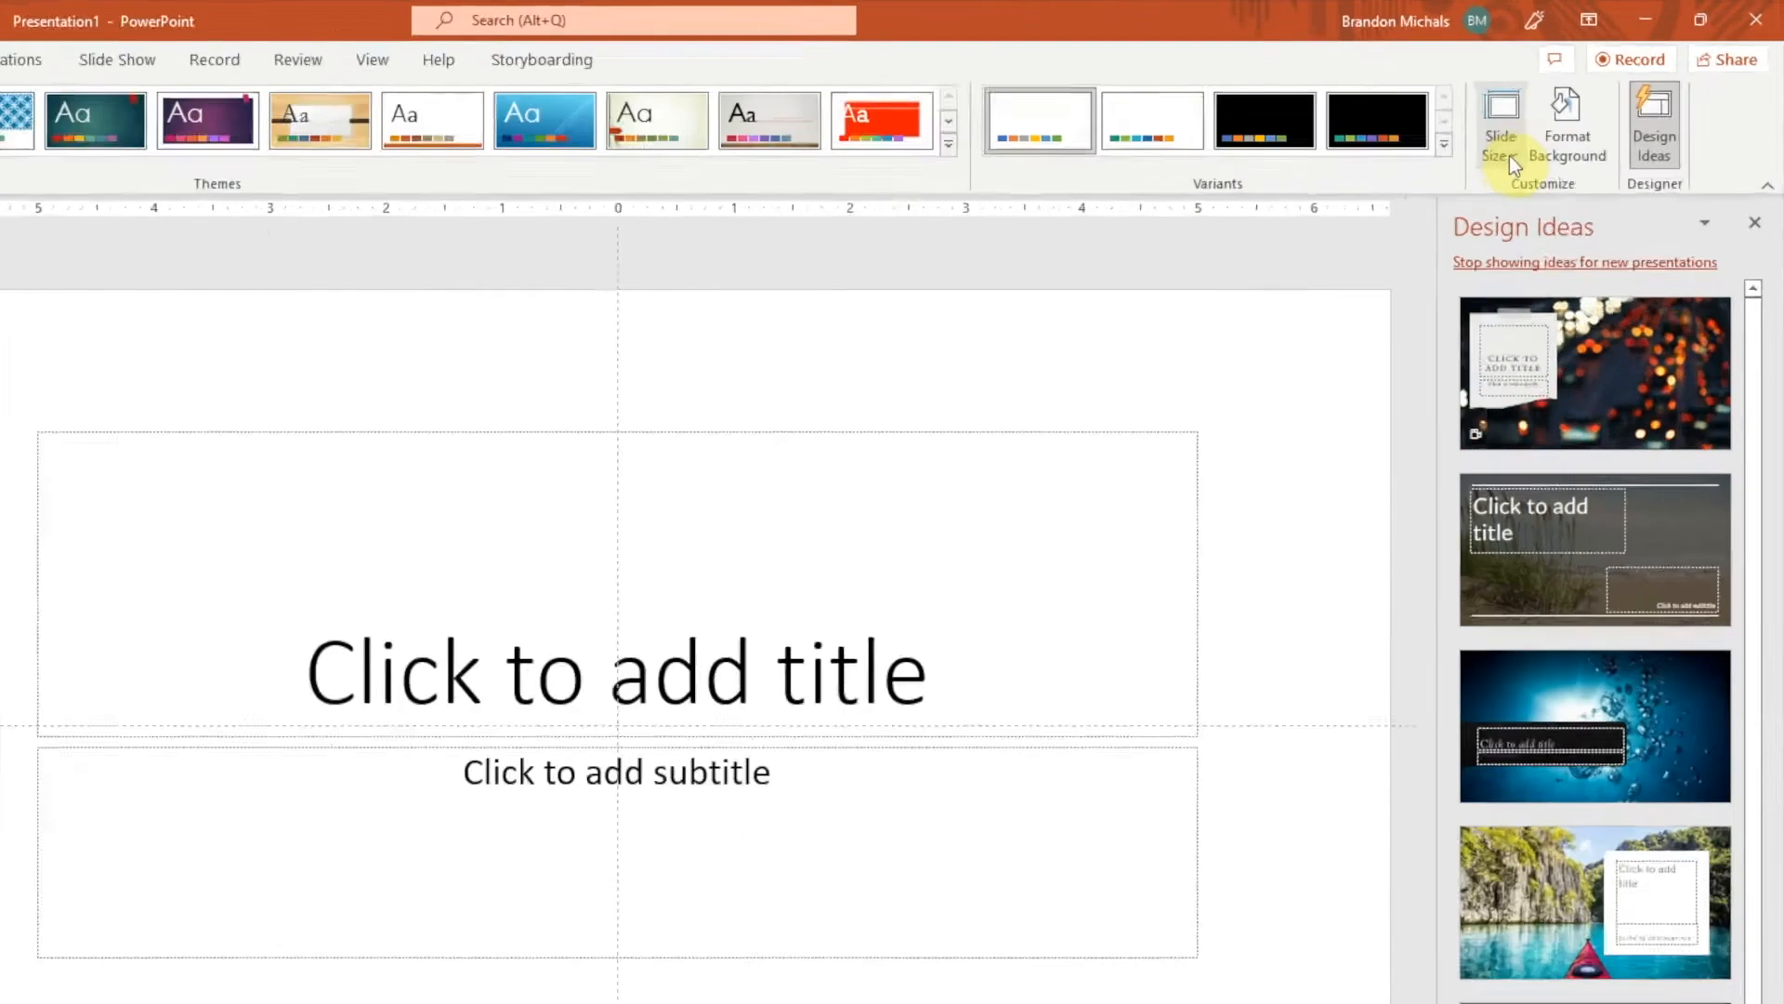
pyautogui.click(1568, 119)
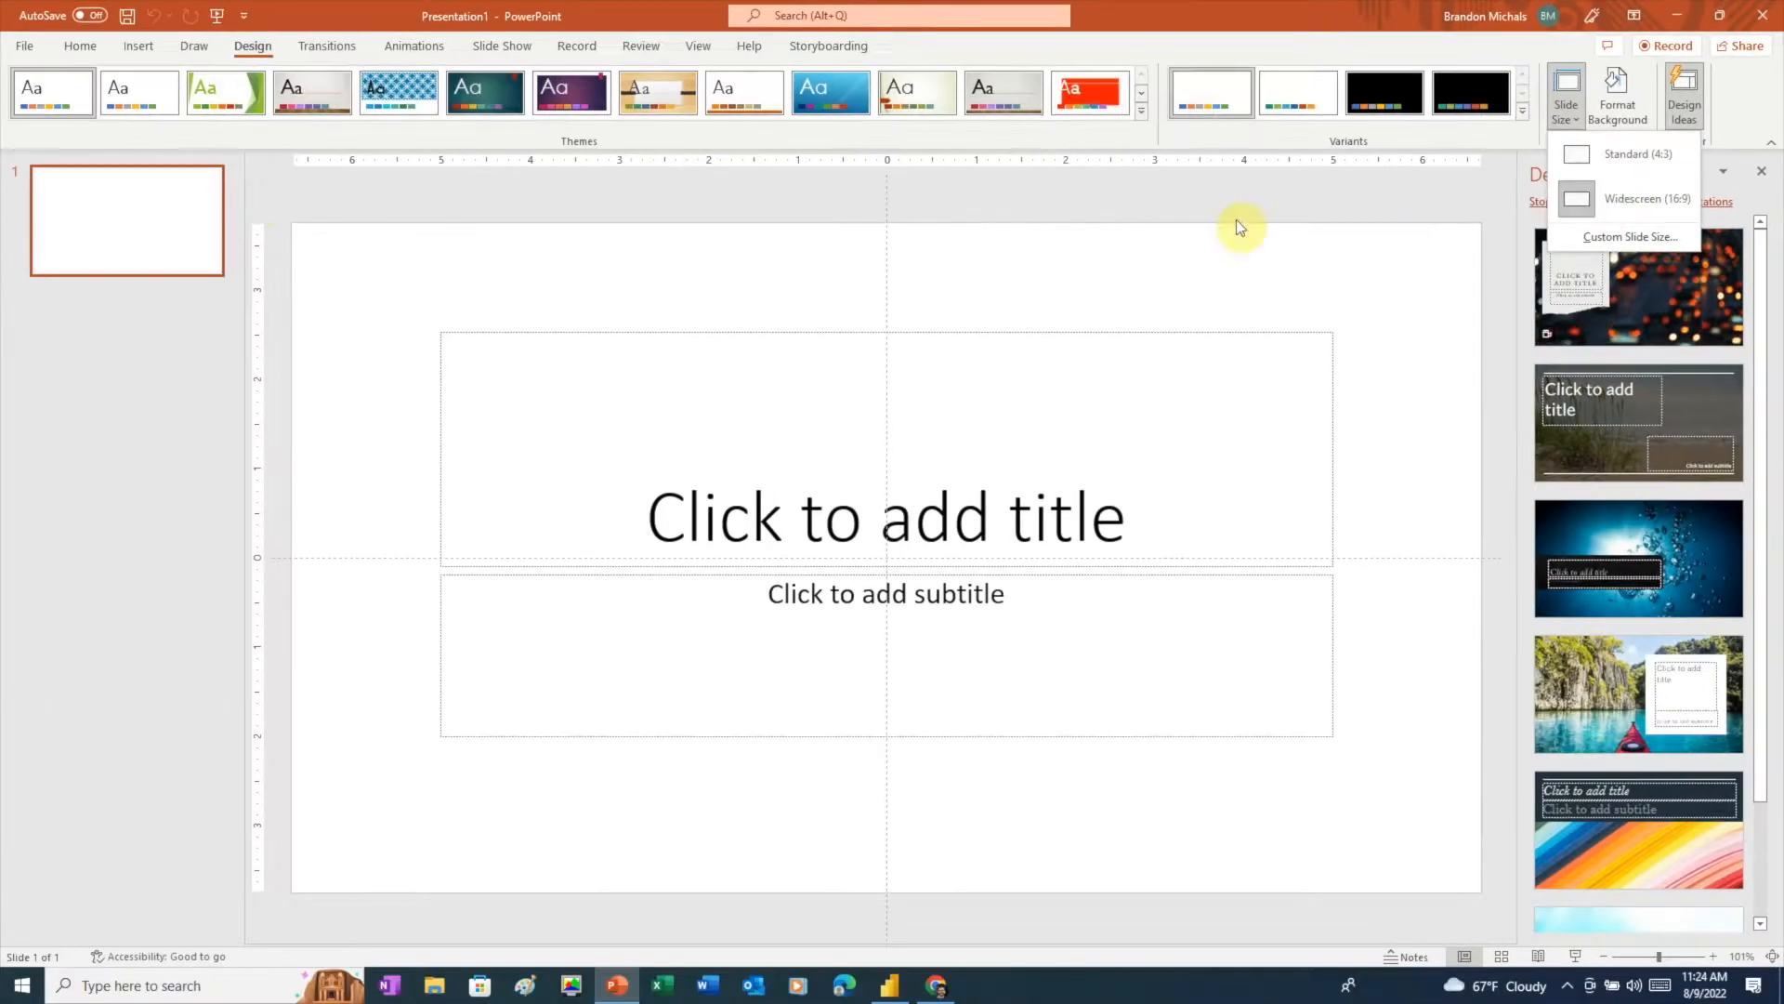
# - Delete the title and subtitle placeholders from the slide
pyautogui.click(414, 289)
pyautogui.moveTo(380, 298); pyautogui.dragTo(1400, 799)
pyautogui.press('Delete')
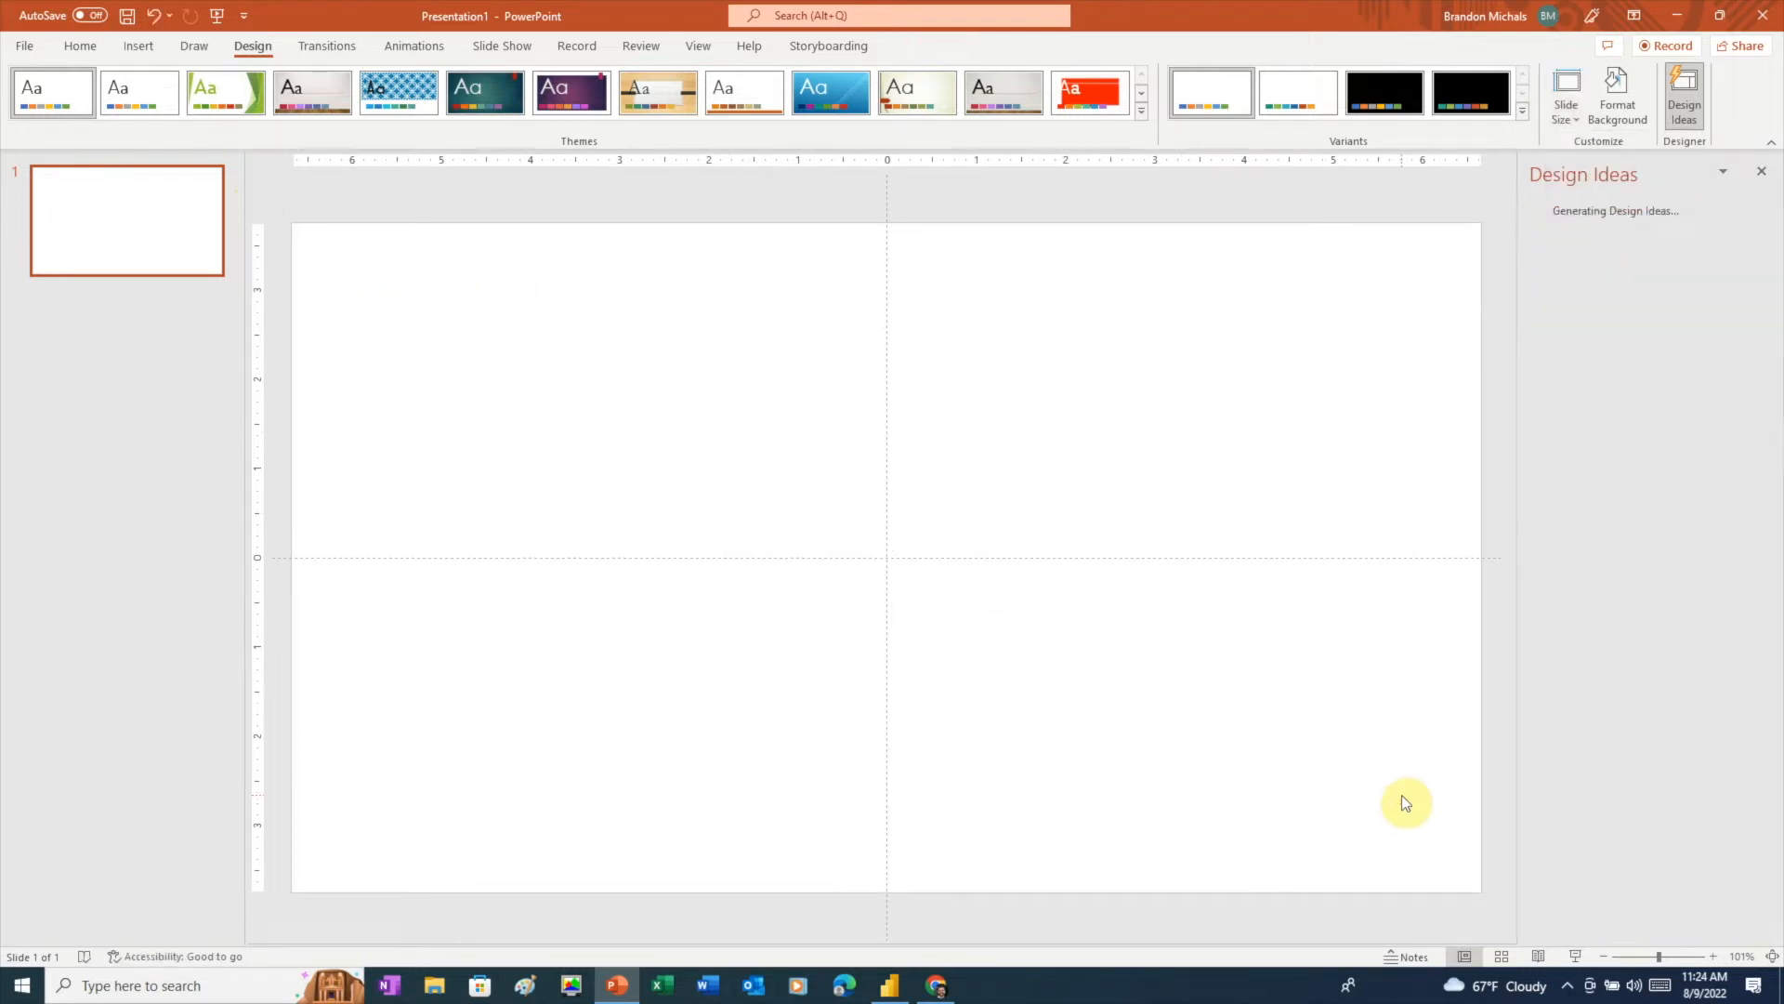
# - Switch to Chrome and open the Pexels site in a new tab
pyautogui.click(934, 994)
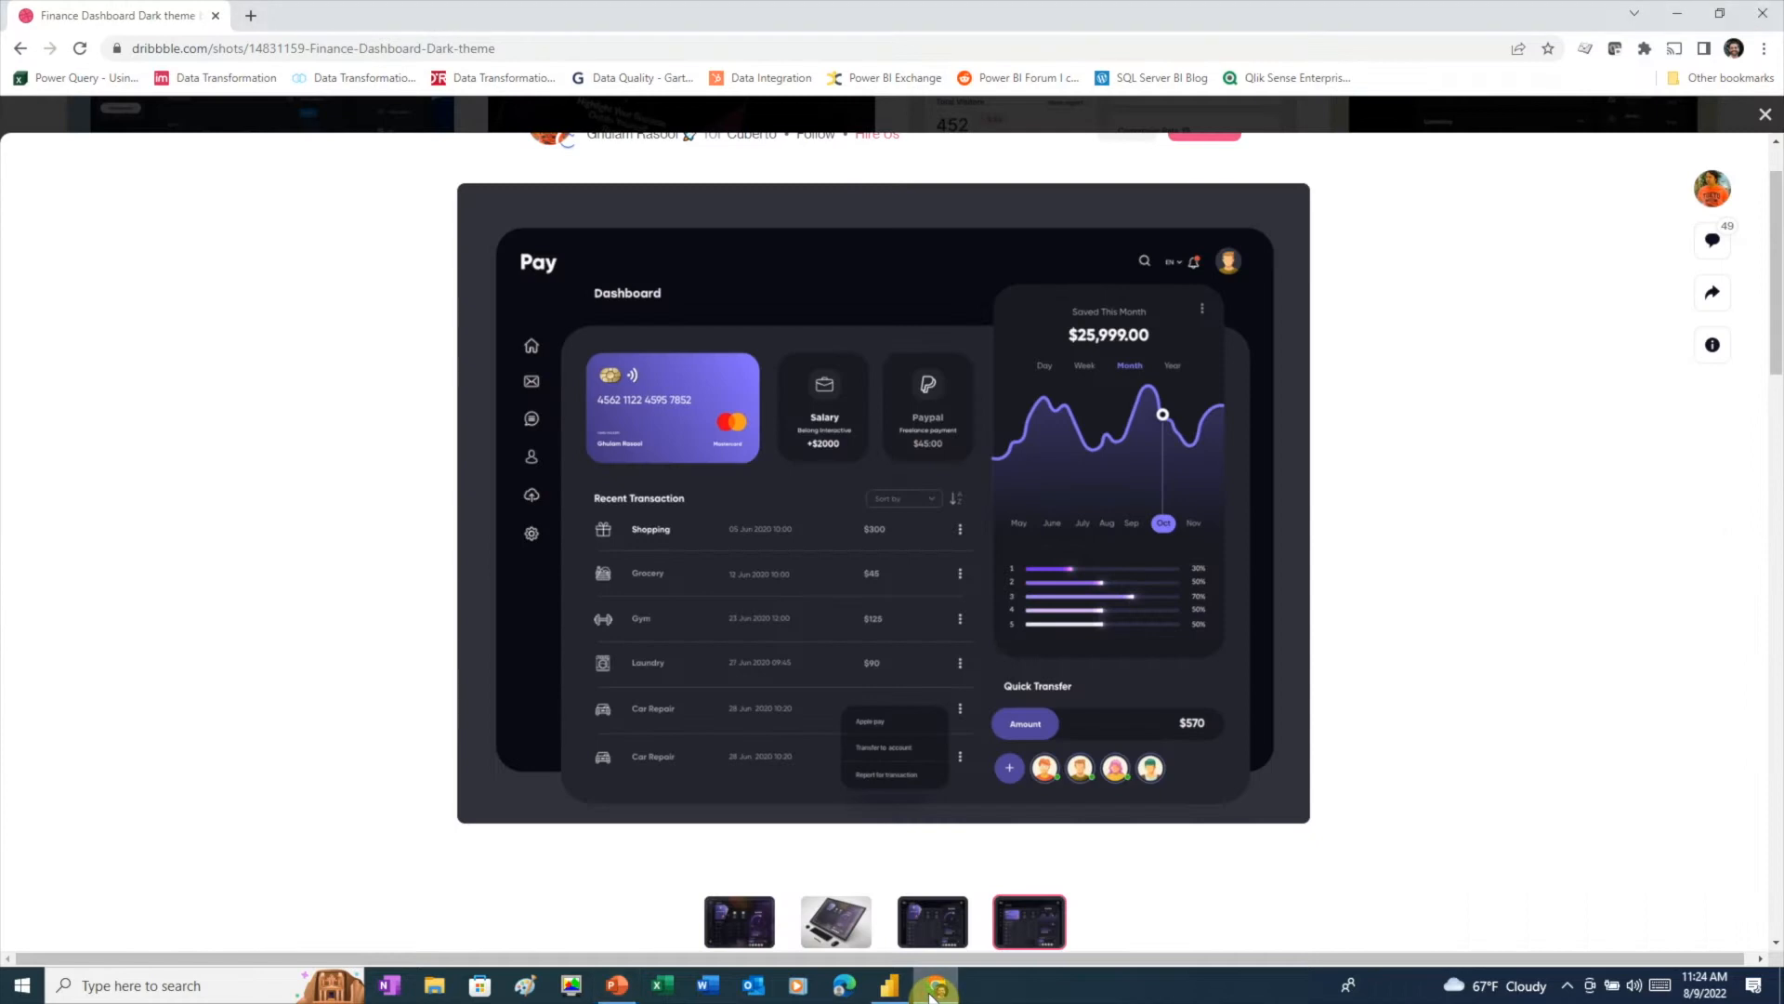
pyautogui.hotkey('ctrl', 't')
pyautogui.write('pexels')
pyautogui.press('Return')
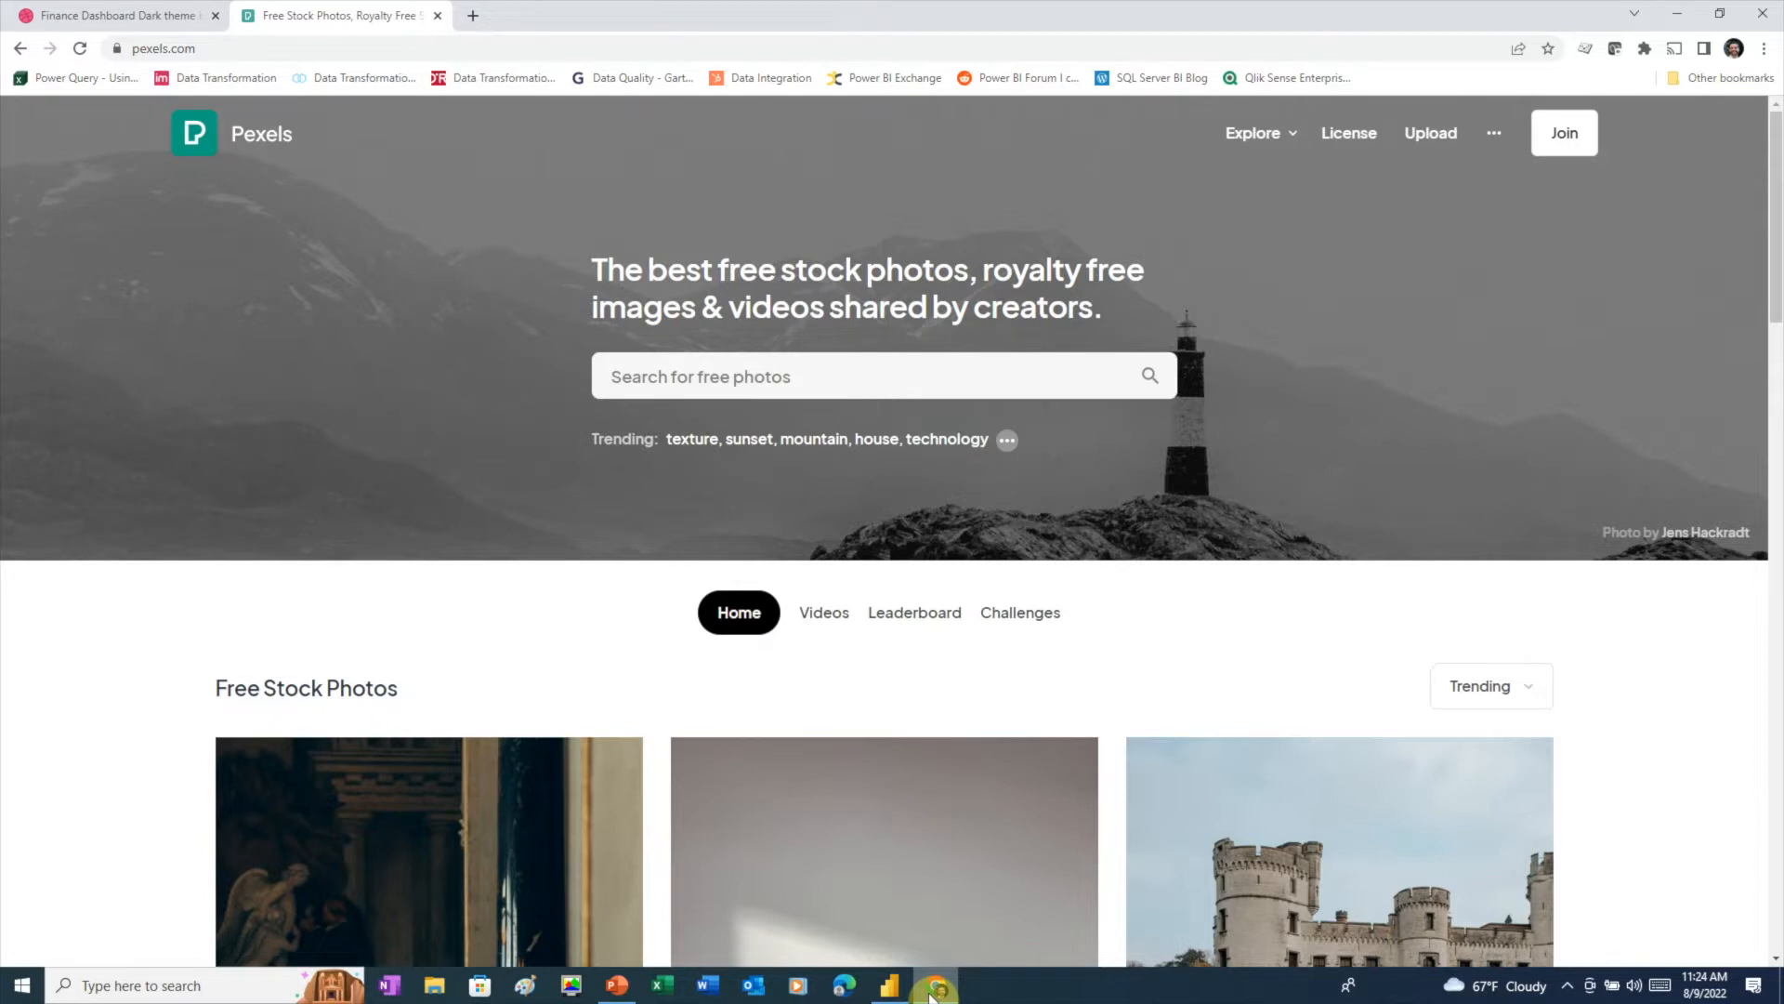
# - Search Pexels for "abstract background", browse the photos and download the purple abstract illustration
pyautogui.write('abstract background')
pyautogui.press('Return')
pyautogui.scroll(-7, 1263, 883)
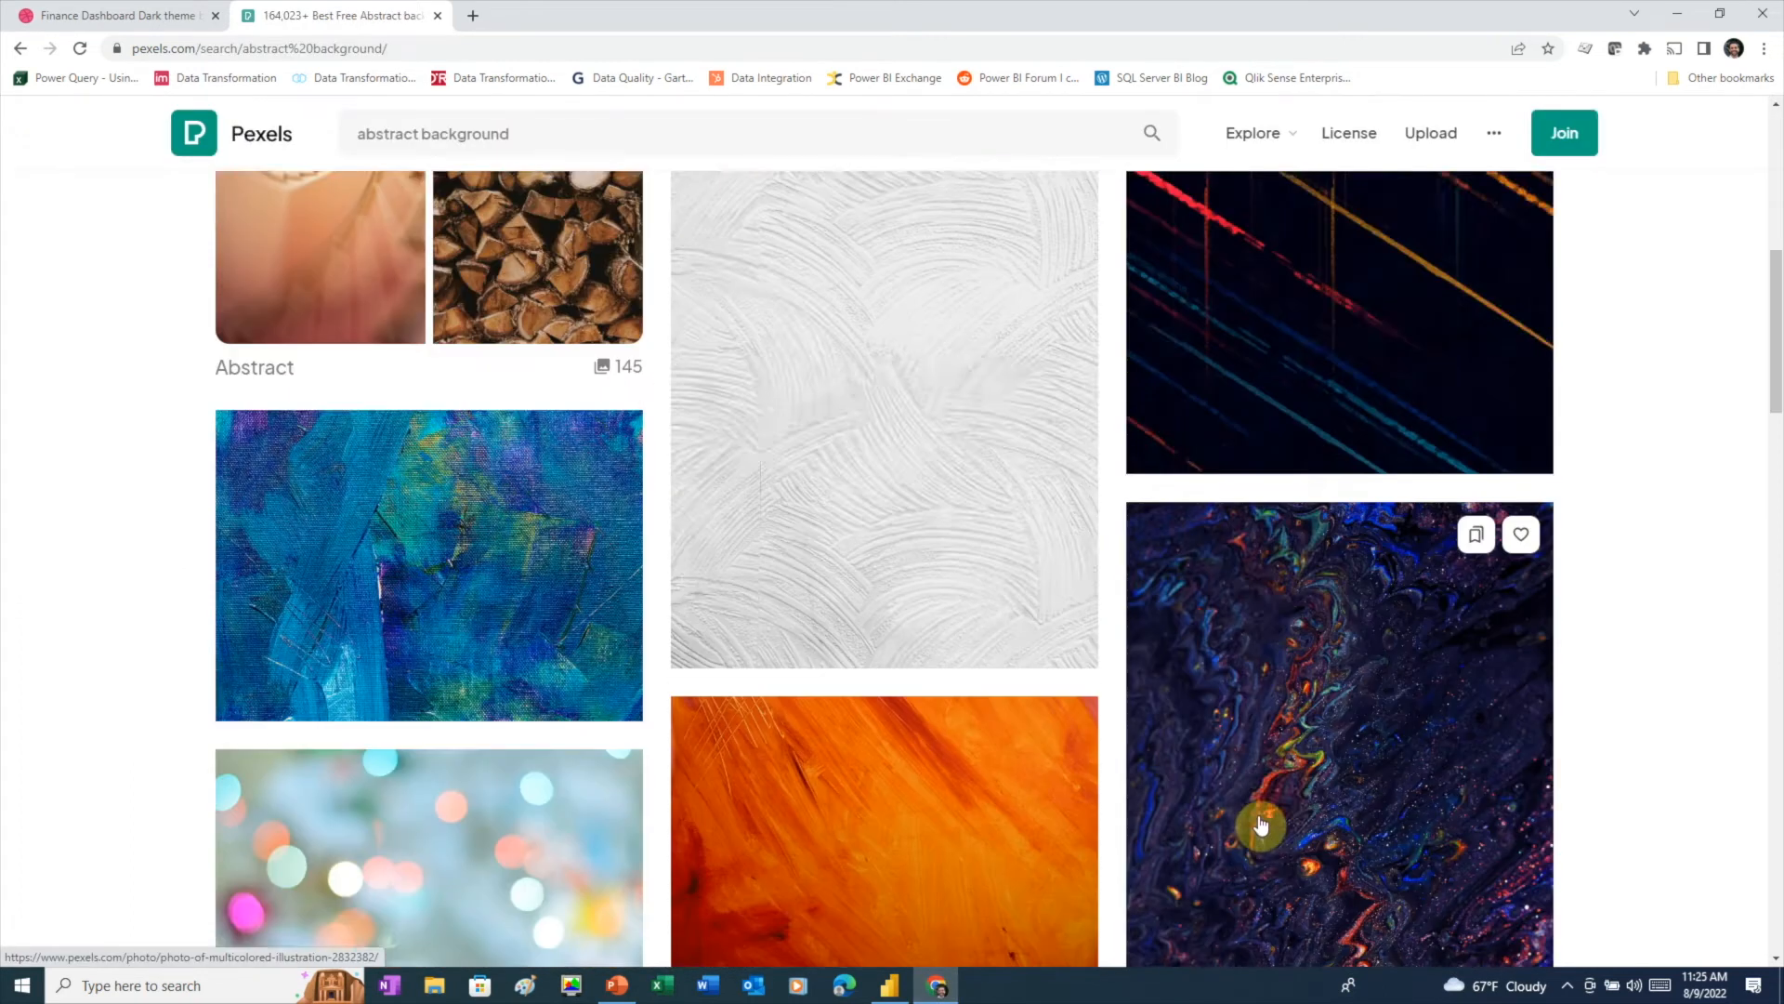
pyautogui.scroll(-15, 1260, 825)
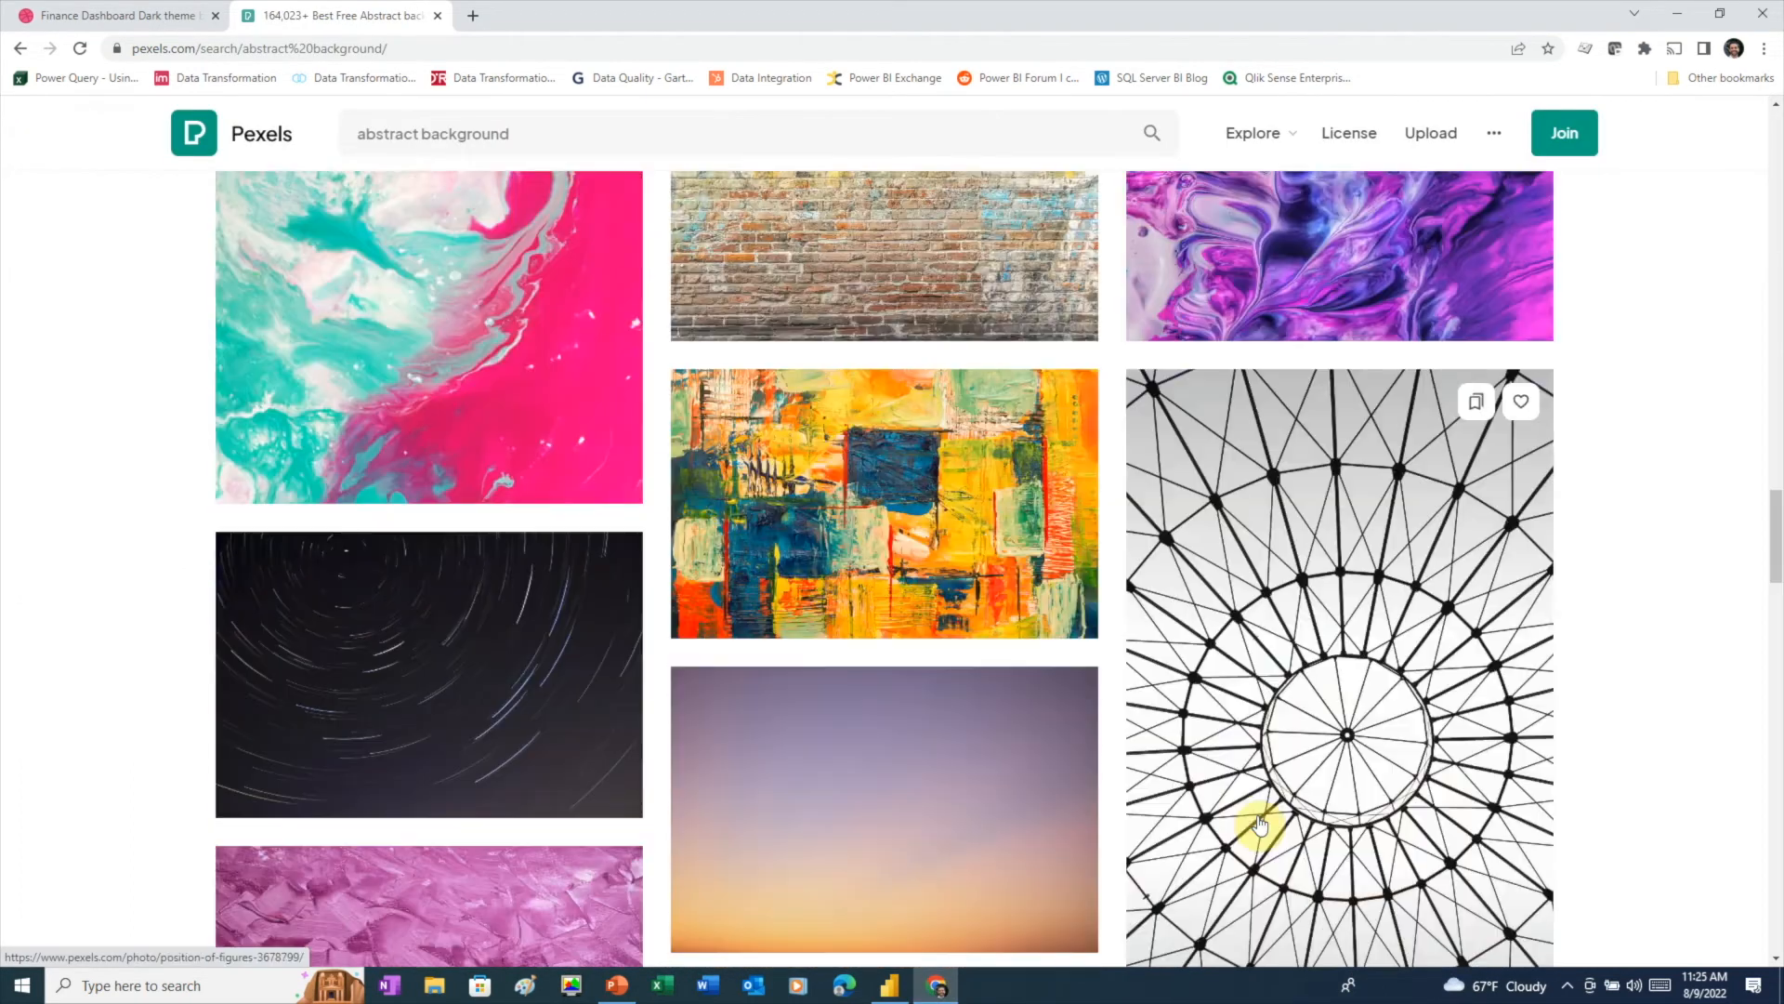
pyautogui.scroll(-15, 1260, 824)
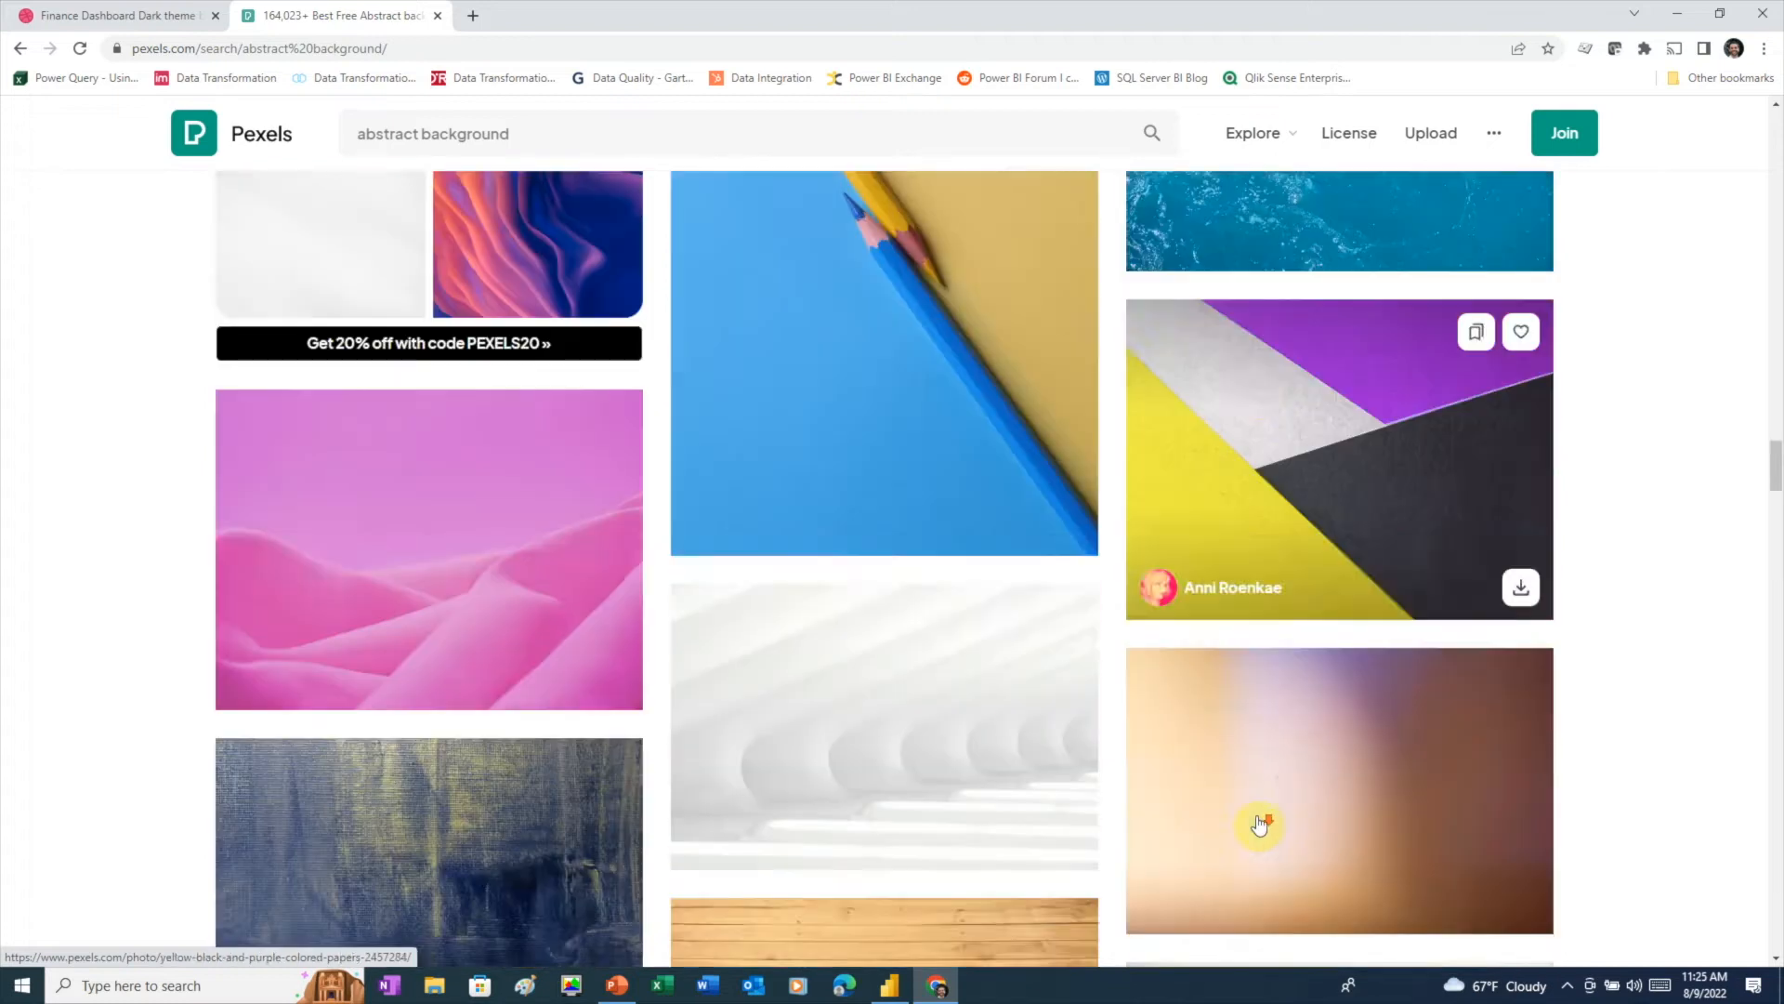
pyautogui.scroll(-15, 1261, 824)
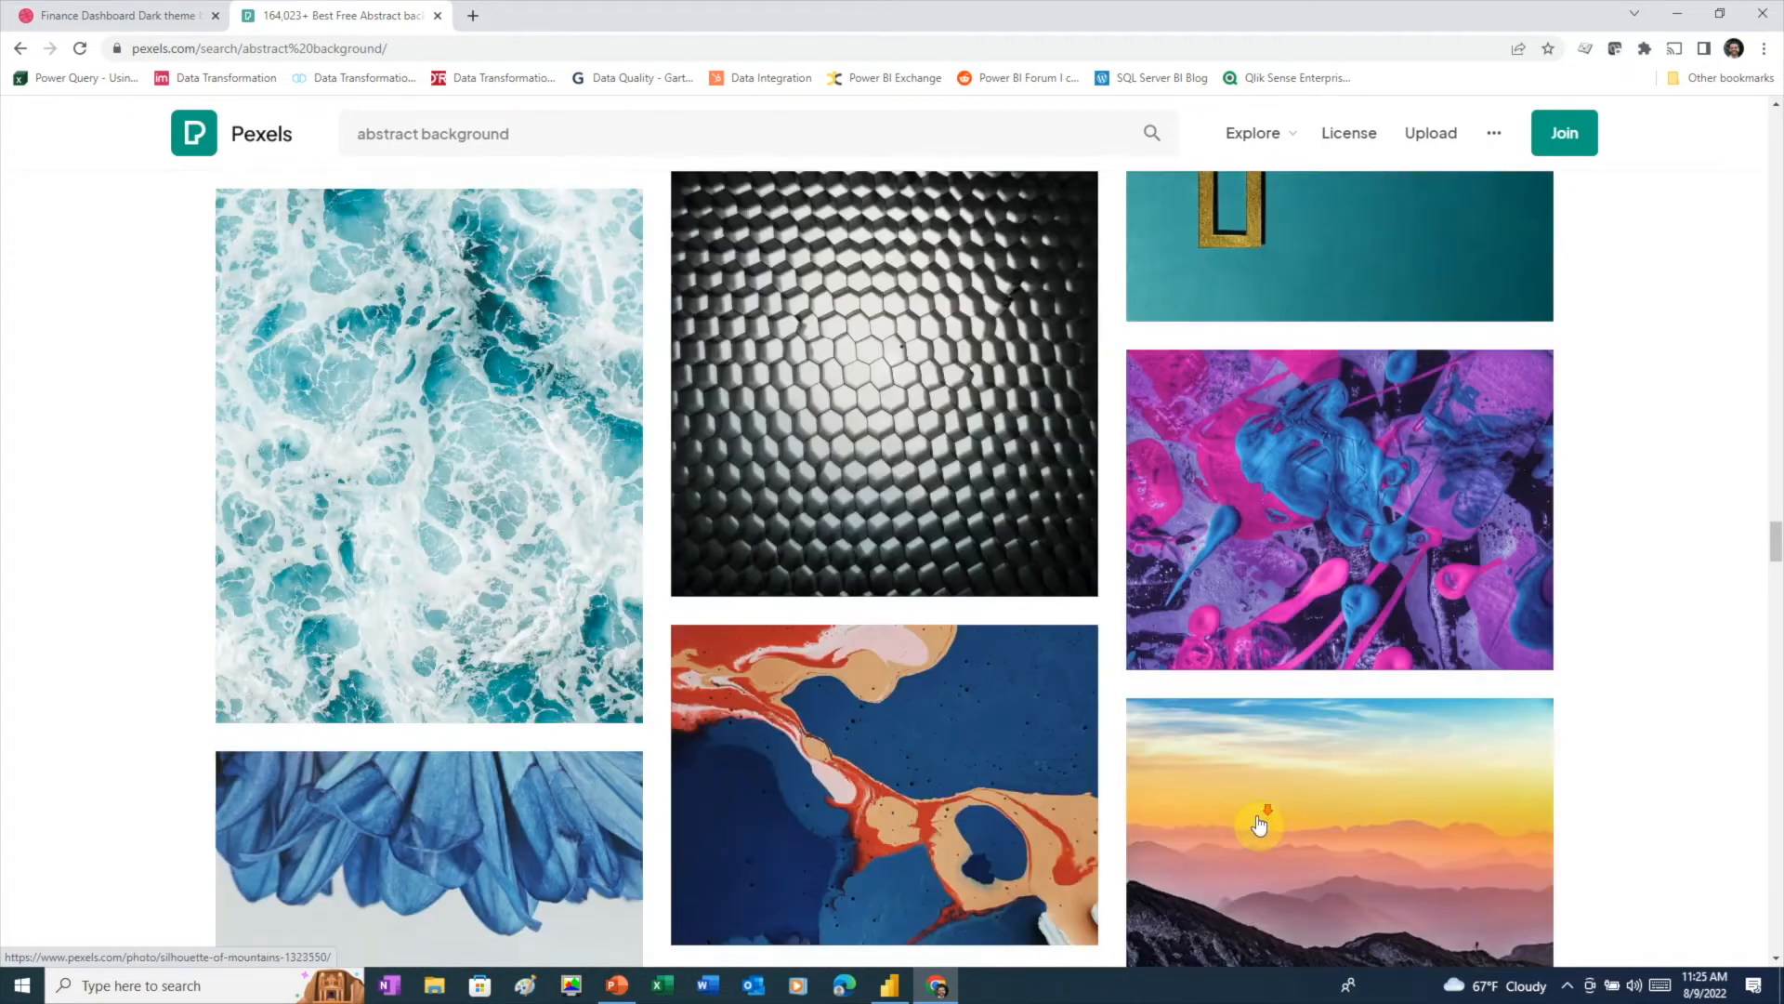
pyautogui.scroll(-15, 1256, 824)
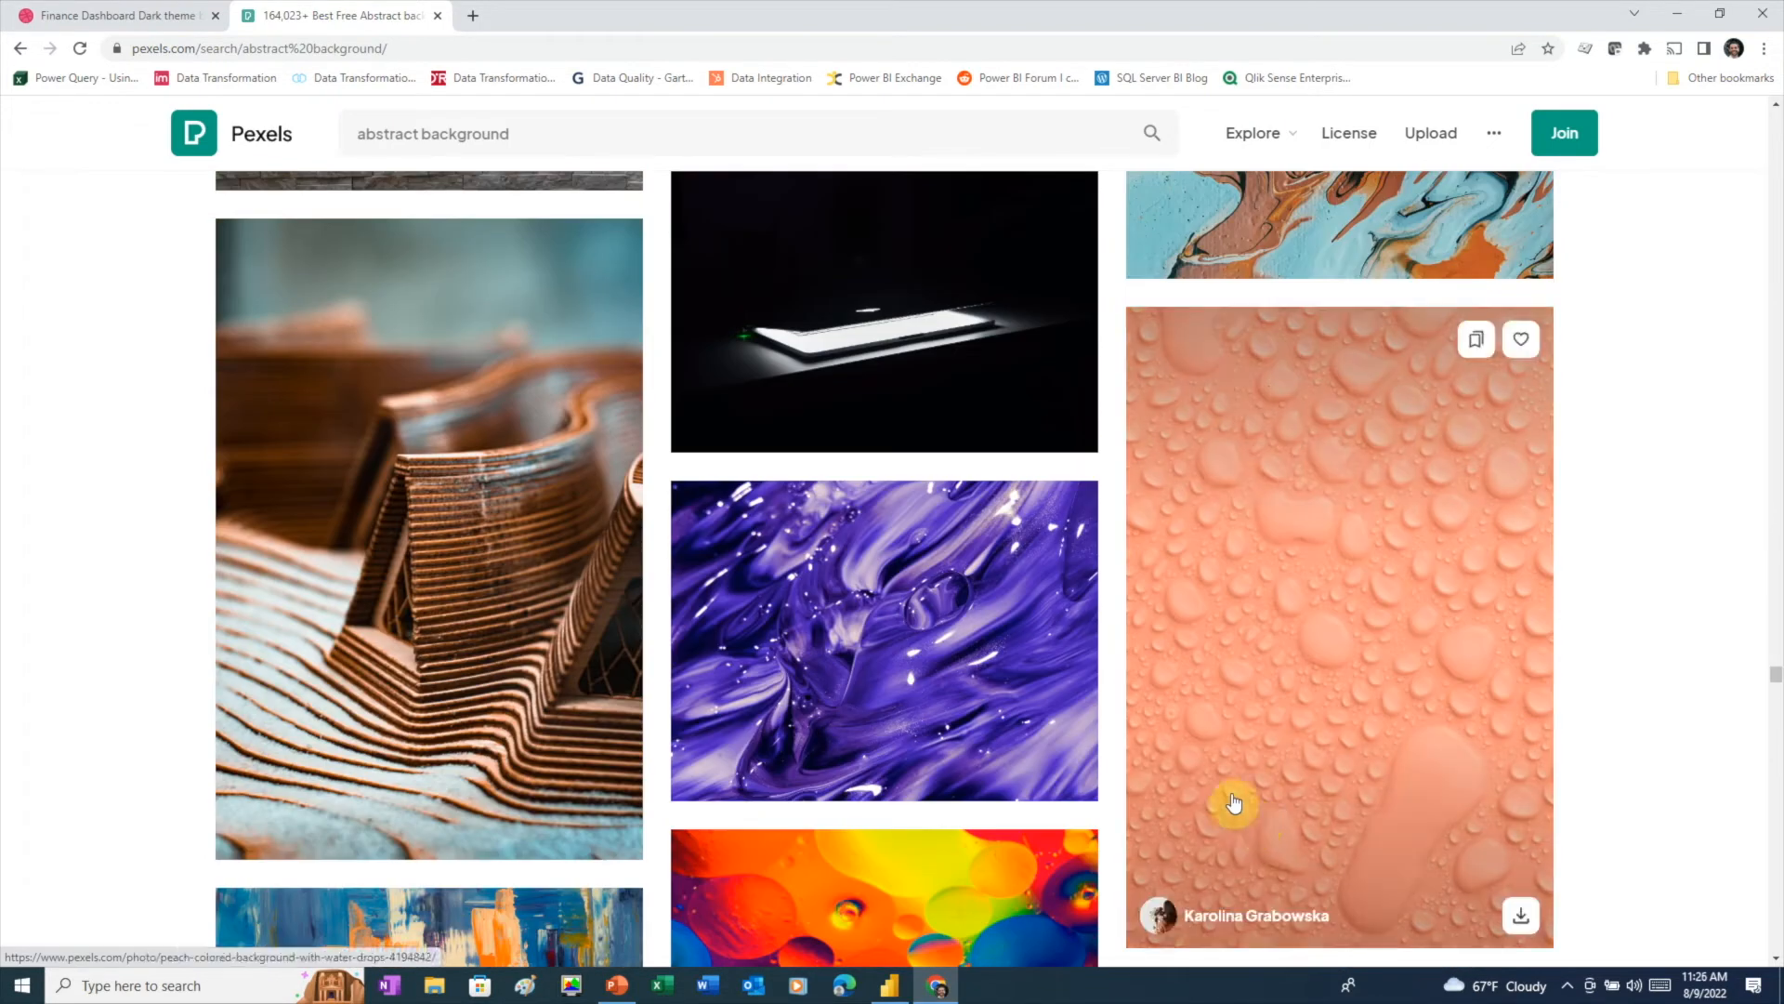
pyautogui.click(904, 646)
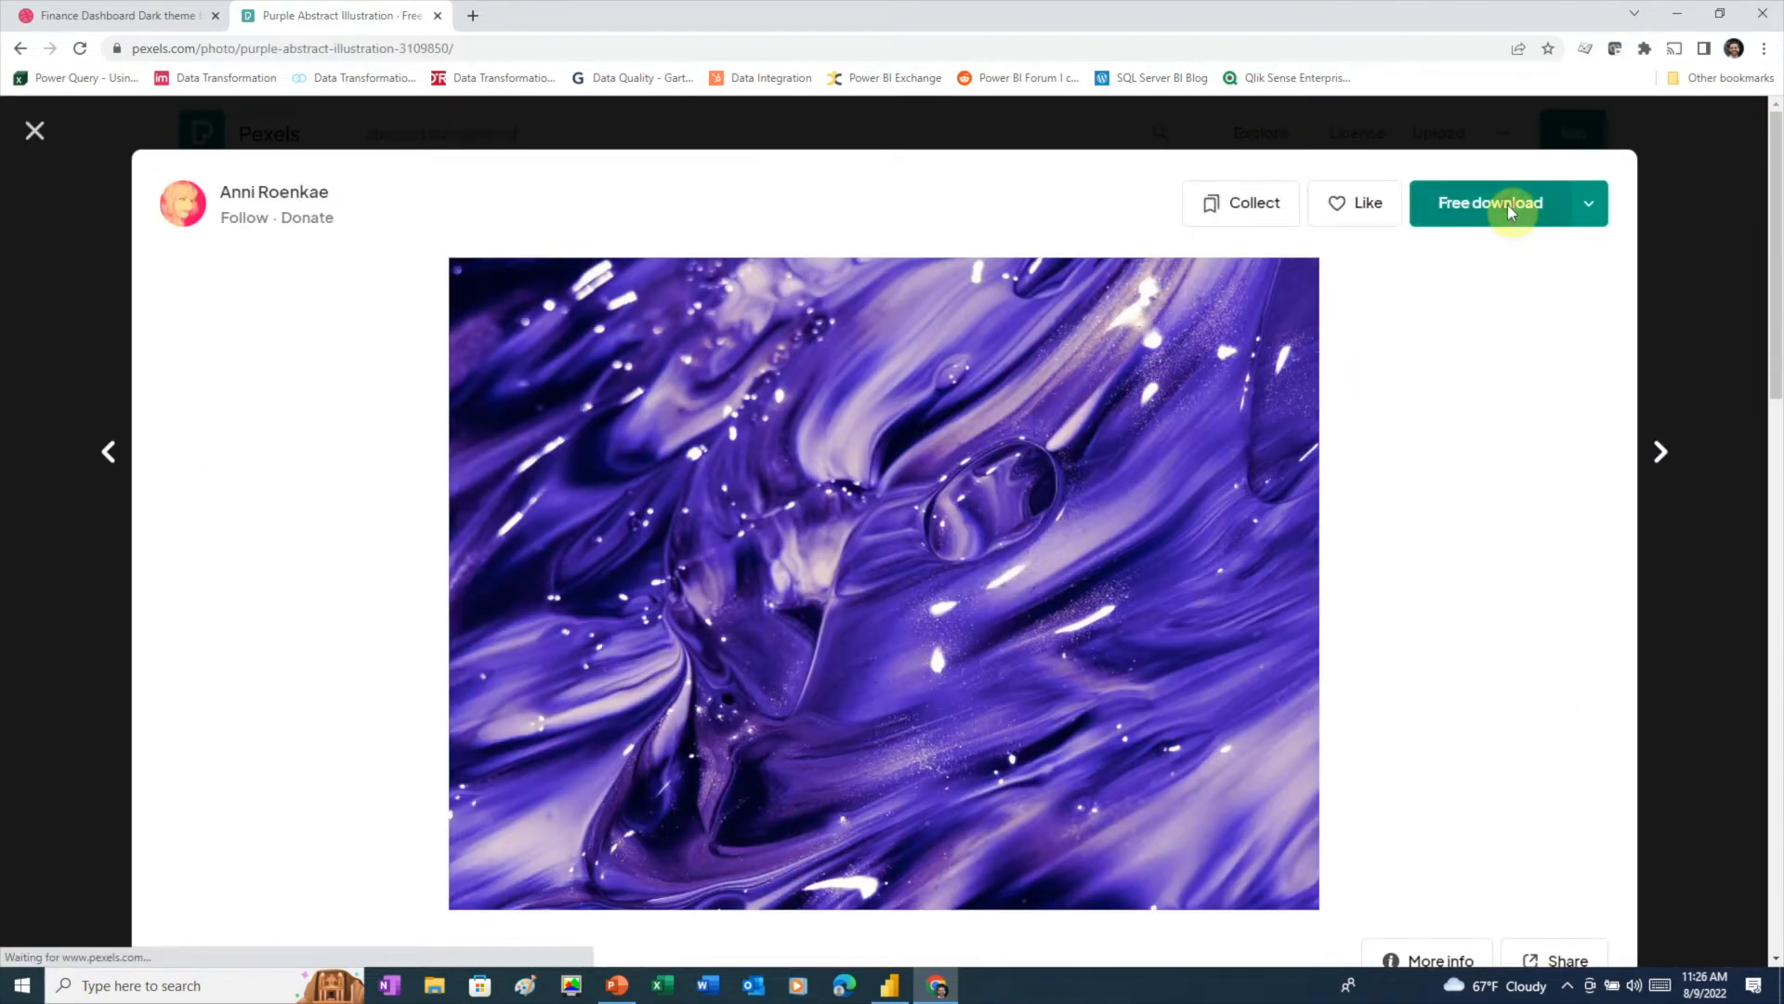
pyautogui.click(1508, 204)
# - Switch to PowerPoint and fill the slide background with the purple abstract picture from the Downloads folder
pyautogui.click(617, 985)
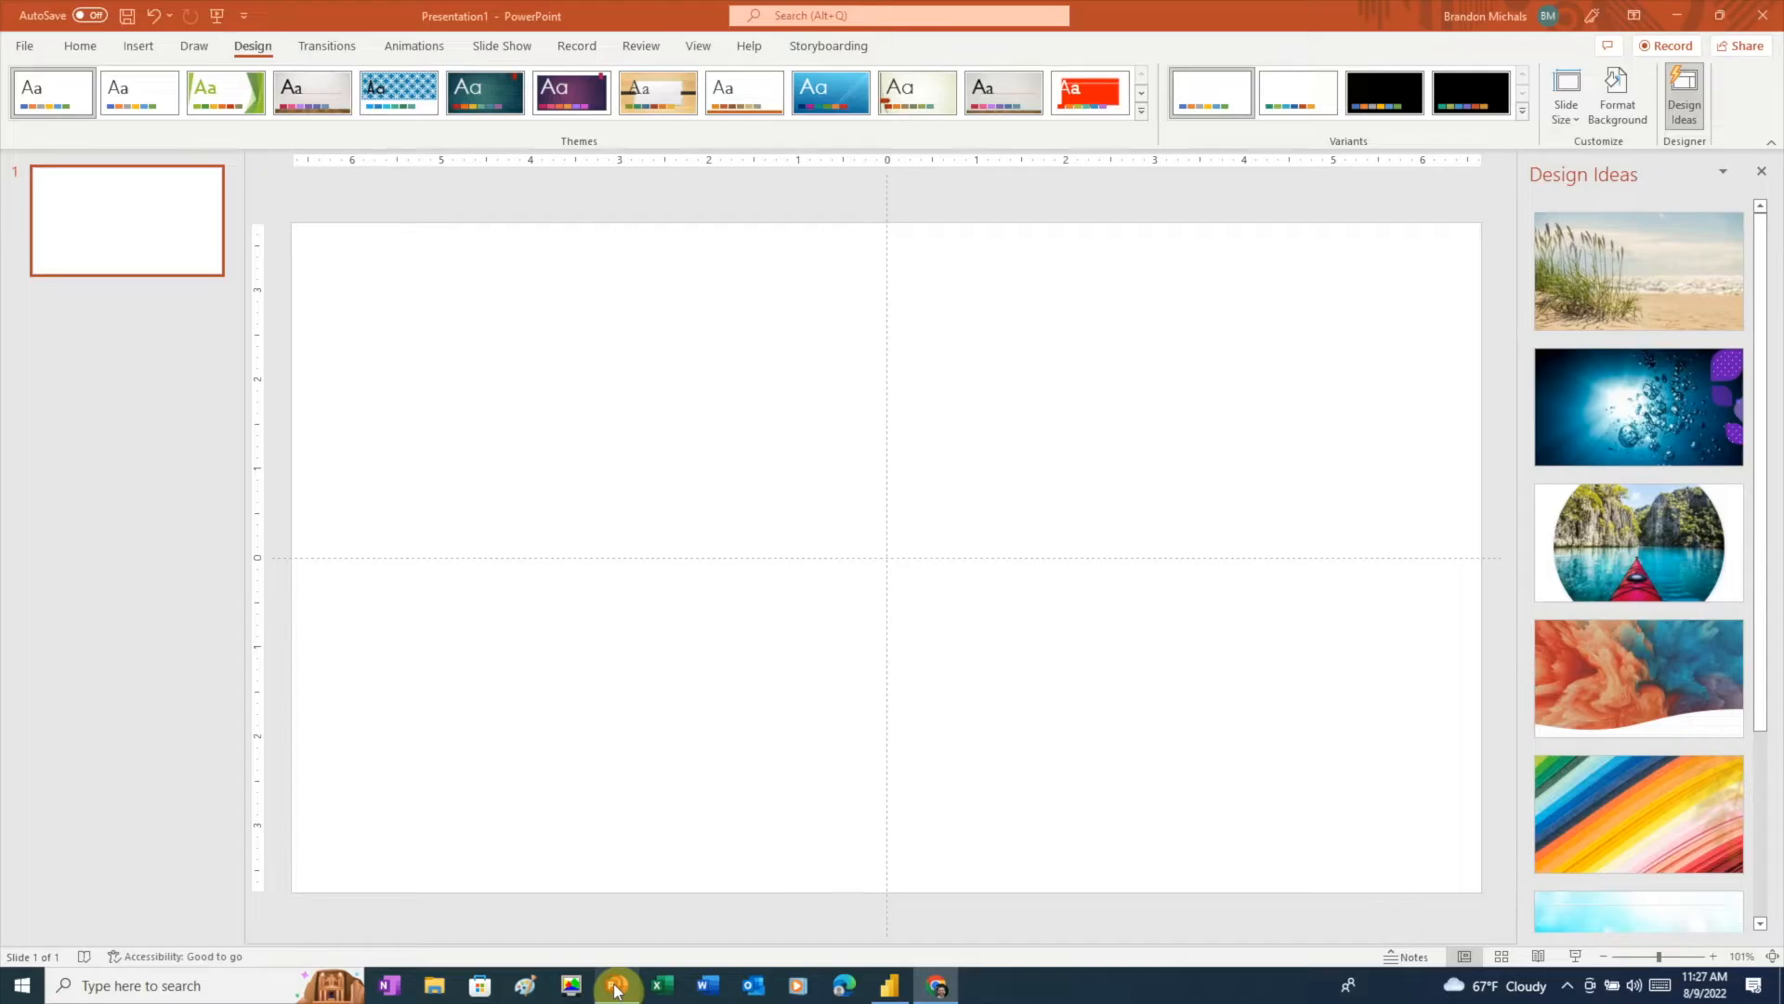
pyautogui.rightClick(1019, 461)
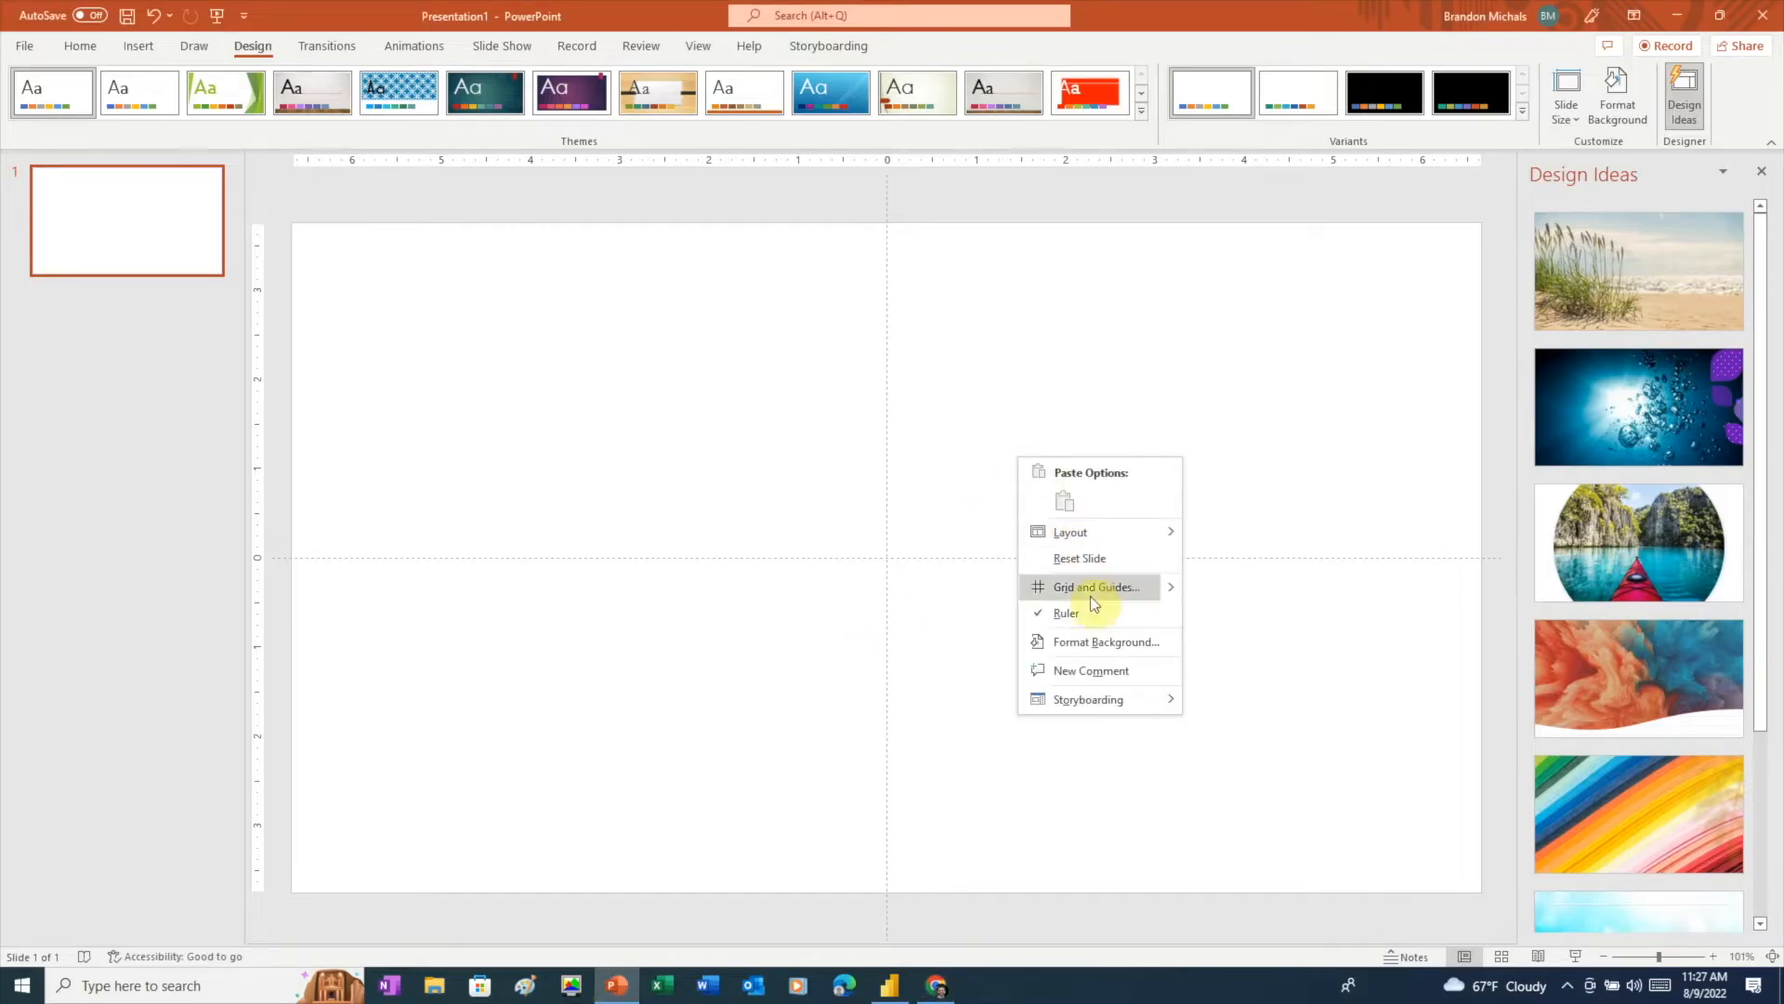
pyautogui.click(1090, 639)
pyautogui.click(1521, 316)
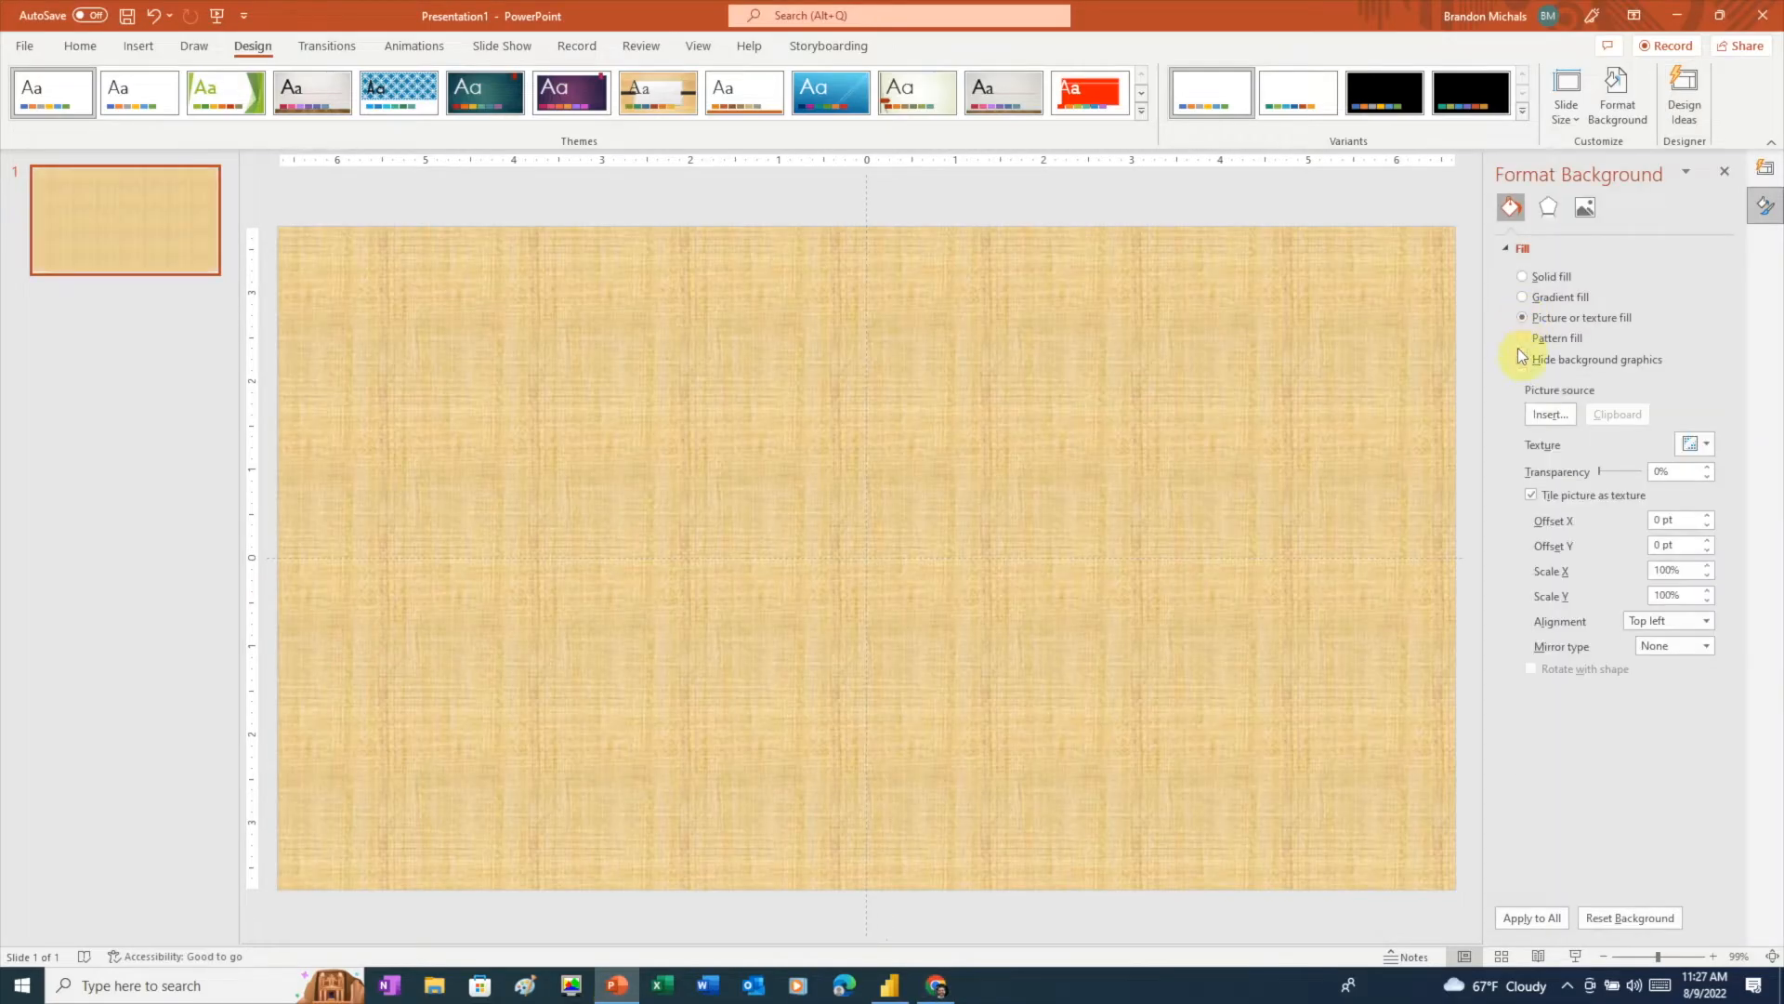
pyautogui.click(1546, 415)
pyautogui.click(766, 418)
pyautogui.click(395, 161)
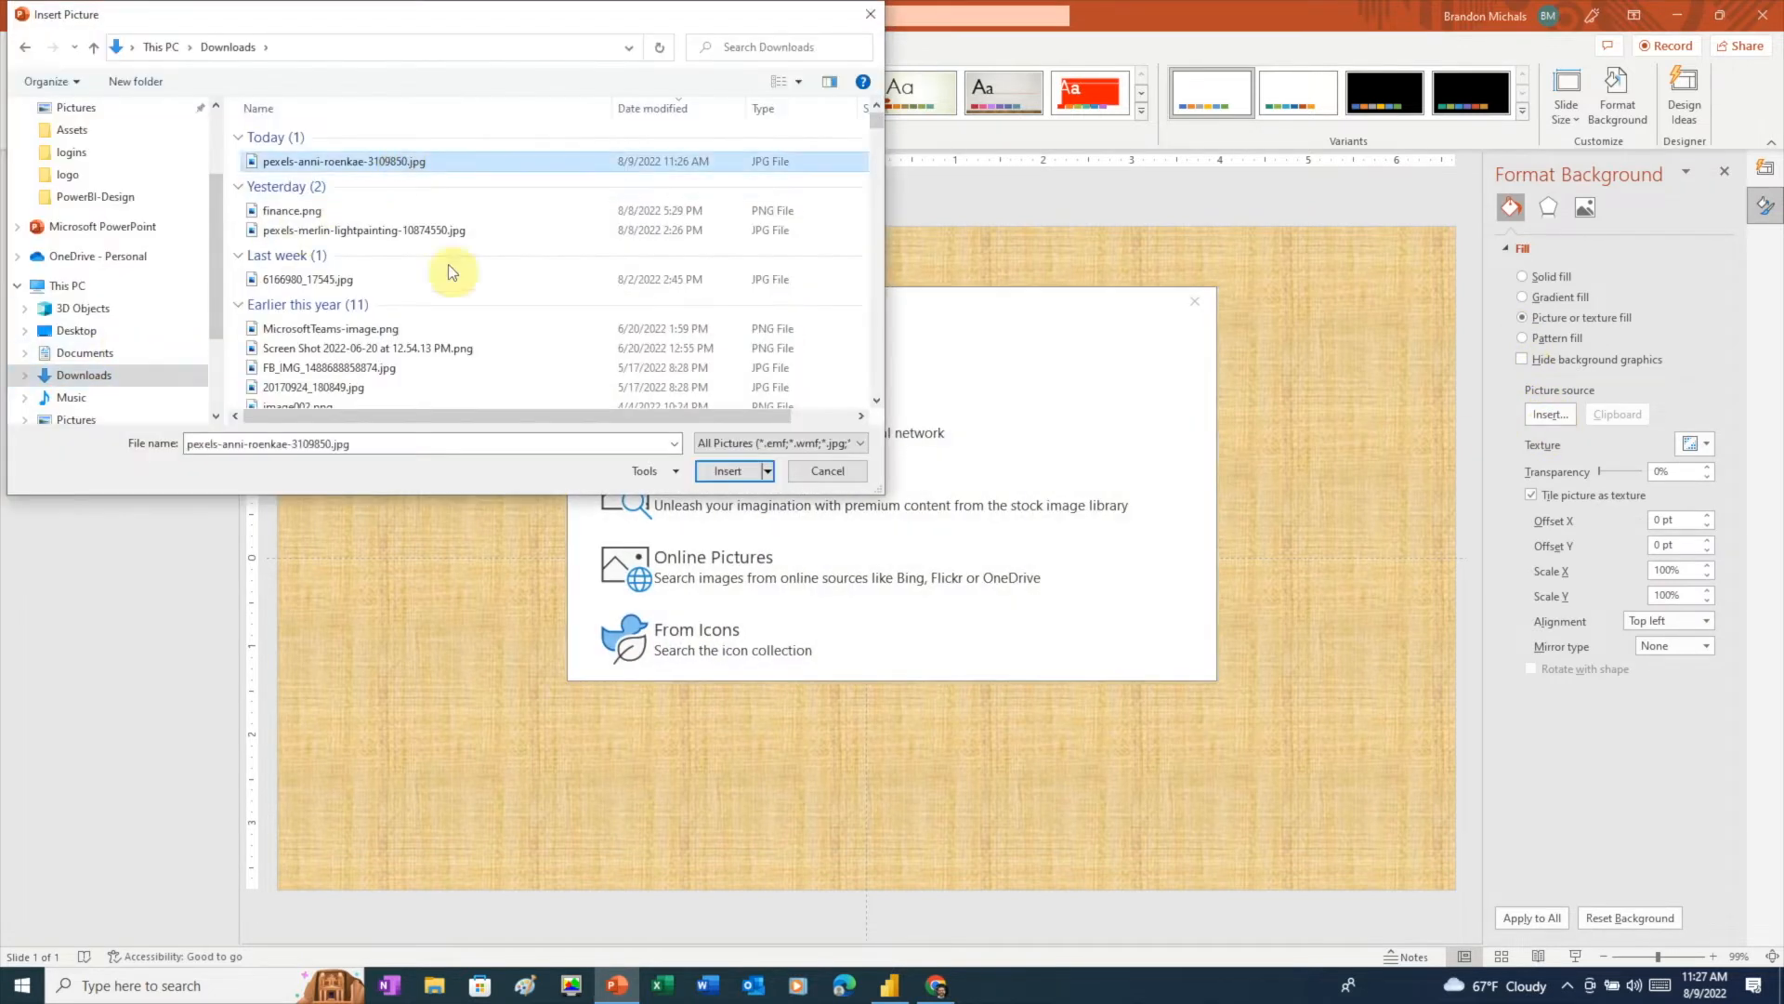
pyautogui.click(759, 471)
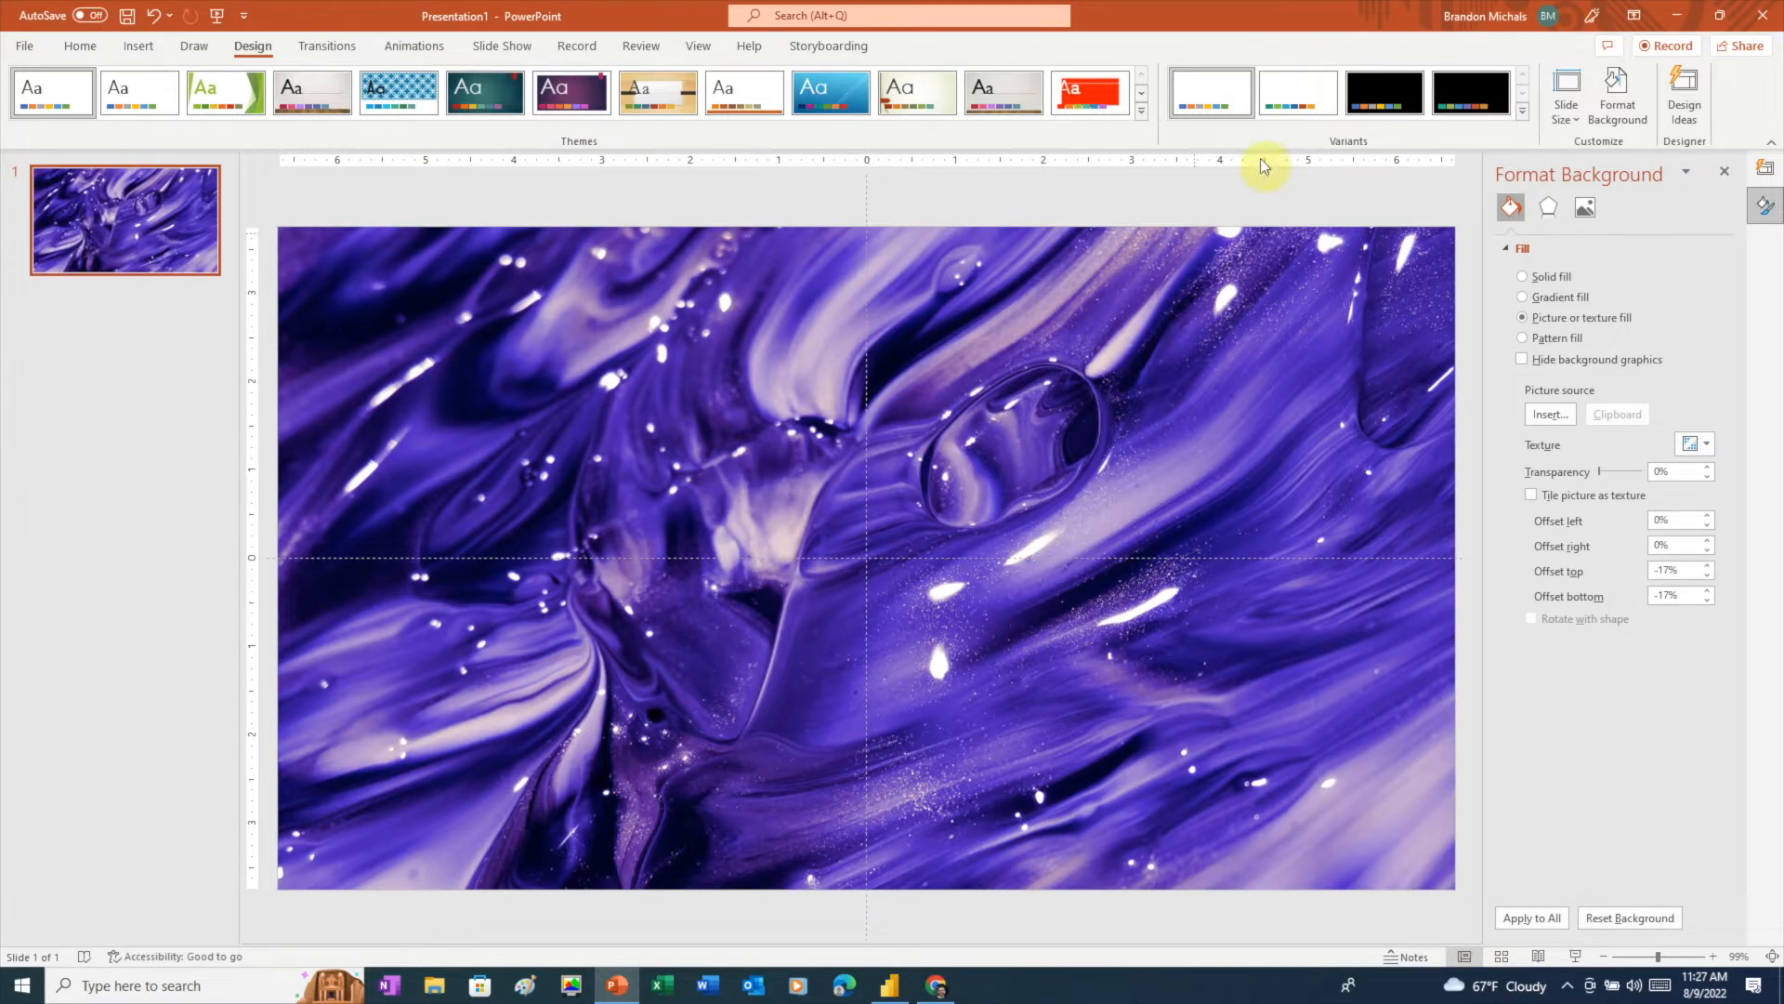
# - Apply the Blur artistic effect to the background picture with a radius of 100
pyautogui.click(1547, 208)
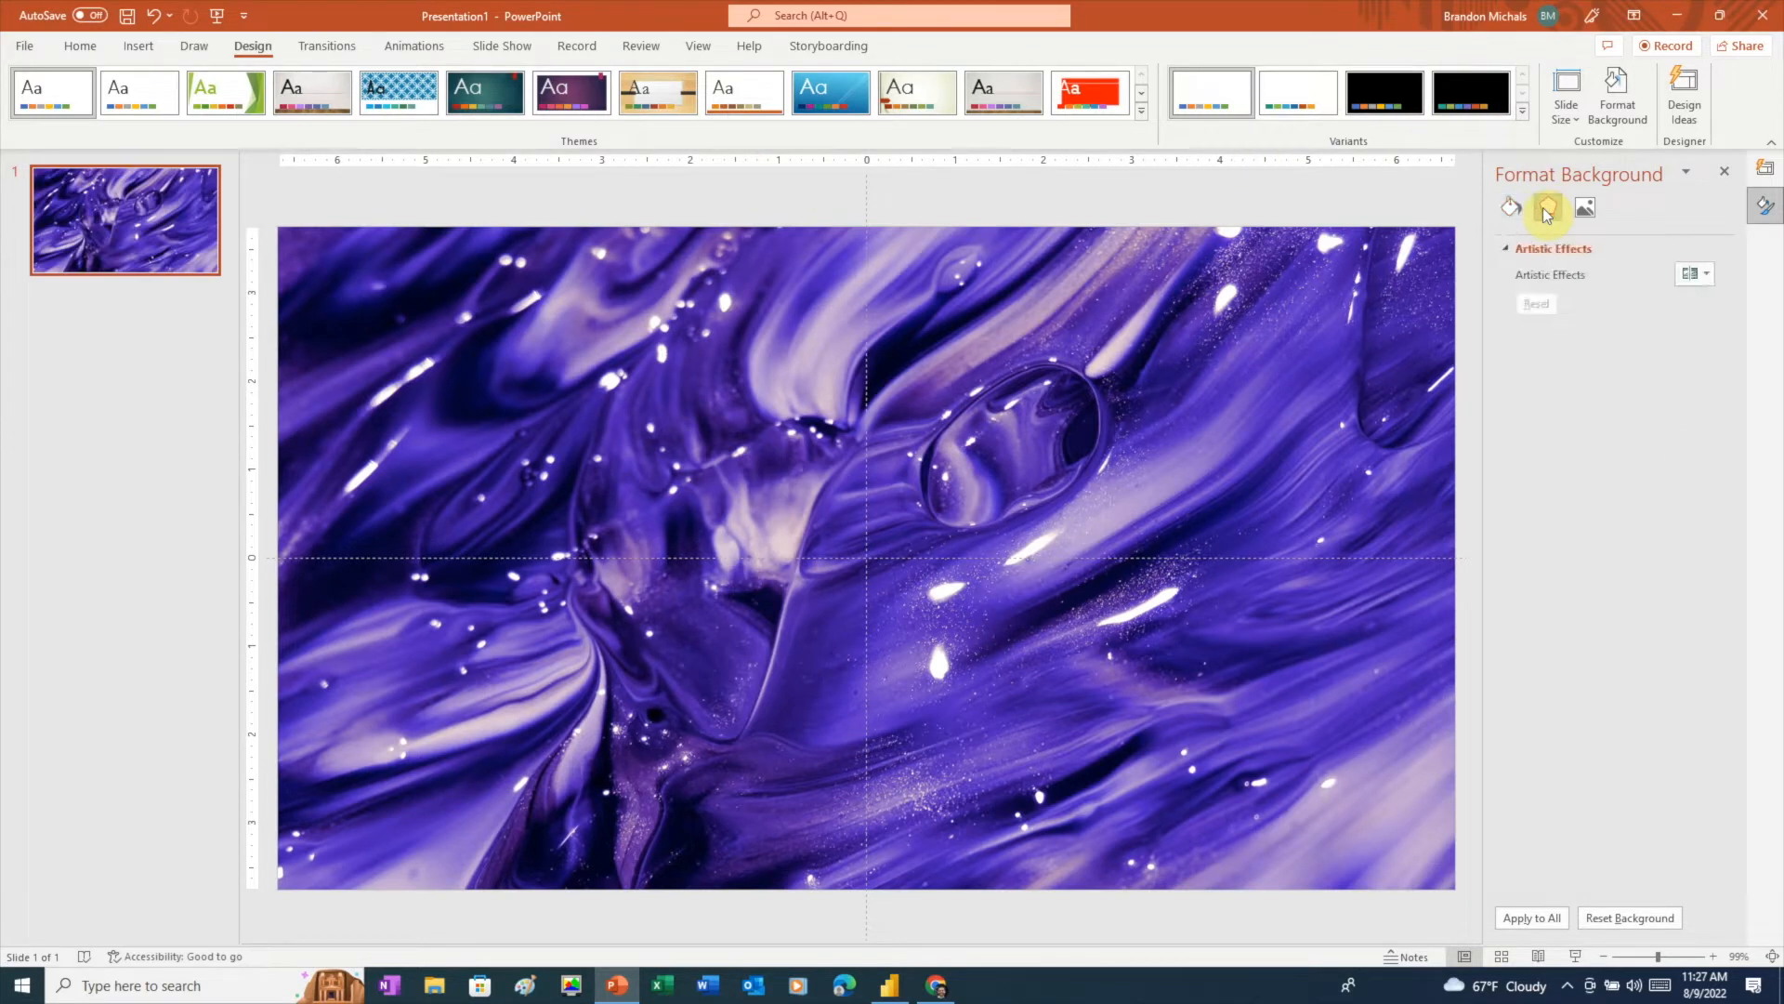
pyautogui.click(1704, 275)
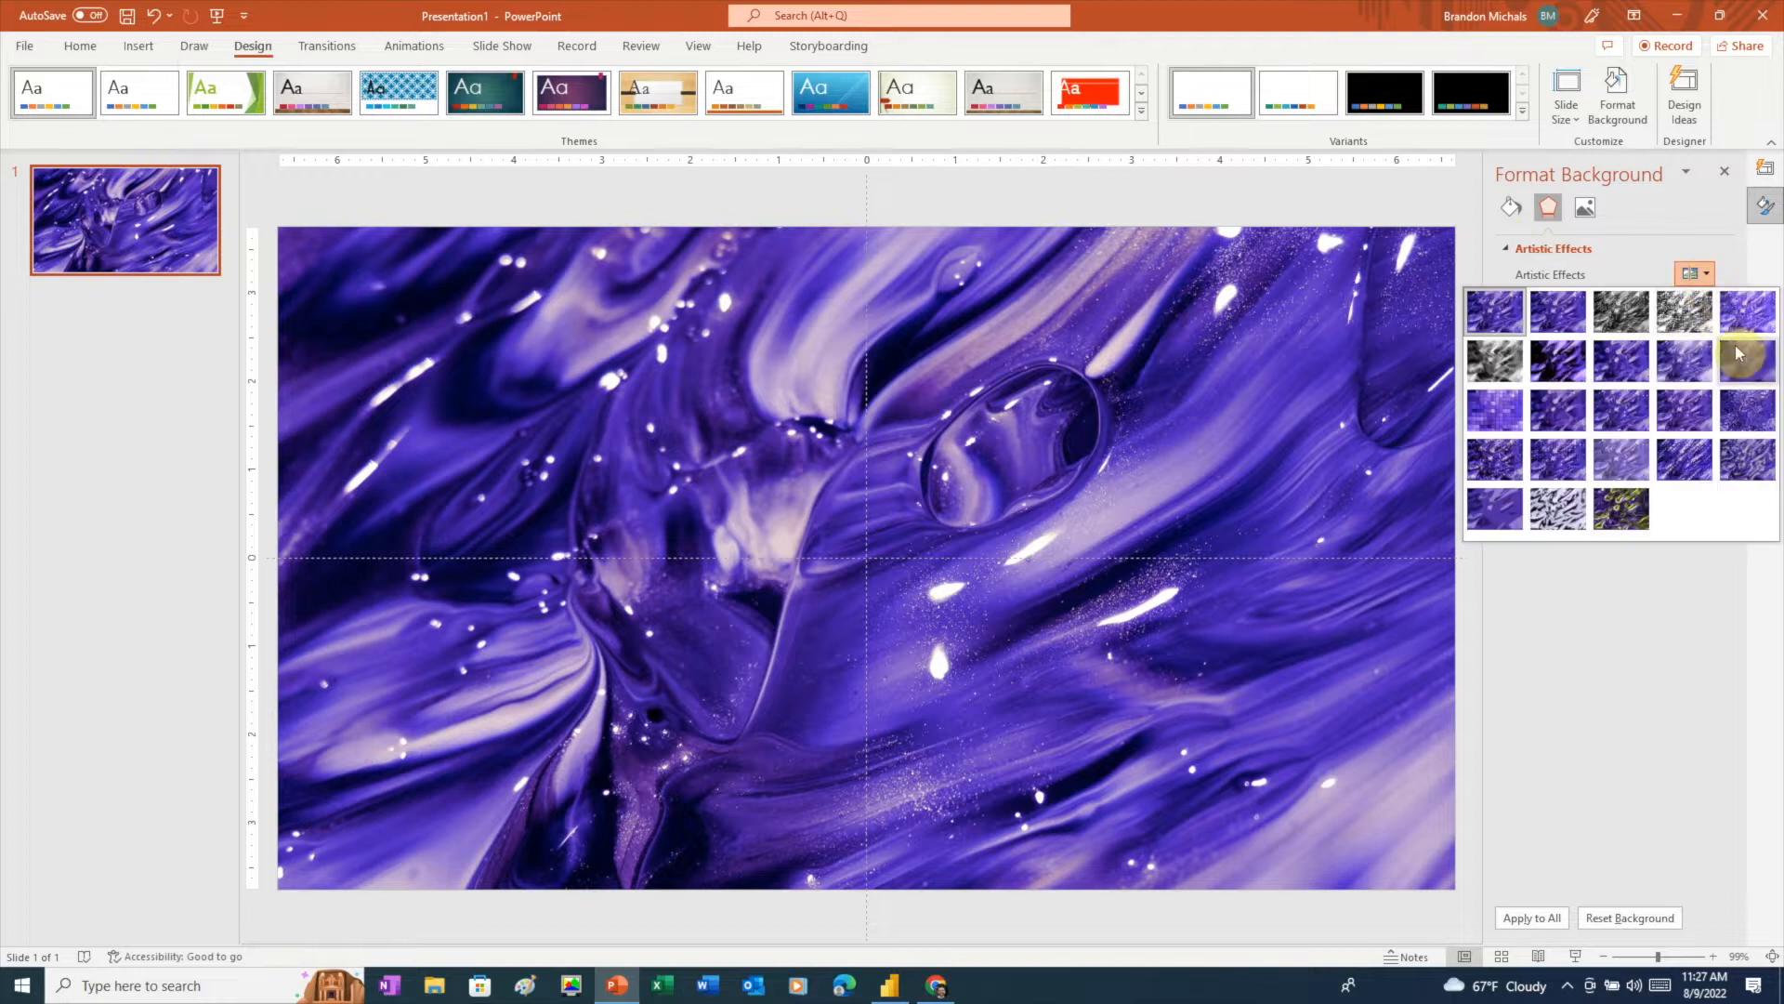
pyautogui.click(1742, 357)
pyautogui.click(1680, 300)
pyautogui.write('0')
pyautogui.press('Return')
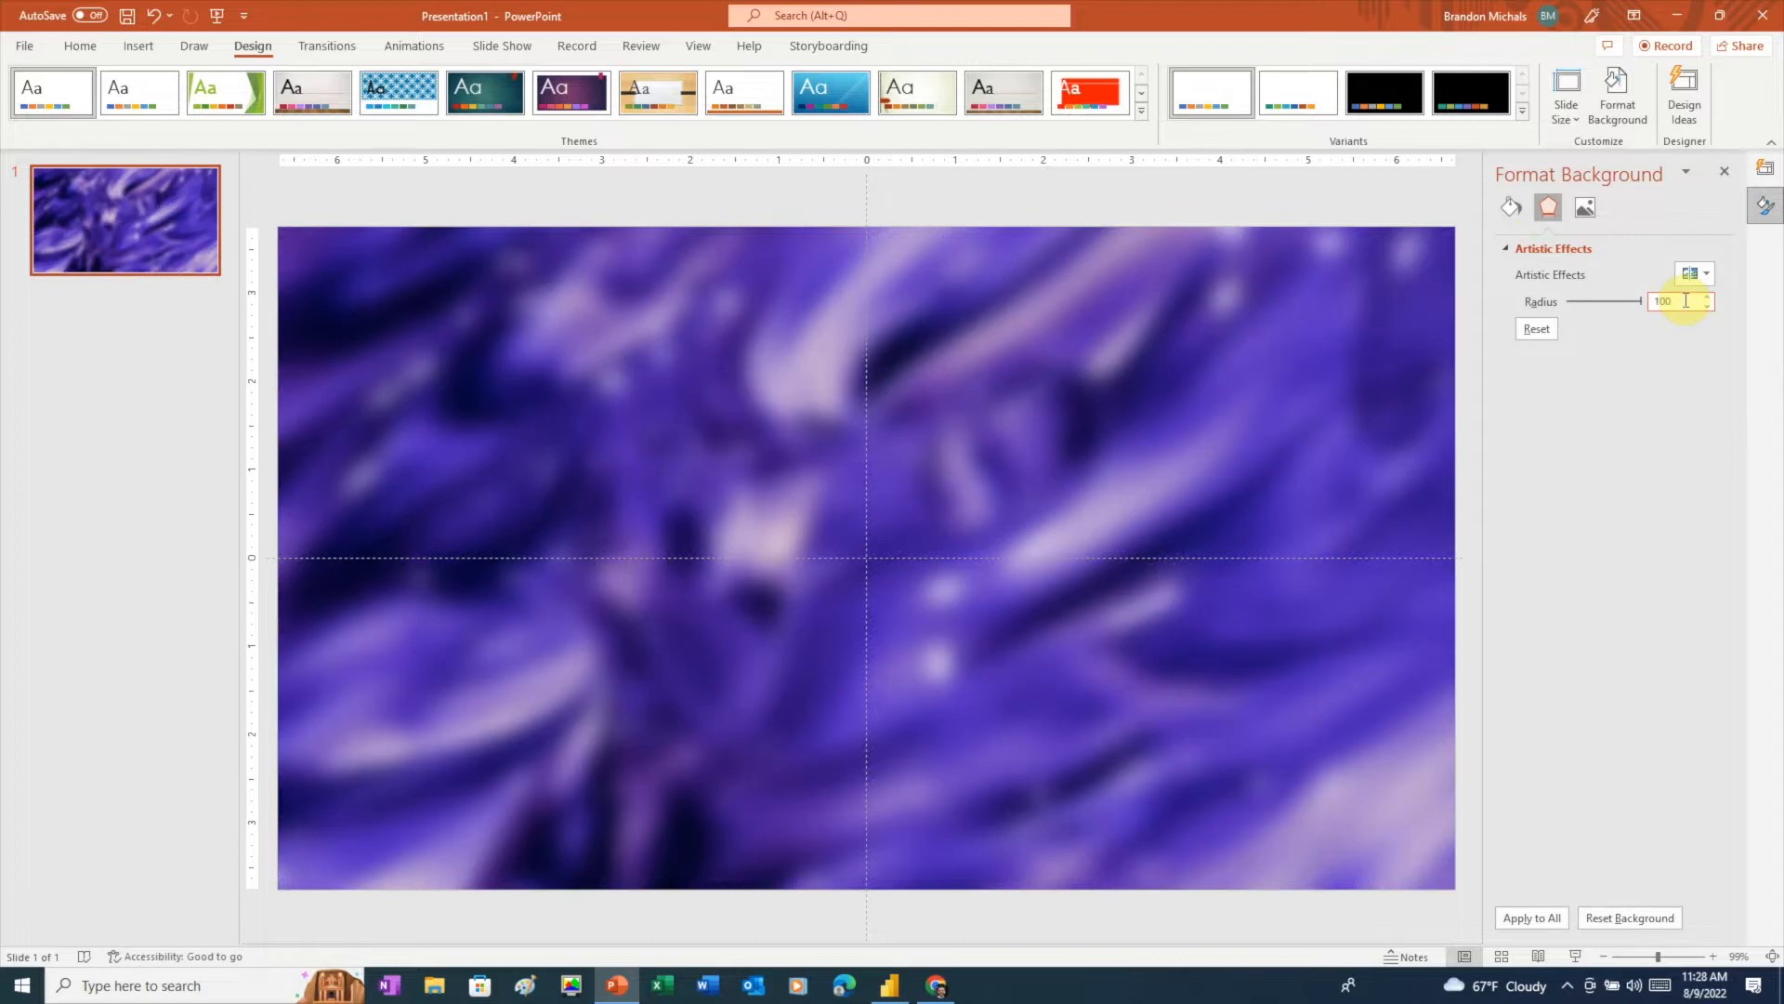
pyautogui.click(1512, 208)
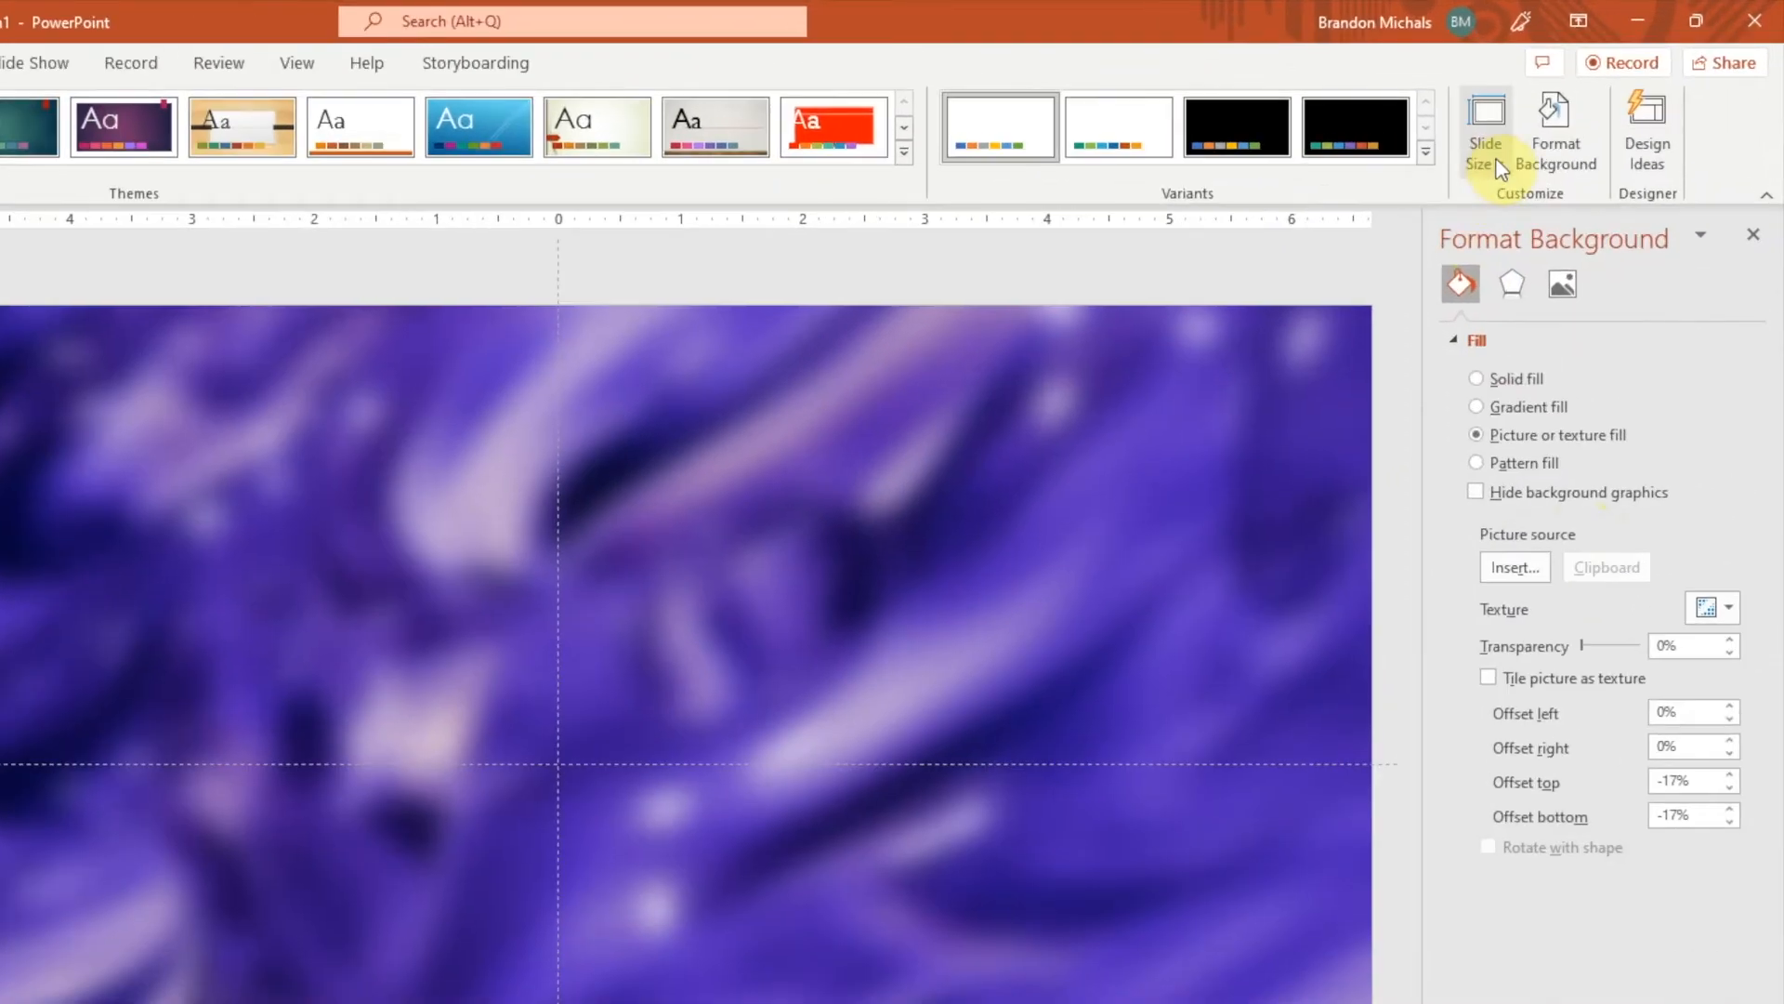
# - Review the slide's width and height in the custom slide size settings and accept them
pyautogui.click(1572, 117)
pyautogui.click(1532, 322)
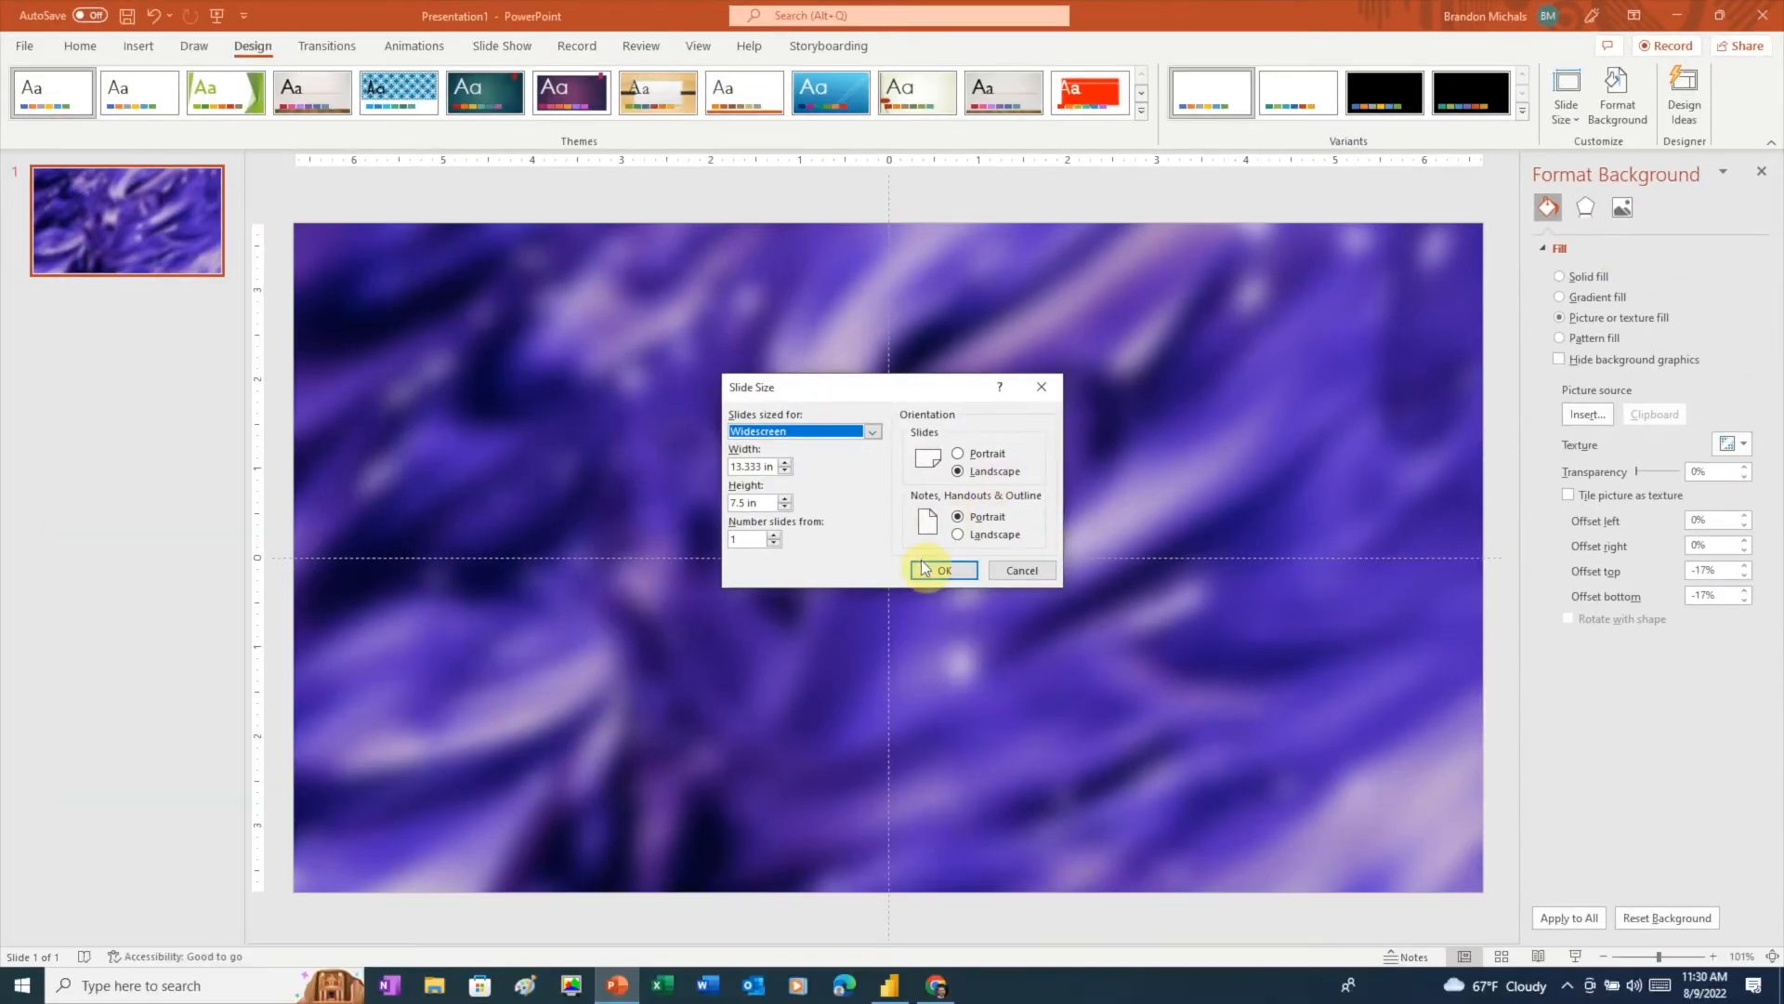
pyautogui.click(602, 782)
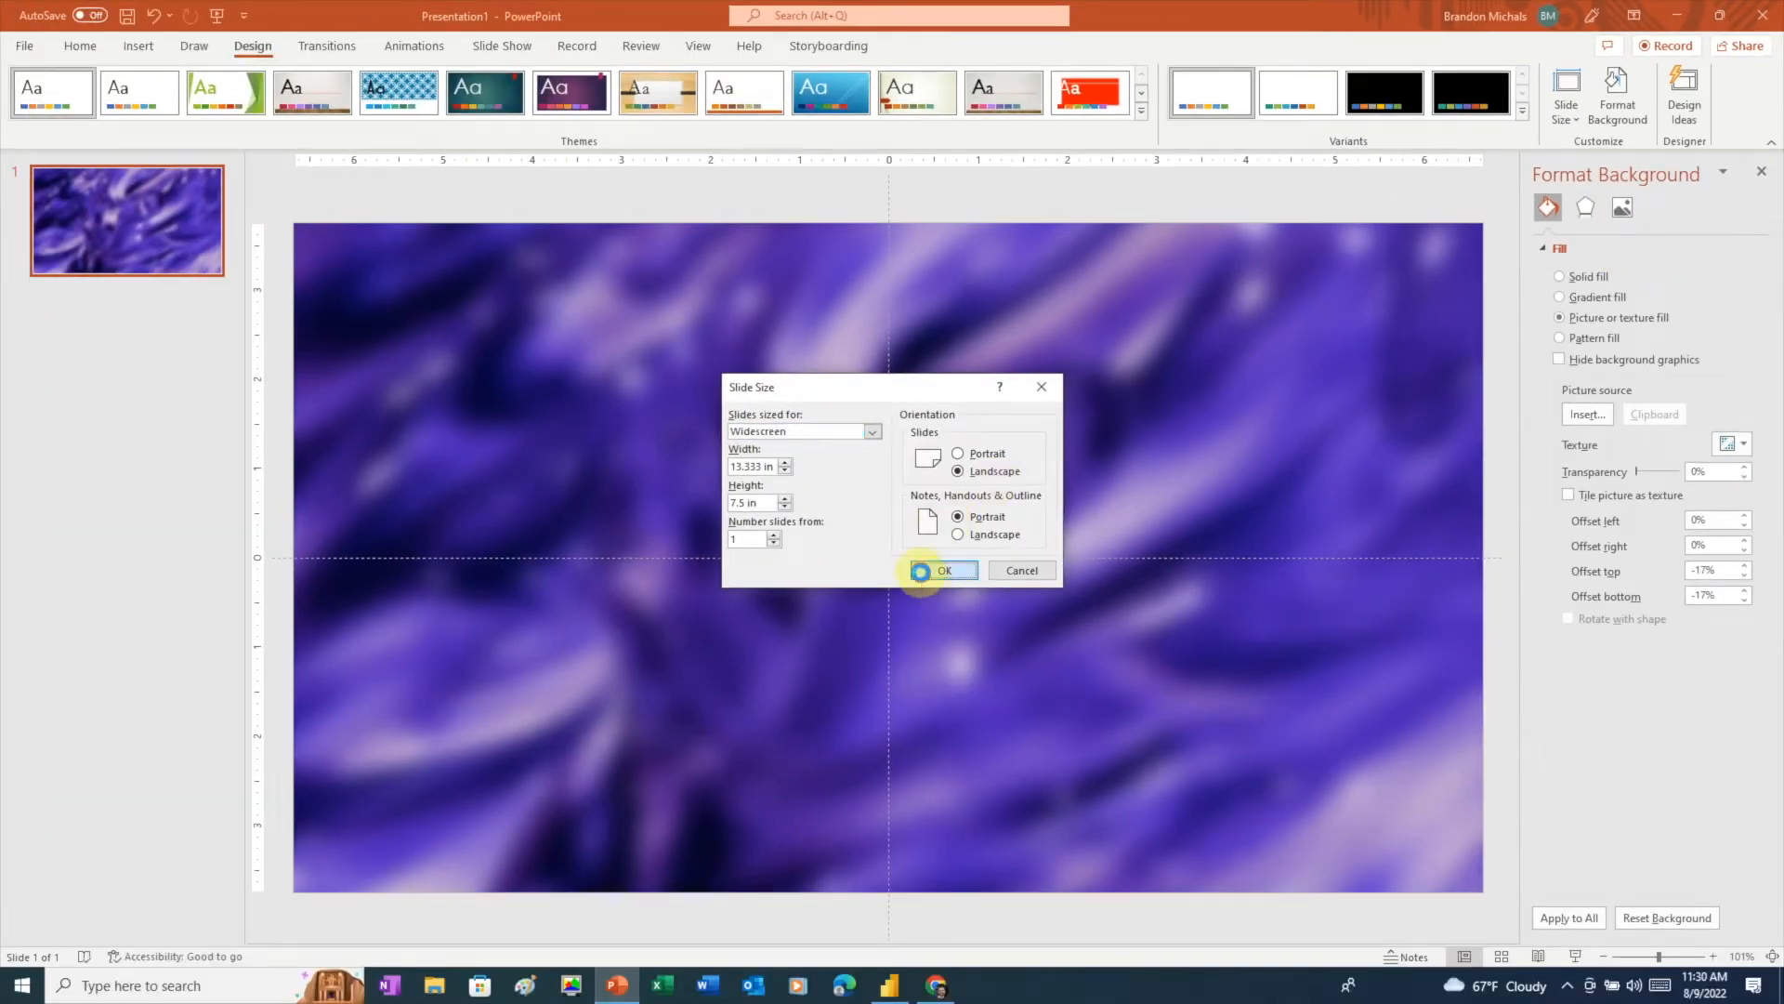
# - Place two vertical guides on the slide, about 2.2 inches right and left of centre
pyautogui.moveTo(888, 190); pyautogui.dragTo(1083, 191)
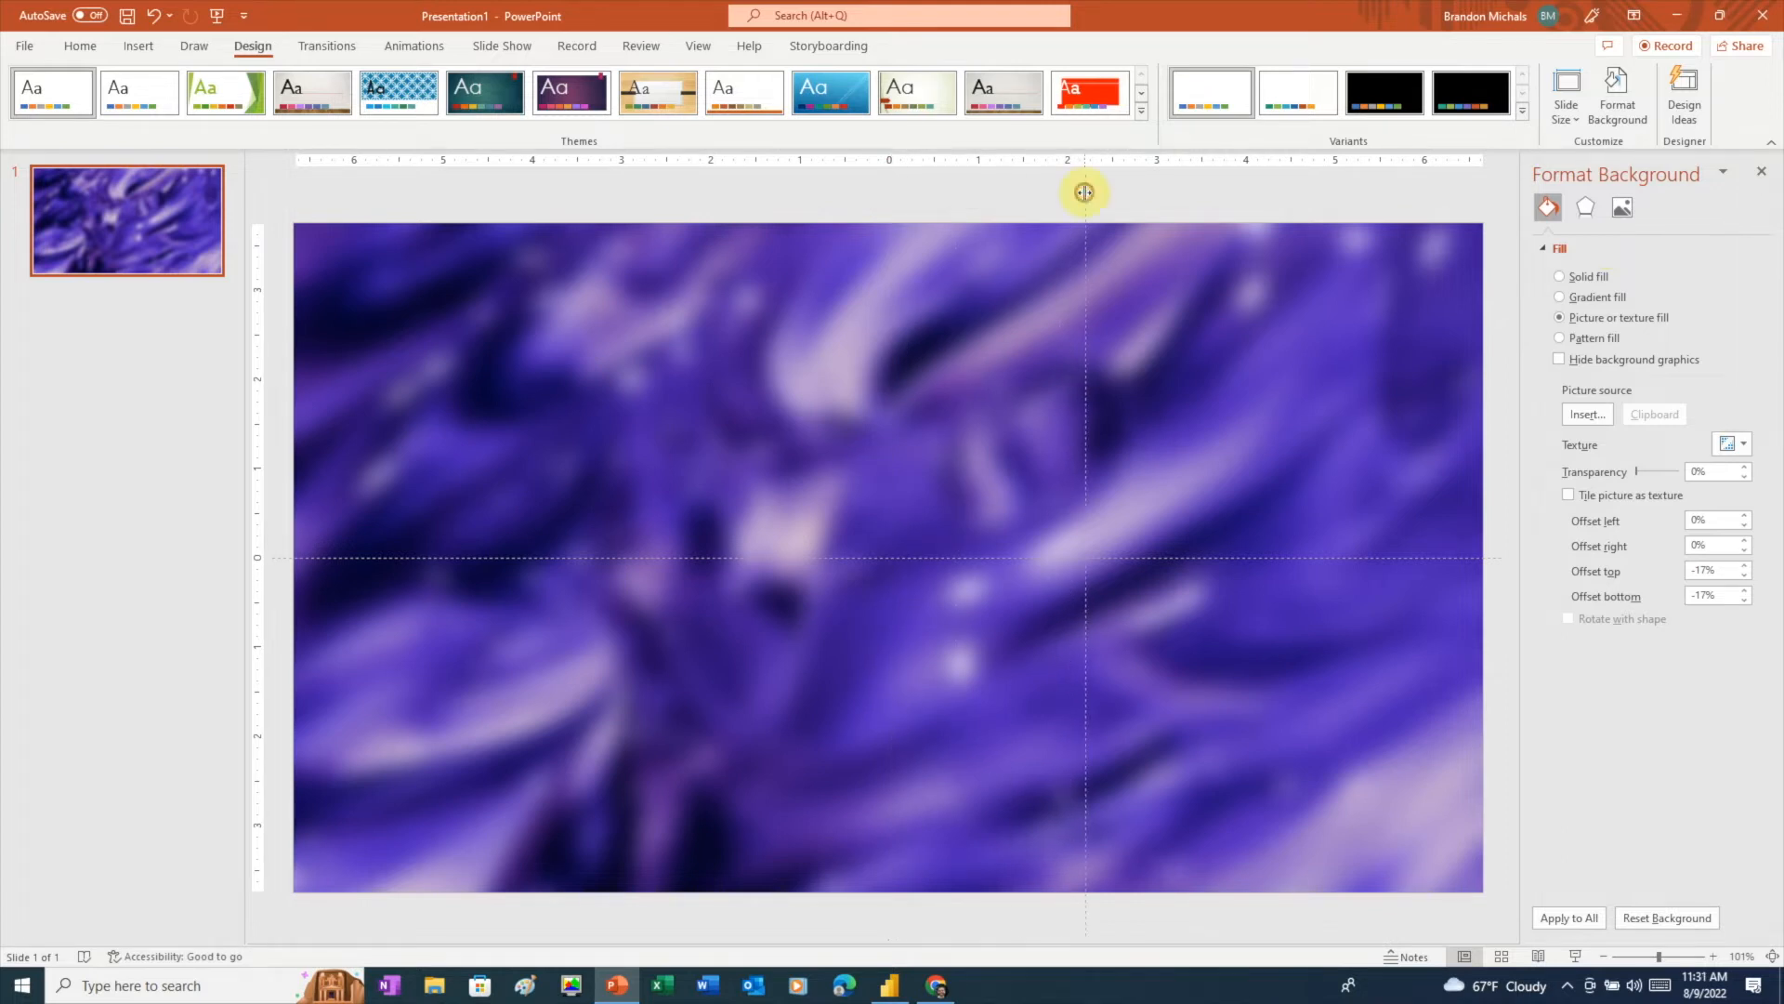
pyautogui.rightClick(856, 194)
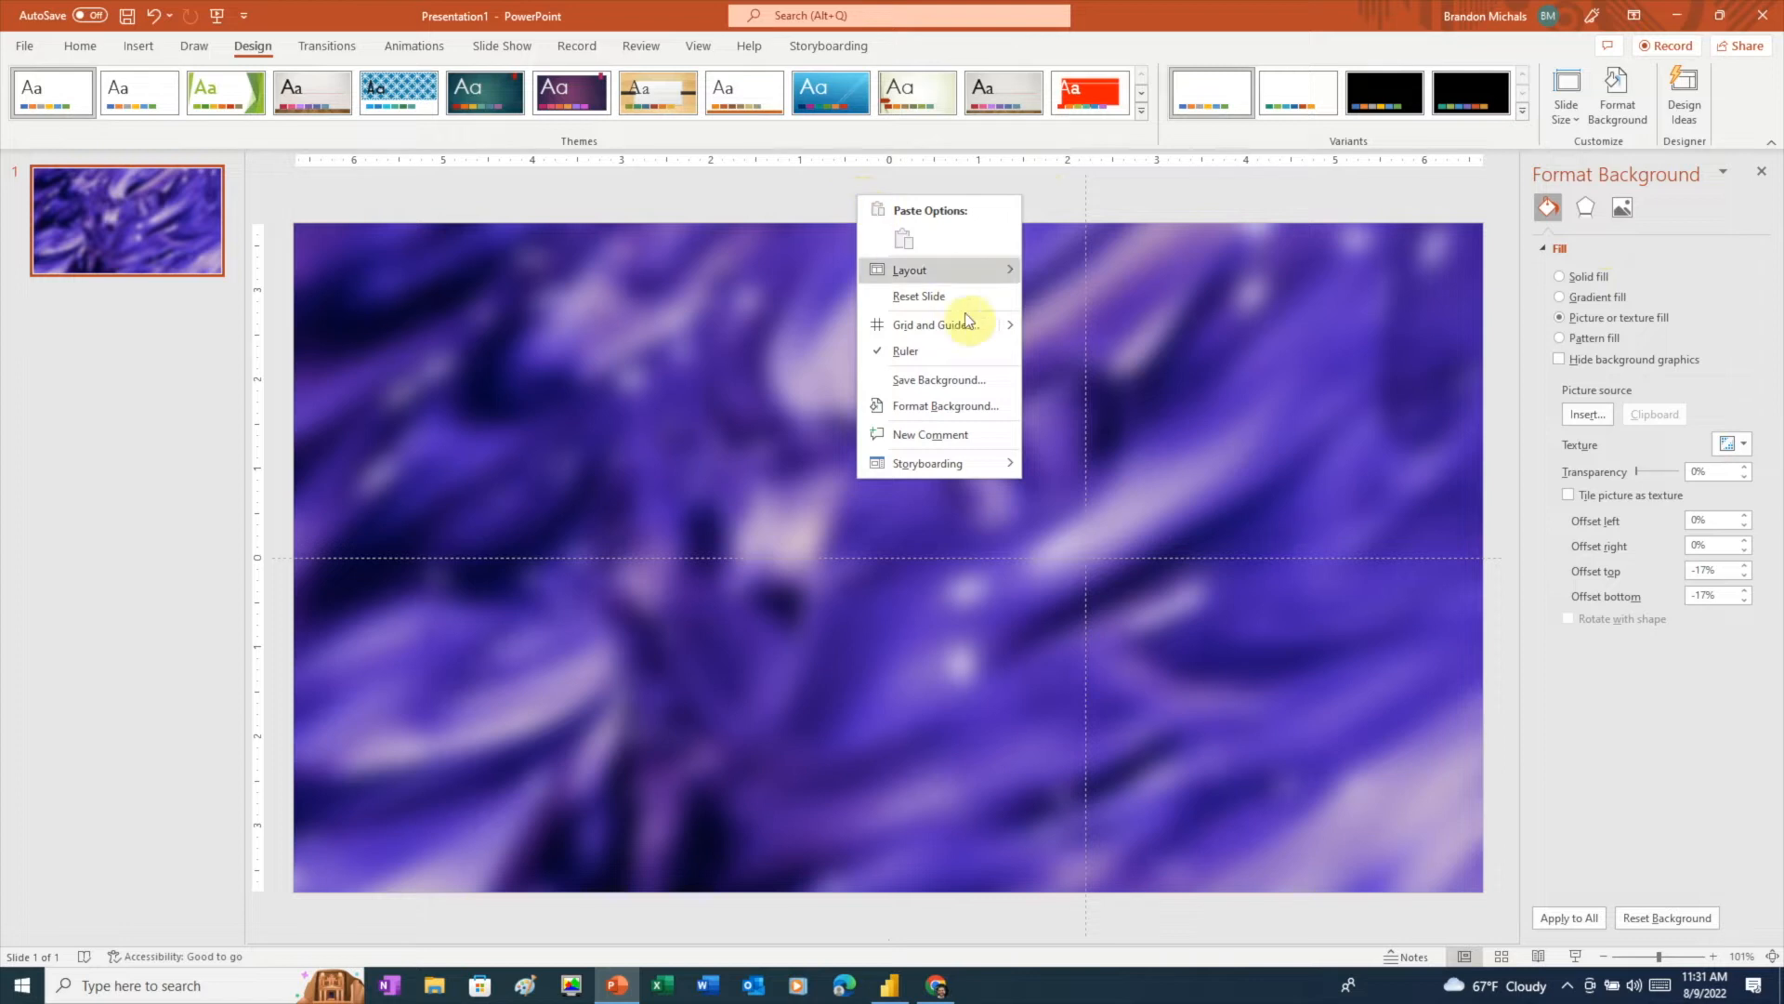
pyautogui.moveTo(1012, 329)
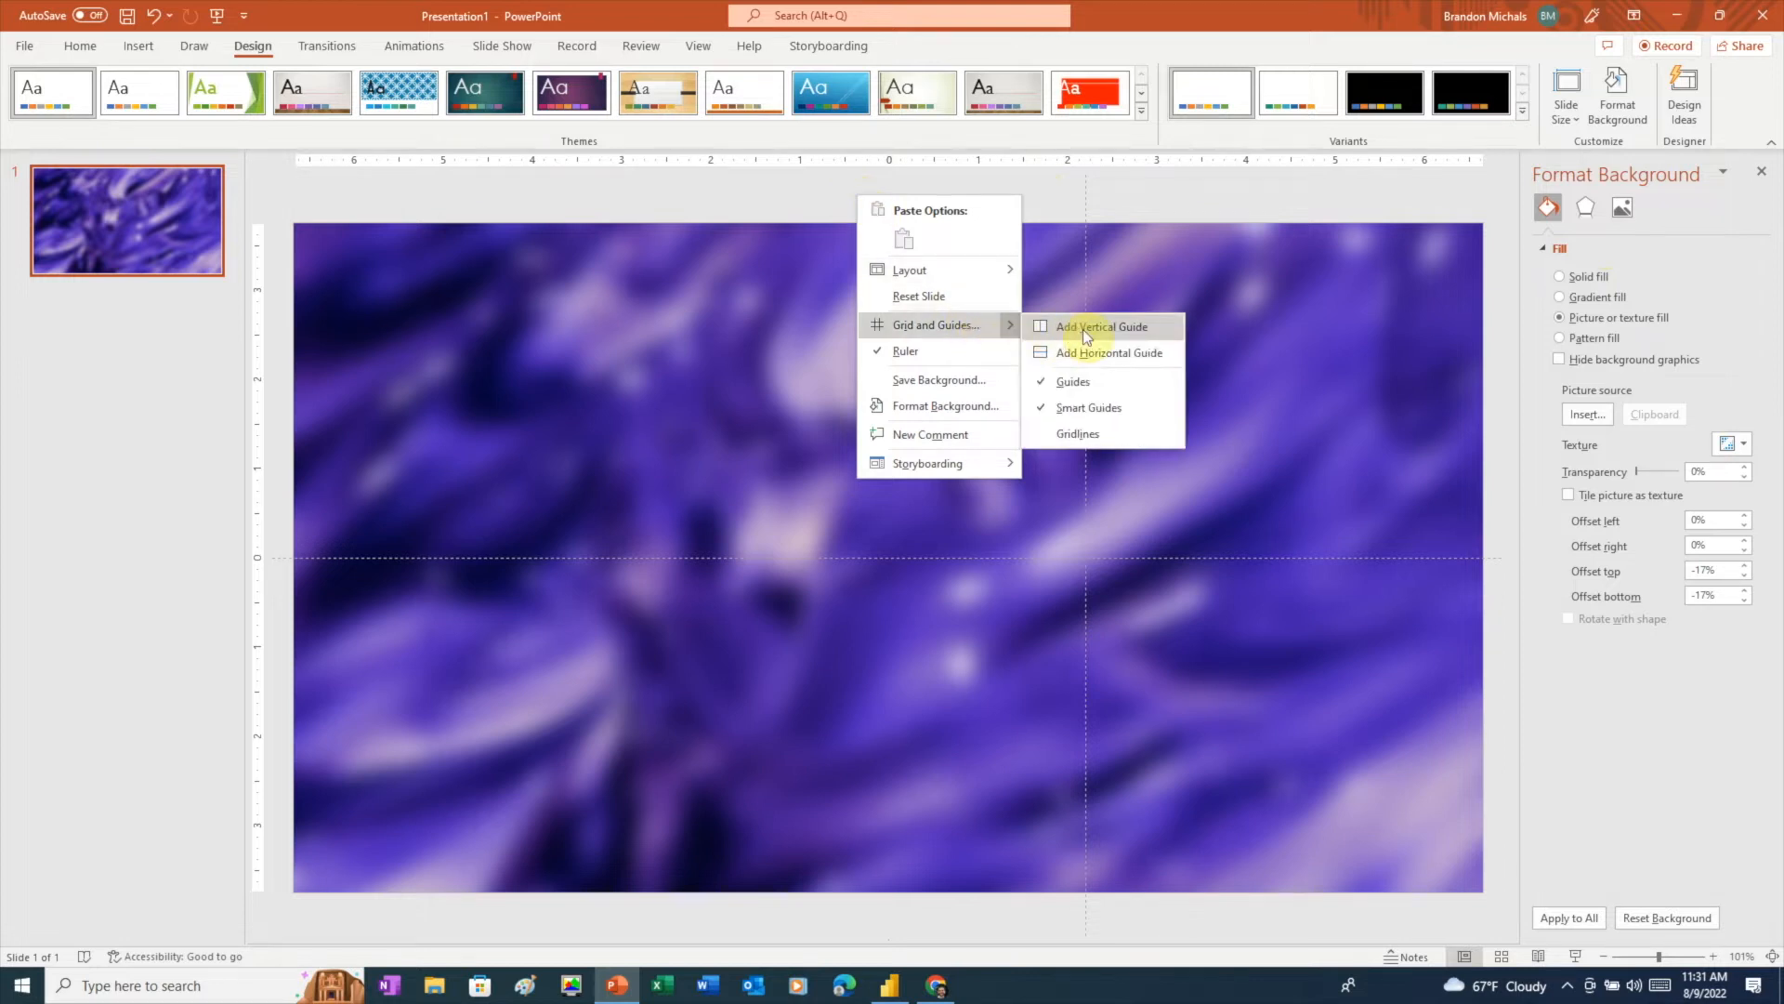
pyautogui.click(1084, 328)
pyautogui.moveTo(888, 190); pyautogui.dragTo(692, 190)
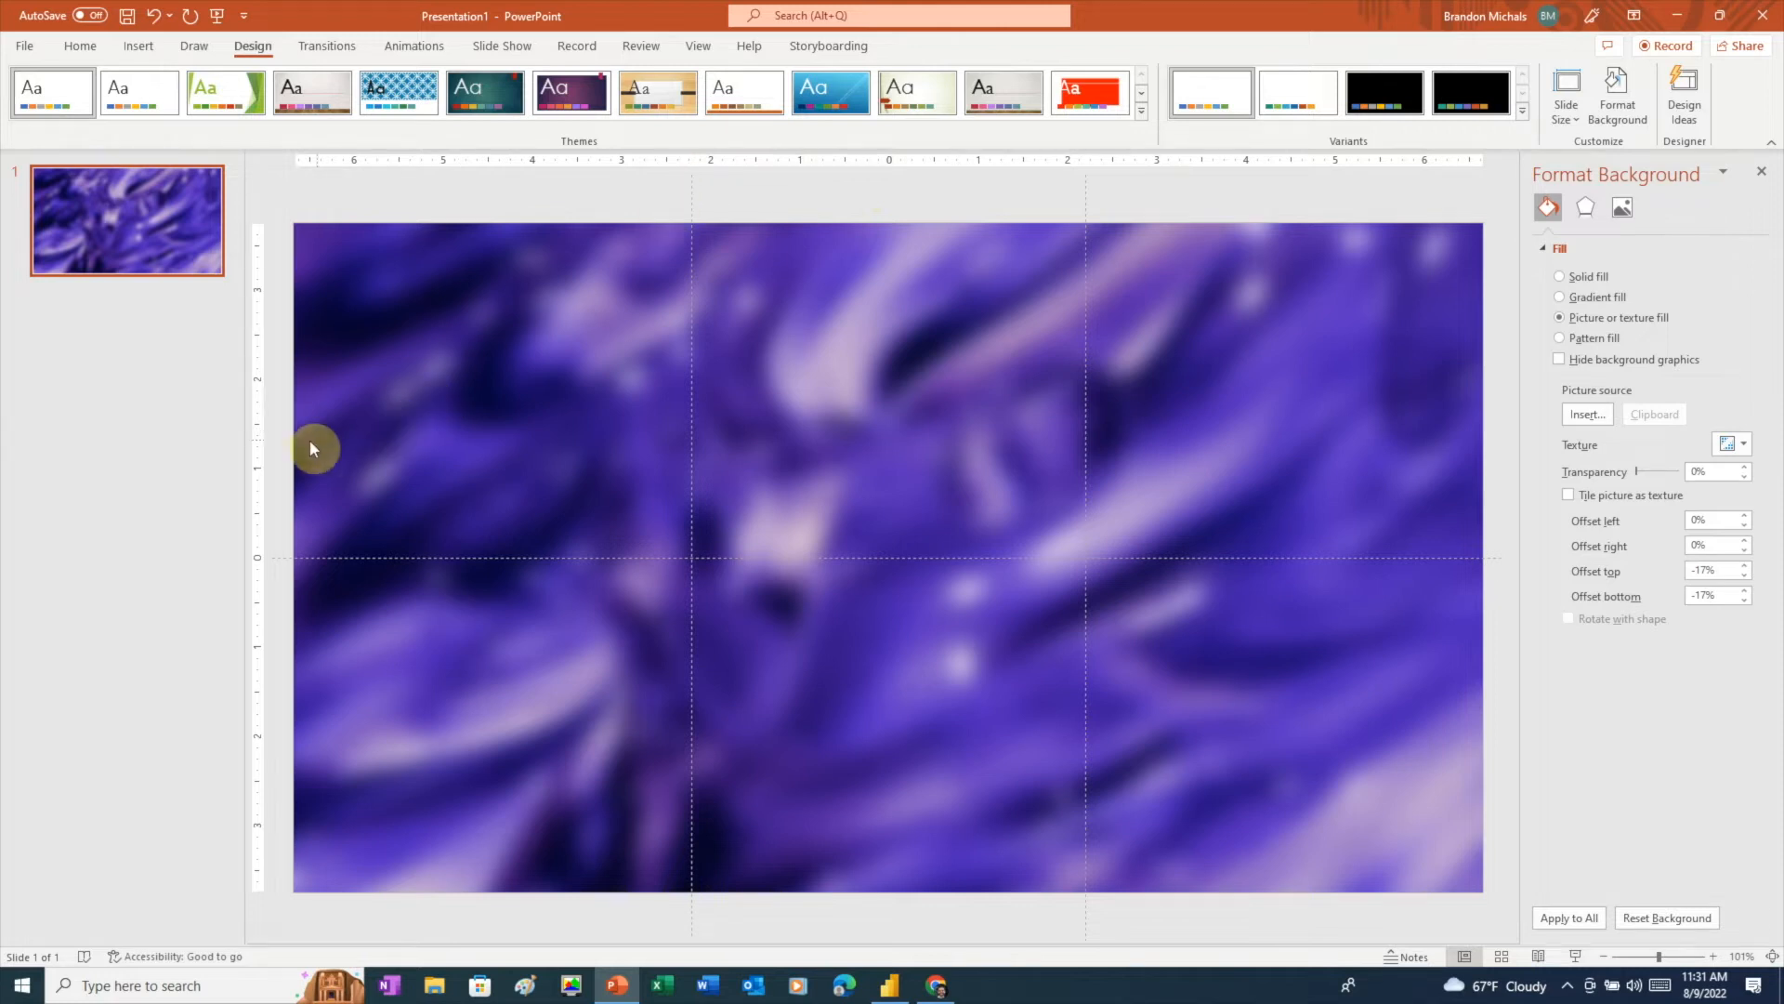
# - Place two horizontal guides on the slide, about 1.25 inches below and above centre
pyautogui.moveTo(307, 558); pyautogui.dragTo(312, 670)
pyautogui.rightClick(277, 527)
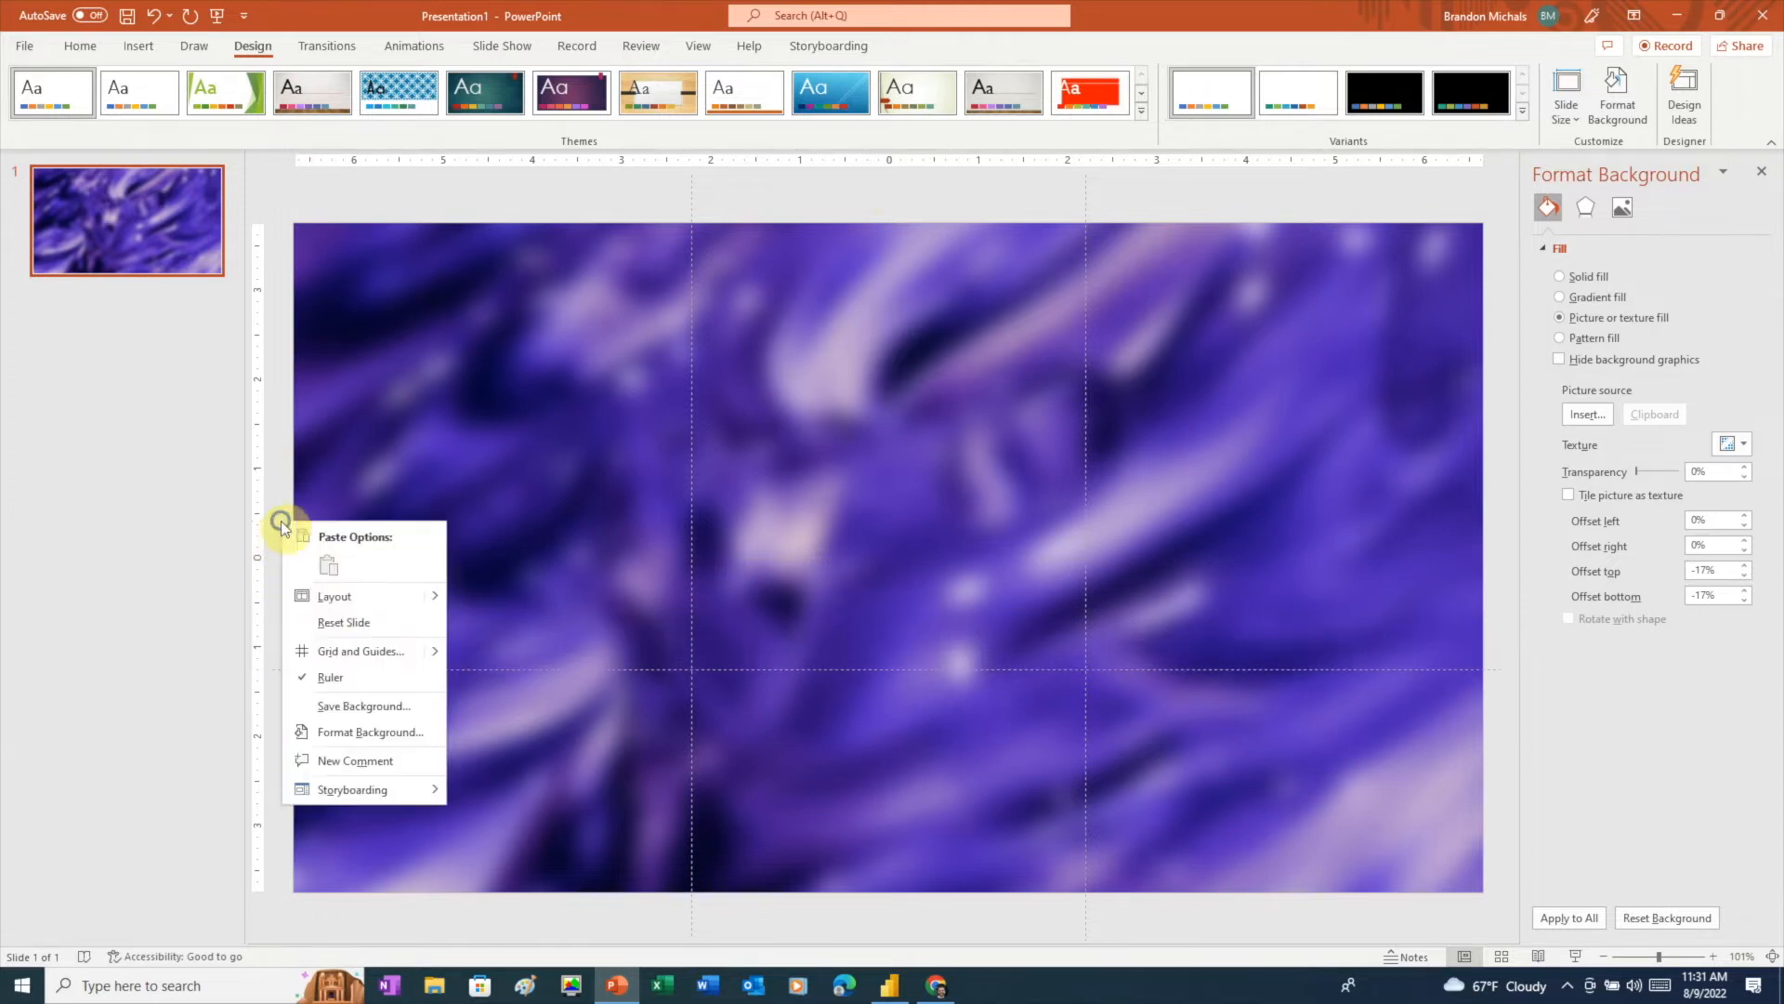
pyautogui.moveTo(433, 651)
pyautogui.click(478, 677)
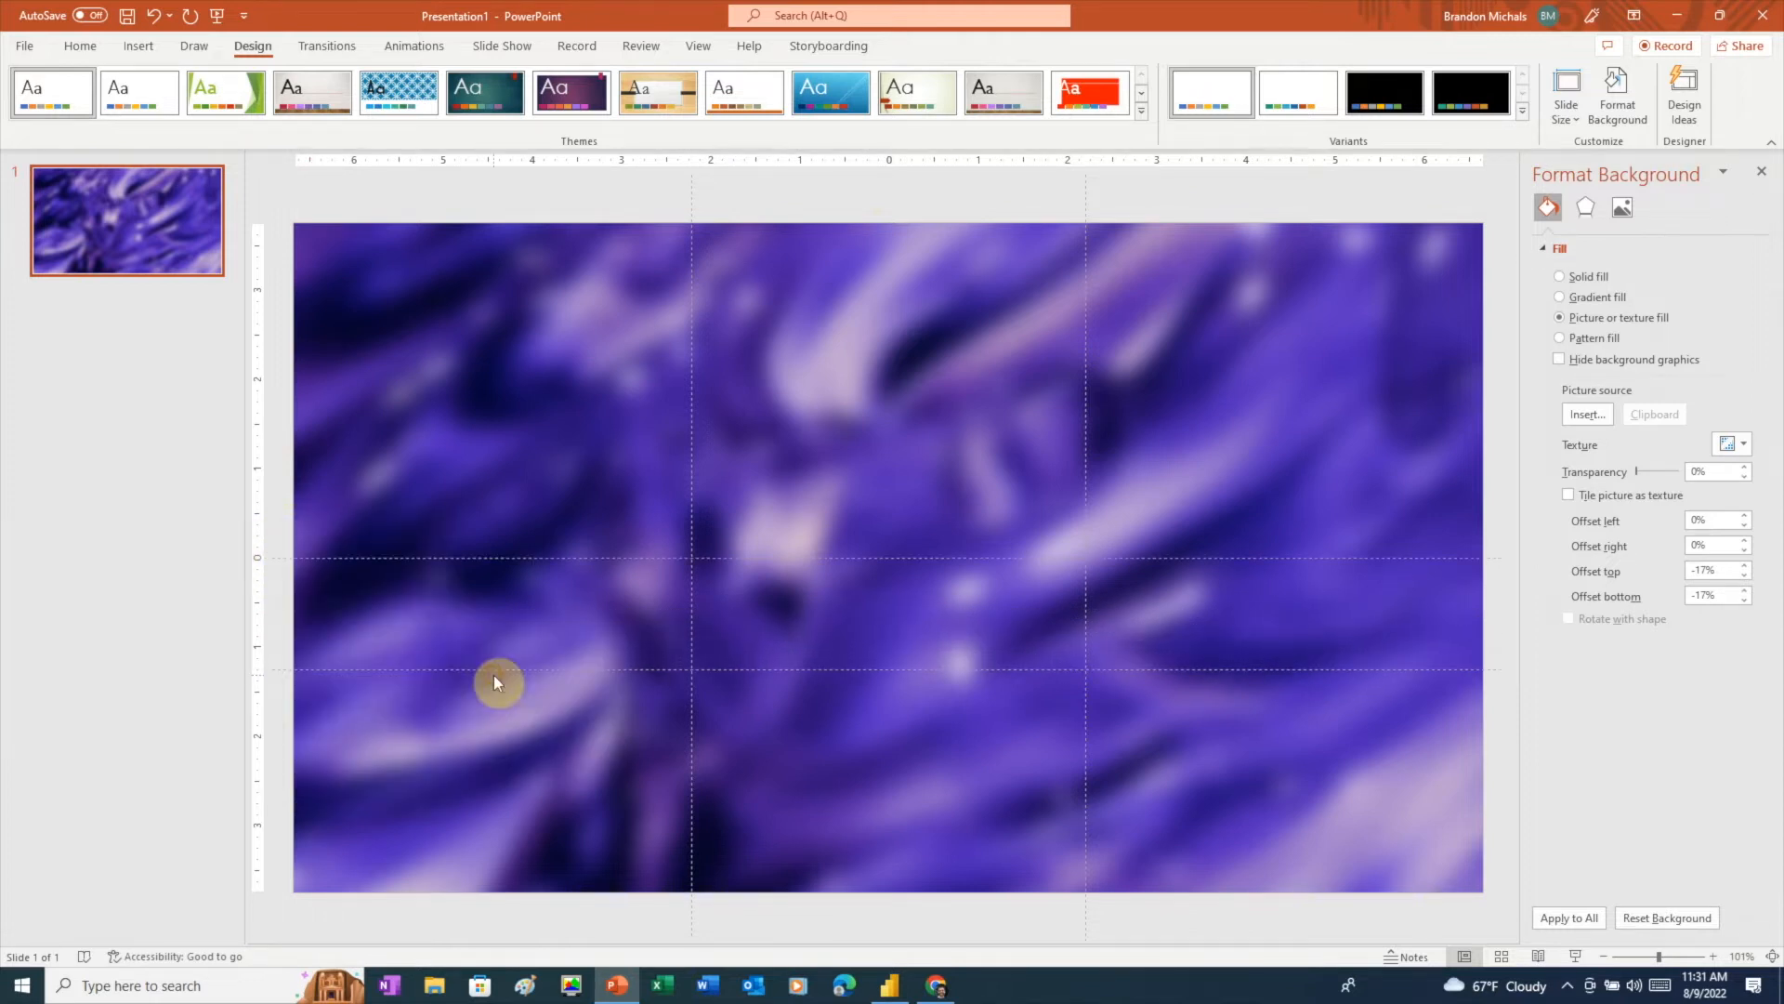
pyautogui.moveTo(317, 565); pyautogui.dragTo(267, 449)
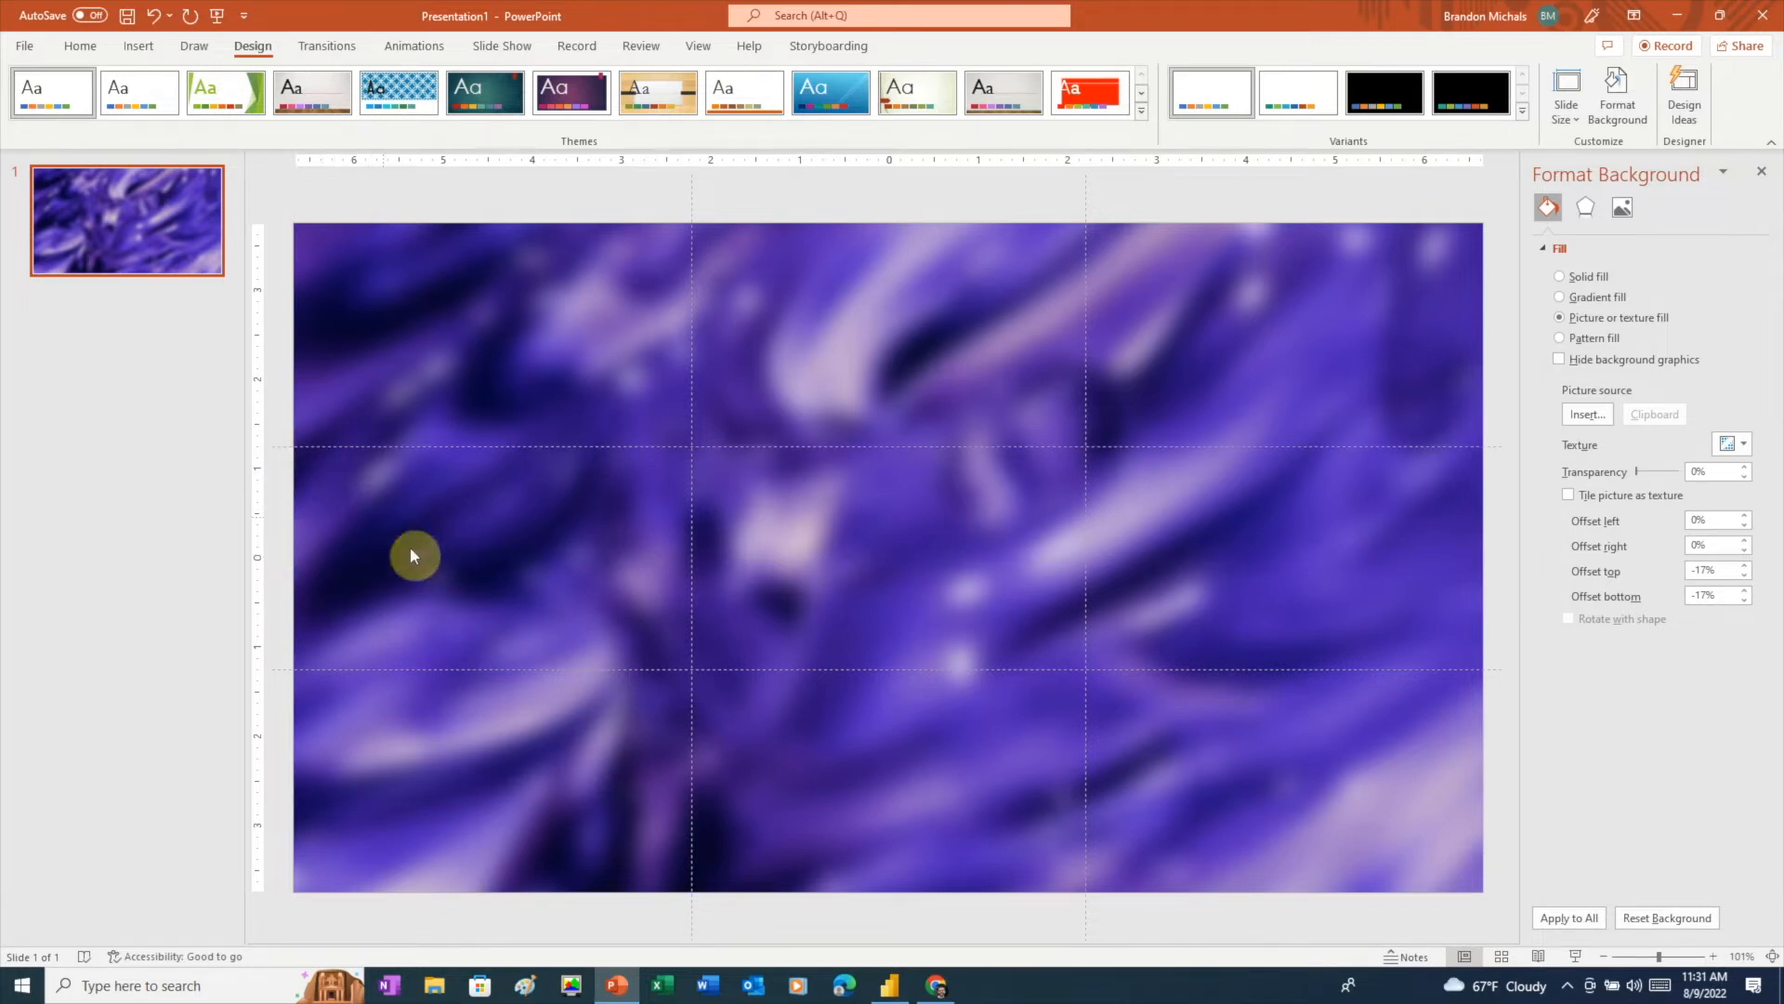
# - Check the dark finance dashboard reference on Dribbble in the browser and return to PowerPoint
pyautogui.click(941, 987)
pyautogui.click(131, 27)
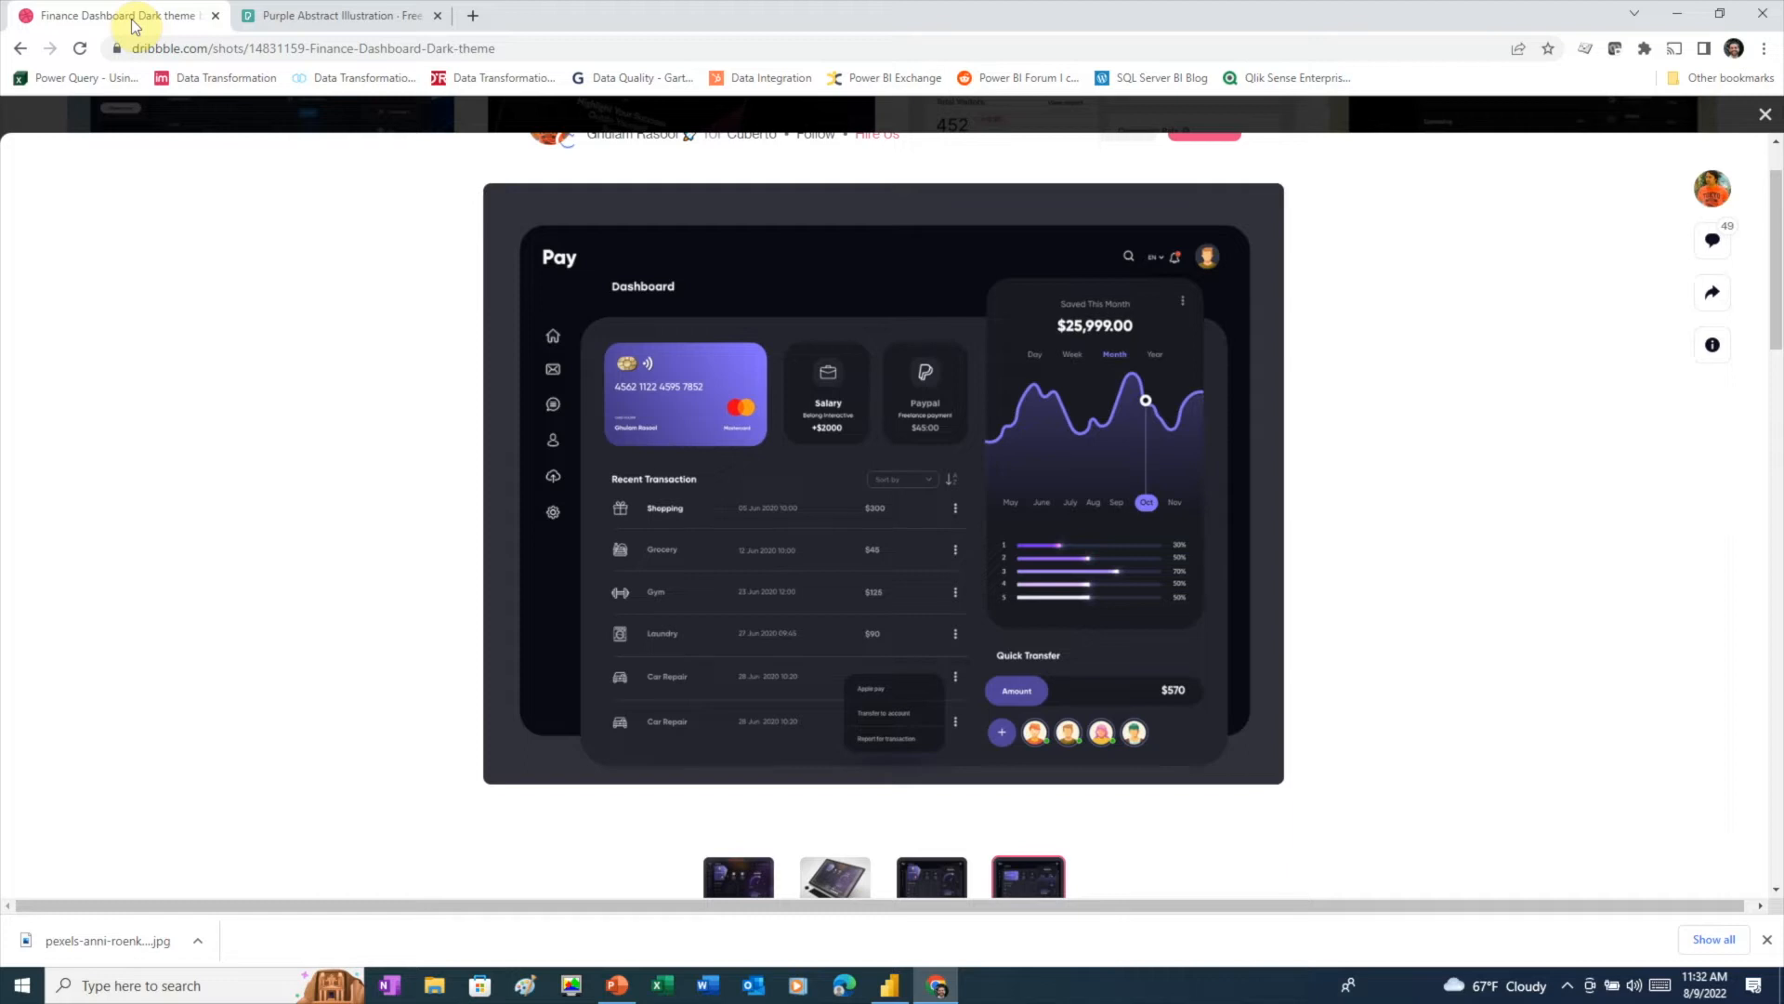
pyautogui.hotkey('alt', 'Tab')
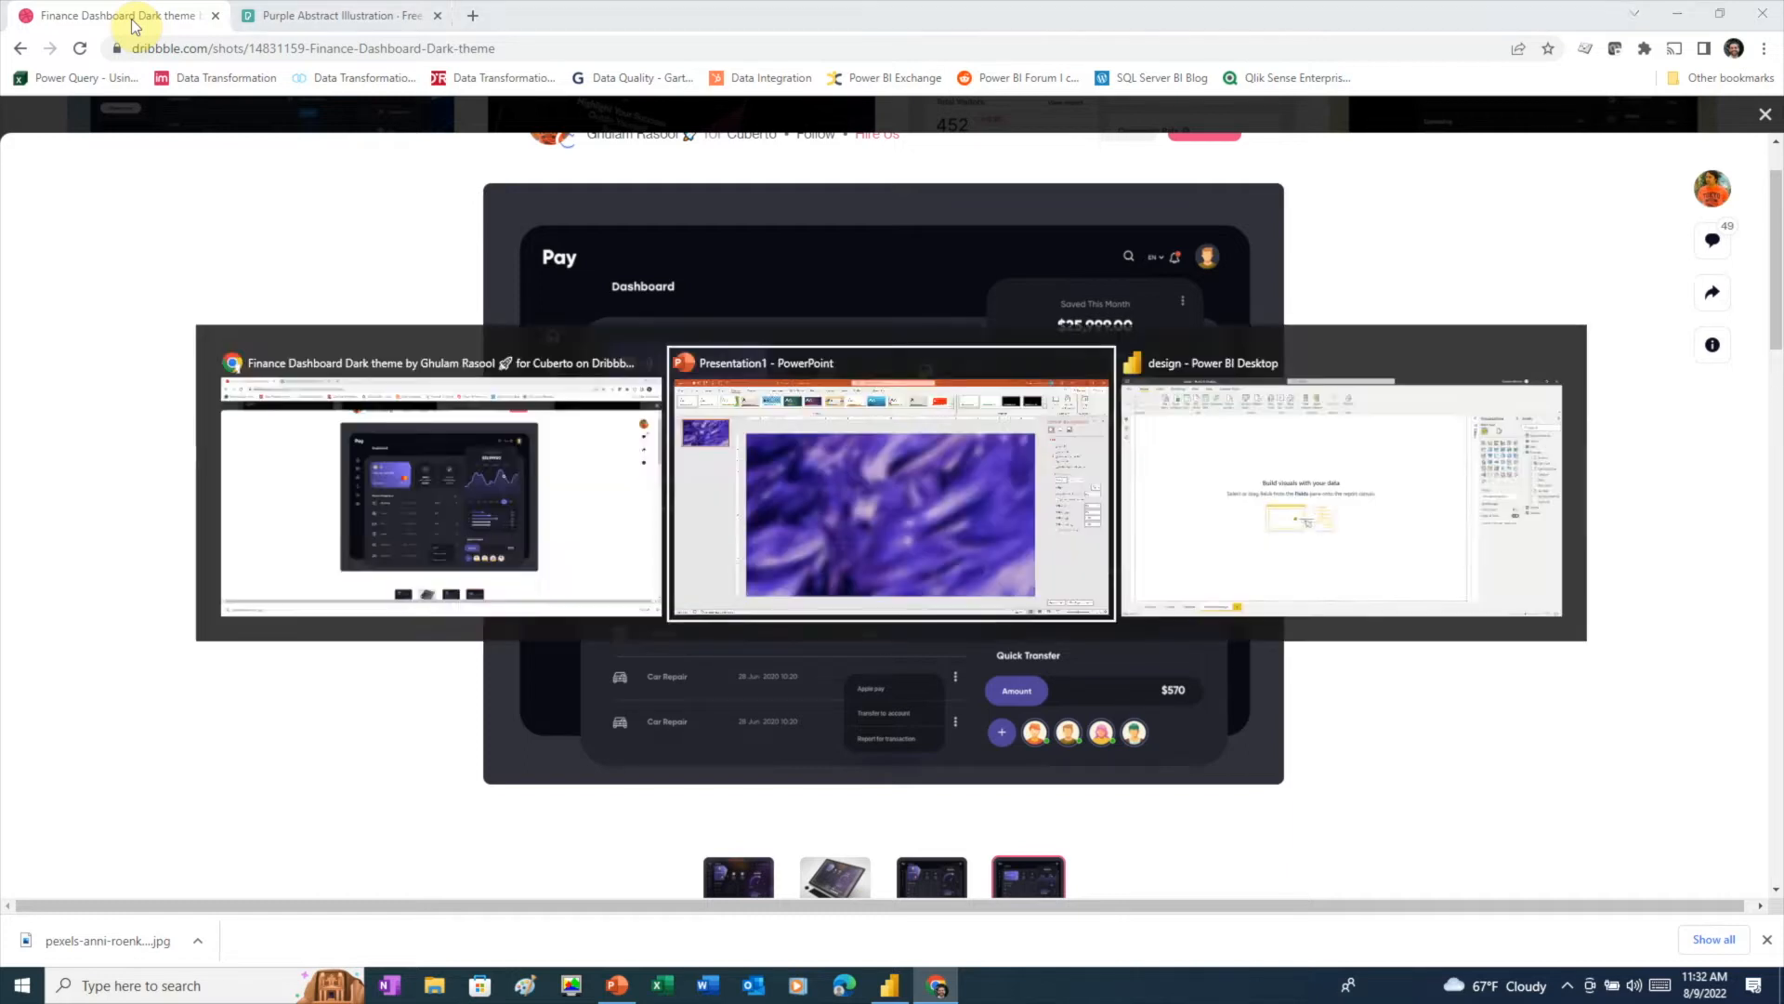
# - Draw a large rounded rectangle about 12.34" wide across the slide, leaving a margin of background around it
pyautogui.click(167, 51)
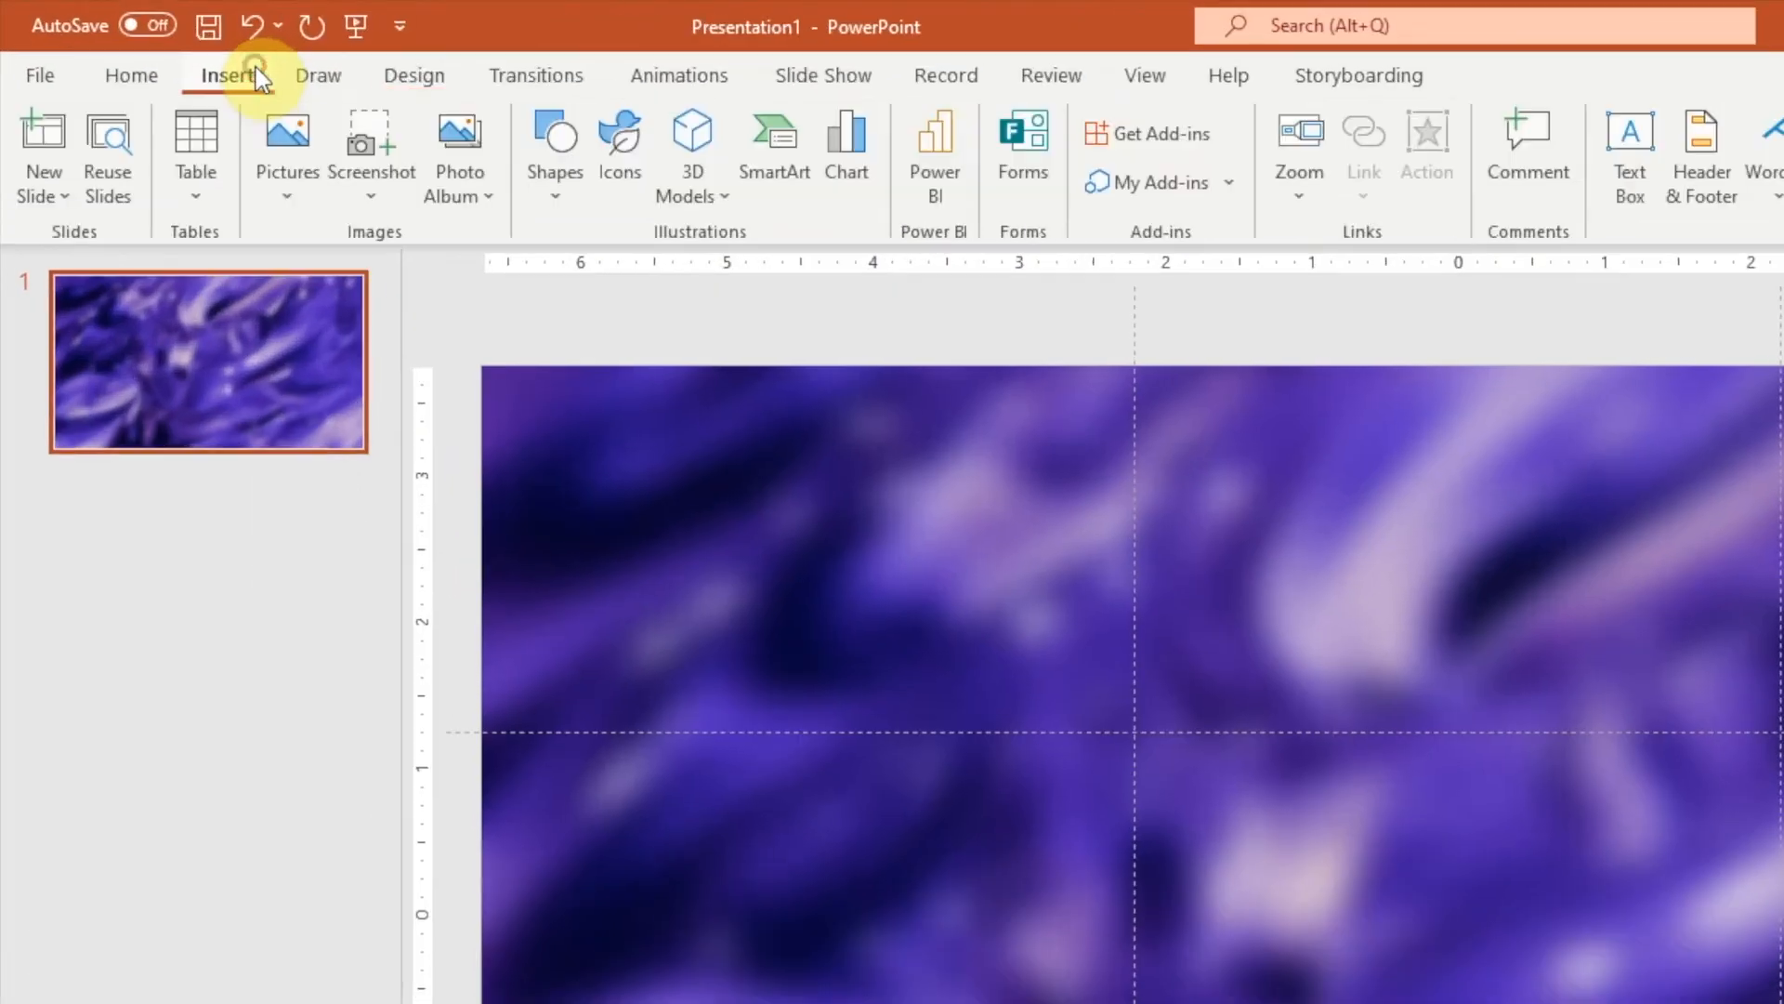
pyautogui.click(542, 193)
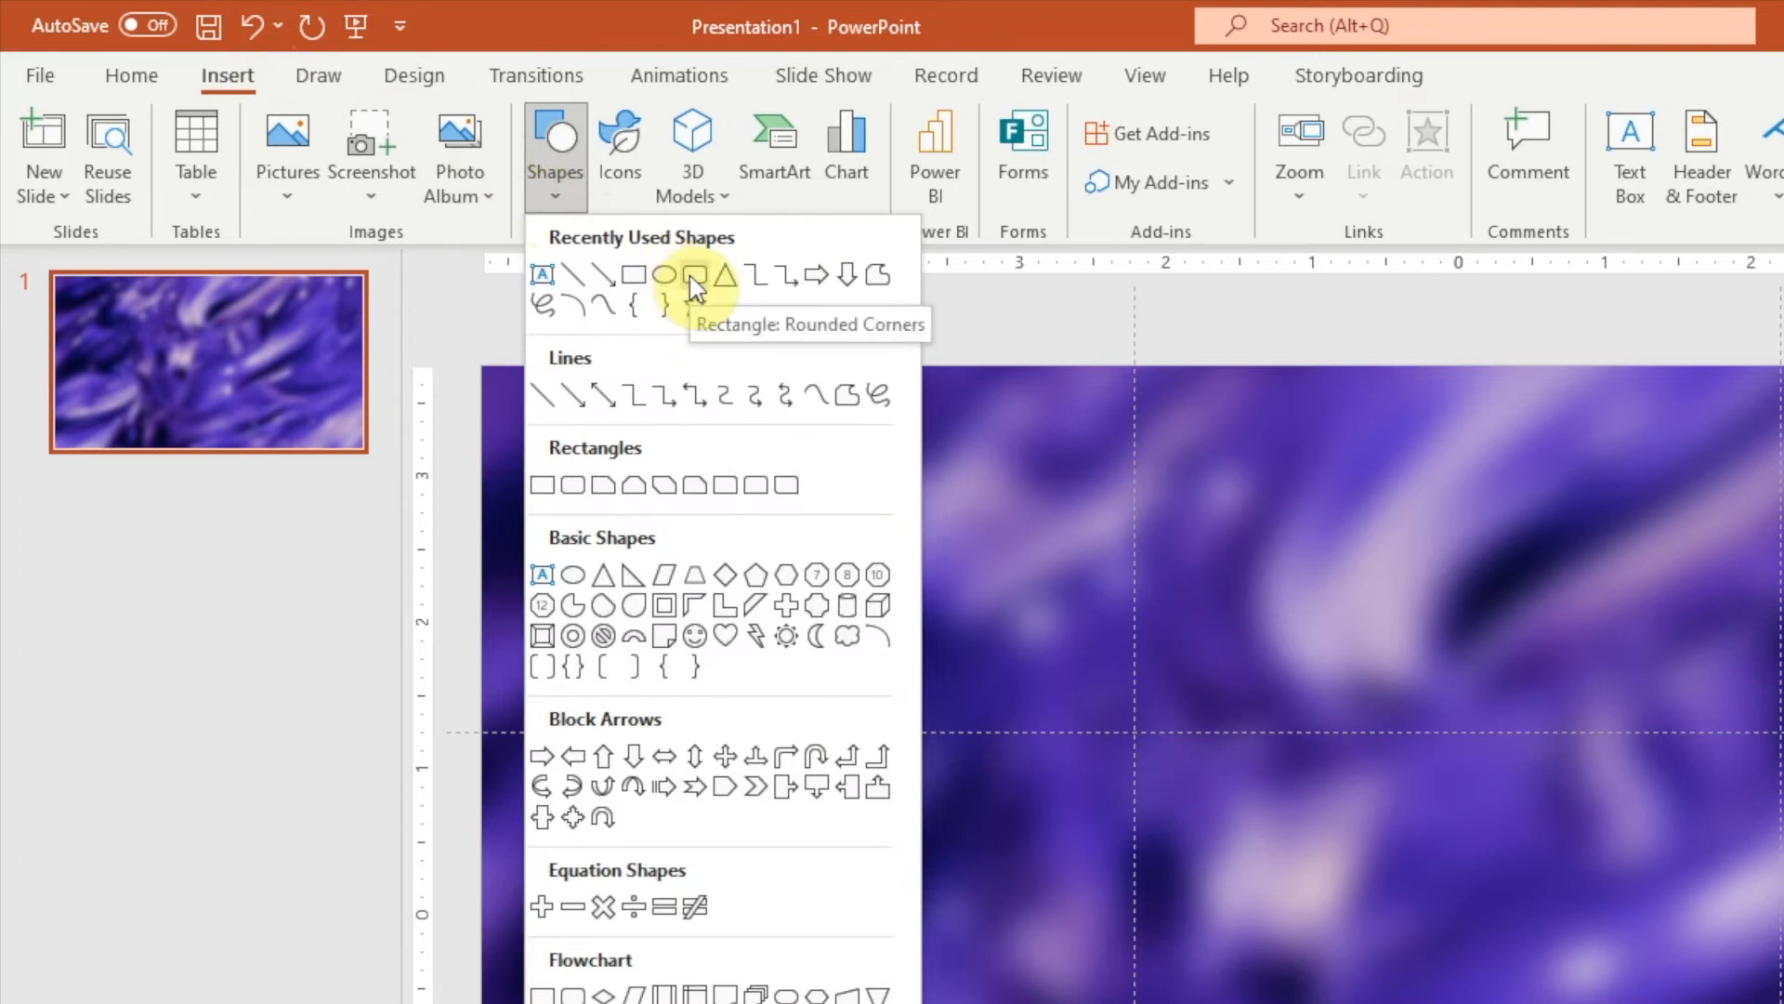
pyautogui.click(690, 276)
pyautogui.moveTo(558, 447); pyautogui.dragTo(1783, 1003)
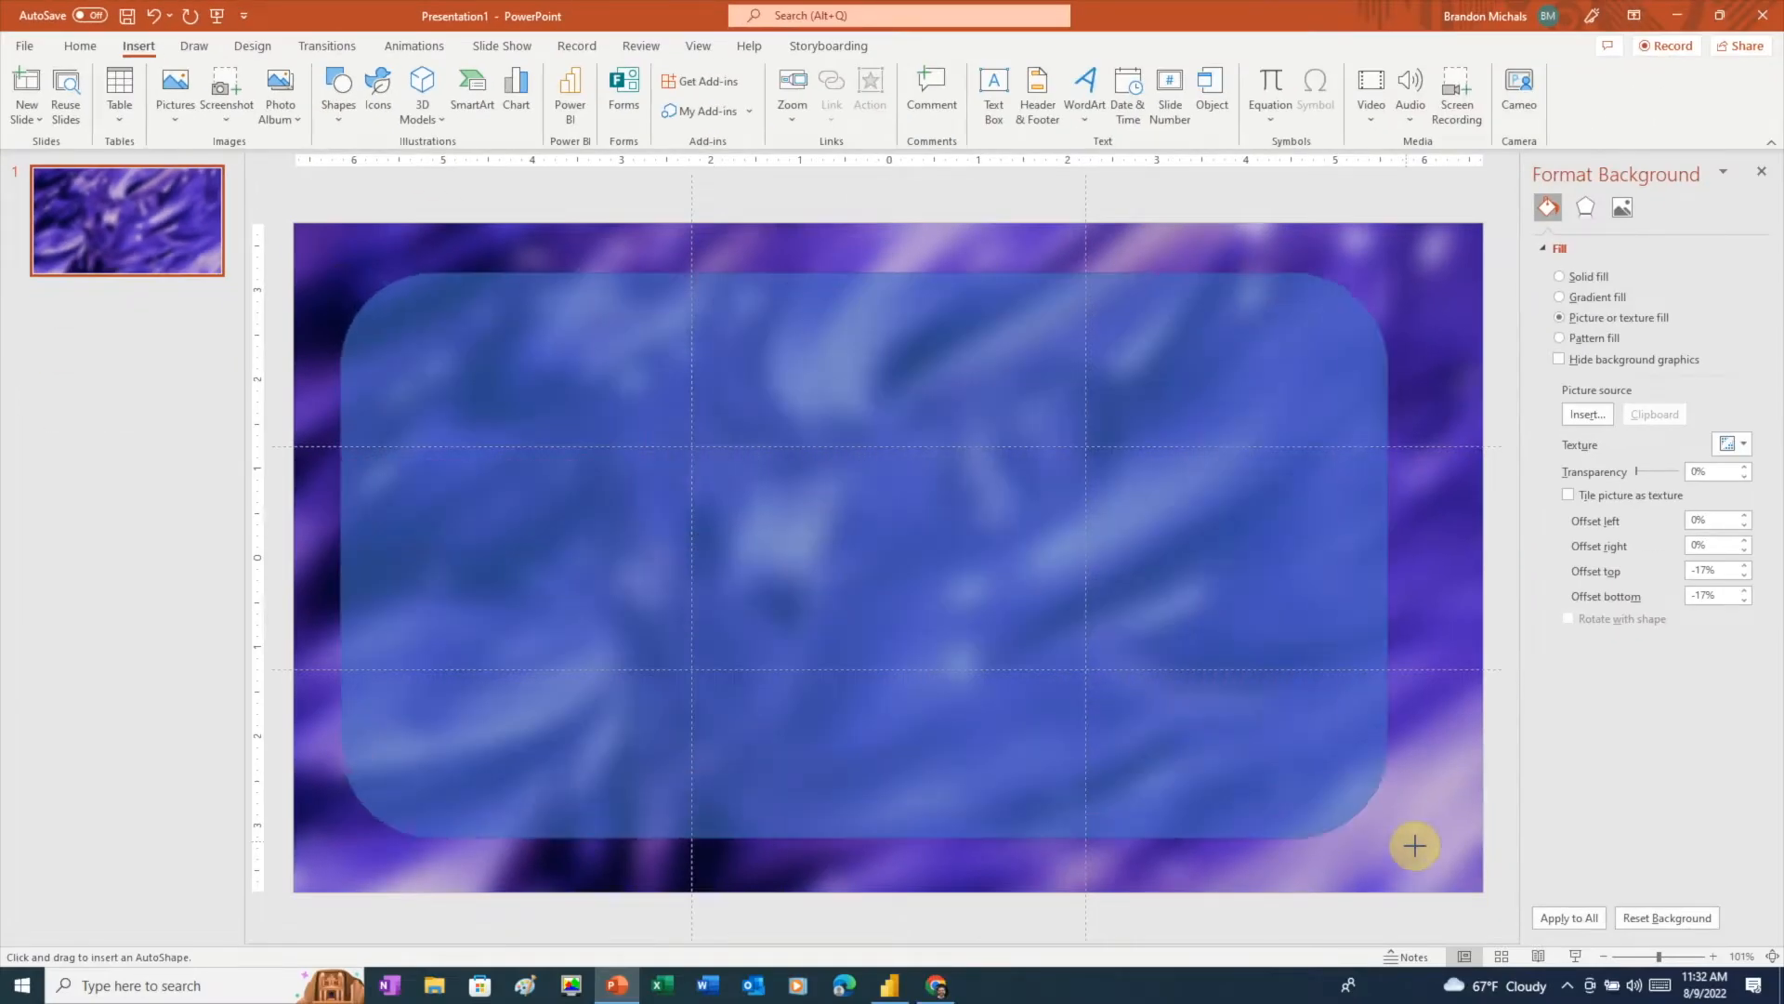
pyautogui.moveTo(1450, 863); pyautogui.dragTo(1443, 834)
# - Compare with the browser reference, extend the rectangle's top edge to about 6.42" high and reduce its corner rounding
pyautogui.hotkey('alt', 'Tab')
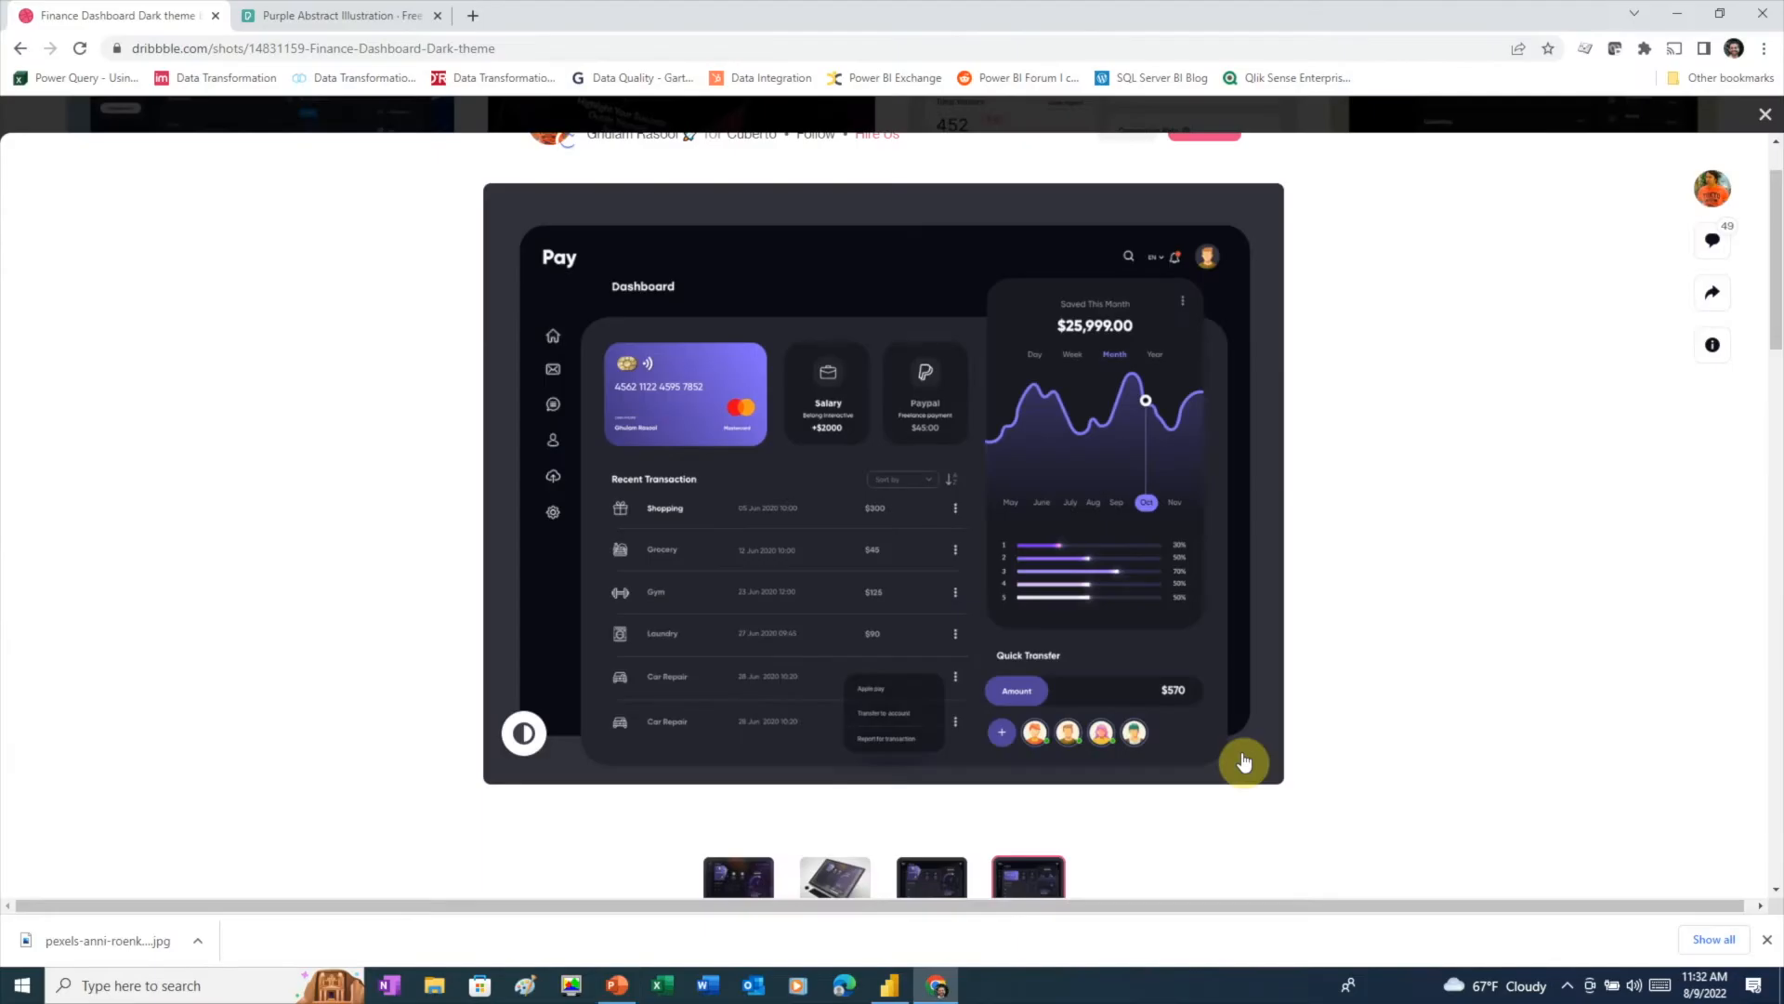
pyautogui.hotkey('alt', 'Tab')
pyautogui.moveTo(890, 269); pyautogui.dragTo(890, 261)
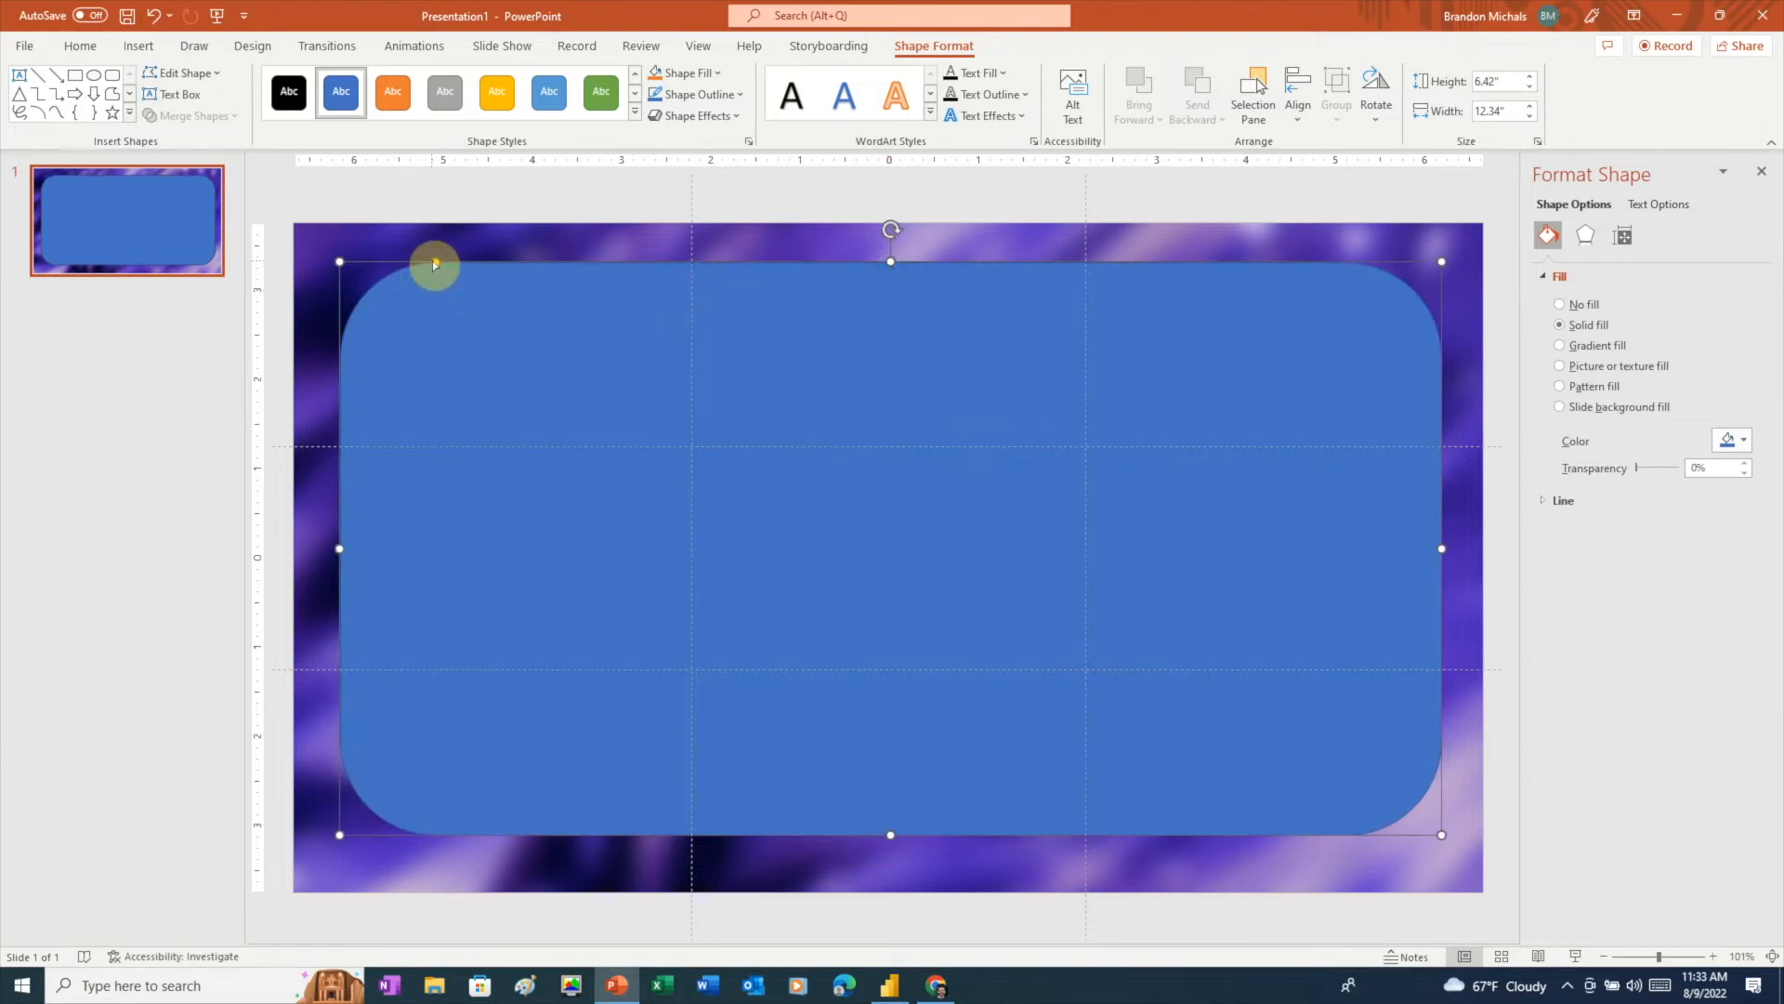
pyautogui.moveTo(434, 264); pyautogui.dragTo(378, 266)
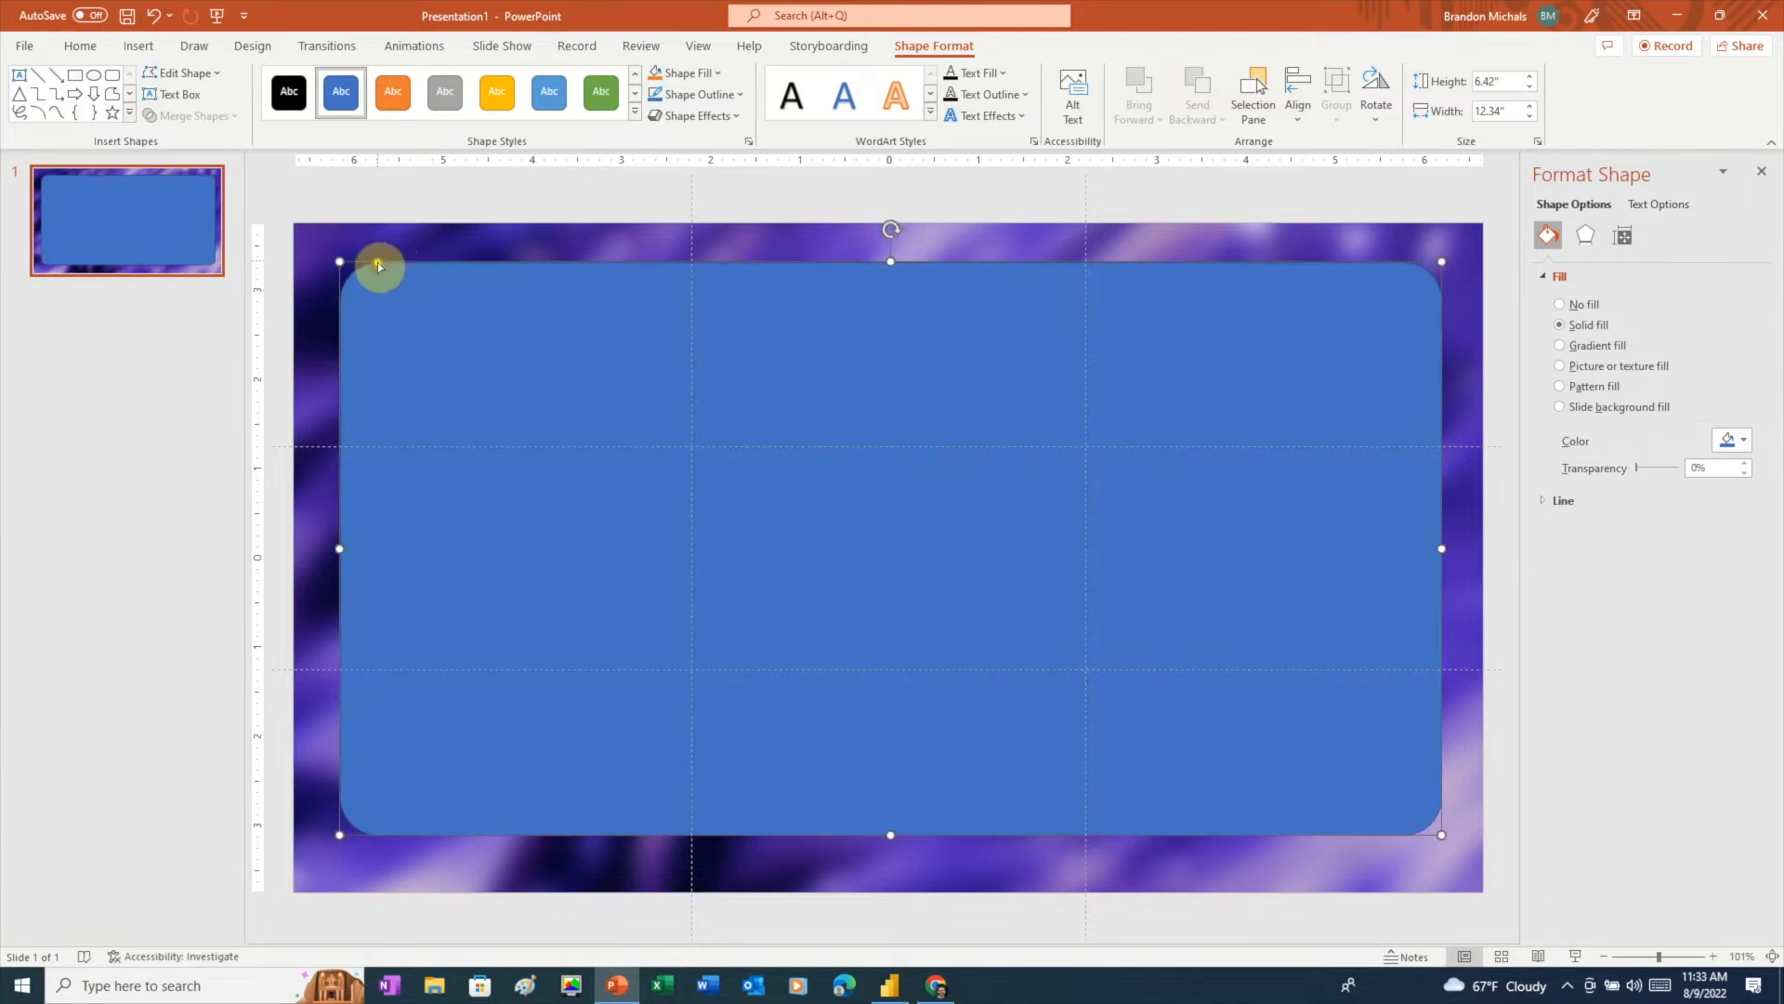
# - Fill the large rounded rectangle with black and remove its outline
pyautogui.rightClick(796, 346)
pyautogui.click(872, 310)
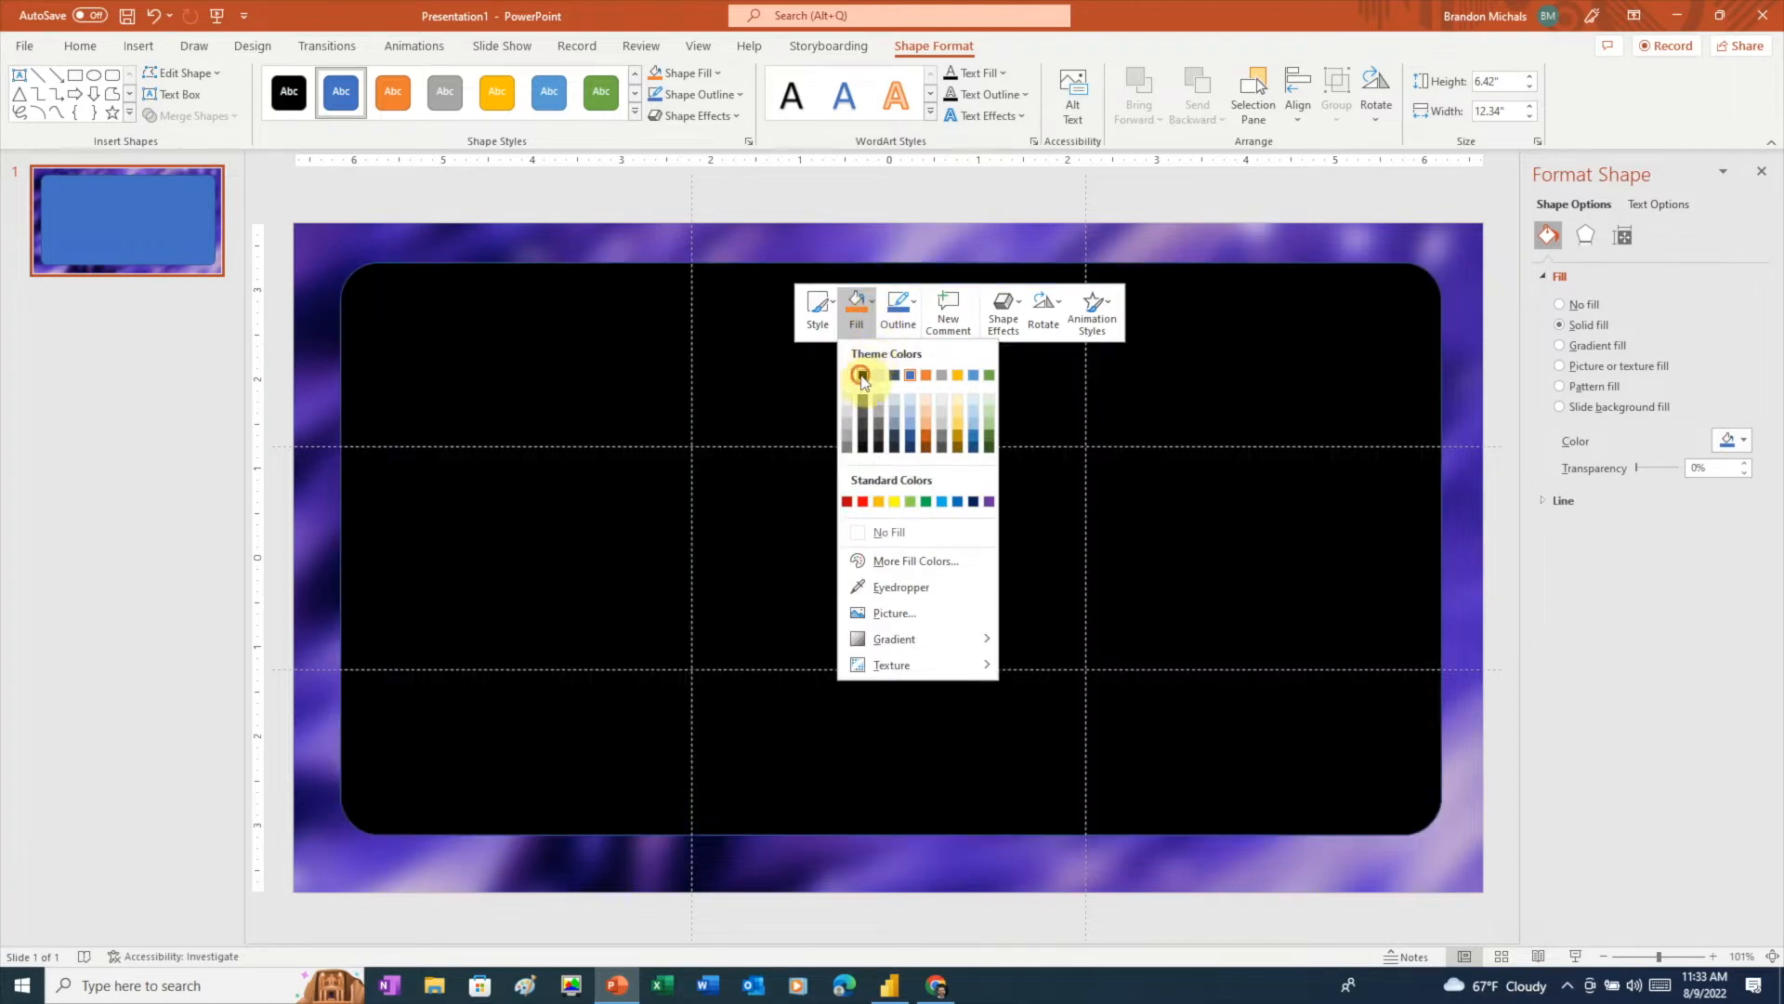
pyautogui.click(862, 374)
pyautogui.click(918, 310)
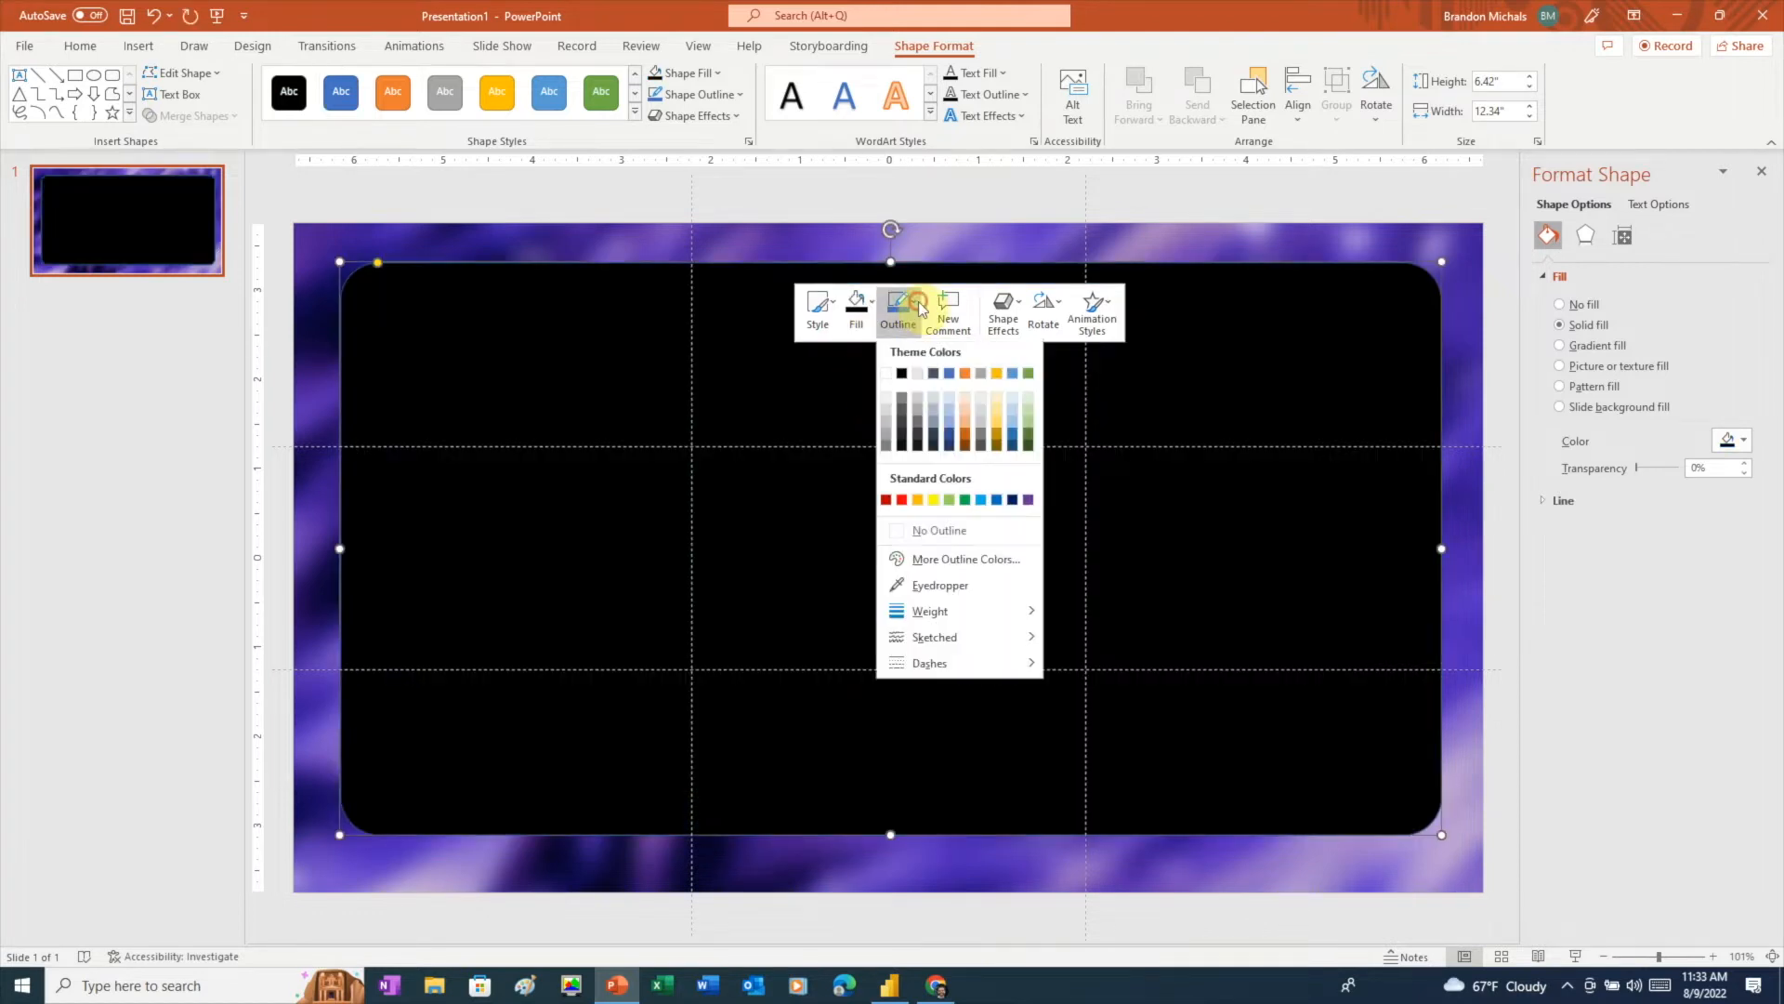
pyautogui.click(939, 530)
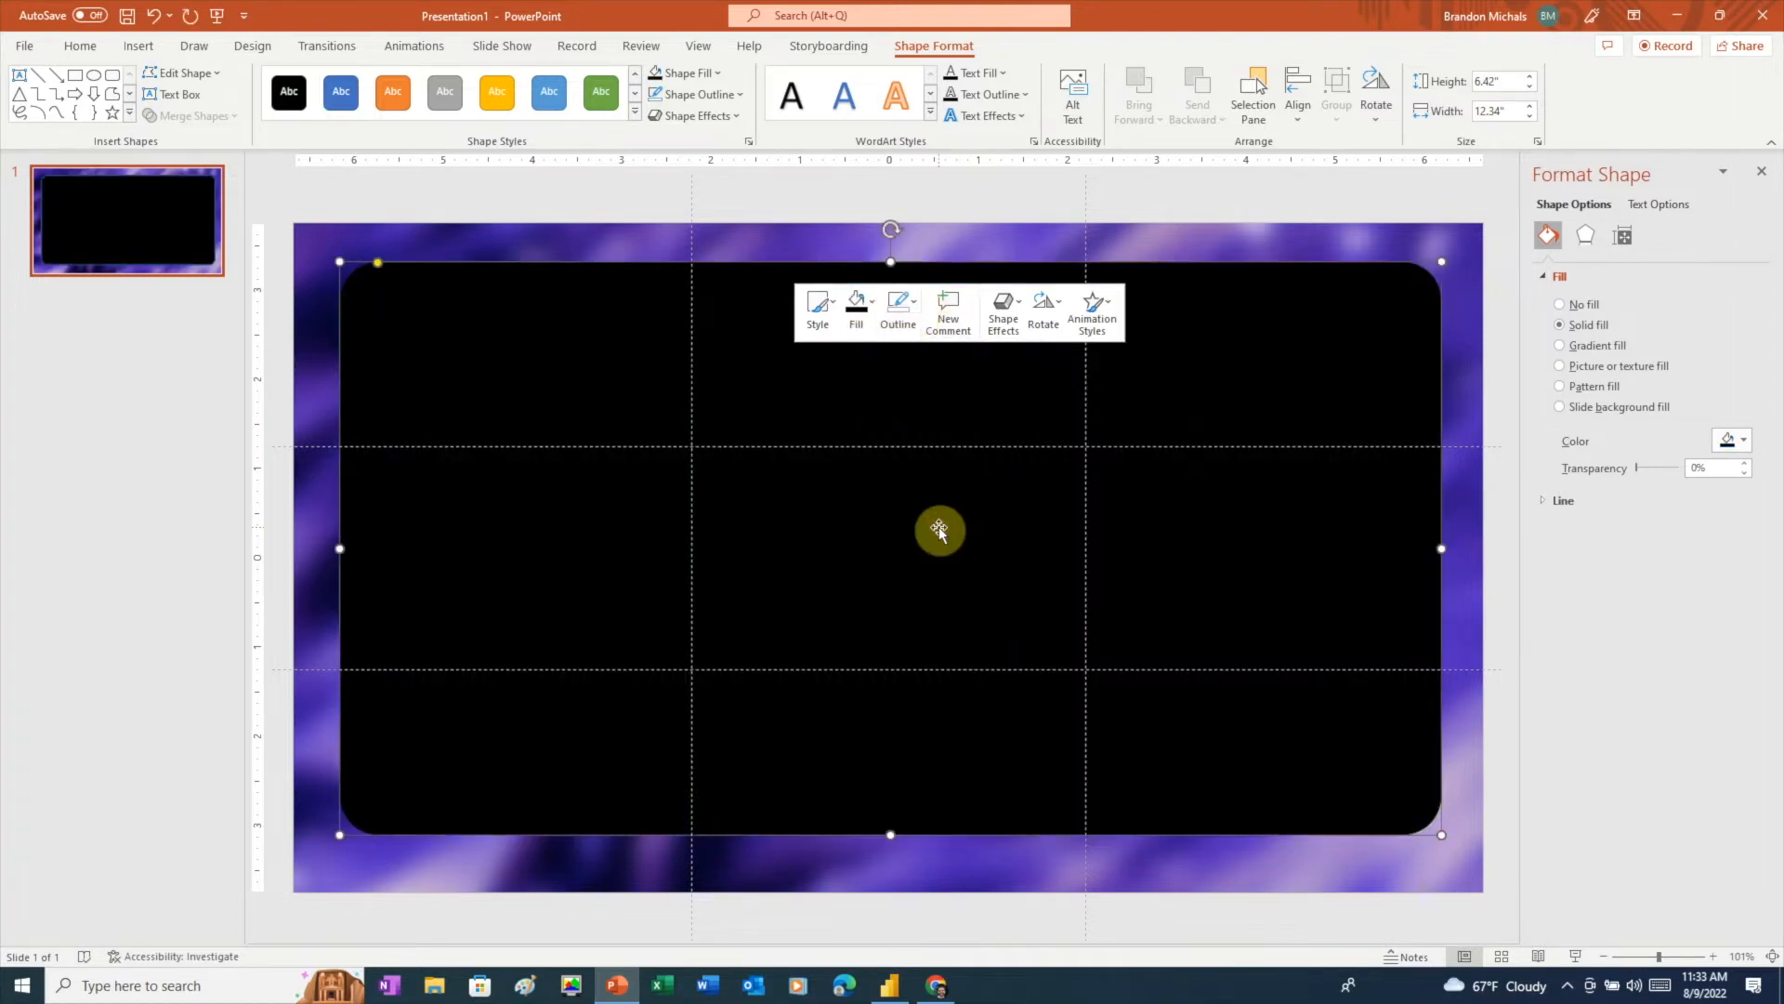
# - Draw a second rounded rectangle about 11.15" by 5.73" that overlaps the black panel and extends below it
pyautogui.click(136, 47)
pyautogui.click(339, 104)
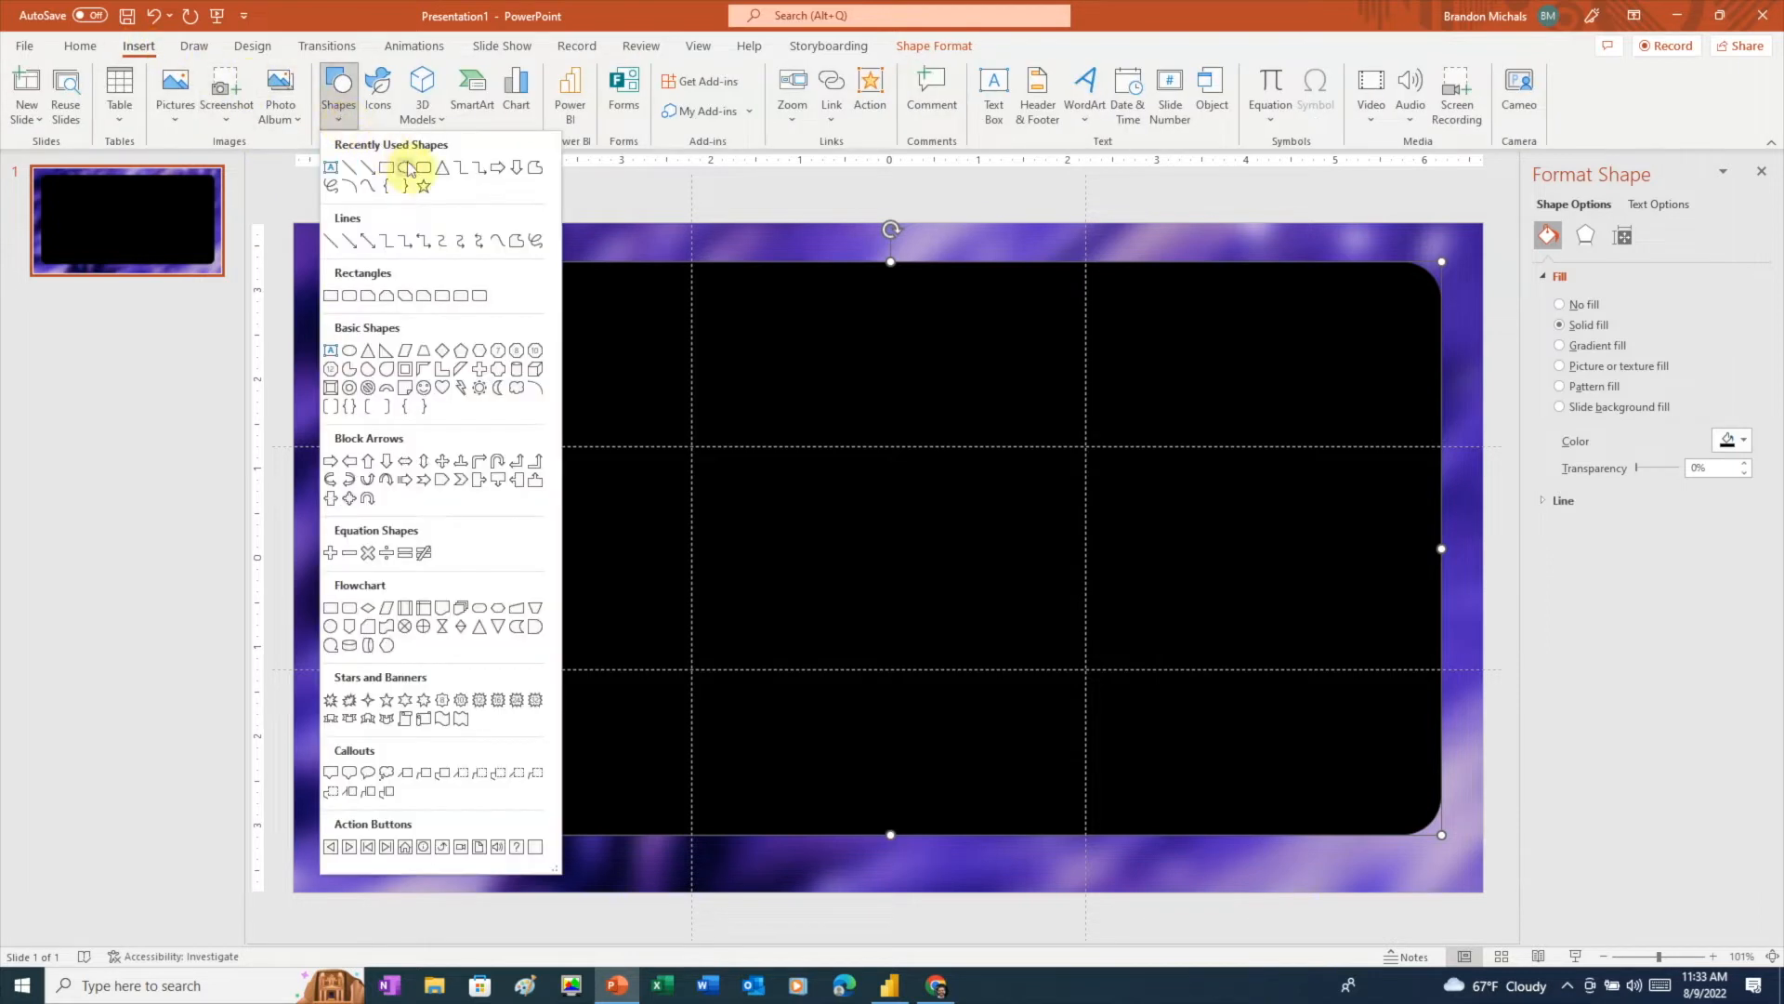
pyautogui.click(407, 167)
pyautogui.moveTo(421, 354); pyautogui.dragTo(1415, 876)
pyautogui.moveTo(919, 353); pyautogui.dragTo(918, 365)
# - Reduce the second rectangle's corner rounding and fill it with a dark grey shade of black
pyautogui.moveTo(486, 371); pyautogui.dragTo(458, 376)
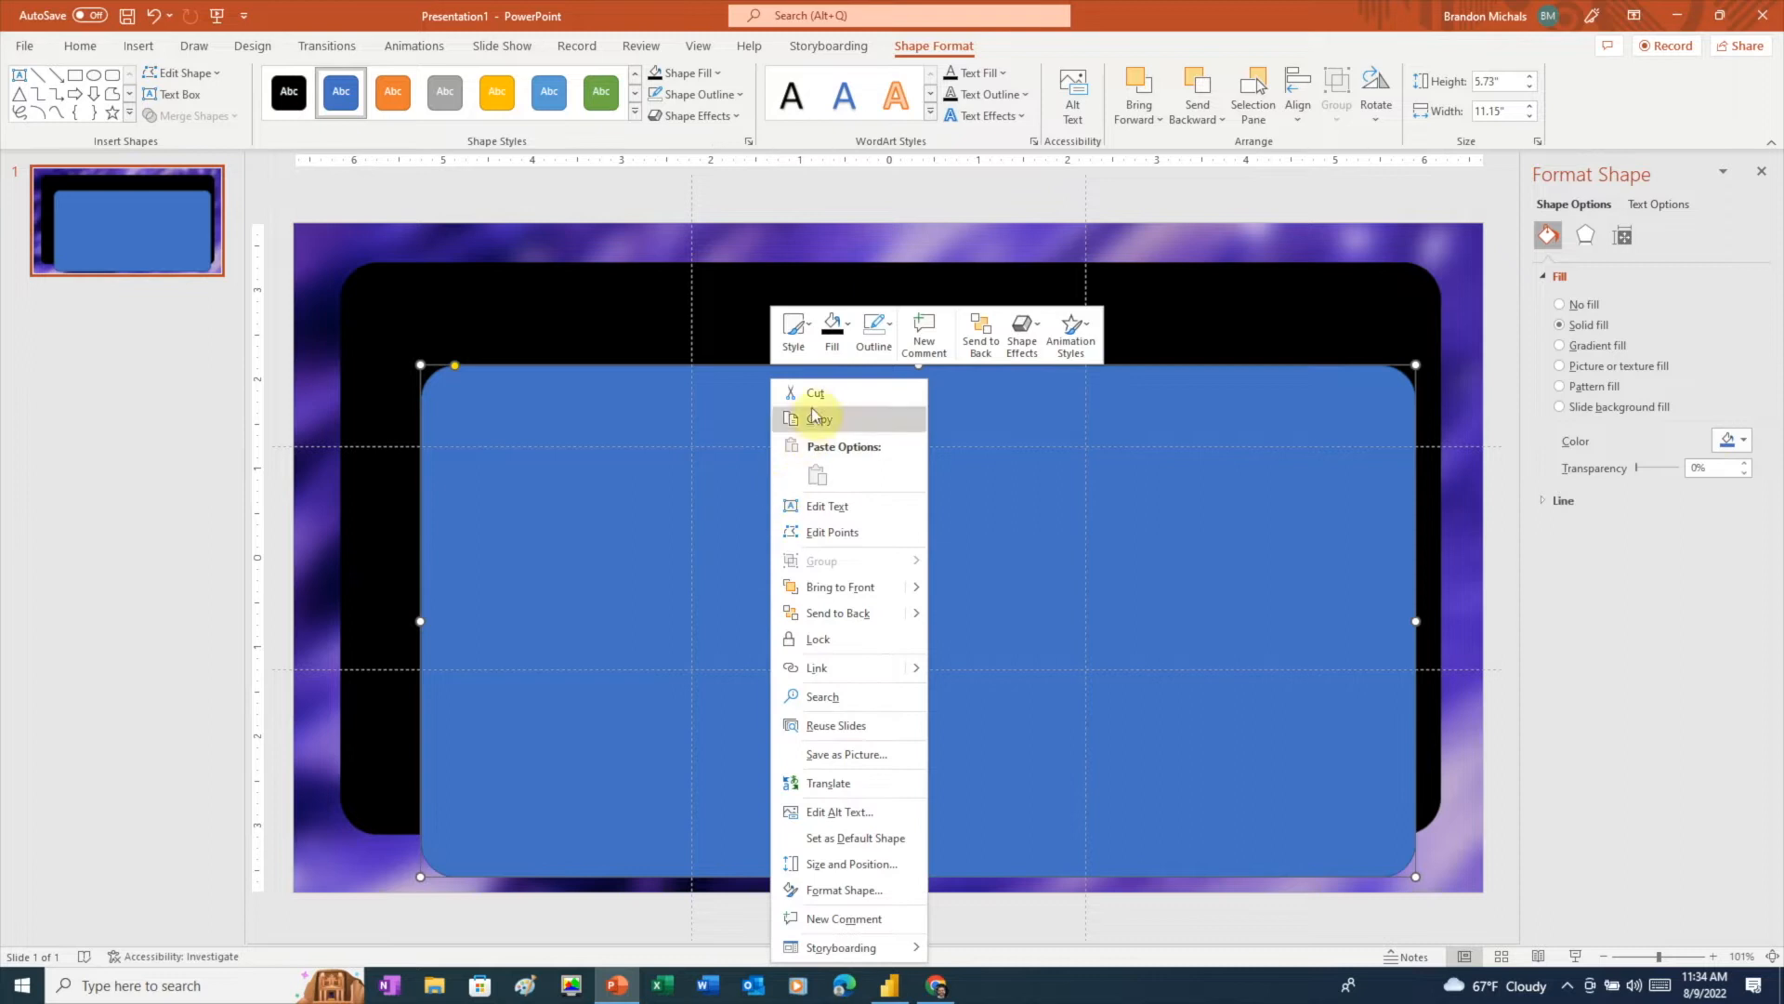
pyautogui.click(832, 333)
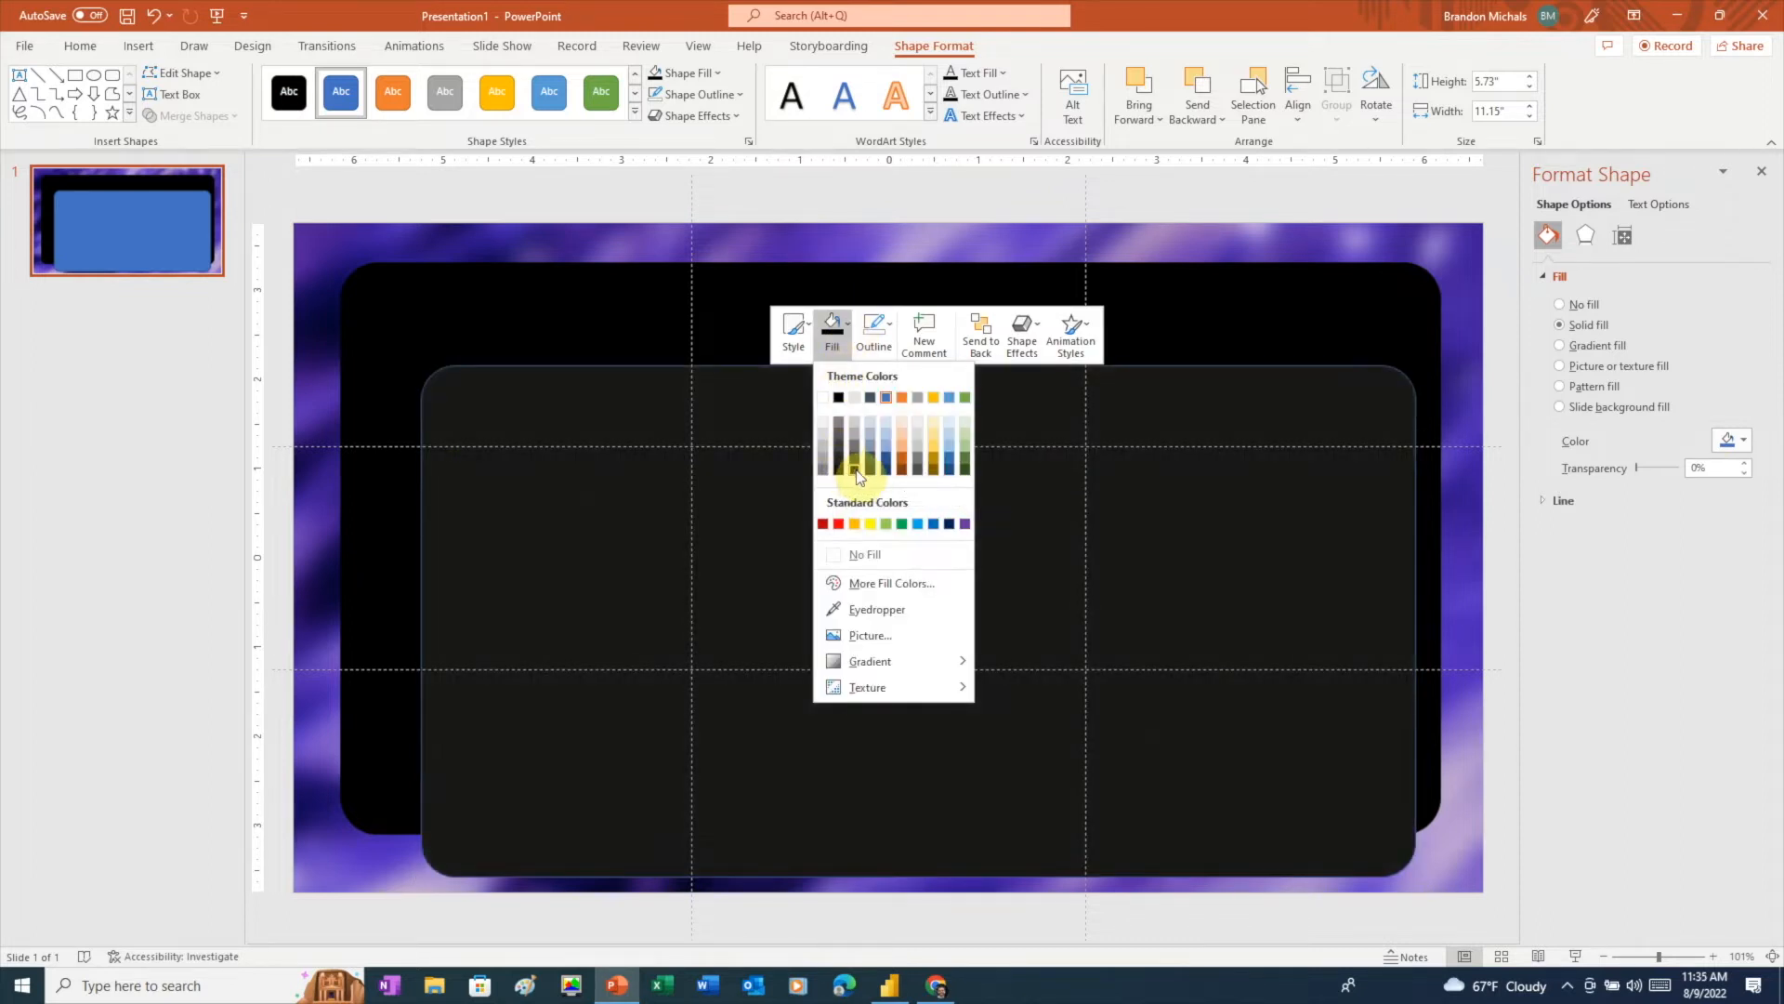
pyautogui.click(841, 459)
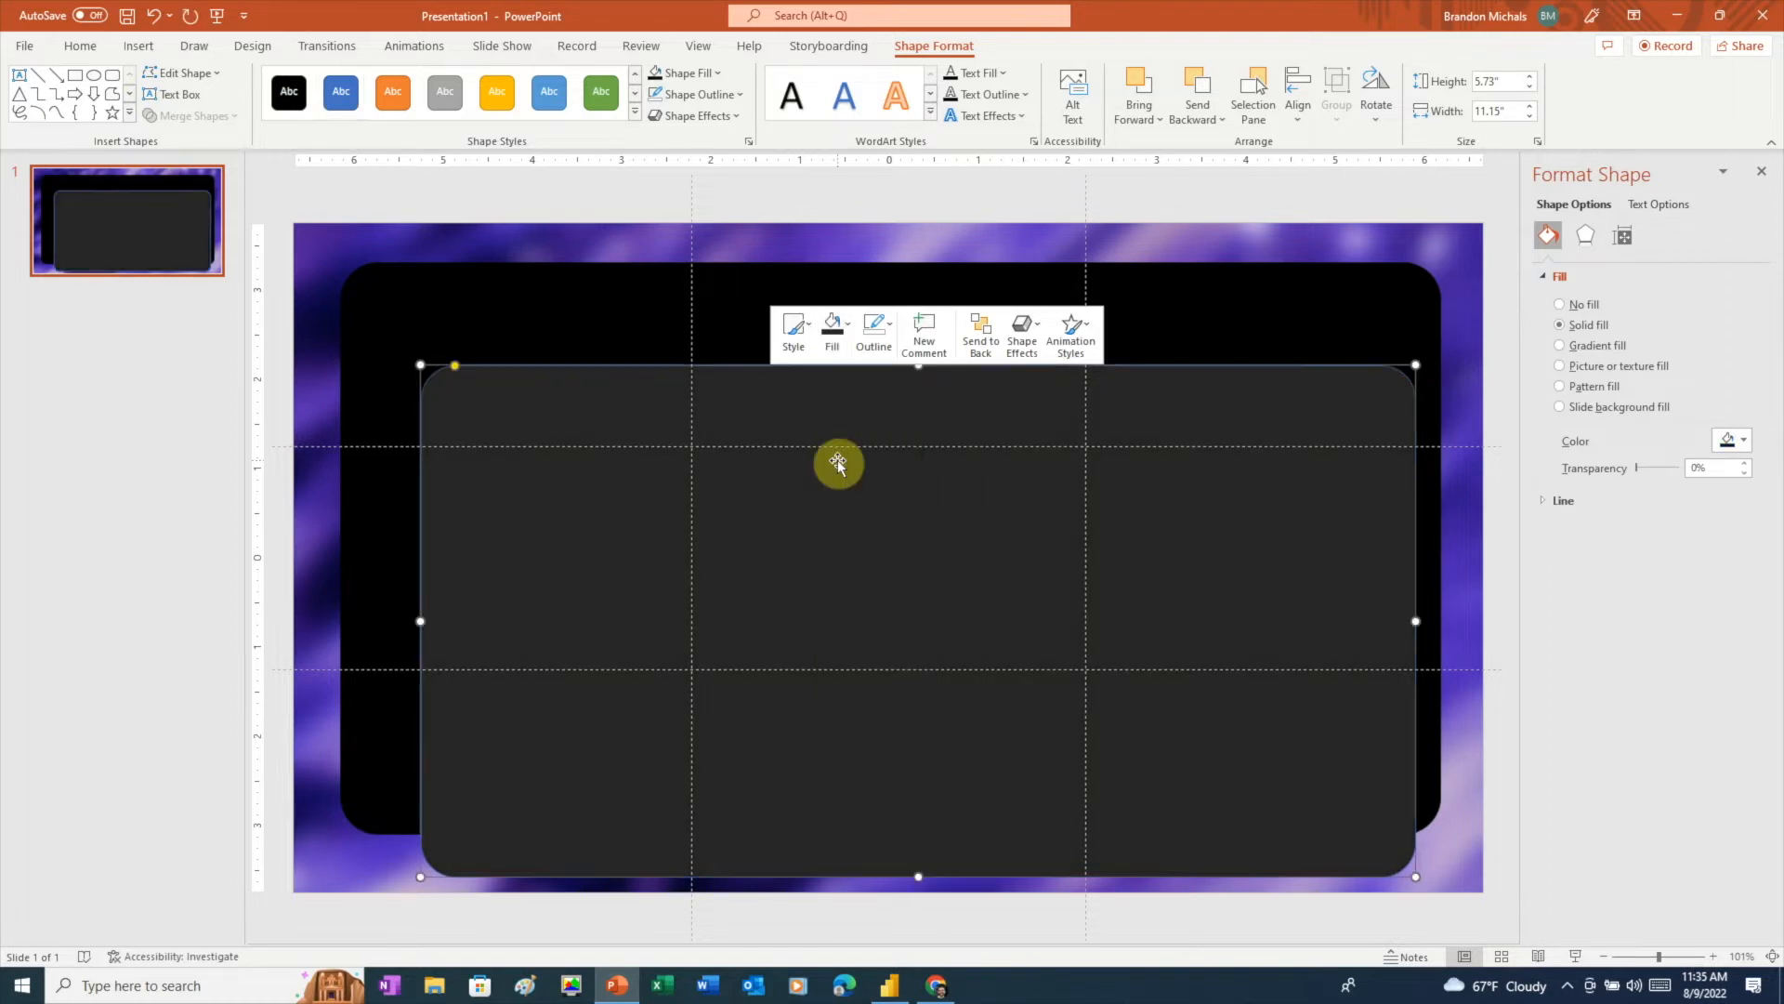
# - Draw a tall rounded rectangle about 3.4" by 4.66" starting at the right vertical guide, with slightly reduced corner rounding
pyautogui.click(140, 45)
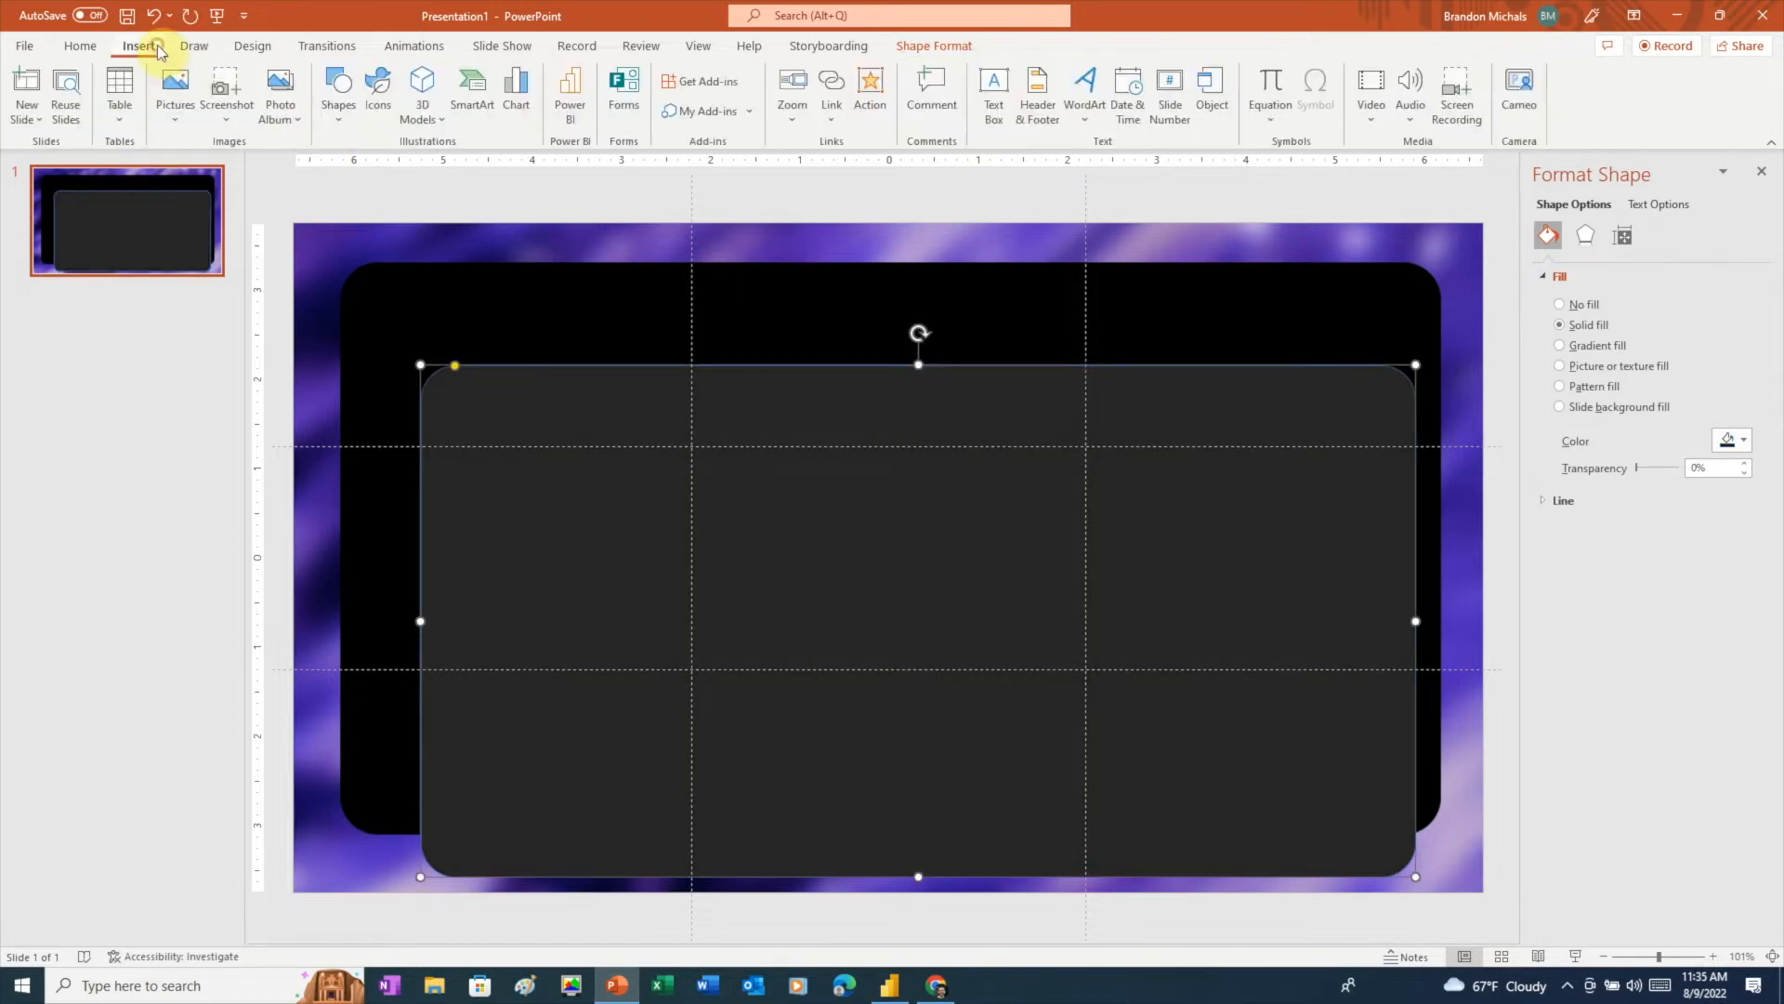
pyautogui.click(340, 111)
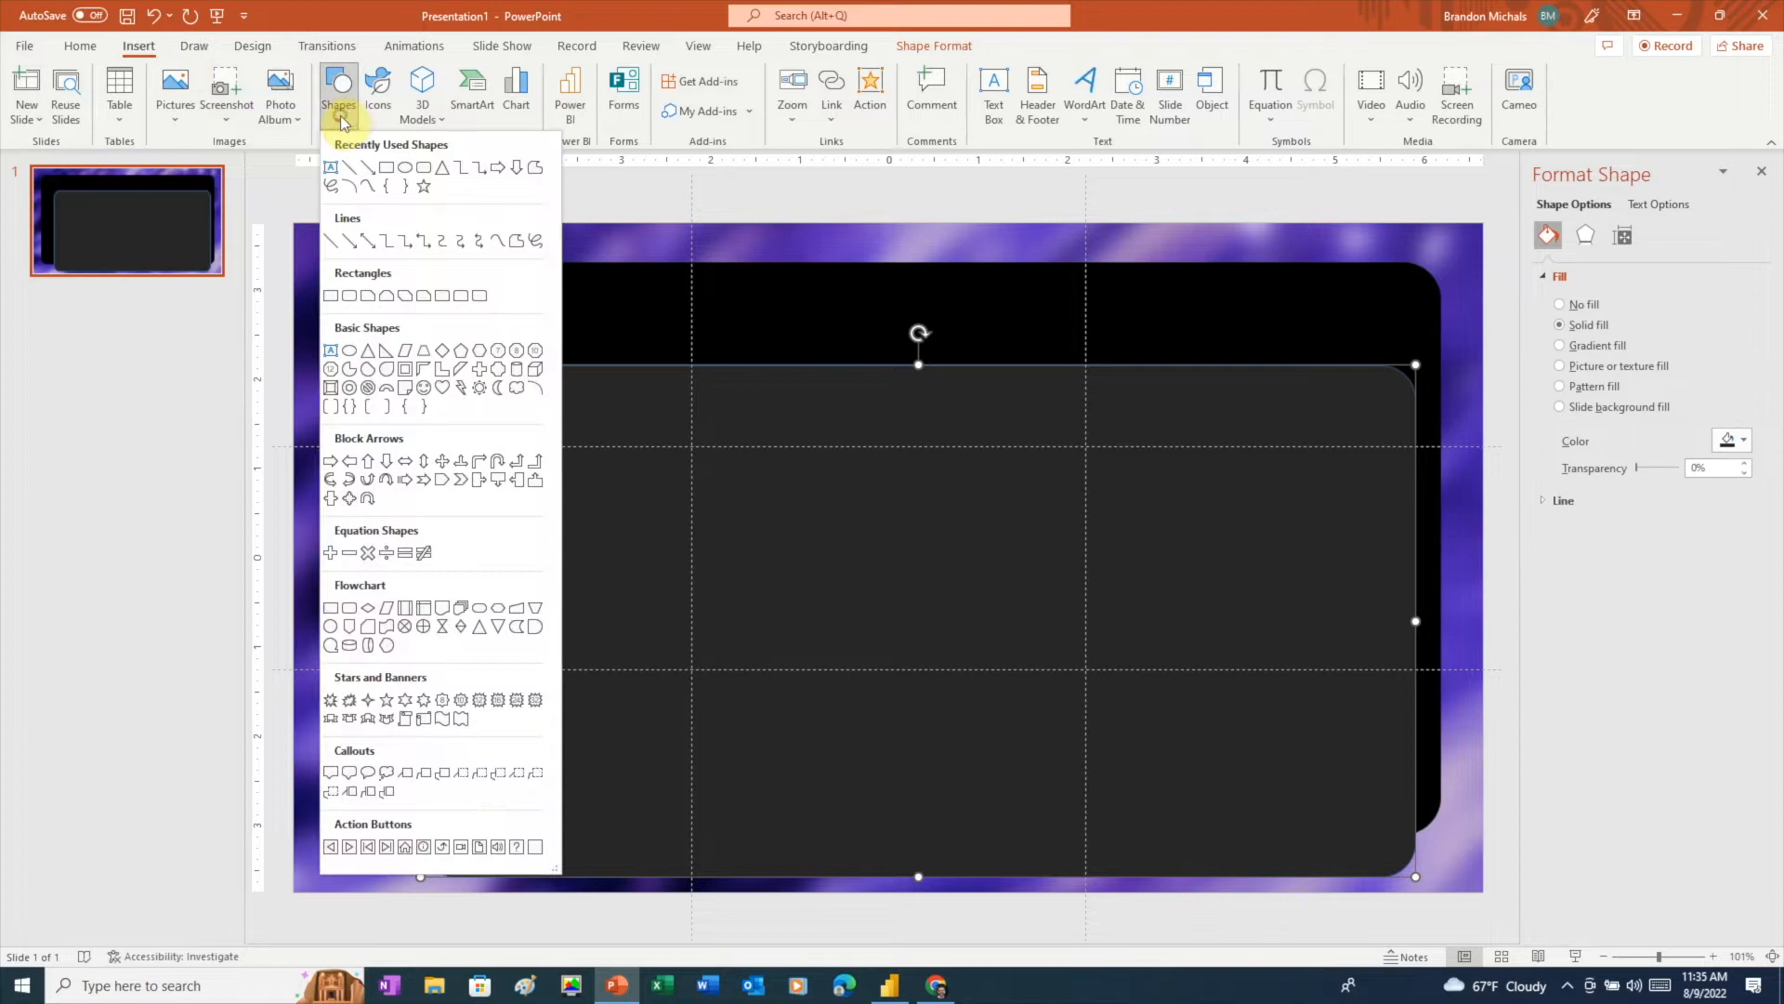
pyautogui.click(420, 168)
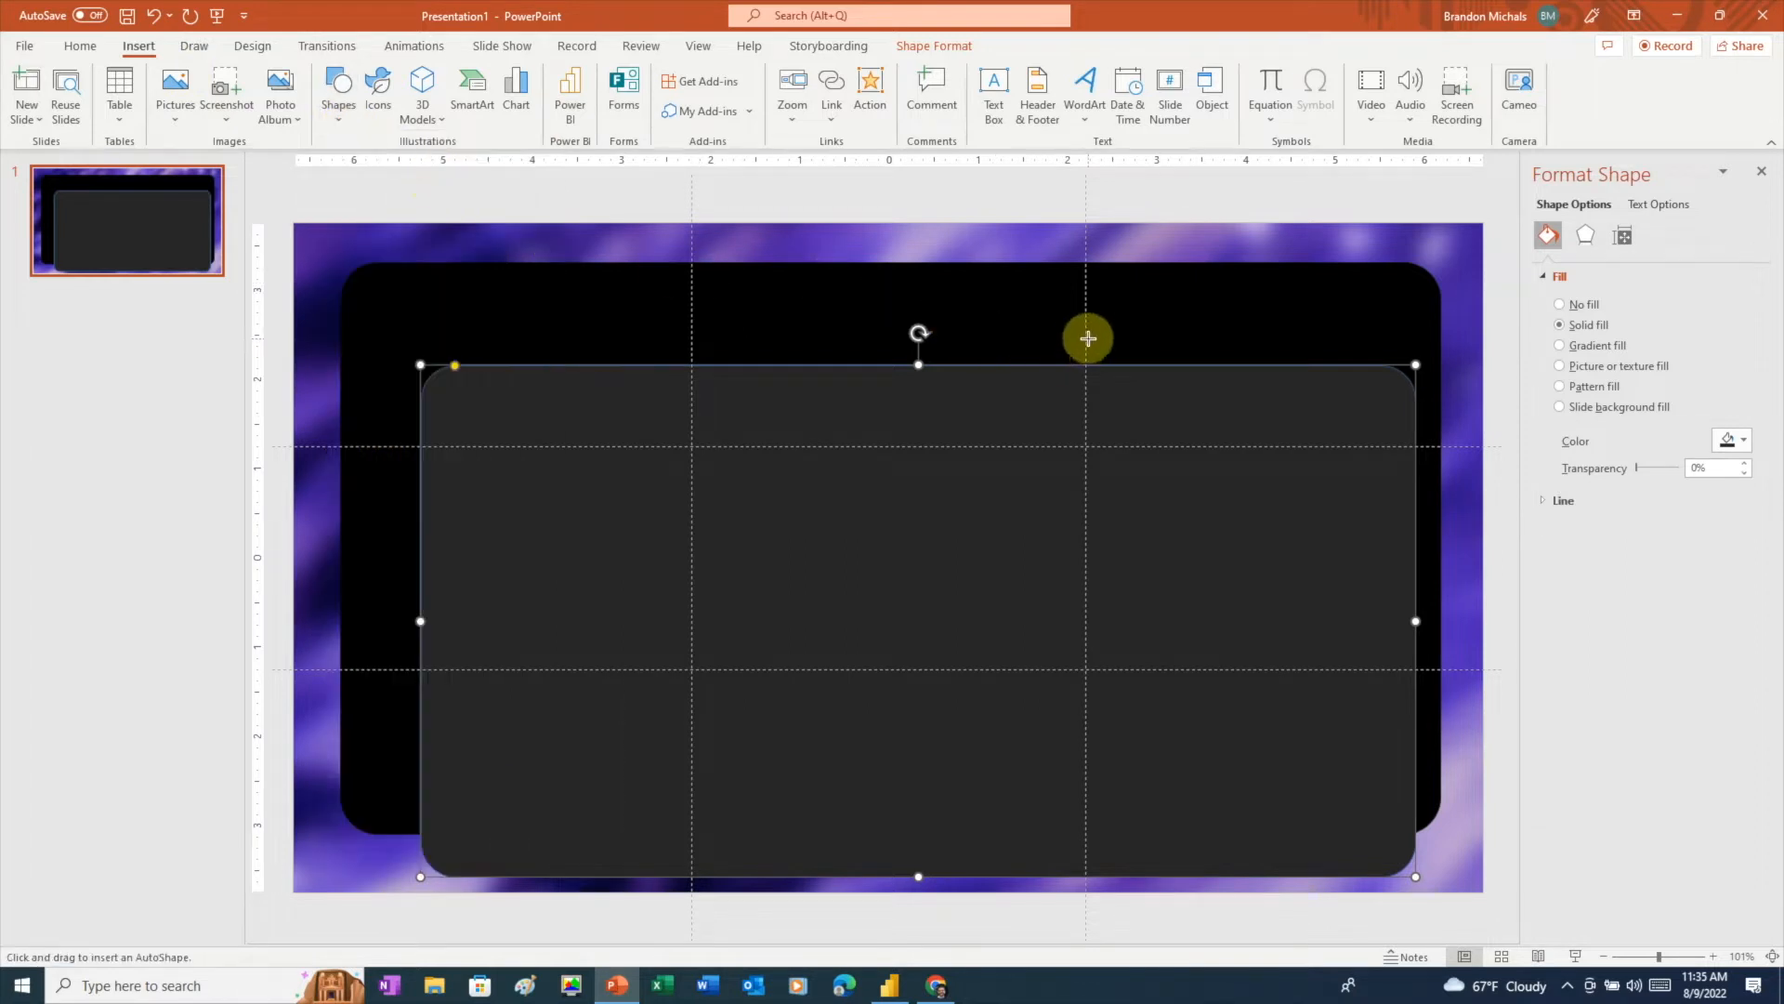
pyautogui.moveTo(1089, 338)
pyautogui.mouseDown()
pyautogui.moveTo(1263, 566)
pyautogui.moveTo(1386, 789)
pyautogui.moveTo(1389, 754)
pyautogui.mouseUp()
pyautogui.moveTo(1135, 339); pyautogui.dragTo(1115, 340)
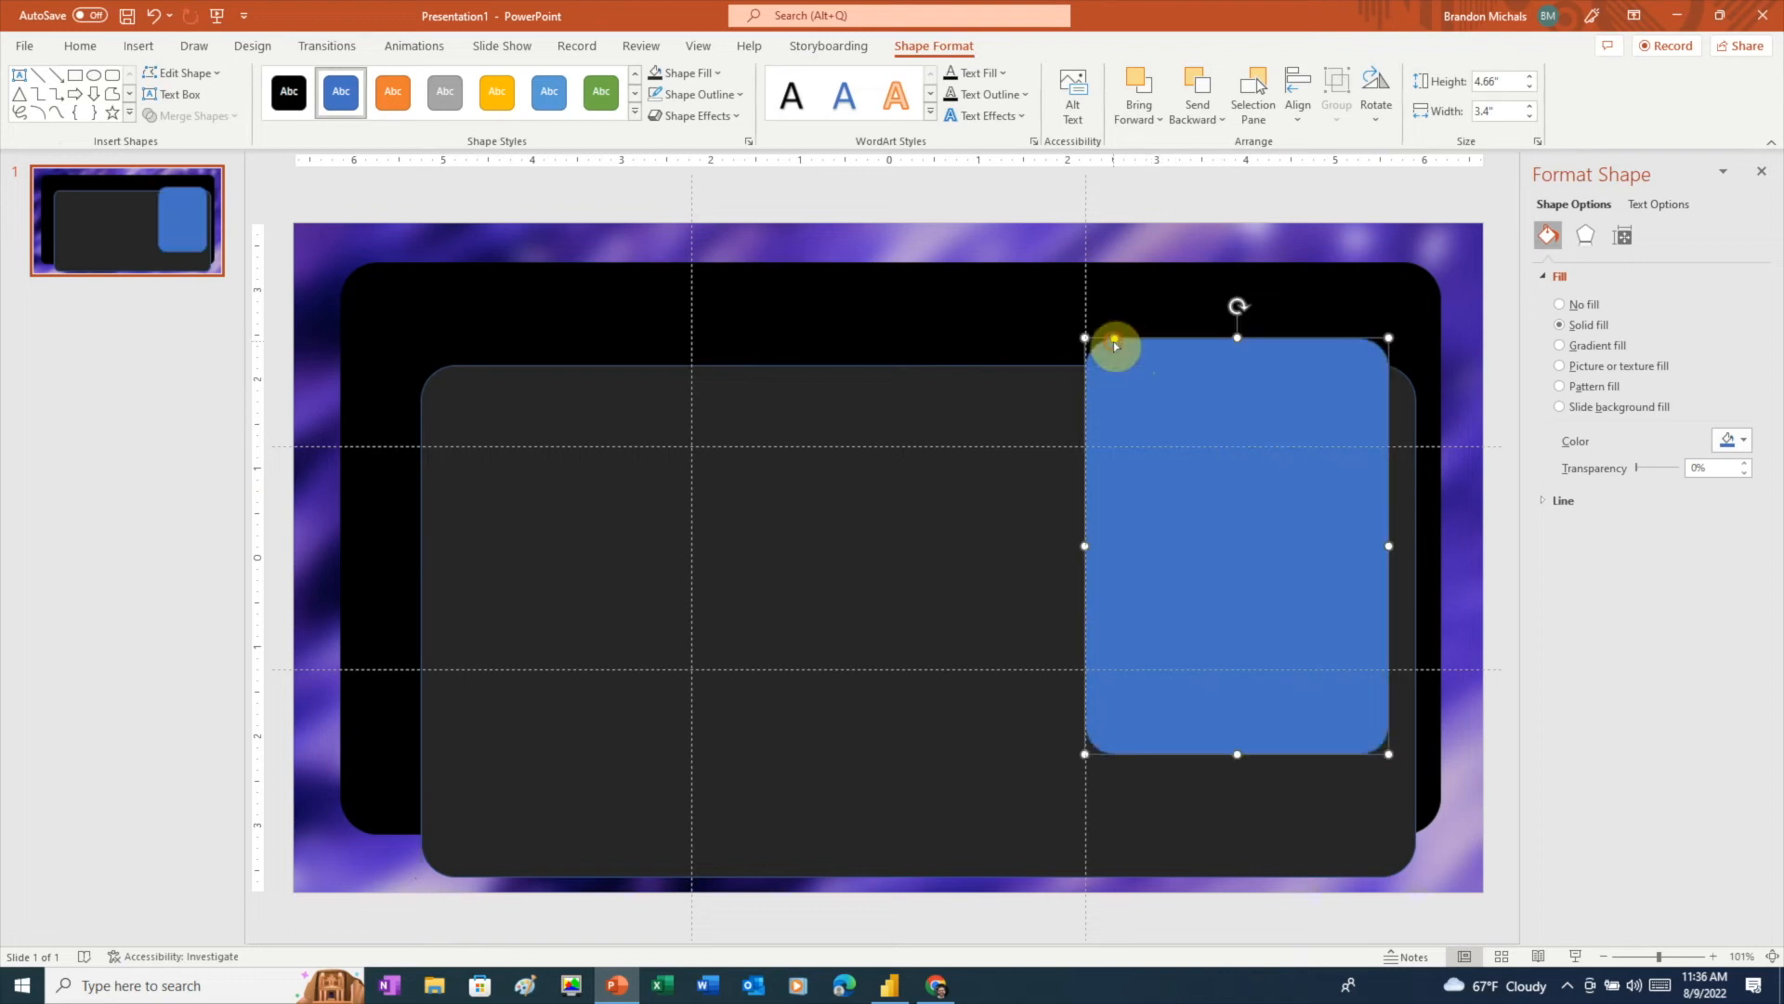
# - Fill the tall right panel with a near-black theme colour and remove its outline
pyautogui.rightClick(1250, 499)
pyautogui.click(1349, 332)
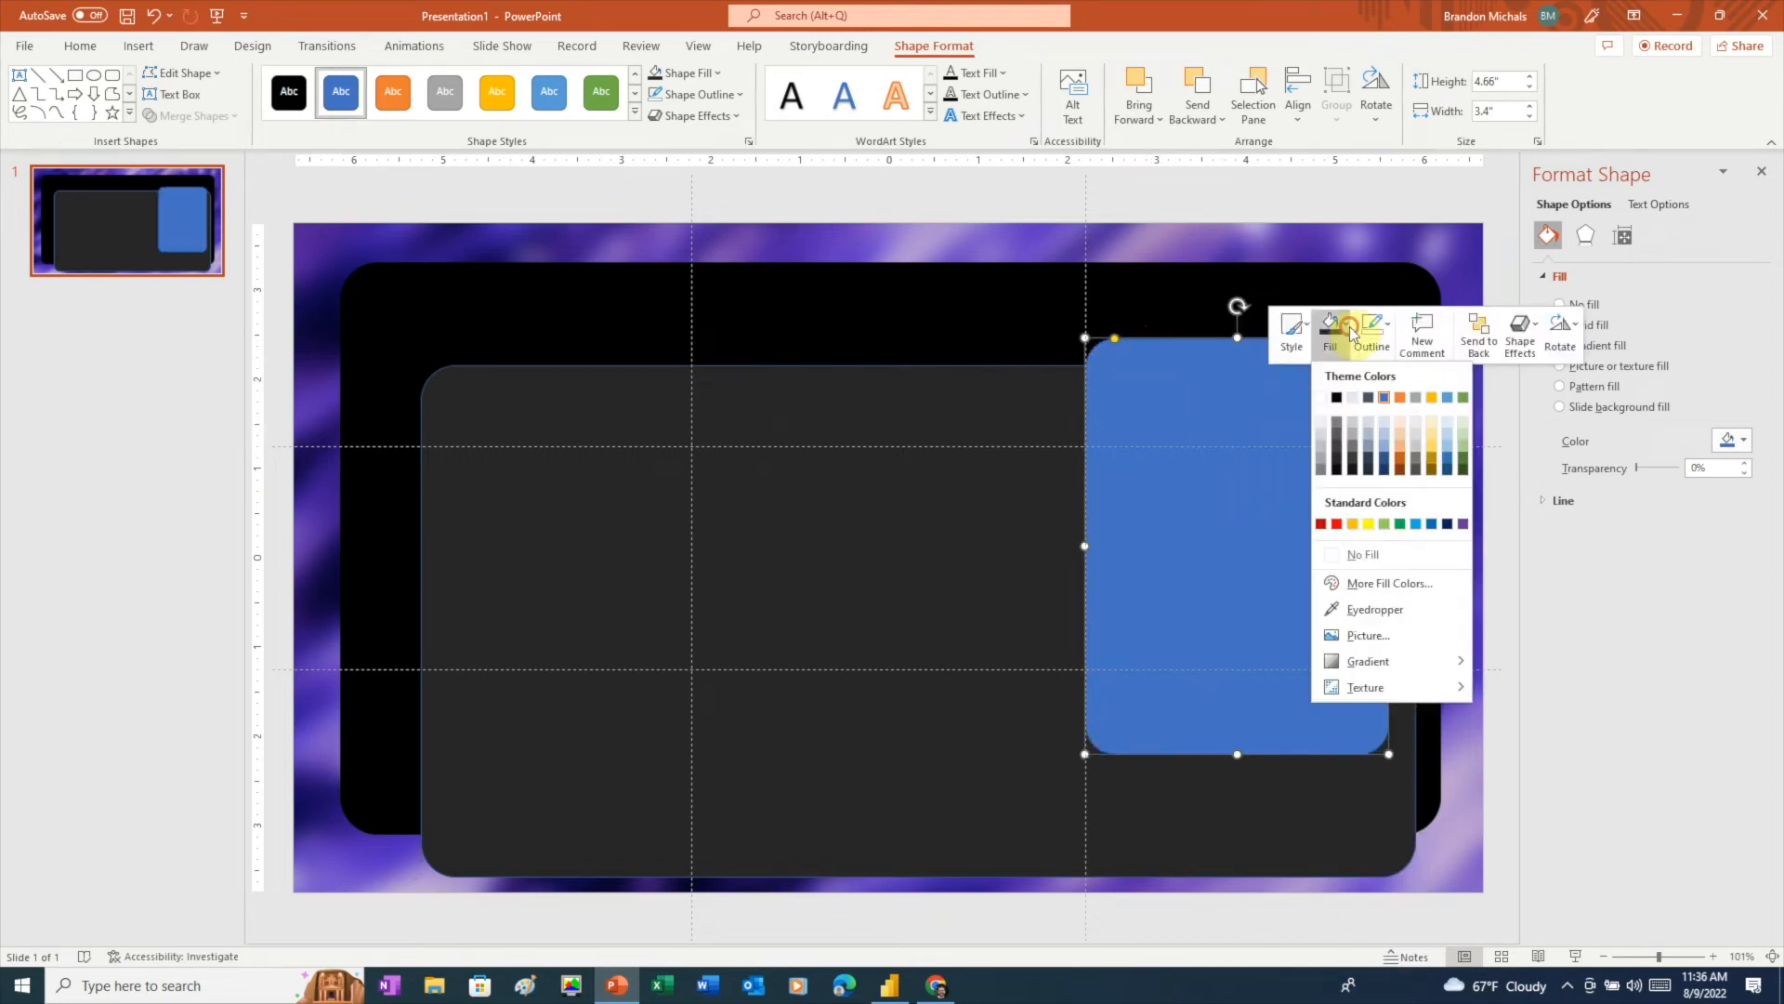
pyautogui.click(1352, 474)
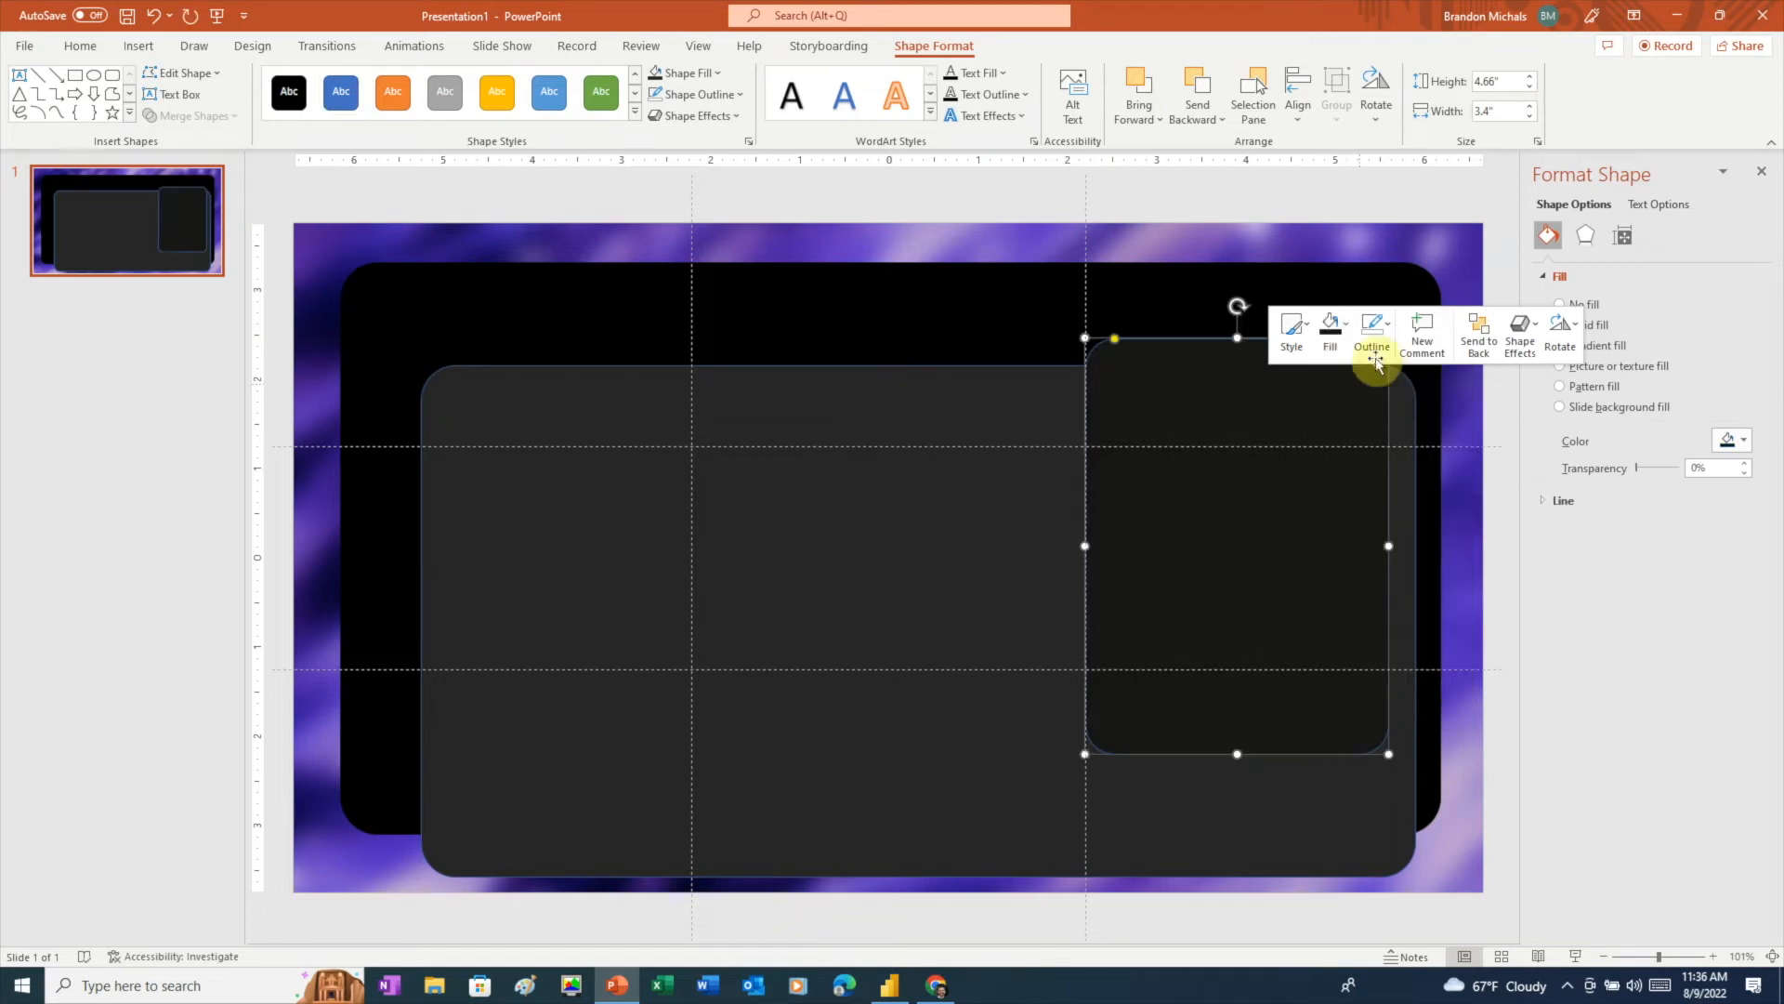
pyautogui.click(1385, 338)
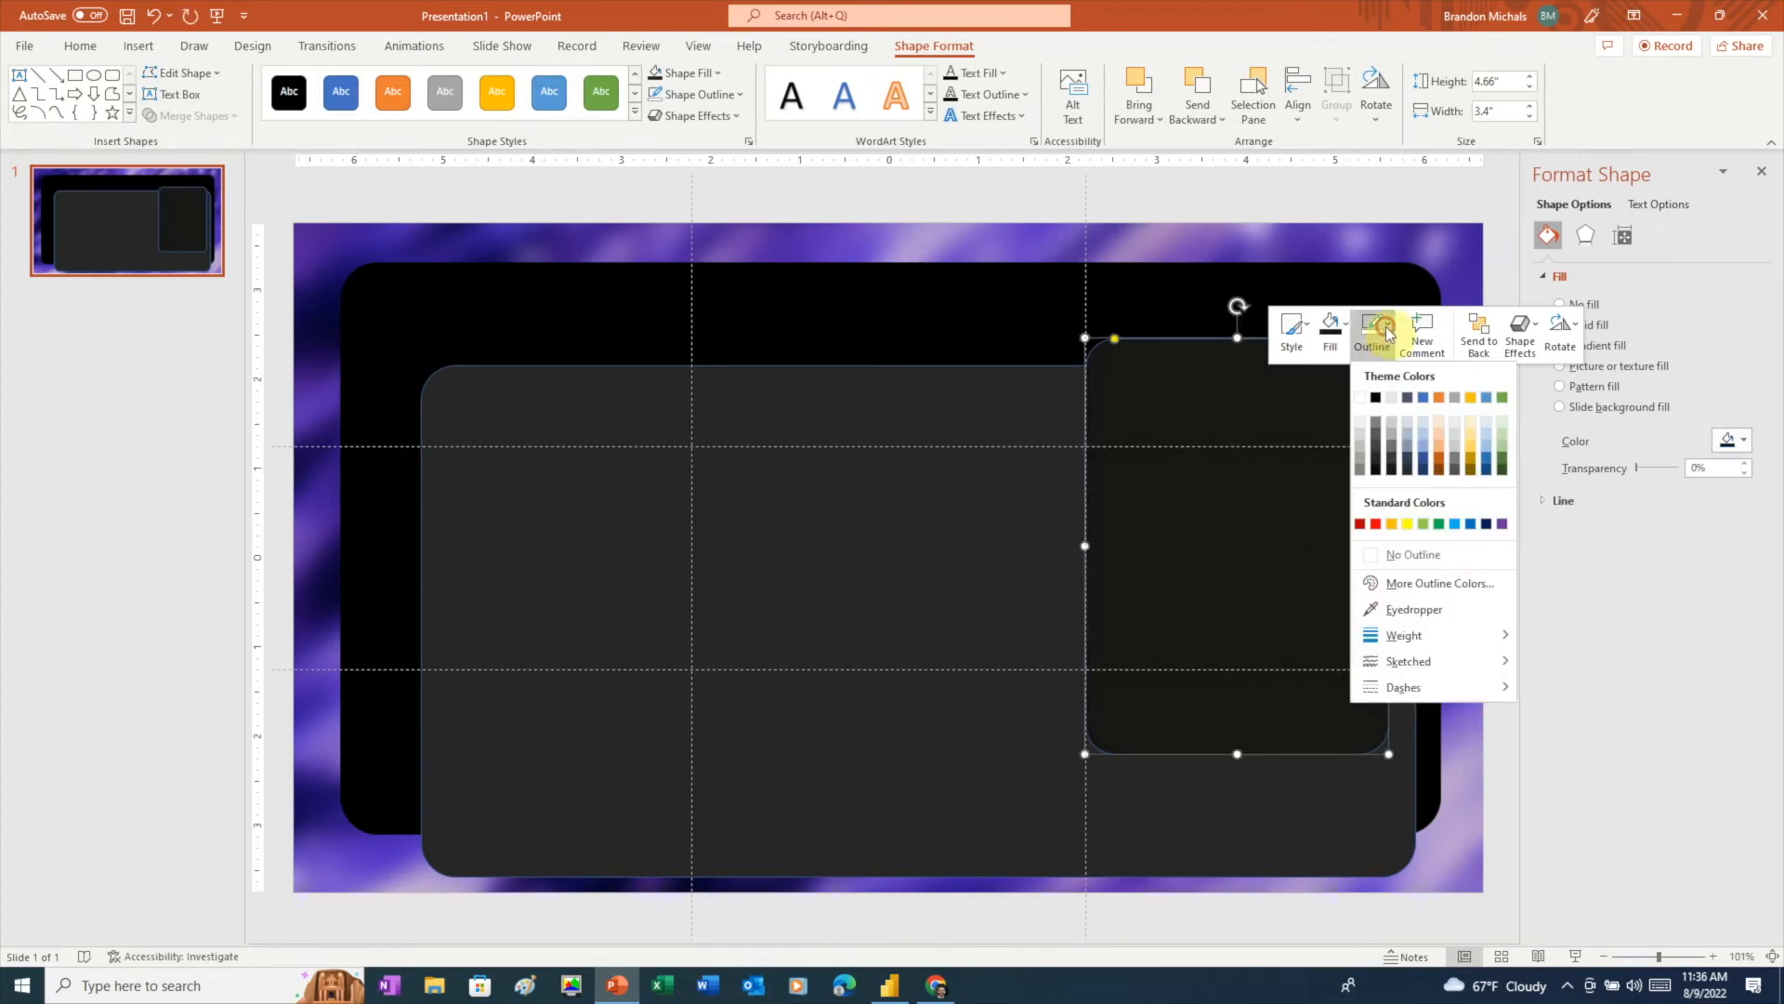
pyautogui.click(1408, 555)
# - Remove the outline from the large dark grey rectangle
pyautogui.click(972, 489)
pyautogui.rightClick(972, 489)
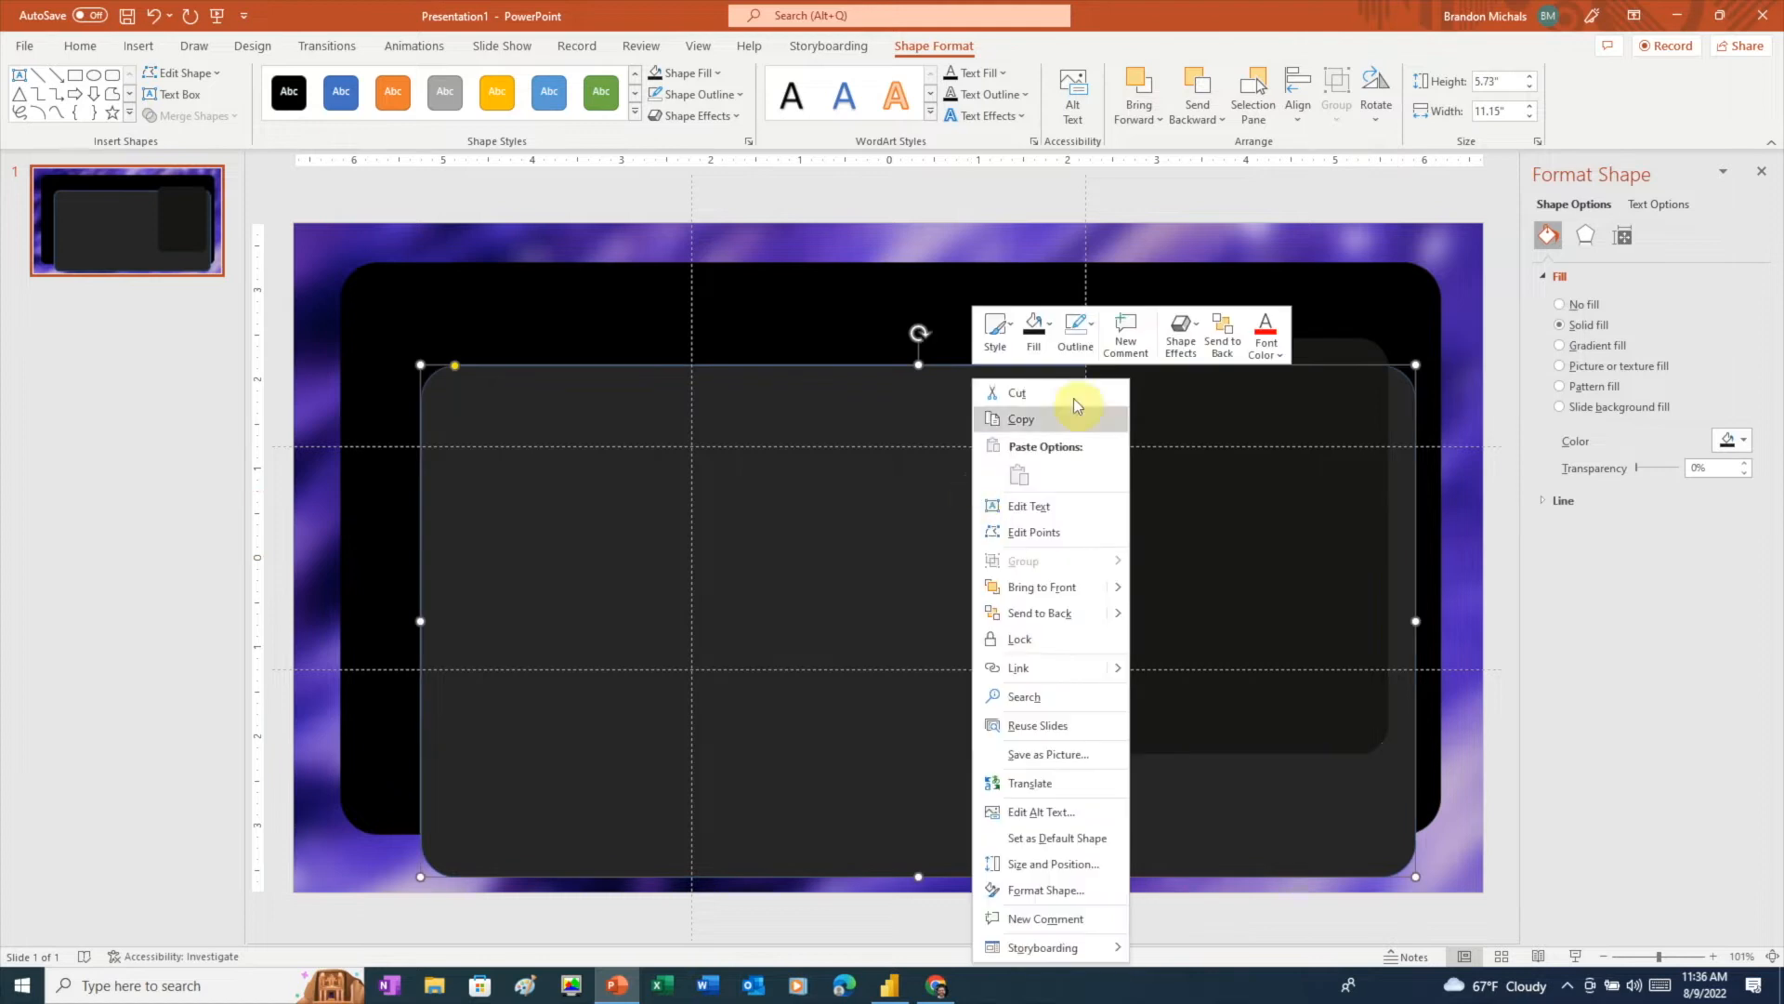
pyautogui.click(1083, 335)
pyautogui.click(1106, 555)
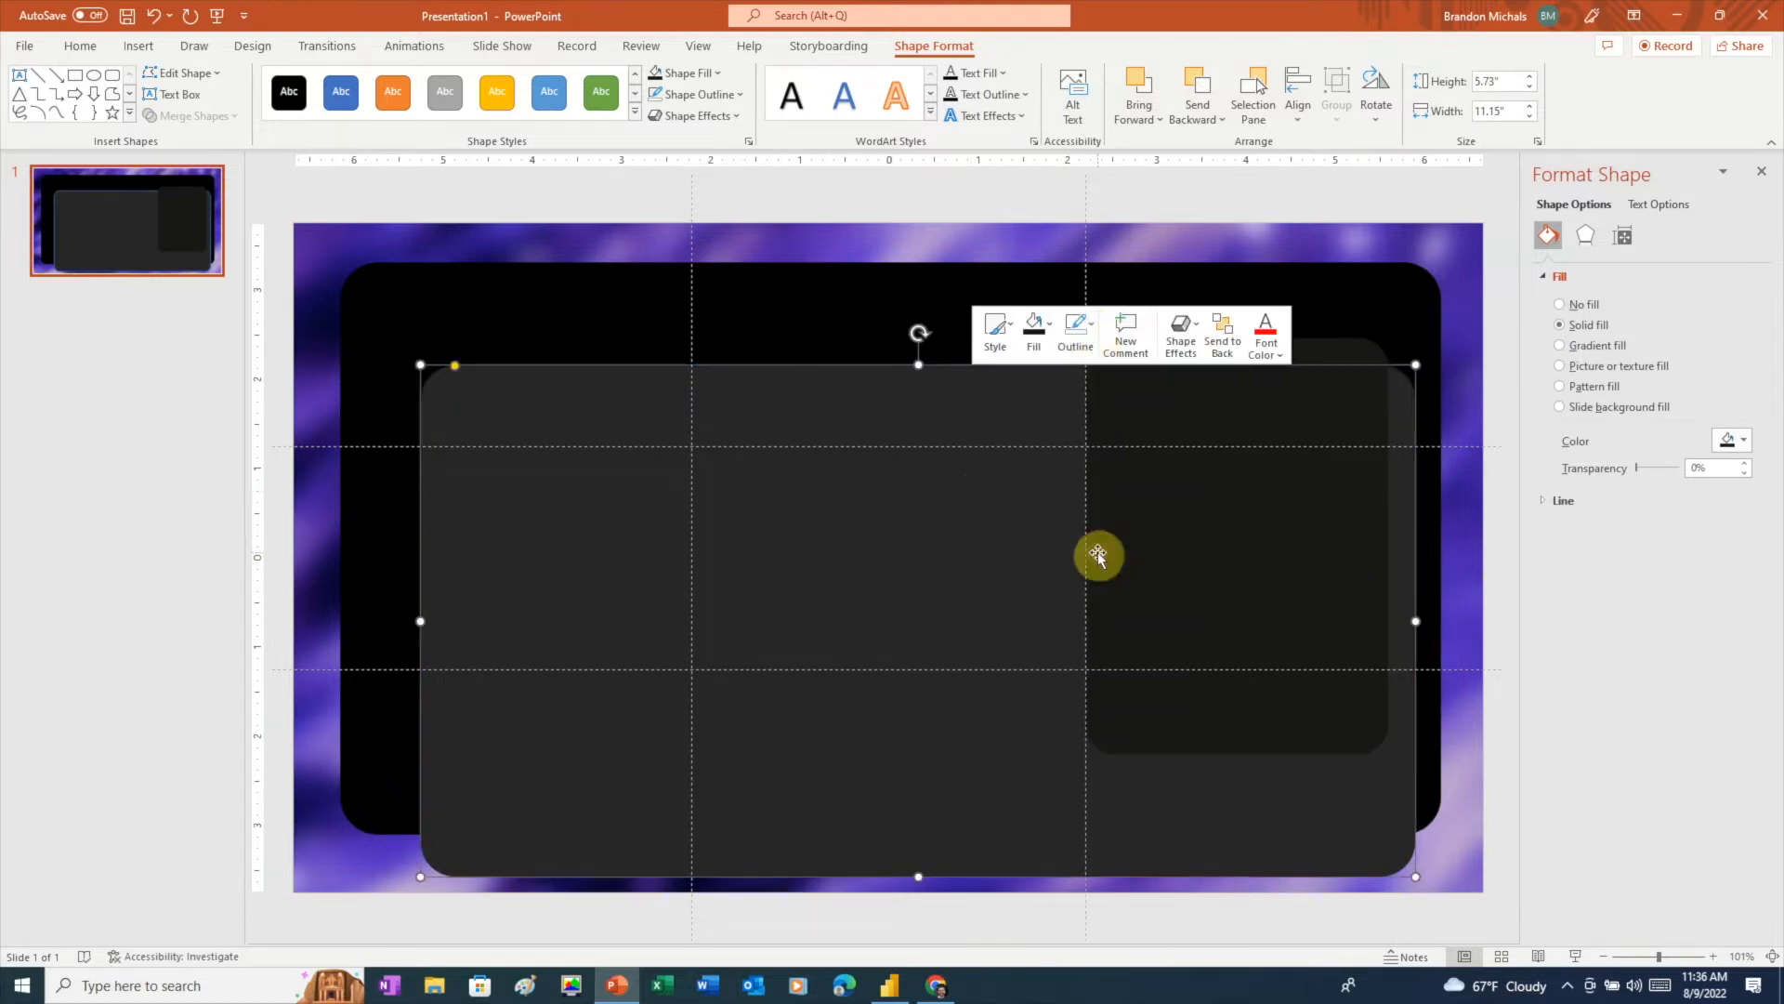
# - Check the browser reference, duplicate the tall right panel, and shrink the copy into a small card on the grey panel
pyautogui.hotkey('alt', 'Tab')
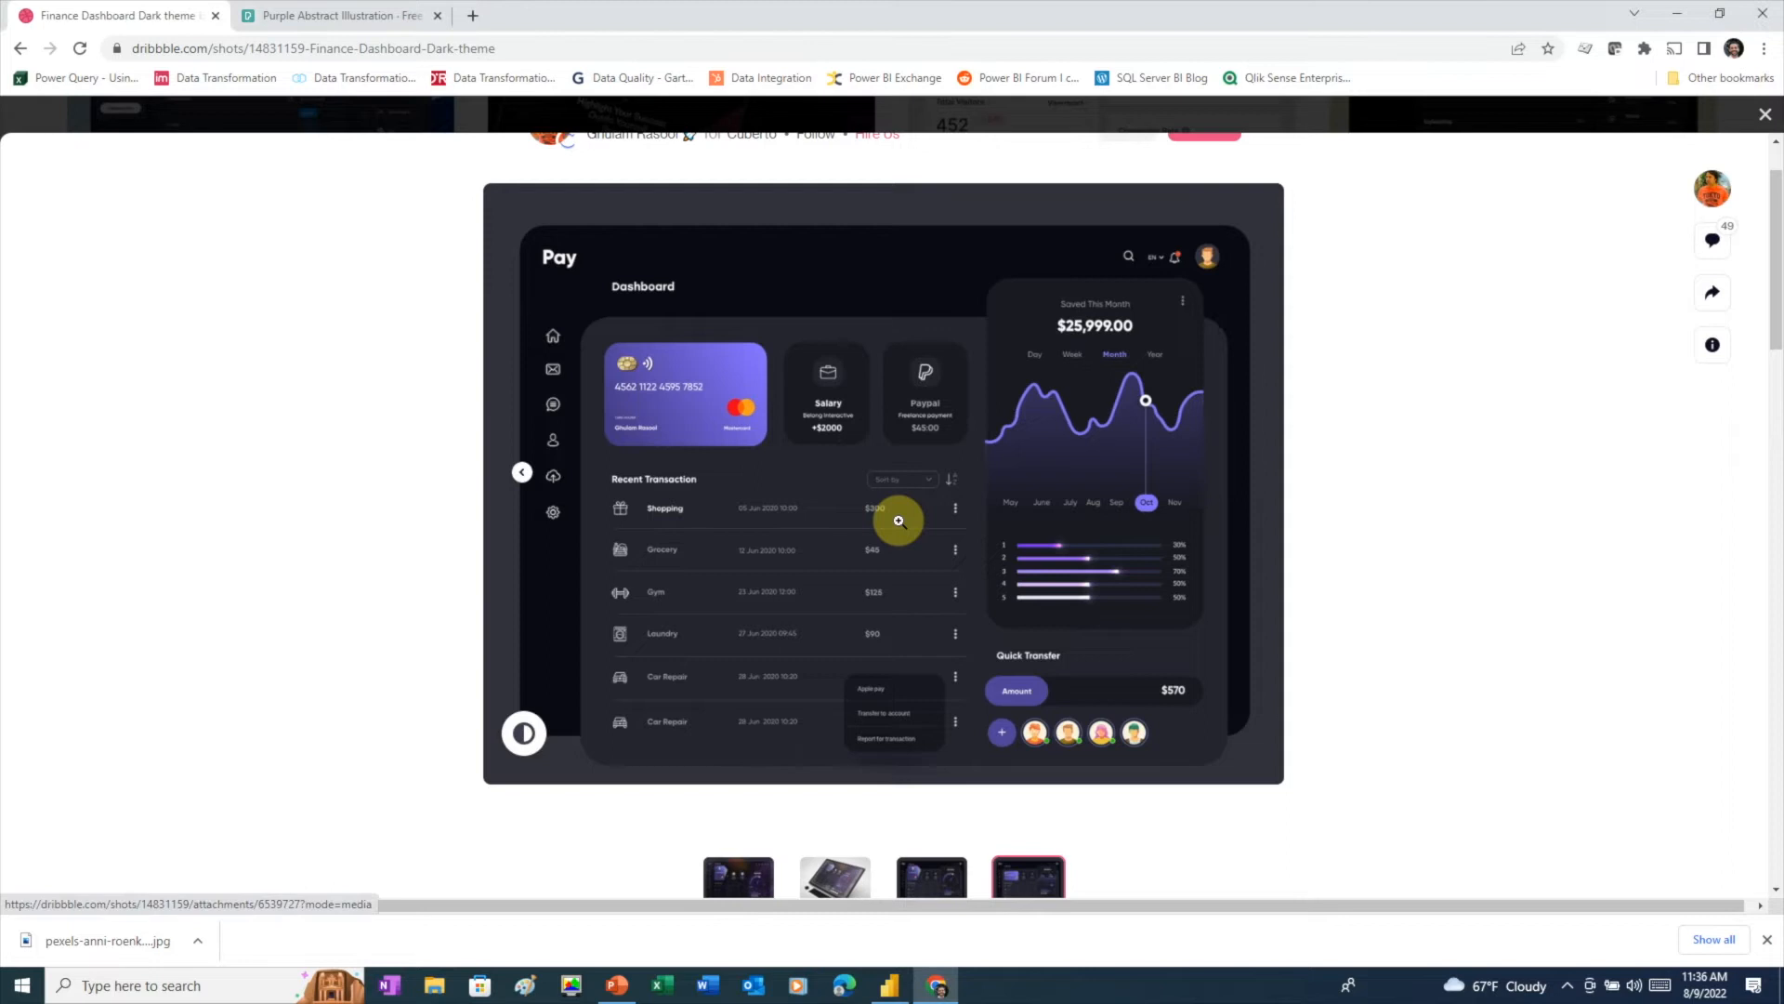
pyautogui.hotkey('alt', 'Tab')
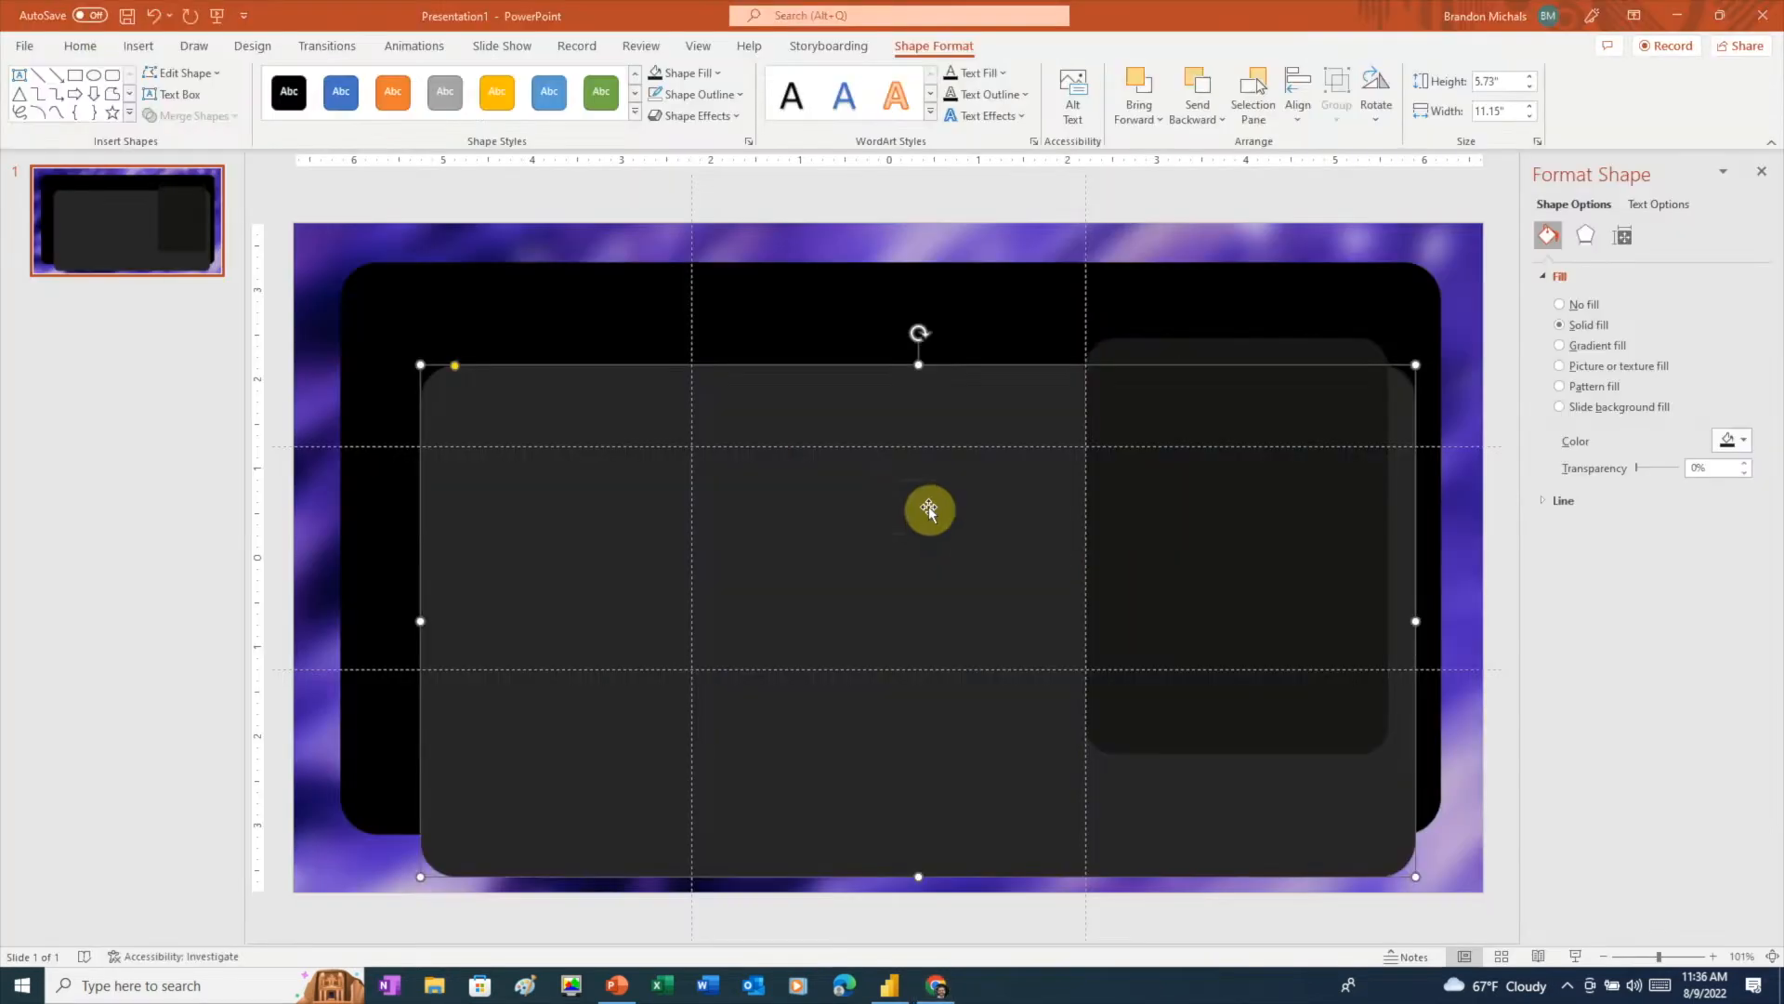
pyautogui.rightClick(1143, 409)
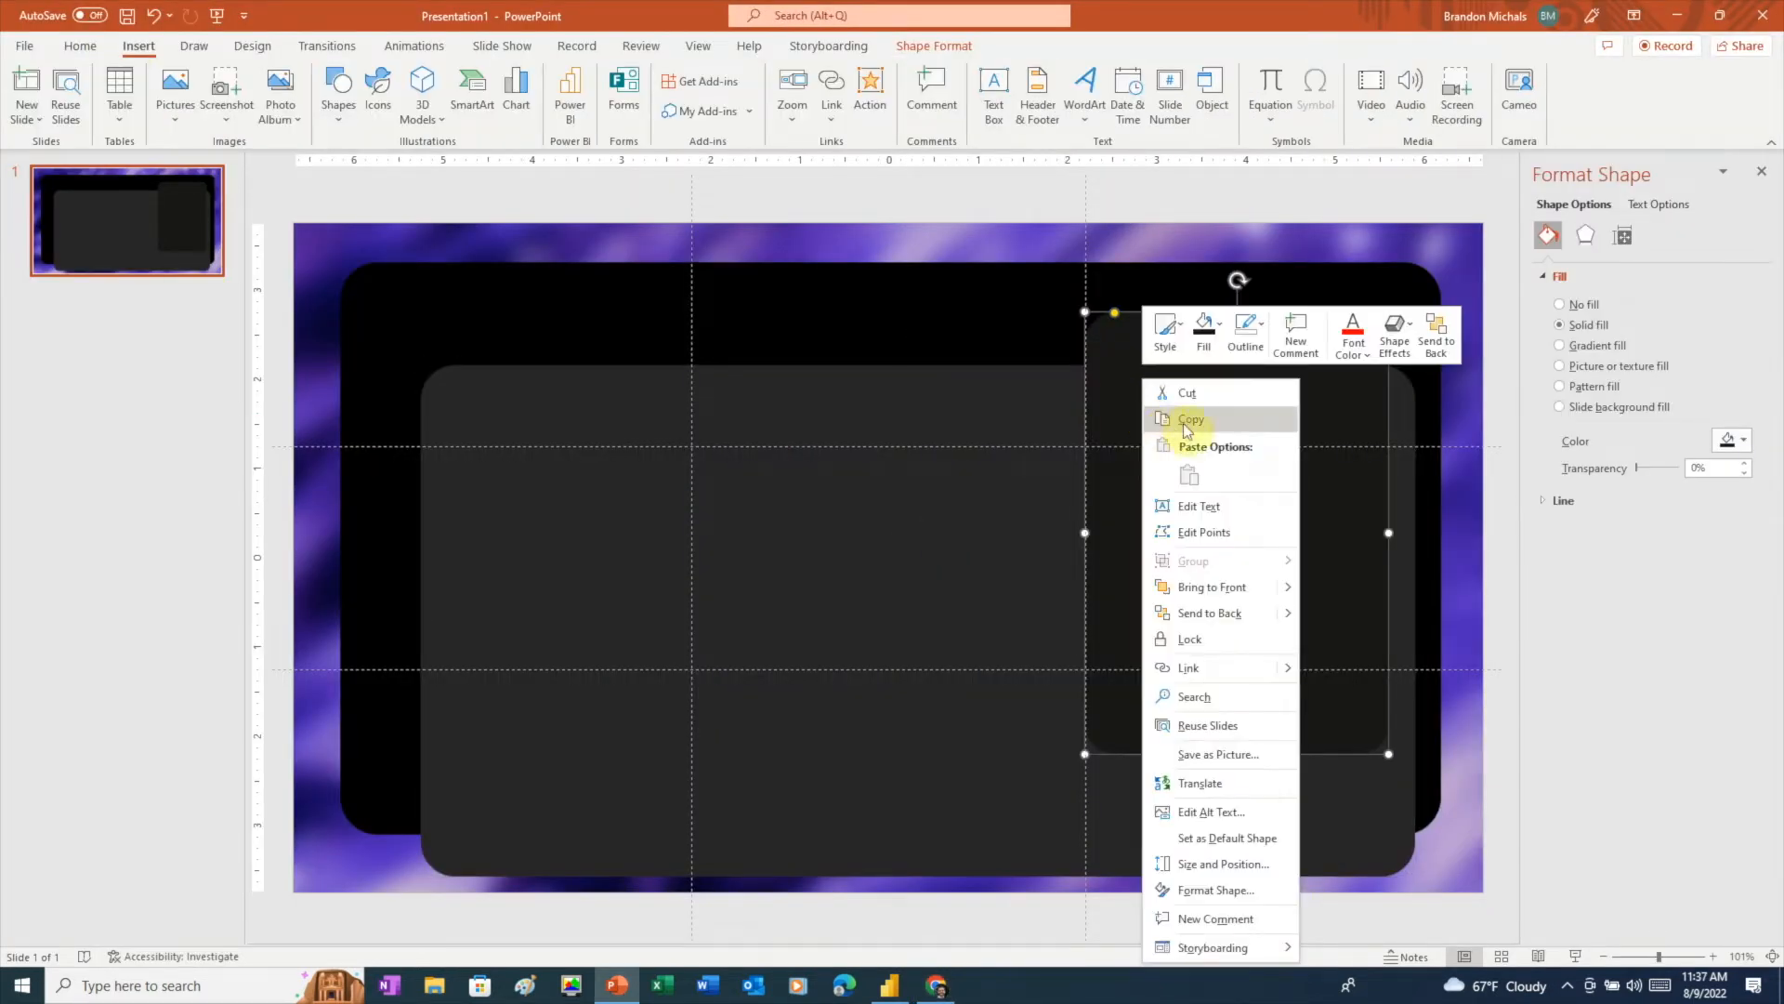
pyautogui.click(1183, 422)
pyautogui.rightClick(876, 414)
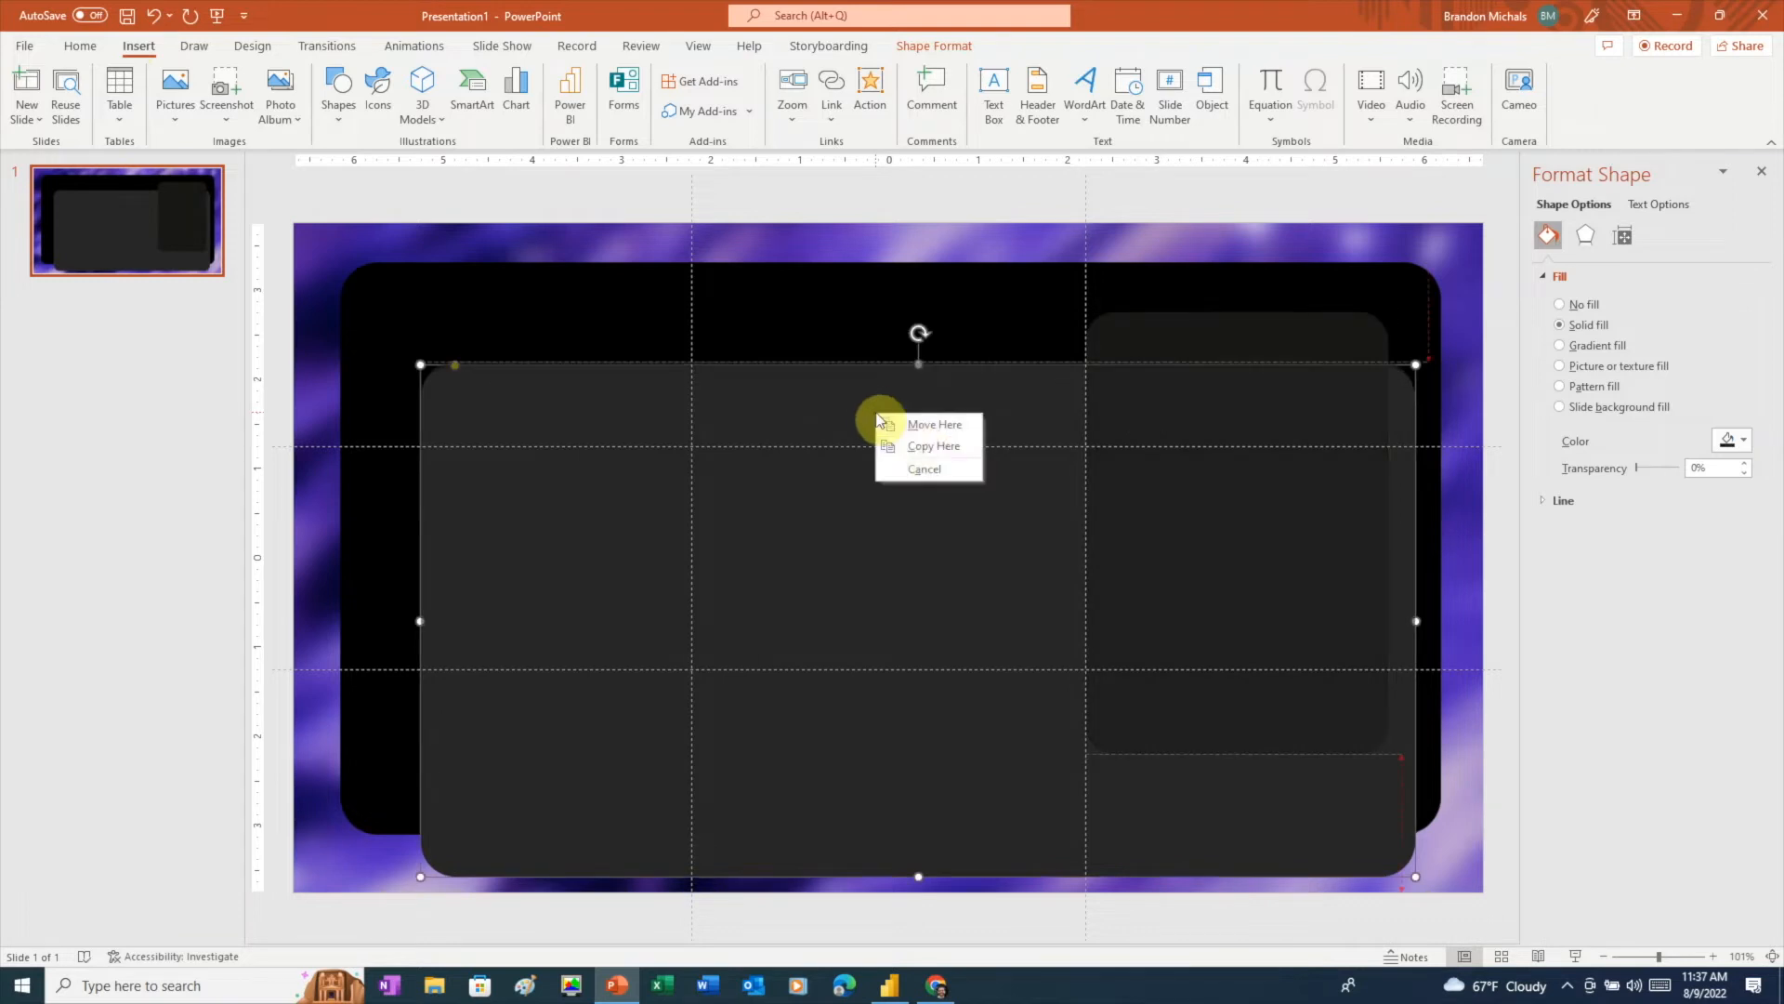
pyautogui.click(933, 446)
pyautogui.moveTo(1246, 426); pyautogui.dragTo(857, 476)
pyautogui.moveTo(1006, 820); pyautogui.dragTo(838, 528)
# - Raise the grey panel's top edge slightly, then move the small card just right of the left guide and trim its size
pyautogui.click(930, 407)
pyautogui.moveTo(918, 364); pyautogui.dragTo(919, 354)
pyautogui.moveTo(797, 485); pyautogui.dragTo(834, 489)
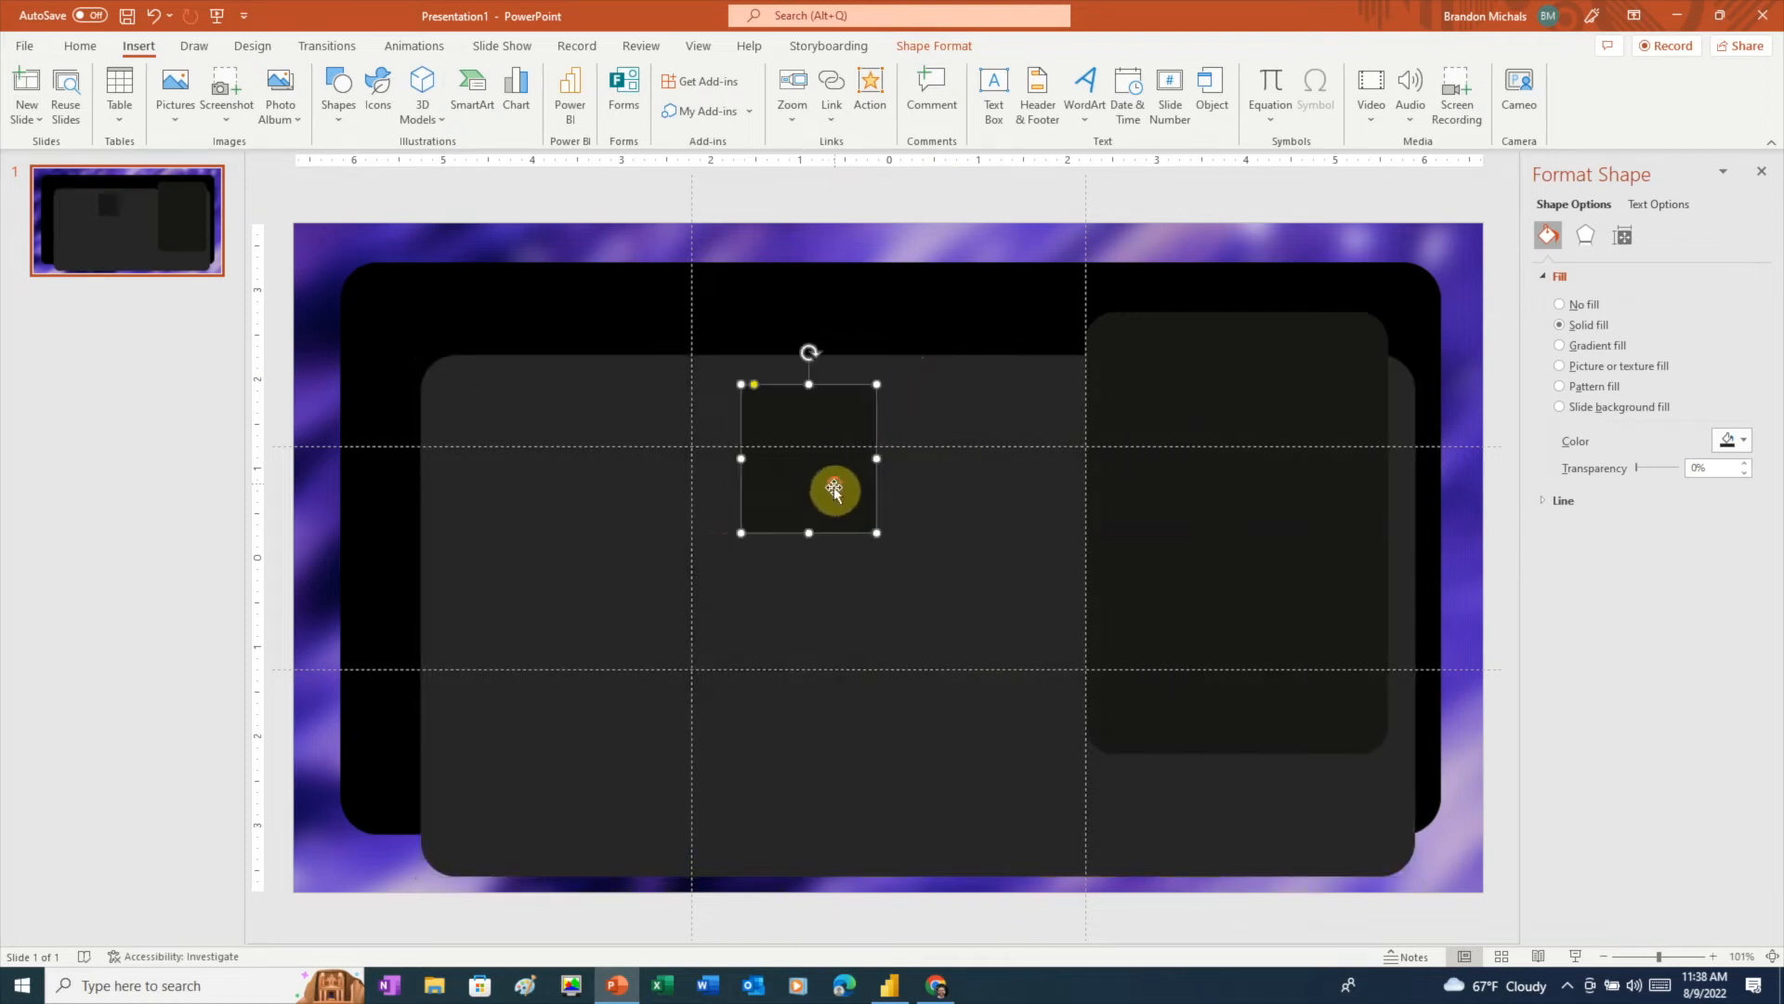
pyautogui.moveTo(742, 532); pyautogui.dragTo(752, 525)
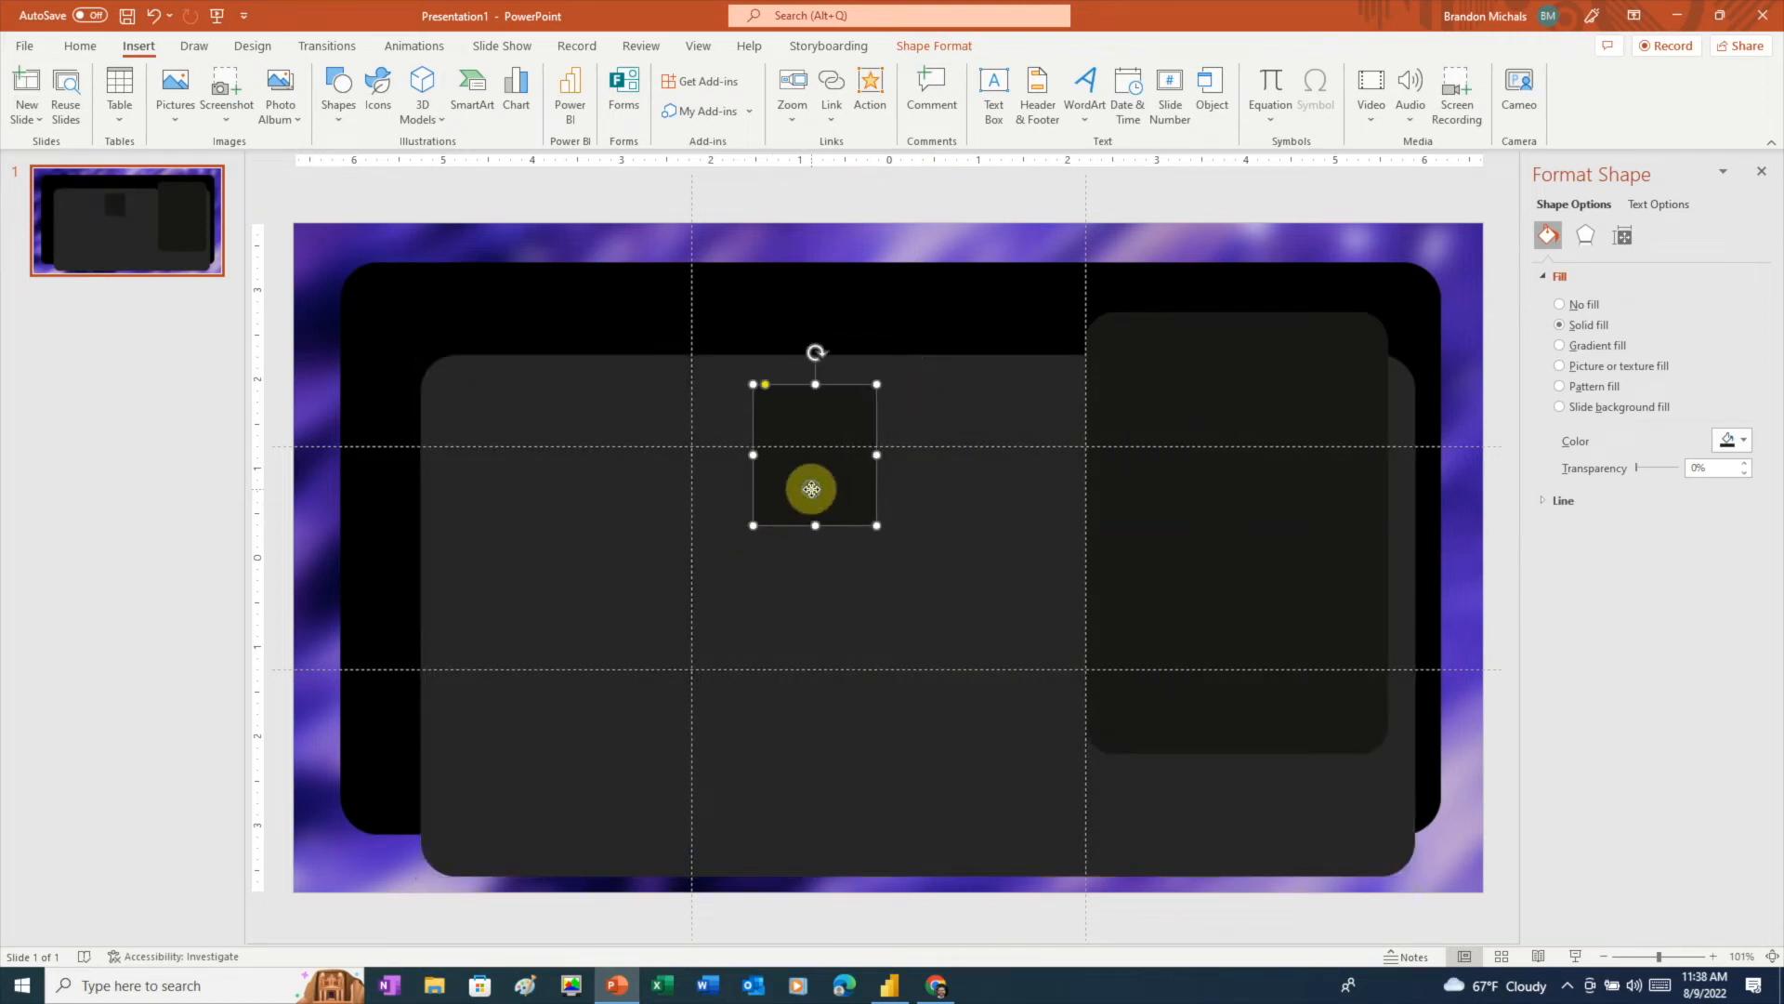
# - Duplicate the small card, place the copy level beside it before the right guide, and adjust the spacing between both cards
pyautogui.rightClick(811, 489)
pyautogui.click(817, 416)
pyautogui.rightClick(856, 490)
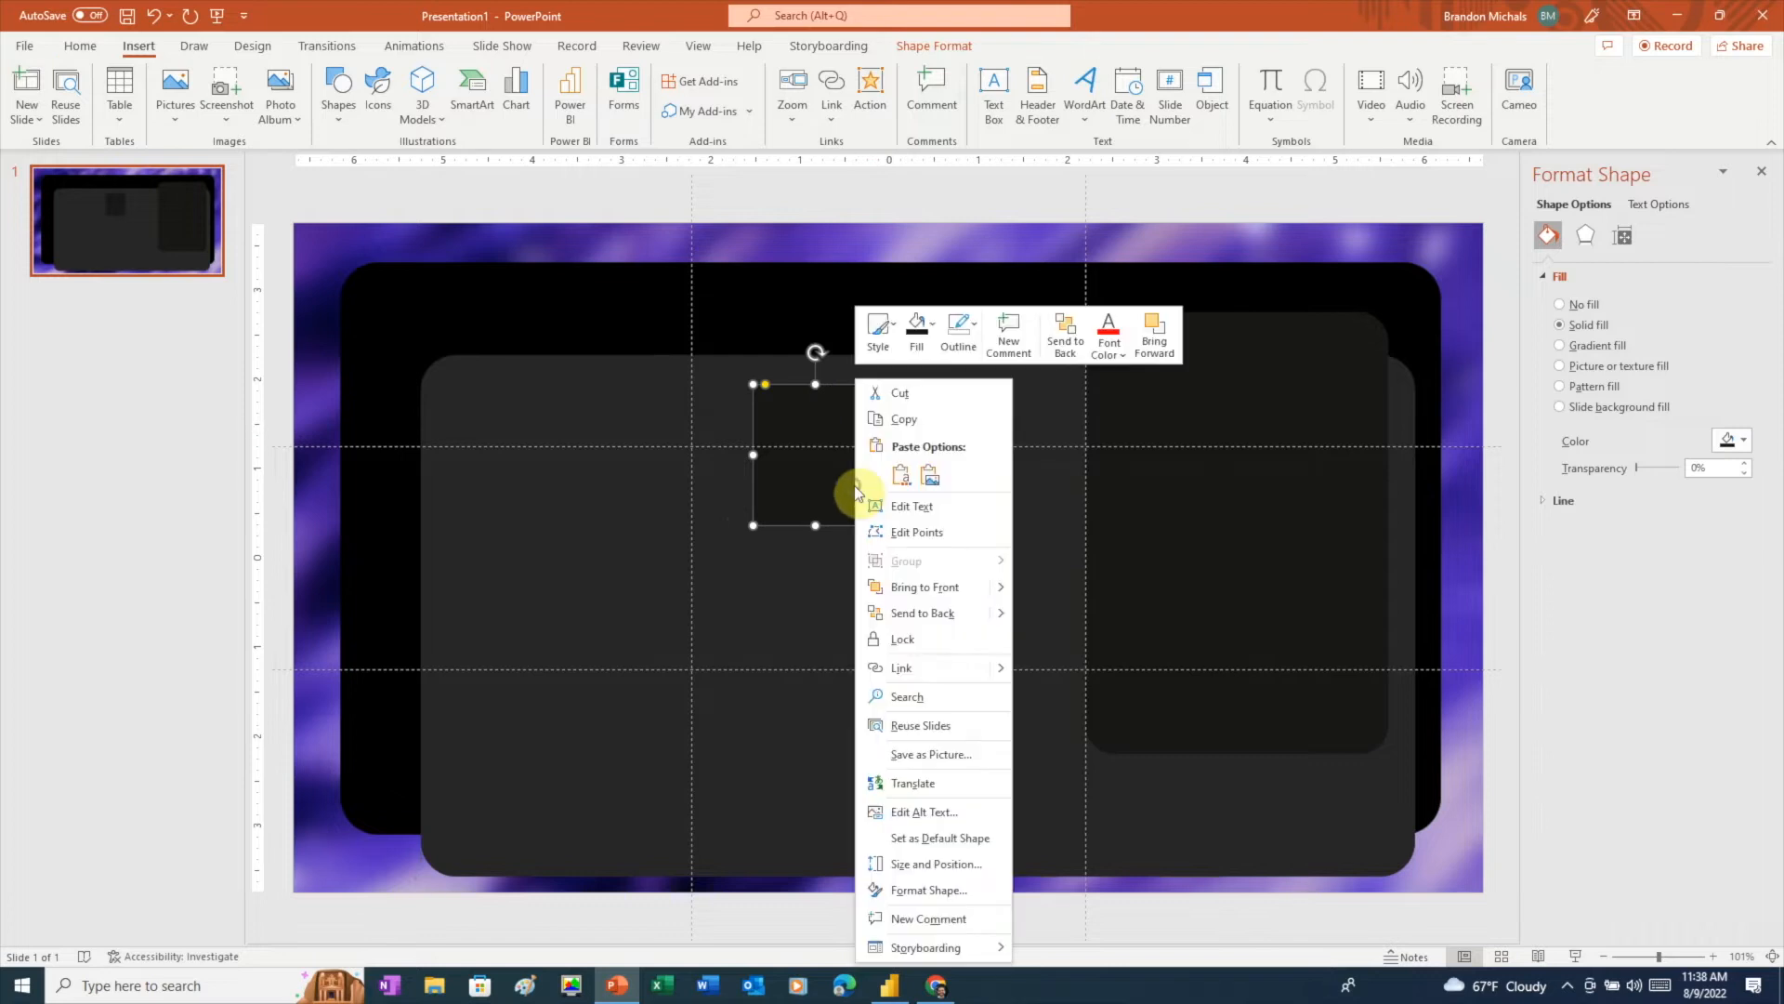
pyautogui.click(901, 475)
pyautogui.moveTo(840, 483); pyautogui.dragTo(993, 464)
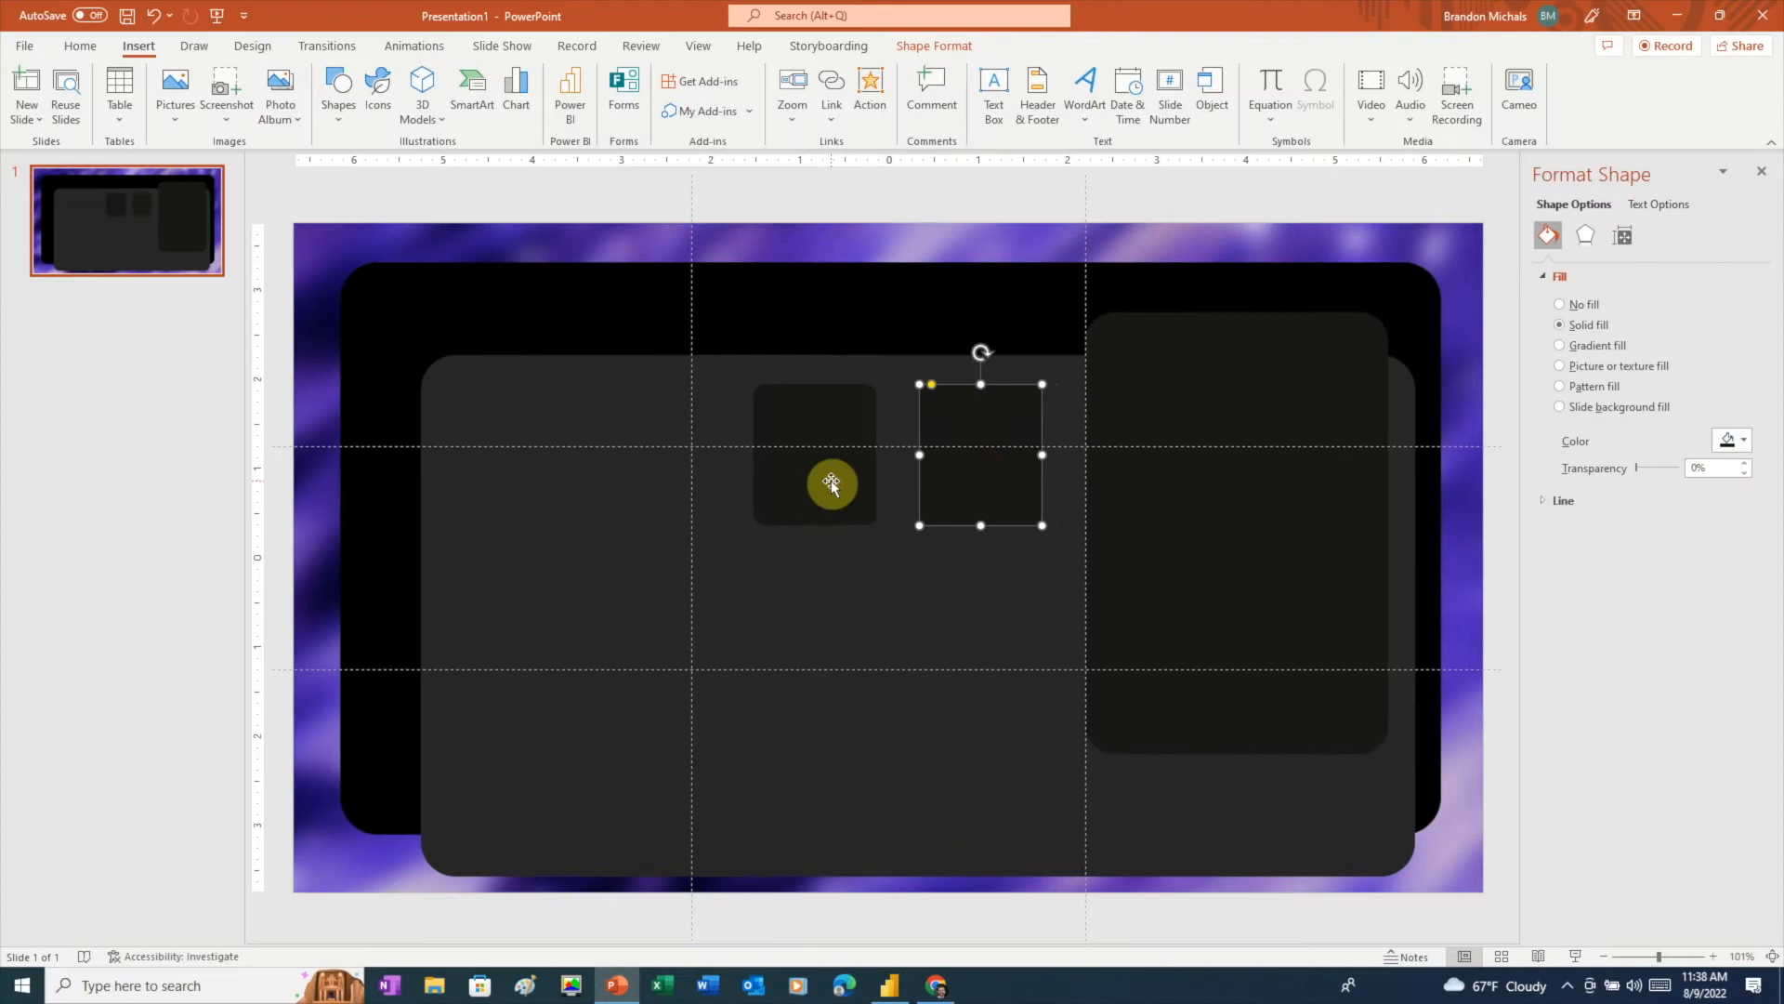
pyautogui.moveTo(831, 483); pyautogui.dragTo(824, 481)
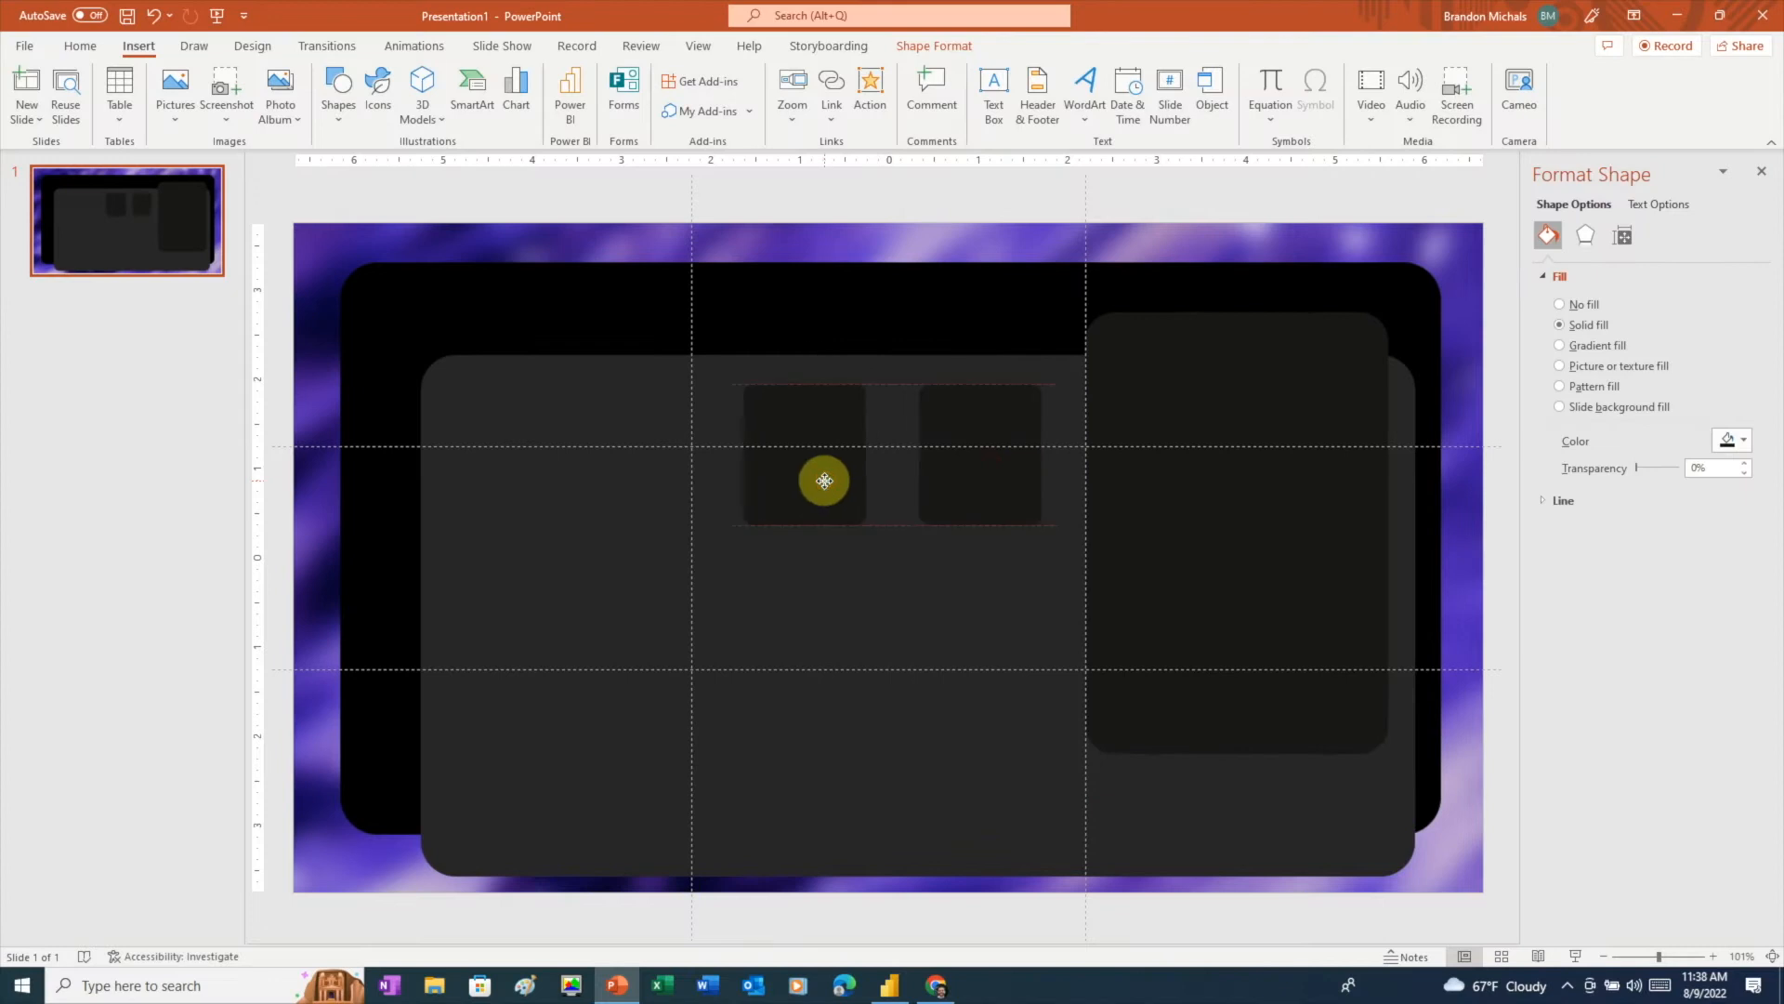
pyautogui.moveTo(968, 482); pyautogui.dragTo(963, 483)
# - Increase the corner rounding of both small cards on the grey panel by matching amounts
pyautogui.click(769, 411)
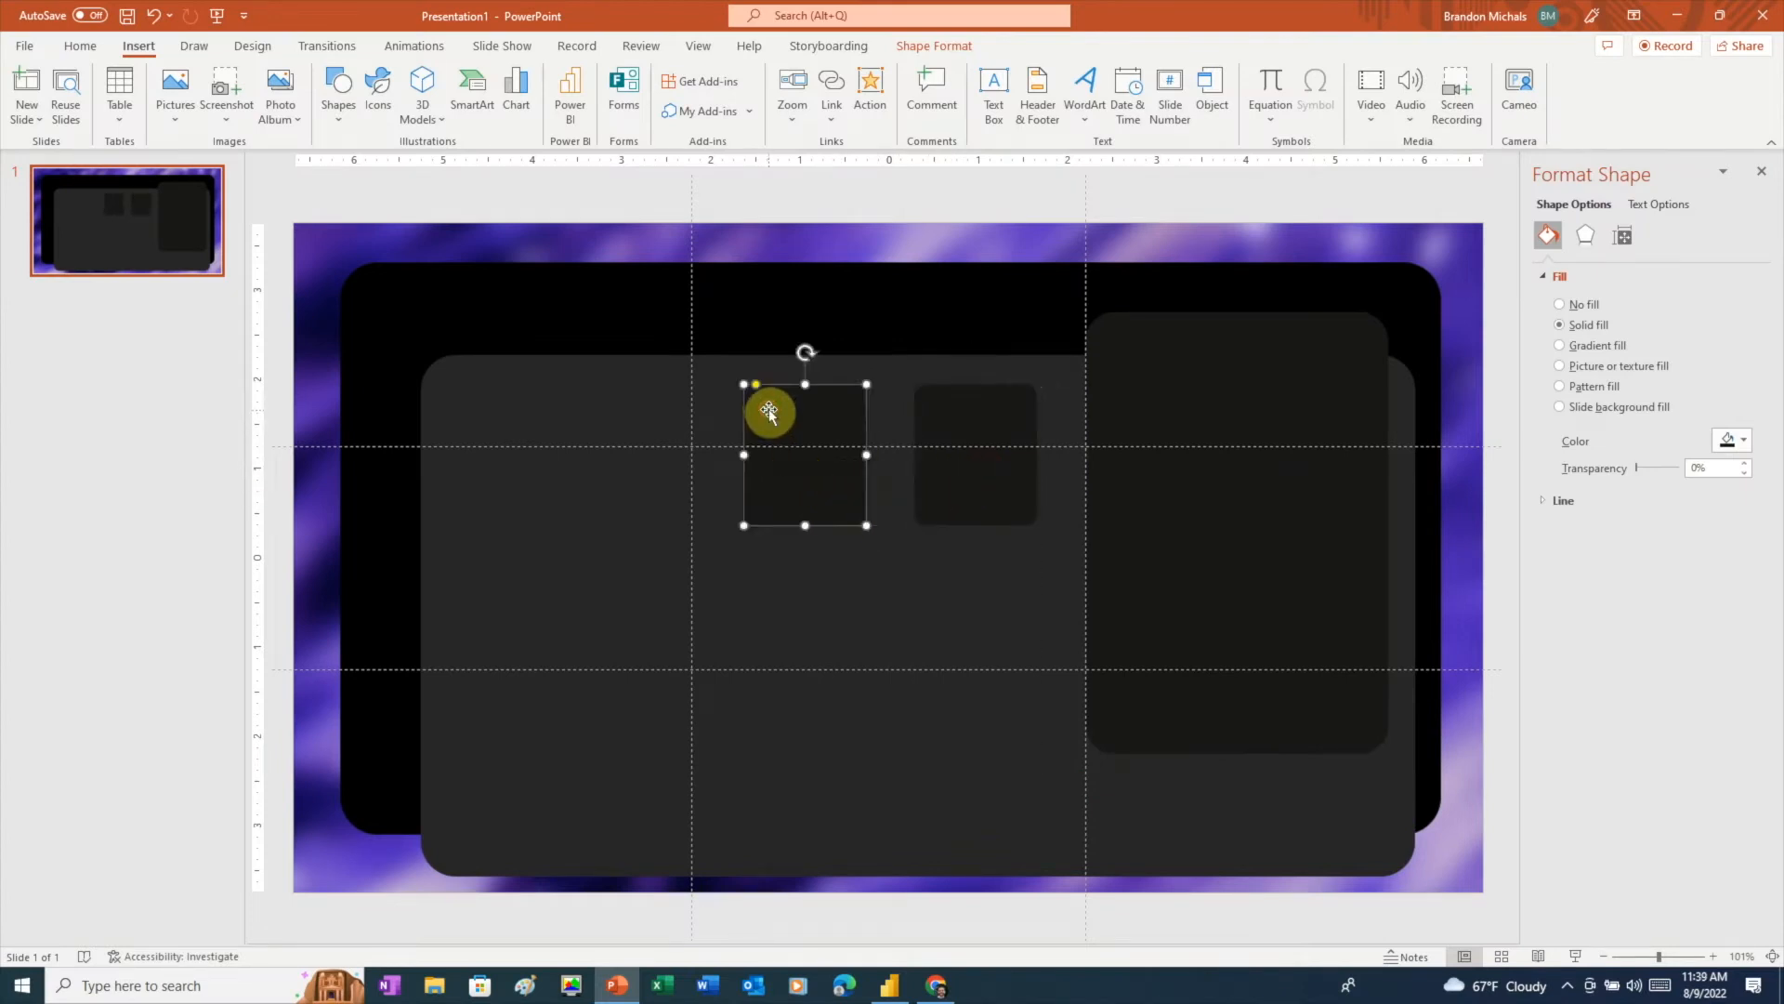
pyautogui.click(932, 409)
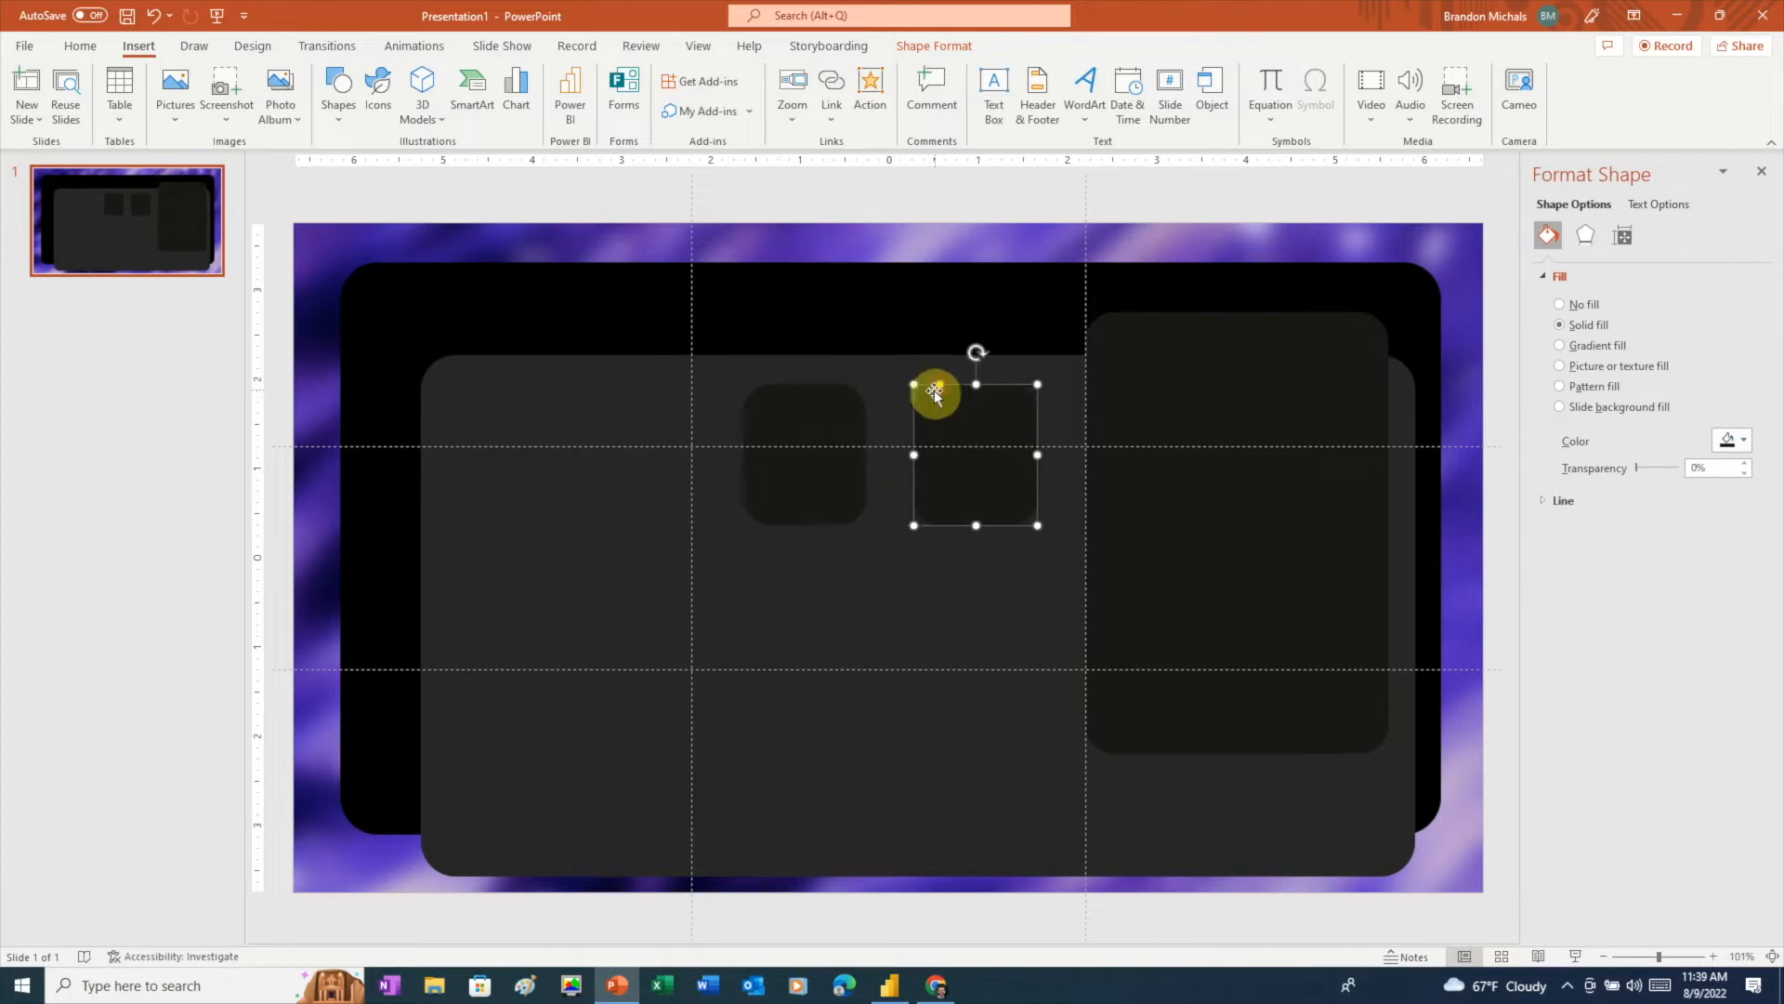
# - Check the browser reference, duplicate the tall right panel, and shrink the copy into a 0.44" high bar just below it
pyautogui.hotkey('alt', 'Tab')
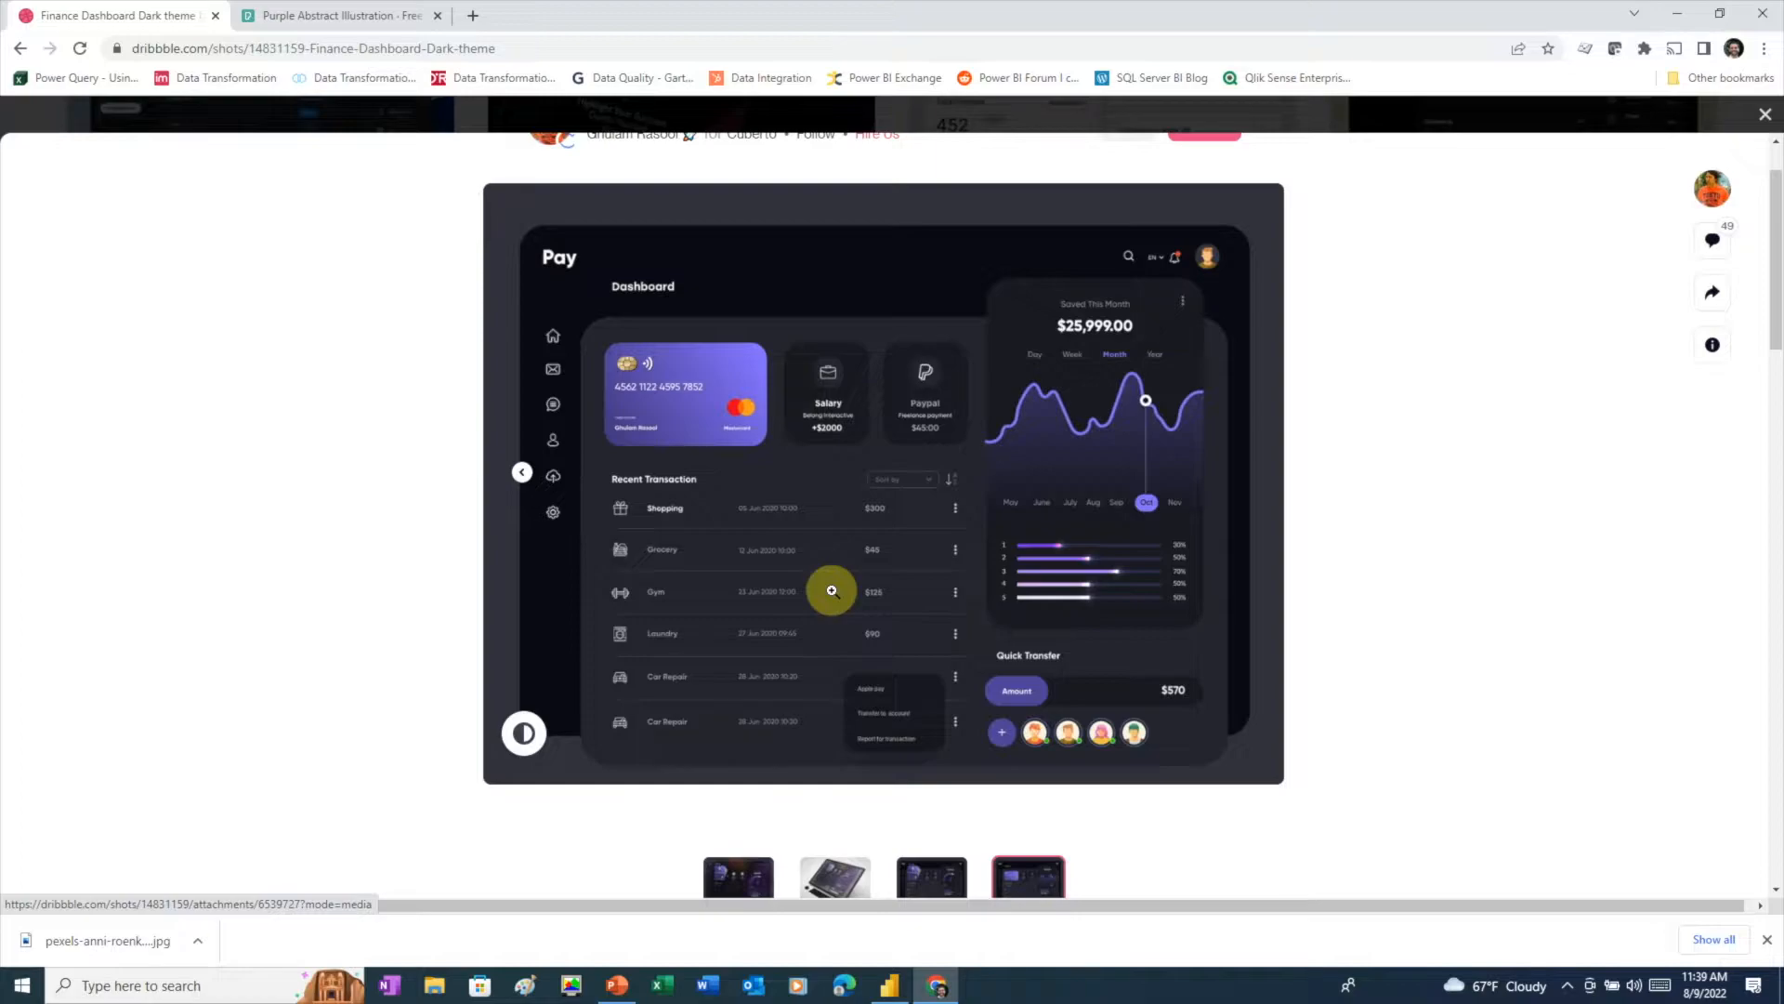
pyautogui.rightClick(1173, 726)
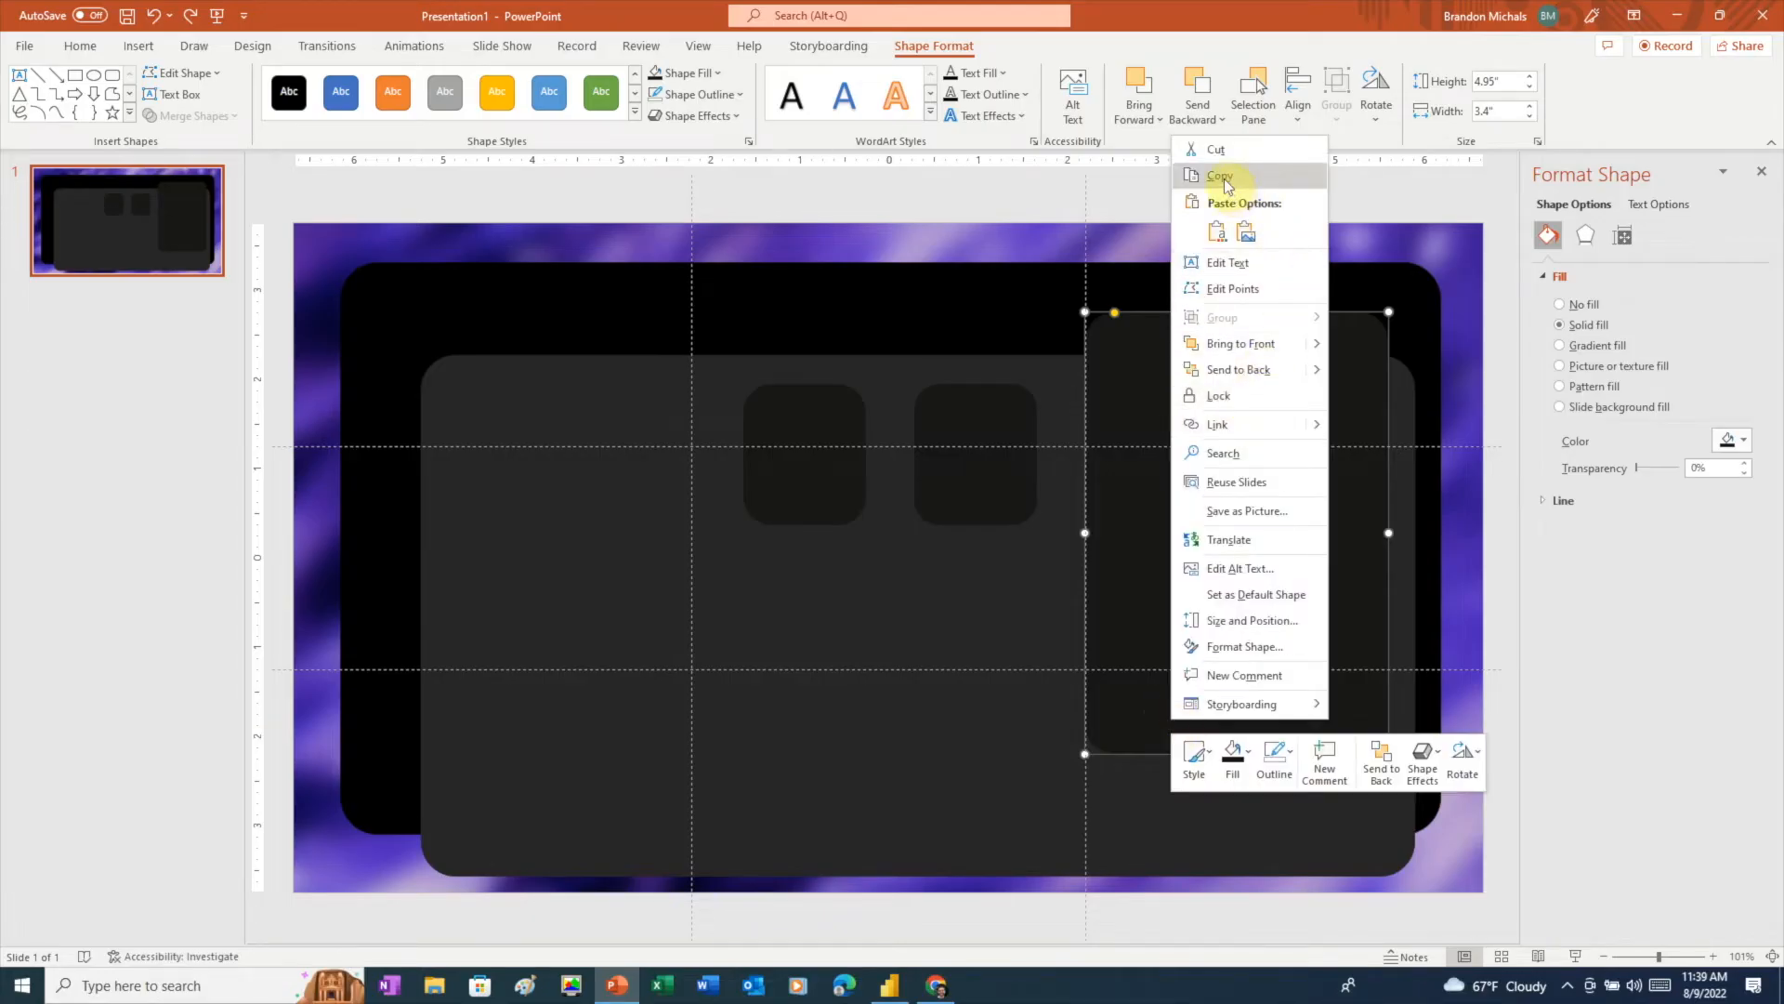
pyautogui.click(1224, 178)
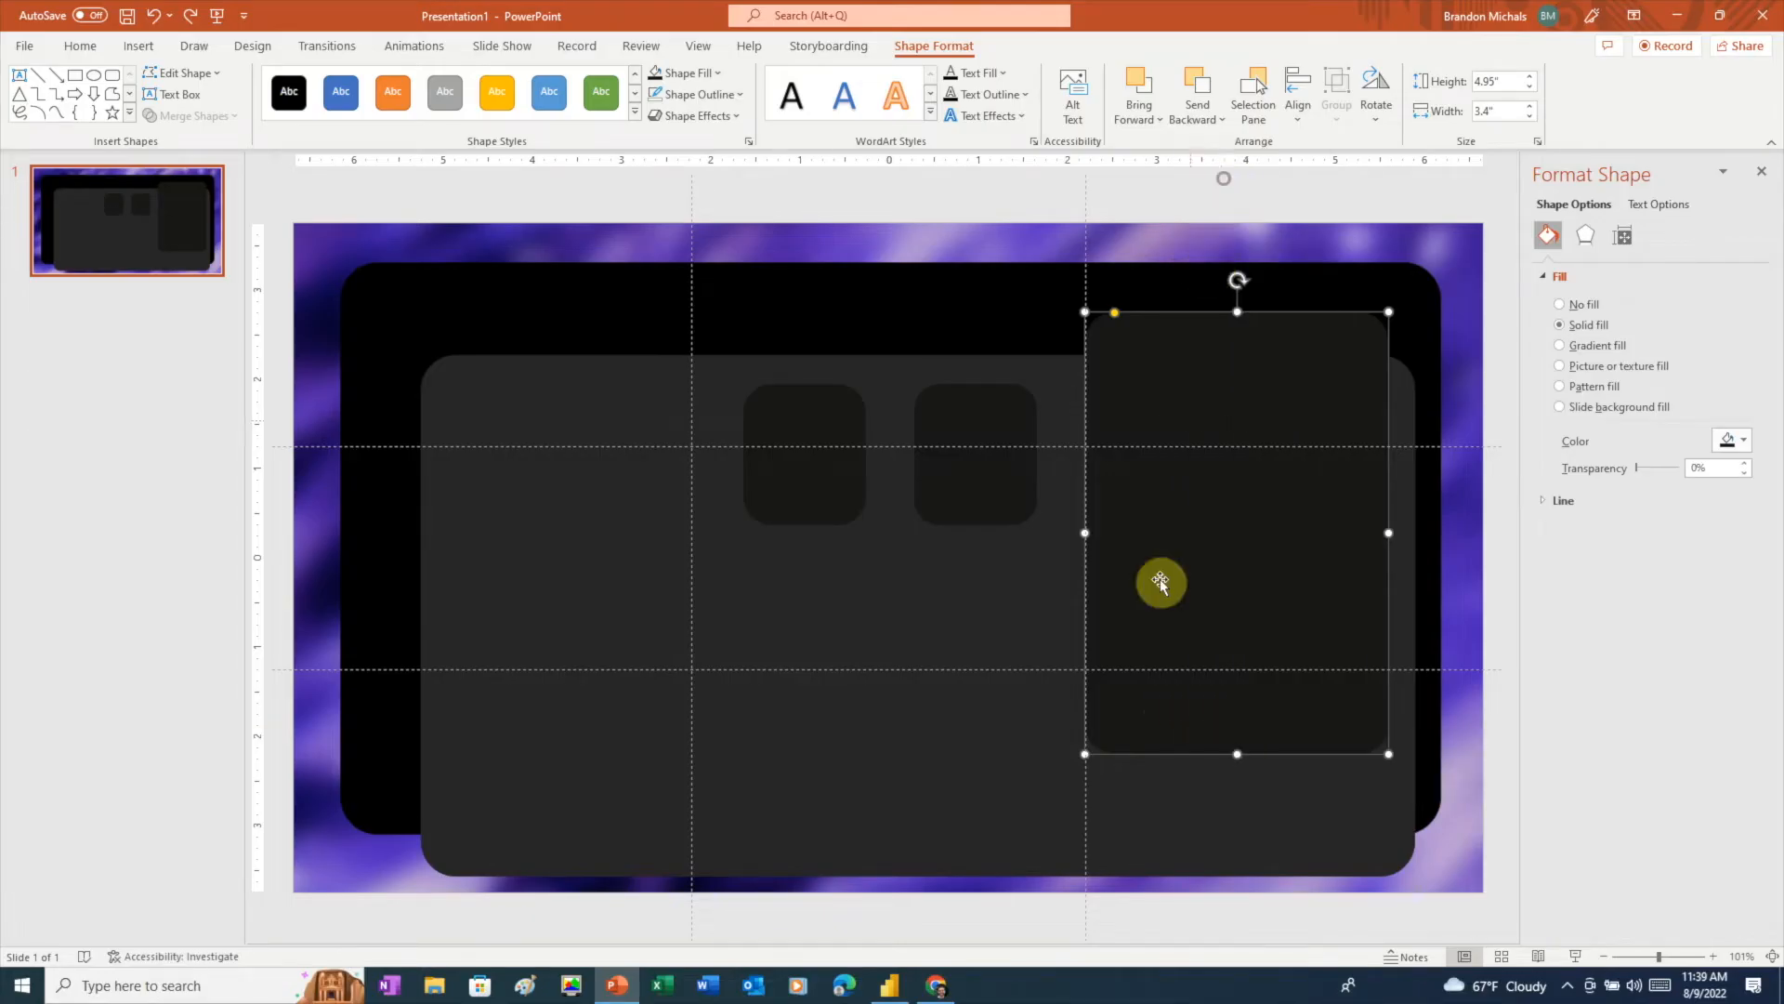
pyautogui.rightClick(1128, 714)
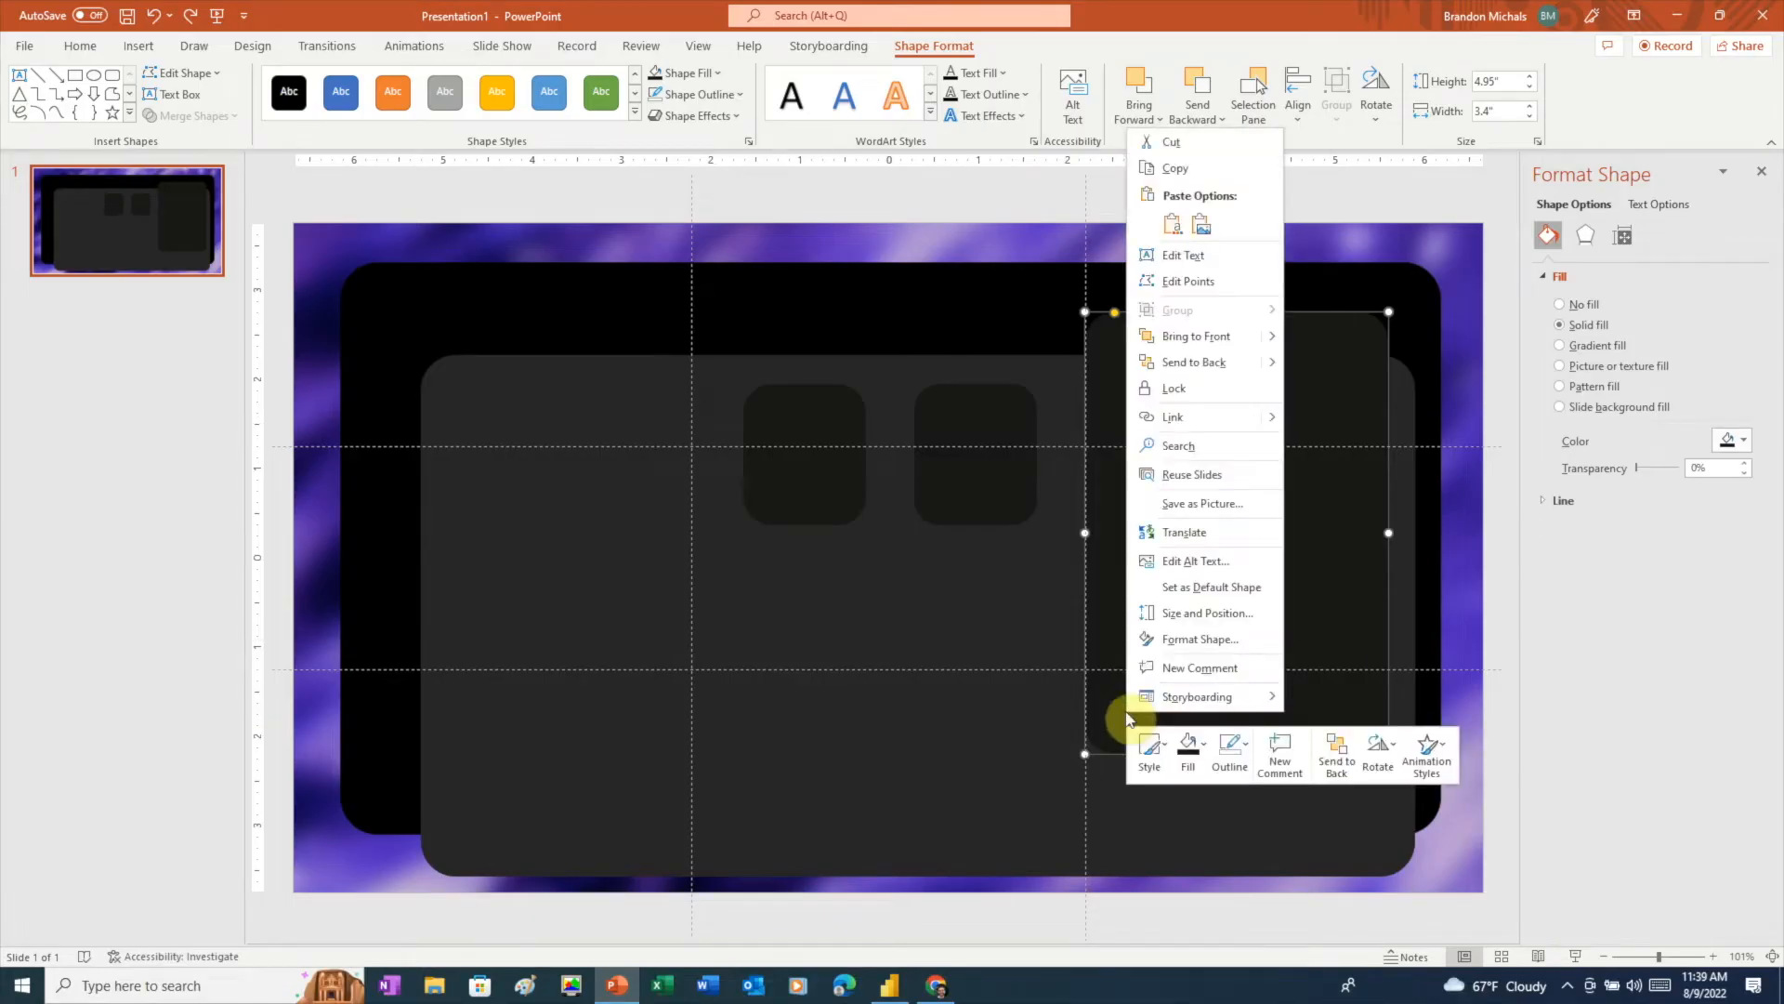
pyautogui.click(1172, 223)
pyautogui.moveTo(1252, 327); pyautogui.dragTo(1196, 786)
pyautogui.moveTo(1270, 803); pyautogui.dragTo(1240, 824)
# - Duplicate the thin bar, align the copy over the original's left end, and shorten it to 1.22" wide
pyautogui.rightClick(1184, 806)
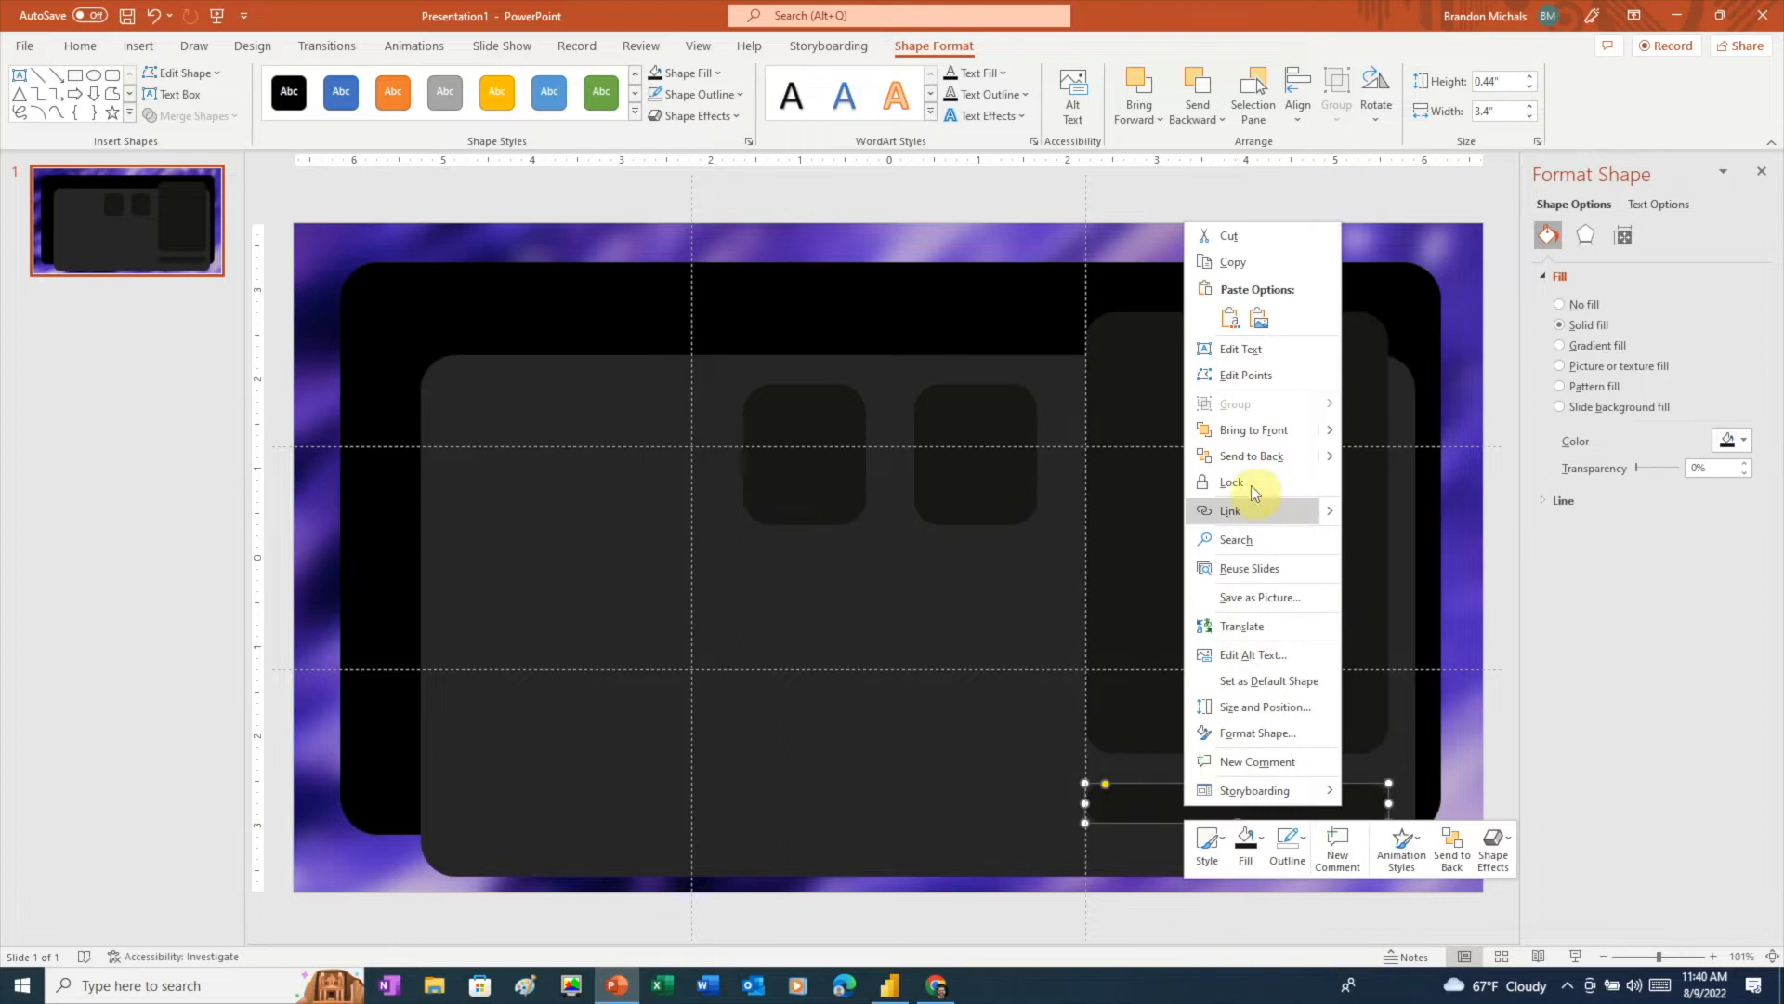
pyautogui.click(1223, 260)
pyautogui.rightClick(1190, 788)
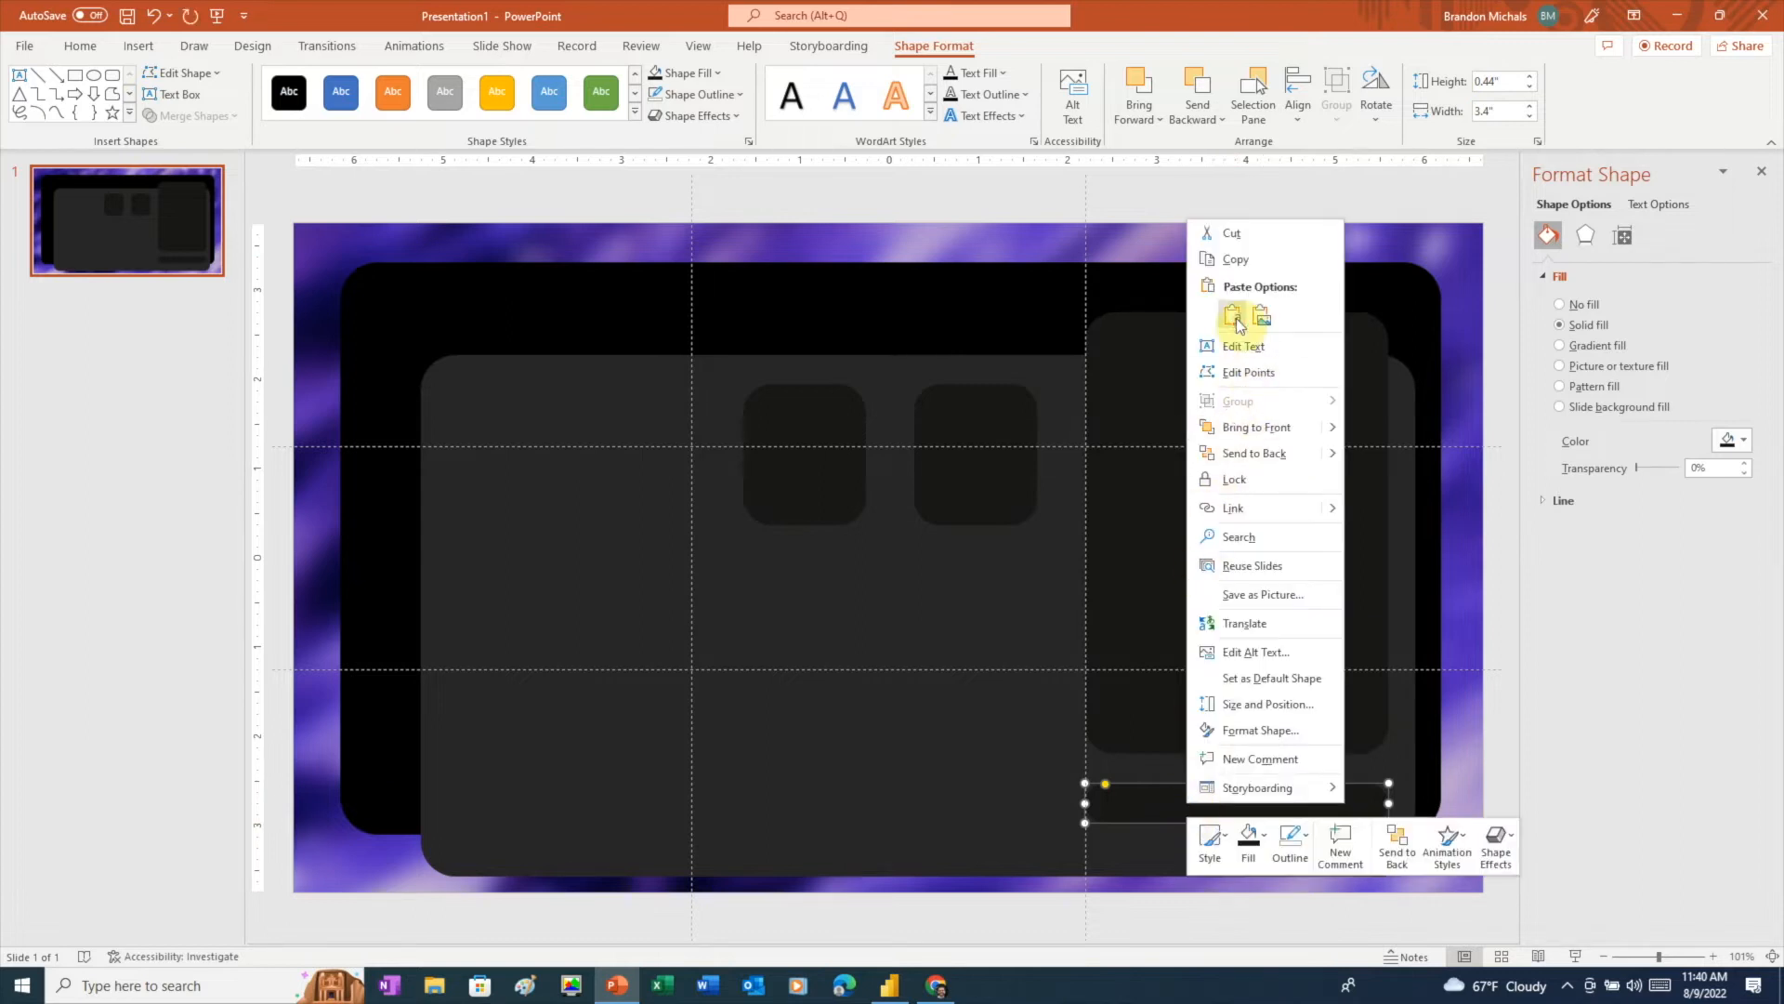
pyautogui.click(1236, 318)
pyautogui.moveTo(1212, 824); pyautogui.dragTo(1197, 809)
pyautogui.moveTo(1389, 803); pyautogui.dragTo(1198, 807)
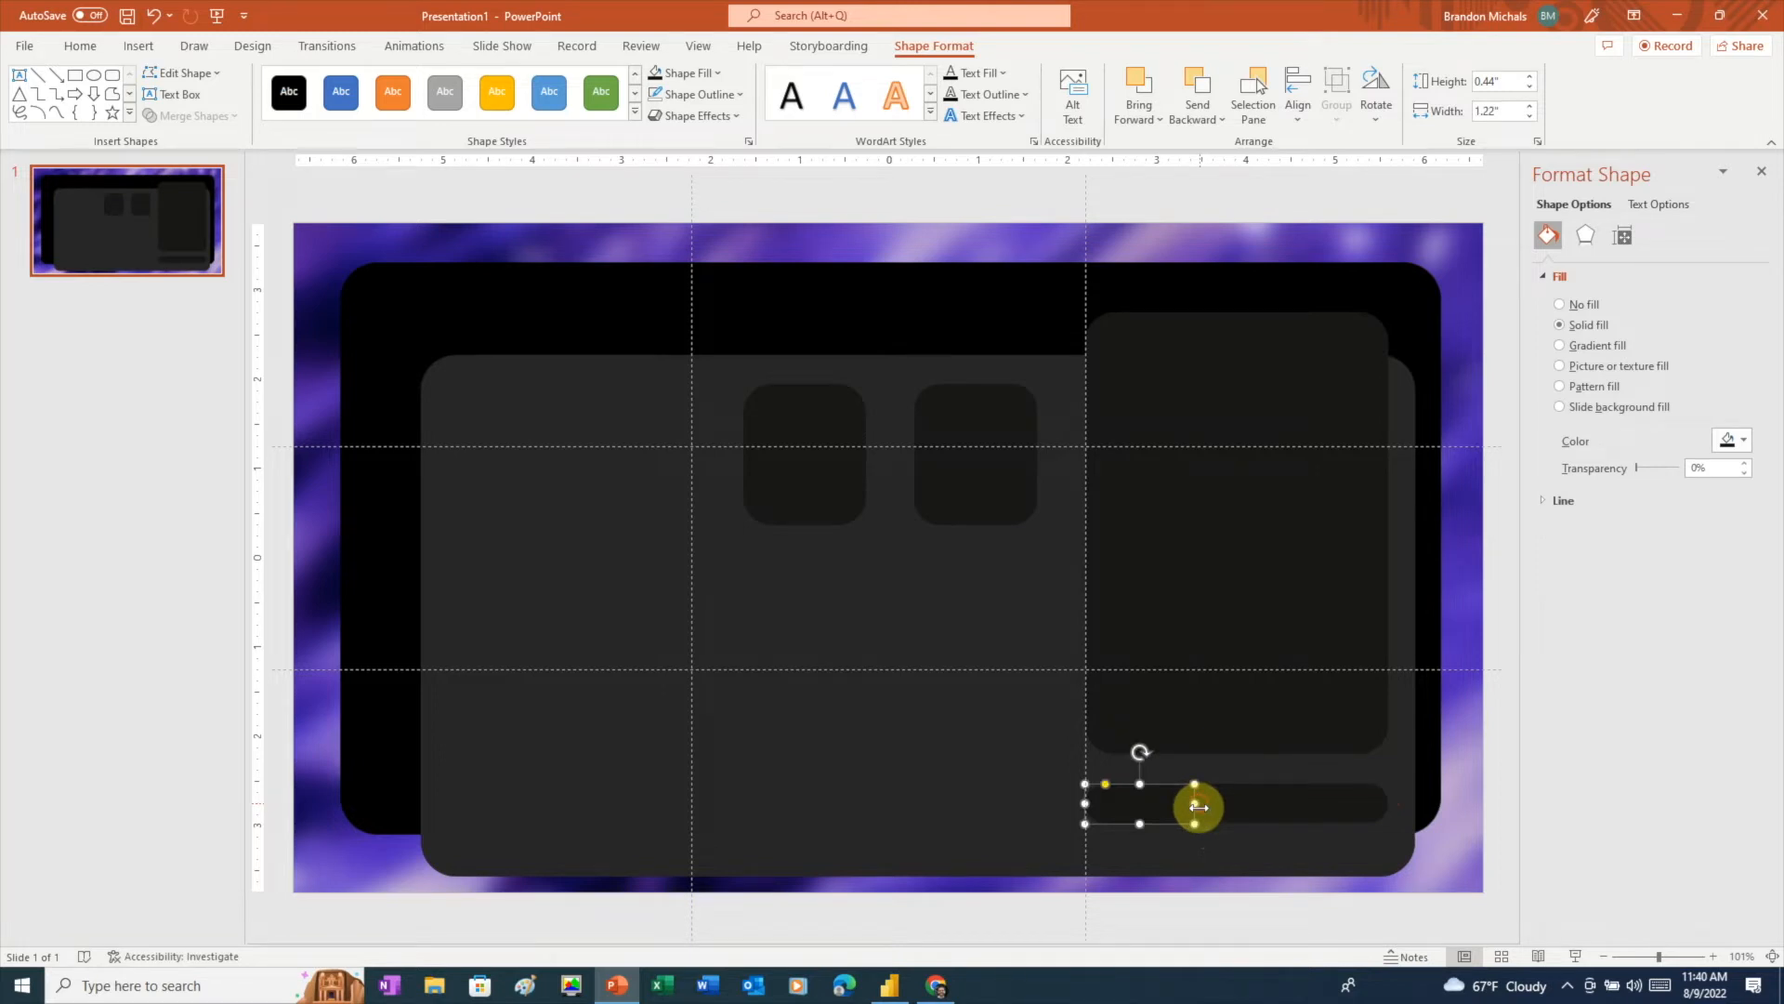
# - Switch to the browser, load color.adobe.com, dismiss the What's New notice, and open the Extract Theme tool
pyautogui.click(939, 989)
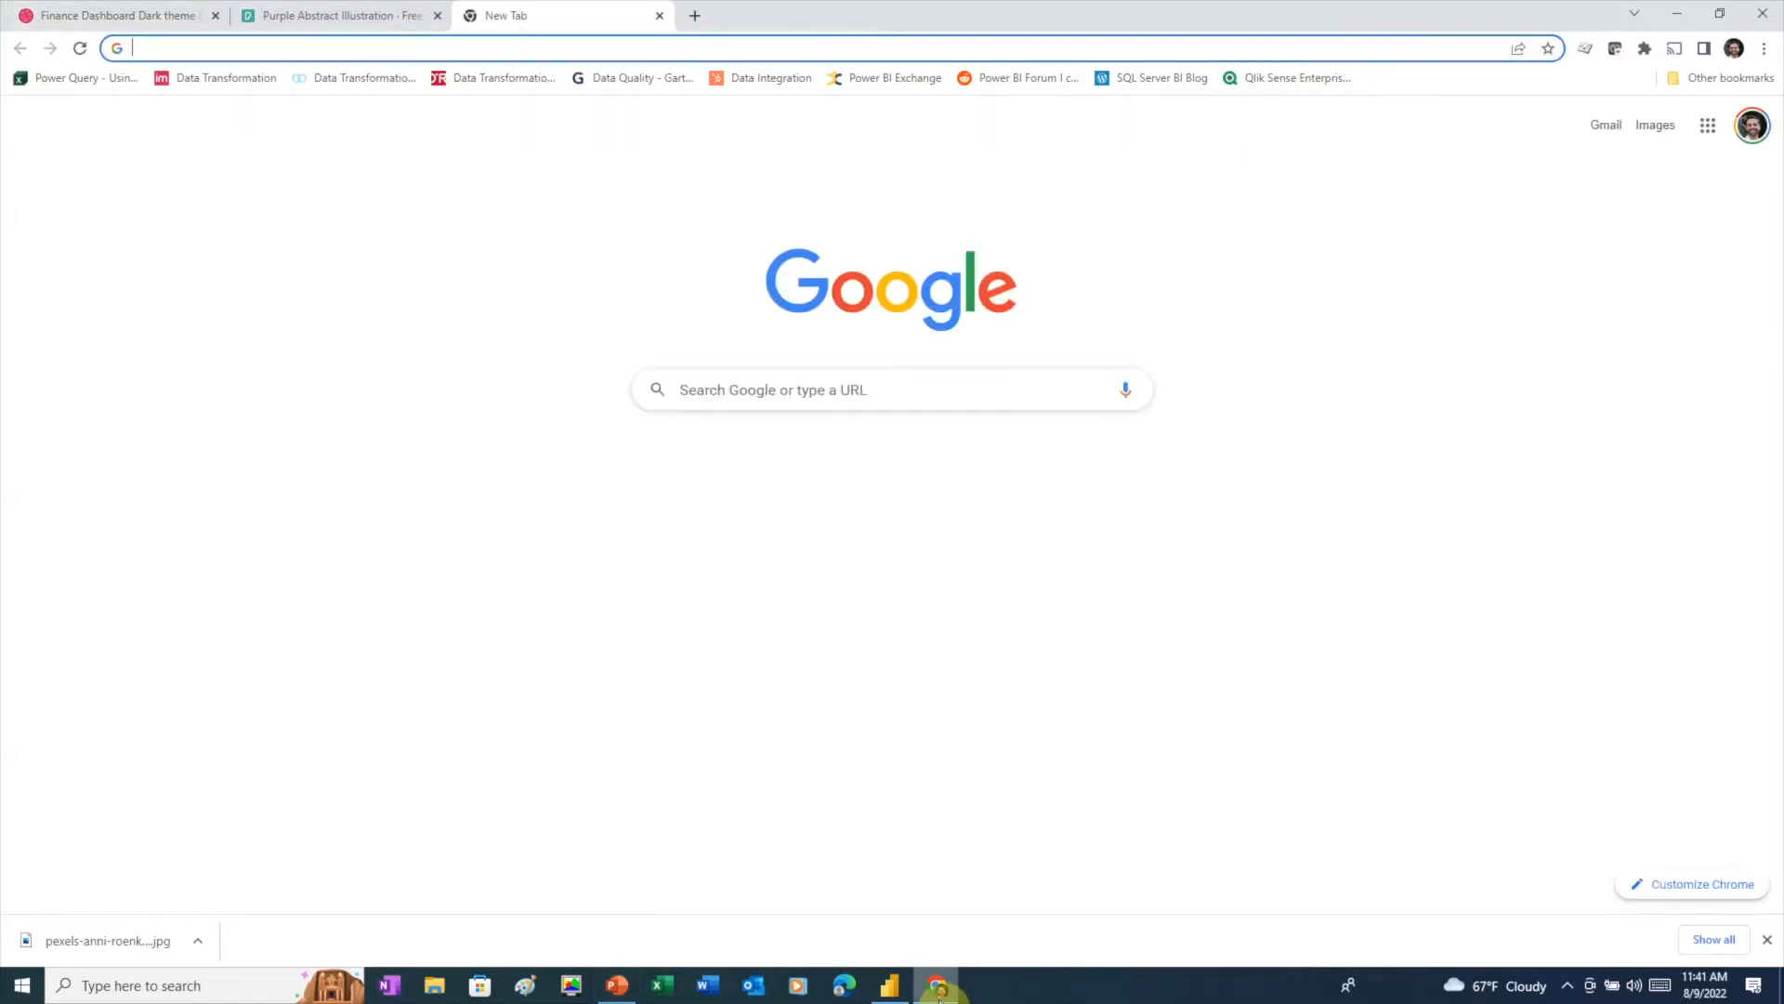
pyautogui.write('color.adobe.com')
pyautogui.press('Return')
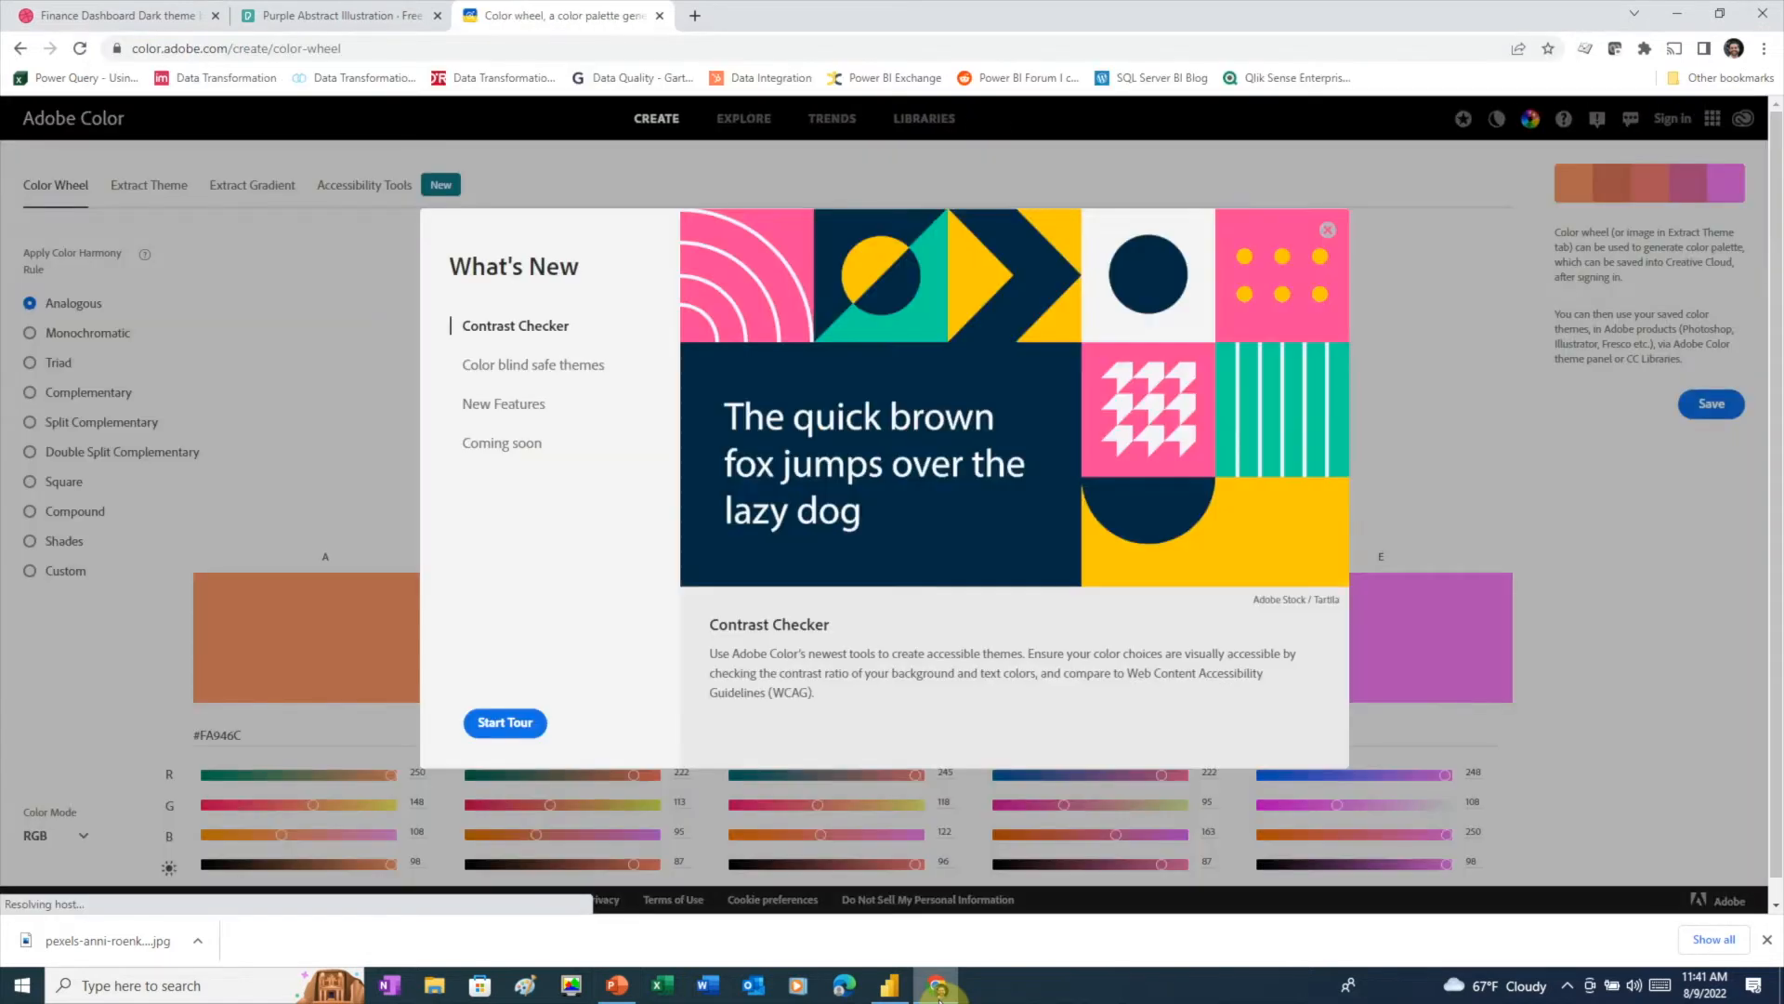
pyautogui.click(1327, 231)
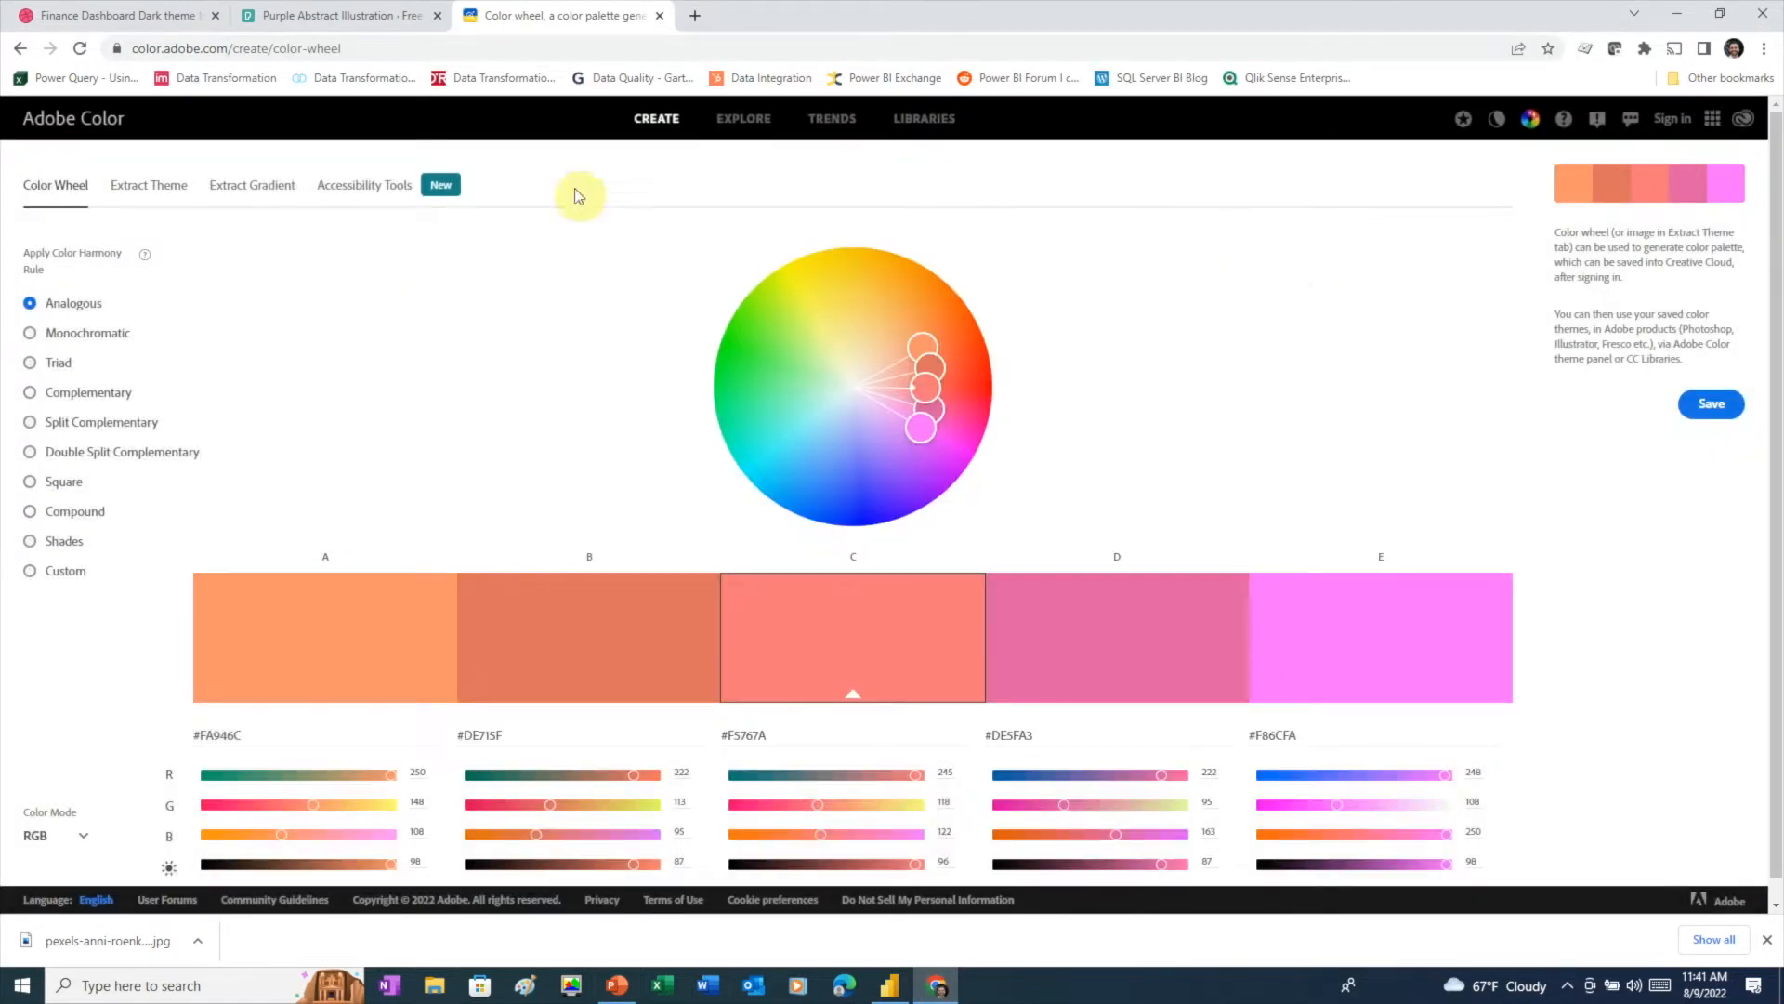
pyautogui.click(141, 185)
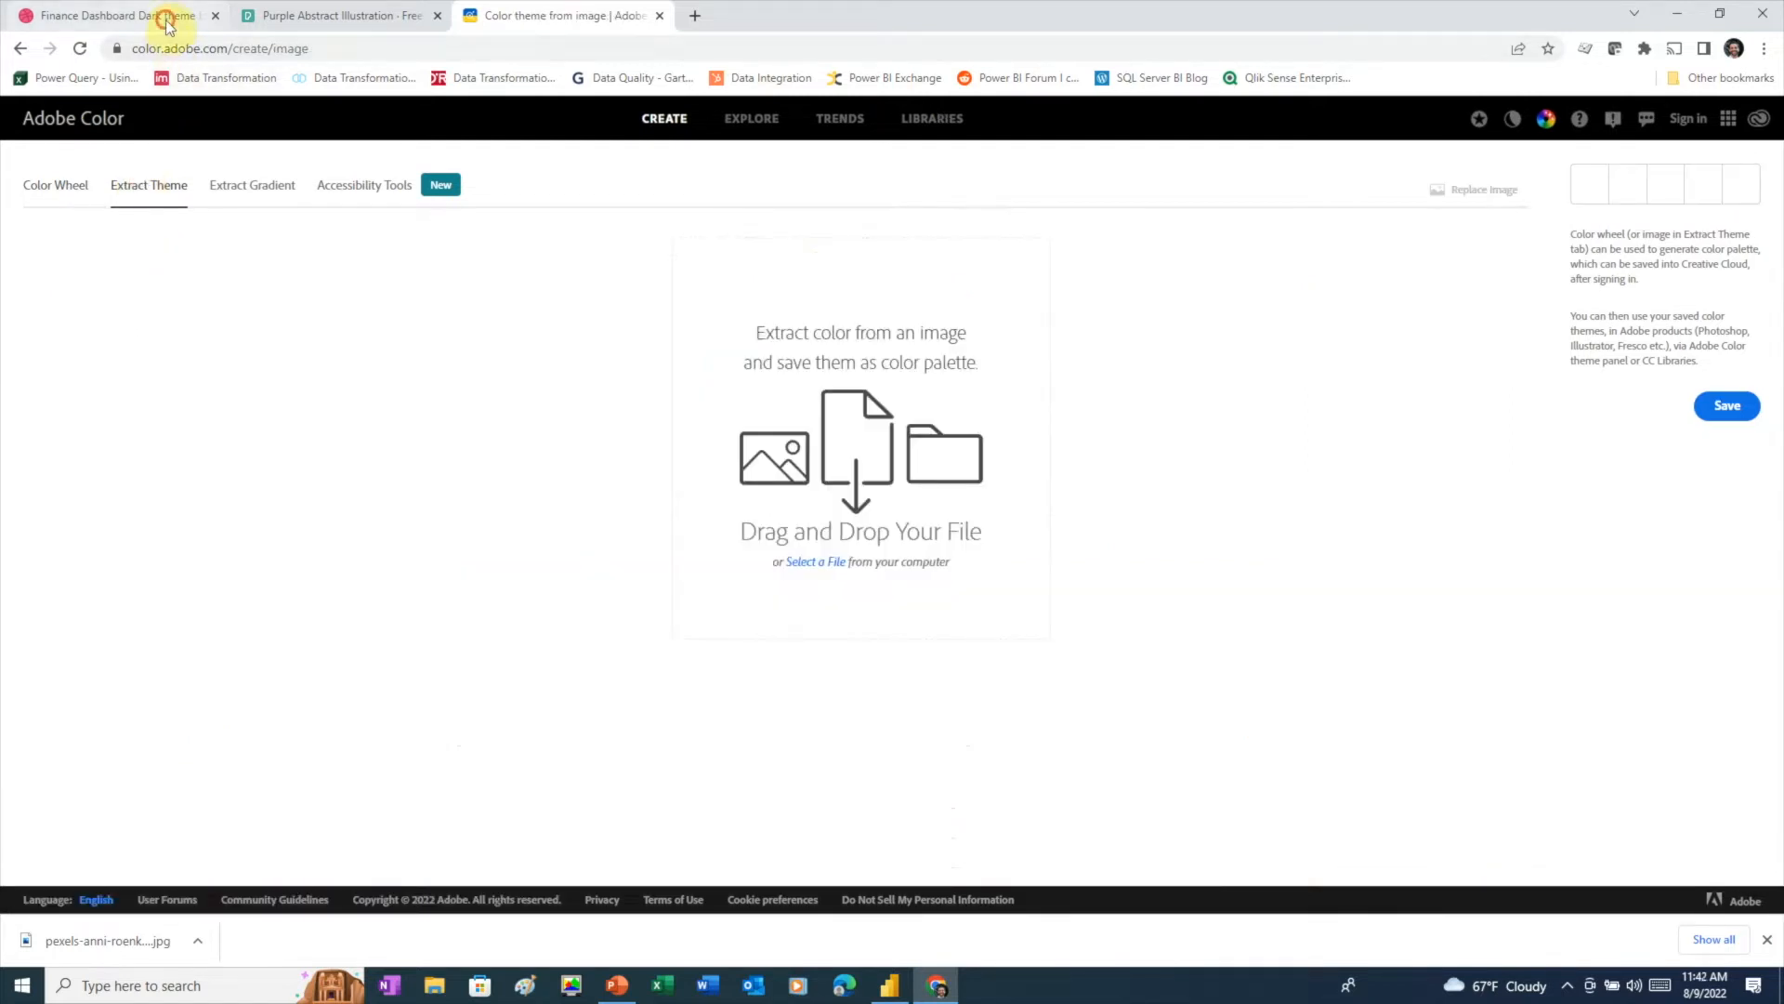
# - Capture a rectangular screenshot of the Dribbble finance dashboard and open the snip in Snip & Sketch
pyautogui.click(166, 25)
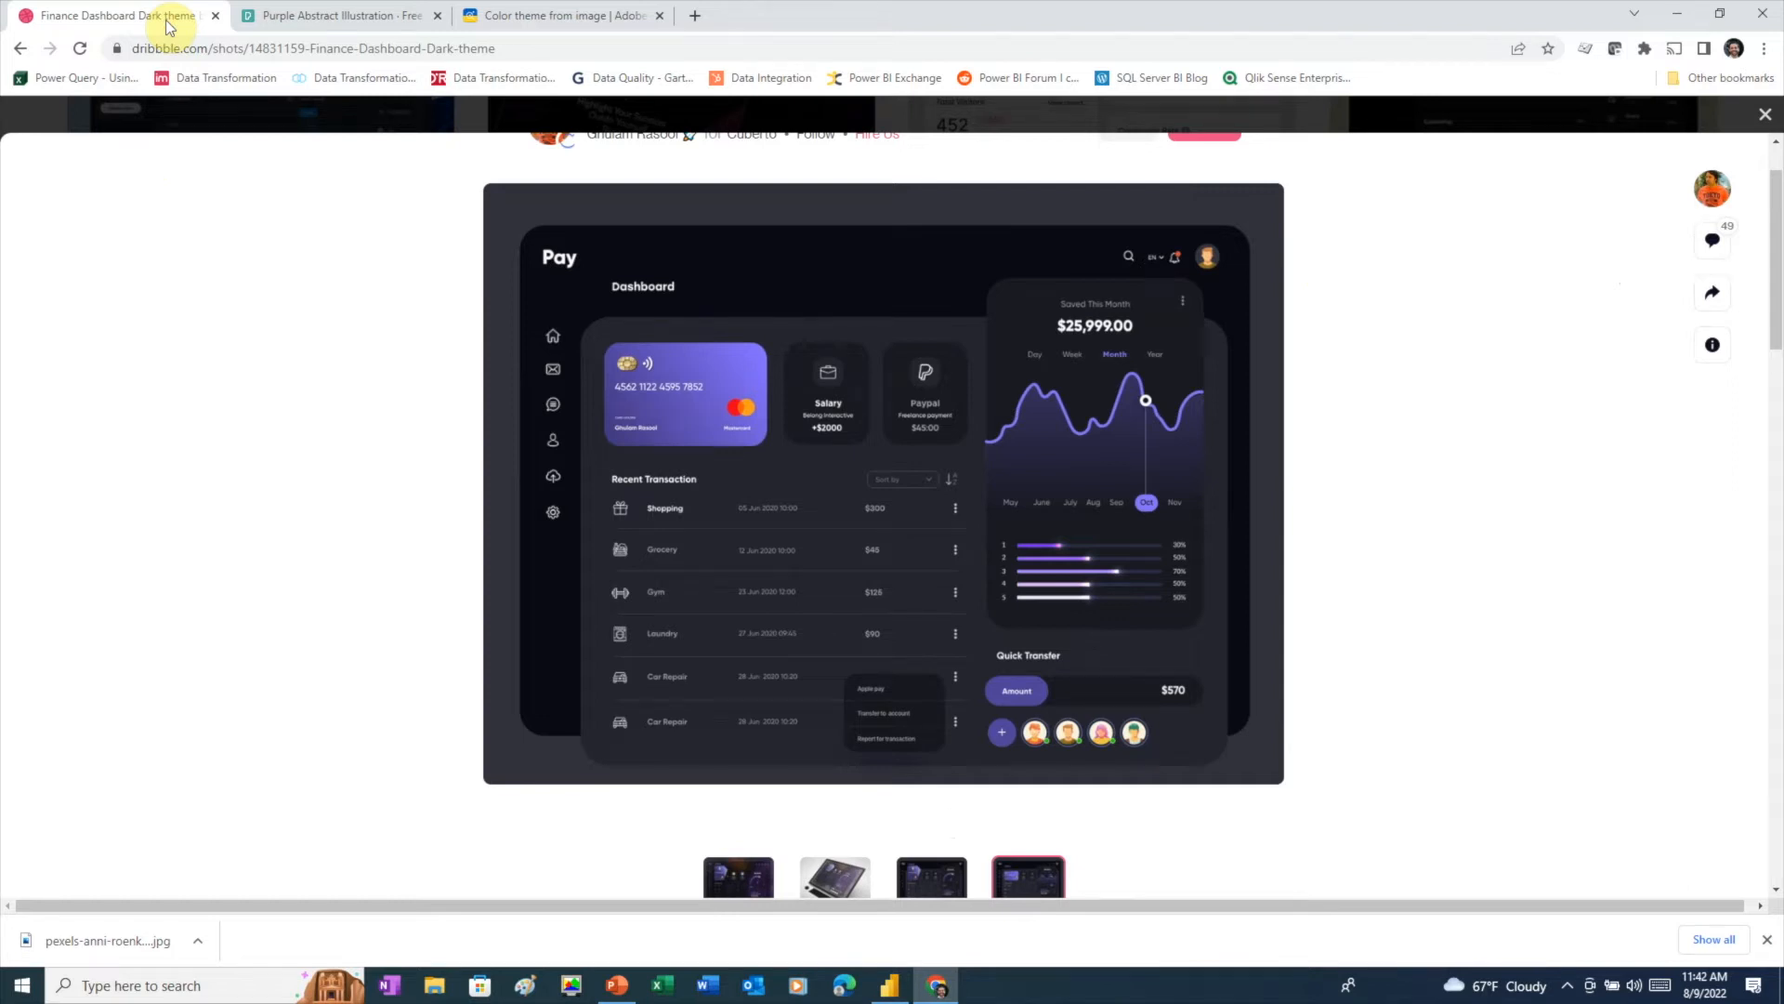
pyautogui.press('super+shift+s')
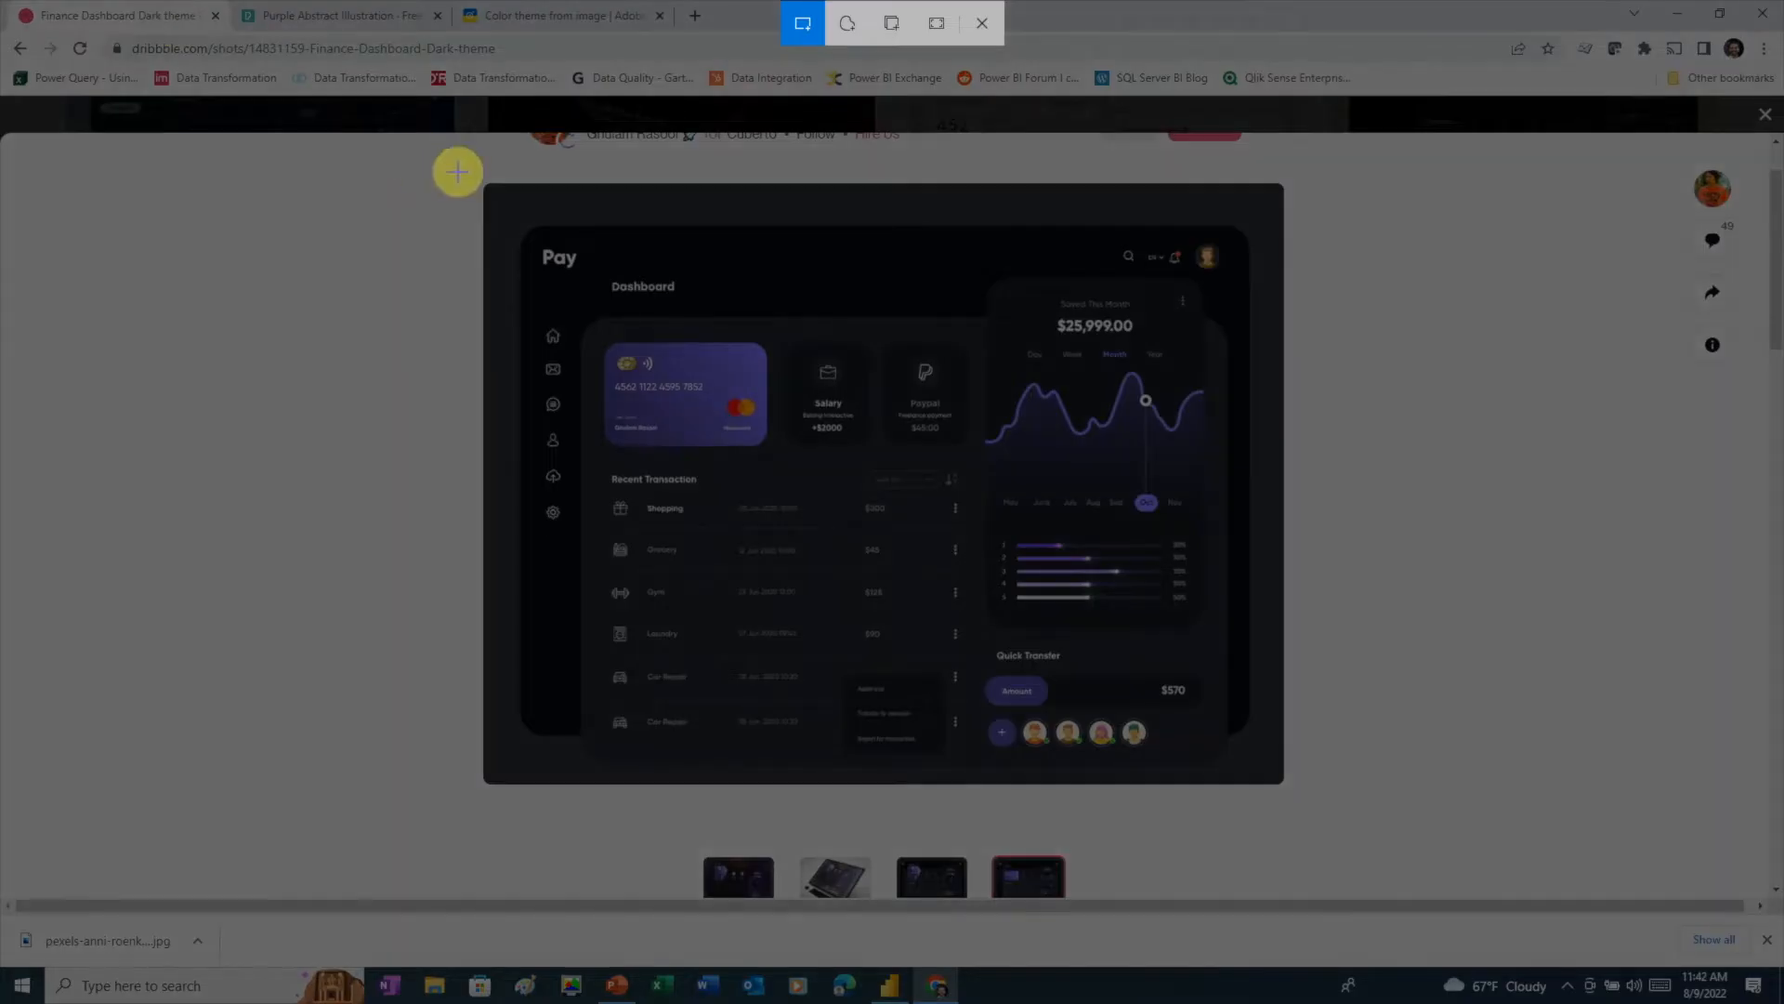
pyautogui.moveTo(510, 212); pyautogui.dragTo(1266, 776)
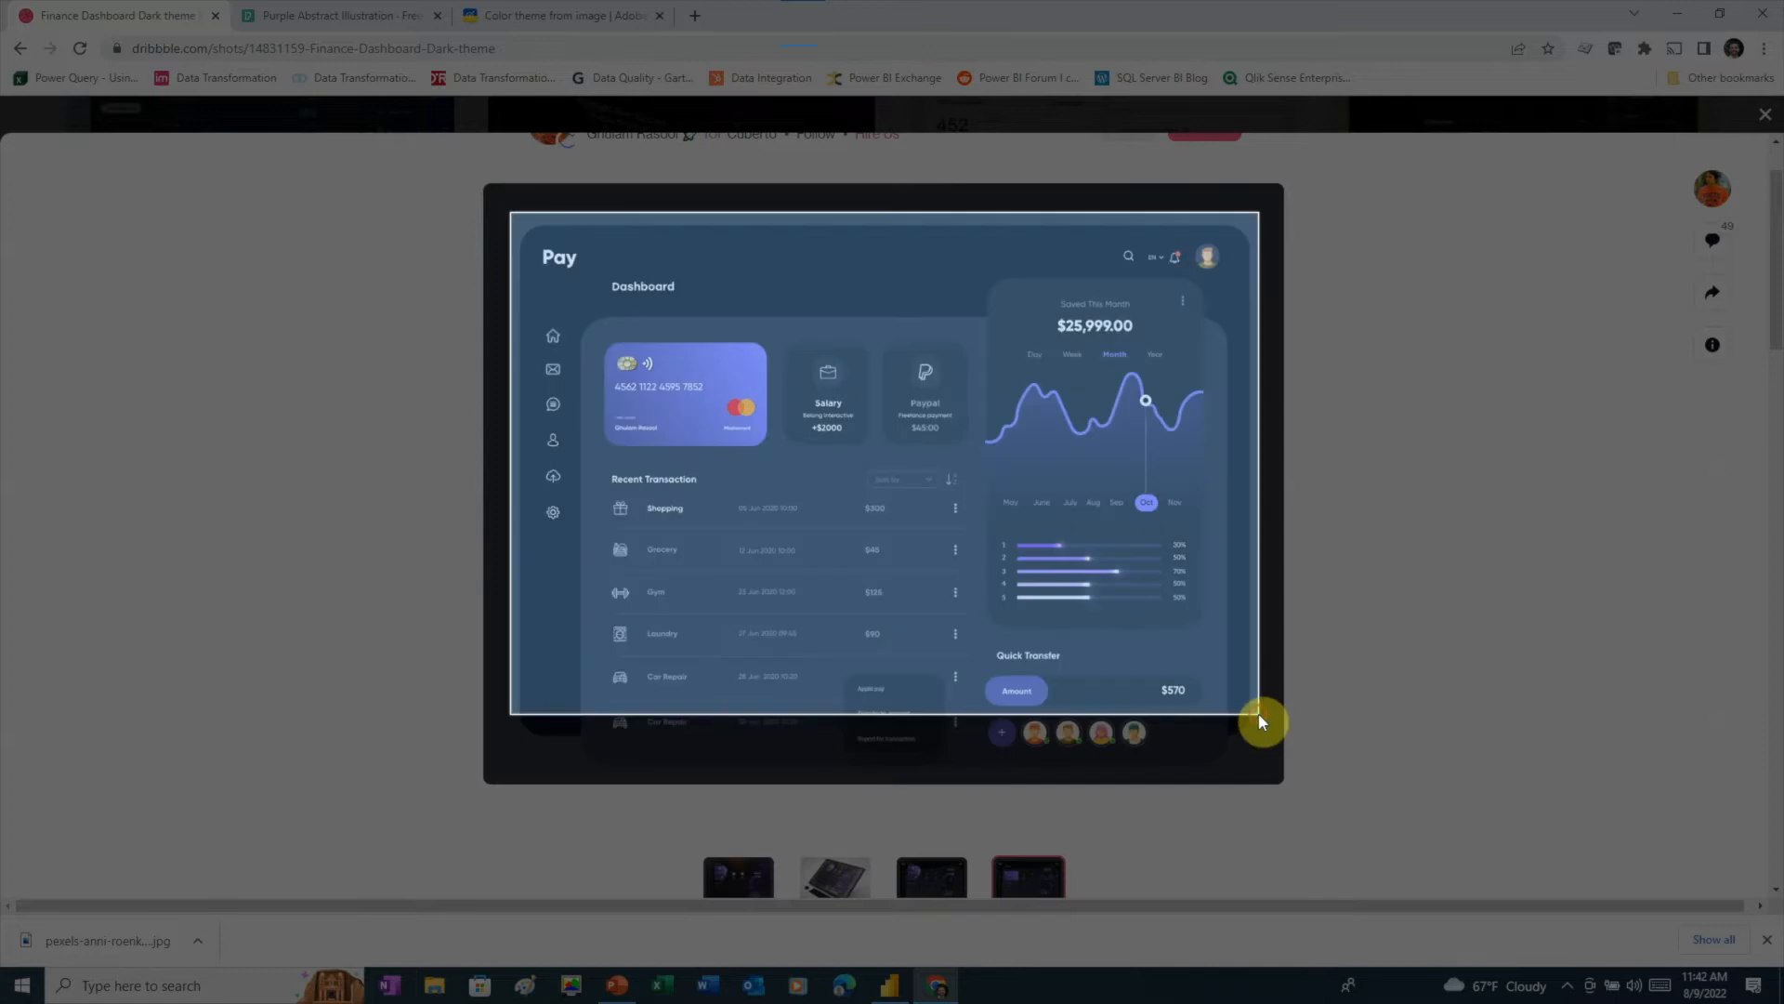
pyautogui.click(1766, 940)
pyautogui.click(1756, 985)
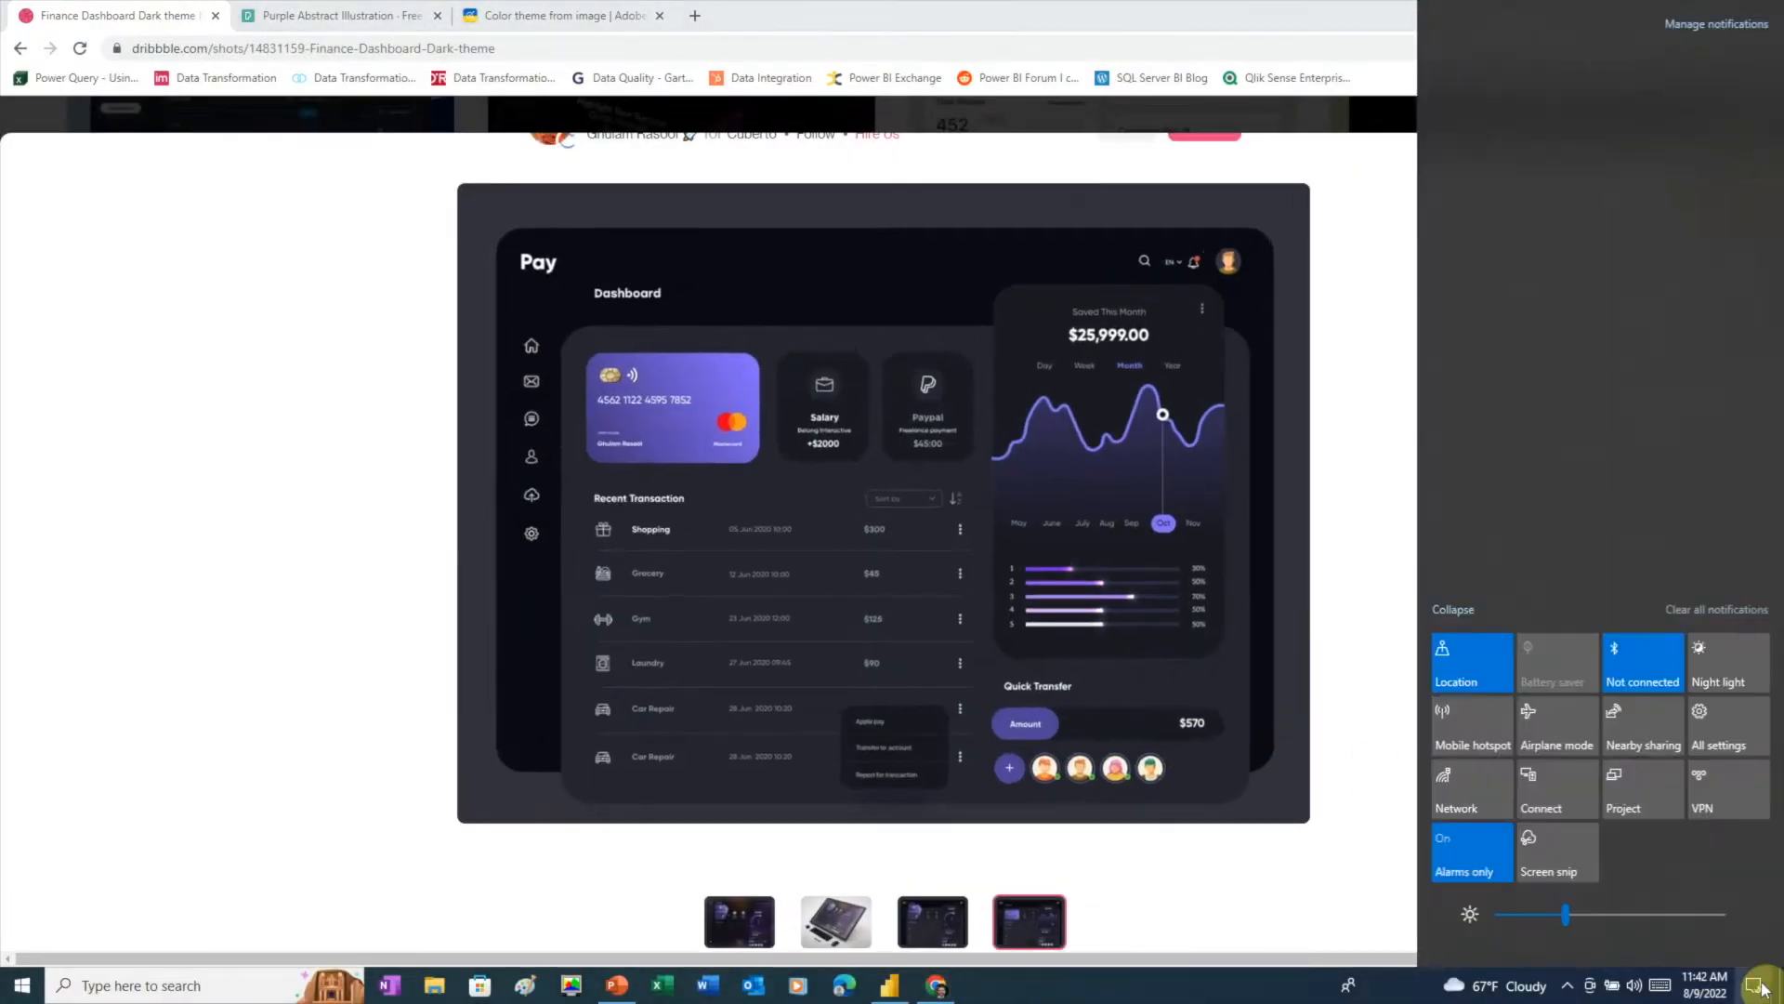
pyautogui.click(1576, 210)
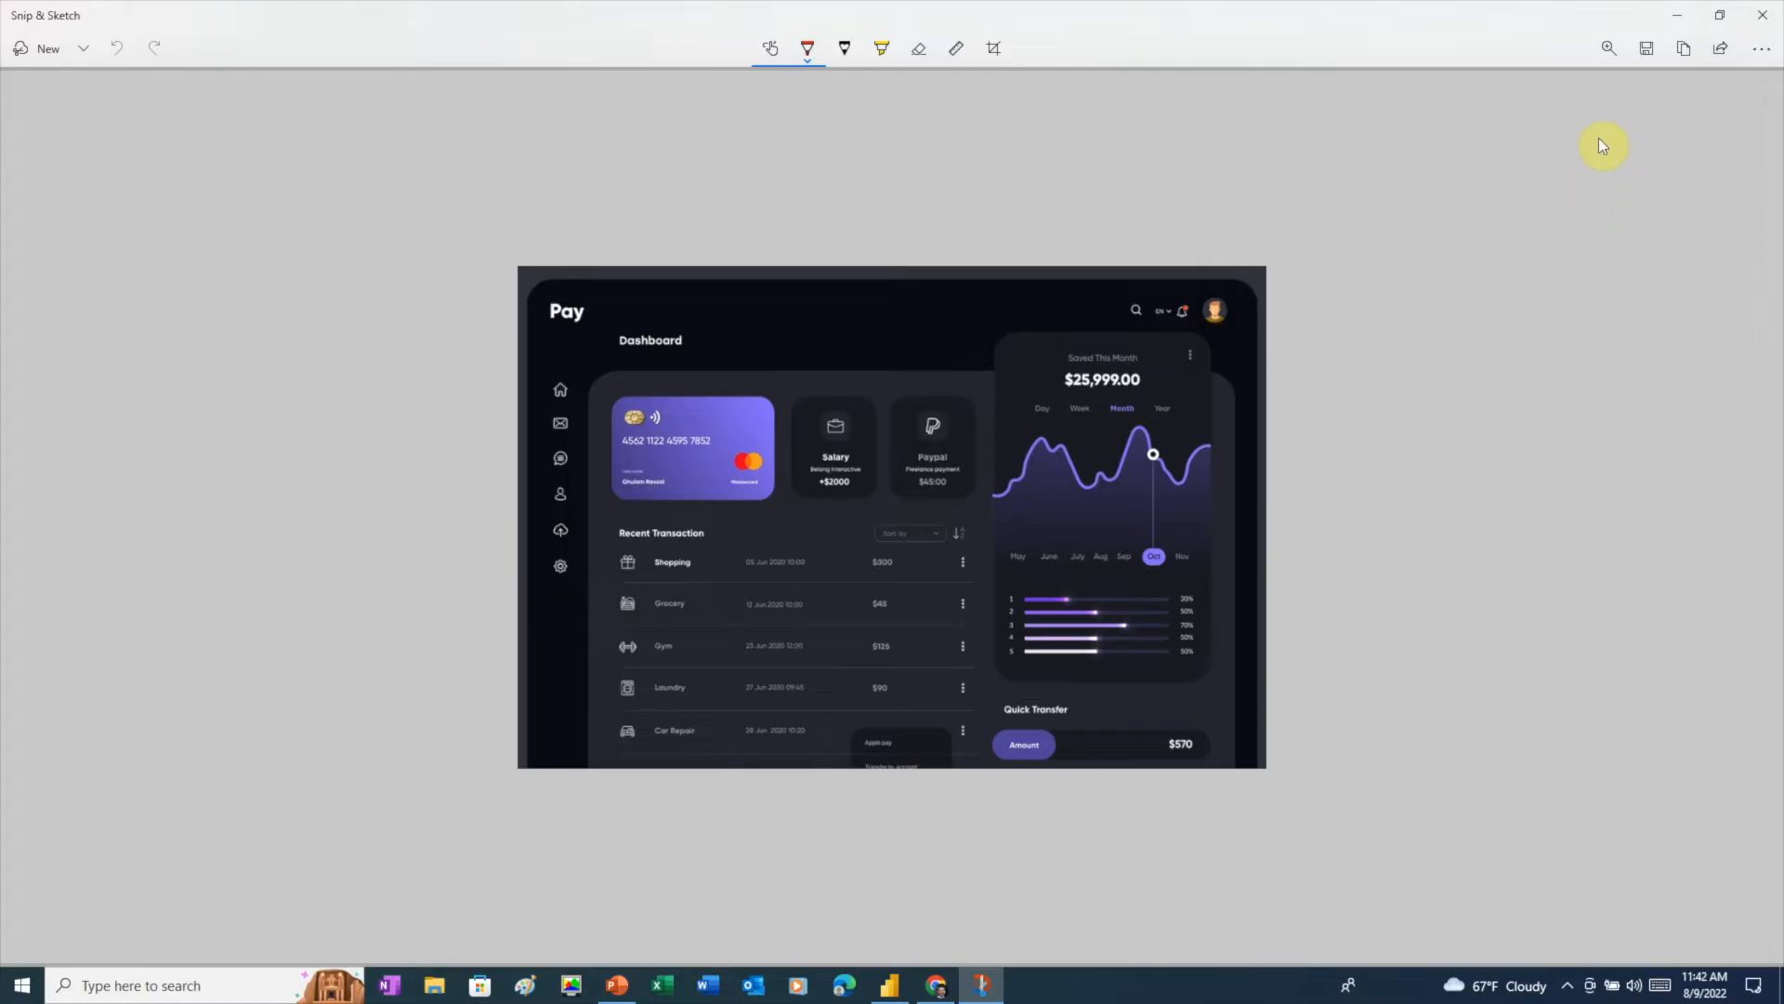
# - Save the dashboard screenshot as design.jpg in the Assets folder of PowerBI-Design
pyautogui.click(1646, 48)
pyautogui.click(95, 263)
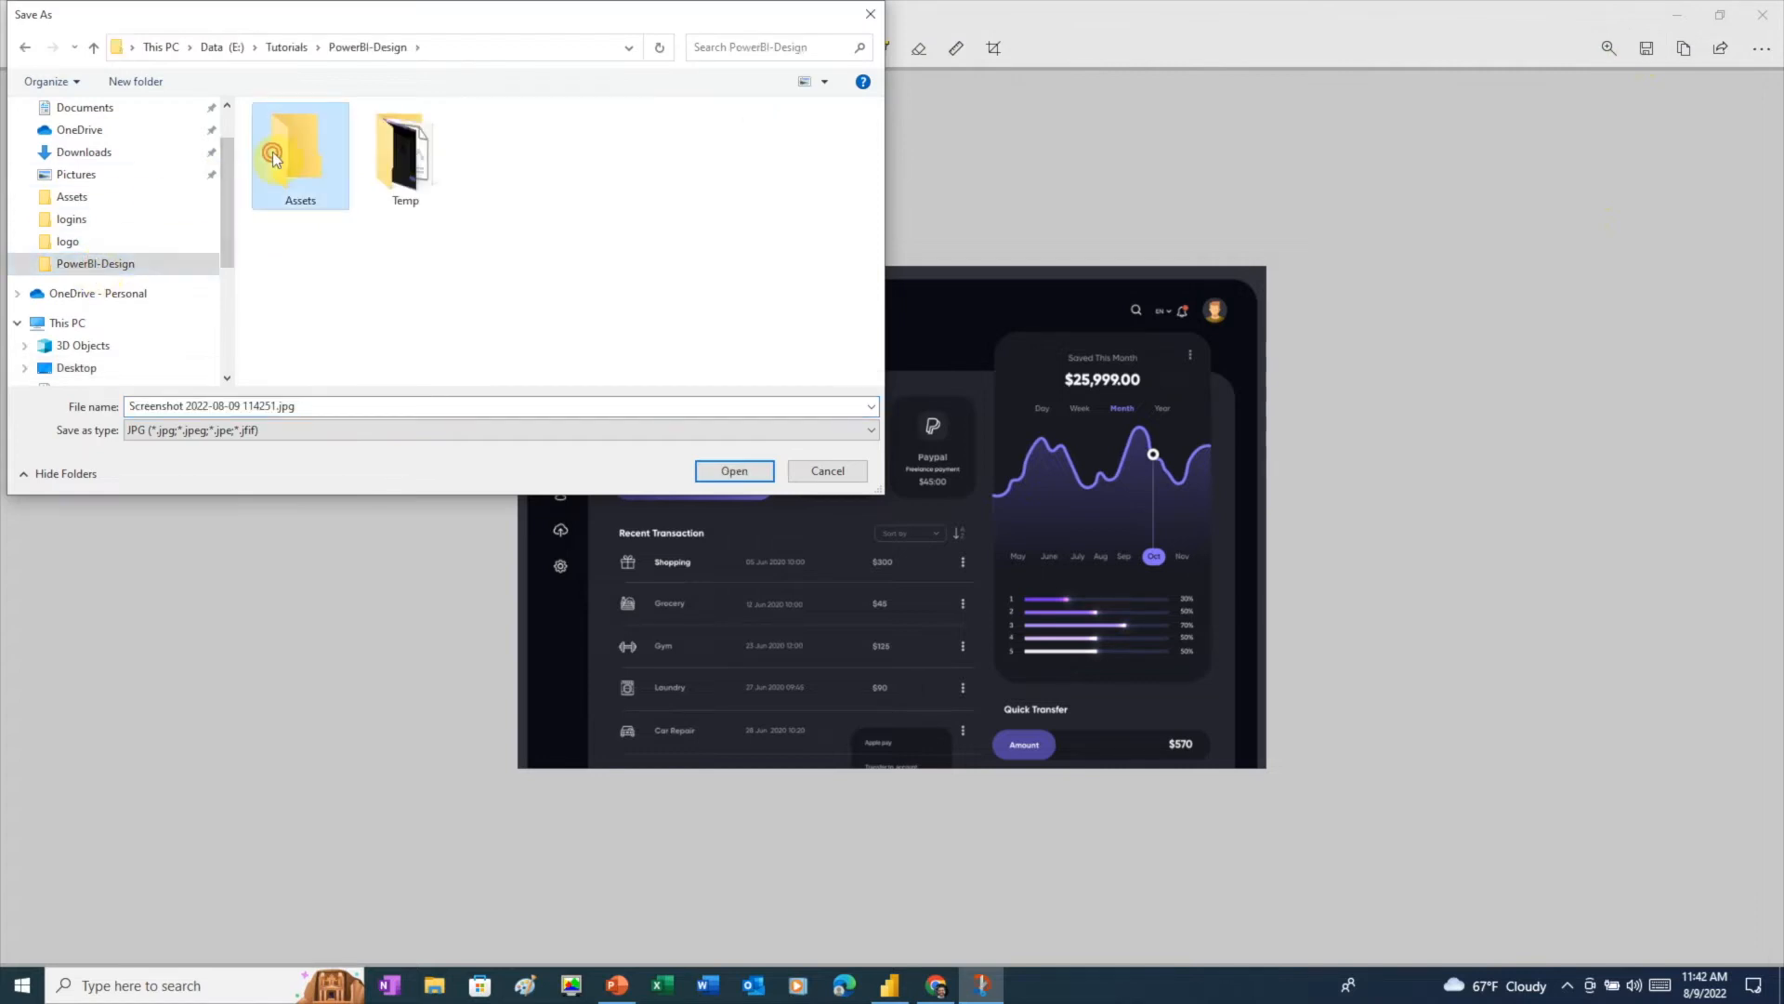
pyautogui.doubleClick(301, 158)
pyautogui.moveTo(279, 406); pyautogui.dragTo(128, 406)
pyautogui.write('design')
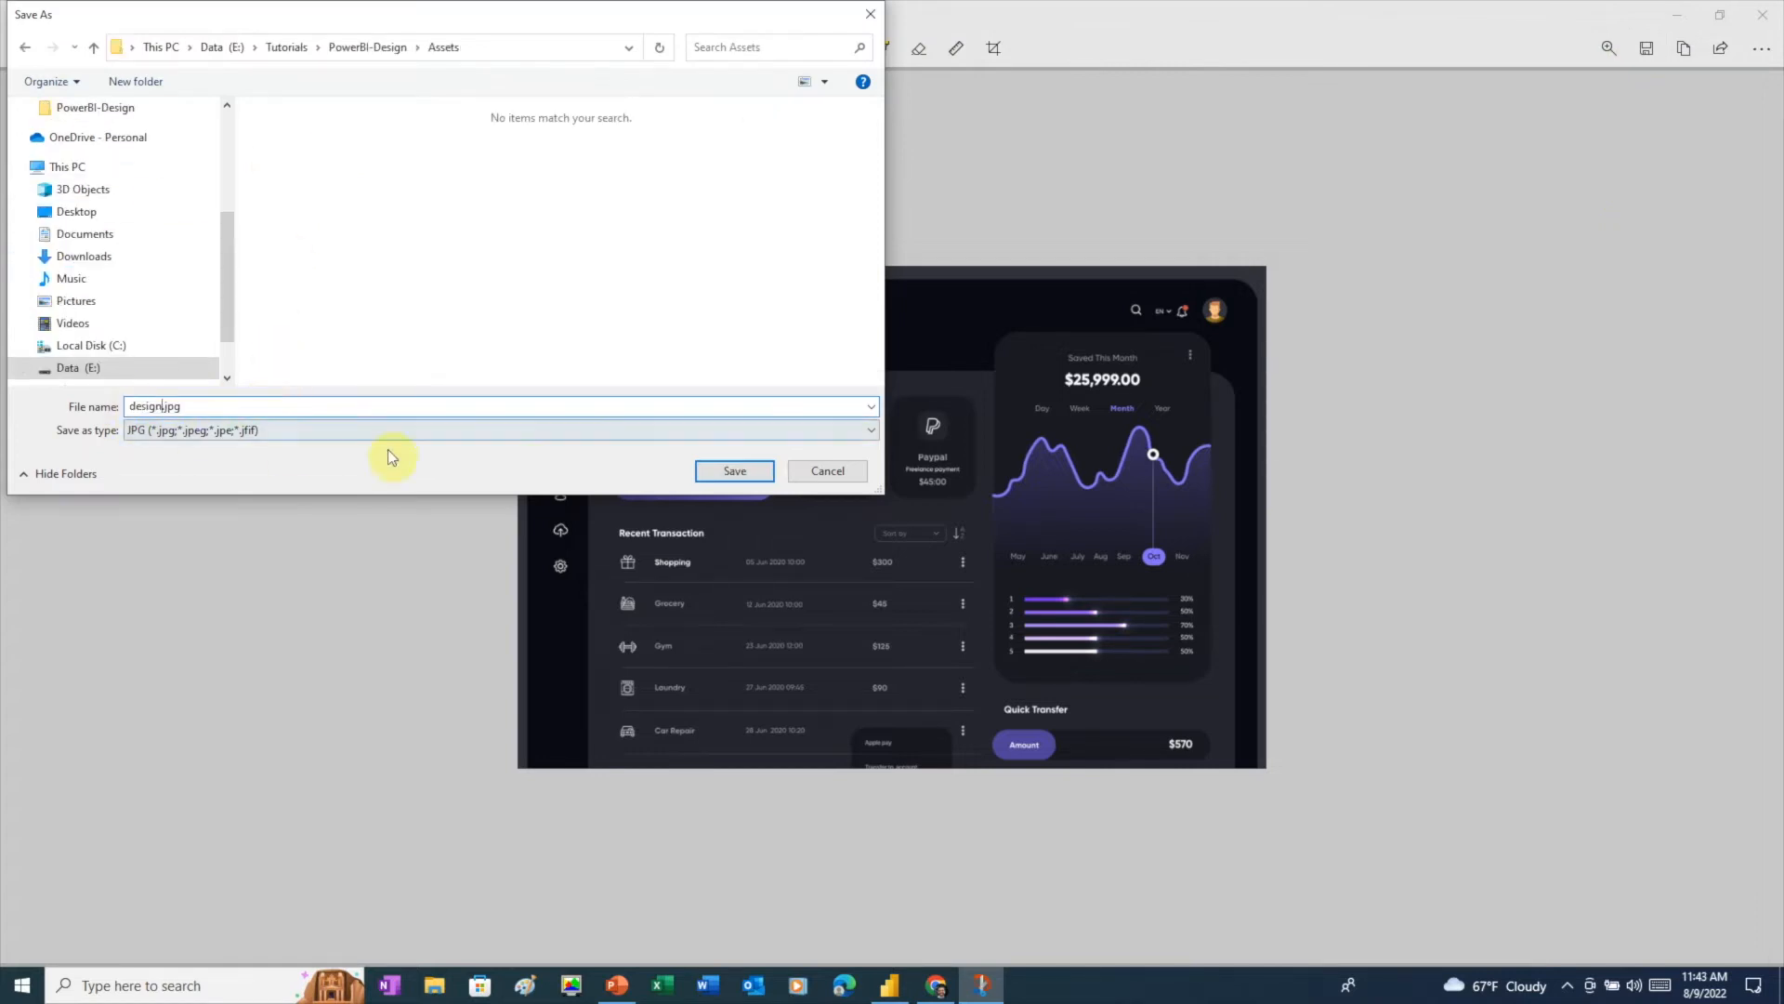
pyautogui.click(735, 470)
# - Return to Adobe Color in the browser and load design.jpg from the Assets folder for theme extraction
pyautogui.click(935, 985)
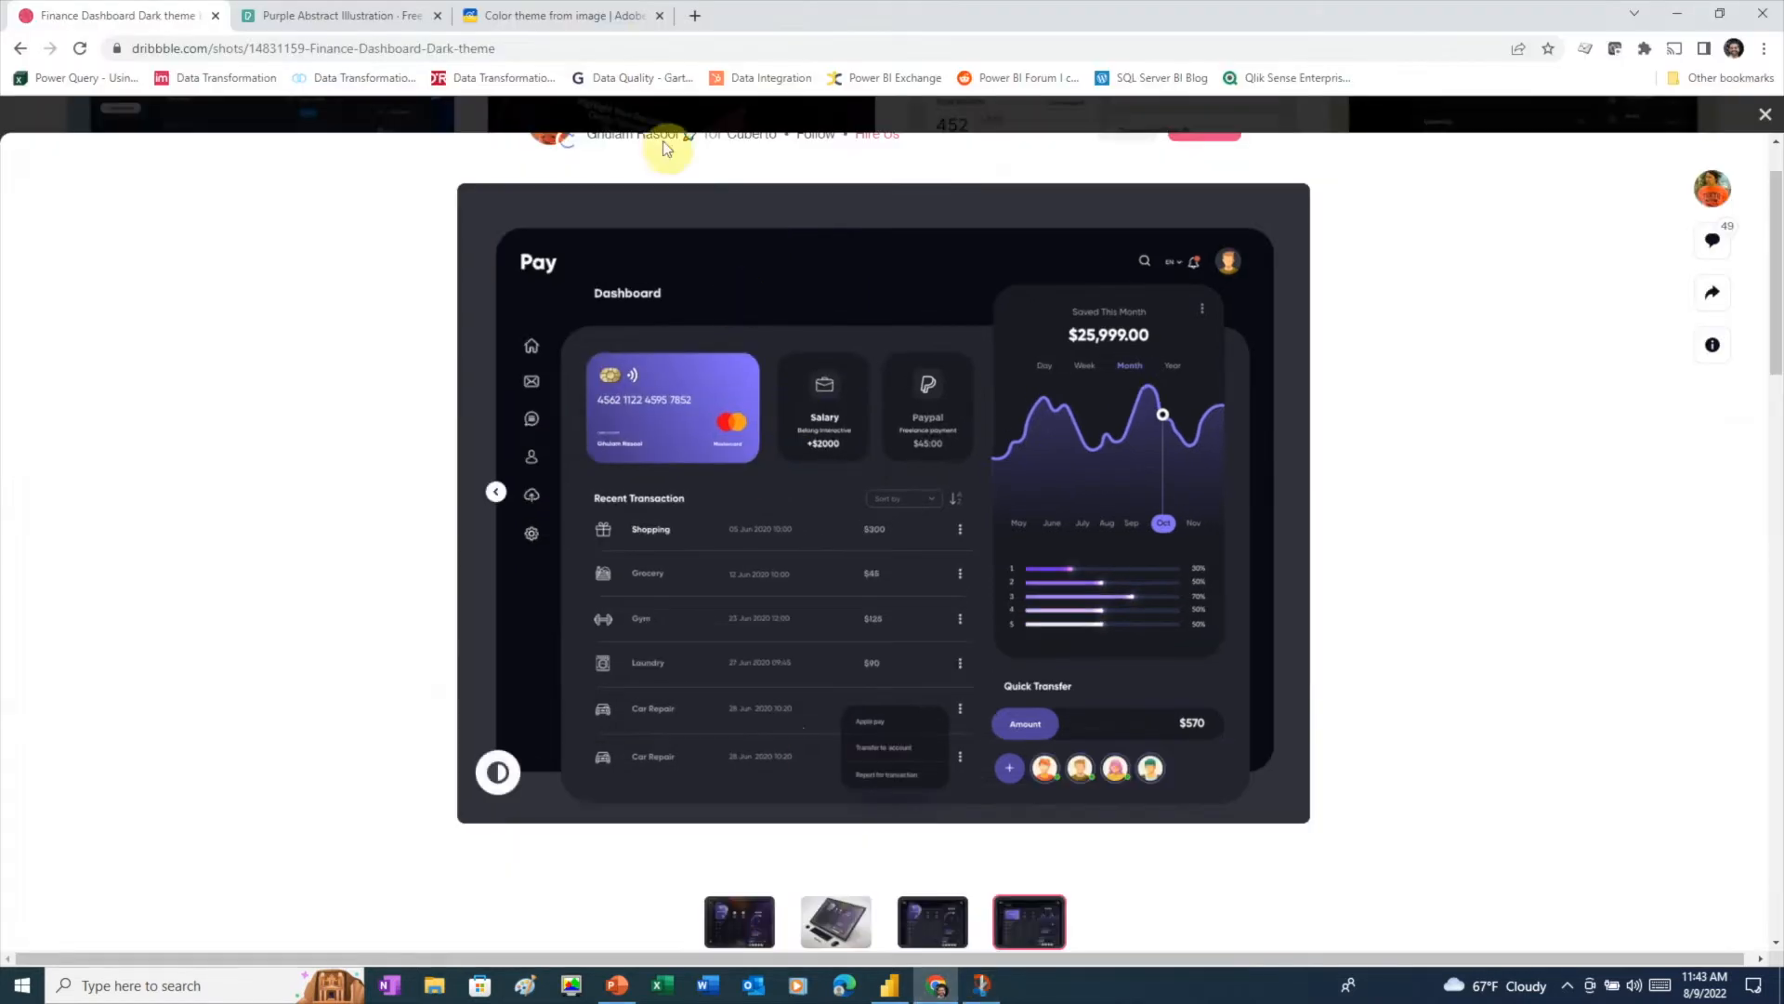
pyautogui.click(577, 12)
pyautogui.click(818, 562)
pyautogui.click(290, 153)
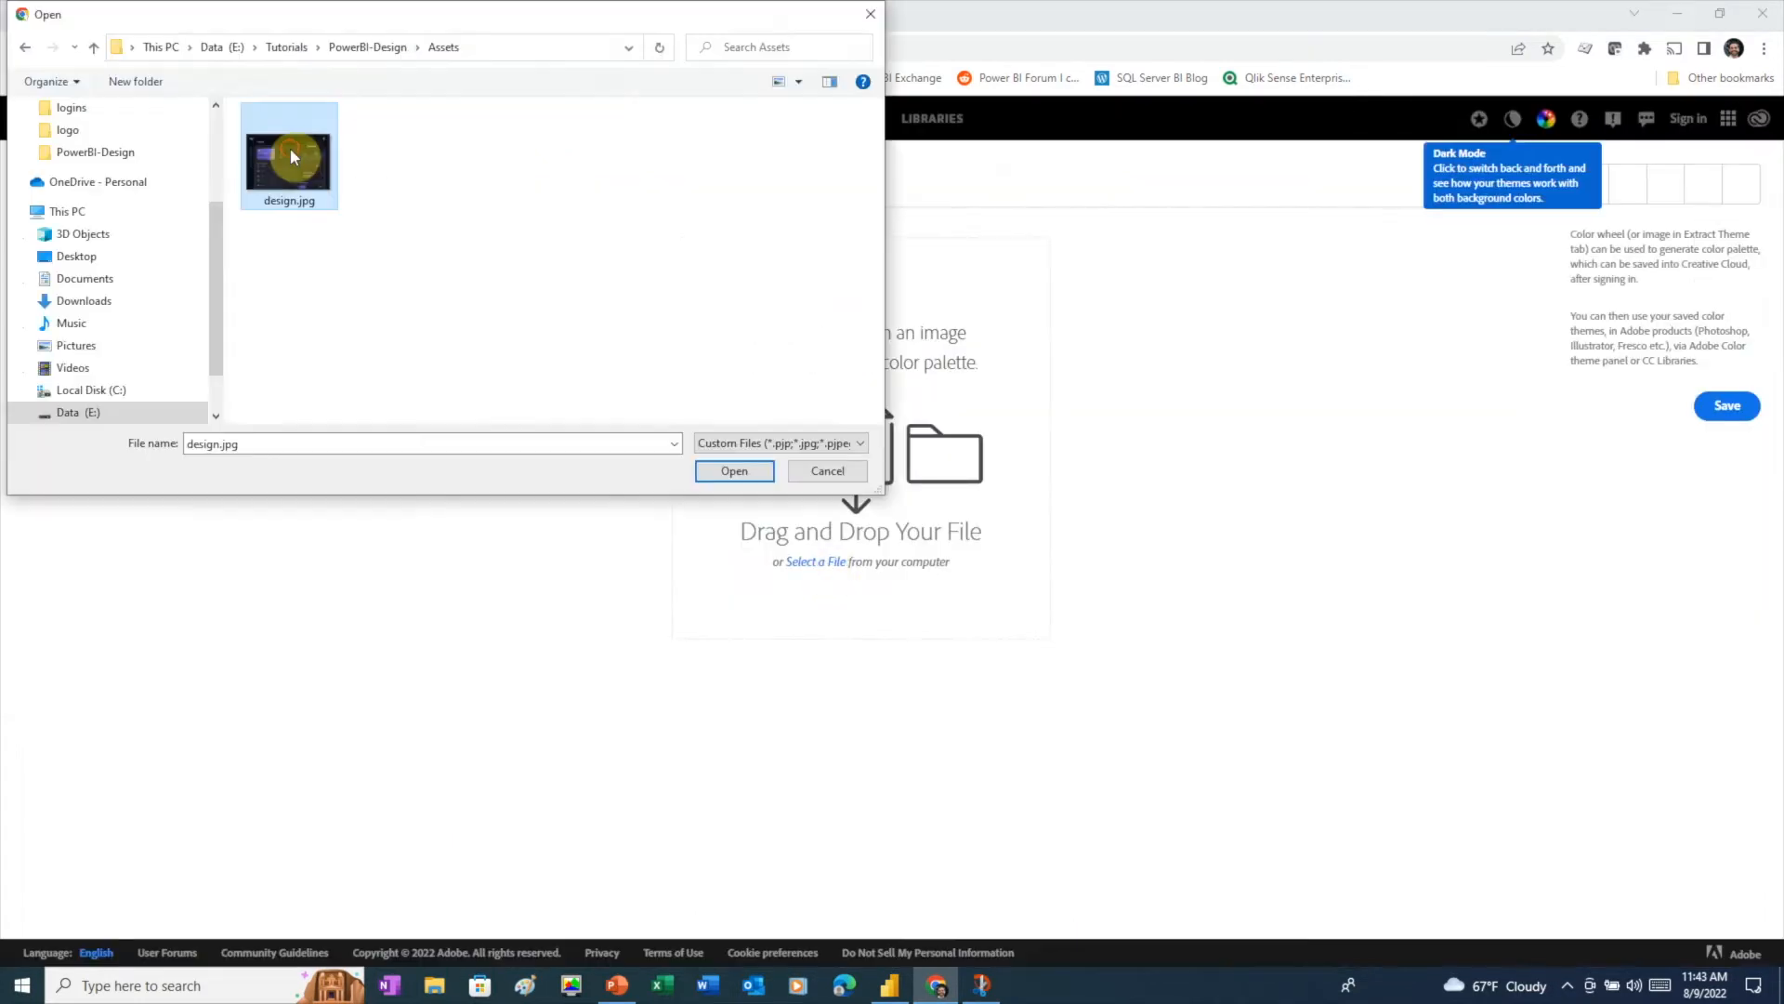
pyautogui.click(734, 481)
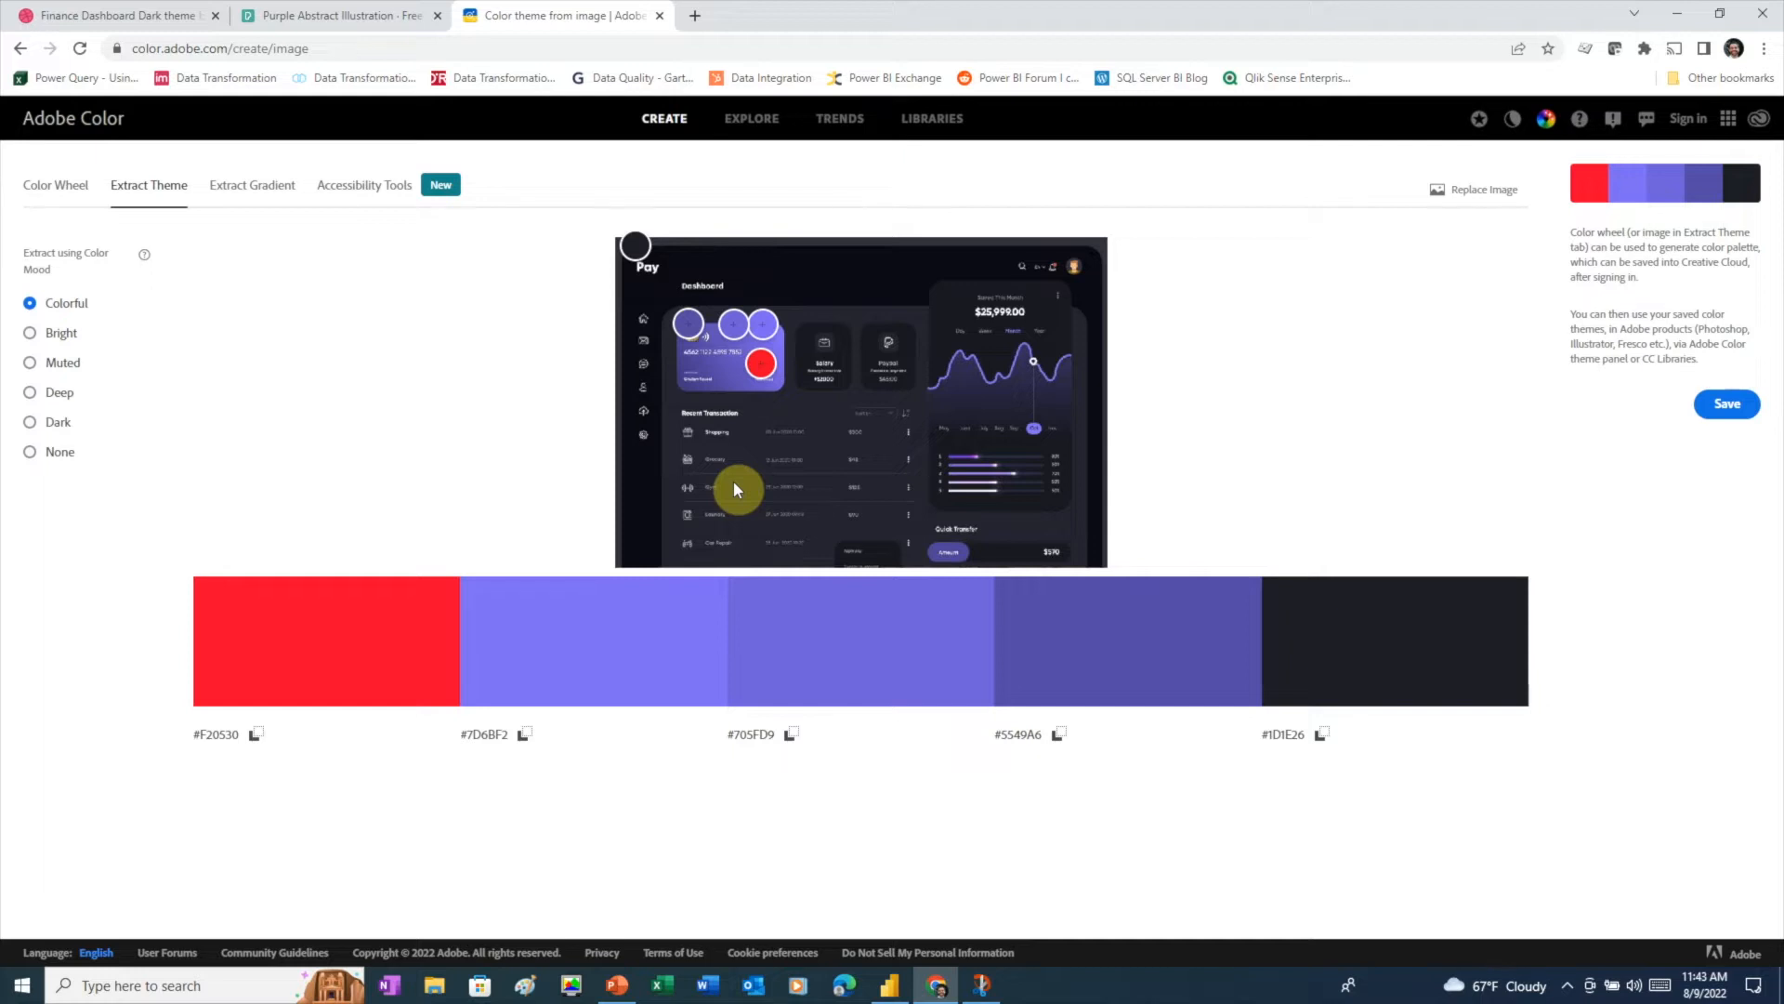
# - Sample the Amount button's purple in the design image, copy its hex code, and fill PowerPoint's short bar with #4F4397
pyautogui.moveTo(762, 324); pyautogui.dragTo(962, 547)
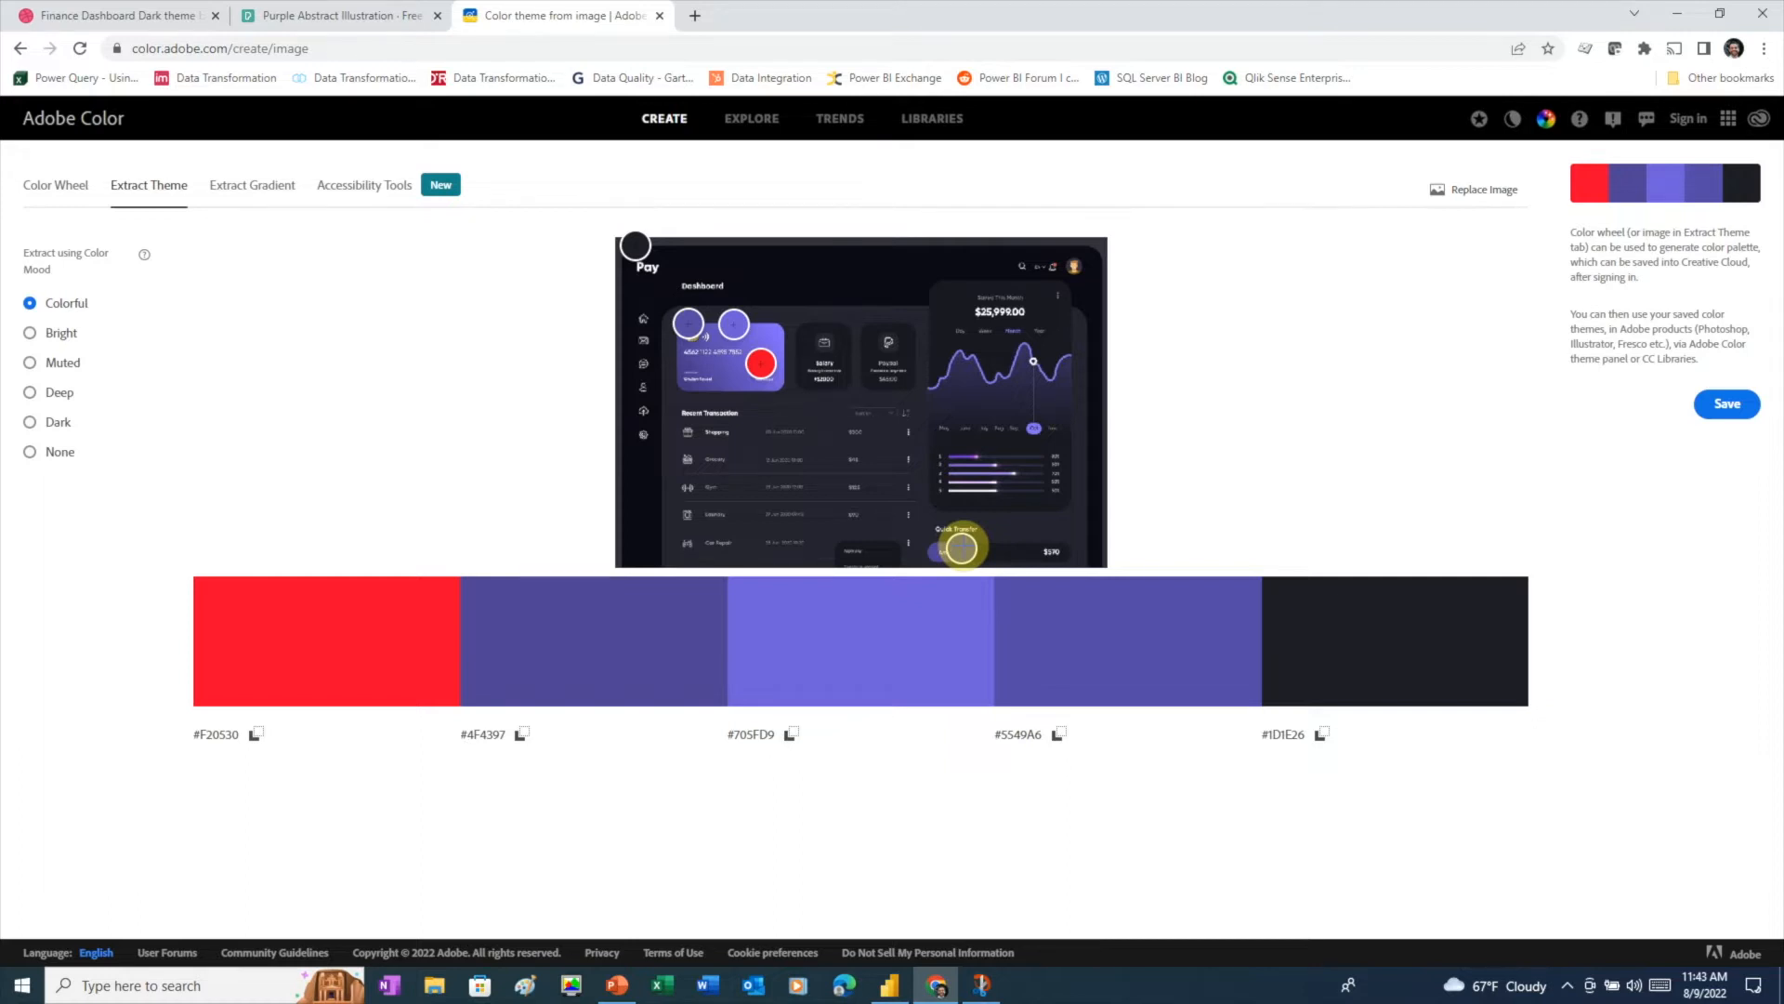
pyautogui.click(521, 733)
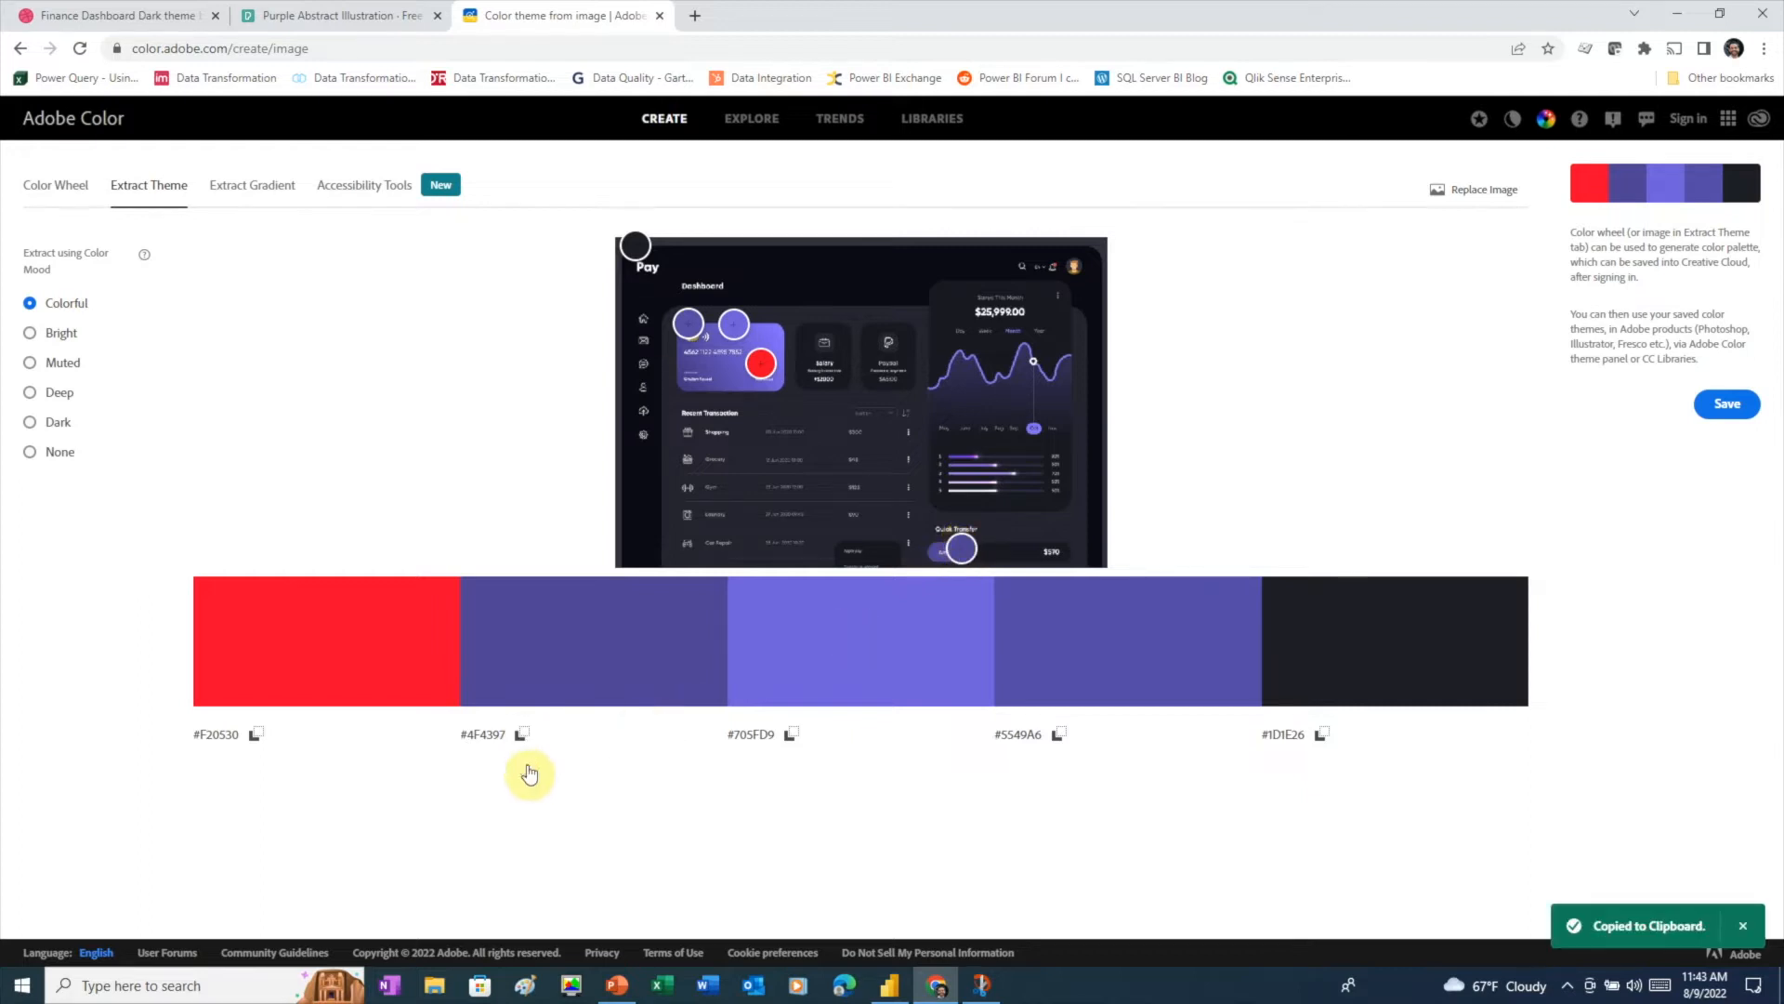
pyautogui.click(617, 985)
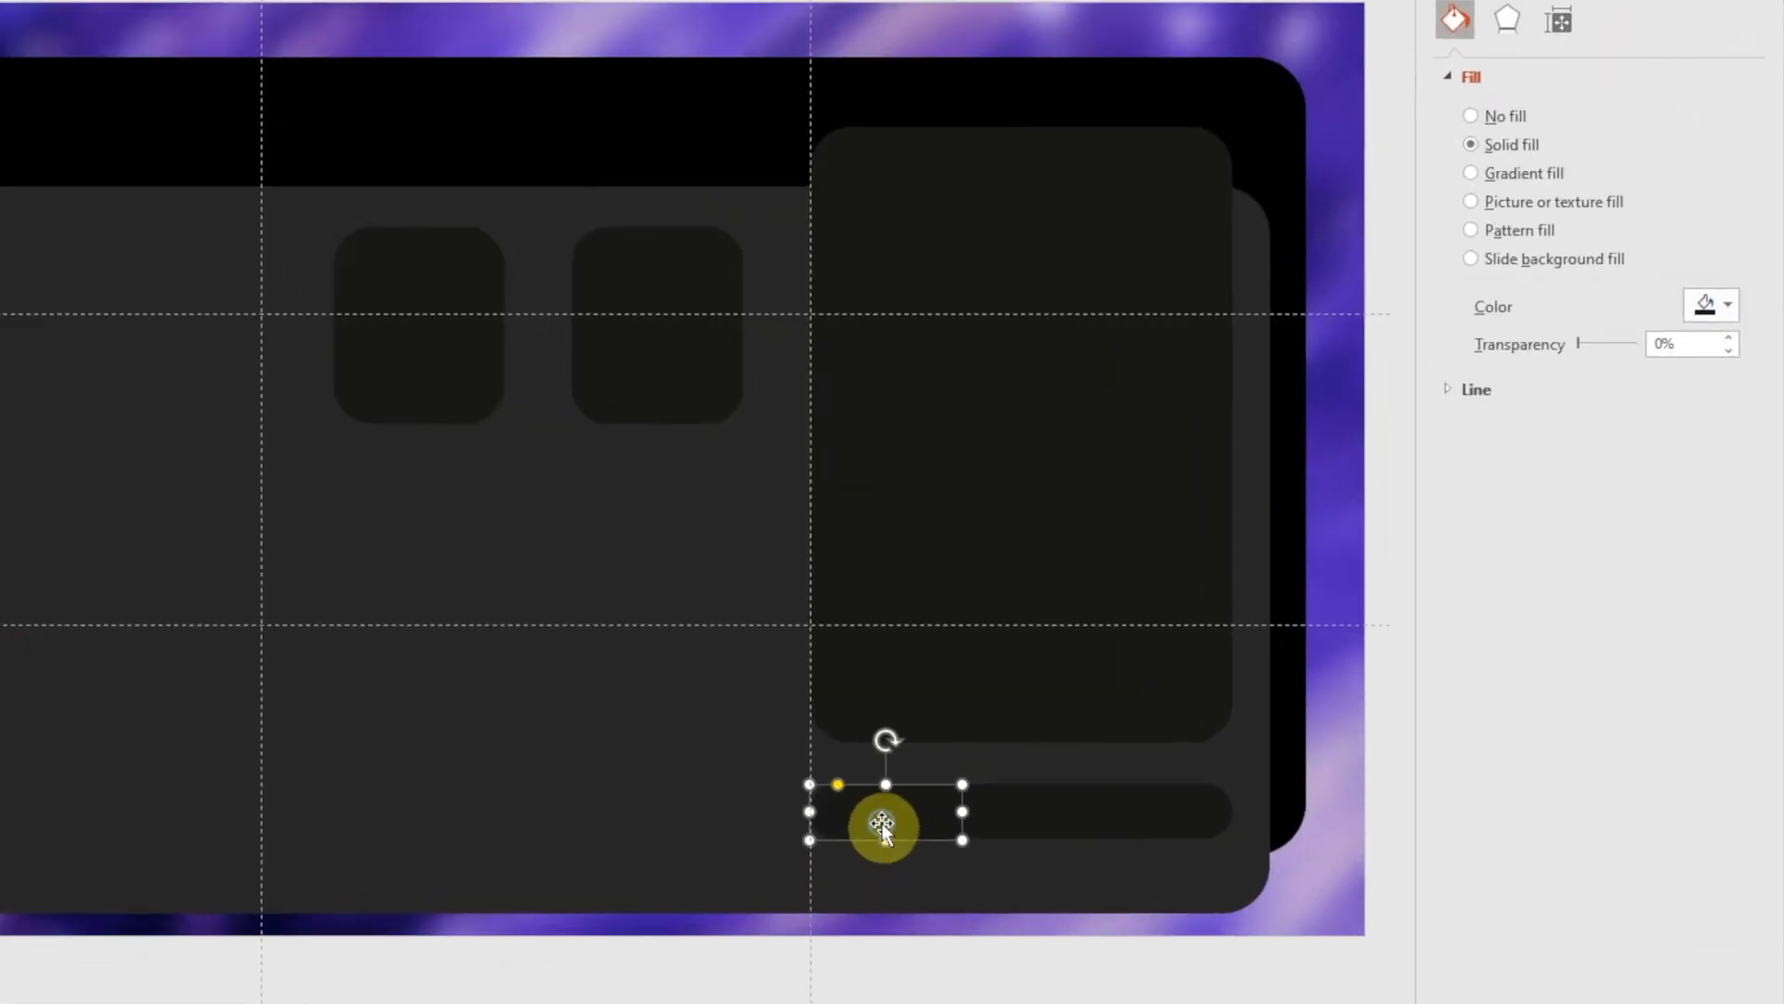
pyautogui.rightClick(1137, 813)
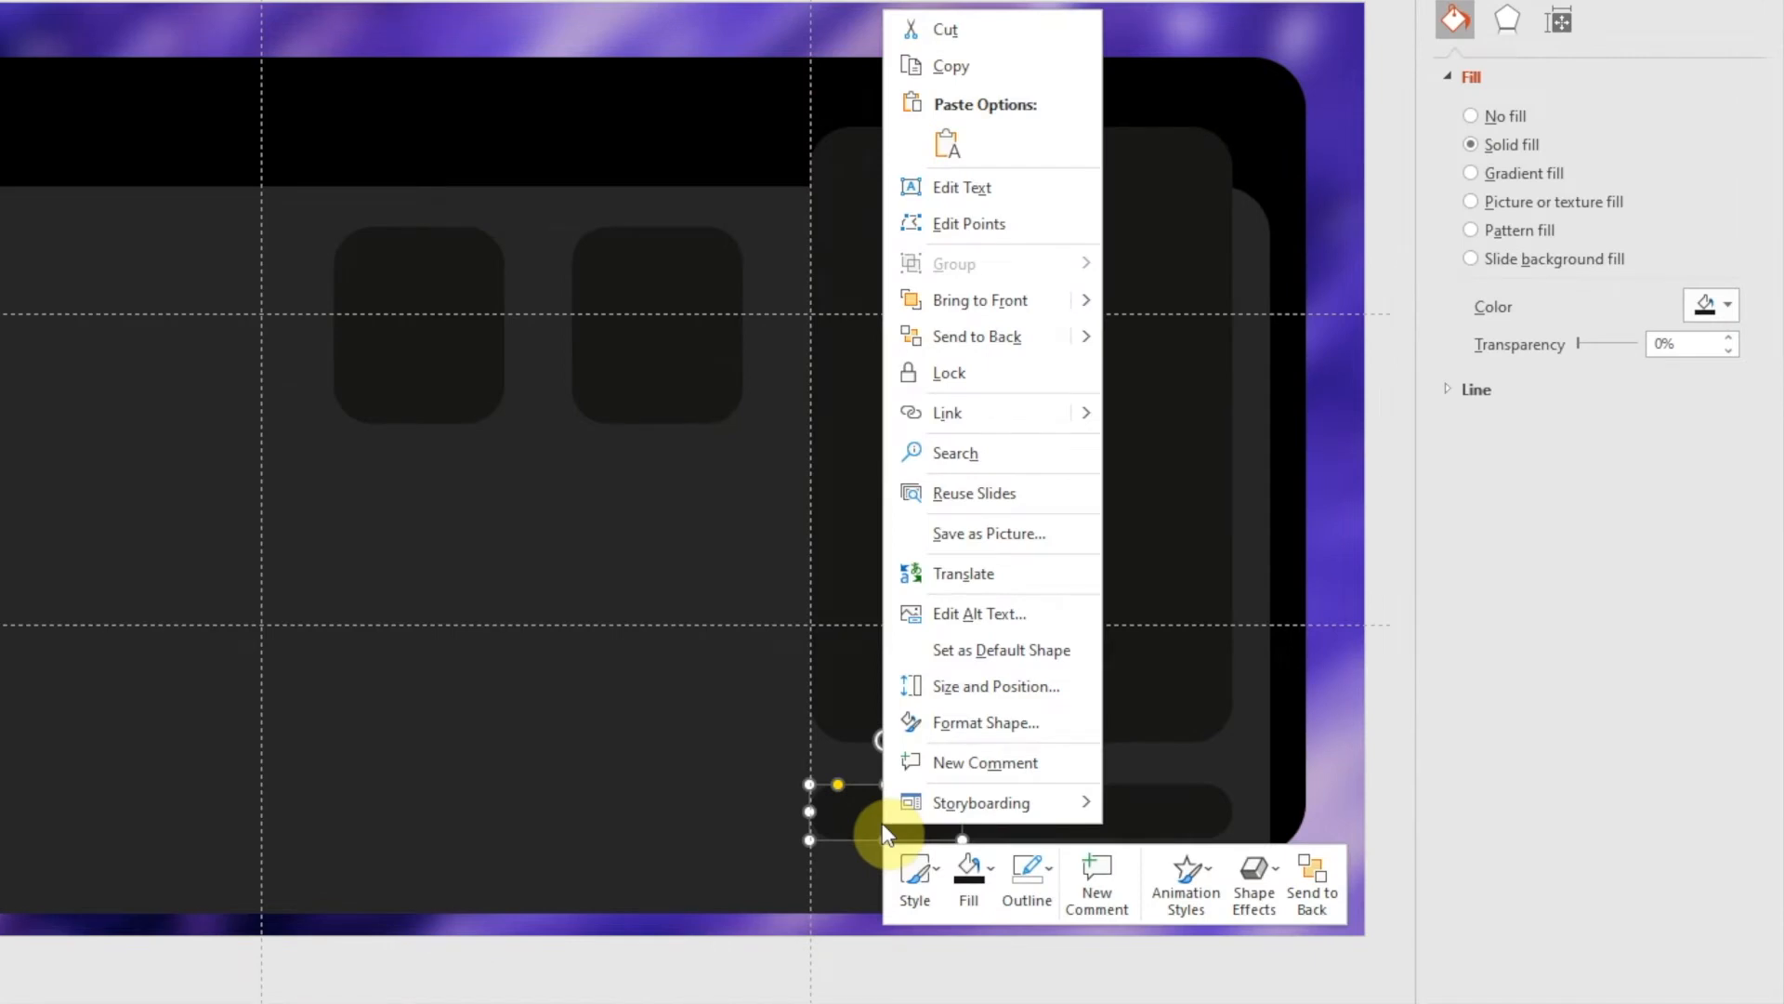
pyautogui.click(1211, 843)
pyautogui.click(1039, 683)
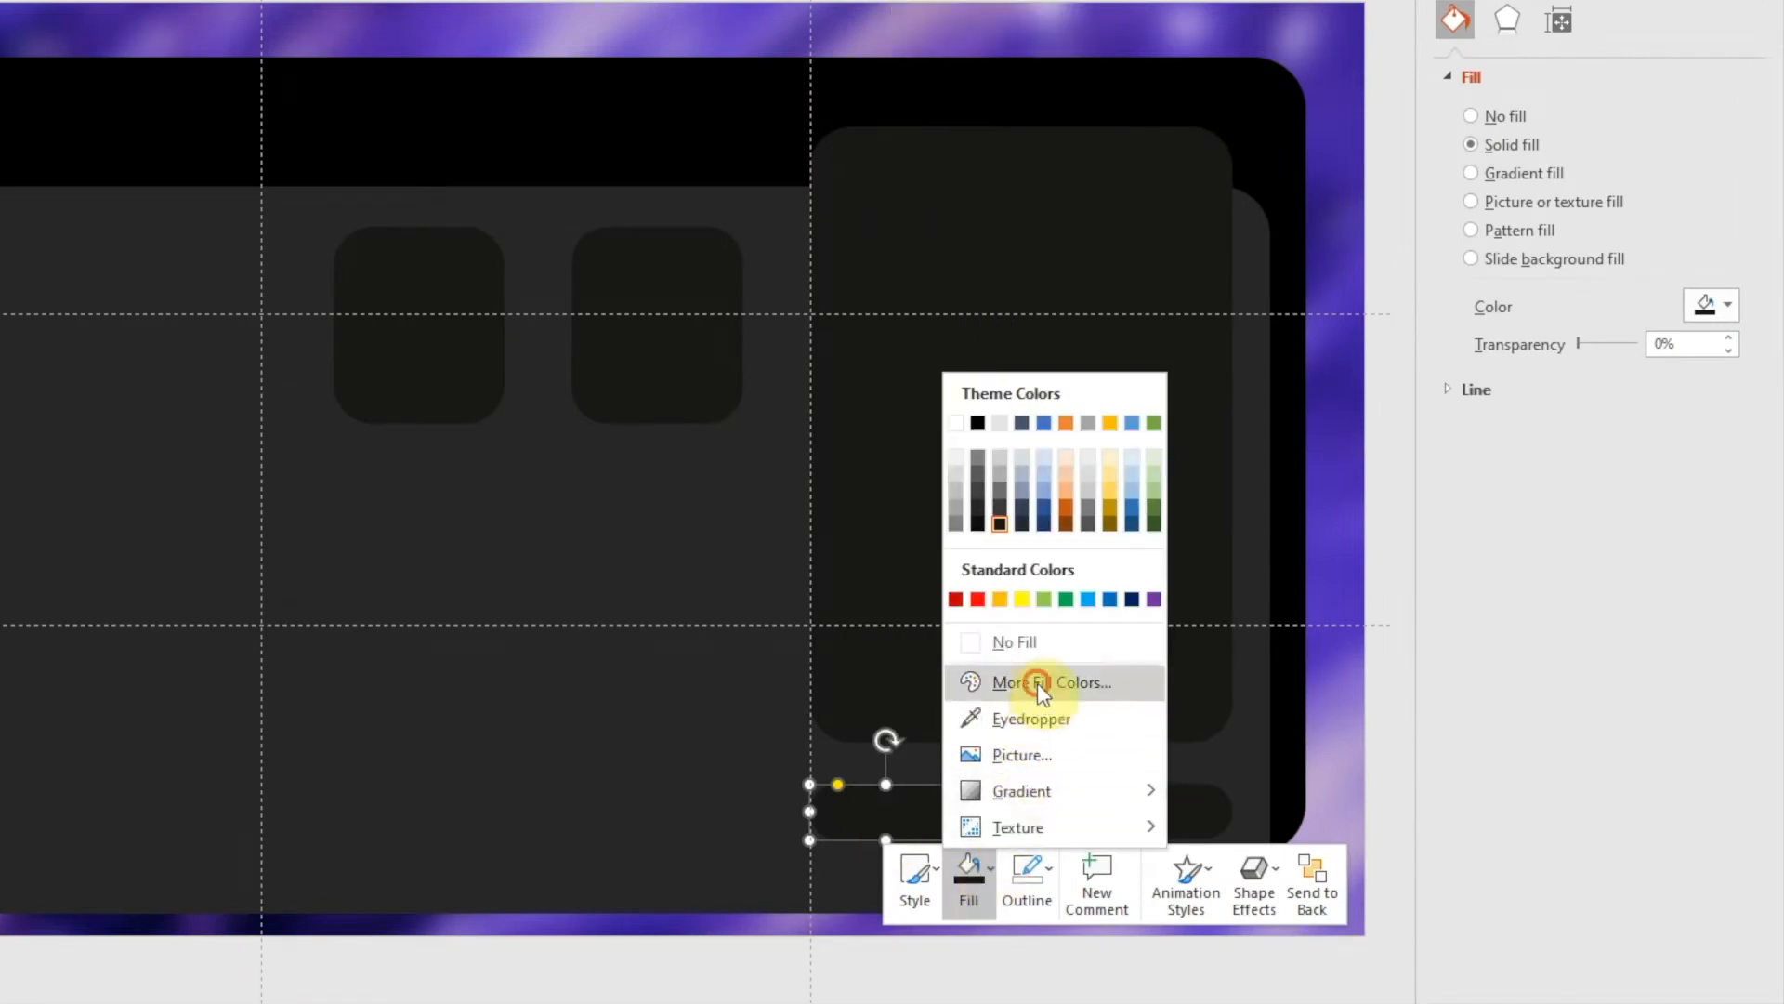
pyautogui.click(473, 517)
pyautogui.moveTo(464, 516); pyautogui.dragTo(550, 540)
pyautogui.hotkey('ctrl', 'v')
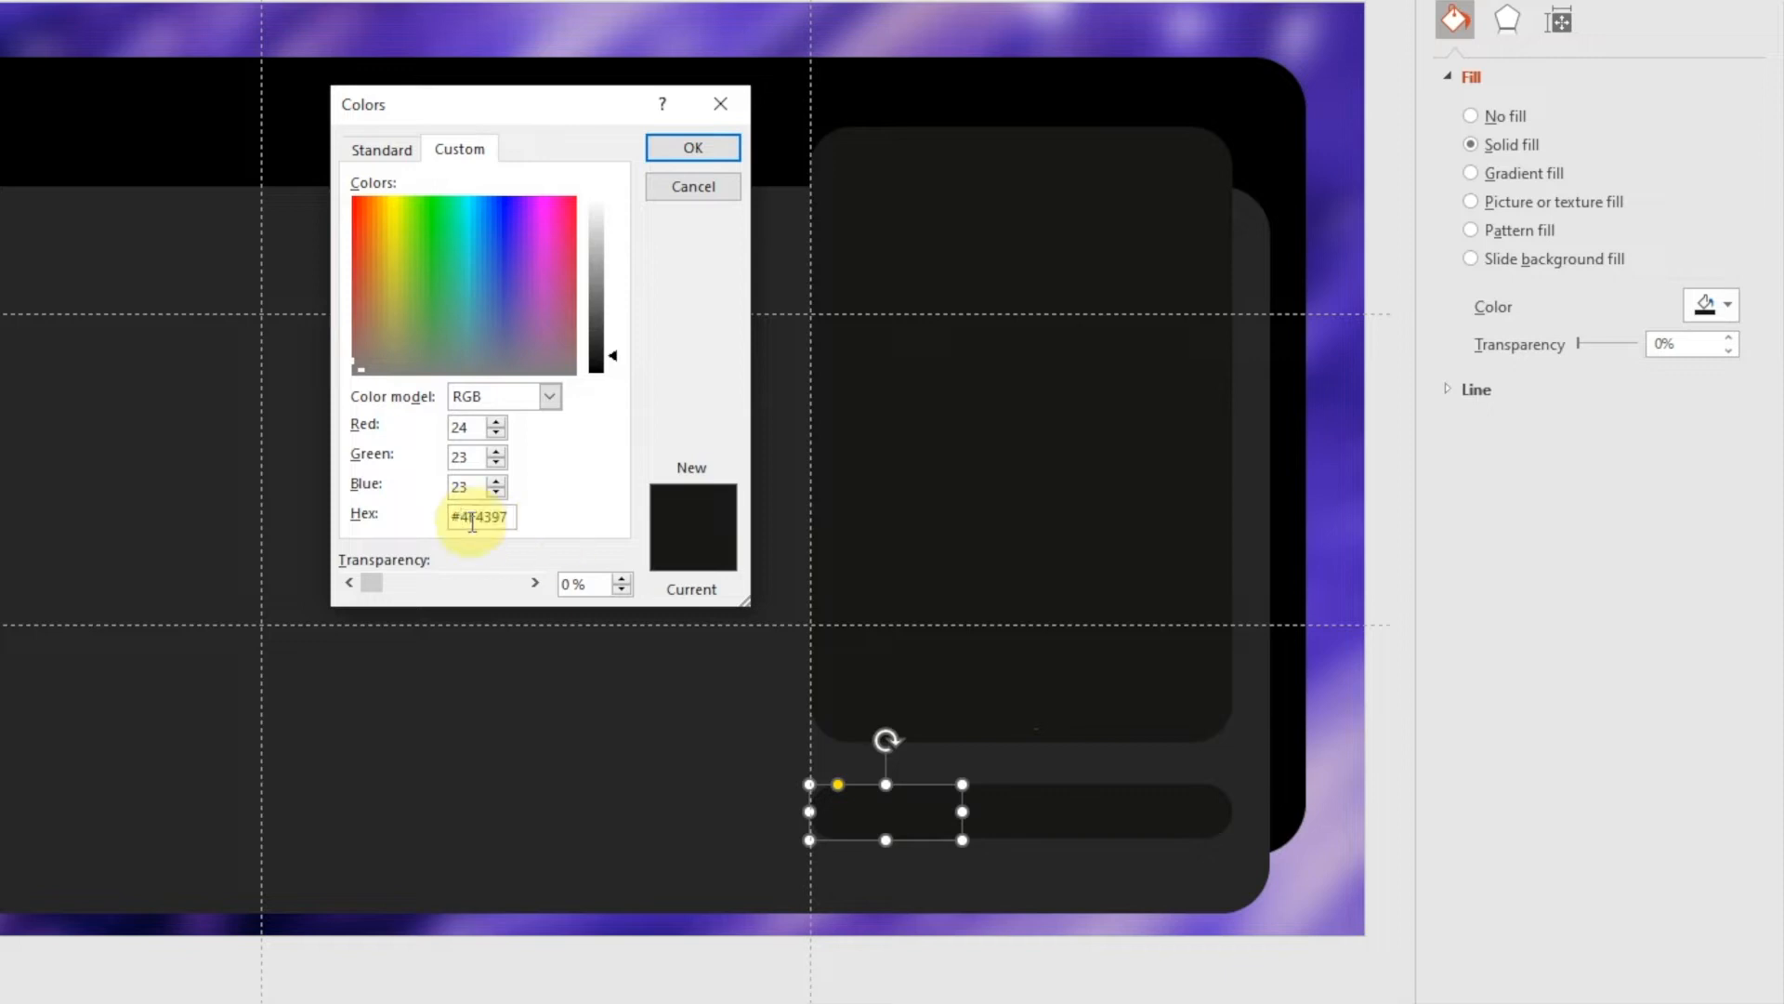
pyautogui.click(718, 156)
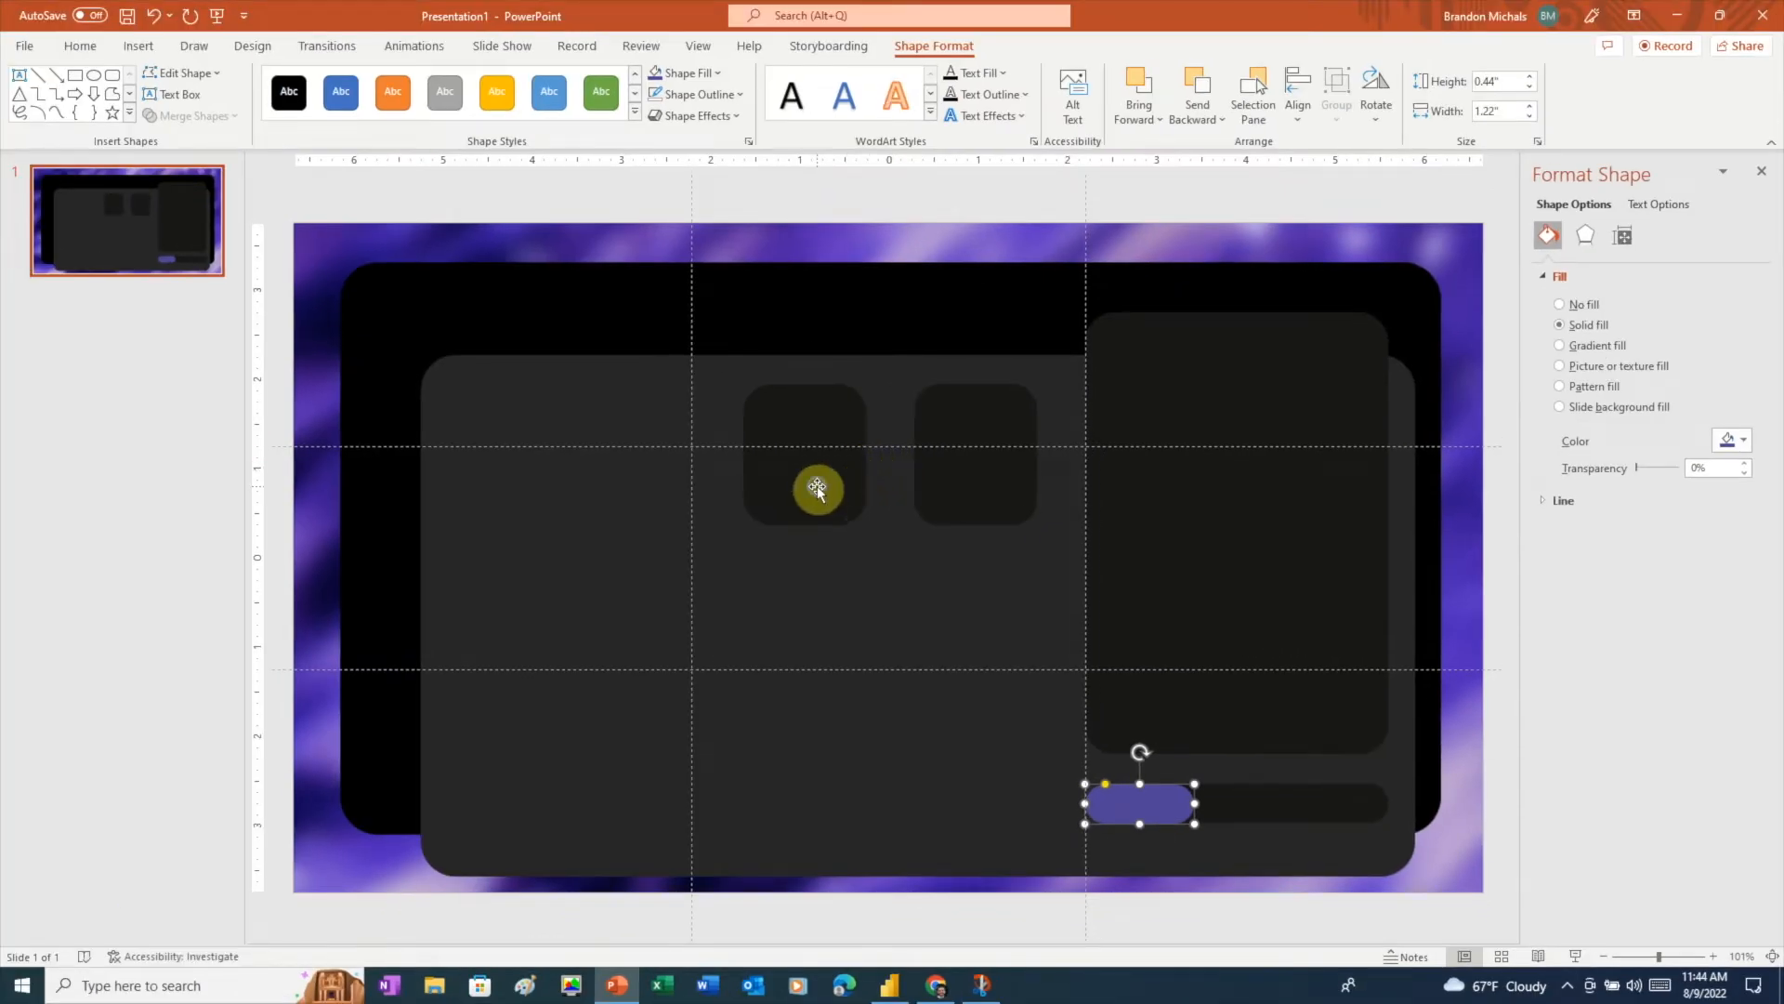
# - Duplicate the left small card, place the copy against the left guide, widen it to 2.7", and reduce its corner rounding
pyautogui.rightClick(817, 490)
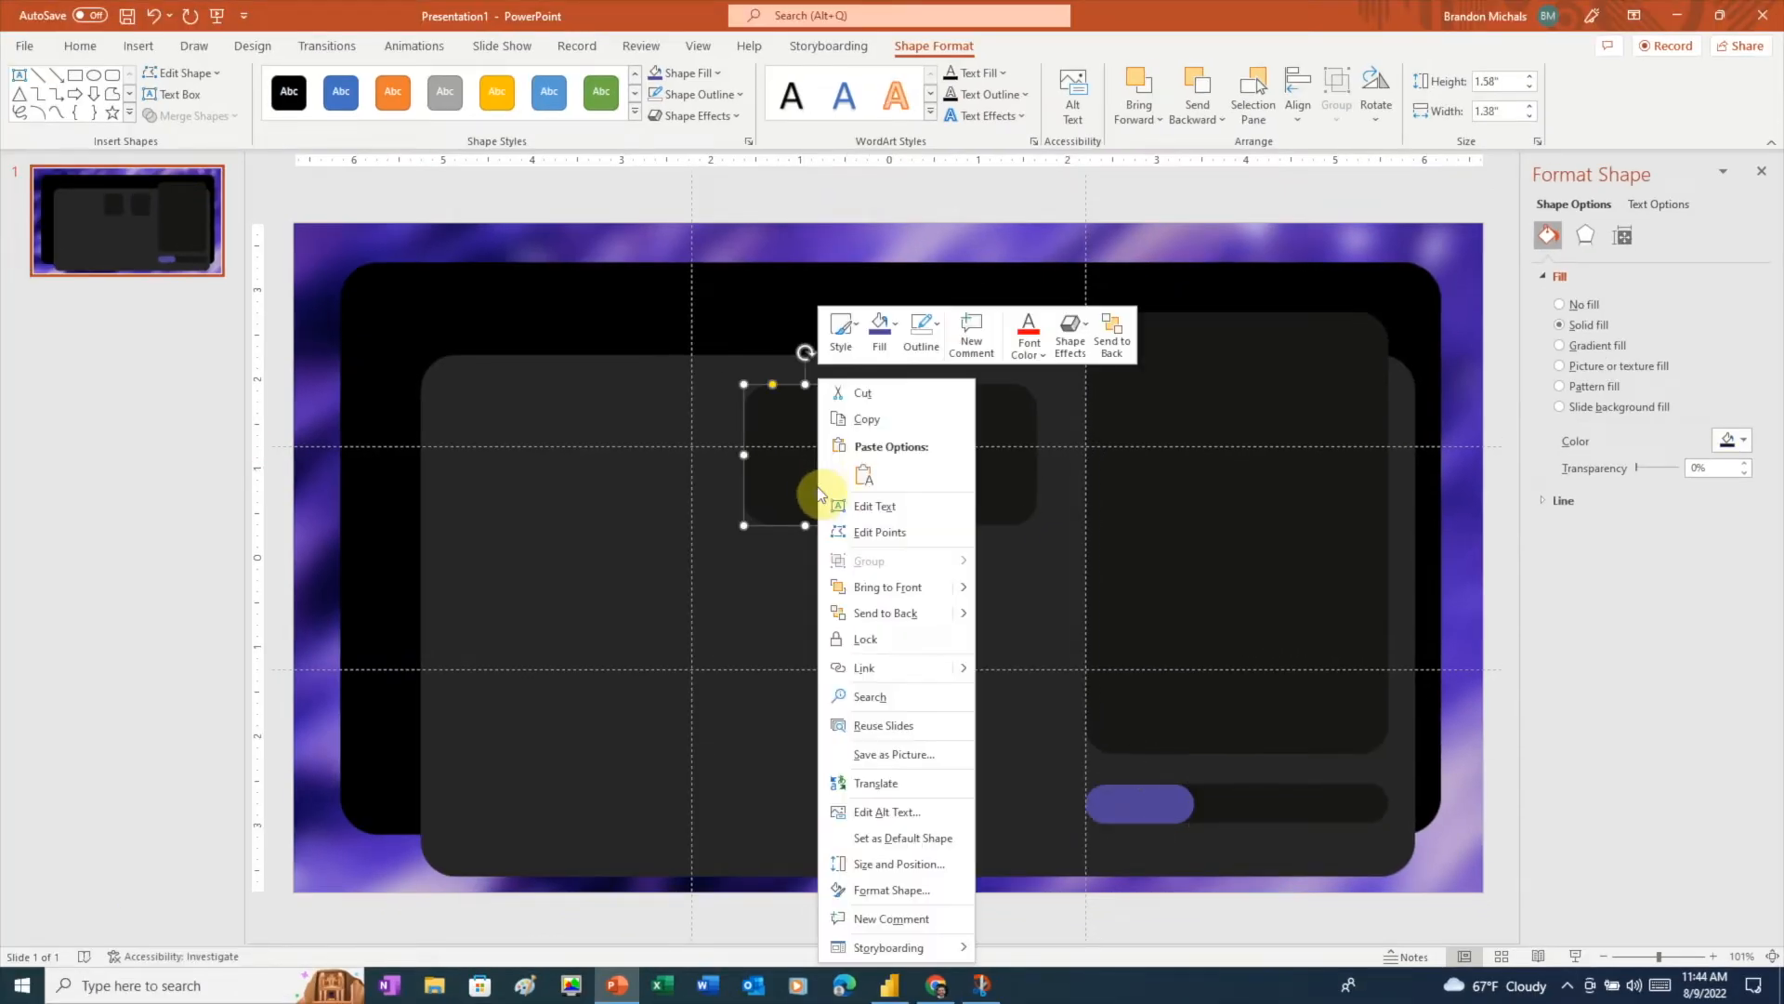
pyautogui.click(857, 422)
pyautogui.rightClick(786, 490)
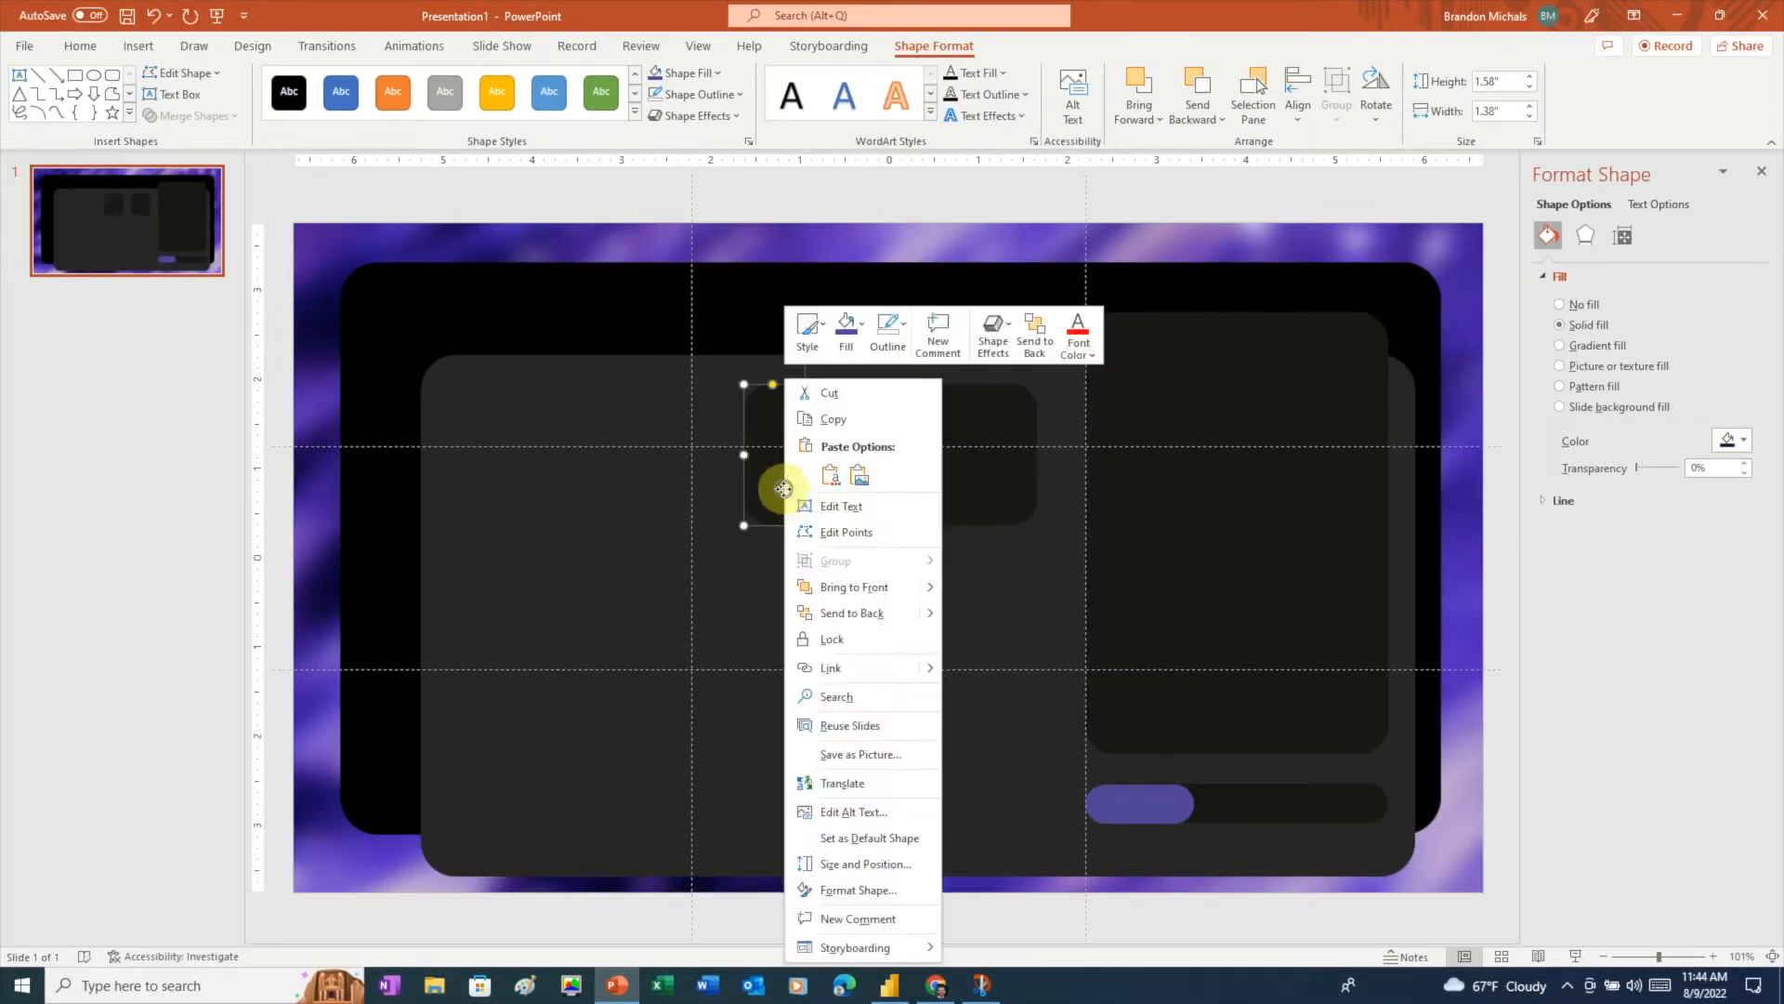
pyautogui.click(828, 475)
pyautogui.moveTo(800, 466); pyautogui.dragTo(692, 454)
pyautogui.moveTo(482, 386); pyautogui.dragTo(474, 386)
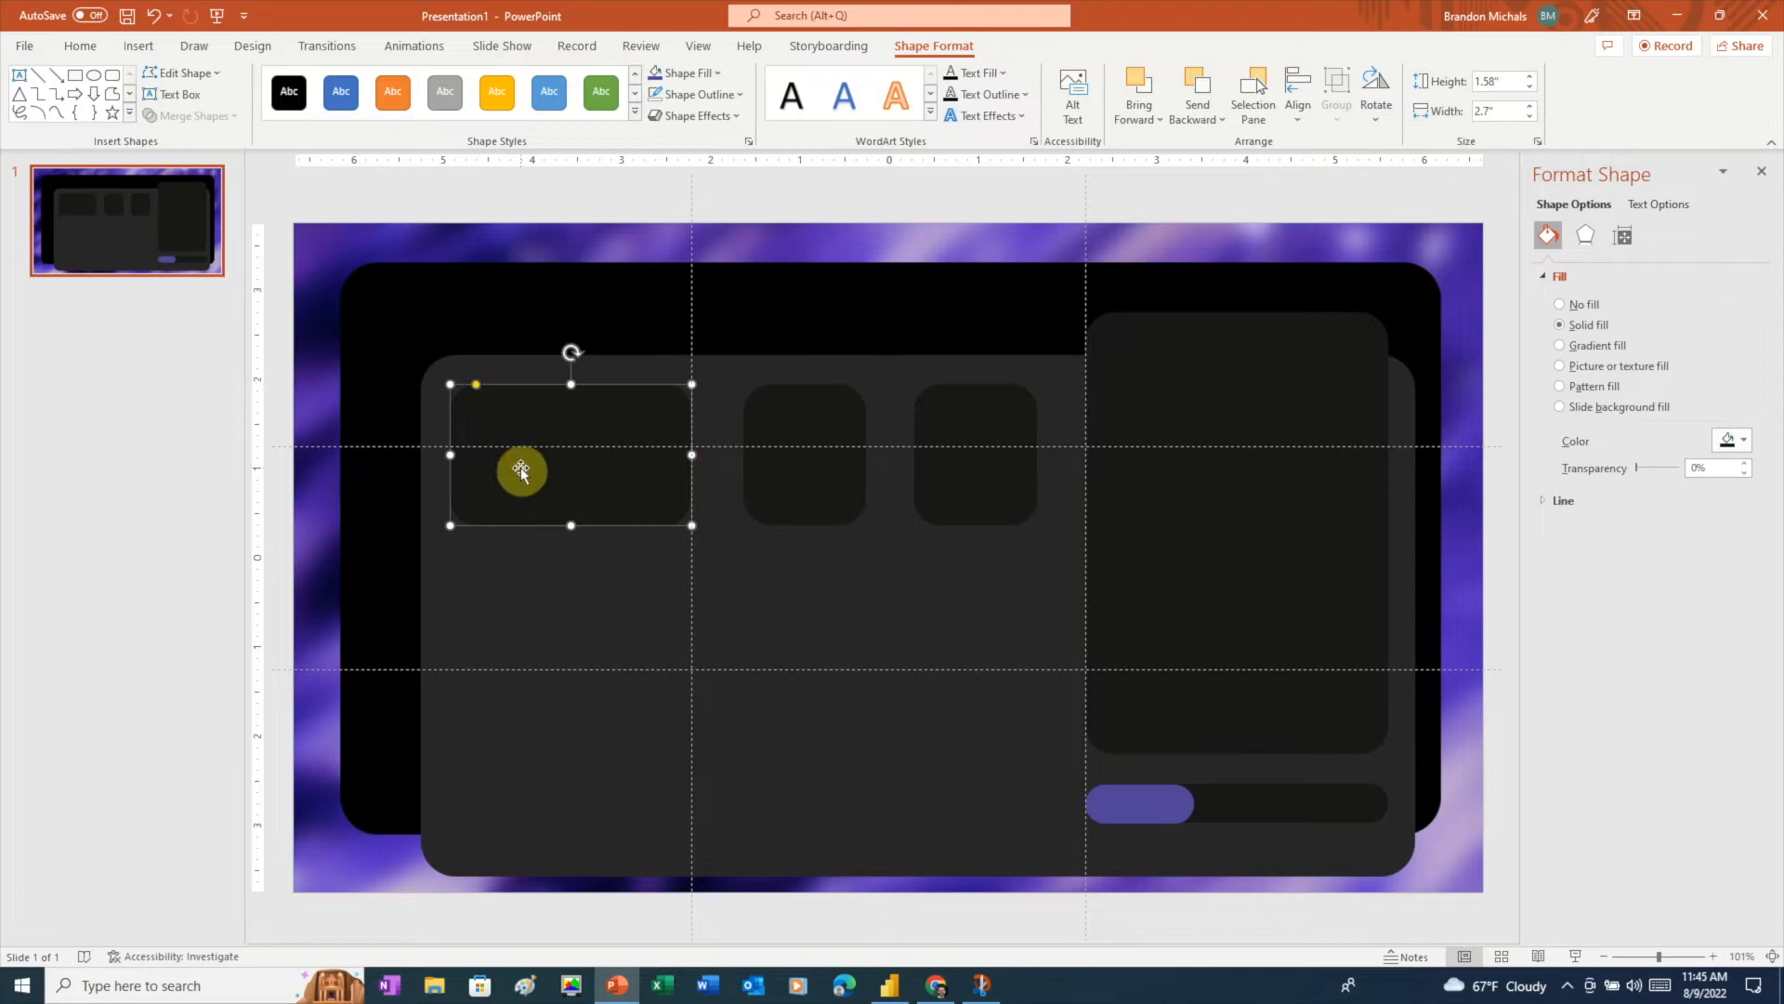
# - Switch to Adobe Color, sample the purples at both ends of the bank card image, and copy the darker hex code #5241A8
pyautogui.click(929, 983)
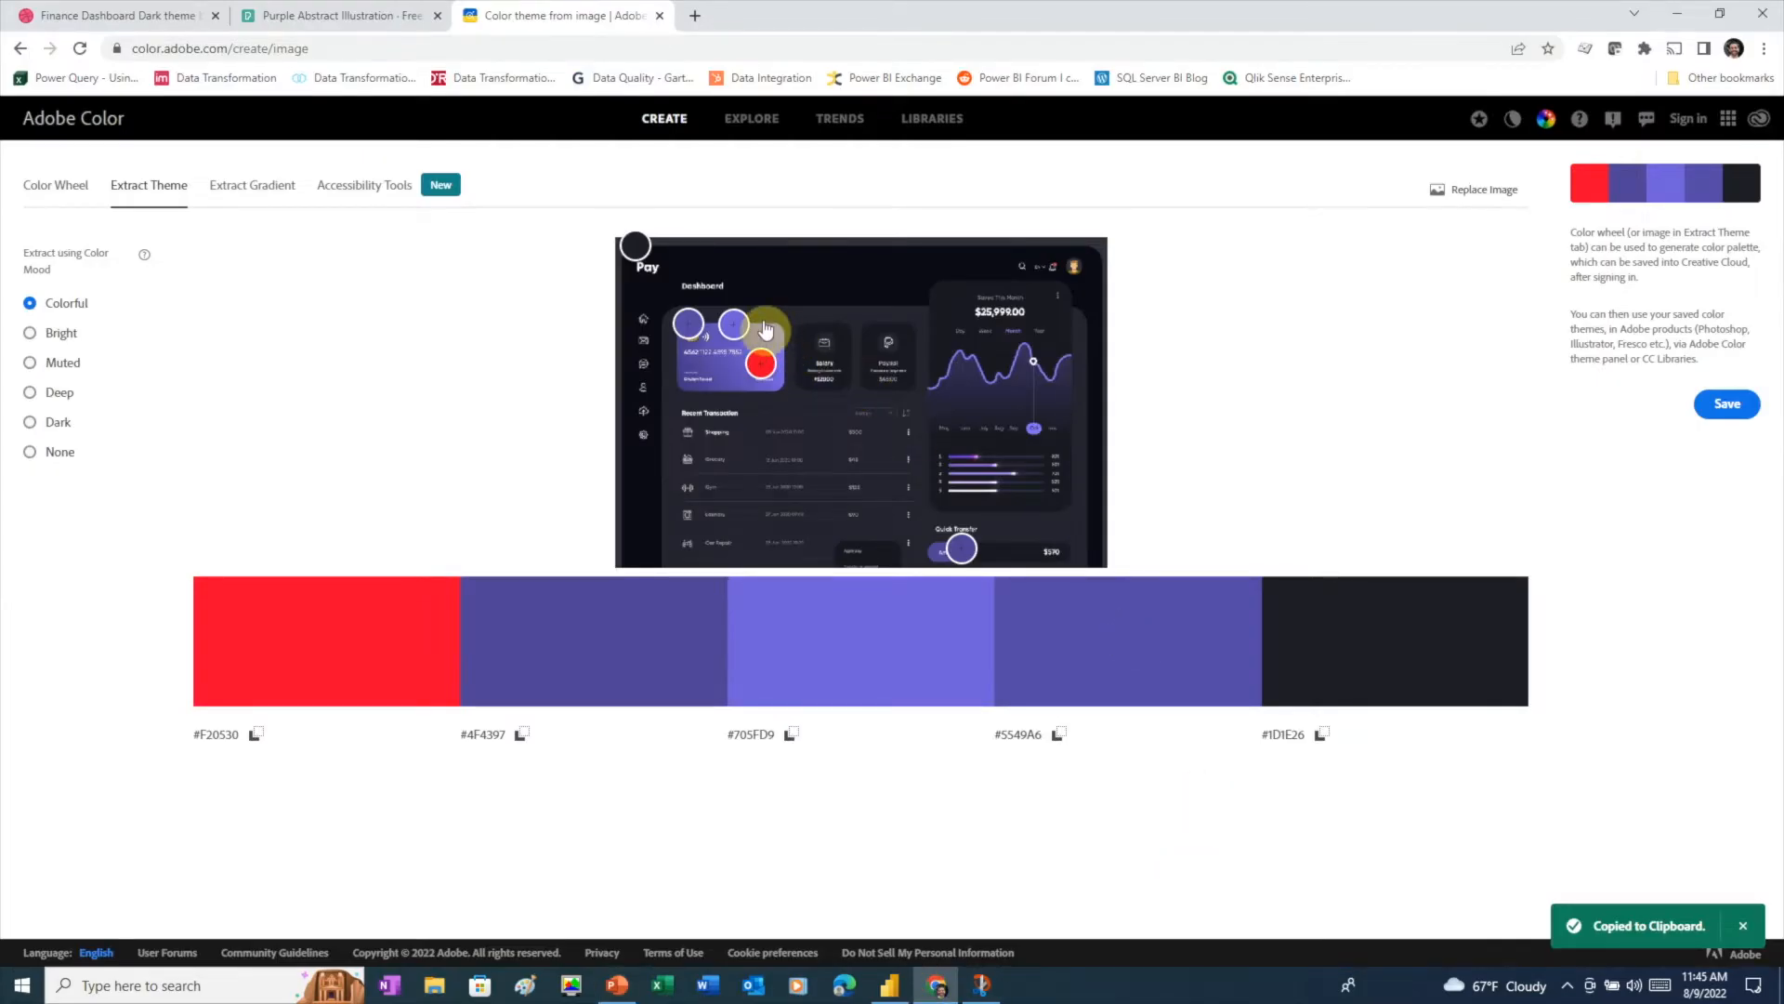
pyautogui.moveTo(736, 325); pyautogui.dragTo(680, 329)
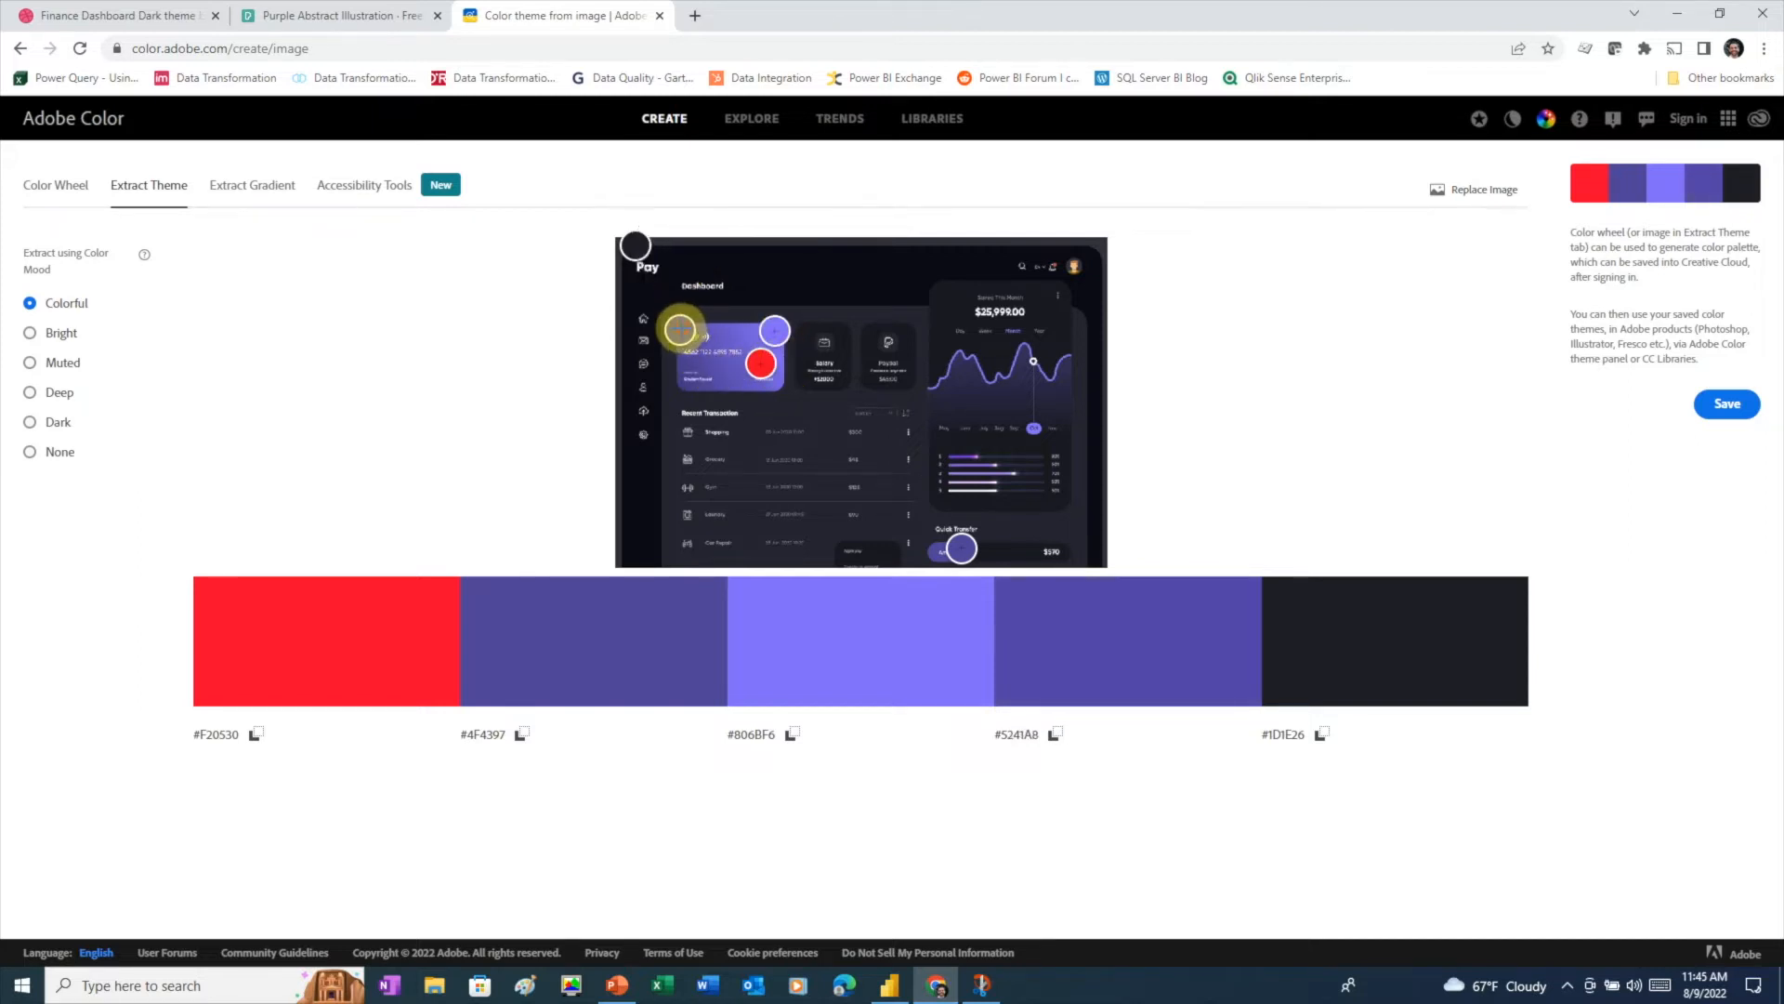
pyautogui.click(1057, 736)
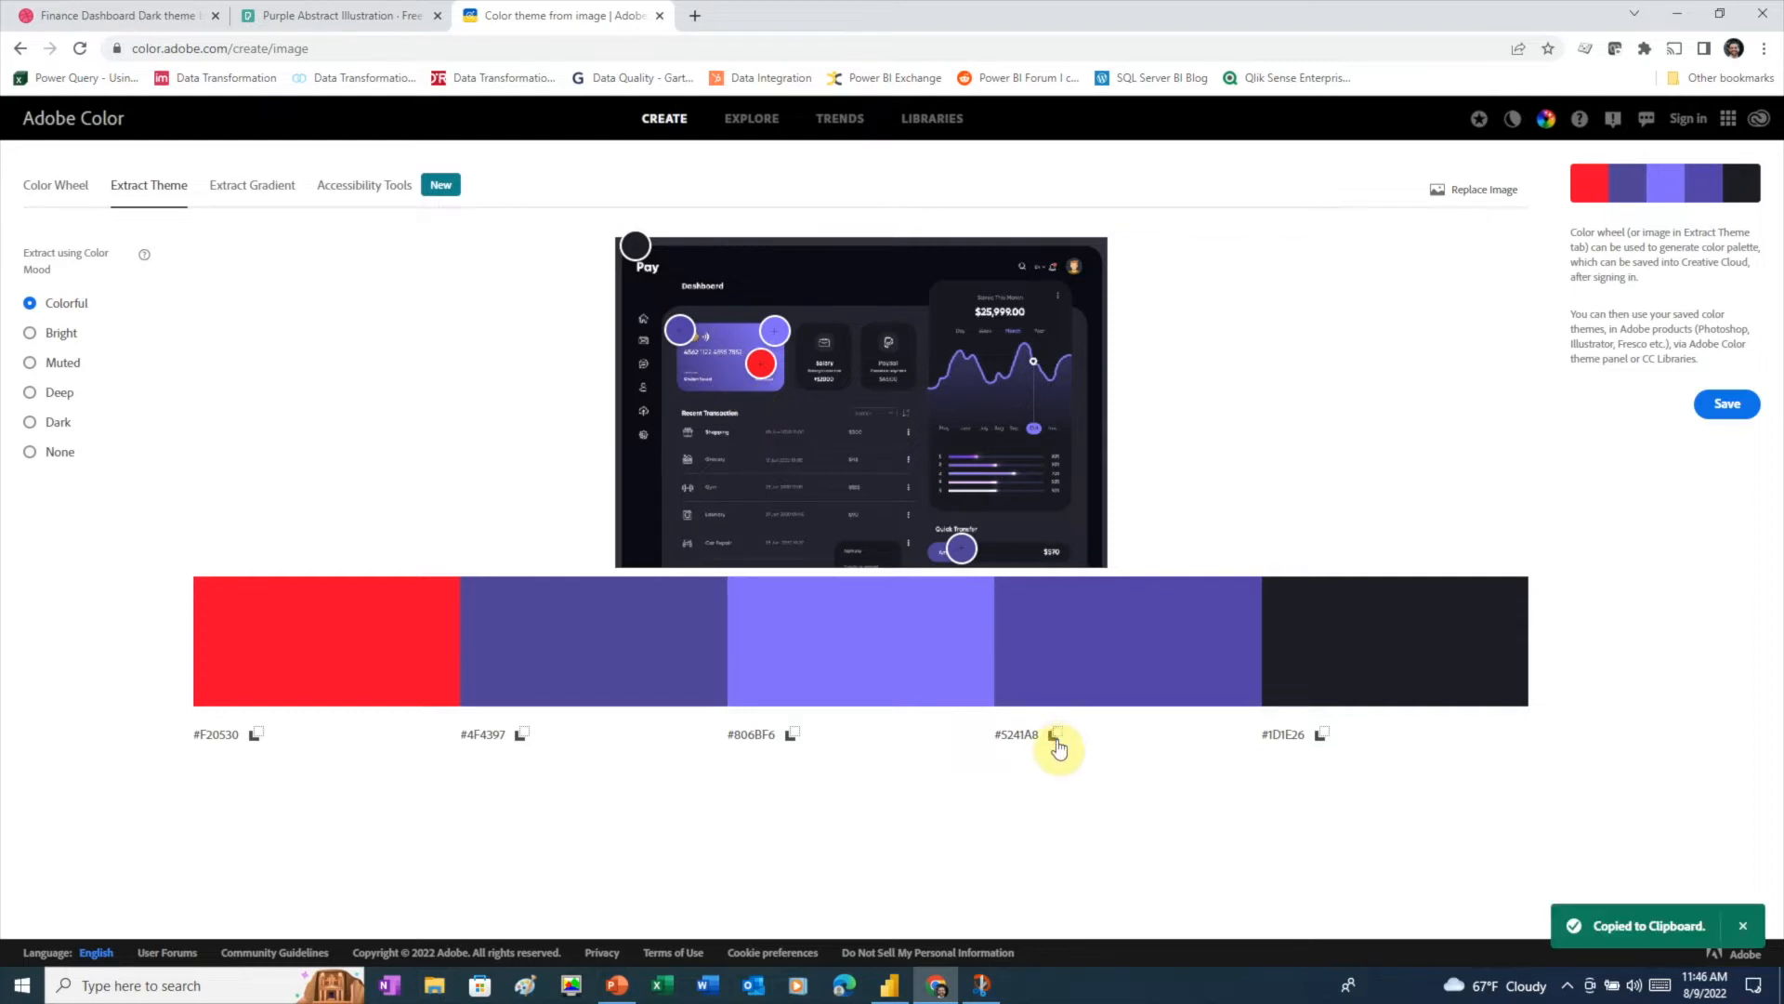
# - Return to PowerPoint, give the wide card a linear gradient fill, and remove the middle stops so only two remain
pyautogui.click(617, 986)
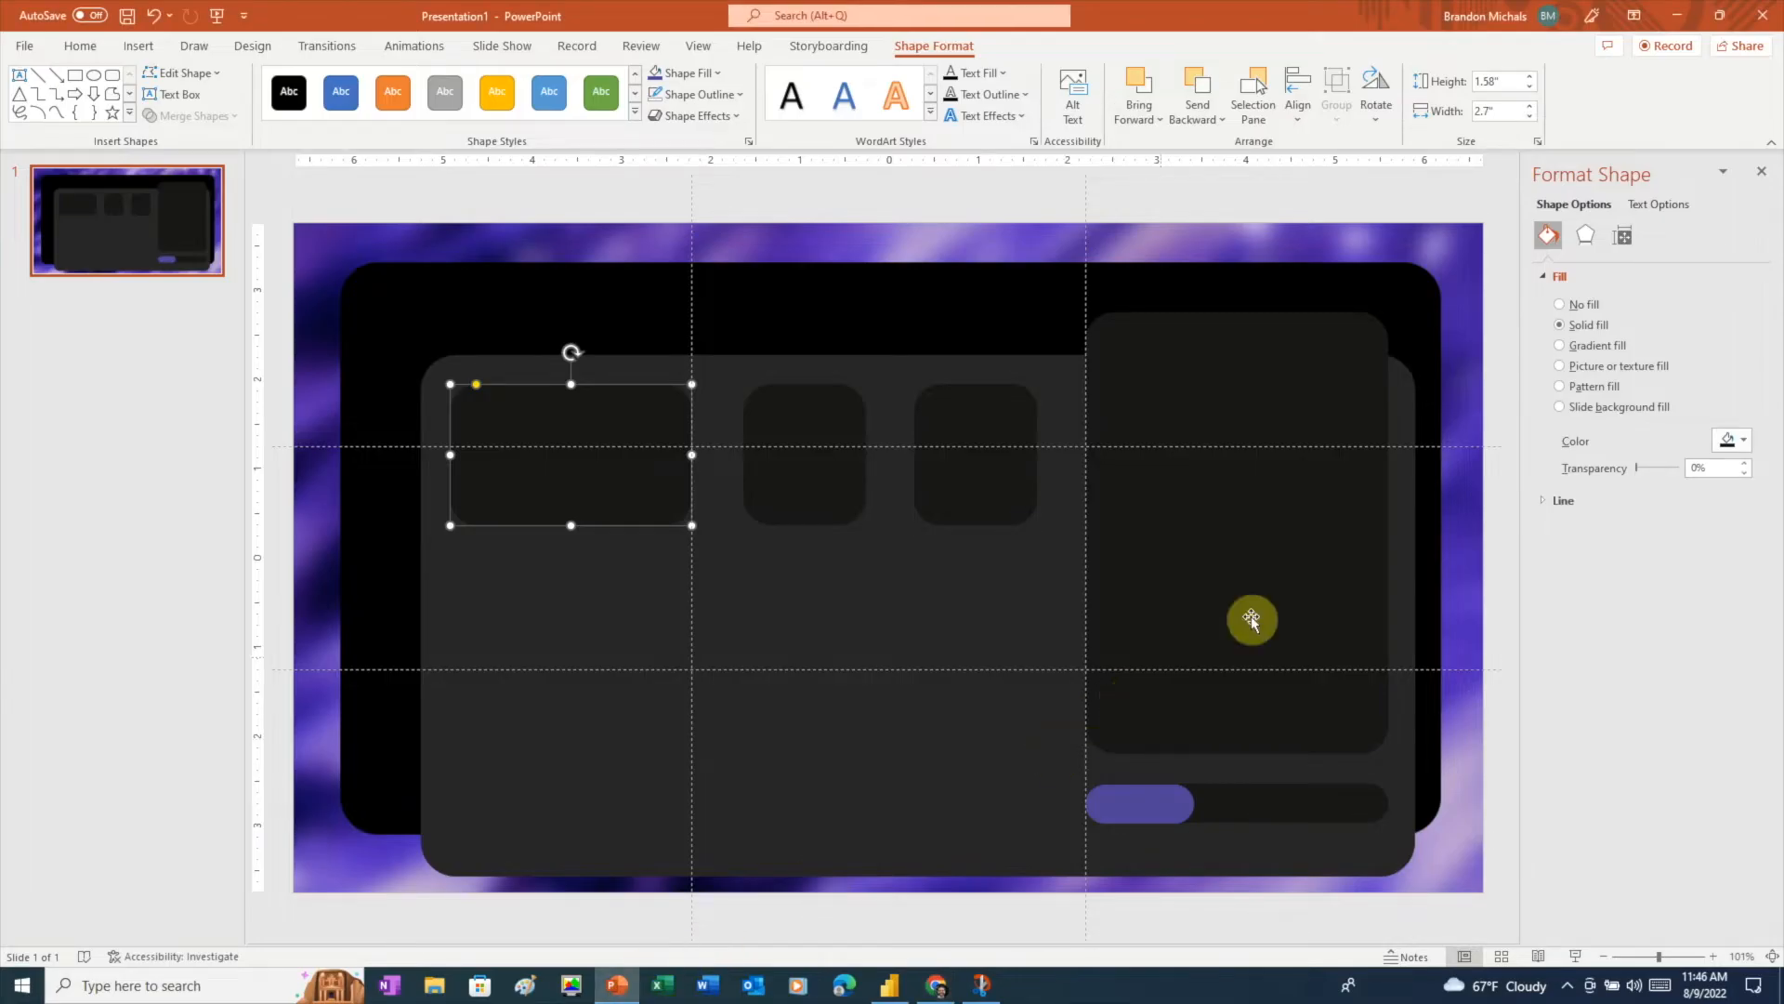
pyautogui.click(1566, 346)
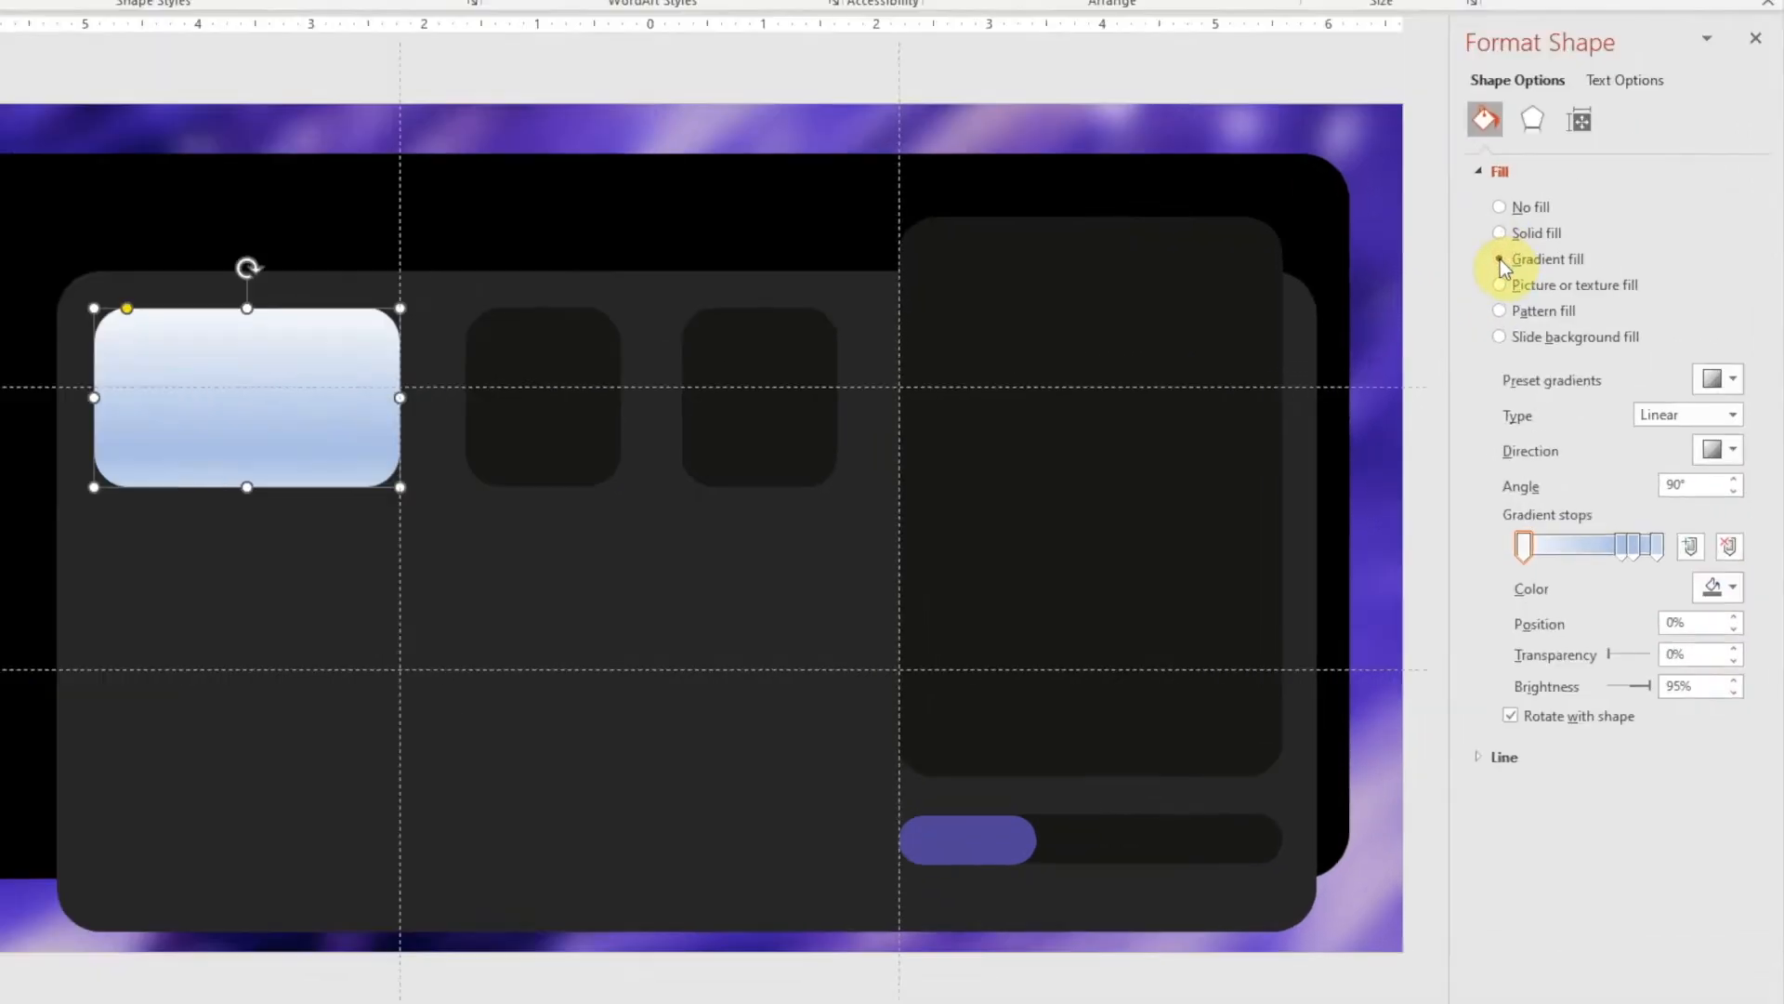
pyautogui.click(1595, 527)
pyautogui.click(1716, 533)
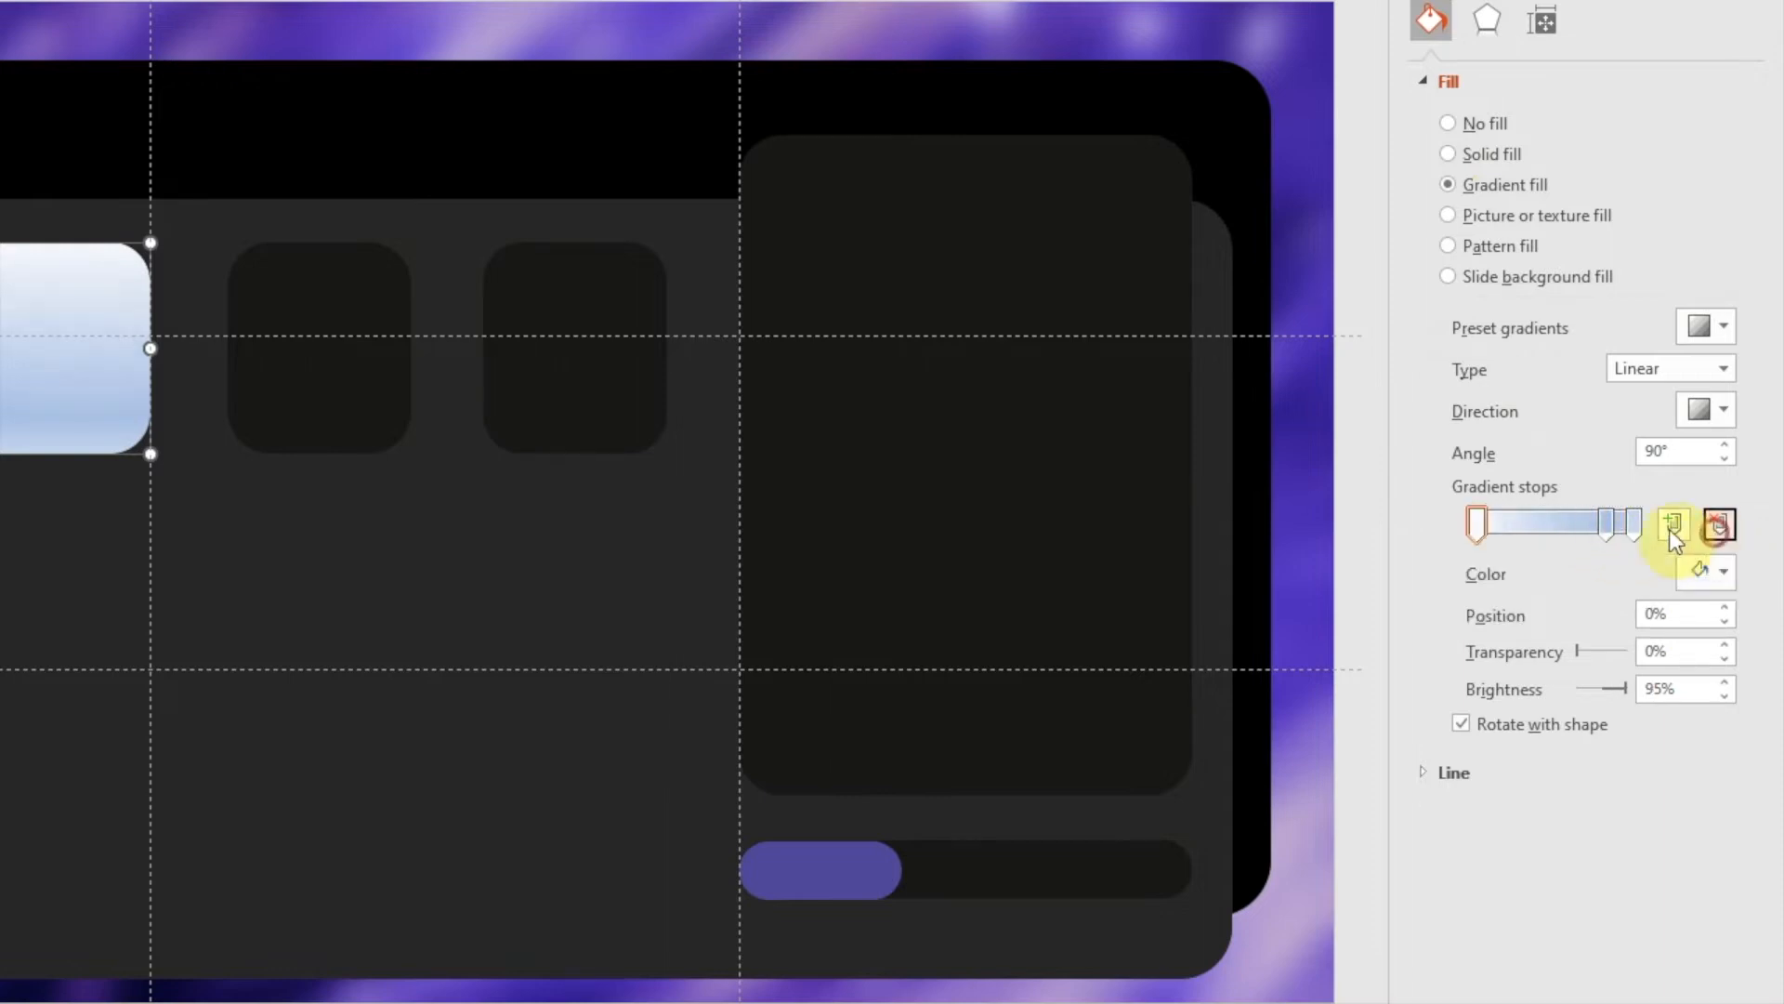
pyautogui.click(1717, 525)
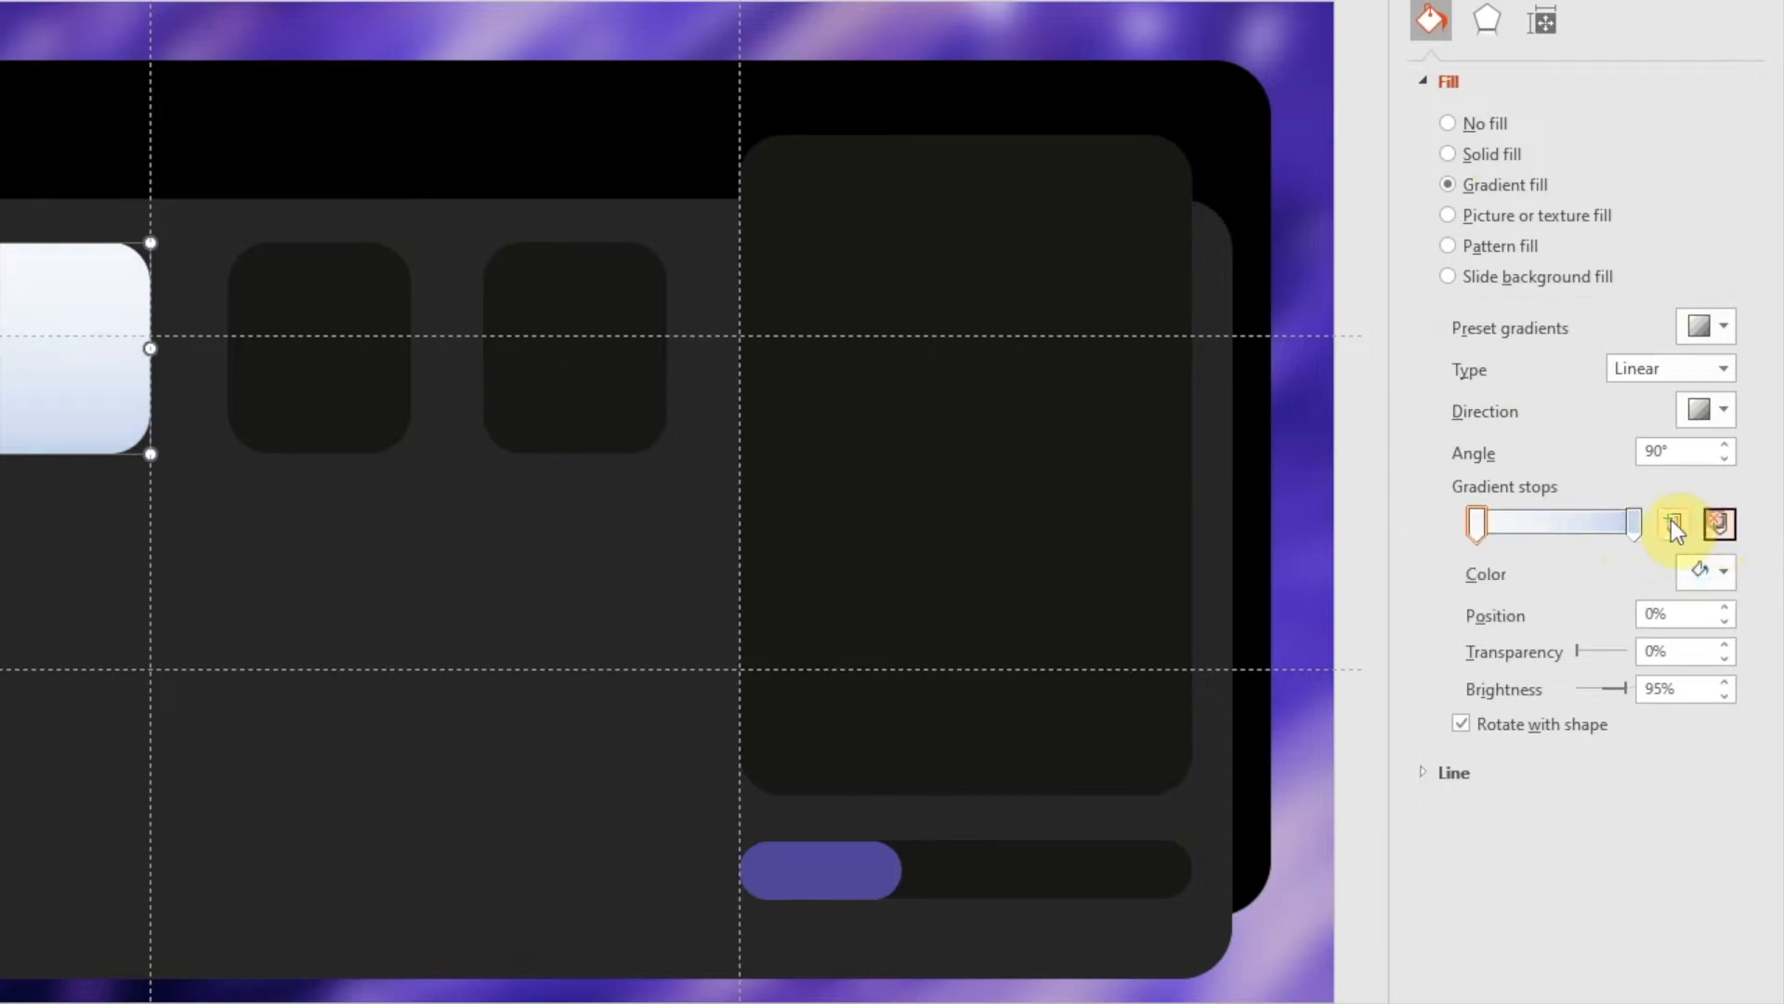
# - Set the wide card's end gradient stop to #5241A8 and the gradient angle to 180°
pyautogui.click(1725, 573)
pyautogui.click(1647, 957)
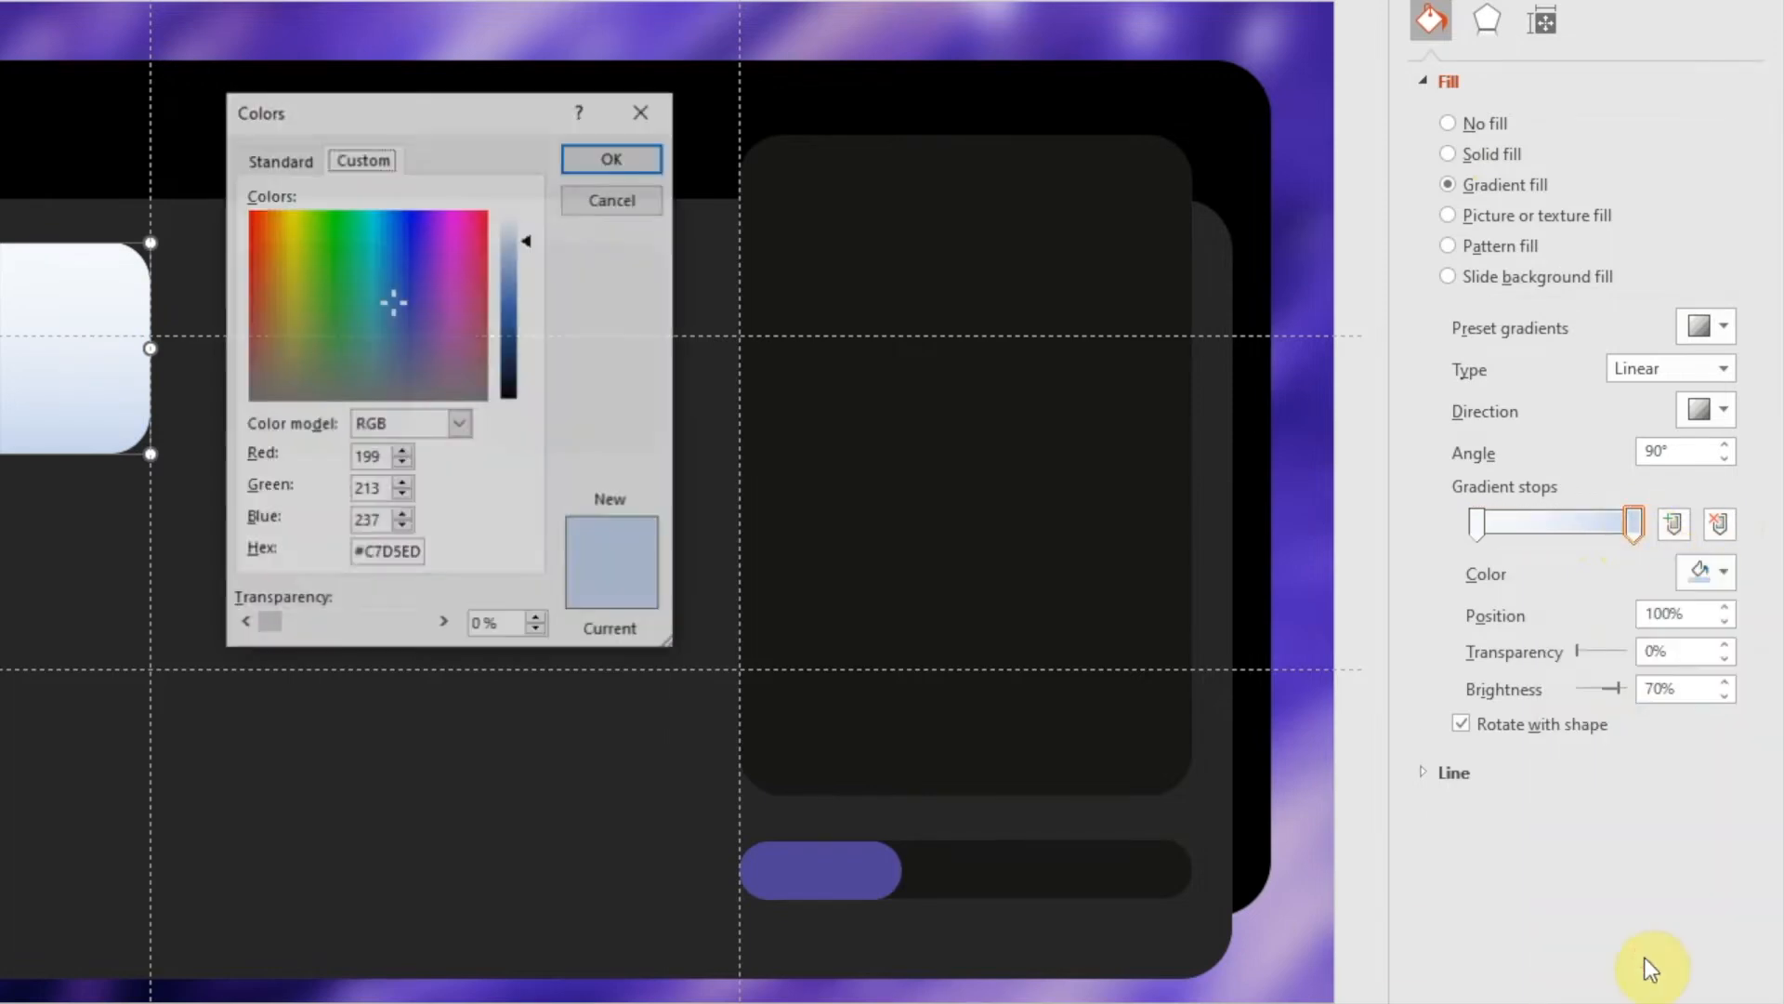
pyautogui.moveTo(350, 554); pyautogui.dragTo(464, 568)
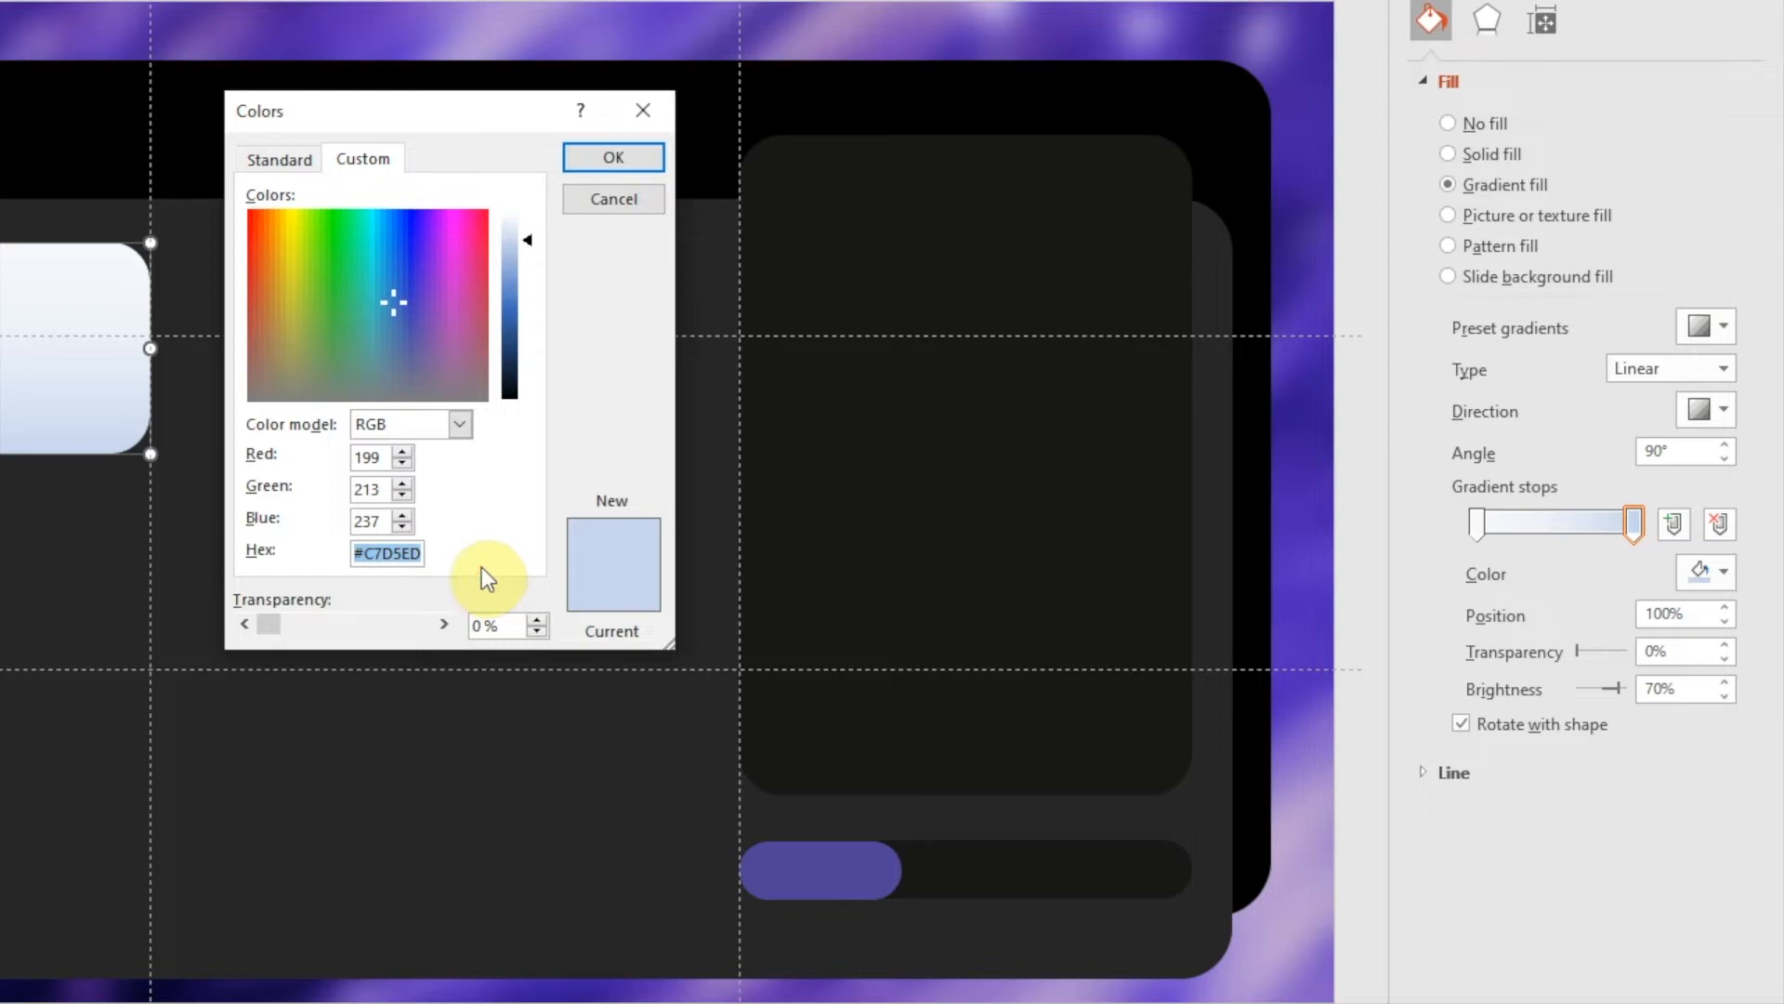
pyautogui.hotkey('ctrl', 'v')
pyautogui.click(593, 151)
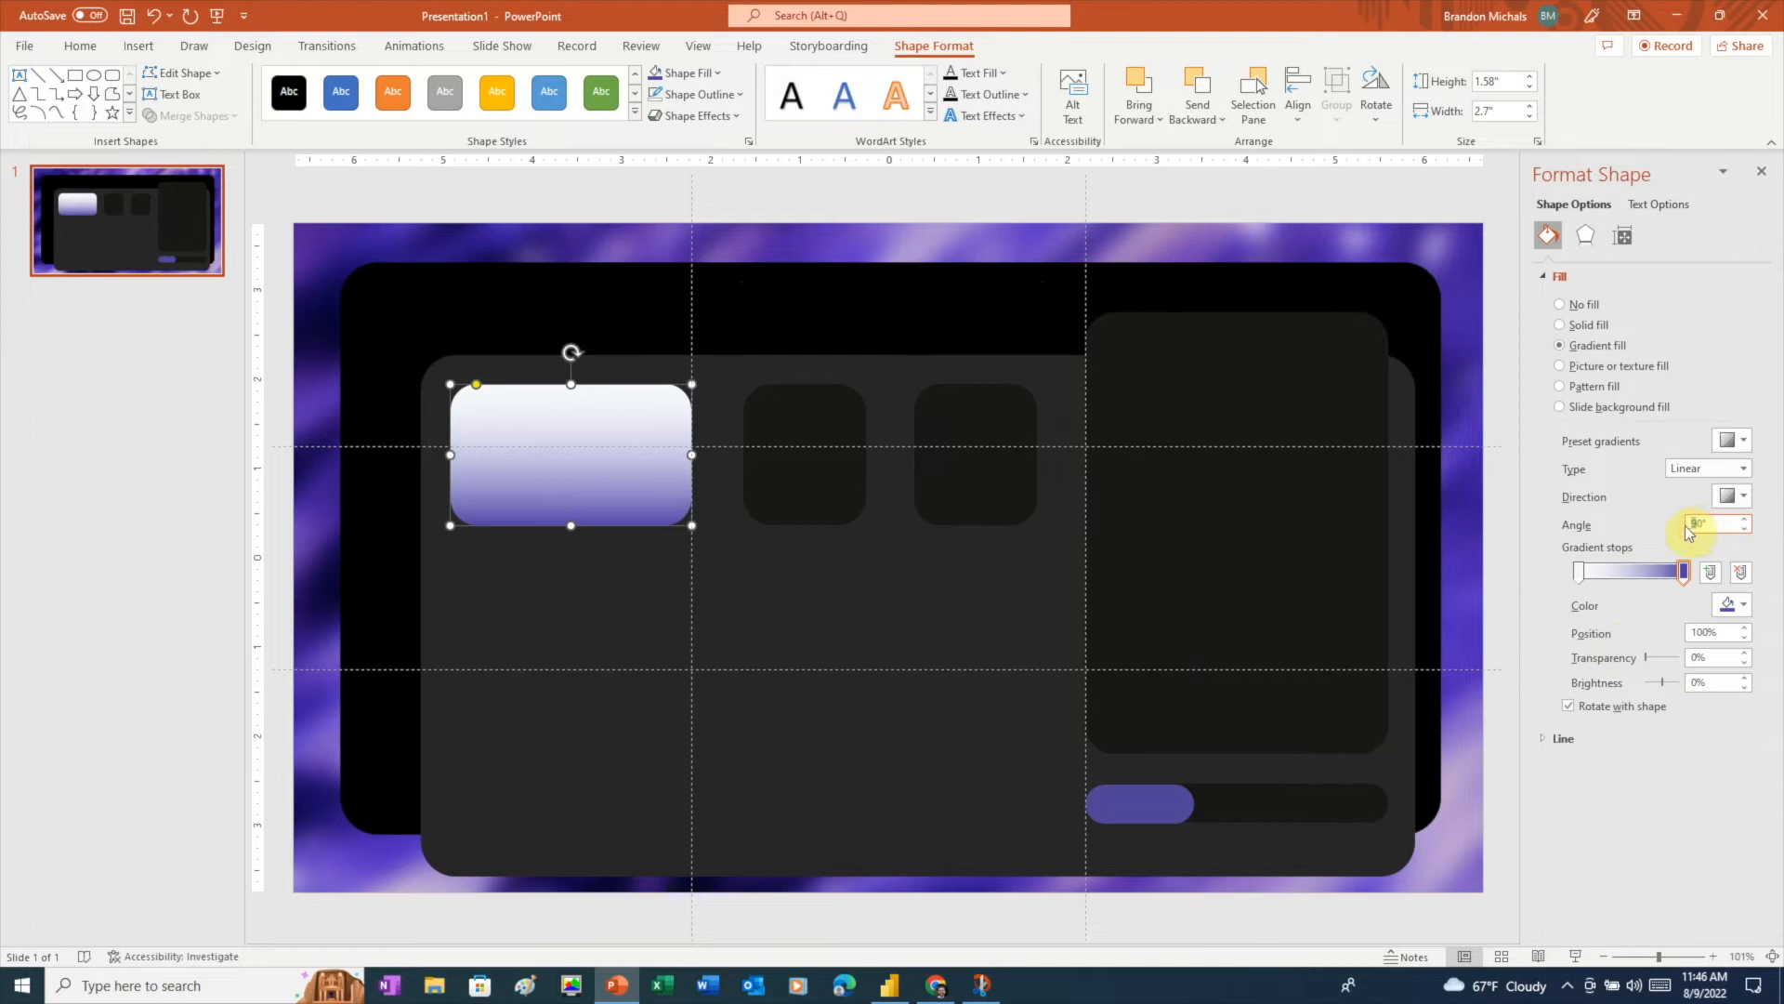
pyautogui.write('180')
pyautogui.press('Return')
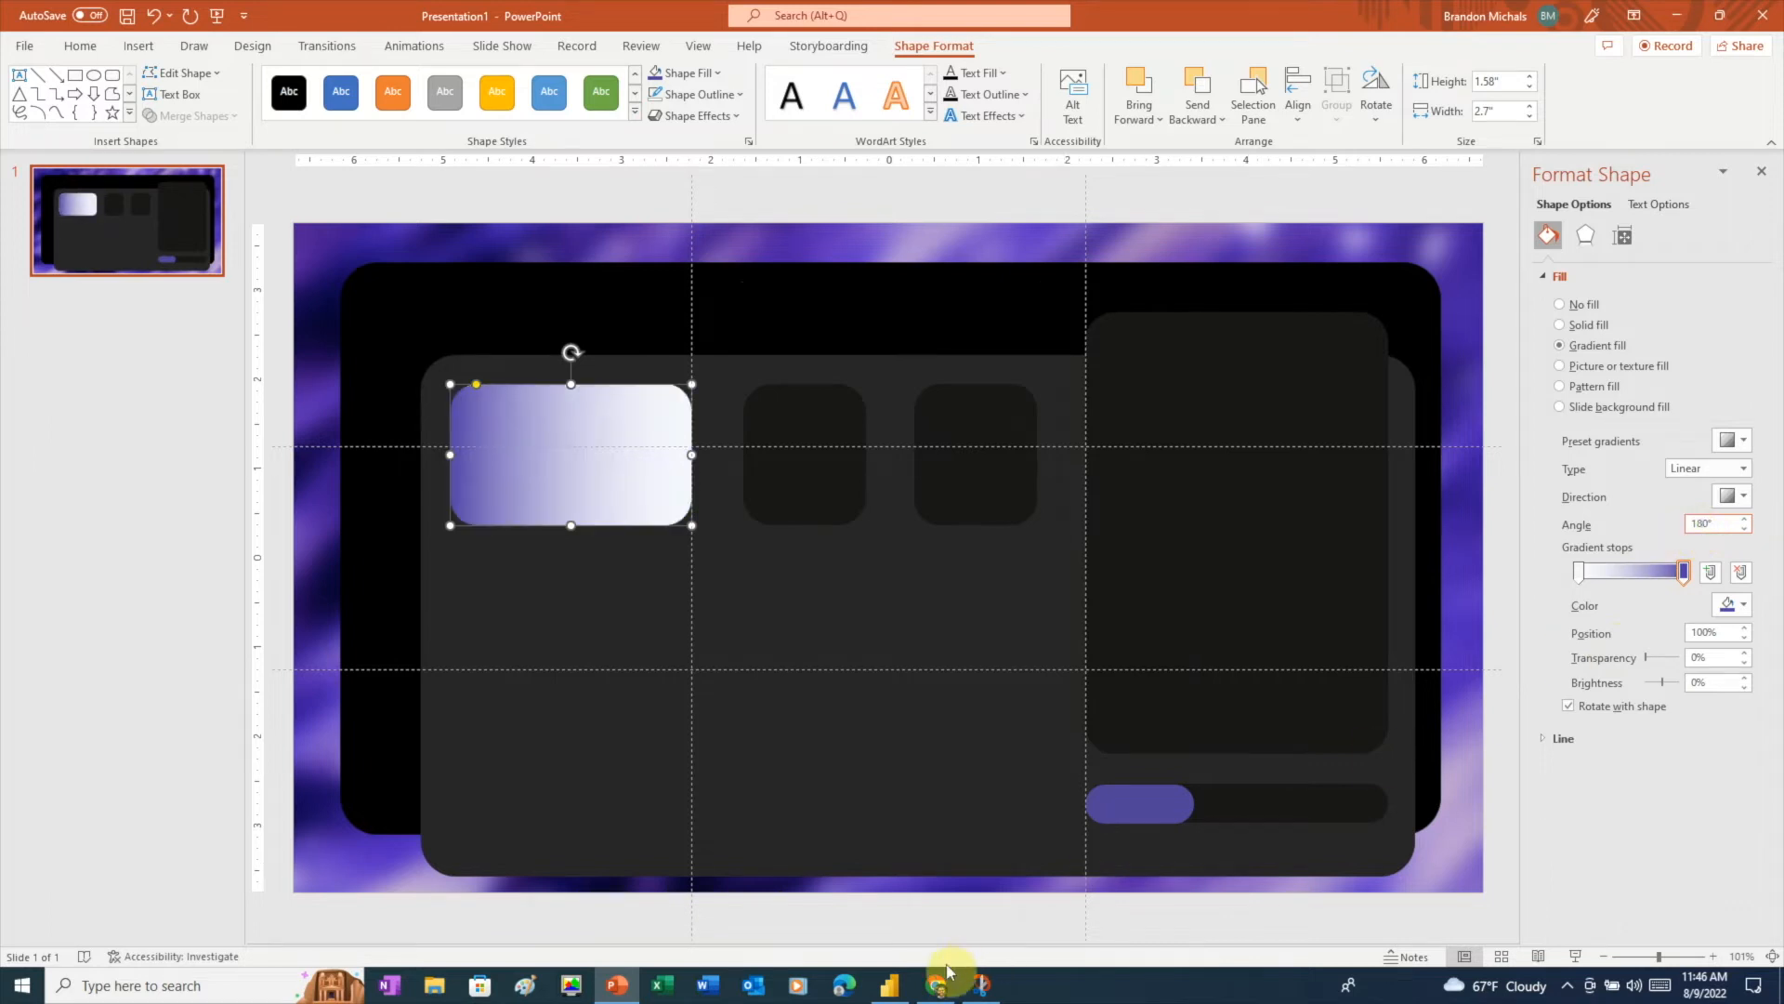
# - Copy the lighter purple #7F69F9 from Adobe Color and apply it to the starting gradient stop of PowerPoint's wide card
pyautogui.click(937, 986)
pyautogui.click(789, 735)
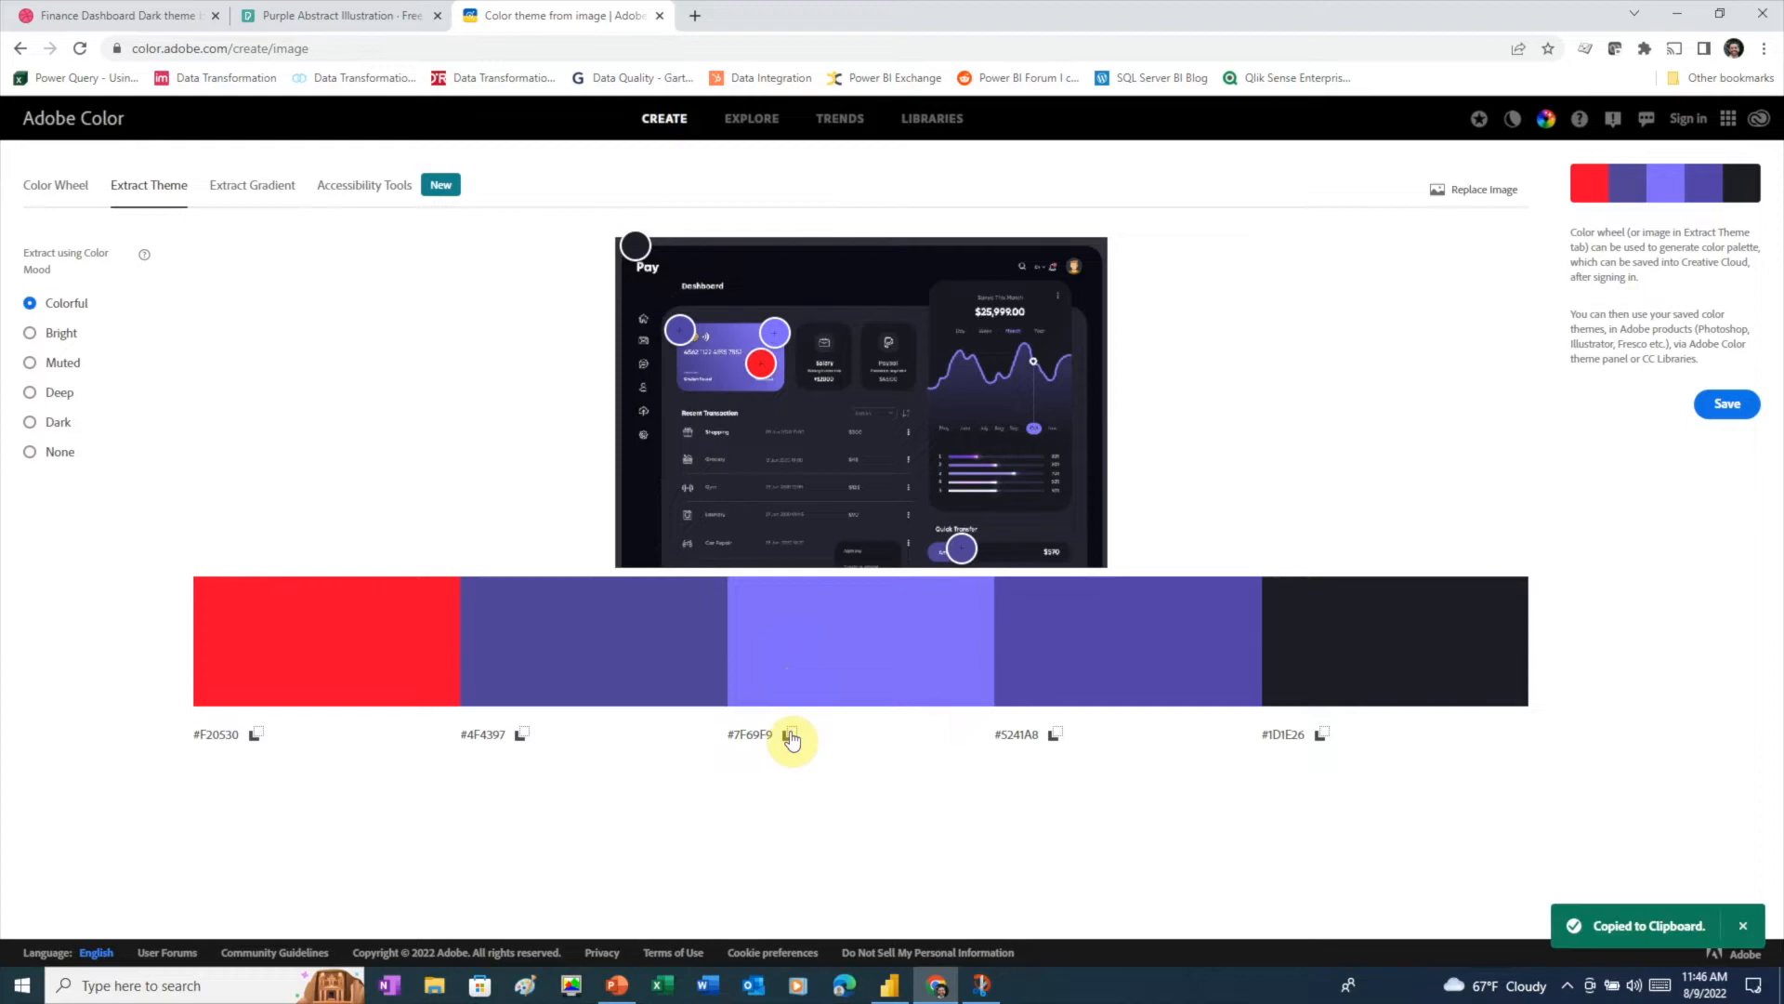
pyautogui.hotkey('alt', 'Tab')
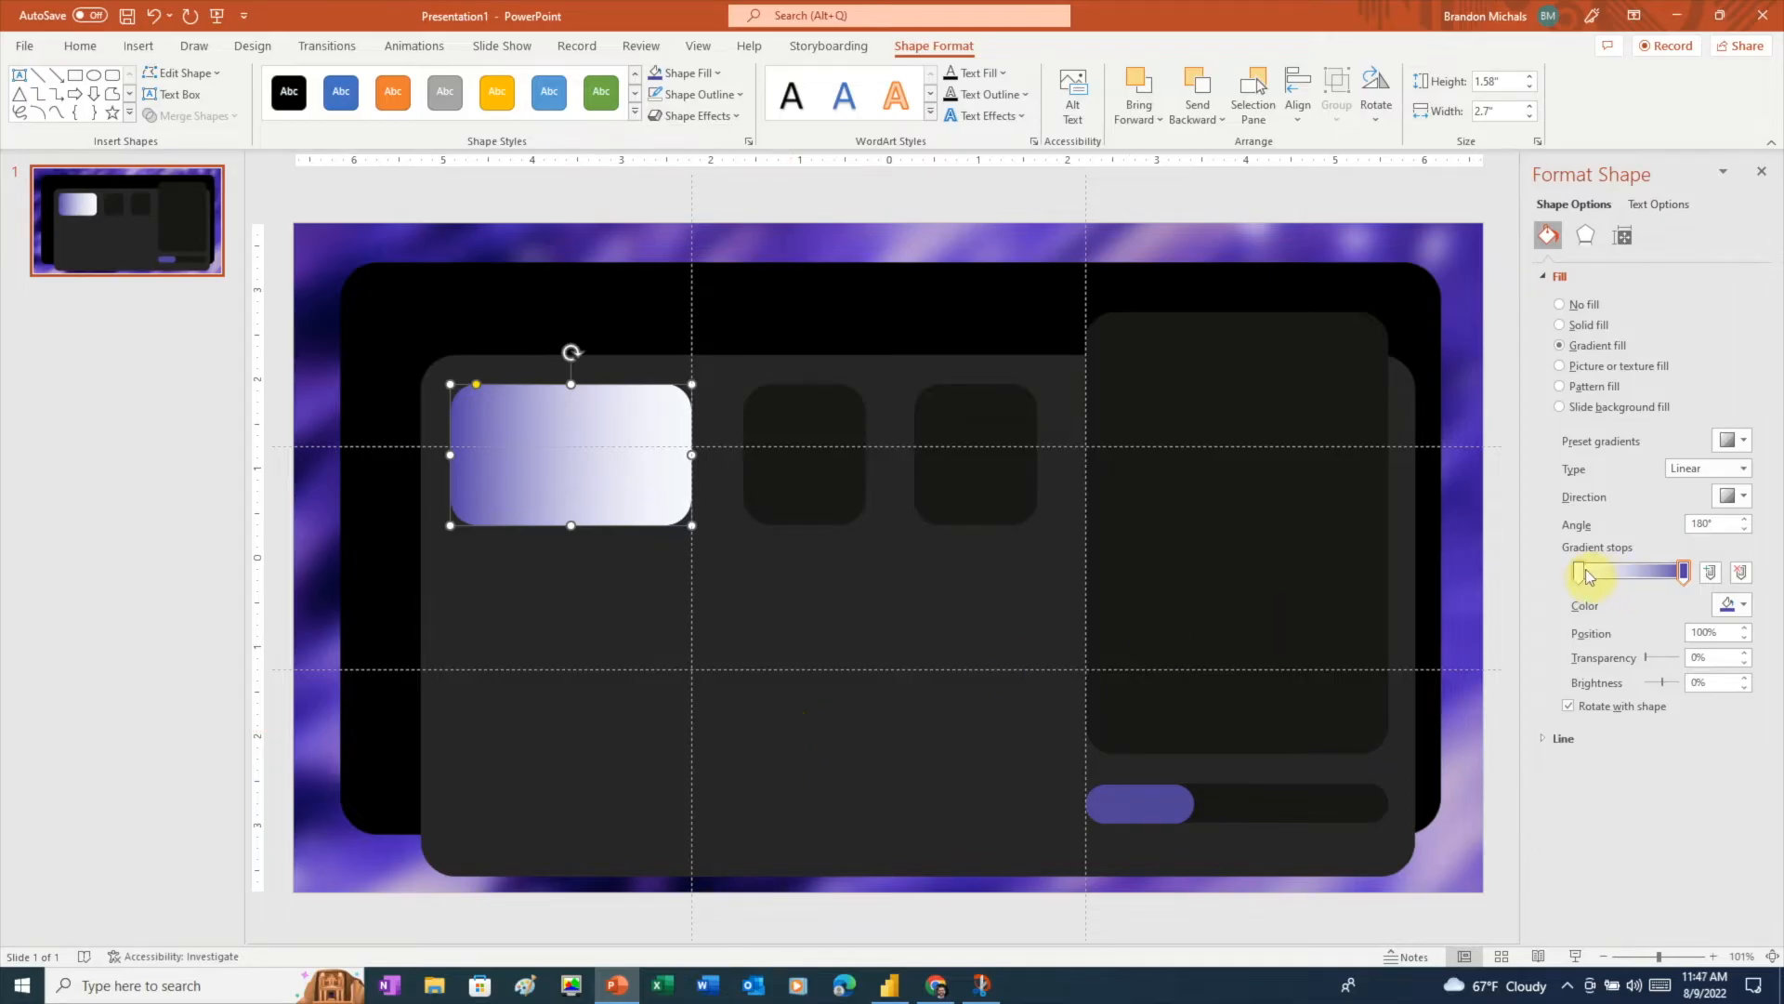
pyautogui.click(1731, 603)
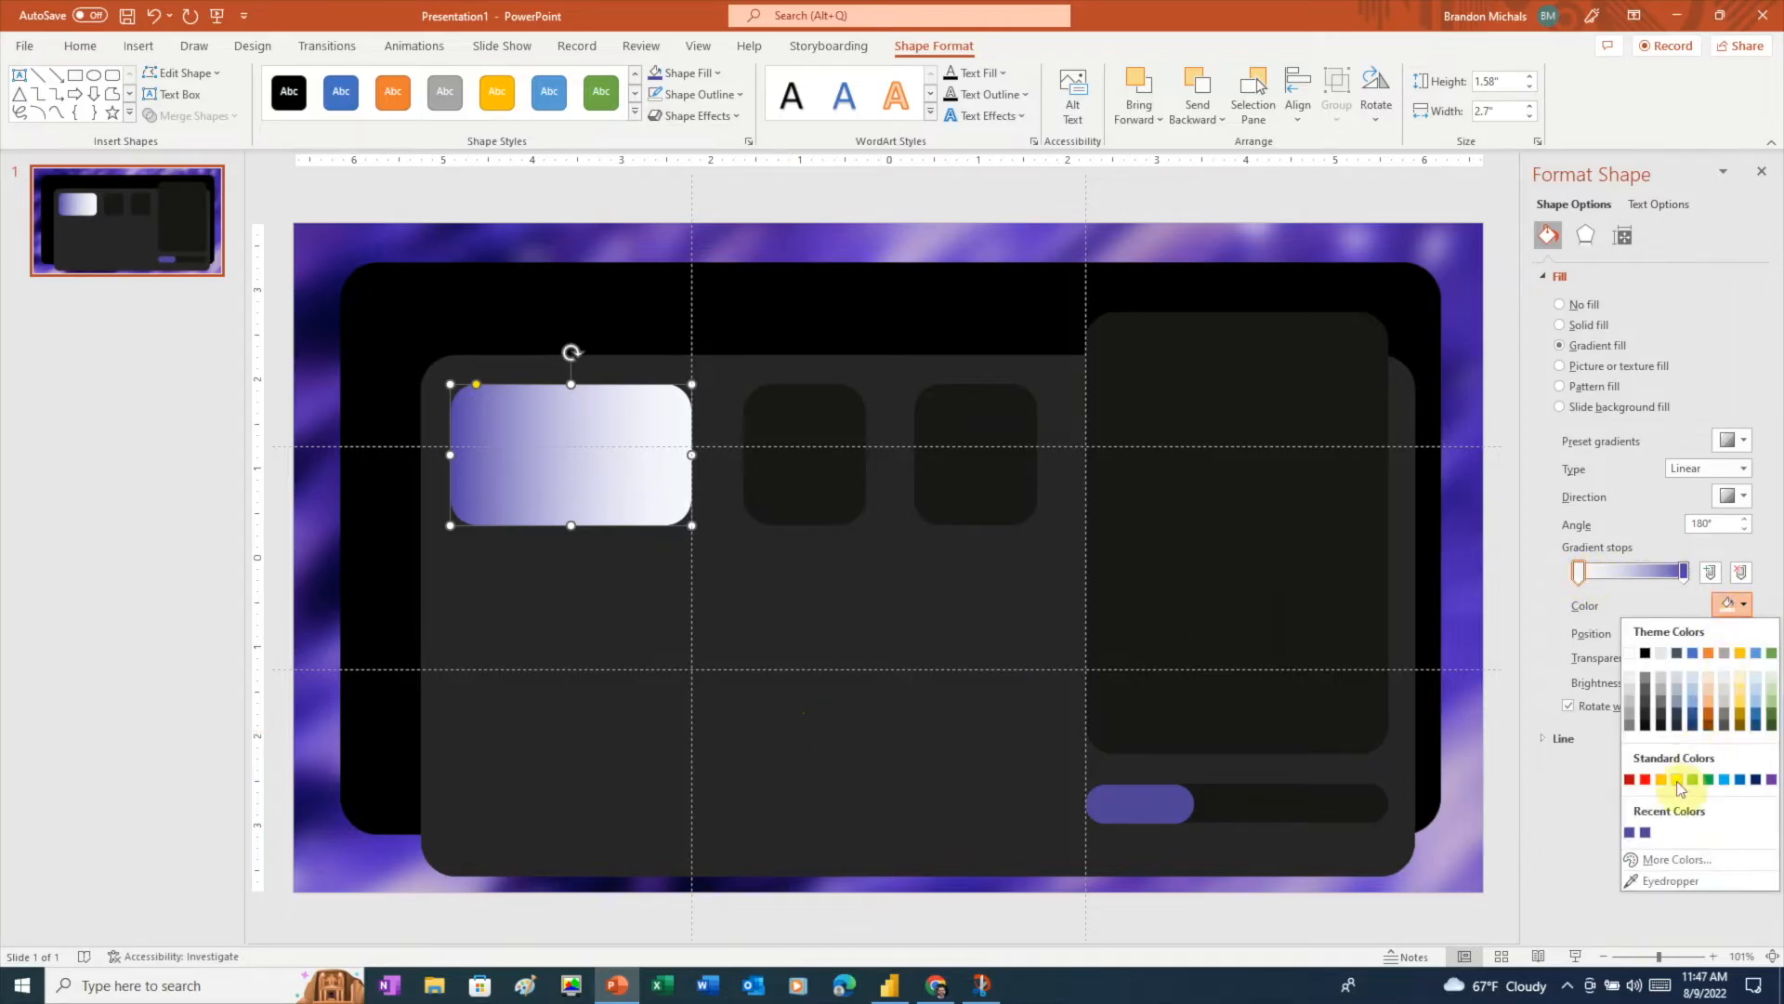
pyautogui.click(1655, 865)
pyautogui.moveTo(874, 591); pyautogui.dragTo(817, 591)
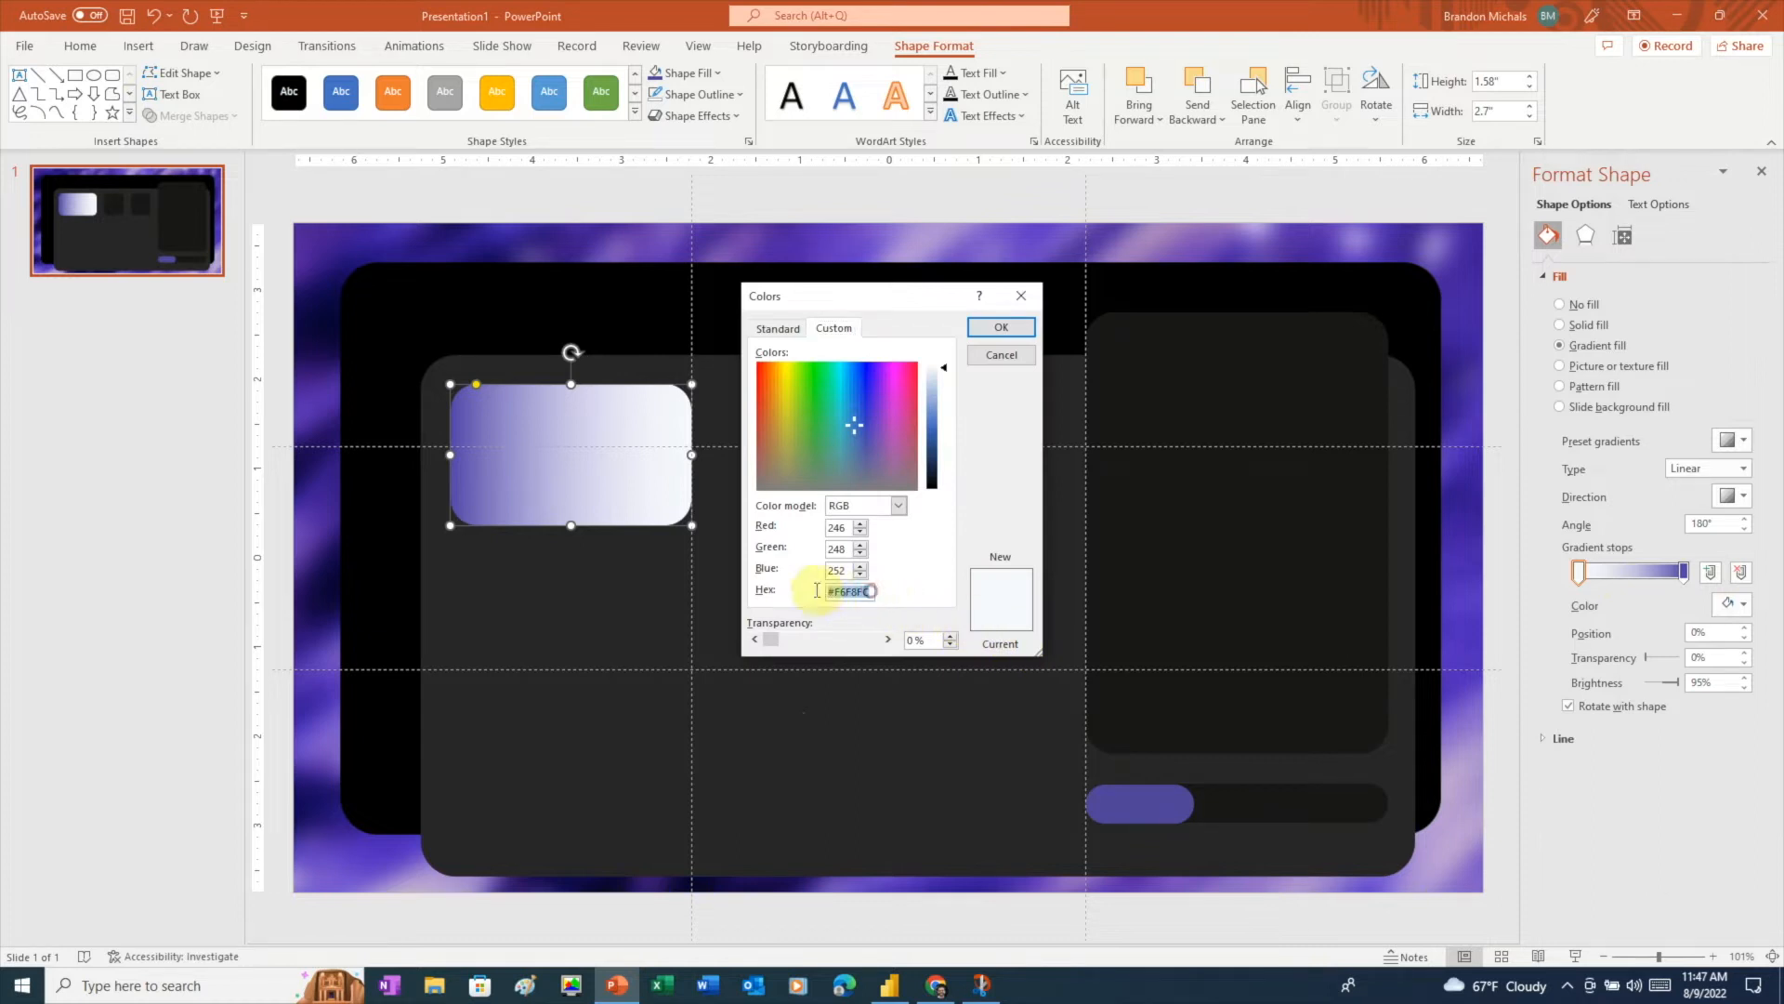
pyautogui.hotkey('ctrl', 'v')
pyautogui.click(1002, 326)
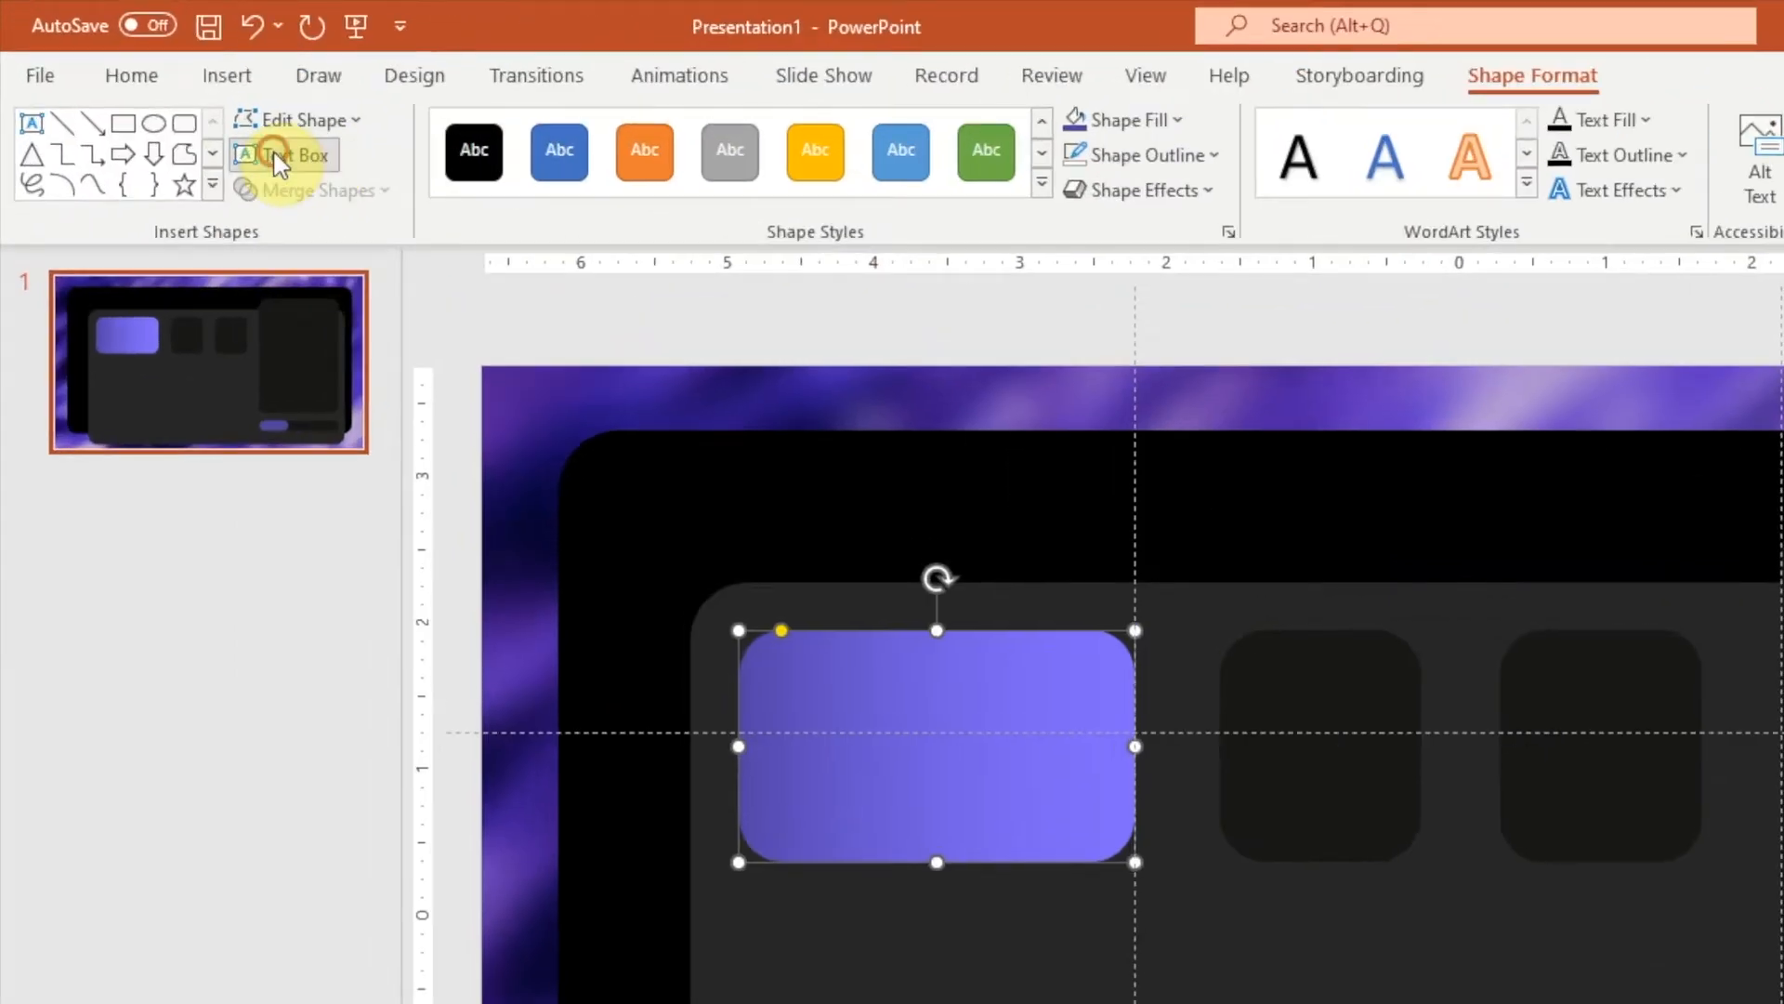
# - Draw a text box across the upper part of the purple gradient card
pyautogui.click(279, 163)
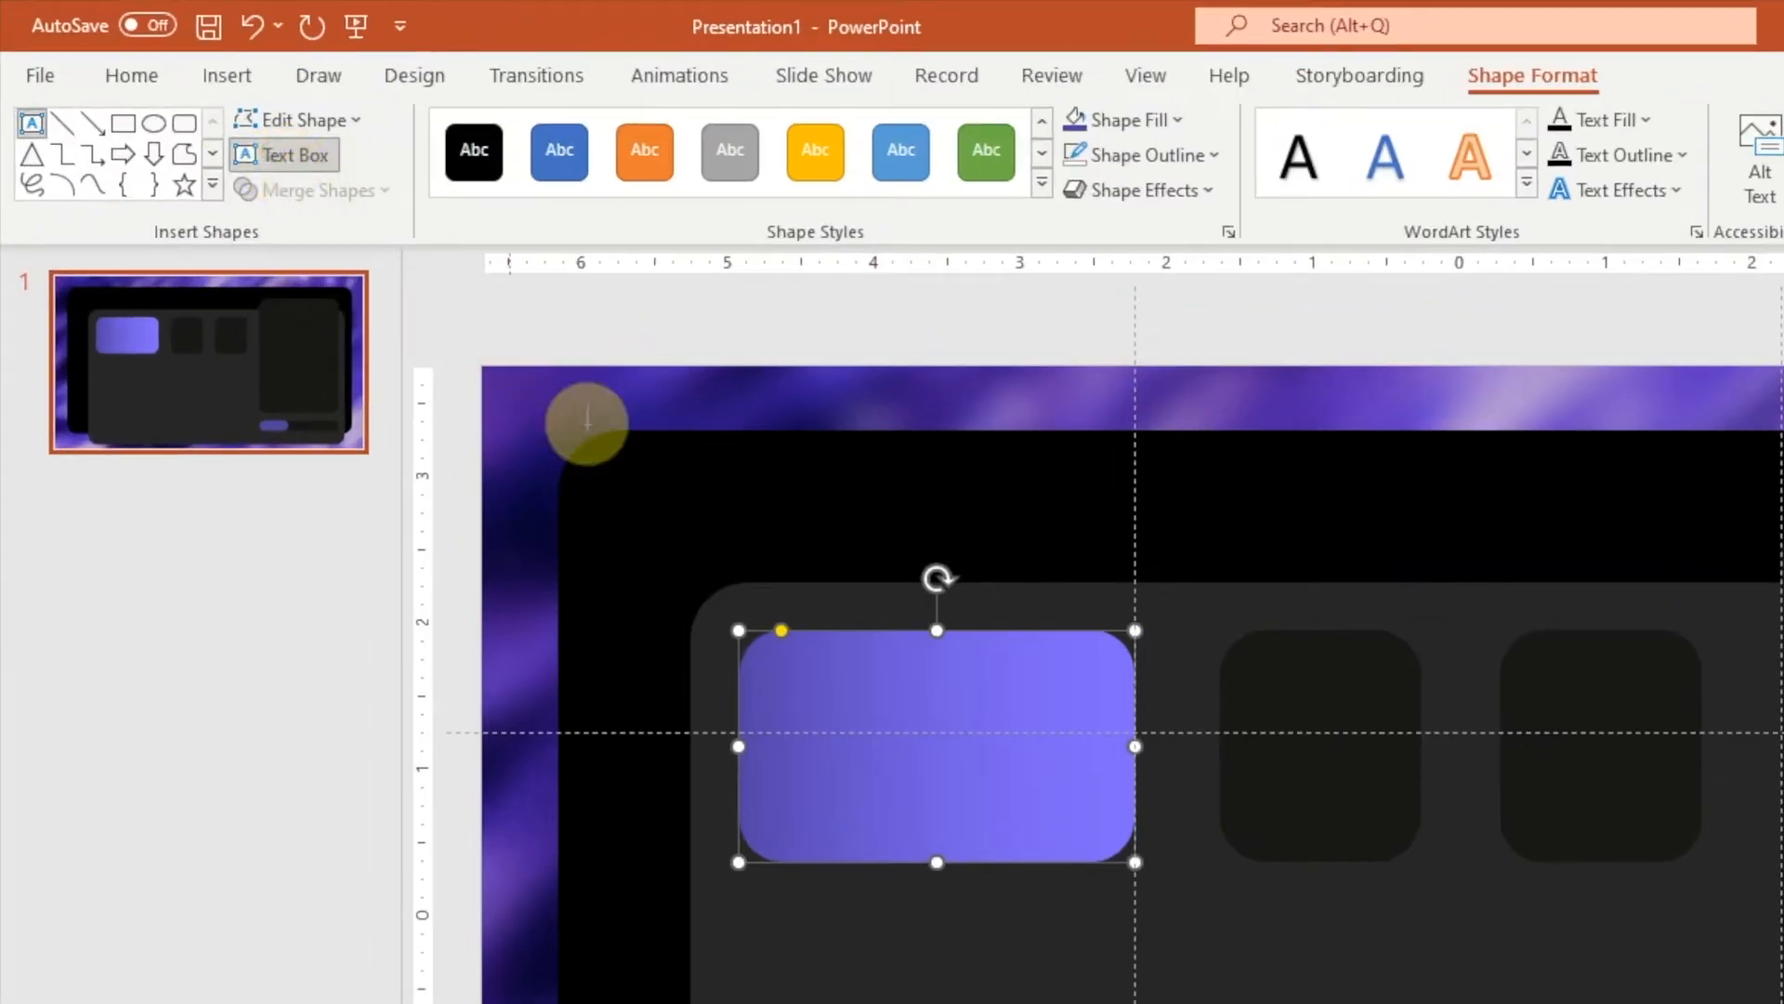
pyautogui.moveTo(760, 660); pyautogui.dragTo(1021, 717)
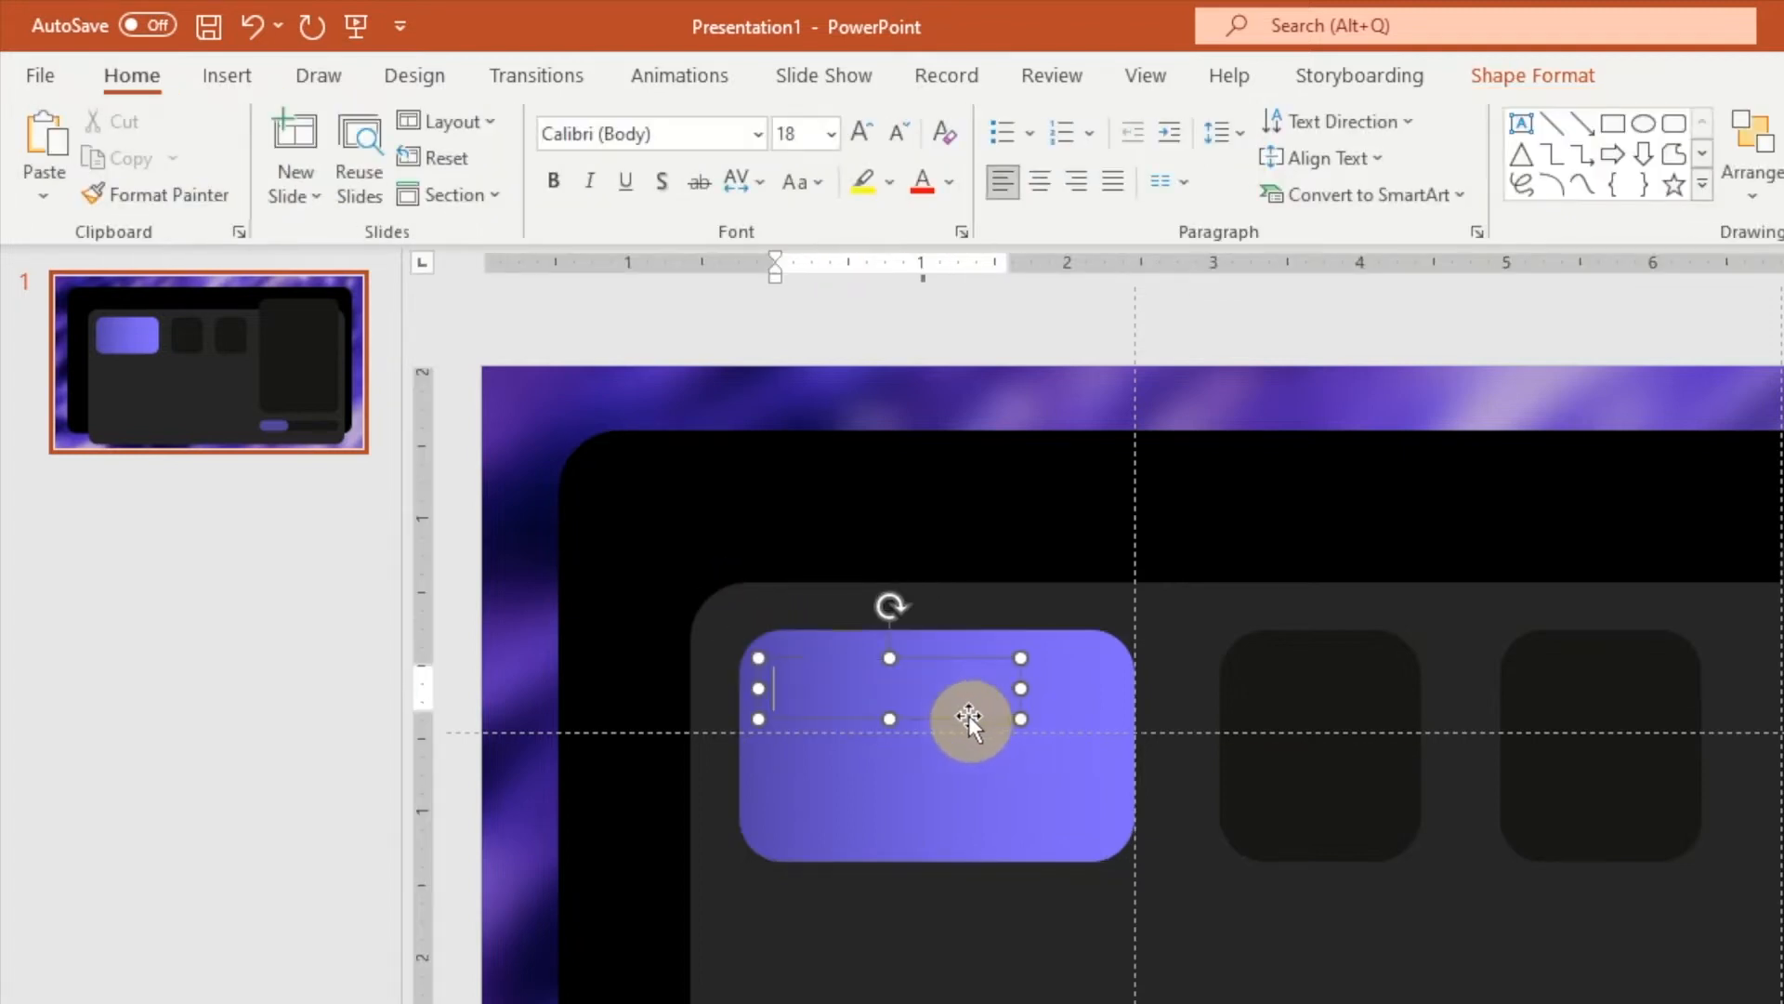
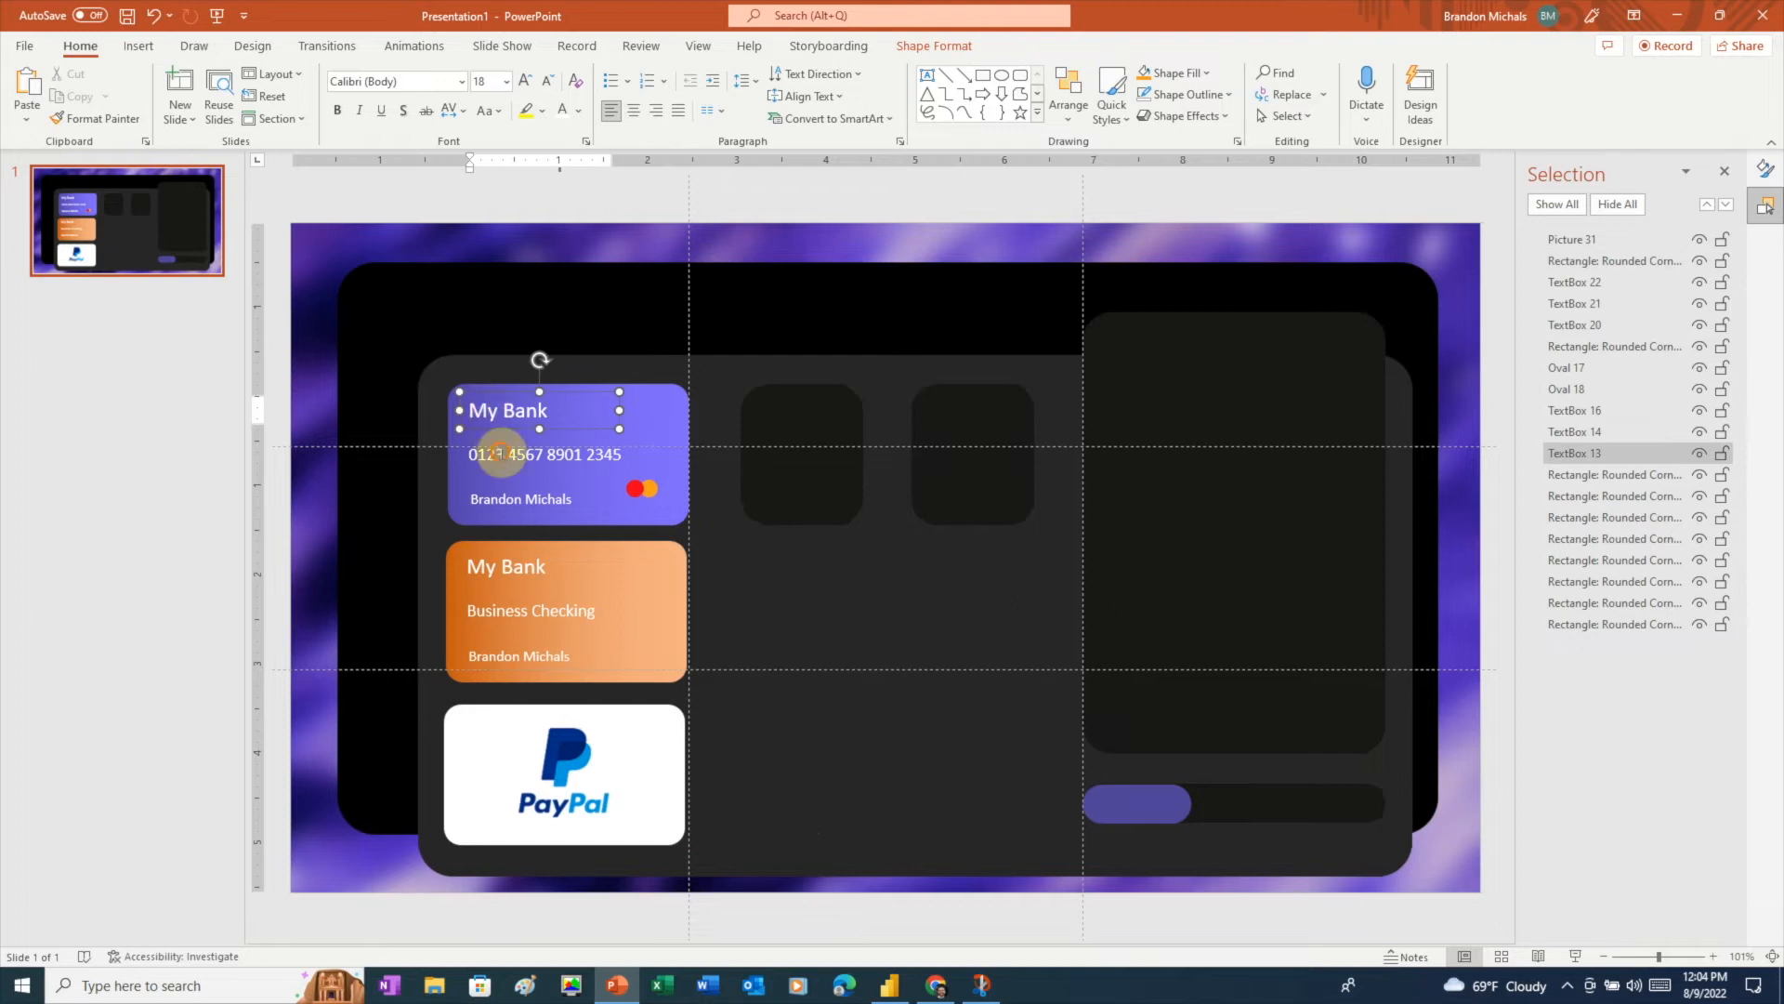
# - Group the purple card with its text boxes and two overlapping circles, and name the group Credit Card
pyautogui.keyDown('shift'); pyautogui.click(490, 499); pyautogui.keyUp('shift')
pyautogui.keyDown('shift'); pyautogui.click(635, 490); pyautogui.keyUp('shift')
pyautogui.keyDown('shift'); pyautogui.click(648, 488); pyautogui.keyUp('shift')
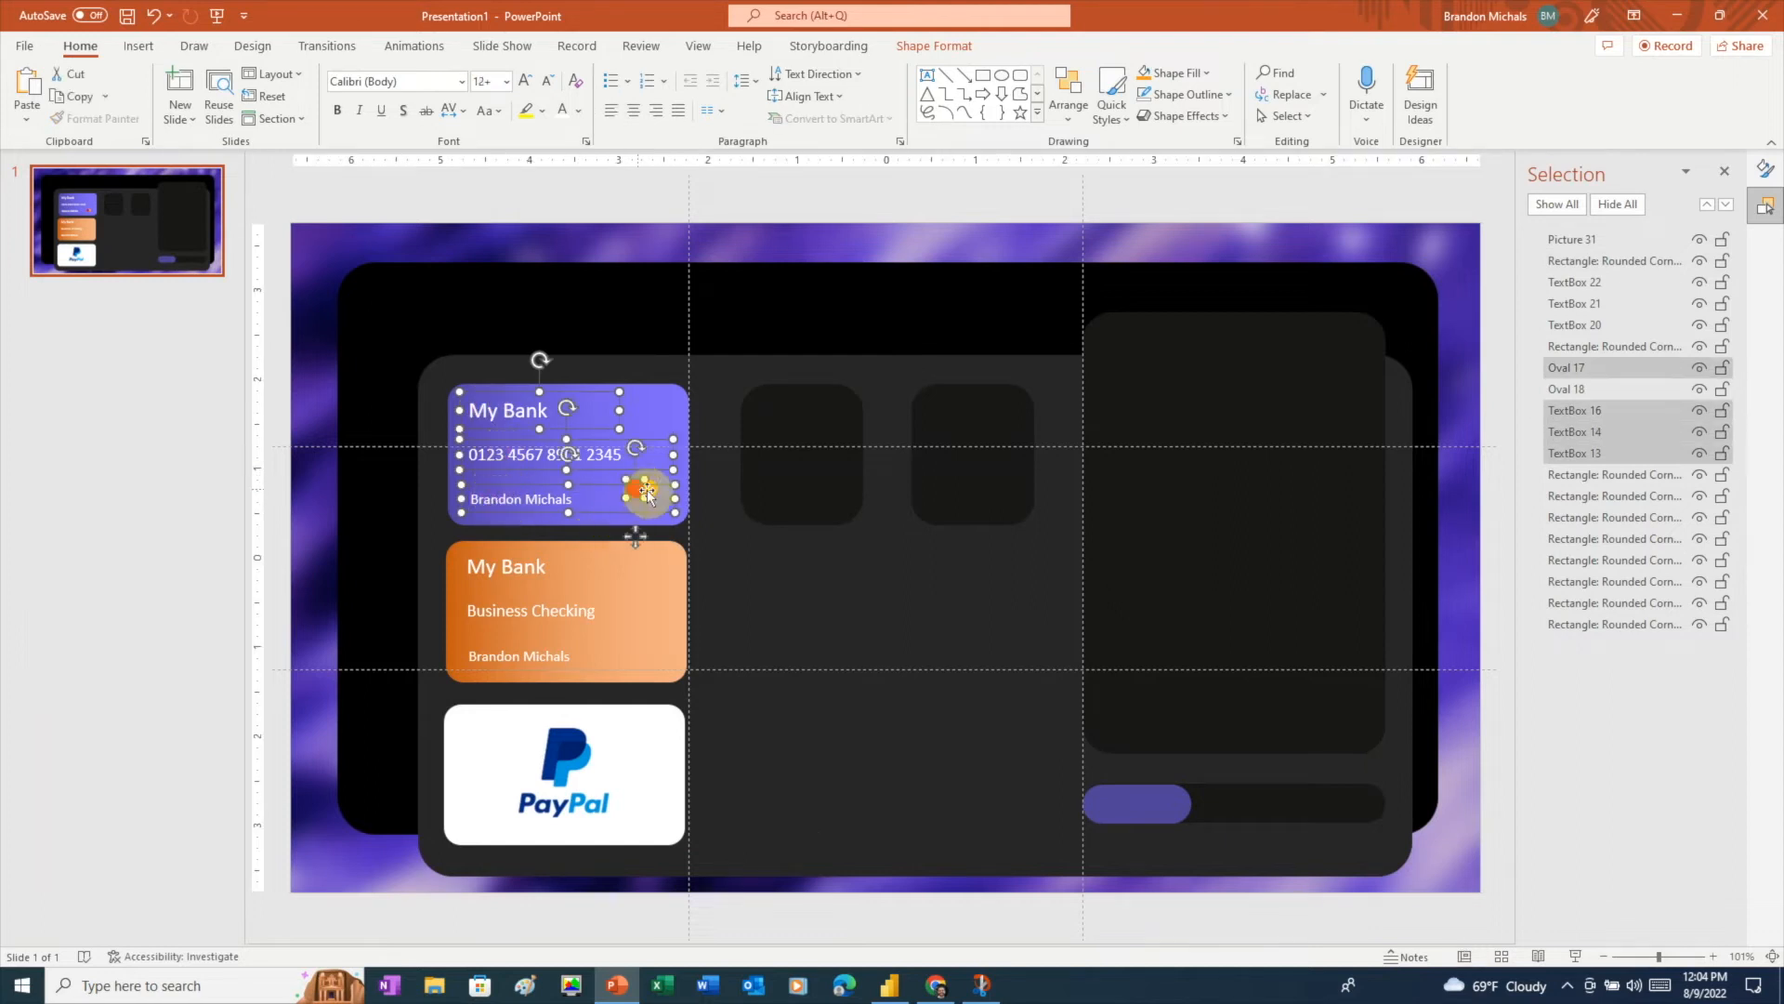
pyautogui.keyDown('shift'); pyautogui.click(599, 506); pyautogui.keyUp('shift')
pyautogui.rightClick(632, 496)
pyautogui.moveTo(734, 617)
pyautogui.click(821, 623)
pyautogui.doubleClick(1580, 368)
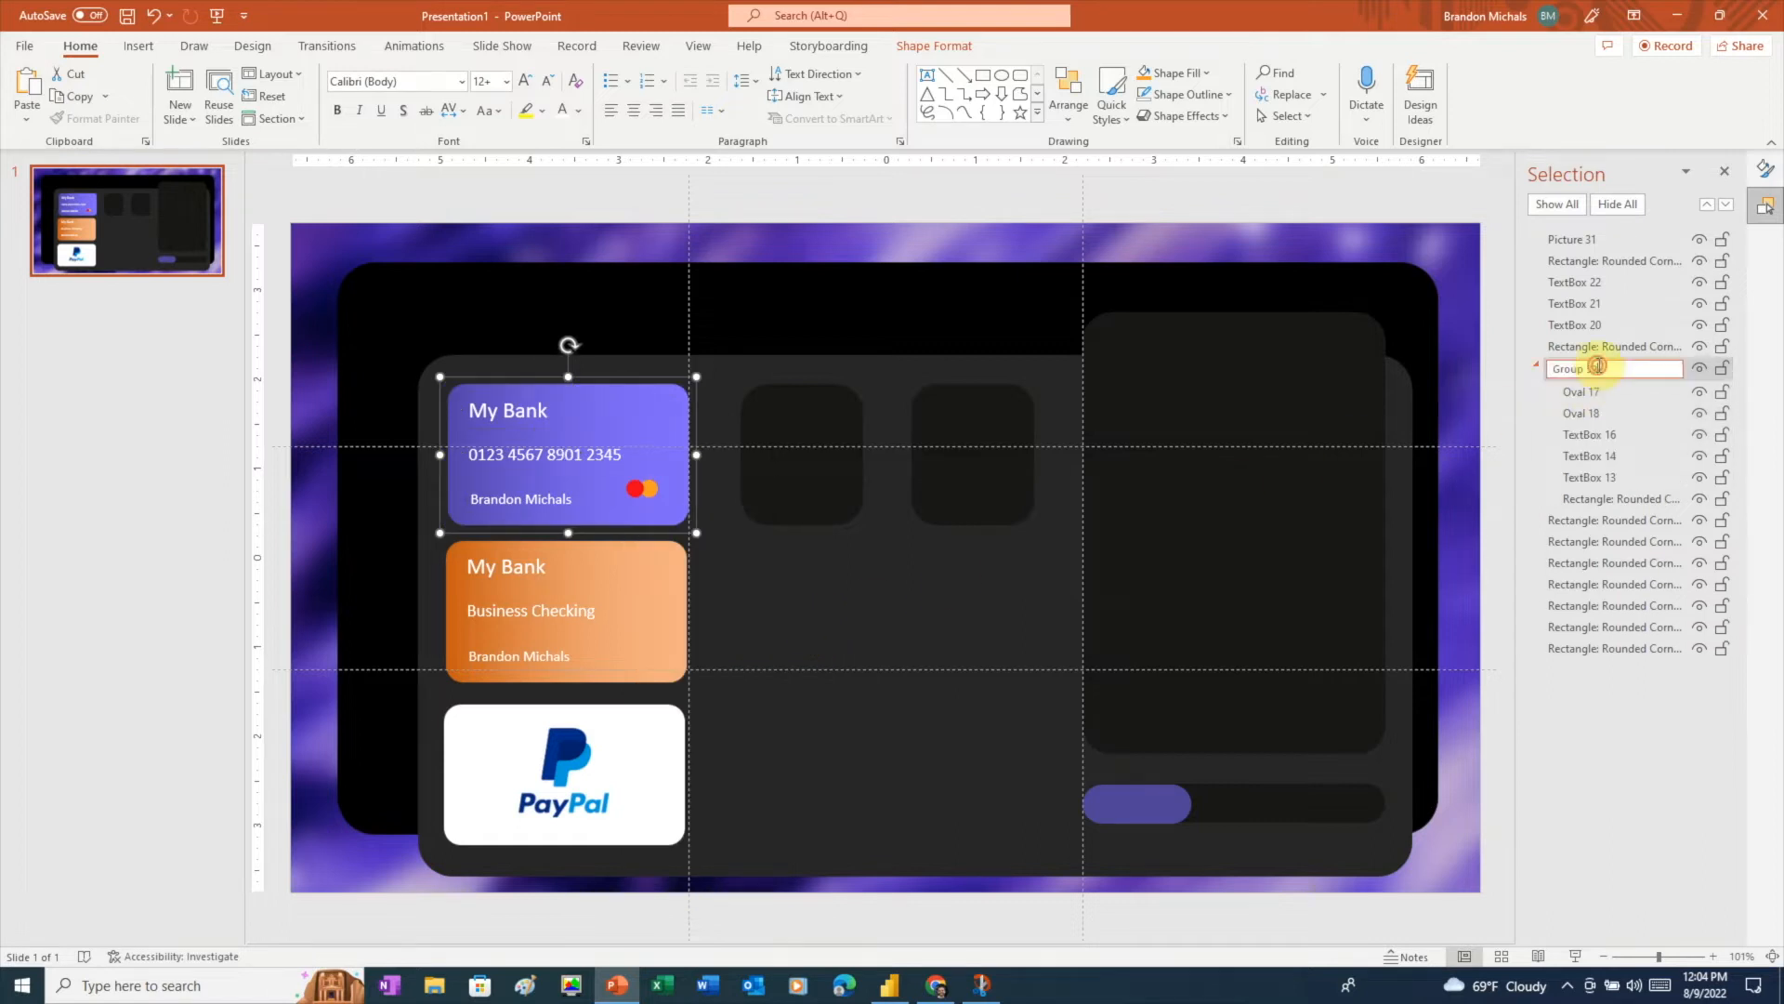
pyautogui.write('Credi')
pyautogui.press('Return')
# - Group the orange card with its three text boxes and name the group Checking
pyautogui.click(507, 567)
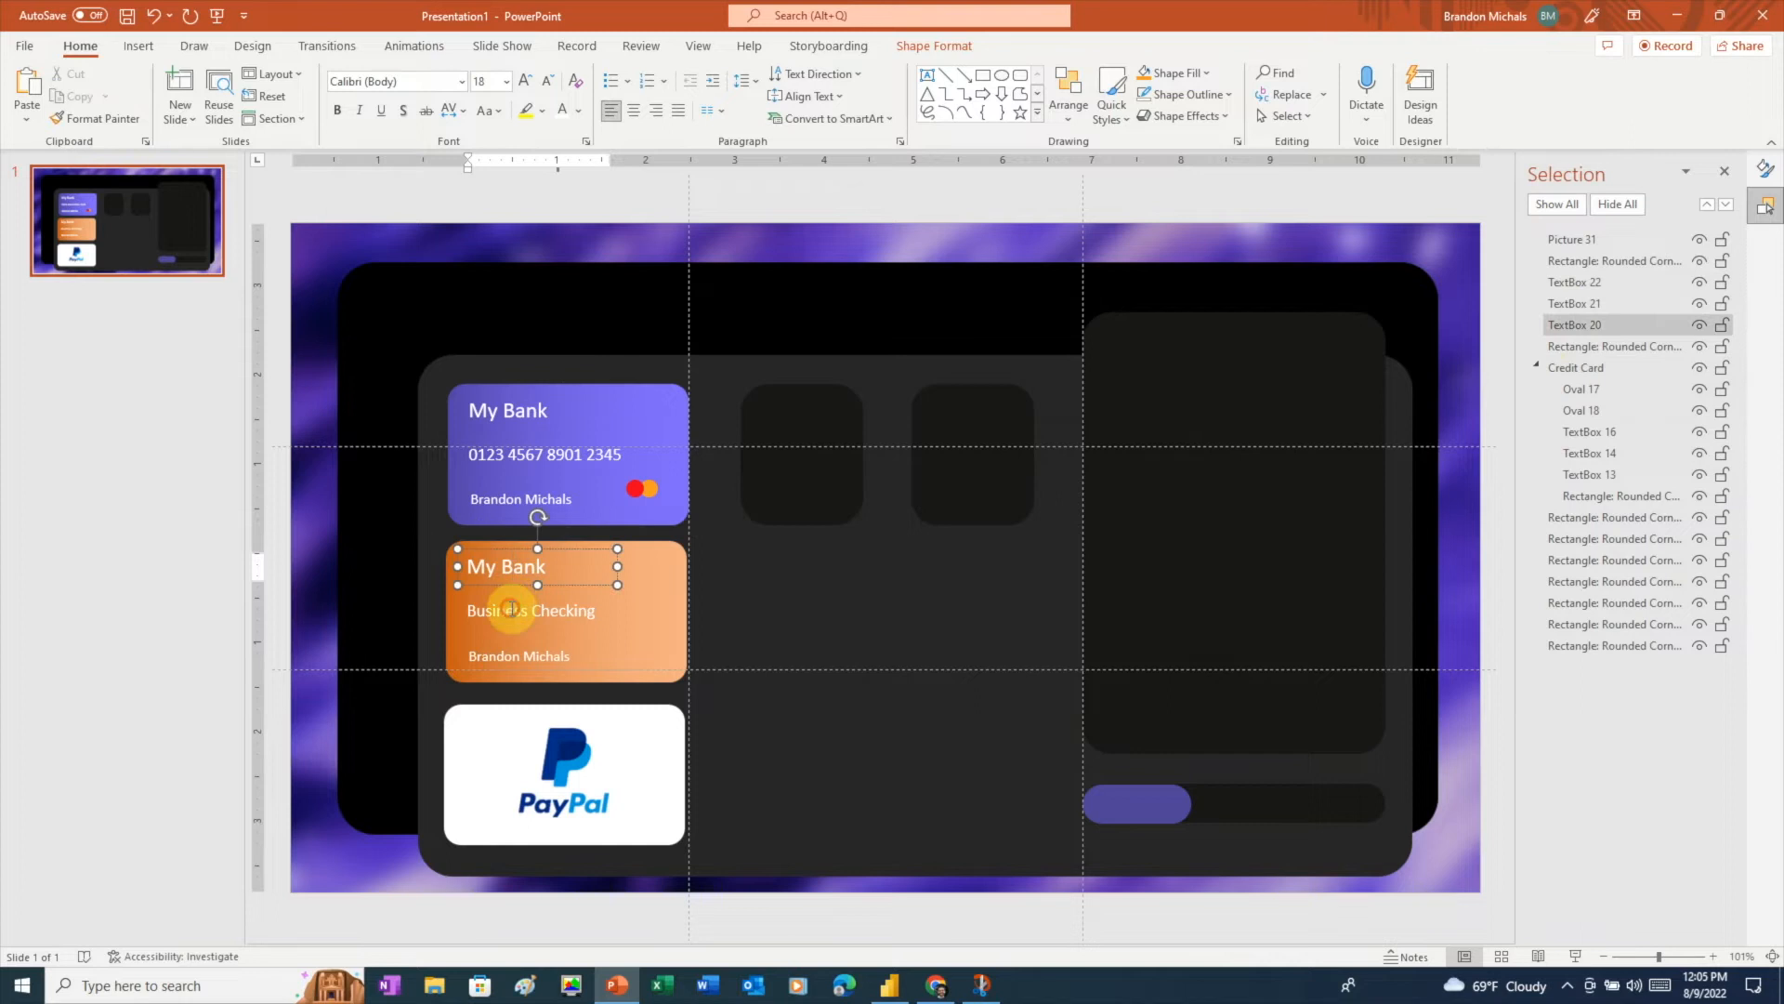
pyautogui.keyDown('shift'); pyautogui.click(511, 608); pyautogui.keyUp('shift')
pyautogui.keyDown('shift'); pyautogui.click(510, 656); pyautogui.keyUp('shift')
pyautogui.keyDown('shift'); pyautogui.click(646, 679); pyautogui.keyUp('shift')
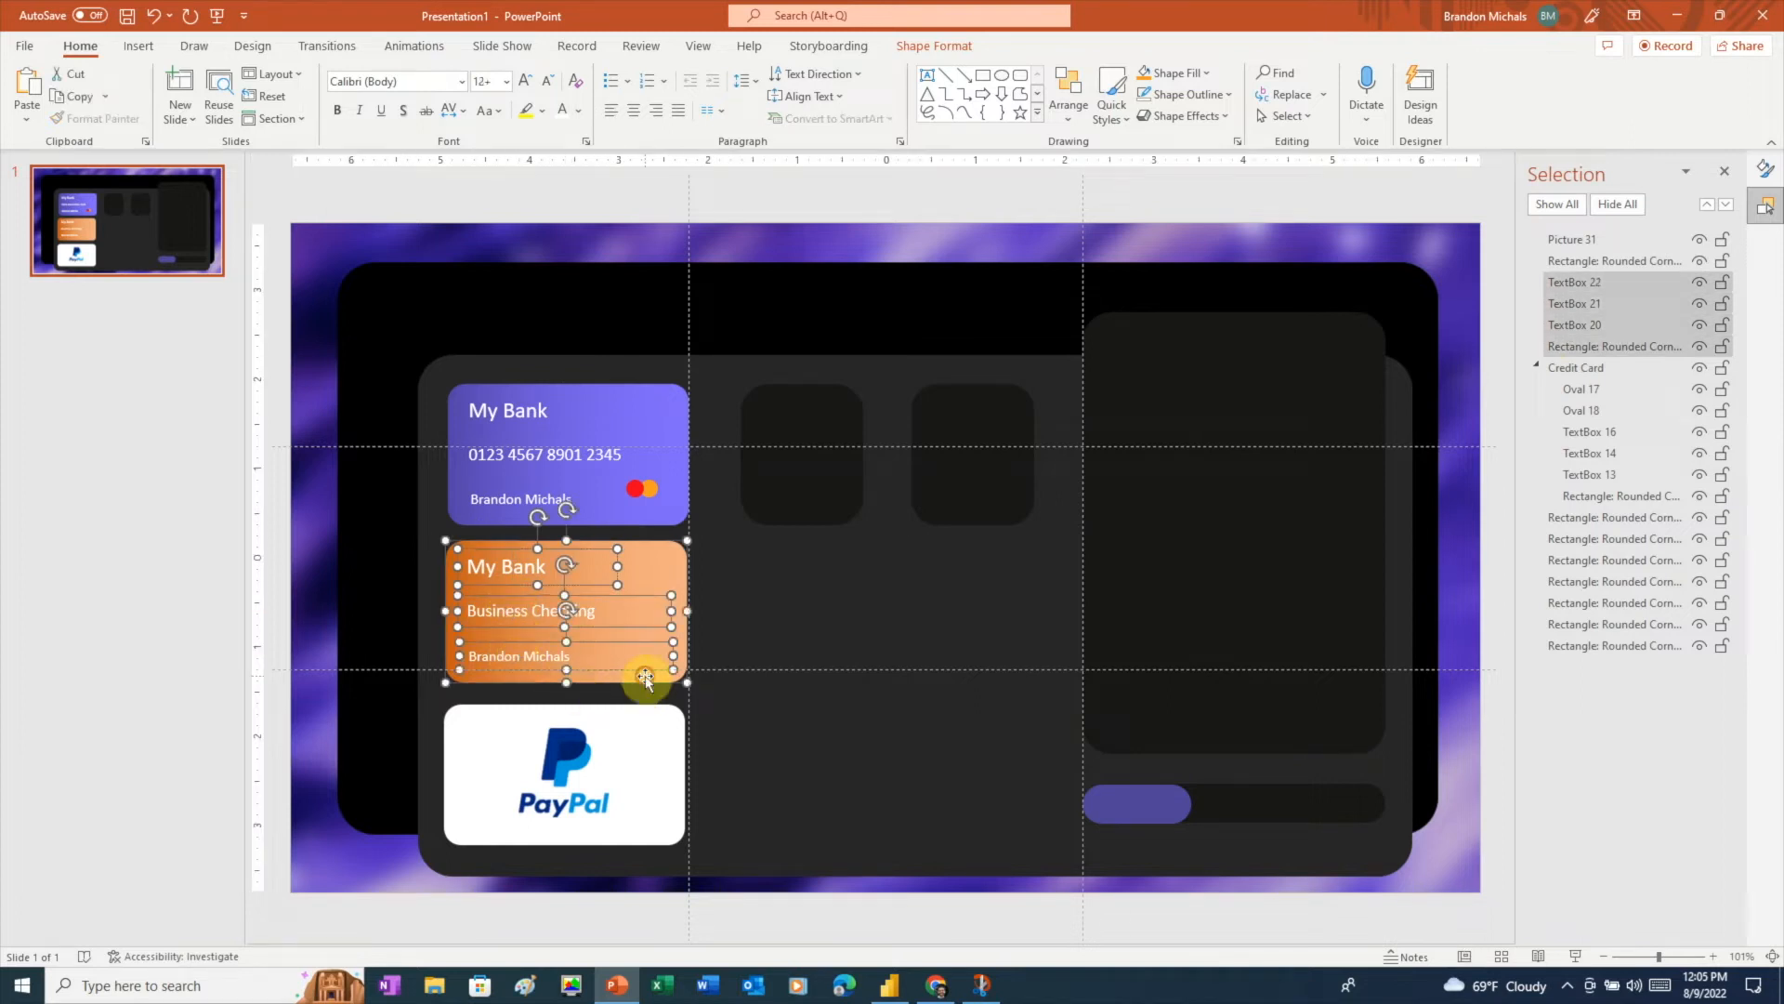
pyautogui.rightClick(646, 678)
pyautogui.moveTo(765, 384)
pyautogui.click(845, 389)
pyautogui.click(1591, 284)
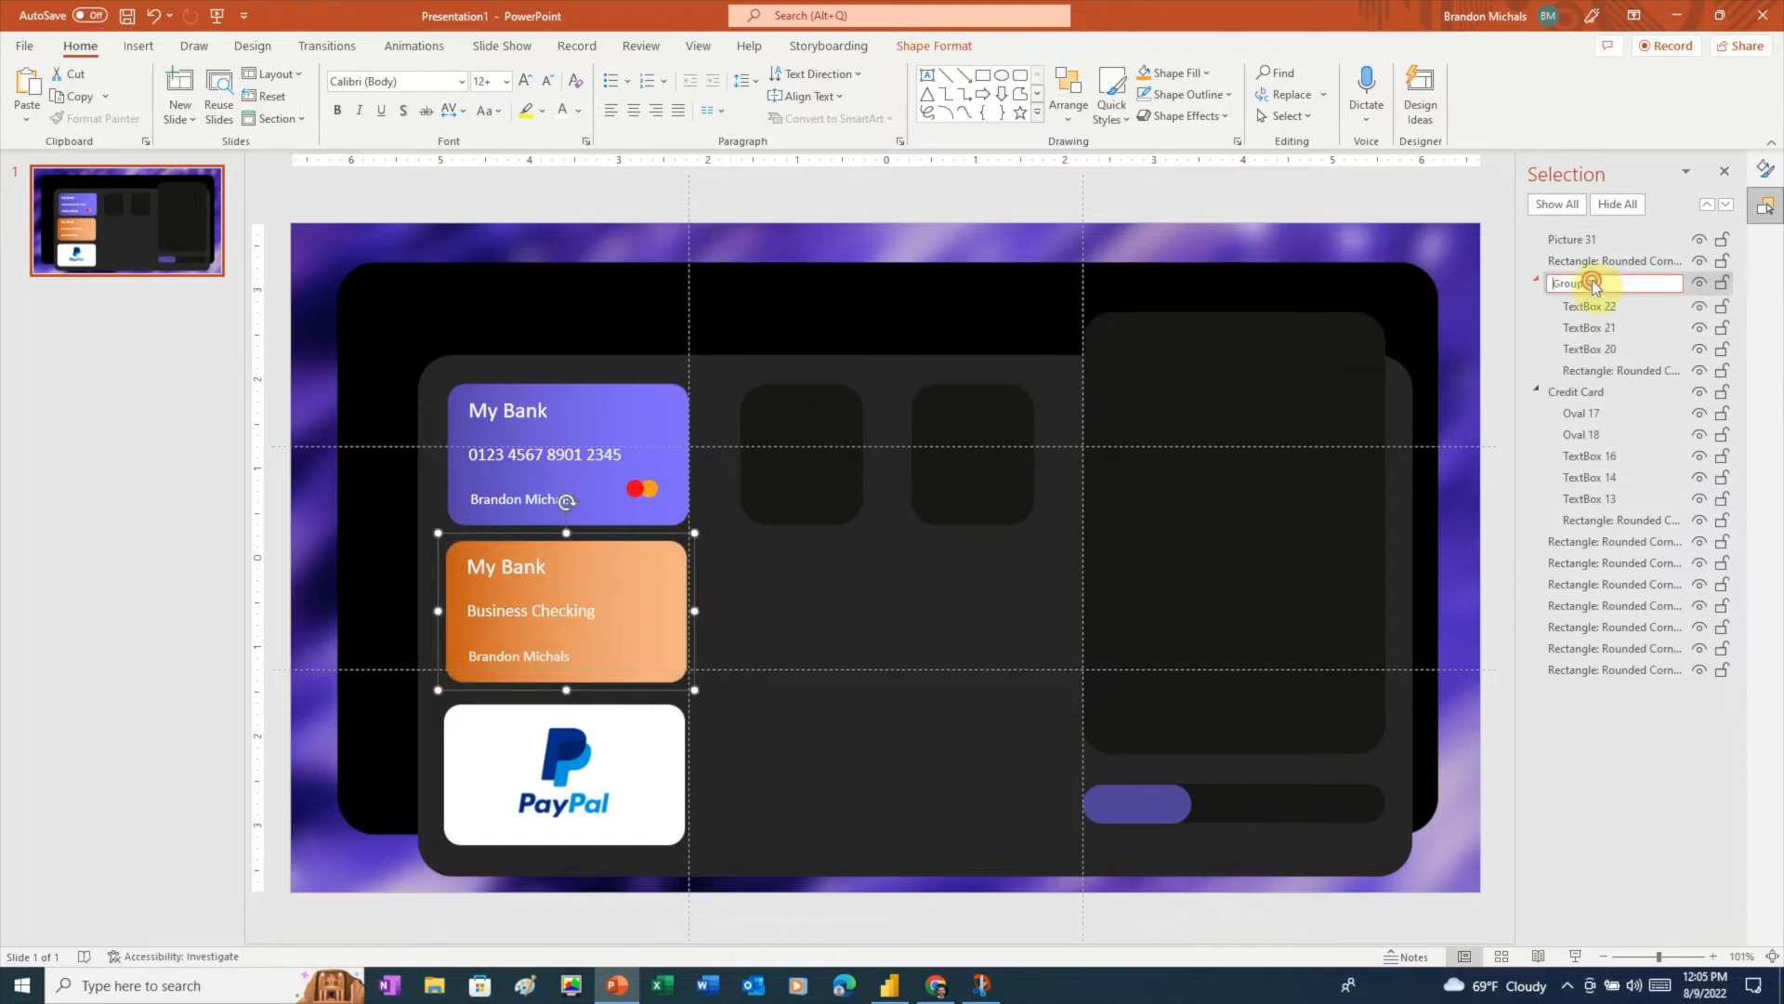
pyautogui.moveTo(1619, 284); pyautogui.dragTo(1555, 283)
pyautogui.write('Checking')
pyautogui.click(1505, 259)
# - Group the white card with its PayPal logo and name the group PayPal
pyautogui.click(609, 721)
pyautogui.keyDown('shift'); pyautogui.click(671, 742); pyautogui.keyUp('shift')
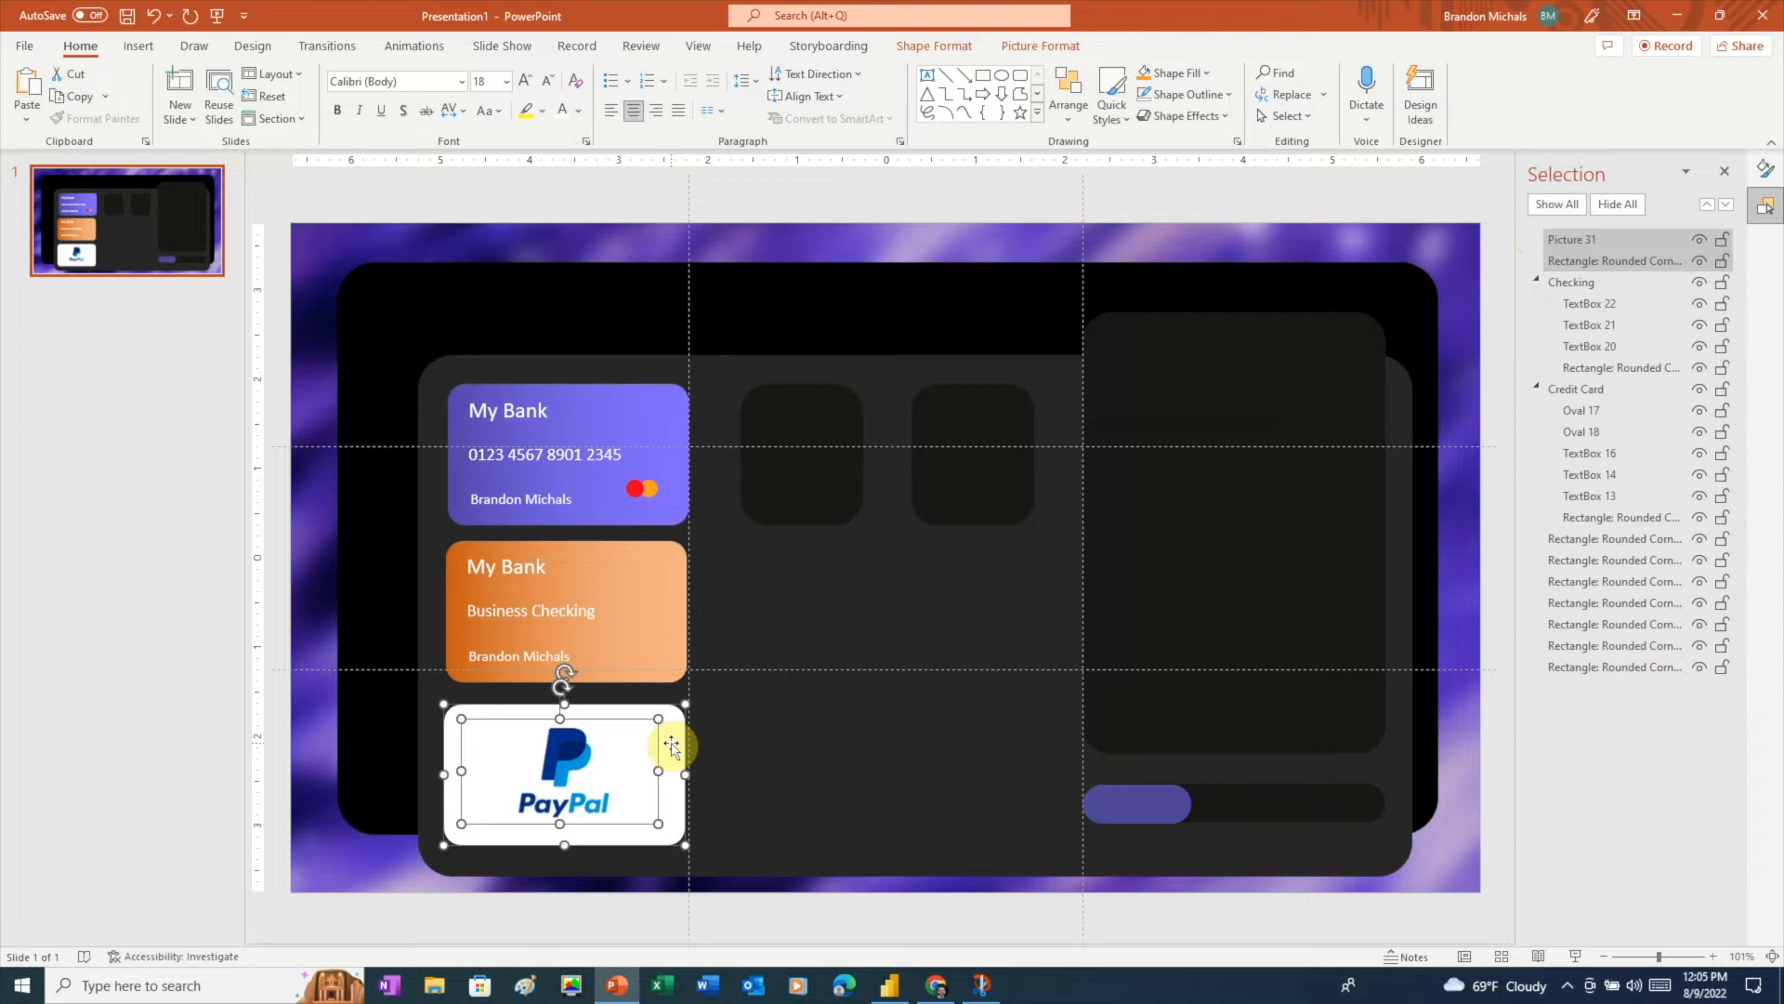
pyautogui.rightClick(669, 742)
pyautogui.click(860, 457)
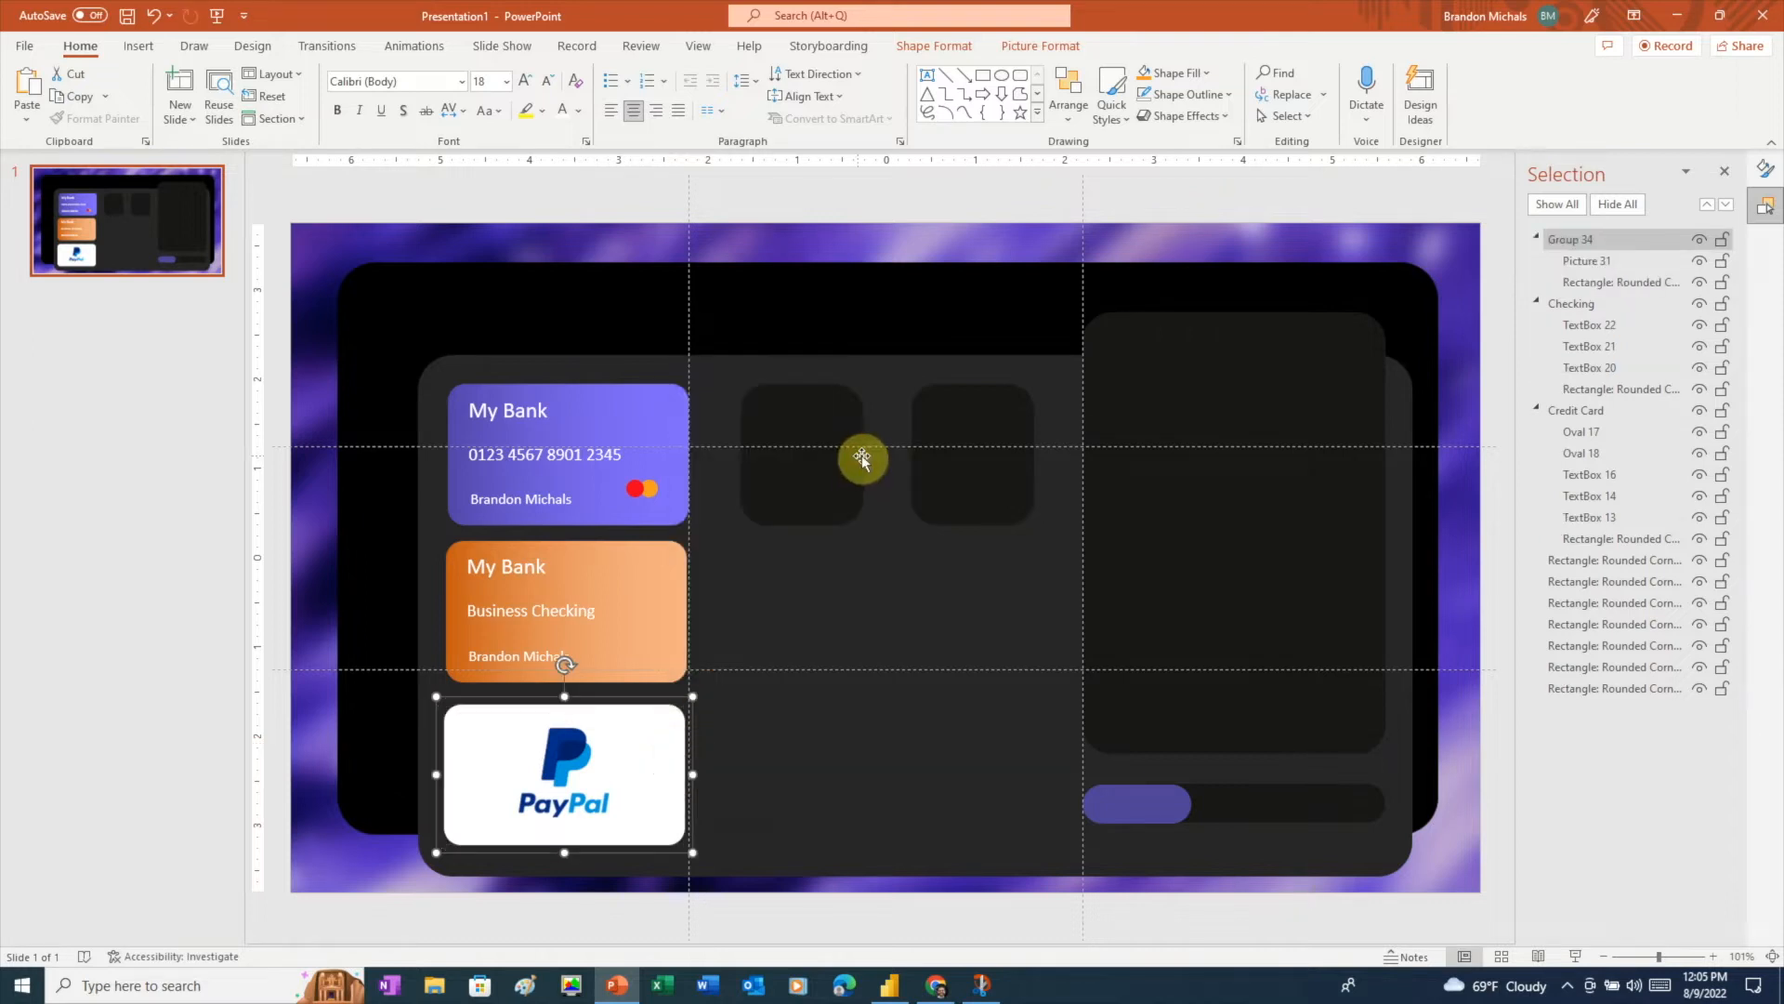
pyautogui.doubleClick(1580, 240)
pyautogui.write('PayPal')
pyautogui.click(678, 338)
# - Save the purple card's background rectangle as the picture creditcard.png in the Assets folder of PowerBI-Design
pyautogui.click(453, 507)
pyautogui.rightClick(454, 507)
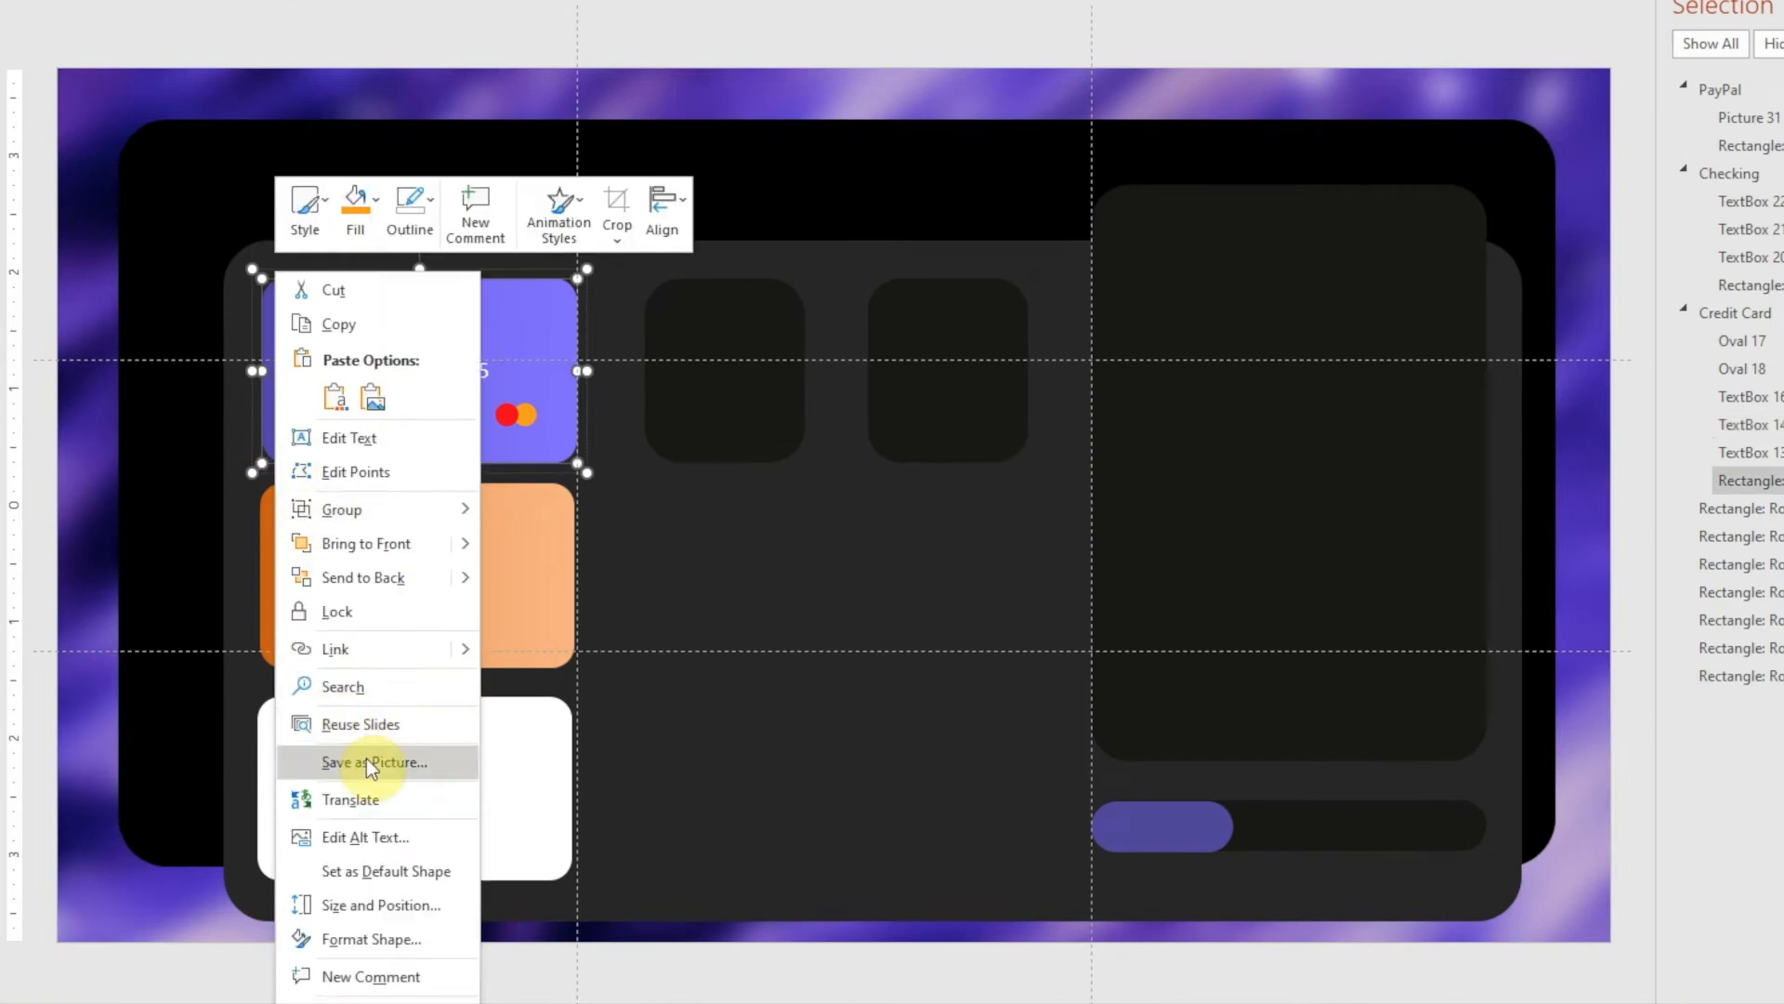
pyautogui.click(366, 761)
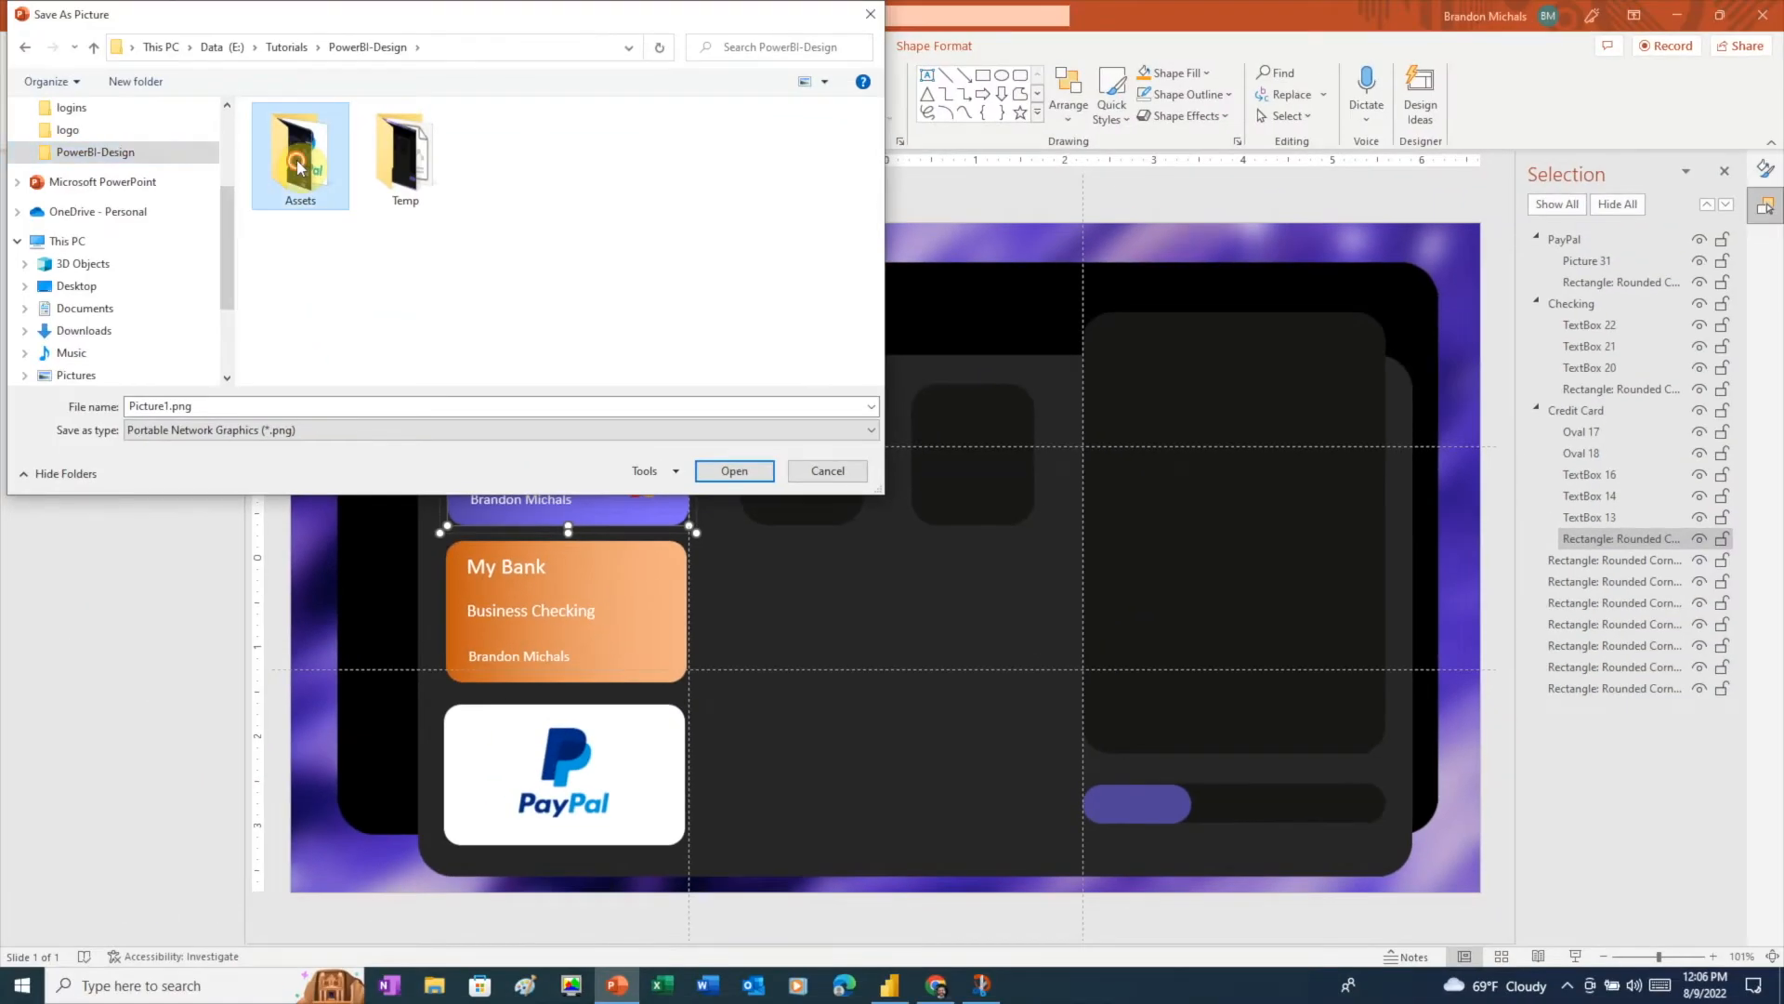
pyautogui.doubleClick(298, 167)
pyautogui.doubleClick(148, 407)
pyautogui.write('c')
pyautogui.press('Return')
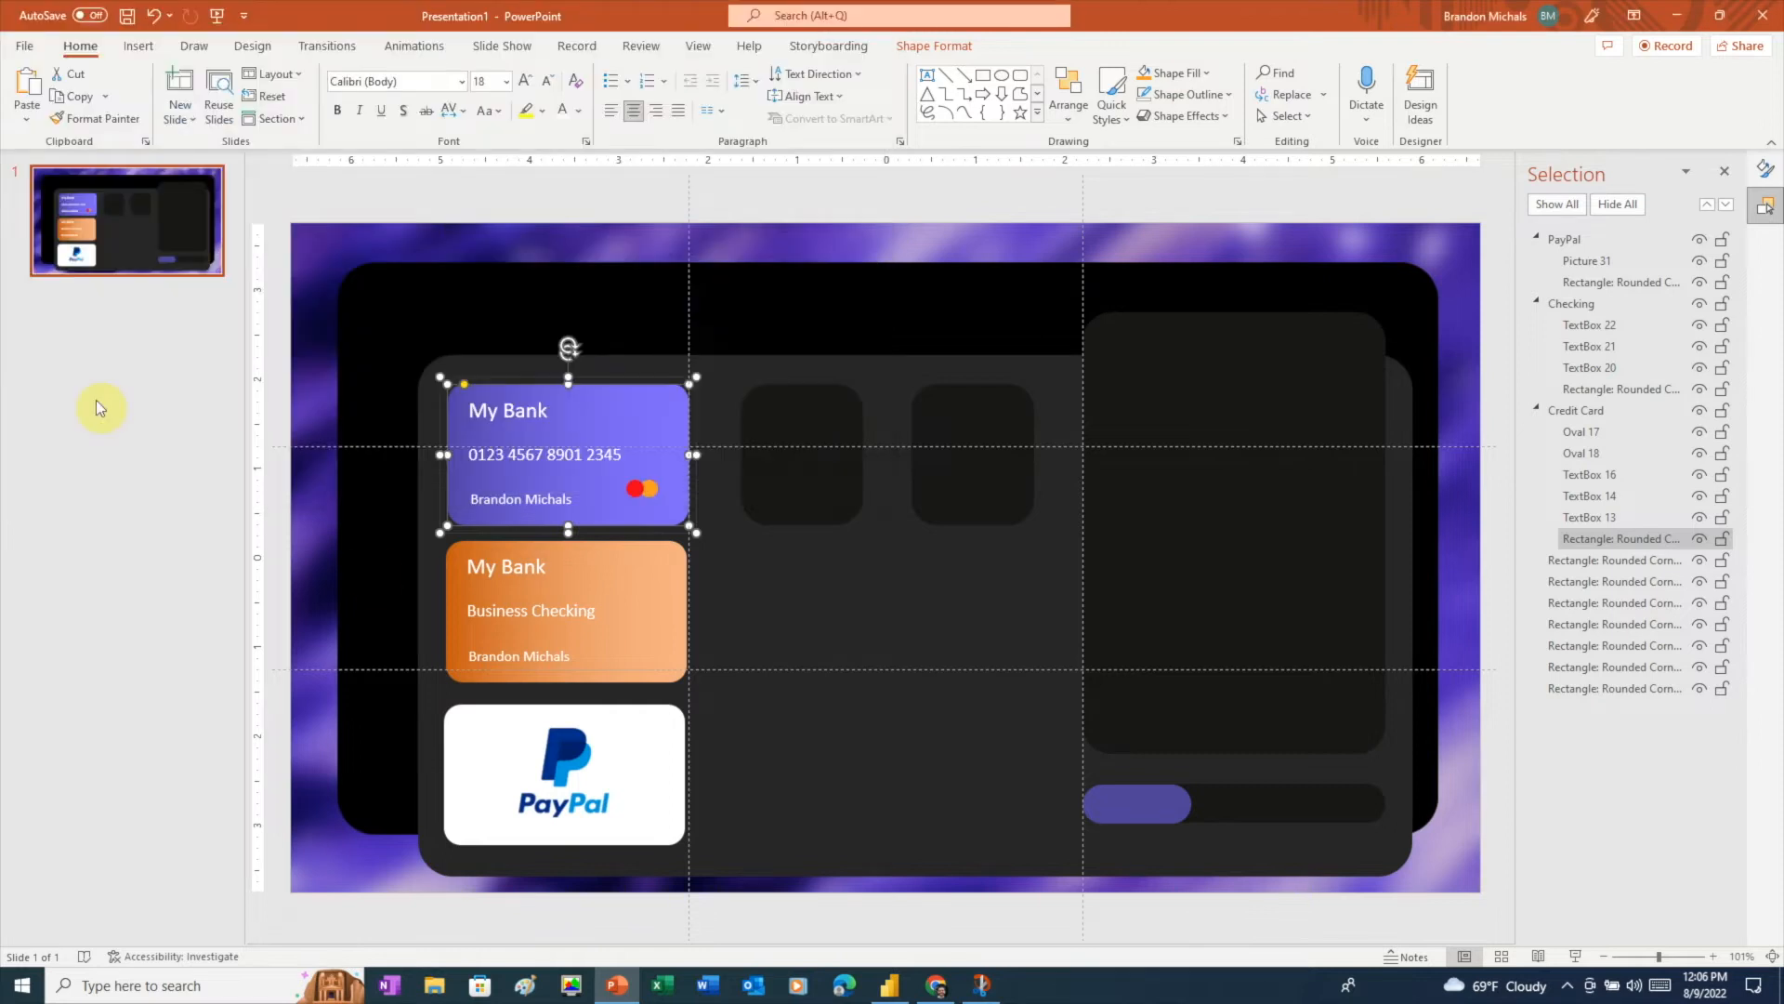
# - Save the orange Checking group as the picture checking.png in the Assets folder
pyautogui.rightClick(637, 583)
pyautogui.click(719, 433)
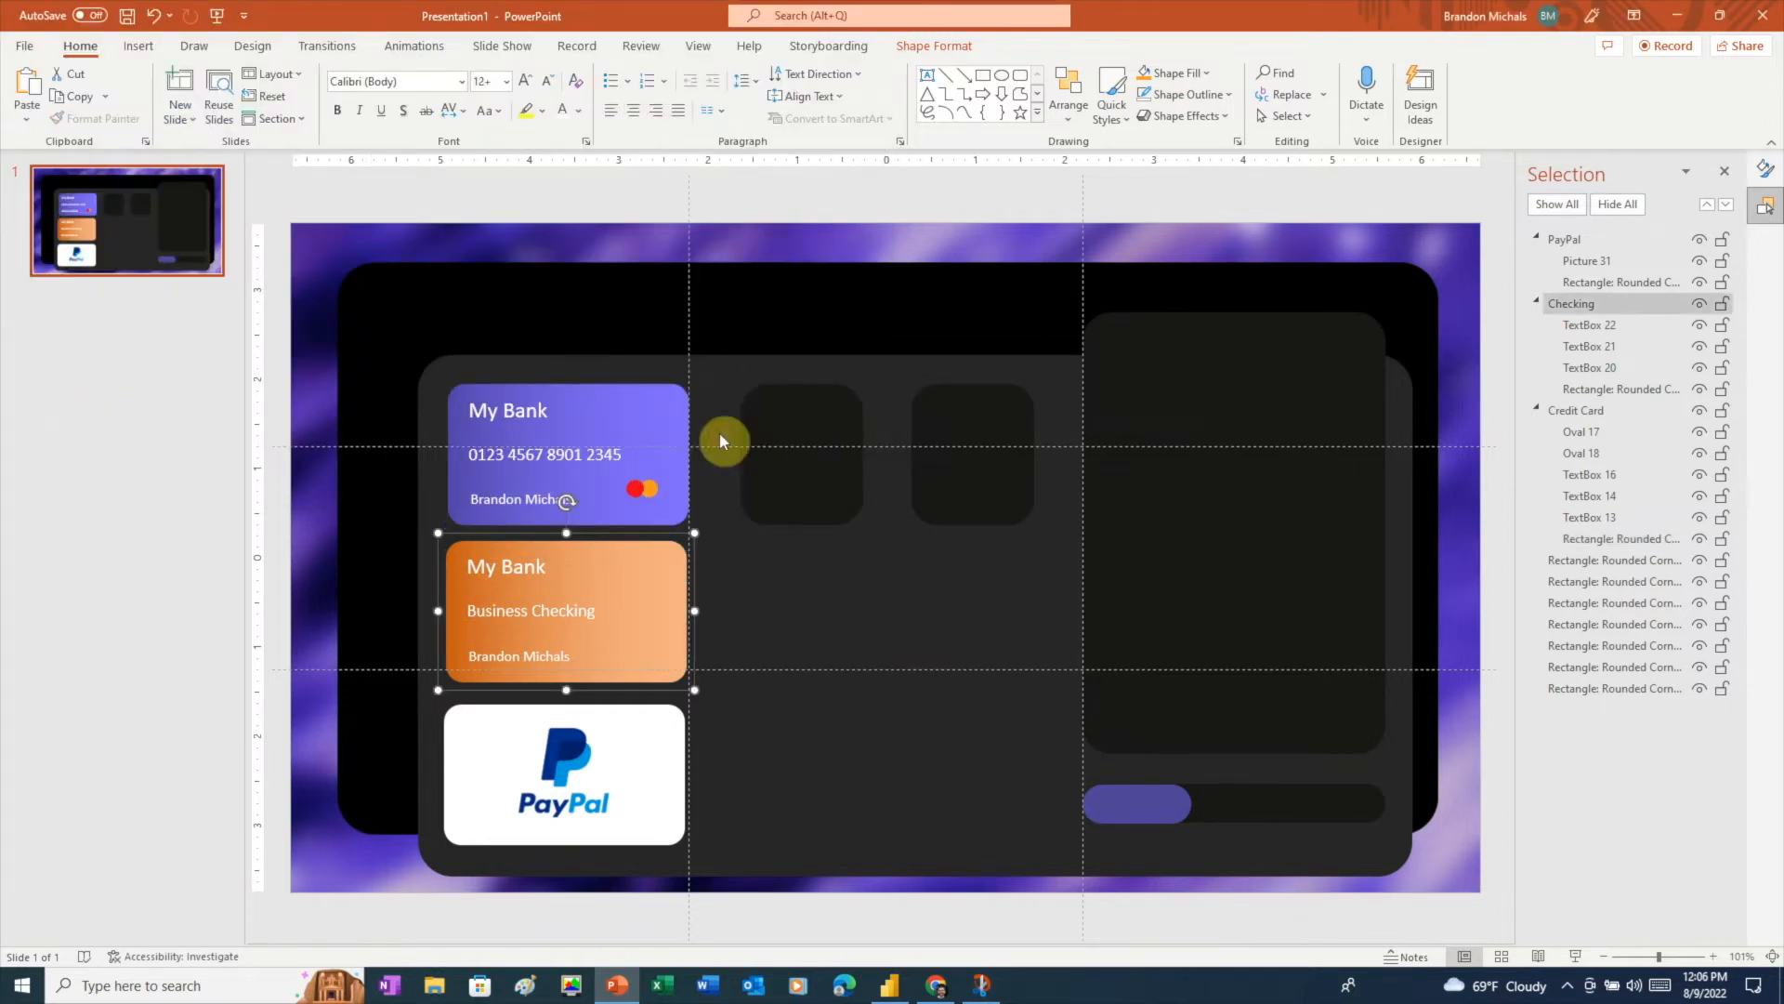
pyautogui.write('checking.png')
pyautogui.press('Return')
# - Save the PayPal group as a picture in the Assets folder, replacing the existing paypal.png
pyautogui.rightClick(646, 755)
pyautogui.click(714, 595)
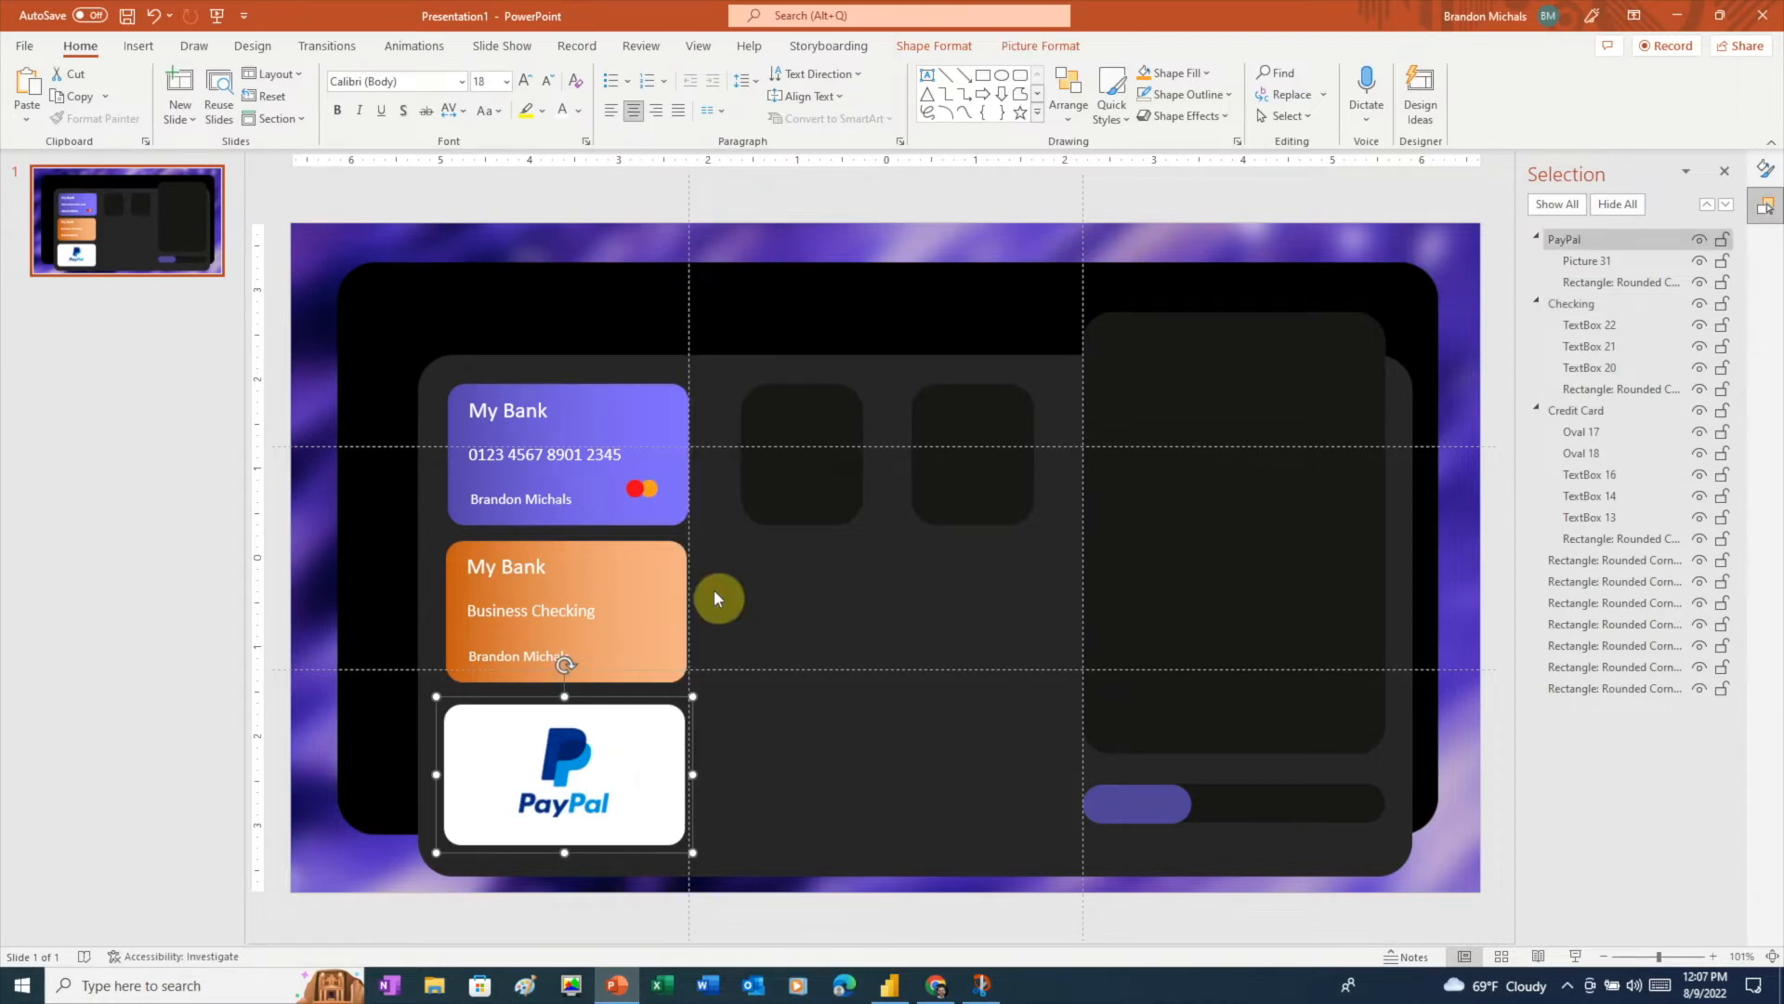
pyautogui.click(511, 177)
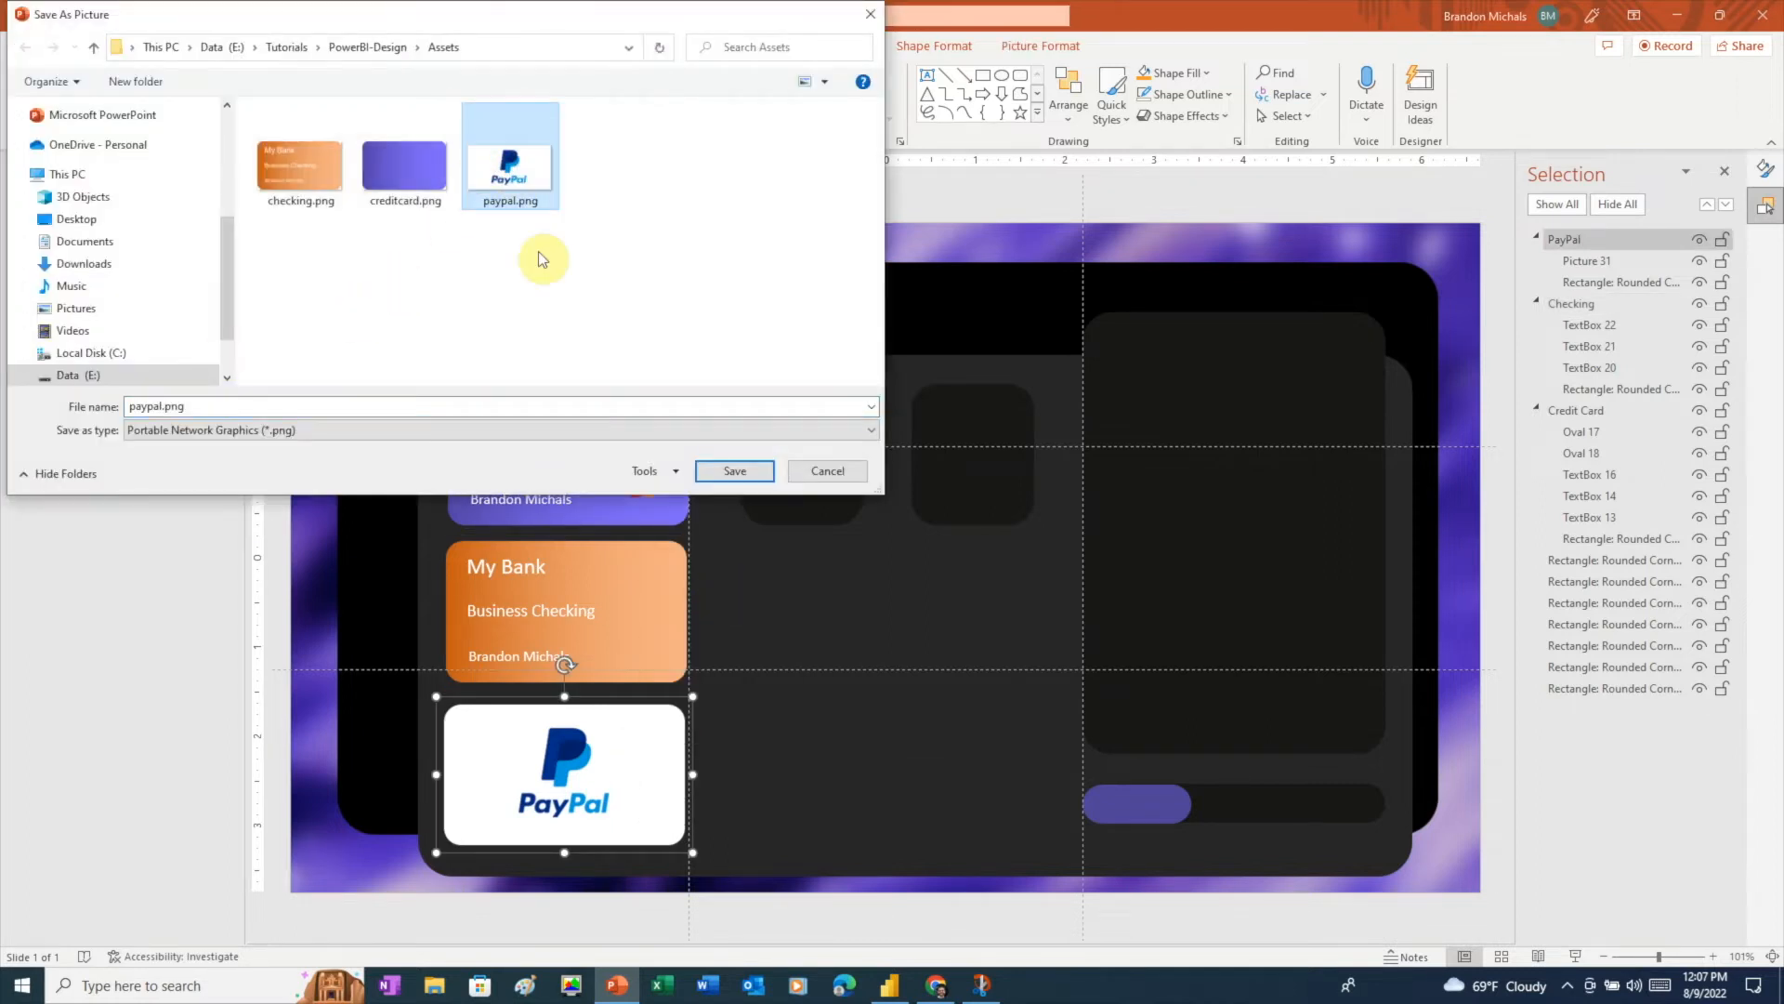
pyautogui.click(733, 471)
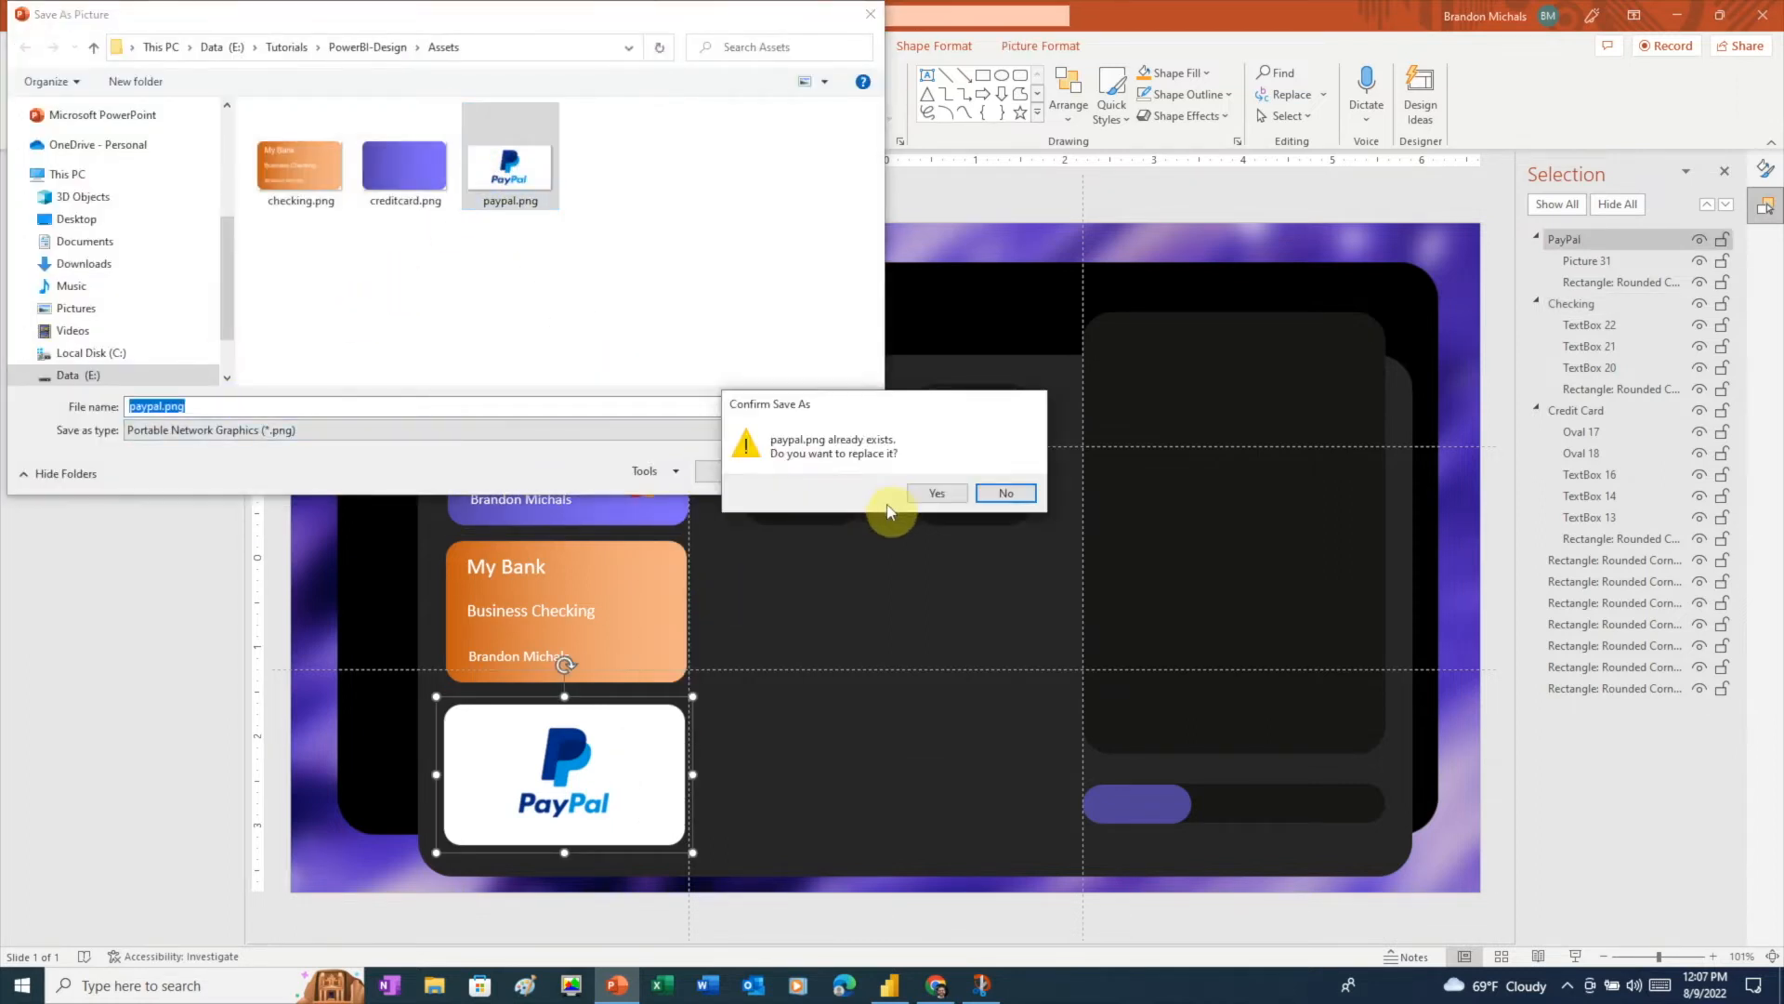
pyautogui.click(941, 494)
# - Hide the Credit Card, Checking and PayPal groups on the slide
pyautogui.click(621, 465)
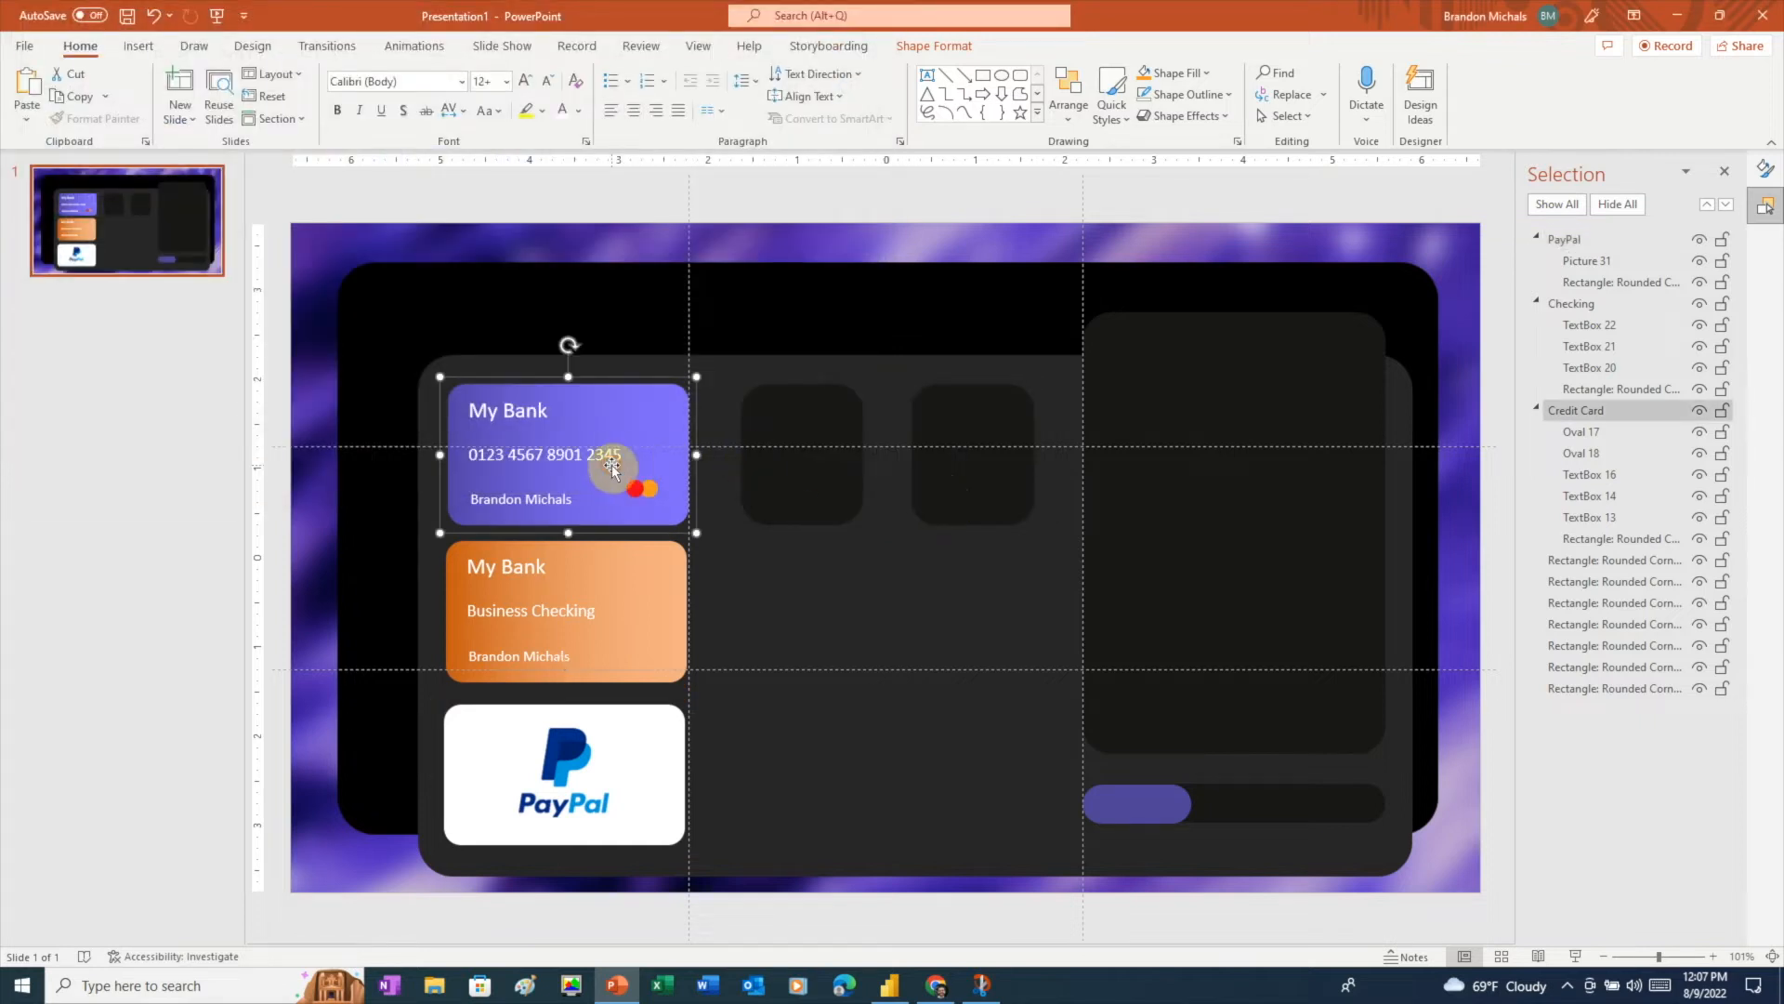
pyautogui.click(1700, 410)
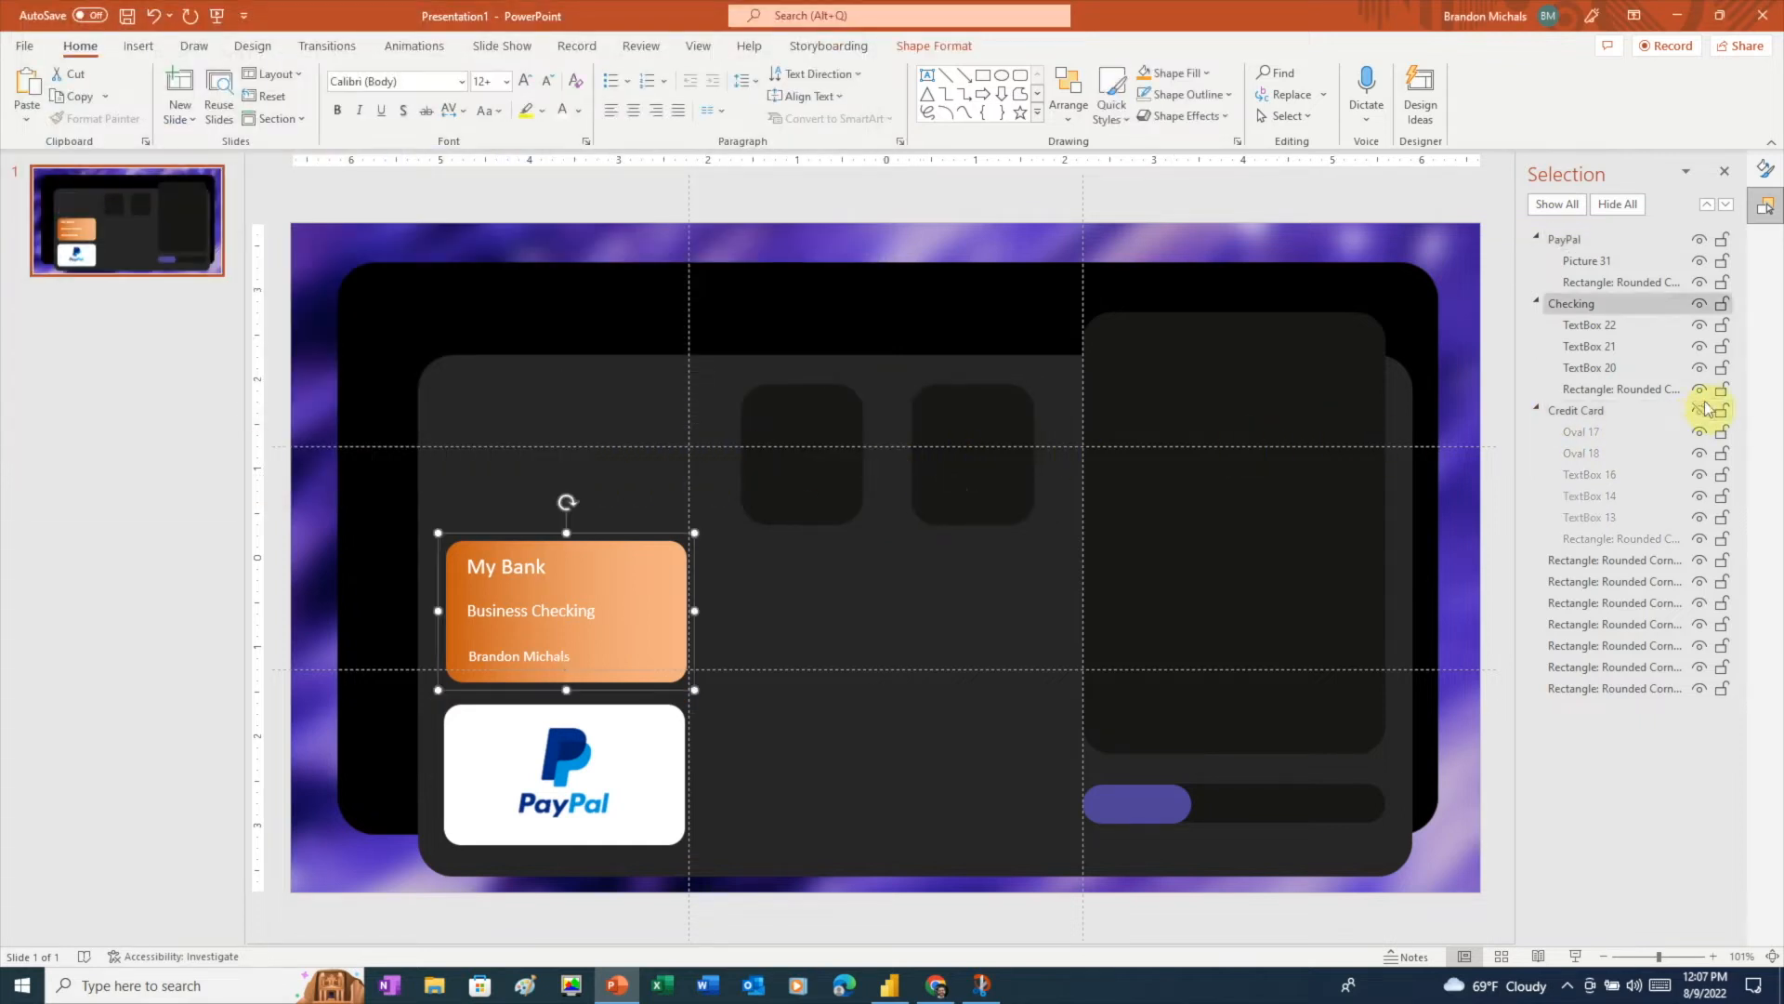
pyautogui.click(1700, 304)
pyautogui.click(1701, 240)
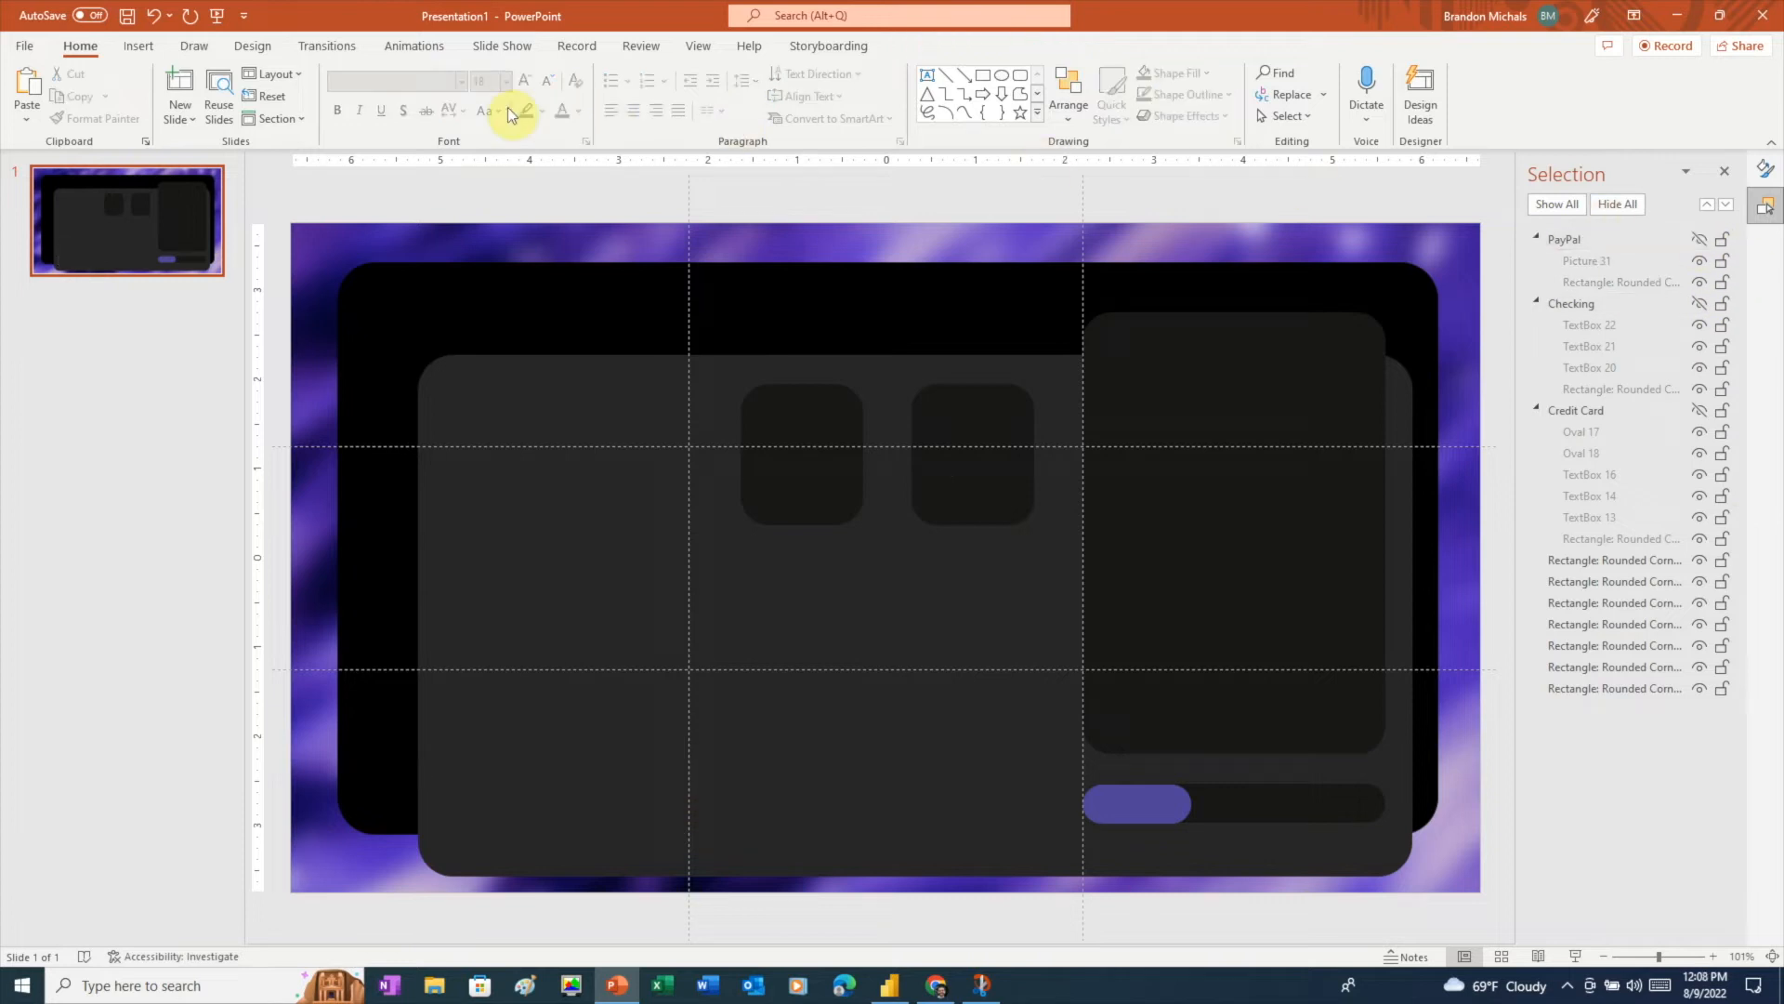
# - Export just the current slide as the PNG picture background in the PowerBI-Design folder
pyautogui.click(23, 47)
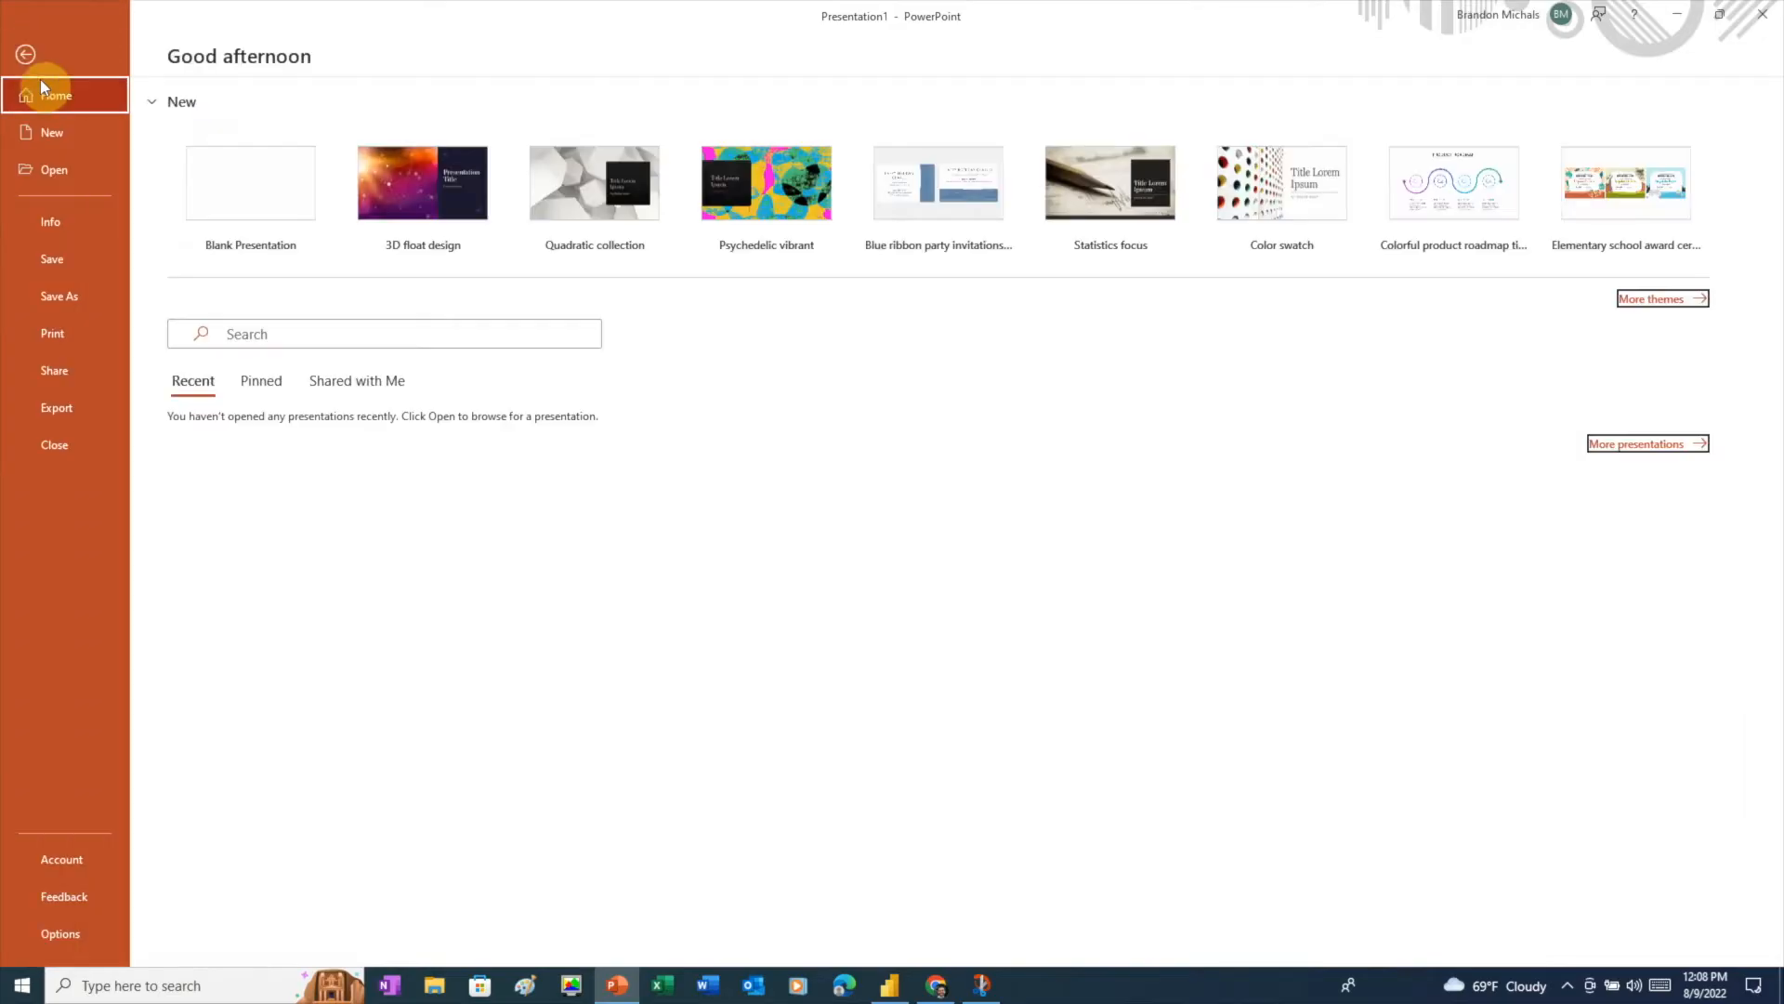
pyautogui.click(85, 298)
pyautogui.click(1117, 165)
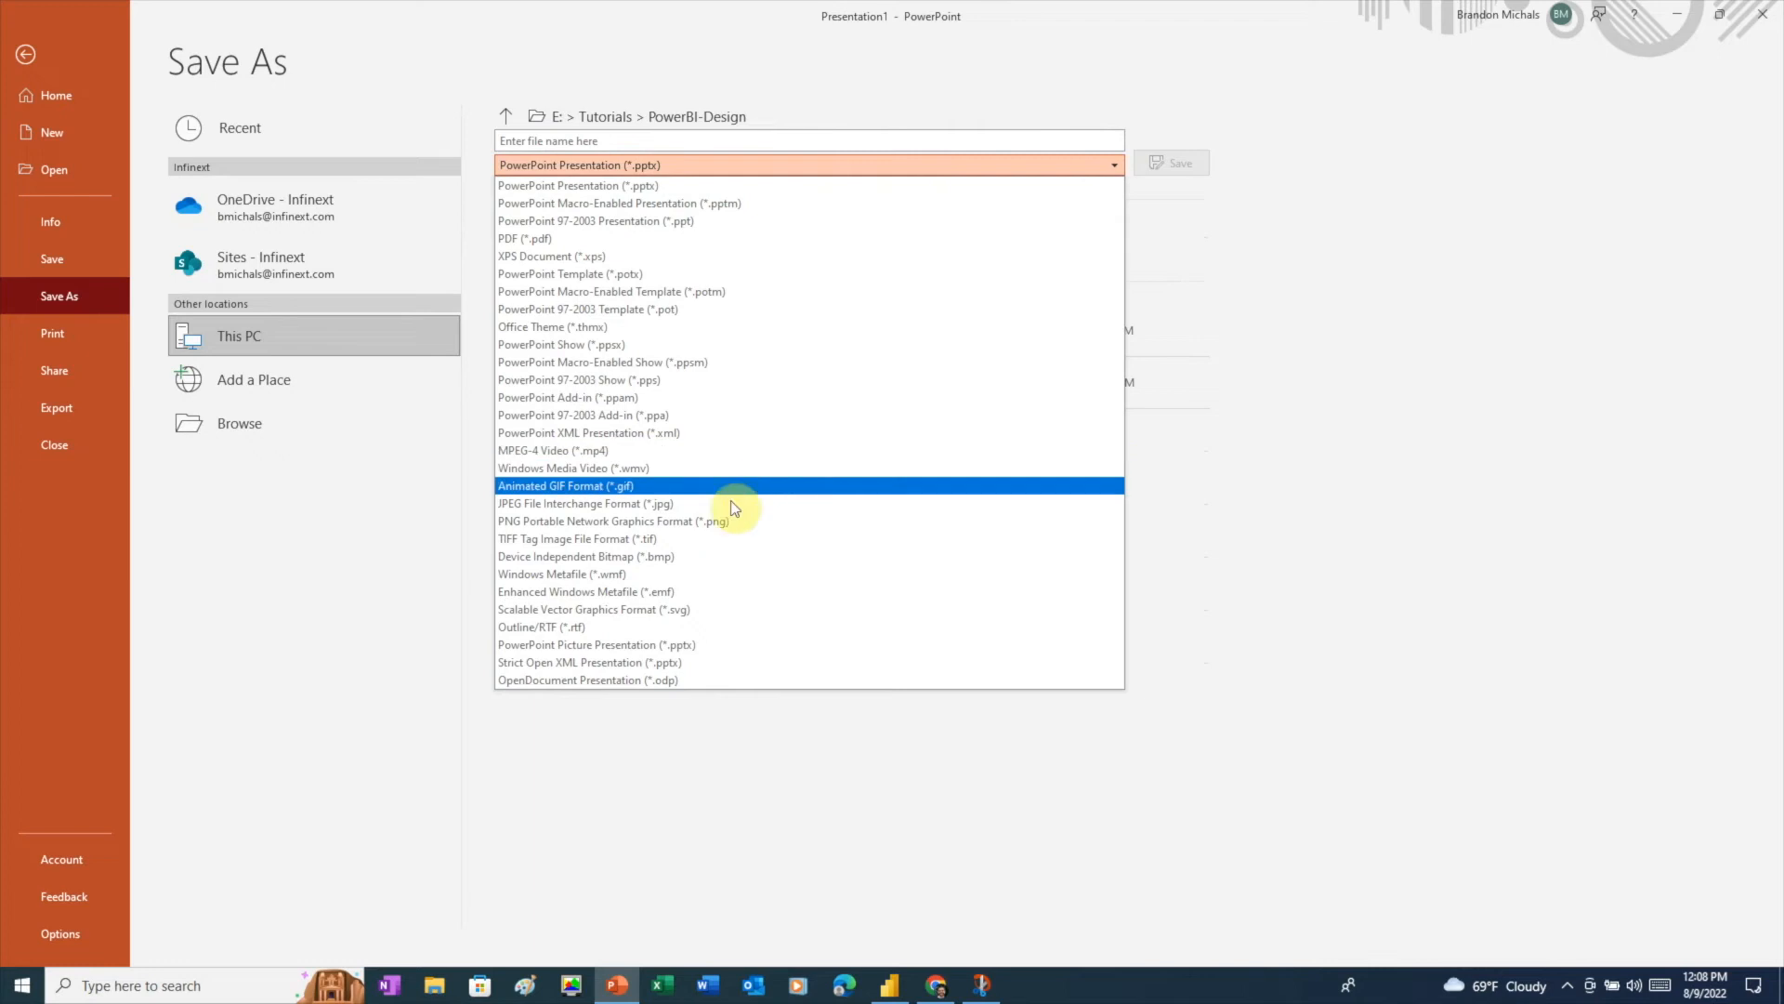
pyautogui.click(711, 517)
pyautogui.click(560, 139)
pyautogui.write('background')
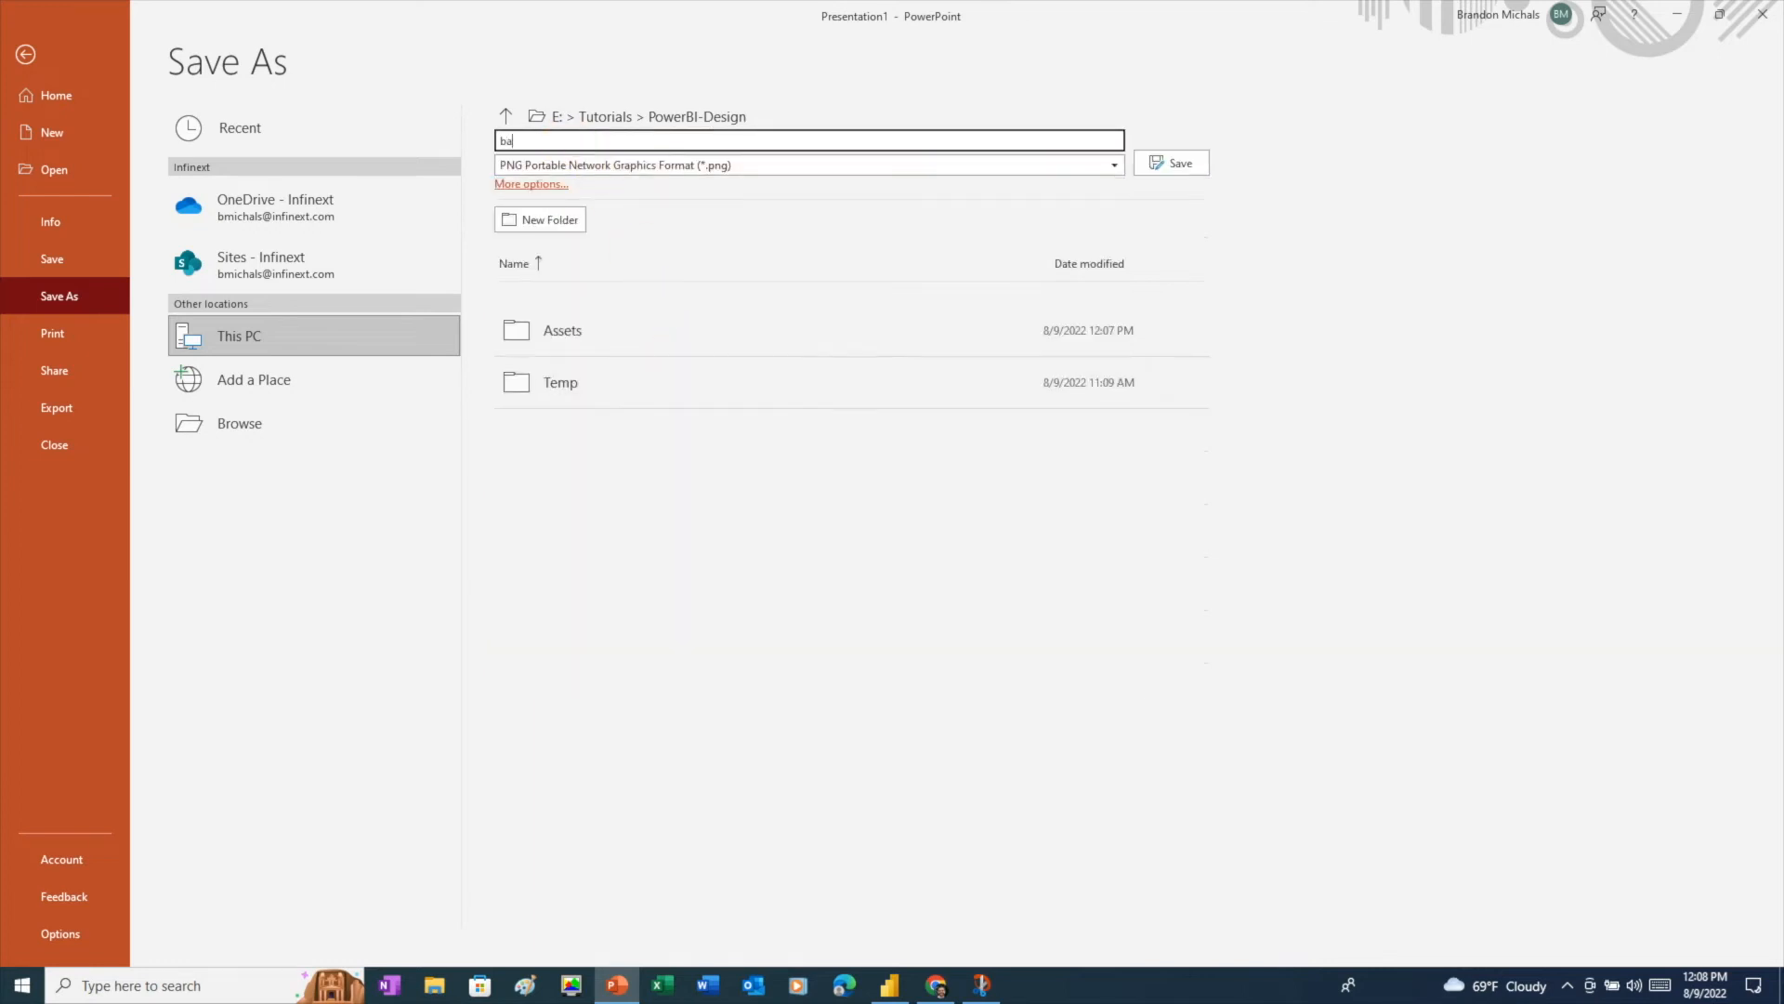
pyautogui.press('Return')
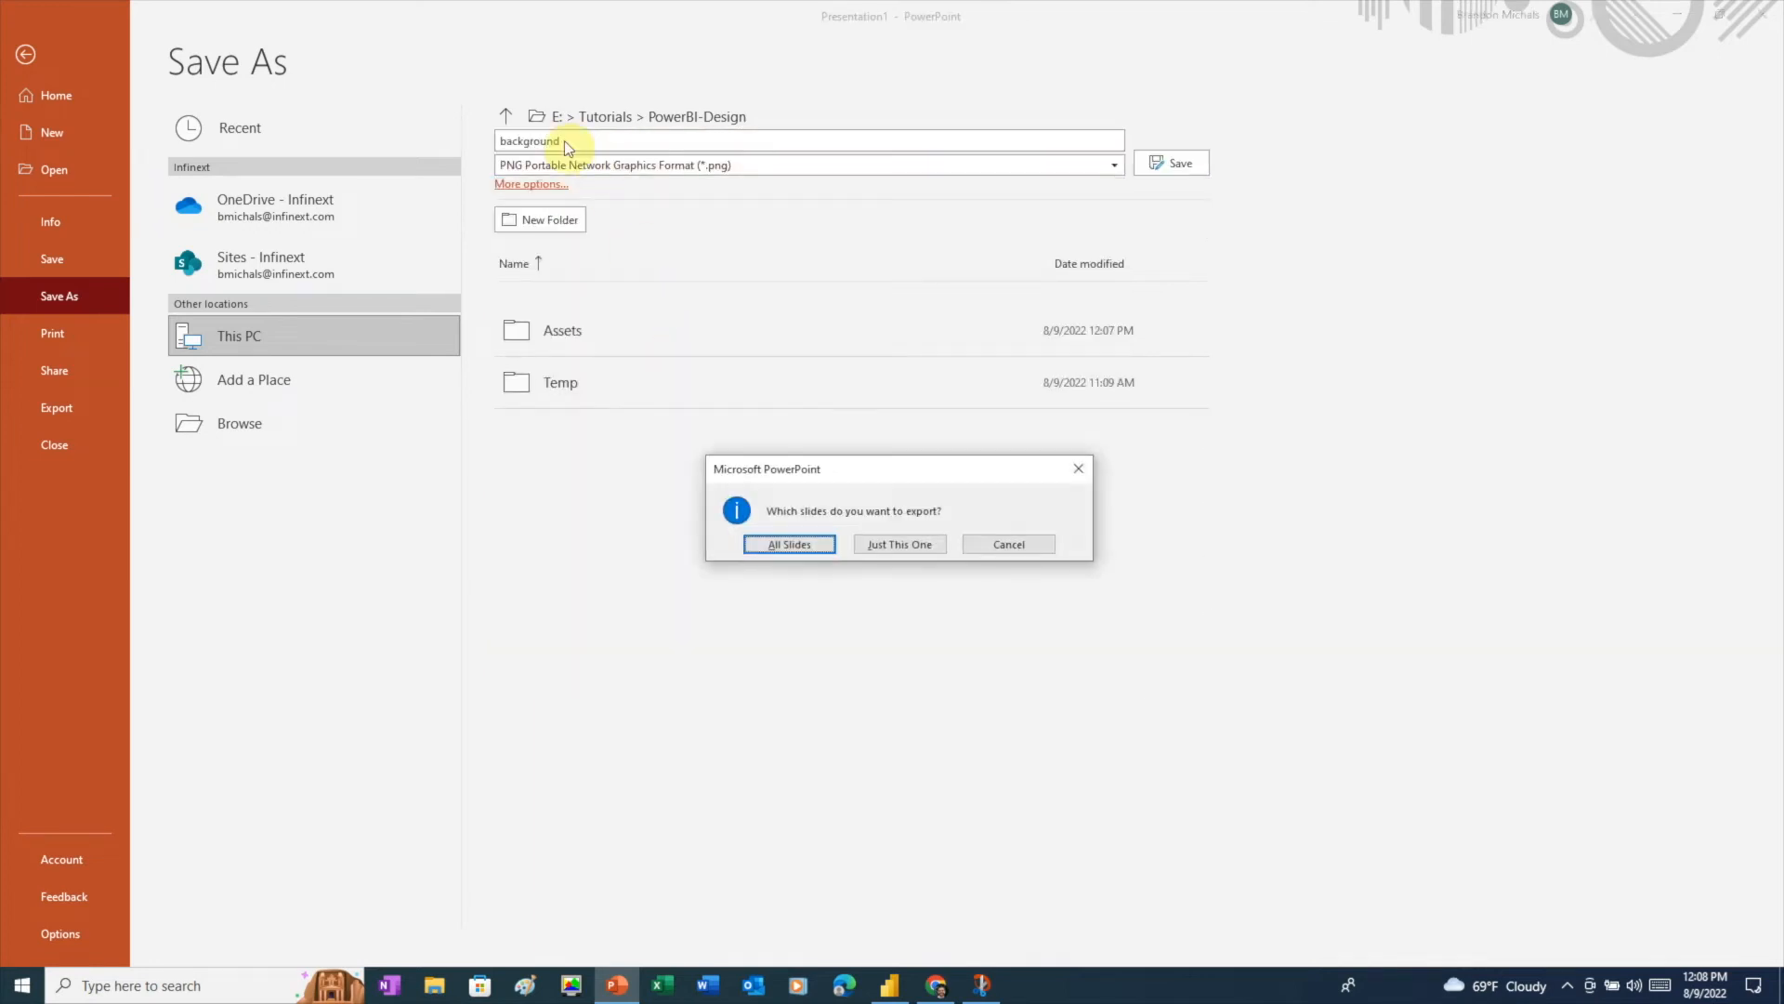
pyautogui.click(896, 546)
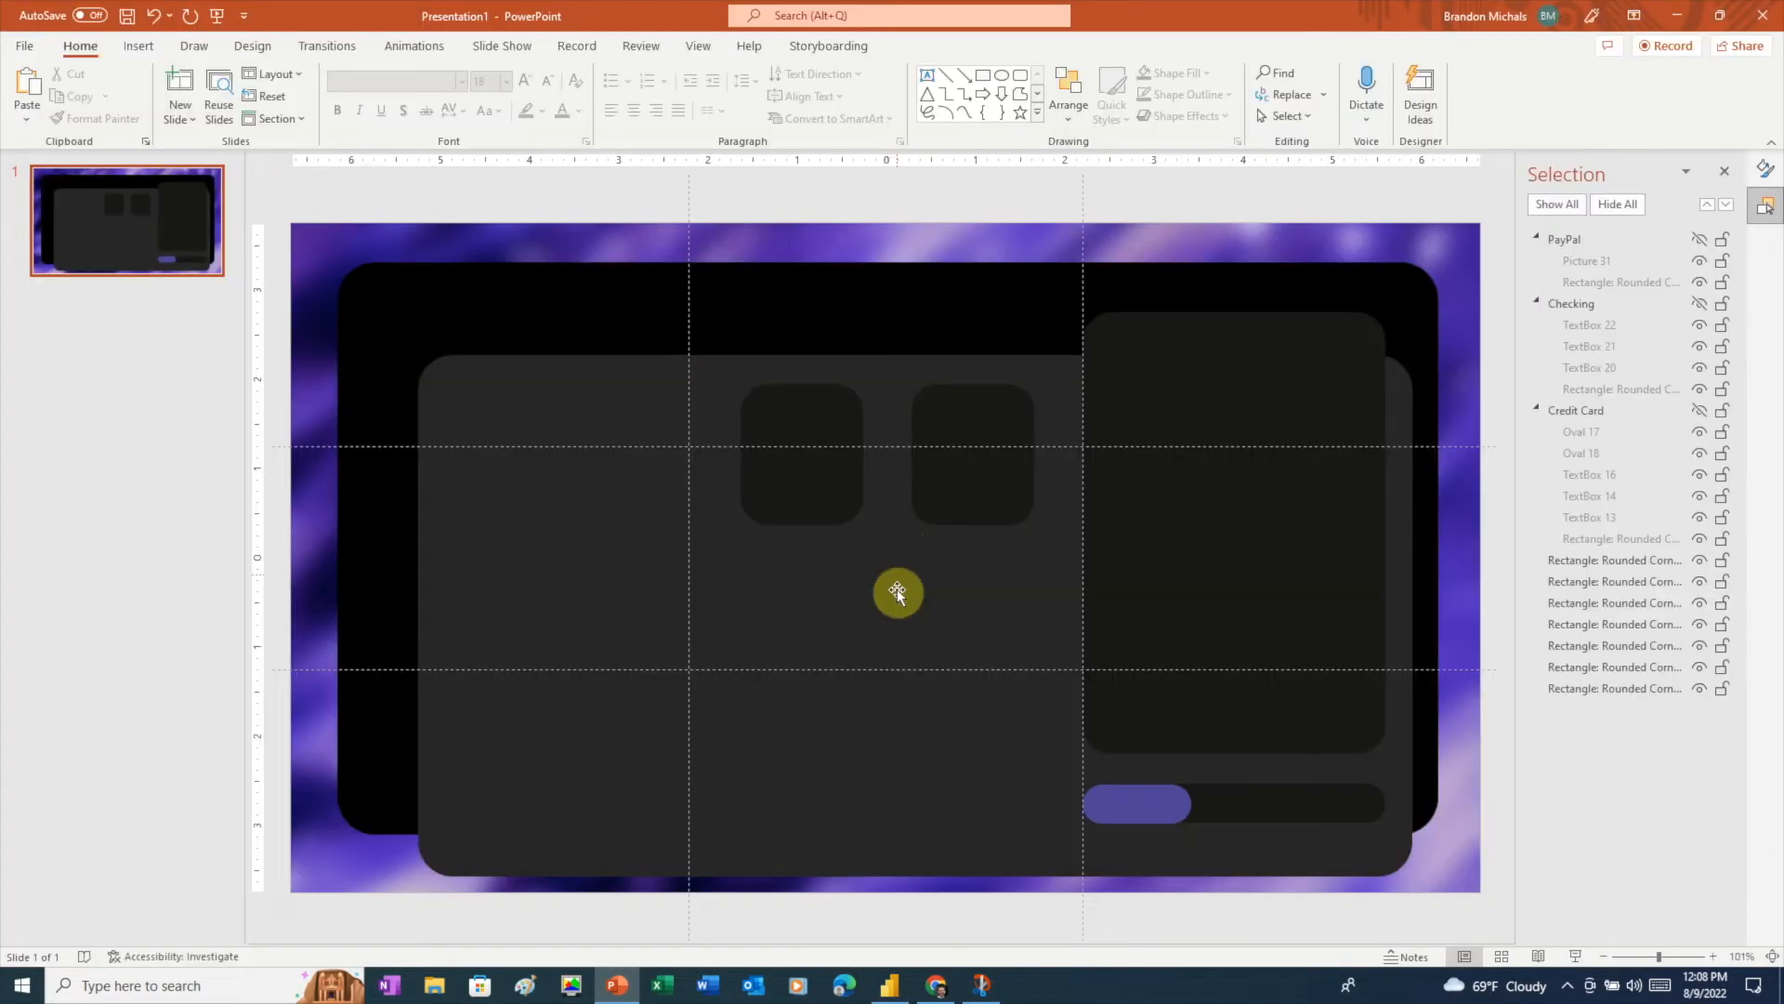
# - In Power BI Desktop, set background.png from the PowerBI-Design folder as the Expenses Redesign page's canvas background with 0% transparency
pyautogui.click(889, 987)
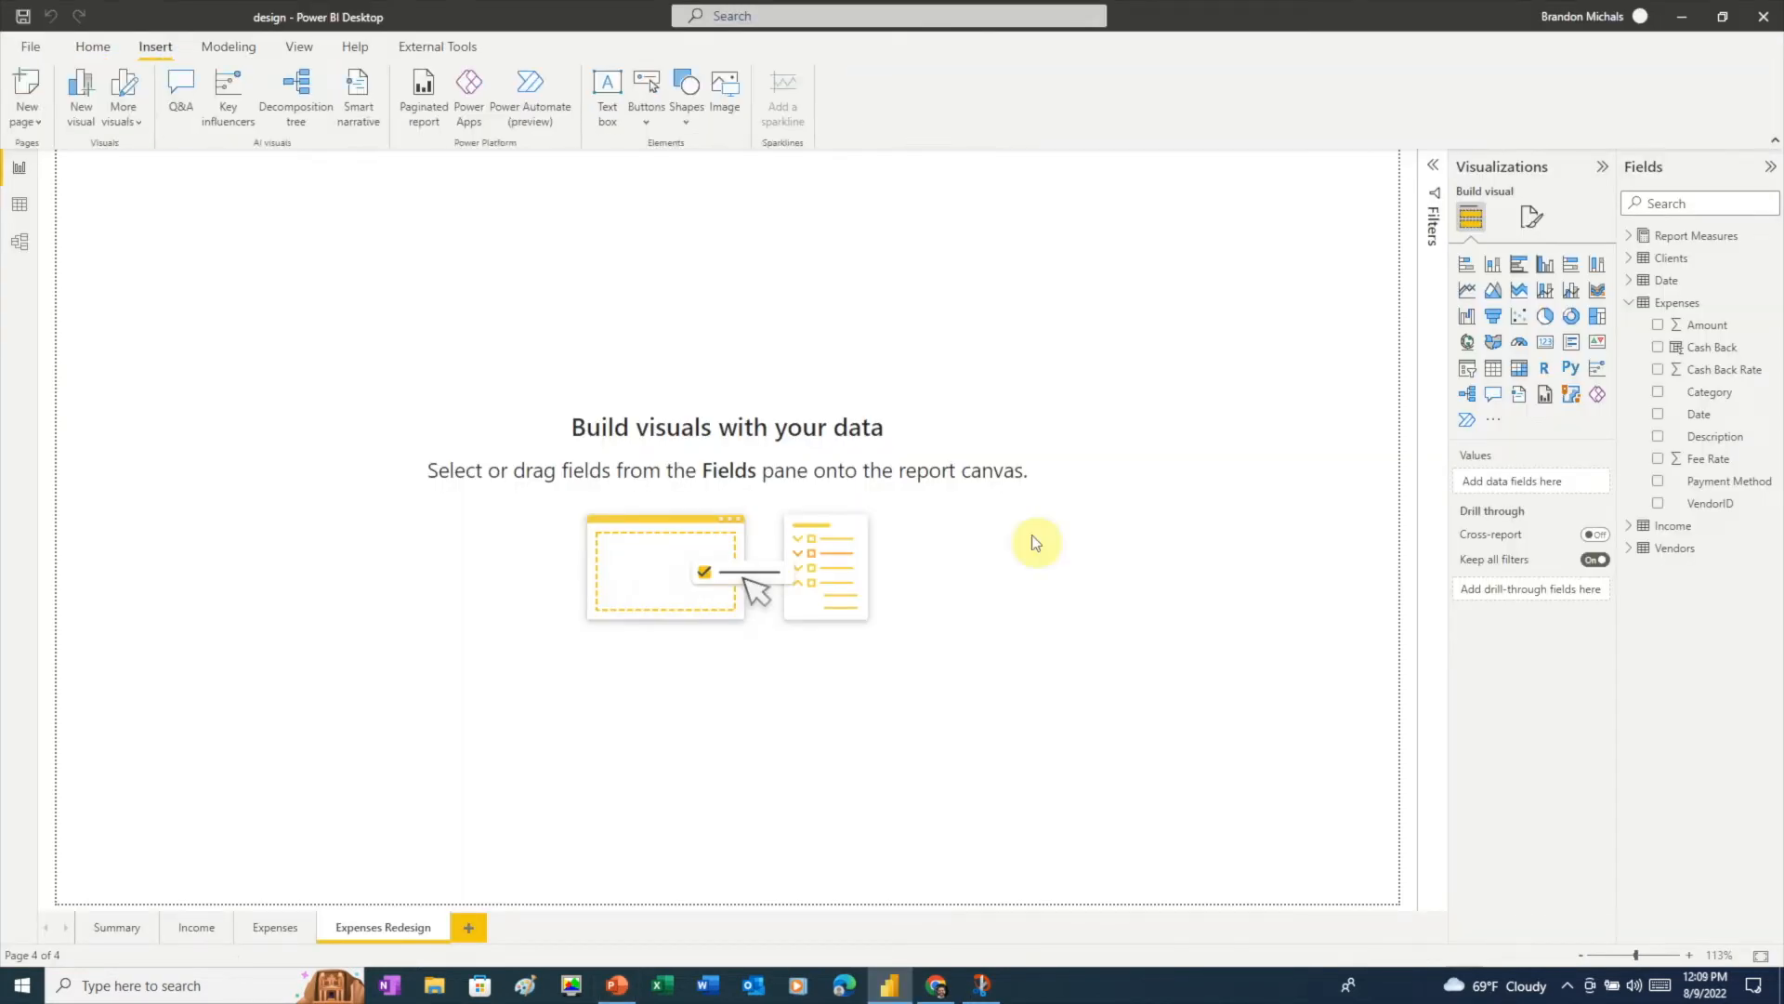
pyautogui.click(1532, 217)
pyautogui.click(1459, 389)
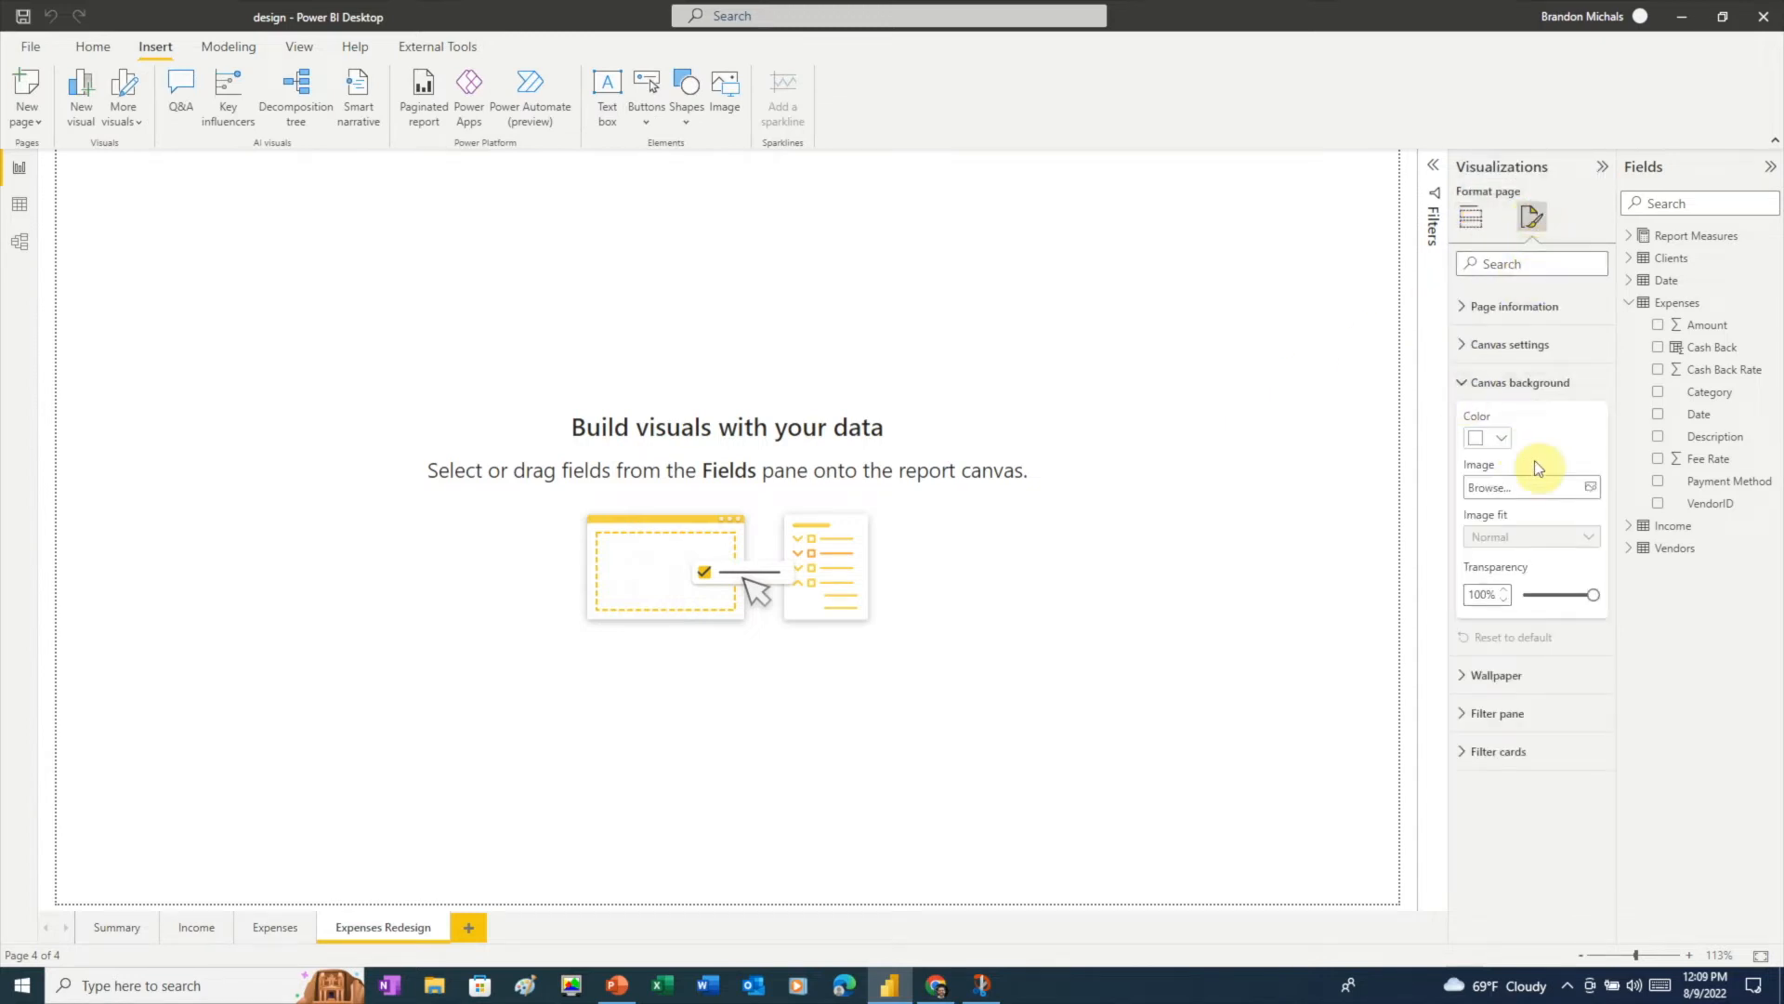
pyautogui.click(1591, 486)
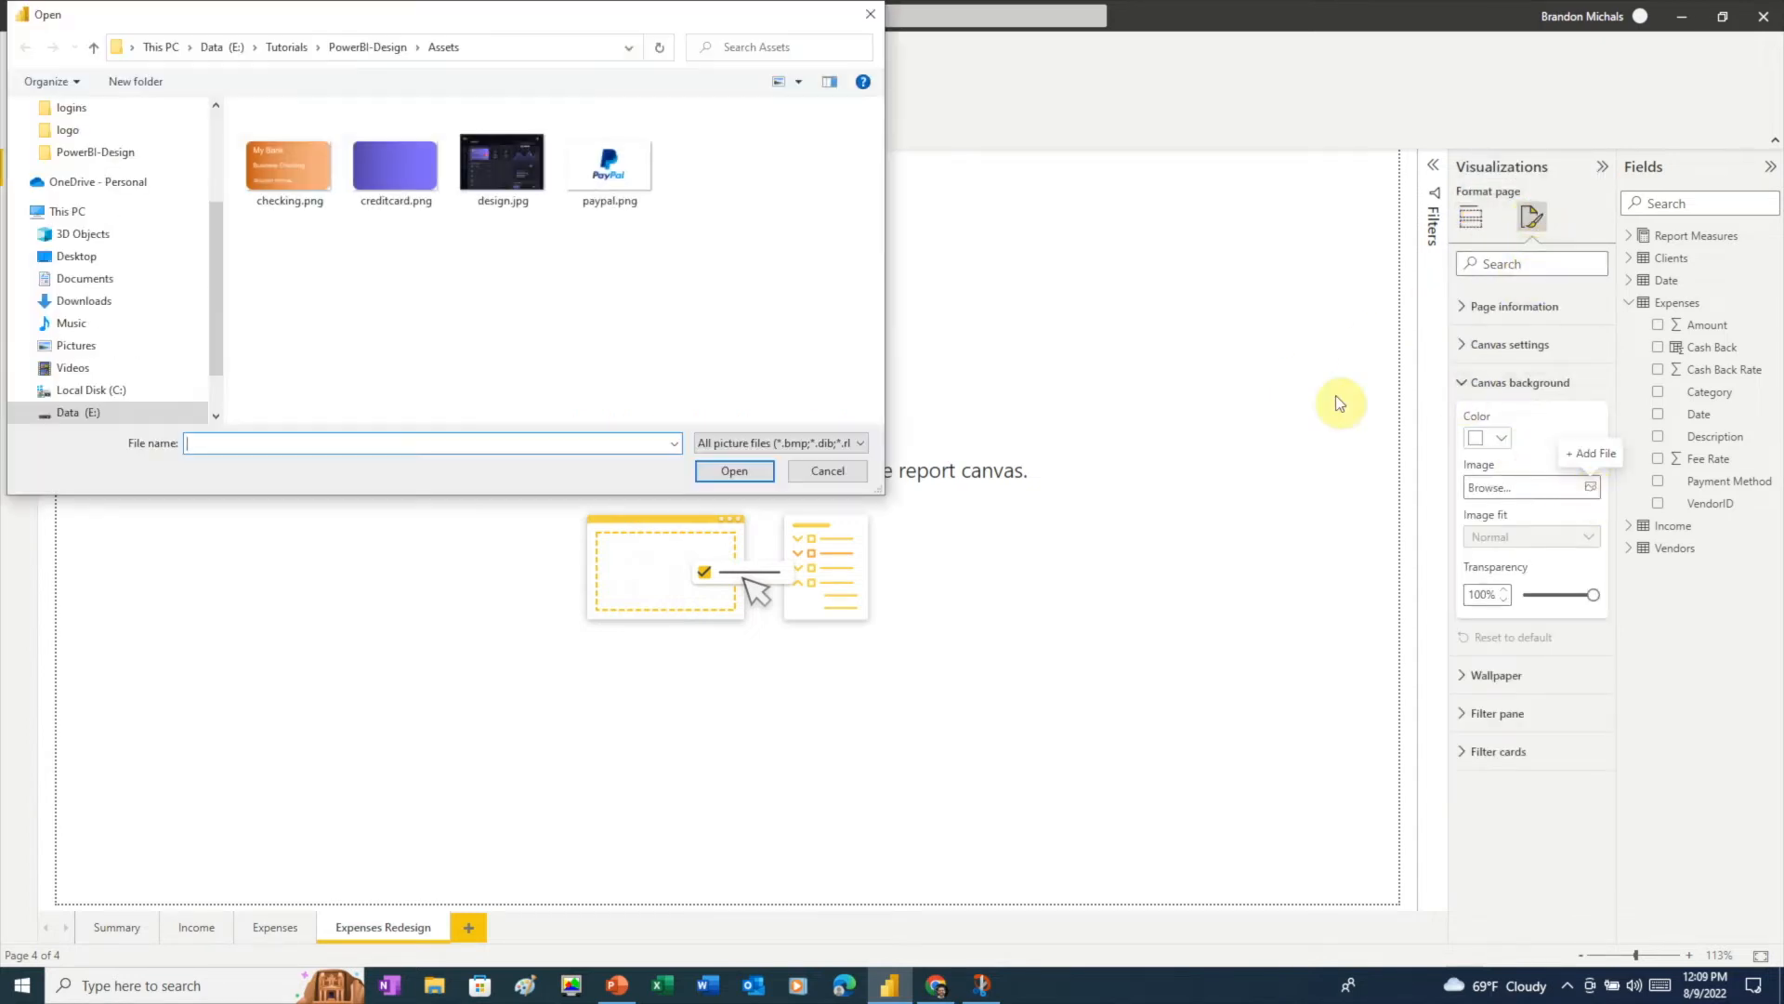
pyautogui.click(368, 48)
pyautogui.click(503, 162)
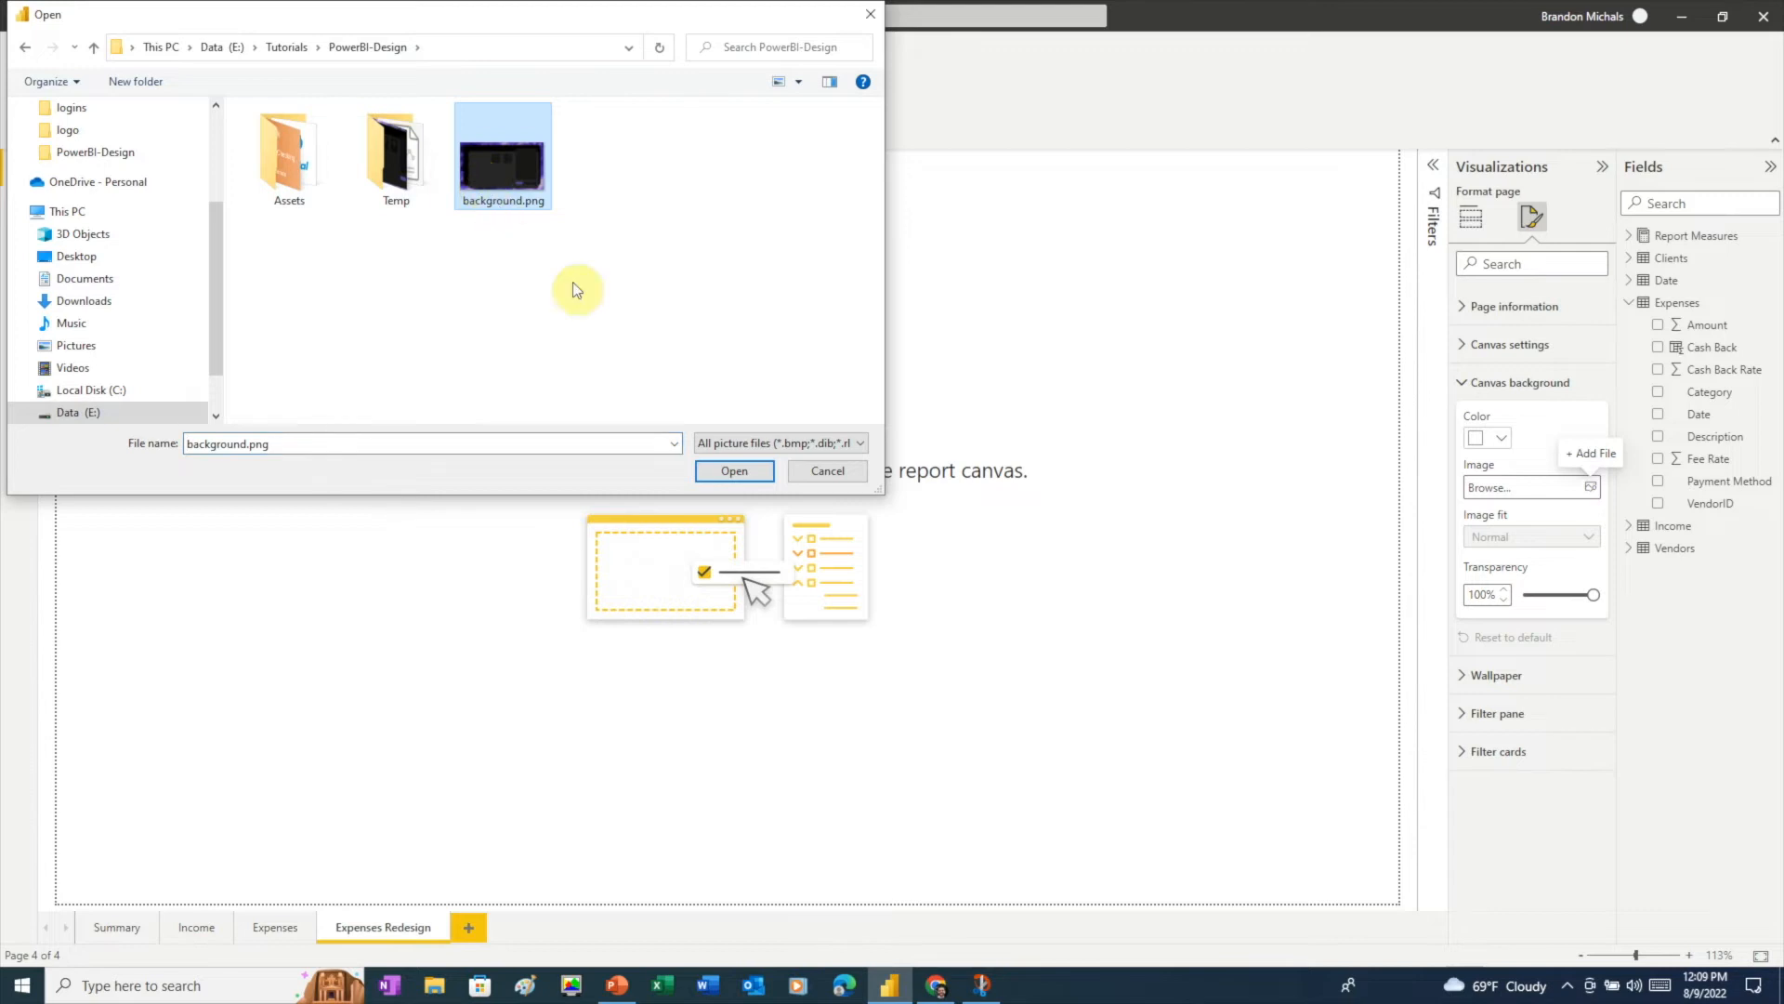
pyautogui.click(734, 471)
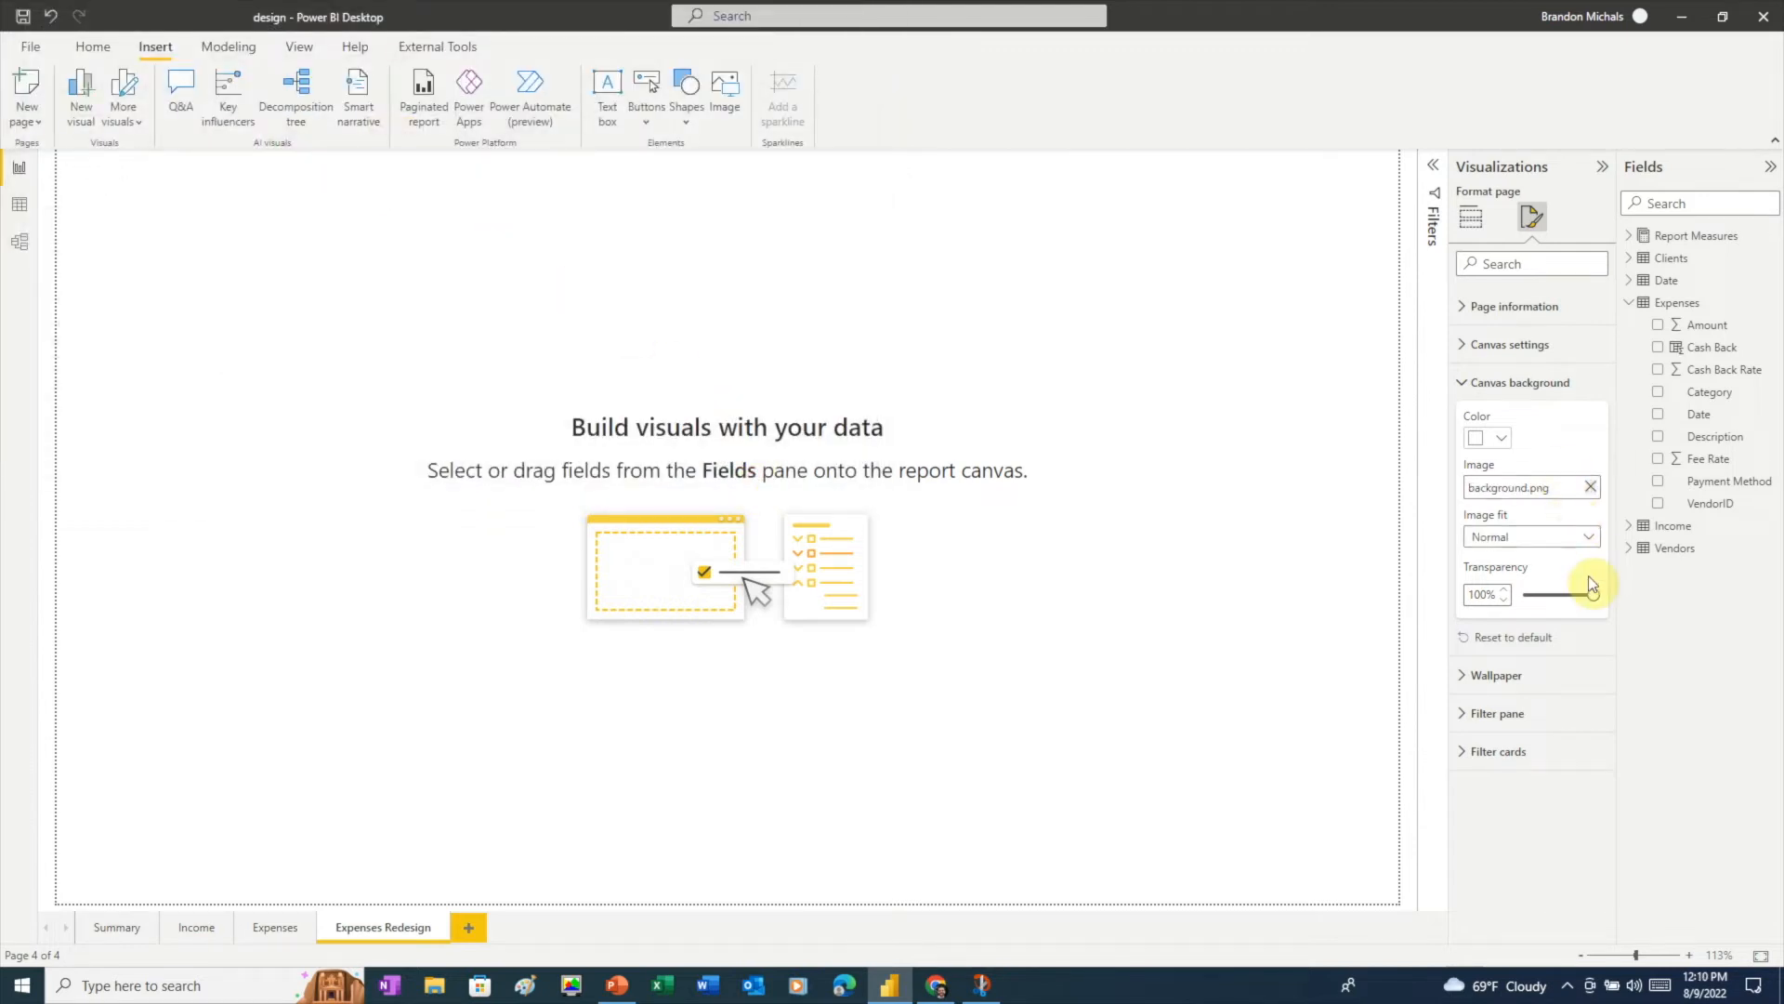
pyautogui.moveTo(1593, 595); pyautogui.dragTo(1504, 614)
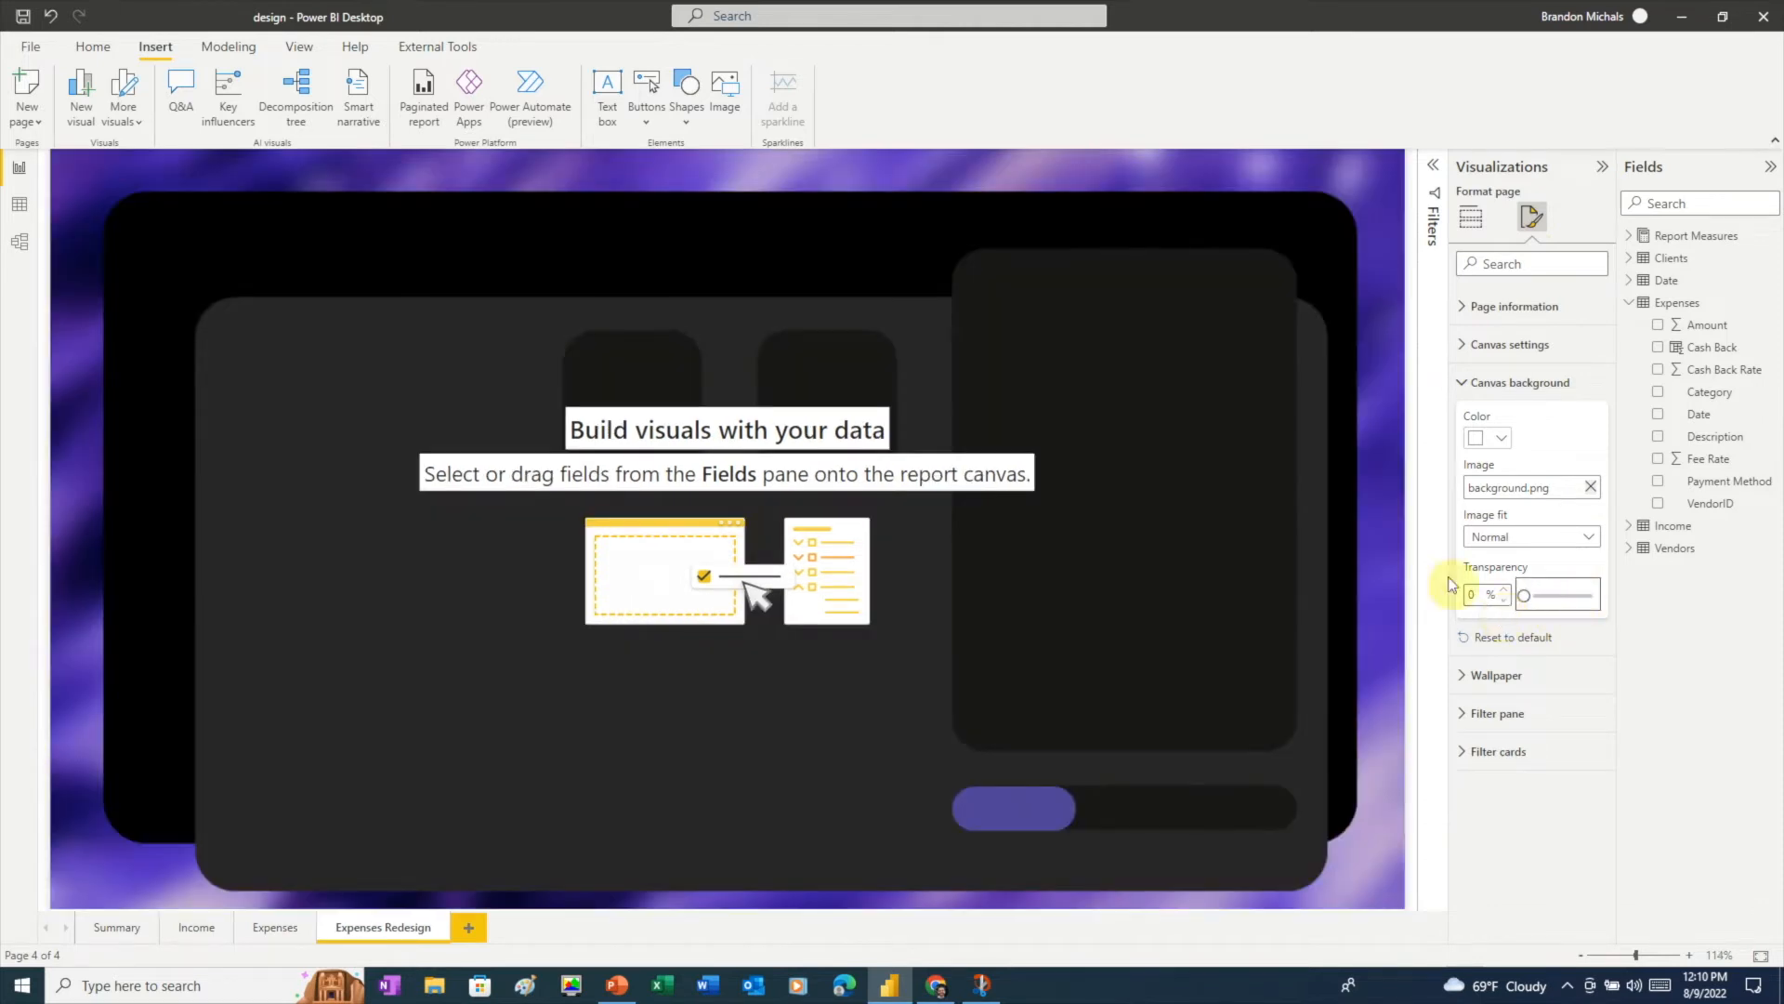
pyautogui.click(1147, 806)
# - Switch to Chrome, open flaticon.com in a new tab and search for credit card icons
pyautogui.click(945, 992)
pyautogui.hotkey('ctrl', 't')
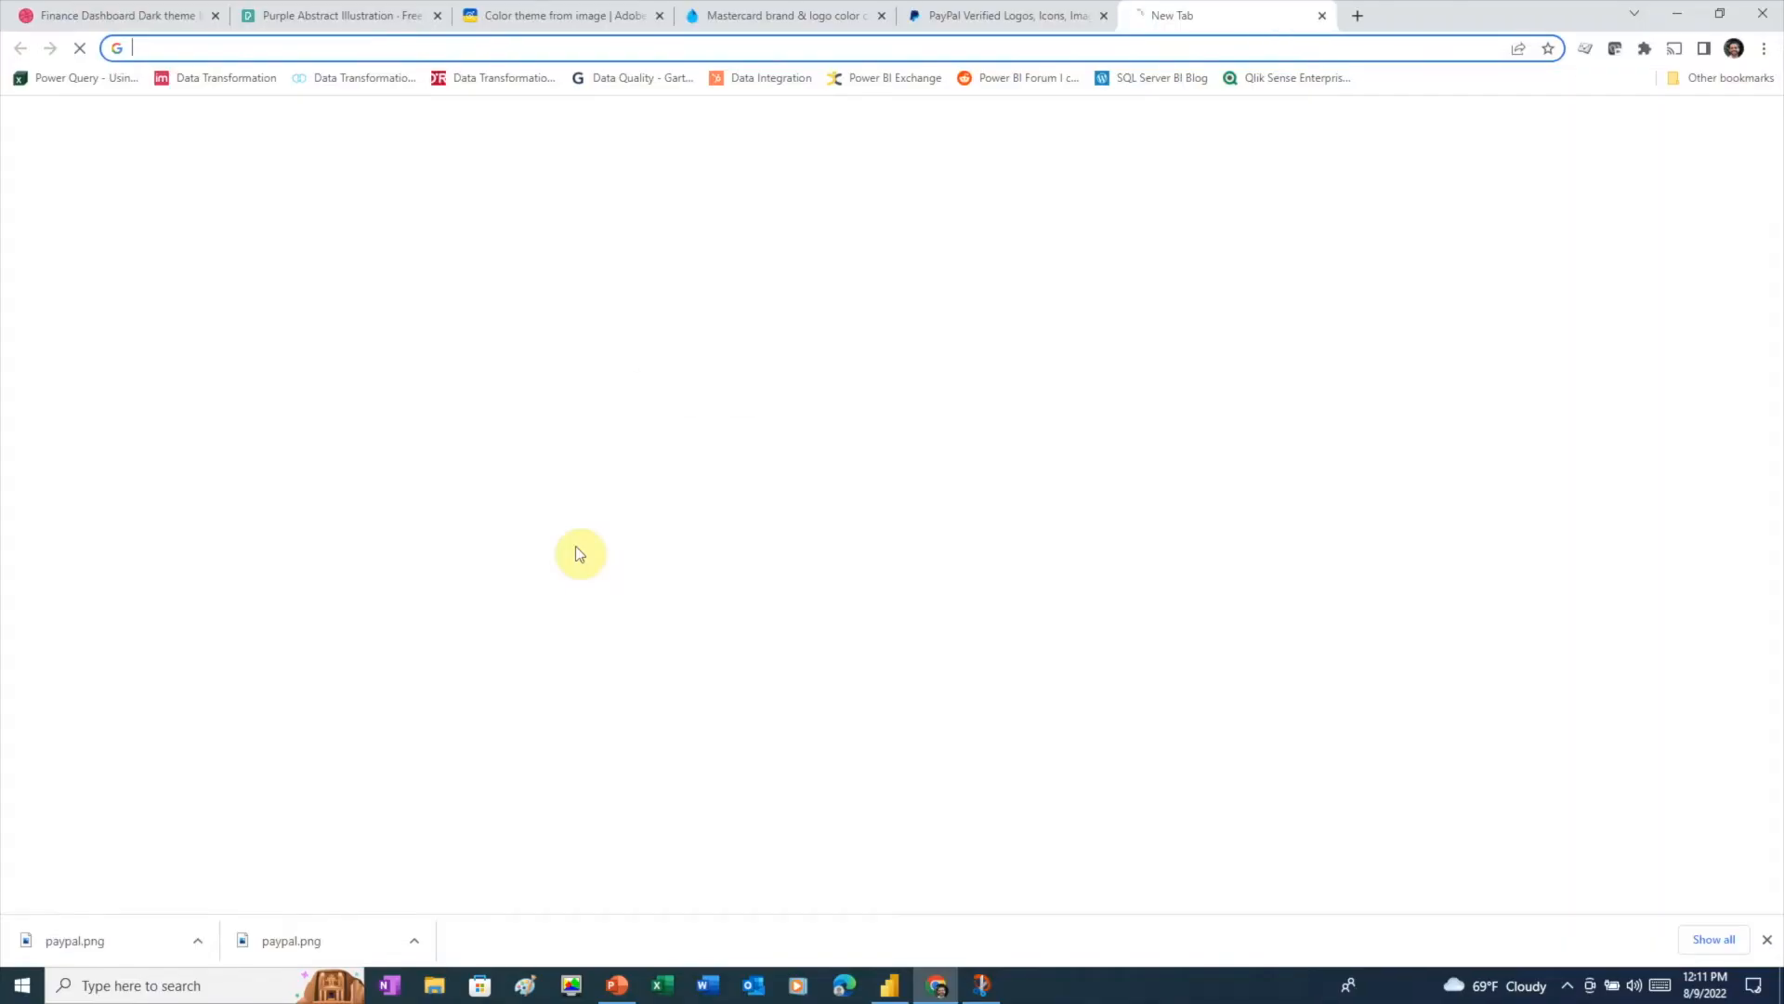
pyautogui.write('flaticon.com')
pyautogui.press('Return')
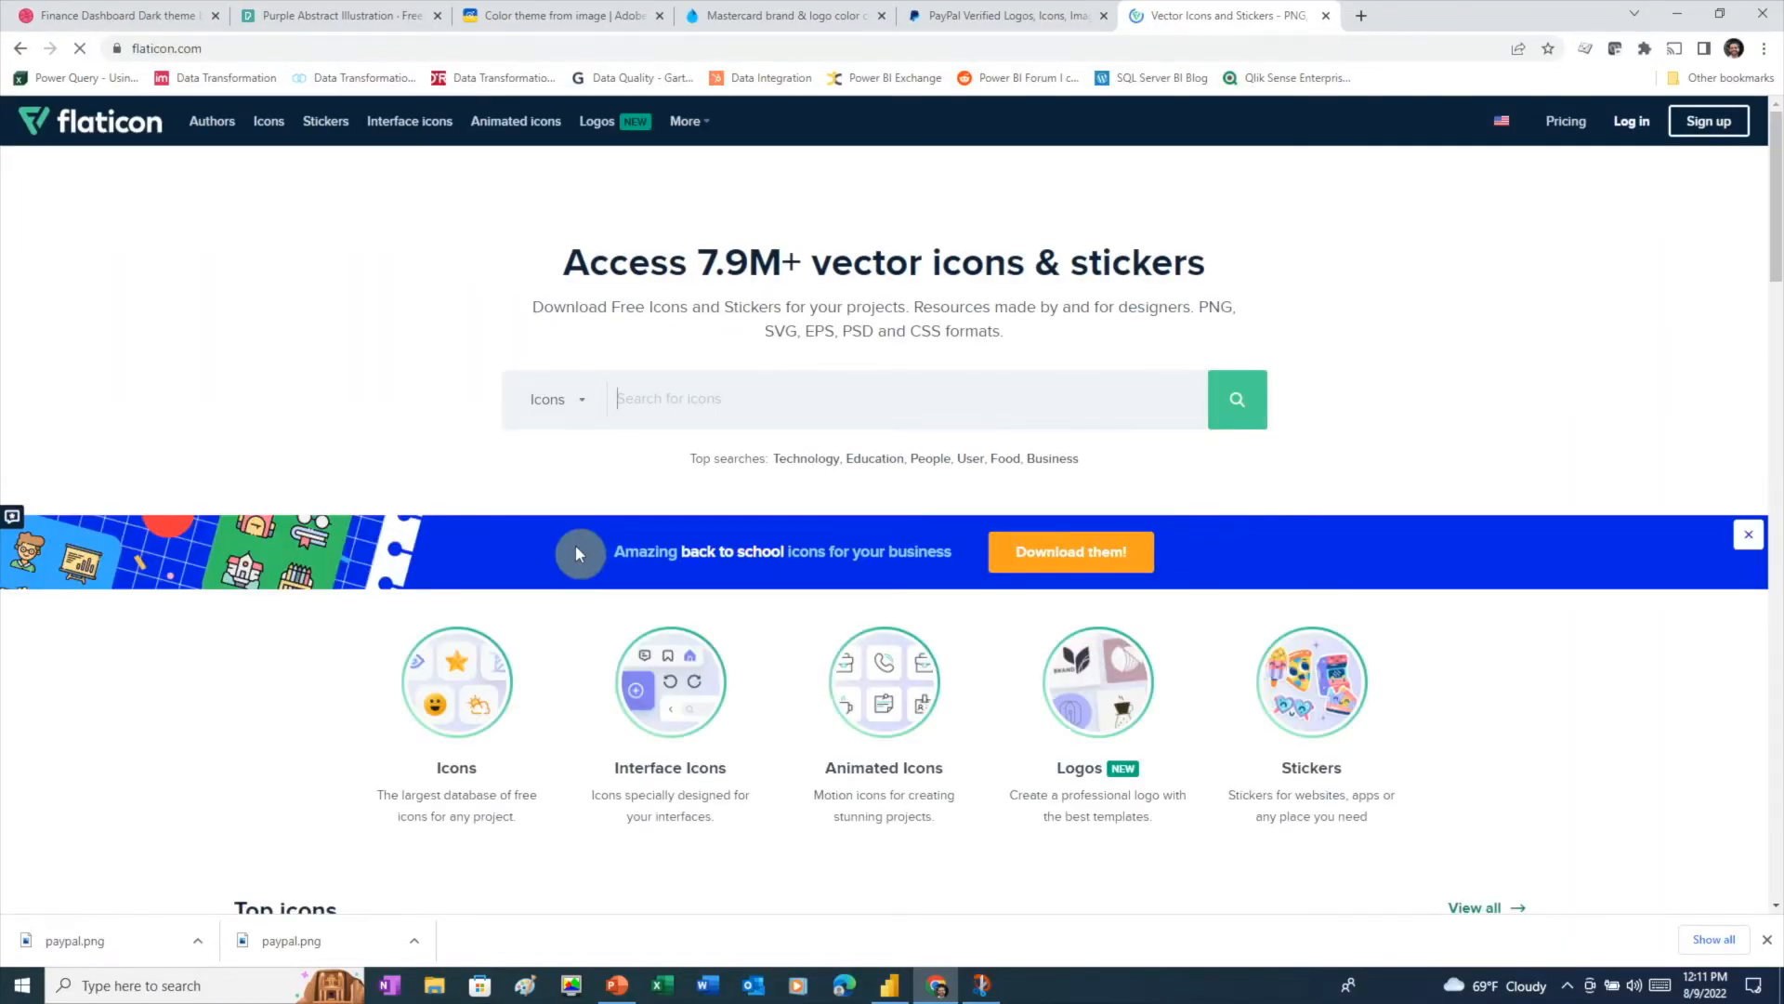
pyautogui.click(636, 400)
pyautogui.write('fre')
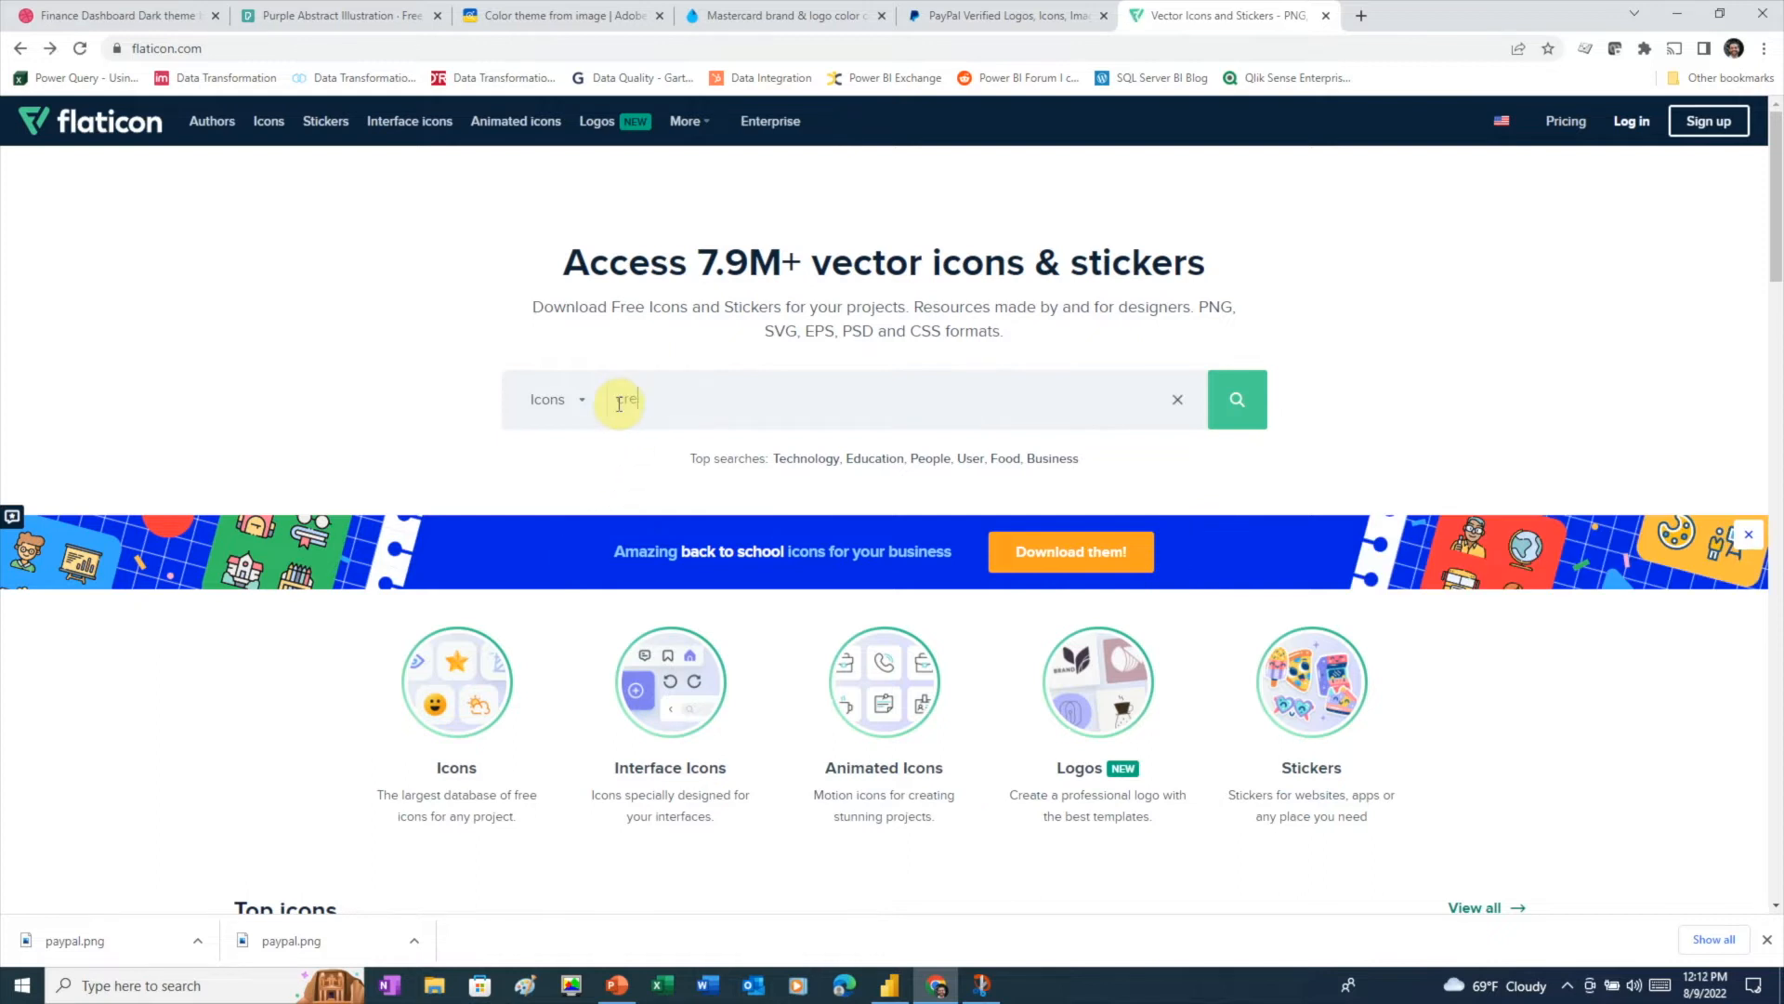
pyautogui.write('dit card')
pyautogui.press('Return')
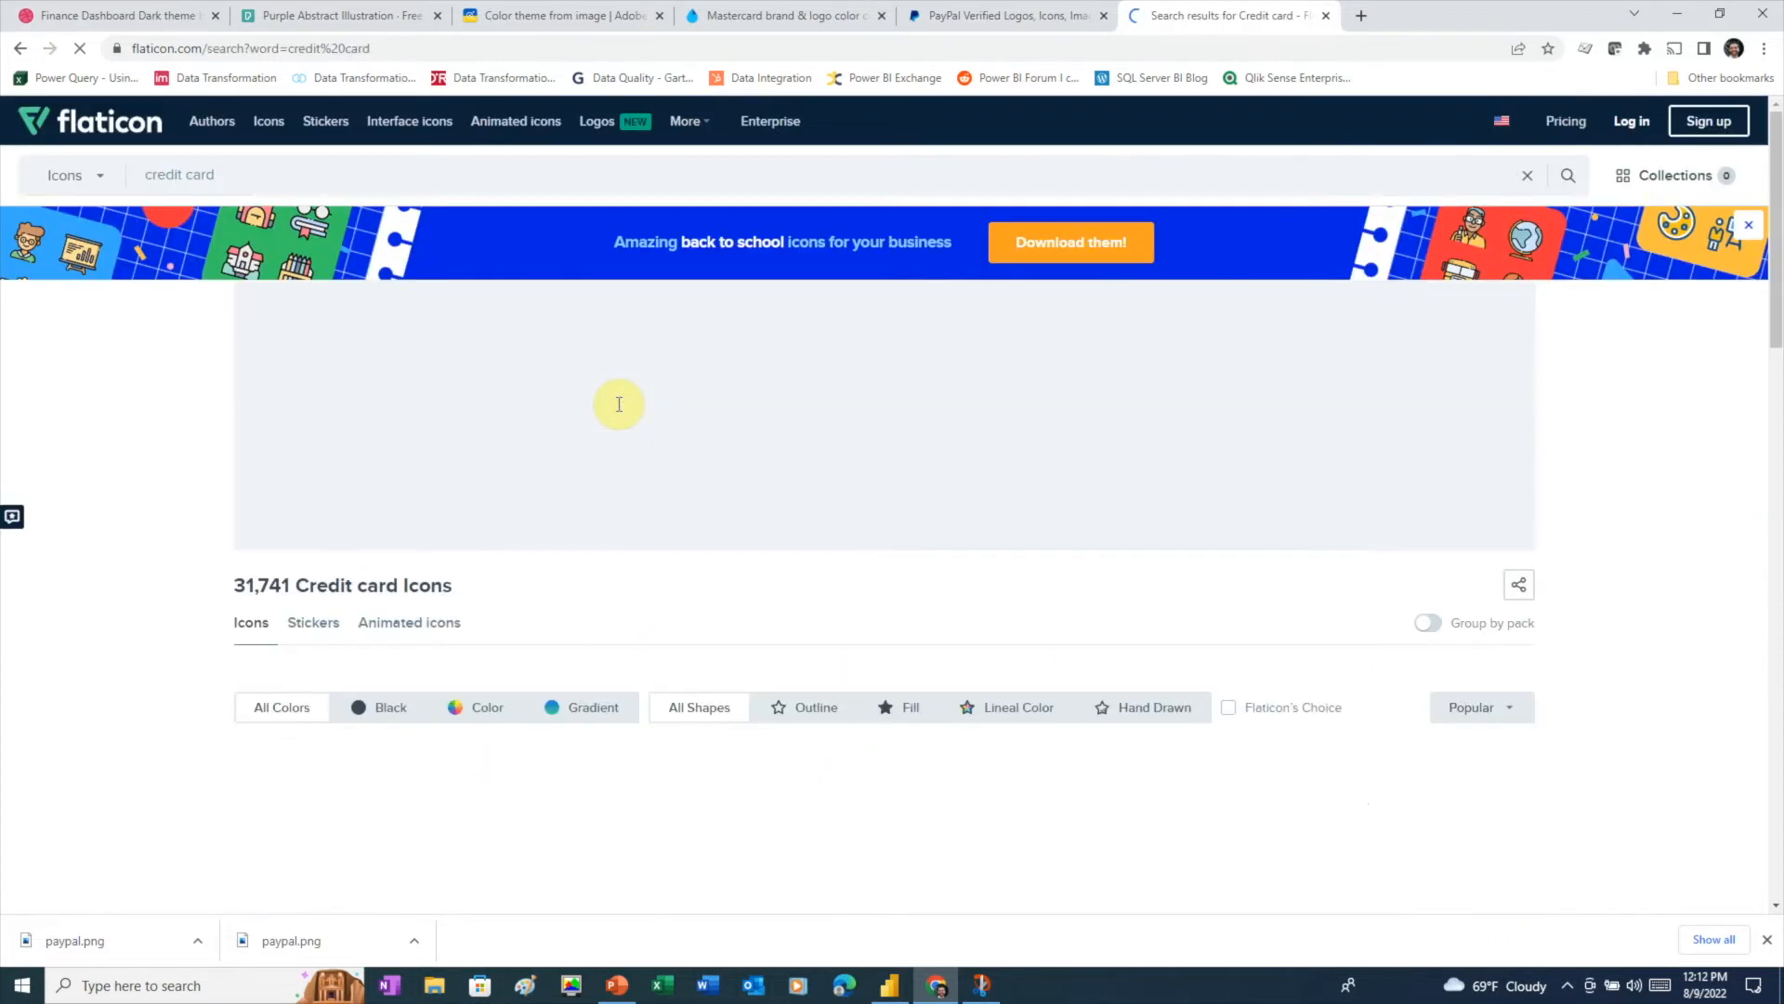
# - Filter the icons to black, download the outlined credit card with a check mark as a free PNG, and copy its attribution link
pyautogui.click(362, 711)
pyautogui.scroll(-5, 743, 864)
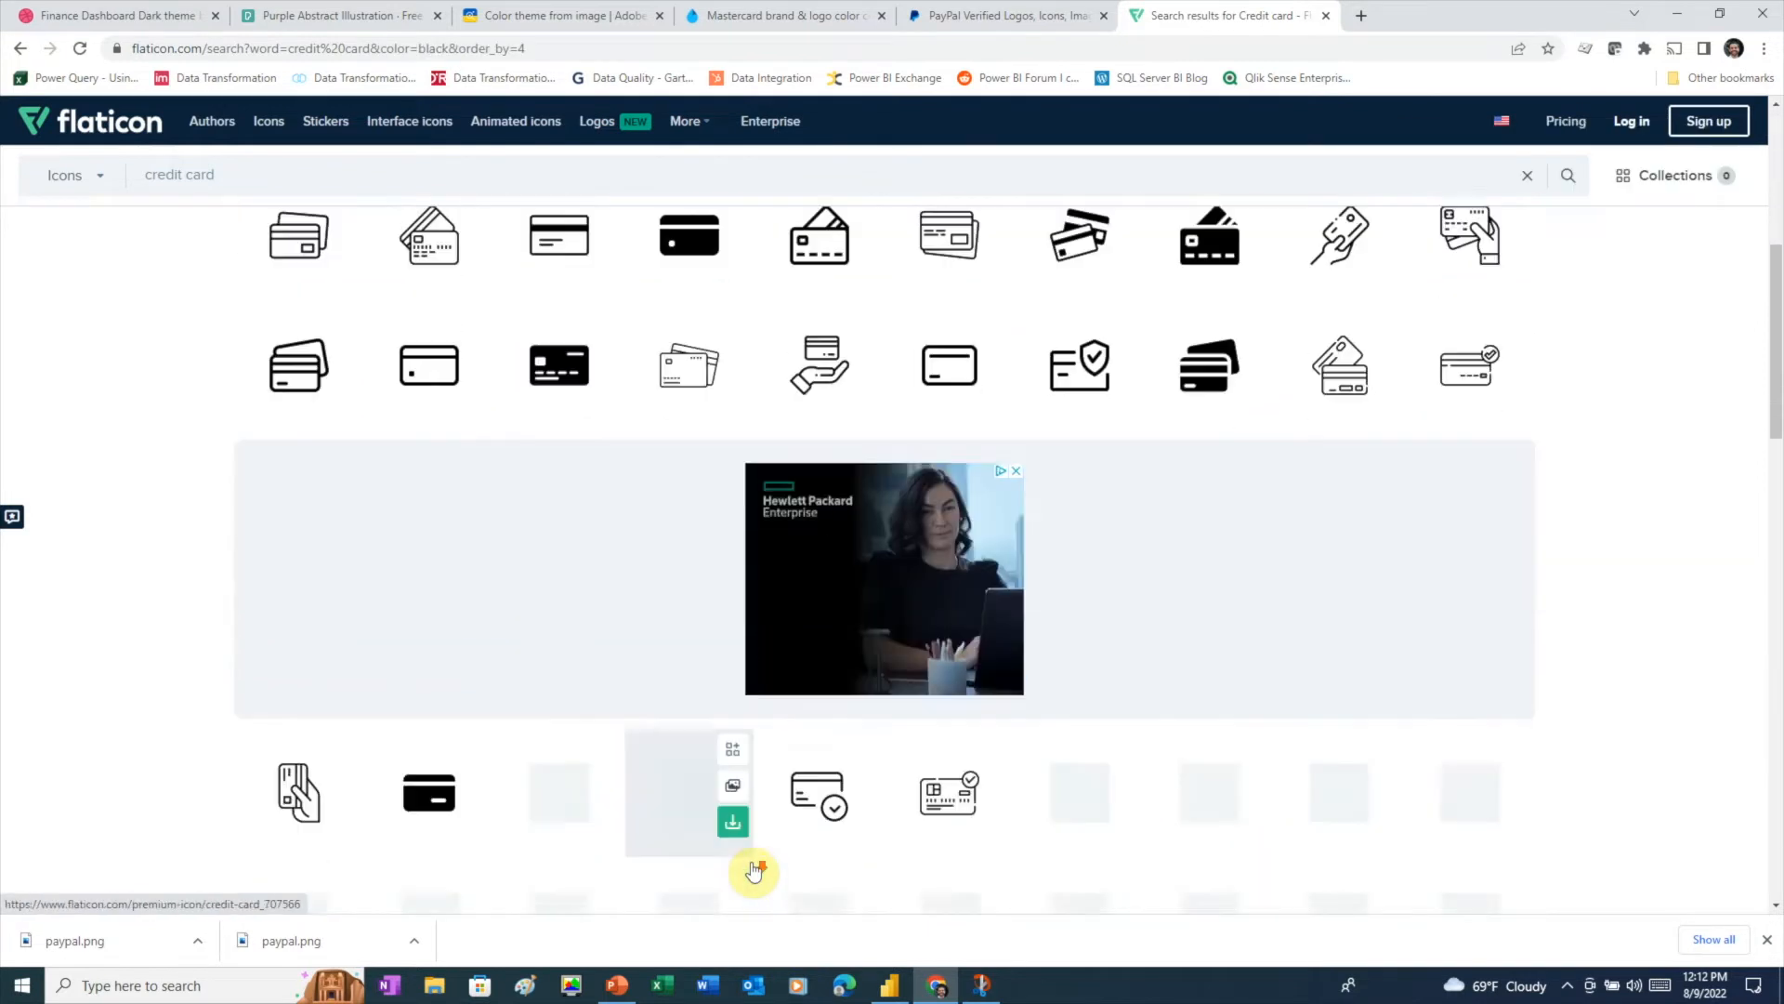
pyautogui.scroll(-3, 754, 870)
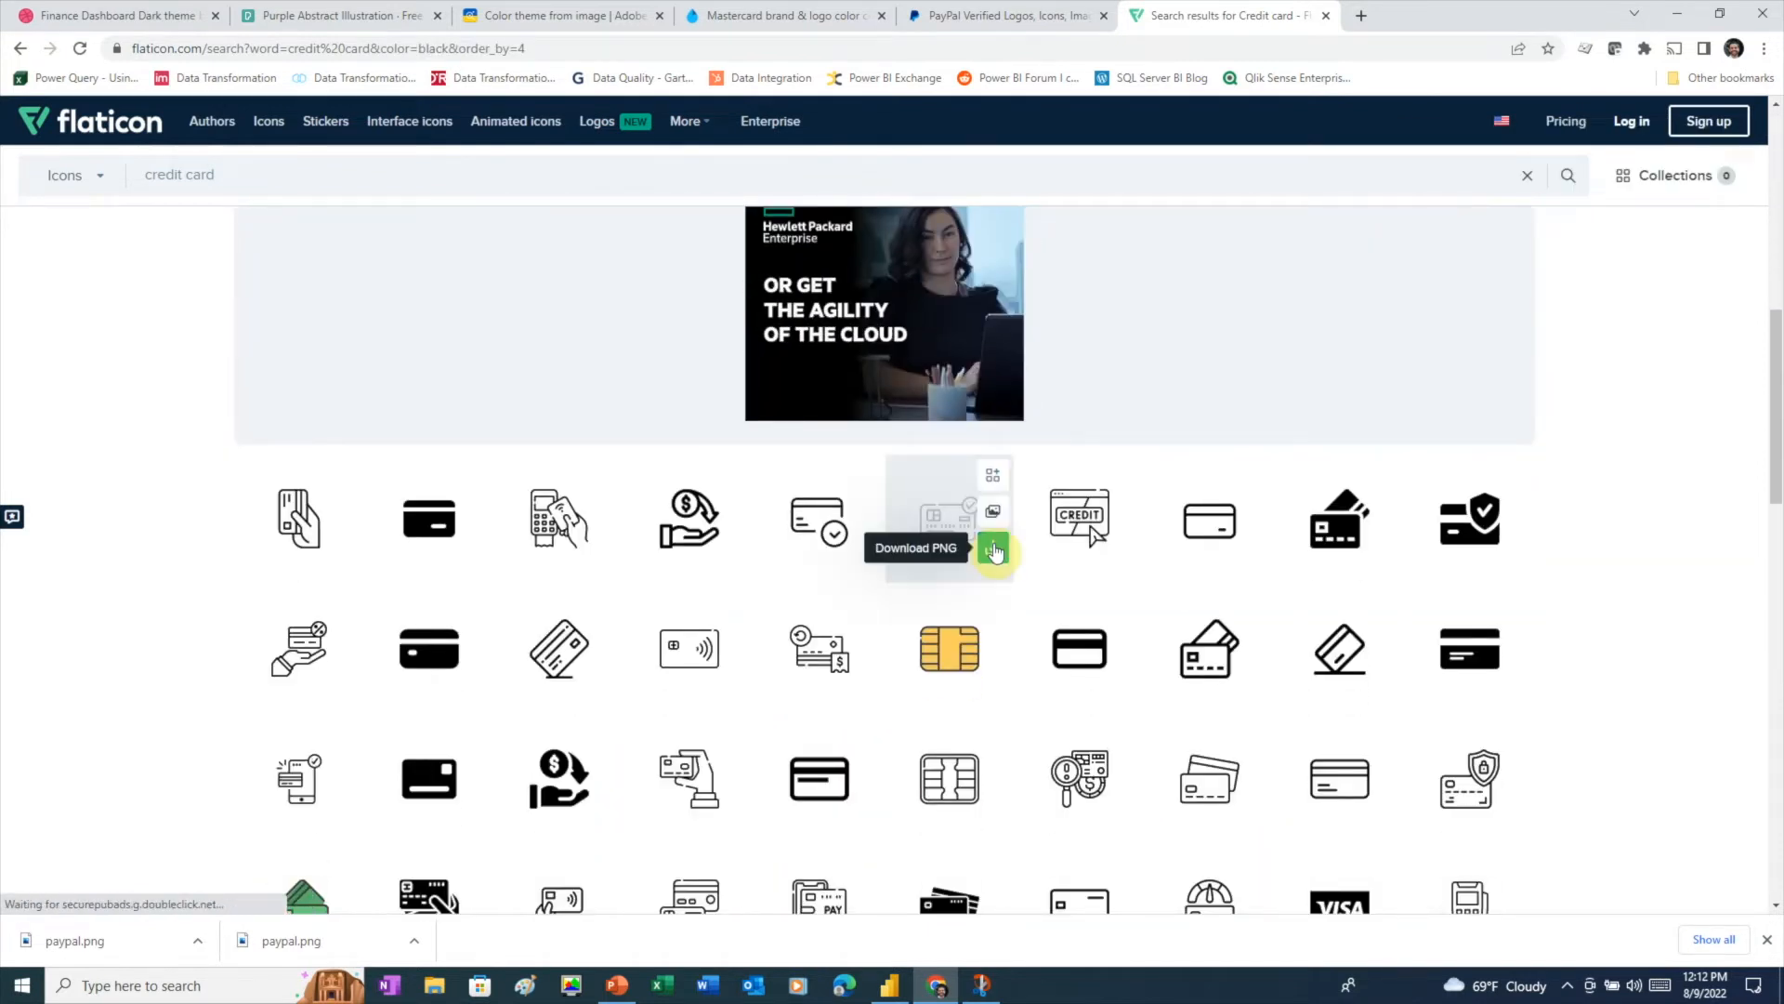
pyautogui.click(994, 548)
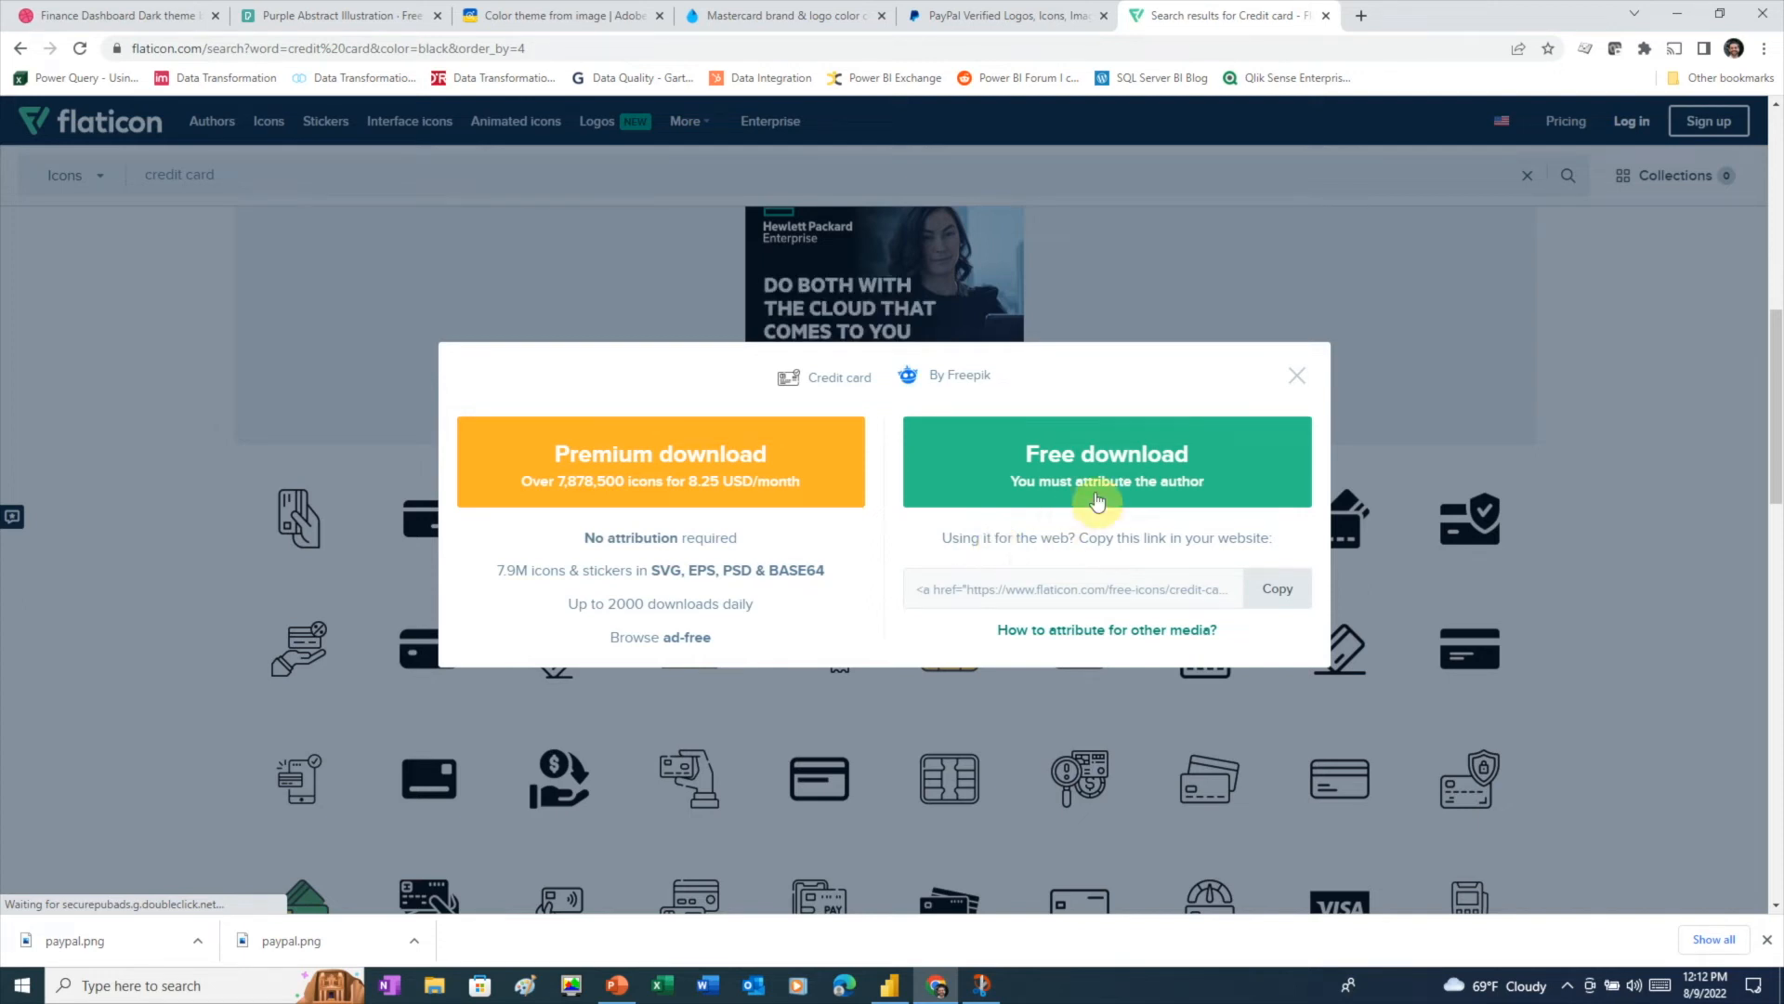
pyautogui.click(1125, 464)
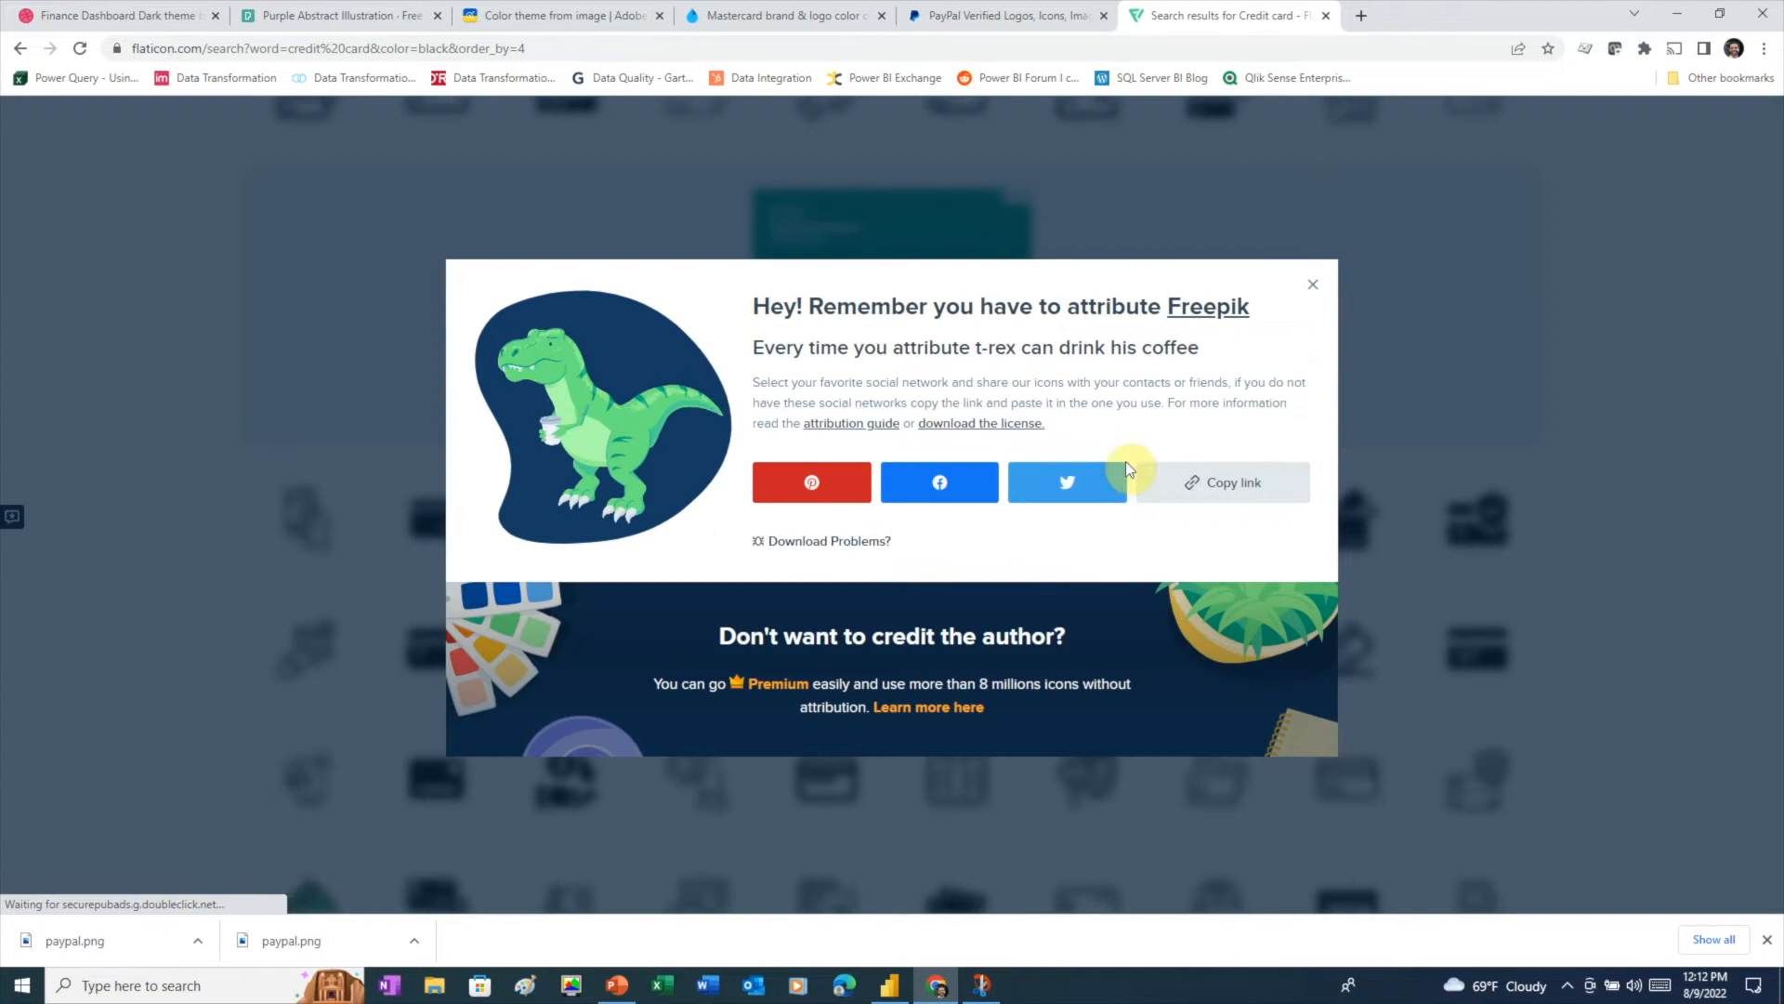
pyautogui.click(1160, 481)
# - Add a new report page in Power BI Desktop with a wide text box containing the copied Flaticon credit card icon attribution
pyautogui.click(892, 989)
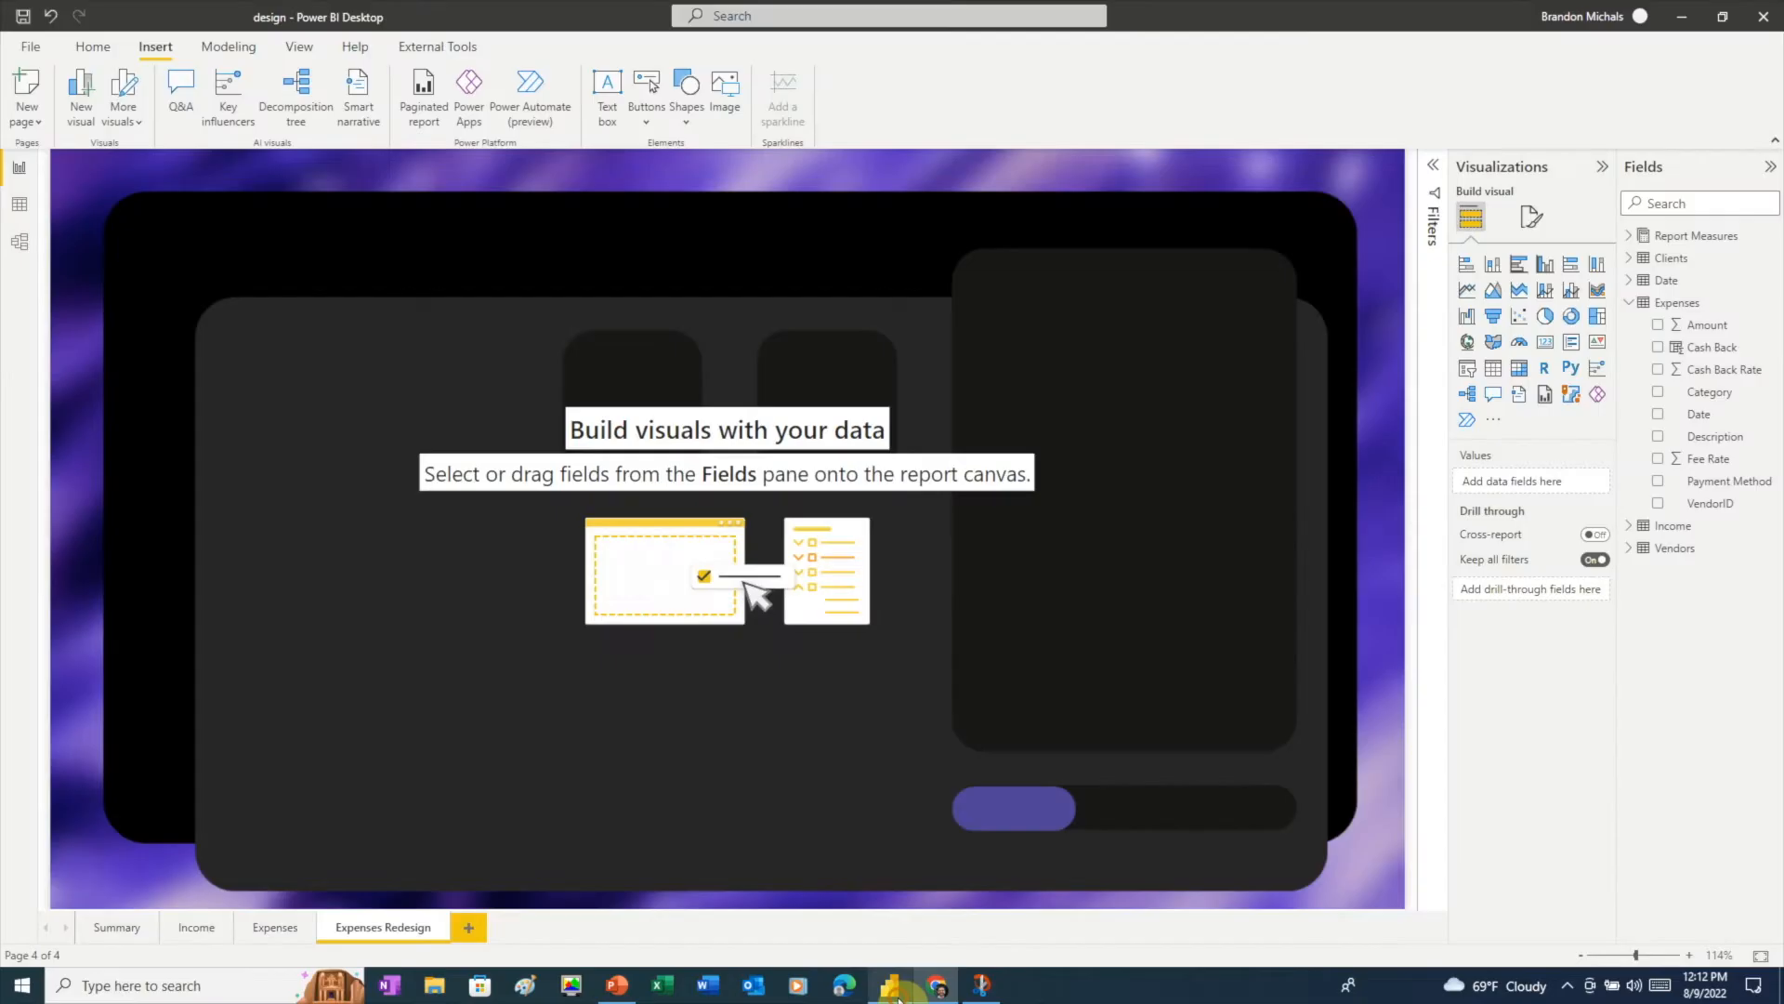
pyautogui.click(473, 930)
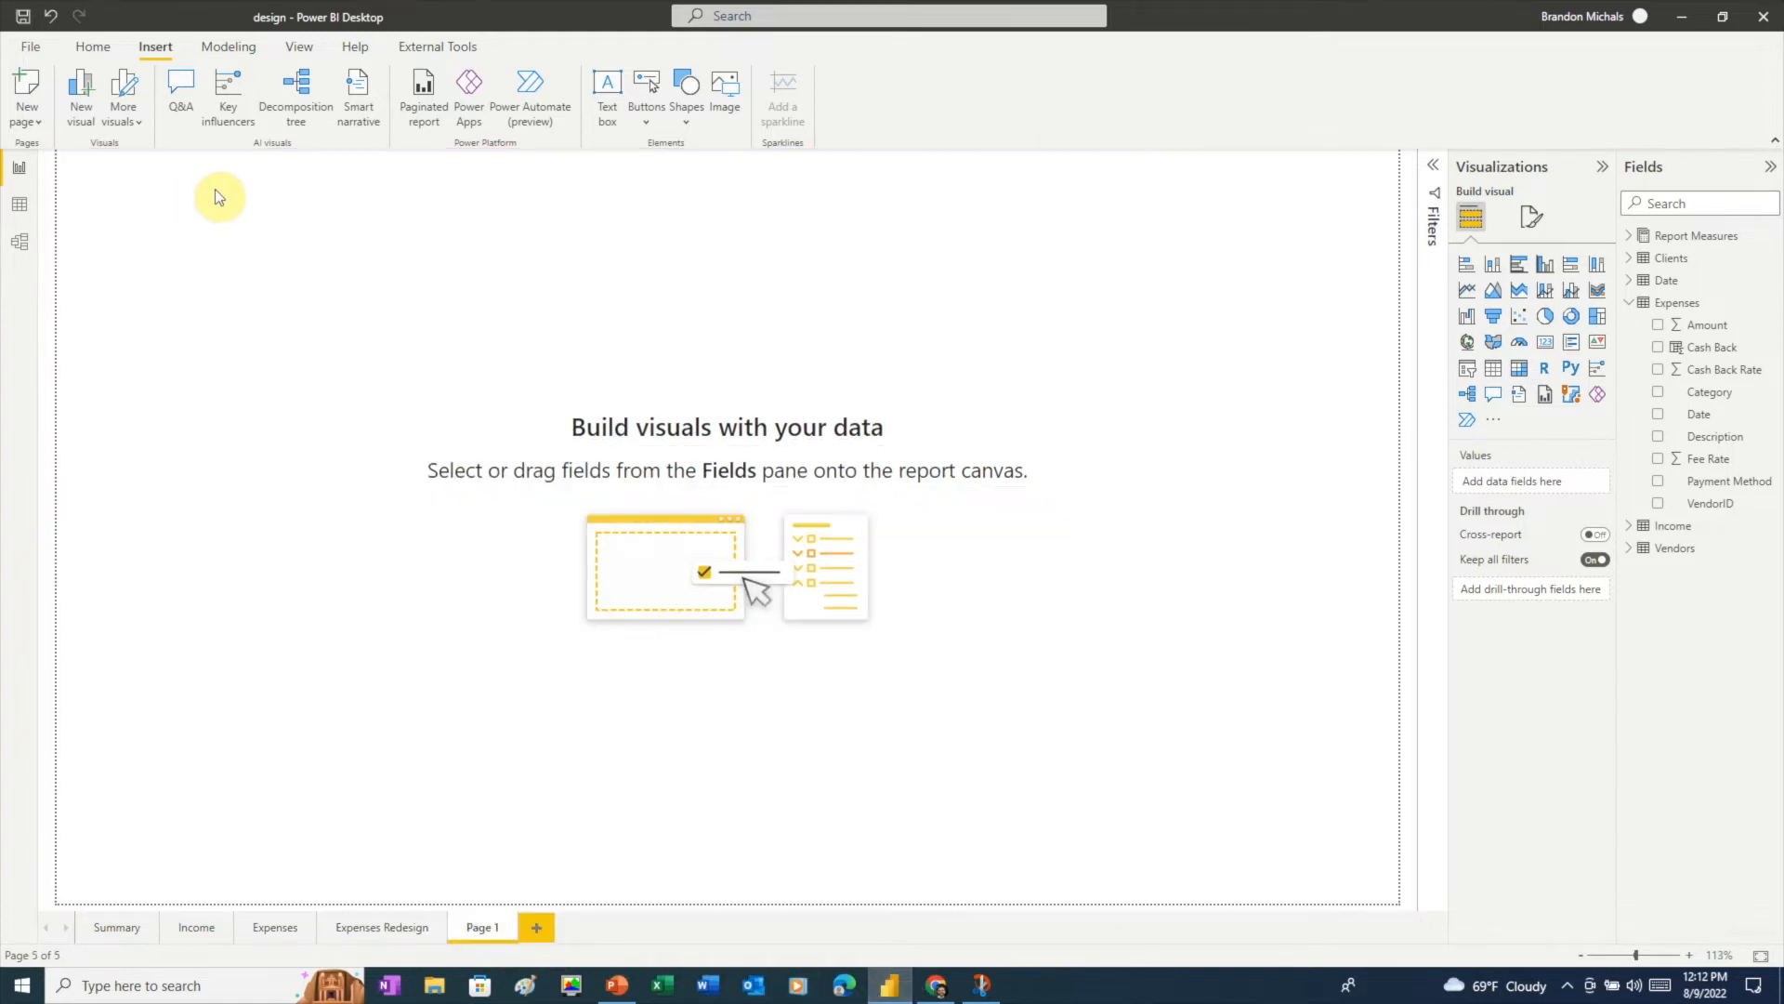
pyautogui.click(606, 89)
pyautogui.moveTo(358, 291); pyautogui.dragTo(1002, 305)
pyautogui.click(87, 178)
pyautogui.write('<a href="https://www.flaticon.com/free-icons/credit-card" title="credit card icons">Credit card icons created by Freepik - Flaticon</a>')
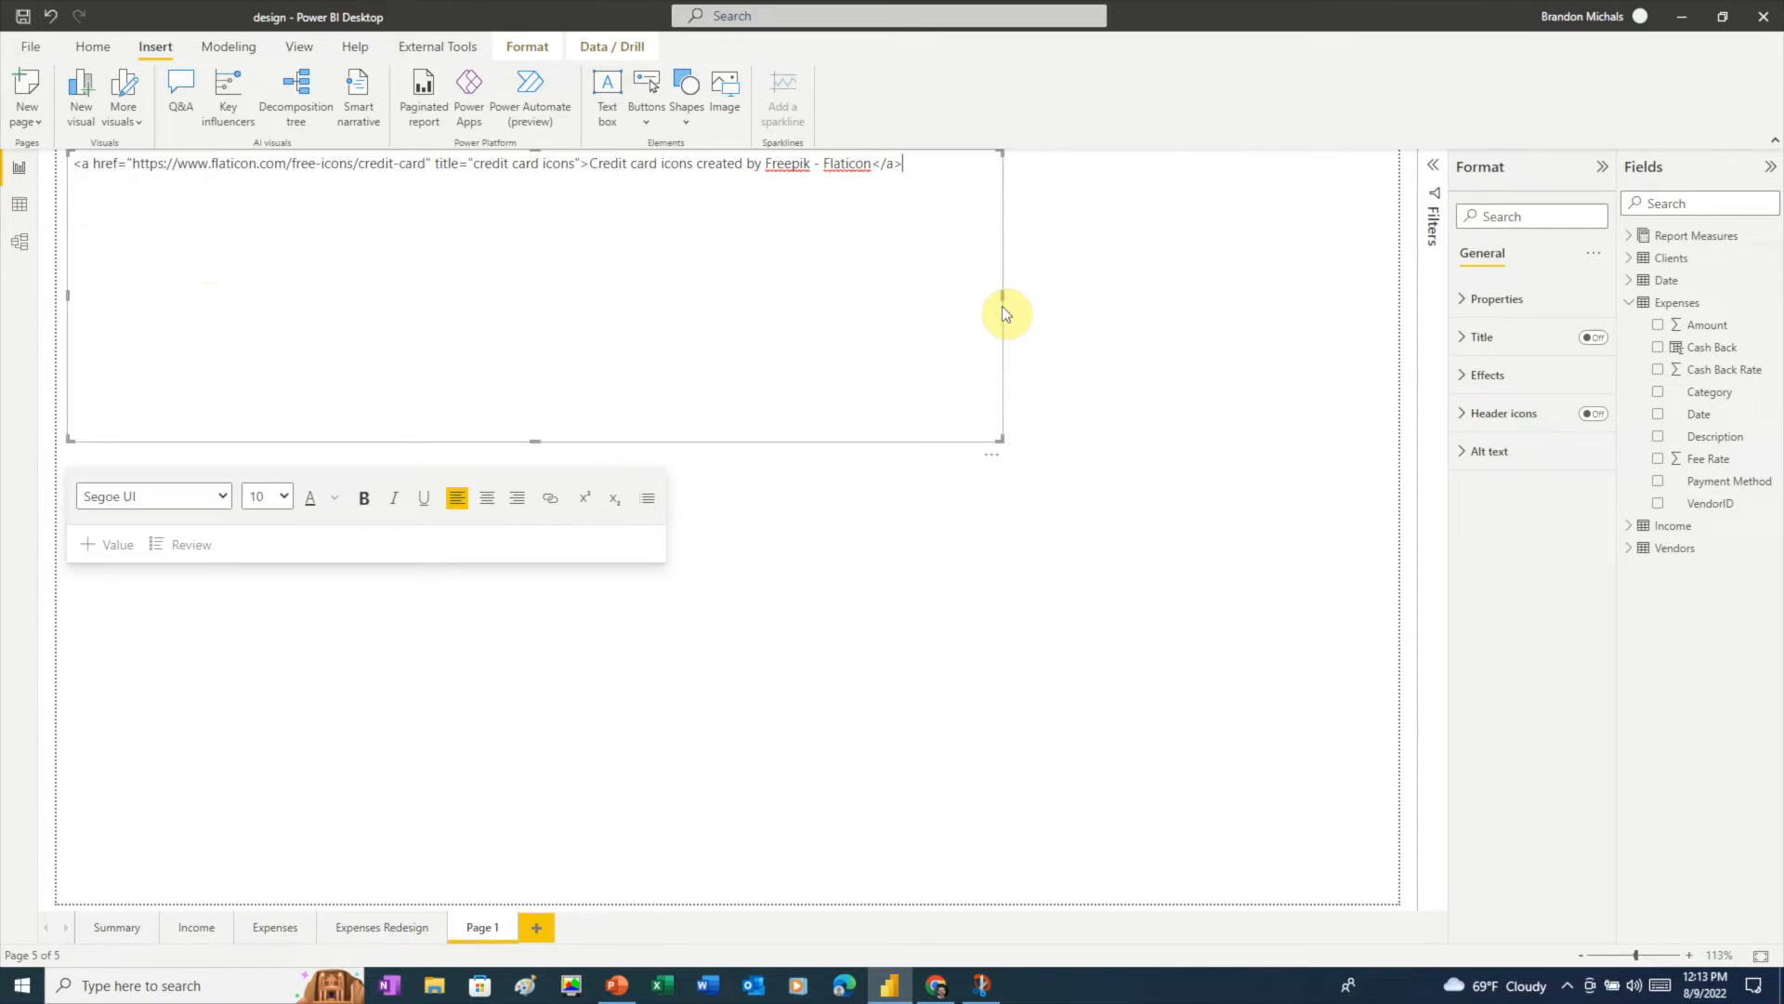
# - Return to Flaticon in Chrome, dismiss the attribution reminder and search for checkbook icons
pyautogui.hotkey('alt', 'Tab')
pyautogui.click(1313, 283)
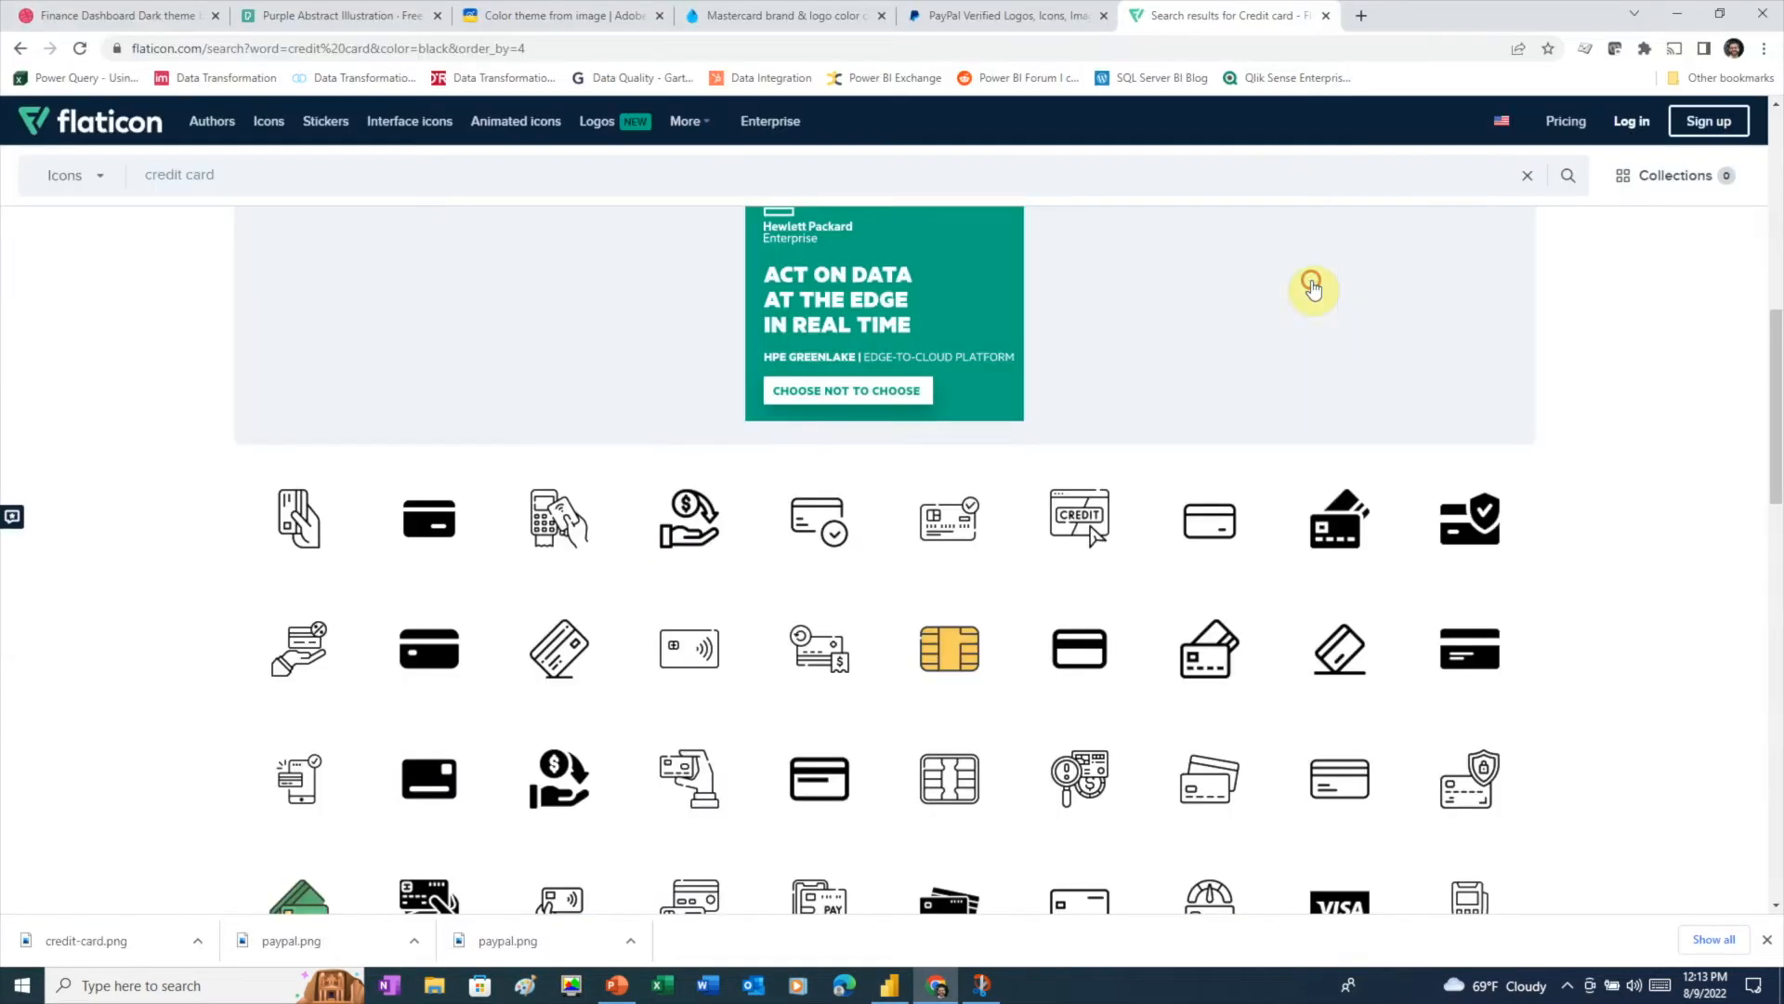
pyautogui.moveTo(225, 176); pyautogui.dragTo(143, 183)
pyautogui.write('checkbook')
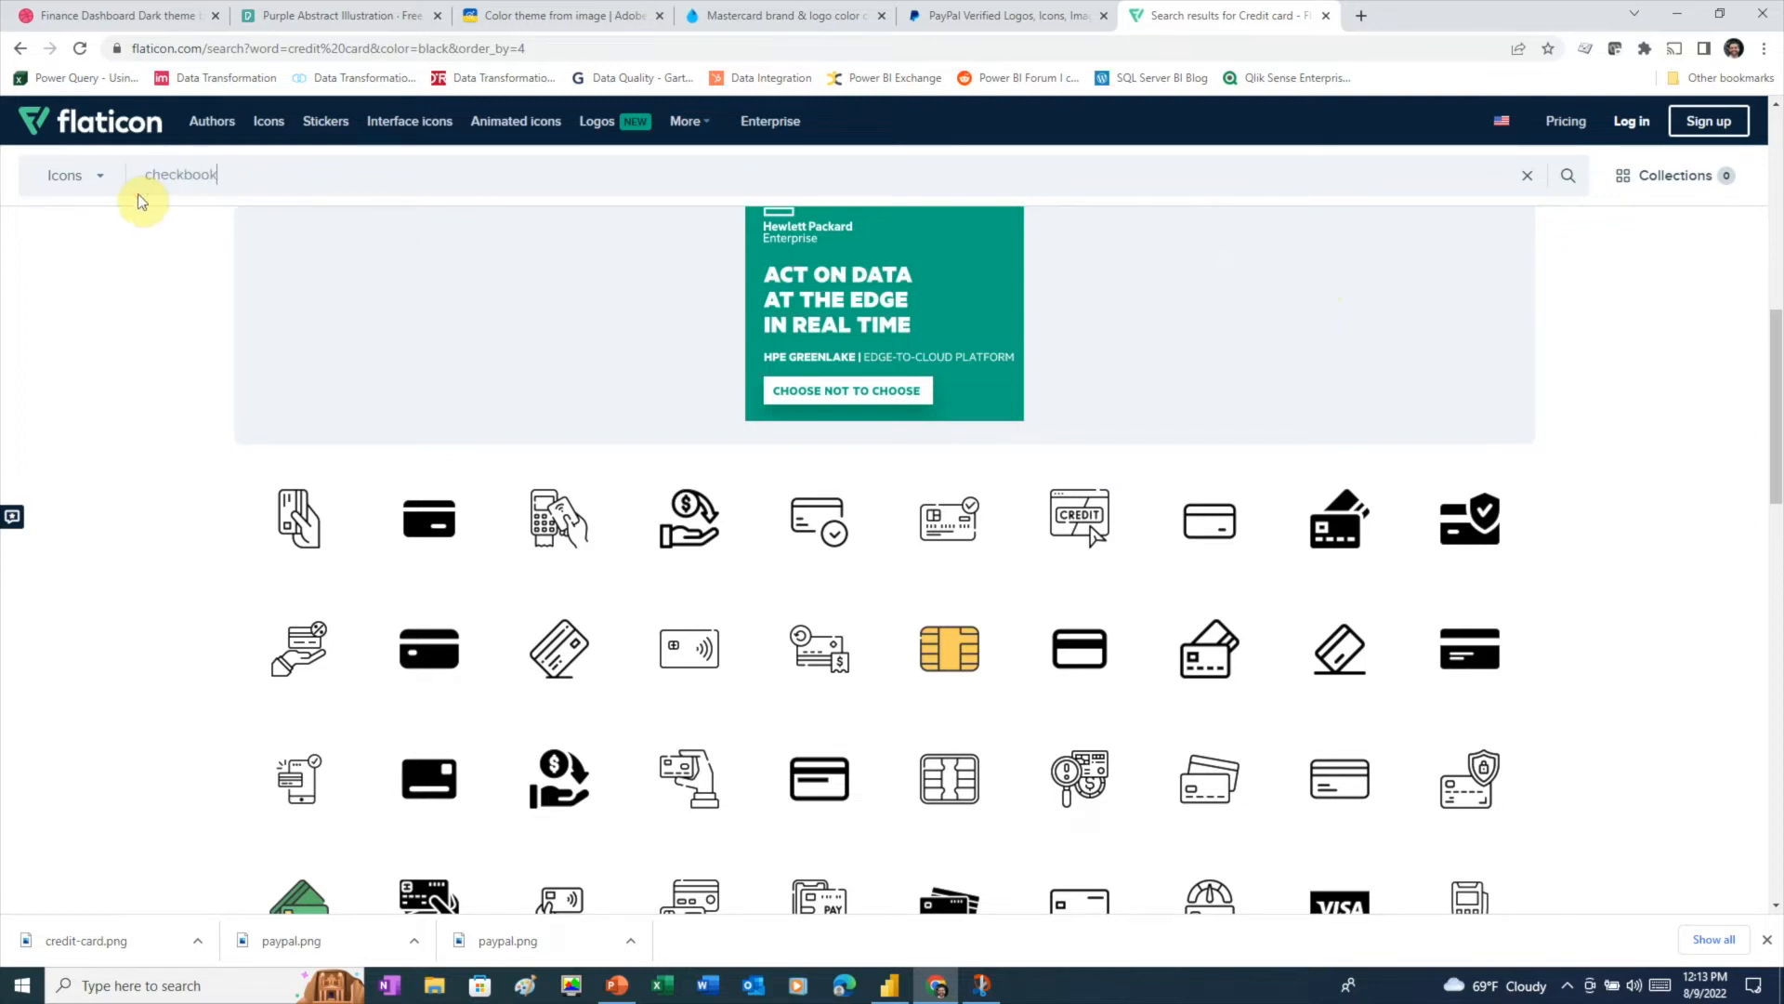
pyautogui.press('Return')
# - Download the third checkbook icon as a free PNG and paste its attribution below the credit card one in Power BI's text box
pyautogui.scroll(-9, 856, 862)
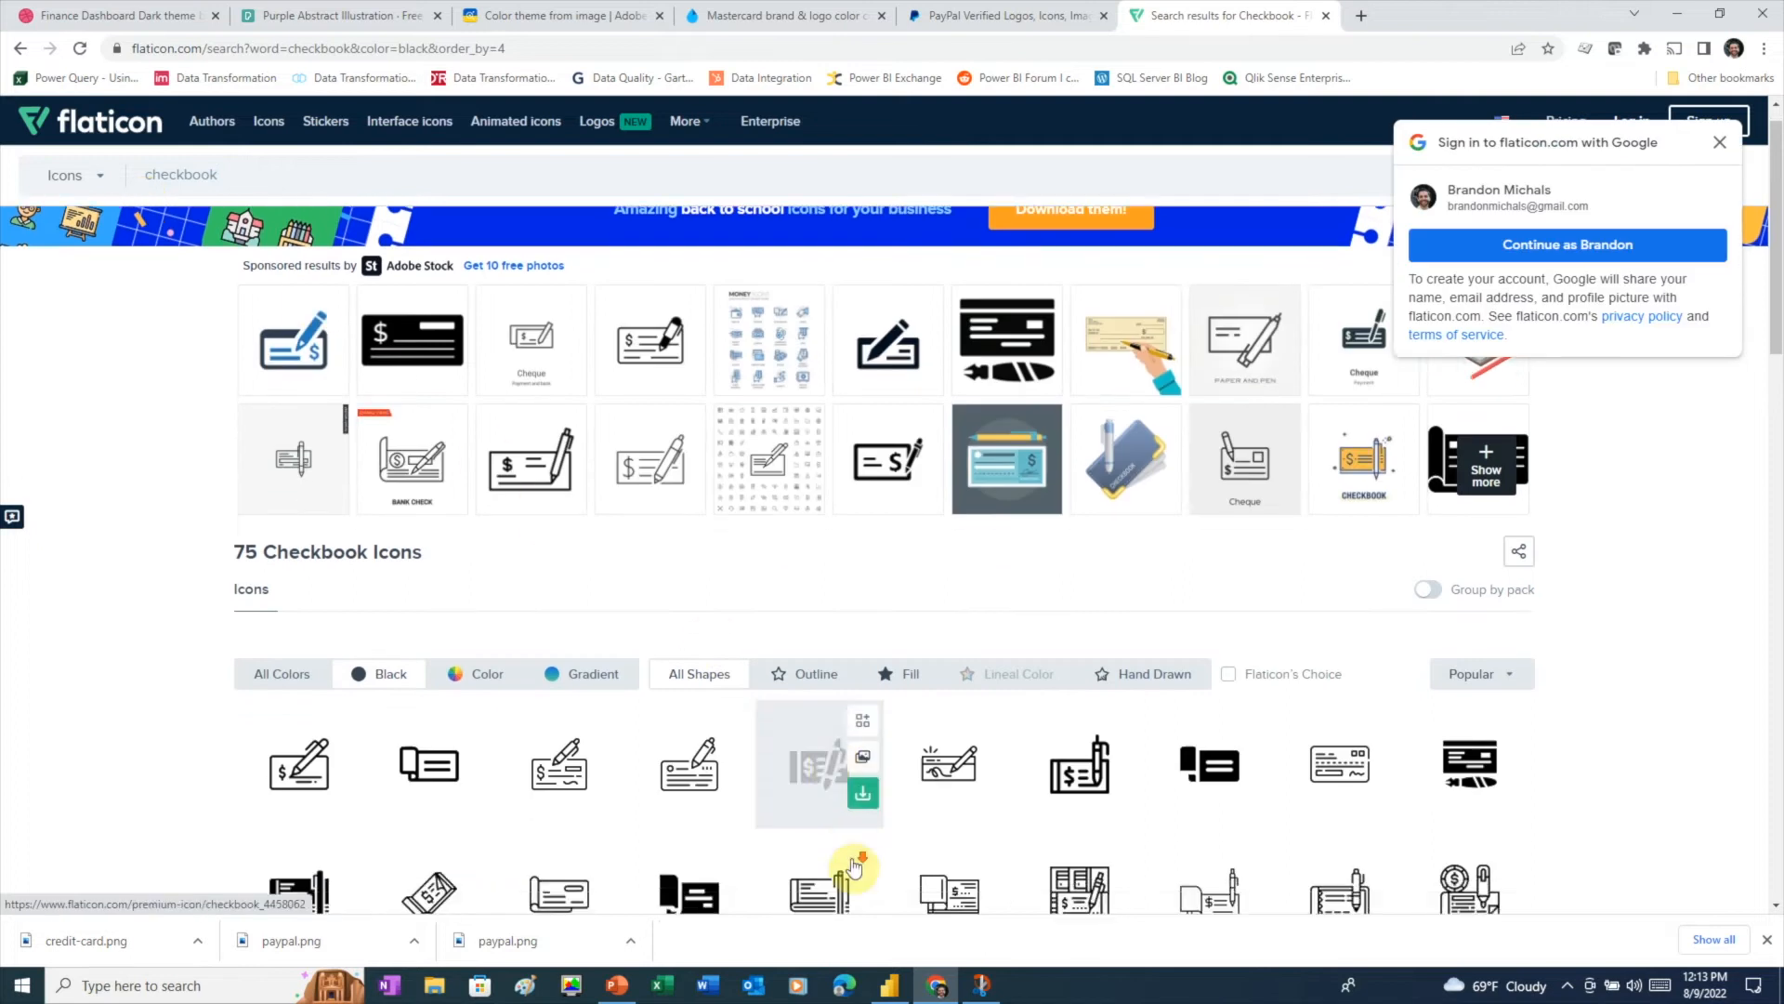
pyautogui.scroll(6, 855, 857)
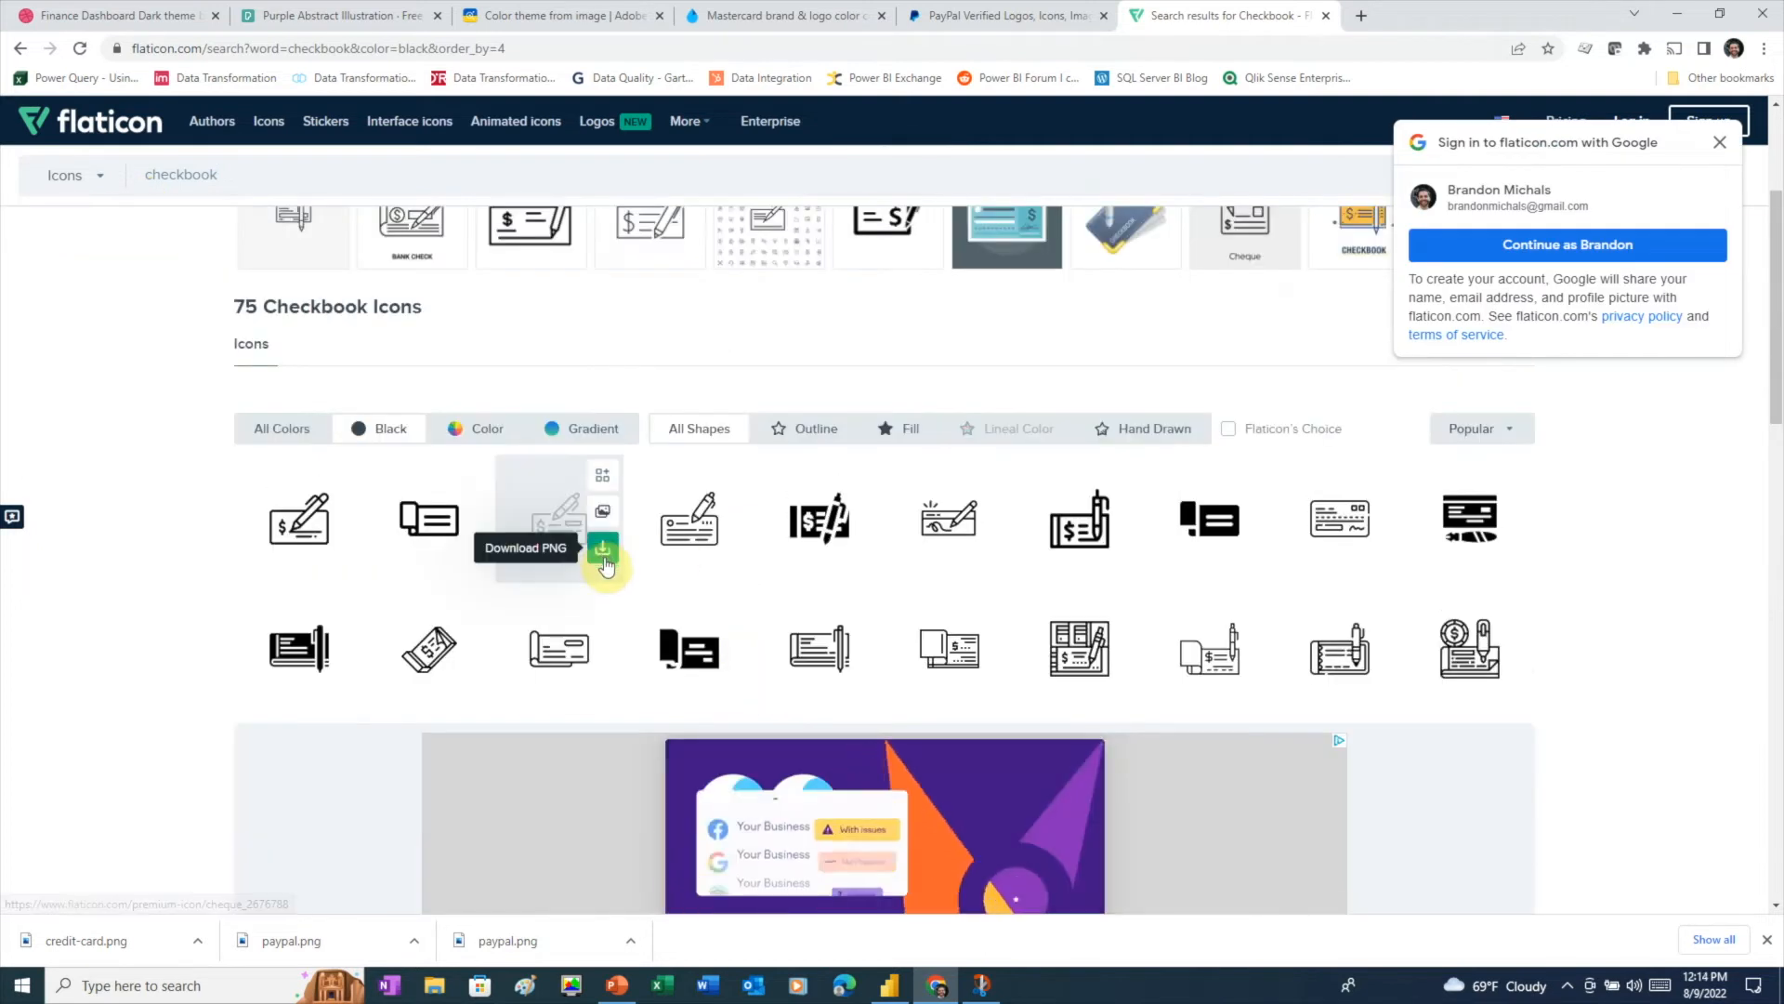
pyautogui.click(600, 550)
pyautogui.click(1120, 469)
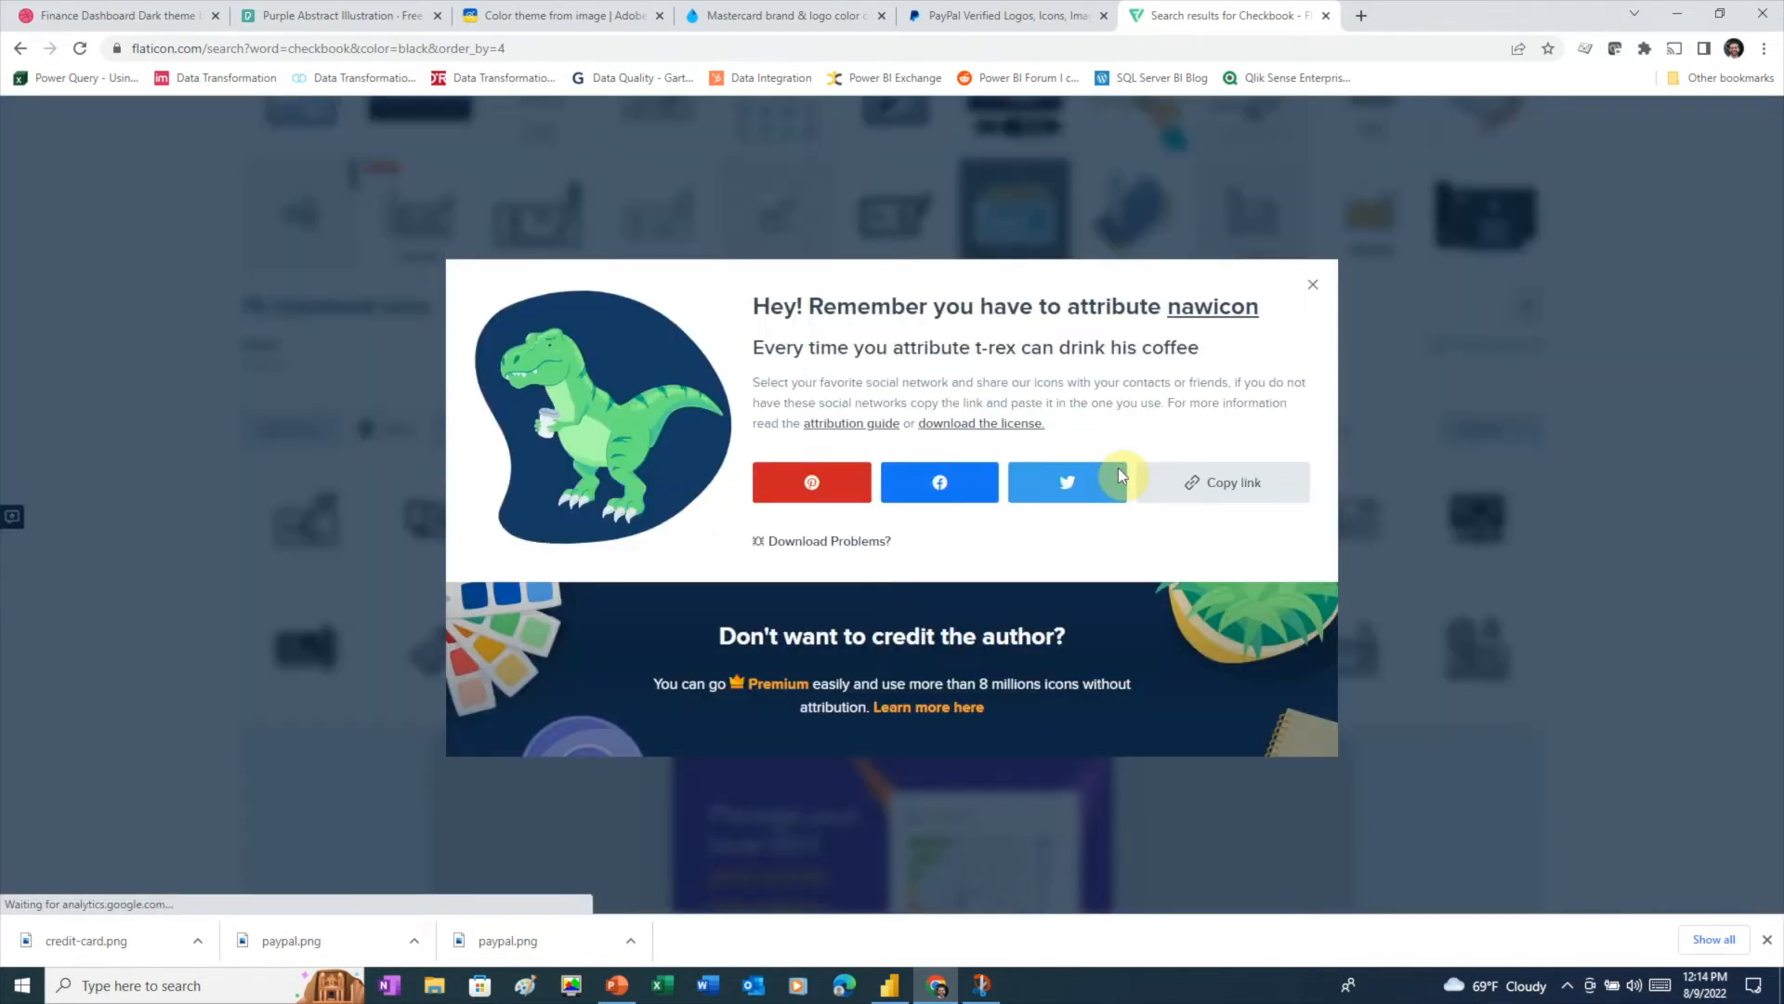
pyautogui.click(1199, 482)
pyautogui.hotkey('alt', 'Tab')
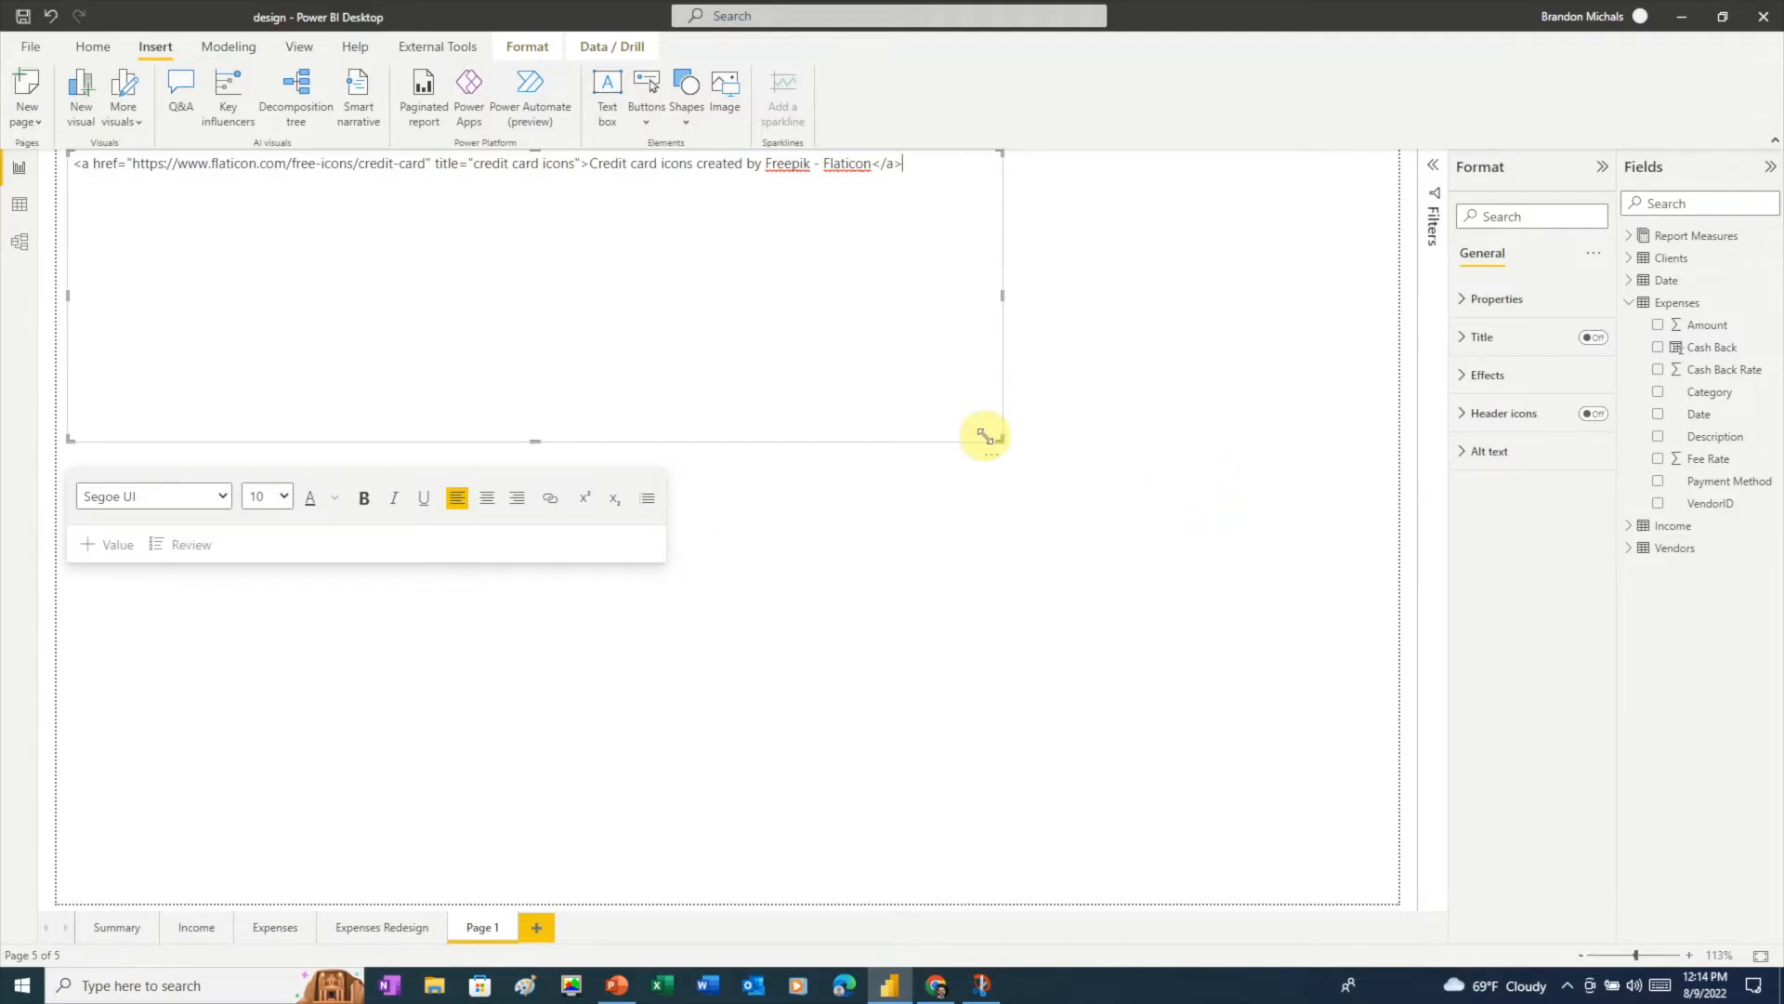
pyautogui.hotkey('ctrl', 'v')
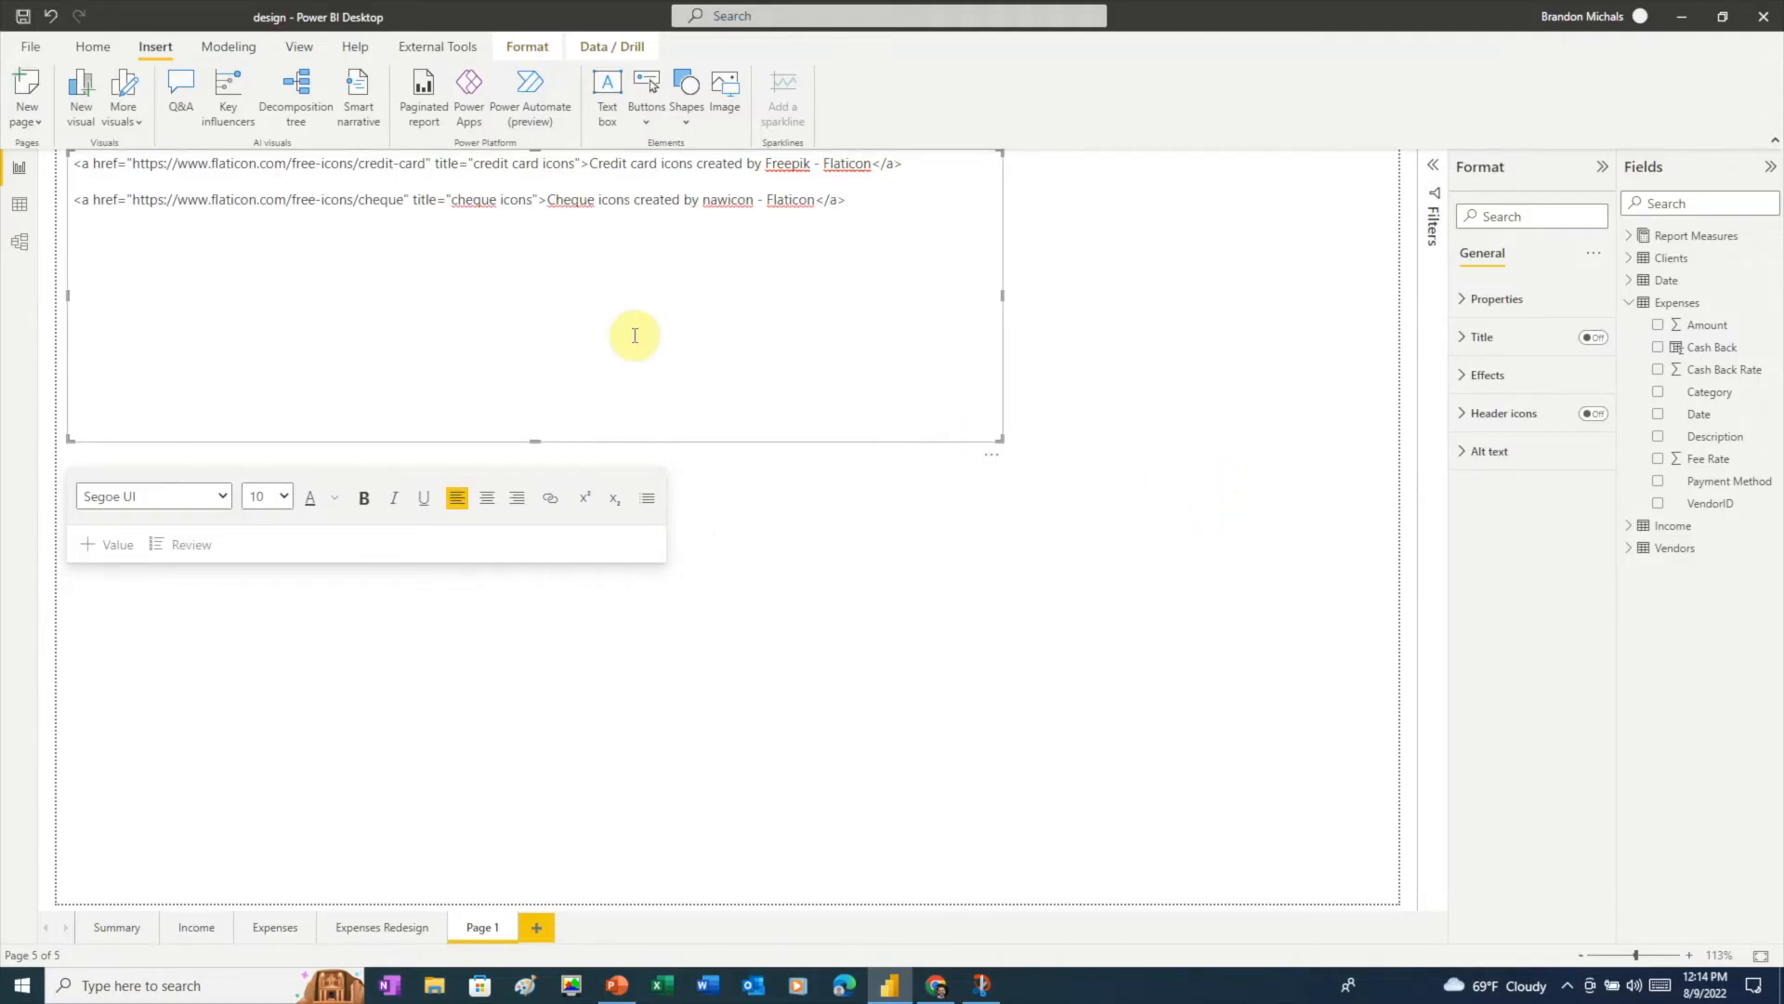
# - Back on Flaticon in Chrome, search for paypal icons and download the sixth one, an outlined PayPal logo, as a free PNG
pyautogui.hotkey('alt', 'Tab')
pyautogui.click(1314, 282)
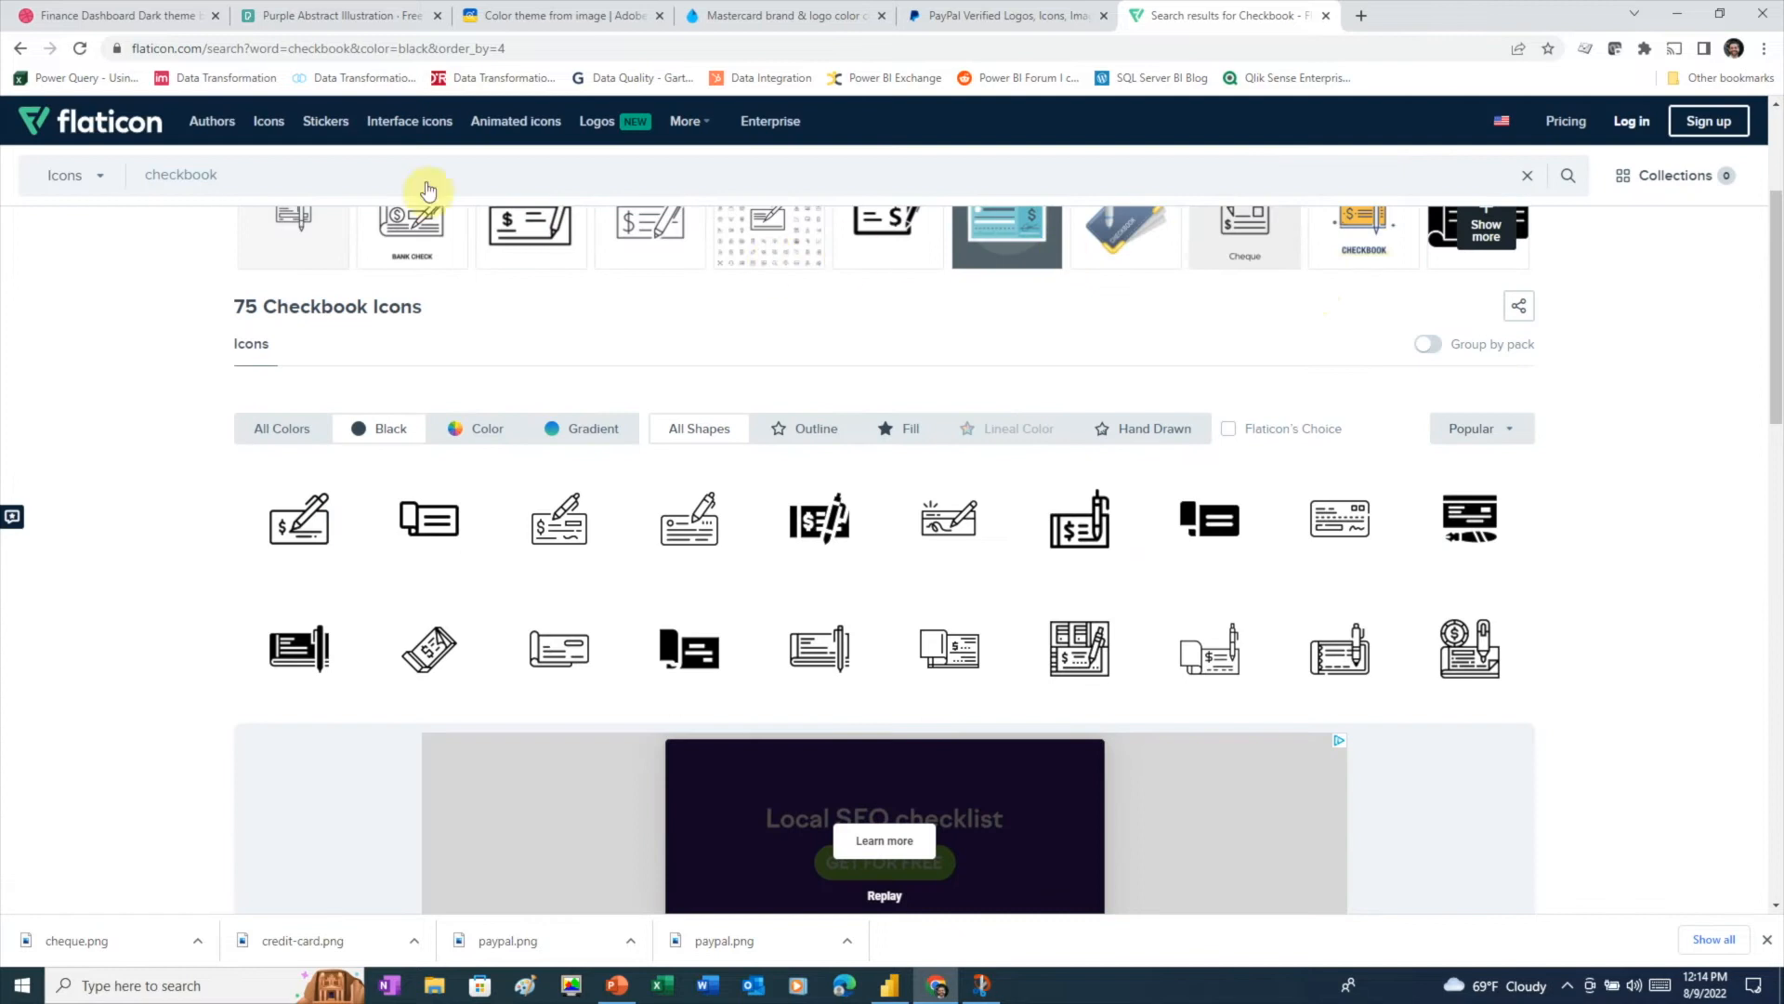
pyautogui.doubleClick(135, 172)
pyautogui.write('paypal')
pyautogui.press('Return')
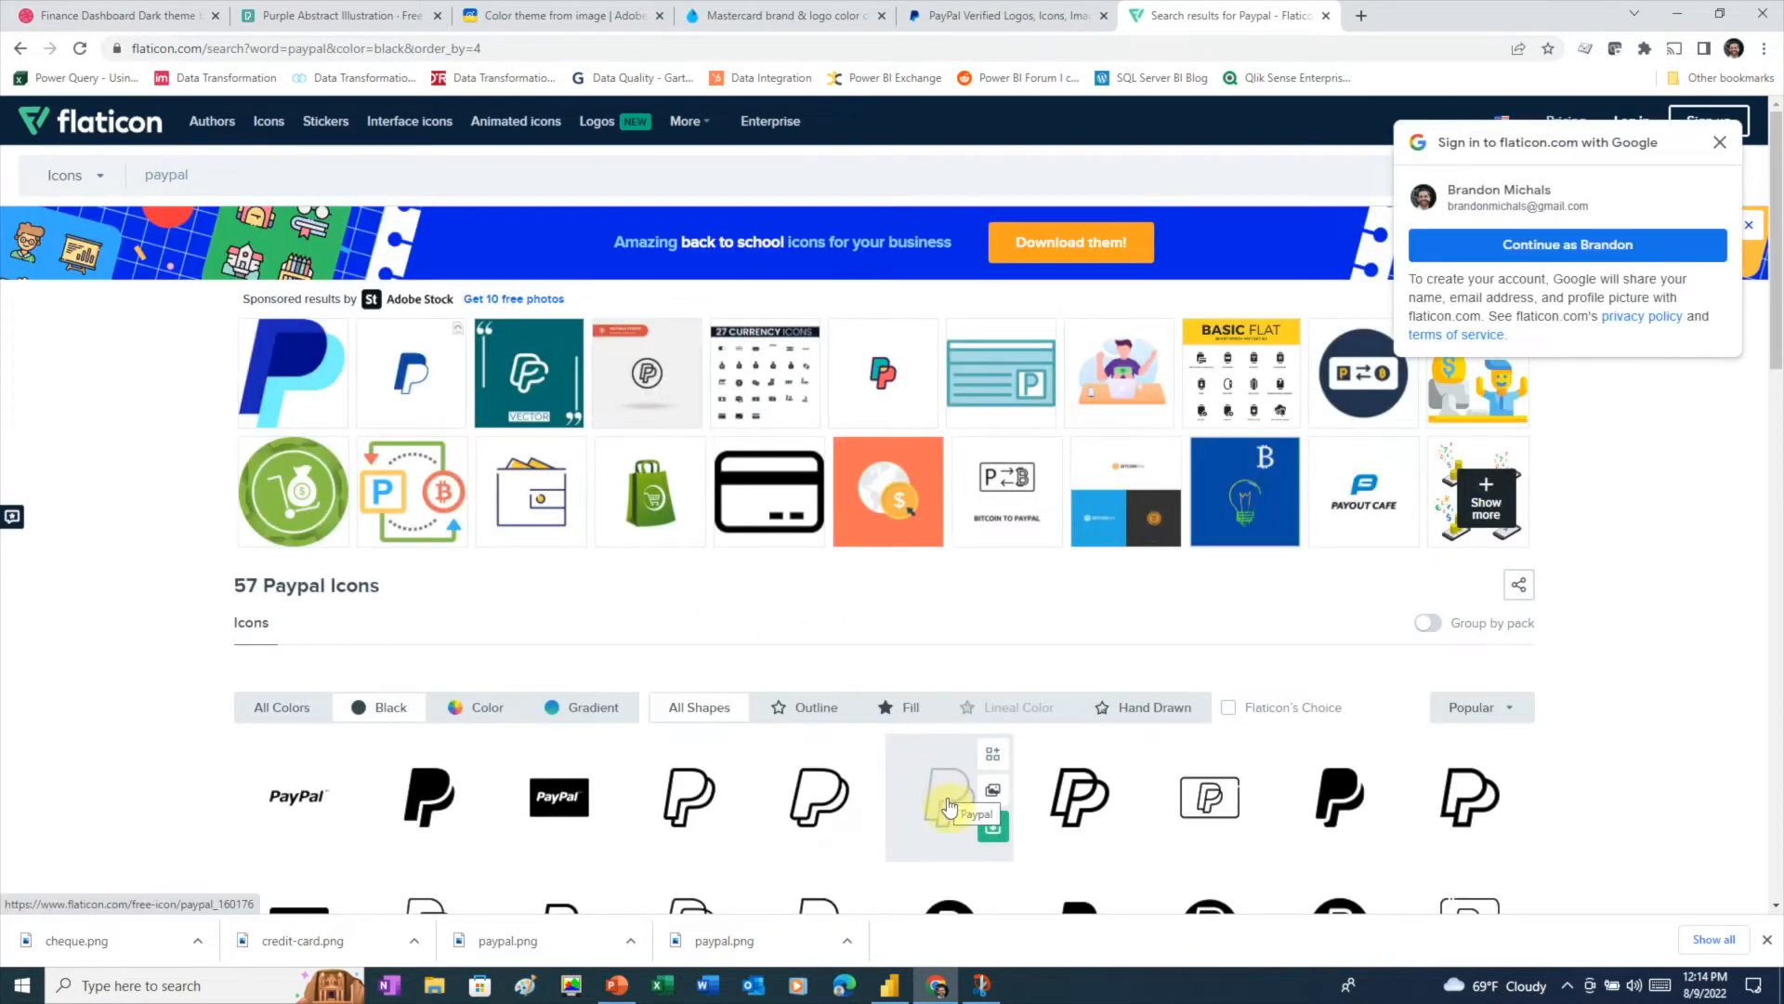
pyautogui.click(992, 826)
pyautogui.click(1119, 483)
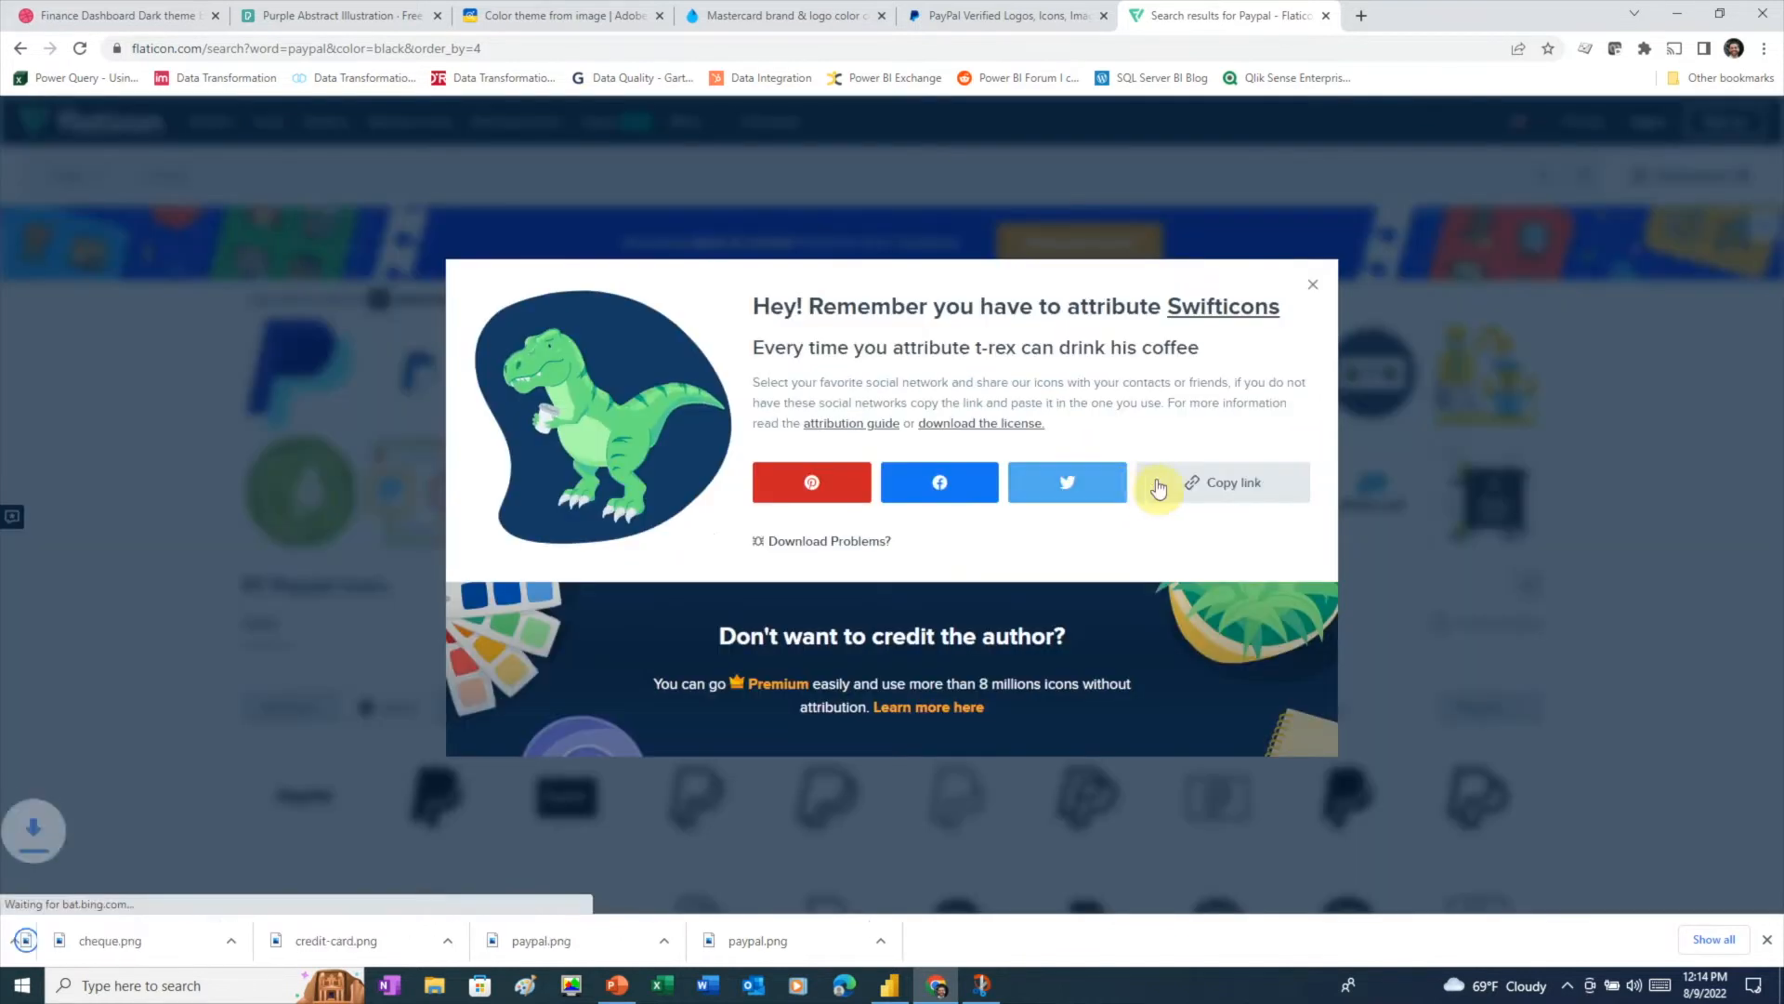
# - Copy the PayPal icon's attribution link and paste it into the attribution text box in Power BI
pyautogui.click(1158, 487)
pyautogui.hotkey('alt', 'Tab')
pyautogui.hotkey('ctrl', 'v')
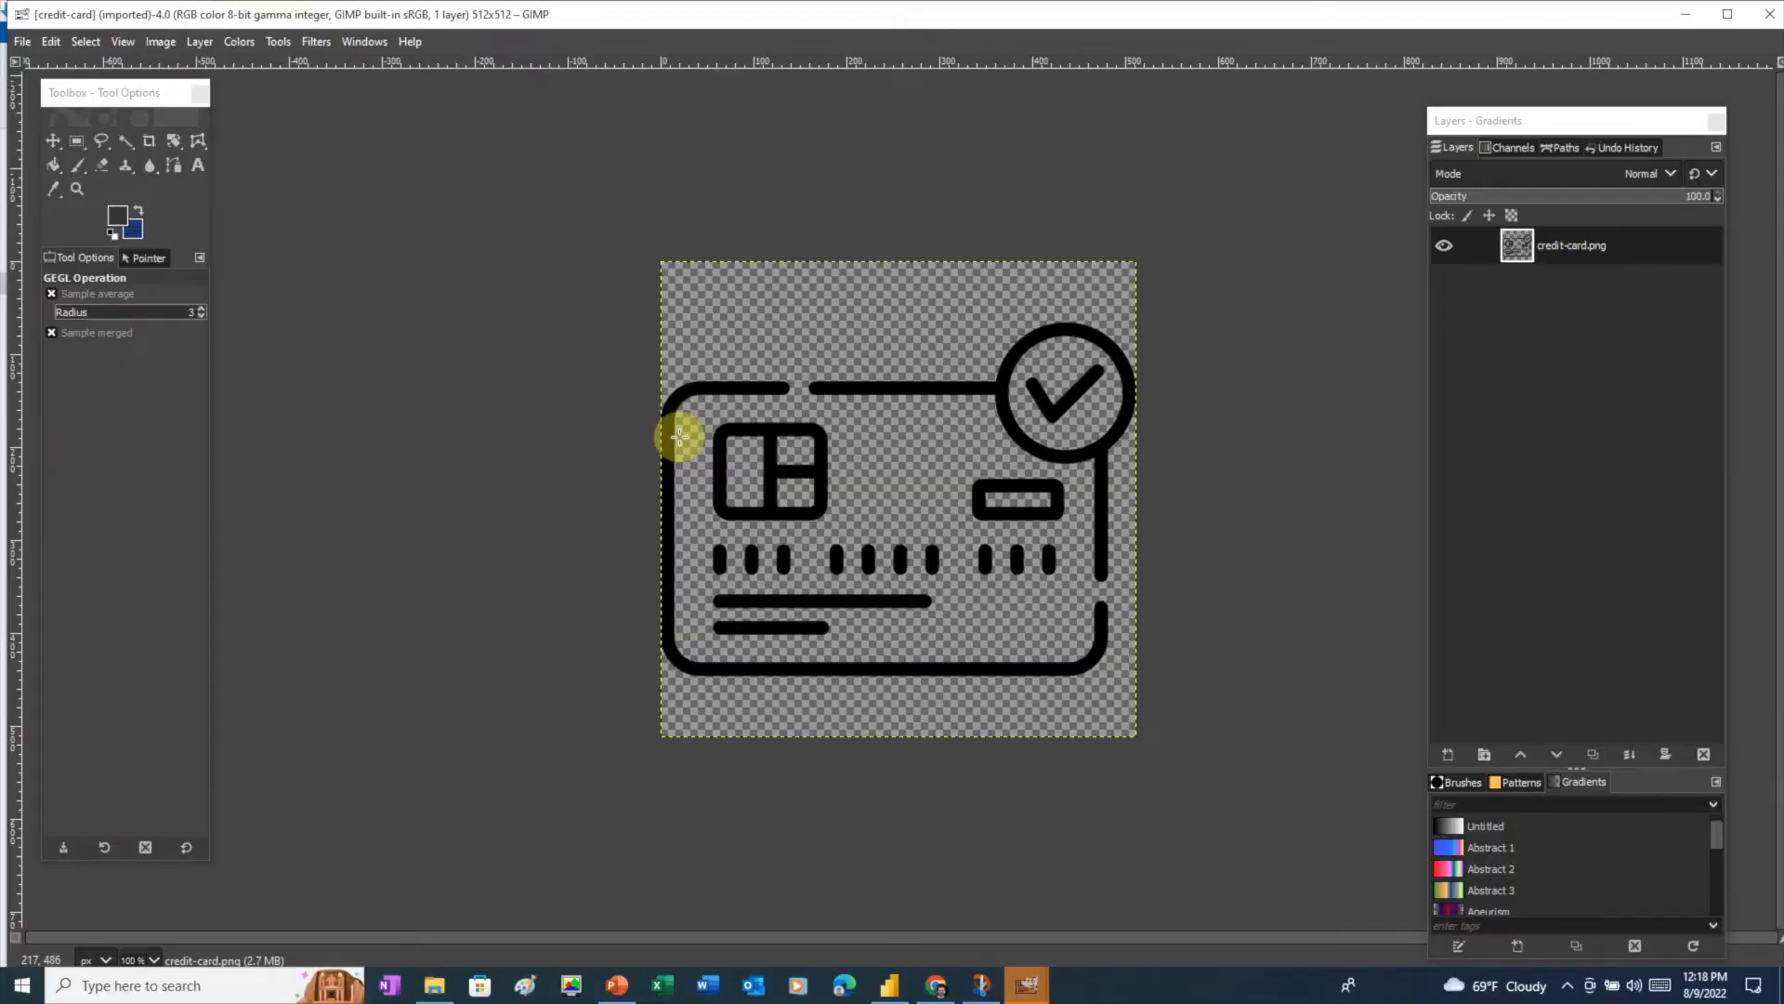
# - In GIMP, colorize the credit card icon with the colour ffffff and overwrite credit-card.png
pyautogui.click(239, 42)
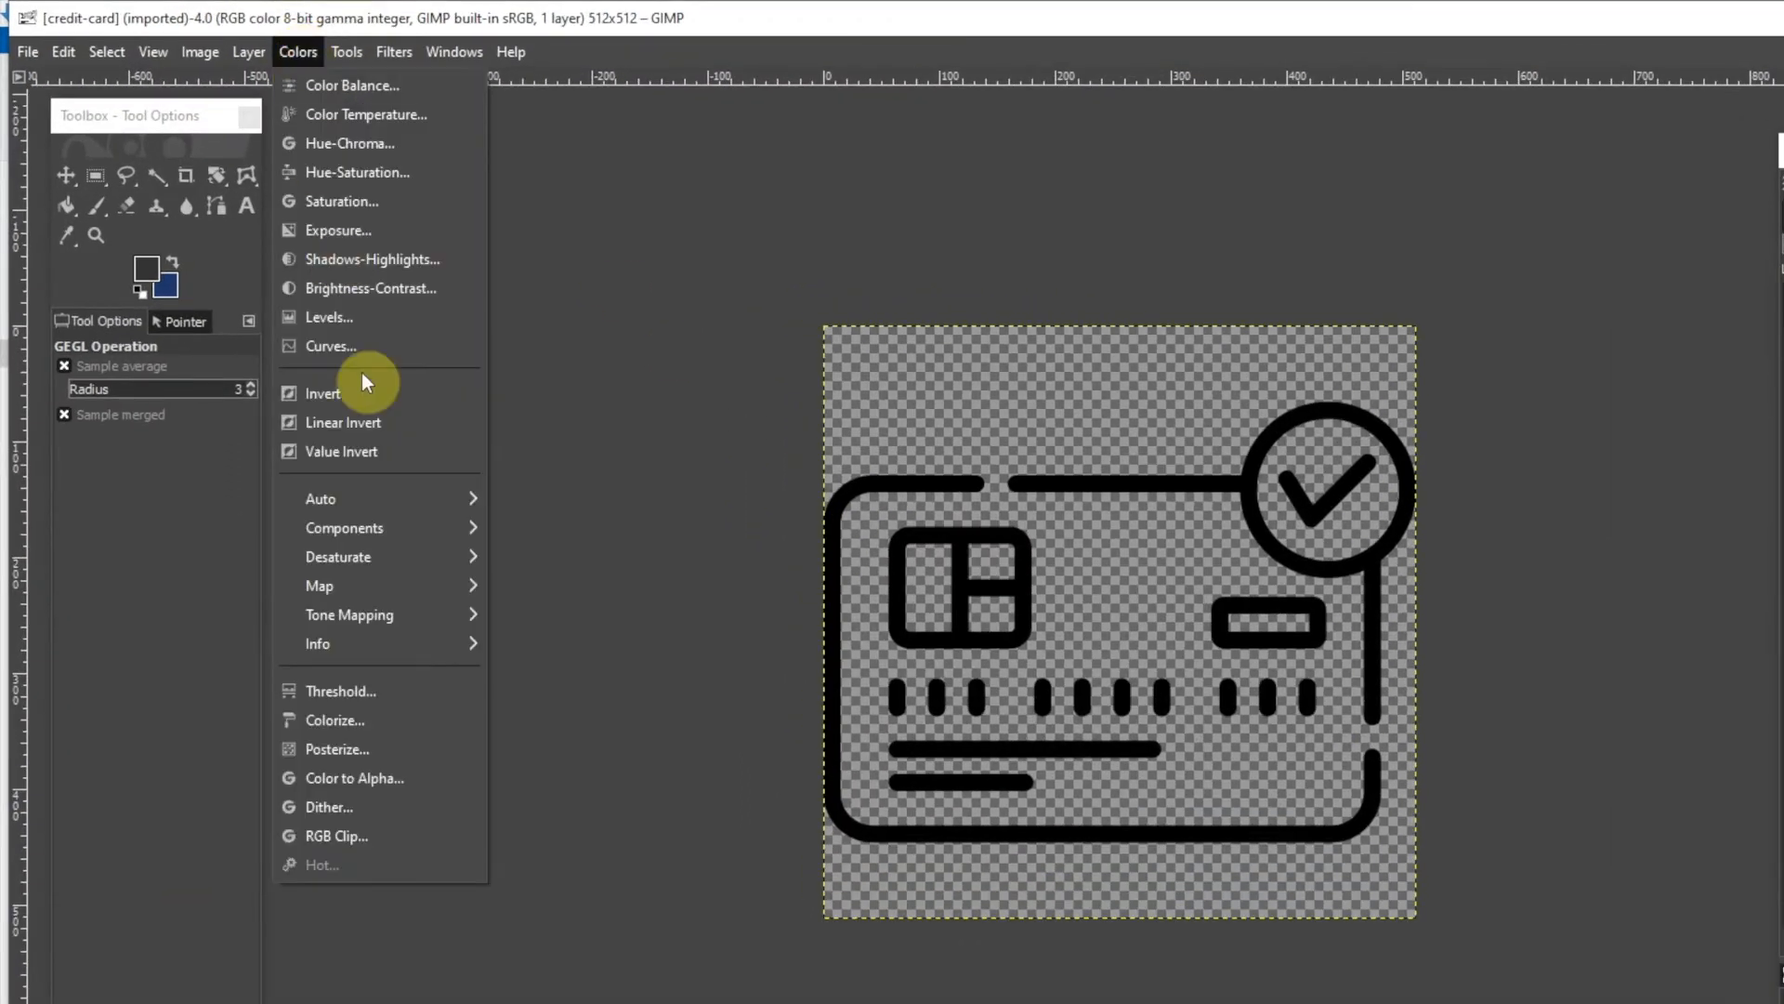
pyautogui.click(381, 725)
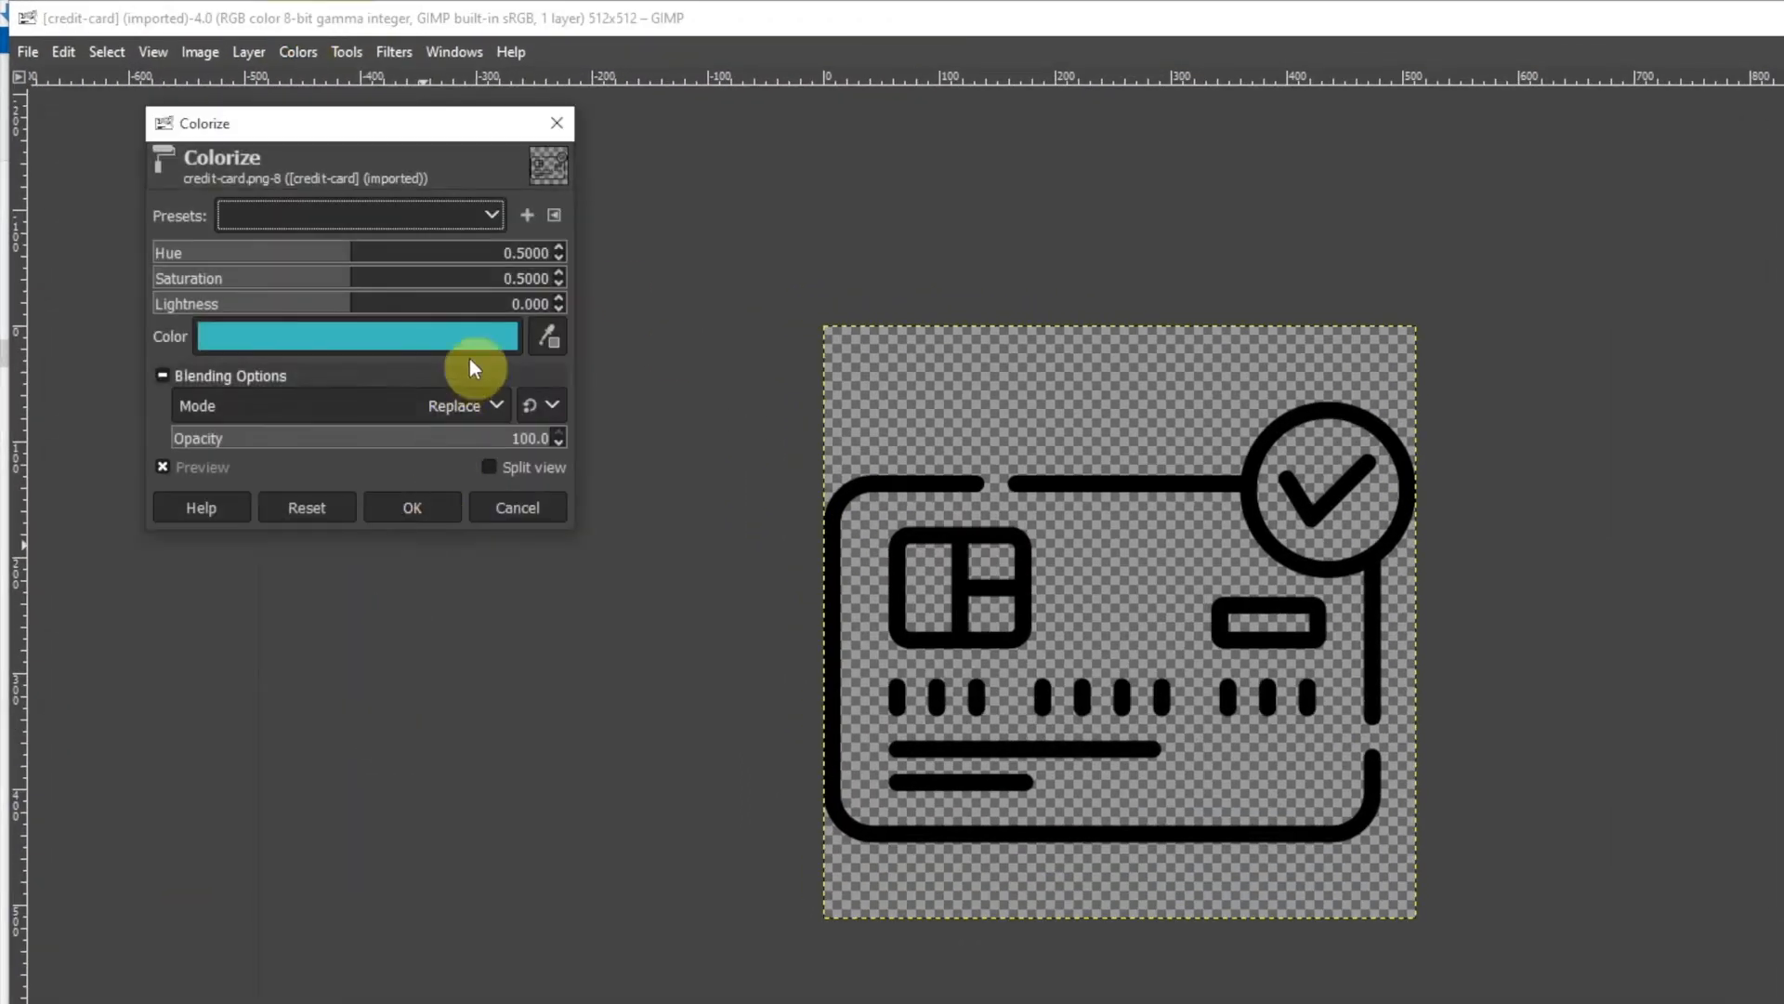
pyautogui.click(472, 342)
pyautogui.doubleClick(616, 419)
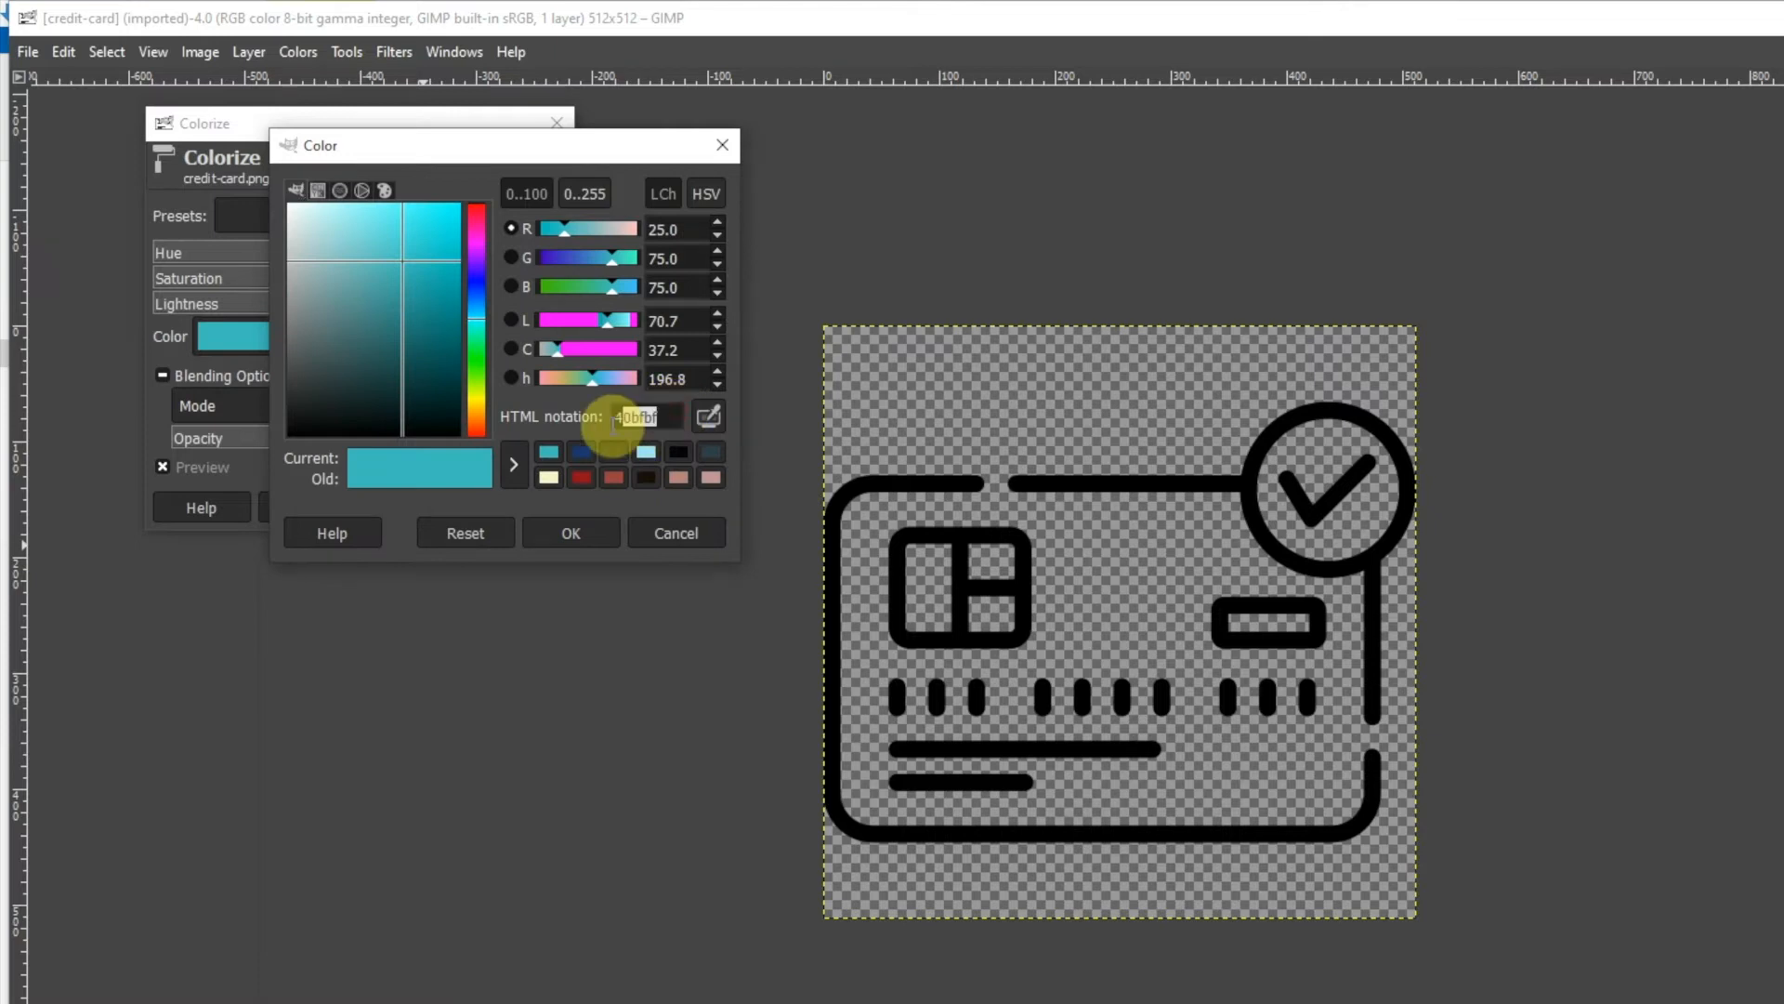
pyautogui.write('ffffff')
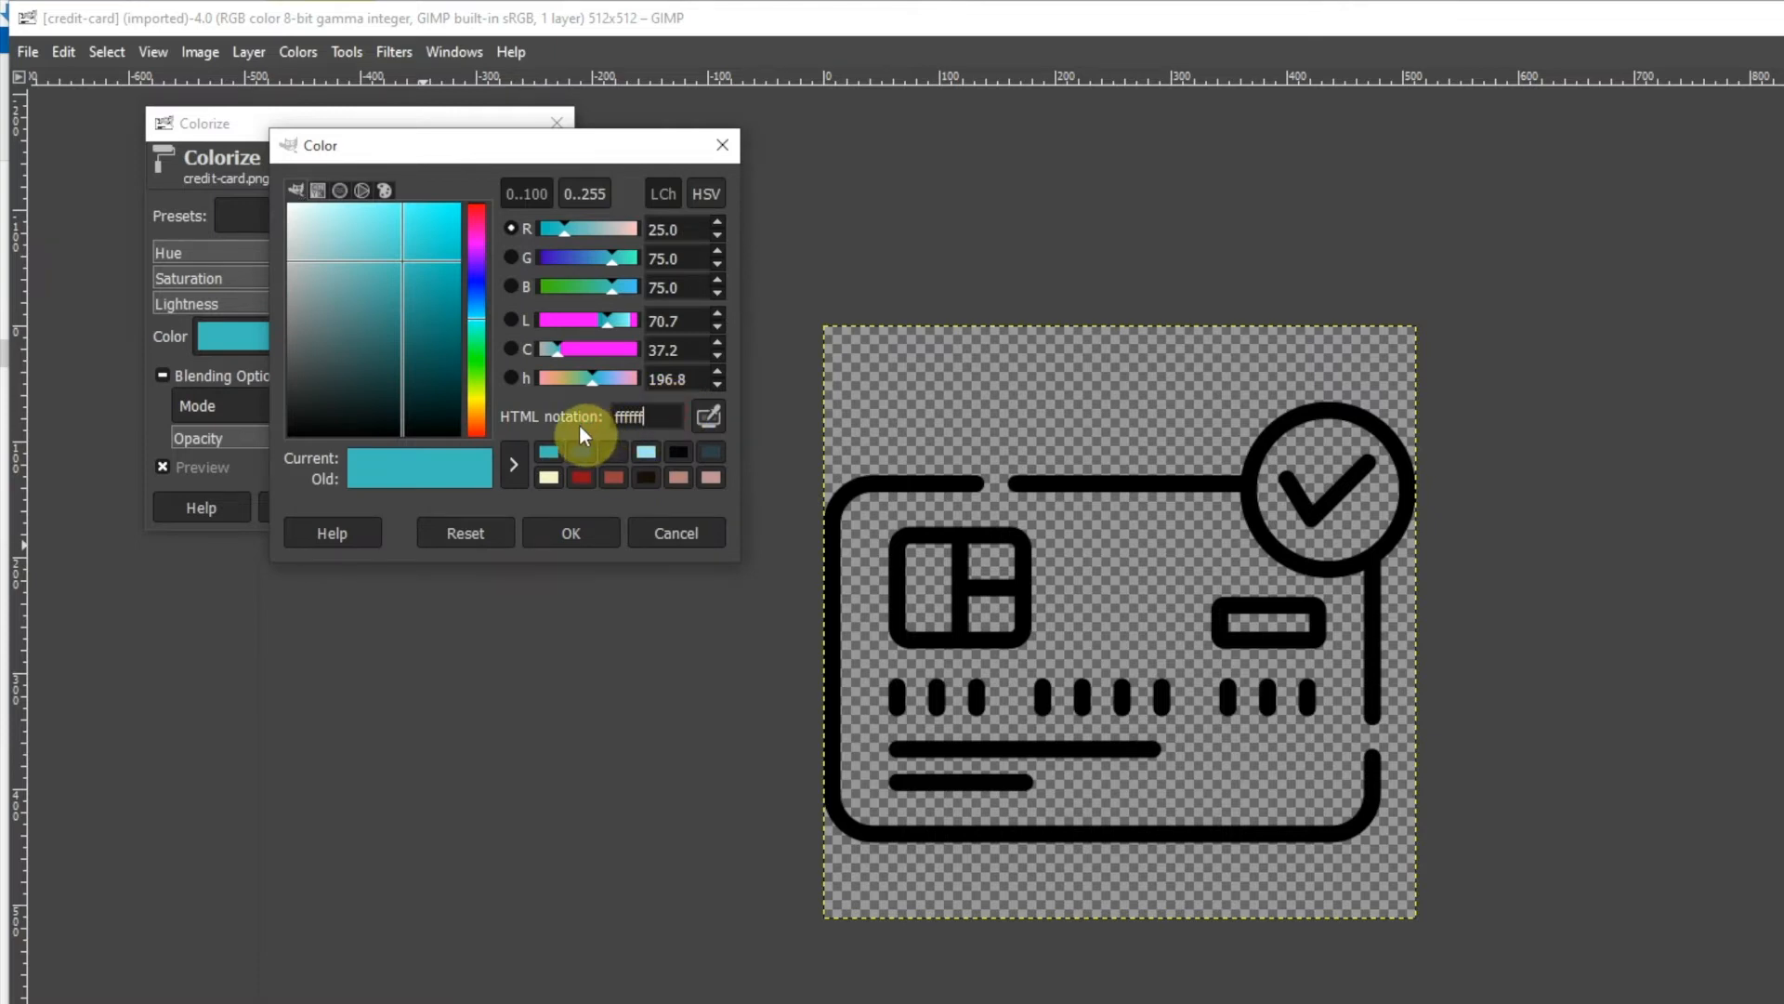
pyautogui.click(592, 543)
pyautogui.click(448, 510)
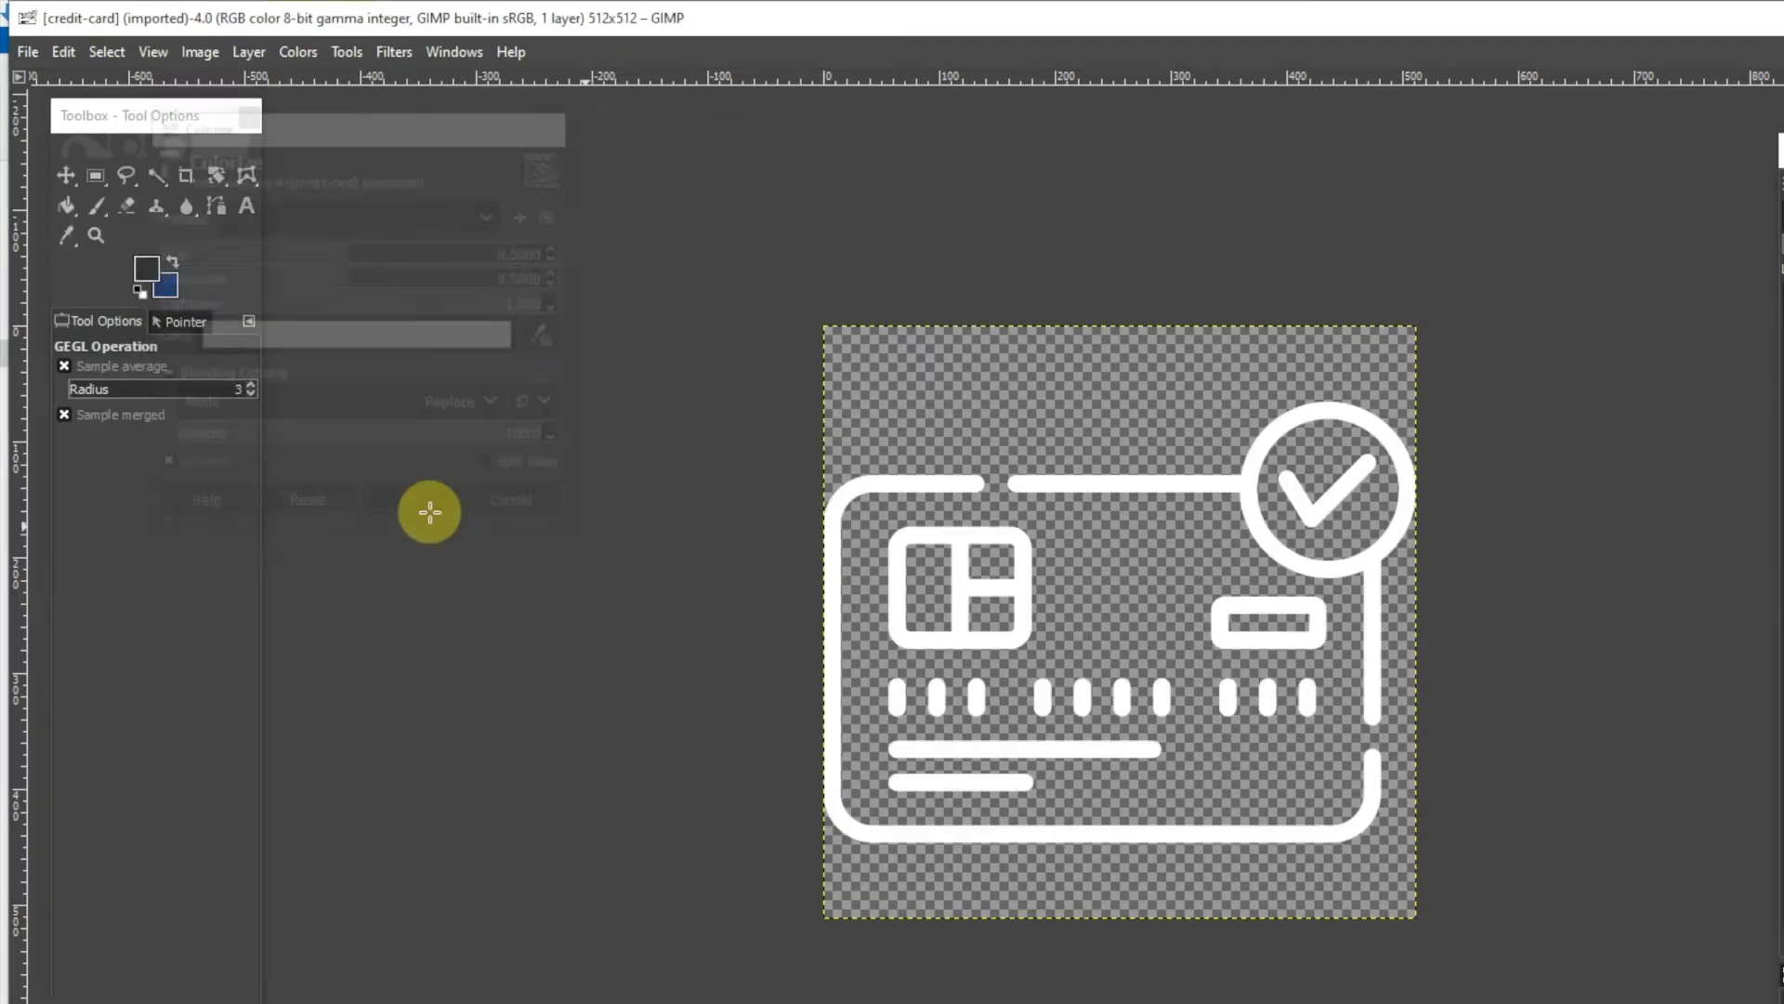
pyautogui.click(28, 52)
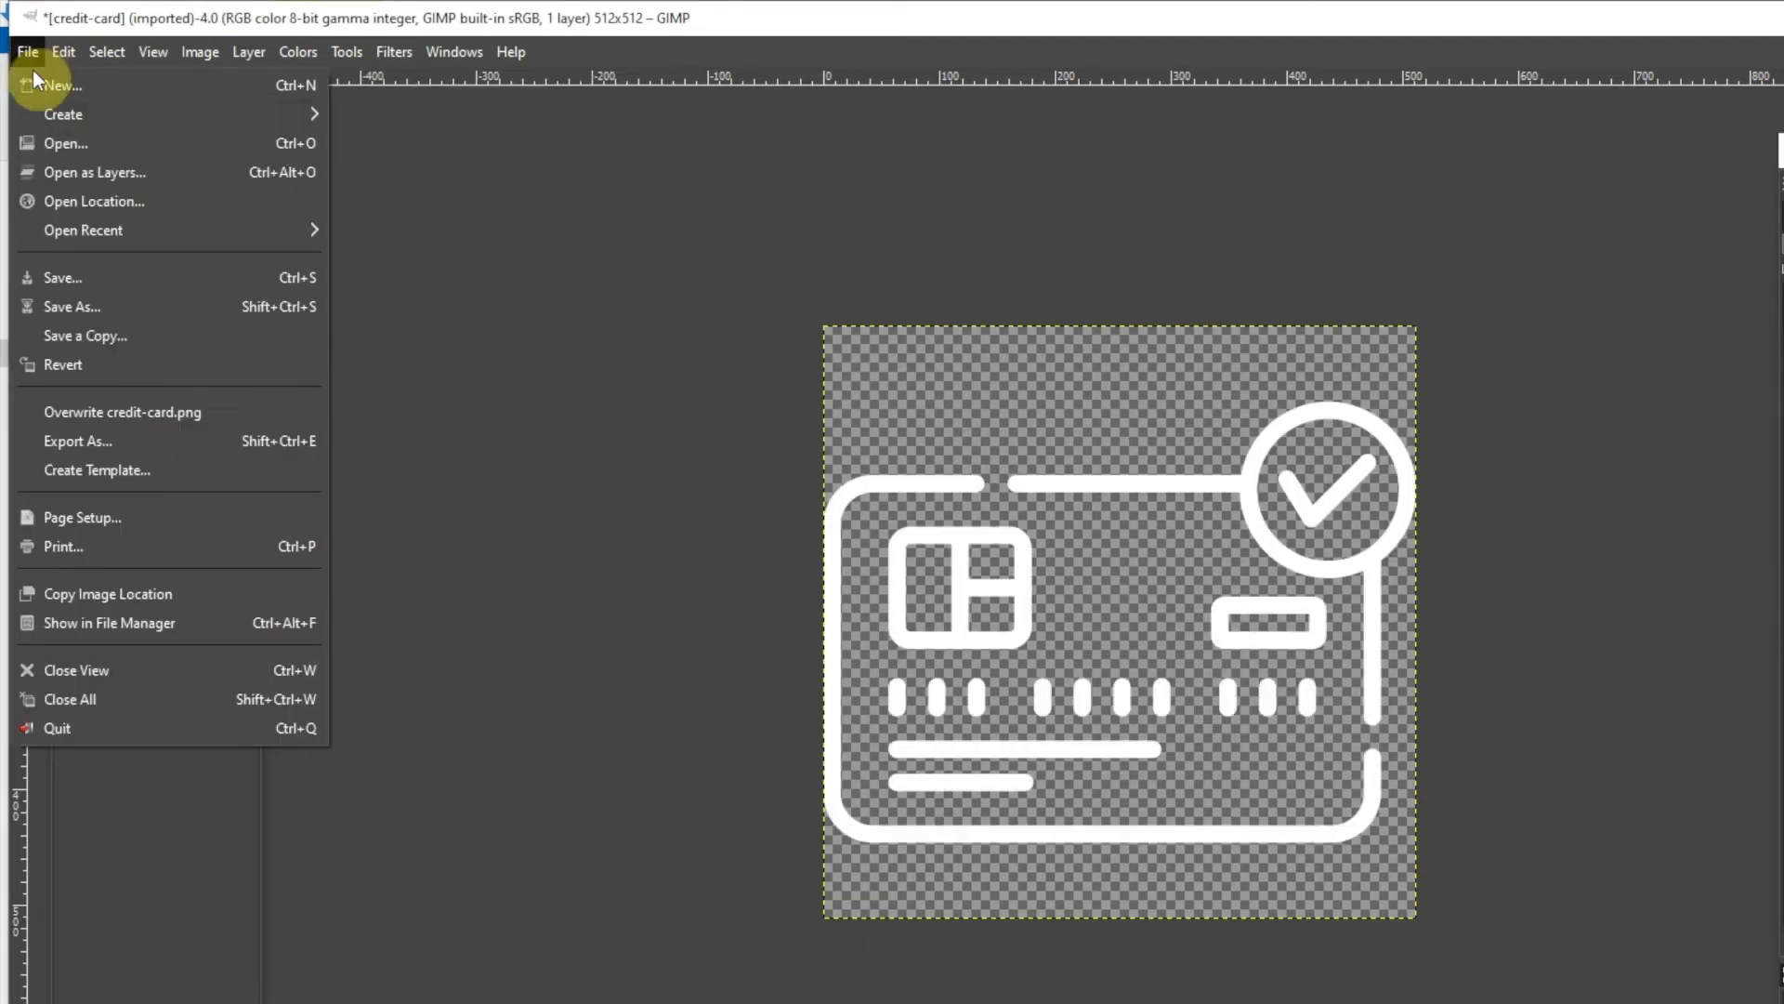
pyautogui.click(187, 405)
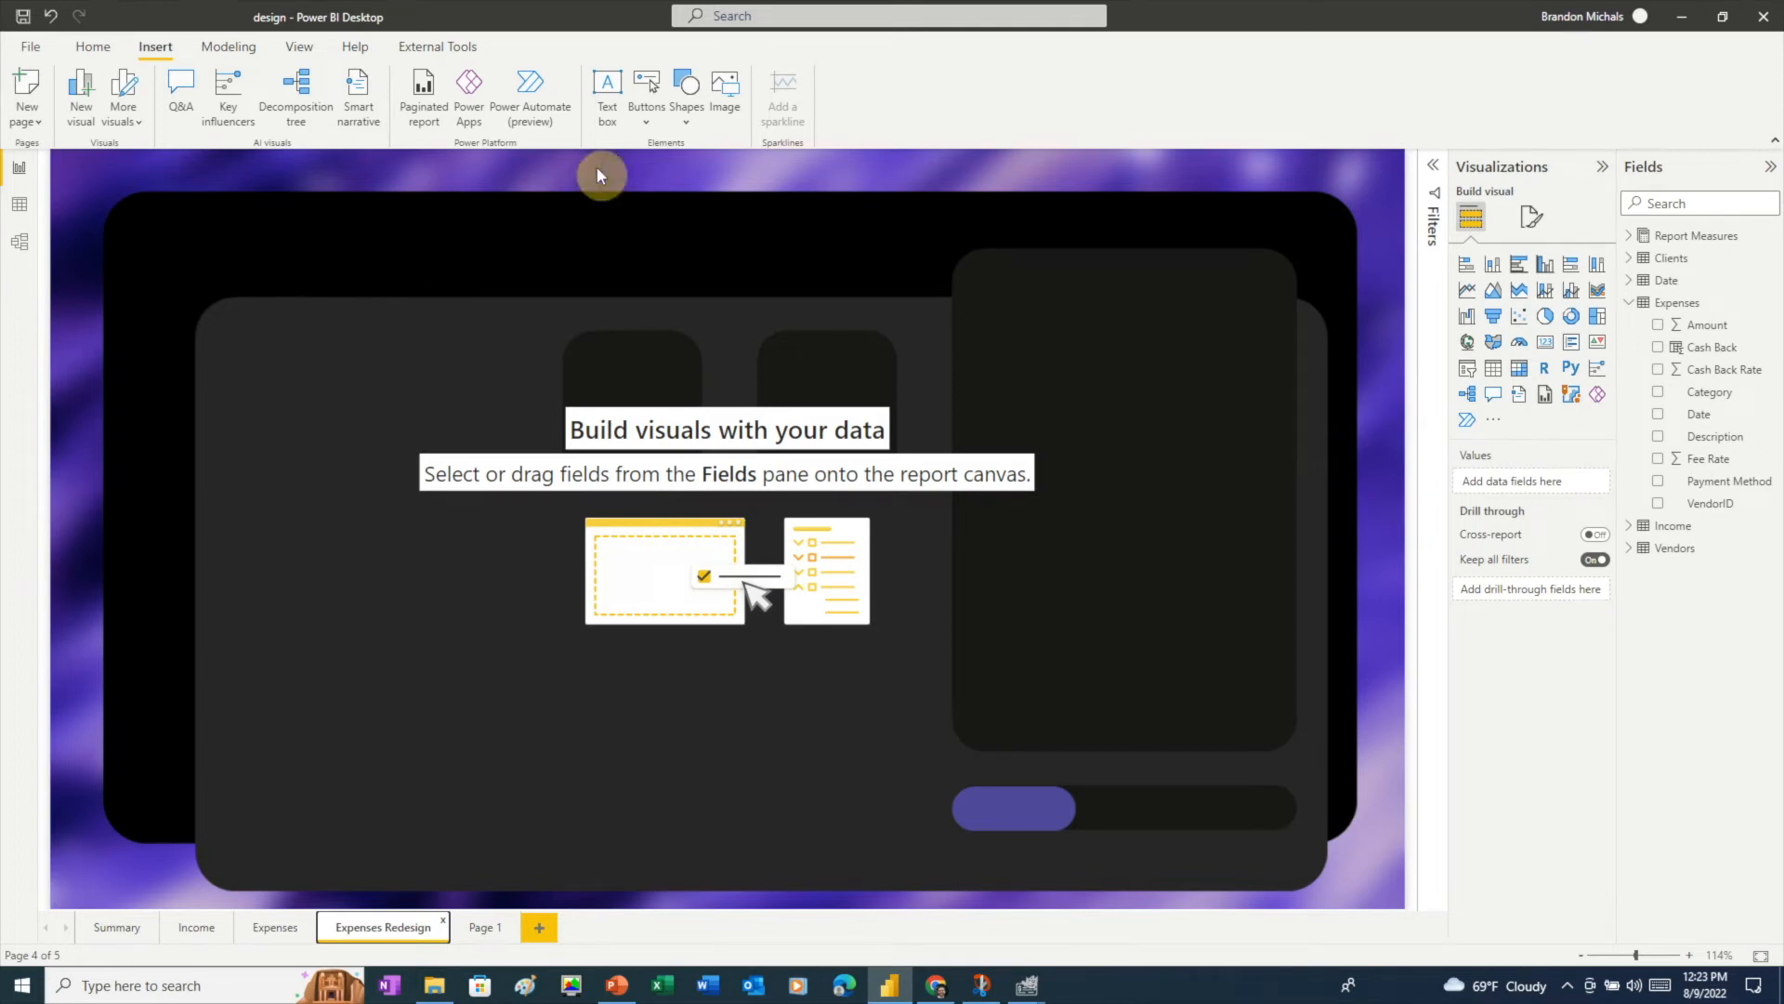
# - On Power BI's Expenses Redesign page, insert the image credit-card-icon.png from the Assets folder
pyautogui.click(731, 89)
pyautogui.doubleClick(397, 158)
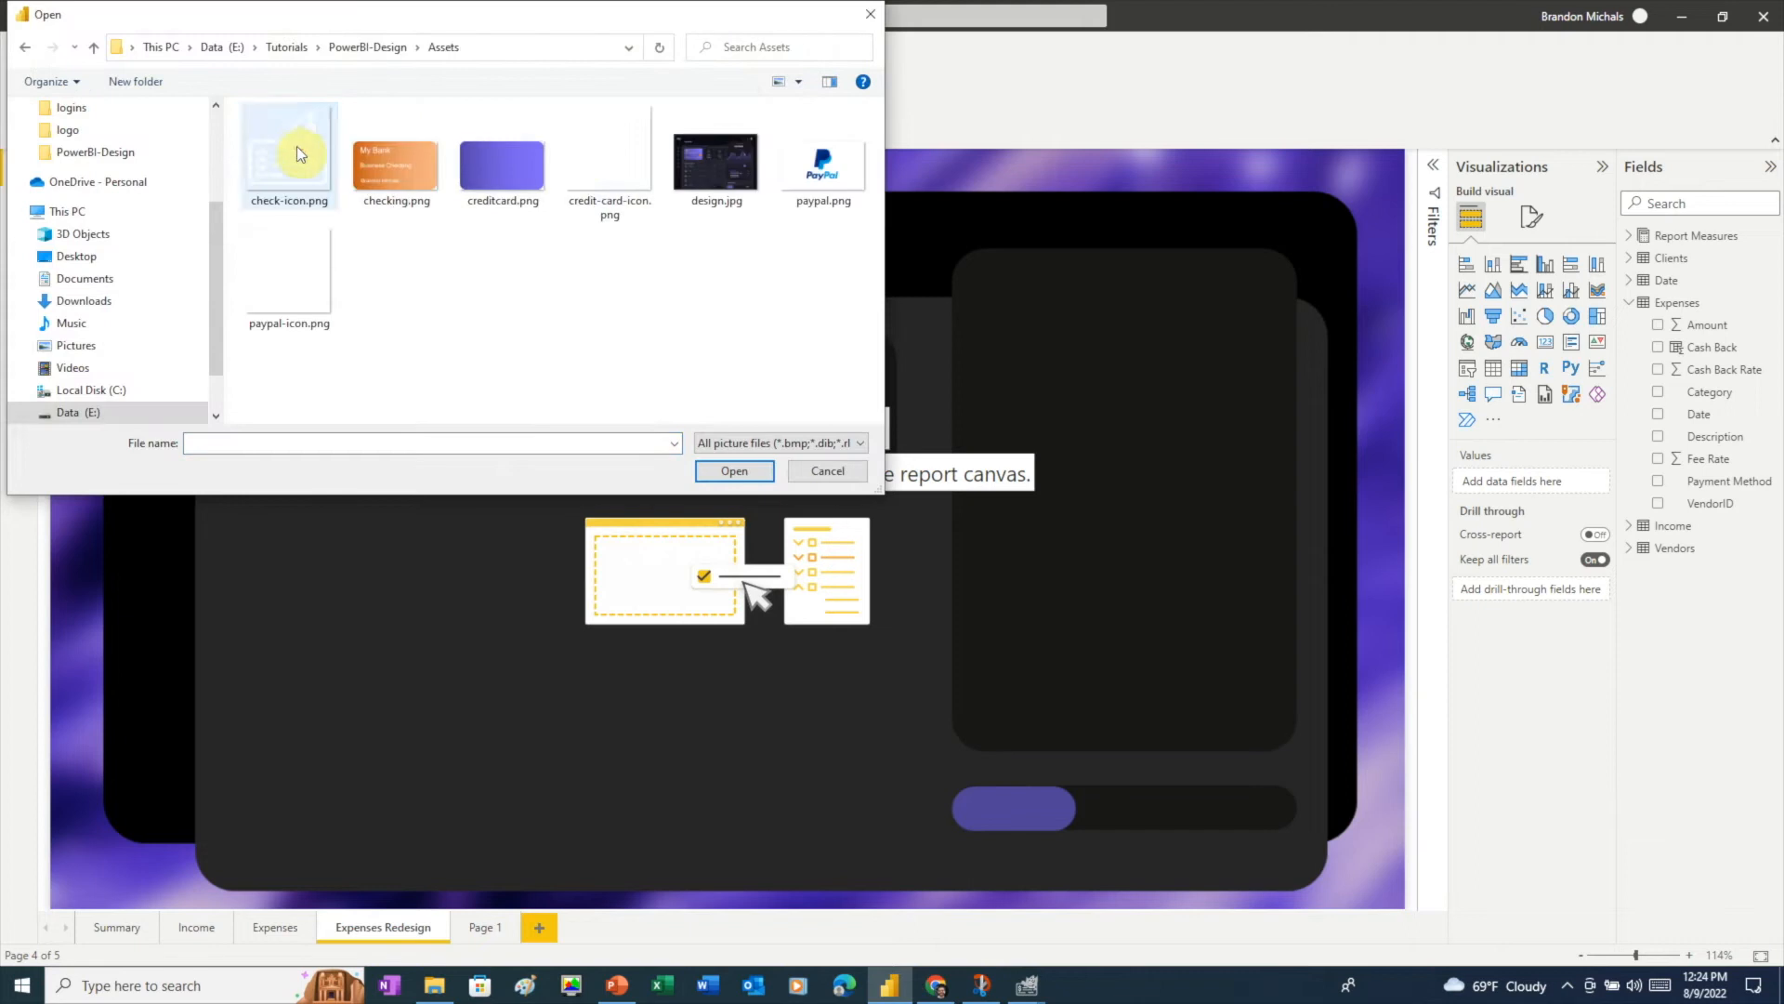
pyautogui.click(616, 156)
pyautogui.click(734, 470)
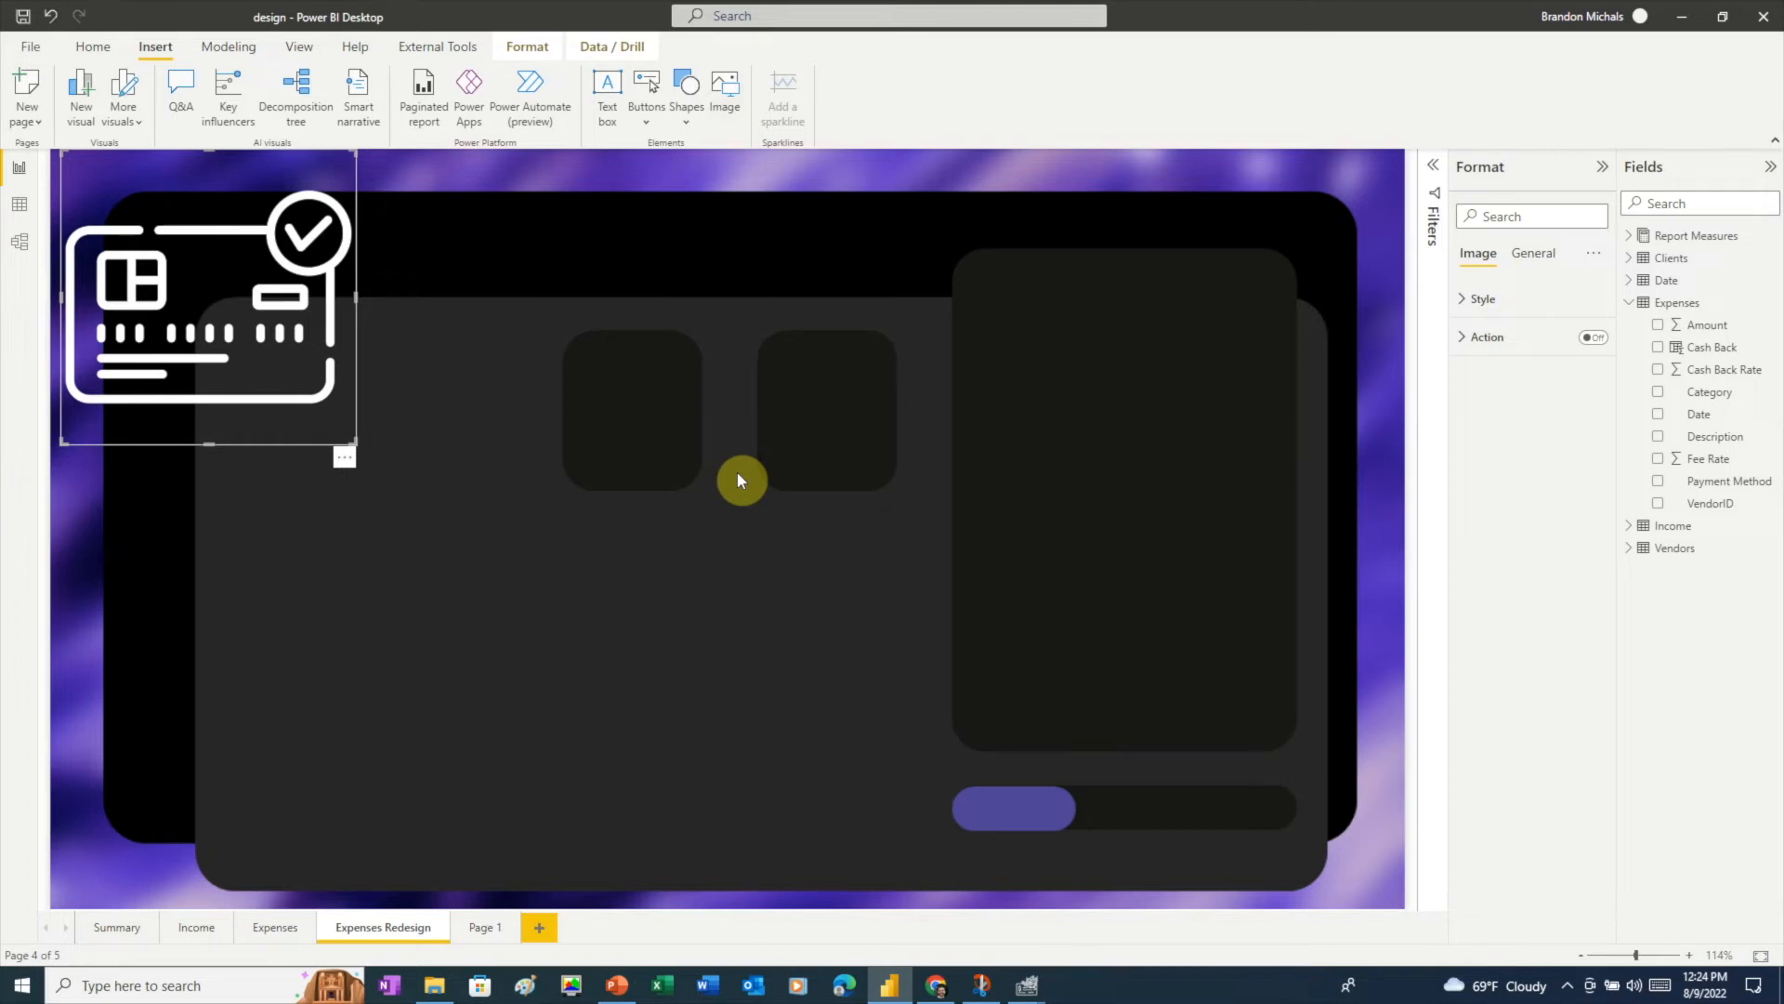
# - Insert the images check-icon.png and paypal-icon.png on the Expenses Redesign page
pyautogui.click(725, 88)
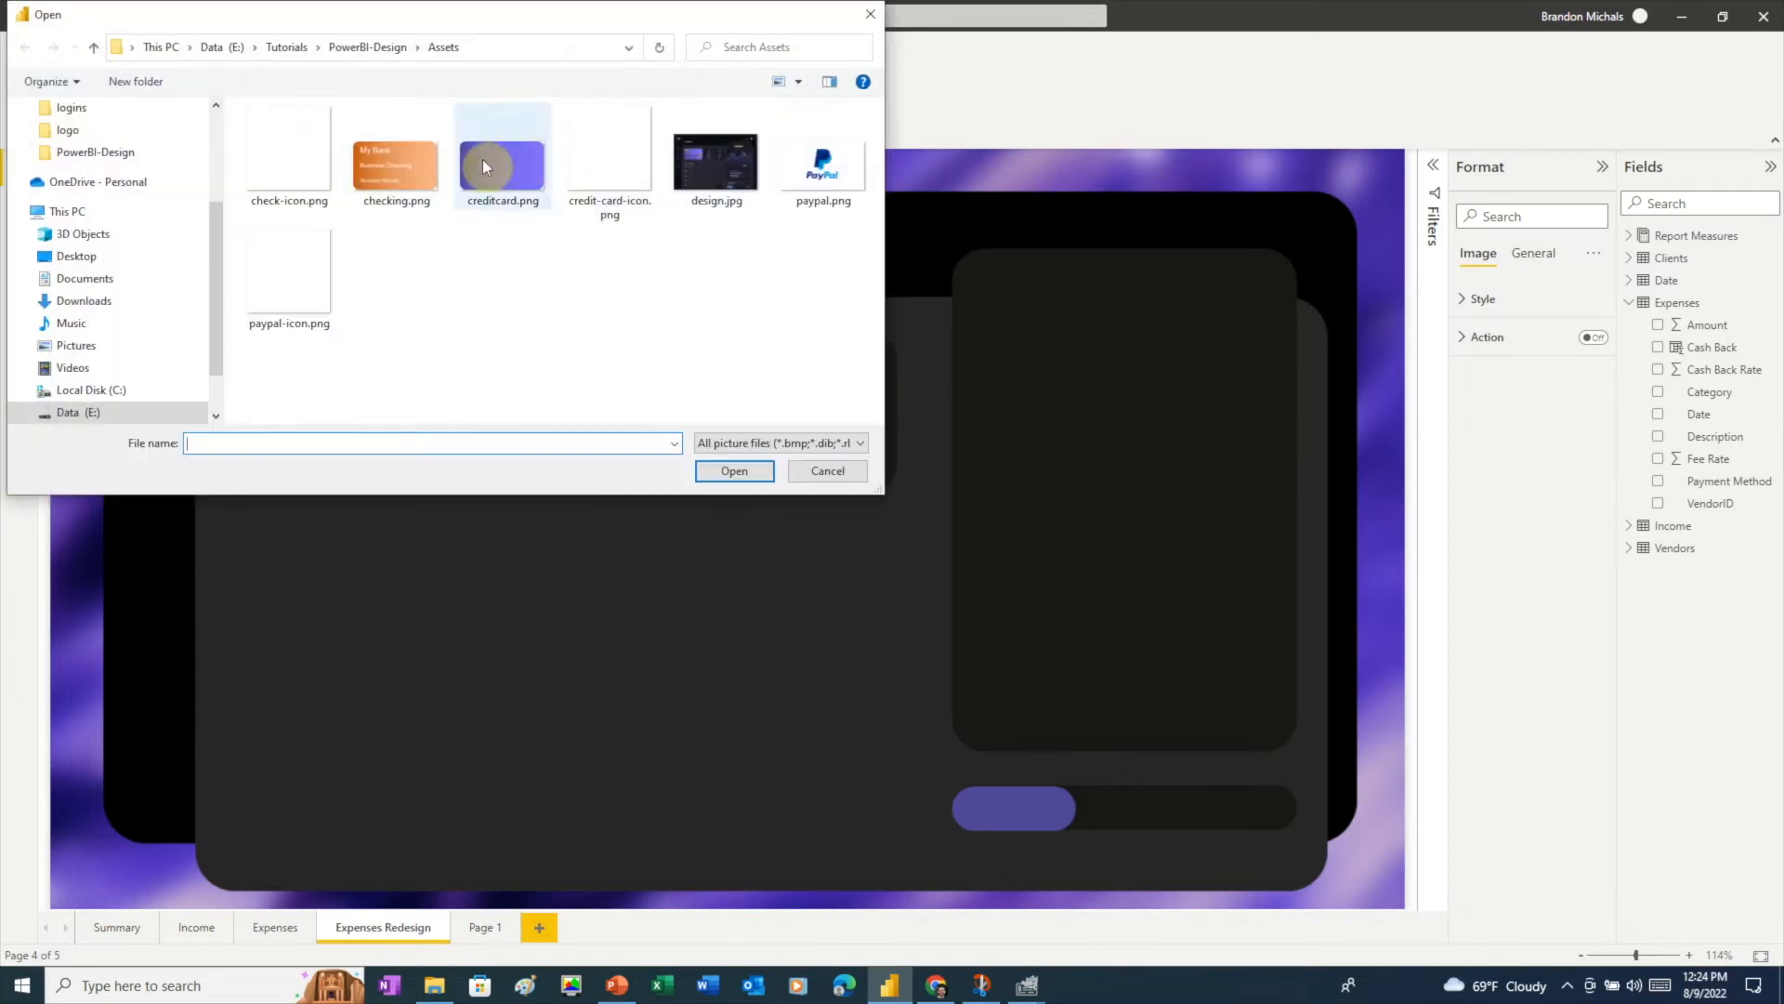
pyautogui.click(271, 171)
pyautogui.click(734, 471)
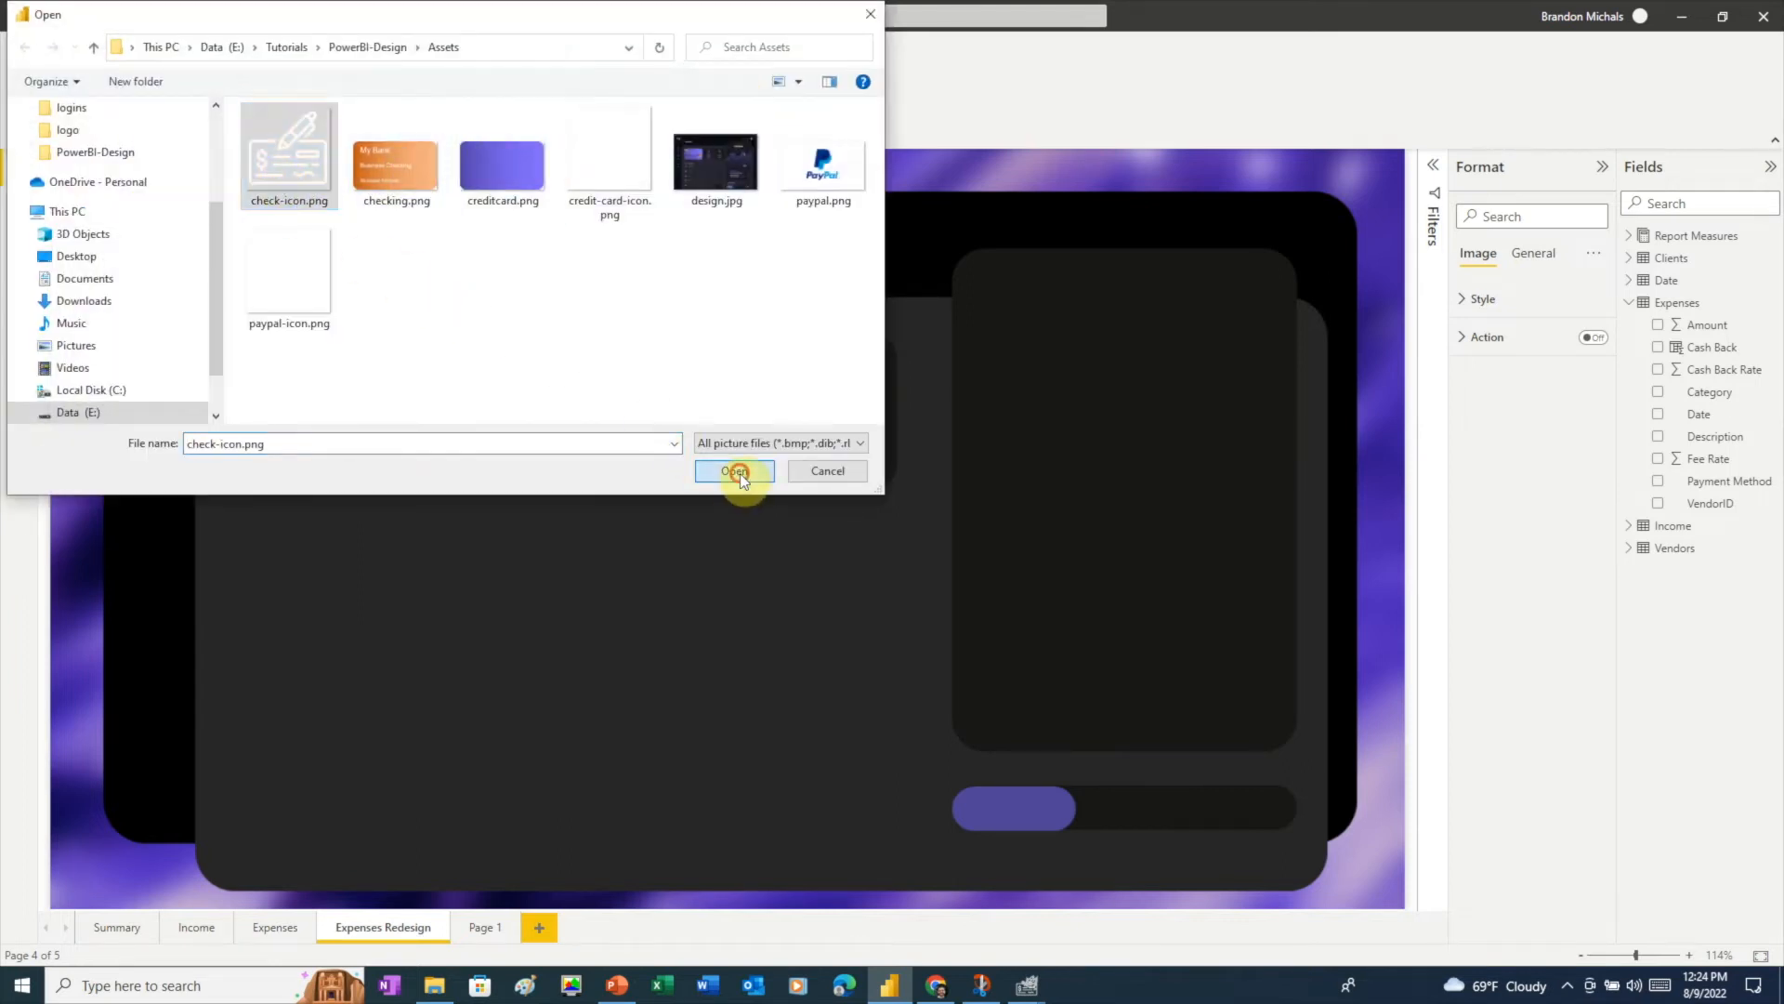
pyautogui.click(721, 88)
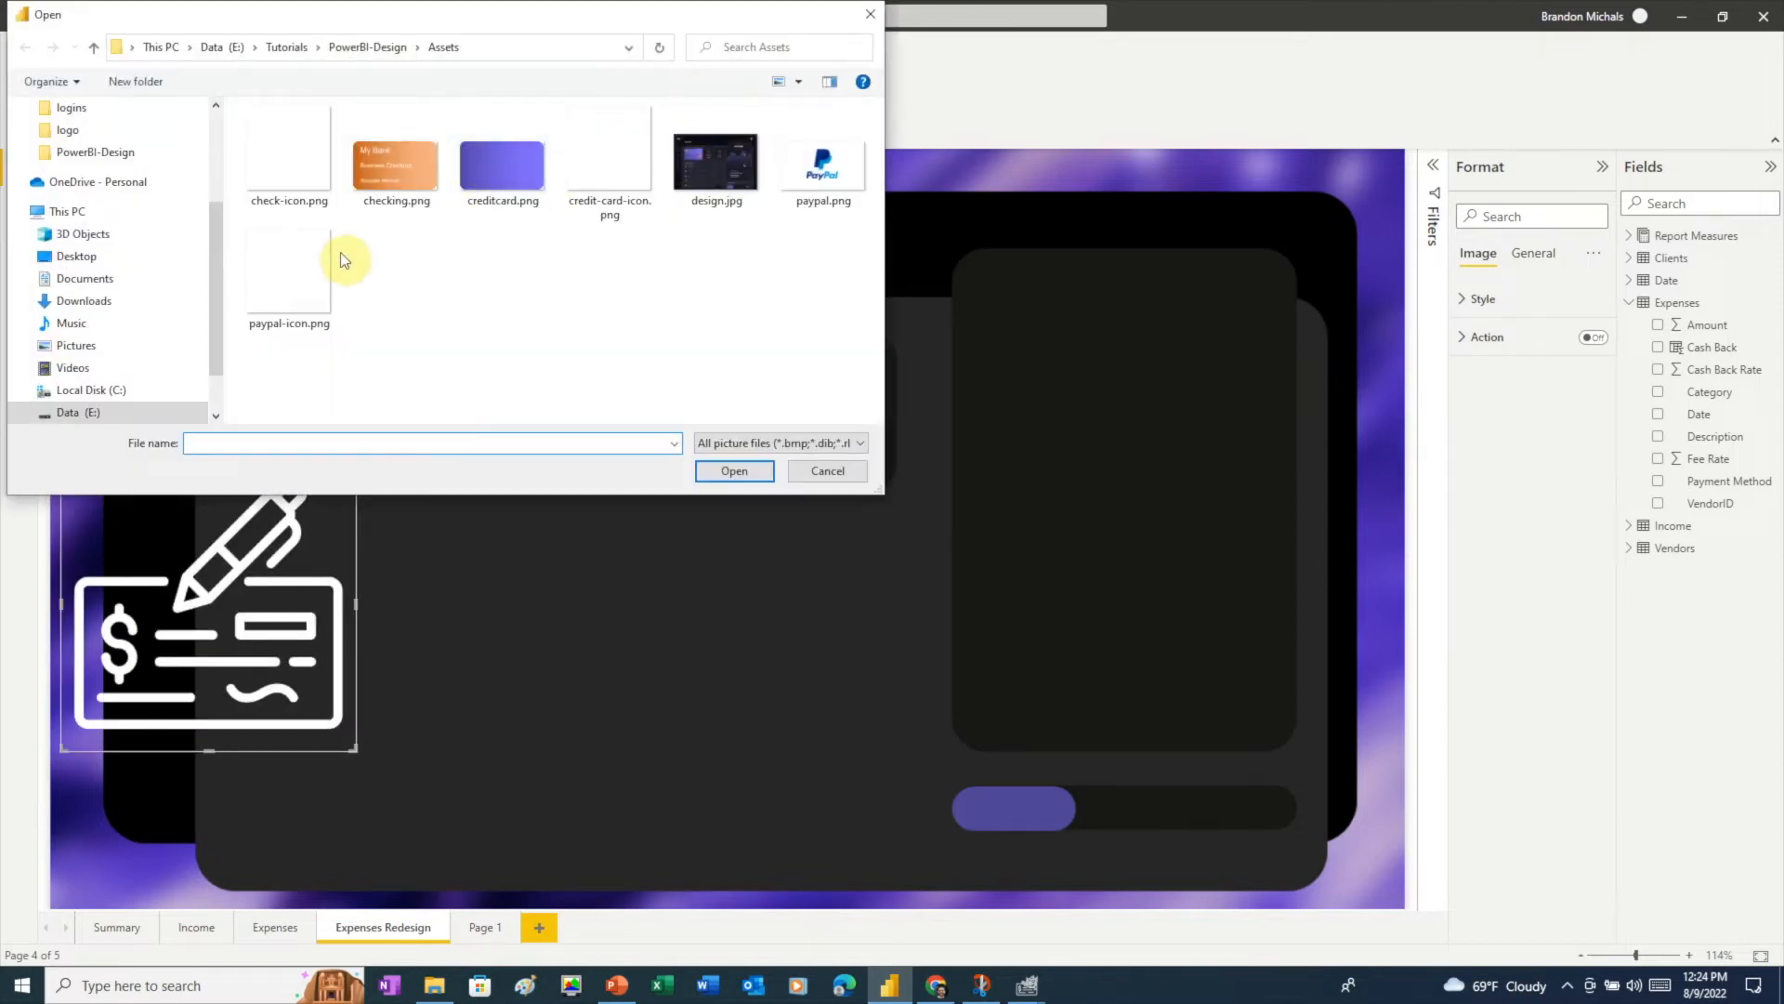
pyautogui.click(289, 270)
pyautogui.click(734, 472)
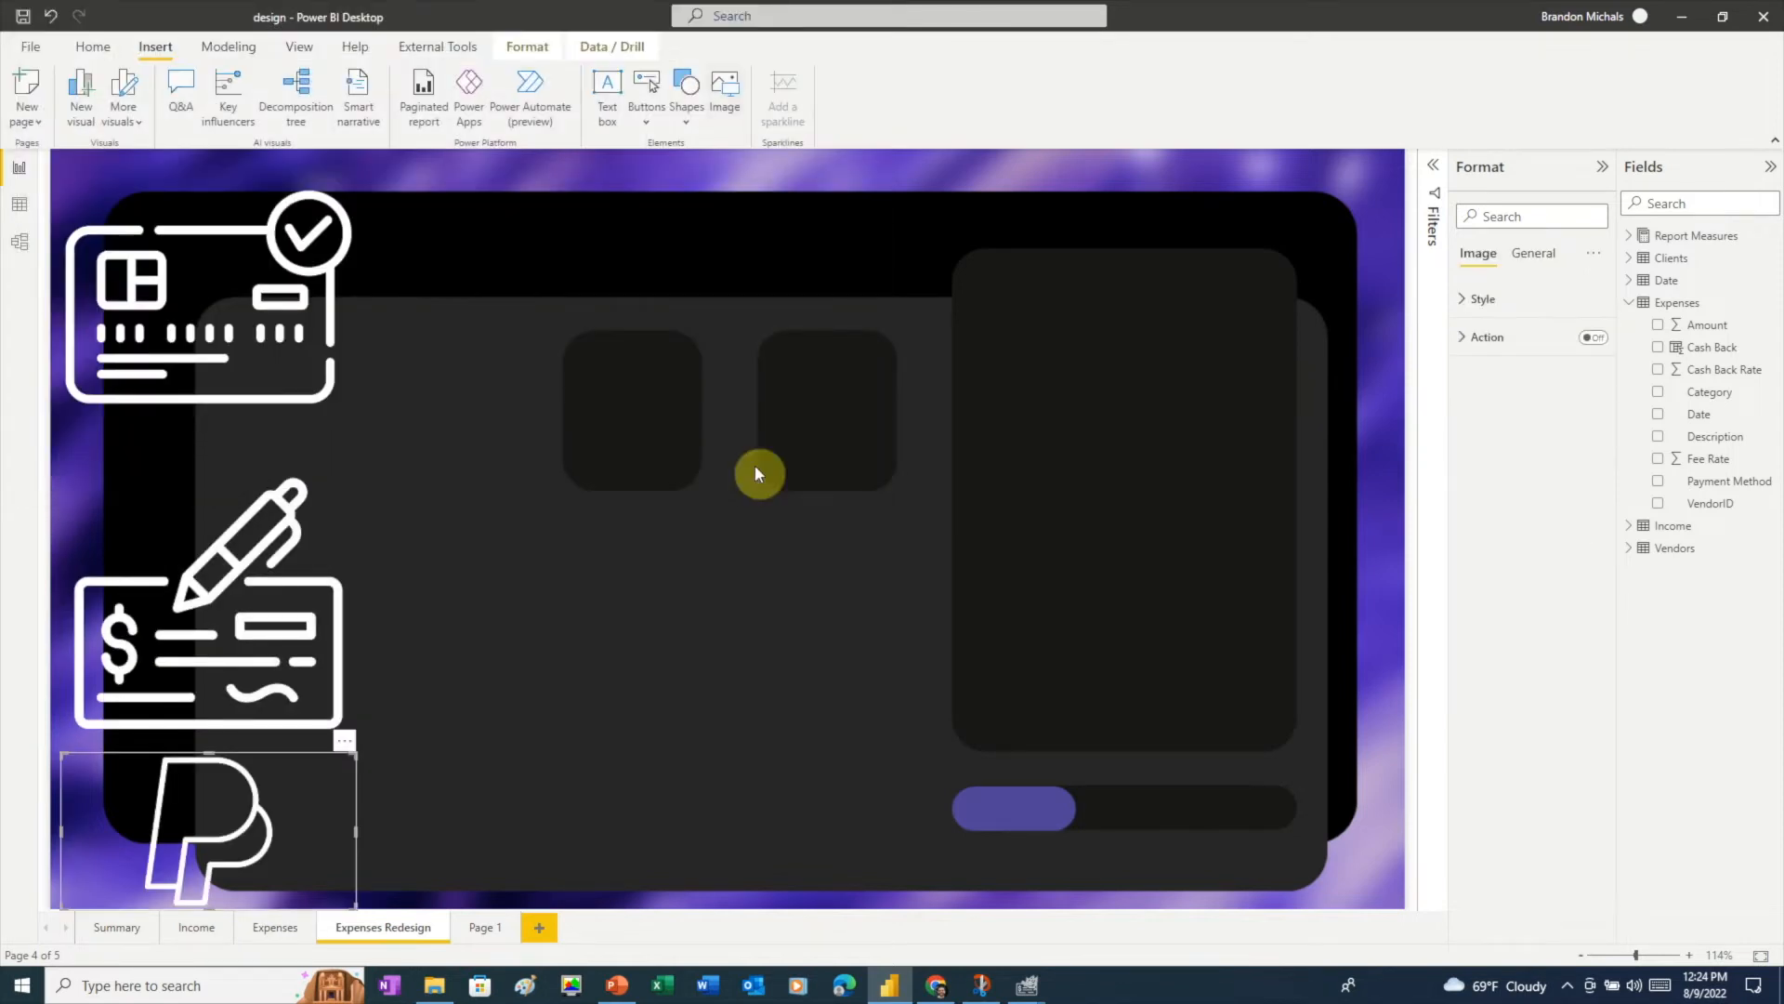
# - Shrink the PayPal and checkbook icons, placing PayPal in the right small tile and the checkbook in the left small tile
pyautogui.moveTo(247, 797); pyautogui.dragTo(864, 408)
pyautogui.moveTo(838, 397); pyautogui.dragTo(834, 394)
pyautogui.click(290, 592)
pyautogui.moveTo(290, 599); pyautogui.dragTo(683, 450)
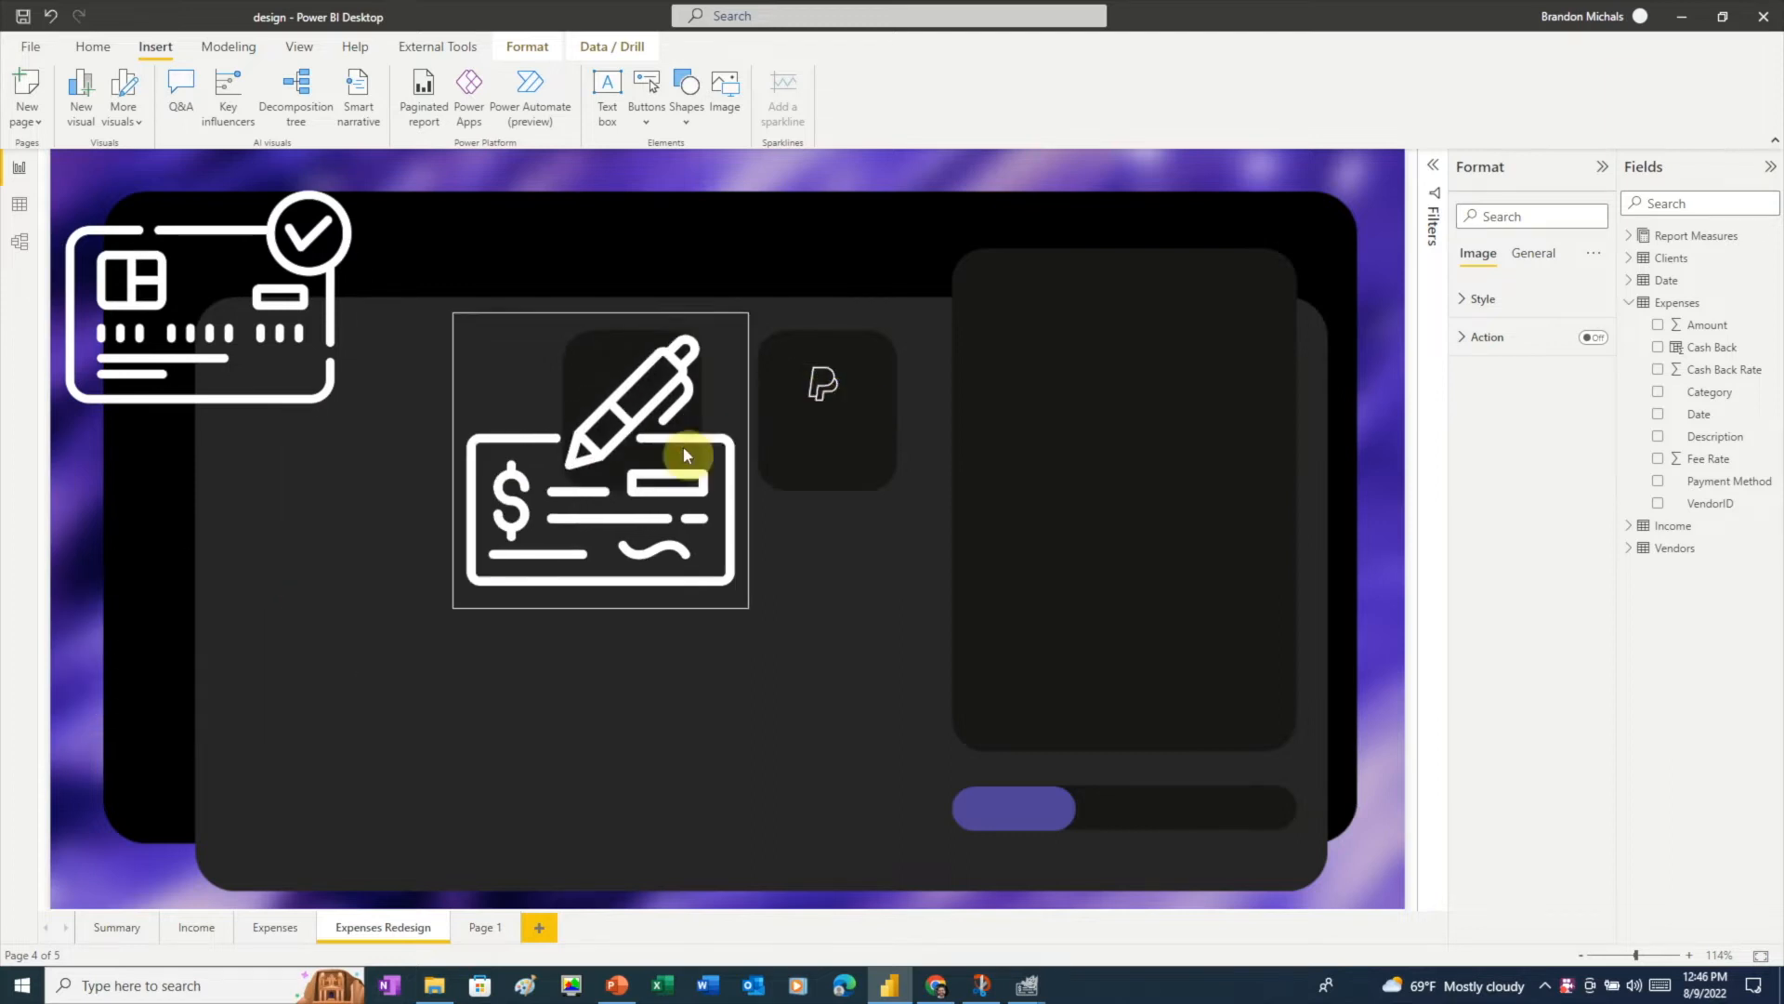
pyautogui.moveTo(458, 312); pyautogui.dragTo(621, 400)
# - Shrink the credit card icon to match the other two icons and move it toward the left small tile
pyautogui.click(131, 233)
pyautogui.moveTo(126, 227); pyautogui.dragTo(345, 298)
pyautogui.moveTo(280, 221); pyautogui.dragTo(508, 514)
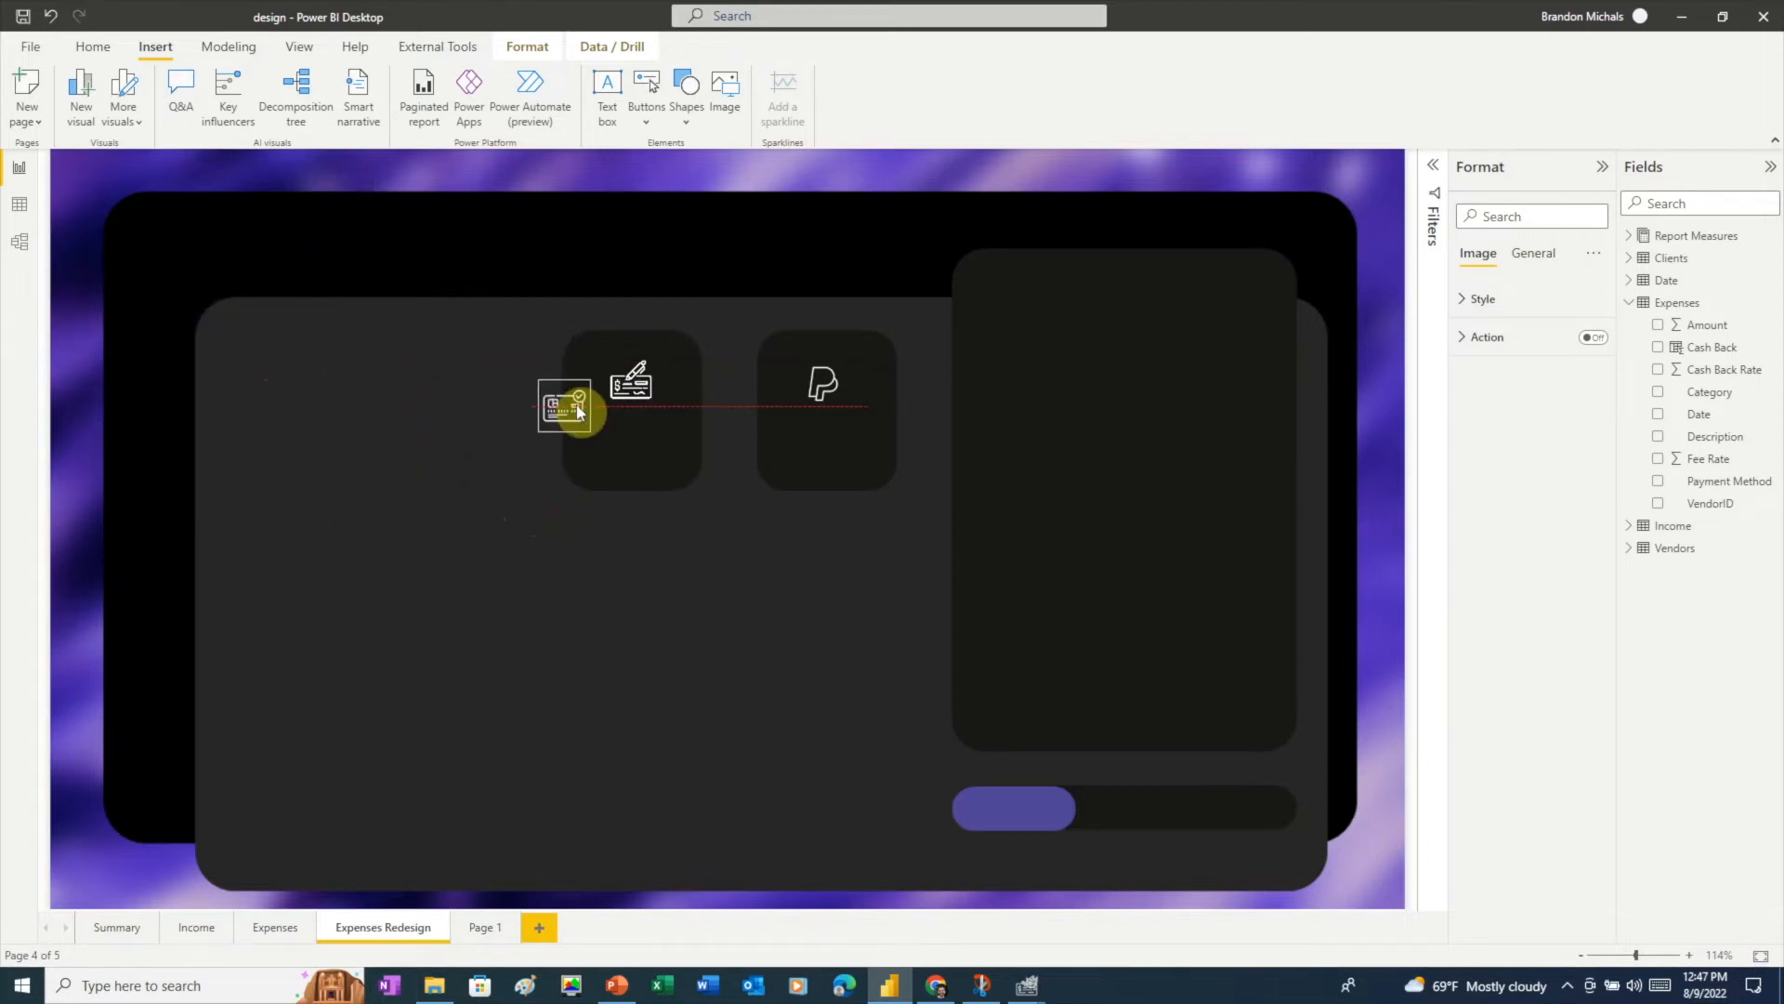
# - Duplicate the checkbook icon above the right small tile and align the credit card icon above the left small tile
pyautogui.click(655, 368)
pyautogui.click(82, 49)
pyautogui.click(74, 99)
pyautogui.click(44, 101)
pyautogui.moveTo(655, 413); pyautogui.dragTo(792, 275)
pyautogui.moveTo(638, 303); pyautogui.dragTo(637, 323)
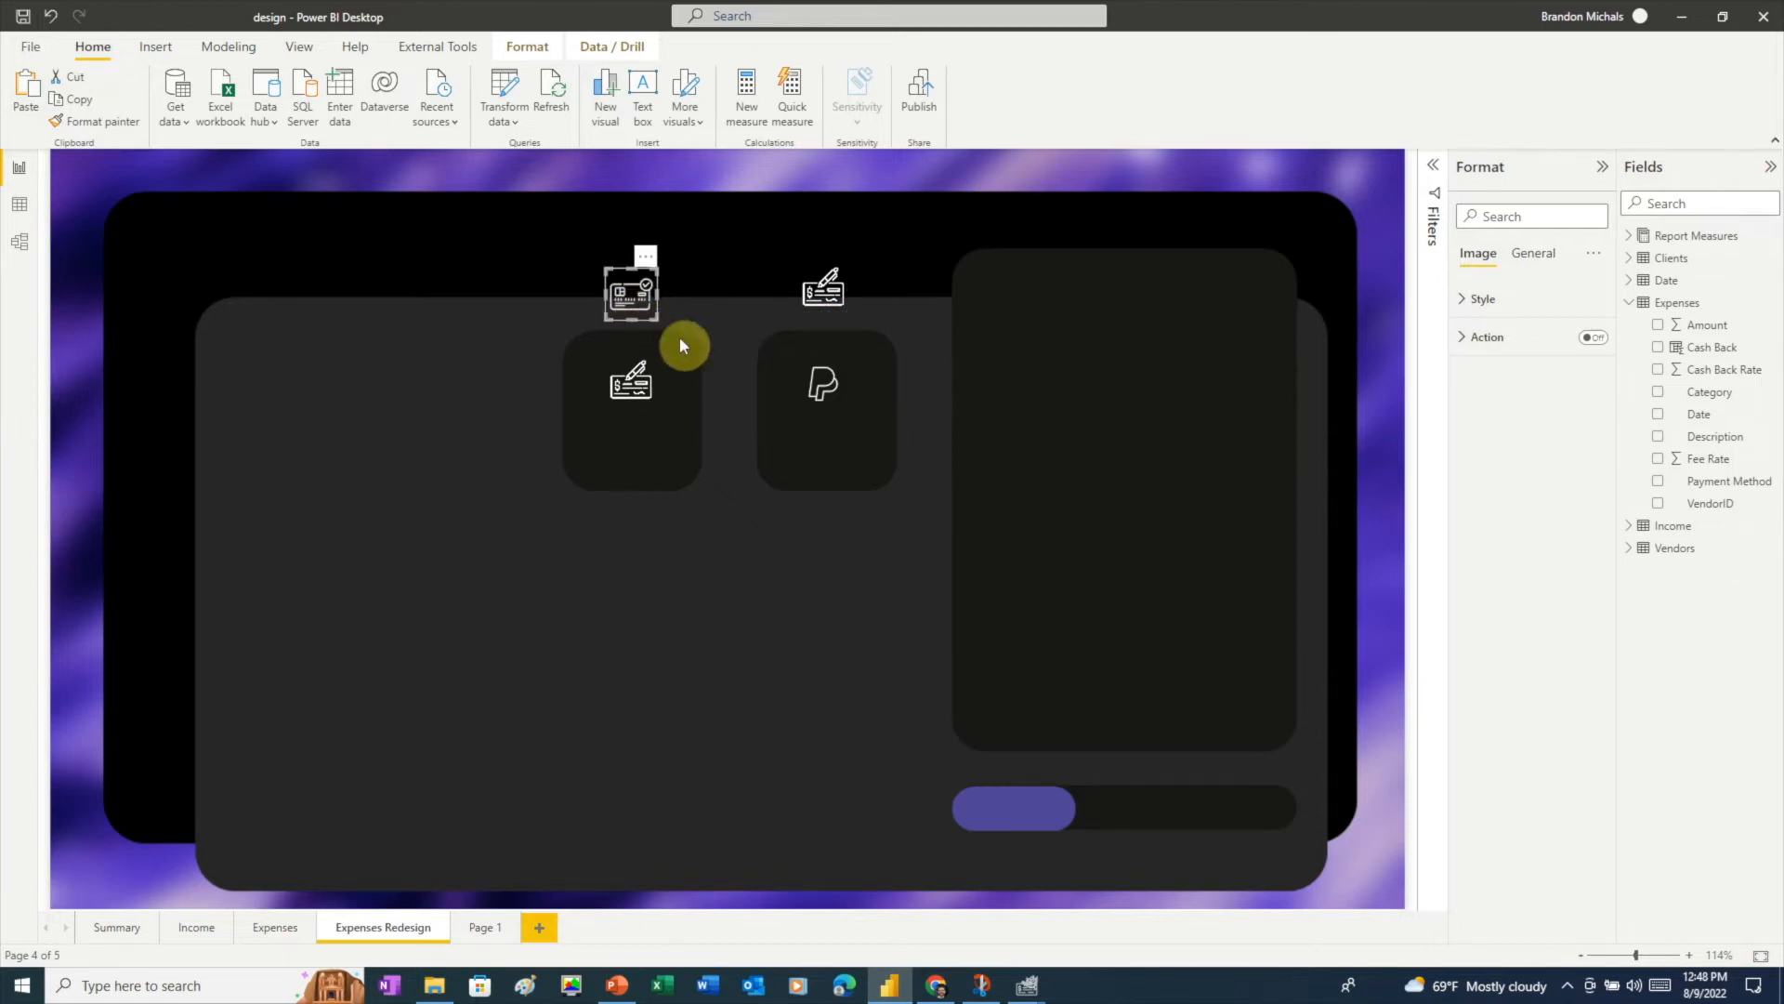
# - Duplicate the PayPal icon and place the copy above the credit card icon over the left small tile
pyautogui.click(817, 384)
pyautogui.click(79, 100)
pyautogui.click(26, 91)
pyautogui.moveTo(811, 401); pyautogui.dragTo(620, 242)
# - Duplicate the credit card icon and place the copy above the checkbook icon over the right small tile
pyautogui.click(633, 294)
pyautogui.click(78, 102)
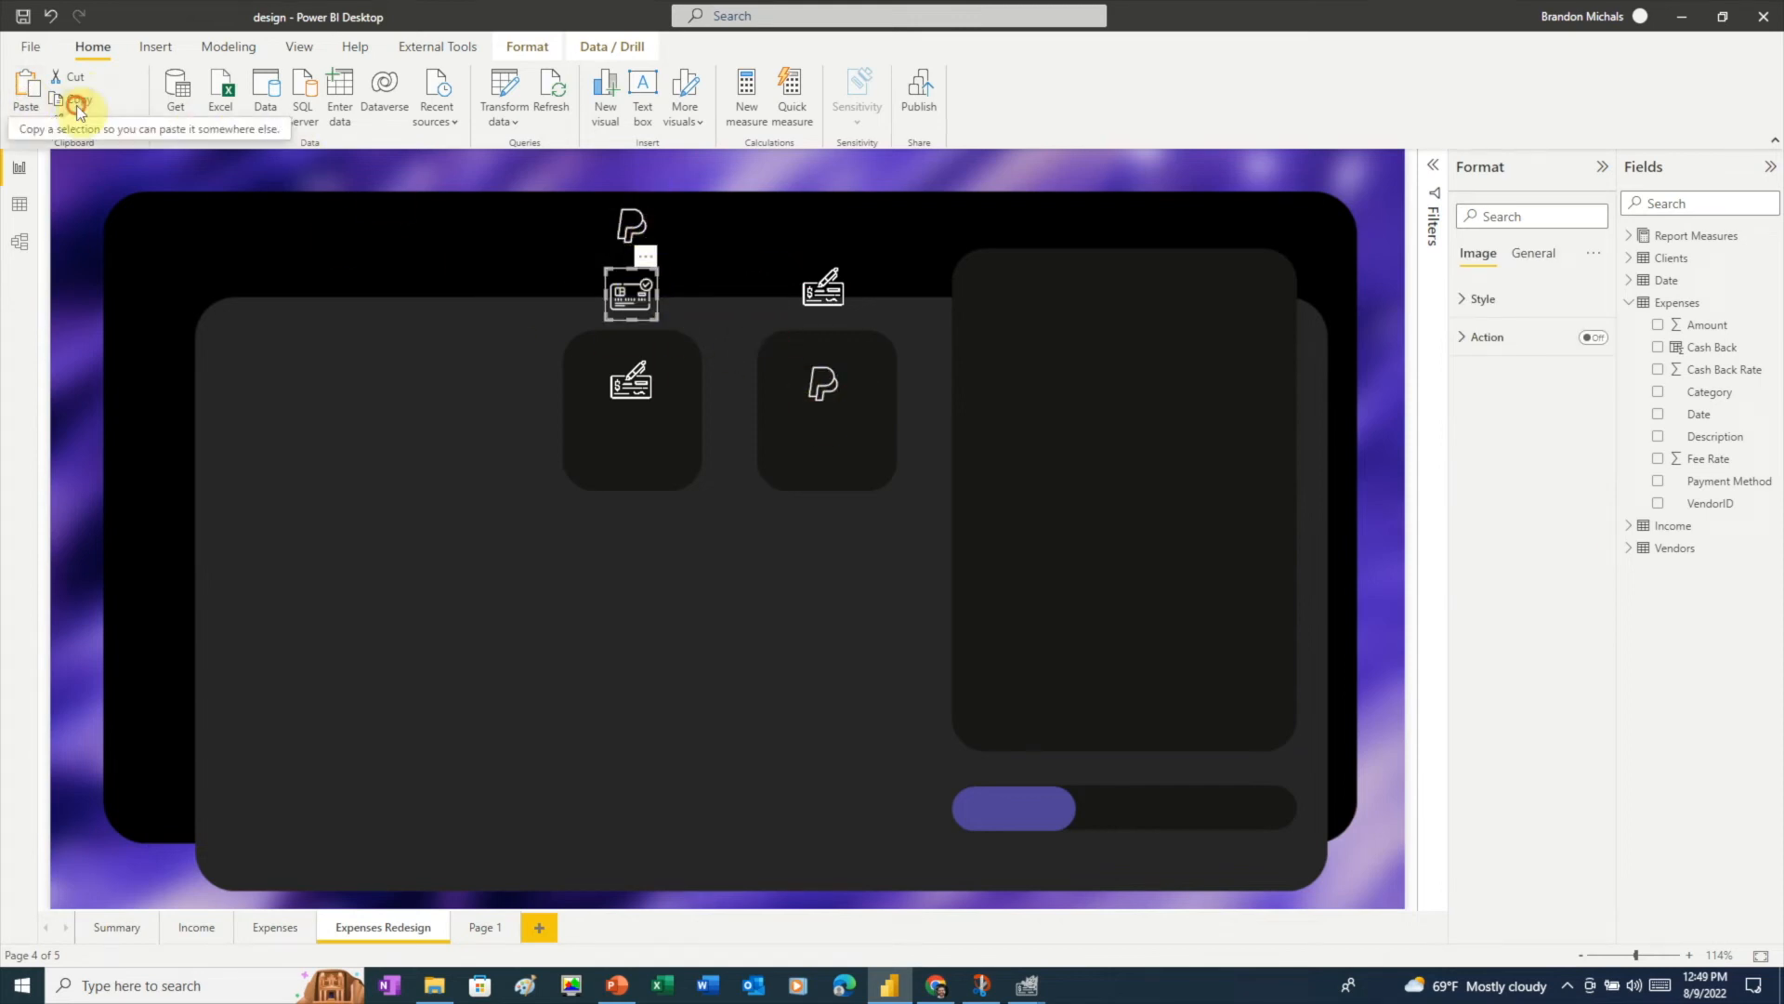
pyautogui.click(26, 91)
pyautogui.moveTo(630, 291); pyautogui.dragTo(704, 282)
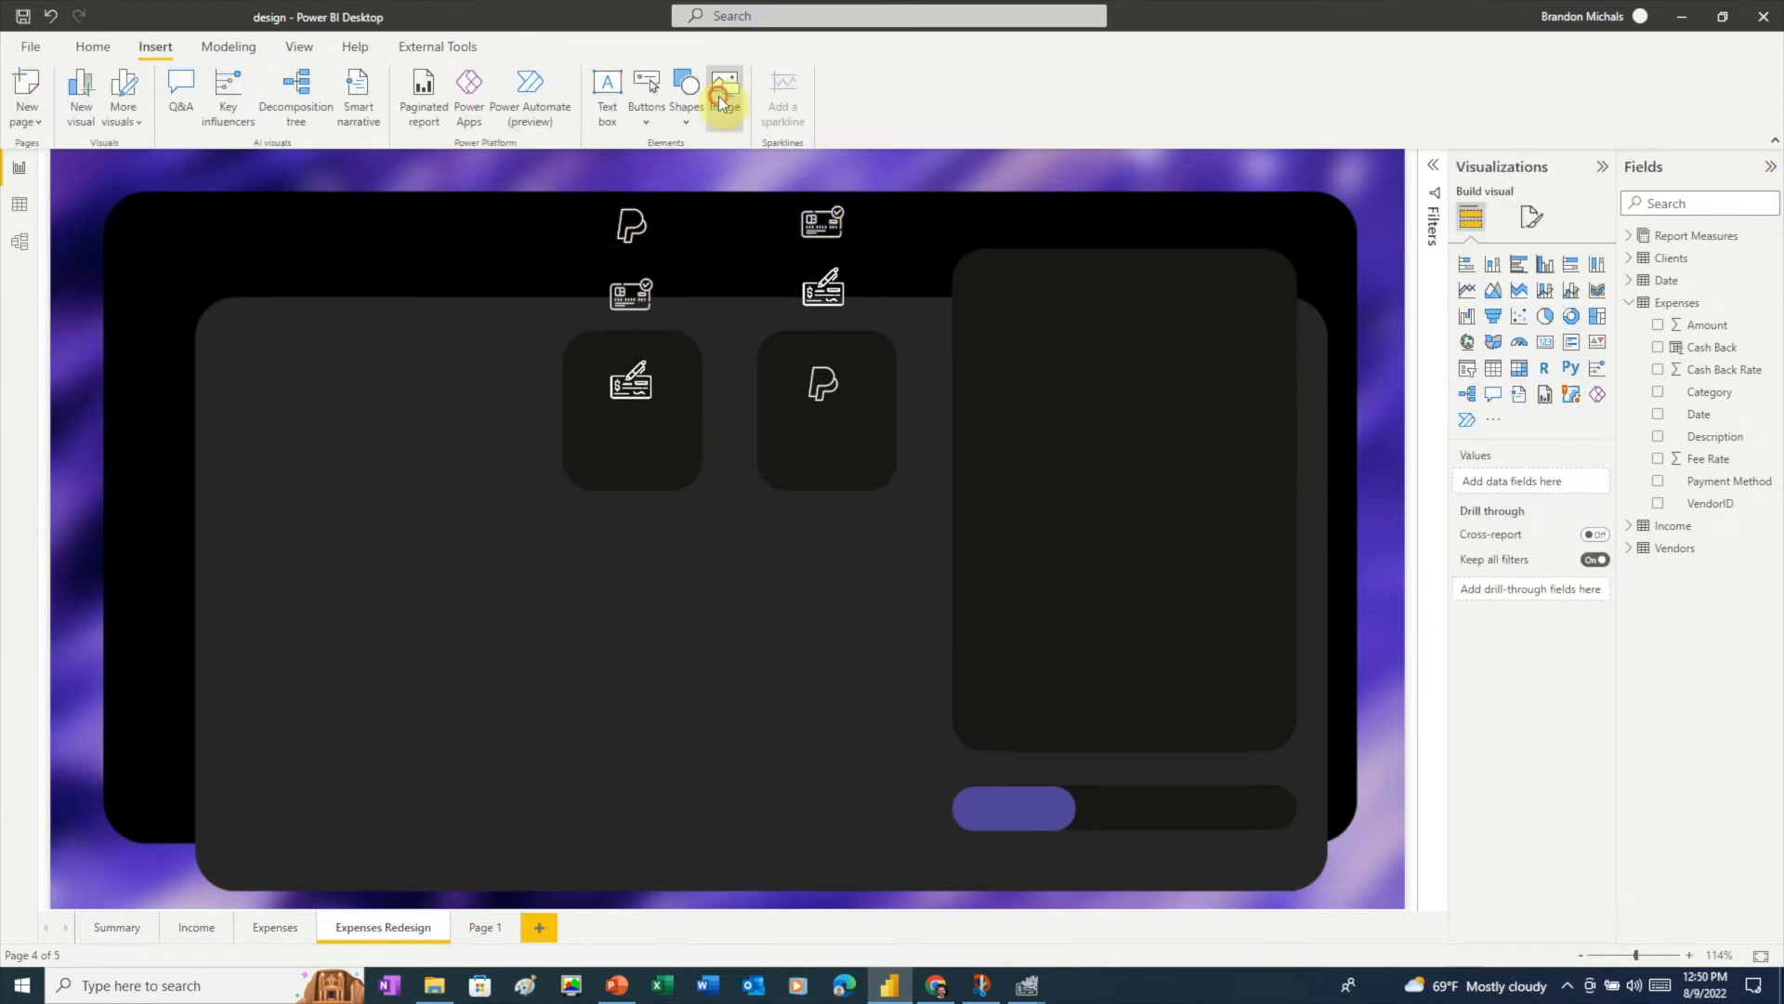
# - Insert creditcard.png, scale it down and position it beside the left small tile at the tiles' height
pyautogui.click(724, 101)
pyautogui.click(516, 165)
pyautogui.click(740, 474)
pyautogui.moveTo(177, 271); pyautogui.dragTo(335, 350)
pyautogui.moveTo(394, 454); pyautogui.dragTo(492, 503)
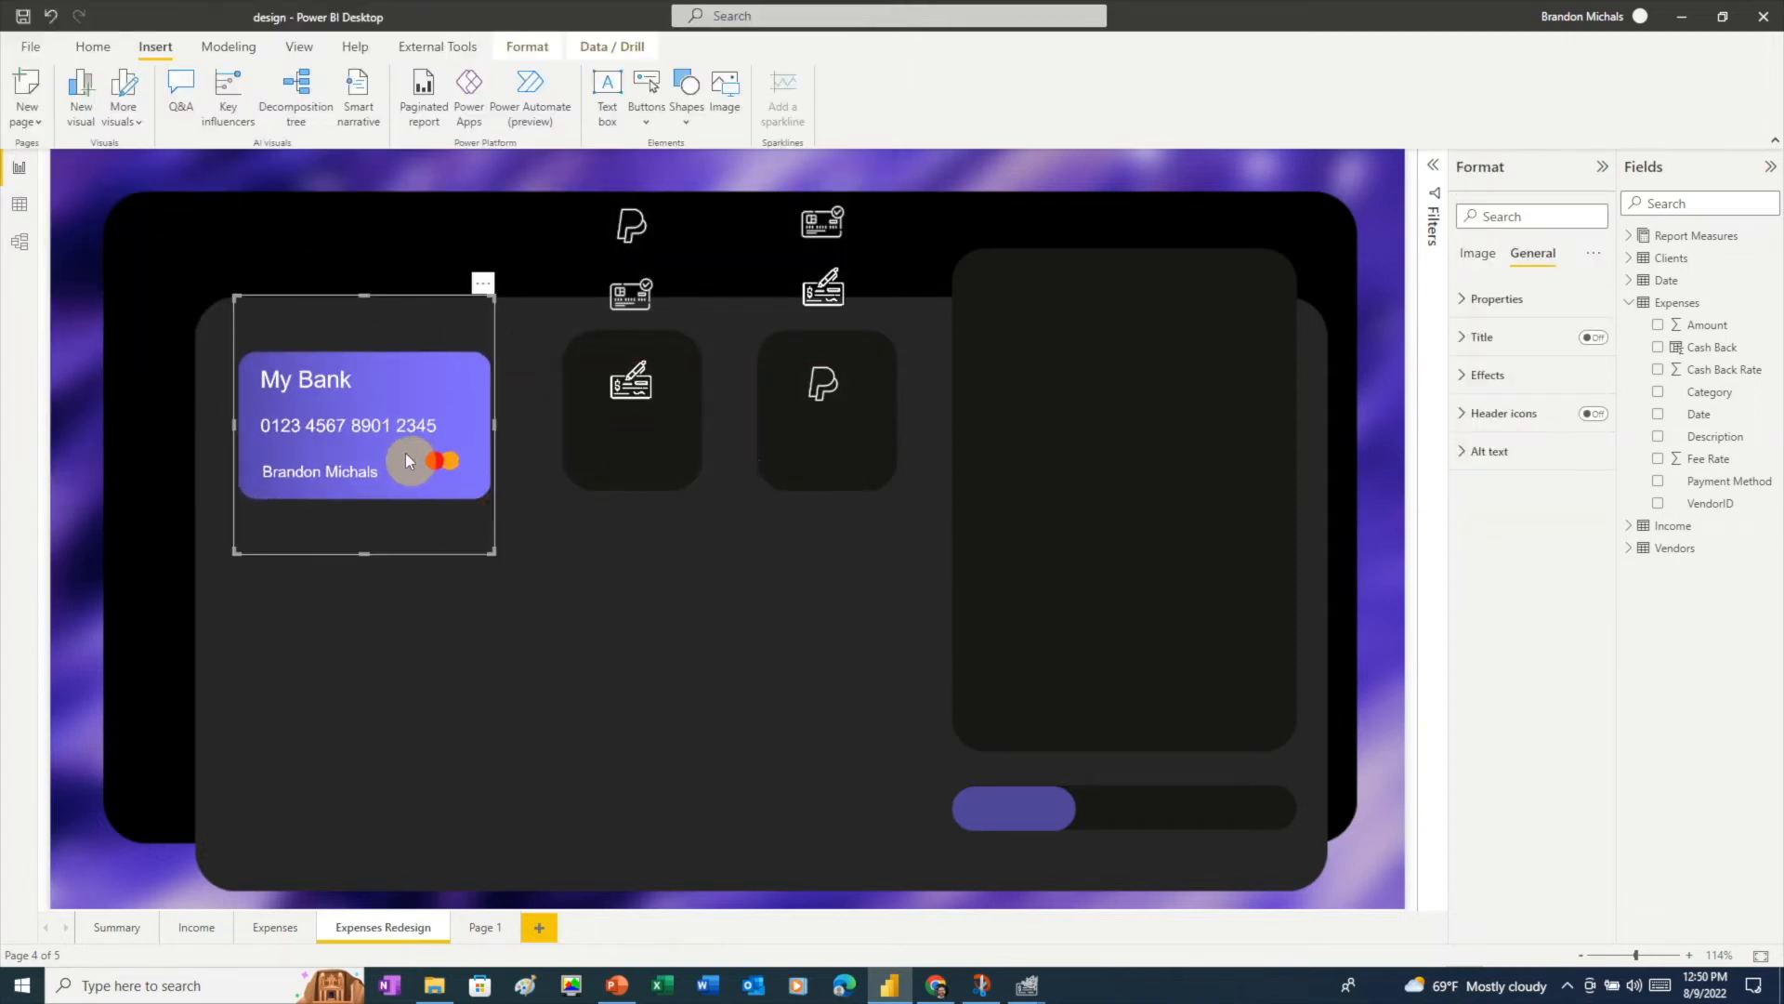
pyautogui.moveTo(405, 453); pyautogui.dragTo(412, 434)
pyautogui.moveTo(239, 534); pyautogui.dragTo(227, 545)
pyautogui.click(527, 586)
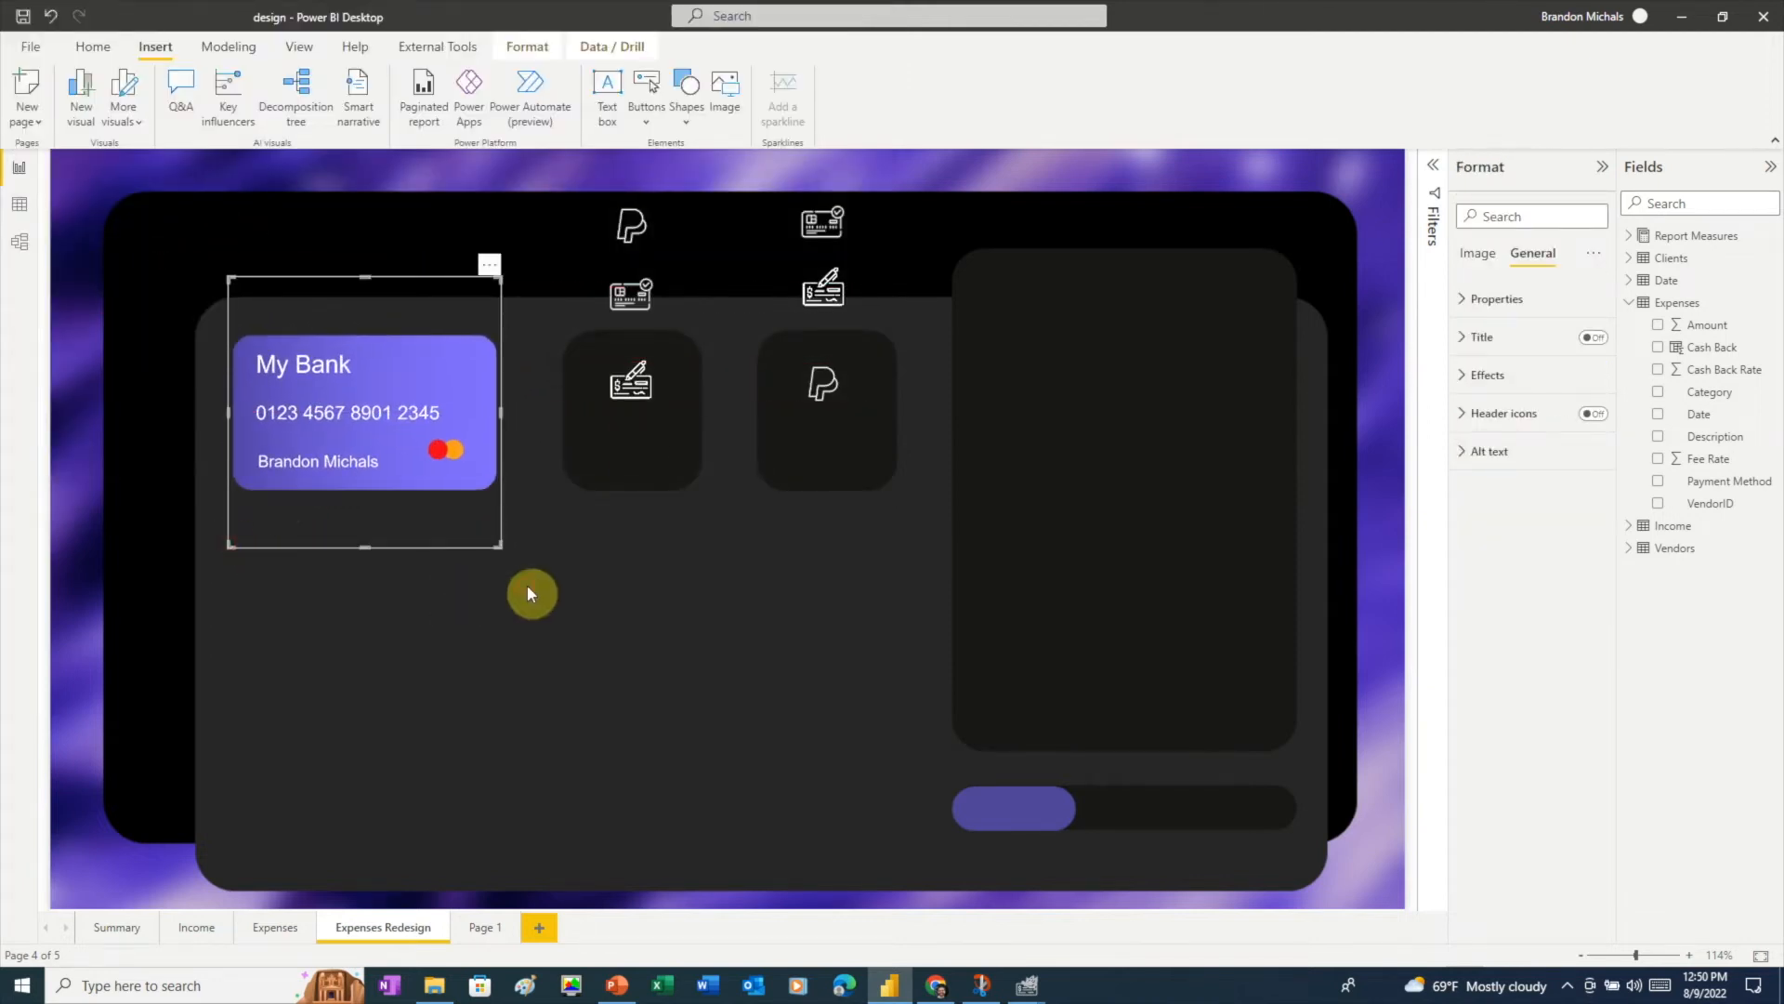
# - Insert checking.png, resize it to the credit card image's width and place it directly below that card
pyautogui.click(727, 91)
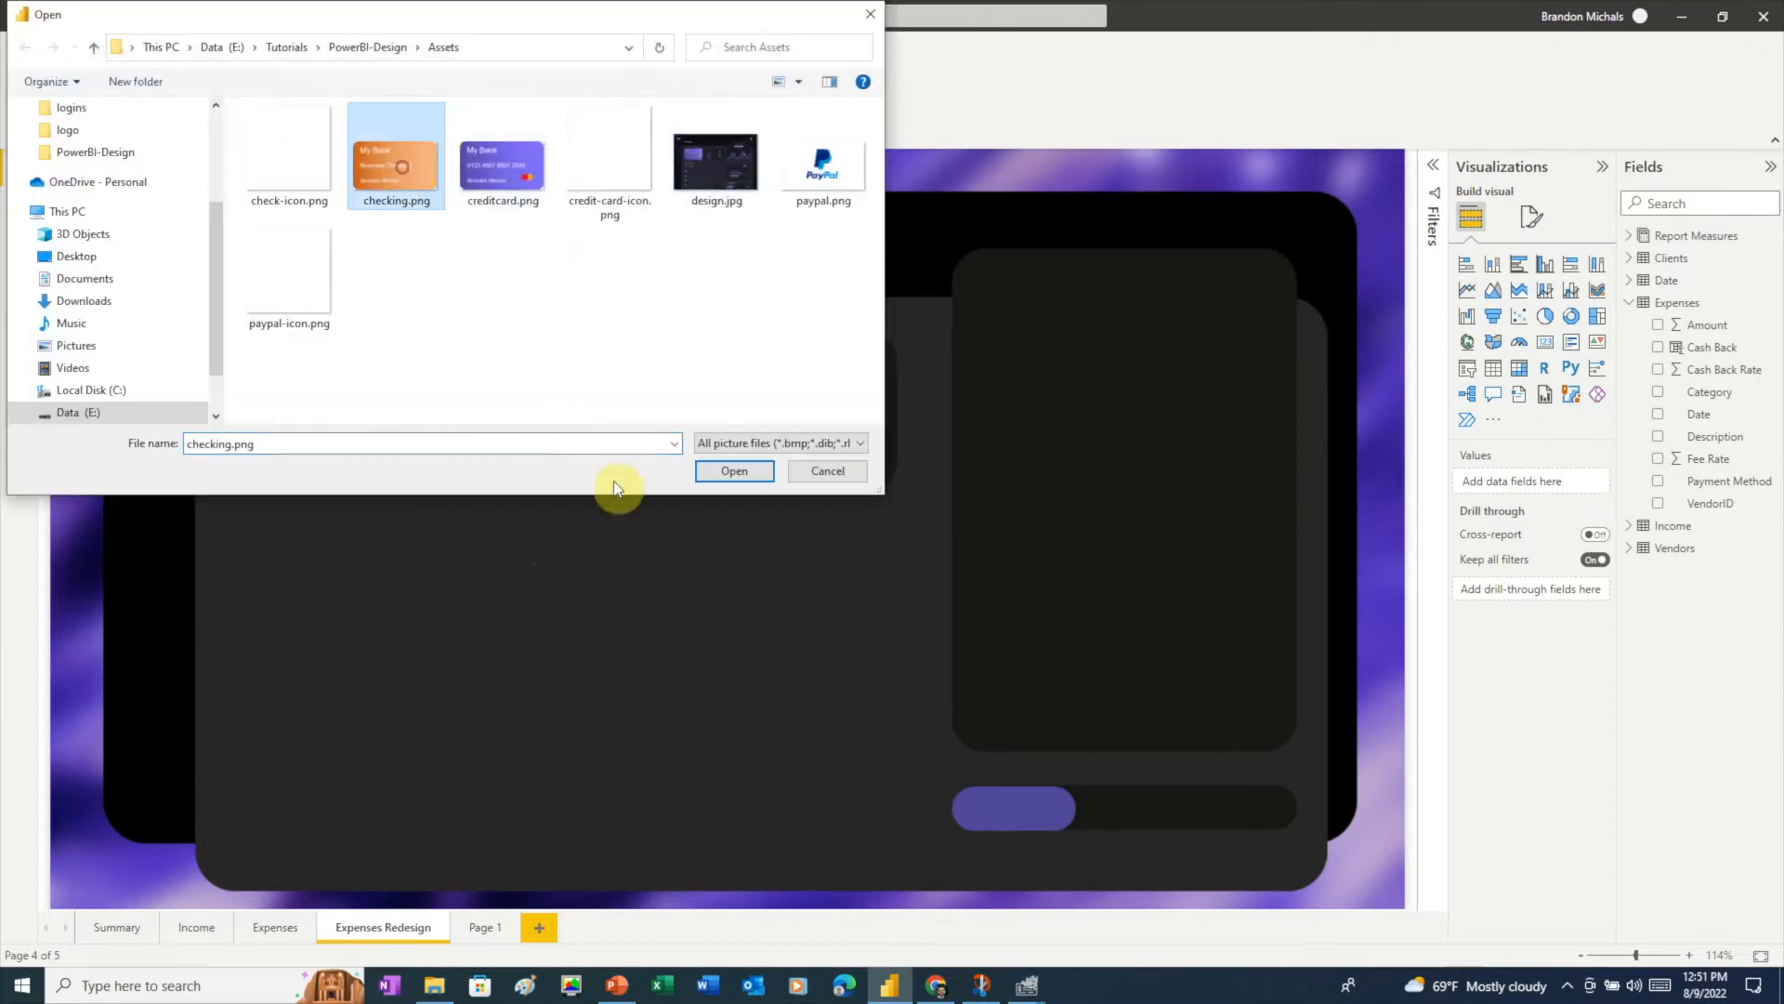
pyautogui.click(732, 471)
pyautogui.moveTo(1002, 259); pyautogui.dragTo(247, 590)
pyautogui.moveTo(382, 629); pyautogui.dragTo(502, 764)
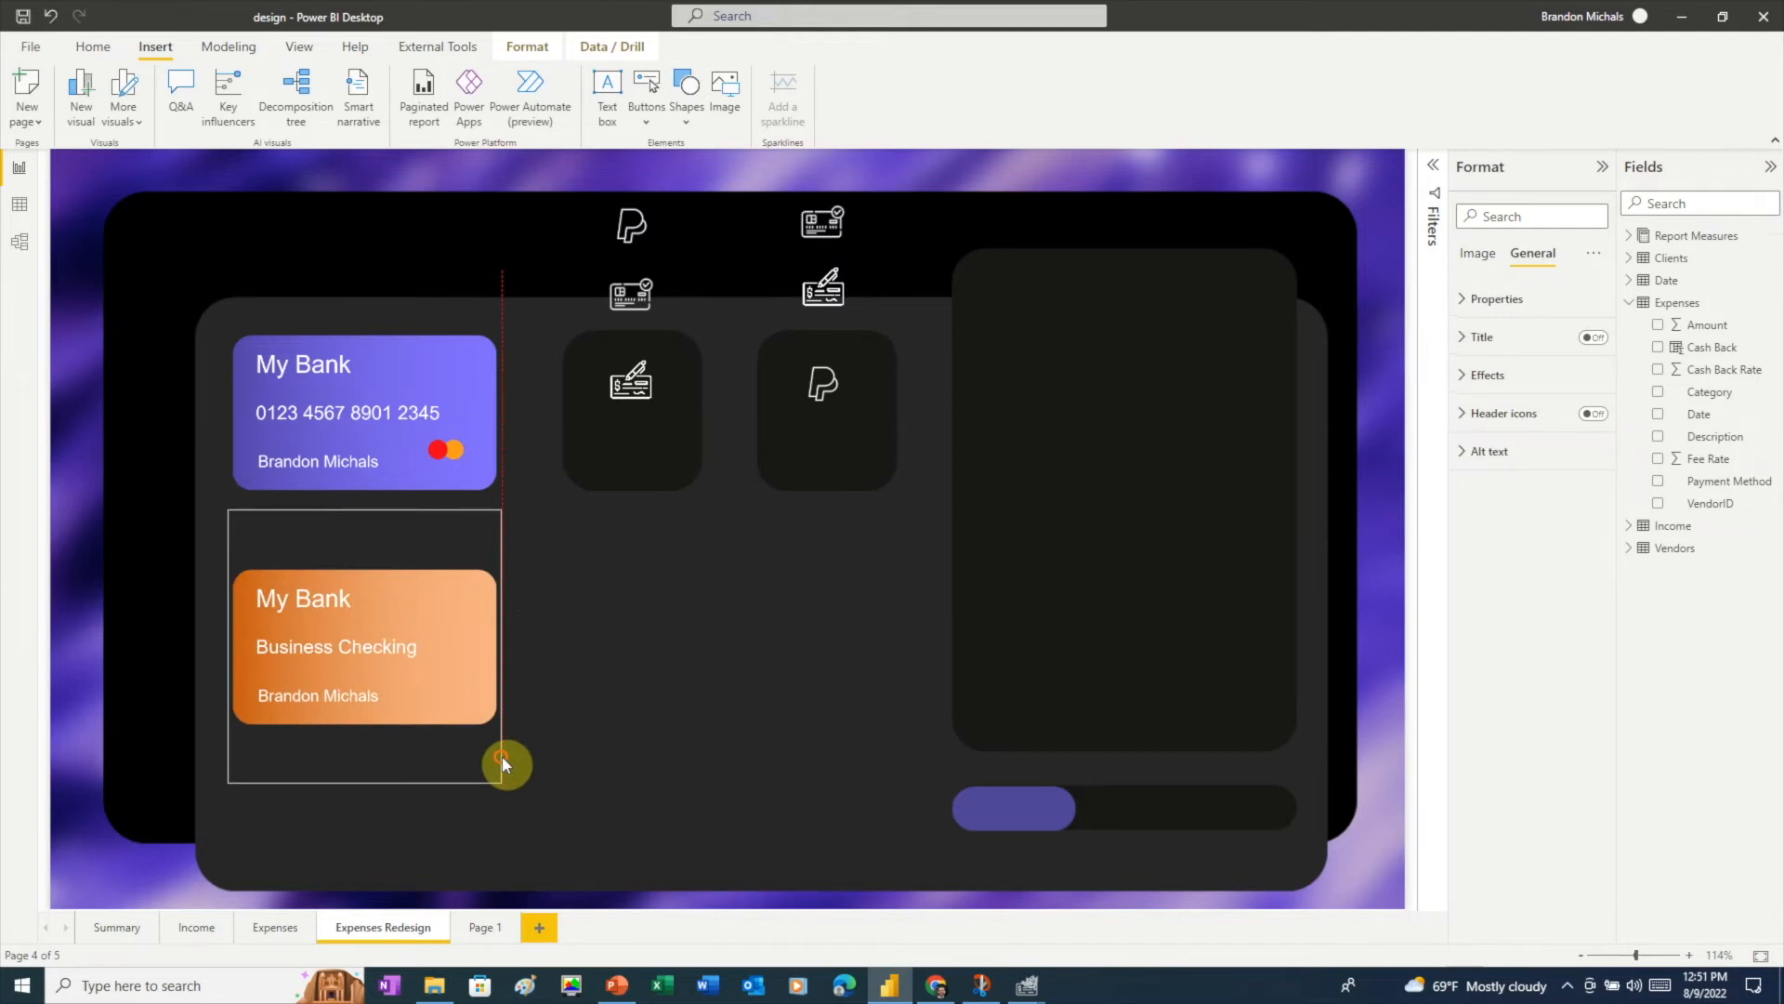
pyautogui.moveTo(502, 758); pyautogui.dragTo(502, 757)
pyautogui.moveTo(403, 662); pyautogui.dragTo(404, 604)
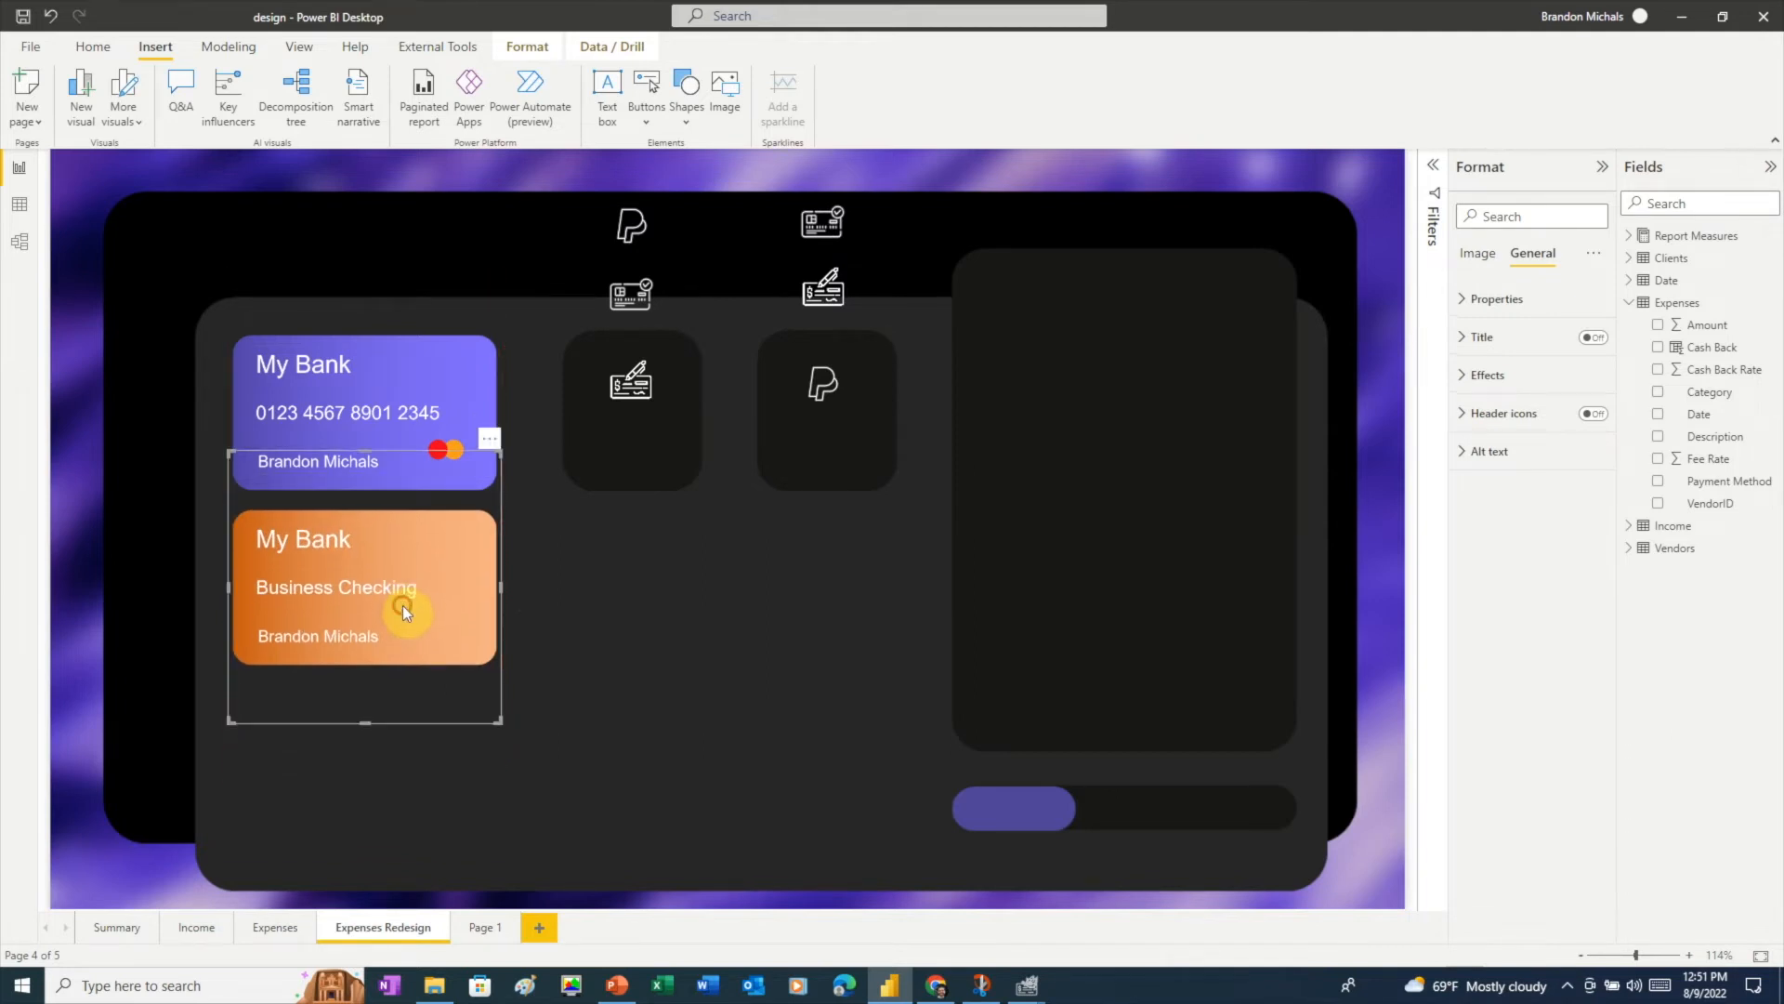
# - Insert paypal.png, resize it to the other card images' width and place it directly below the checking card
pyautogui.click(727, 90)
pyautogui.click(821, 169)
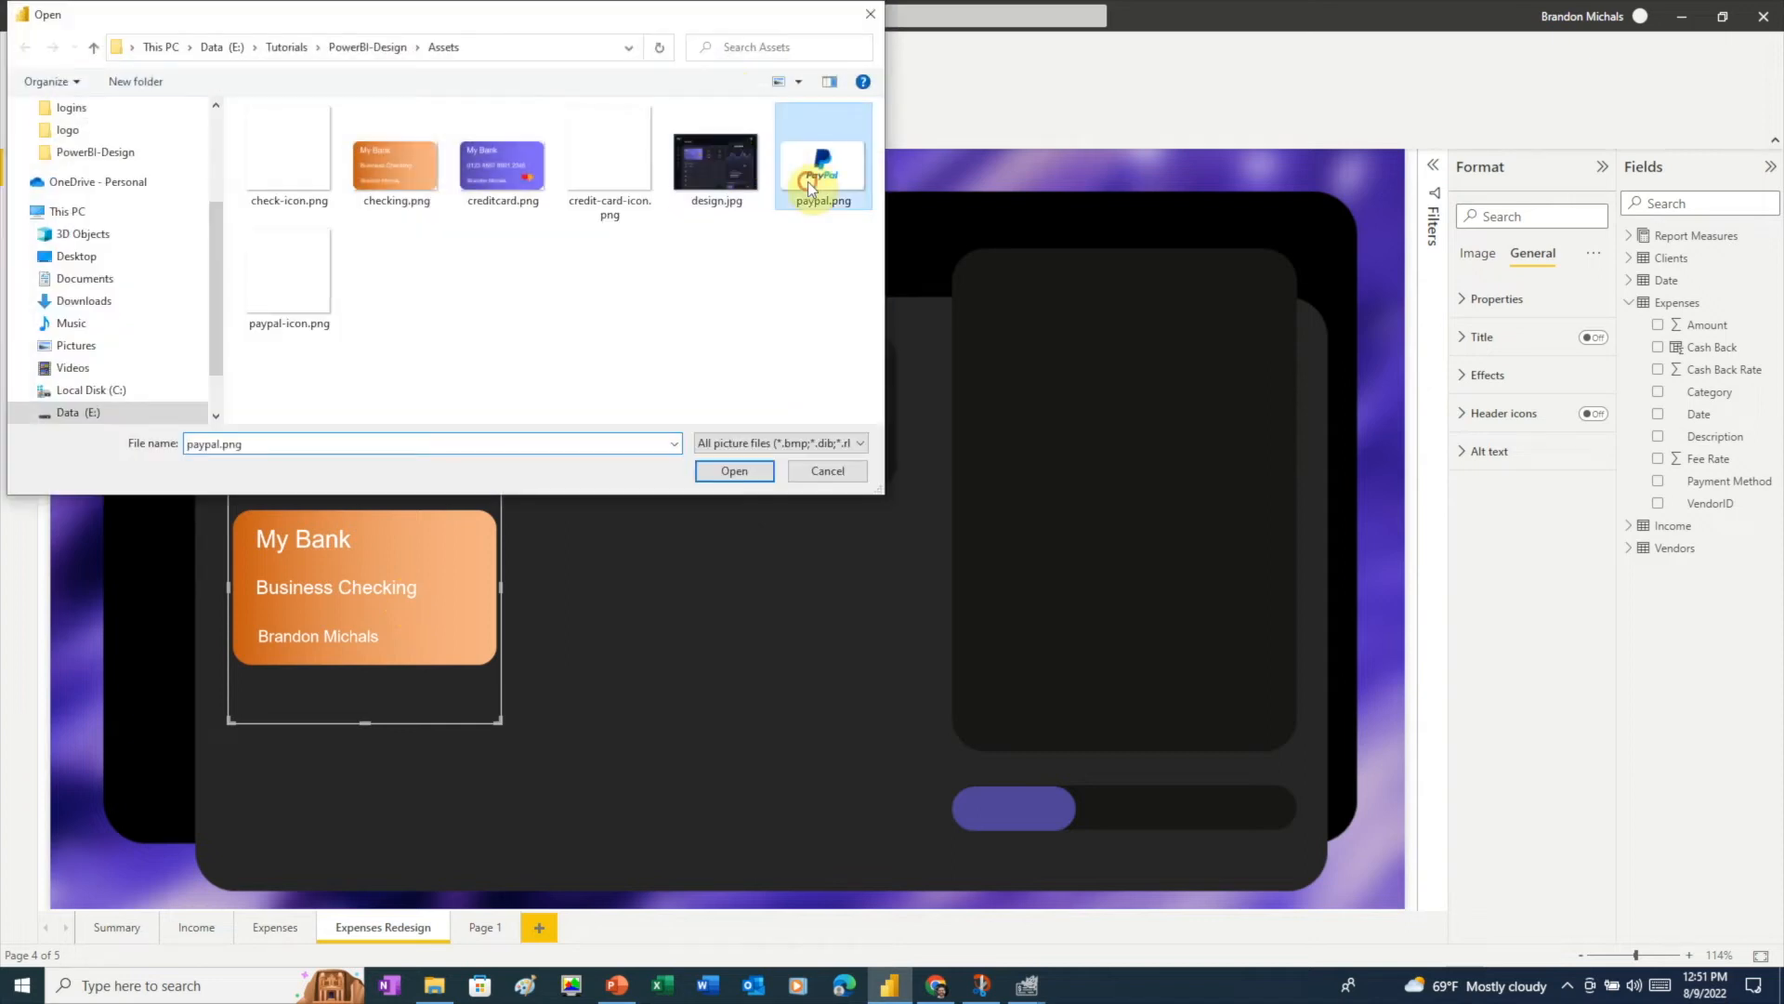
pyautogui.click(741, 474)
pyautogui.moveTo(1078, 261); pyautogui.dragTo(526, 889)
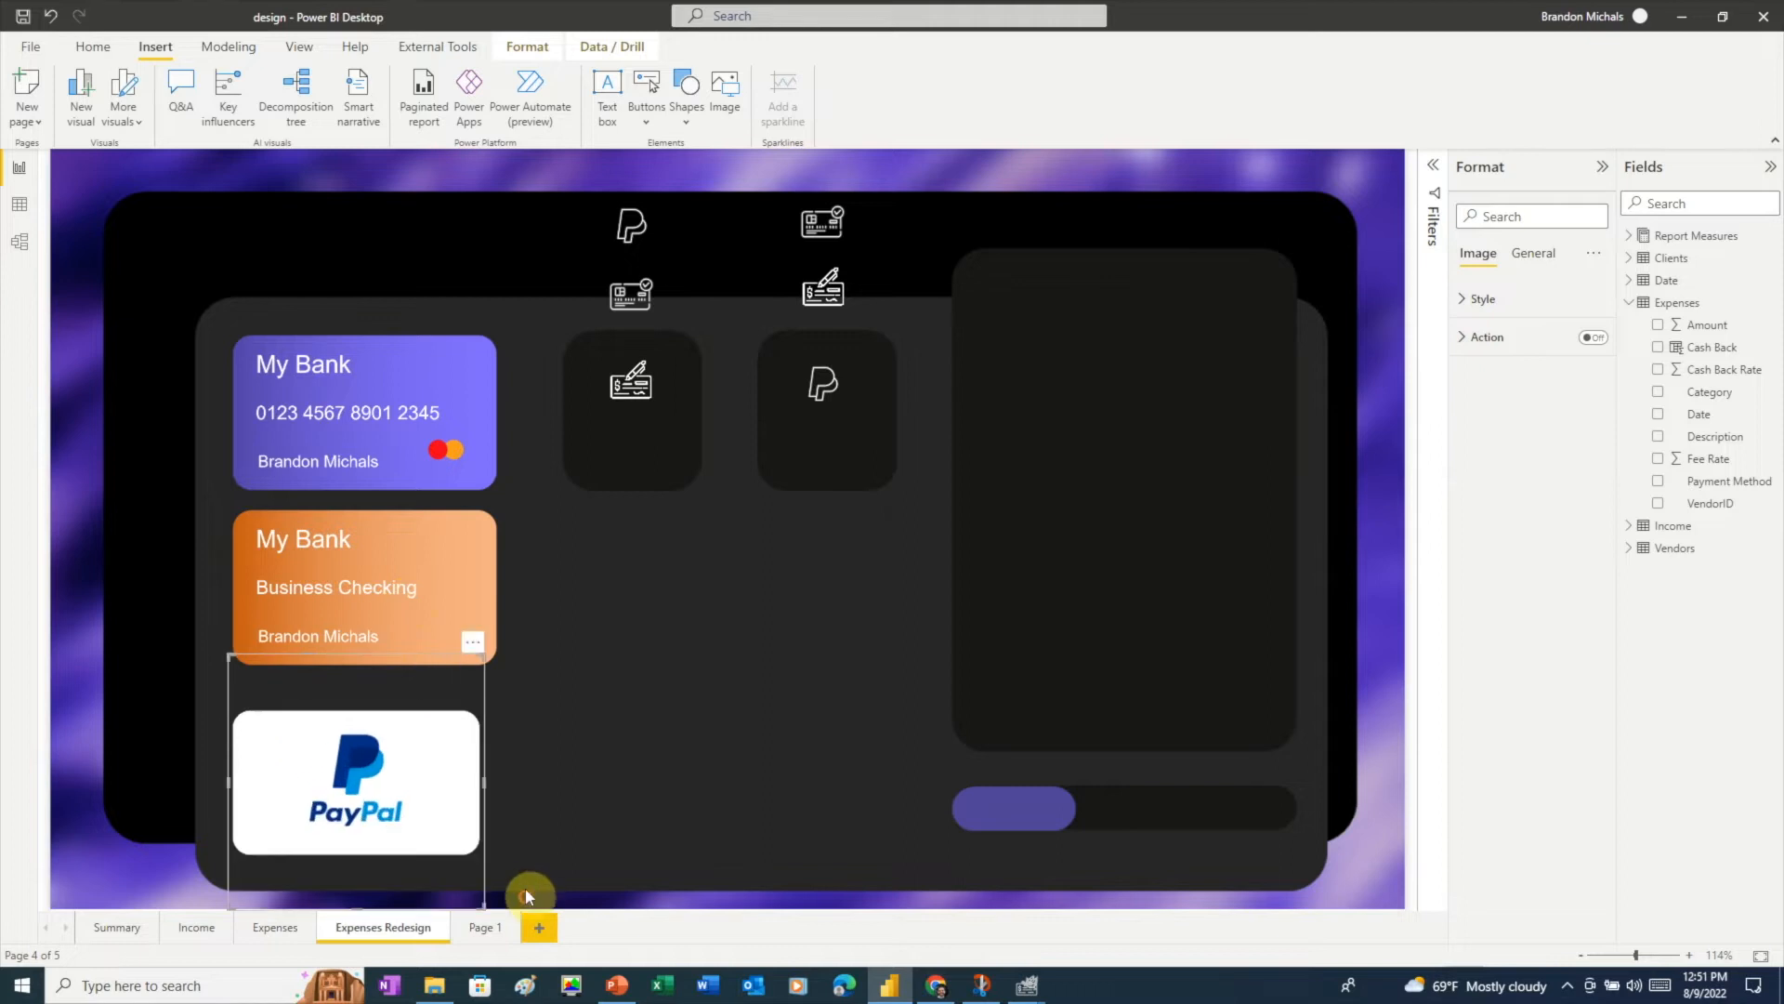
pyautogui.moveTo(483, 654); pyautogui.dragTo(493, 667)
pyautogui.moveTo(429, 777); pyautogui.dragTo(427, 761)
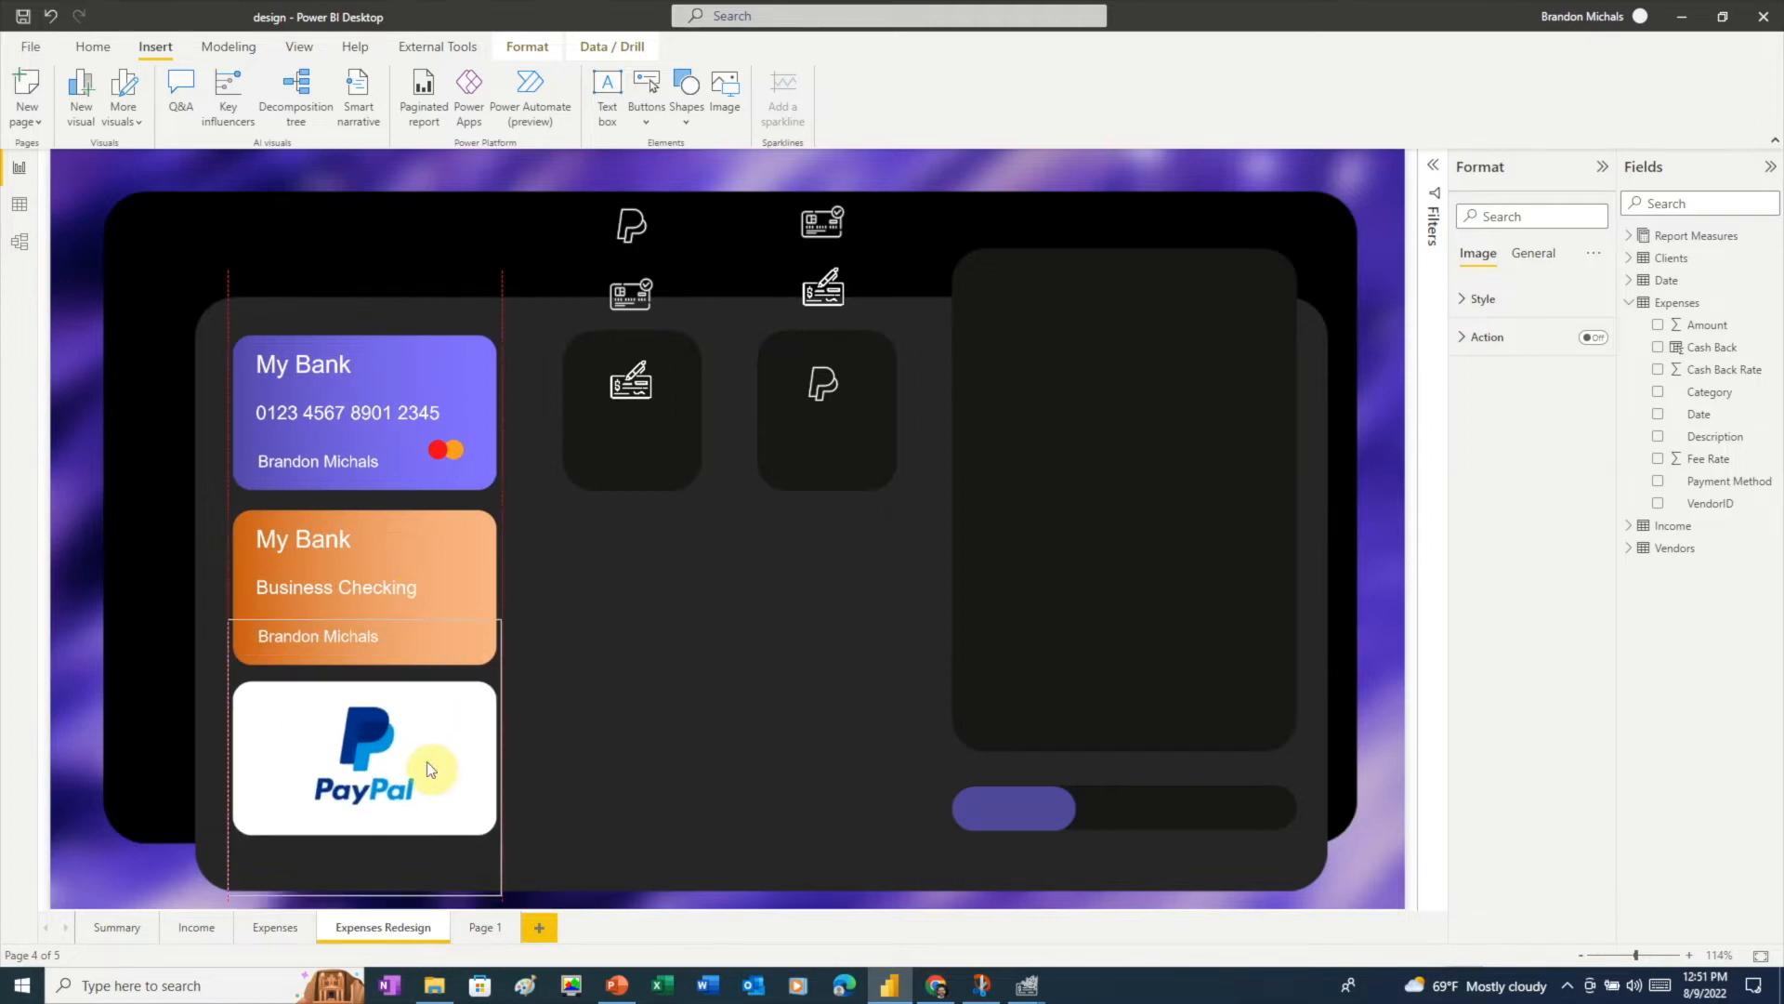
pyautogui.click(580, 751)
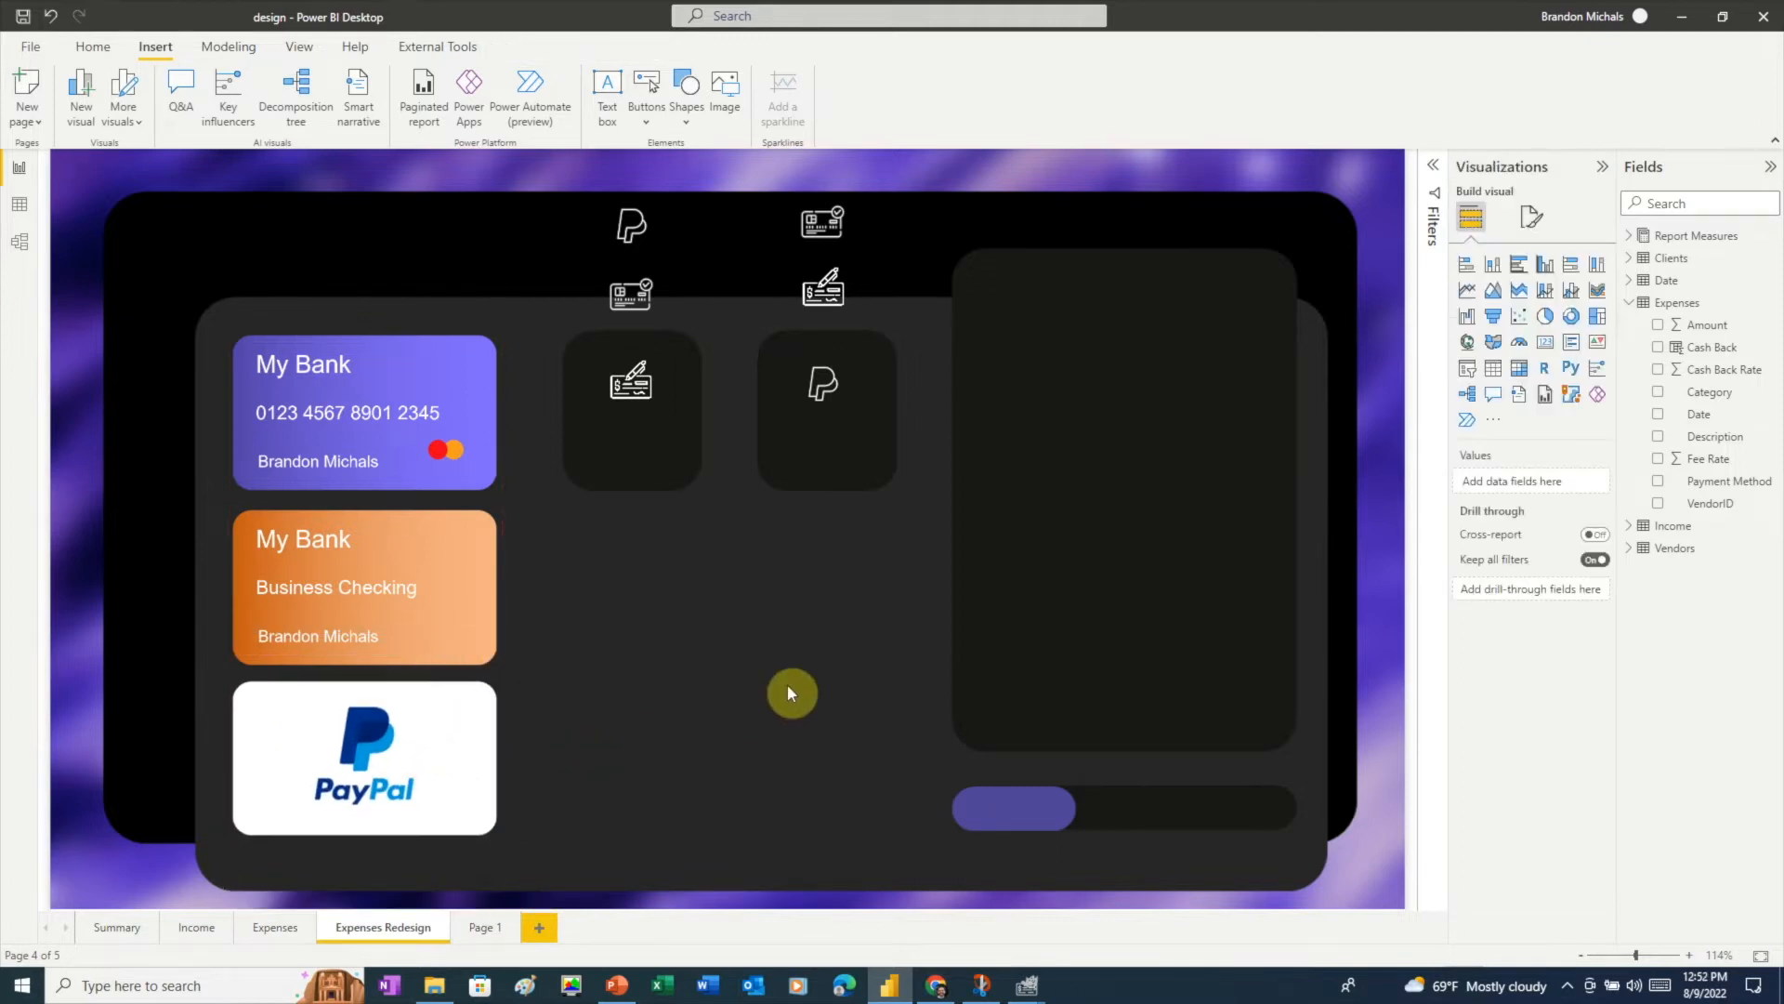
# - Add a small card visual below the left small tile showing the Expenses Checking measure
pyautogui.click(1545, 344)
pyautogui.moveTo(1041, 208); pyautogui.dragTo(630, 528)
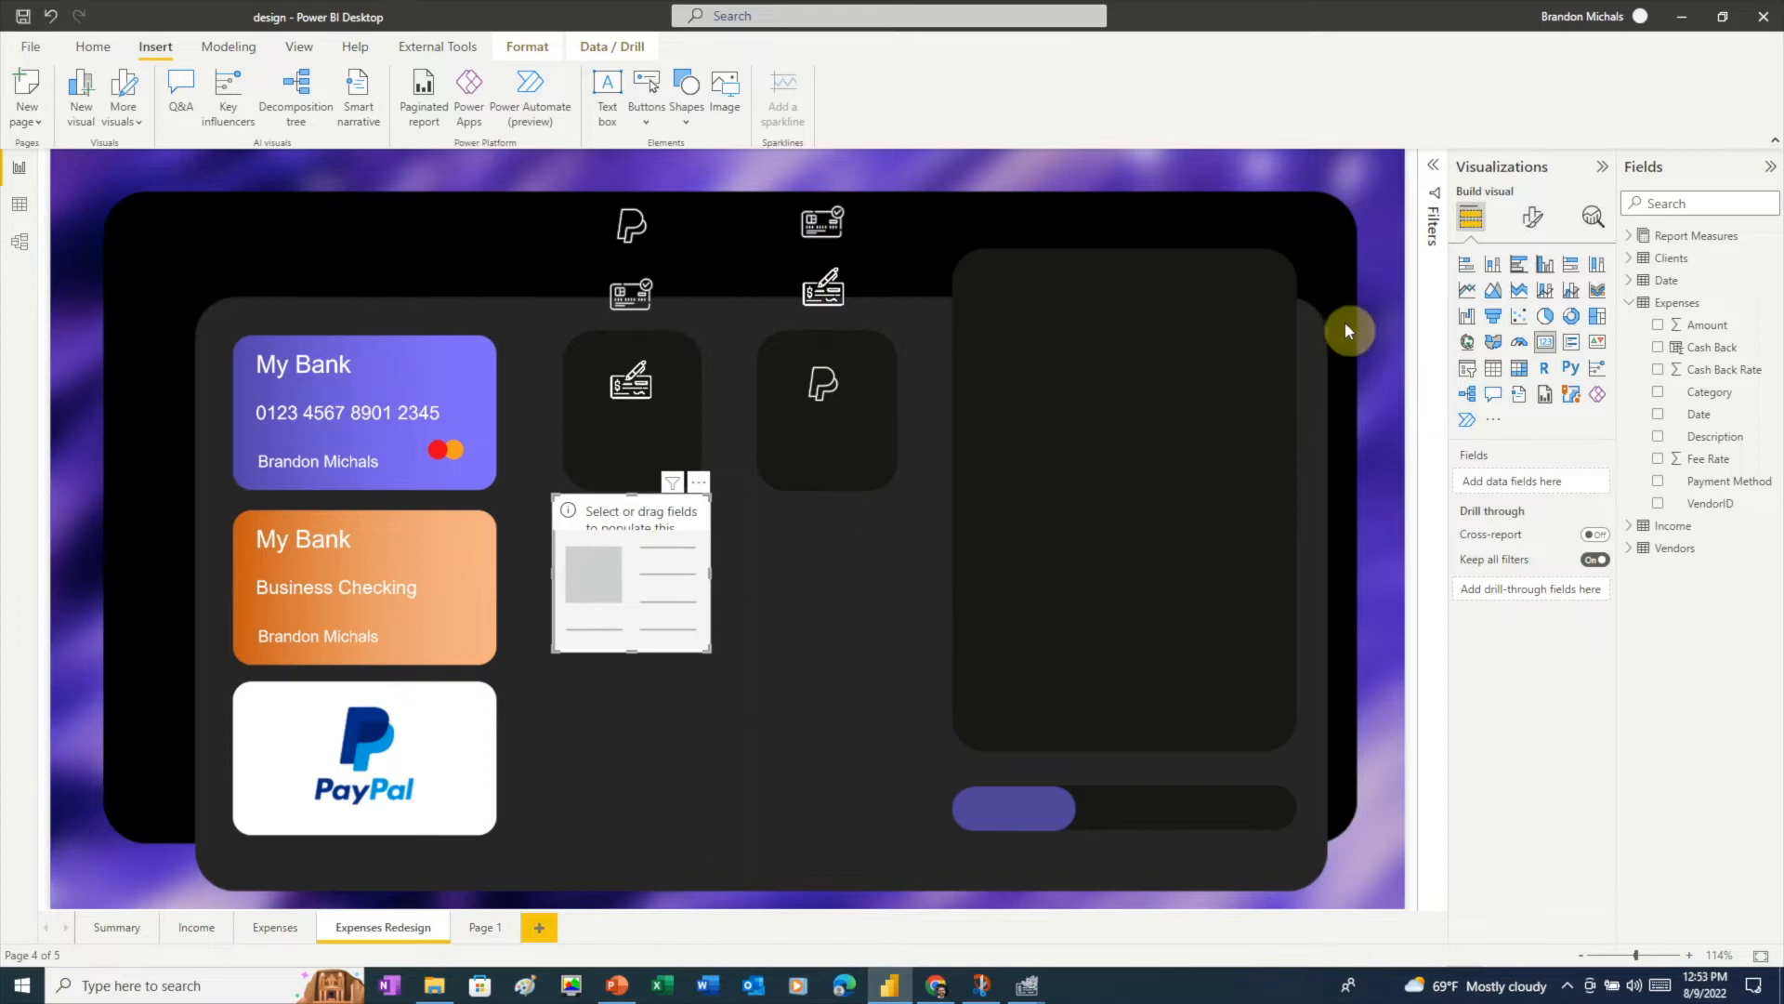
pyautogui.click(1629, 236)
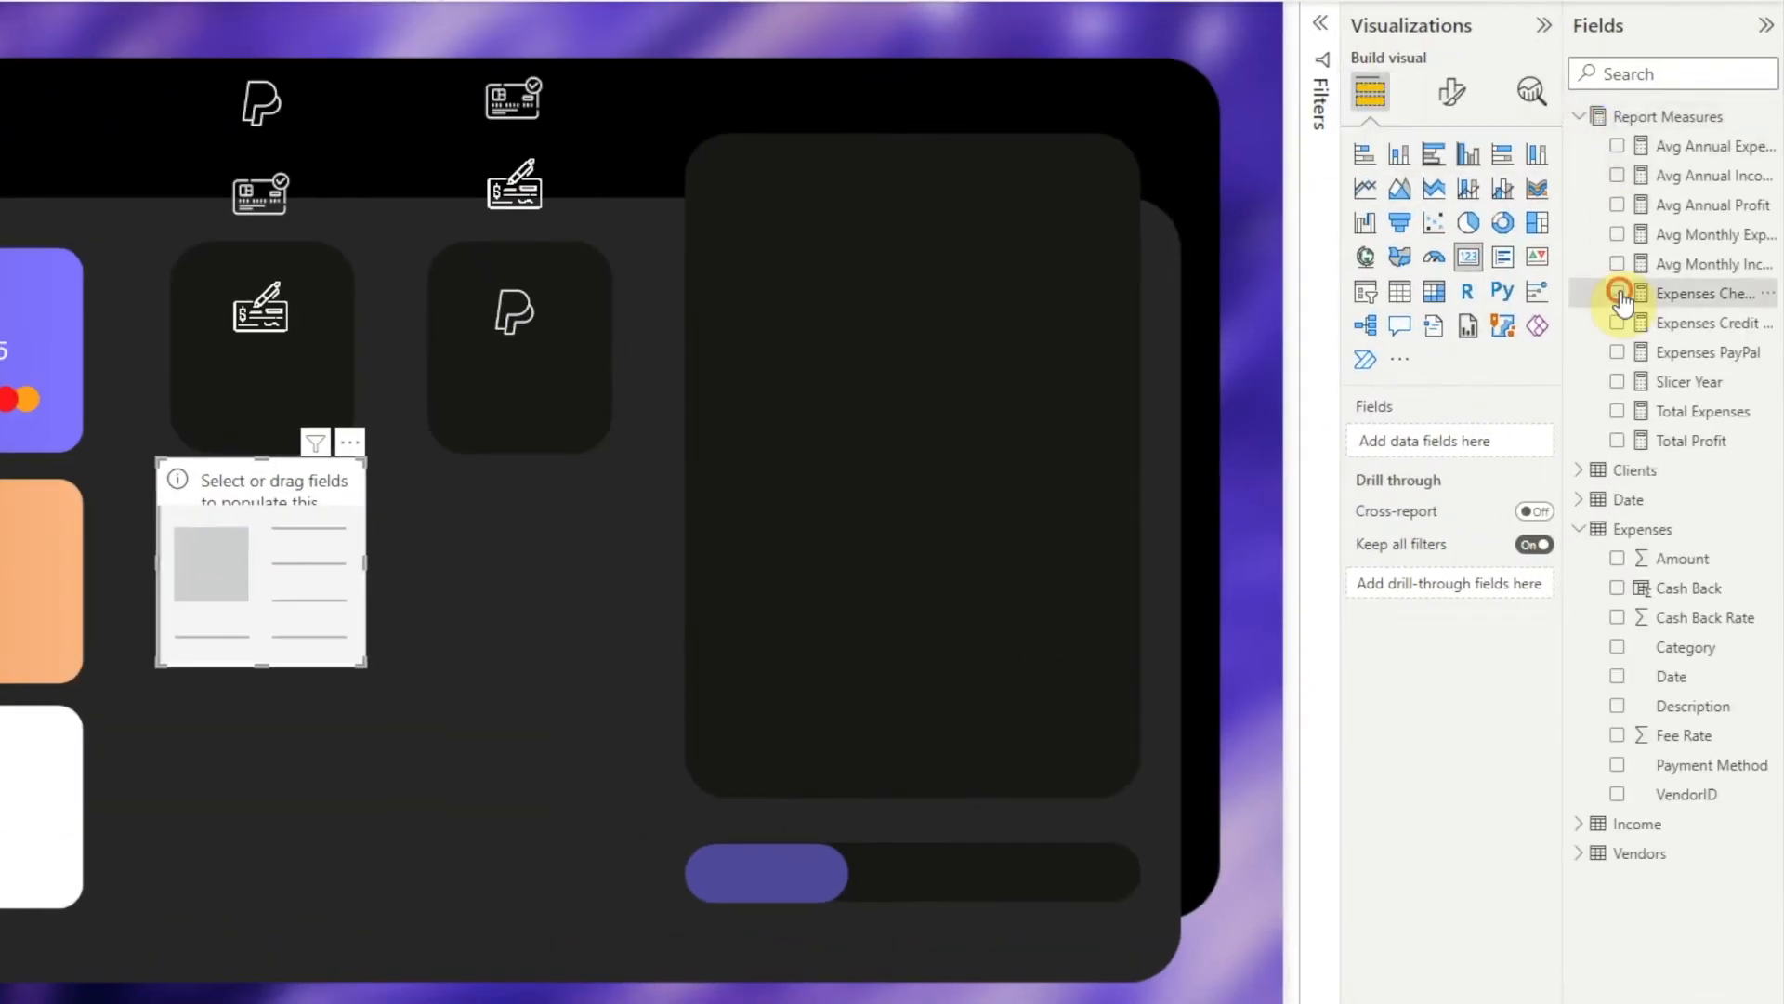
pyautogui.click(1658, 369)
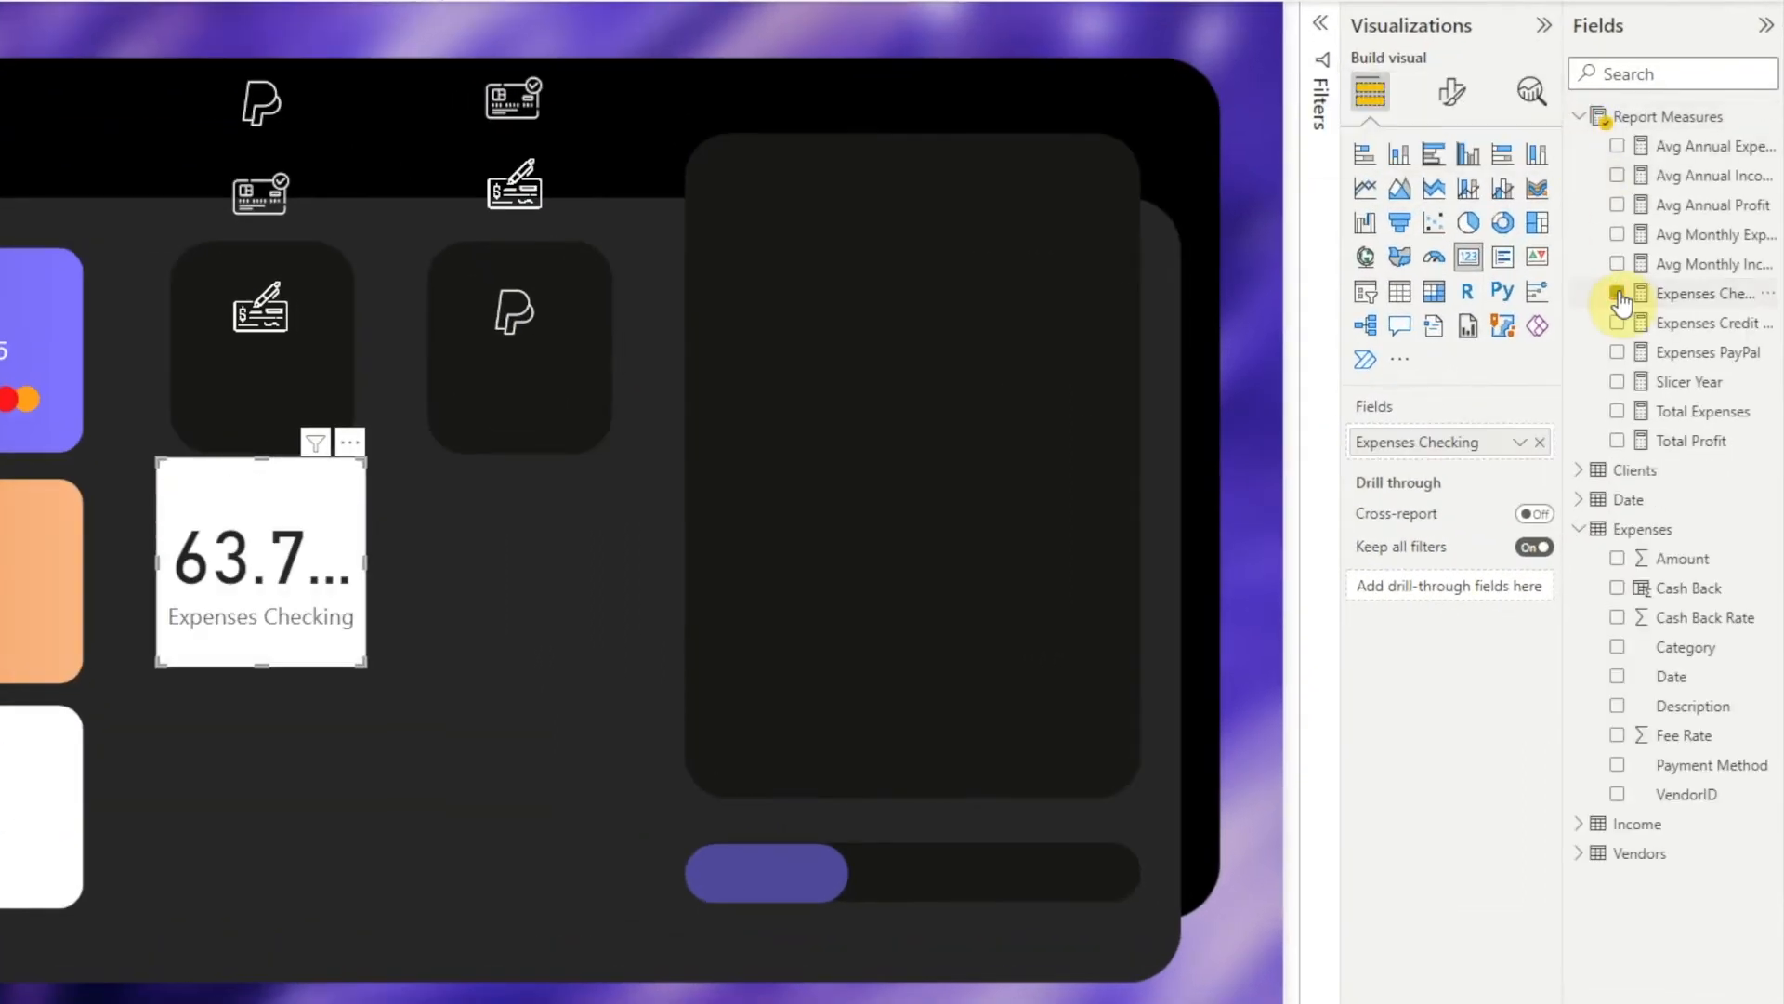
pyautogui.click(1580, 118)
# - Set the Expenses Checking card's callout value to font size 18 and colour it white
pyautogui.click(1452, 102)
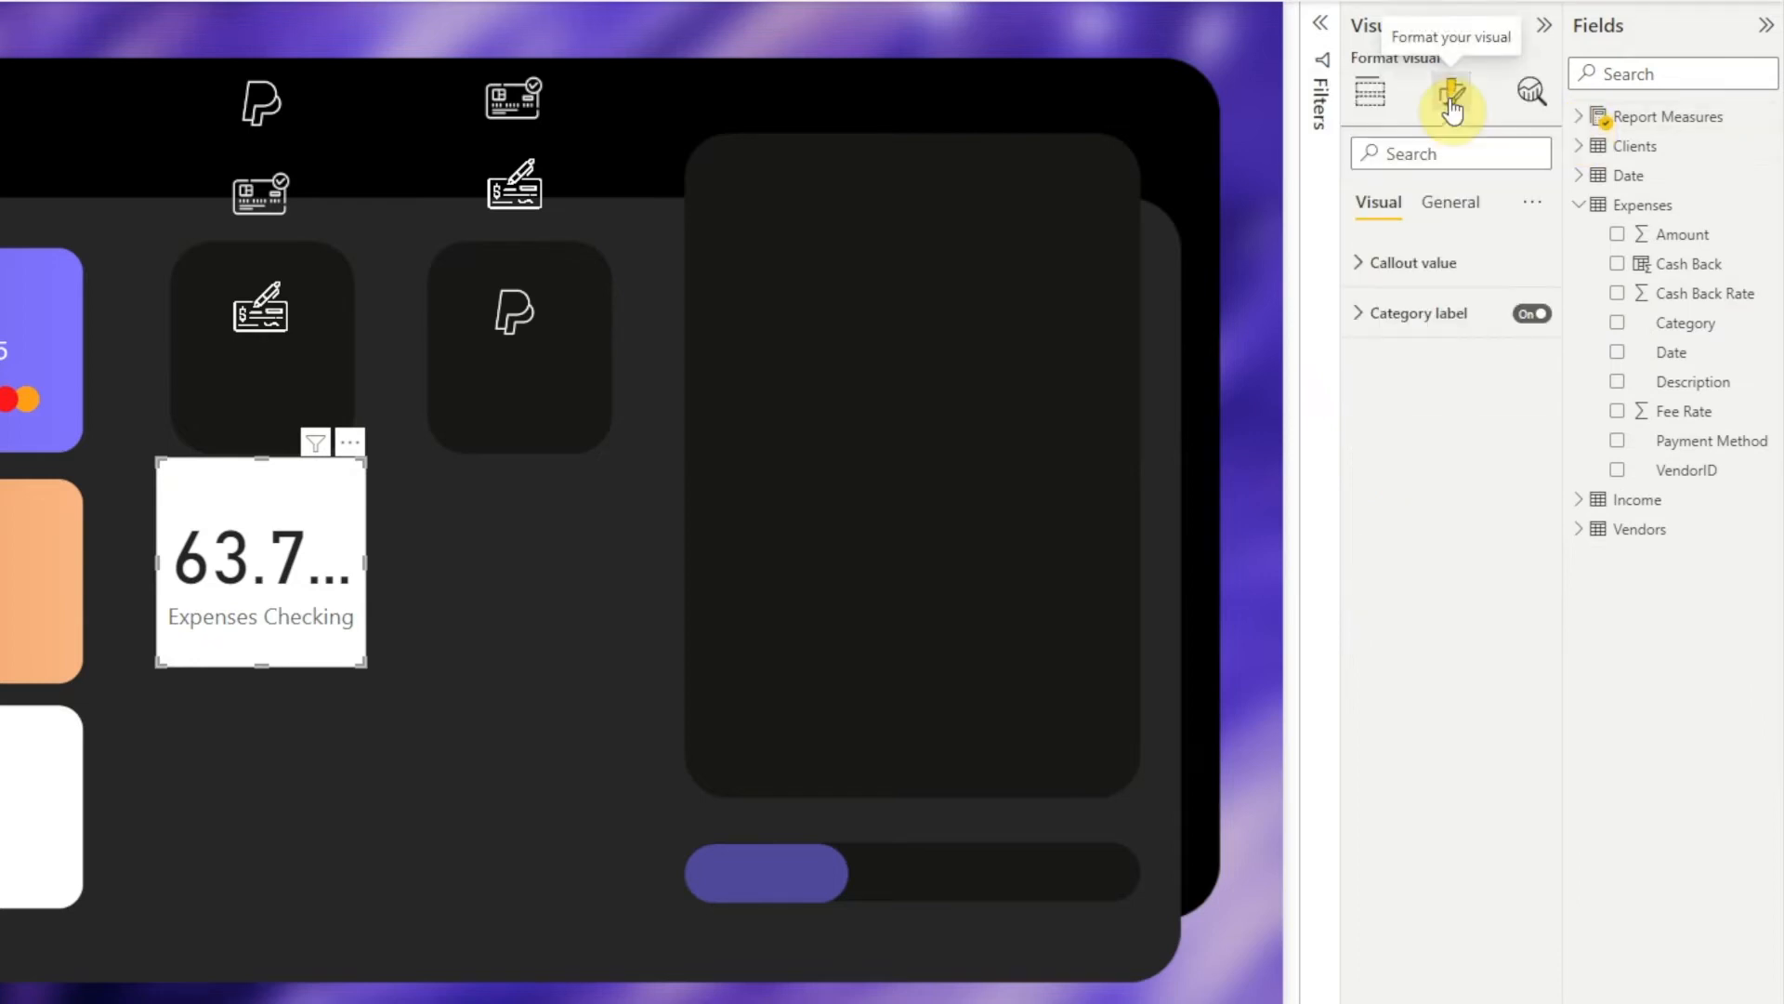
pyautogui.click(1359, 263)
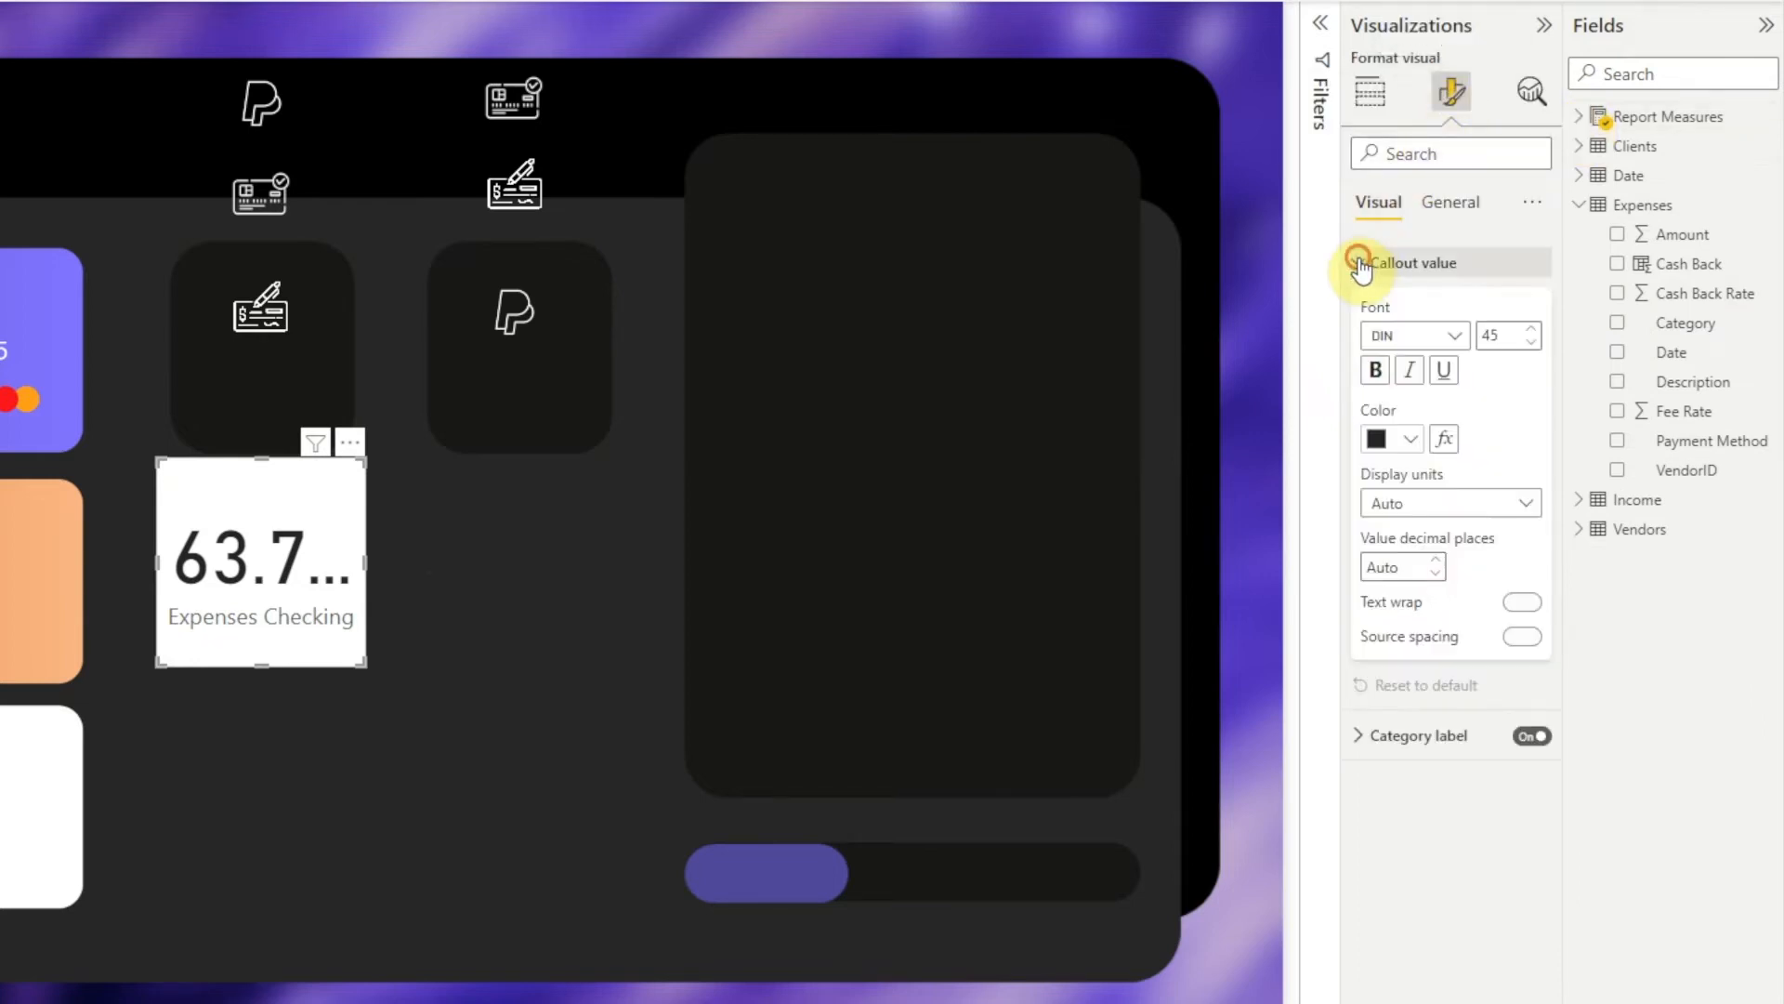
pyautogui.doubleClick(1491, 334)
pyautogui.write('18')
pyautogui.press('Return')
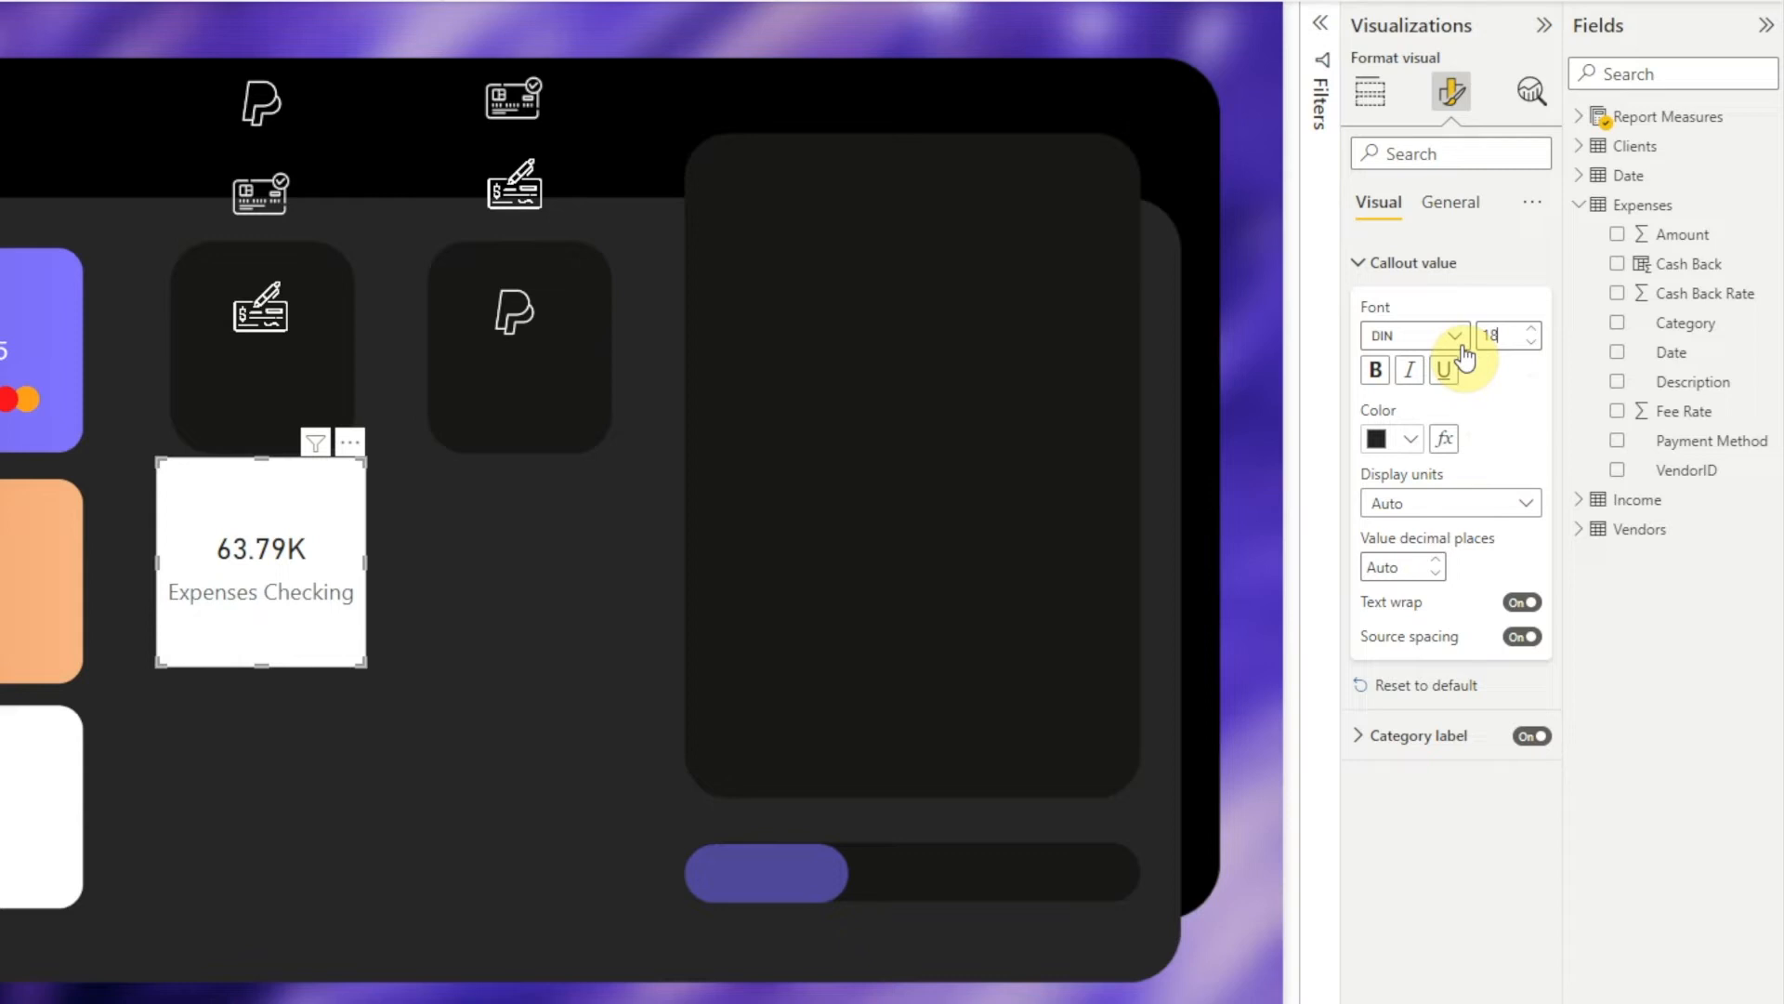
pyautogui.click(1411, 439)
pyautogui.click(1392, 523)
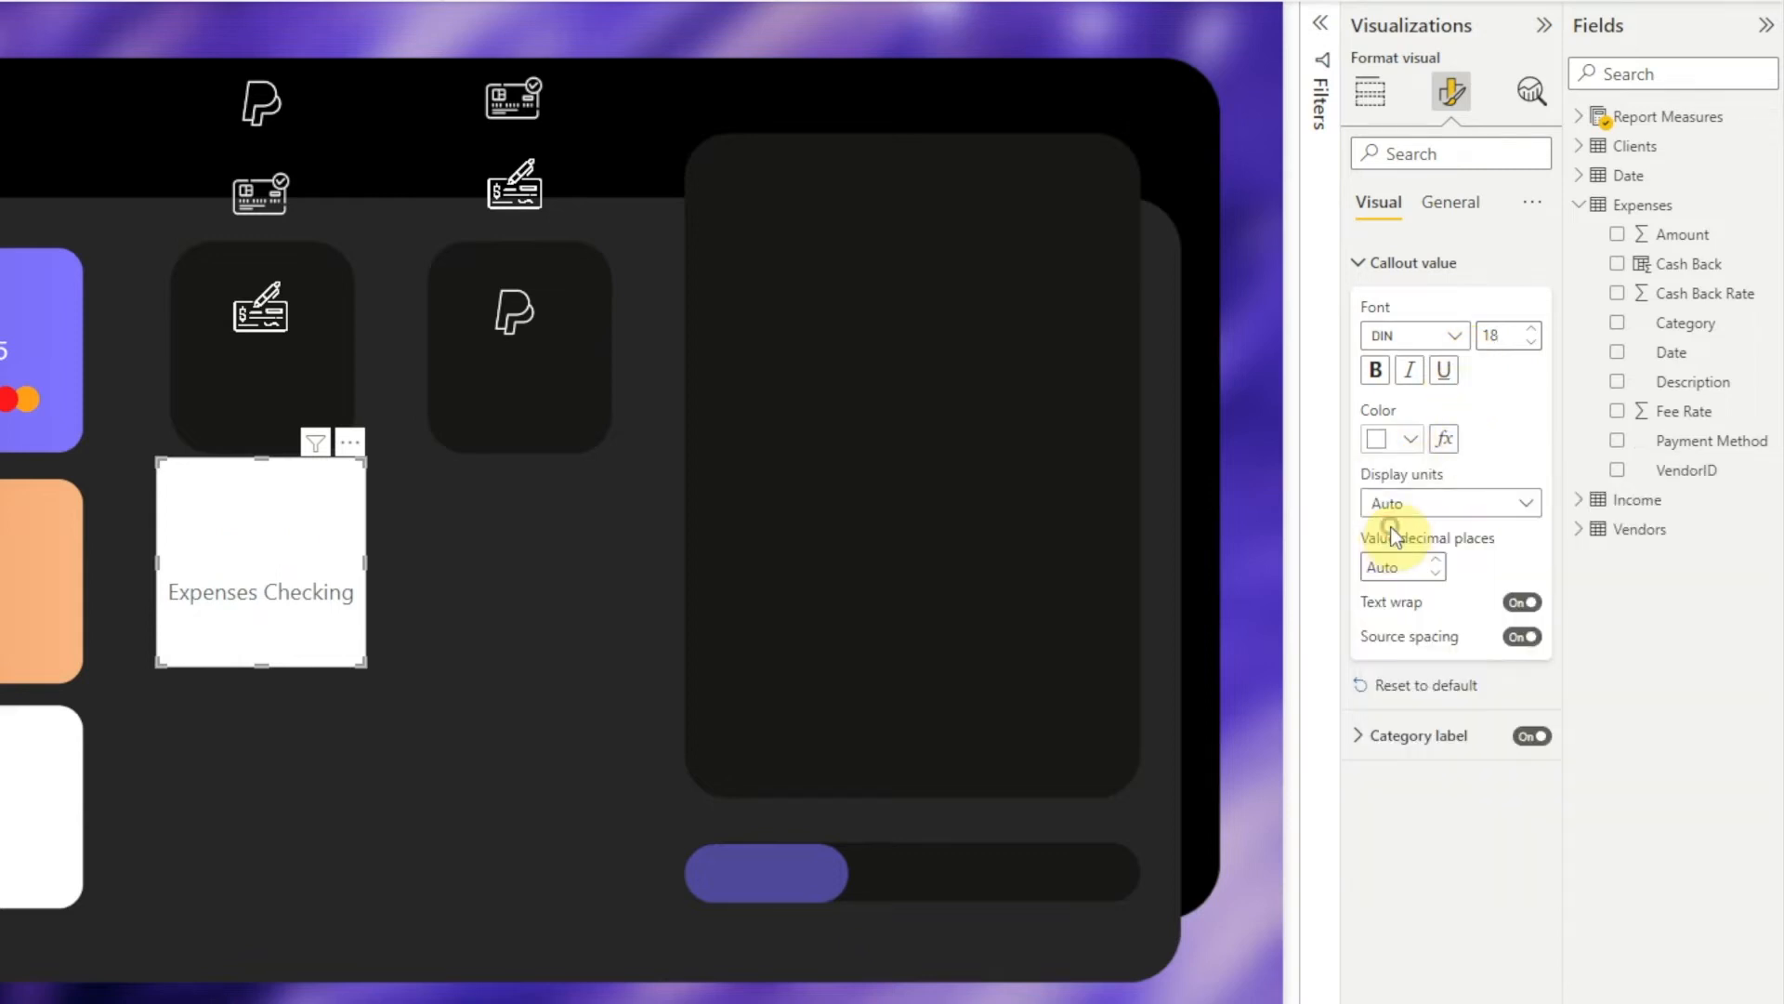
# - Turn off the card's category label and add a white, centred title reading Checking
pyautogui.click(1531, 736)
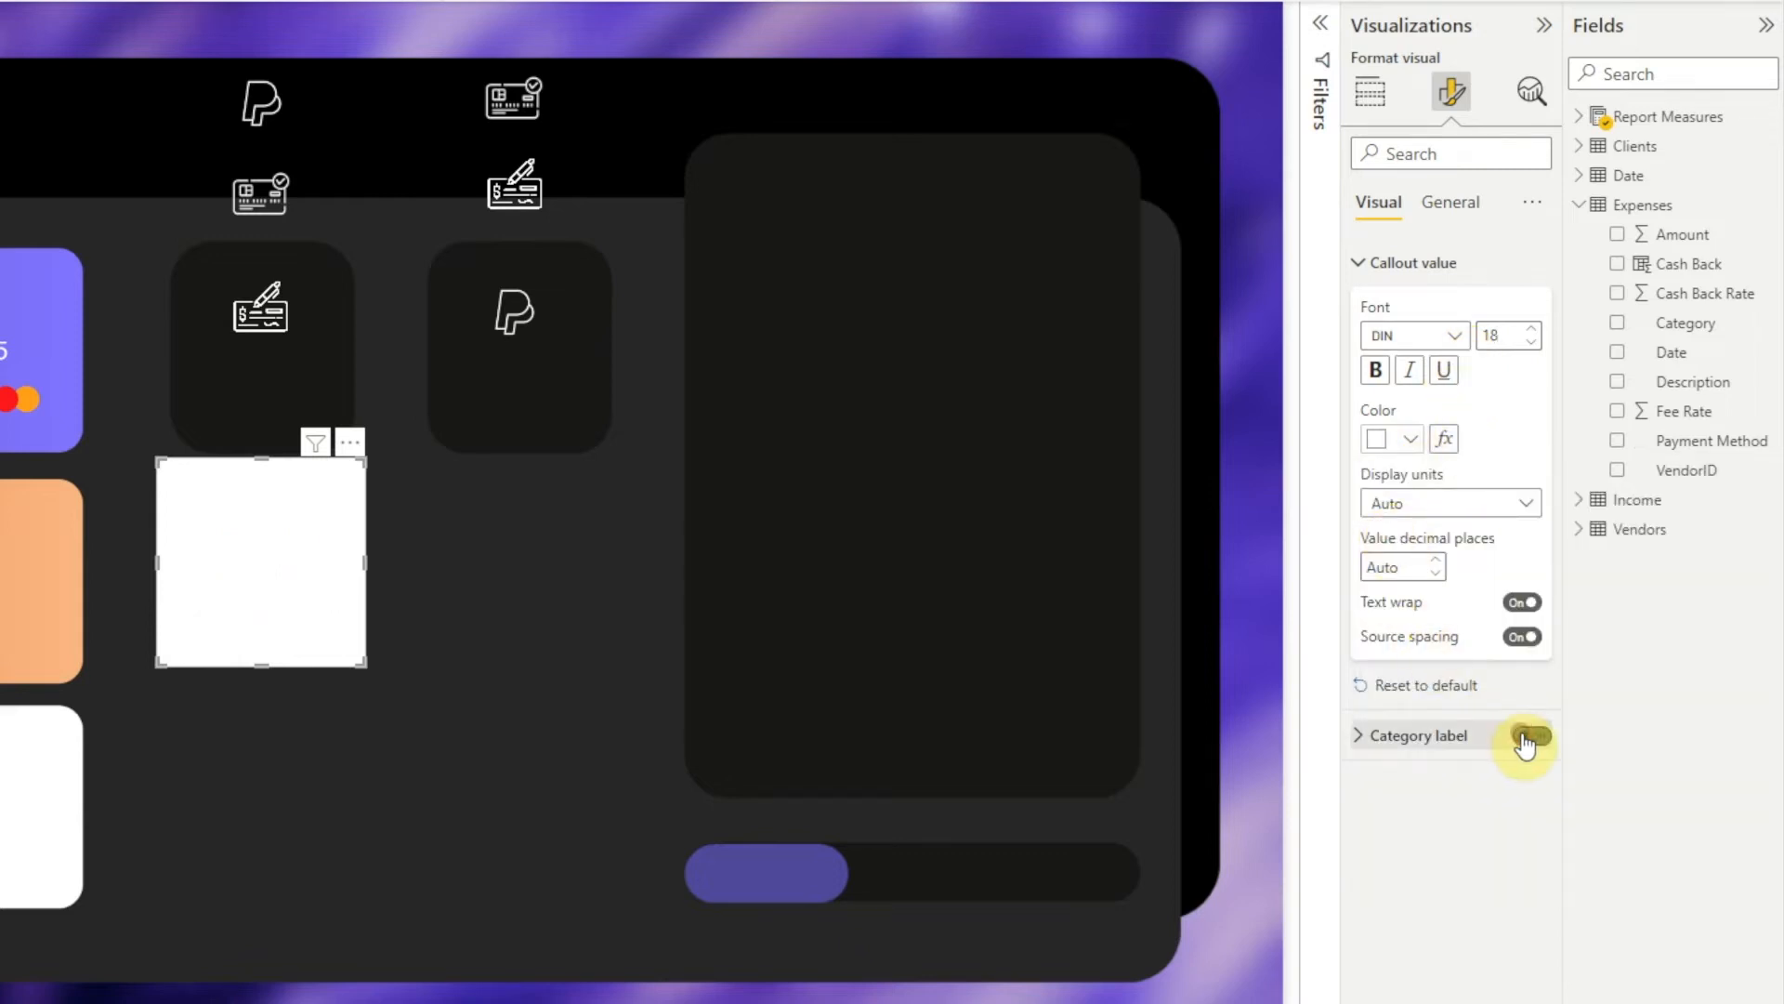
pyautogui.click(1364, 270)
pyautogui.click(1446, 207)
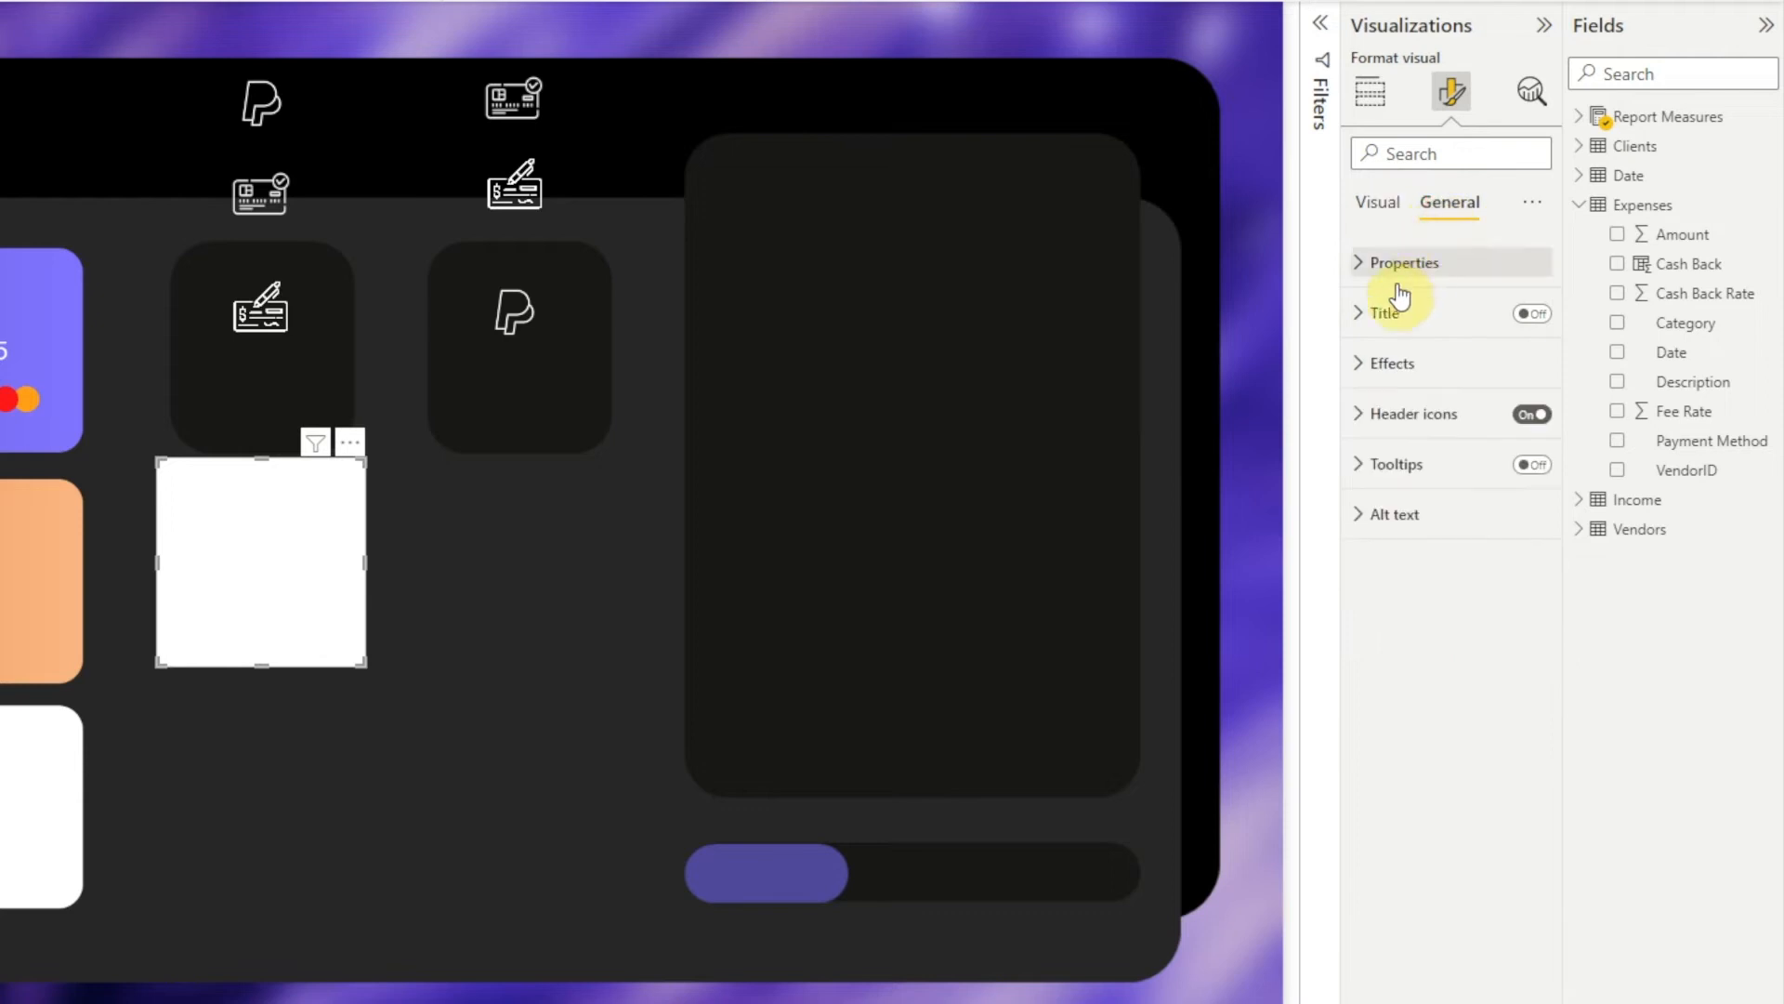
pyautogui.click(1359, 313)
pyautogui.click(1530, 313)
pyautogui.click(1431, 384)
pyautogui.write('Checkin')
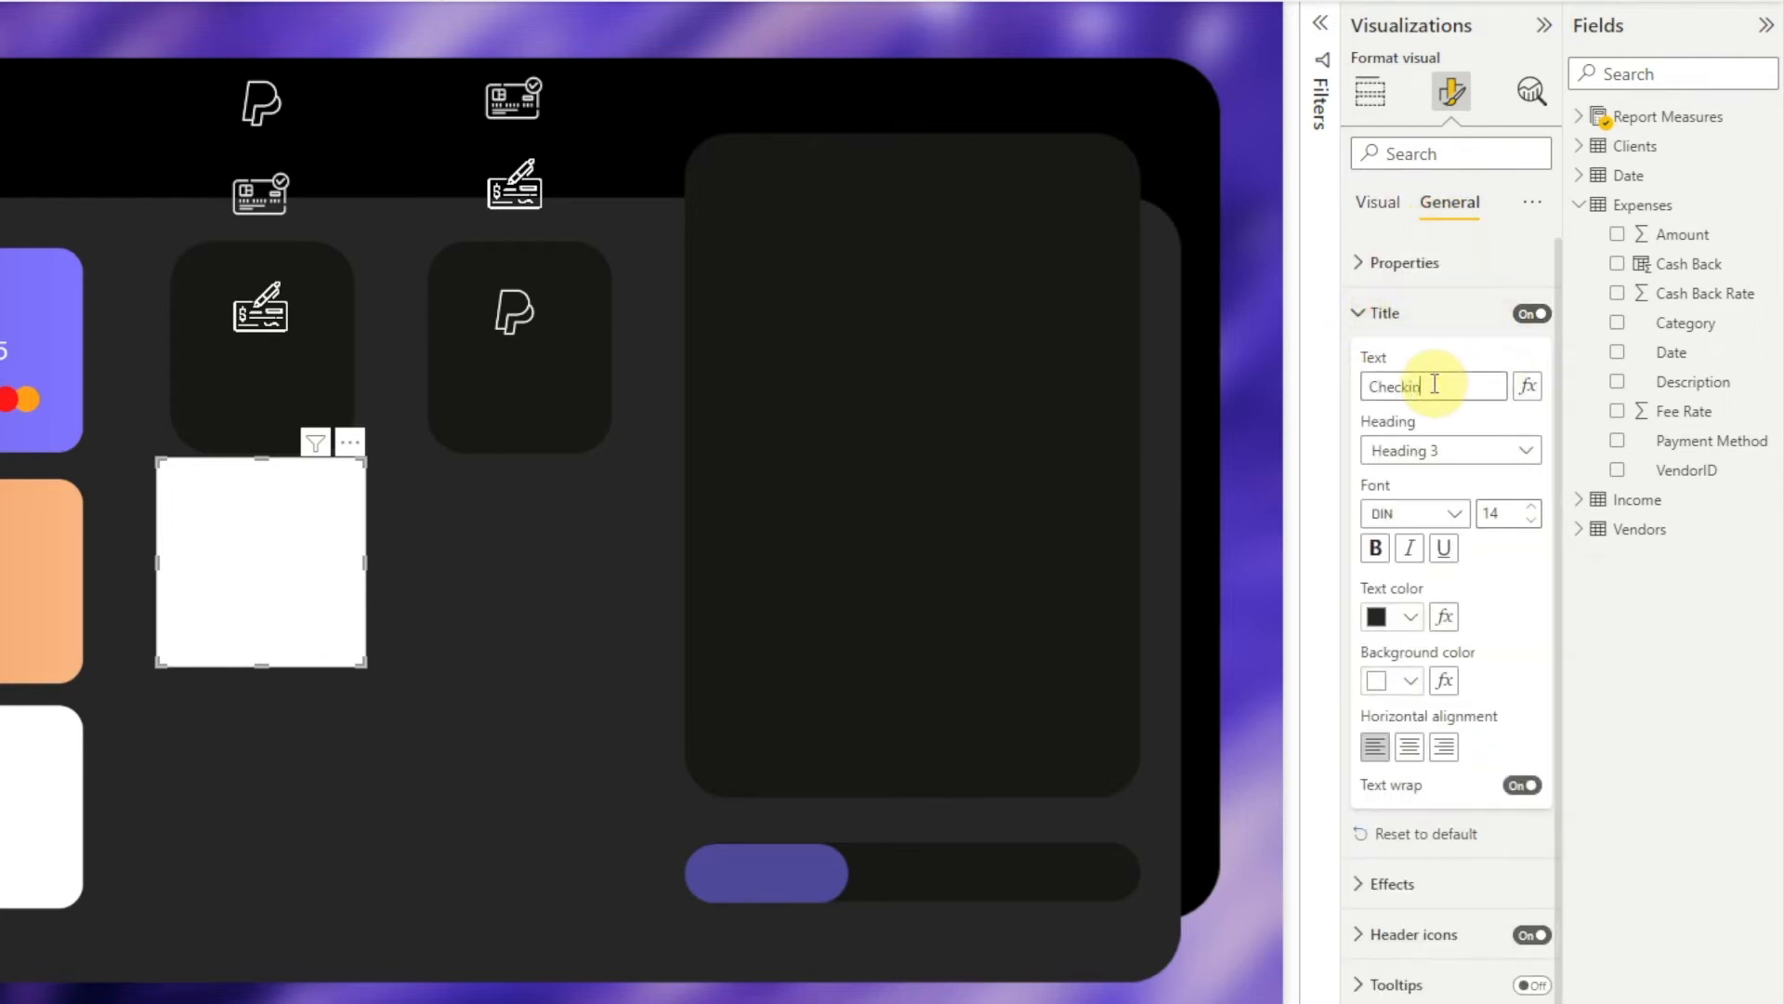
pyautogui.write('g')
pyautogui.click(1411, 619)
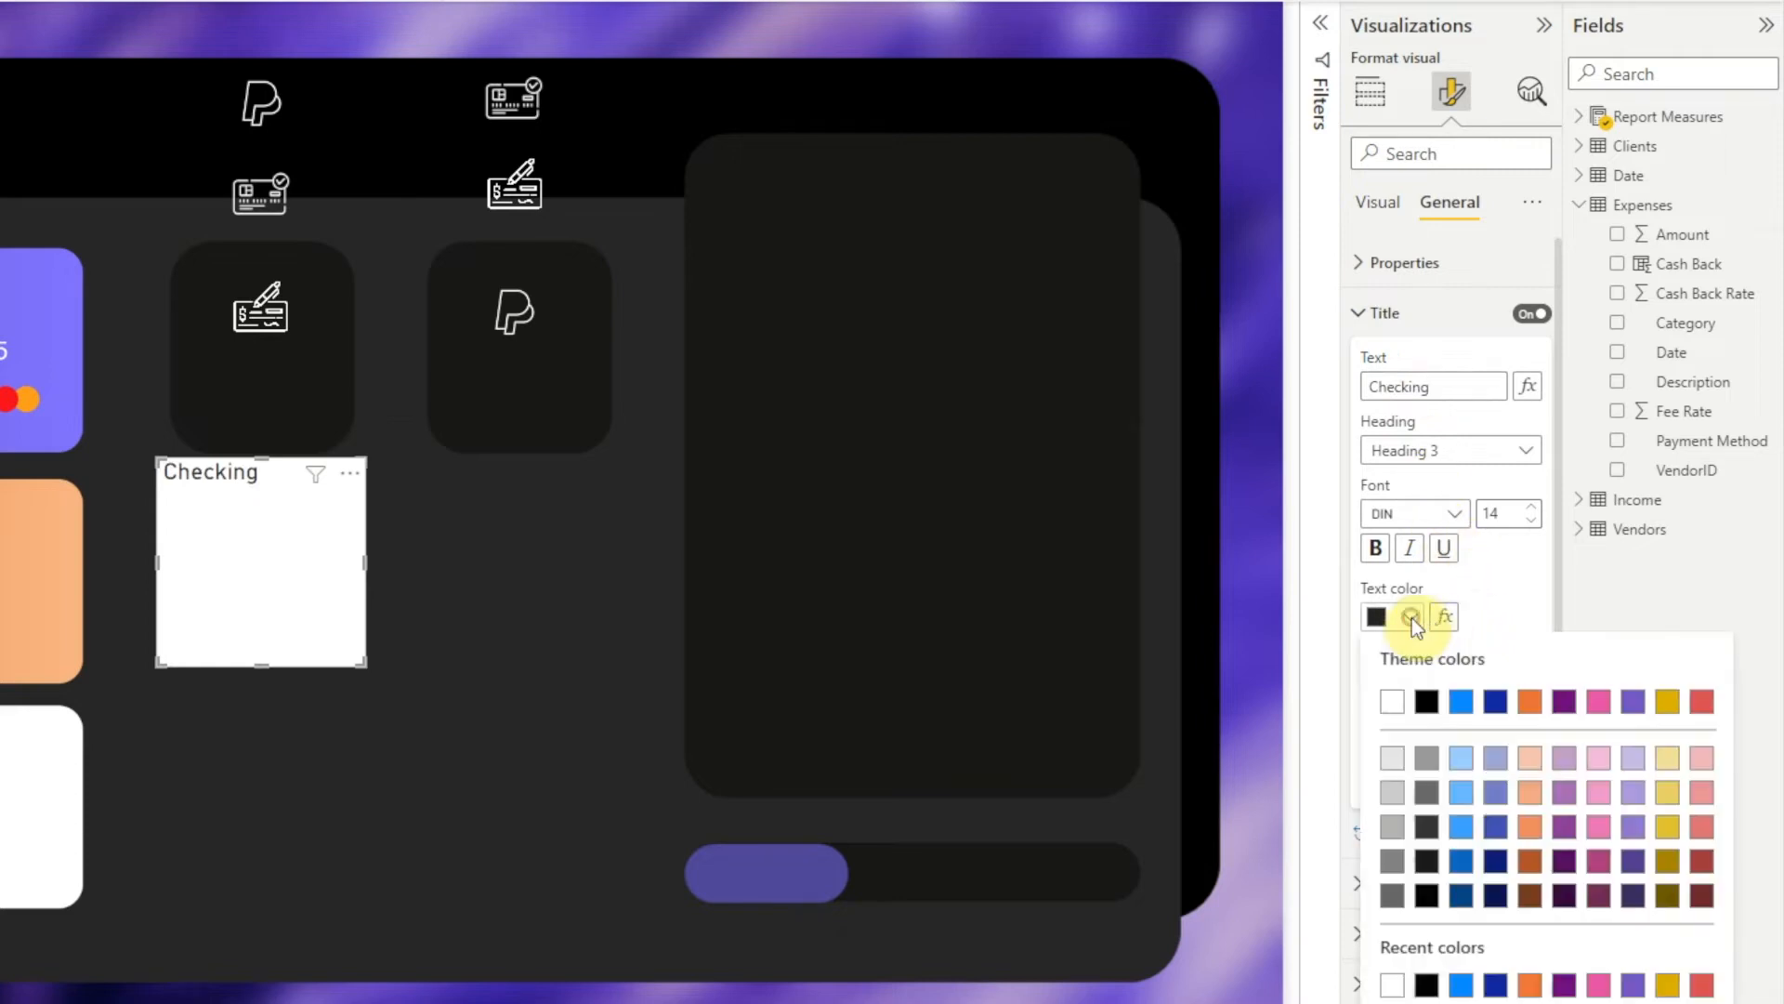
pyautogui.click(1393, 714)
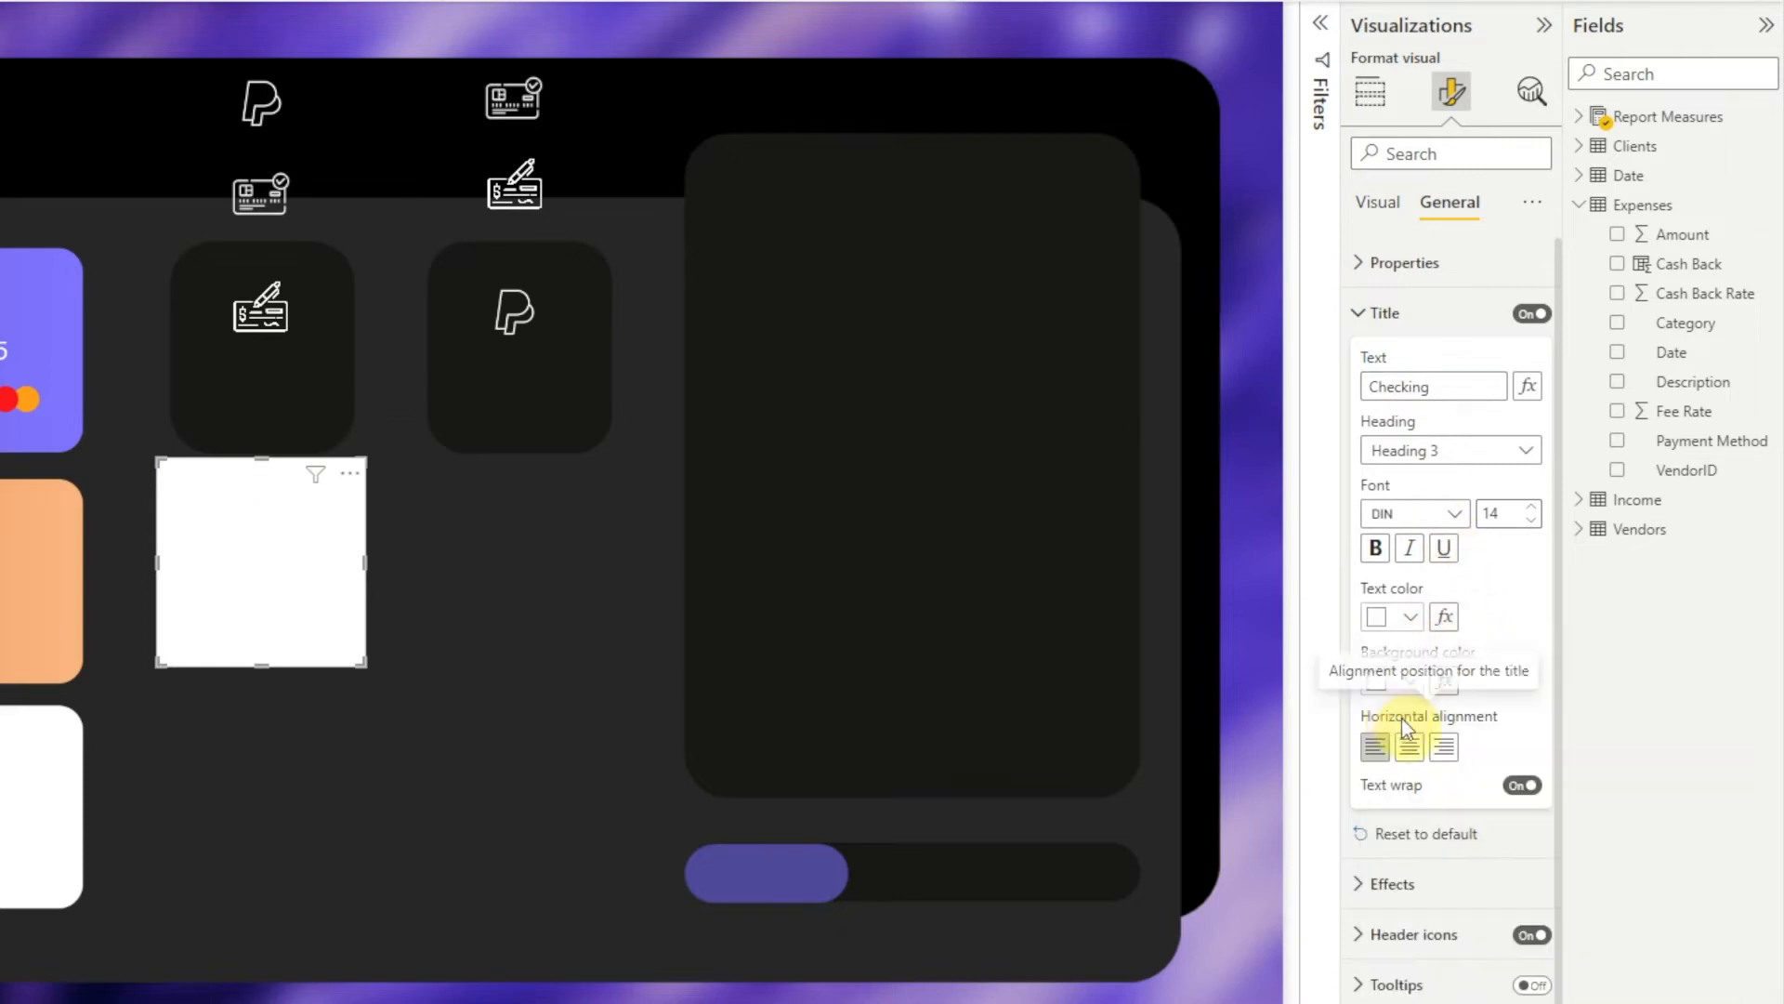
pyautogui.click(1374, 316)
# - Remove the Checking card's background, shrink the card and place it inside the first small tile under the check icon
pyautogui.click(1376, 363)
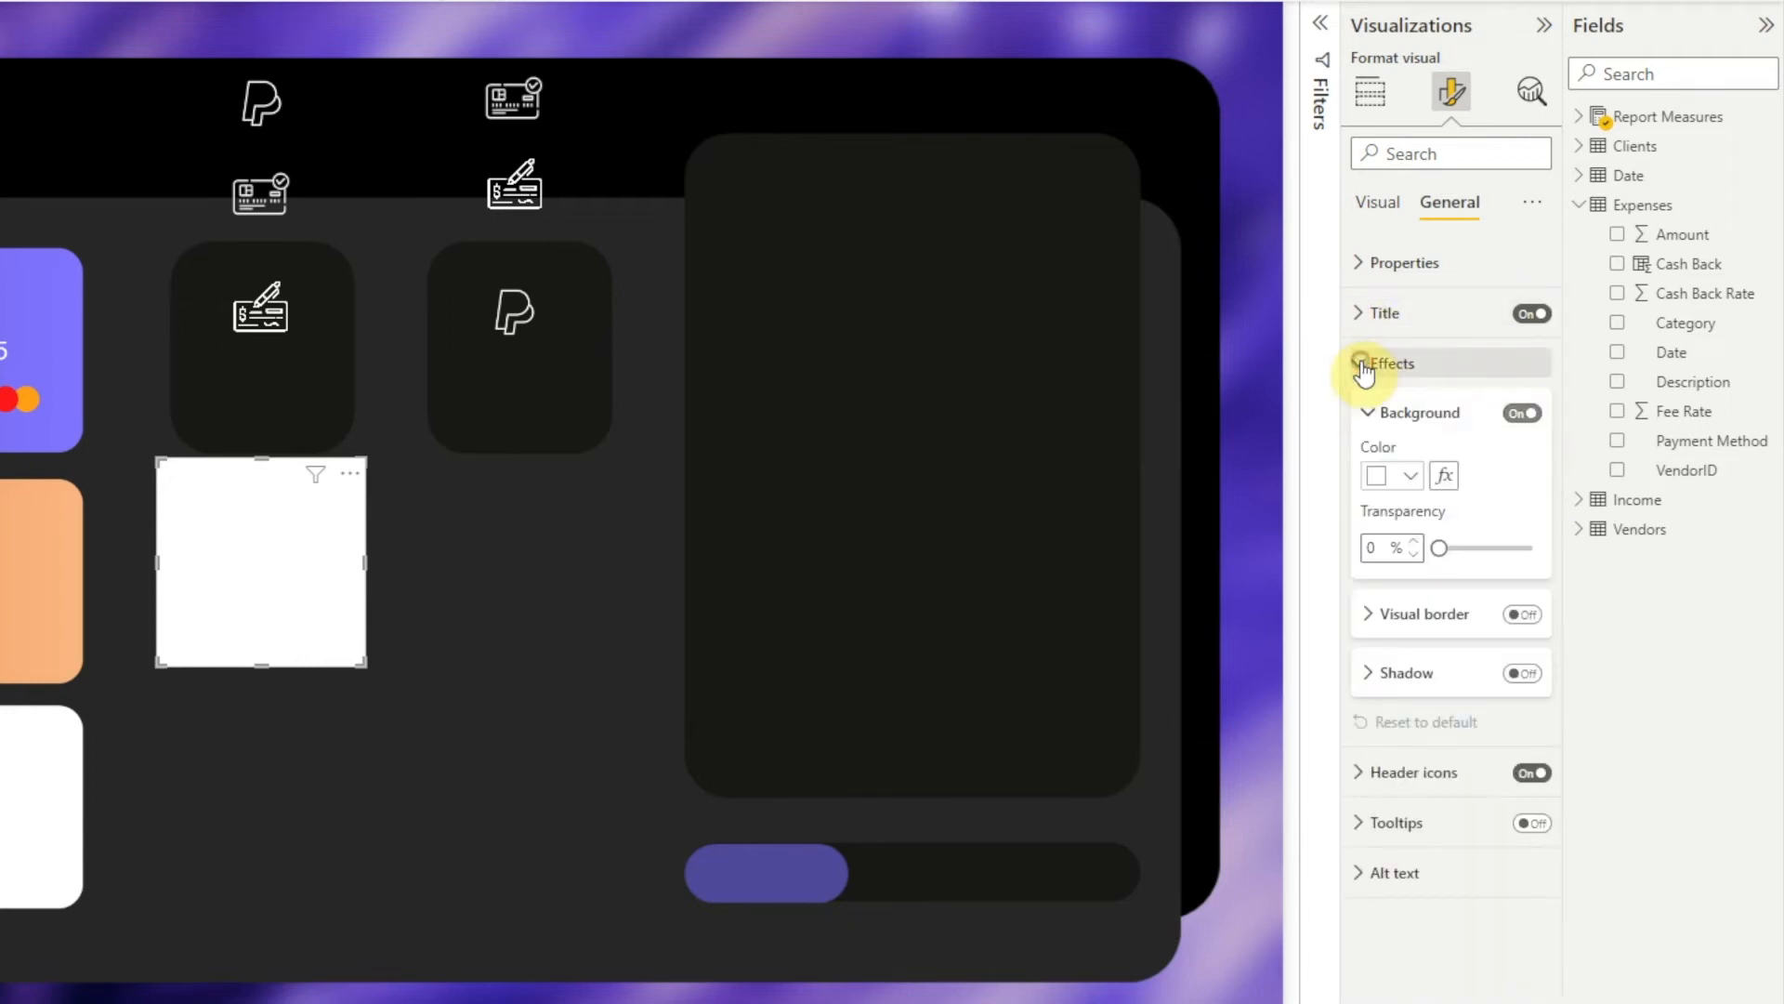
pyautogui.click(1514, 416)
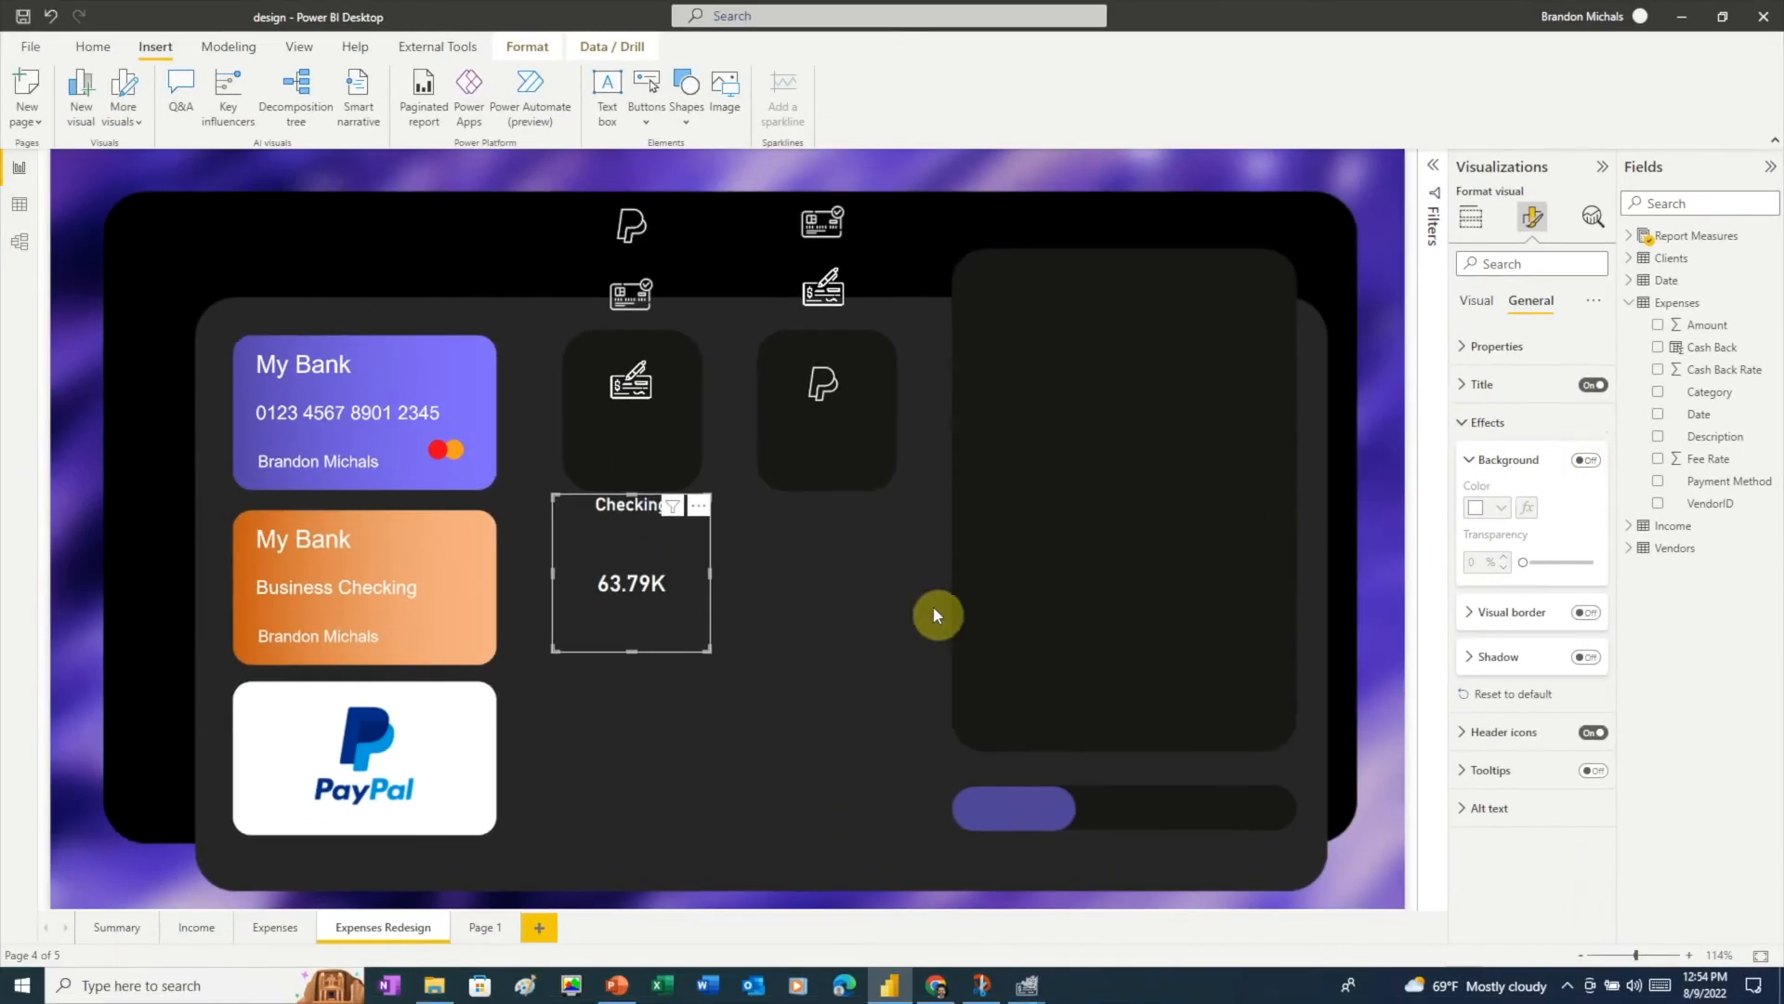
pyautogui.moveTo(259, 664); pyautogui.dragTo(266, 545)
pyautogui.moveTo(553, 530); pyautogui.dragTo(629, 441)
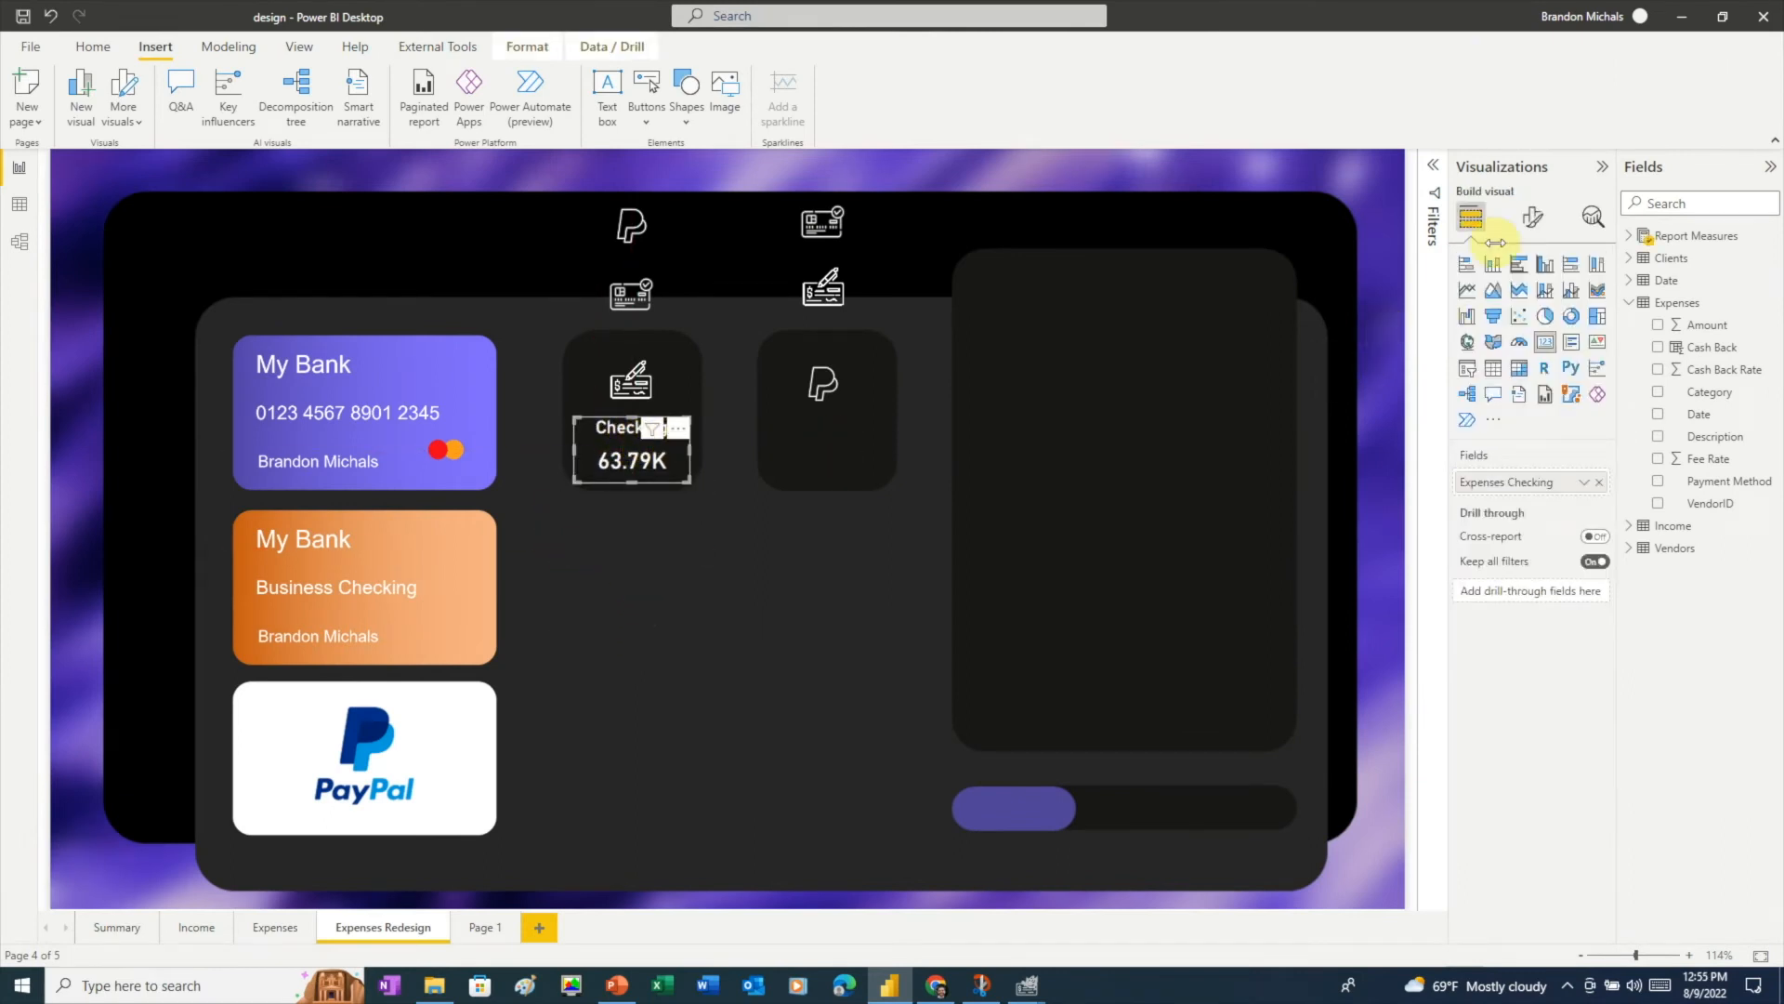
# - Set the Checking card's title font size to 12
pyautogui.click(1533, 218)
pyautogui.click(1531, 304)
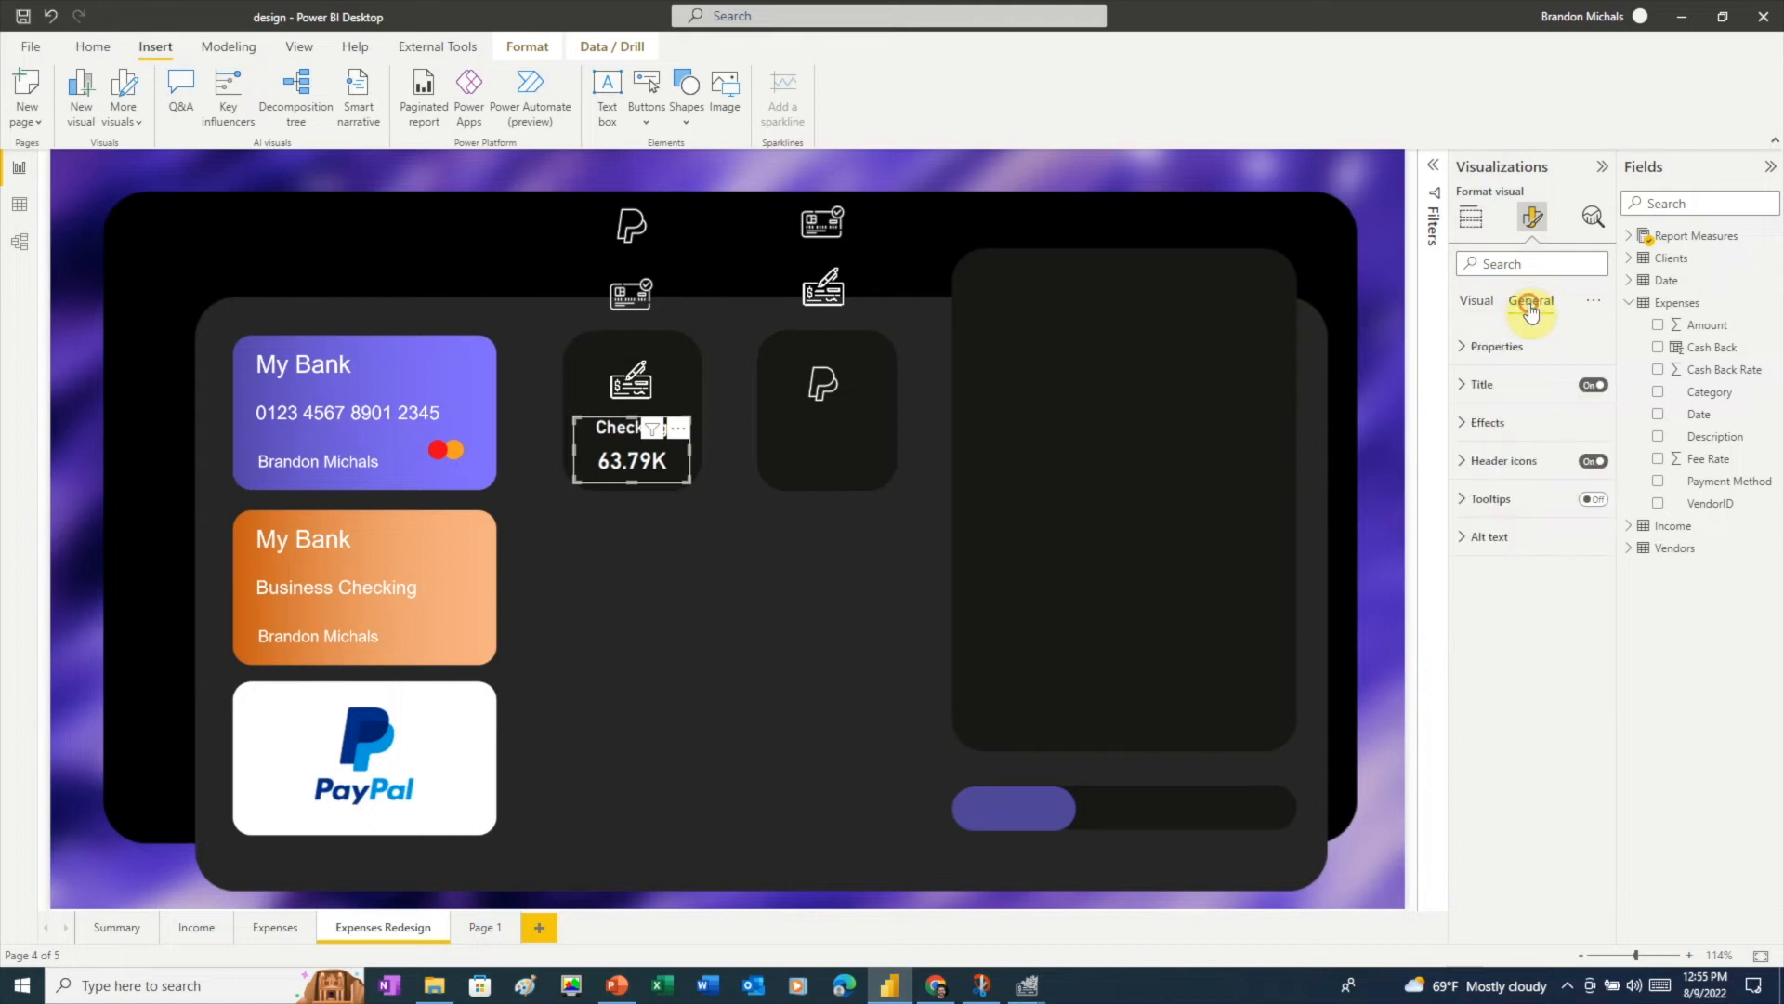
pyautogui.click(1478, 385)
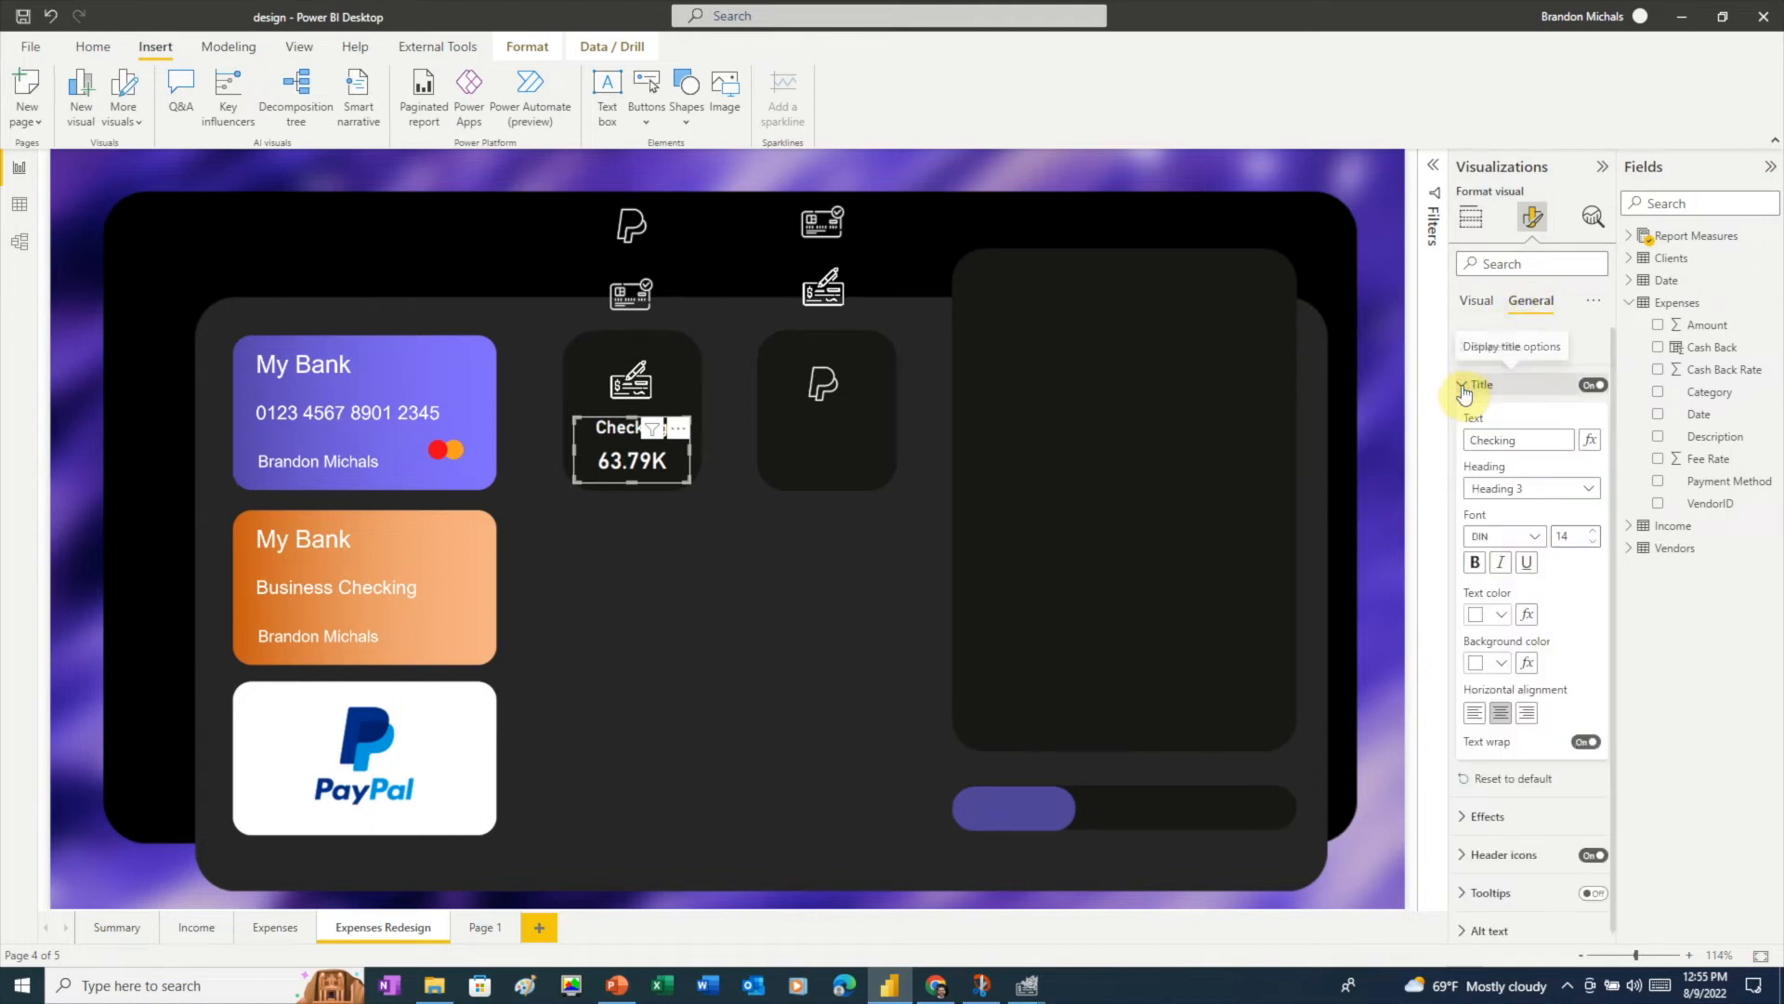
pyautogui.click(1595, 545)
pyautogui.click(1595, 545)
# - Reduce the Checking card's height slightly and nudge the check icon above it so both sit centred in the tile
pyautogui.click(648, 486)
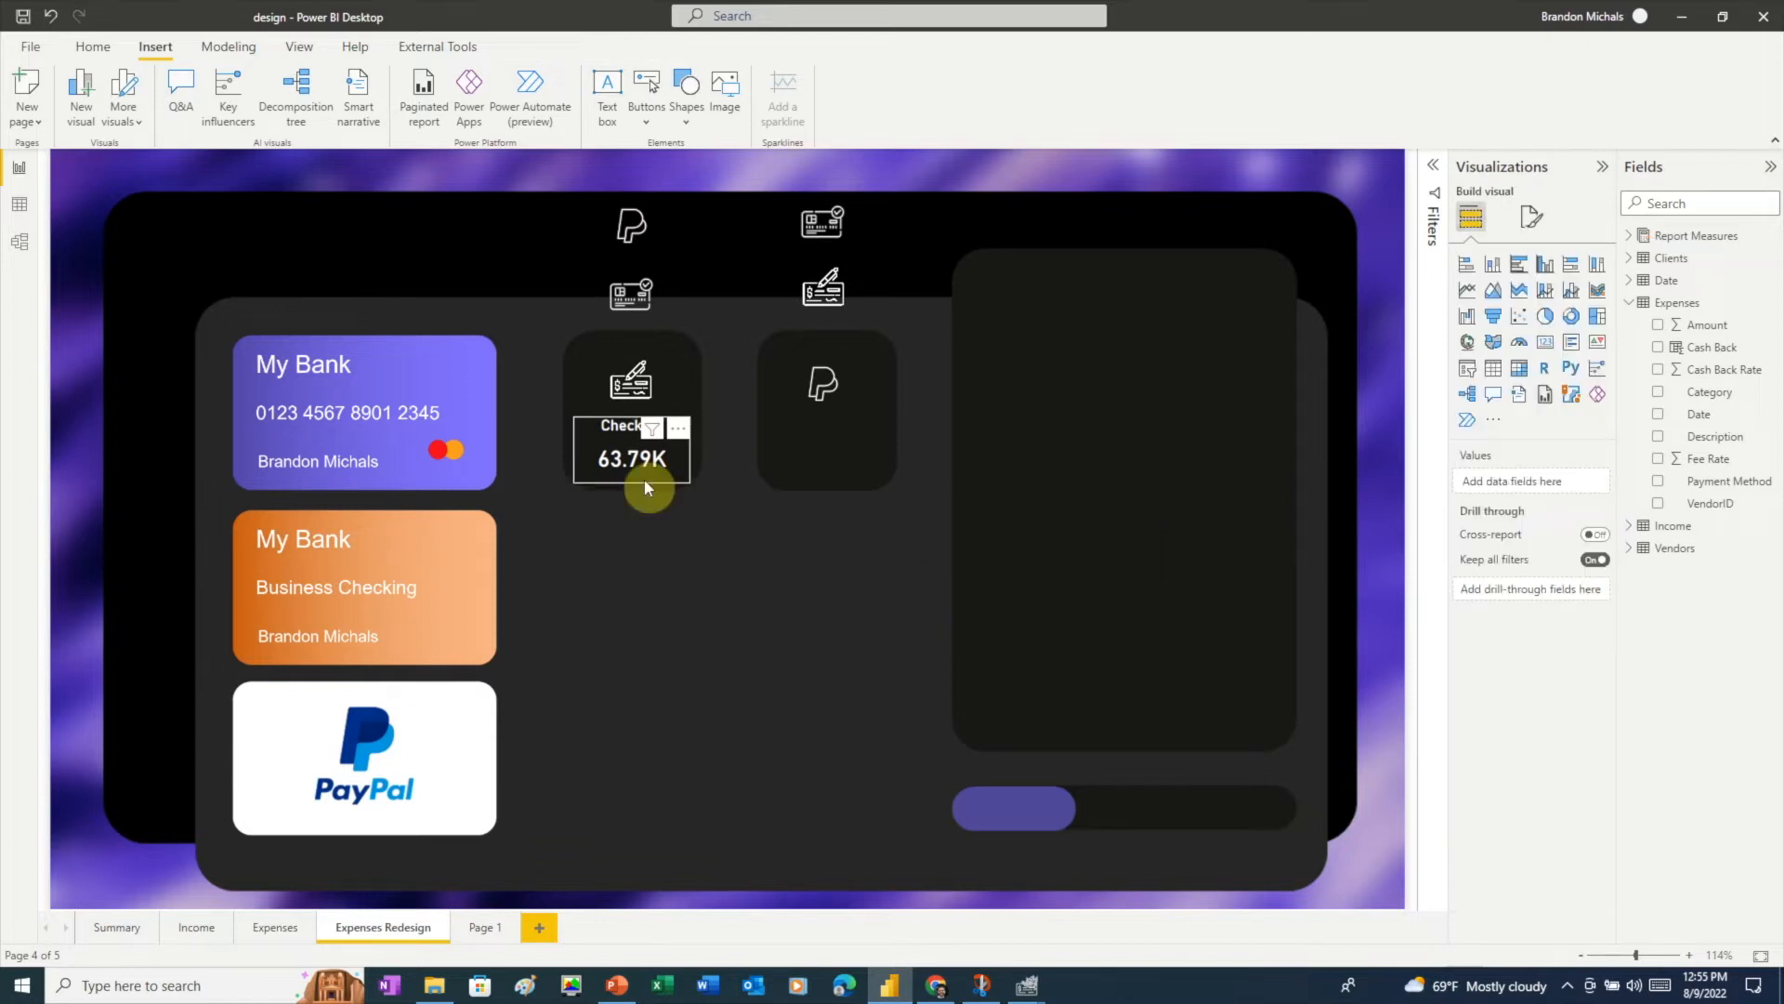
pyautogui.click(634, 482)
pyautogui.moveTo(631, 484); pyautogui.dragTo(655, 473)
pyautogui.moveTo(648, 393); pyautogui.dragTo(651, 393)
# - Duplicate the Checking card and place the copy under the PayPal icon in the second small tile
pyautogui.click(629, 442)
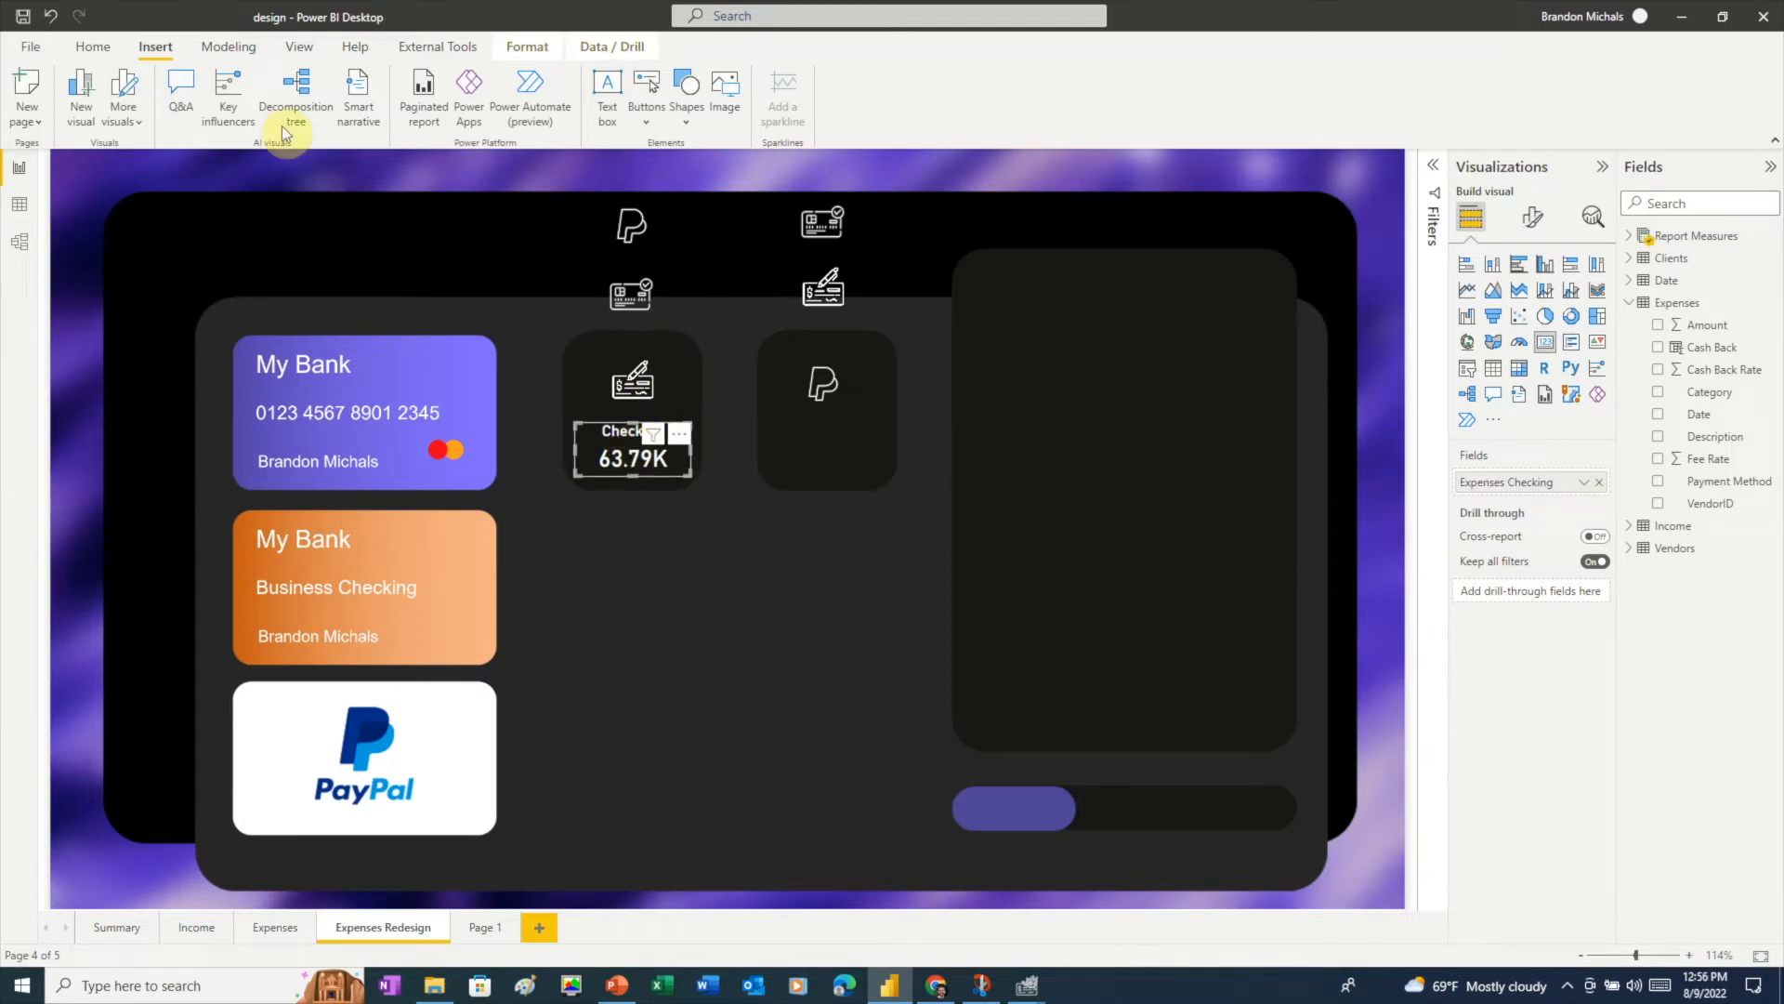
pyautogui.click(90, 45)
pyautogui.click(73, 101)
pyautogui.click(26, 91)
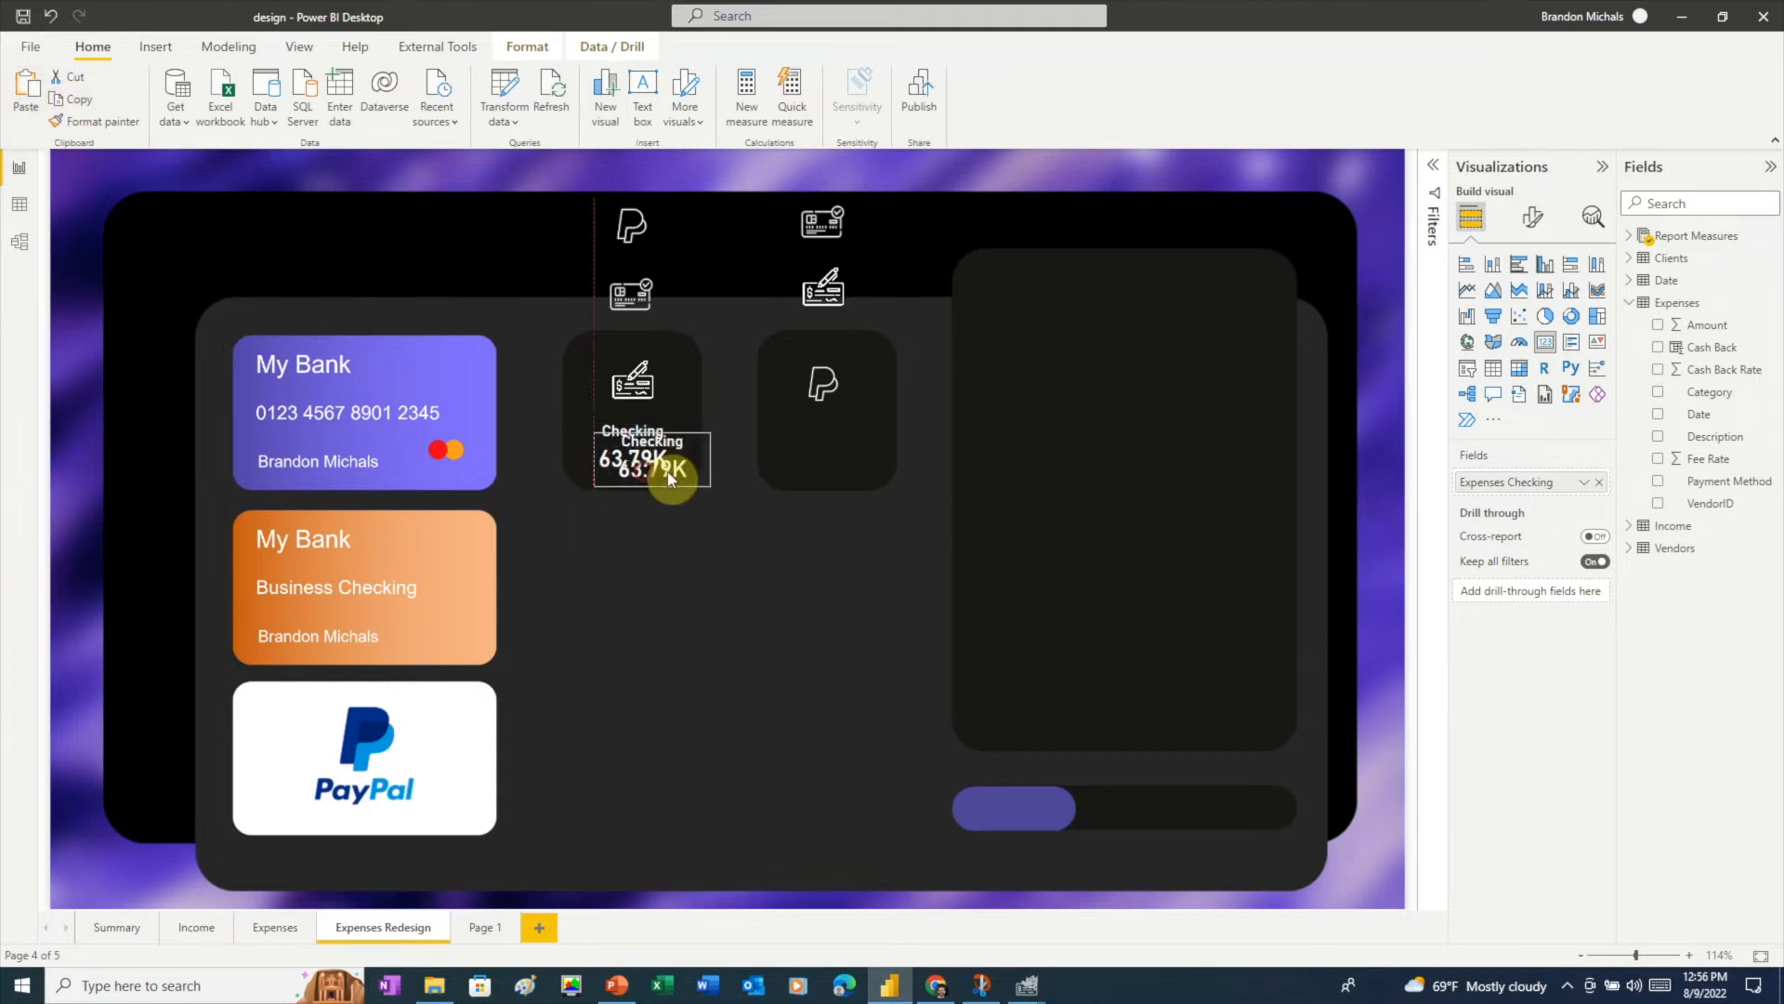
pyautogui.moveTo(662, 470); pyautogui.dragTo(855, 463)
# - Centre the PayPal icon over its card and raise both the check and PayPal icons slightly within their tiles
pyautogui.click(829, 387)
pyautogui.moveTo(843, 396); pyautogui.dragTo(847, 395)
pyautogui.moveTo(649, 401); pyautogui.dragTo(648, 394)
pyautogui.moveTo(828, 388); pyautogui.dragTo(827, 381)
# - Replace the measure in the card under the PayPal icon with Expenses PayPal
pyautogui.click(841, 462)
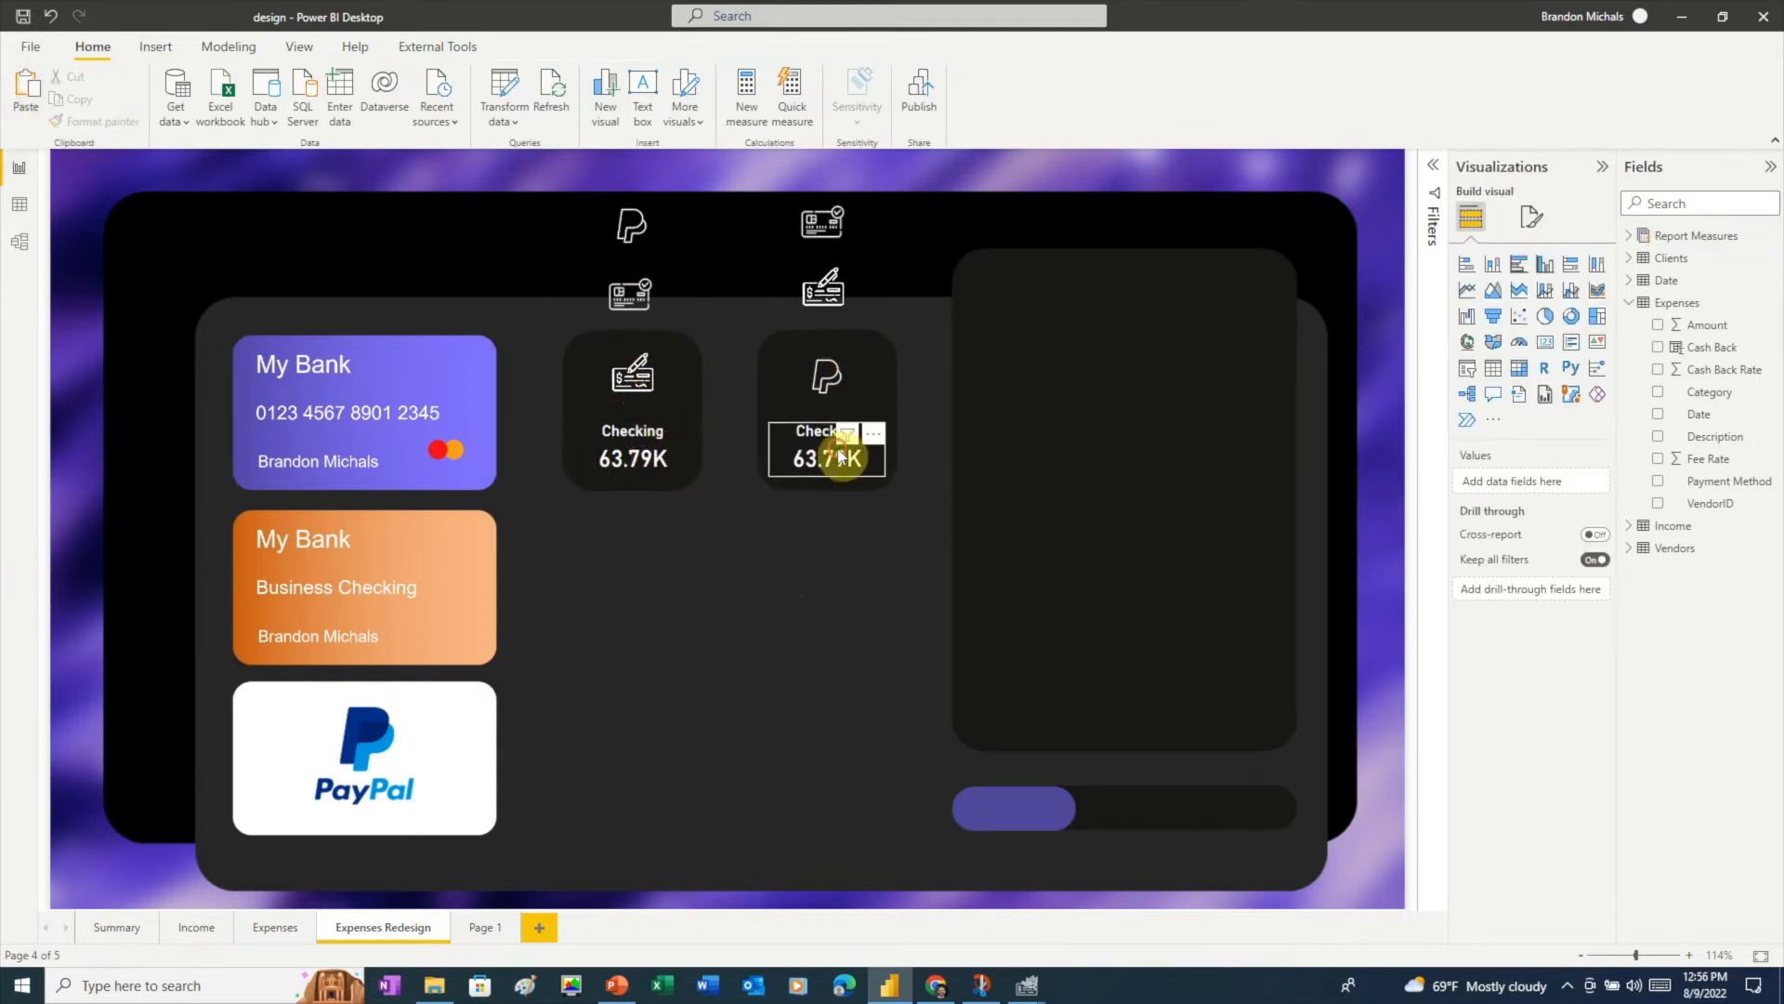
pyautogui.click(1630, 236)
pyautogui.click(1659, 371)
pyautogui.click(1658, 415)
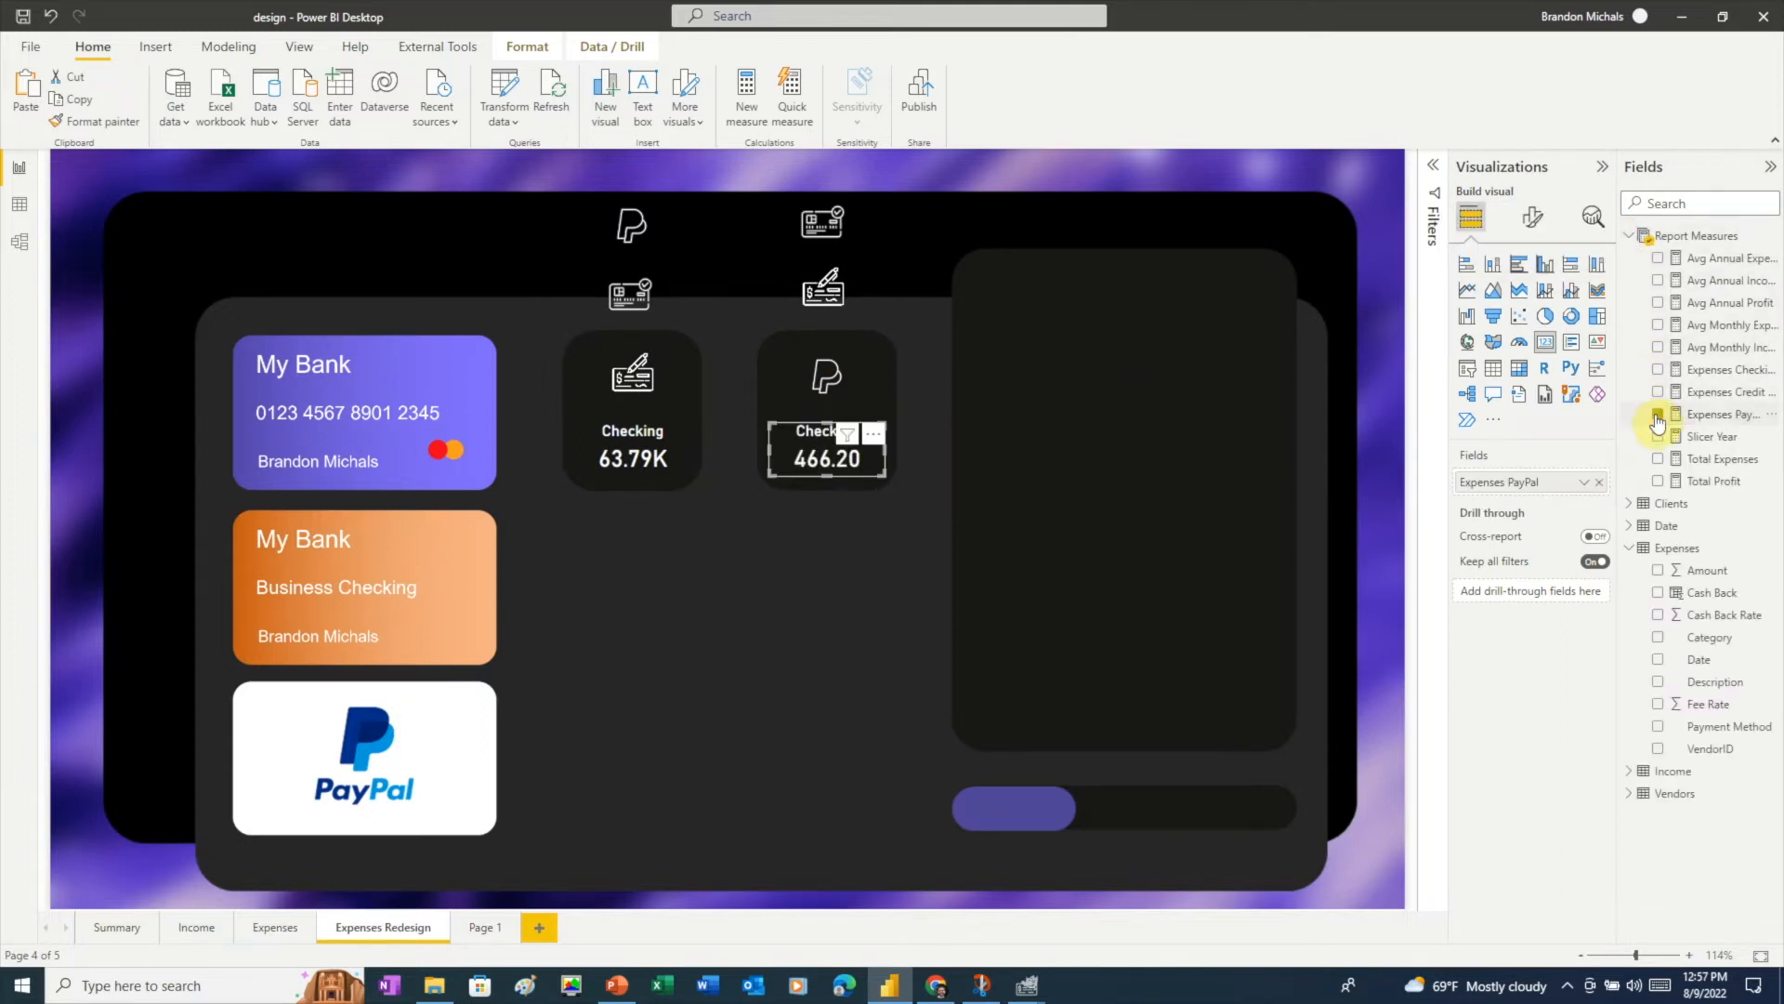
# - Change the title of the Expenses PayPal card to PayPal
pyautogui.click(1535, 221)
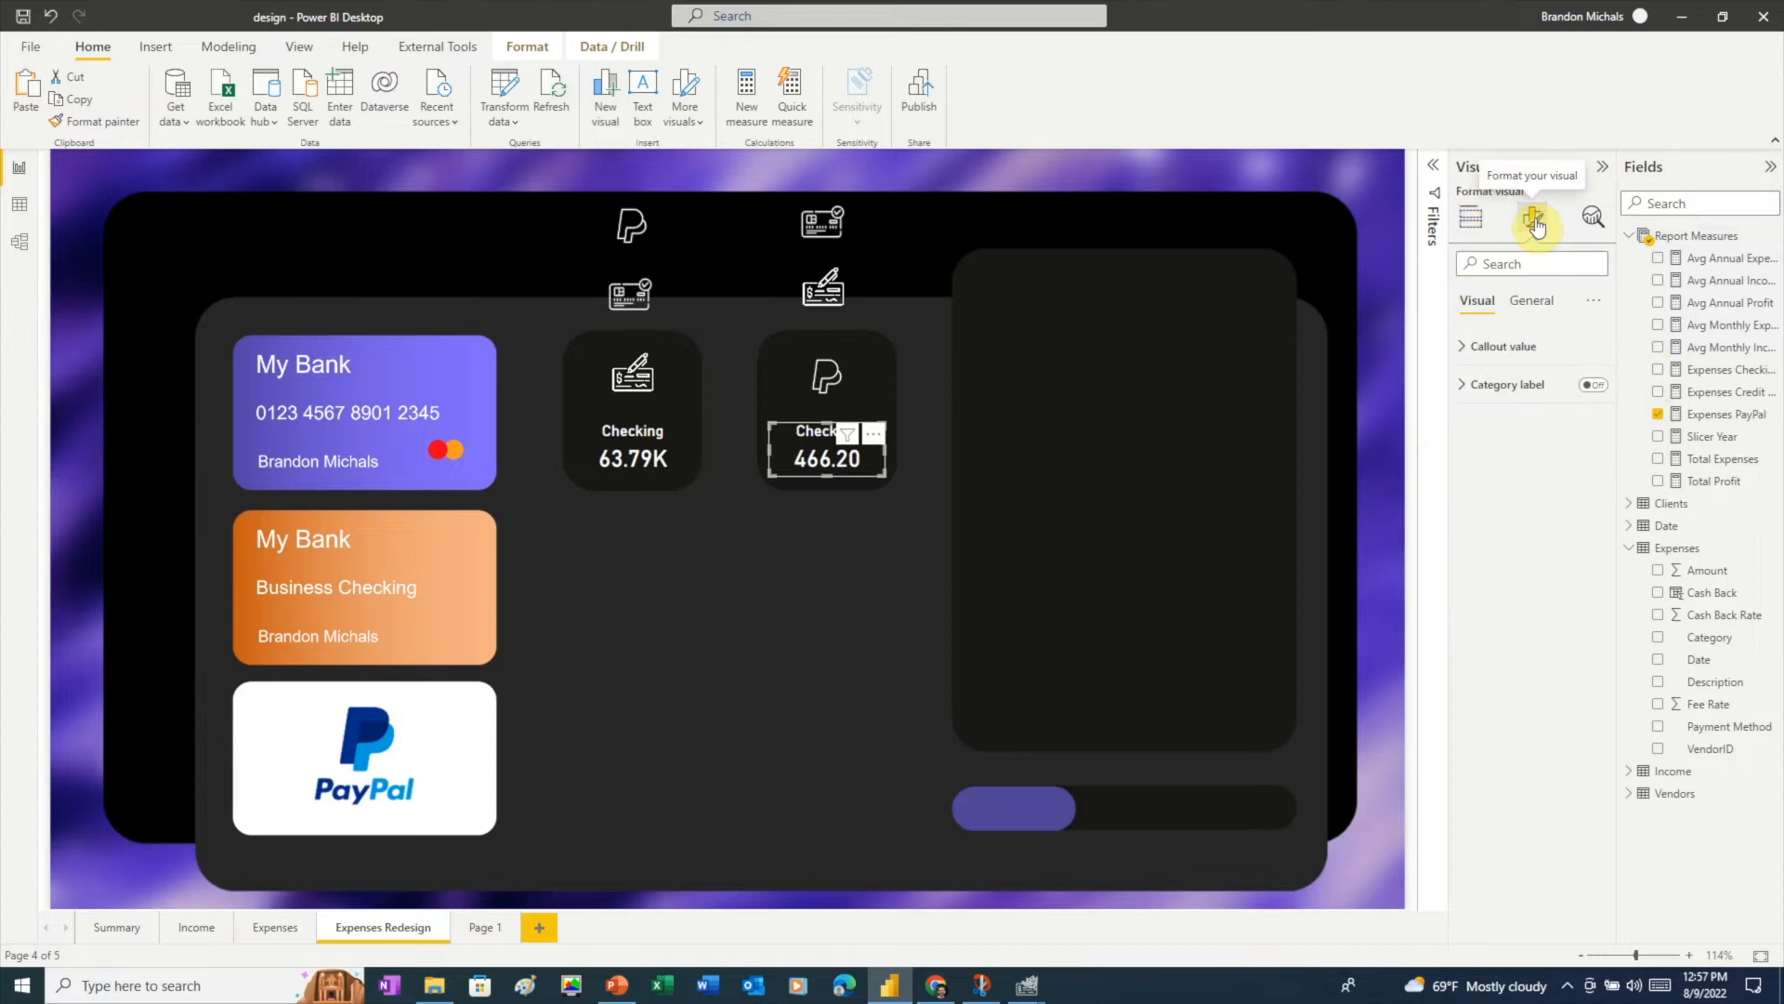
pyautogui.click(1531, 300)
pyautogui.click(1481, 384)
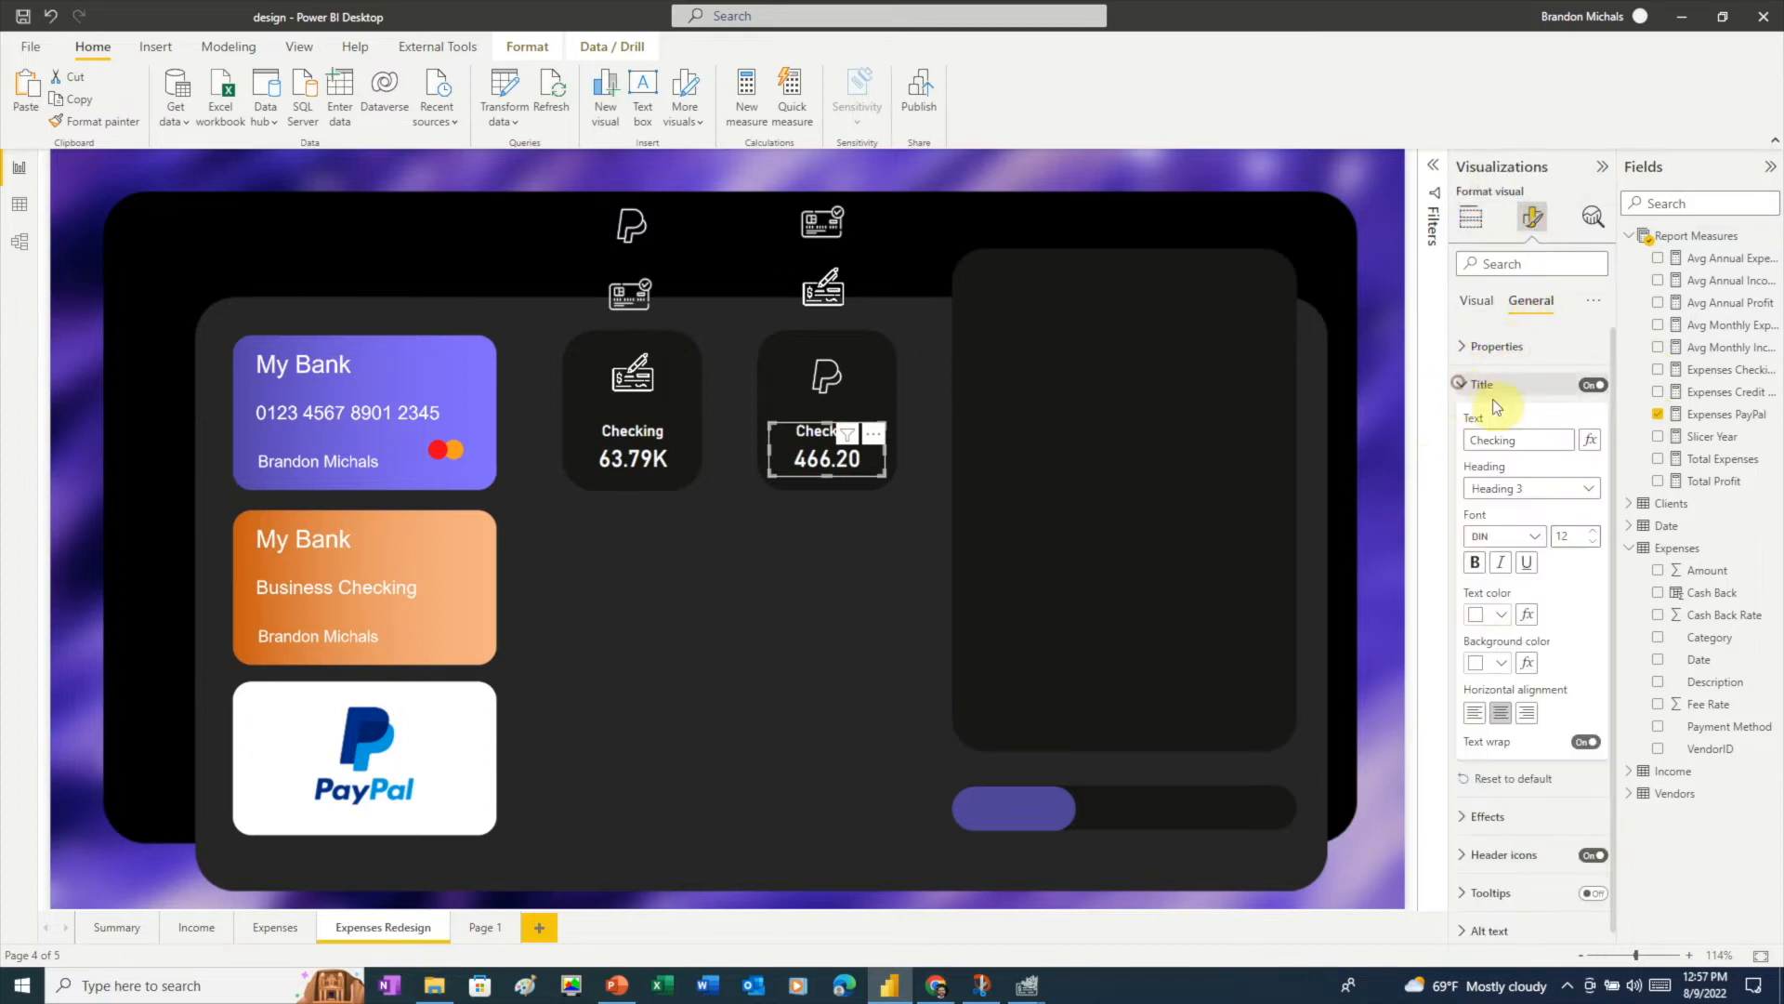
pyautogui.click(1529, 438)
pyautogui.moveTo(1528, 438); pyautogui.dragTo(1449, 440)
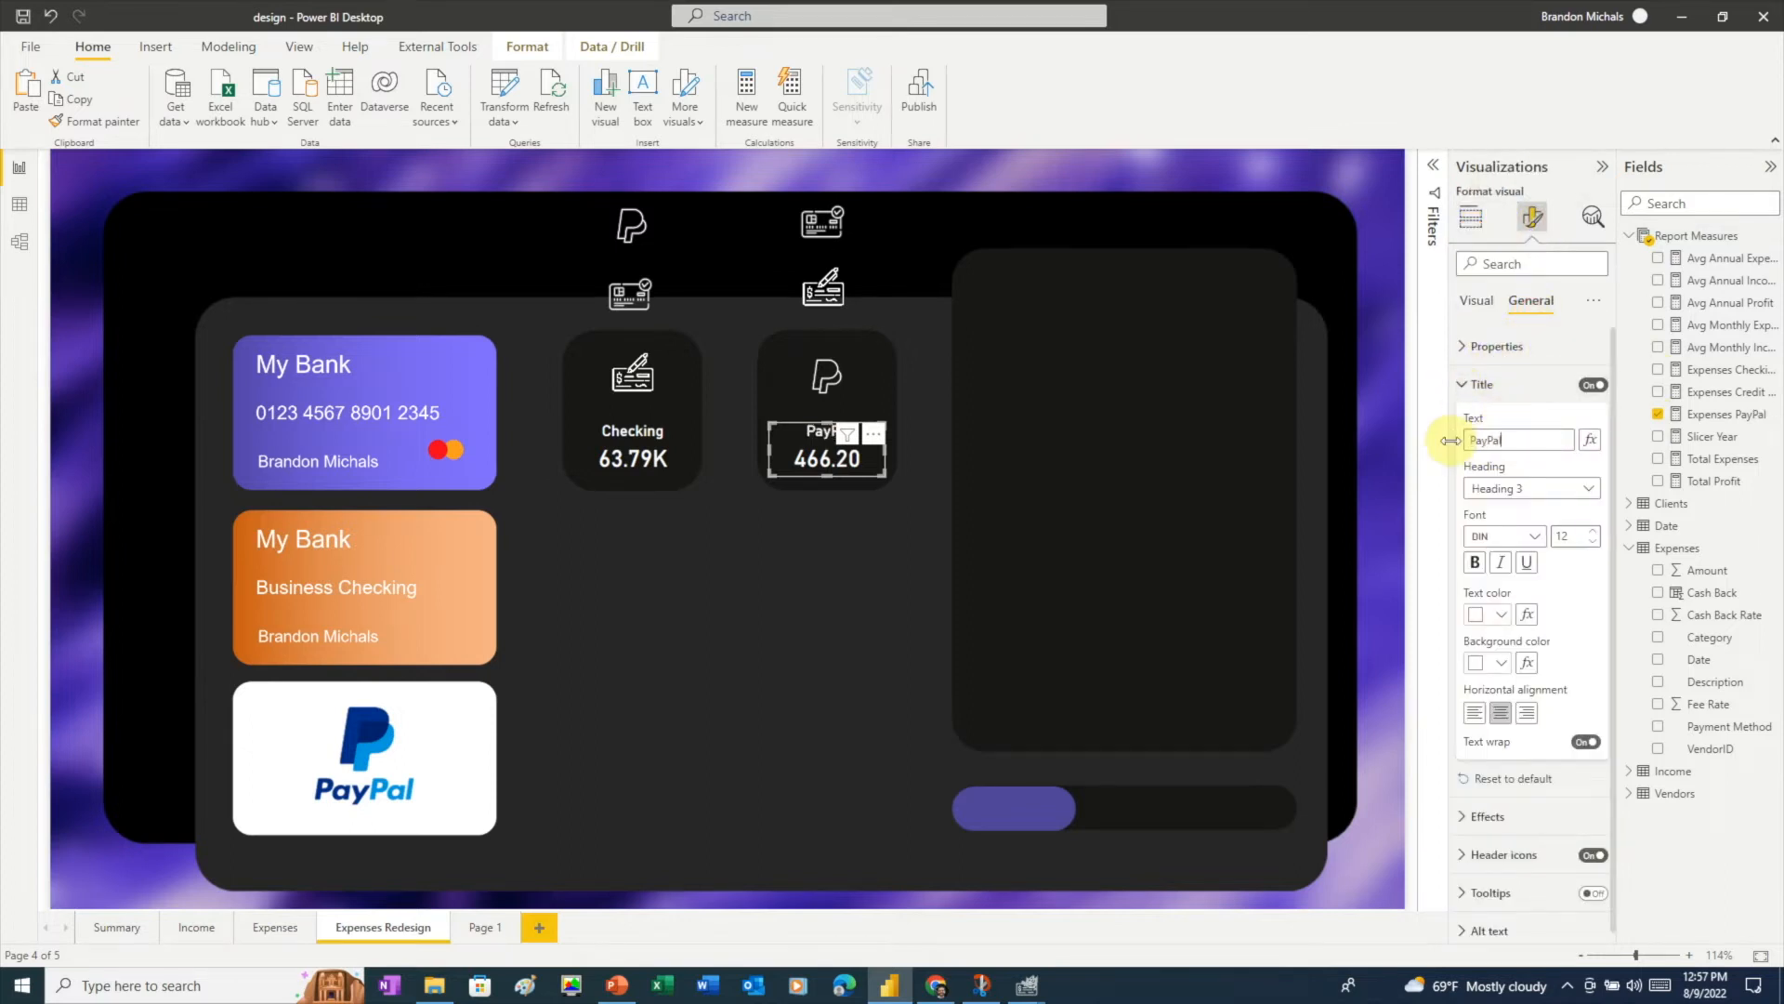
pyautogui.click(1476, 385)
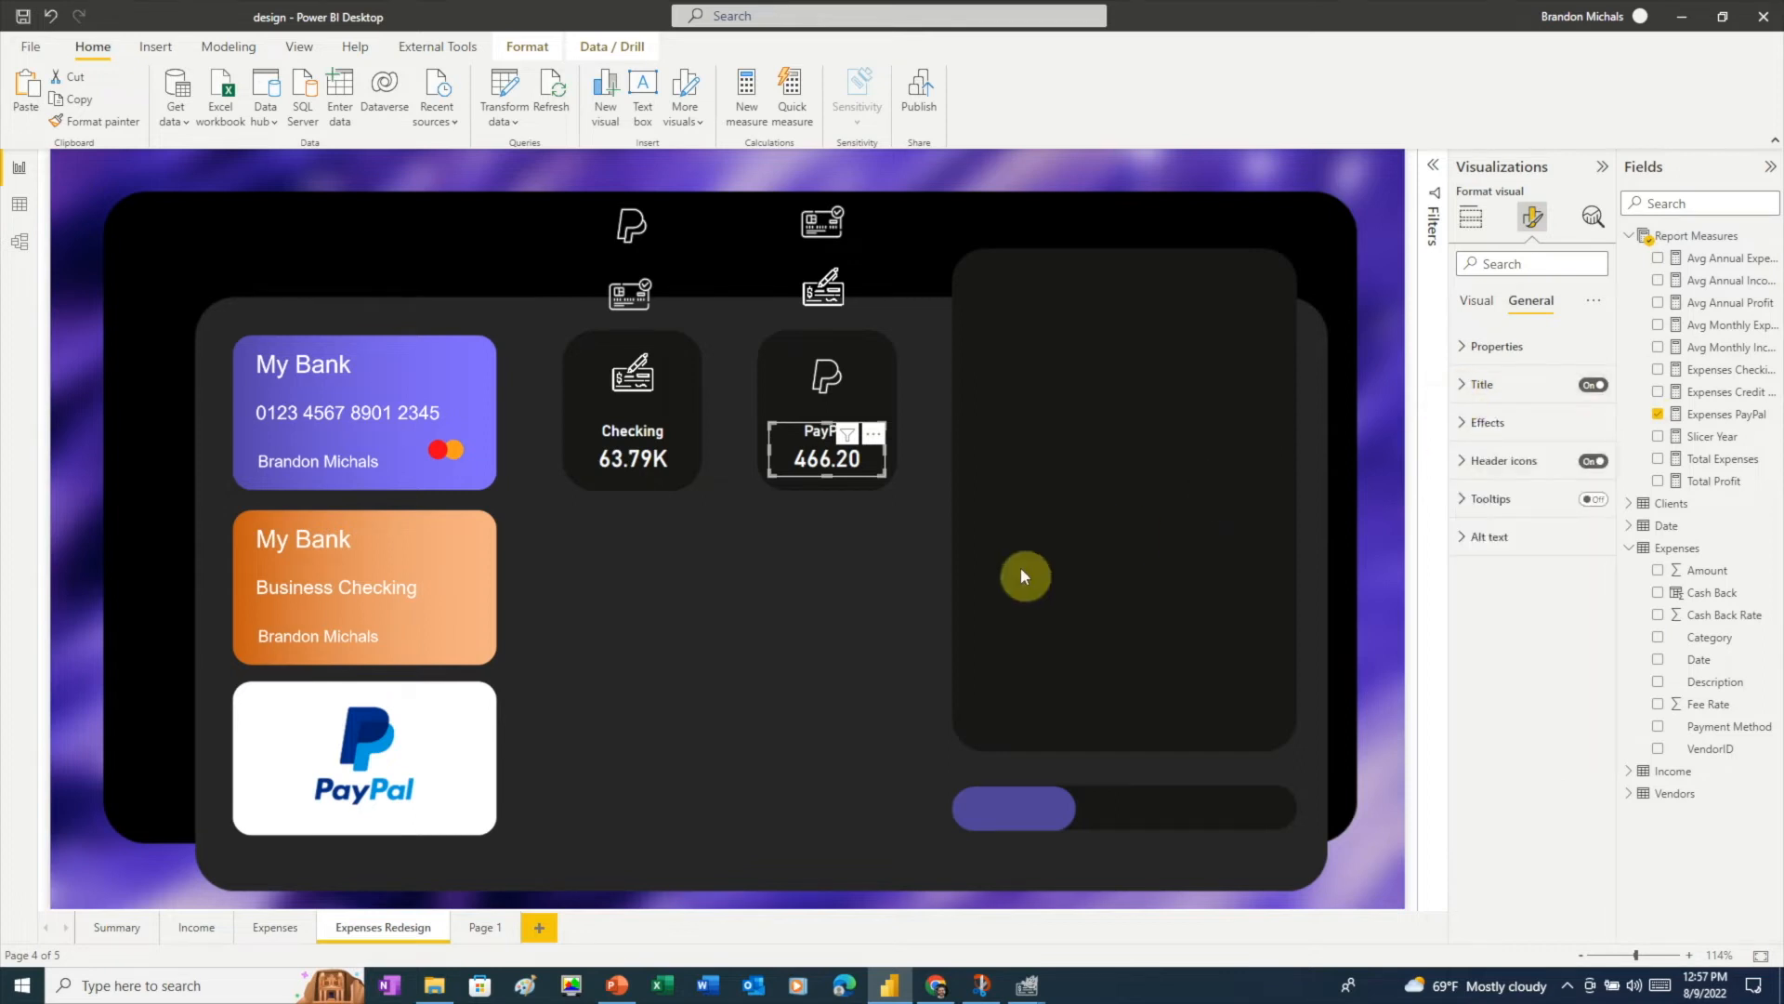
pyautogui.click(894, 591)
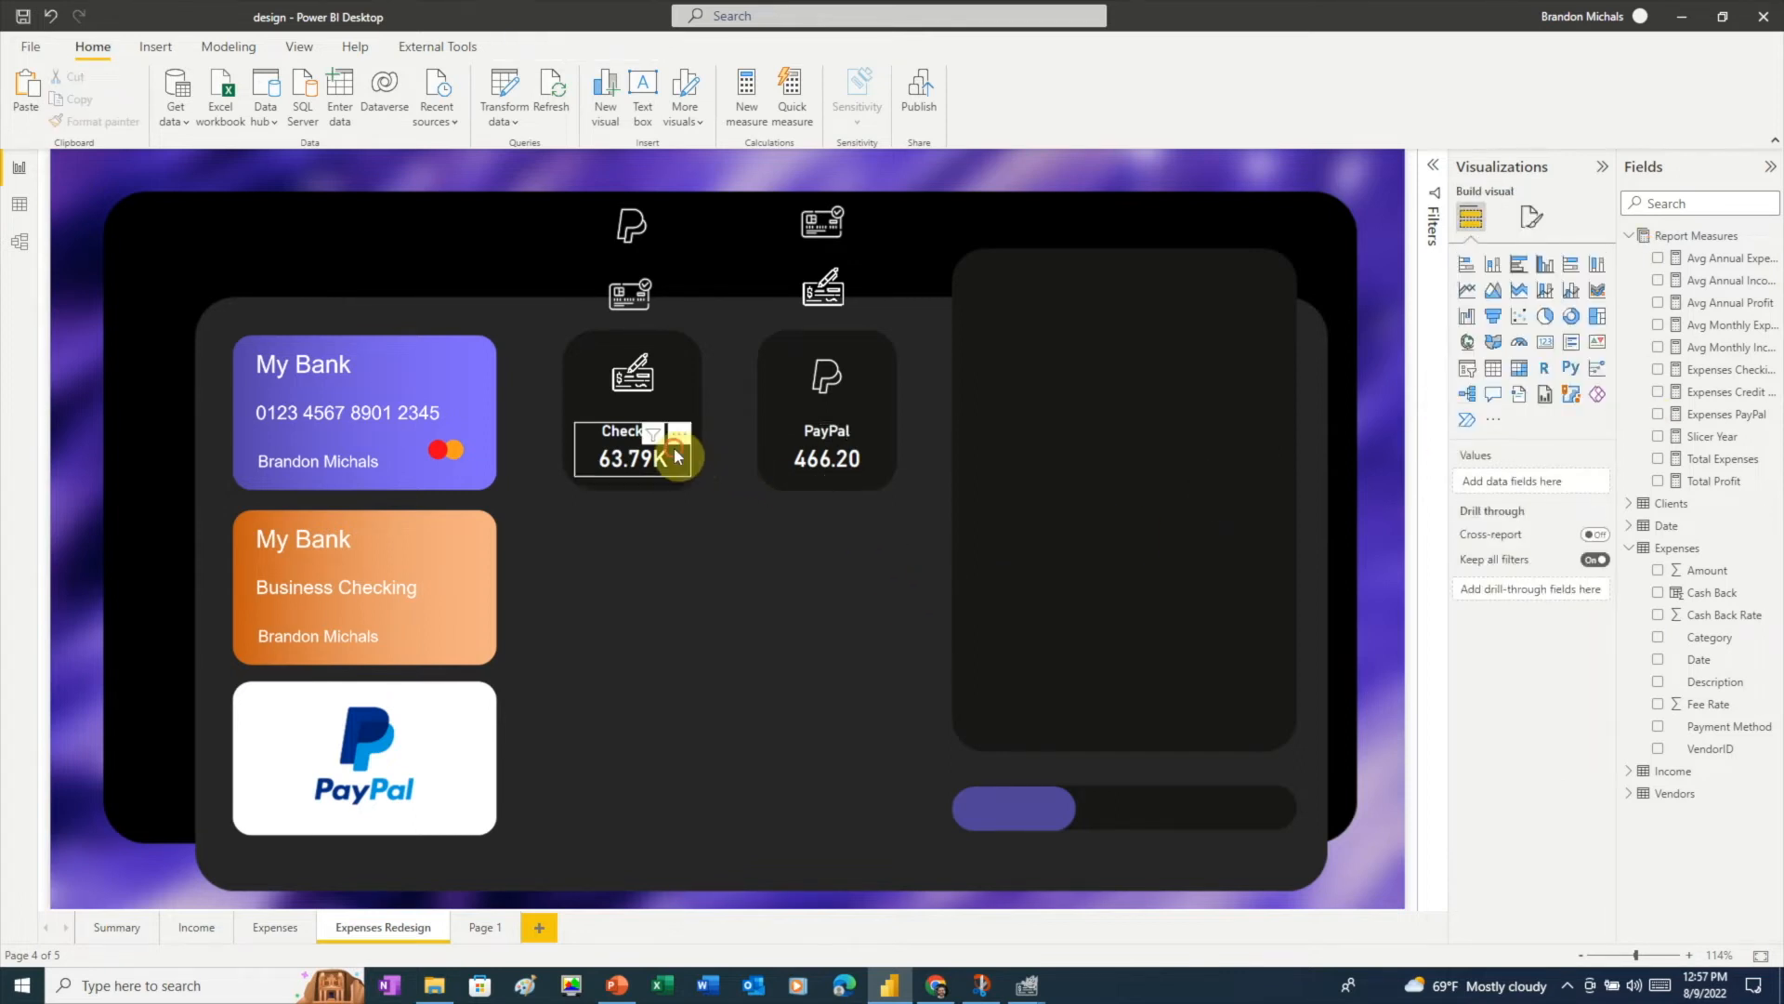
# - Duplicate the Checking card and place the copy directly below the first small tile
pyautogui.click(673, 451)
pyautogui.click(45, 104)
pyautogui.moveTo(632, 460); pyautogui.dragTo(627, 558)
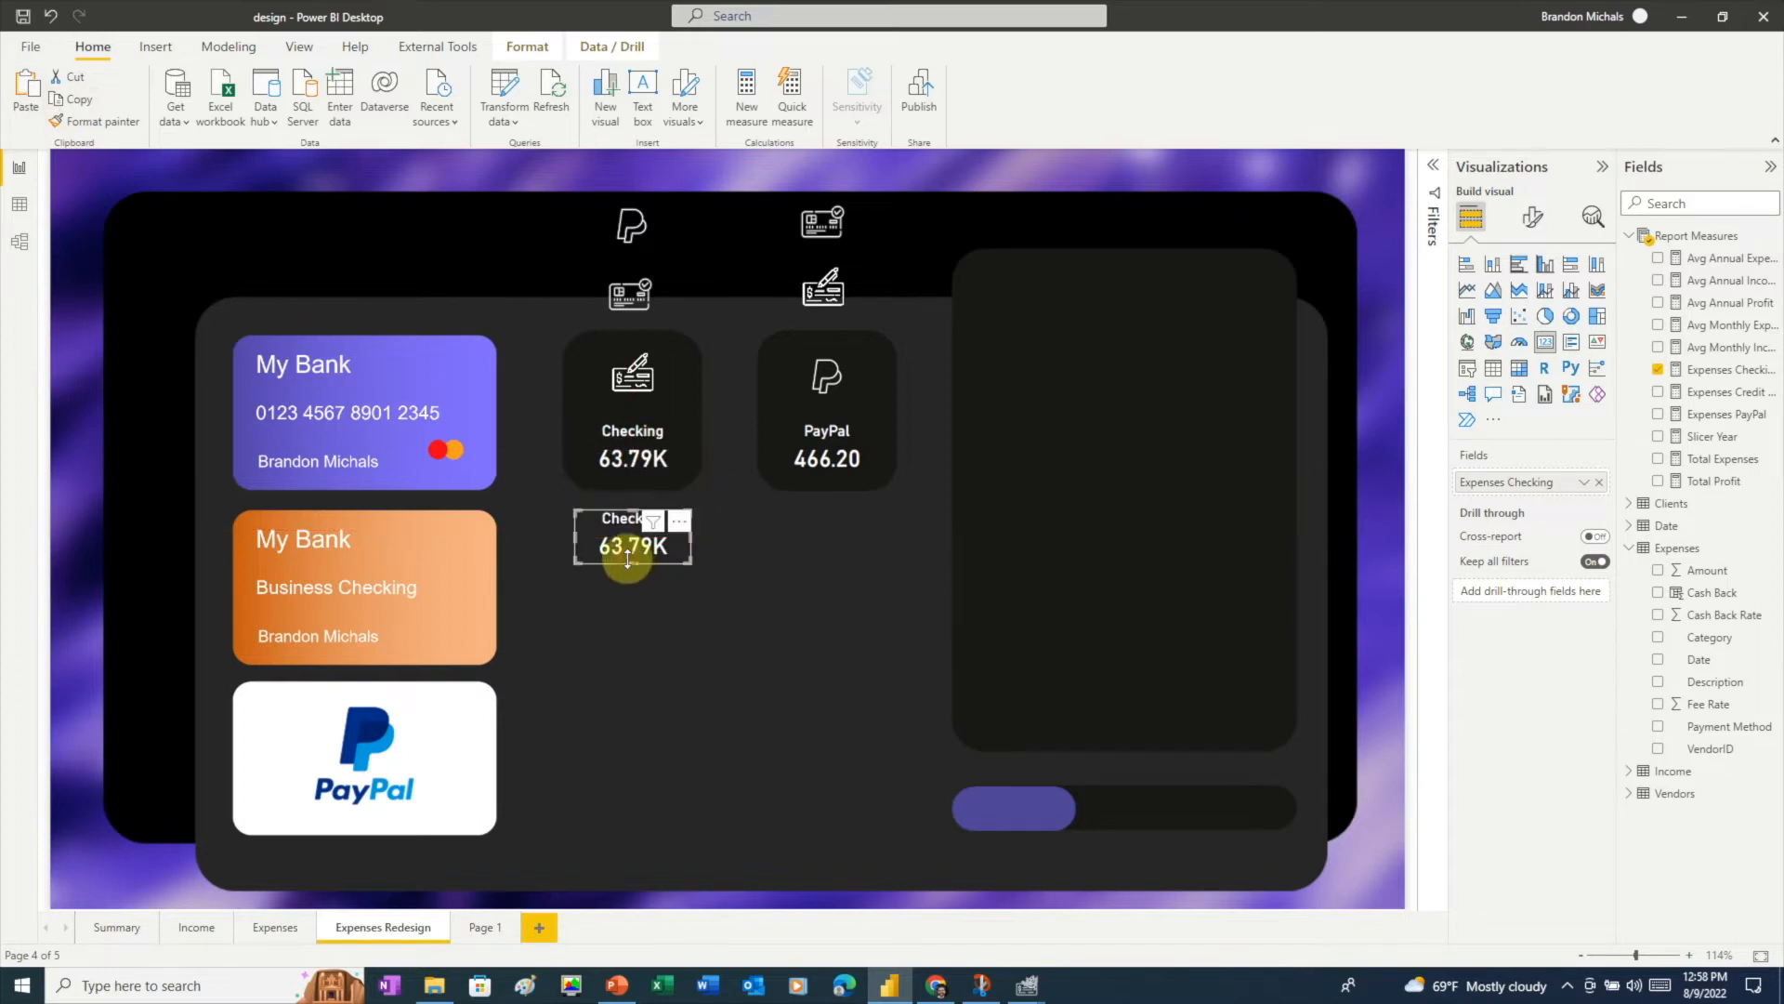
# - Change the title of the card copy below the first small tile to Credit Card
pyautogui.click(1533, 217)
pyautogui.click(1533, 301)
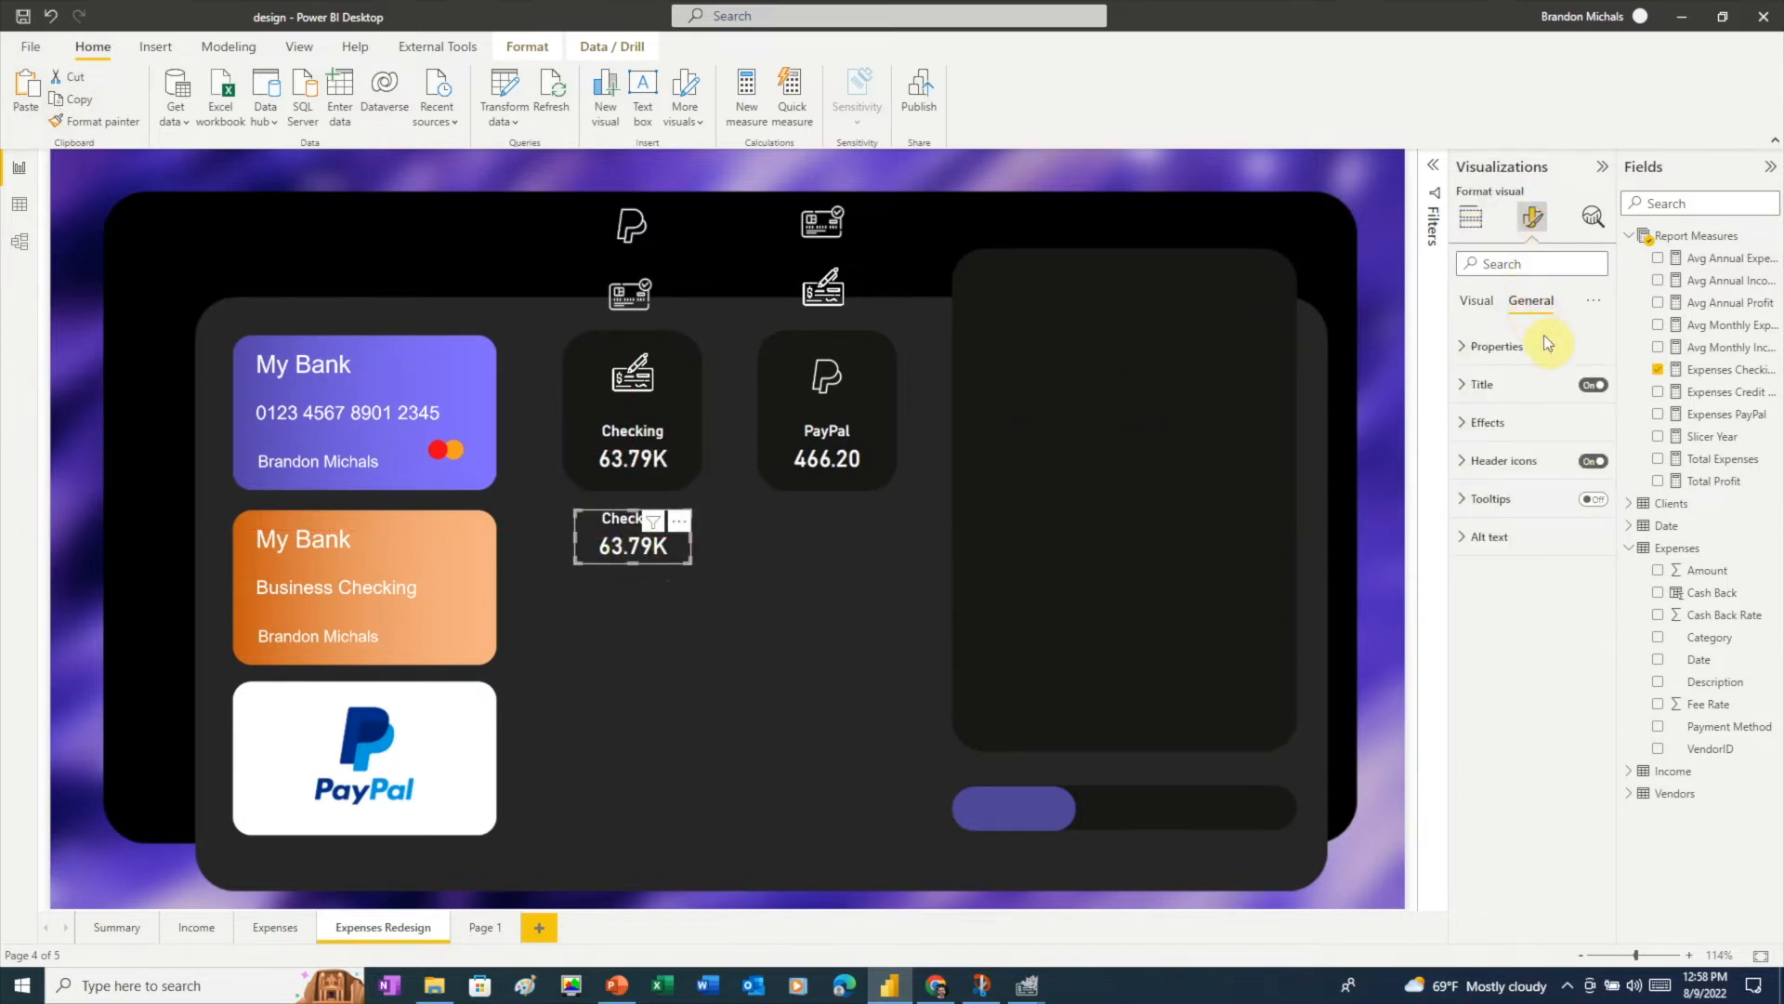
pyautogui.click(1478, 384)
pyautogui.click(1514, 440)
pyautogui.write('C')
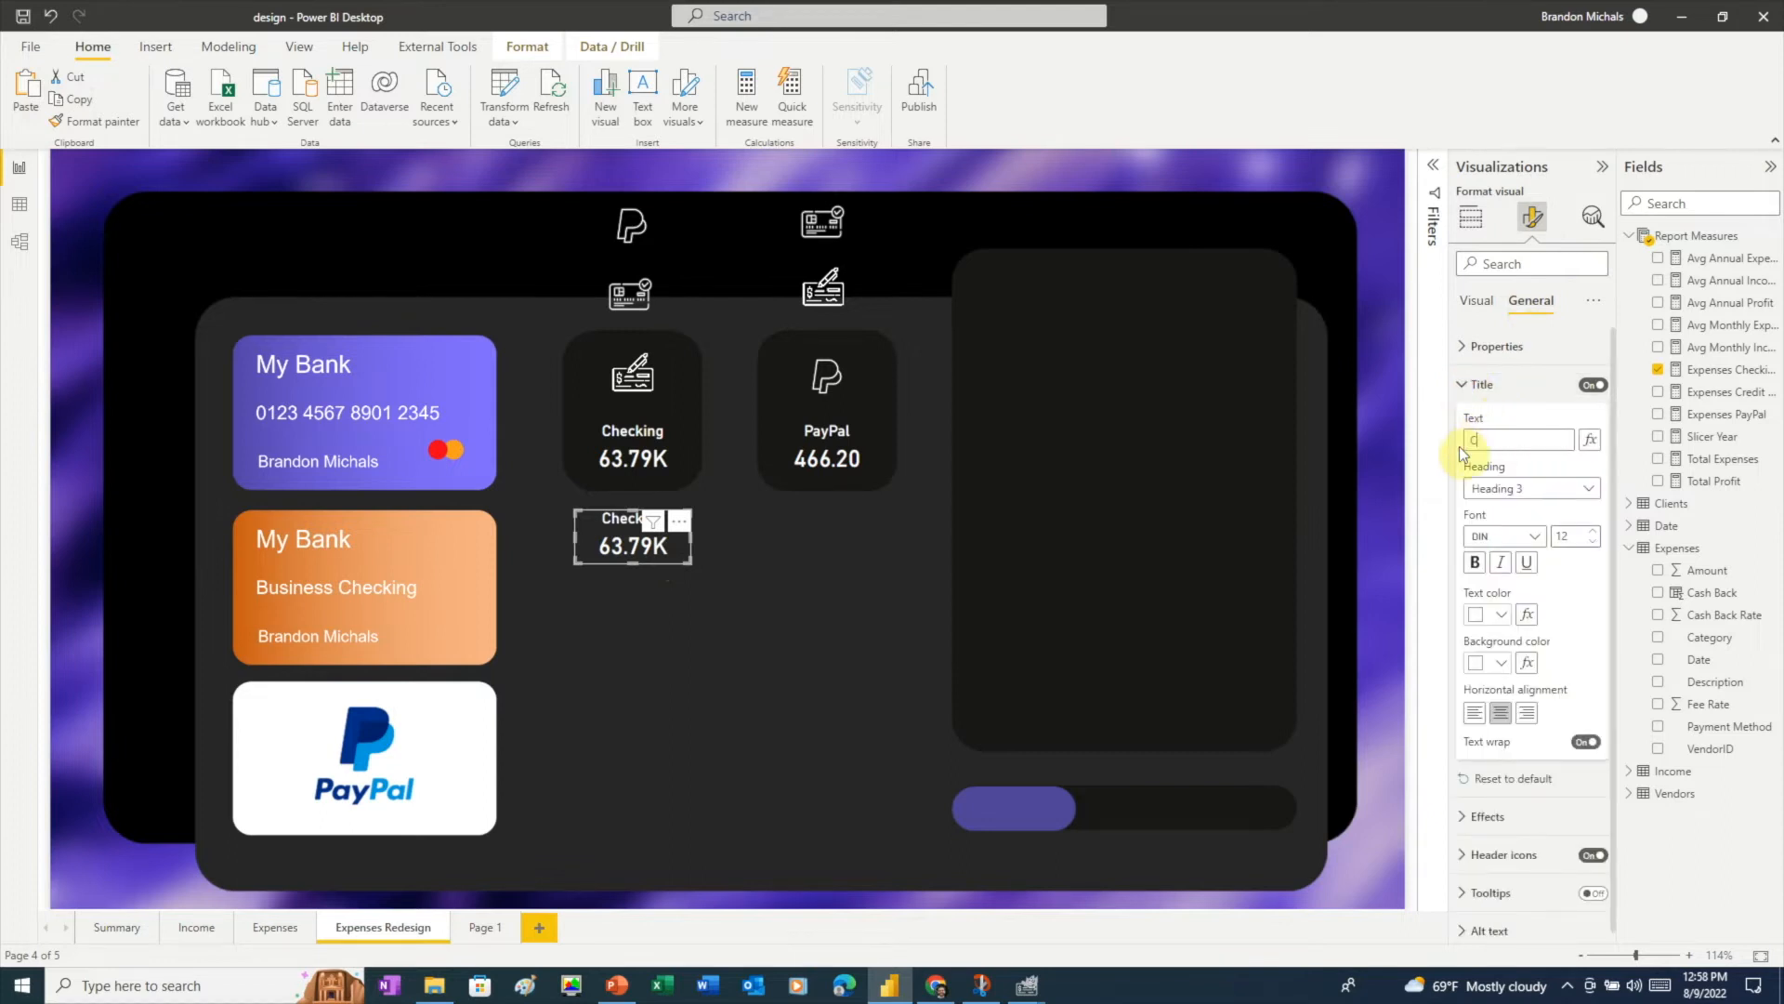
pyautogui.write('redit Card')
pyautogui.click(1478, 384)
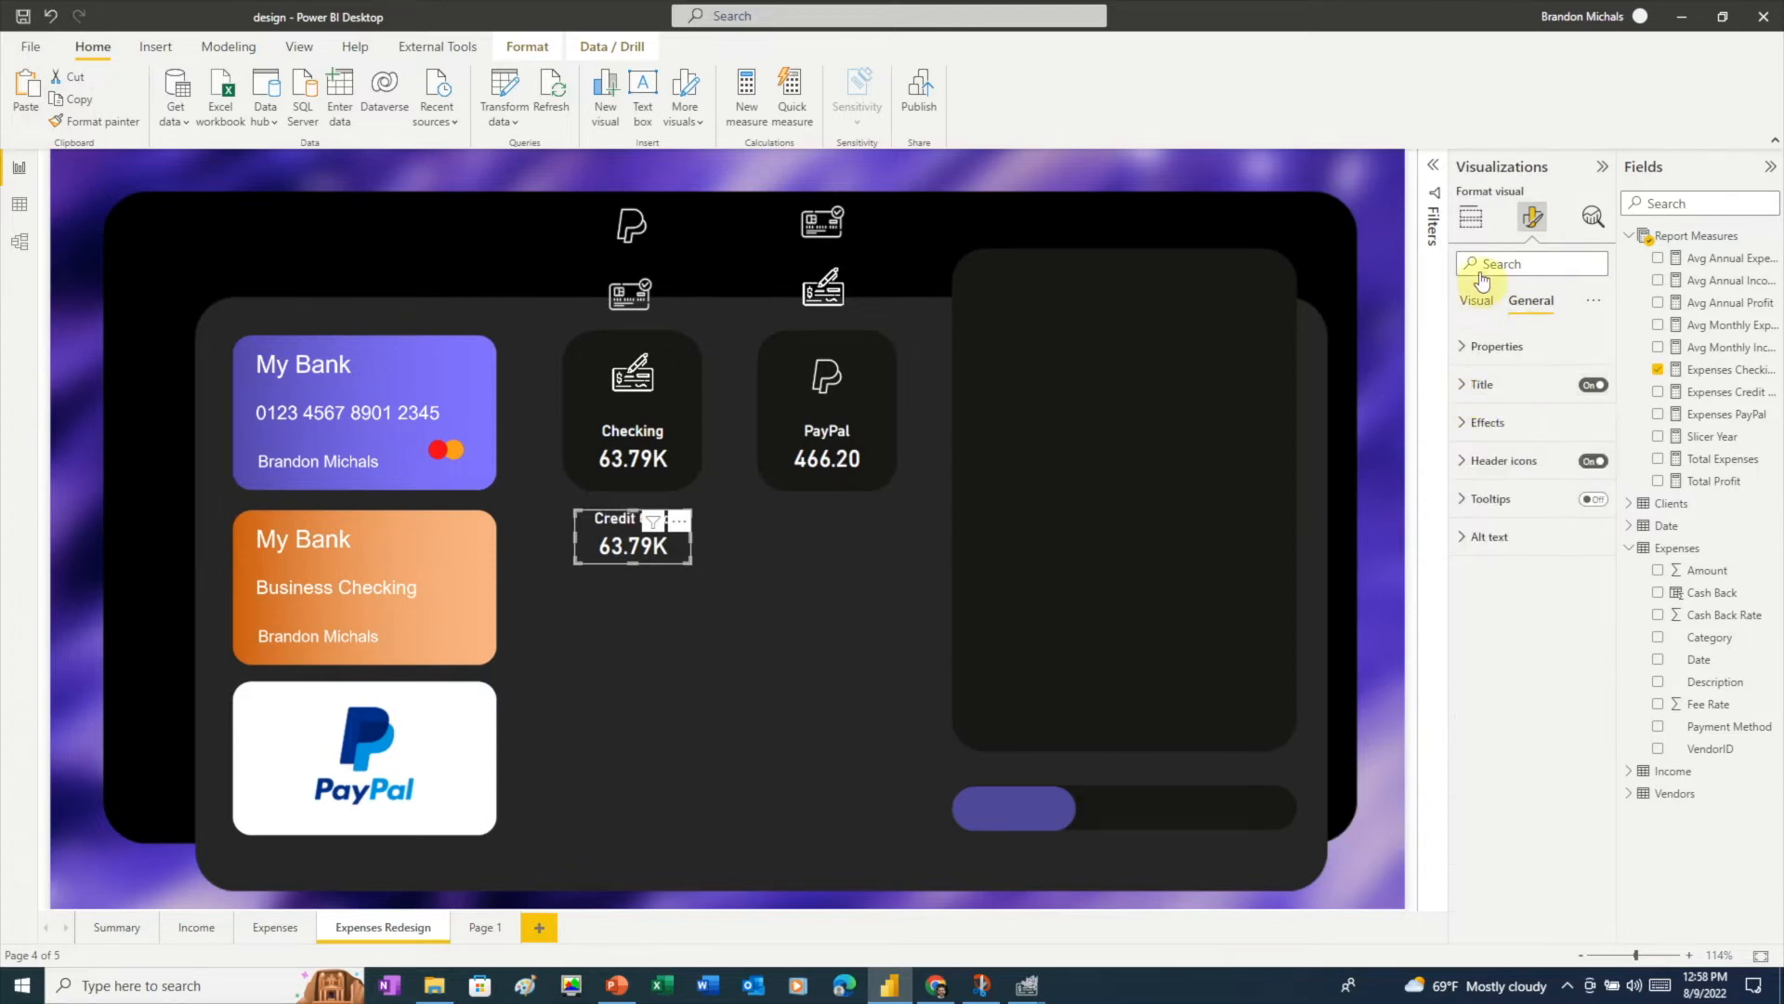
# - Replace the Credit Card card's Expenses Checking measure with Expenses Credit Card
pyautogui.click(1475, 222)
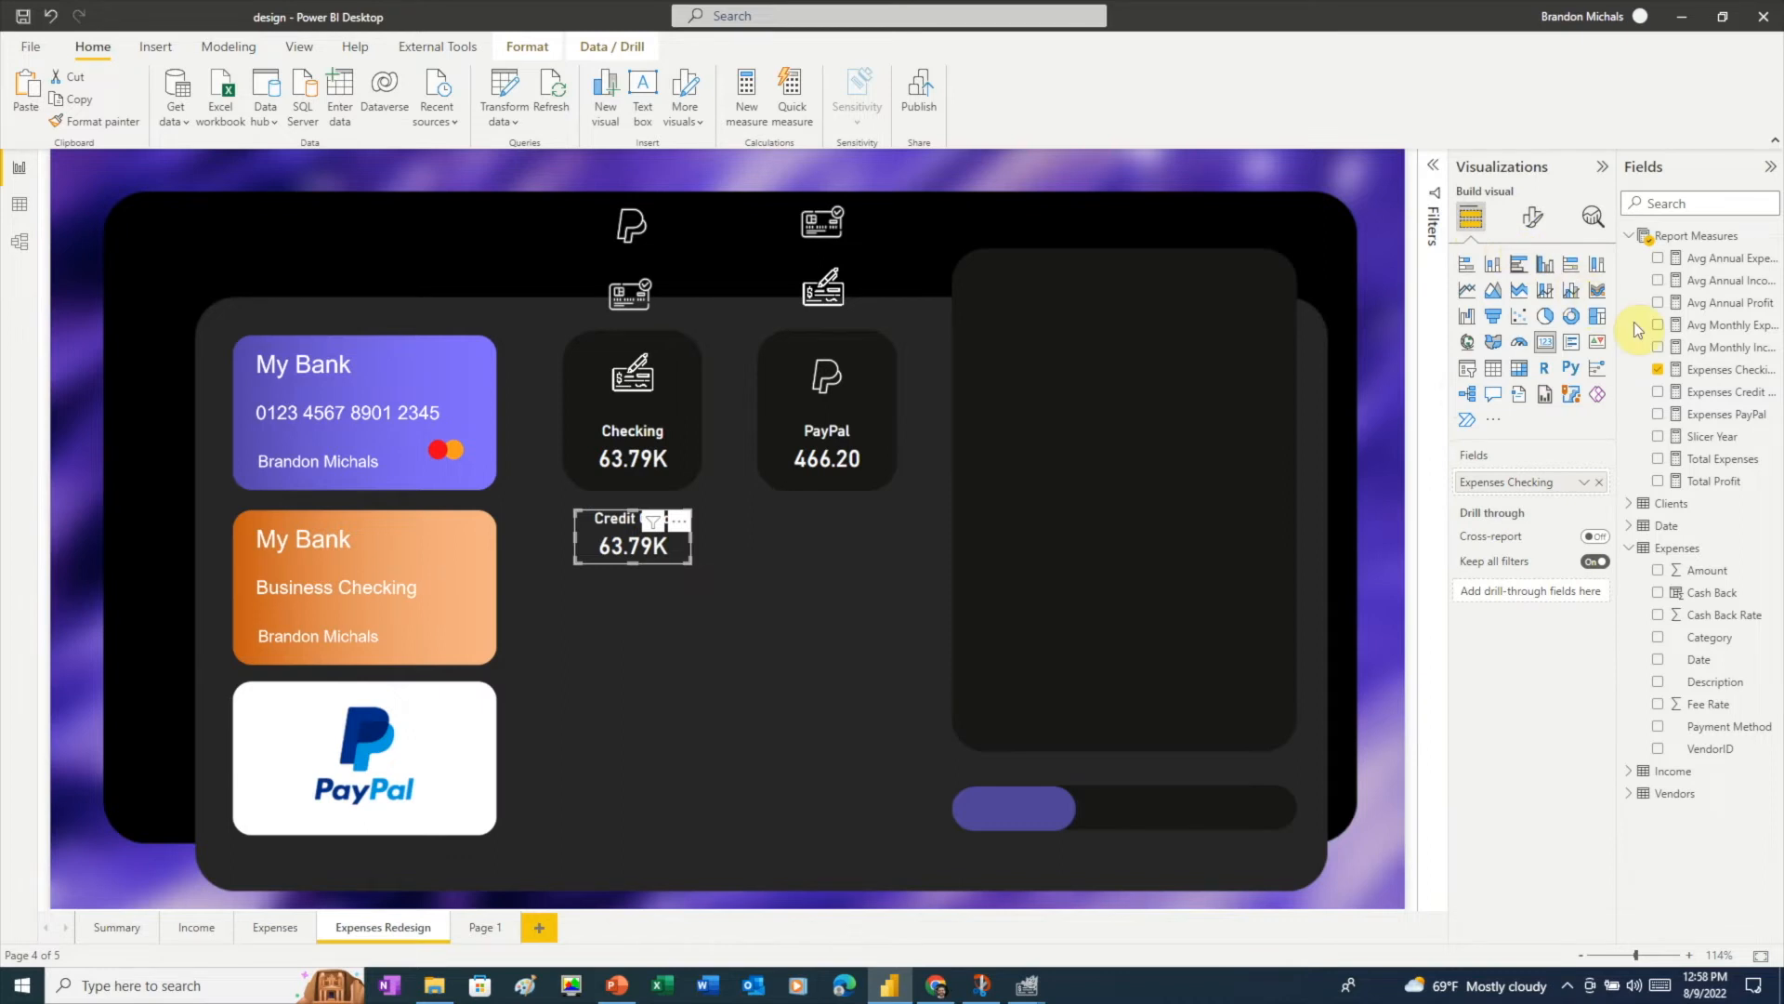
pyautogui.click(1660, 372)
pyautogui.click(1658, 370)
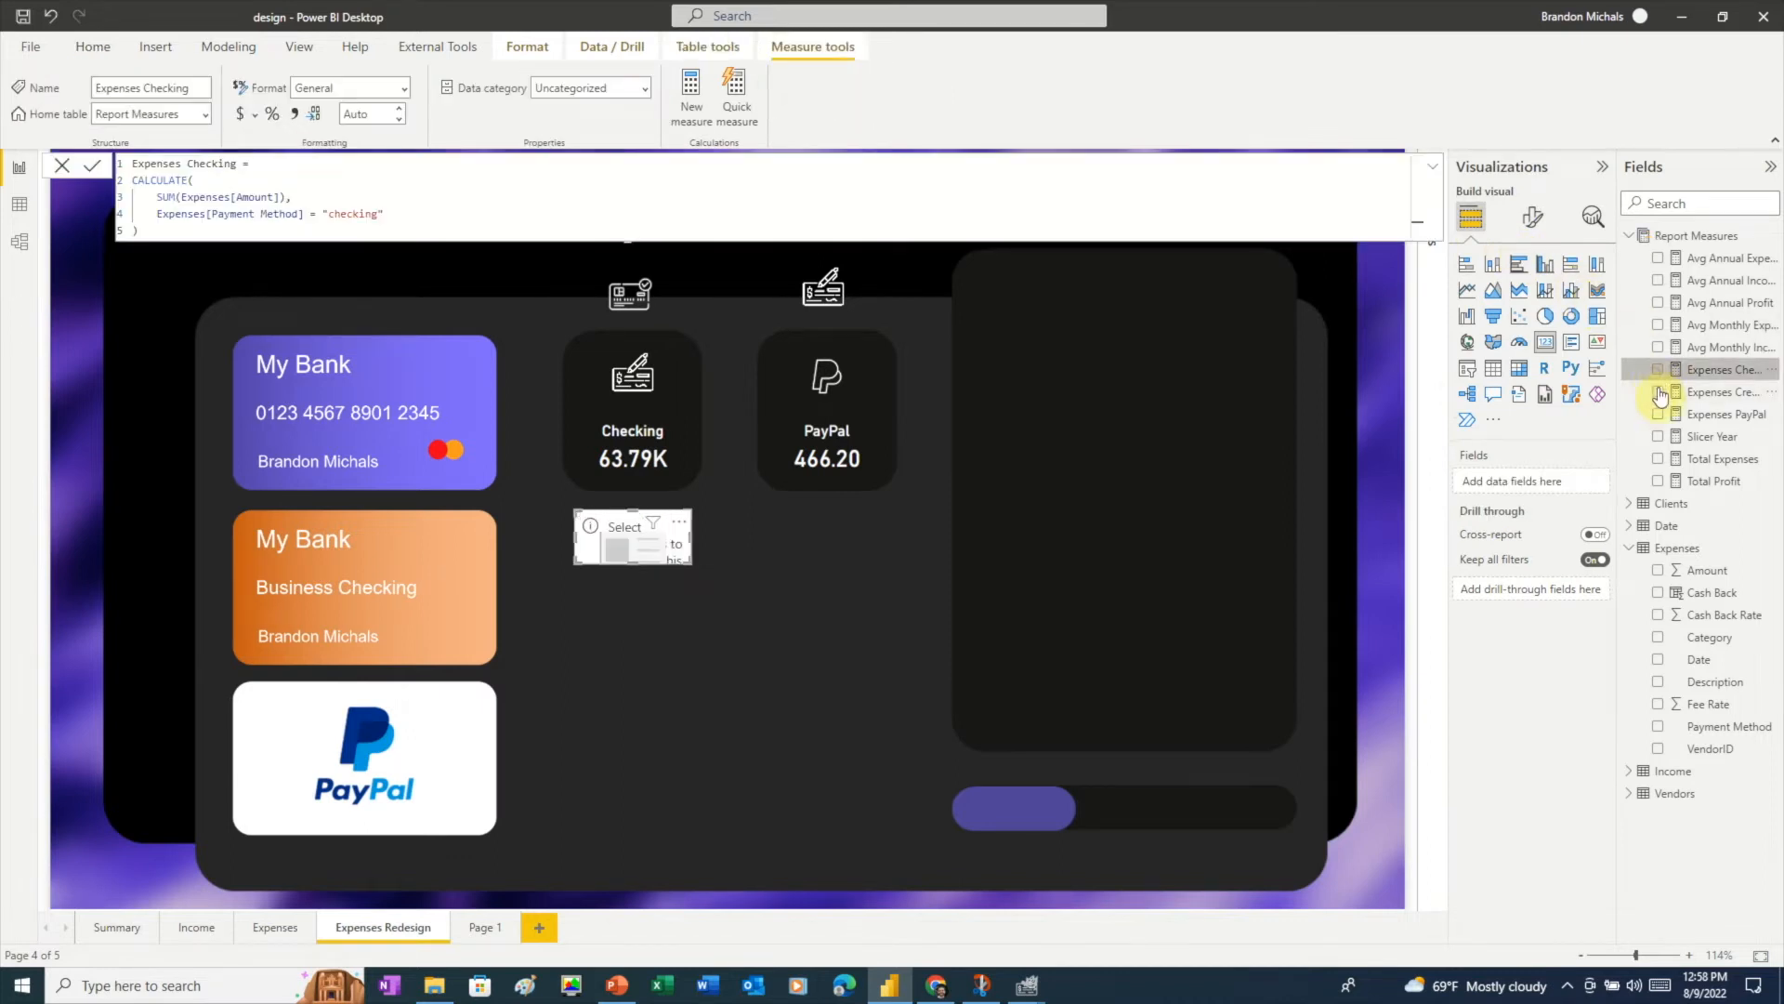
pyautogui.click(1659, 393)
pyautogui.click(879, 597)
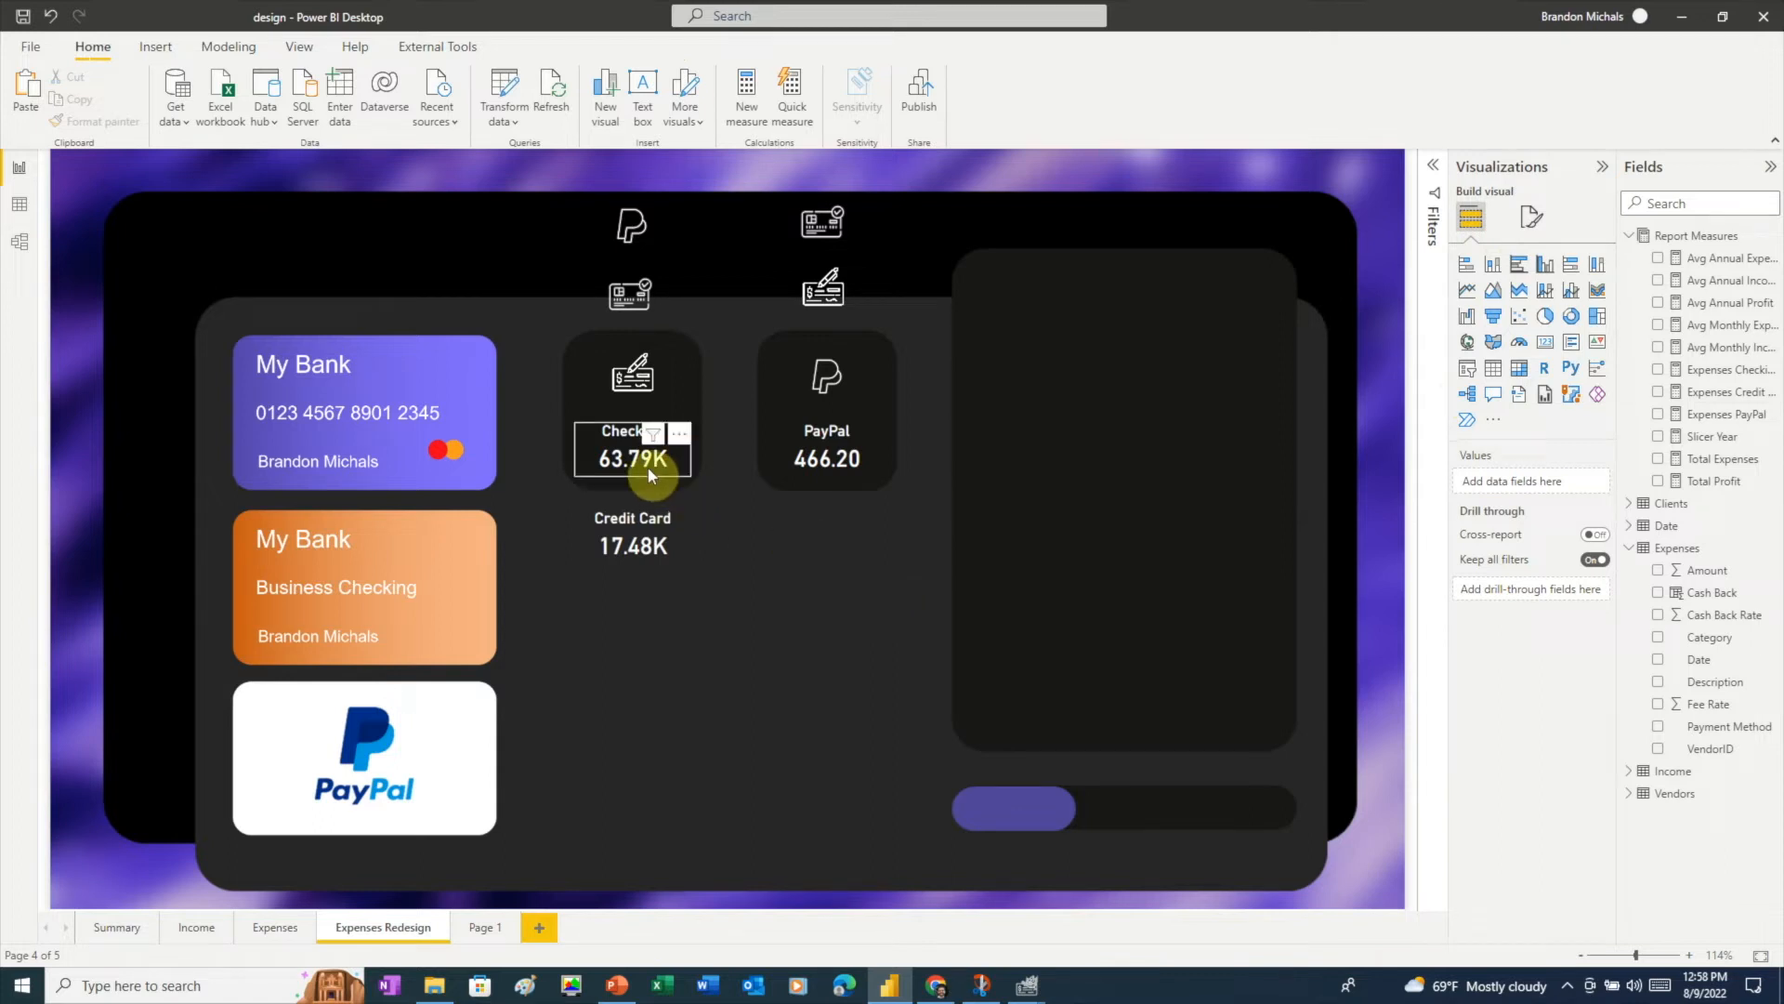
# - Duplicate the Checking card and place the copy directly below the PayPal tile
pyautogui.click(632, 448)
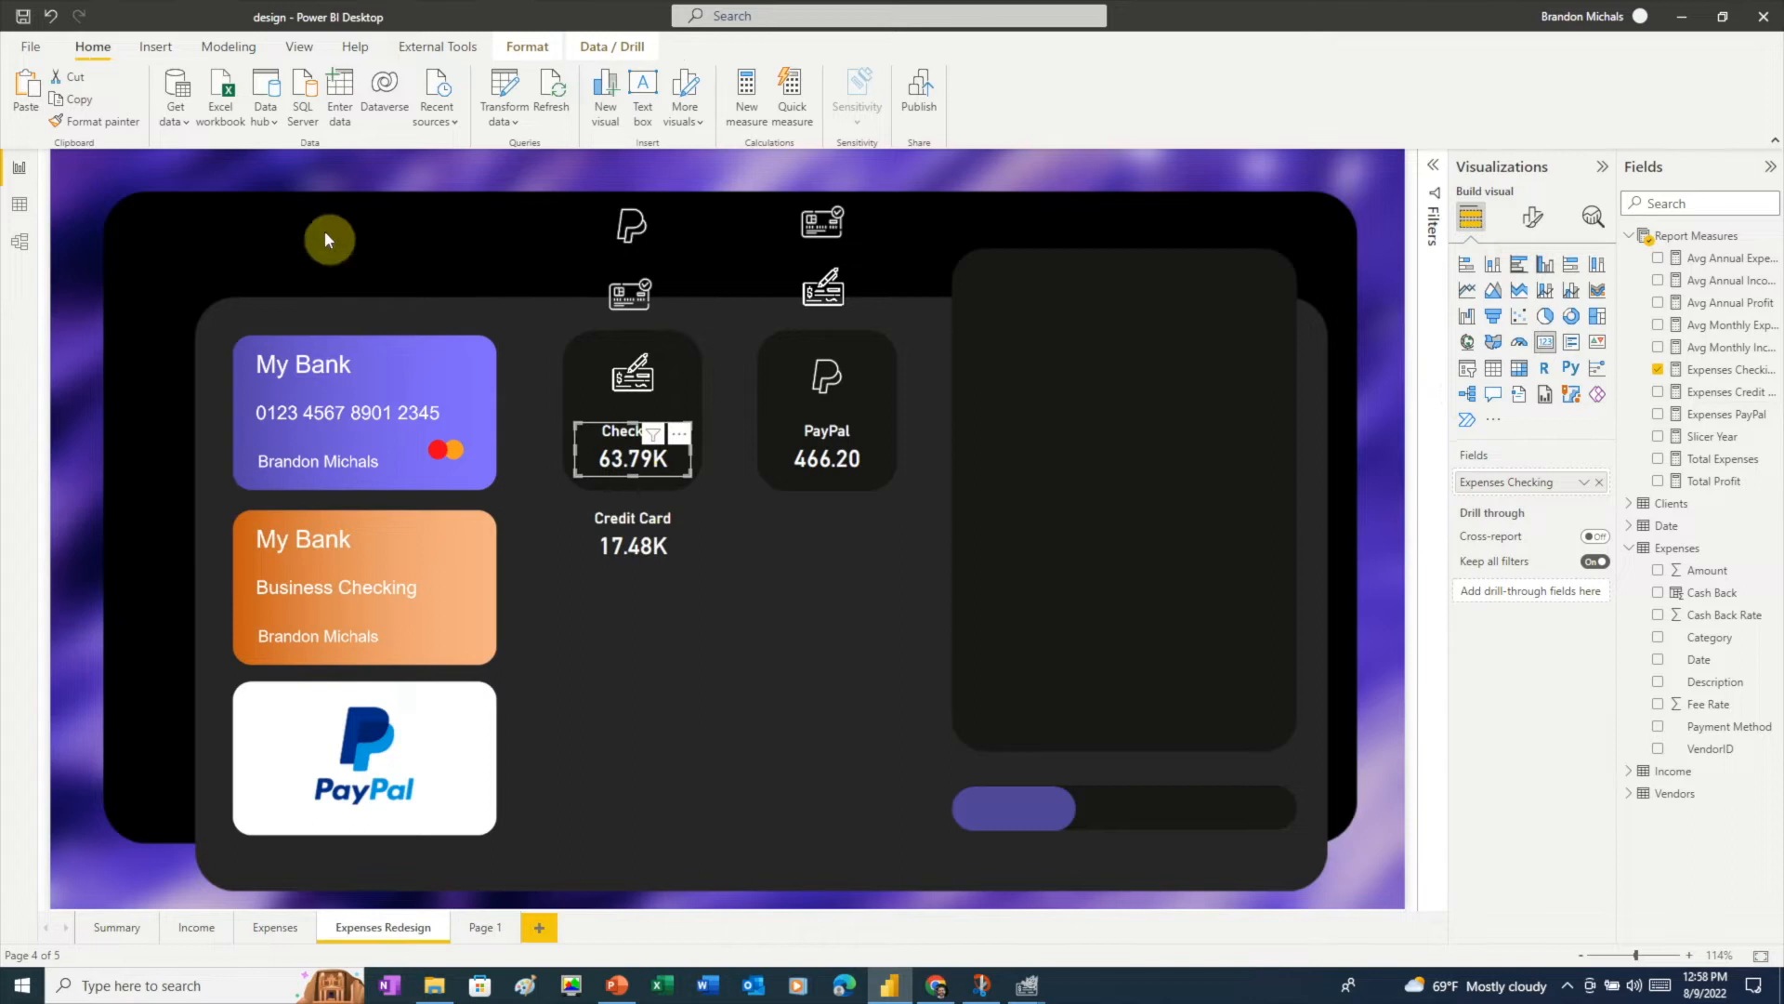
pyautogui.click(28, 101)
pyautogui.moveTo(647, 454); pyautogui.dragTo(831, 532)
# - Duplicate the PayPal card and place the copy directly below the Credit Card card
pyautogui.click(791, 454)
pyautogui.click(75, 99)
pyautogui.click(26, 93)
pyautogui.moveTo(799, 455); pyautogui.dragTo(651, 621)
# - Duplicate the Credit Card card and place the copy below the Checking card in the second column
pyautogui.click(632, 543)
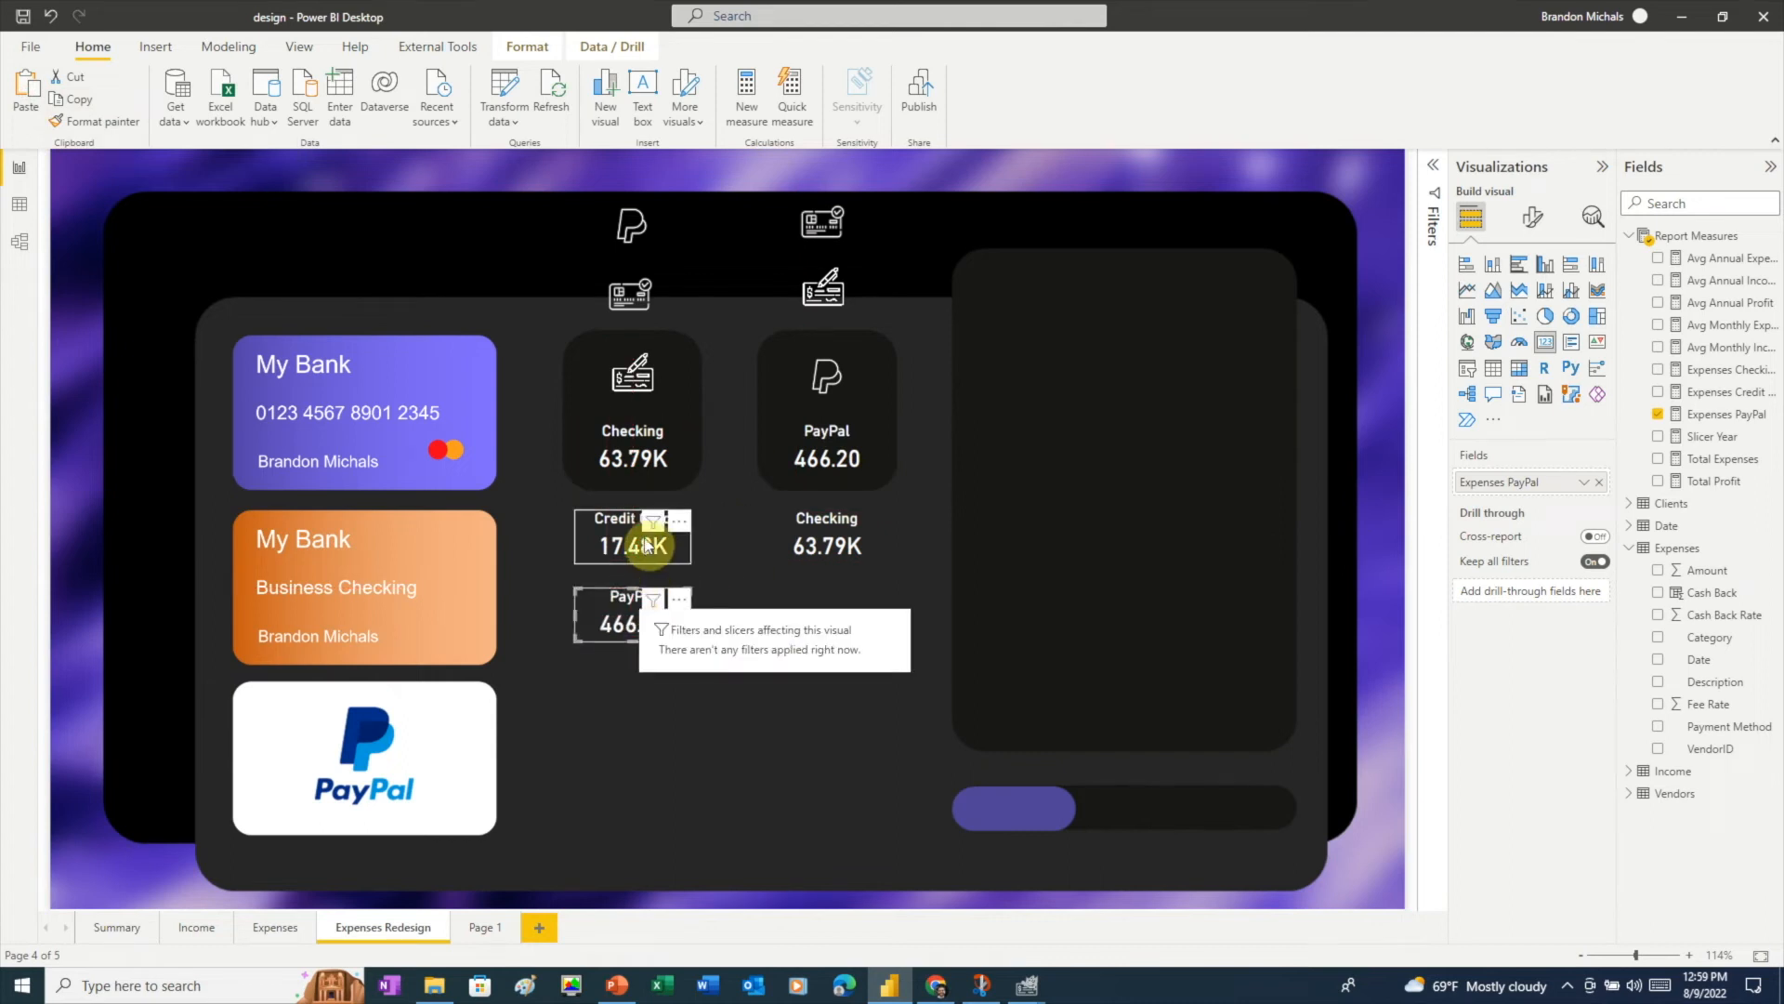
pyautogui.click(28, 101)
pyautogui.moveTo(632, 544); pyautogui.dragTo(825, 625)
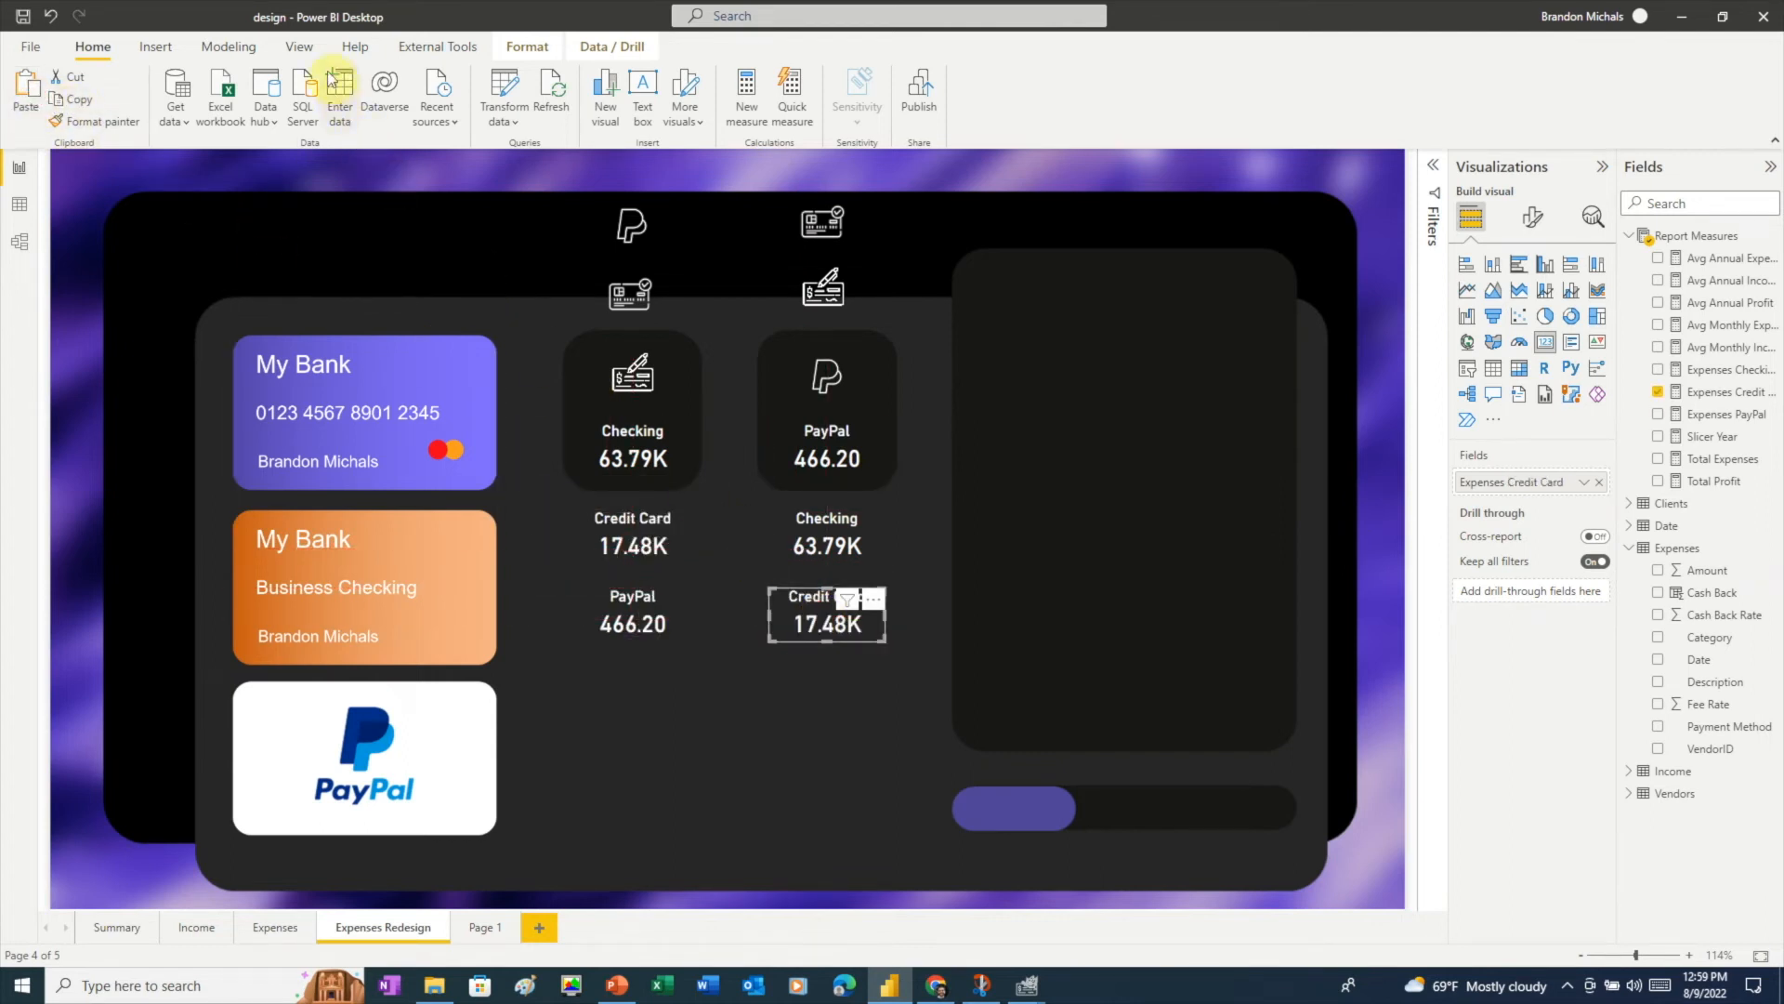
# - Show the Selection pane with the page's layer order and collapse the Visualizations pane
pyautogui.click(300, 47)
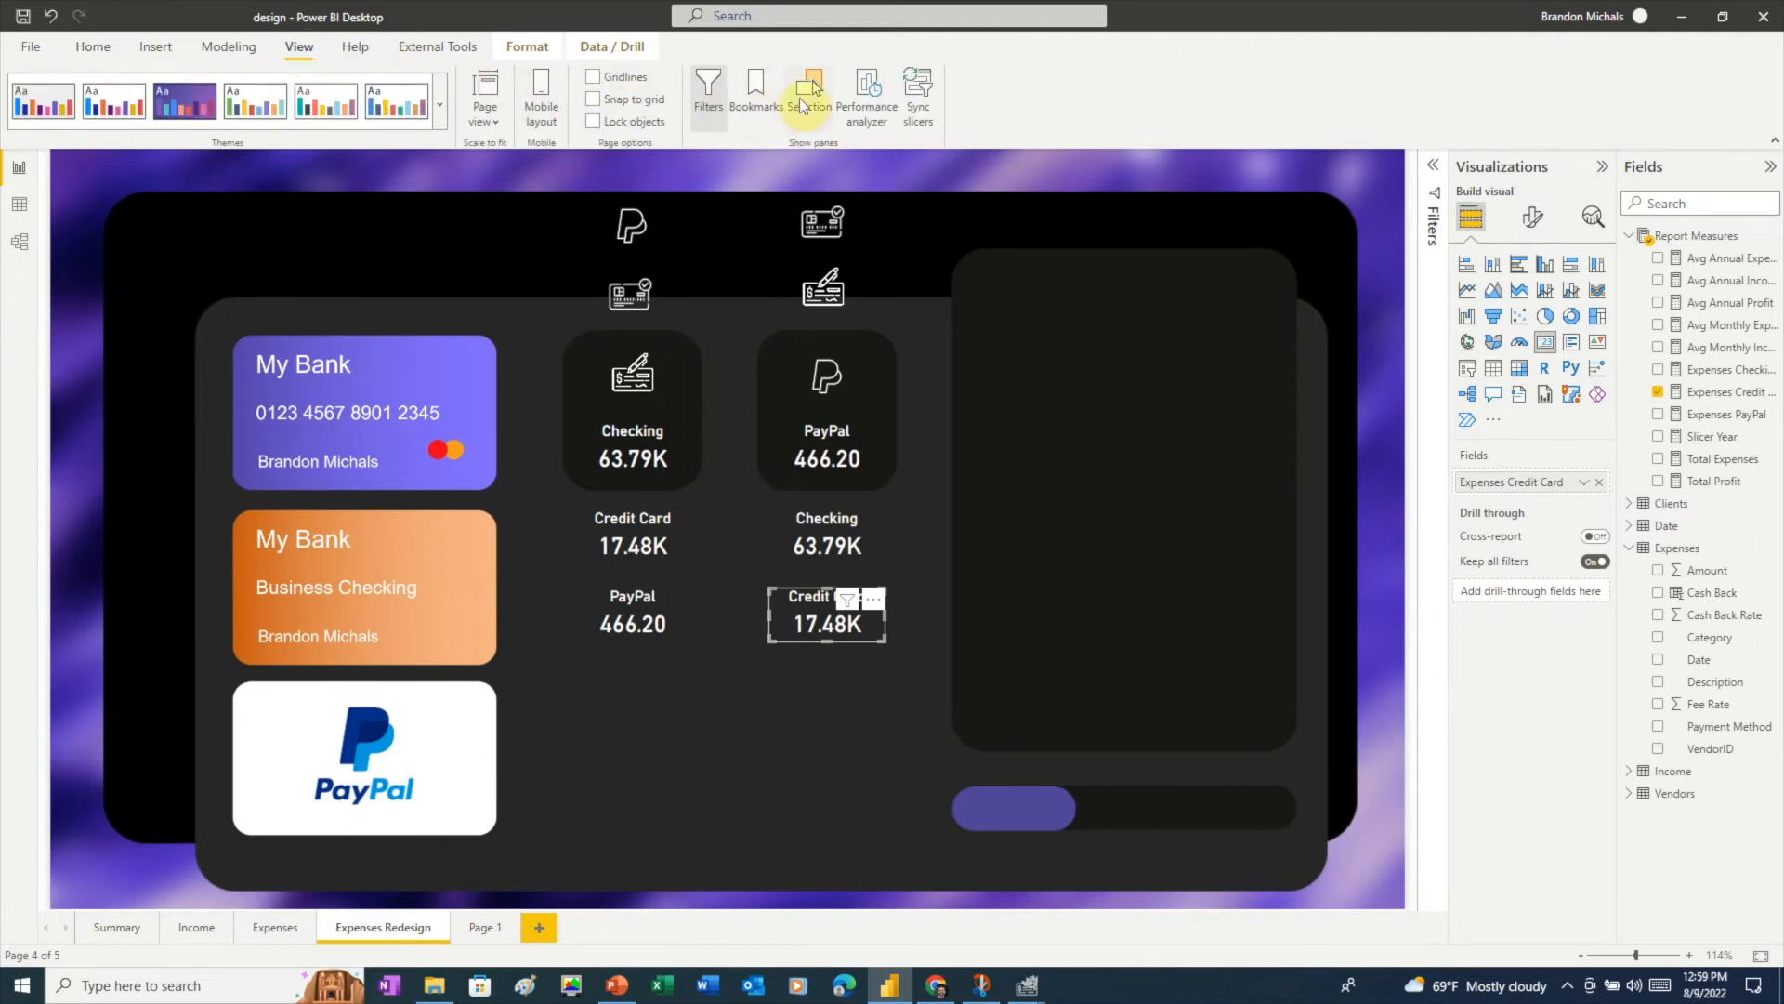
pyautogui.click(800, 98)
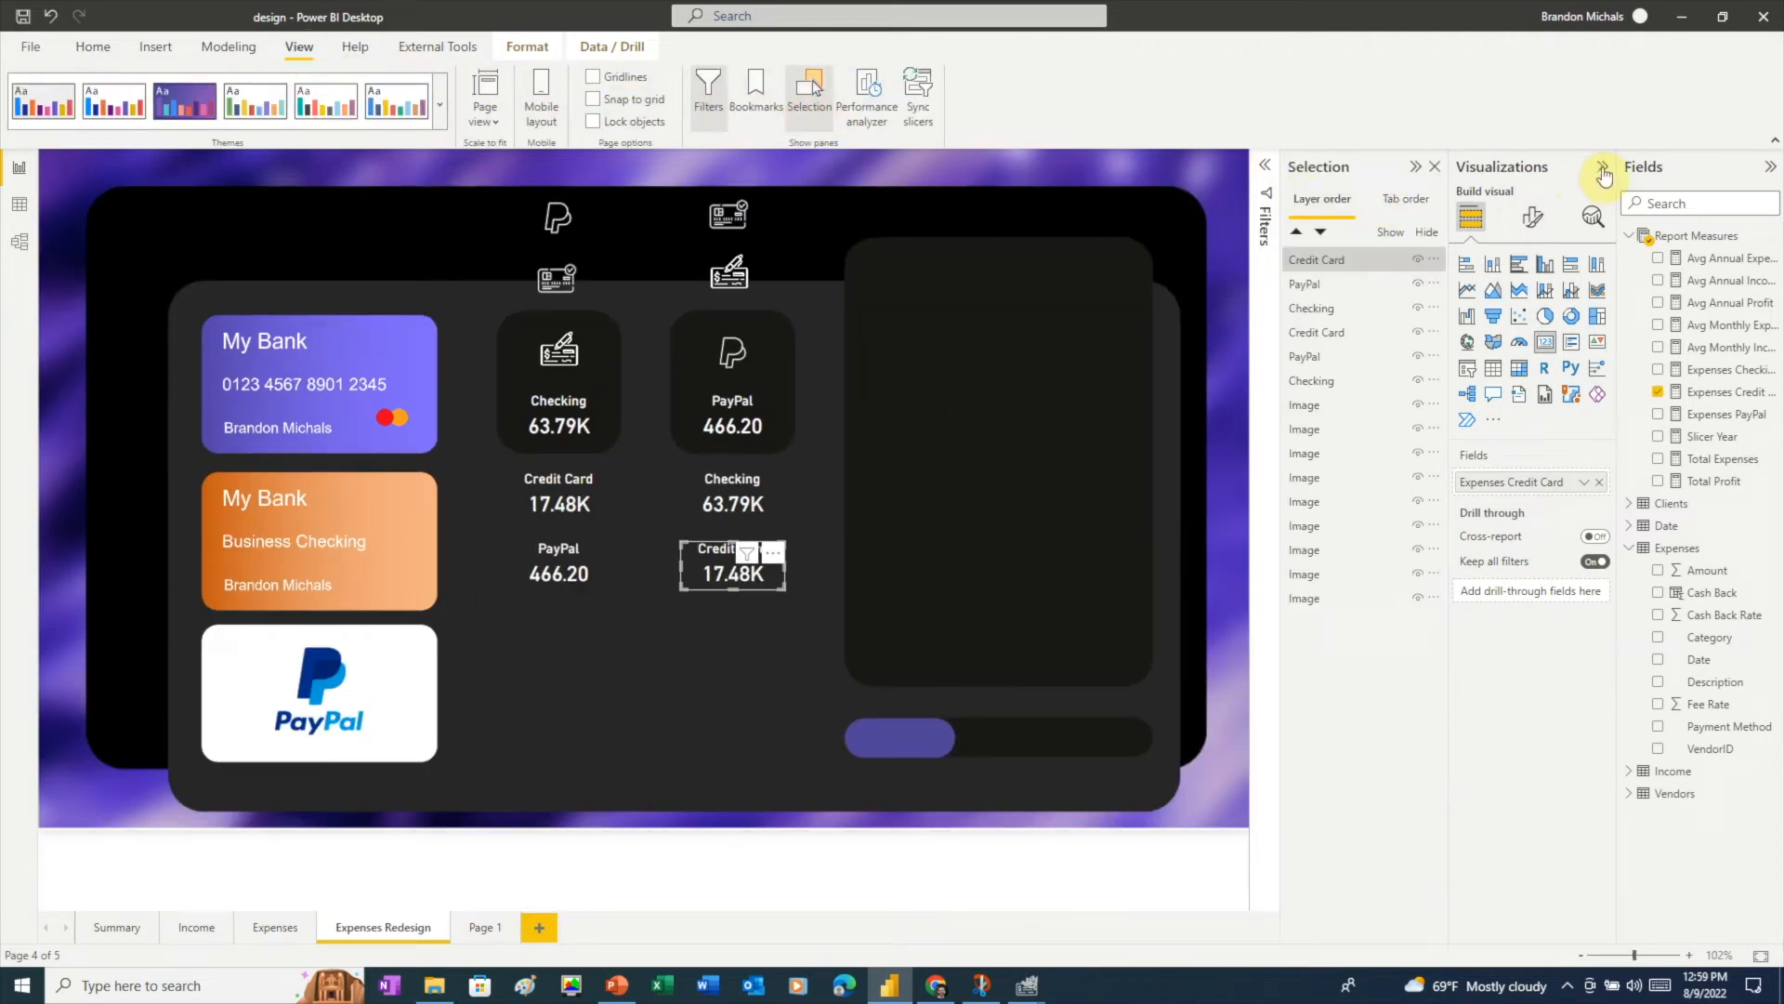
pyautogui.click(1603, 169)
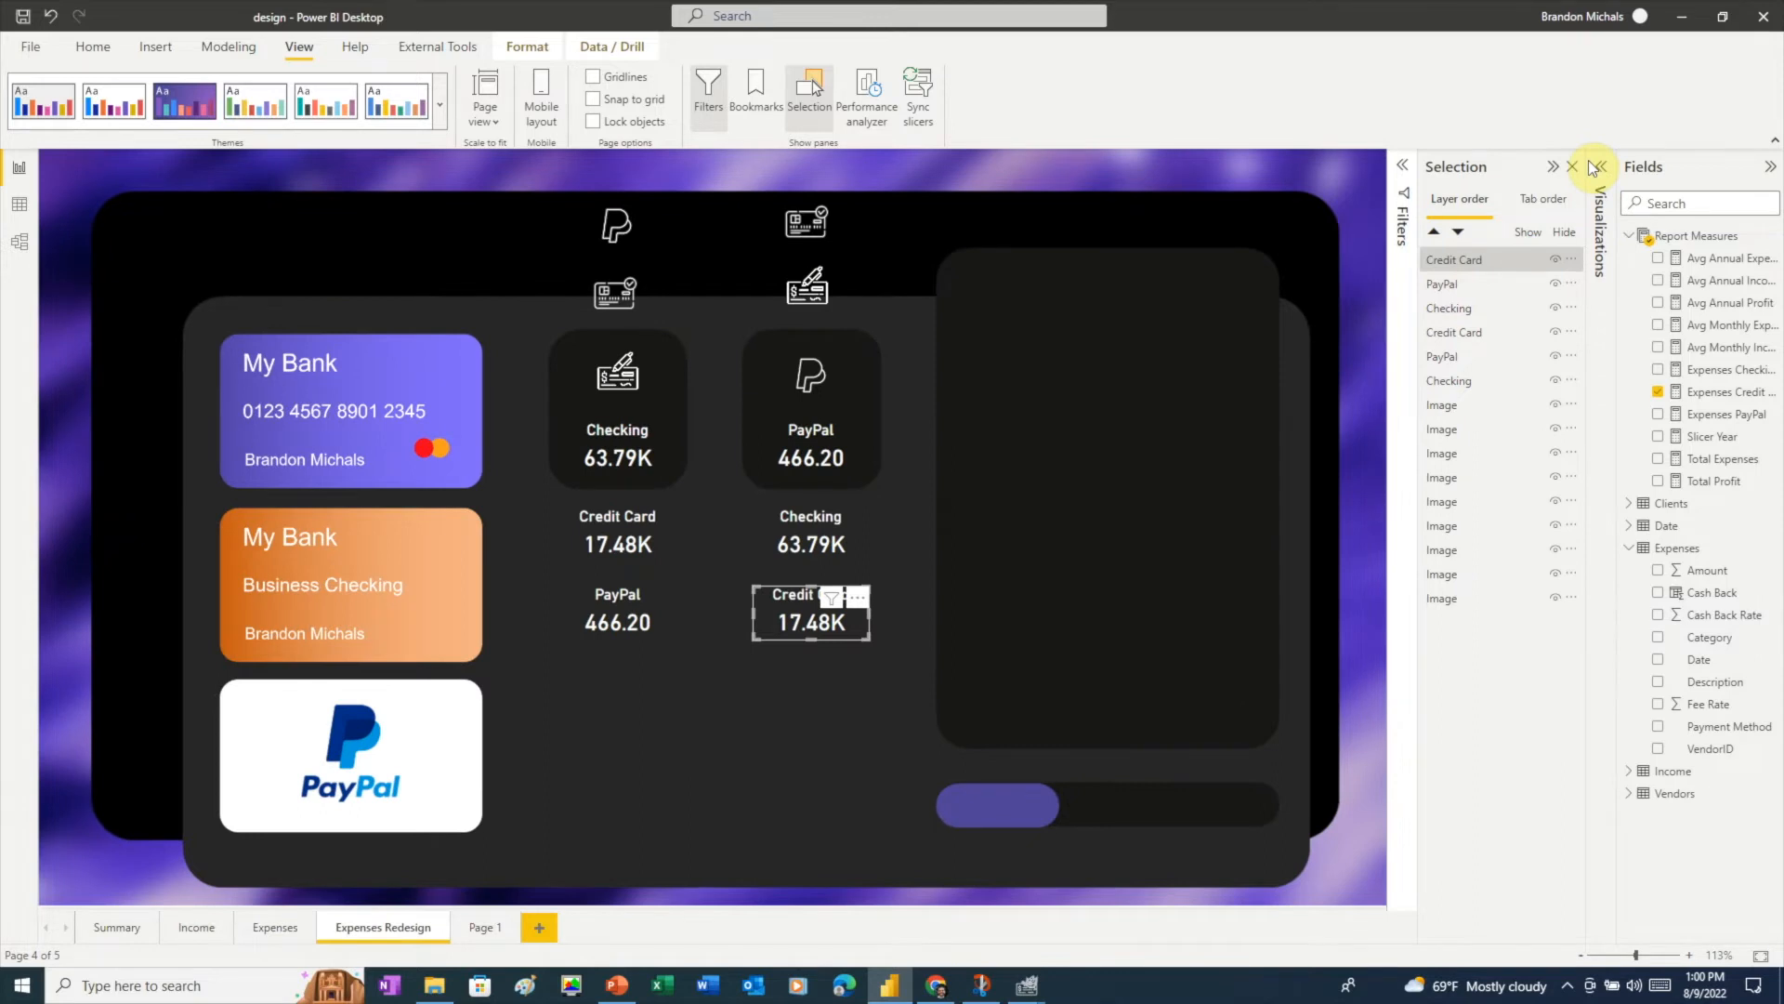
# - Group the purple bank card image with the Checking and PayPal tile icons and expense cards, and name the group Credit Card
pyautogui.click(451, 370)
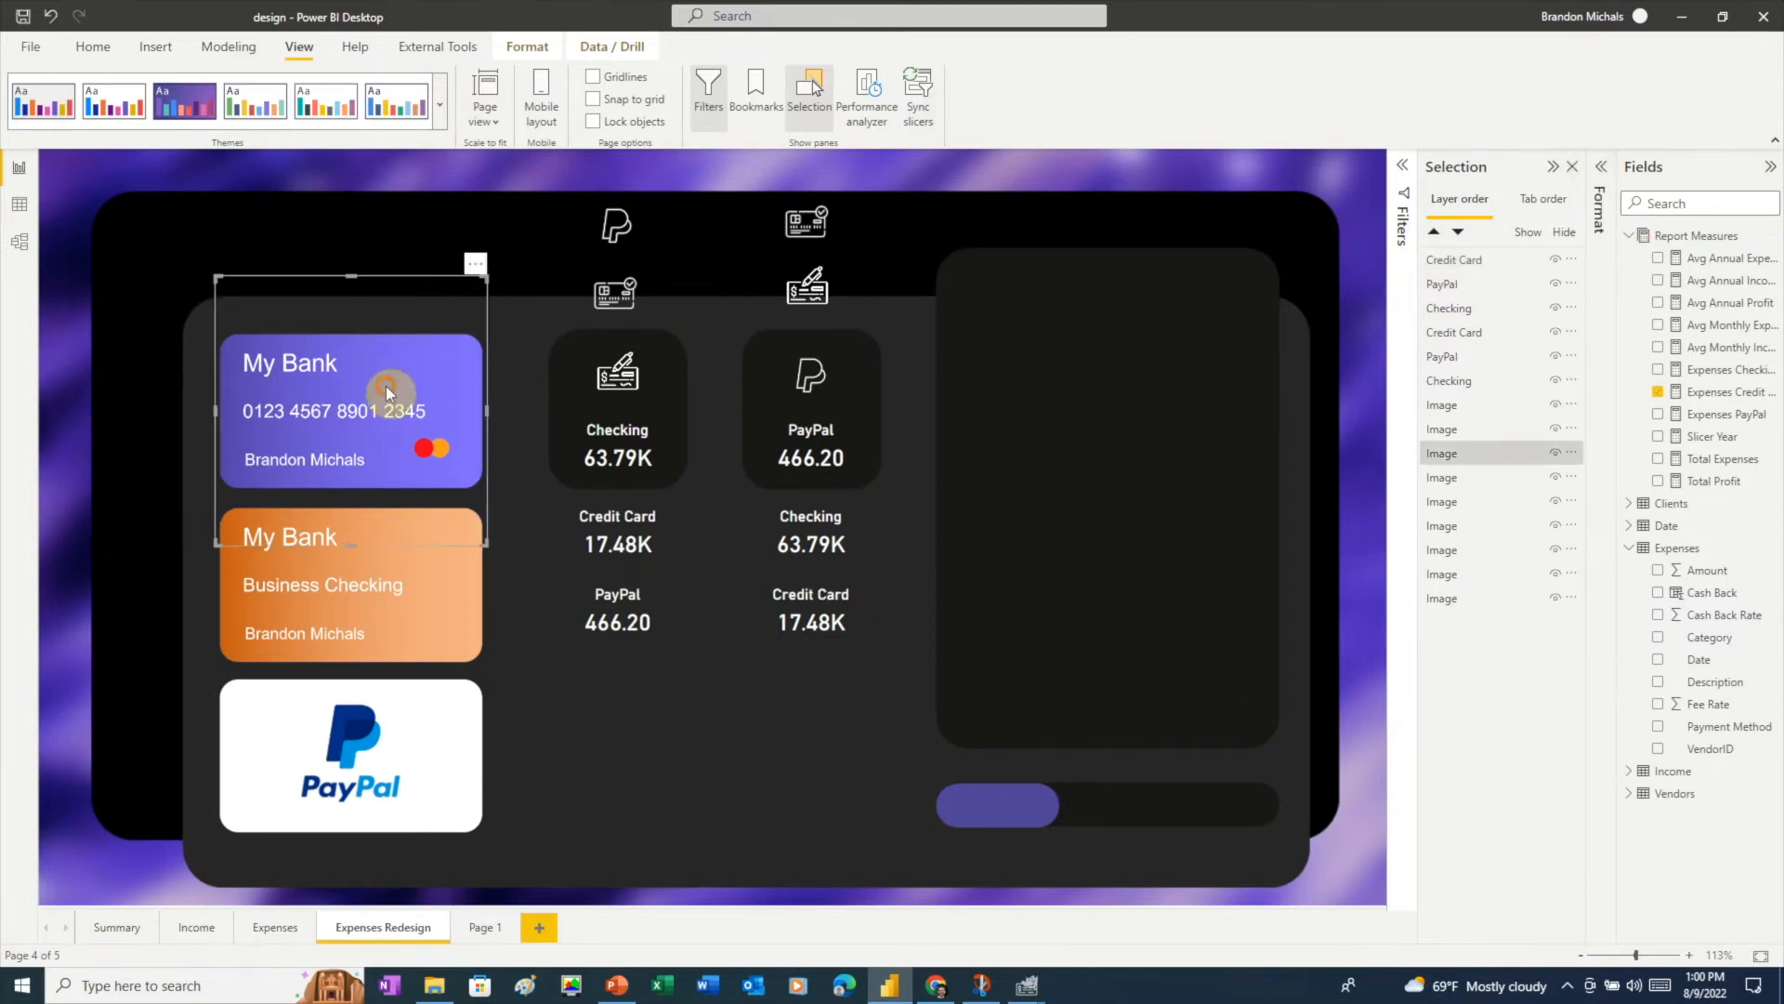
pyautogui.keyDown('ctrl'); pyautogui.click(636, 388); pyautogui.keyUp('ctrl')
pyautogui.keyDown('ctrl'); pyautogui.click(605, 430); pyautogui.keyUp('ctrl')
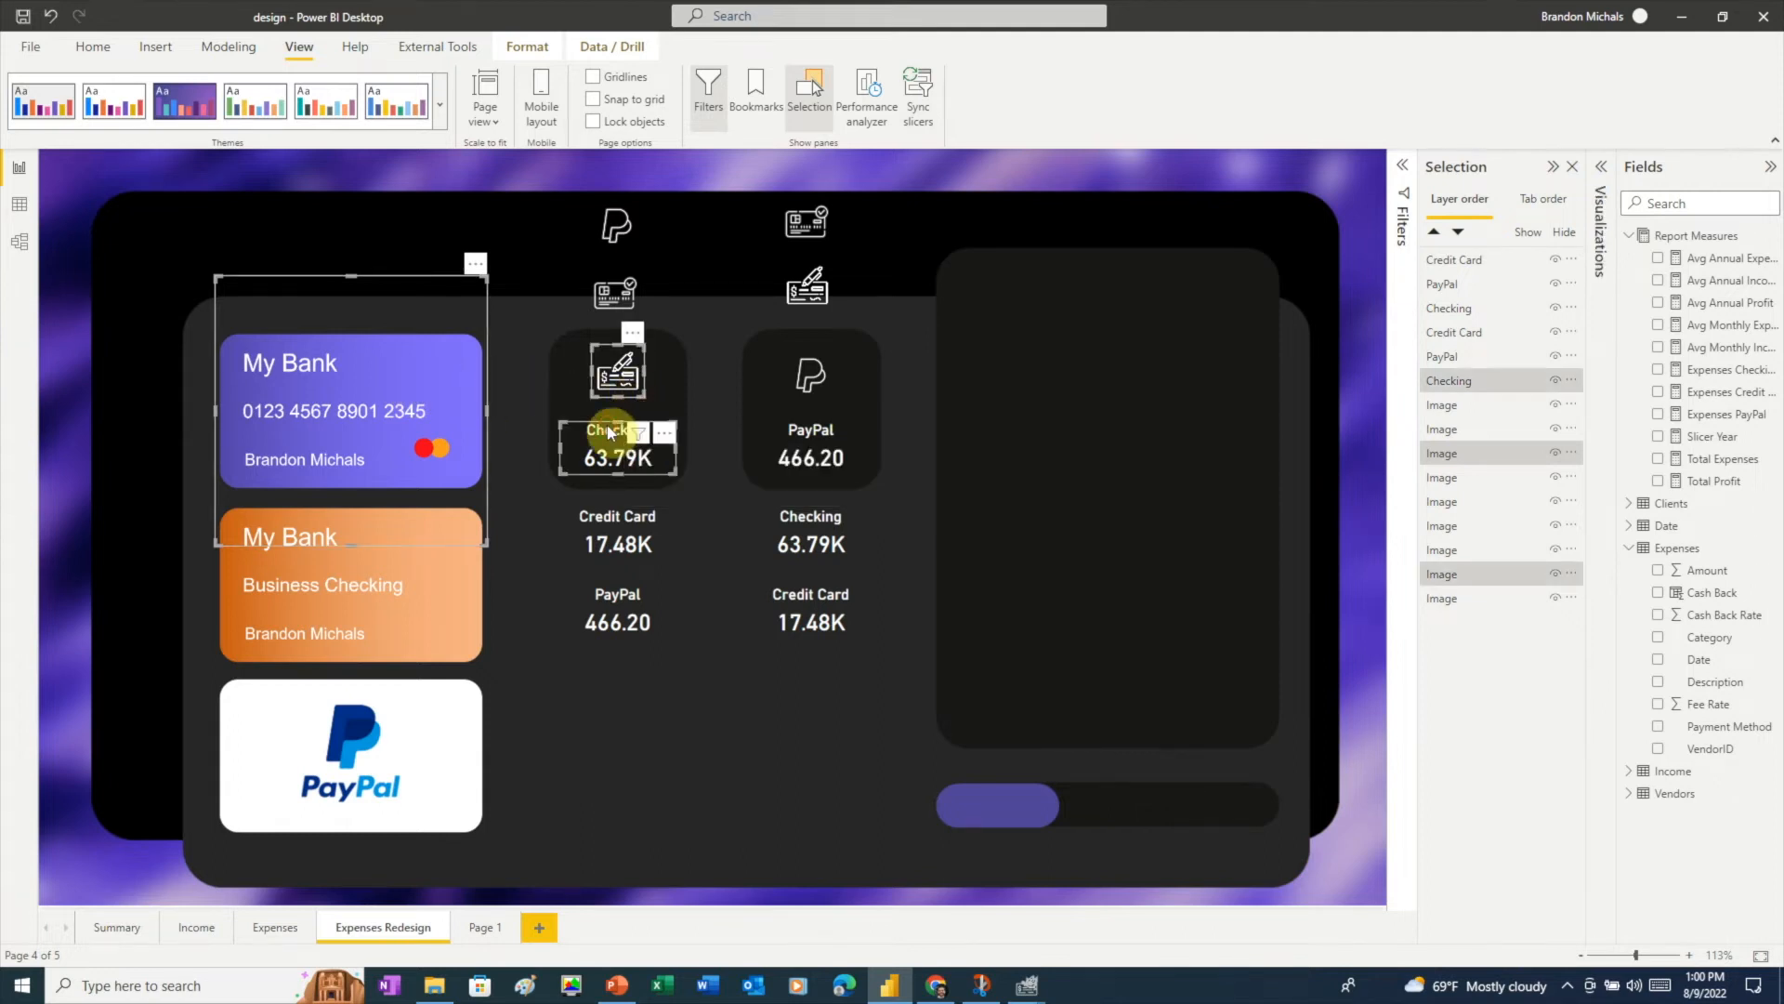
pyautogui.keyDown('ctrl'); pyautogui.click(807, 389); pyautogui.keyUp('ctrl')
pyautogui.keyDown('ctrl'); pyautogui.click(806, 429); pyautogui.keyUp('ctrl')
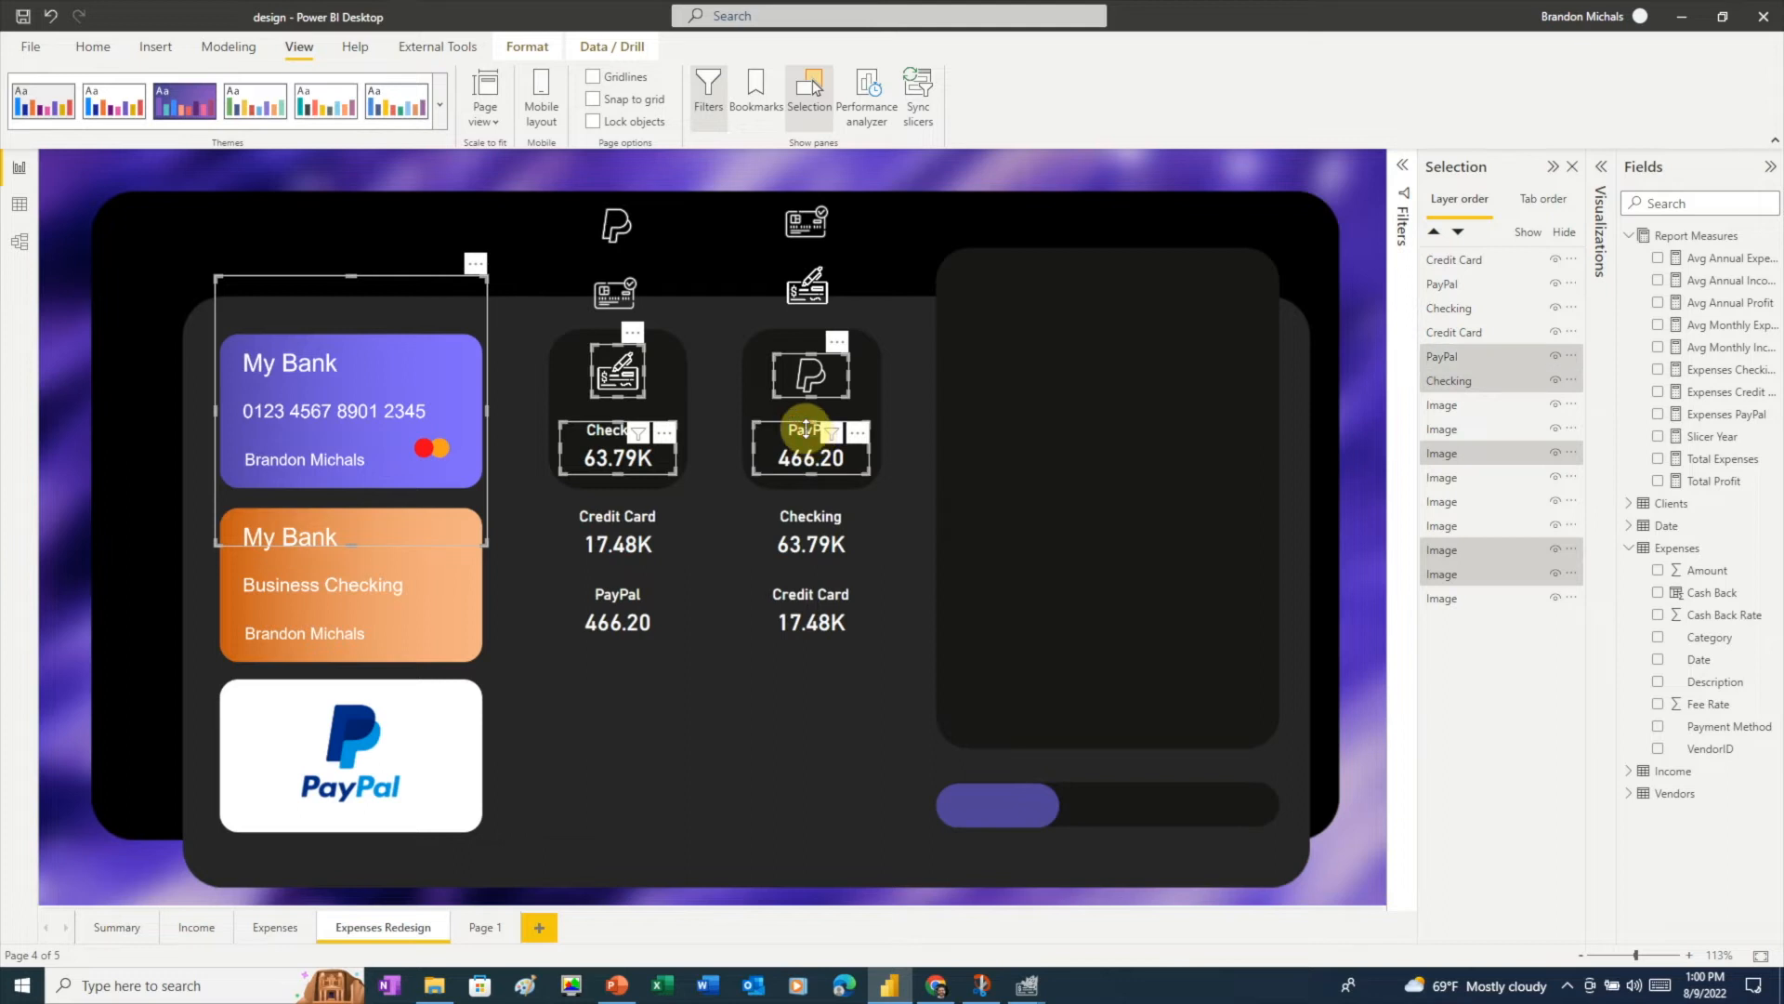
pyautogui.click(1571, 358)
pyautogui.moveTo(1562, 374)
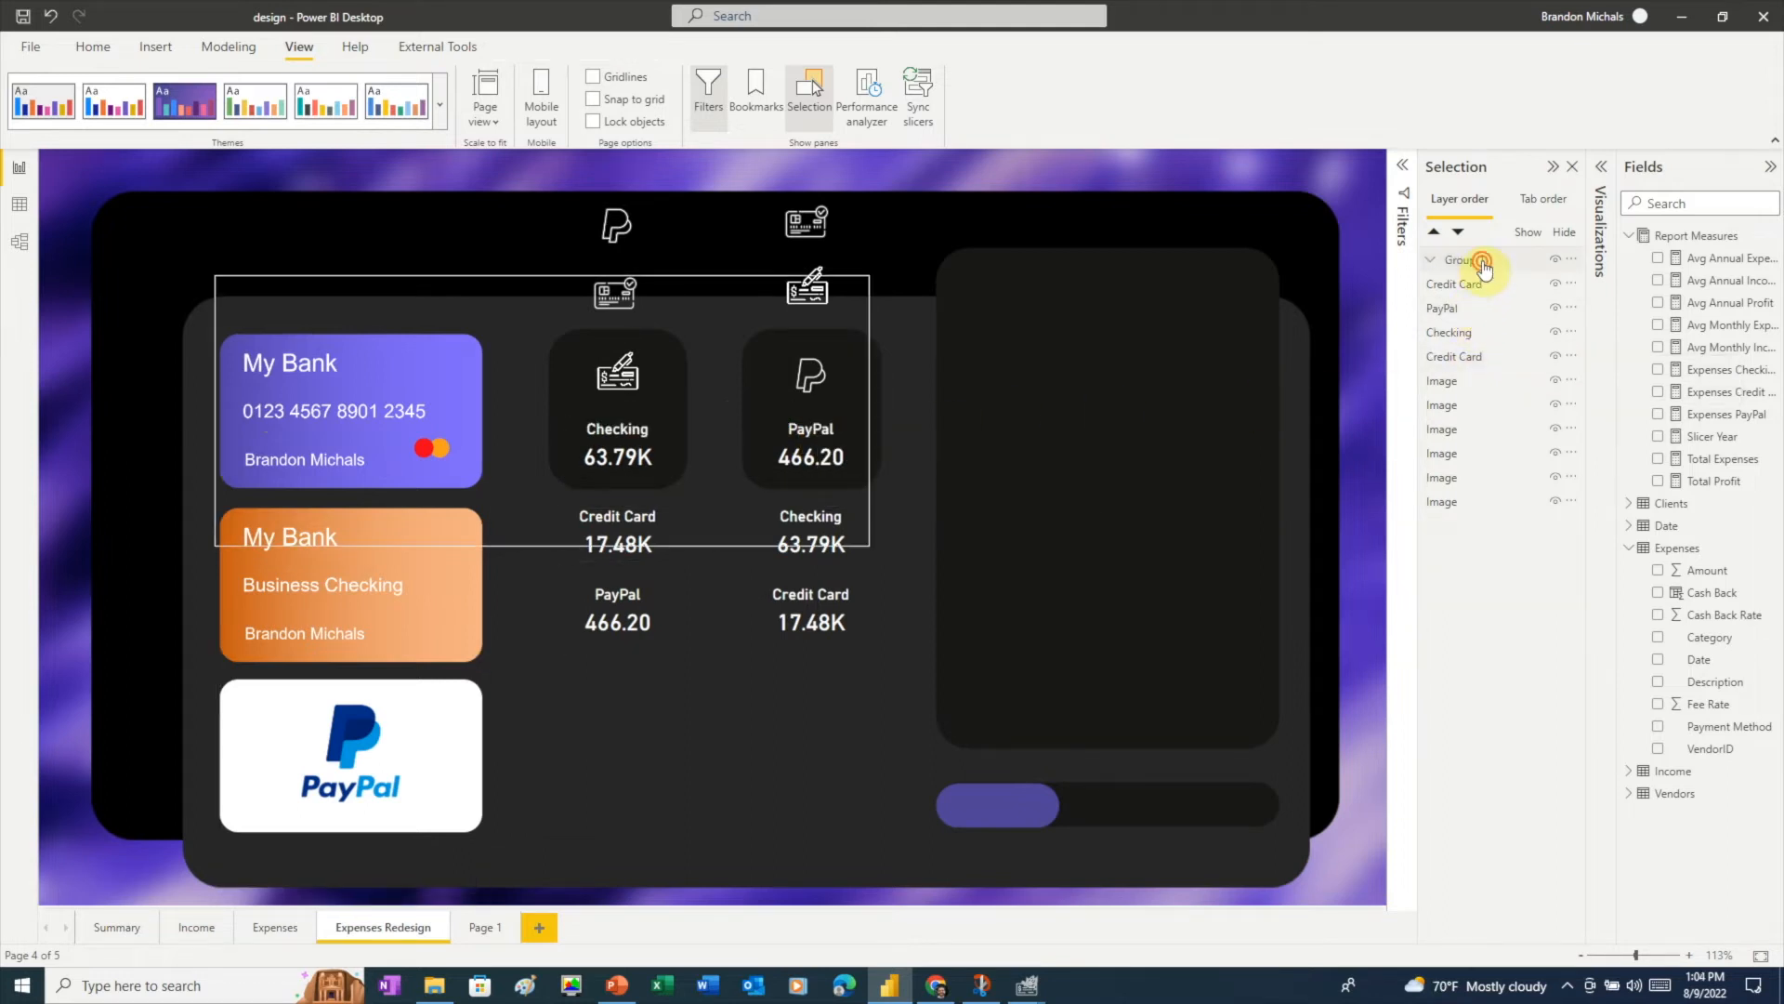
pyautogui.doubleClick(1485, 259)
pyautogui.write('Credit Card')
pyautogui.press('Return')
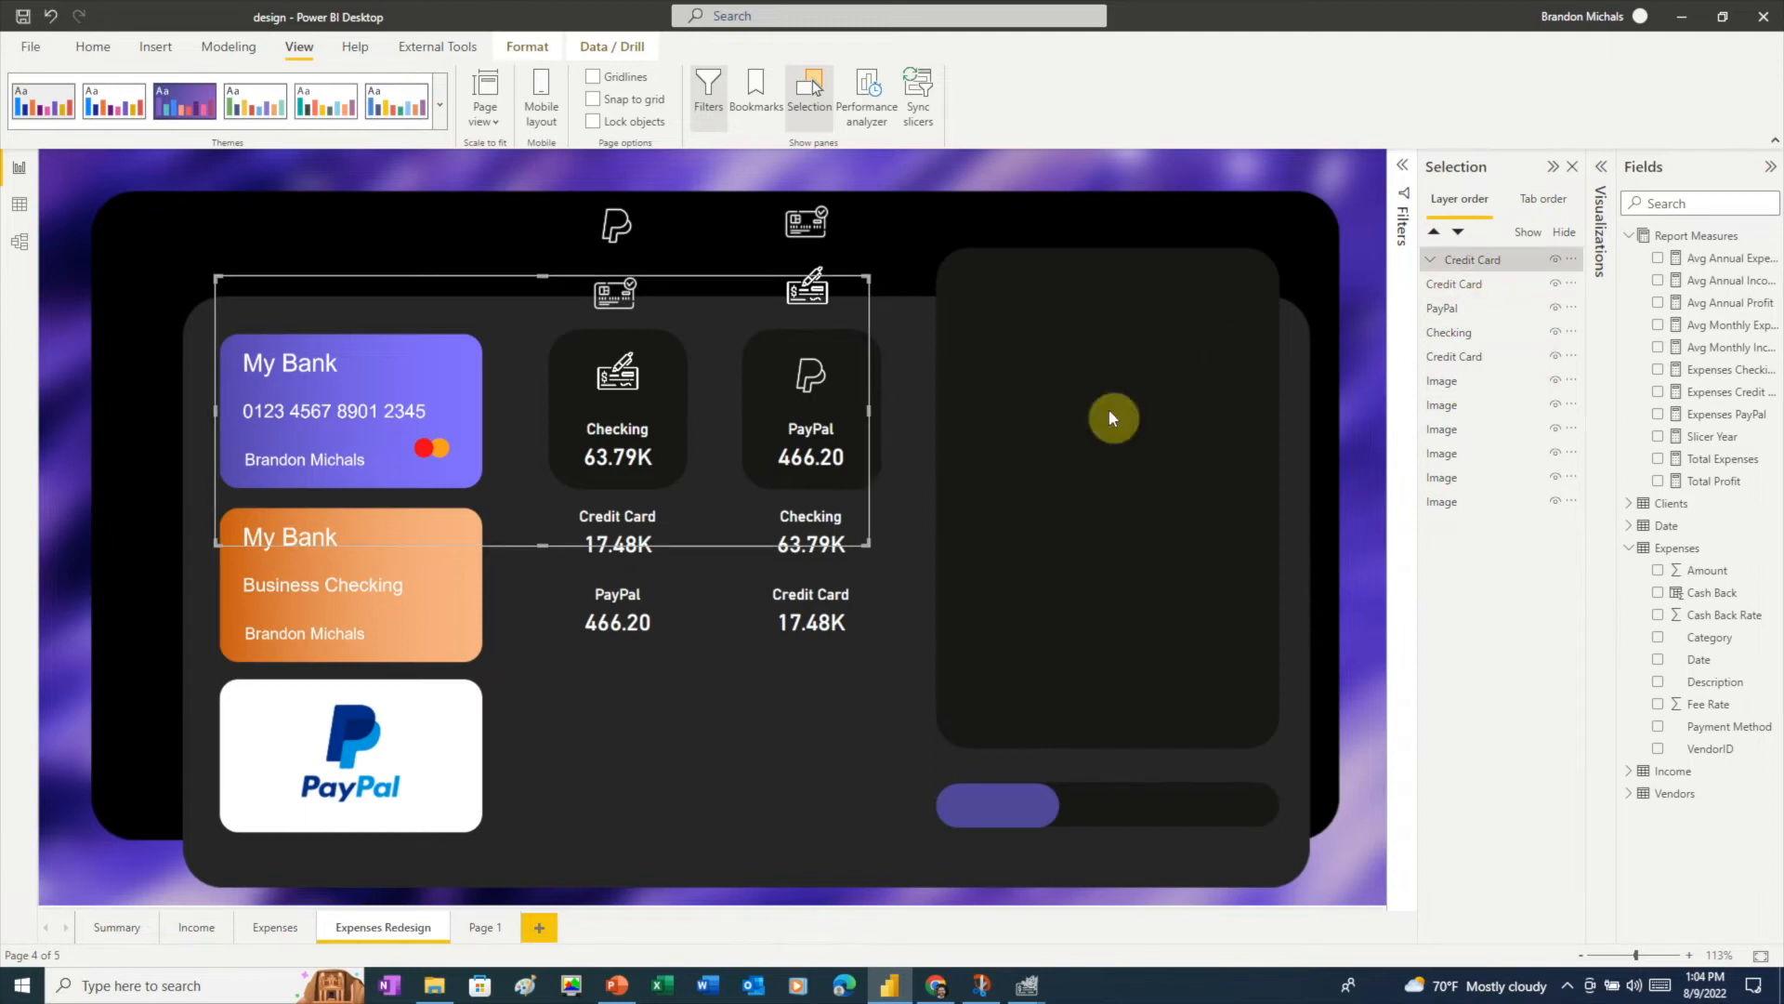
# - Stack the Business Checking image and the PayPal and Credit Card icons and cards over the Credit Card group, and hide that group
pyautogui.moveTo(442, 612); pyautogui.dragTo(436, 444)
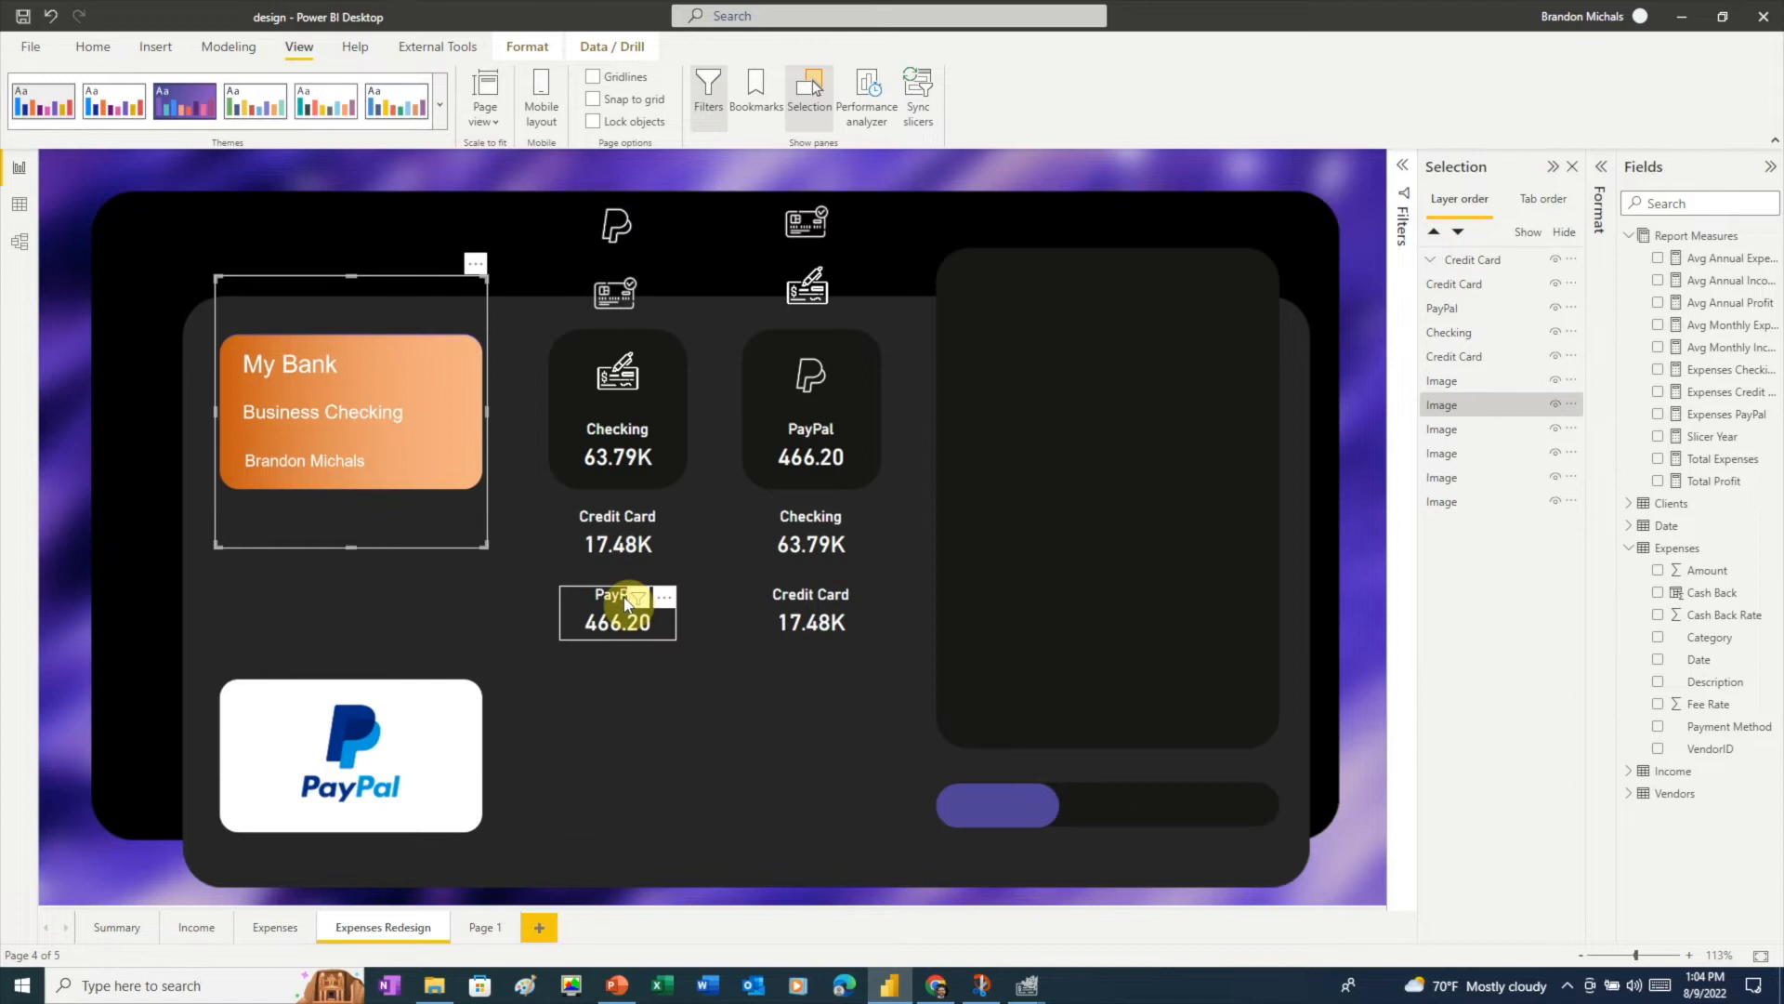
pyautogui.moveTo(626, 603); pyautogui.dragTo(629, 584)
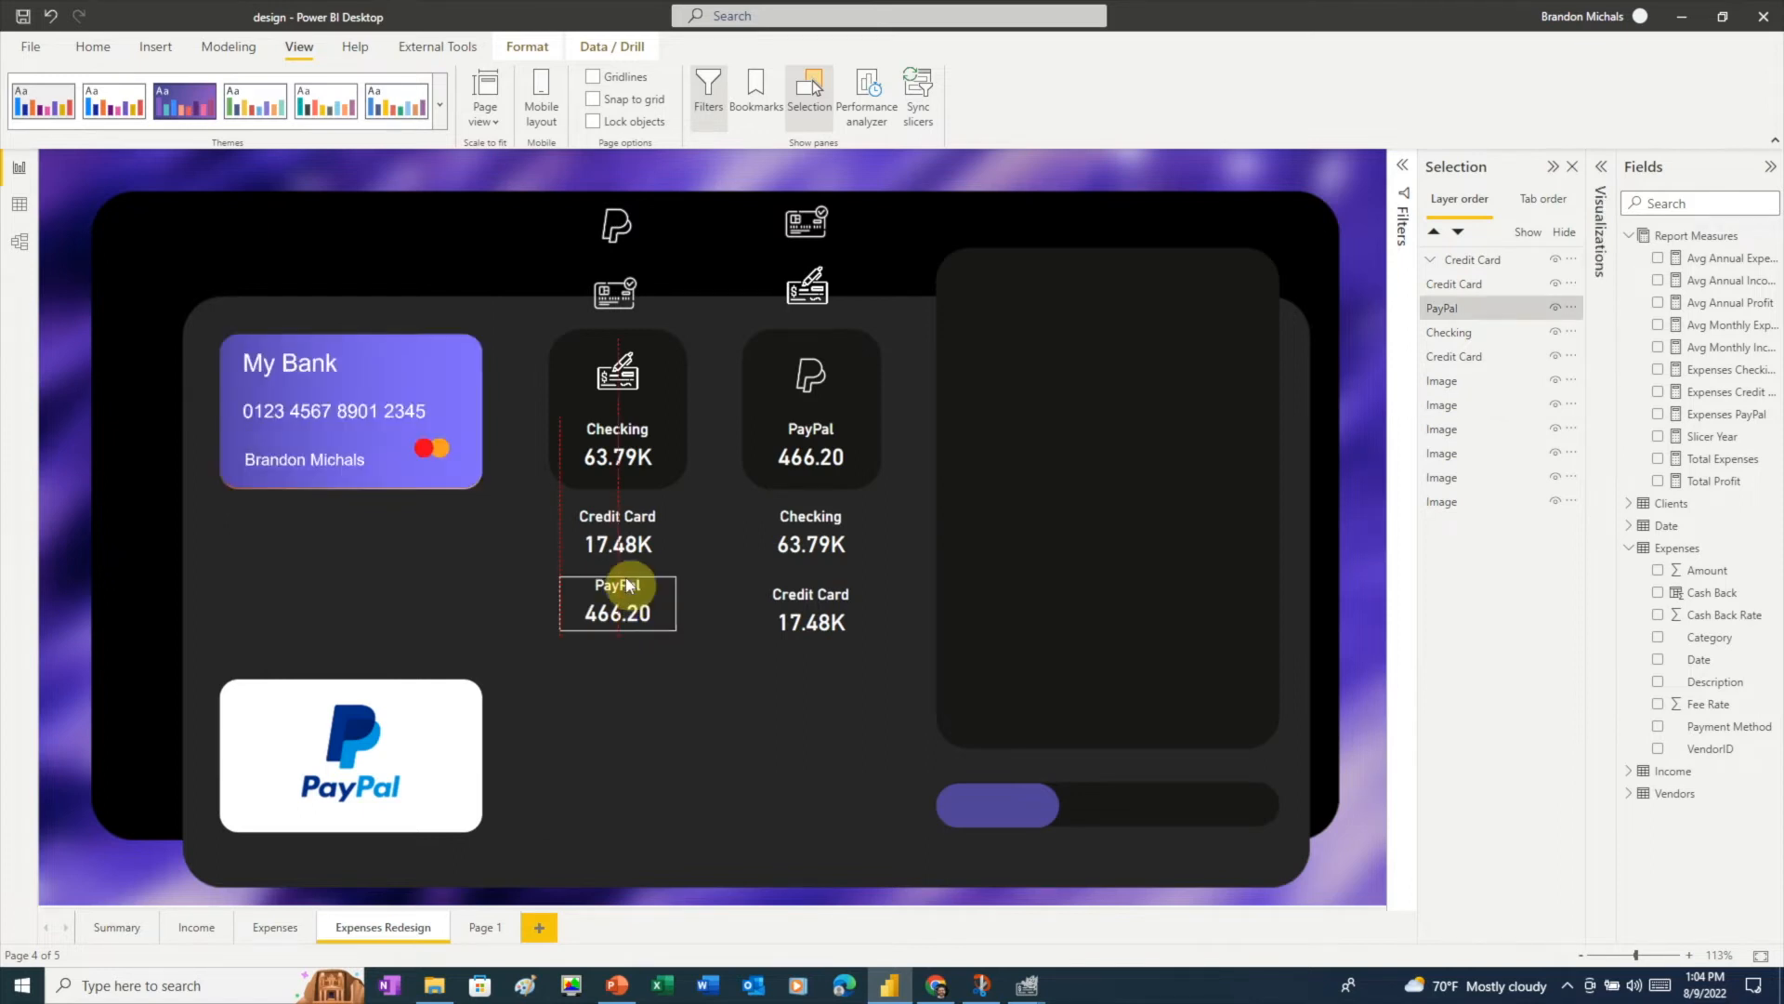
pyautogui.moveTo(628, 539); pyautogui.dragTo(627, 427)
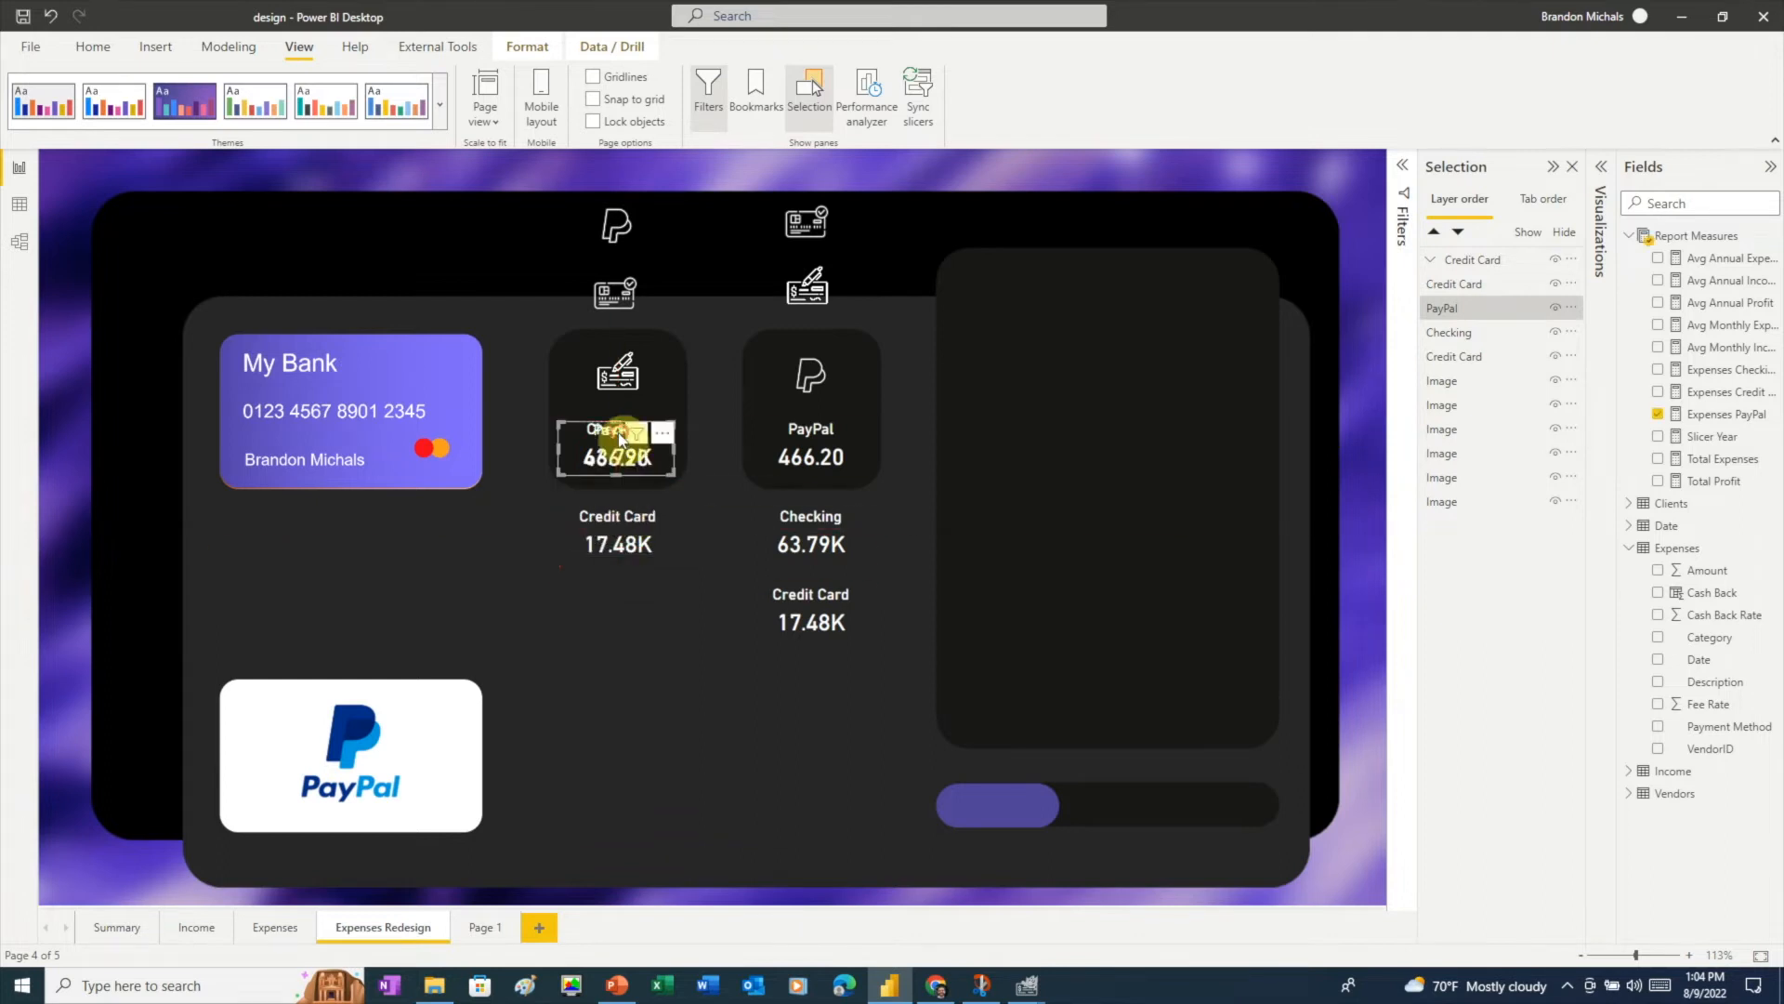
pyautogui.moveTo(616, 232); pyautogui.dragTo(619, 400)
pyautogui.moveTo(813, 629); pyautogui.dragTo(812, 464)
pyautogui.click(806, 233)
pyautogui.moveTo(806, 232); pyautogui.dragTo(809, 377)
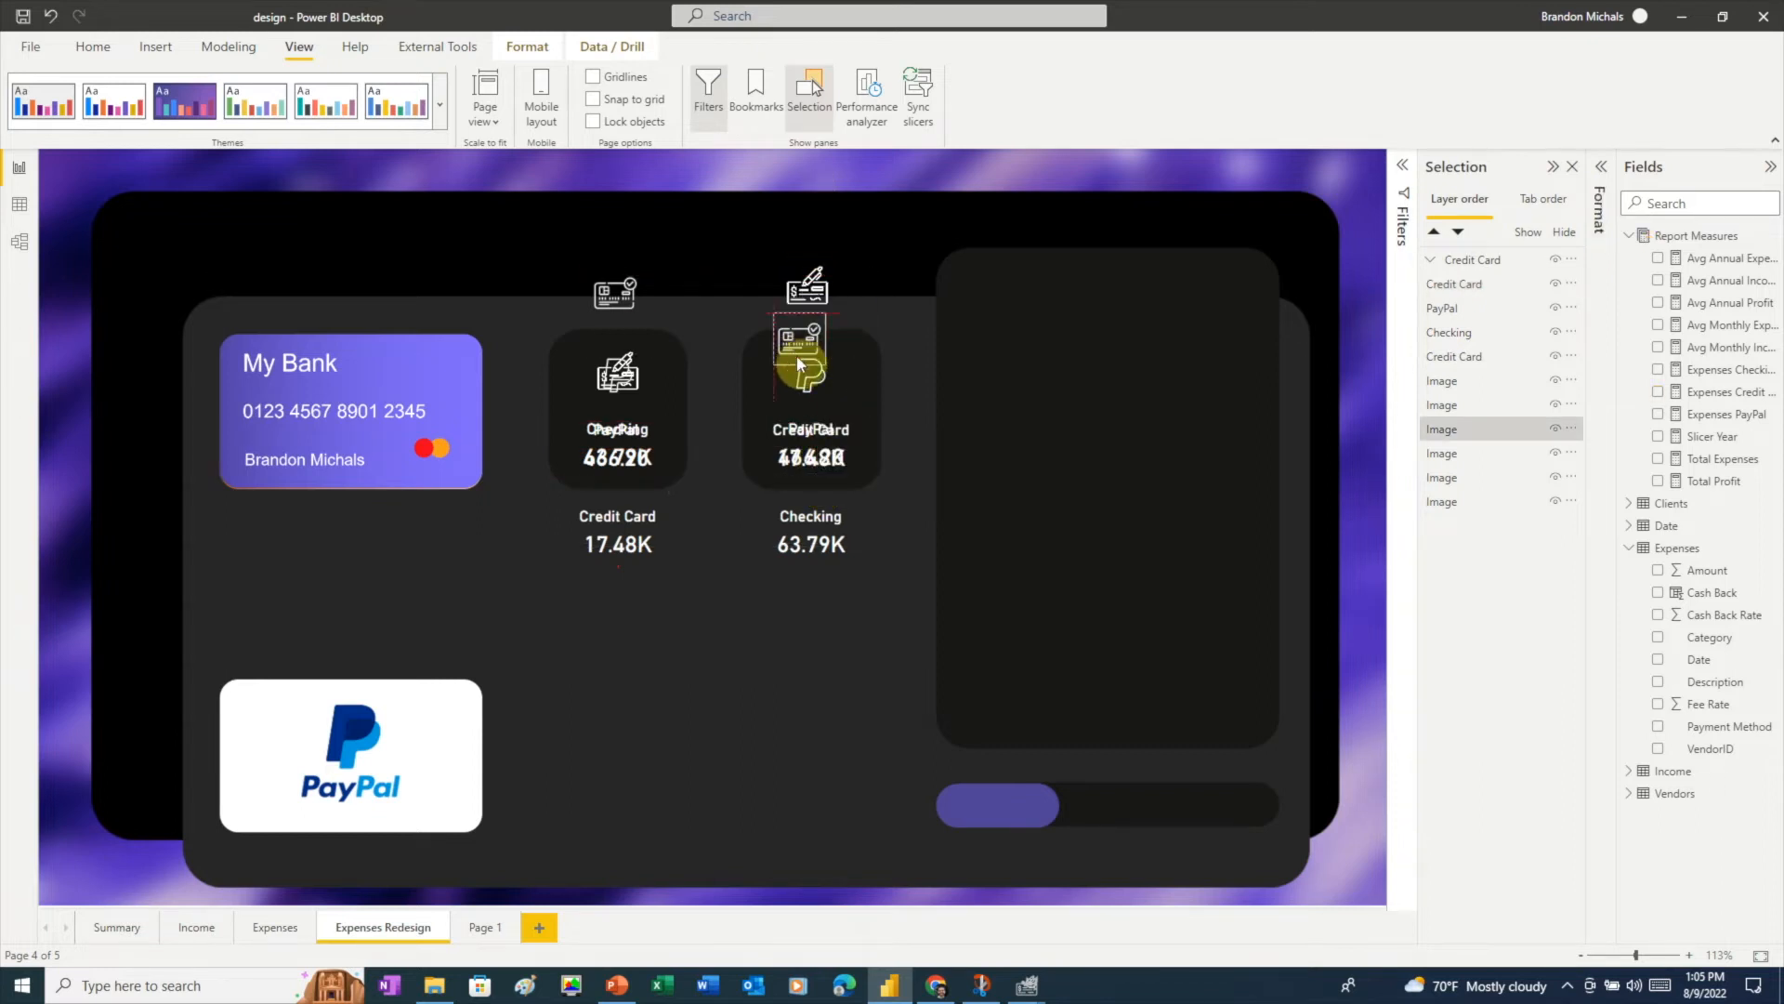
pyautogui.click(1553, 264)
# - Group the Business Checking image with the PayPal and Credit Card tile icons and expense cards, and name the group Checking
pyautogui.click(347, 392)
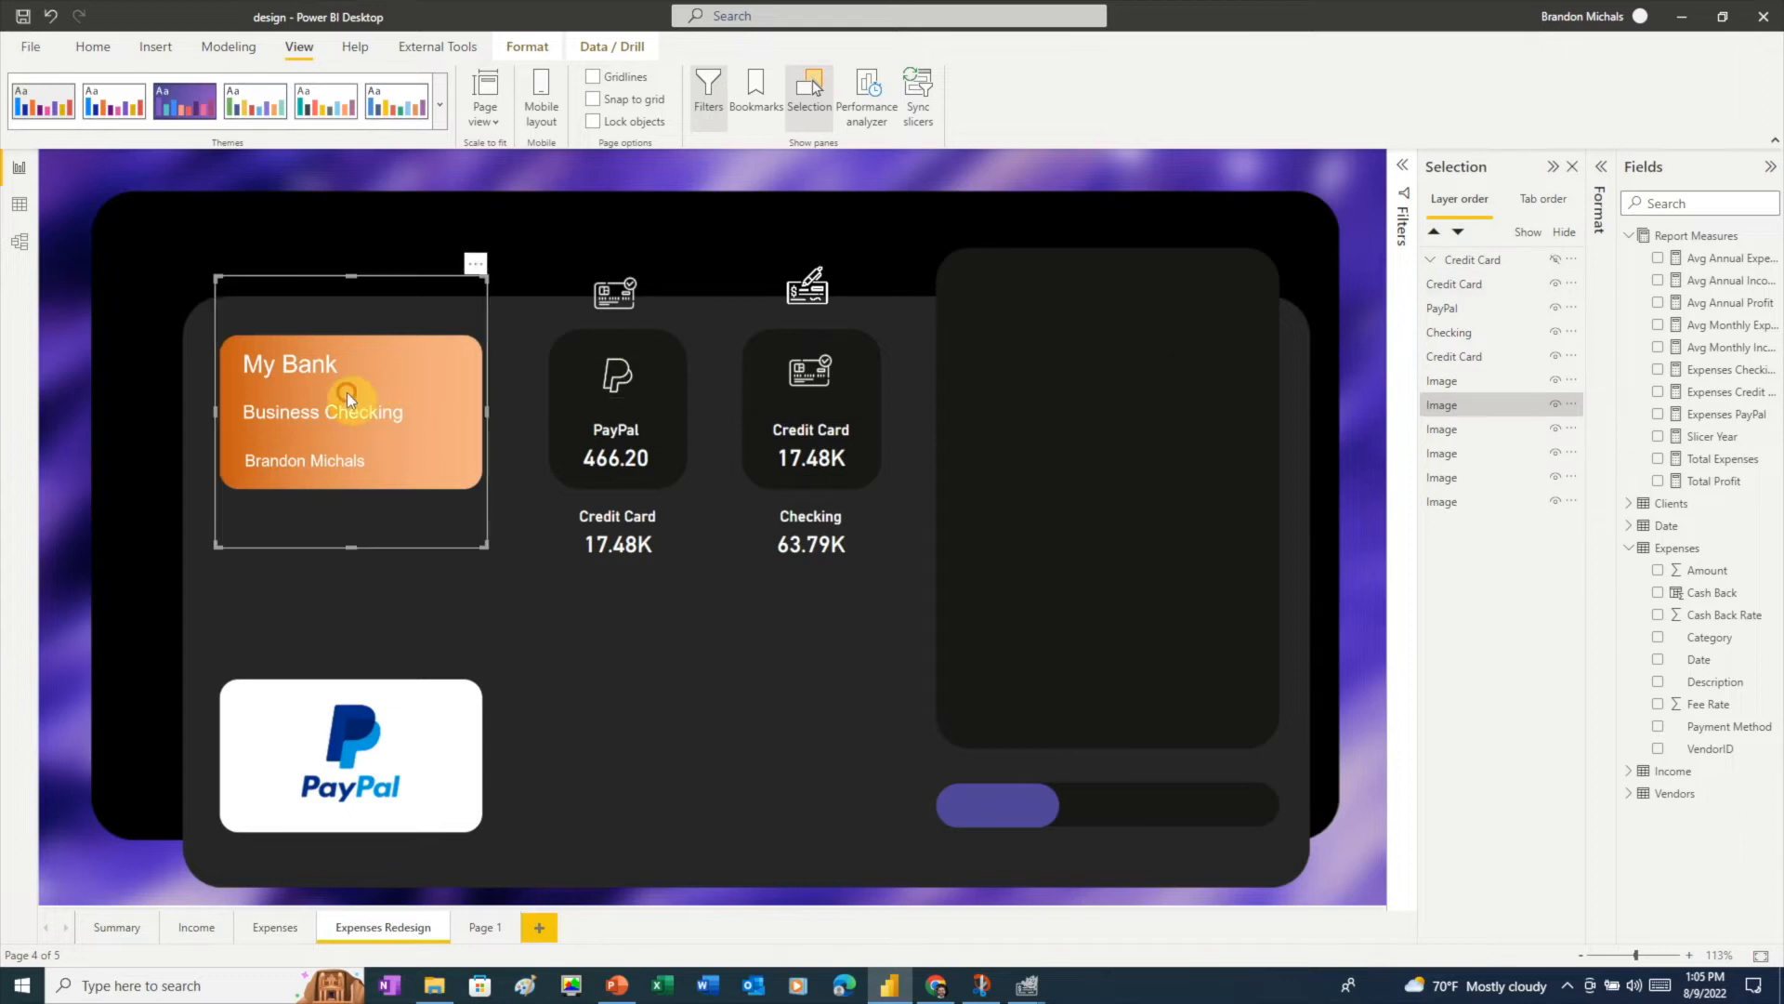
pyautogui.keyDown('ctrl'); pyautogui.click(614, 373); pyautogui.keyUp('ctrl')
pyautogui.keyDown('ctrl'); pyautogui.click(627, 448); pyautogui.keyUp('ctrl')
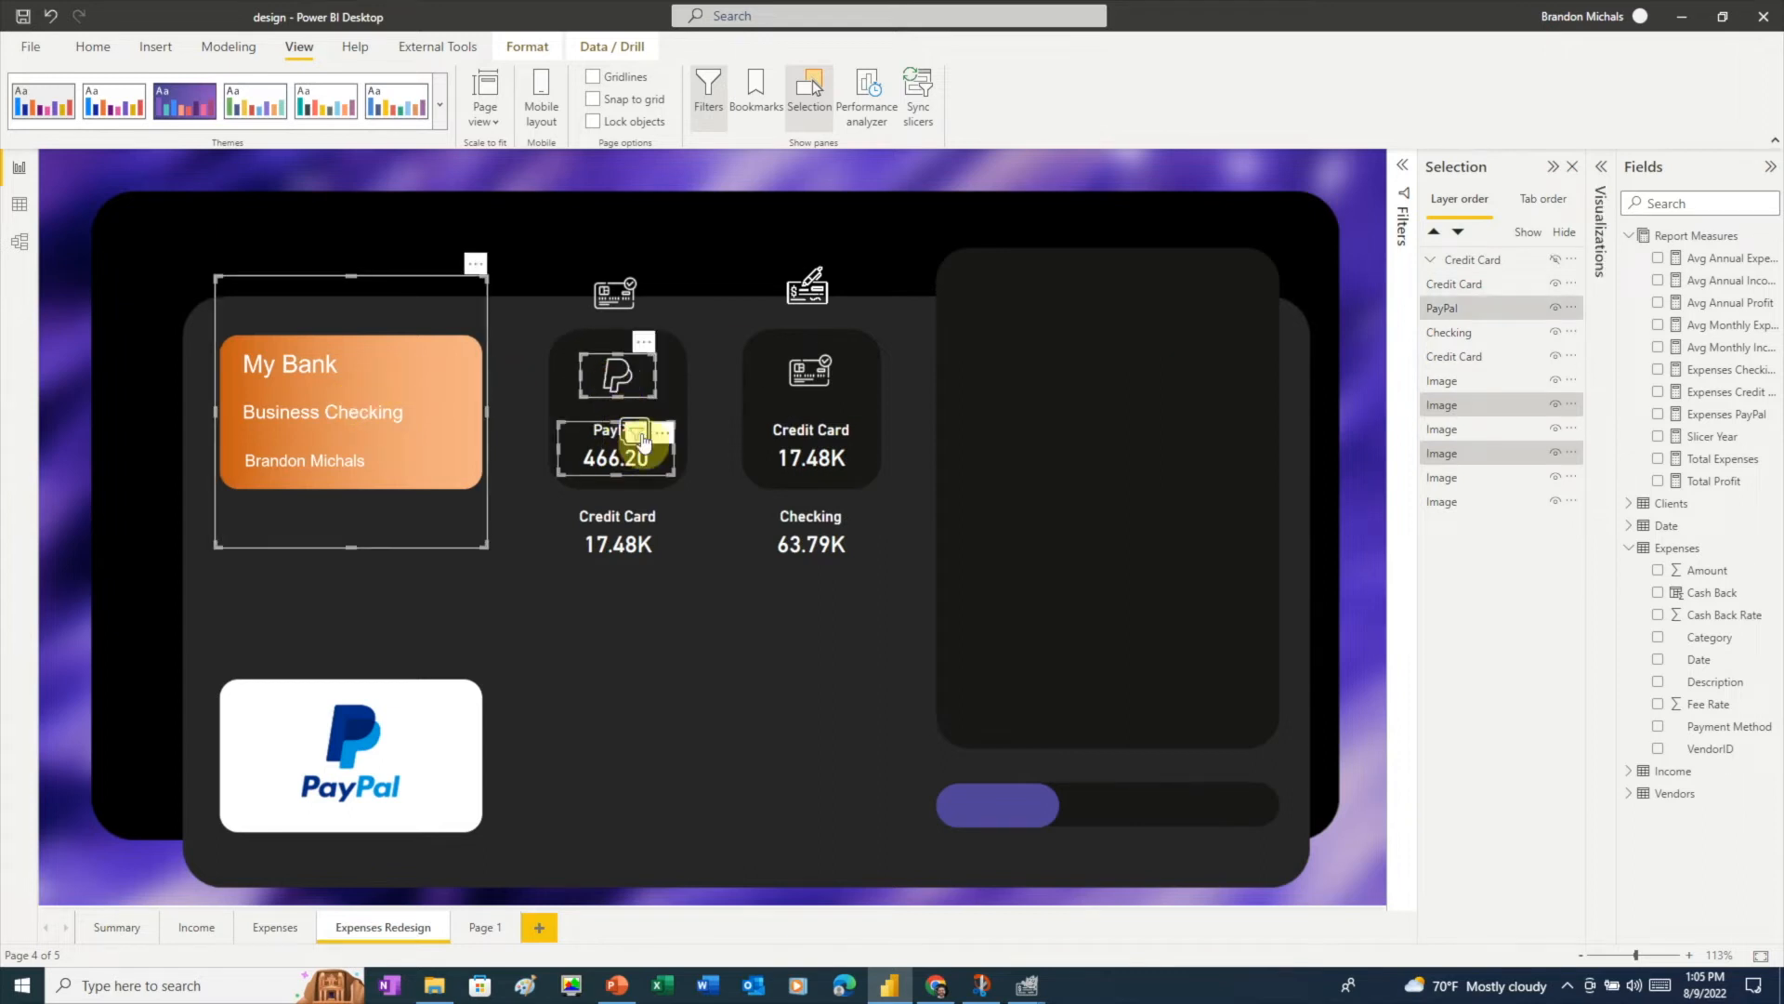
pyautogui.keyDown('ctrl'); pyautogui.click(793, 385); pyautogui.keyUp('ctrl')
pyautogui.keyDown('ctrl'); pyautogui.click(803, 437); pyautogui.keyUp('ctrl')
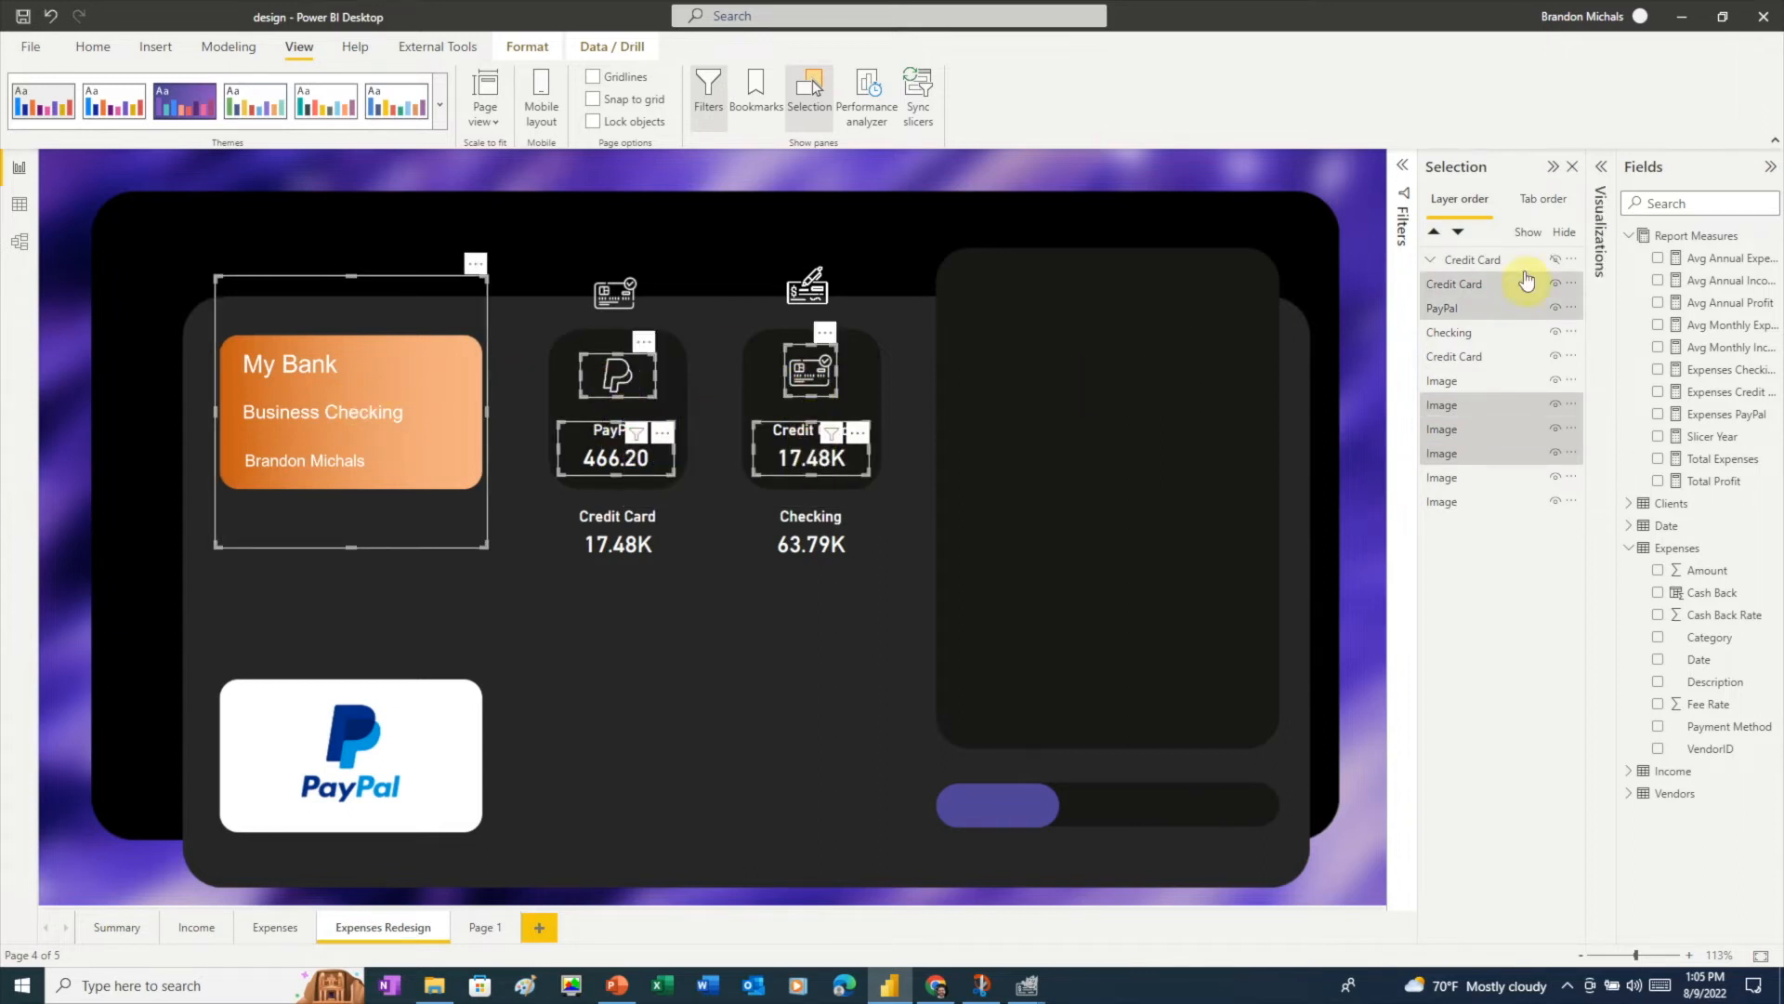
pyautogui.click(1577, 286)
pyautogui.moveTo(1588, 291)
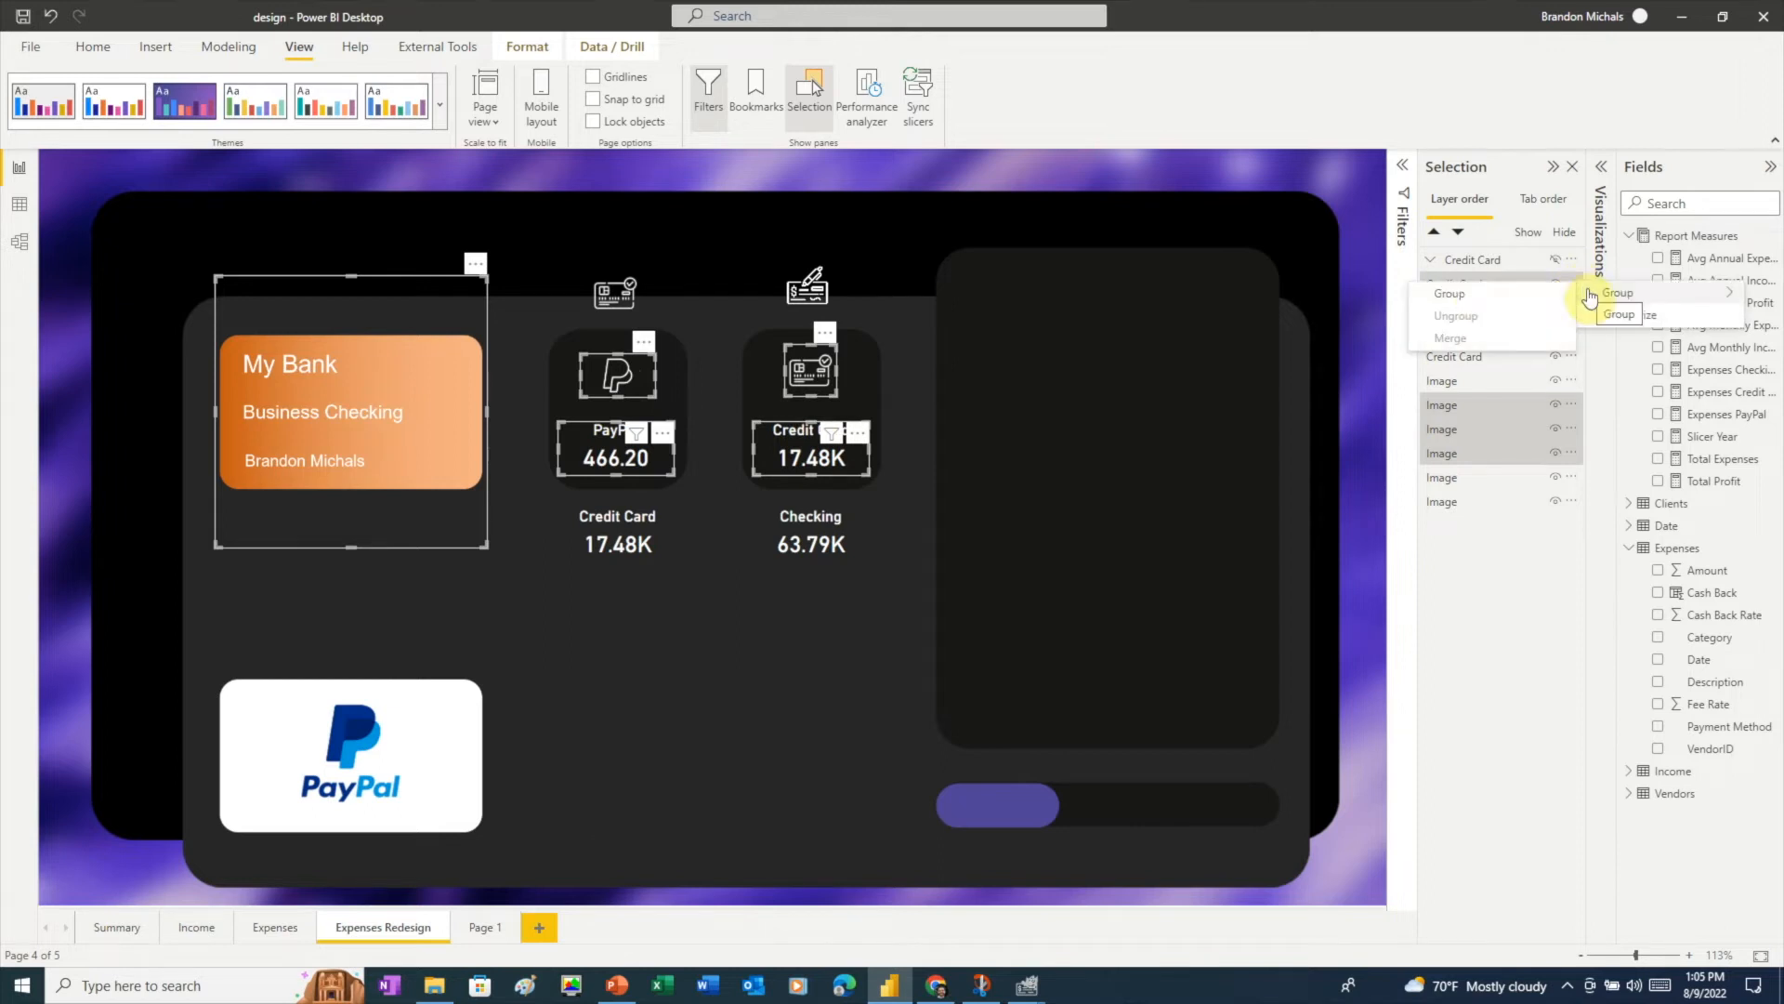
pyautogui.click(1473, 287)
pyautogui.doubleClick(1472, 264)
pyautogui.write('C')
pyautogui.press('Return')
# - Stack the PayPal image and the remaining Credit Card and Checking icons and cards over the Checking group, and hide that group
pyautogui.click(386, 781)
pyautogui.moveTo(385, 781); pyautogui.dragTo(385, 437)
pyautogui.moveTo(629, 321); pyautogui.dragTo(625, 383)
pyautogui.moveTo(636, 550); pyautogui.dragTo(633, 464)
pyautogui.moveTo(805, 288); pyautogui.dragTo(810, 378)
pyautogui.moveTo(811, 532); pyautogui.dragTo(818, 451)
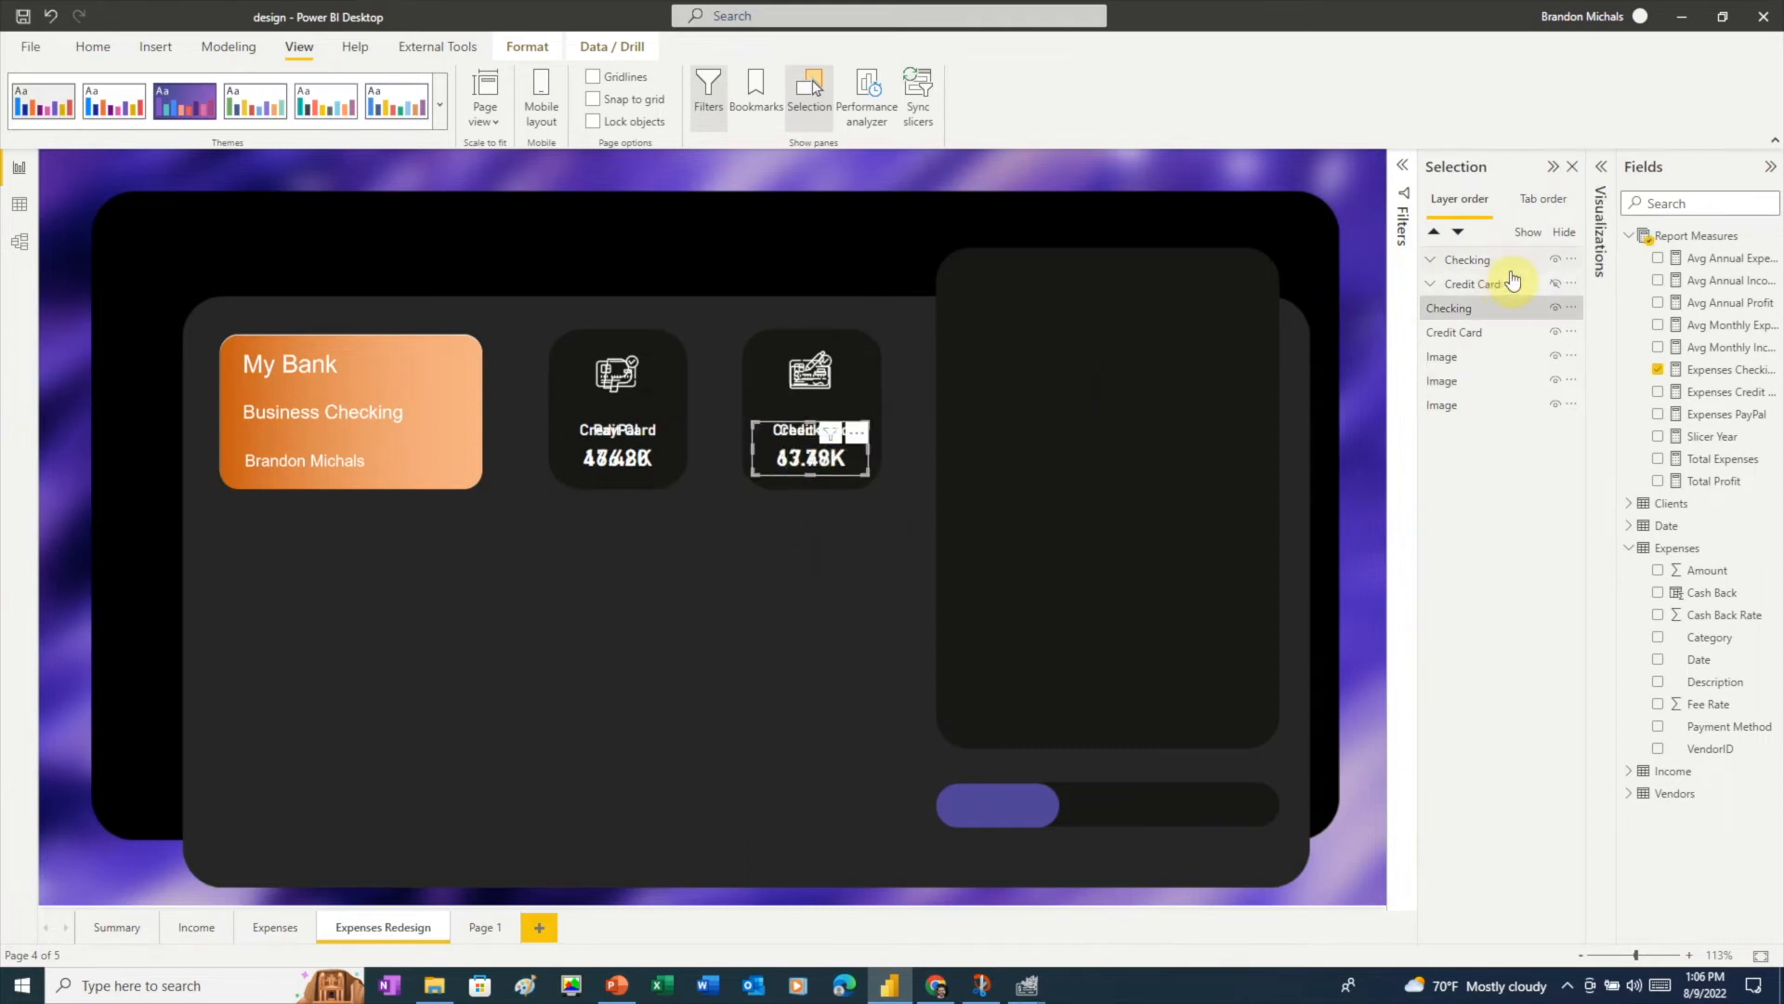
pyautogui.click(1554, 259)
# - Group the PayPal image with the Credit Card and Checking tile icons and expense cards, and name the group PayPal
pyautogui.click(332, 420)
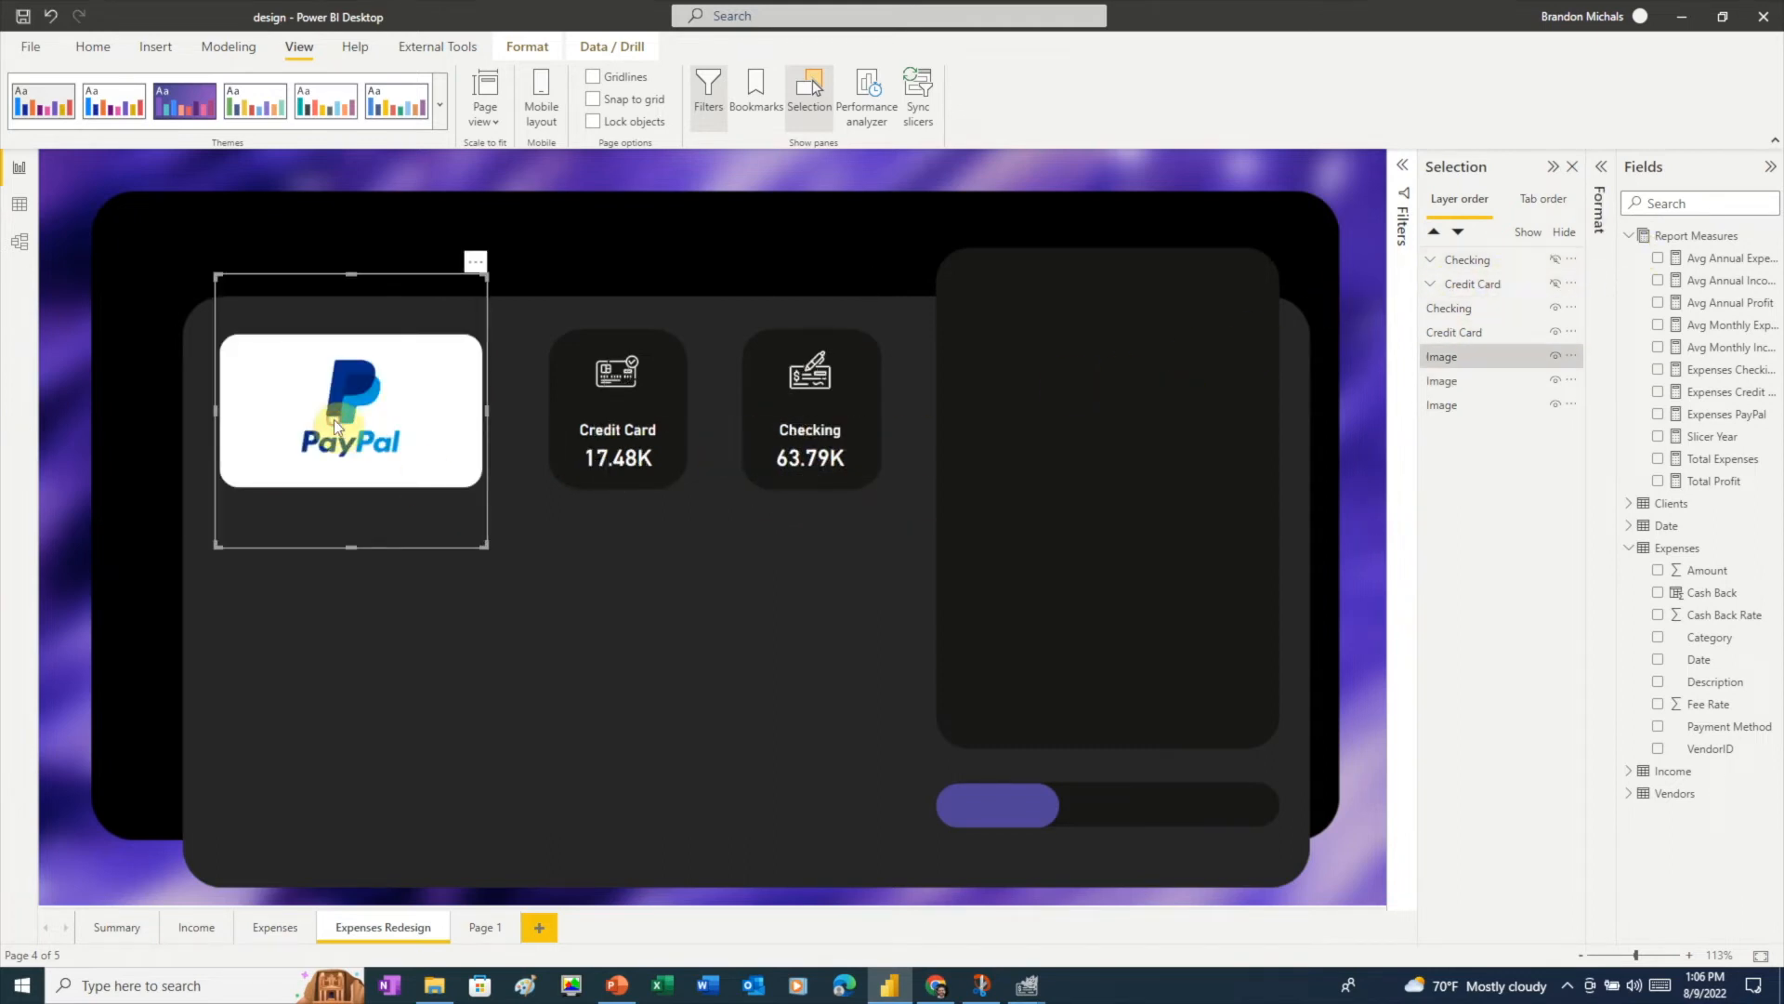
pyautogui.keyDown('ctrl'); pyautogui.click(616, 372); pyautogui.keyUp('ctrl')
pyautogui.keyDown('ctrl'); pyautogui.click(620, 448); pyautogui.keyUp('ctrl')
pyautogui.keyDown('ctrl'); pyautogui.click(818, 385); pyautogui.keyUp('ctrl')
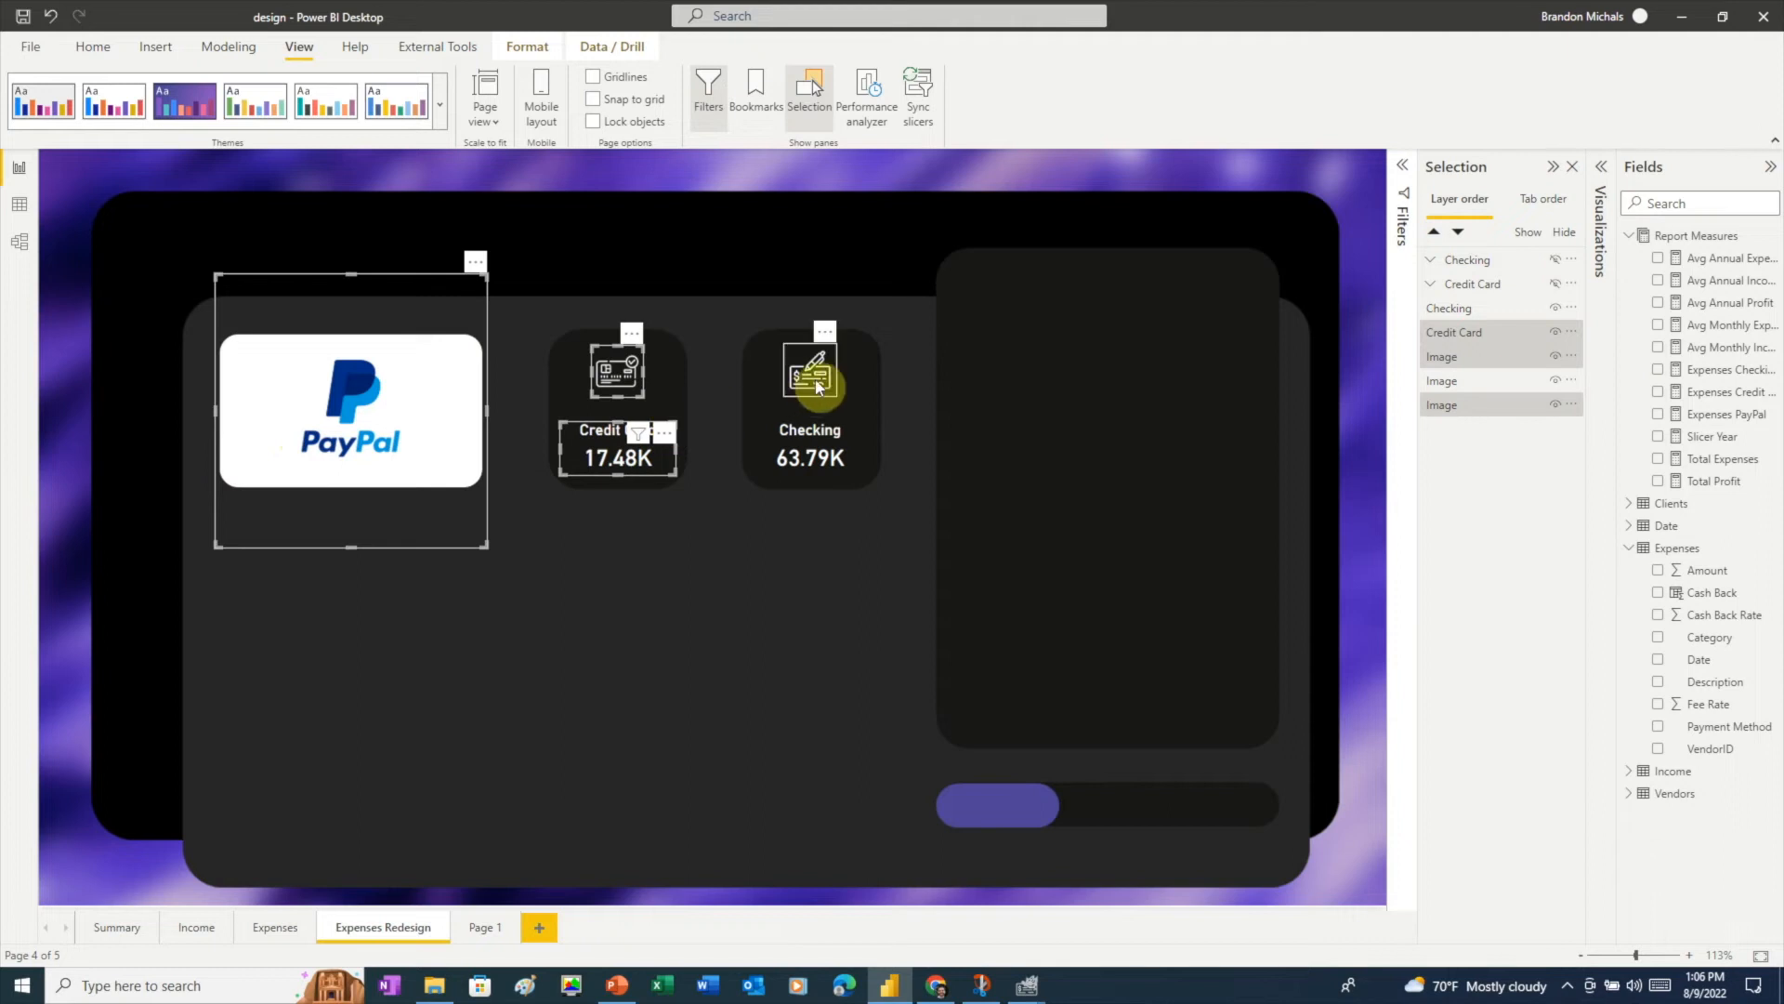
pyautogui.keyDown('ctrl'); pyautogui.click(810, 445); pyautogui.keyUp('ctrl')
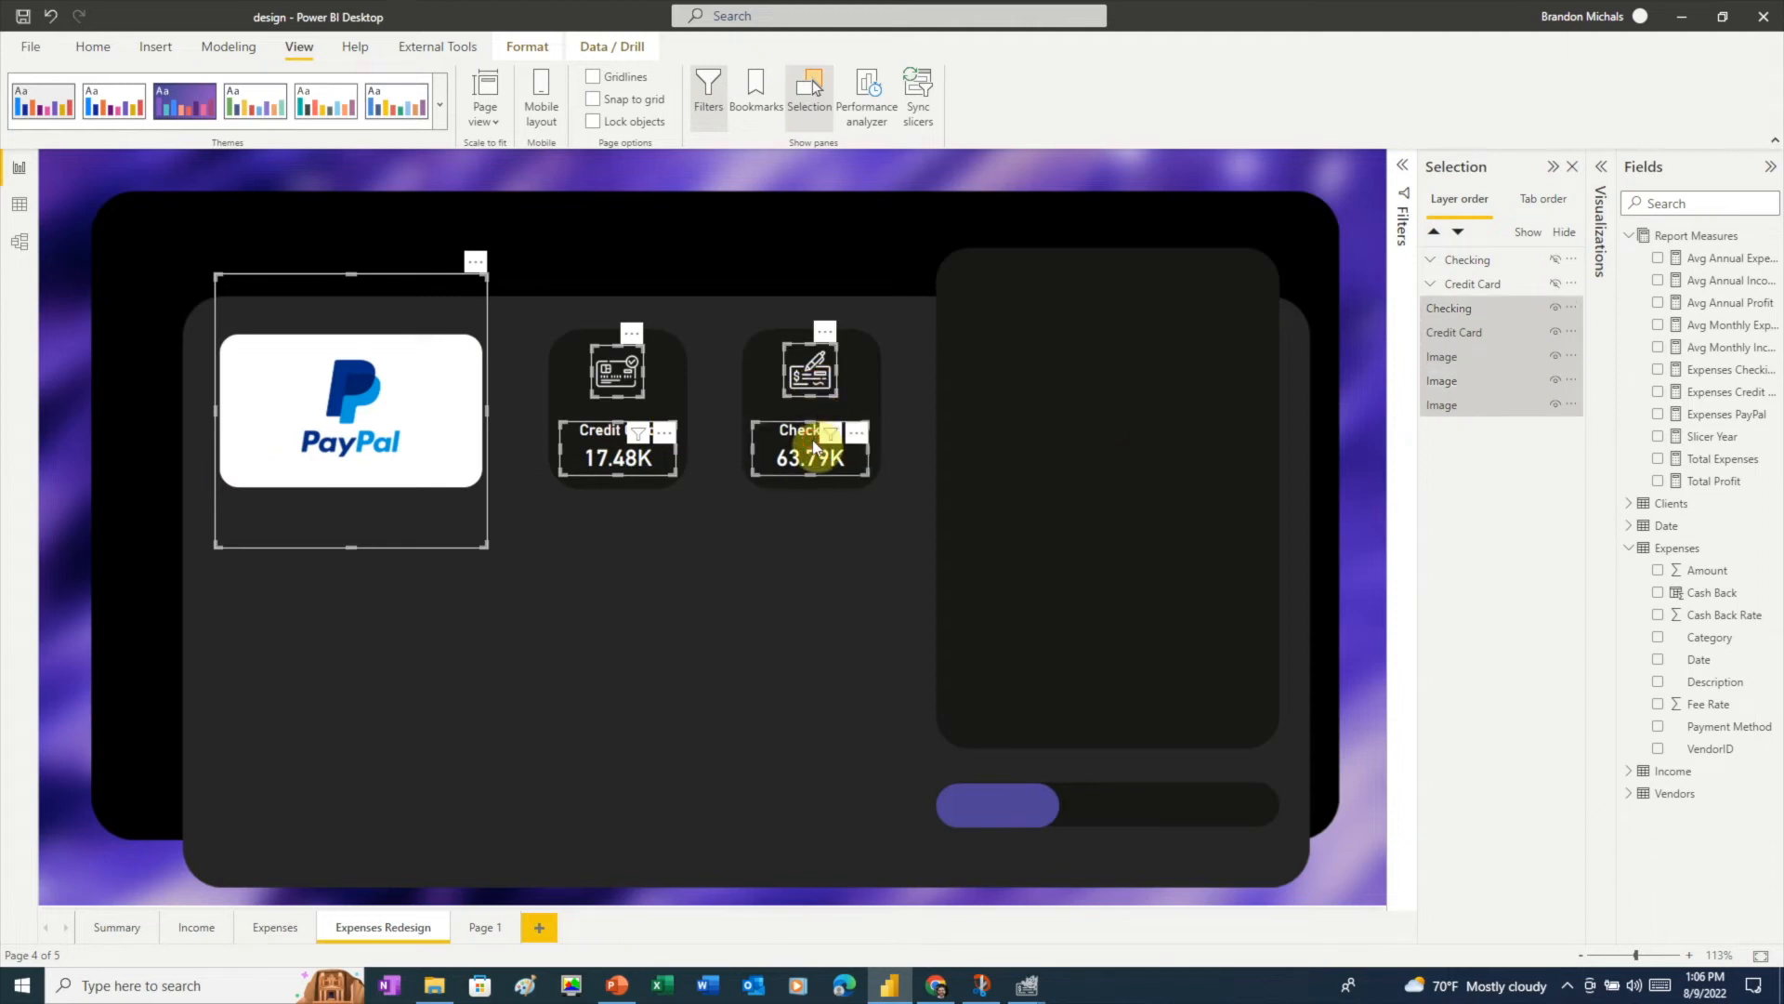
pyautogui.click(1571, 308)
pyautogui.click(1451, 330)
pyautogui.doubleClick(1464, 260)
pyautogui.write('PayPal')
pyautogui.press('Return')
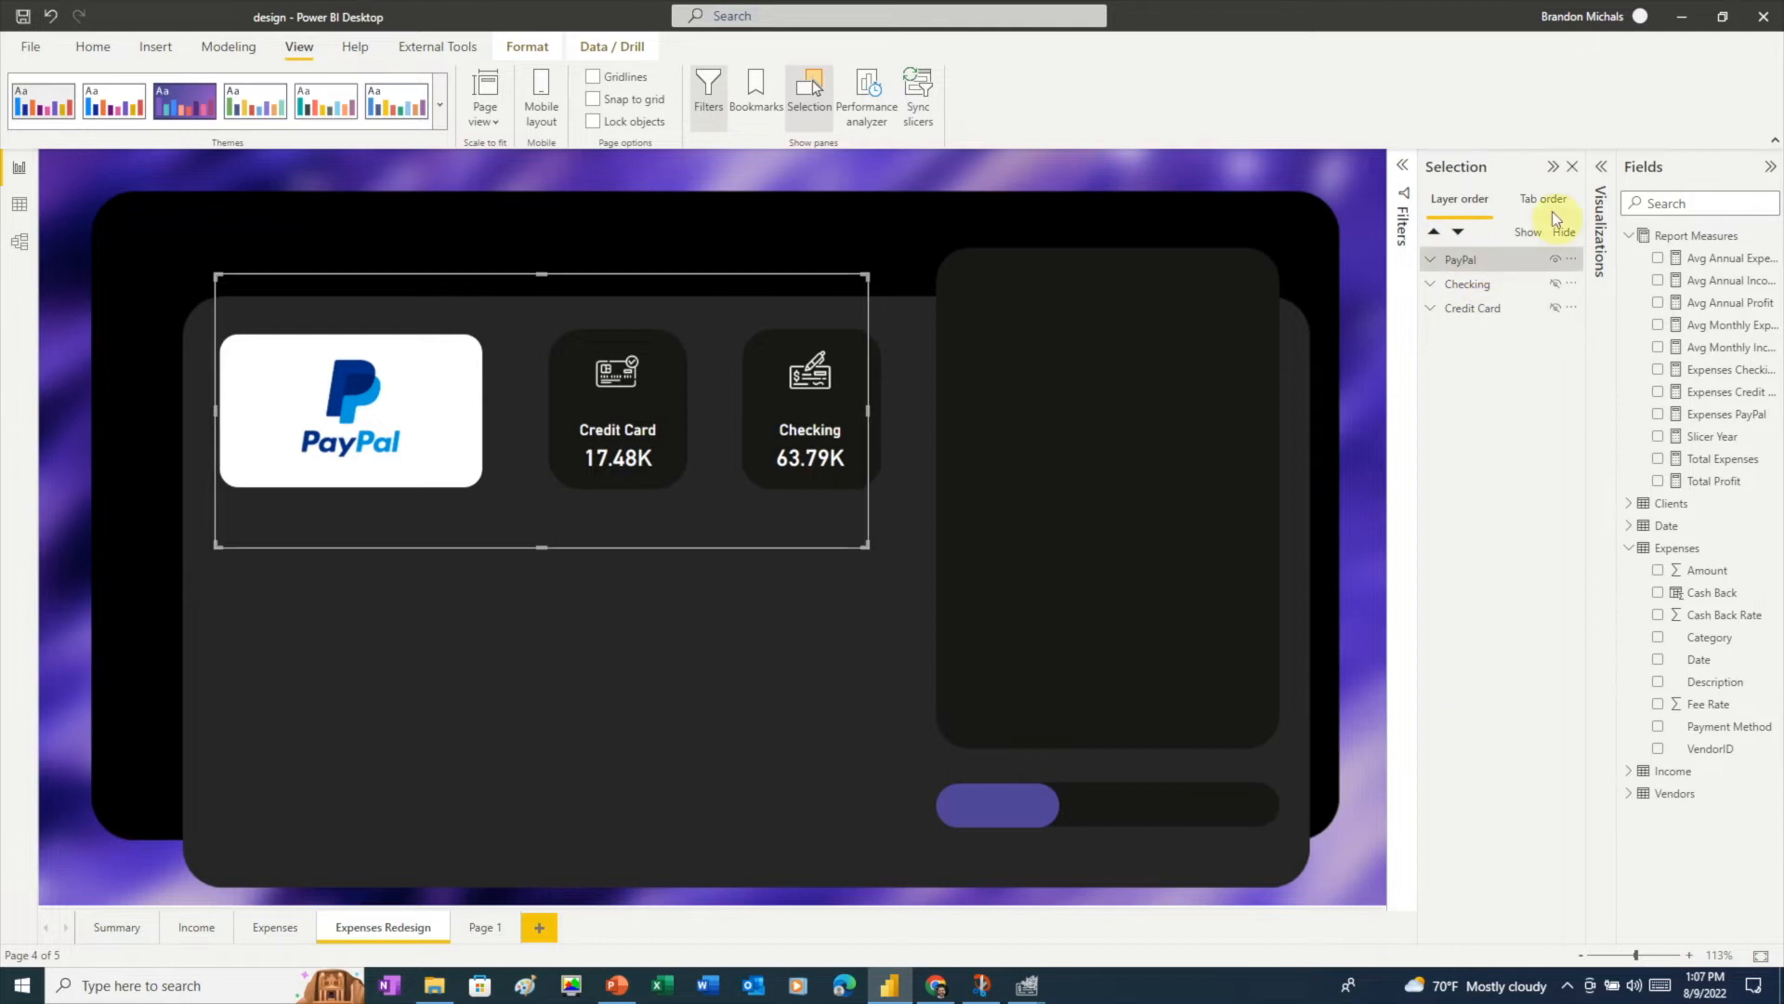
# - Insert a table visual below the PayPal image and widen it to span the area under both expense tiles
pyautogui.click(1604, 175)
pyautogui.click(1494, 368)
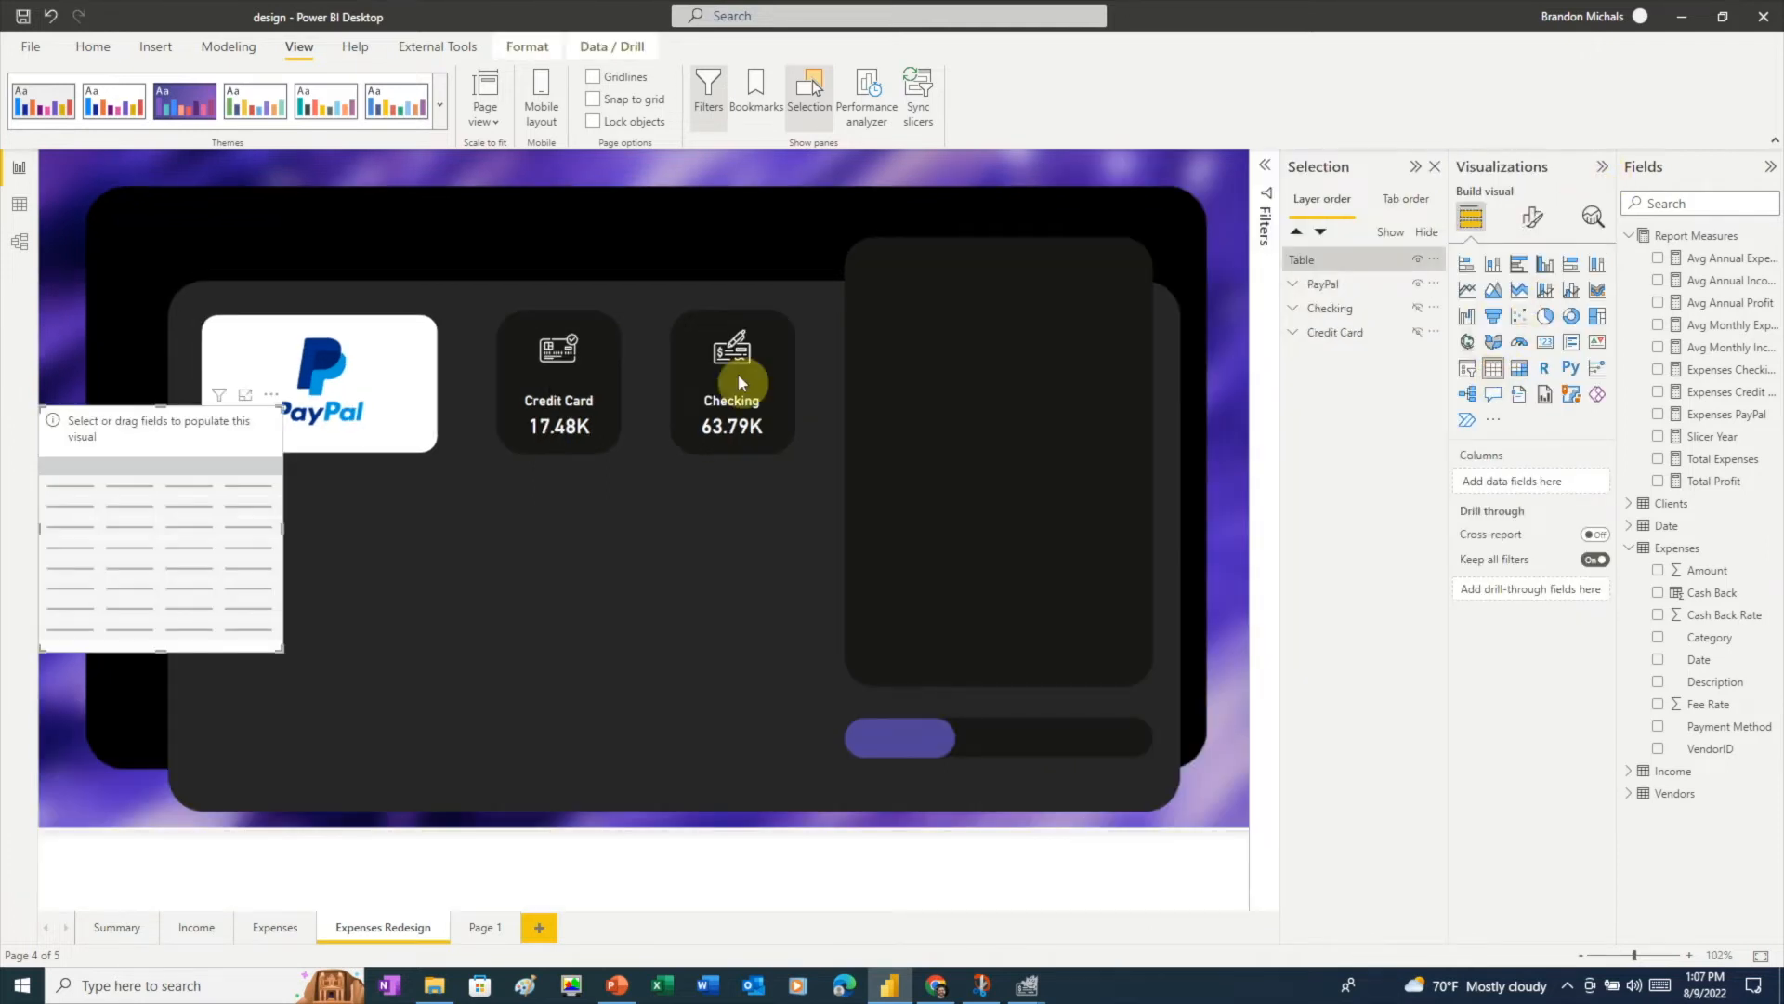
pyautogui.moveTo(130, 422); pyautogui.dragTo(273, 558)
pyautogui.moveTo(441, 641); pyautogui.dragTo(785, 670)
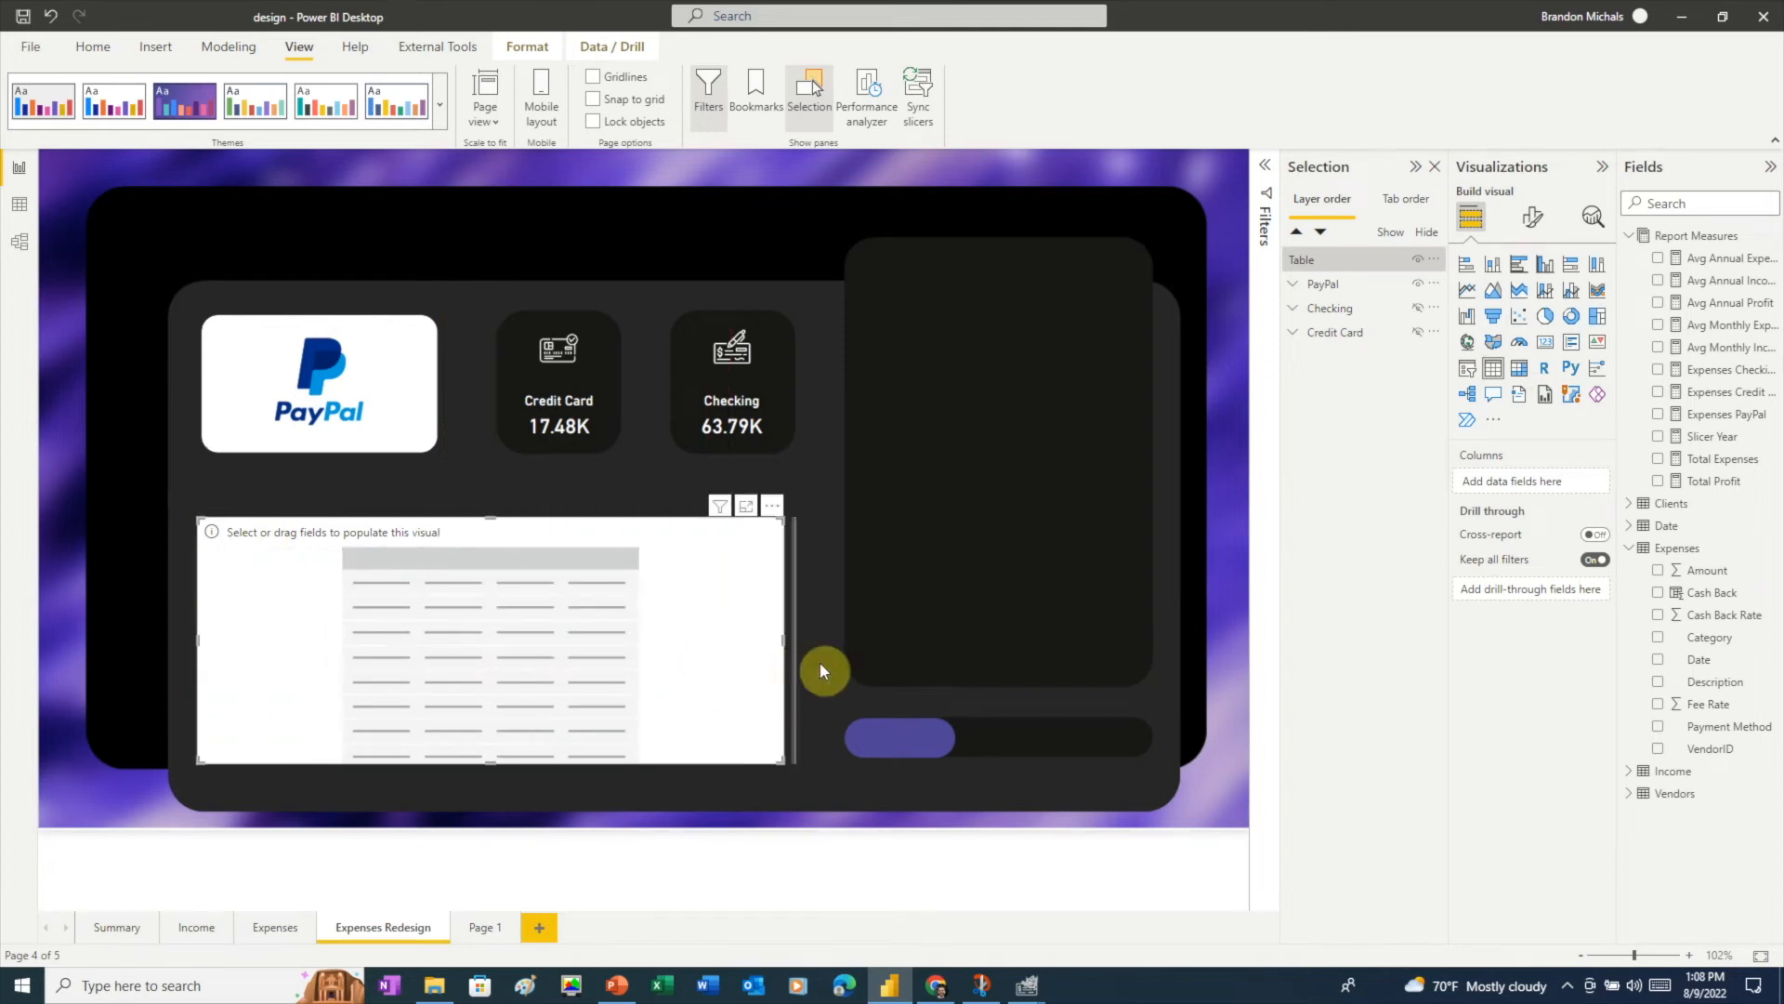
# - Fill the table with the Expenses fields Category, Date, Description and Amount, and adjust the column widths to fit
pyautogui.click(1659, 639)
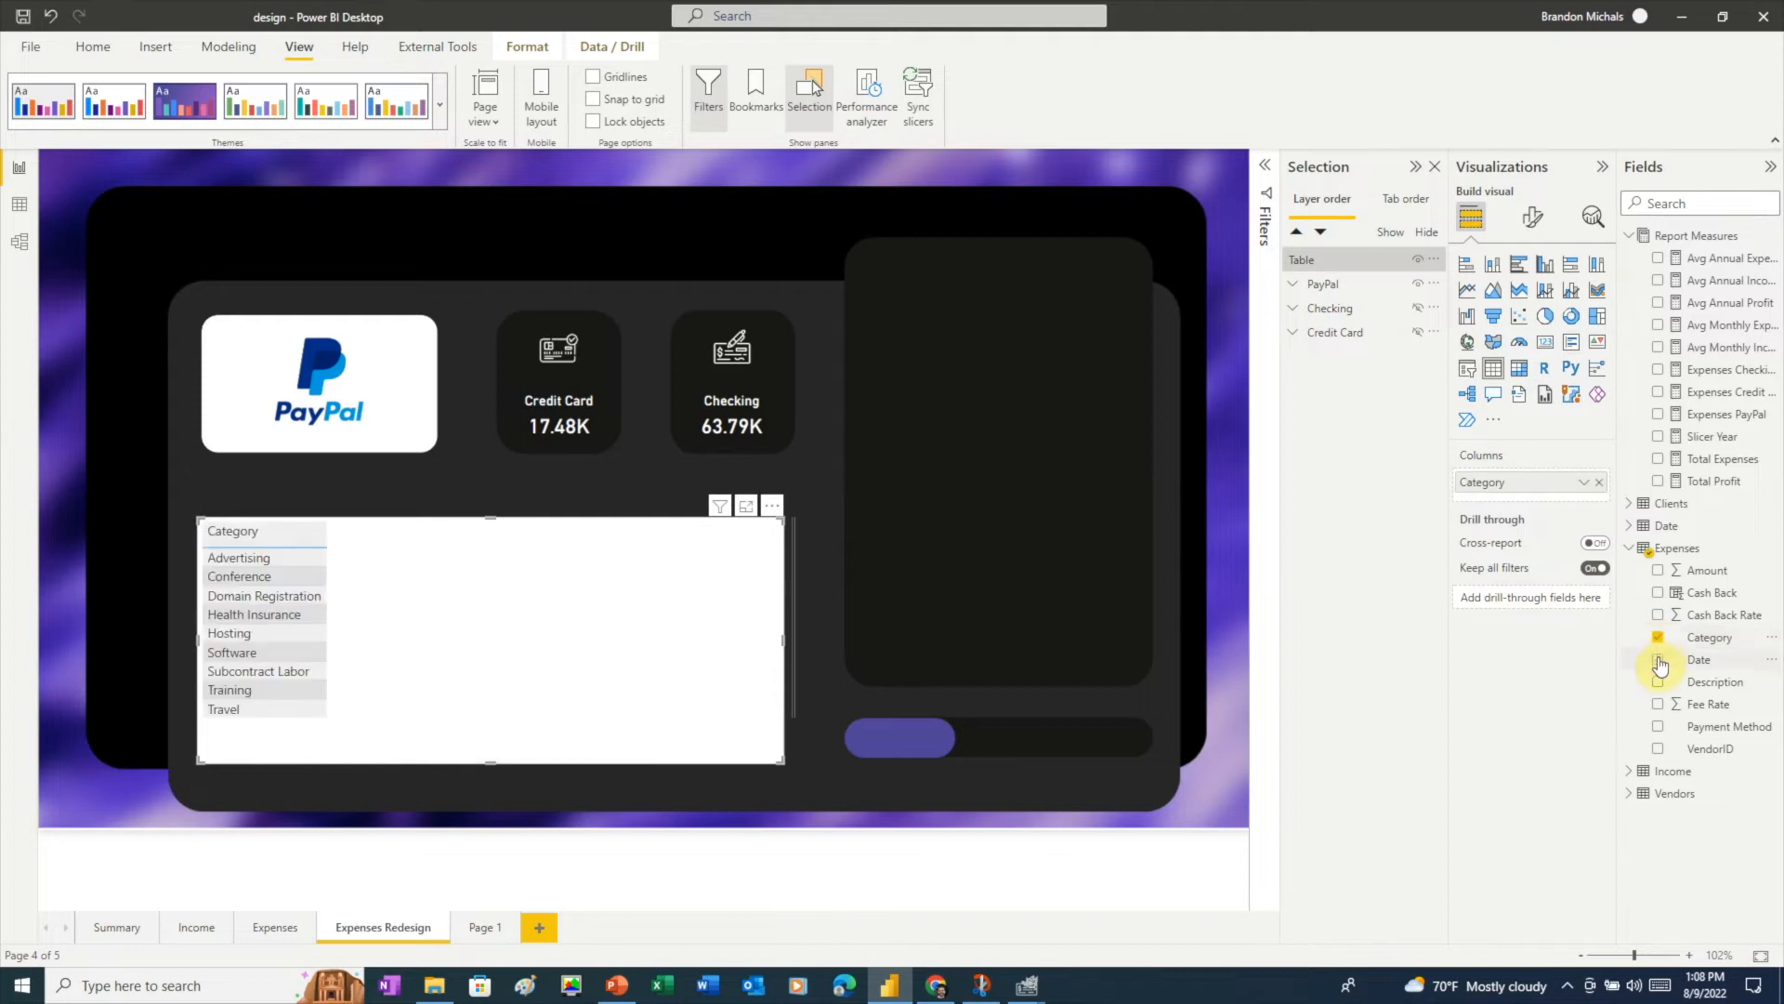
pyautogui.click(1659, 661)
pyautogui.click(1659, 683)
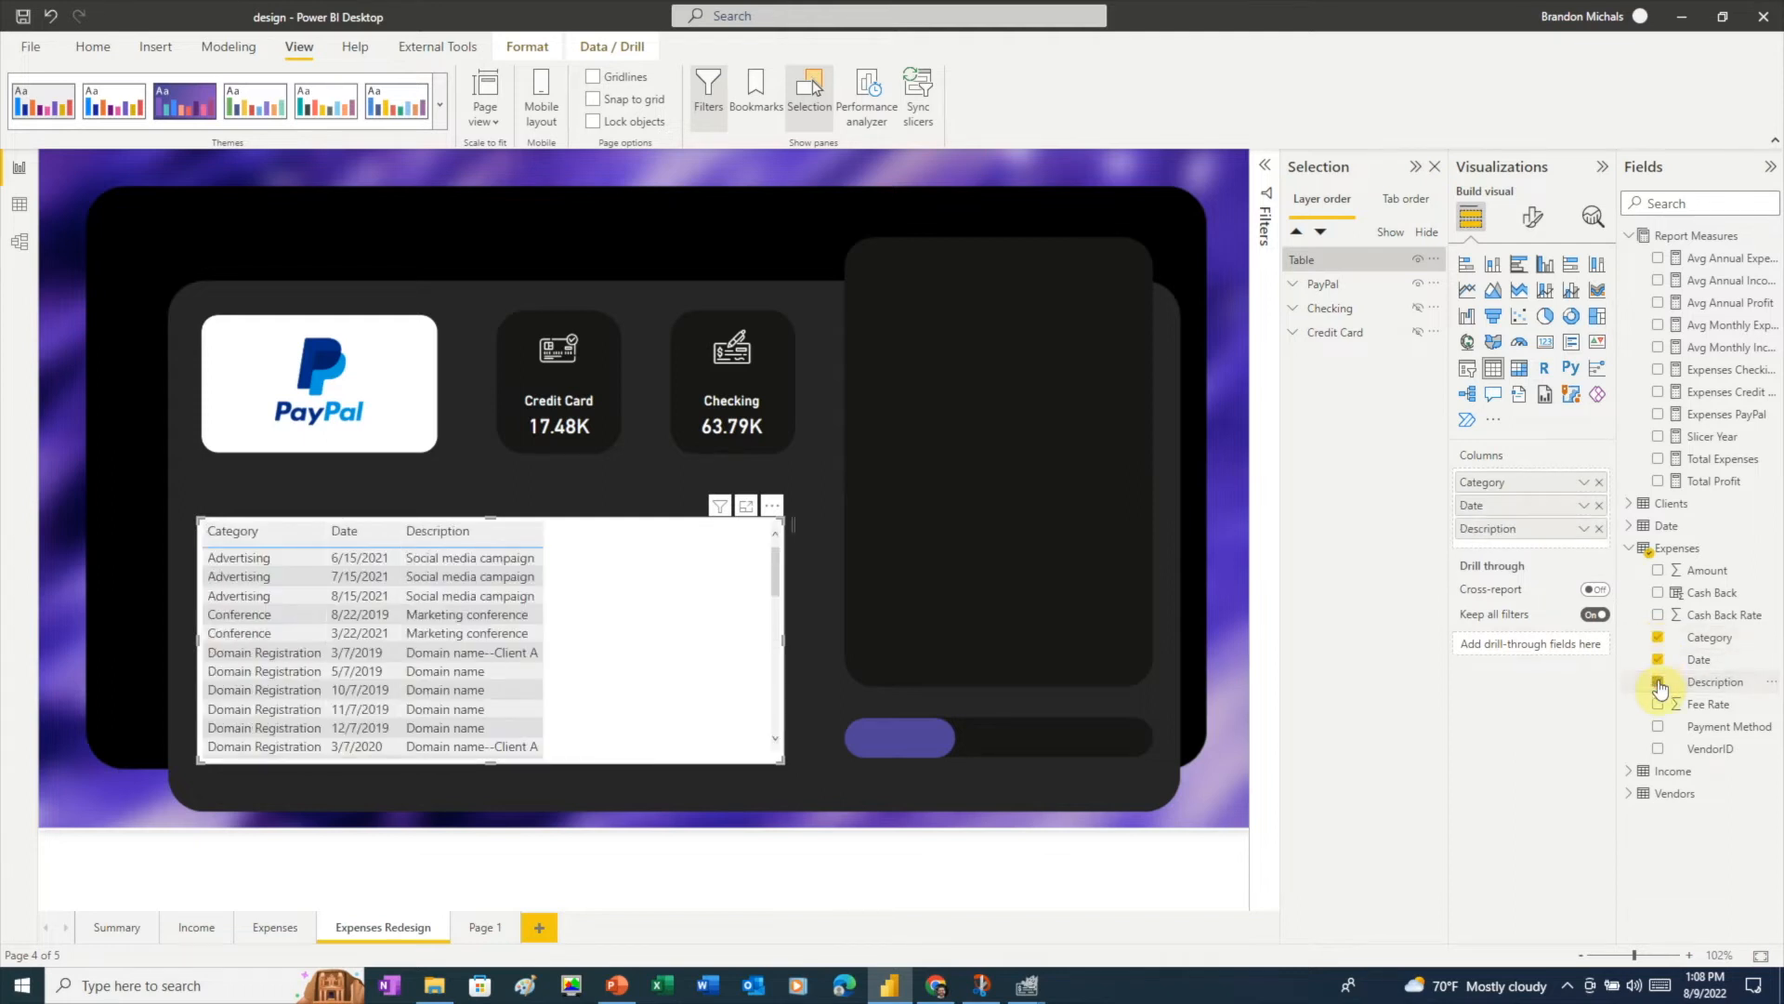
pyautogui.click(1659, 570)
pyautogui.moveTo(545, 539); pyautogui.dragTo(647, 539)
pyautogui.moveTo(406, 537); pyautogui.dragTo(348, 536)
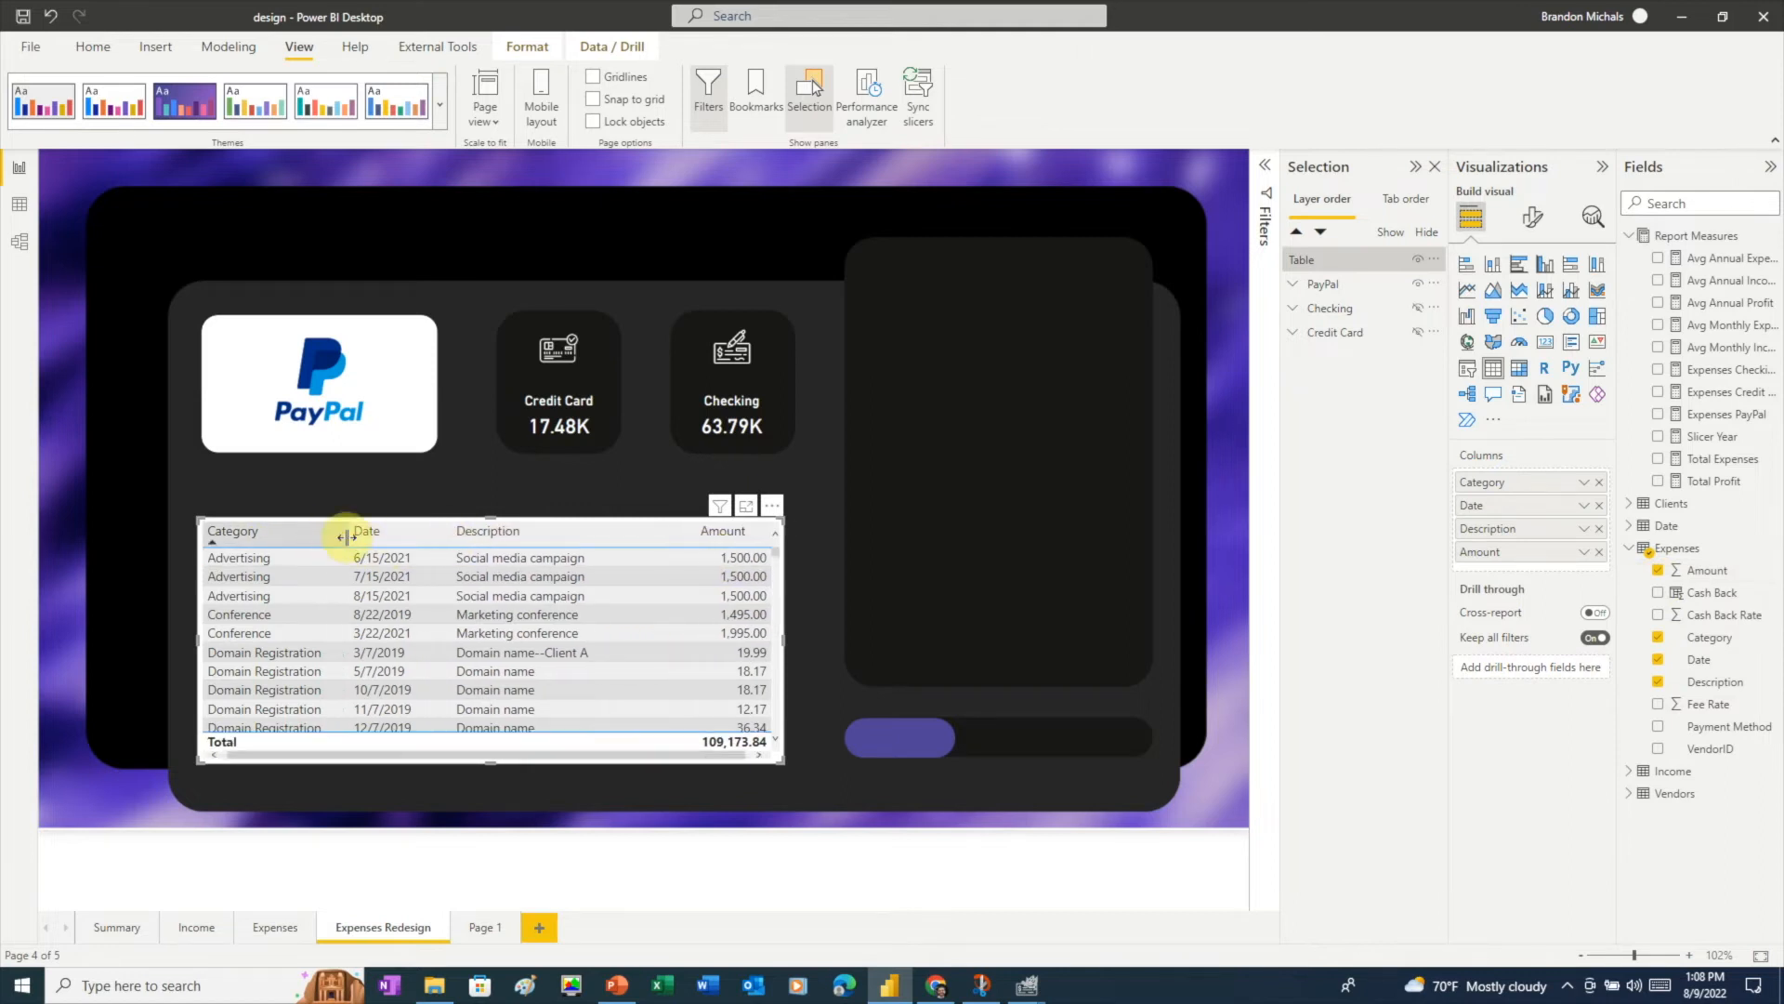
# - Turn on the table's title with the text Transactions and a white text color
pyautogui.click(1527, 223)
pyautogui.click(1524, 302)
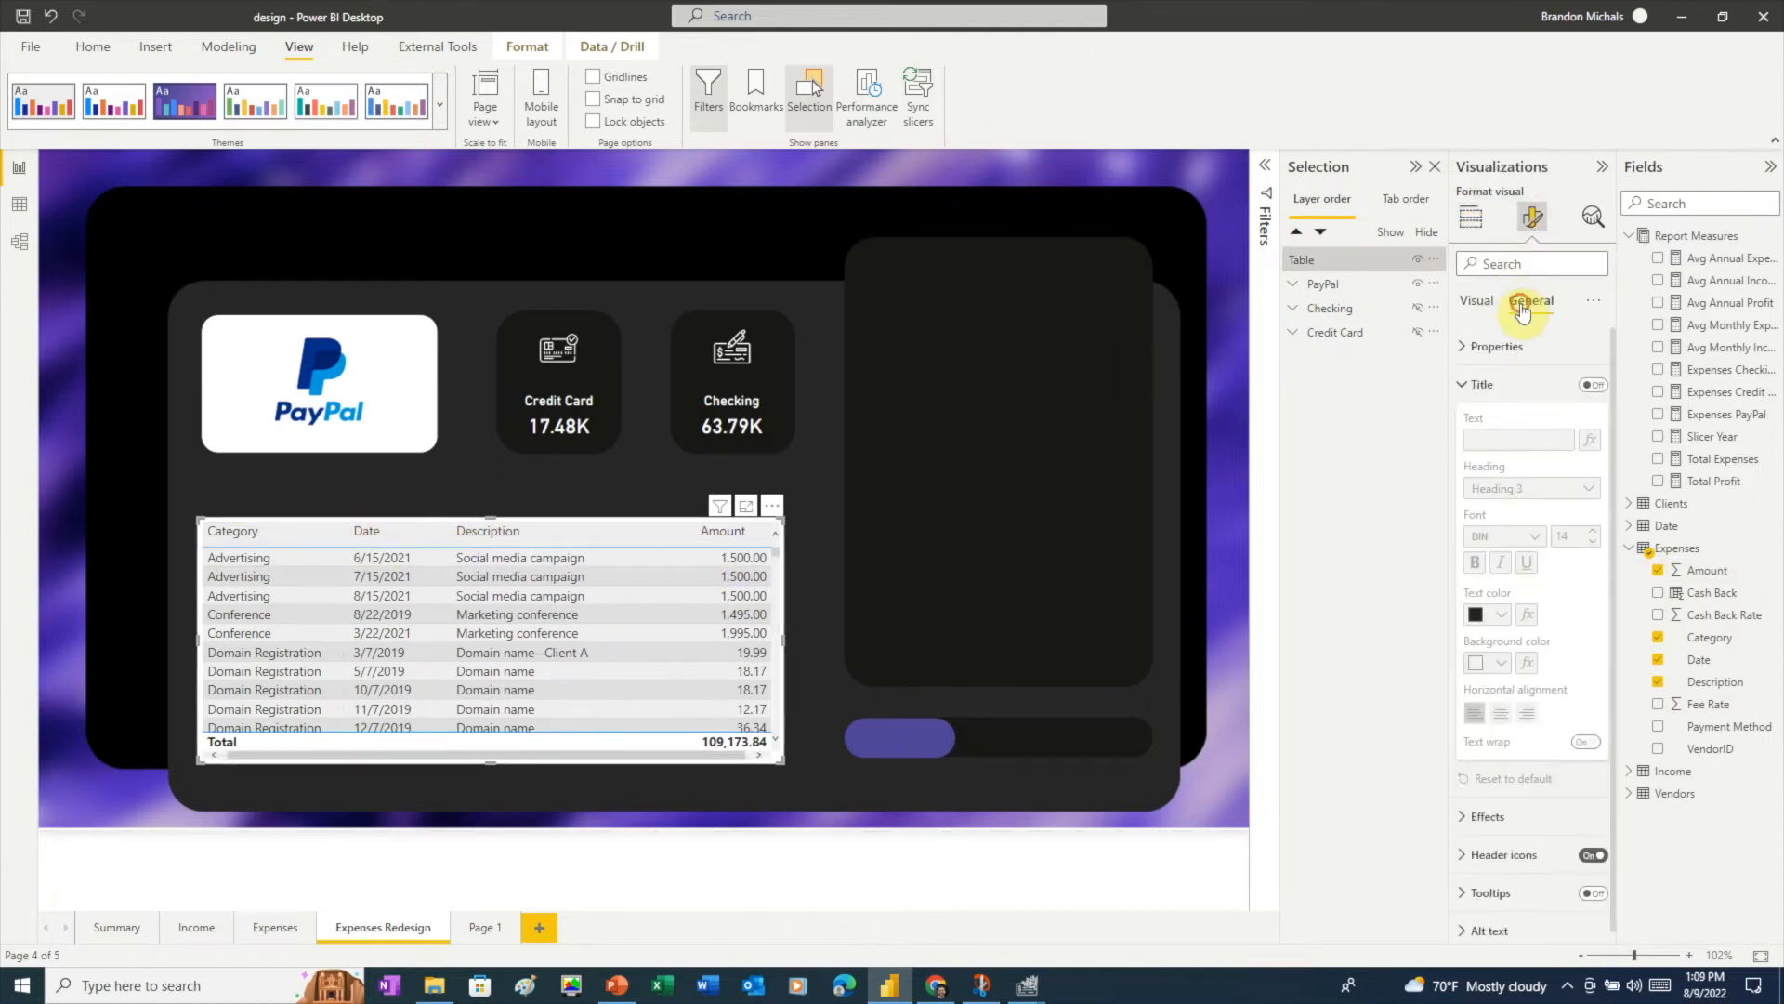
pyautogui.click(1593, 385)
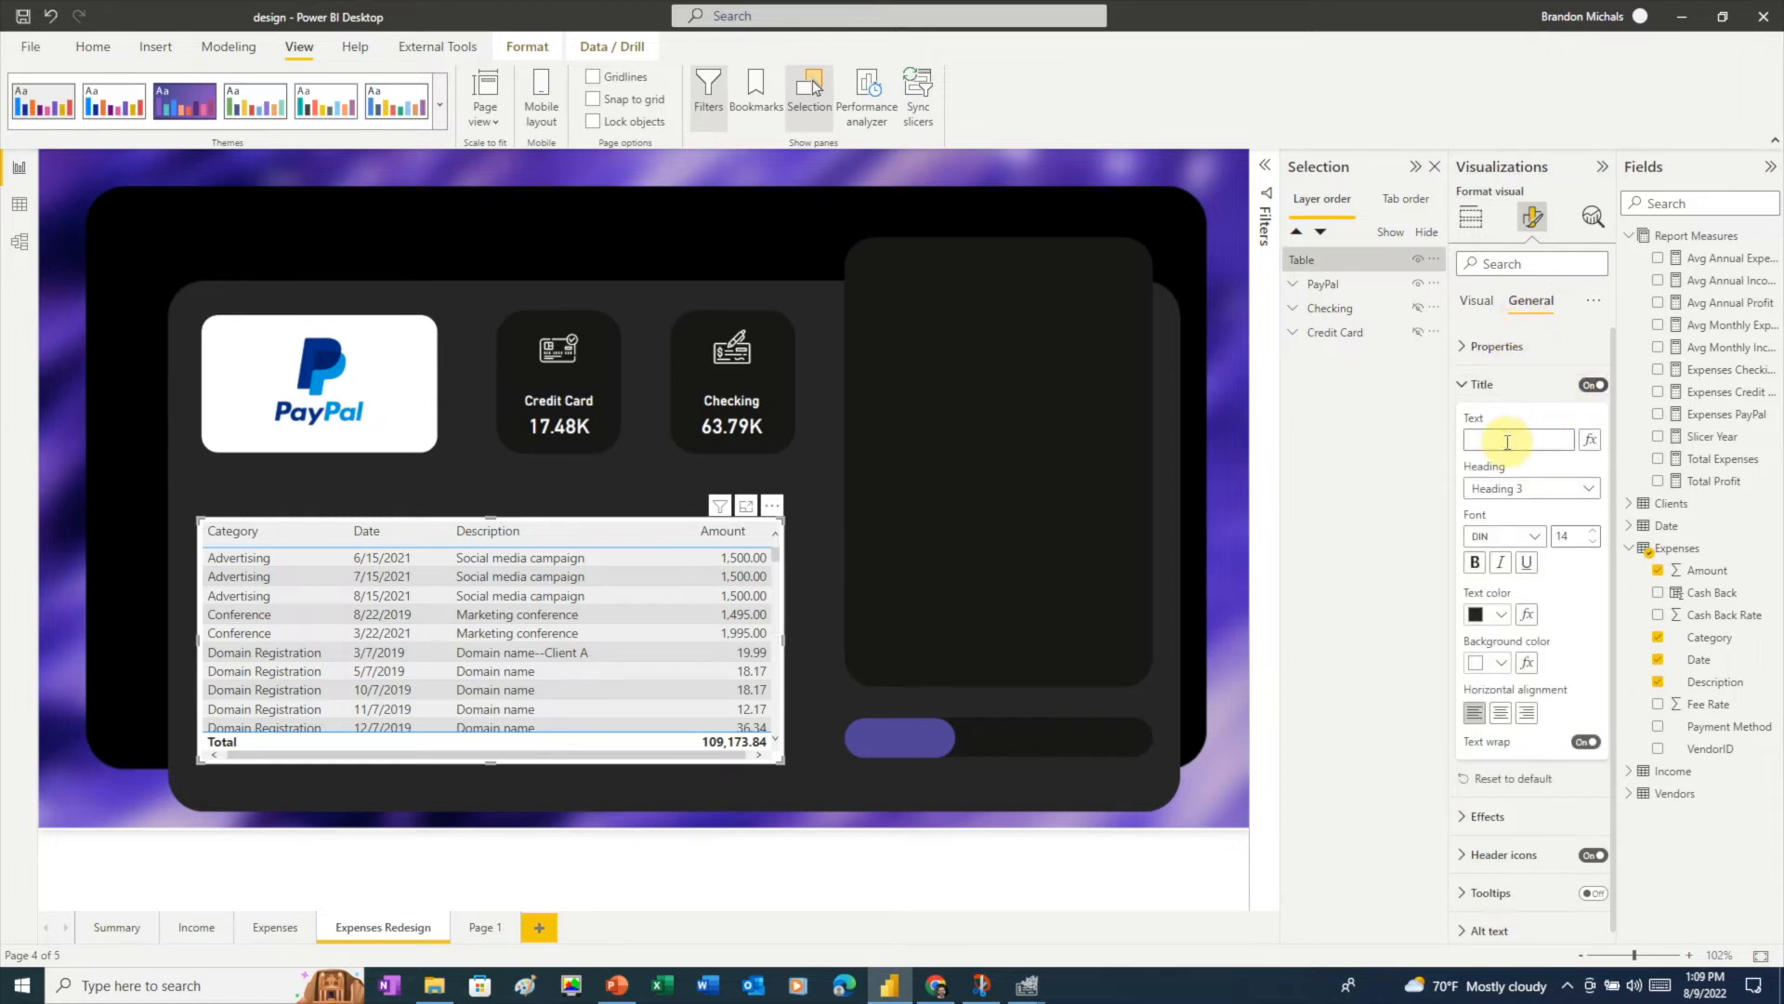
pyautogui.click(1509, 442)
pyautogui.write('Transactions')
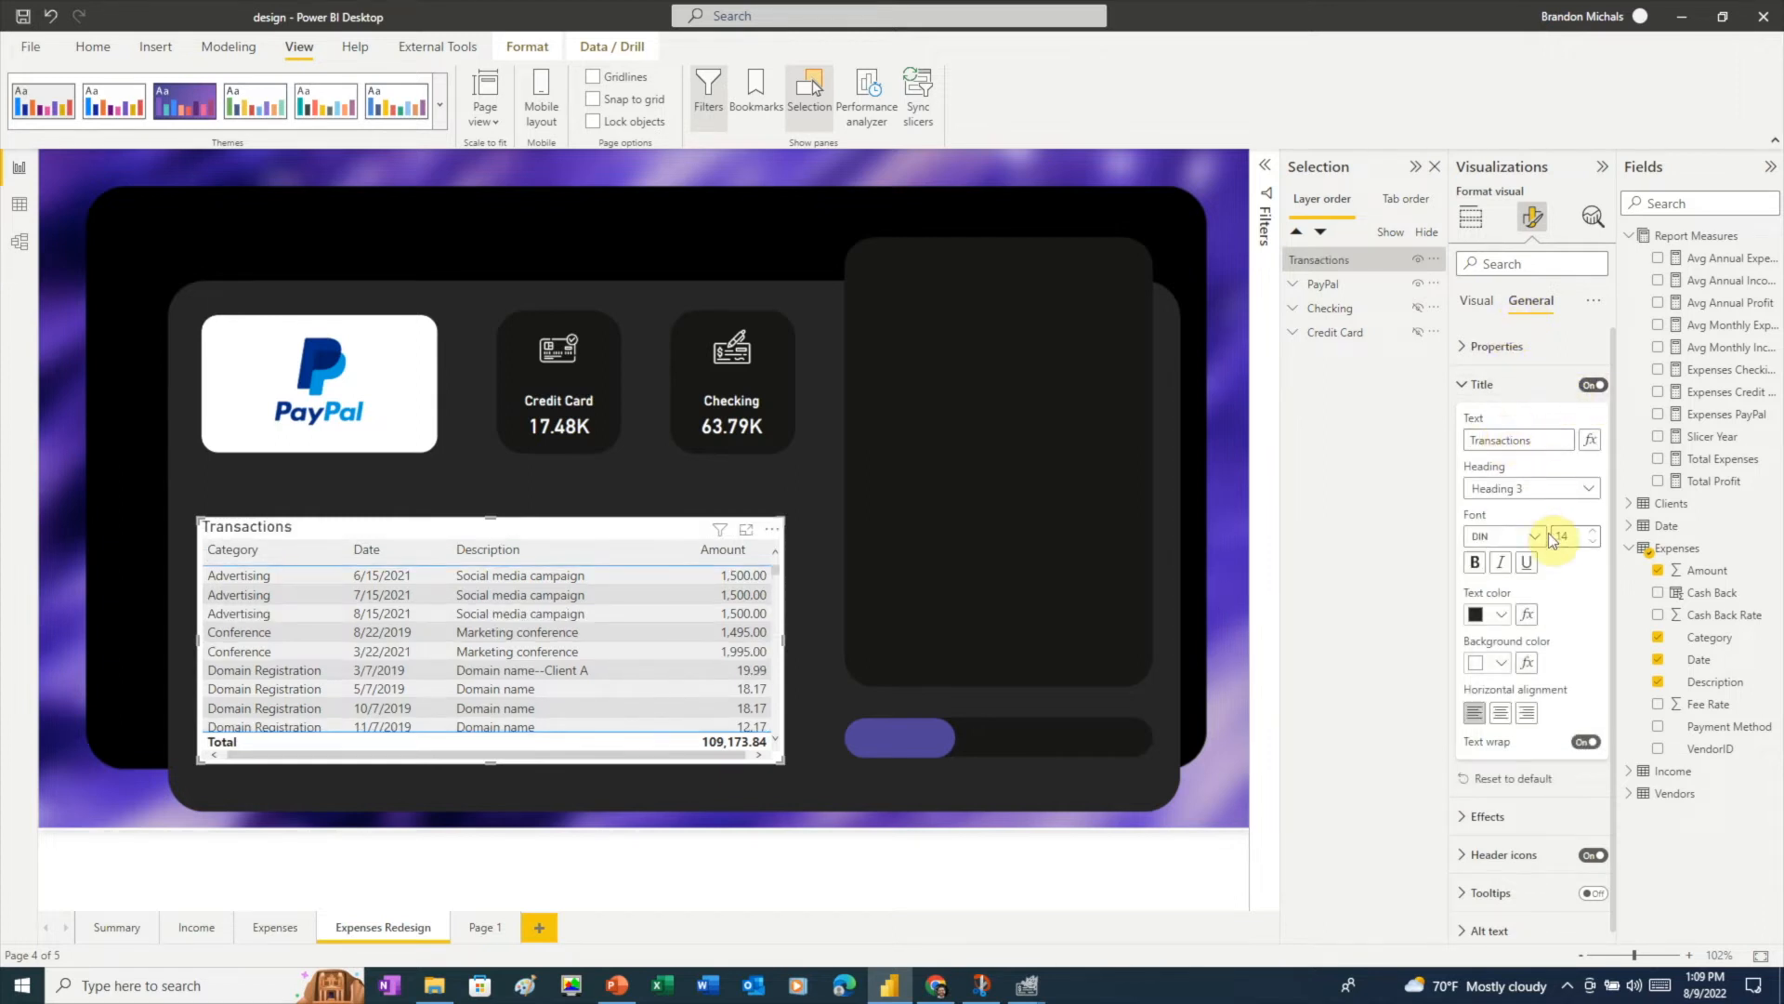
pyautogui.click(1499, 615)
pyautogui.click(1481, 683)
pyautogui.click(1466, 387)
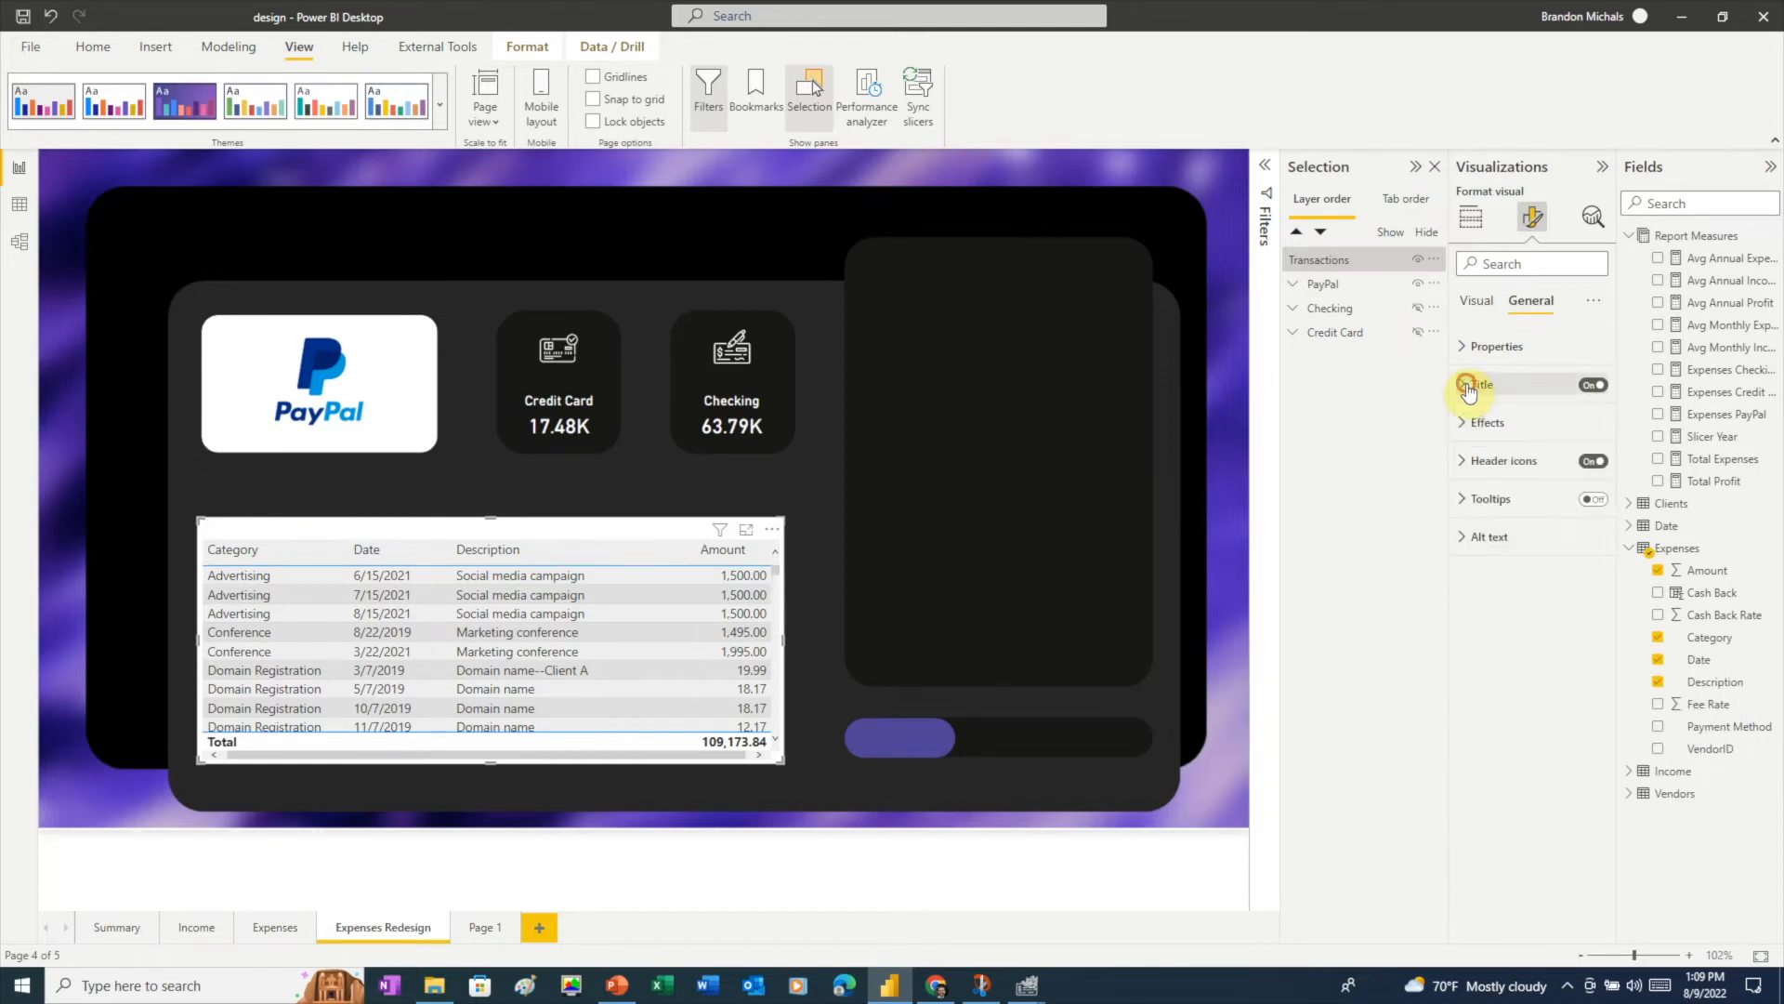
# - Turn off the Transactions table's background effect
pyautogui.click(1478, 422)
pyautogui.click(1585, 461)
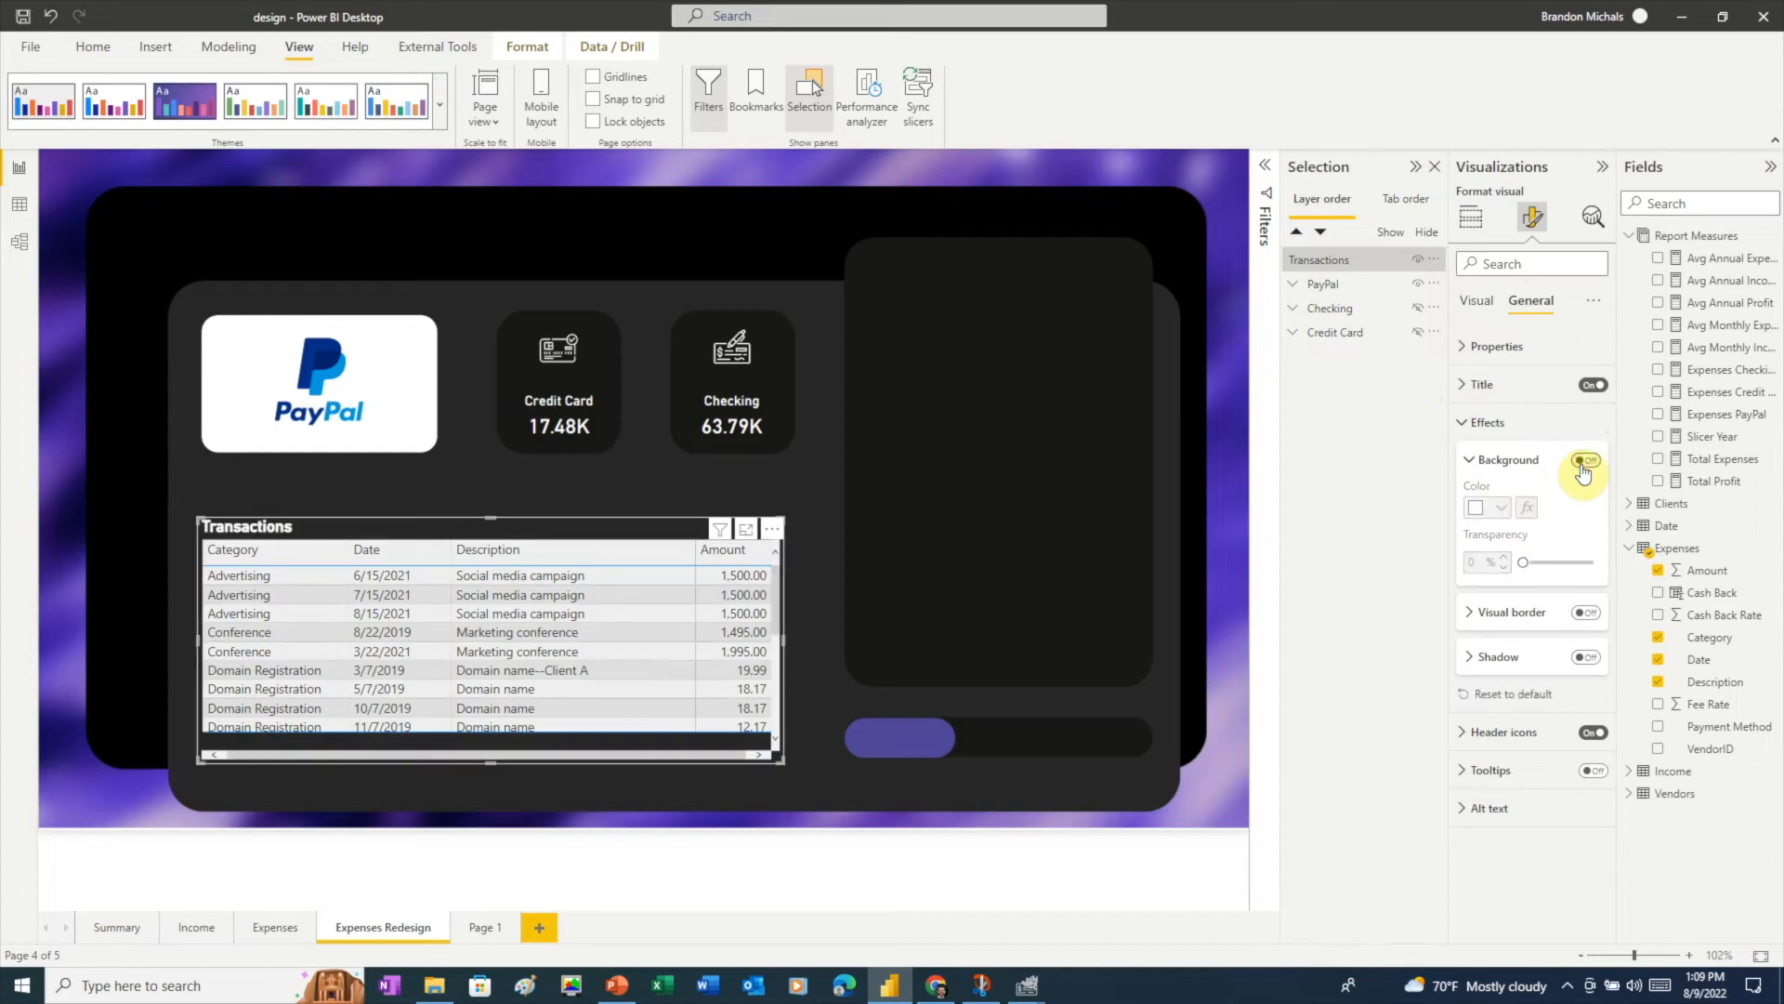
pyautogui.click(1480, 460)
pyautogui.click(1473, 423)
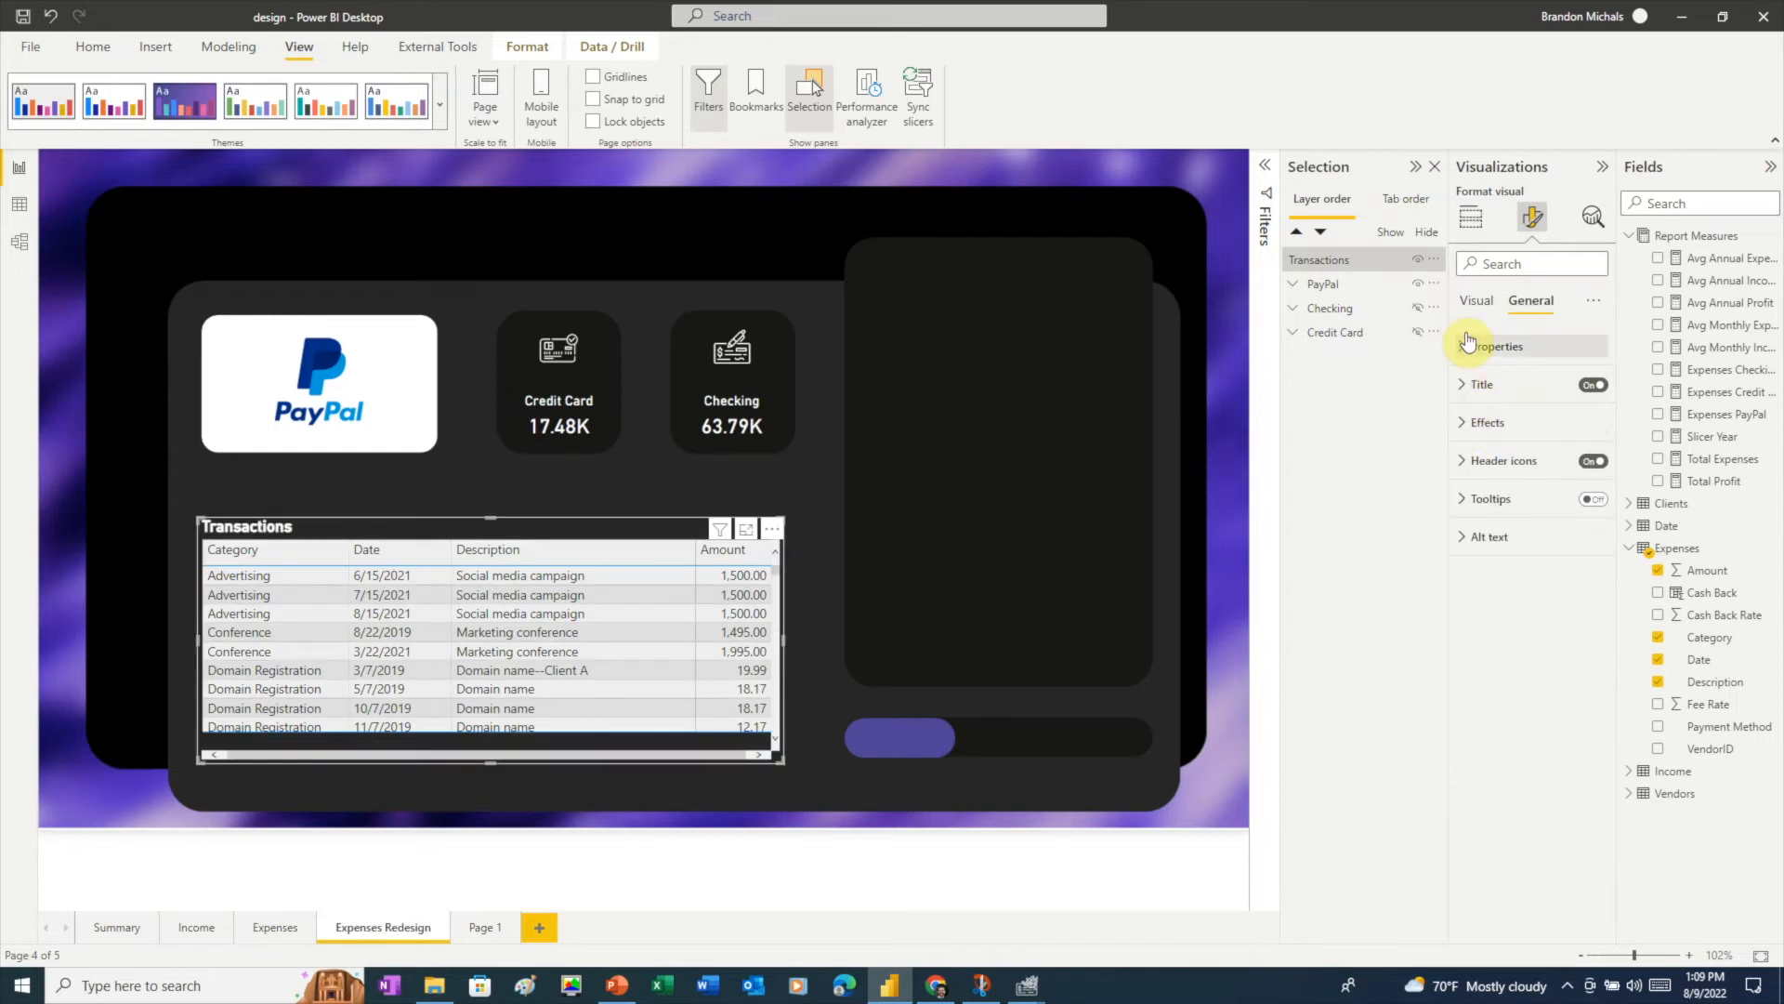
# - Set the background color of the Transactions table's values to dark gray
pyautogui.click(1477, 300)
pyautogui.click(1463, 424)
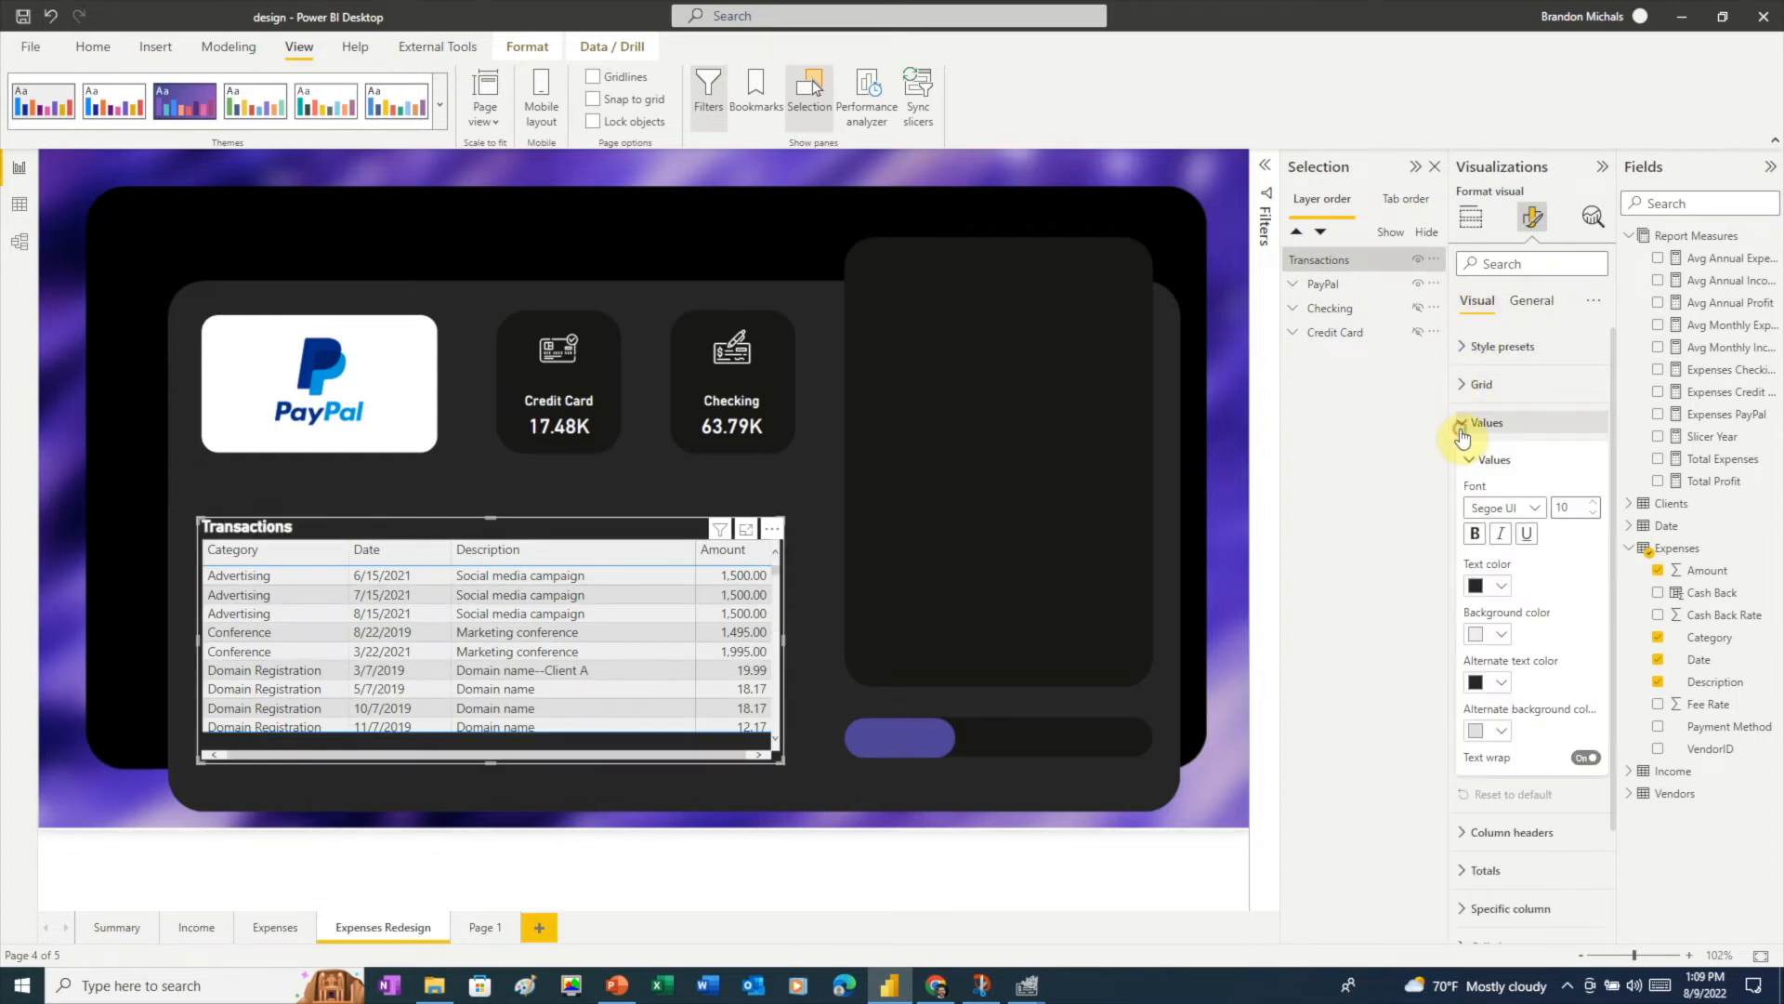
pyautogui.click(1501, 636)
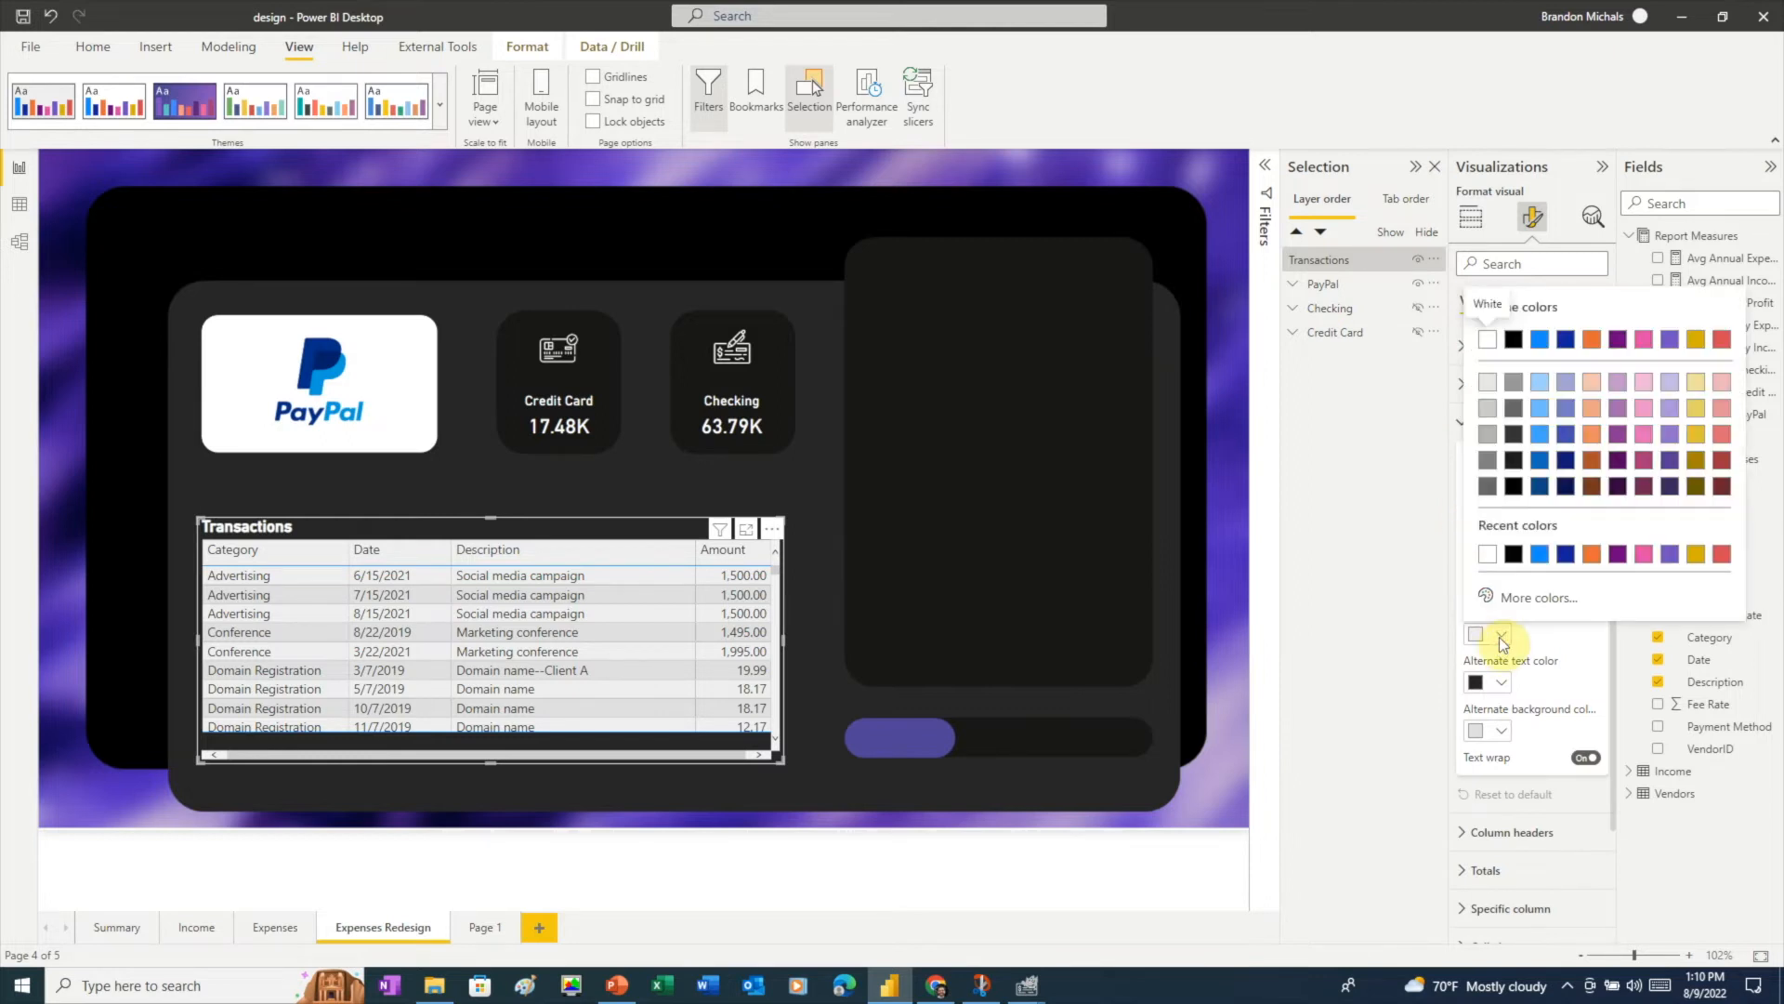
pyautogui.click(1514, 407)
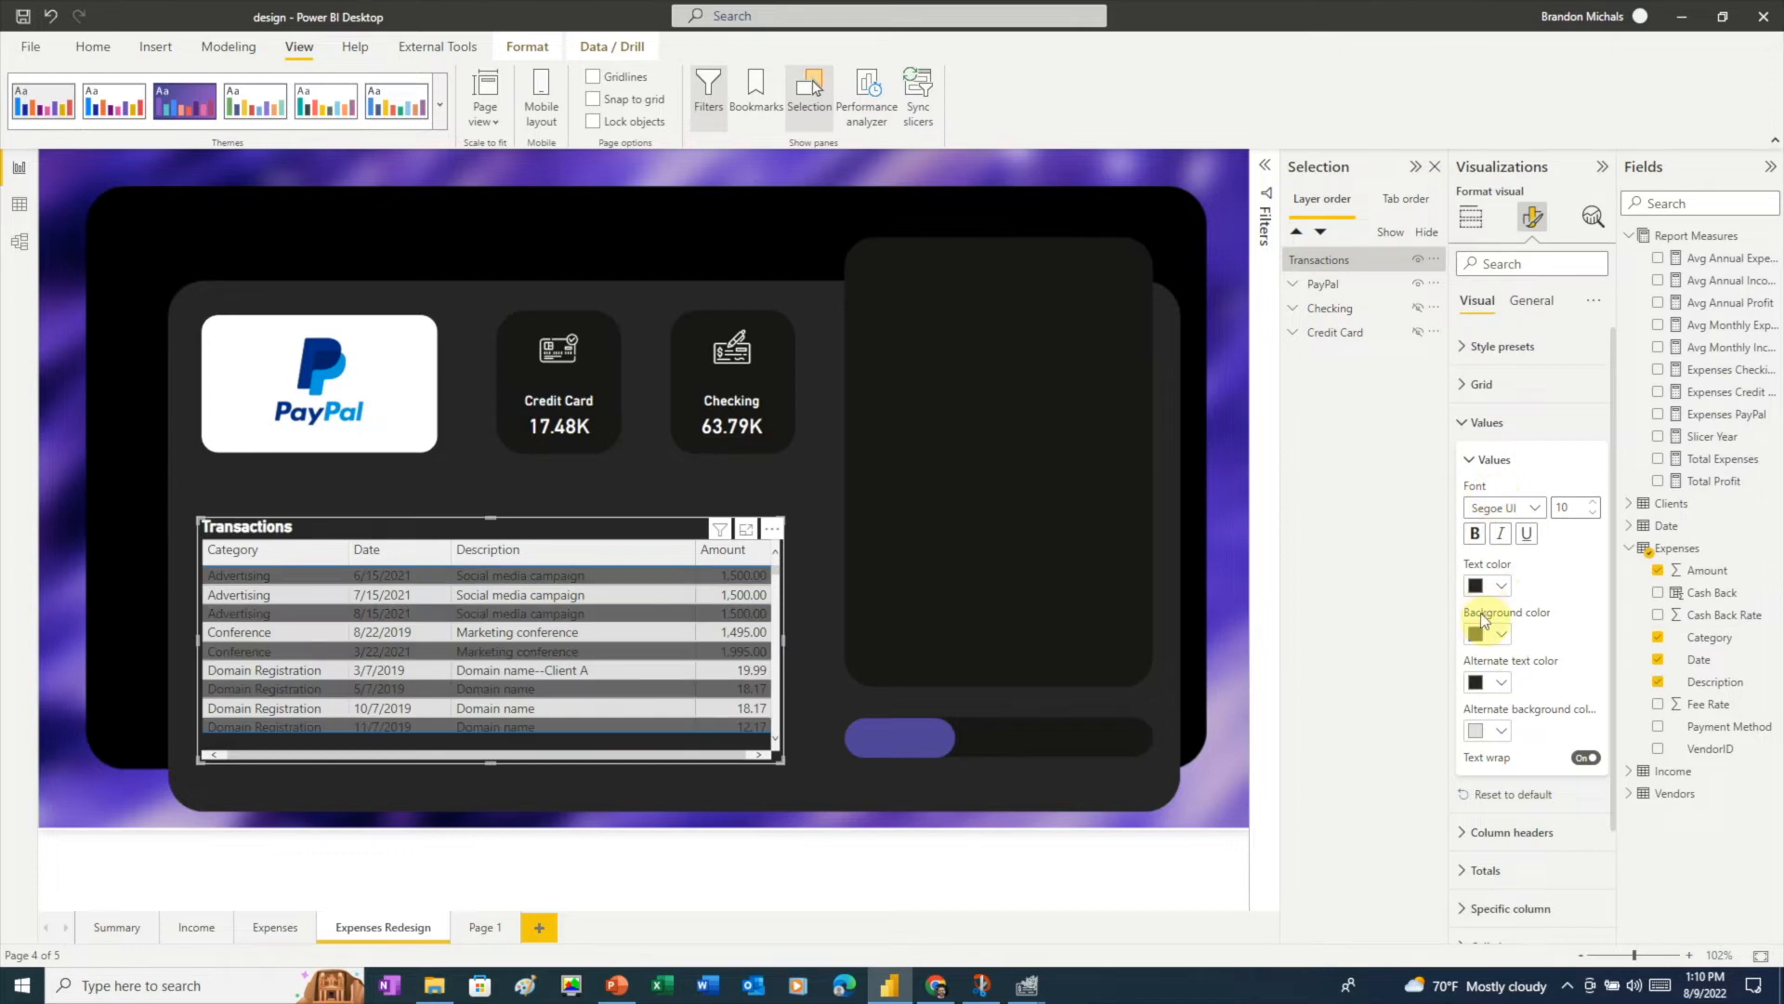
# - Try dark grey shades for the background and alternate background colours of the Transactions table's values
pyautogui.click(1498, 731)
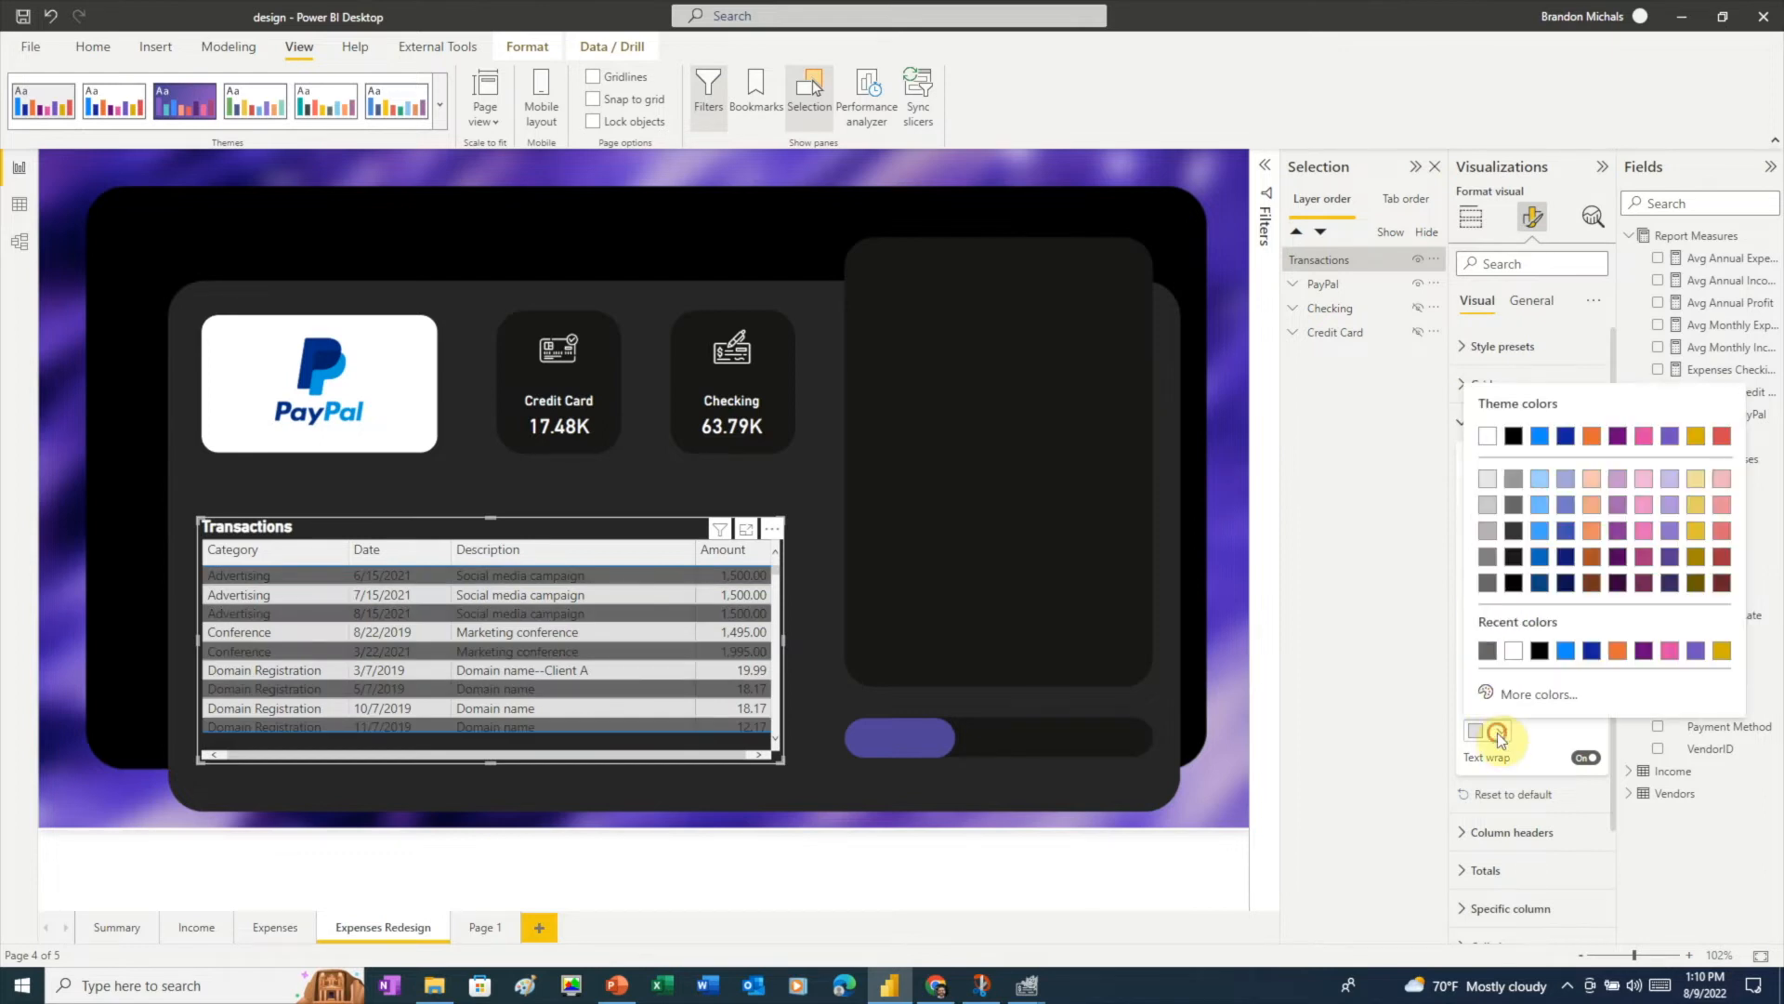
pyautogui.click(1492, 588)
pyautogui.click(1500, 634)
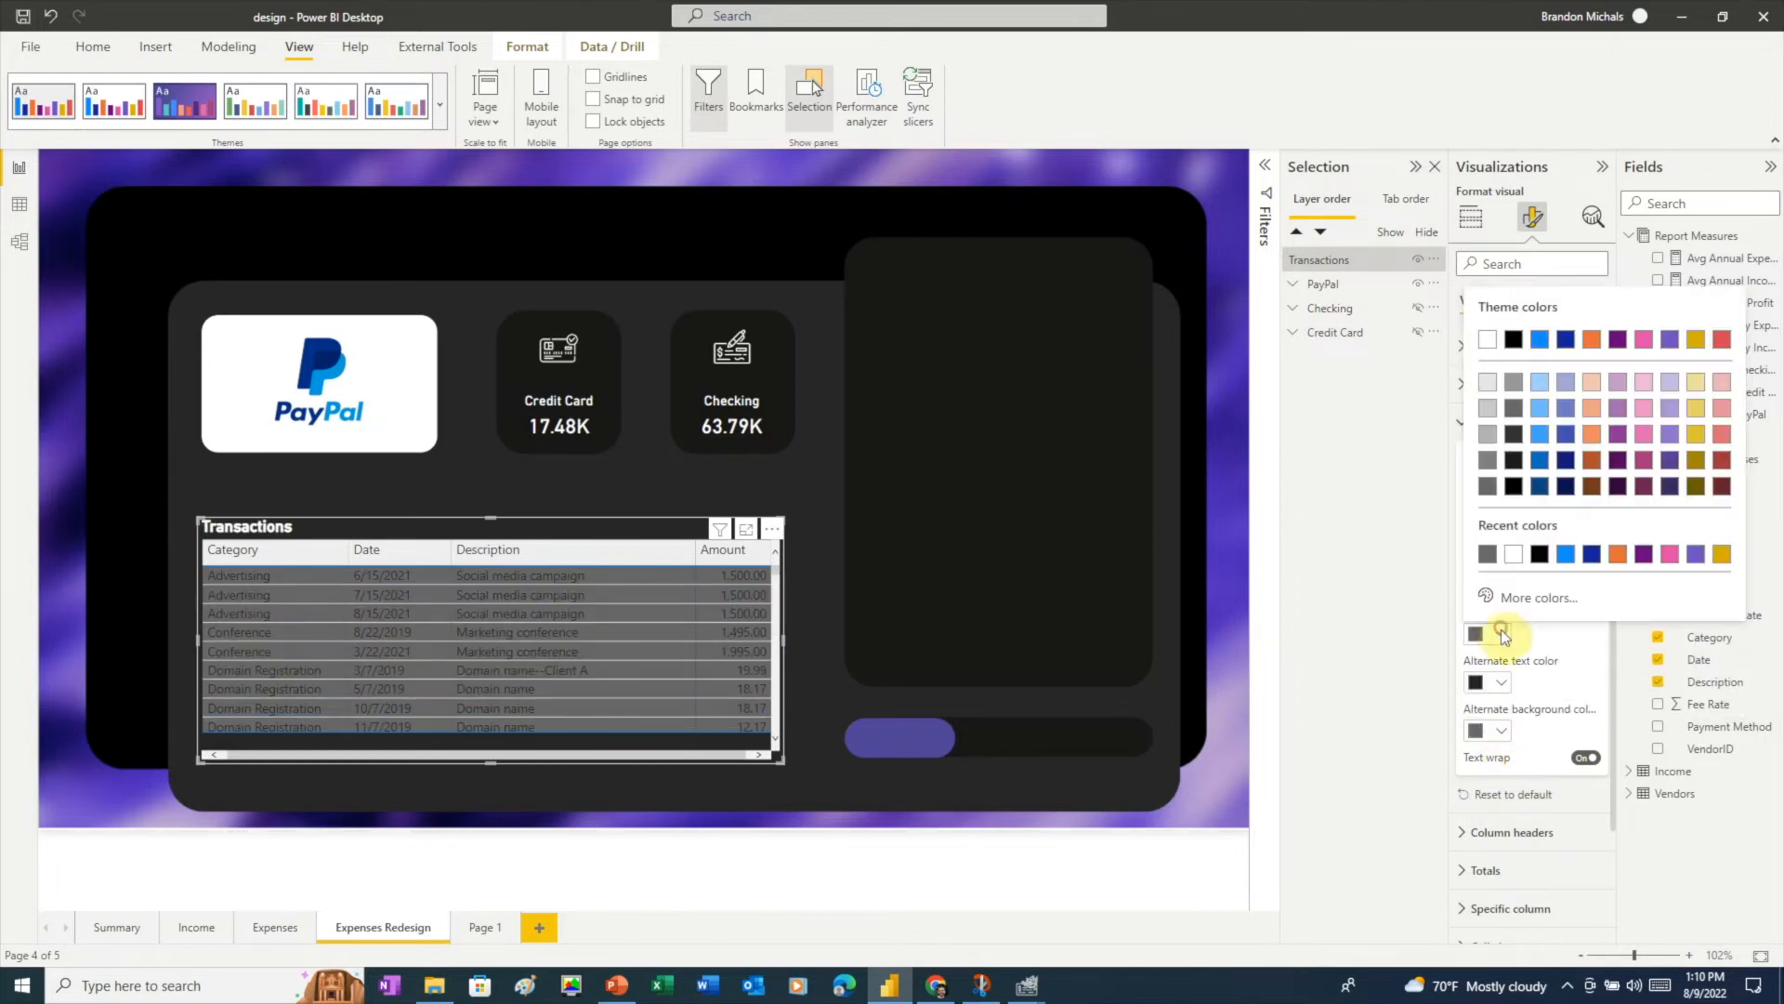
pyautogui.click(1517, 429)
pyautogui.click(1501, 730)
pyautogui.click(1496, 587)
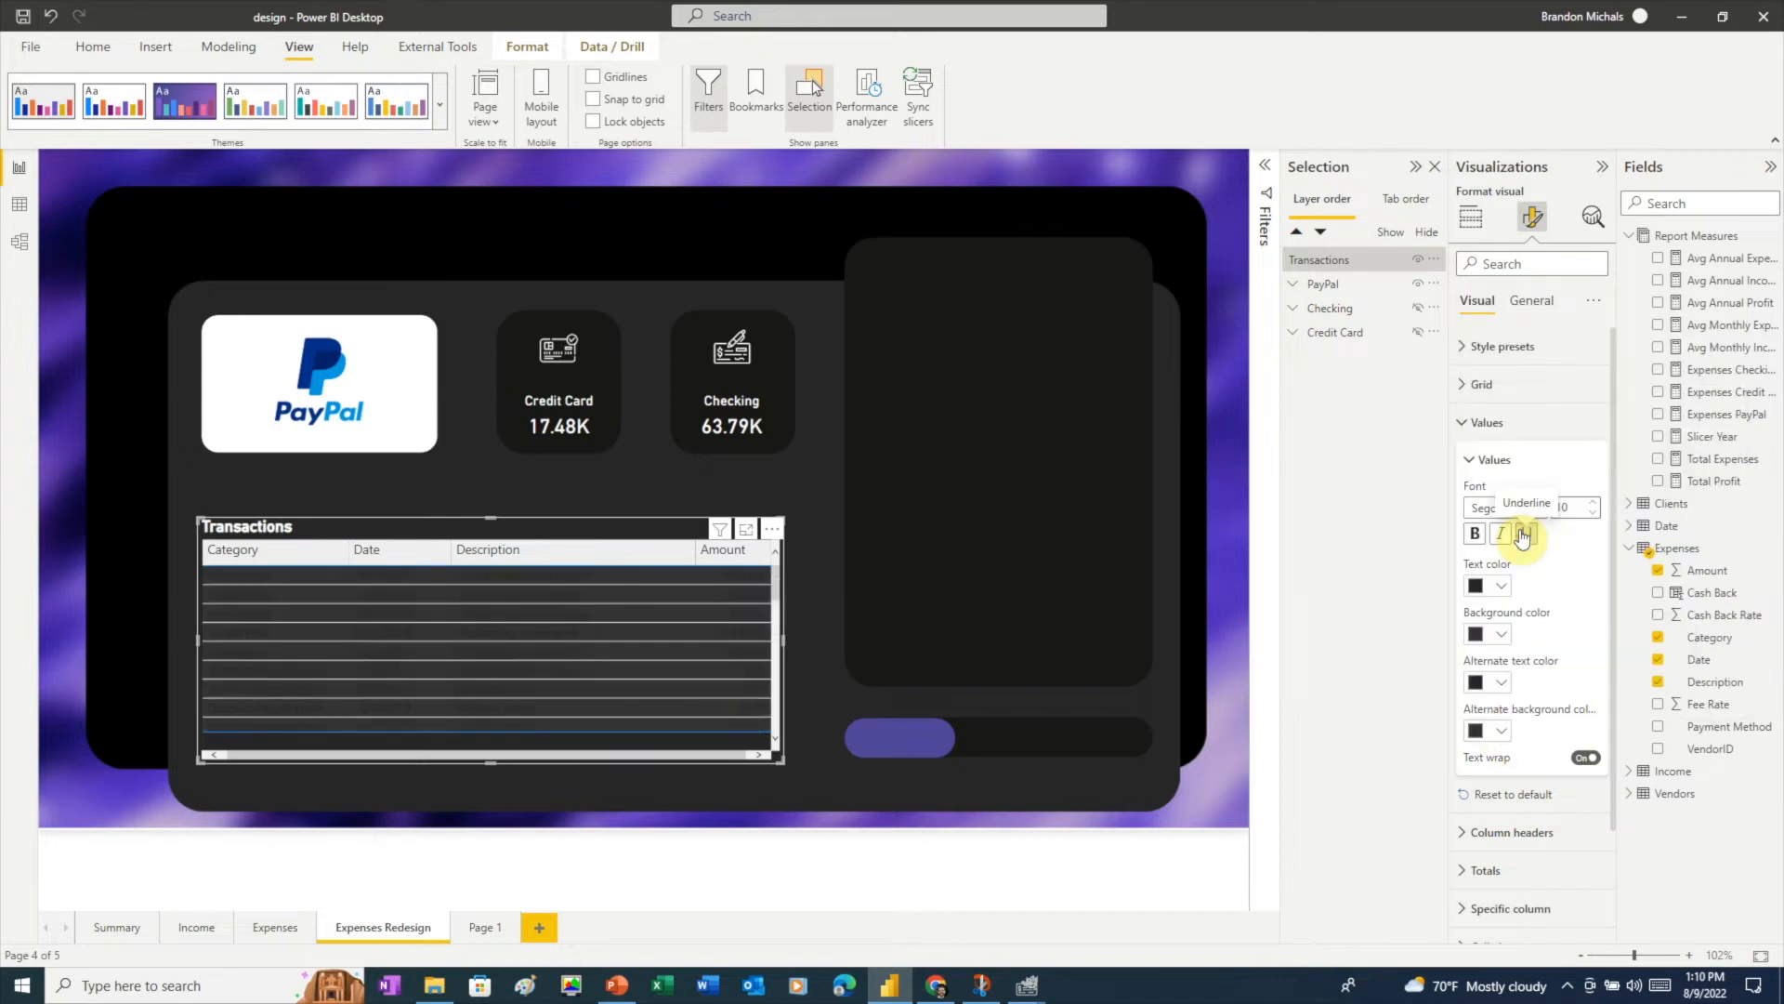
# - Set the background and alternate background colours of the Transactions table's values to near-black
pyautogui.click(1502, 632)
pyautogui.click(1518, 467)
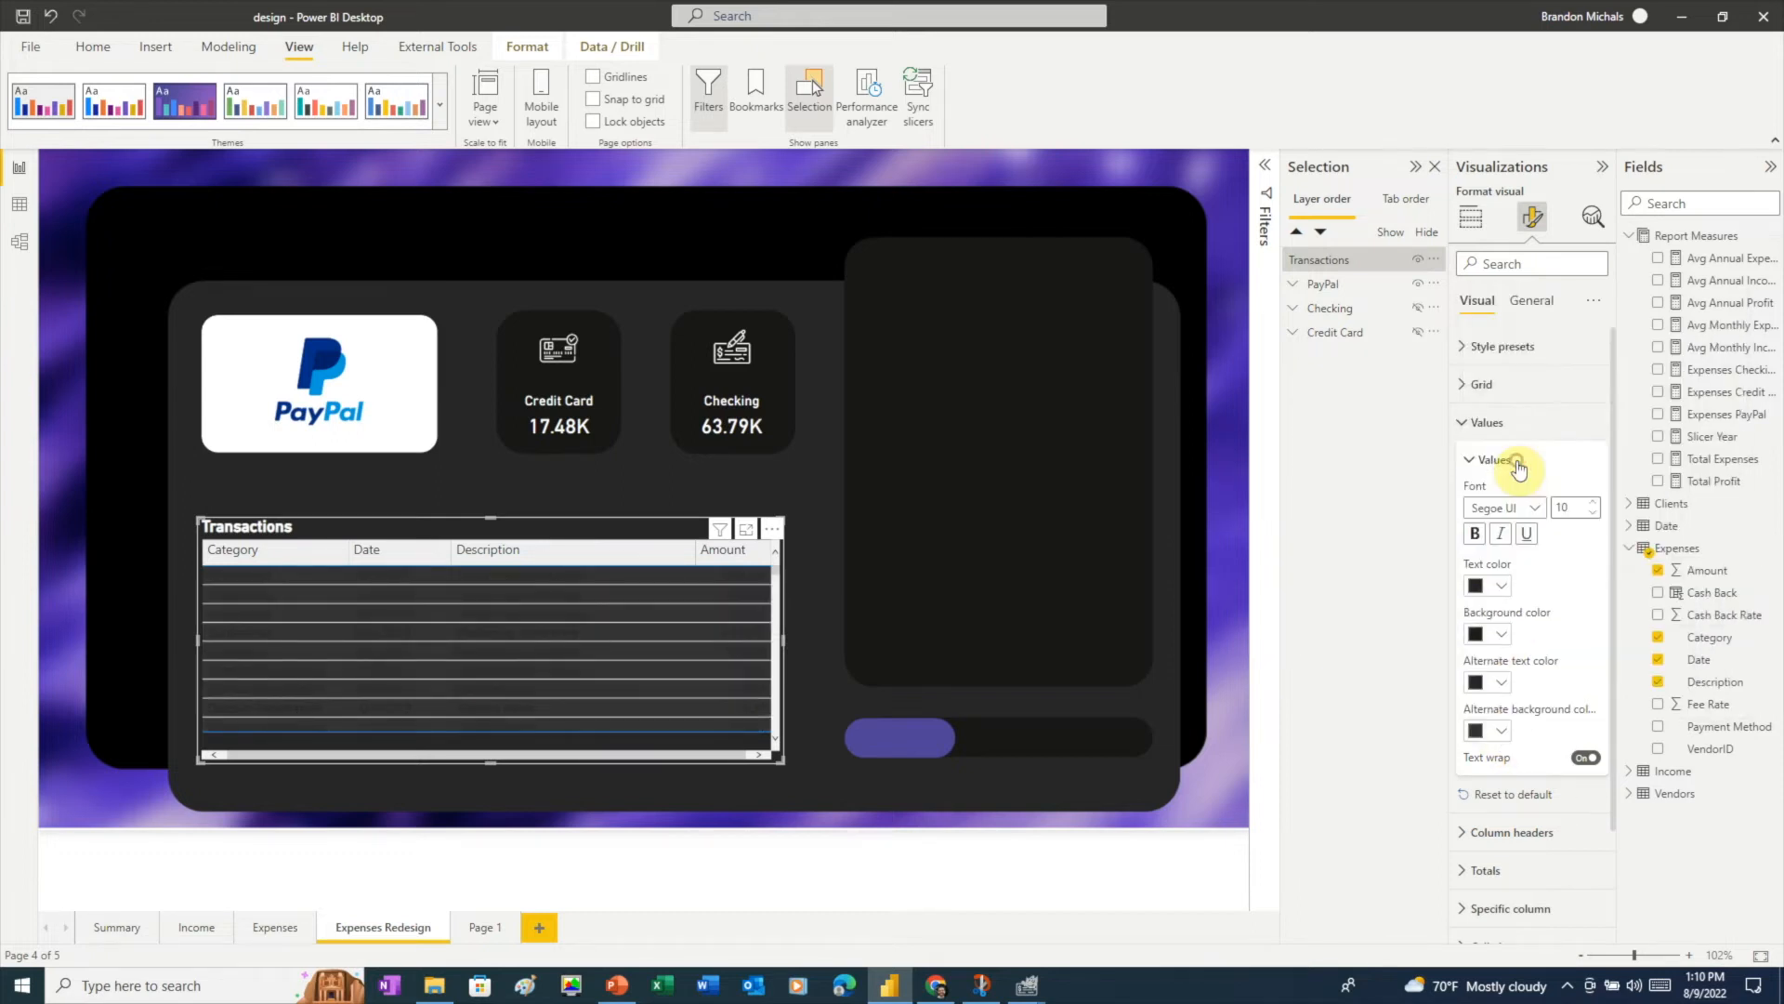
pyautogui.click(1503, 731)
pyautogui.click(1513, 648)
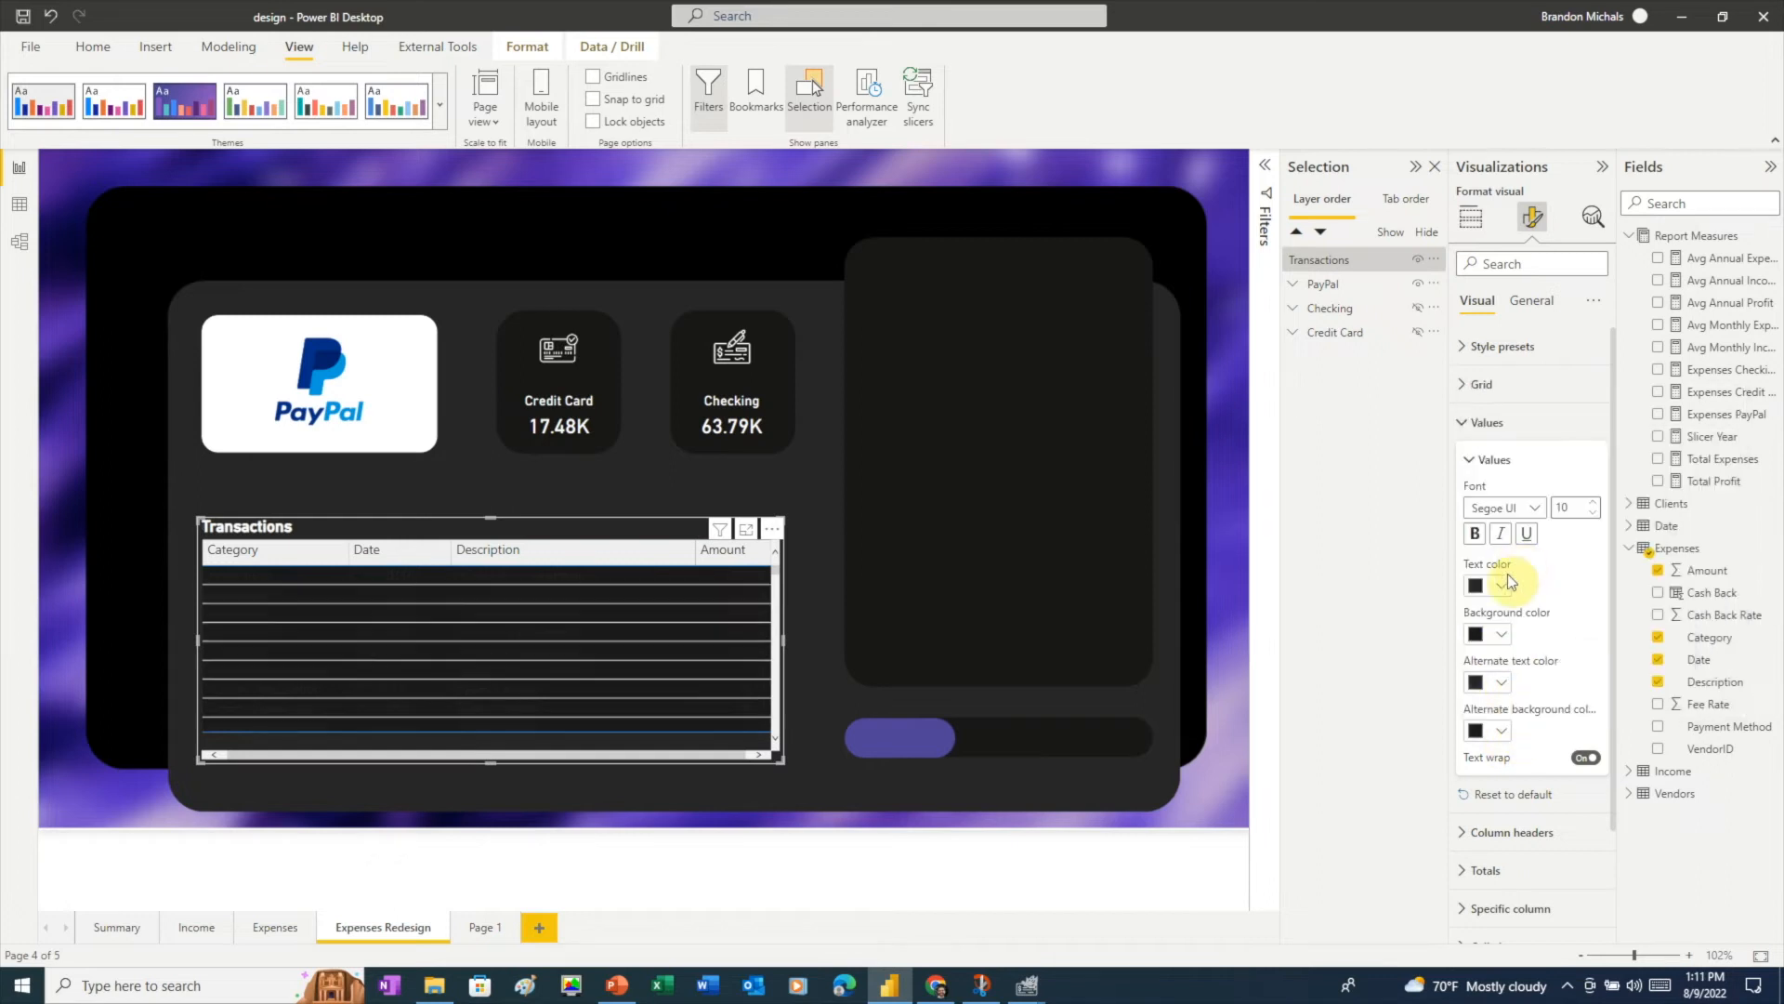
# - Set the text colour and alternate text colour of the table's values to light grey
pyautogui.click(1502, 587)
pyautogui.click(1487, 795)
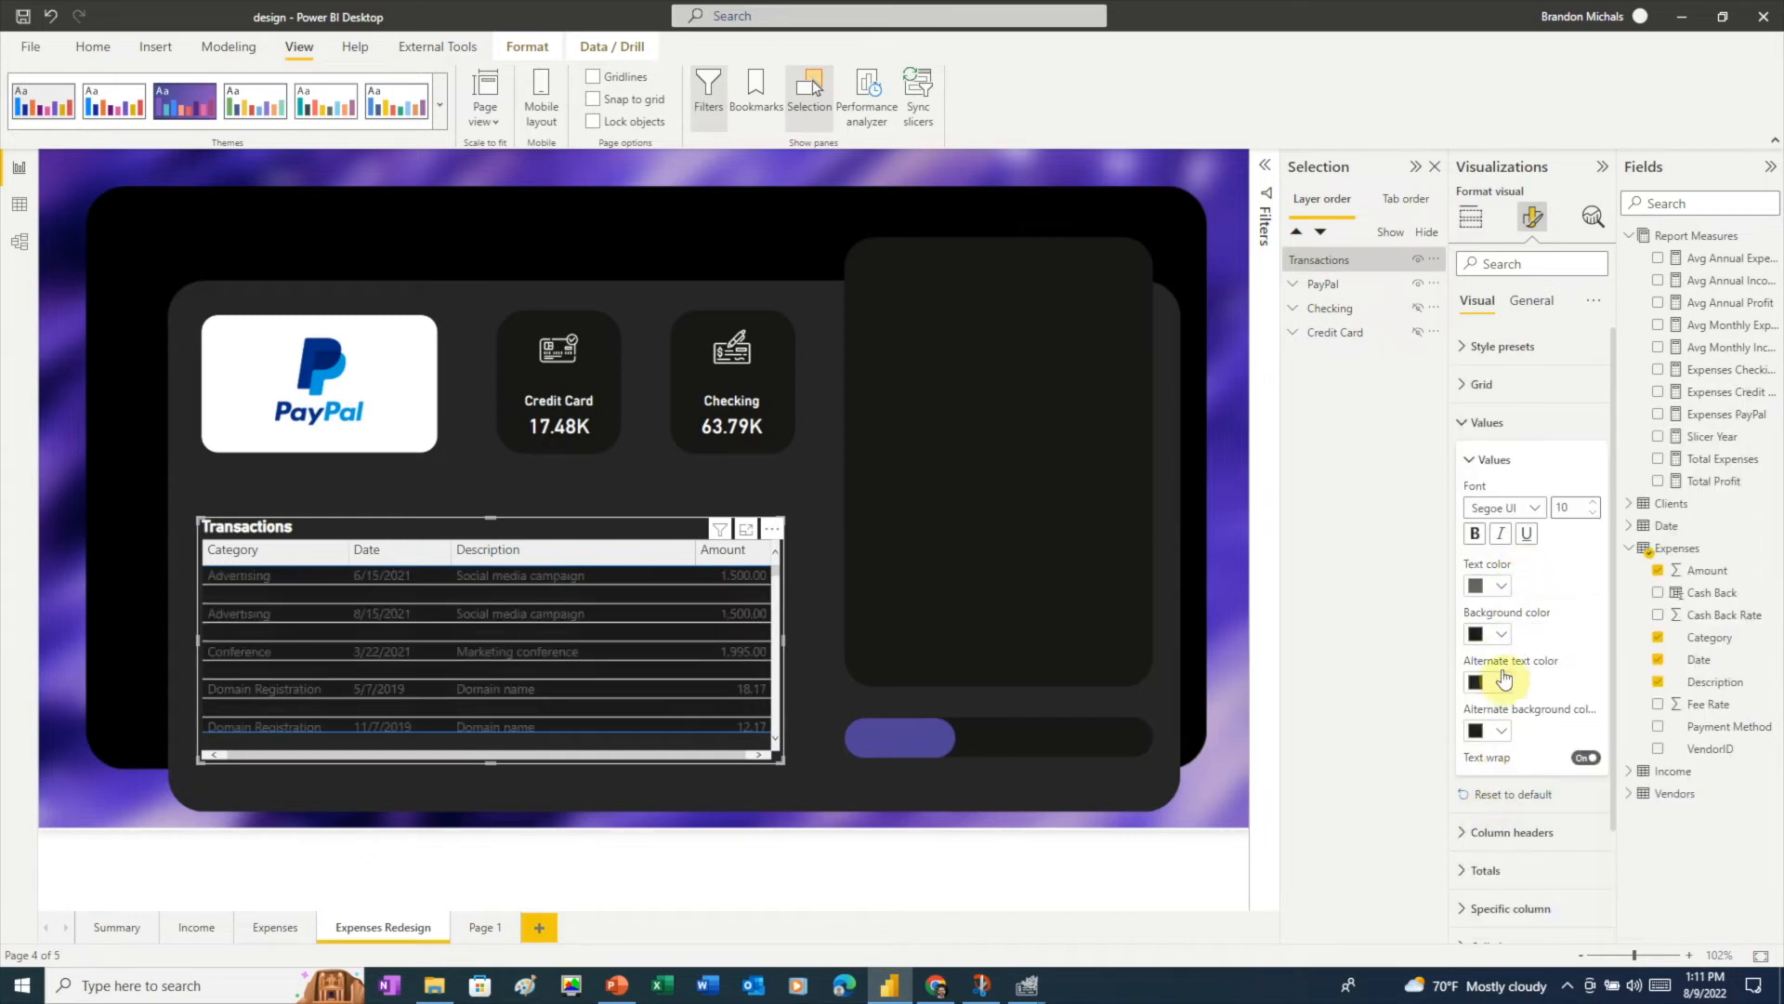
pyautogui.click(1504, 587)
pyautogui.click(1486, 770)
pyautogui.click(1504, 587)
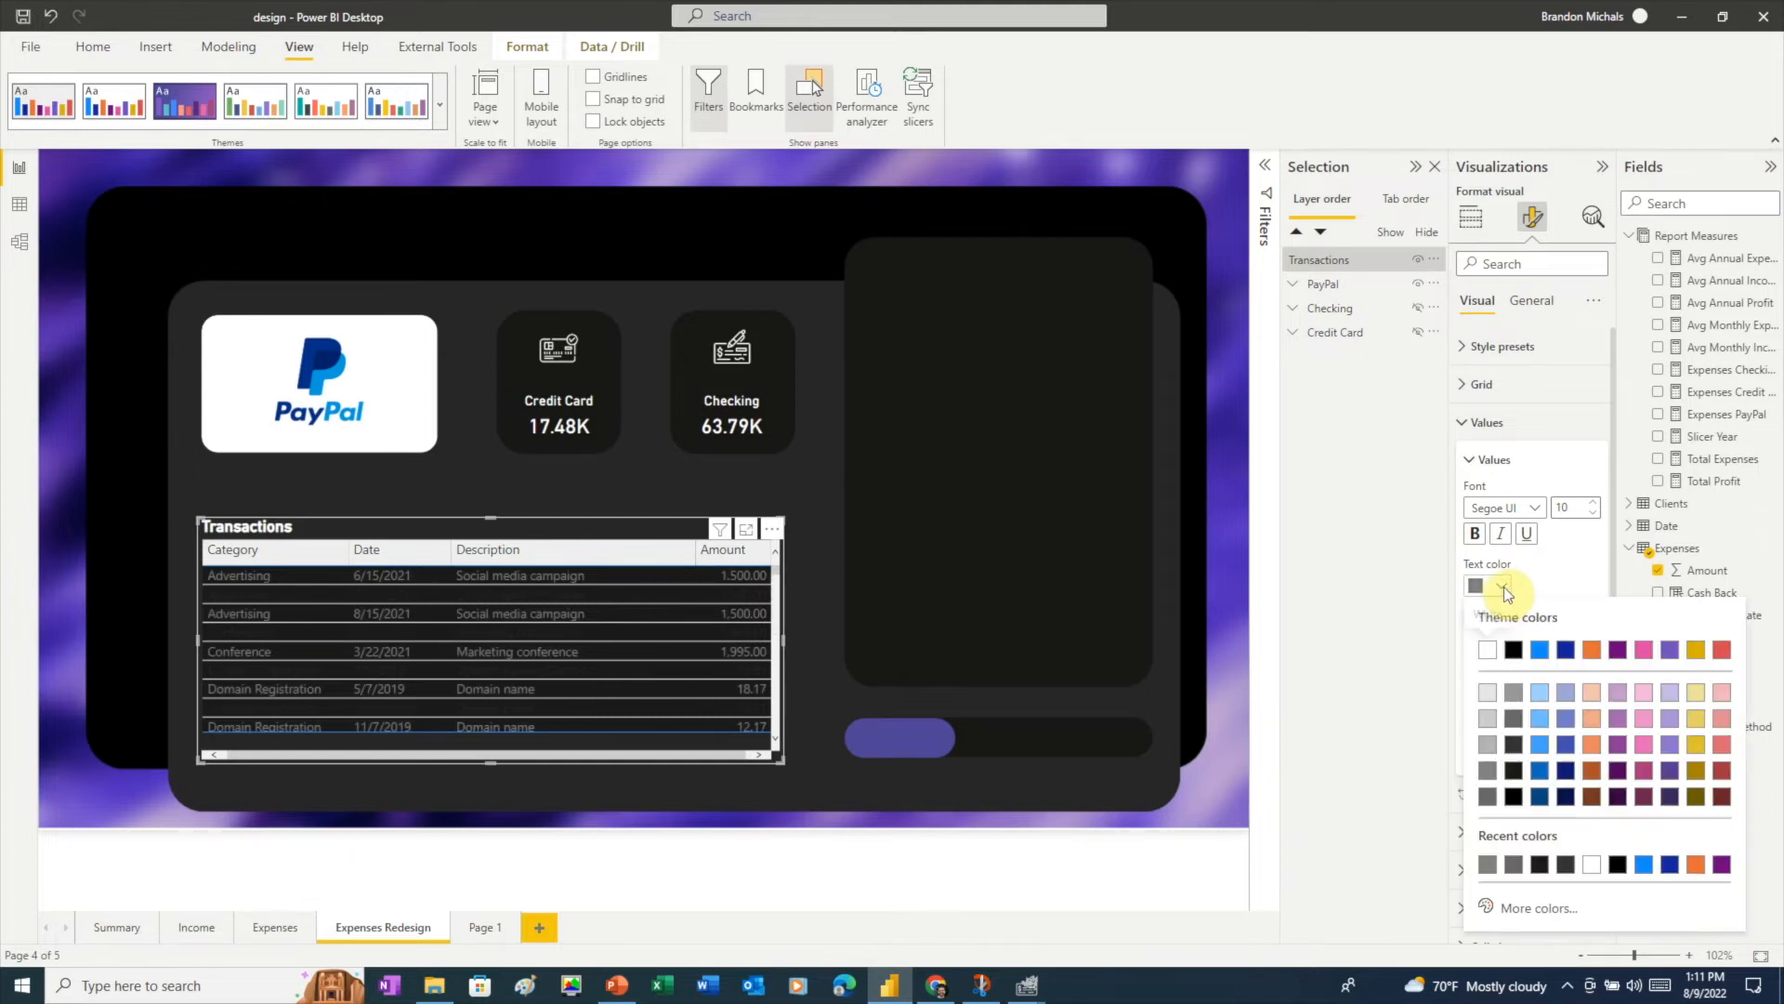
pyautogui.click(1489, 743)
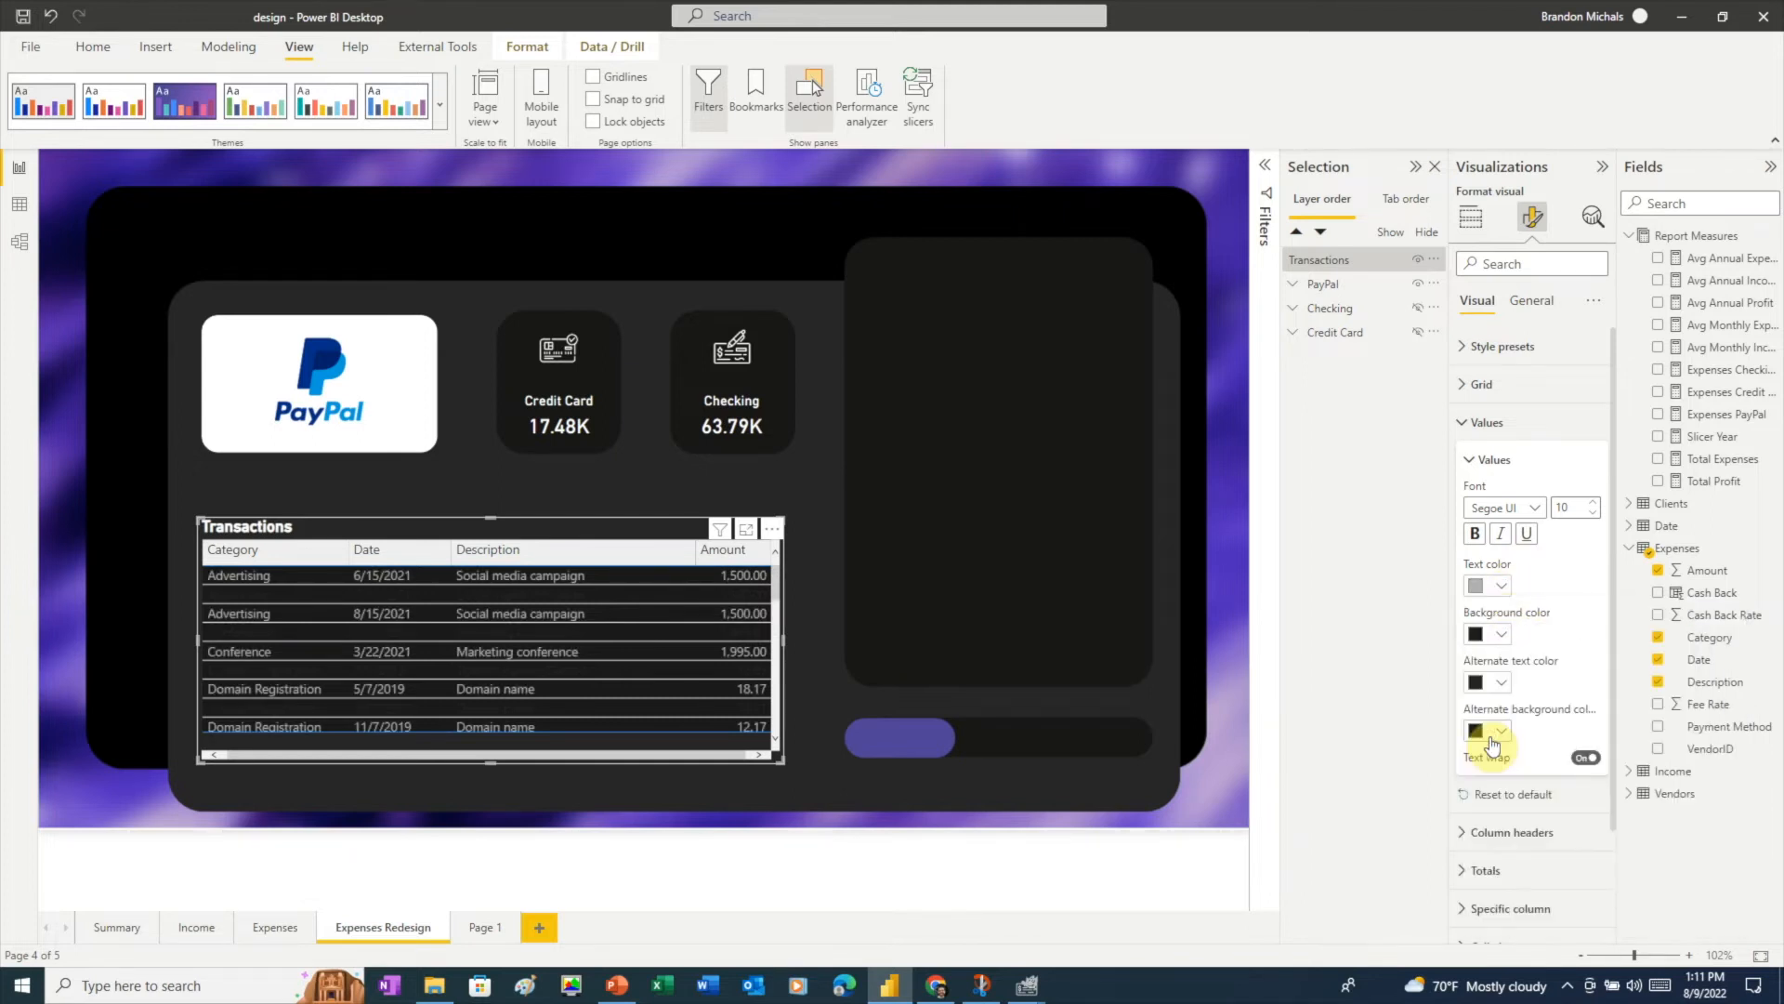
pyautogui.click(1497, 682)
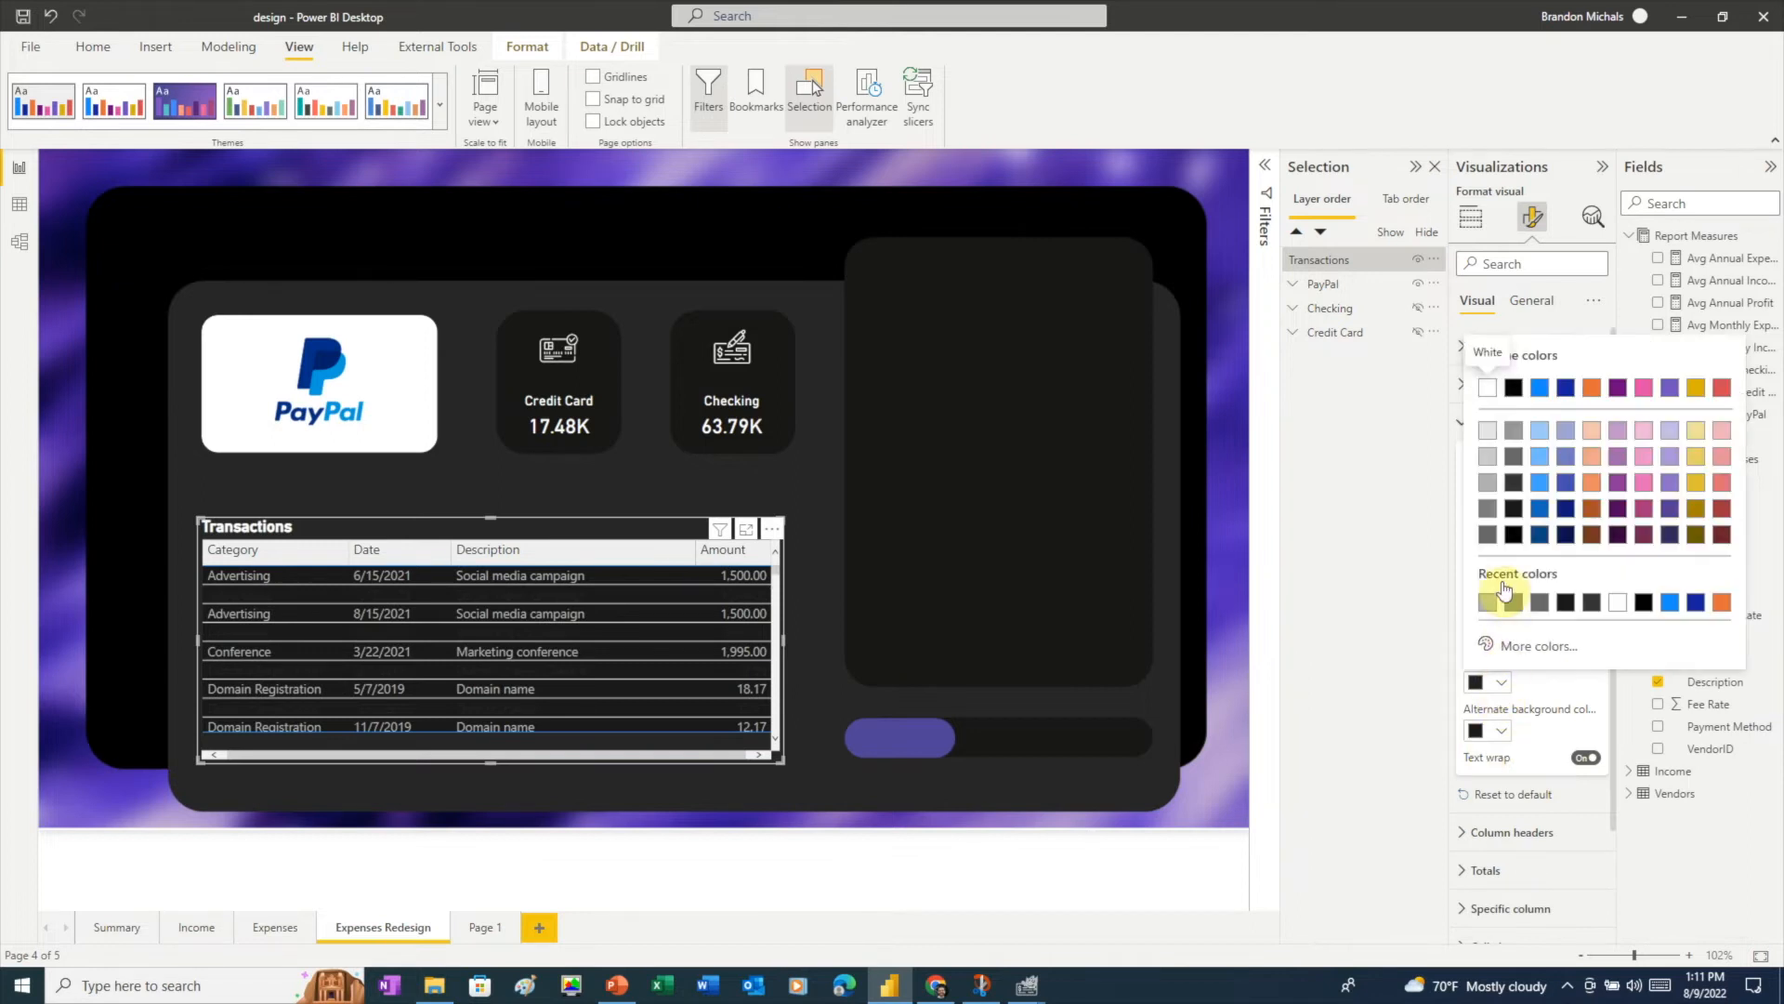
pyautogui.click(1487, 493)
pyautogui.click(1471, 463)
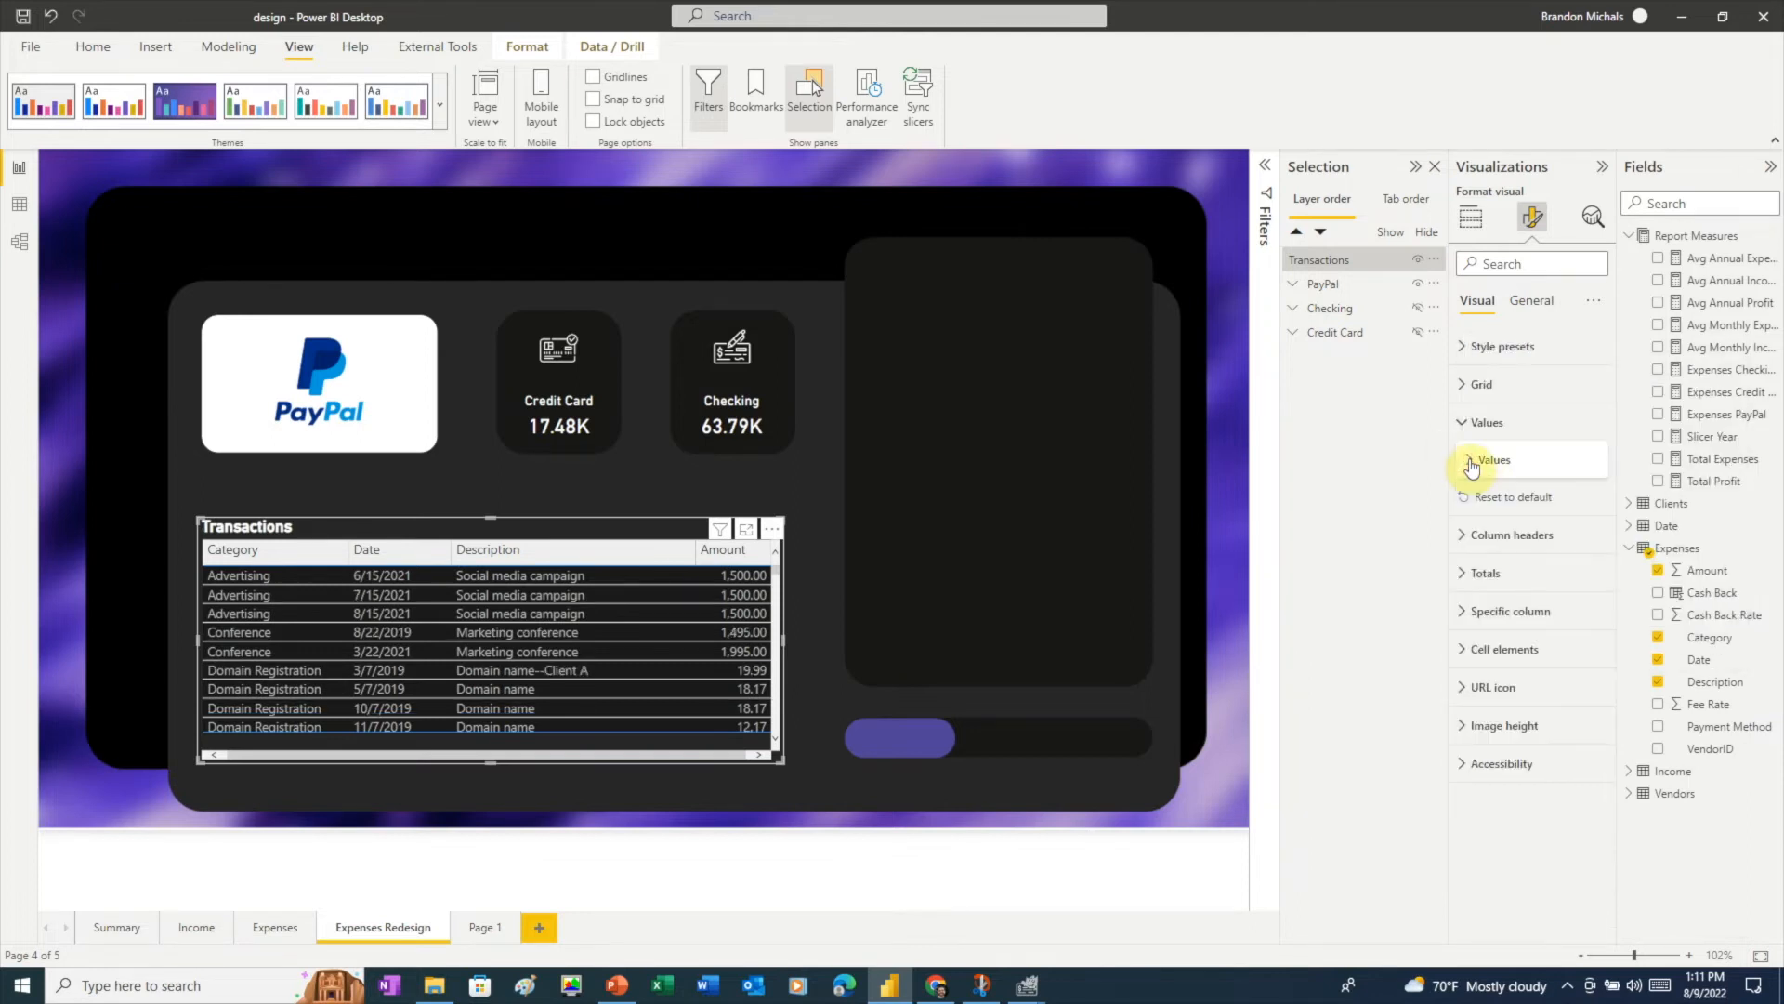
# - Give the table's column headers light grey text on a near-black background
pyautogui.click(1462, 530)
pyautogui.click(1501, 698)
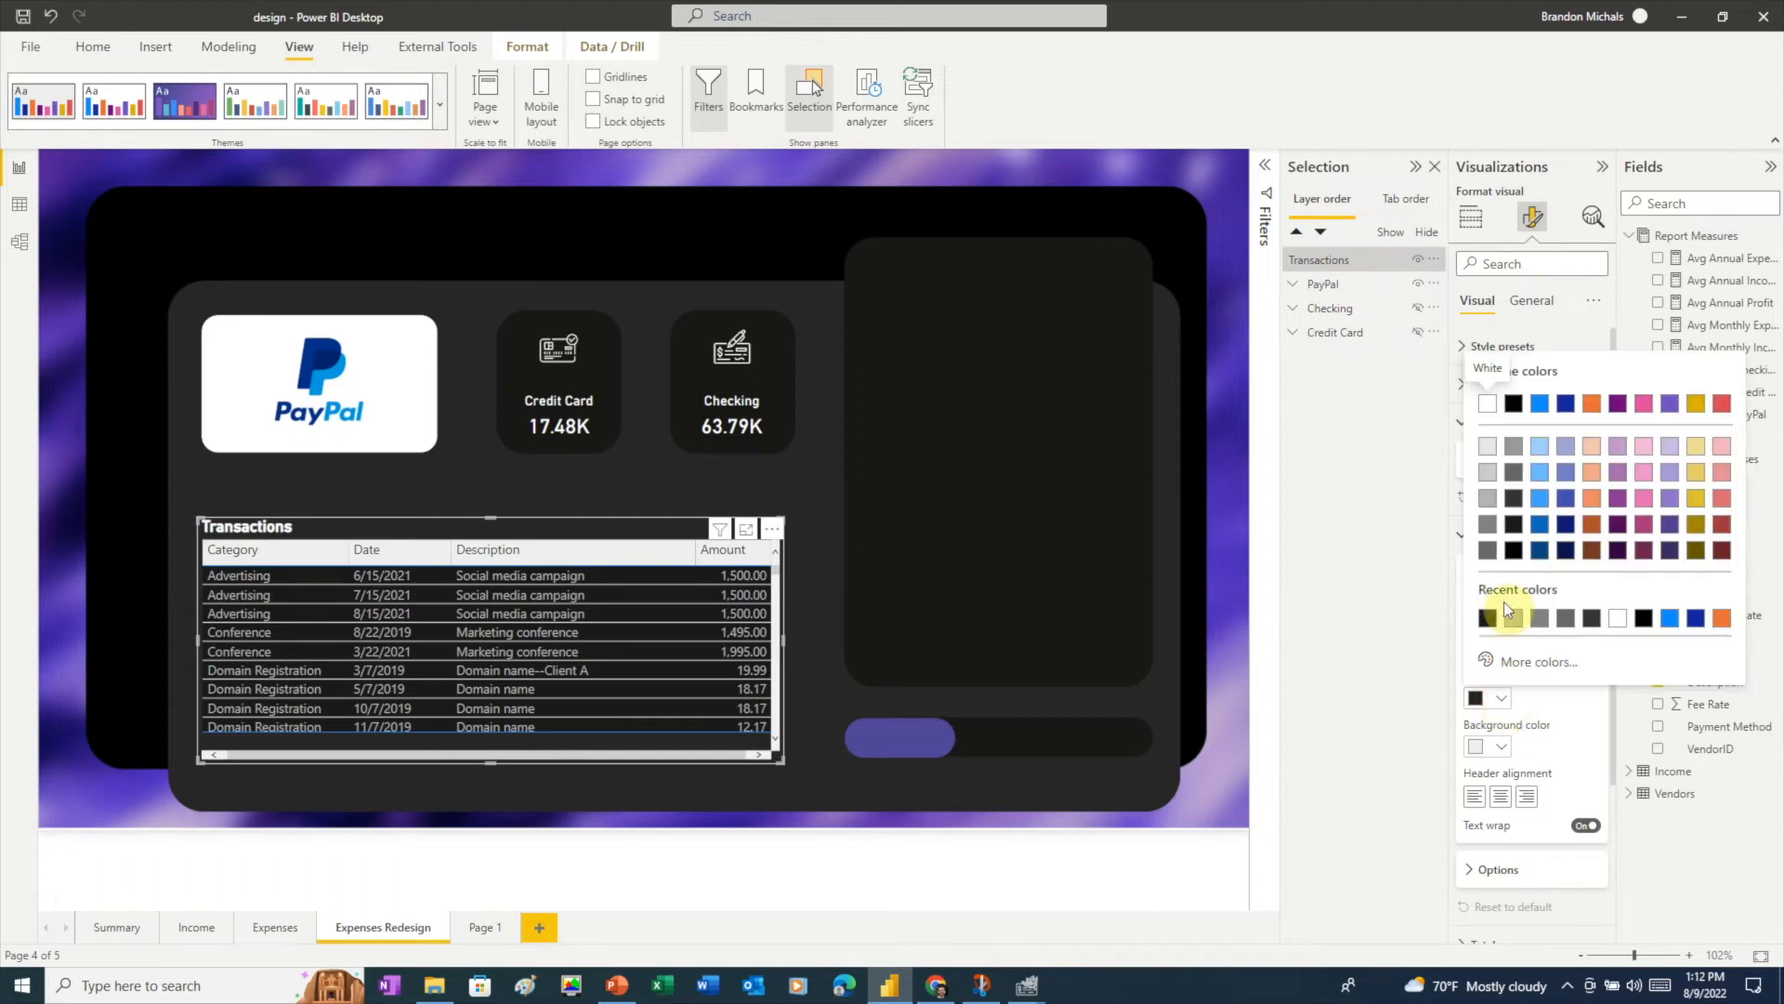
pyautogui.click(1483, 502)
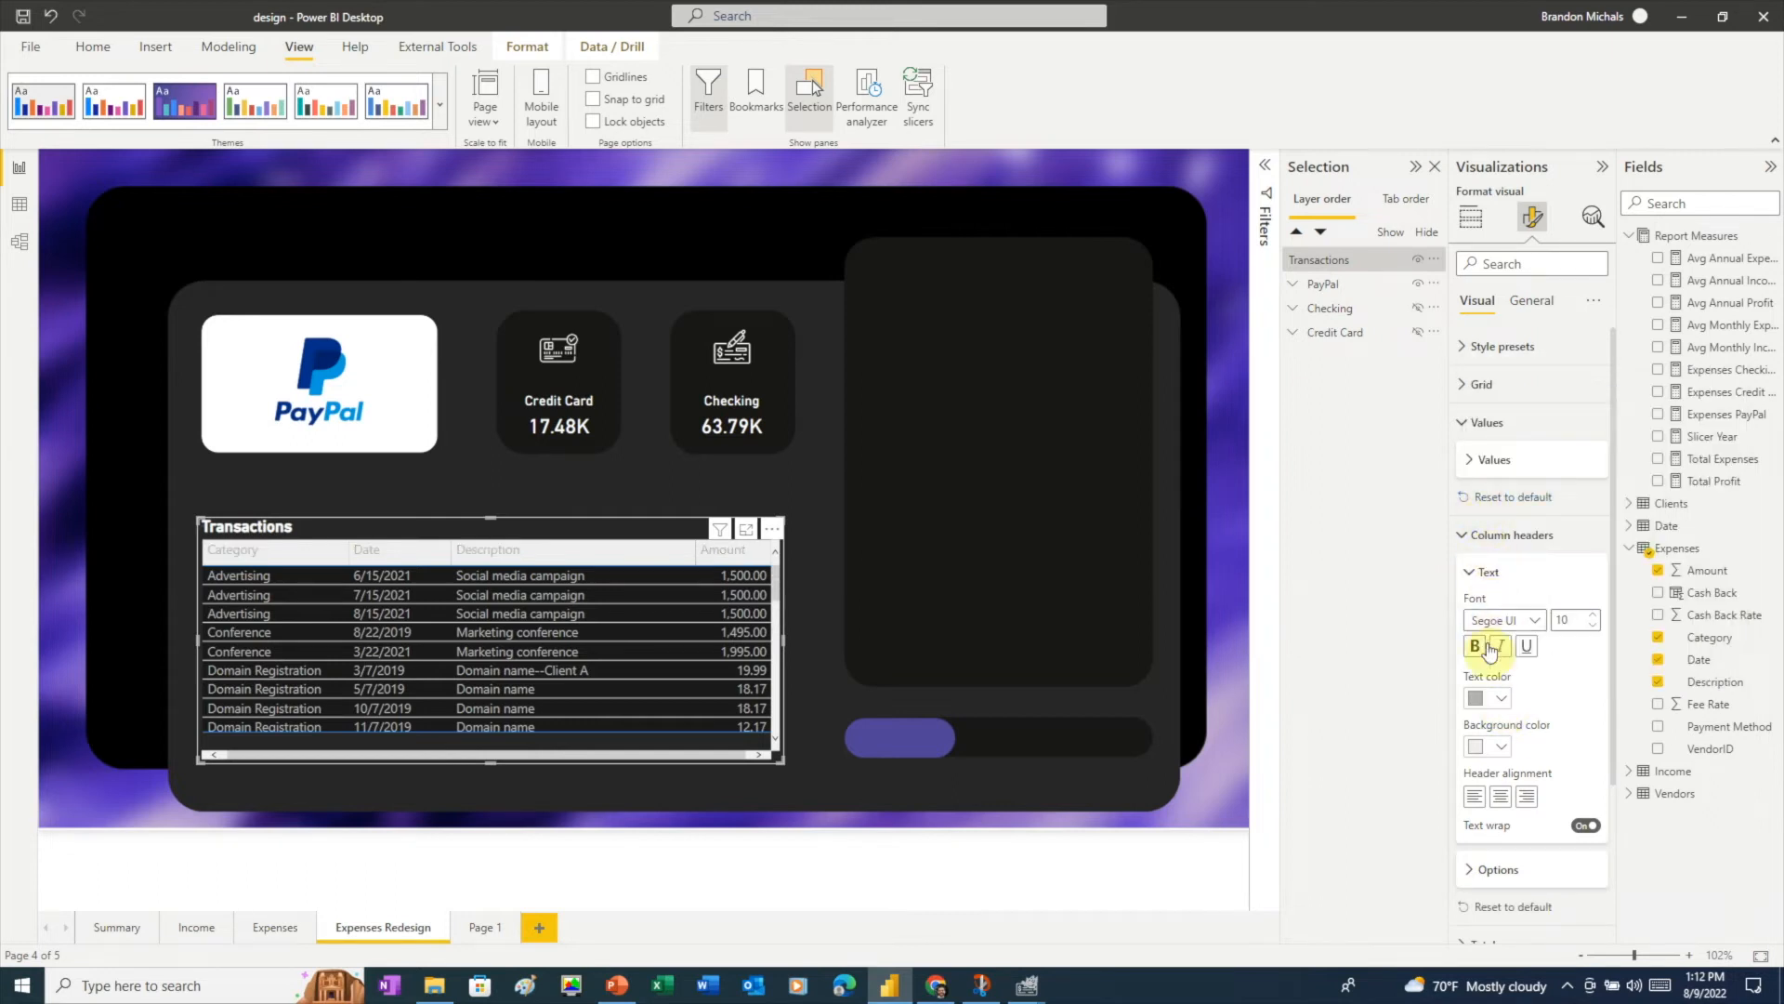
pyautogui.click(1498, 748)
pyautogui.click(1513, 576)
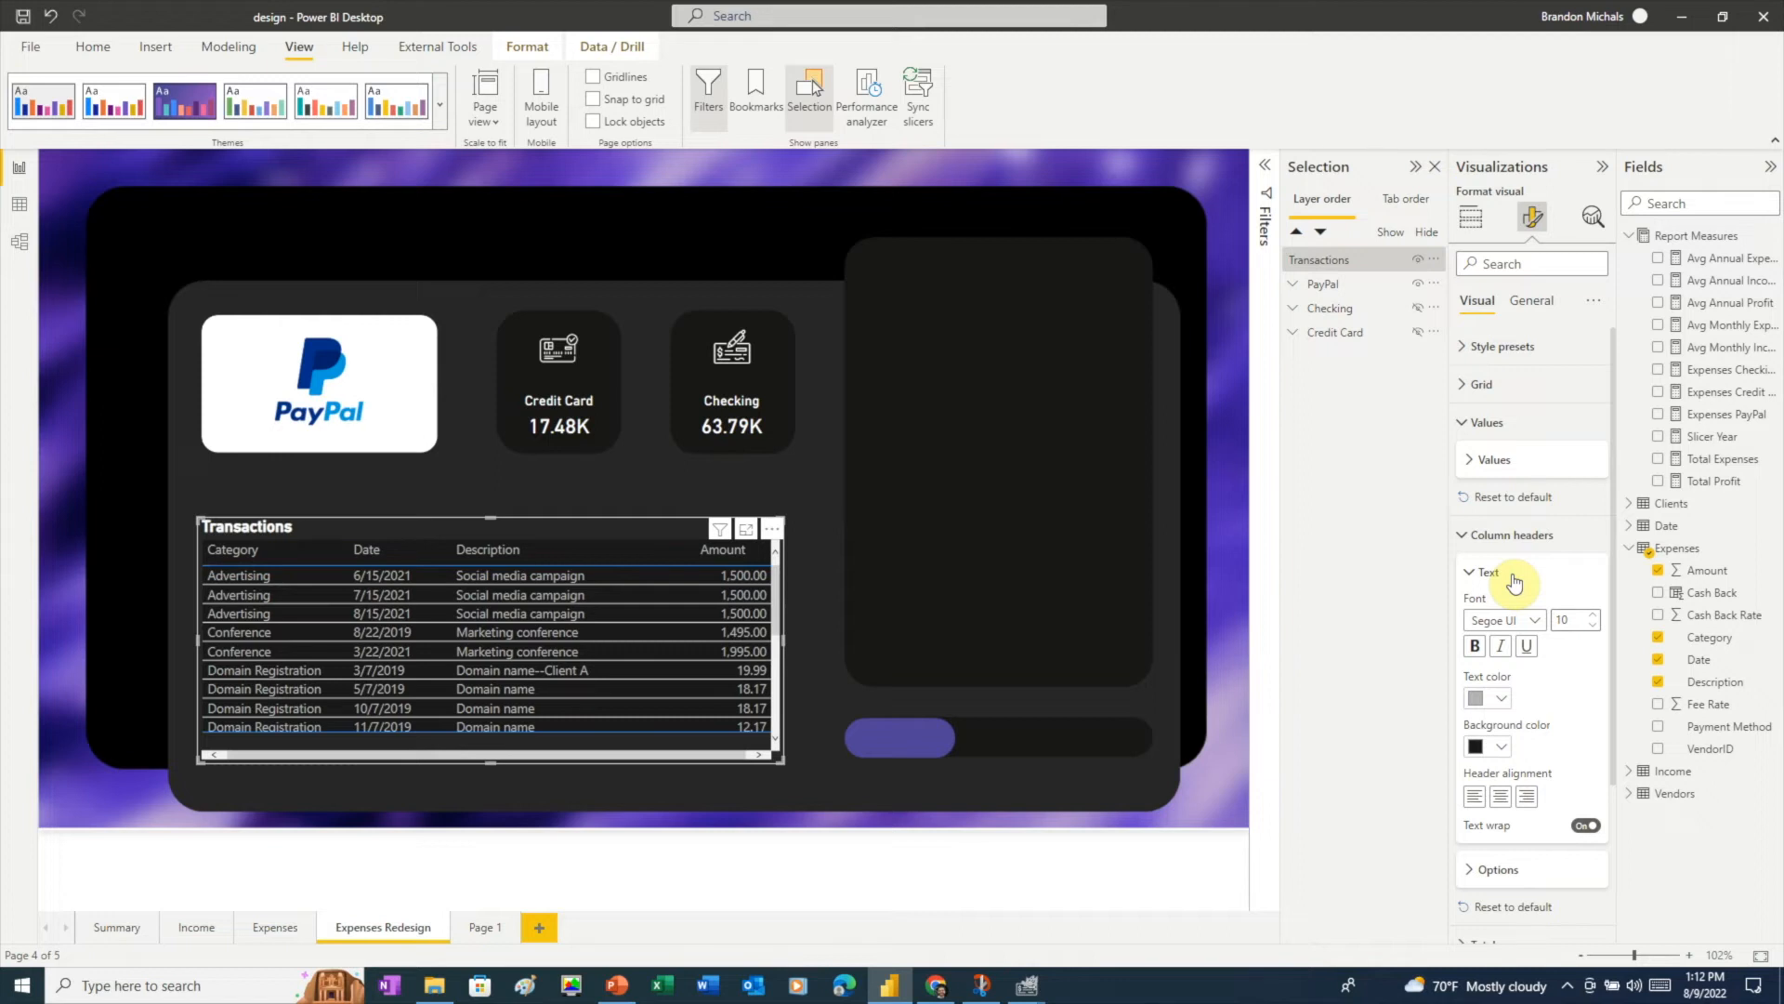
pyautogui.click(1469, 572)
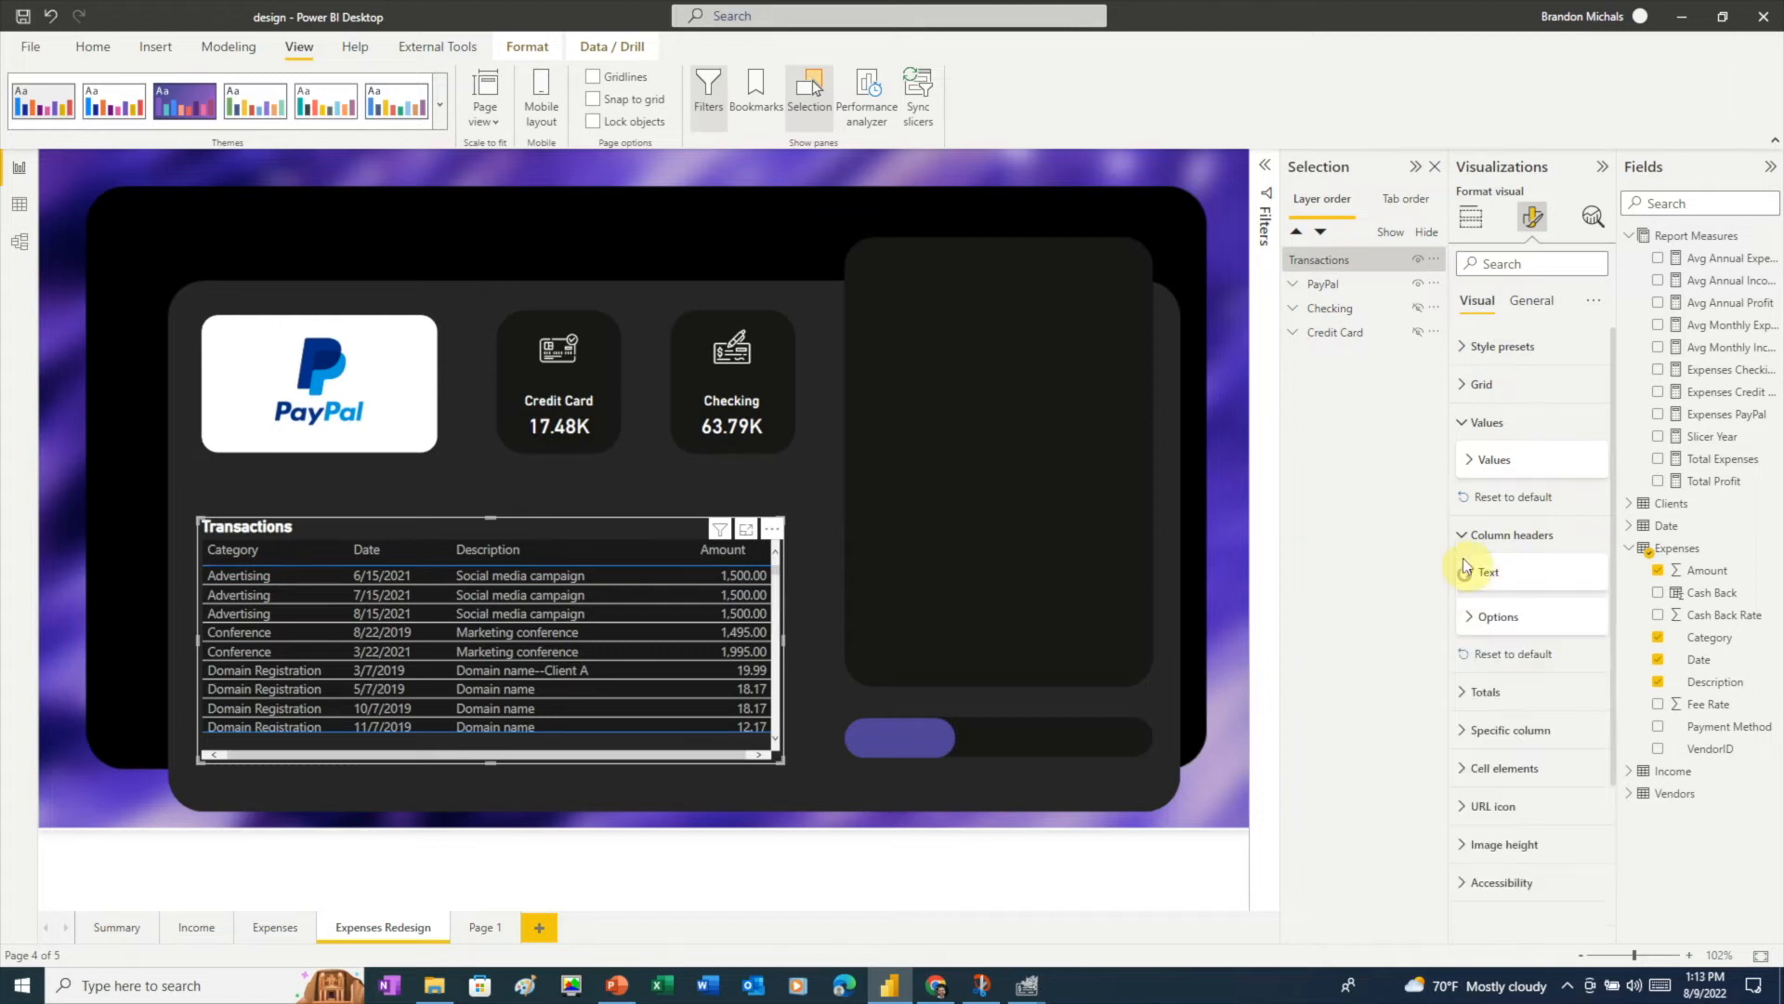
pyautogui.click(1465, 535)
# - Set the colour of the table's horizontal gridlines and its border to medium grey
pyautogui.click(1461, 389)
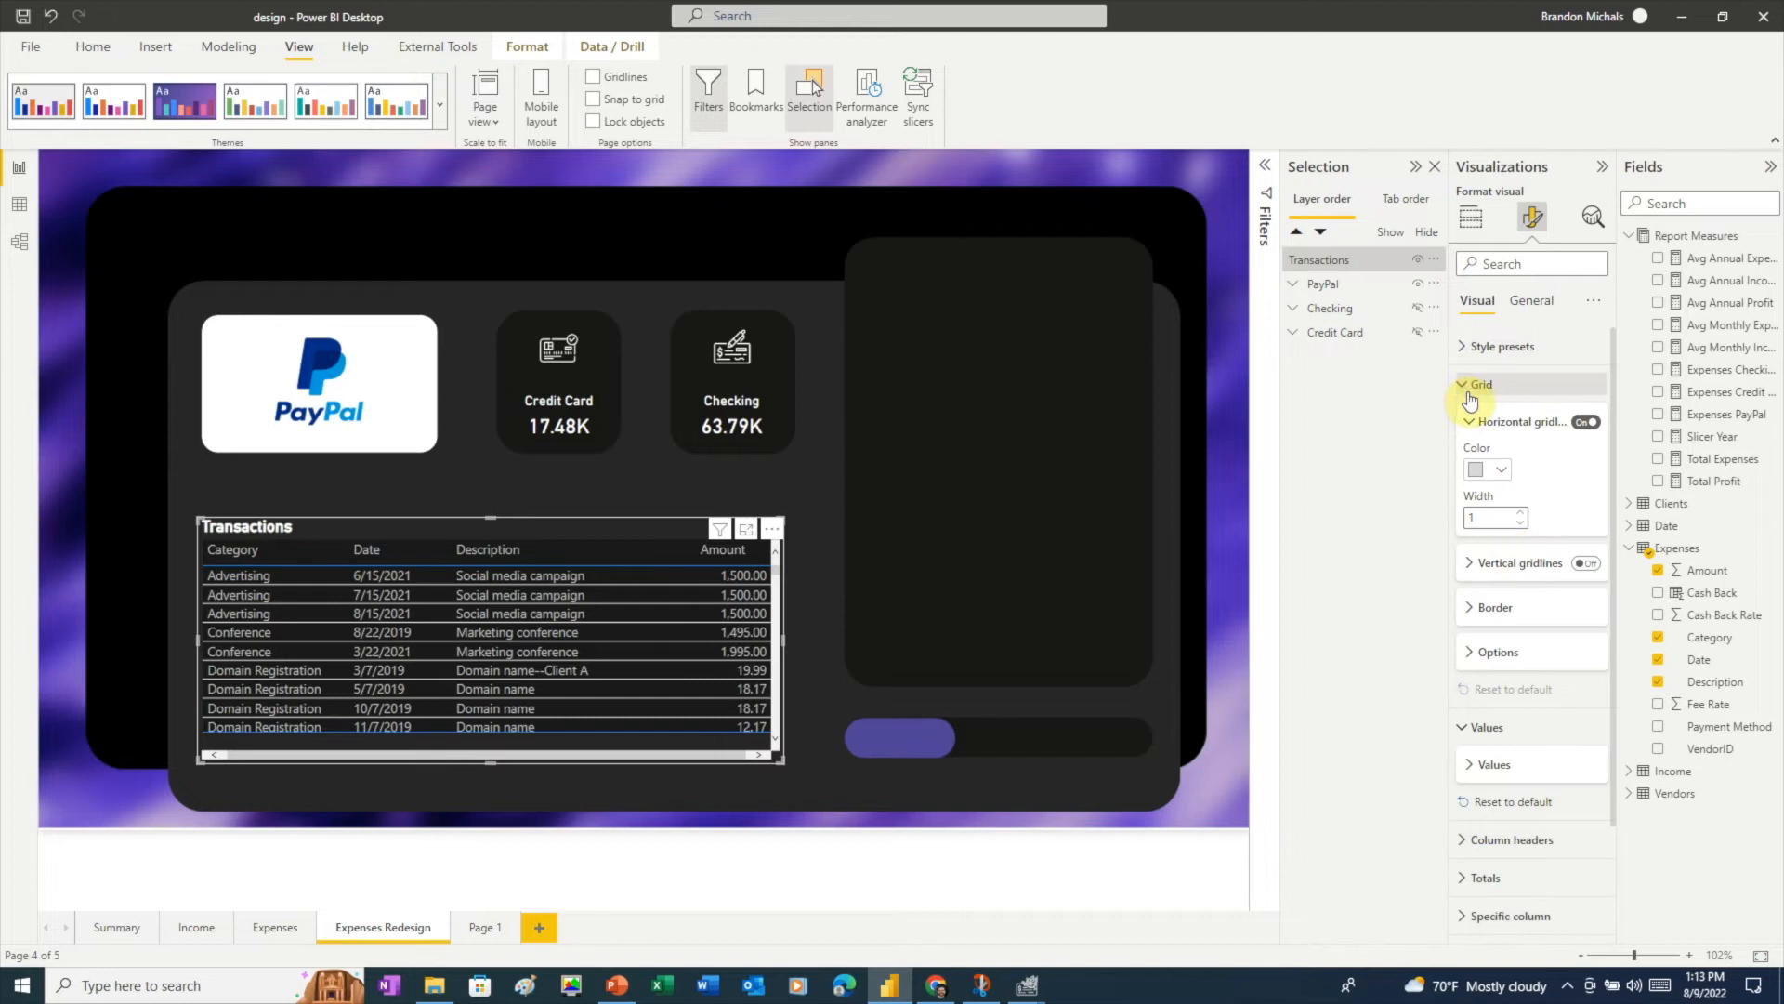
pyautogui.click(1473, 608)
pyautogui.click(1501, 807)
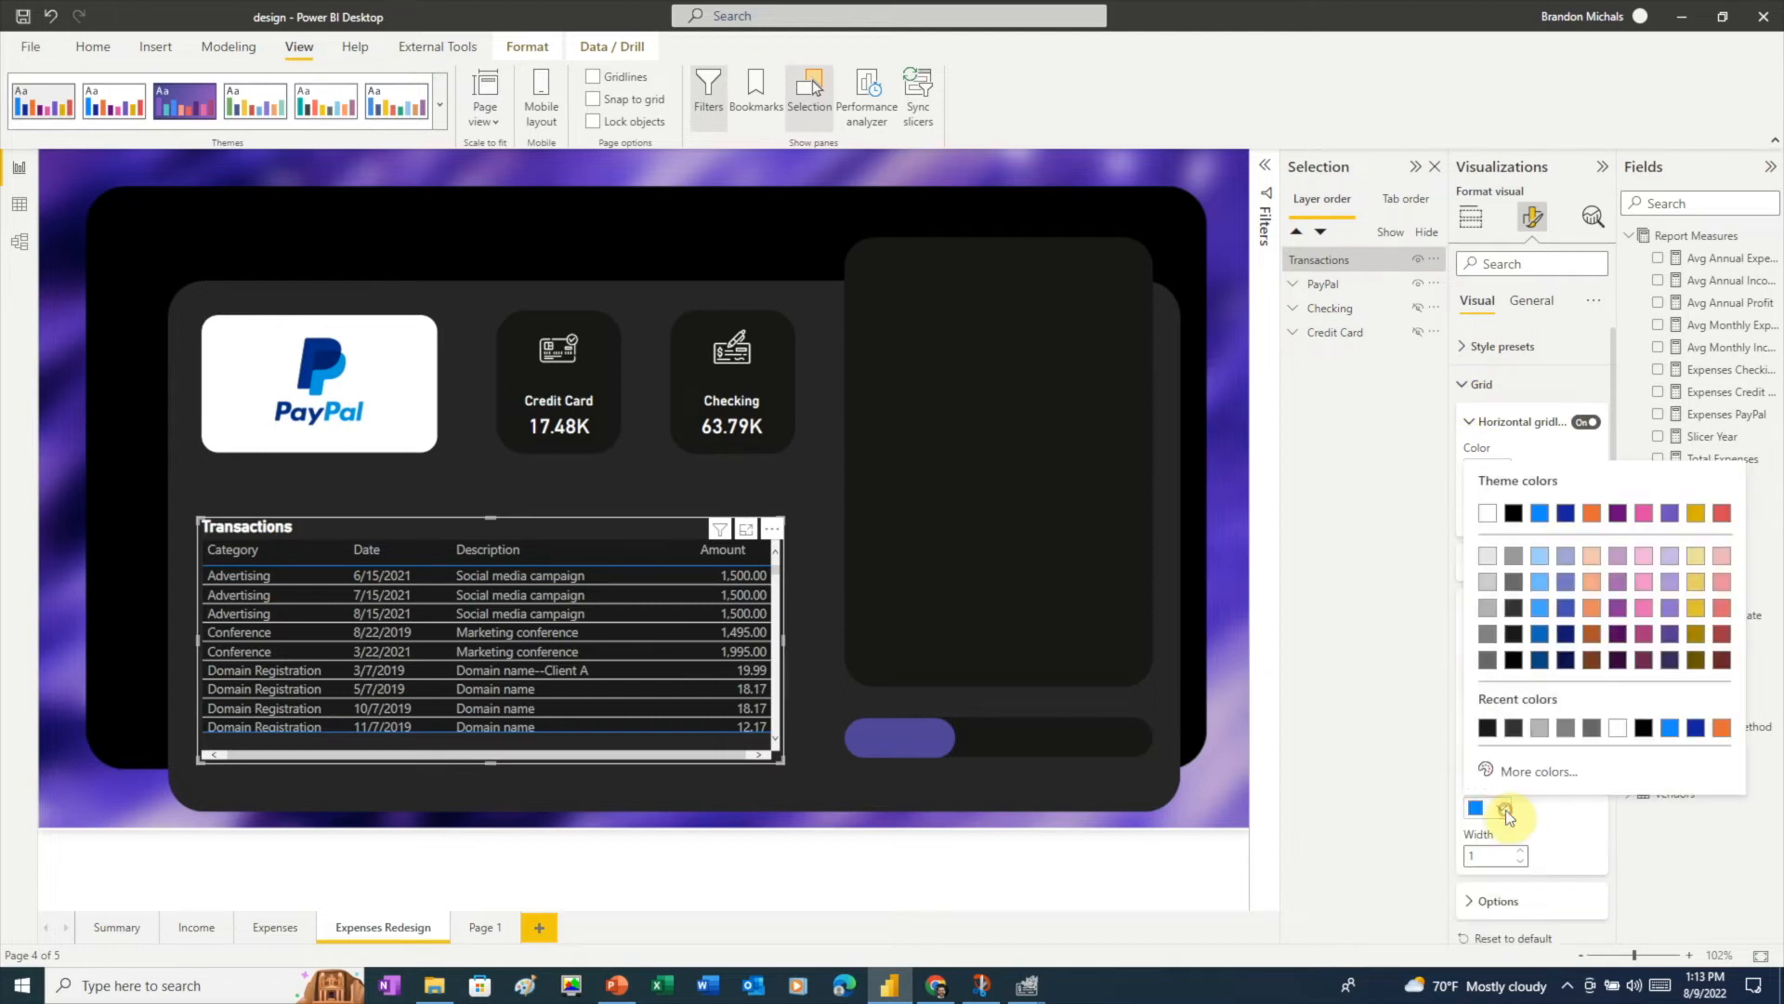
pyautogui.click(1487, 619)
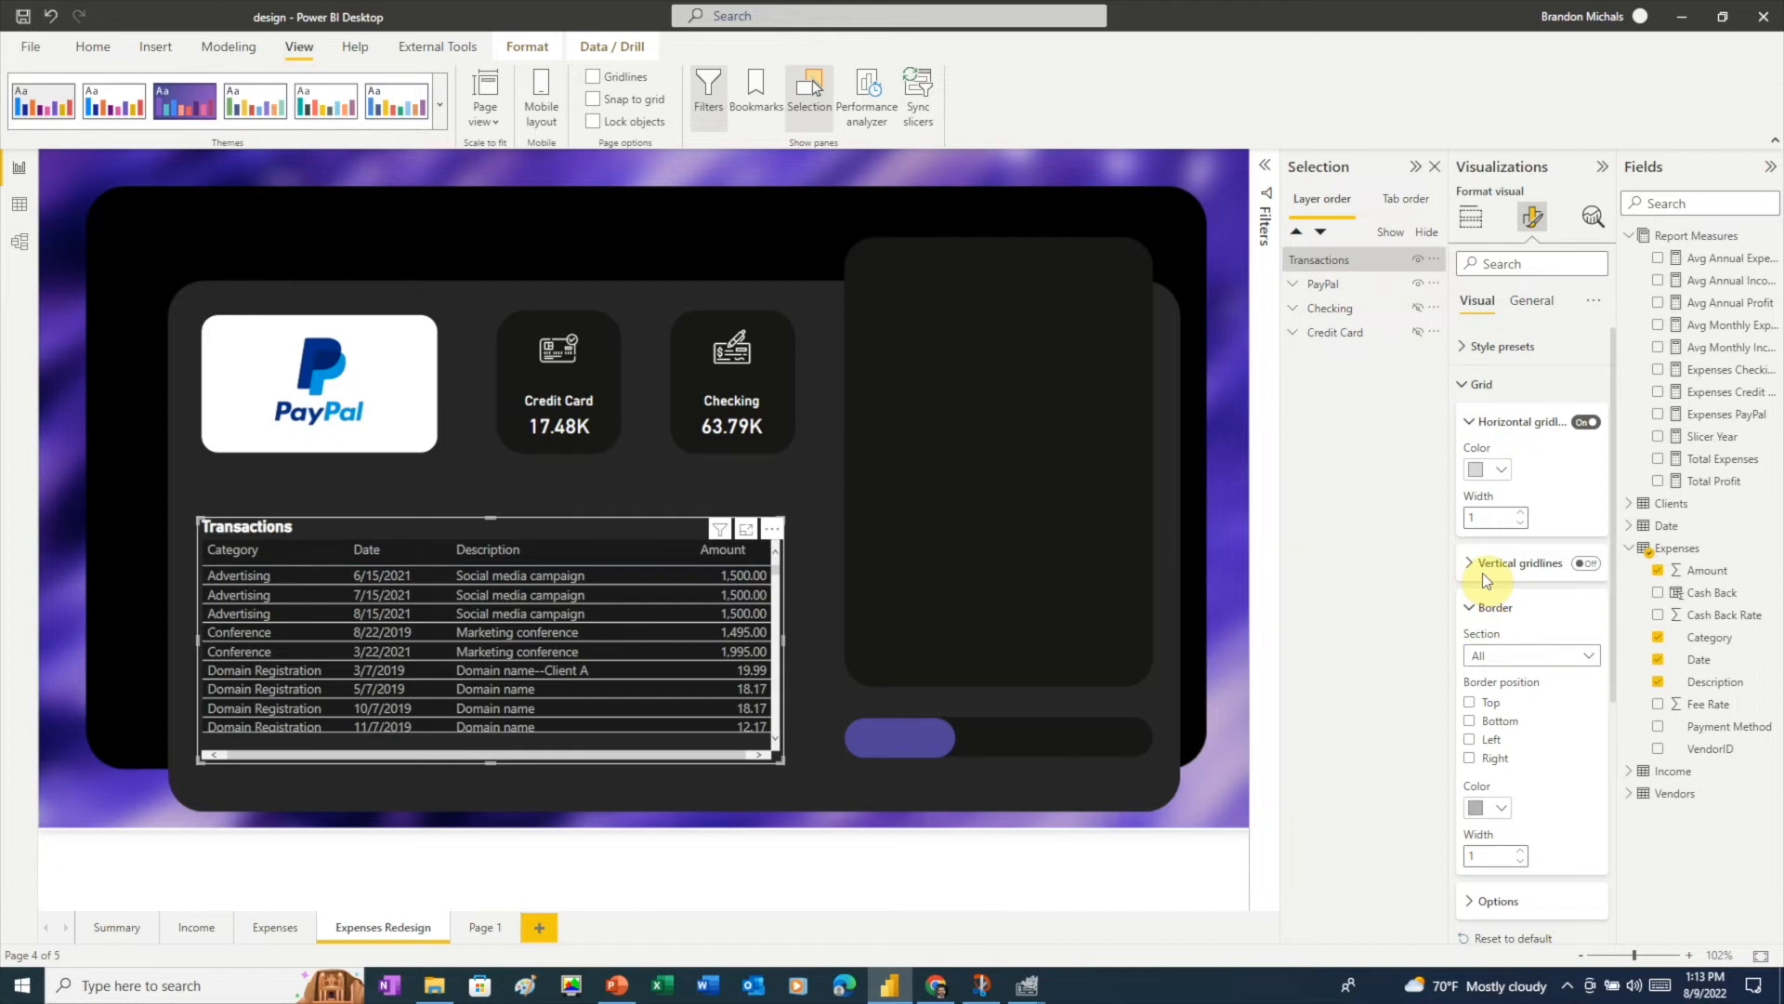
pyautogui.click(1495, 470)
pyautogui.click(1488, 655)
pyautogui.click(1494, 808)
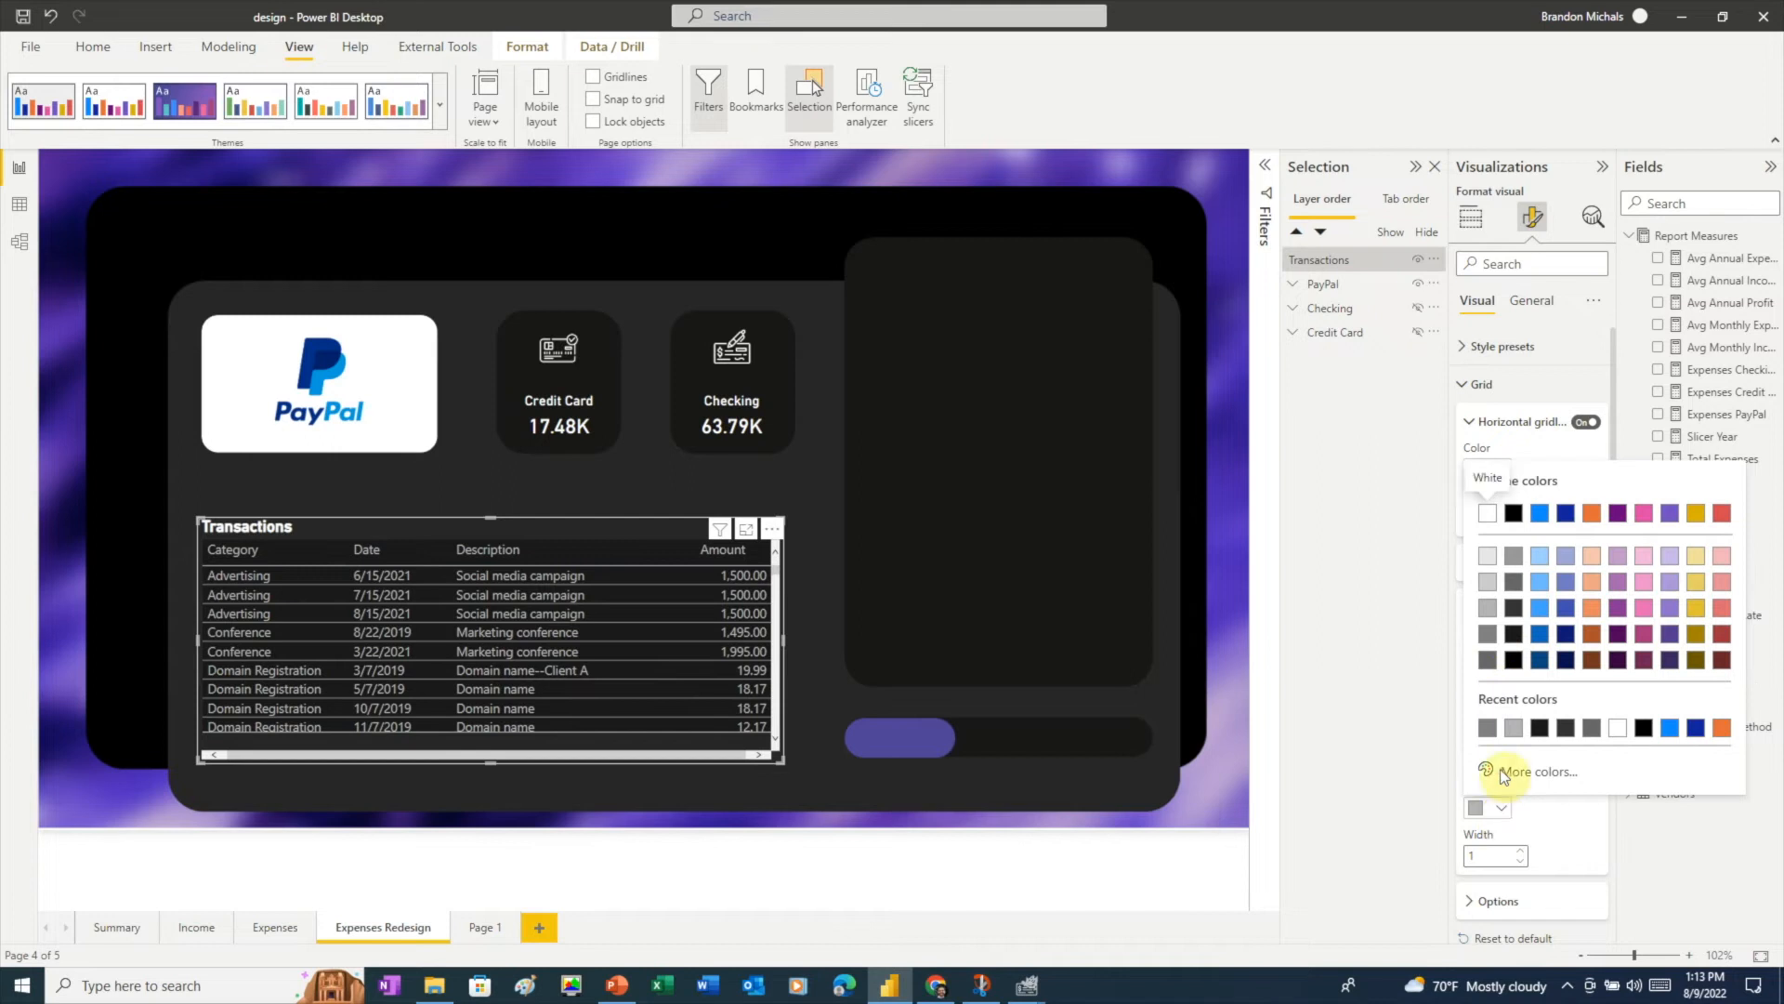
pyautogui.click(1490, 637)
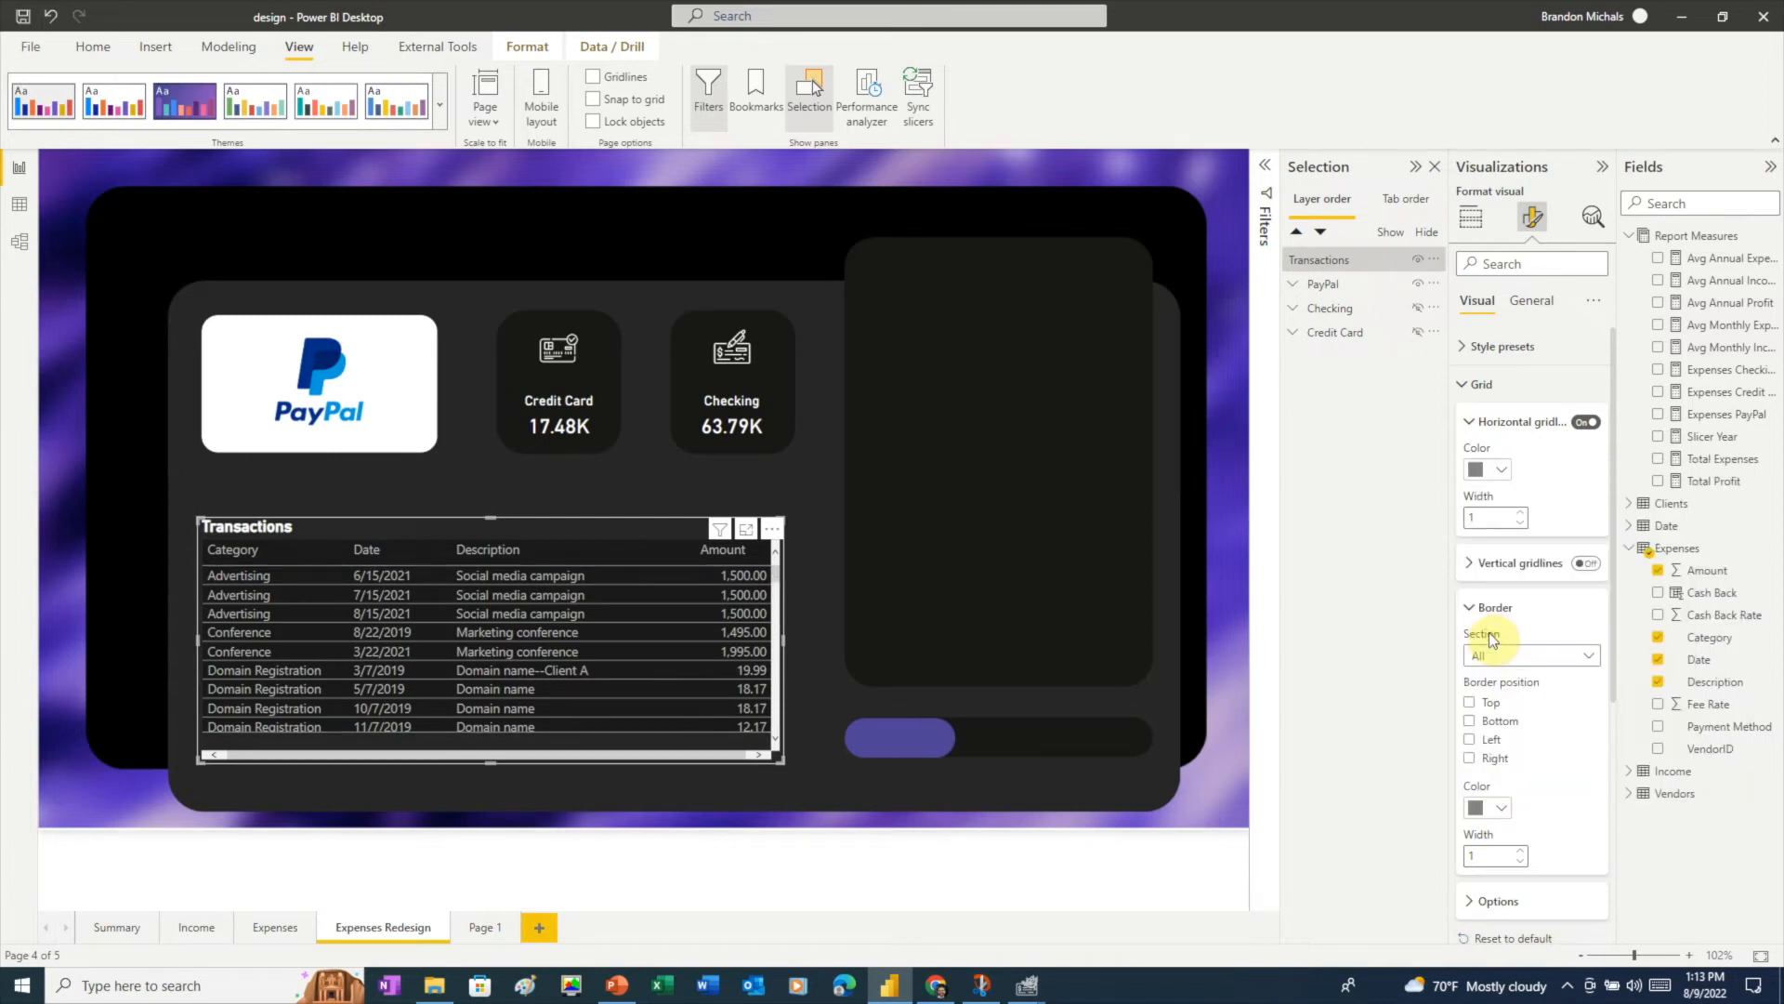
# - Set the table grid's row padding to 7 and its global font size to 8
pyautogui.click(1471, 903)
pyautogui.scroll(-3, 1477, 883)
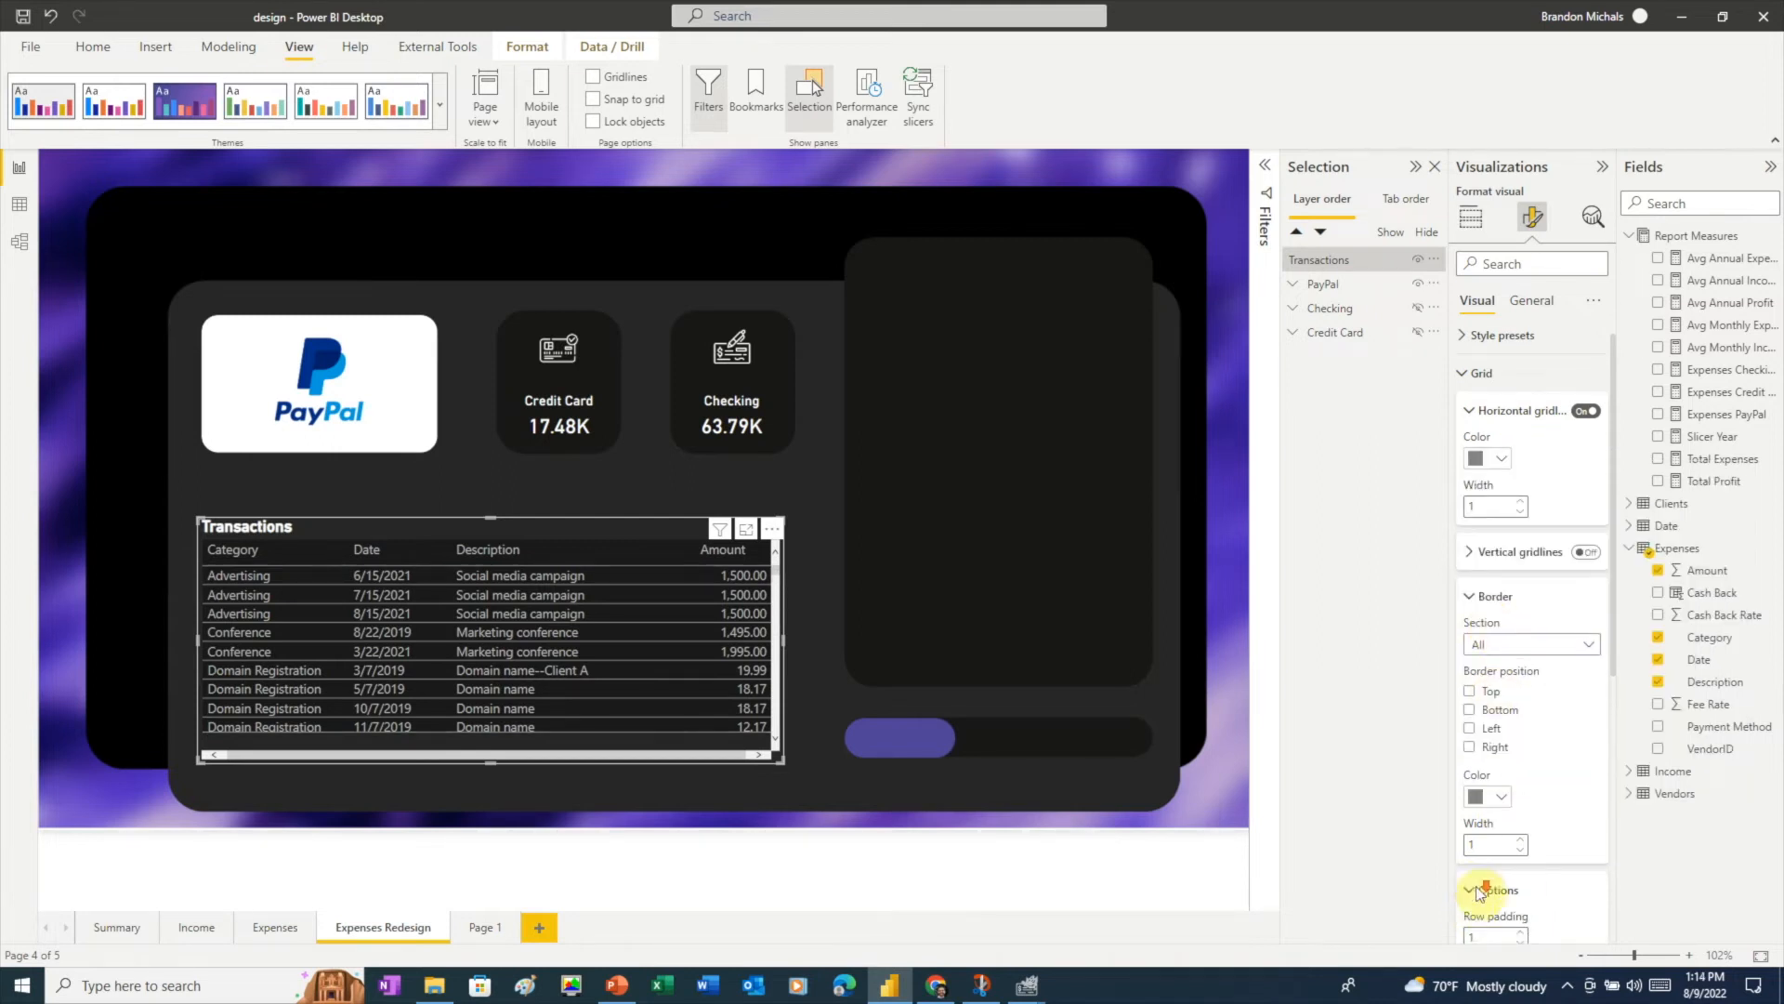
pyautogui.click(1520, 671)
pyautogui.click(1522, 667)
pyautogui.click(1521, 666)
pyautogui.click(1521, 667)
pyautogui.click(1521, 666)
pyautogui.click(1522, 724)
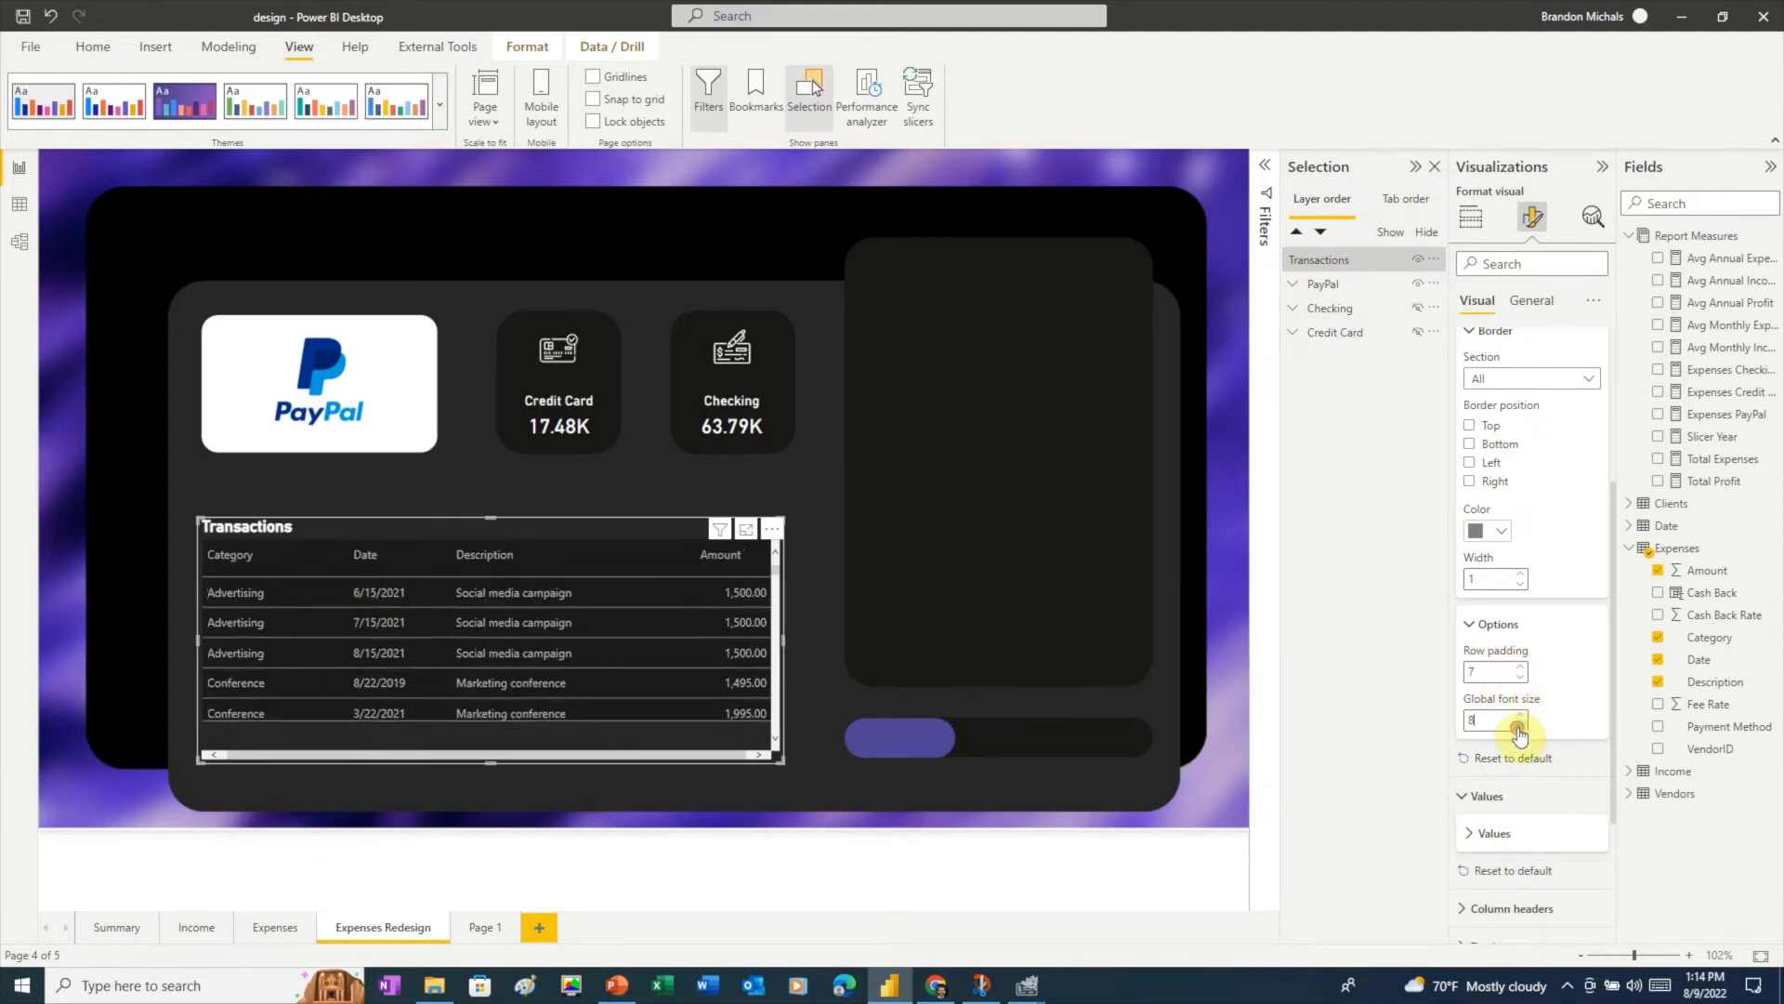
pyautogui.click(1522, 724)
pyautogui.click(1470, 632)
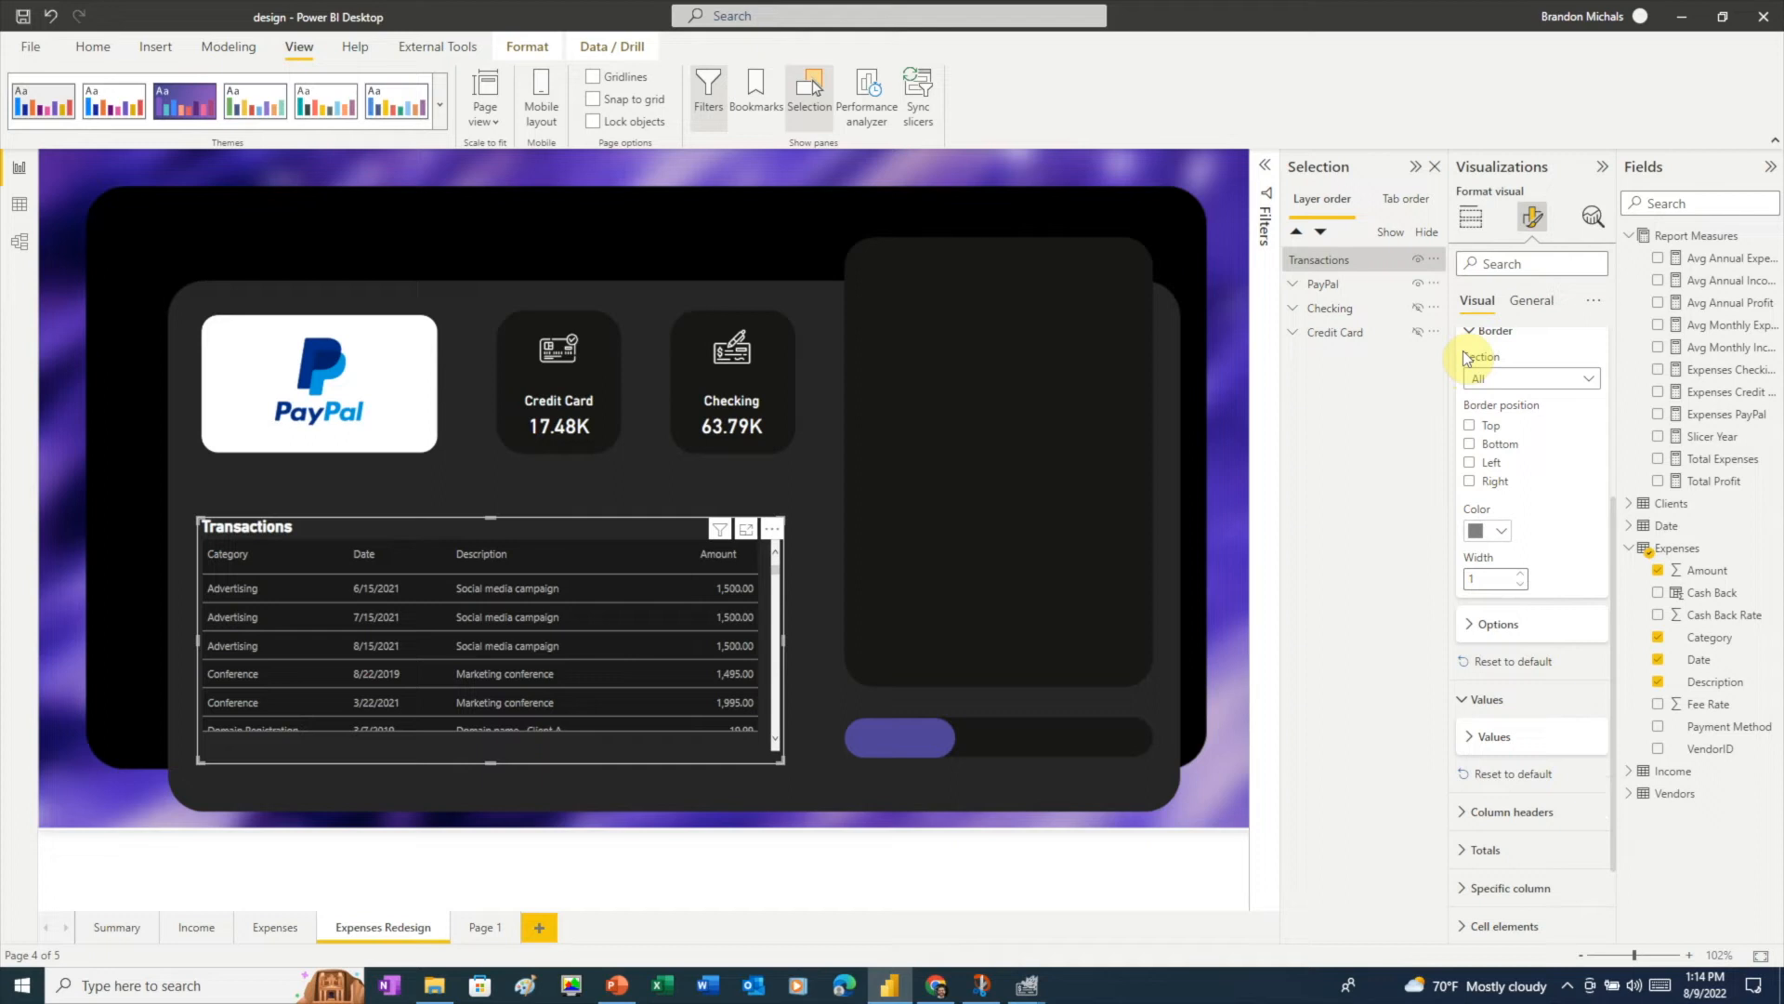
pyautogui.scroll(3, 1466, 363)
pyautogui.click(1473, 423)
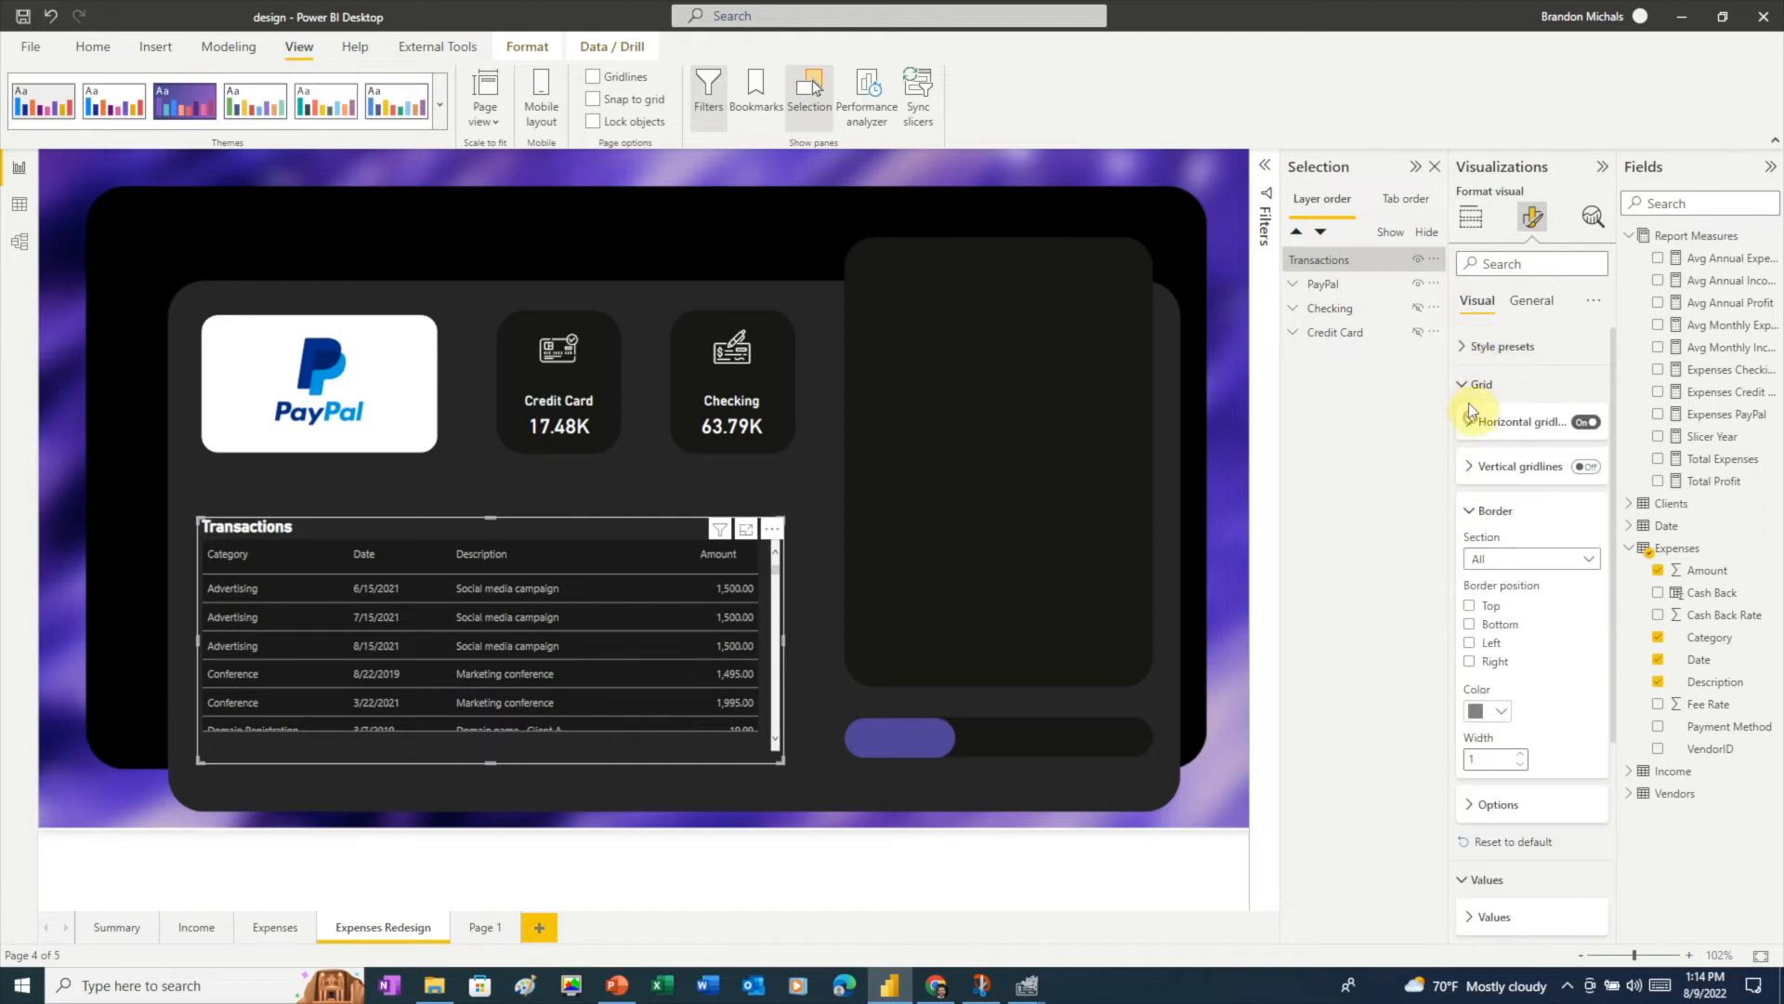
pyautogui.click(1476, 514)
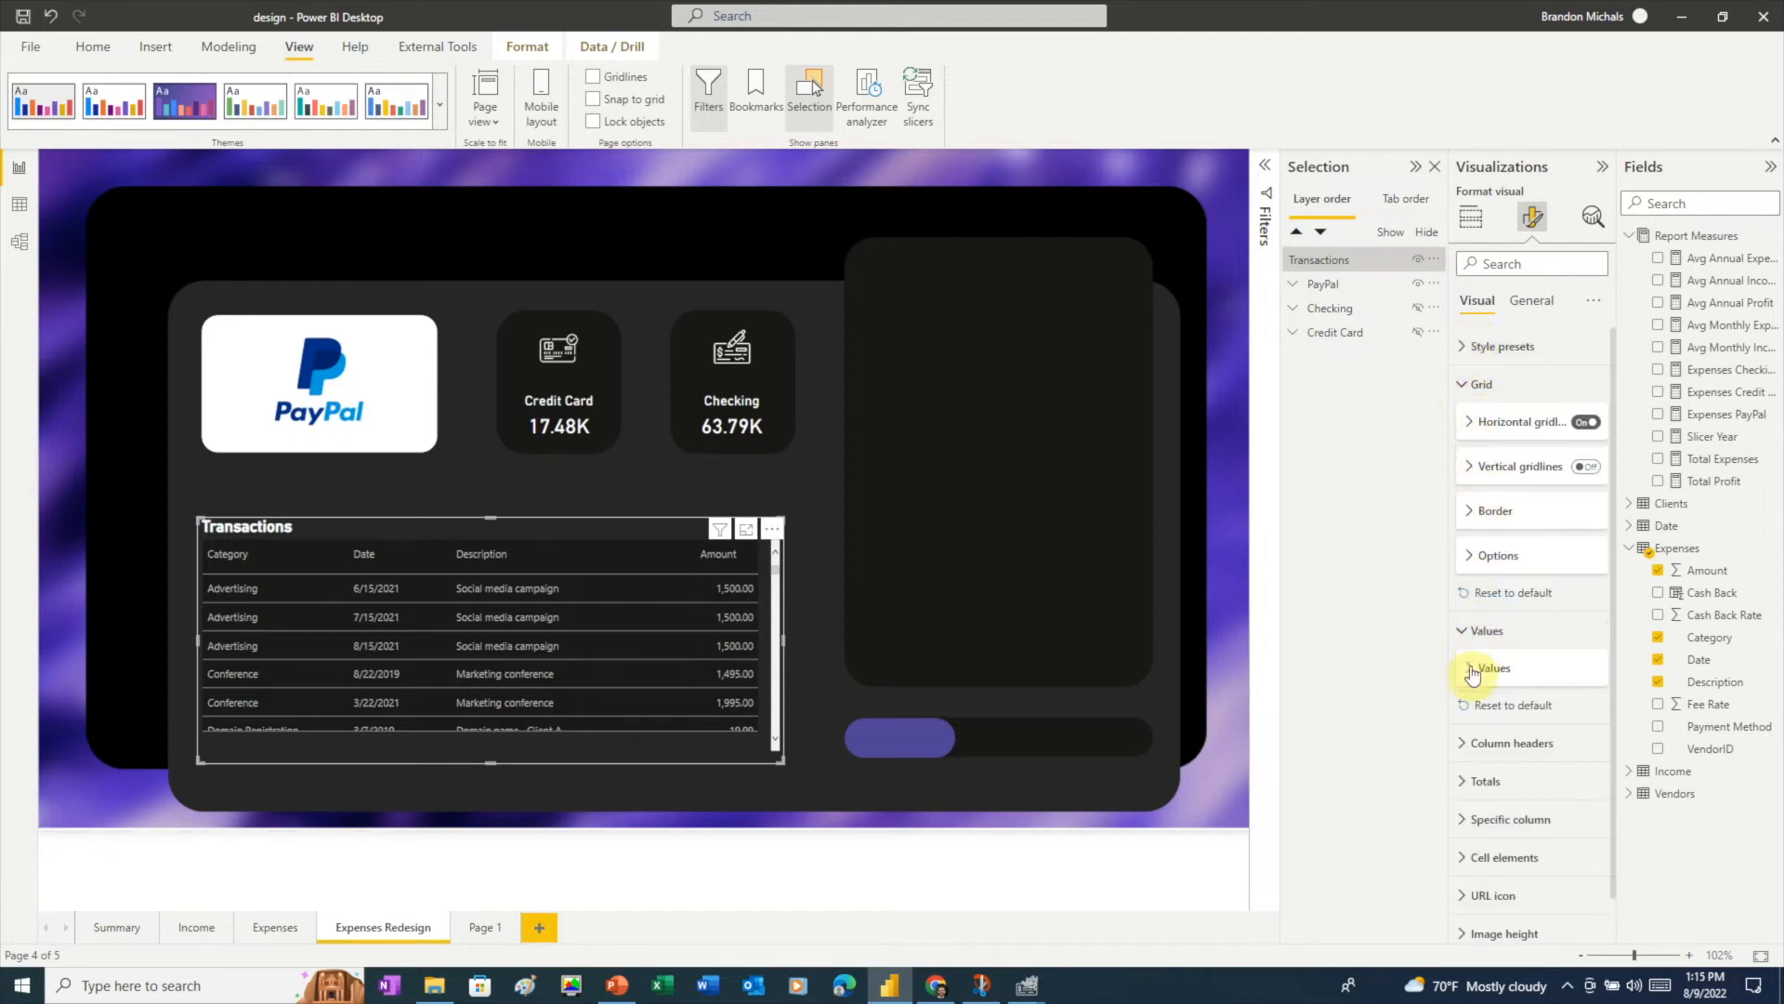
# - Open the formatting settings for the Transactions table's values
pyautogui.click(1484, 669)
pyautogui.scroll(-1, 1487, 667)
pyautogui.scroll(-1, 1488, 667)
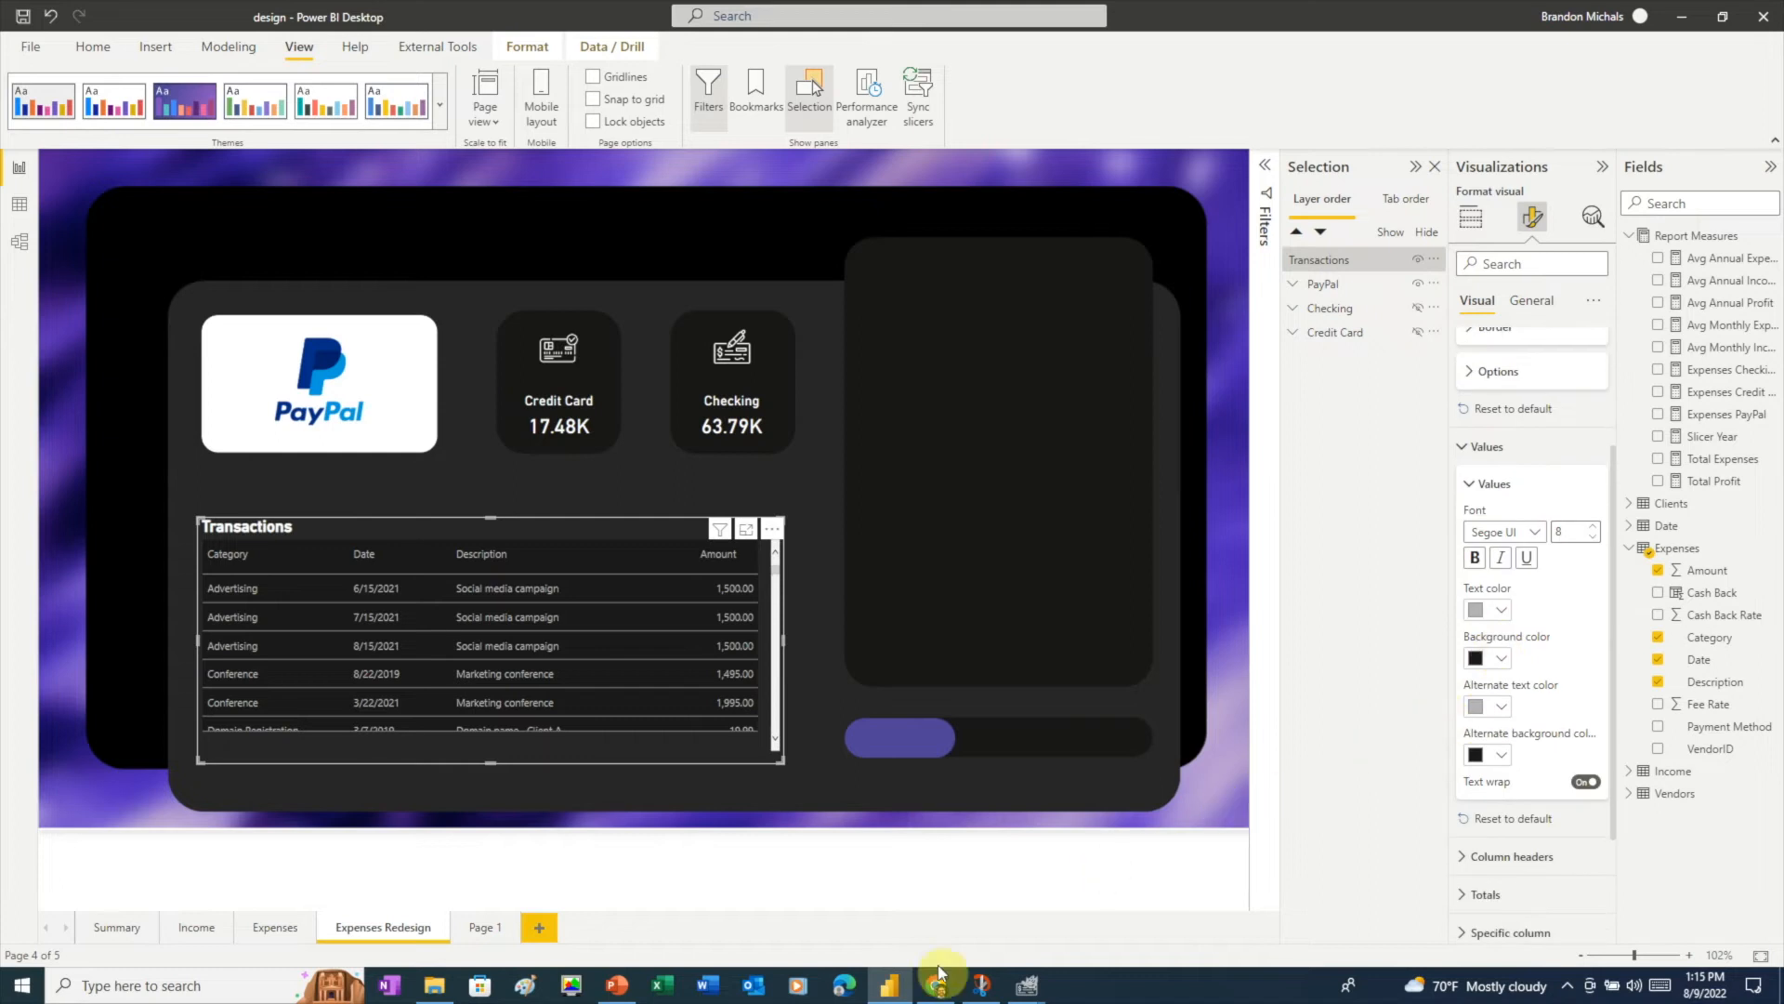
# - Switch to PowerPoint and fill the PayPal card with the dark grey sampled from the large panel using the Eyedropper
pyautogui.click(616, 987)
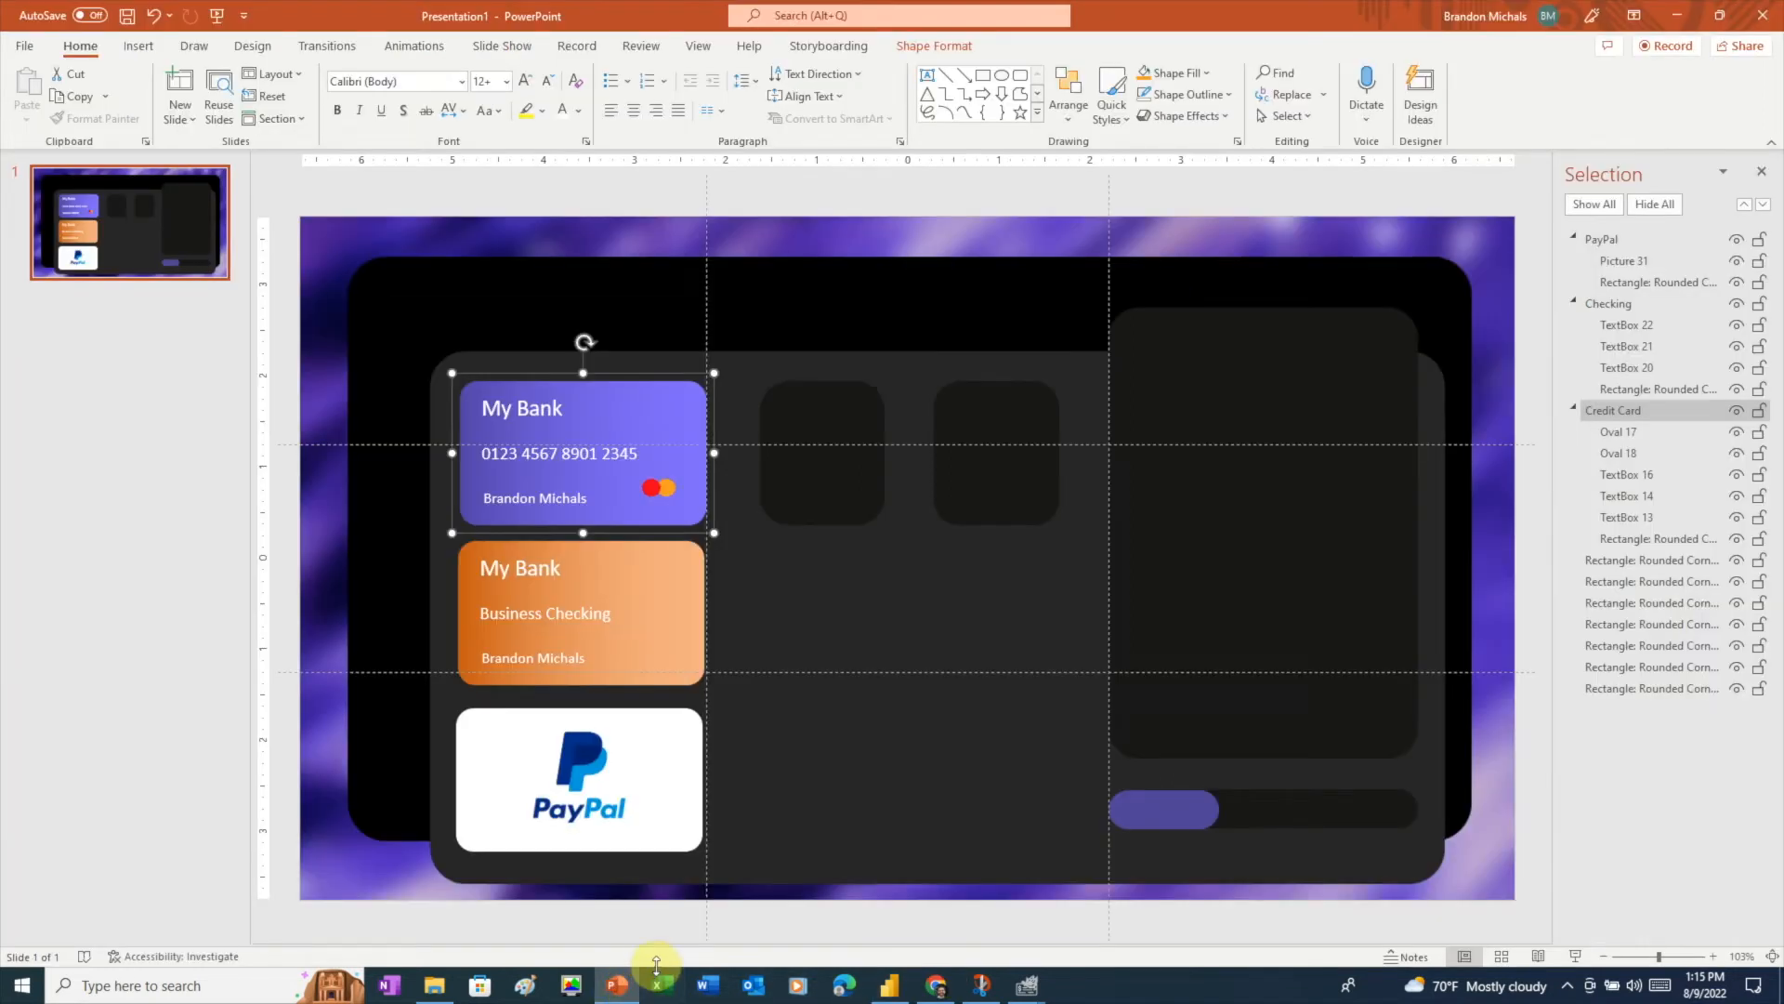
pyautogui.rightClick(669, 786)
pyautogui.click(751, 826)
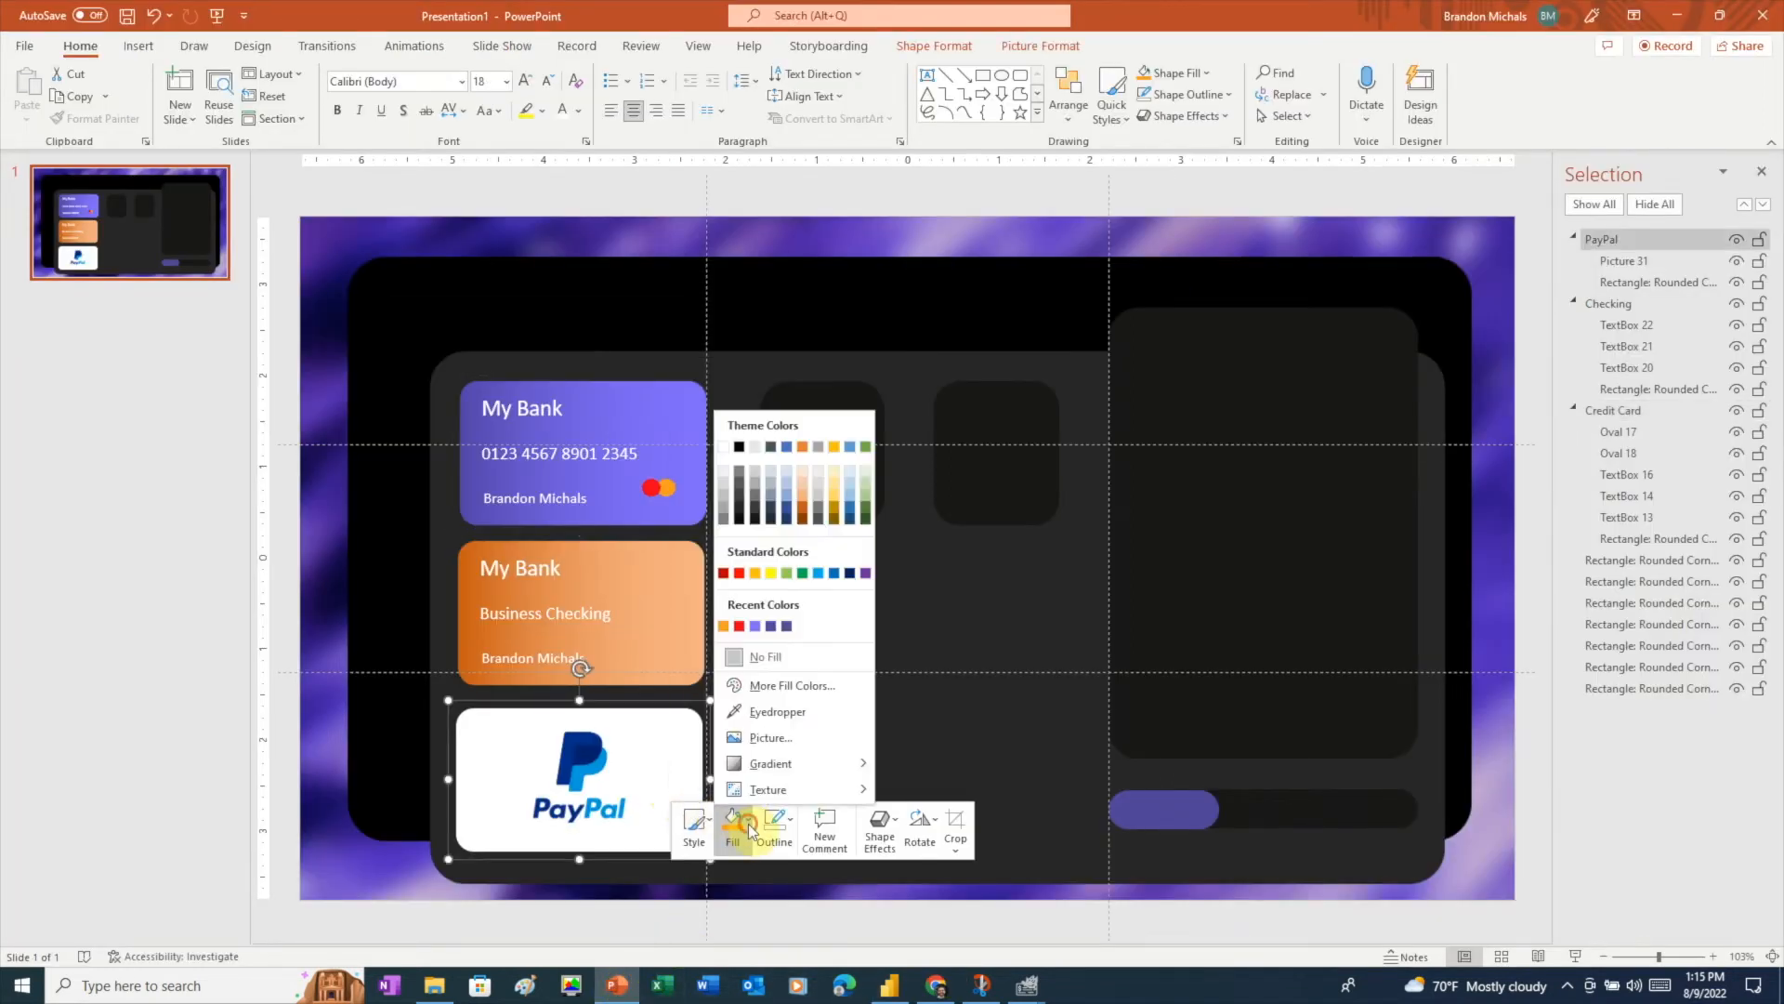
pyautogui.click(777, 722)
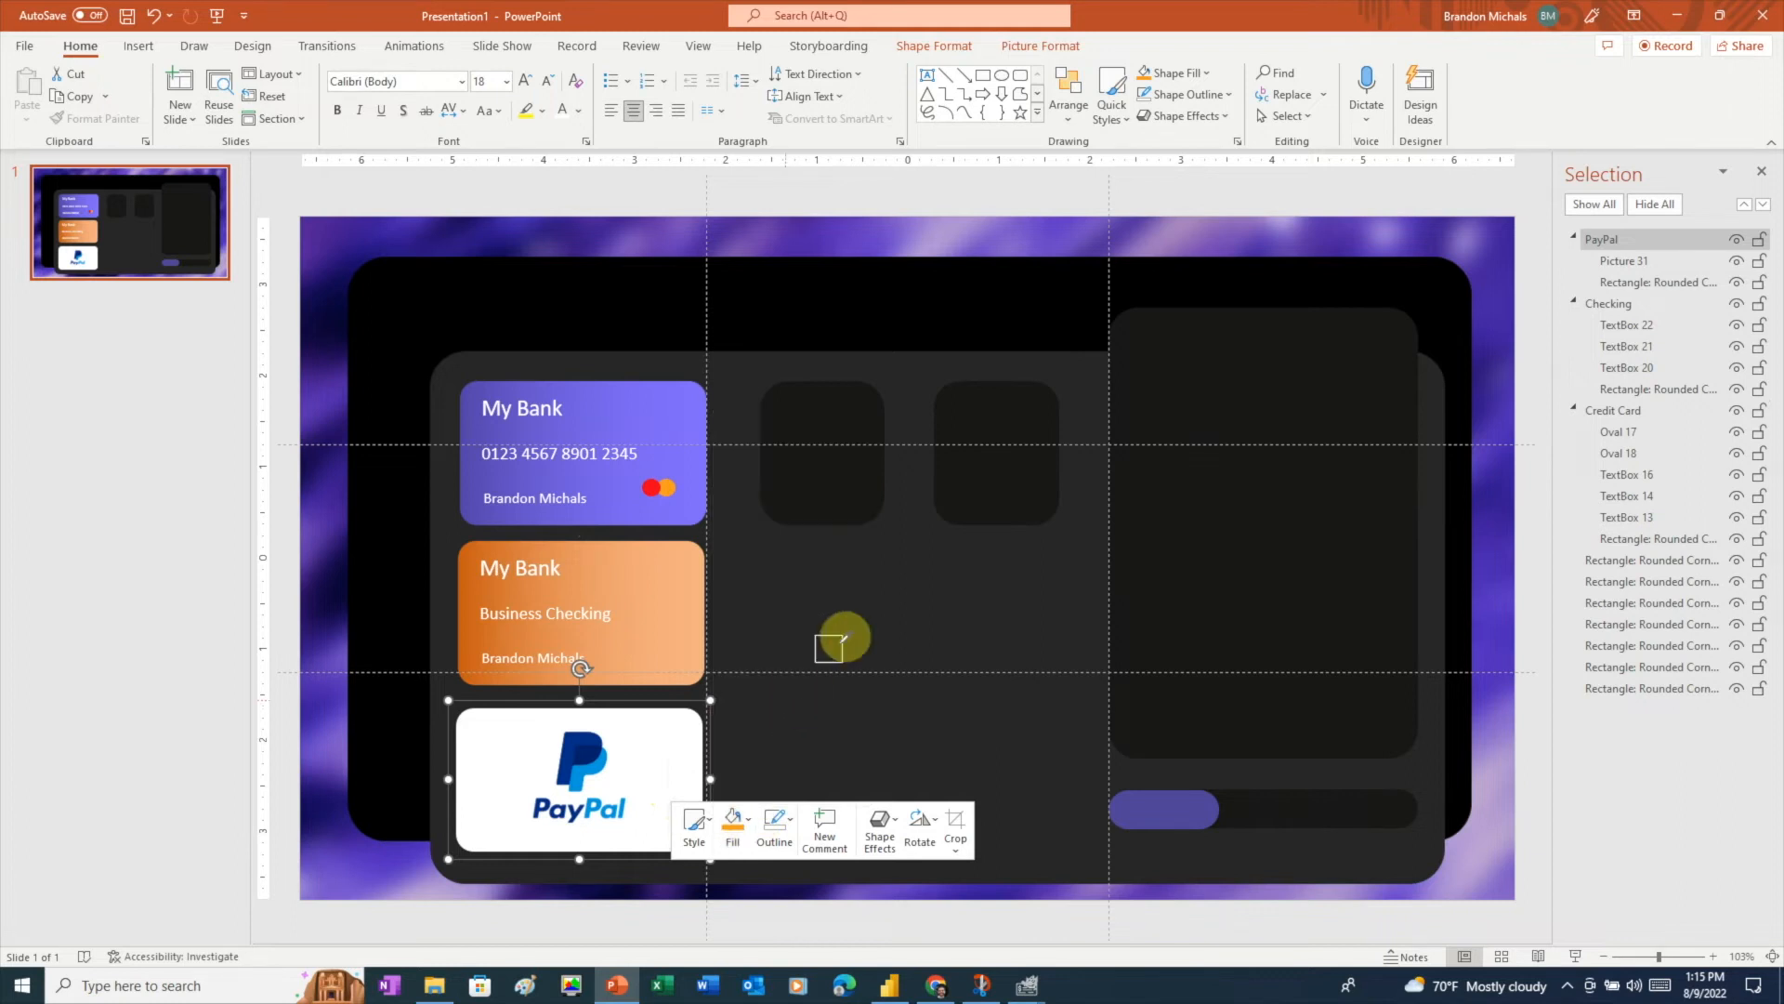
pyautogui.click(885, 616)
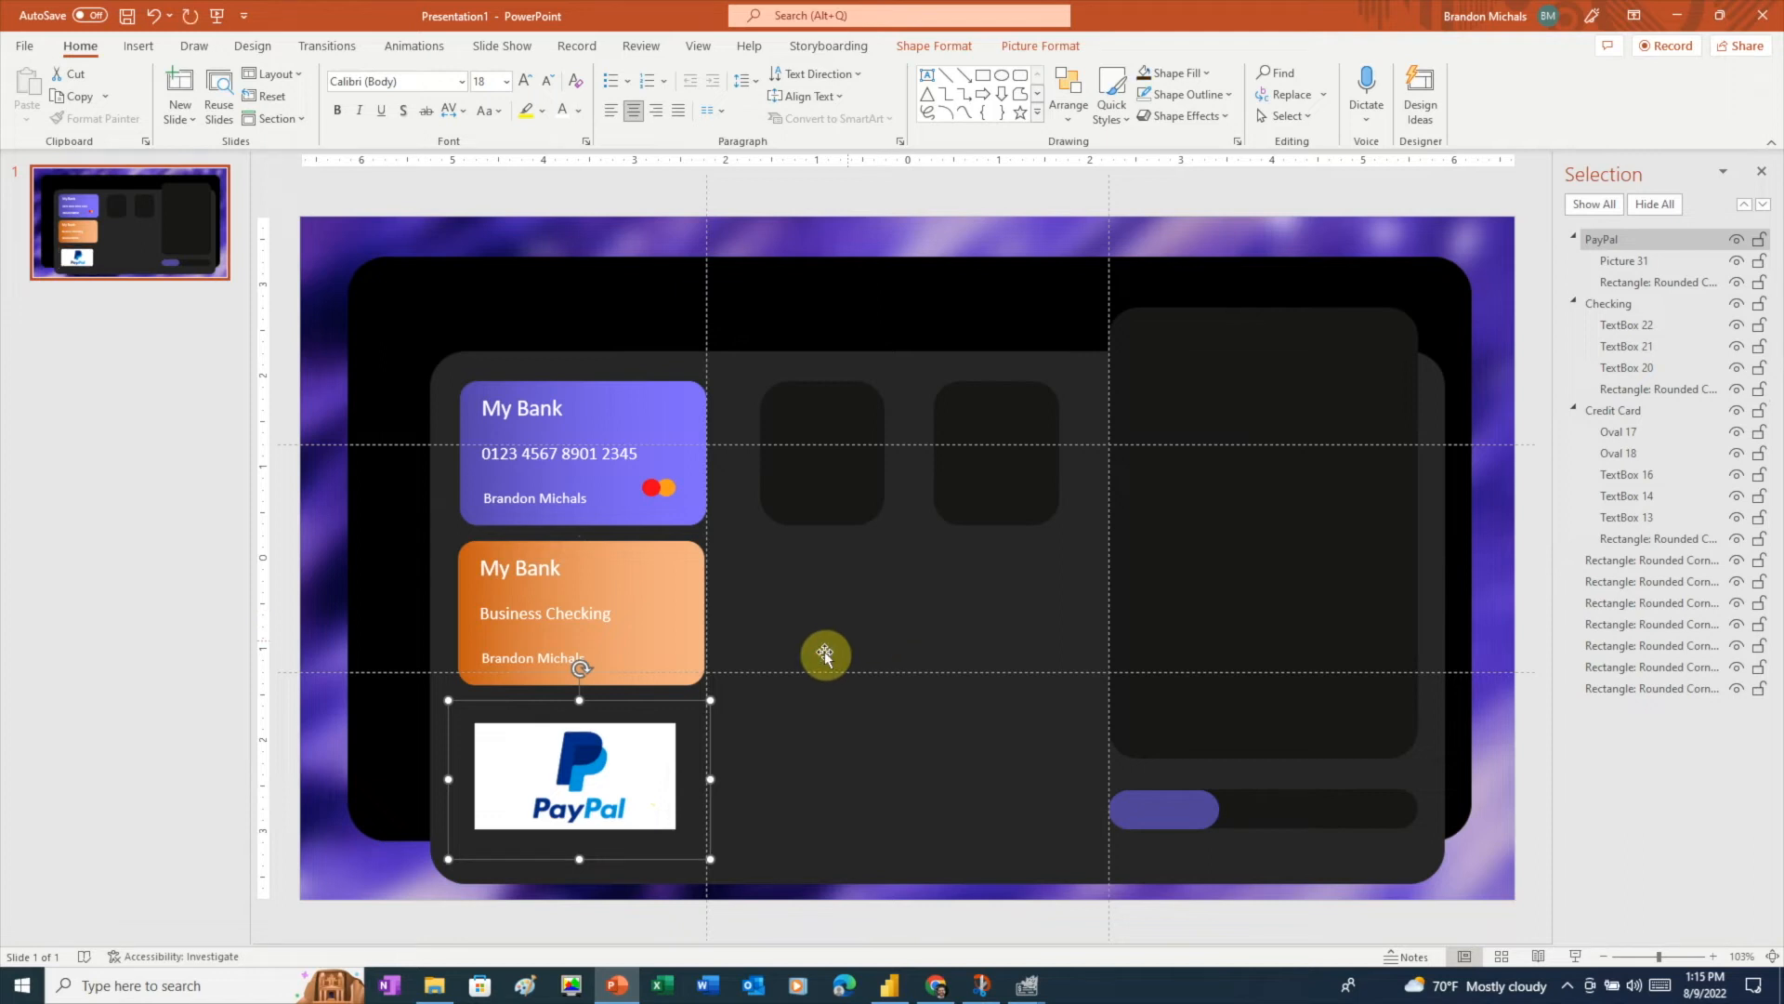
# - Copy the hex code #262626 from the PayPal card's custom fill colour, then undo the card's fill change
pyautogui.rightClick(697, 770)
pyautogui.click(769, 806)
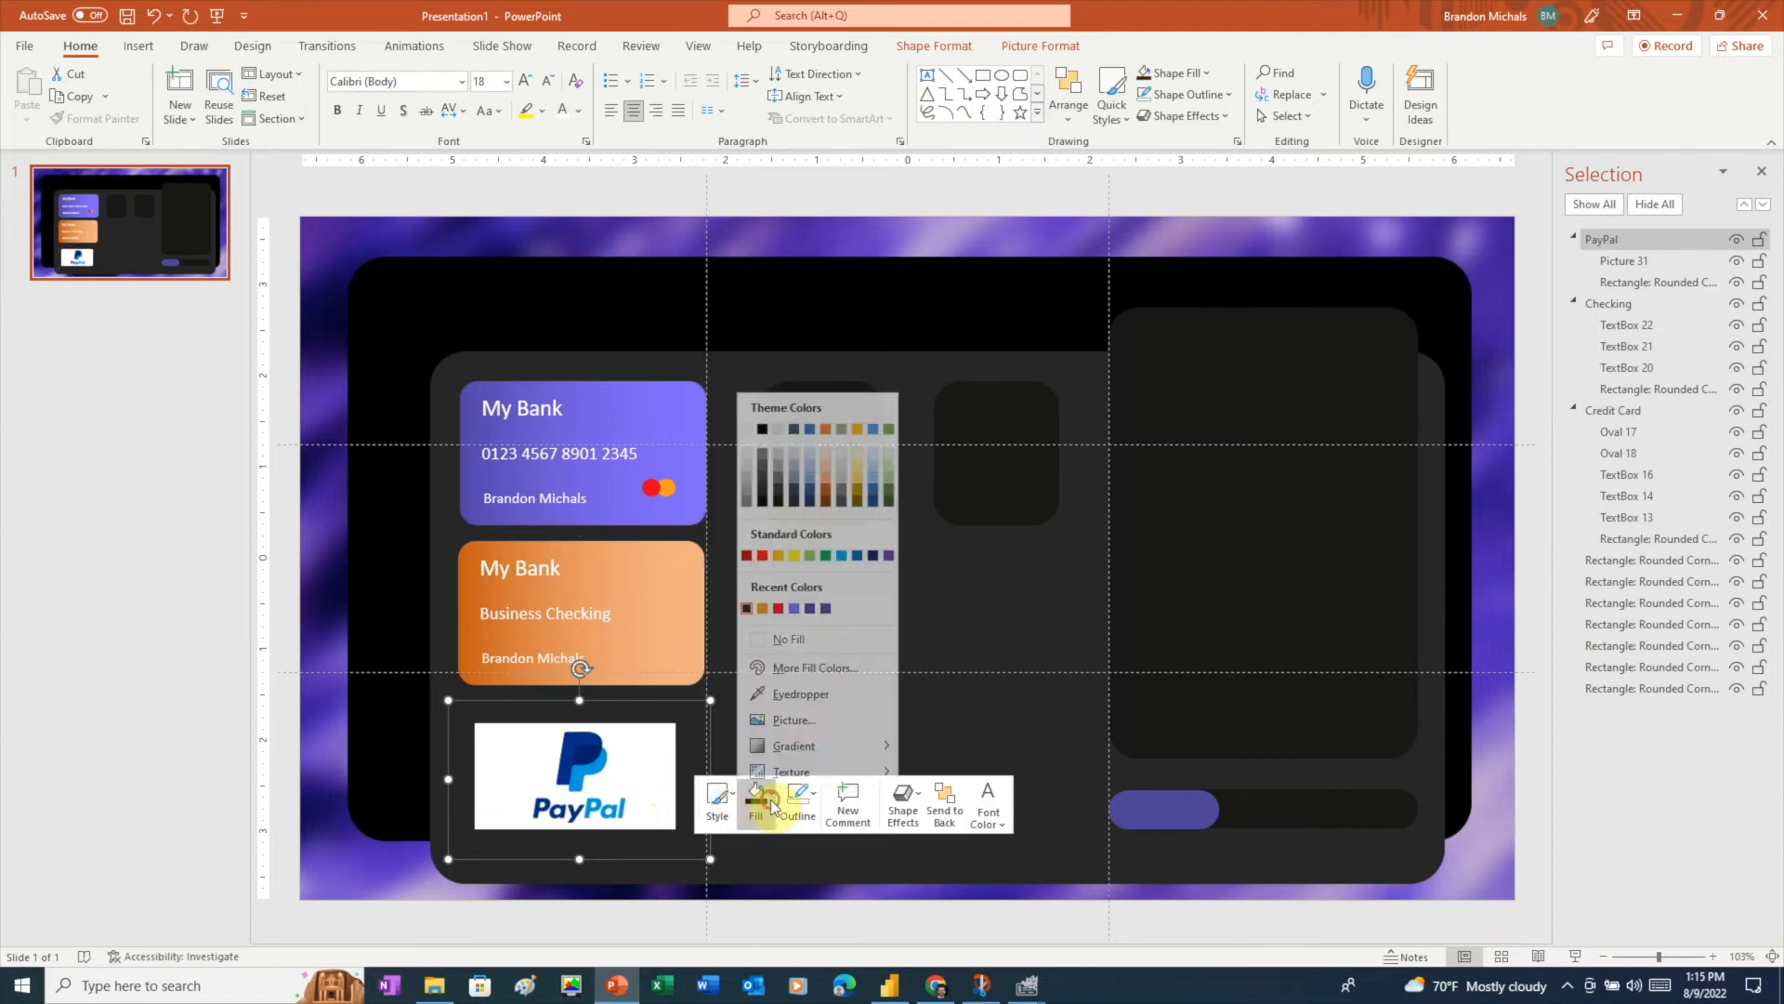
pyautogui.click(818, 657)
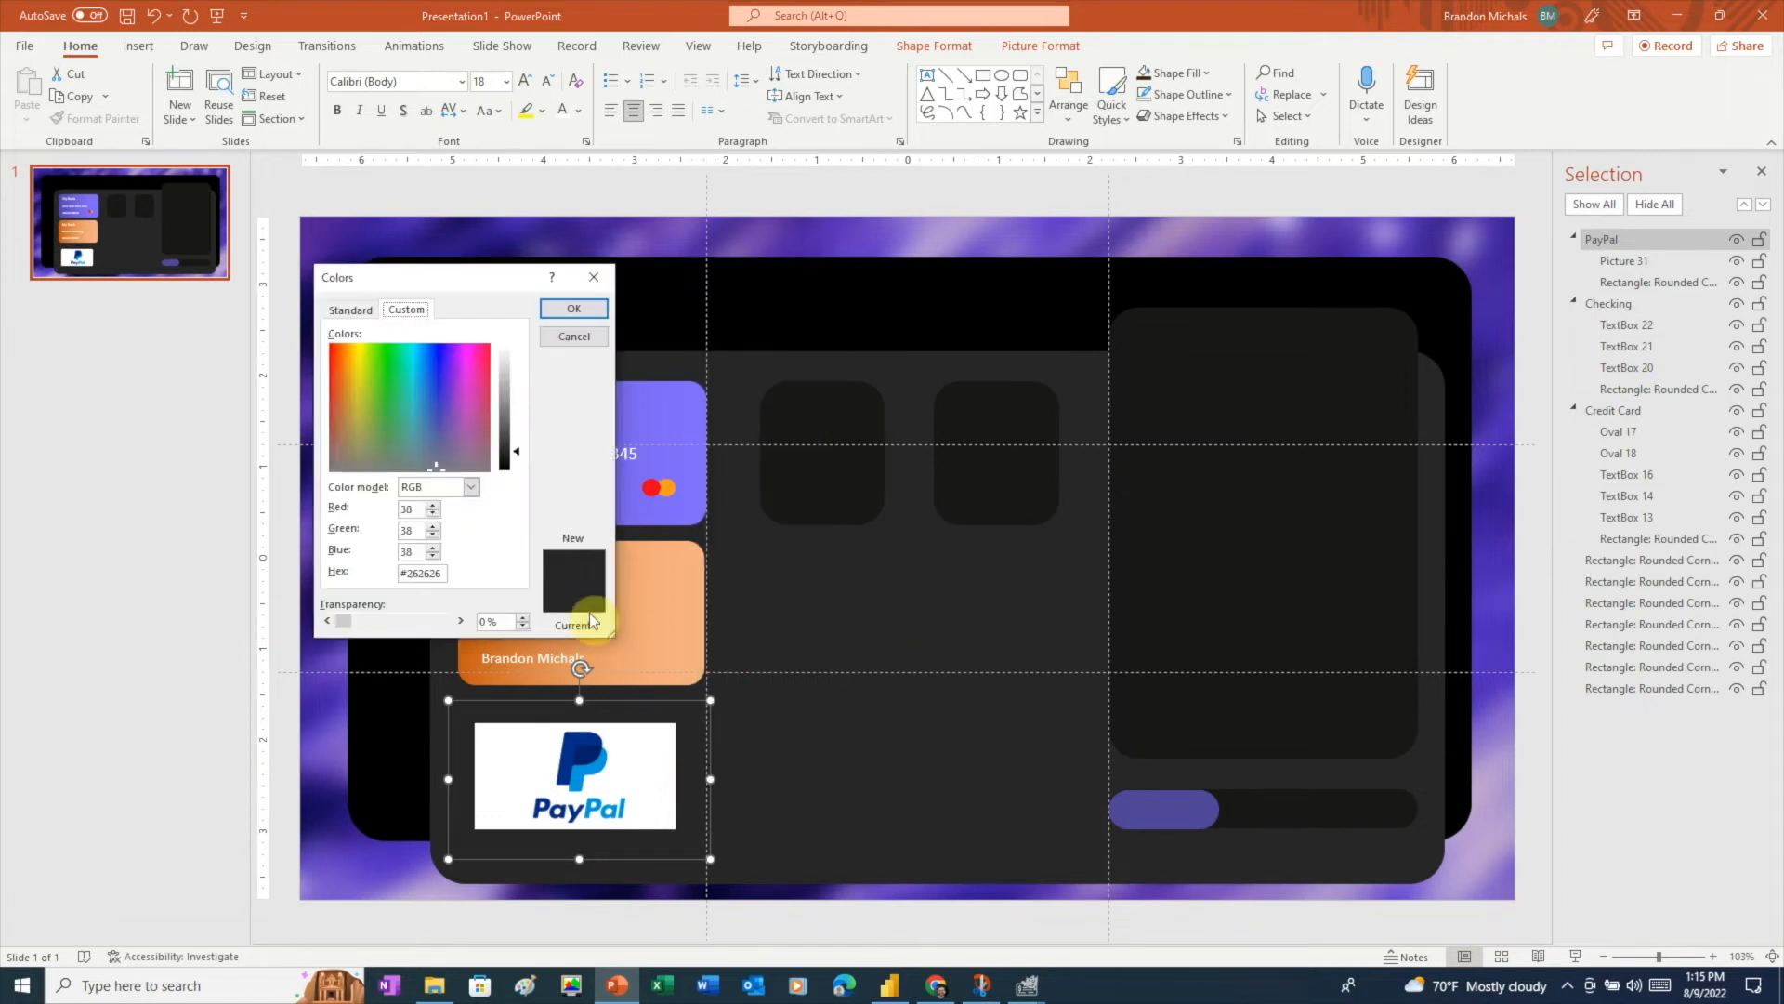
pyautogui.moveTo(442, 576); pyautogui.dragTo(387, 571)
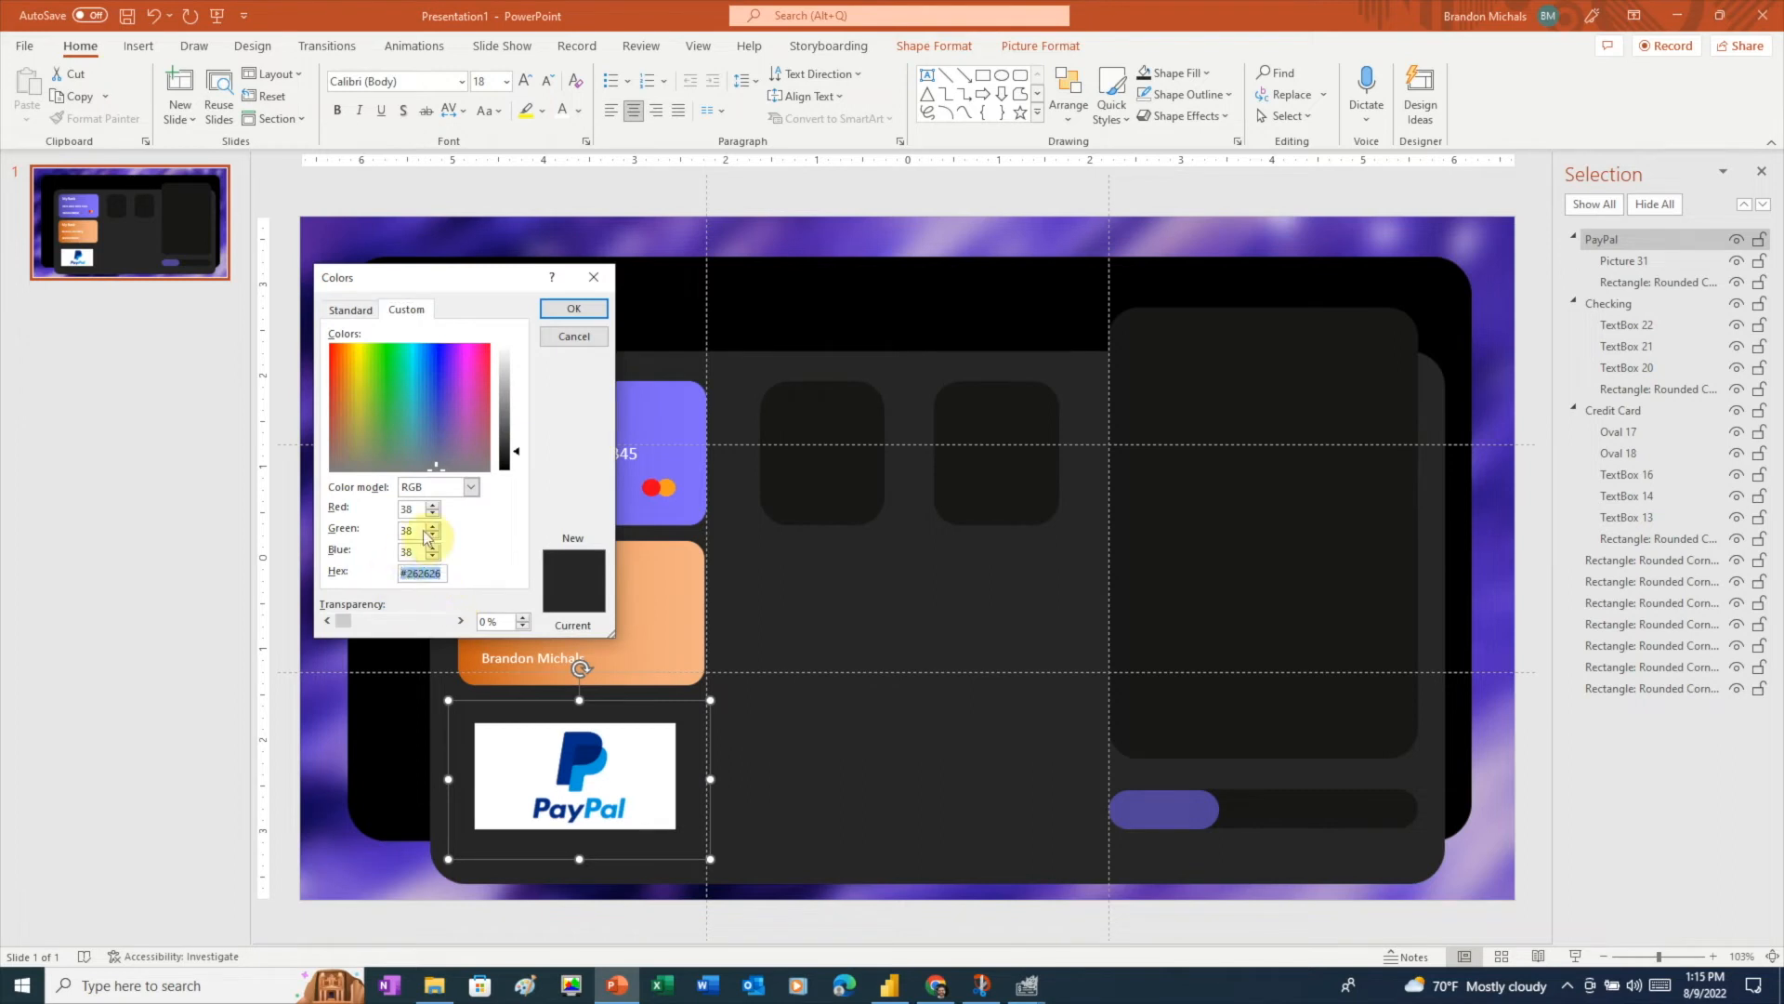
pyautogui.click(575, 337)
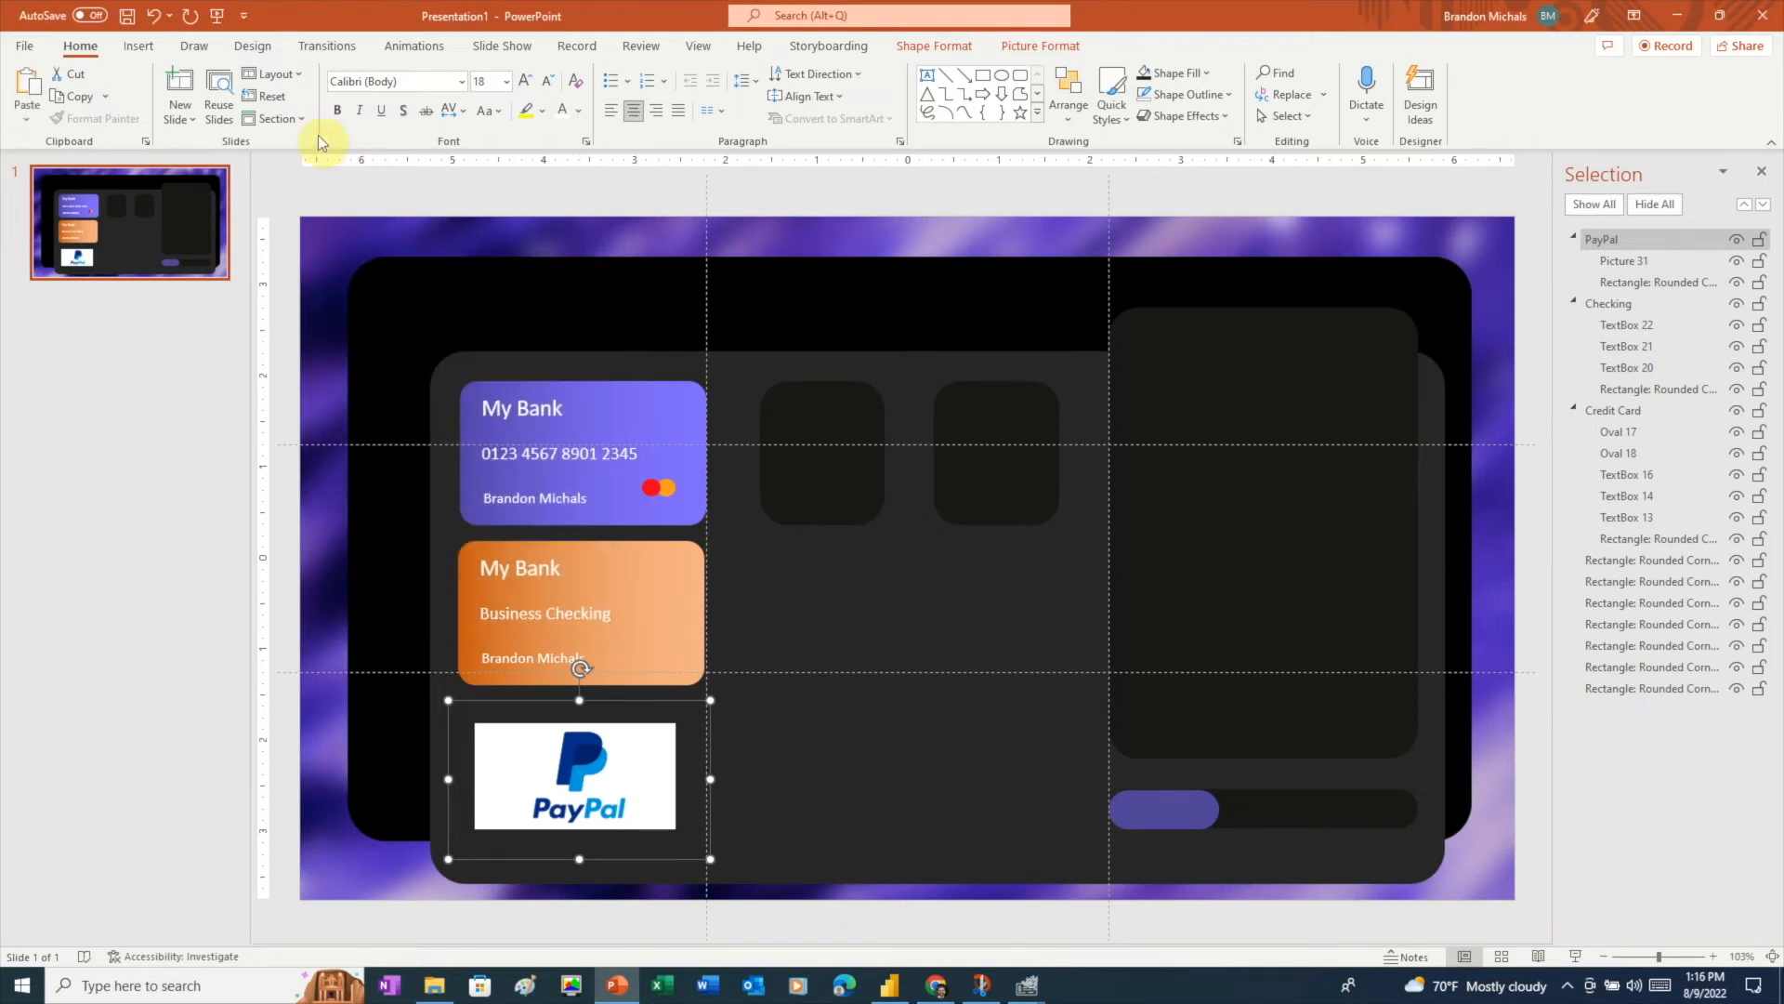
pyautogui.click(154, 16)
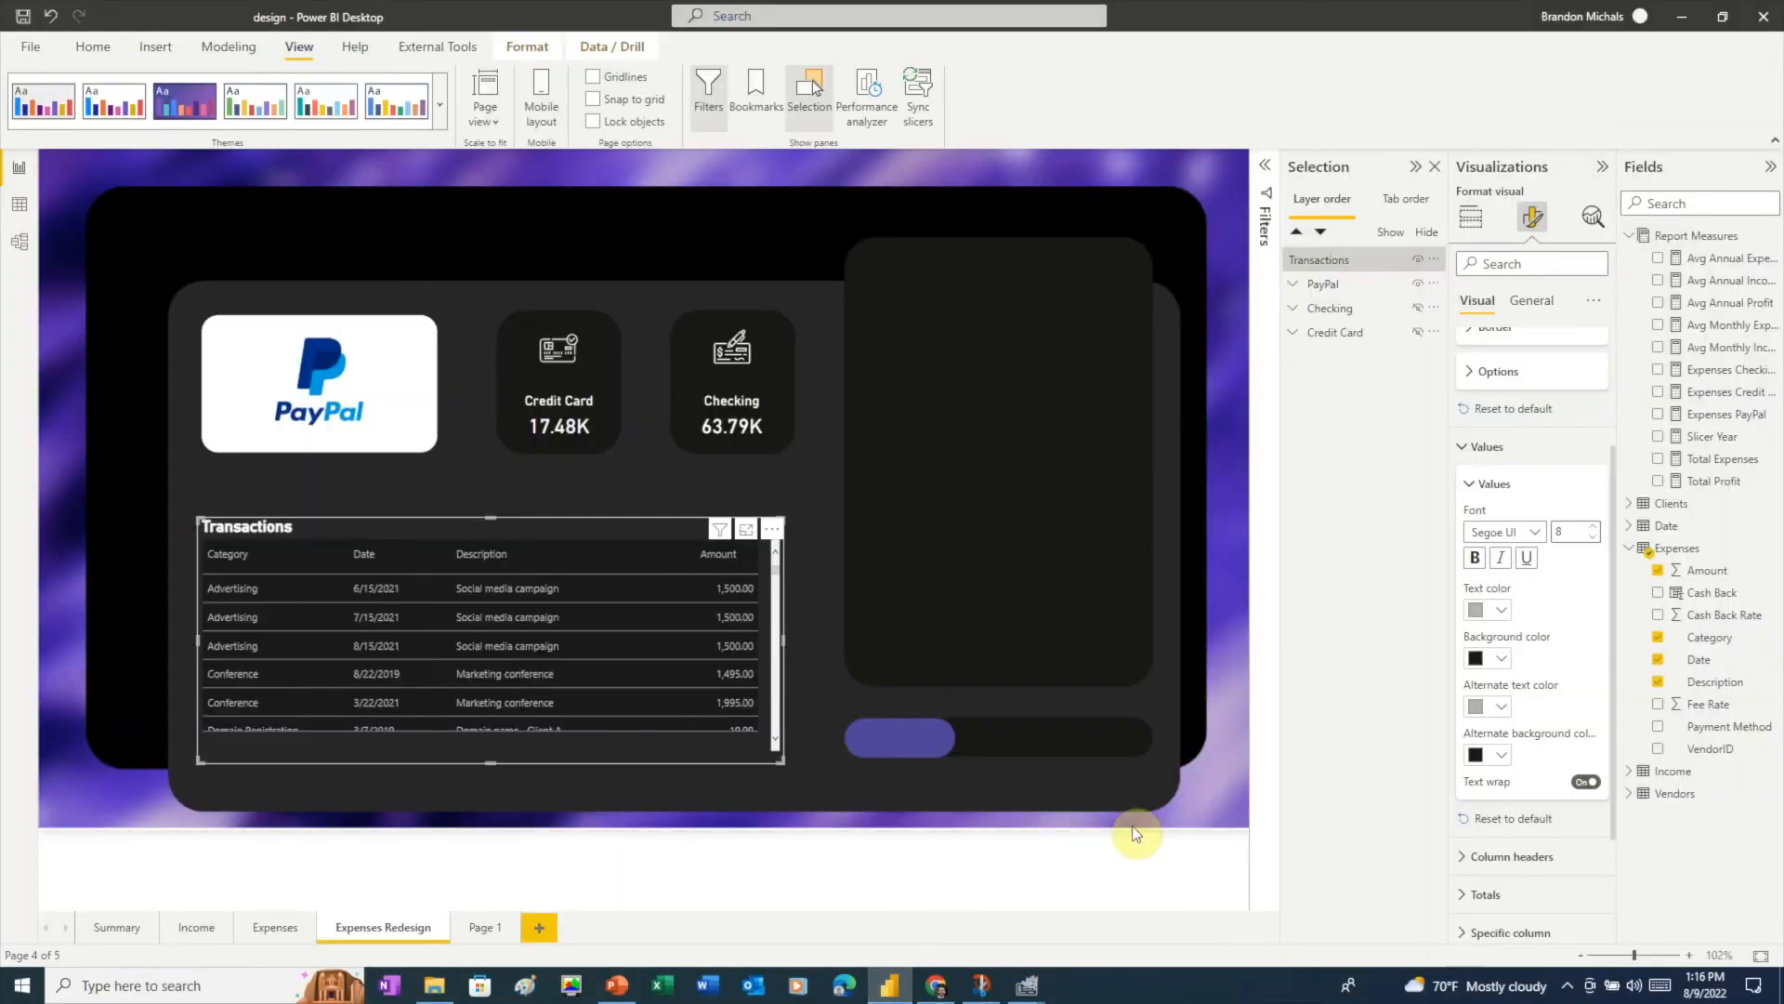
# - Set the background and alternate background colours of the Transactions table's values to #262626
pyautogui.click(1506, 662)
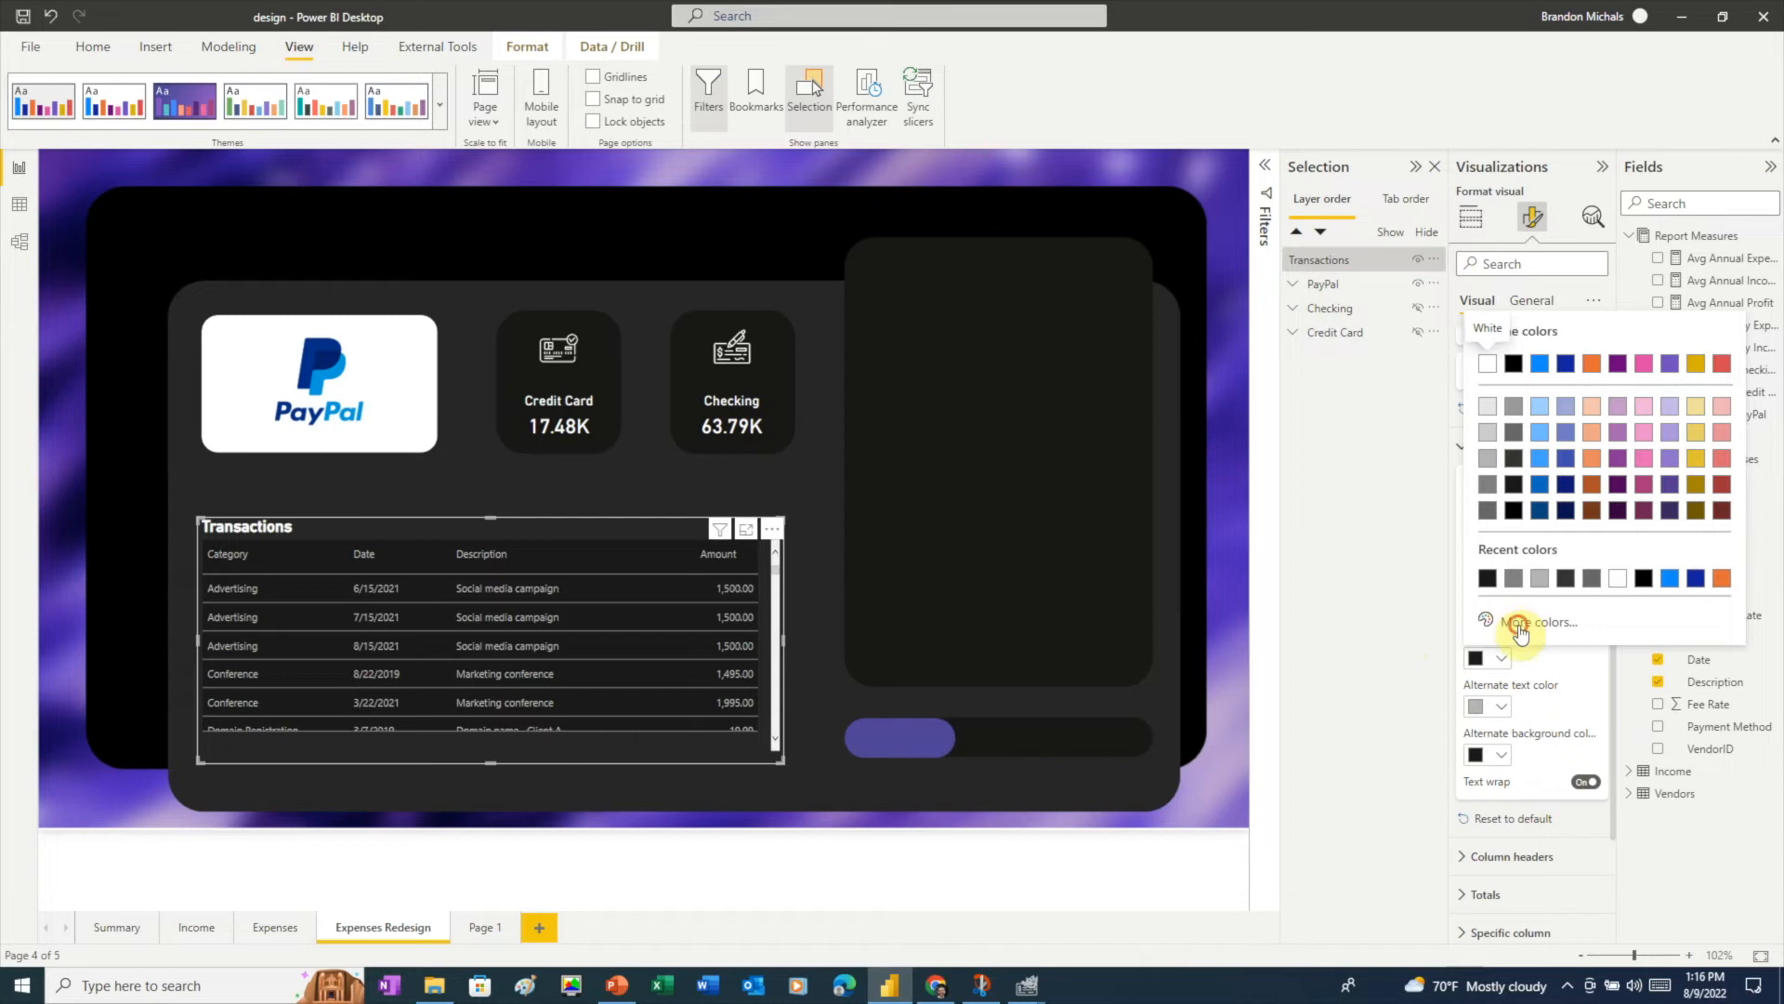
pyautogui.click(1498, 618)
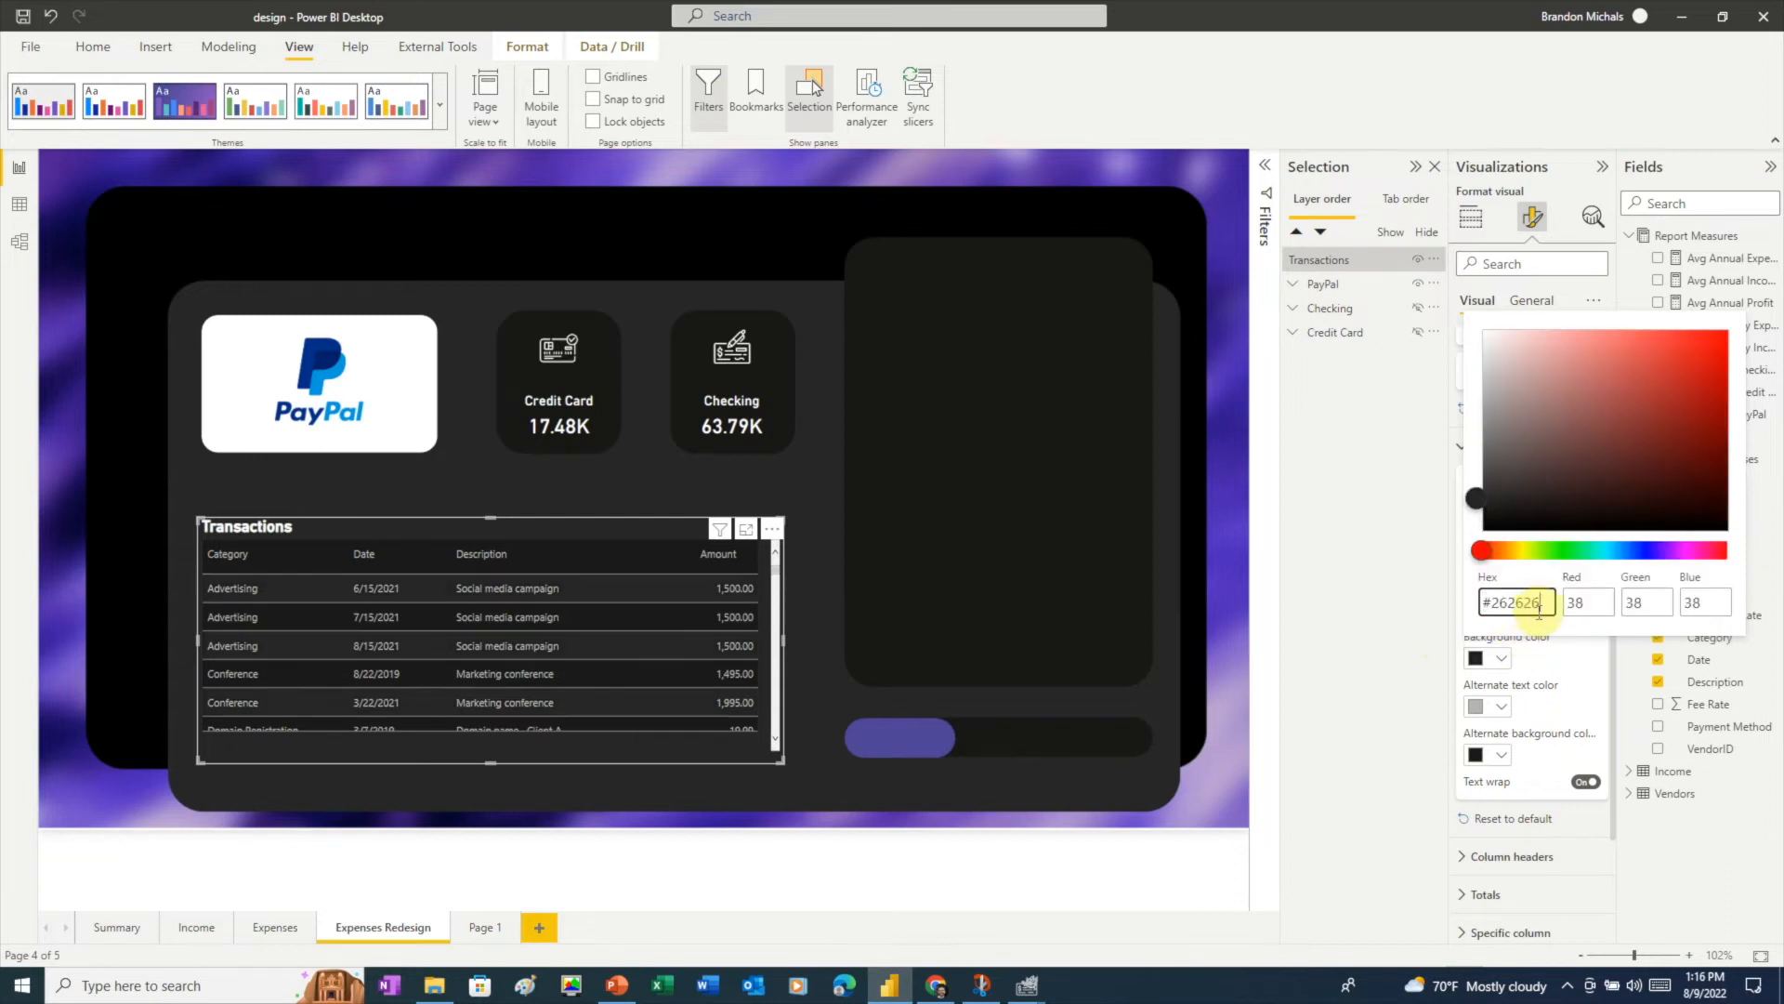
pyautogui.click(1502, 755)
pyautogui.click(1513, 722)
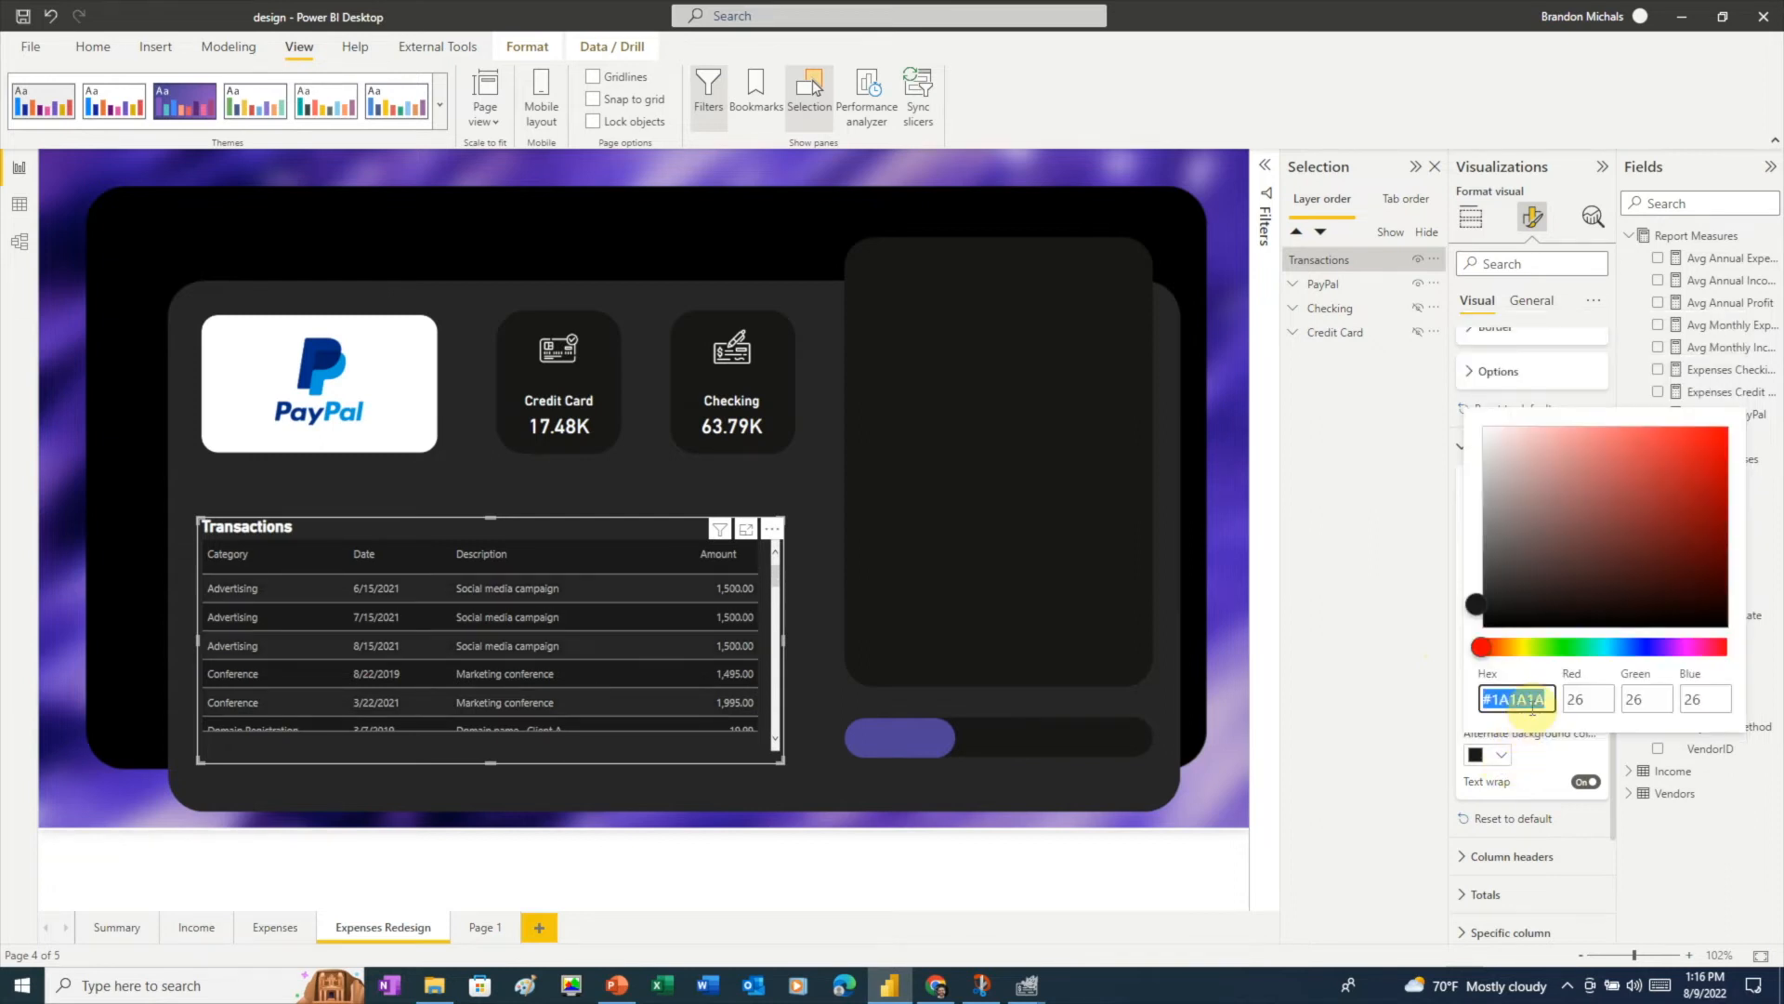
pyautogui.write('#262626')
pyautogui.click(1535, 769)
# - Set the Transactions table's column header background to #262626 and extend the table slightly downward
pyautogui.click(1459, 850)
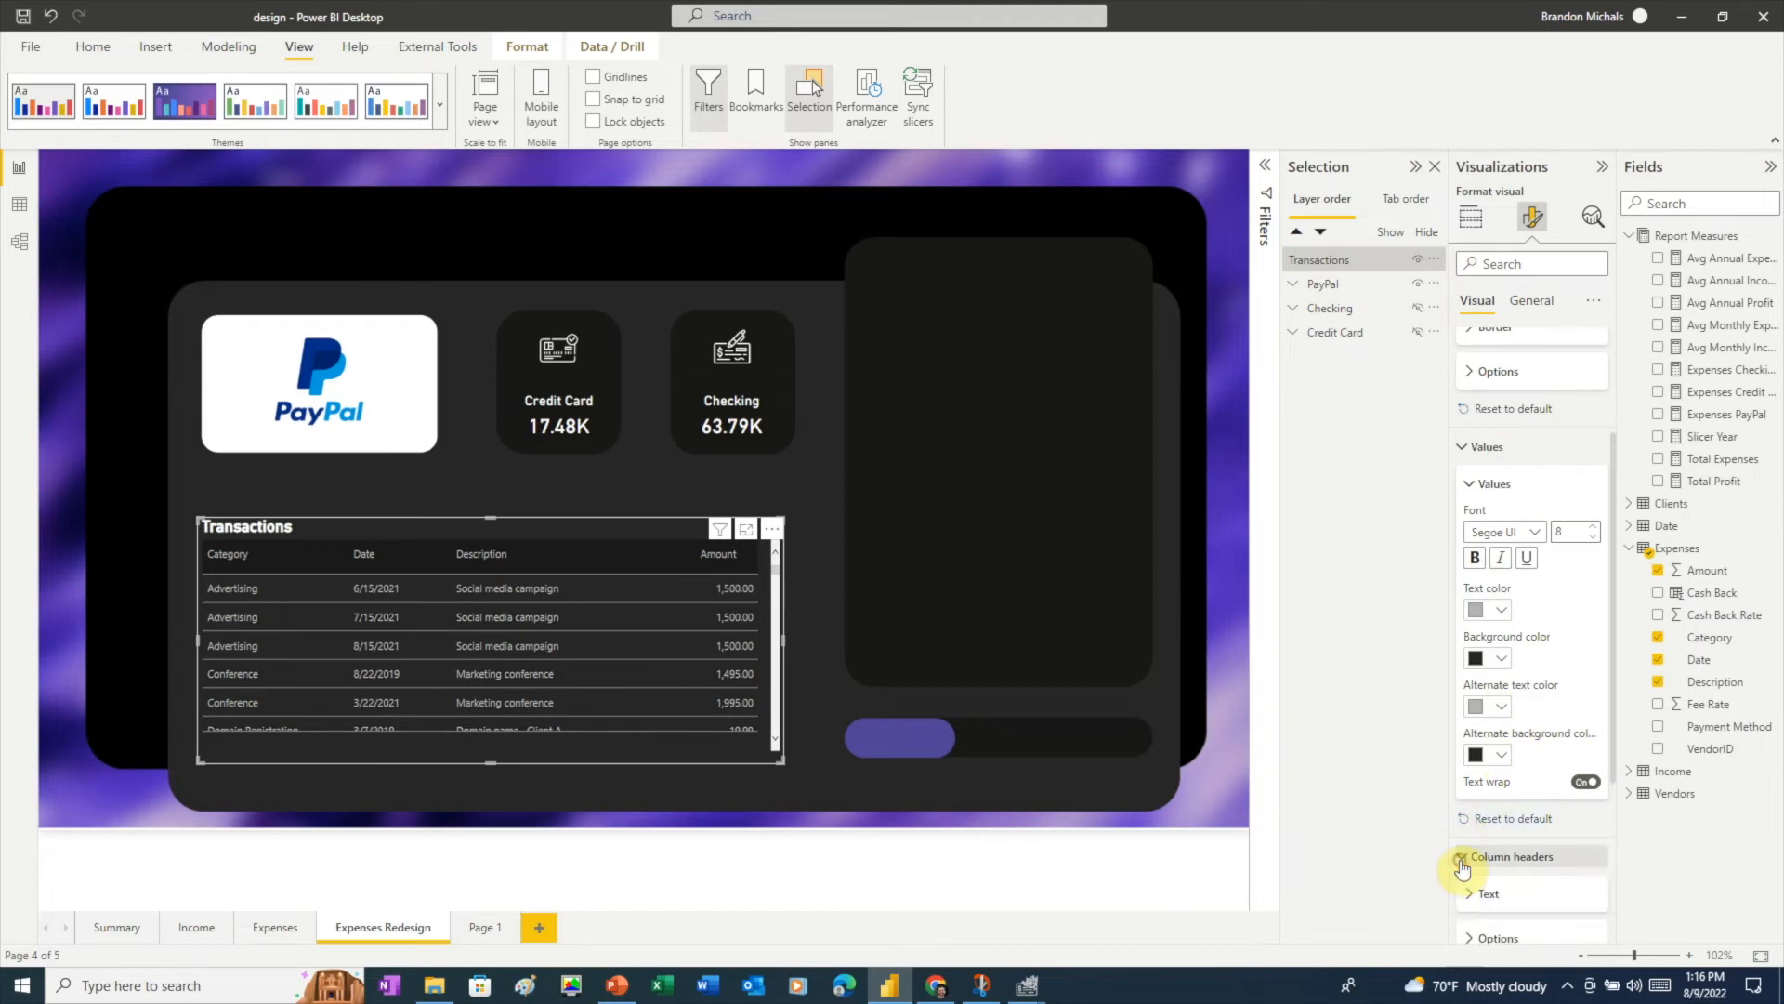
pyautogui.scroll(-2, 1483, 836)
pyautogui.click(1498, 837)
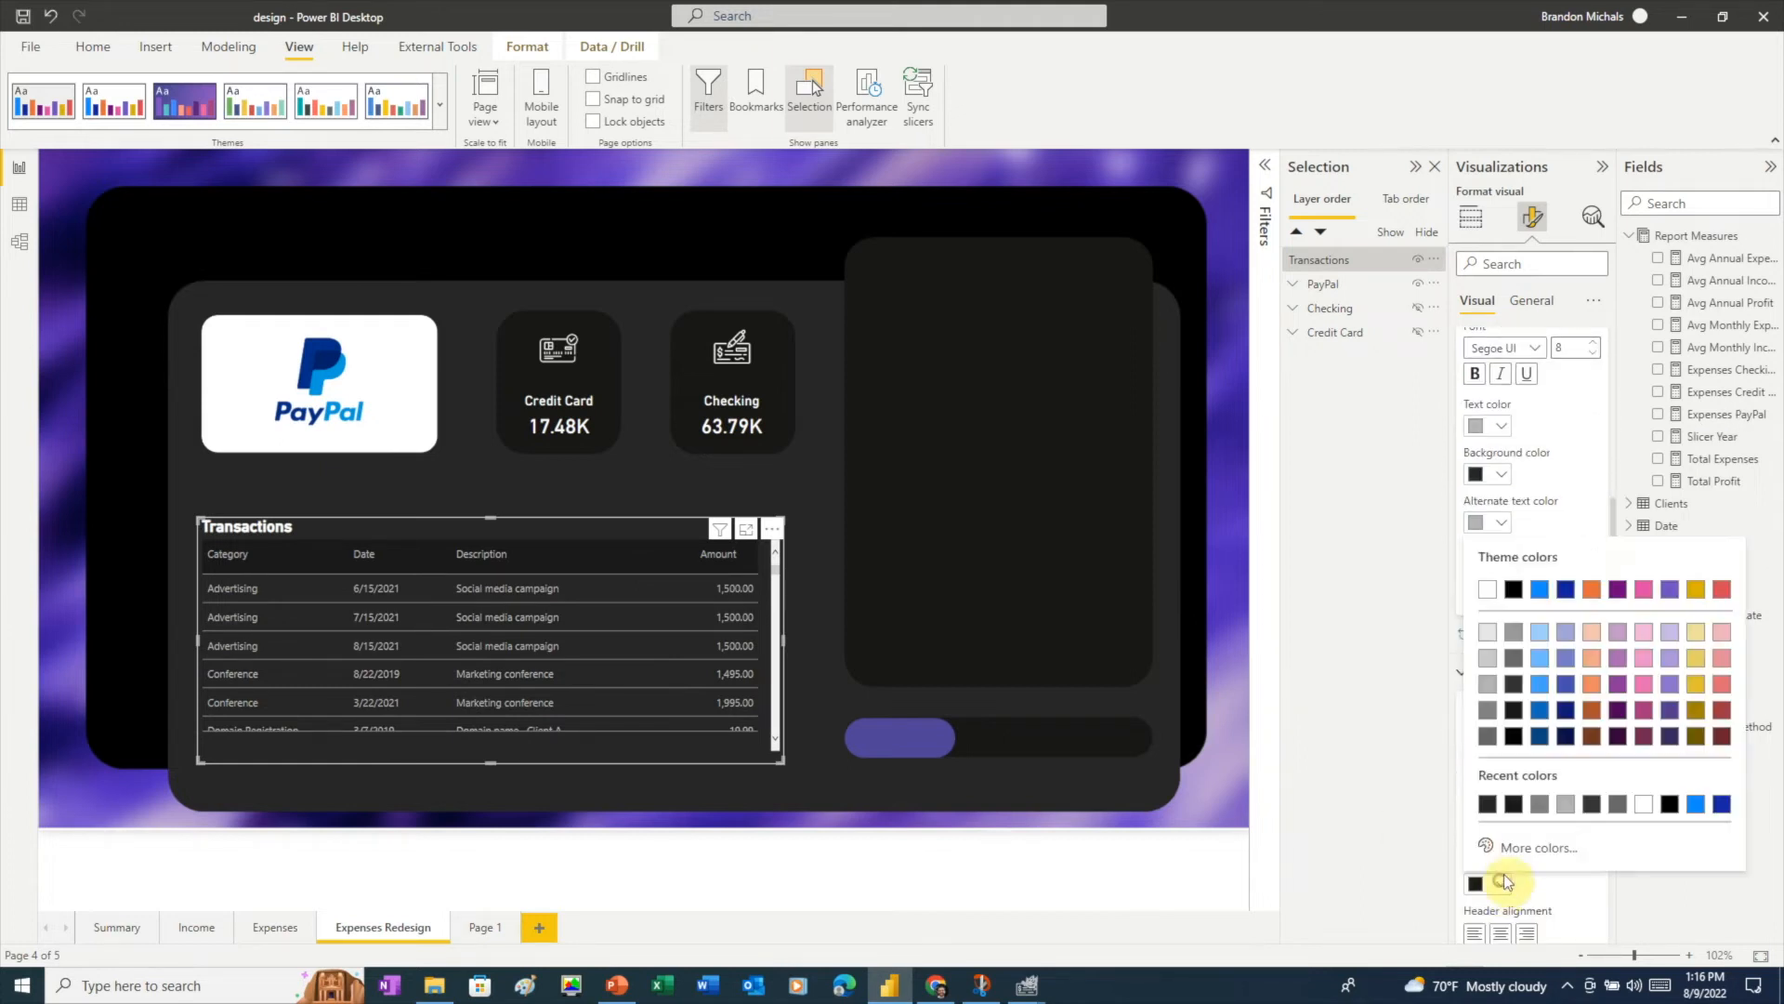
pyautogui.click(1506, 883)
pyautogui.write('#262626')
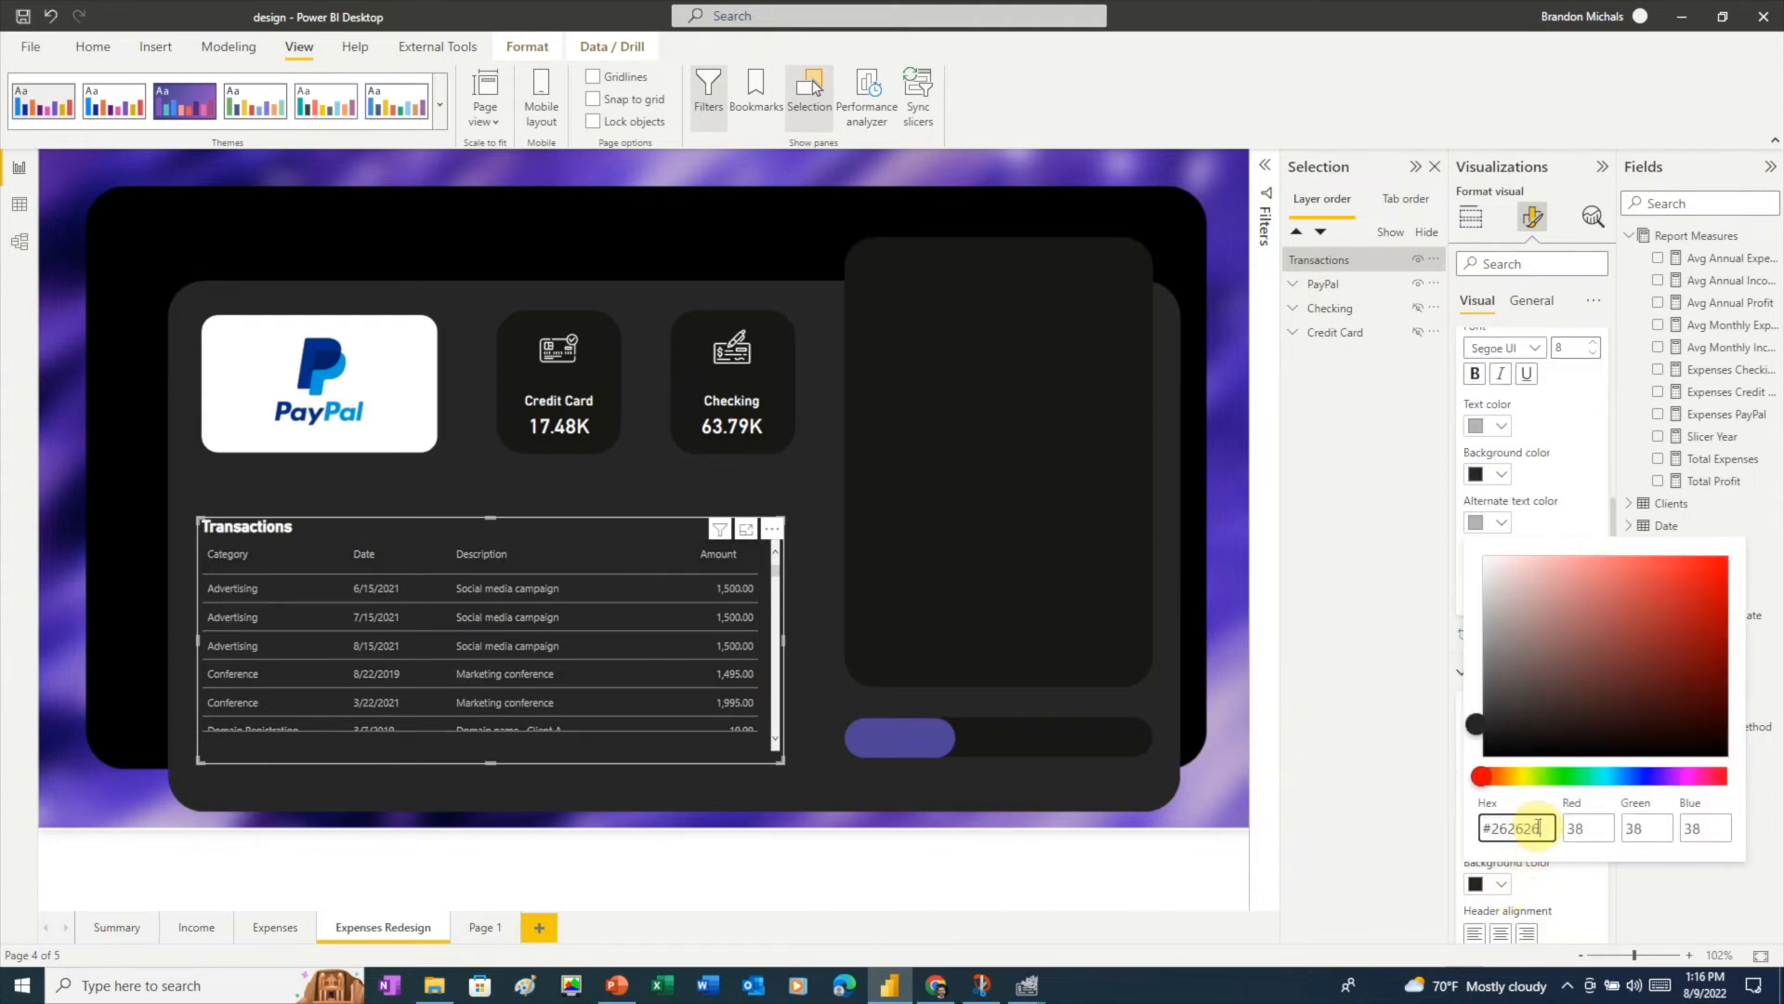
pyautogui.moveTo(491, 762); pyautogui.dragTo(498, 773)
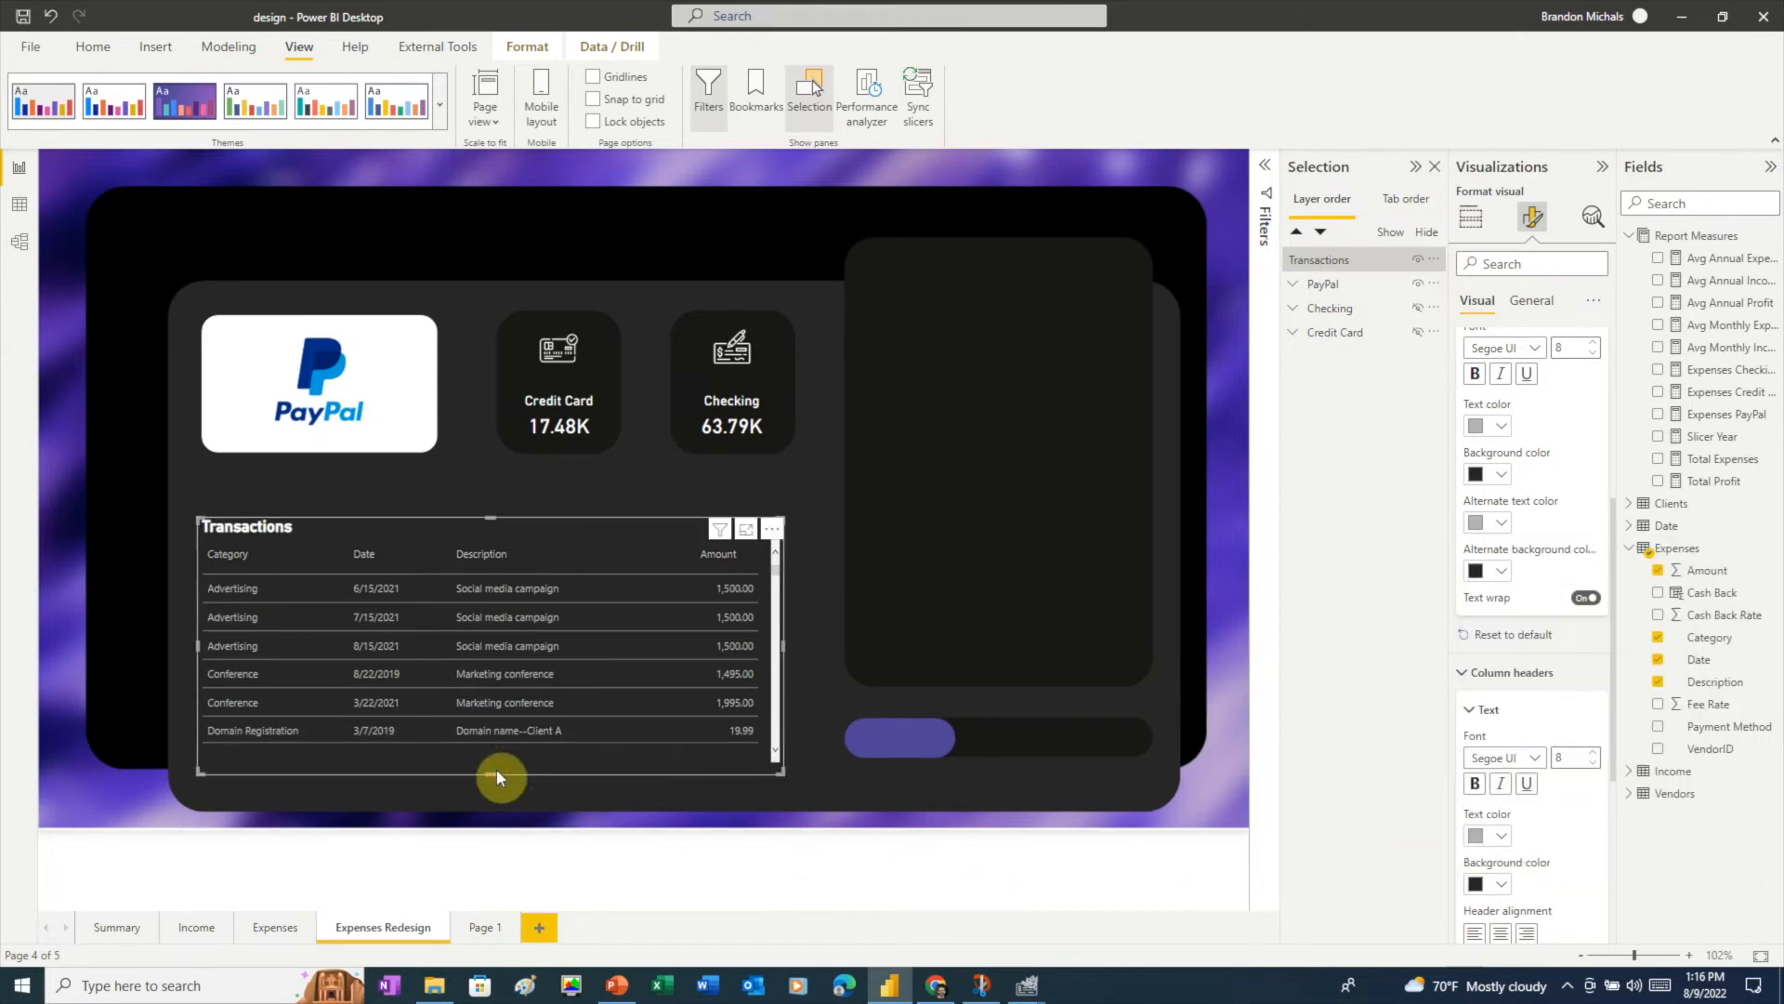
# - Set the background colour of the Transactions table's totals row to #262626
pyautogui.click(1462, 673)
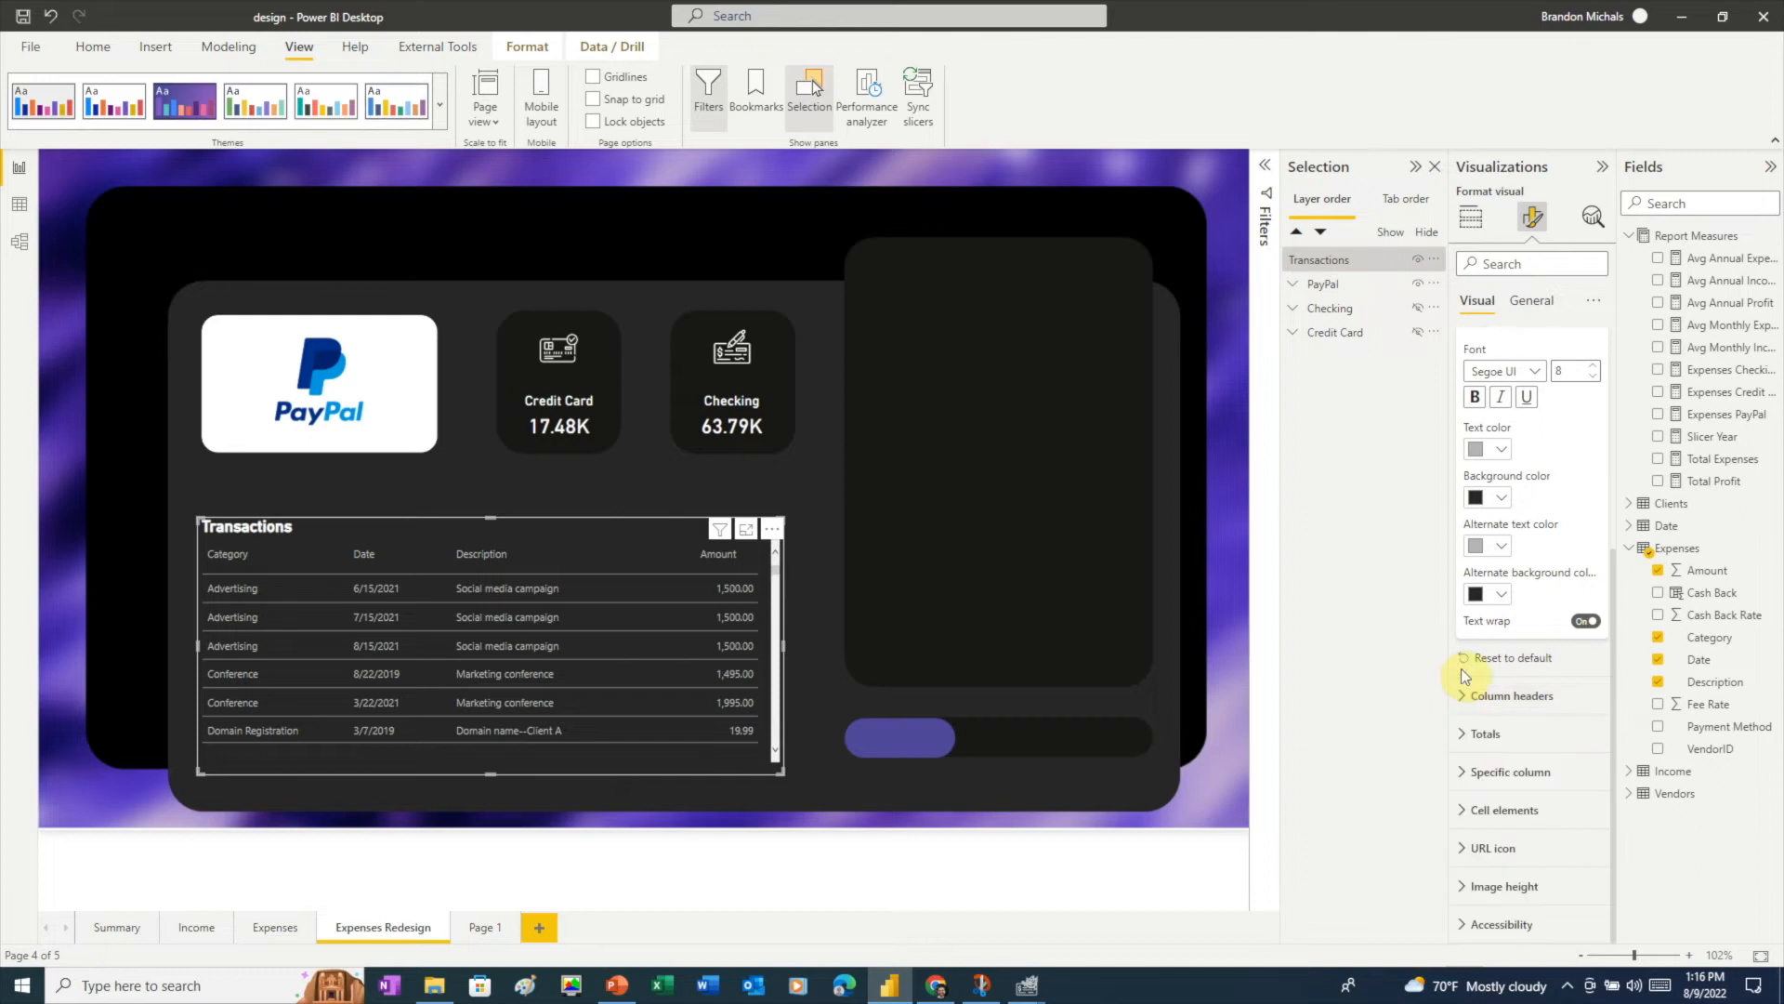
pyautogui.scroll(2, 1493, 359)
pyautogui.click(1464, 471)
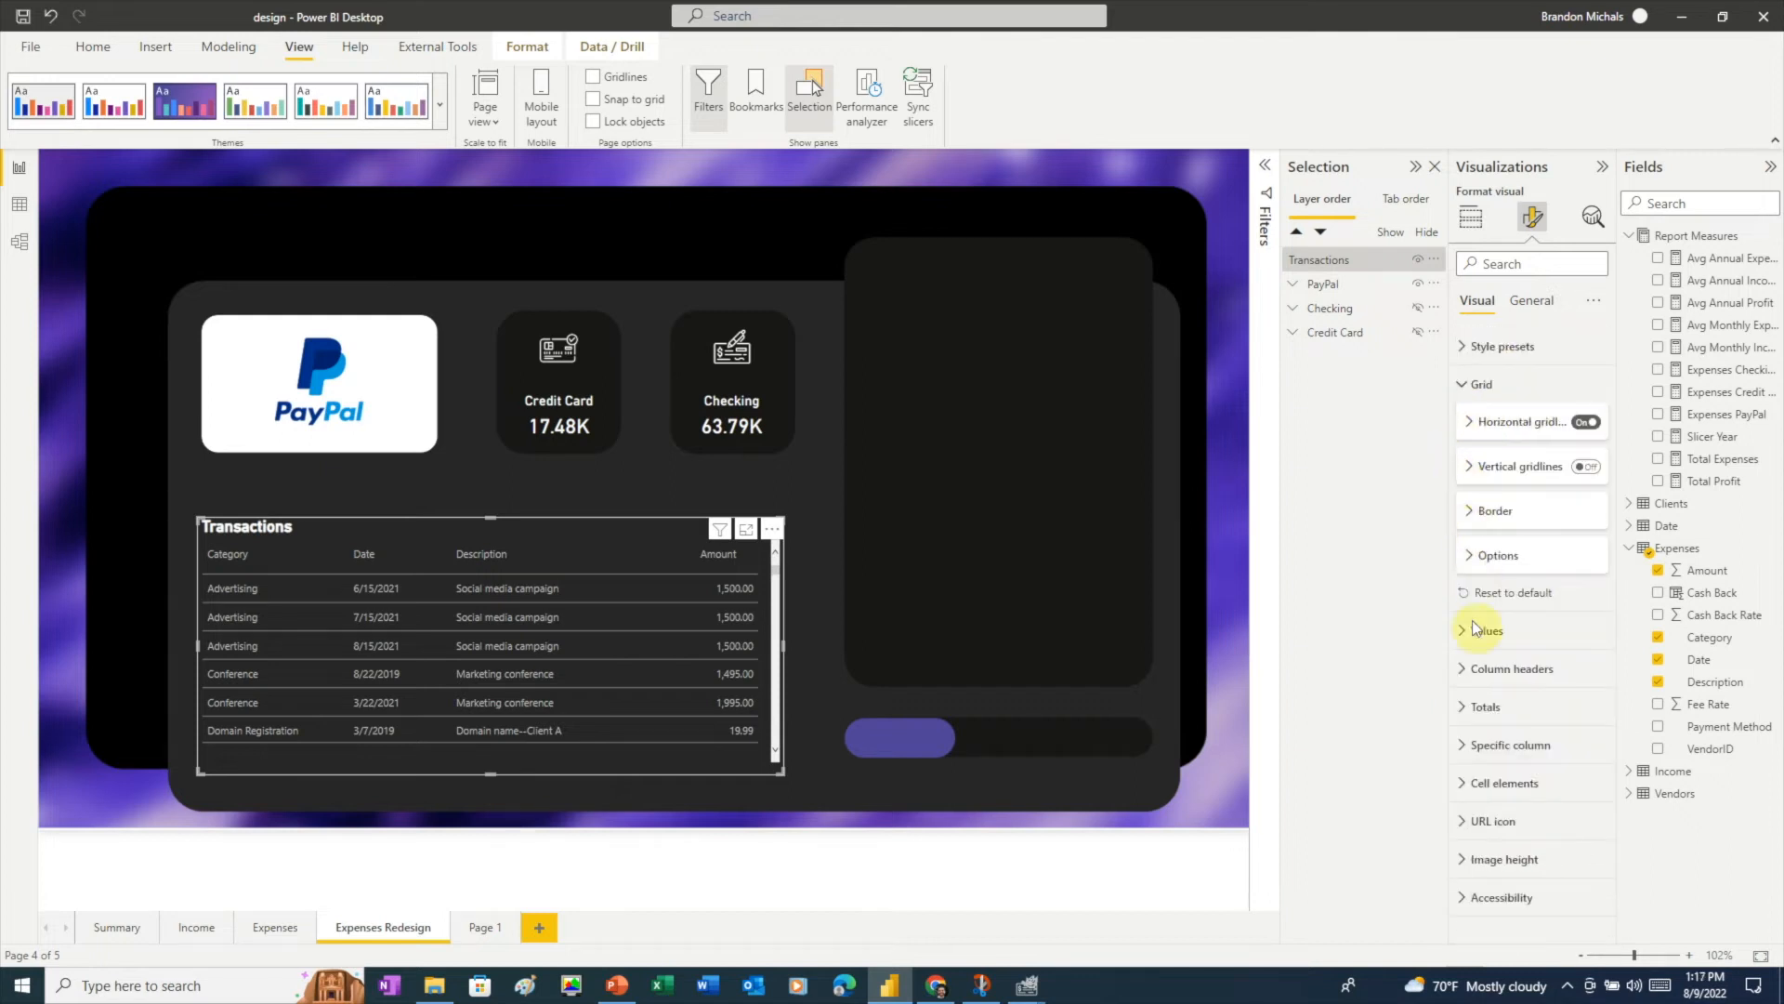
pyautogui.click(1466, 708)
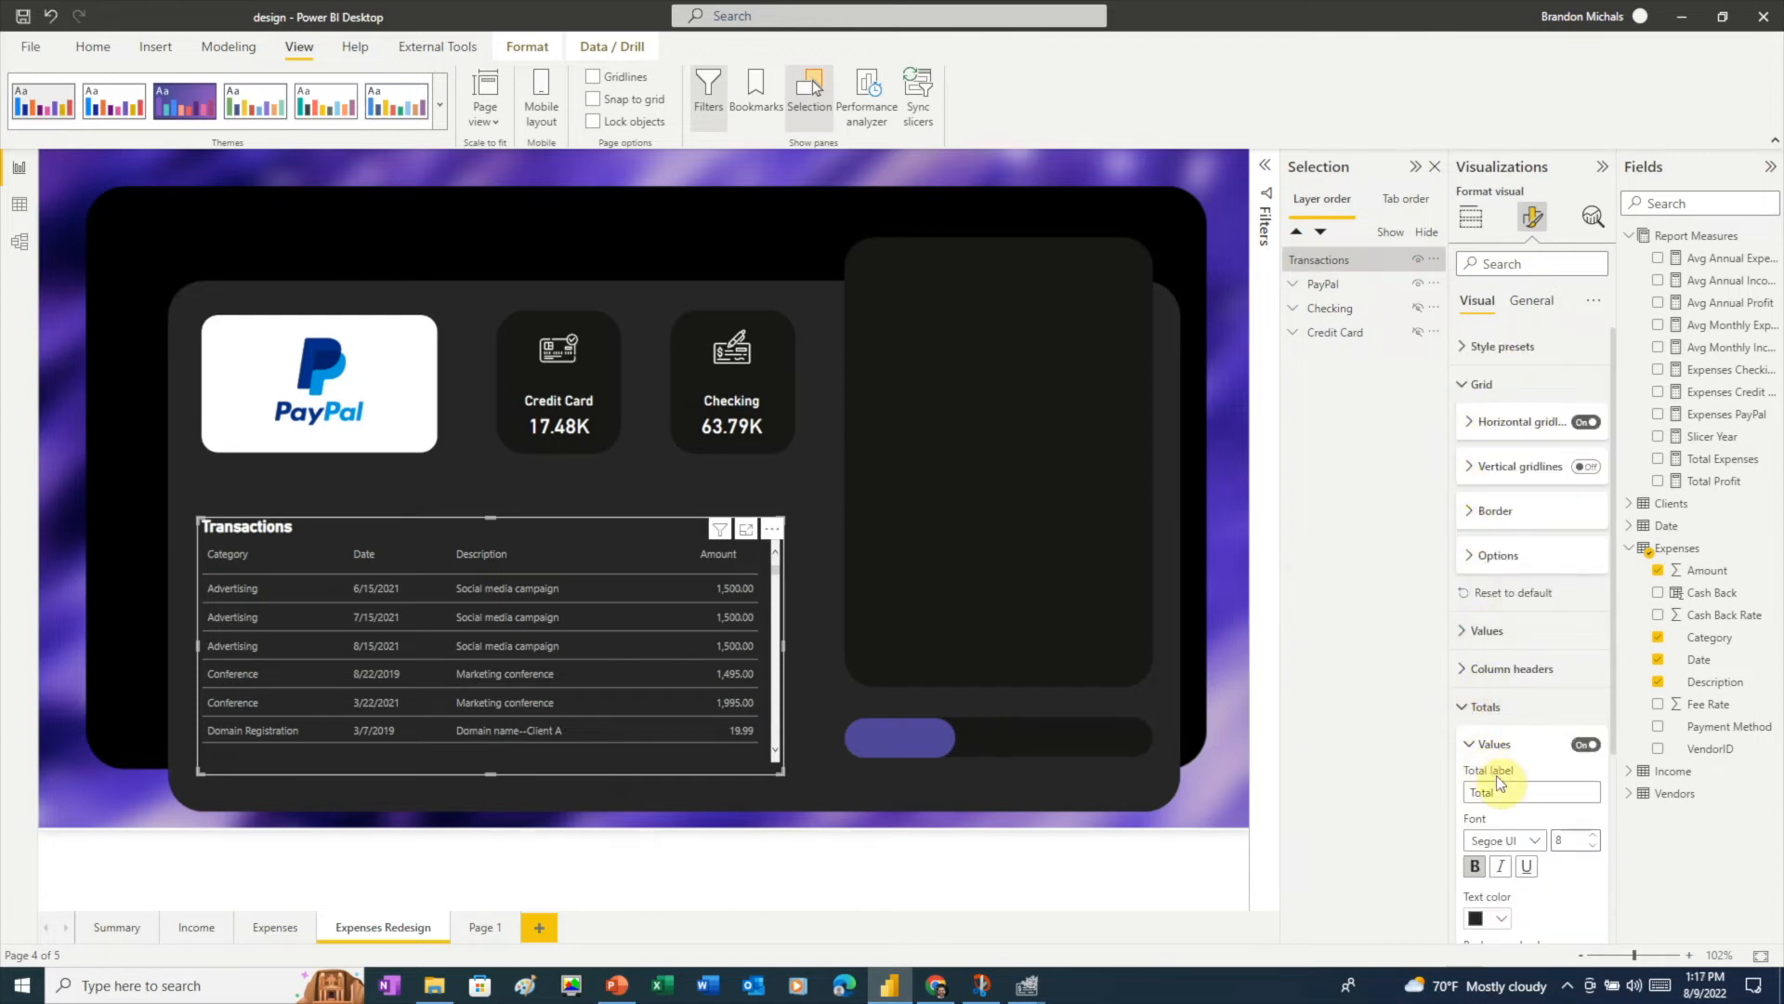
pyautogui.scroll(-1, 1515, 815)
pyautogui.click(1505, 875)
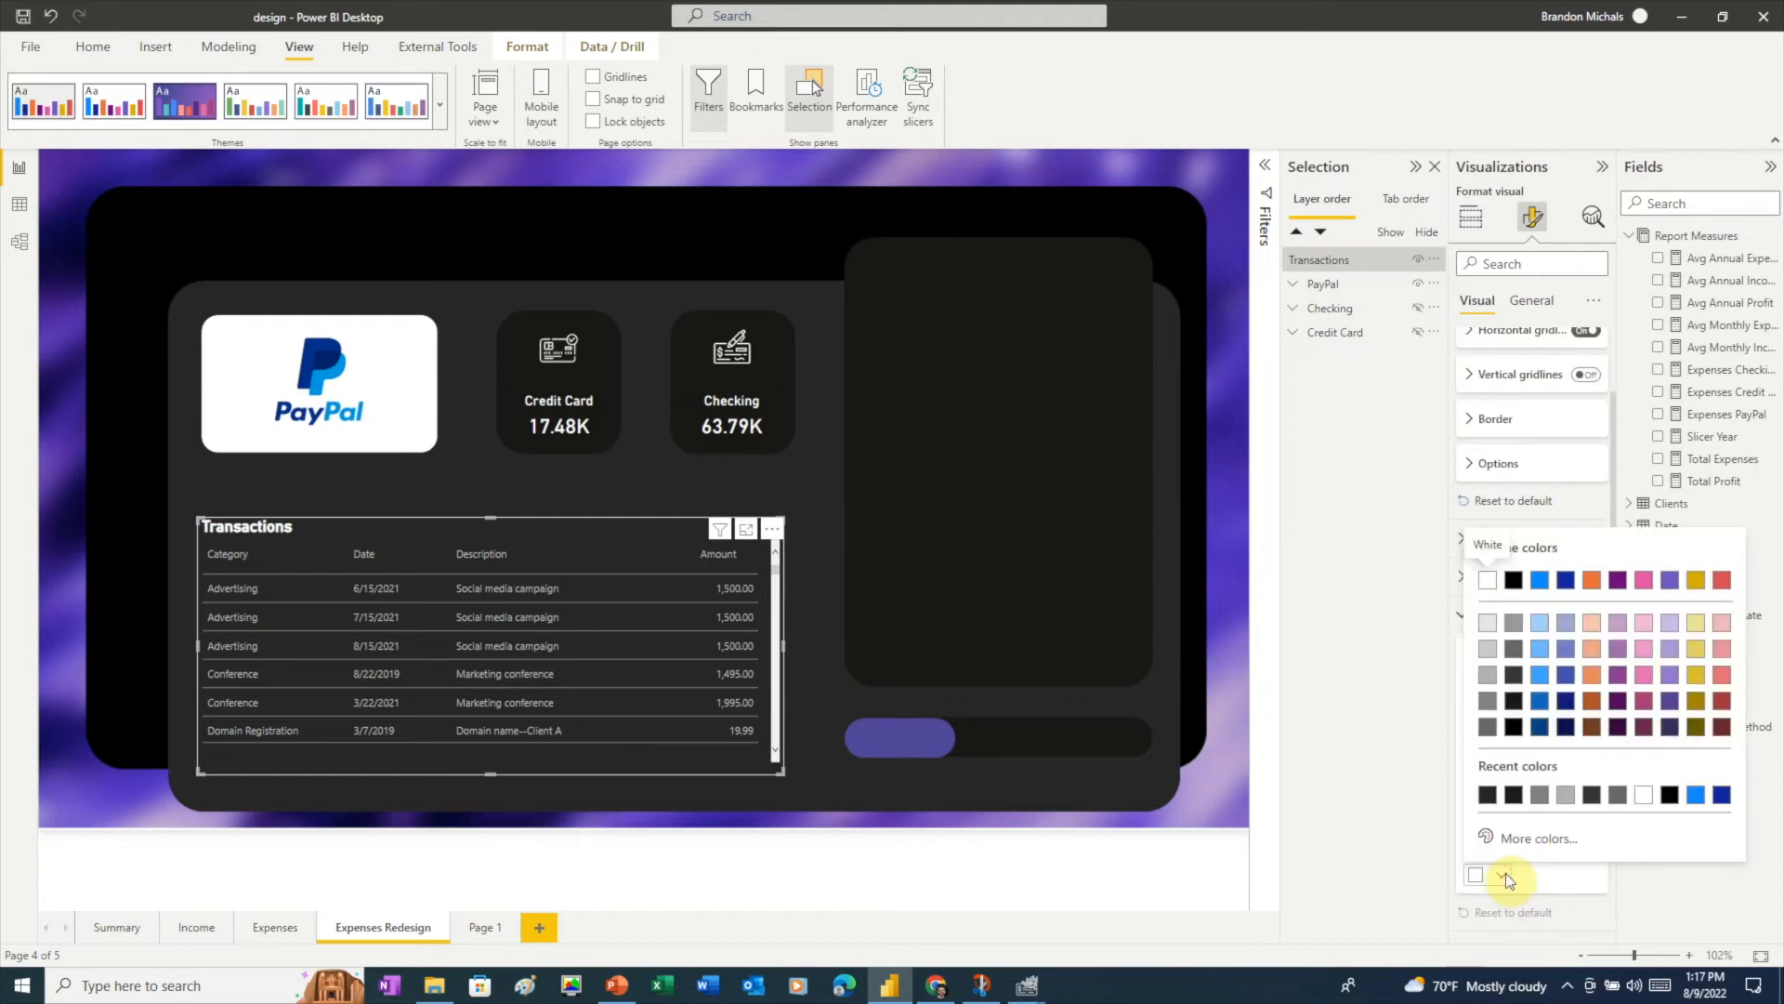
pyautogui.click(1510, 840)
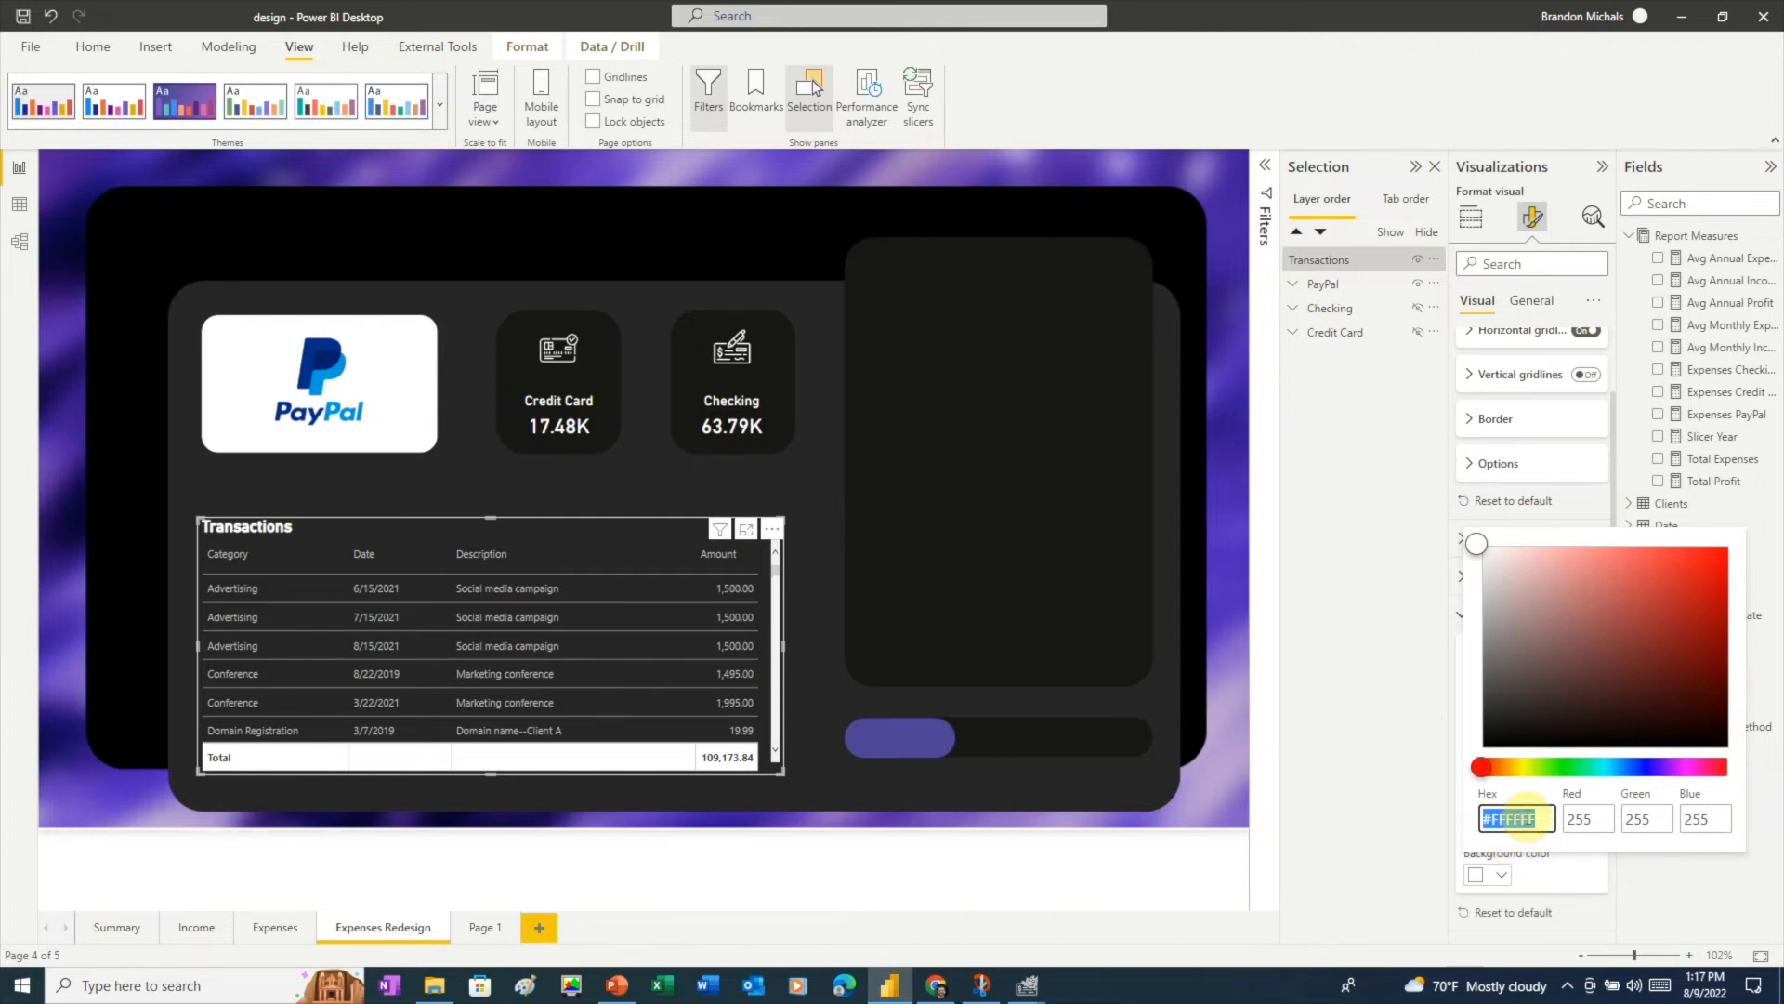
pyautogui.write('#262626')
pyautogui.click(1527, 857)
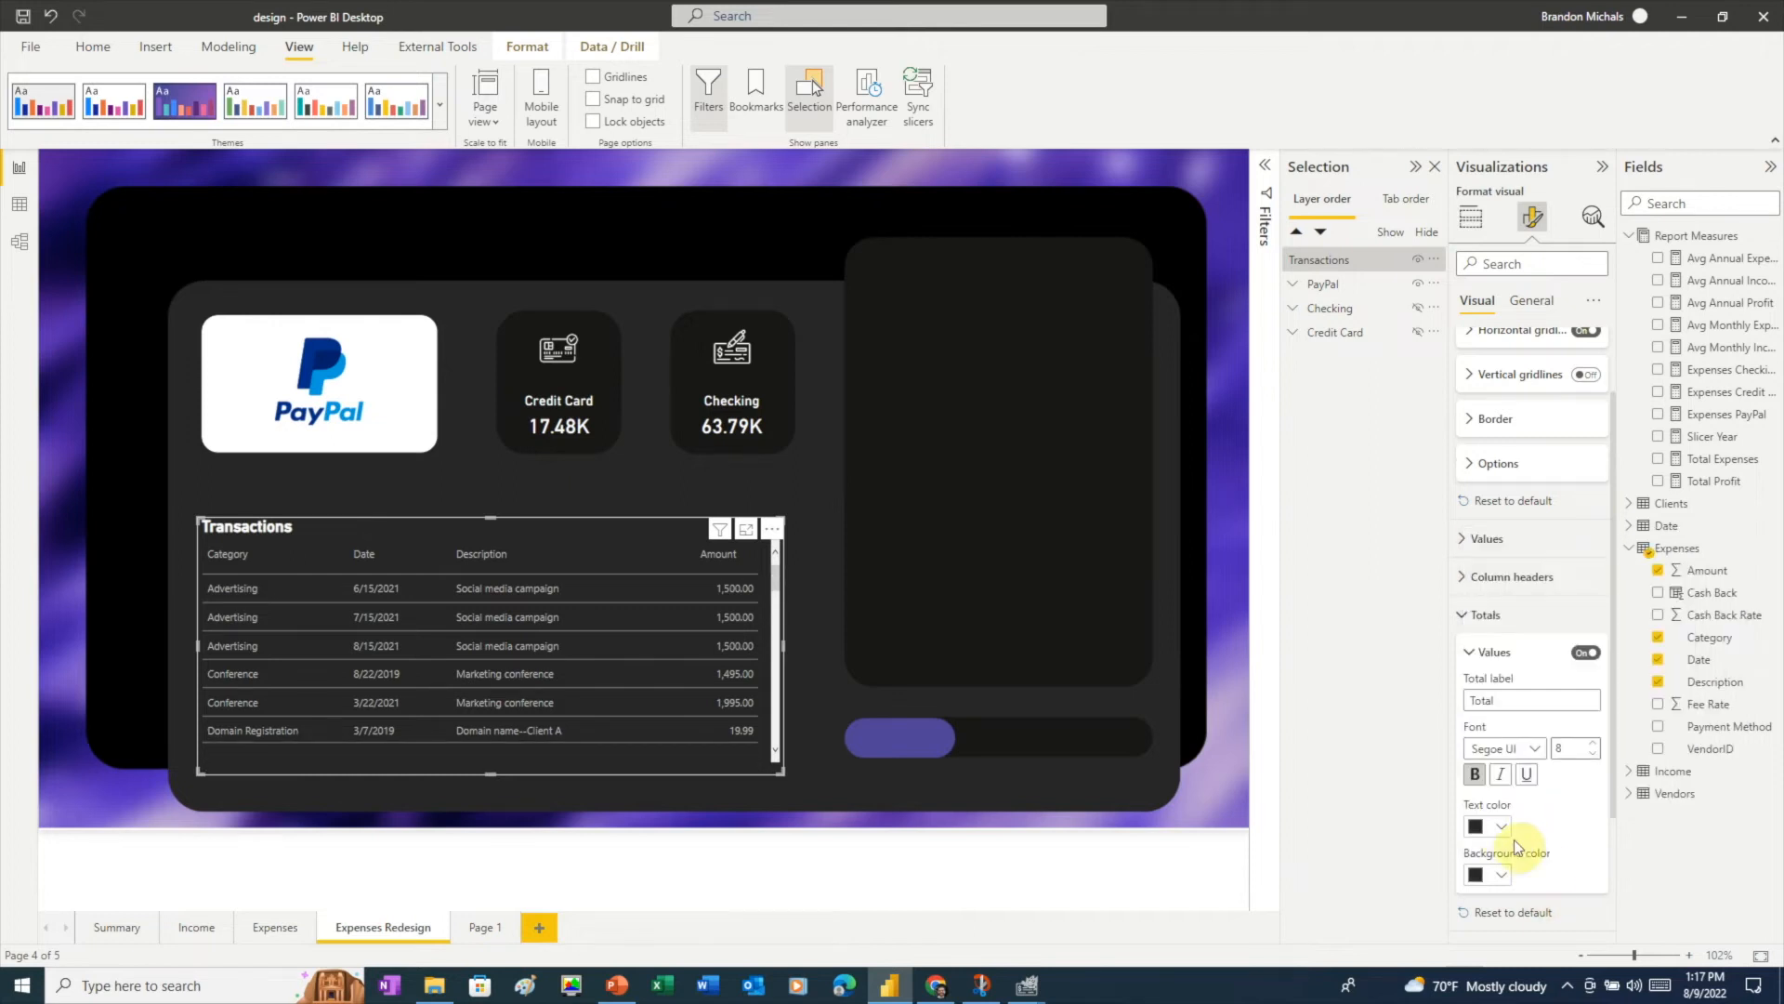
# - Change the text colour of the Transactions table's totals row to light grey and deselect the table
pyautogui.click(1499, 875)
pyautogui.click(1491, 638)
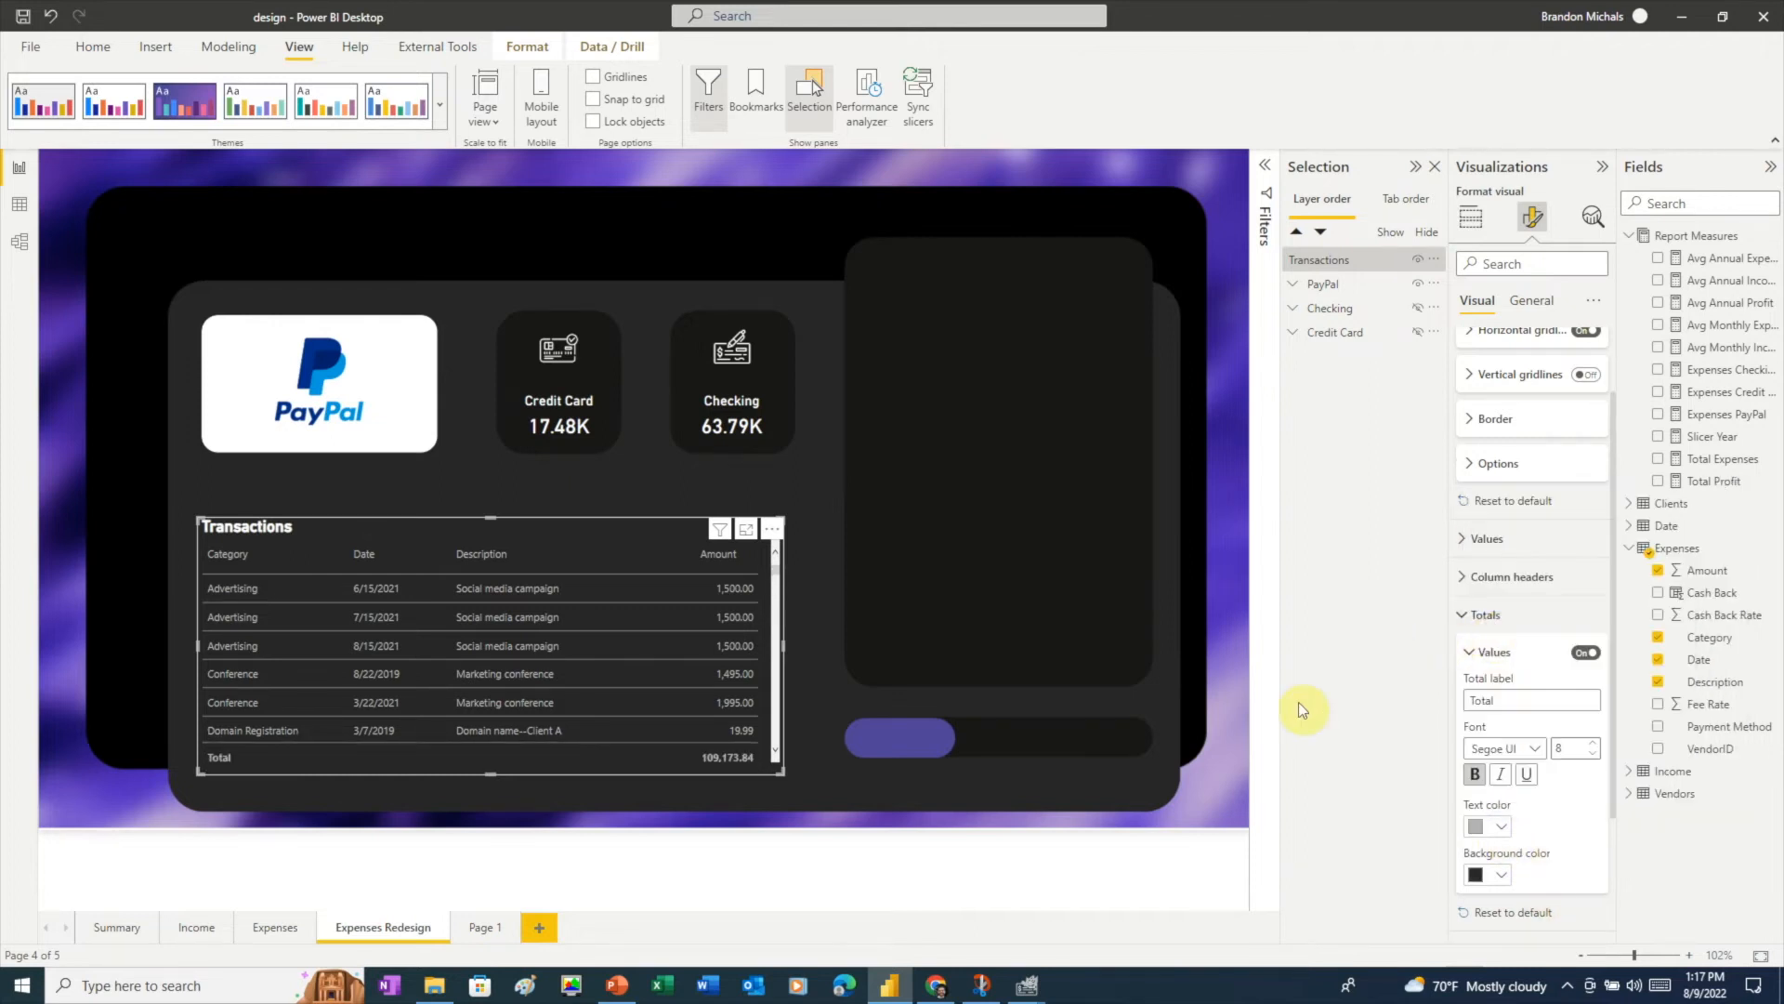
pyautogui.click(1130, 783)
# - Duplicate the Checking value card and place the copy near the upper edge of the tall dark panel
pyautogui.click(722, 430)
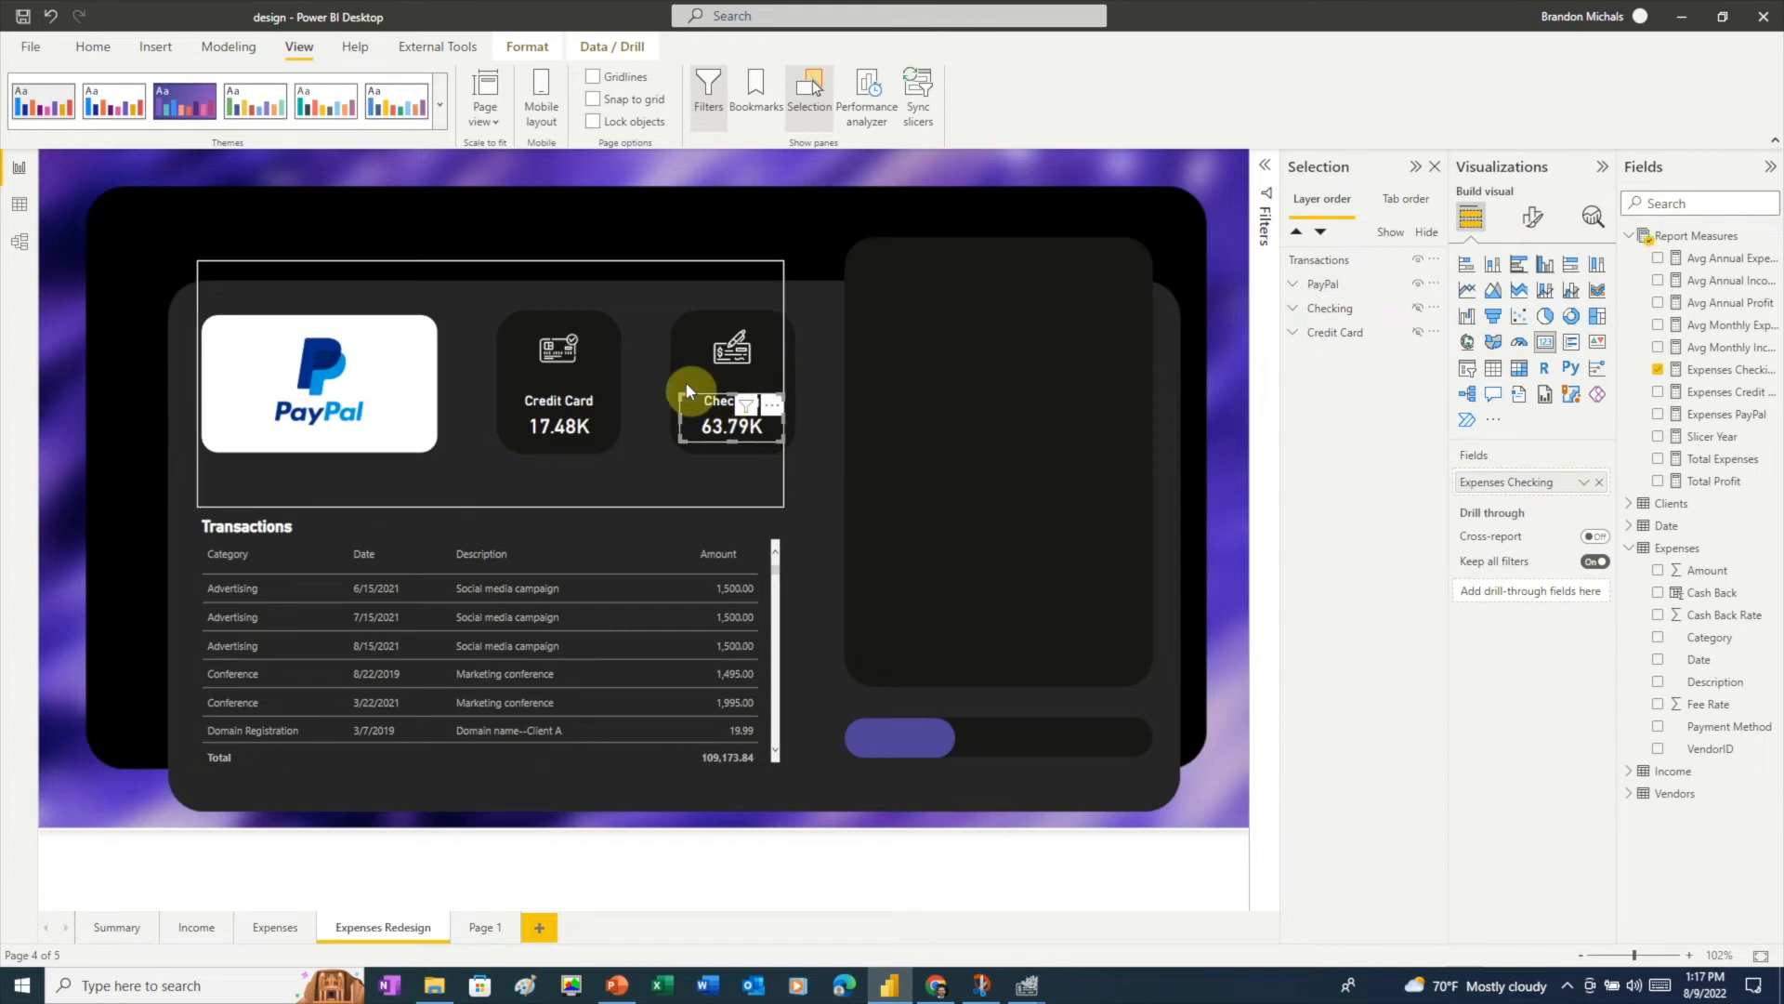
pyautogui.click(93, 46)
pyautogui.click(32, 108)
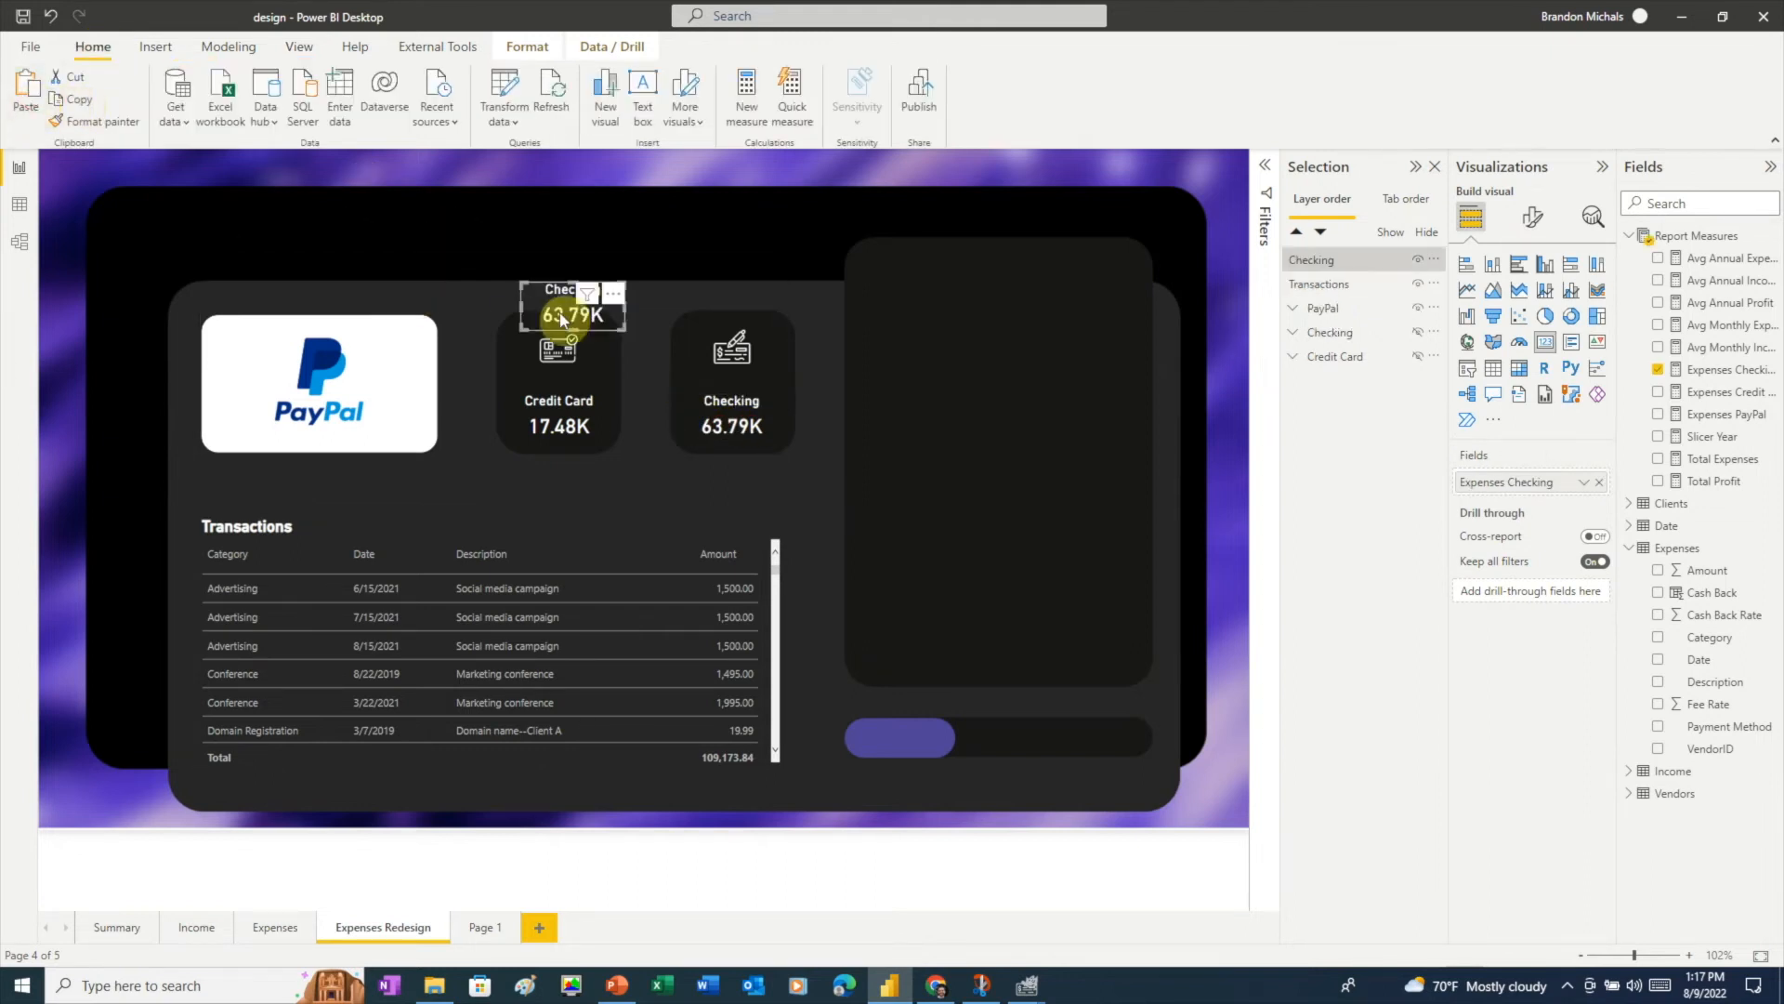
pyautogui.moveTo(638, 305); pyautogui.dragTo(1076, 290)
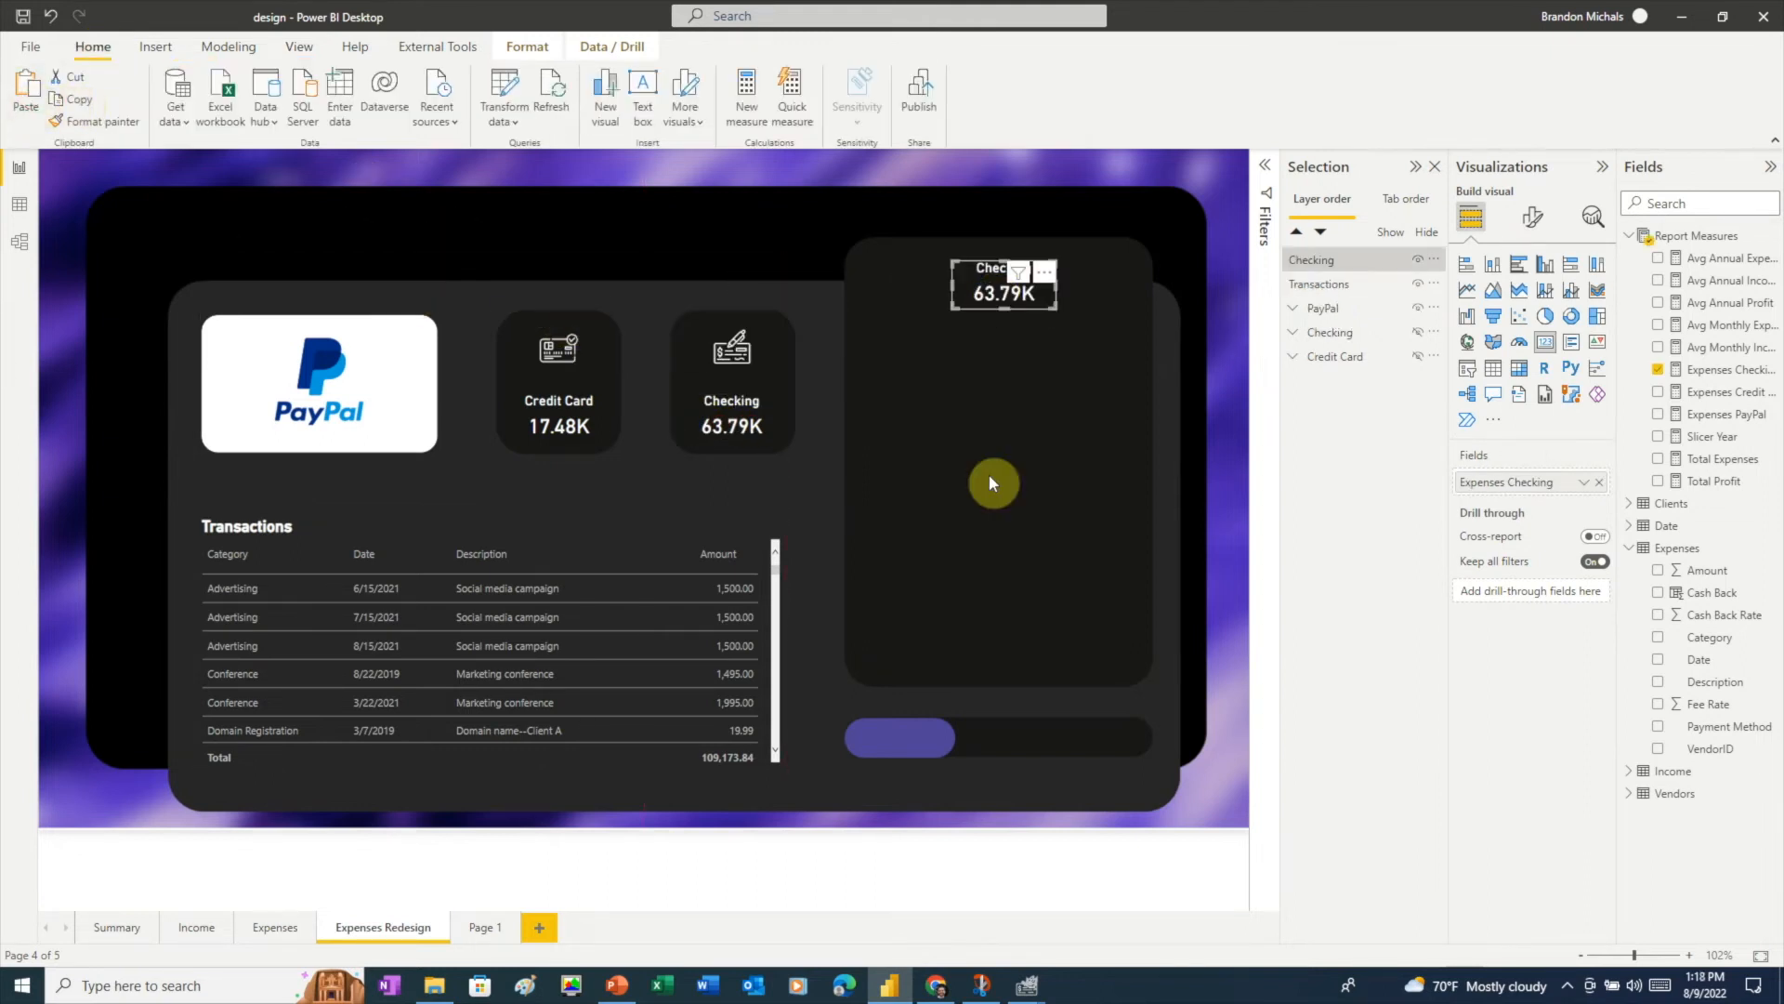
# - Set the copied card's callout value to font size 20 and make it bold
pyautogui.click(1533, 223)
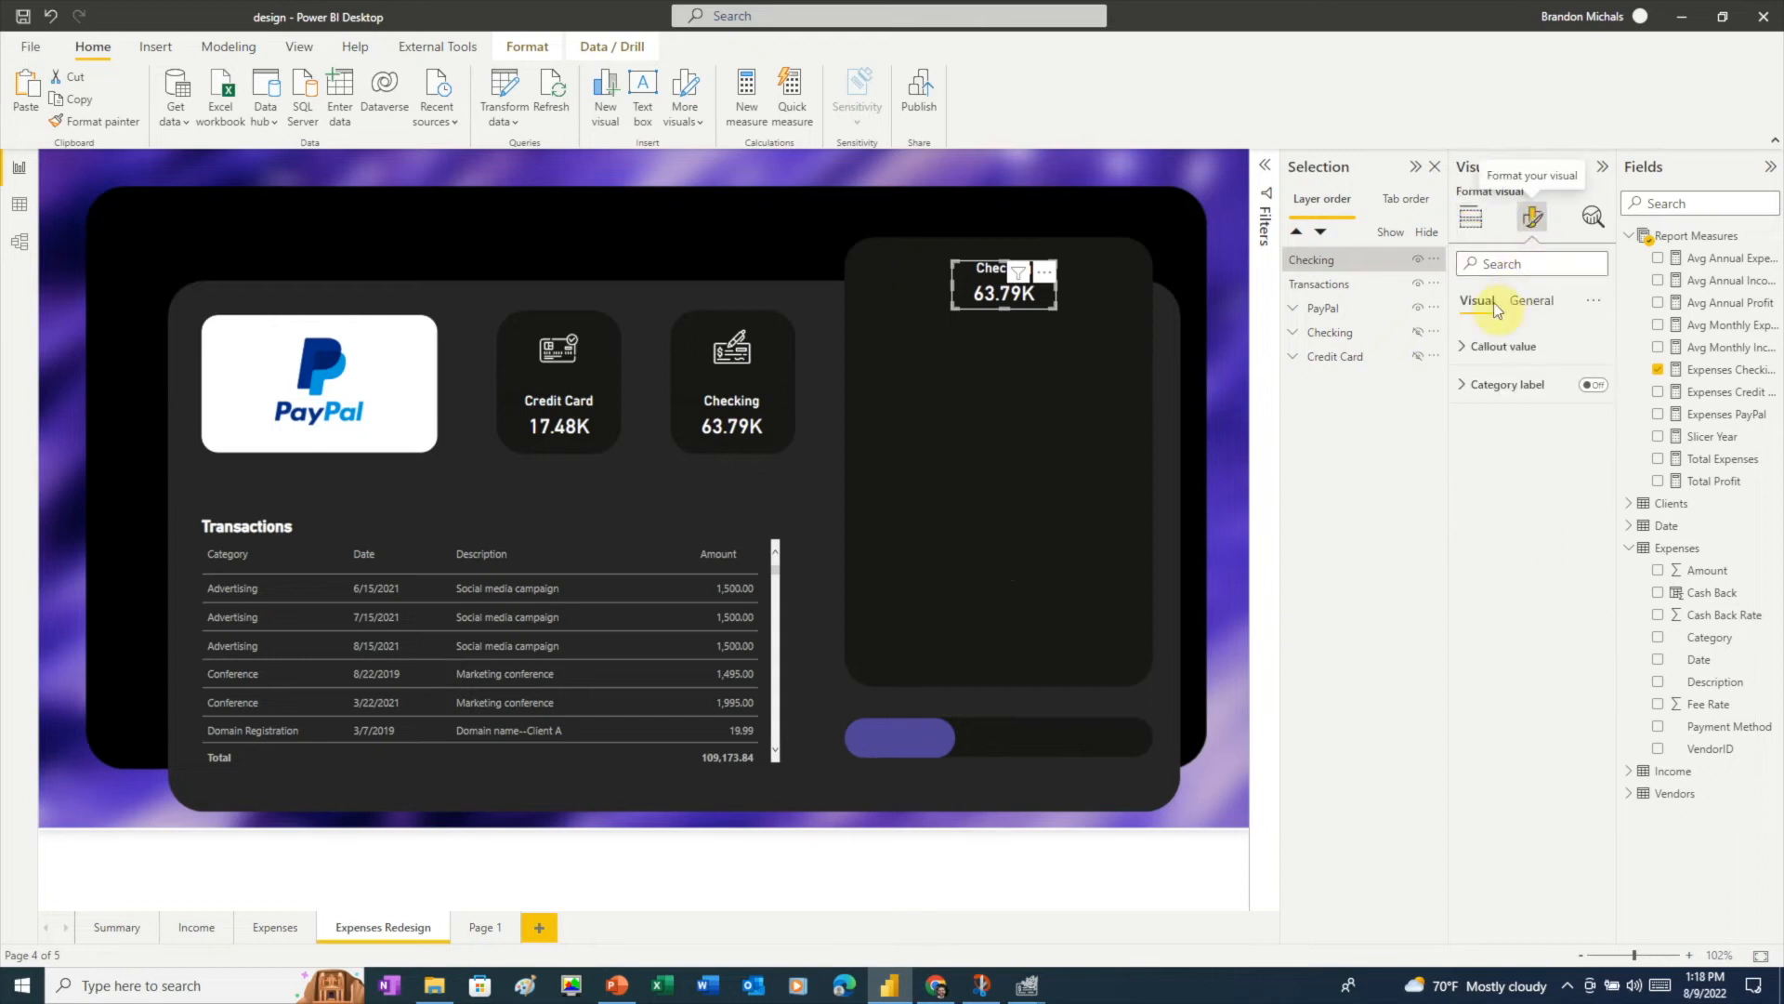
pyautogui.click(1460, 349)
pyautogui.click(1593, 395)
pyautogui.click(1593, 395)
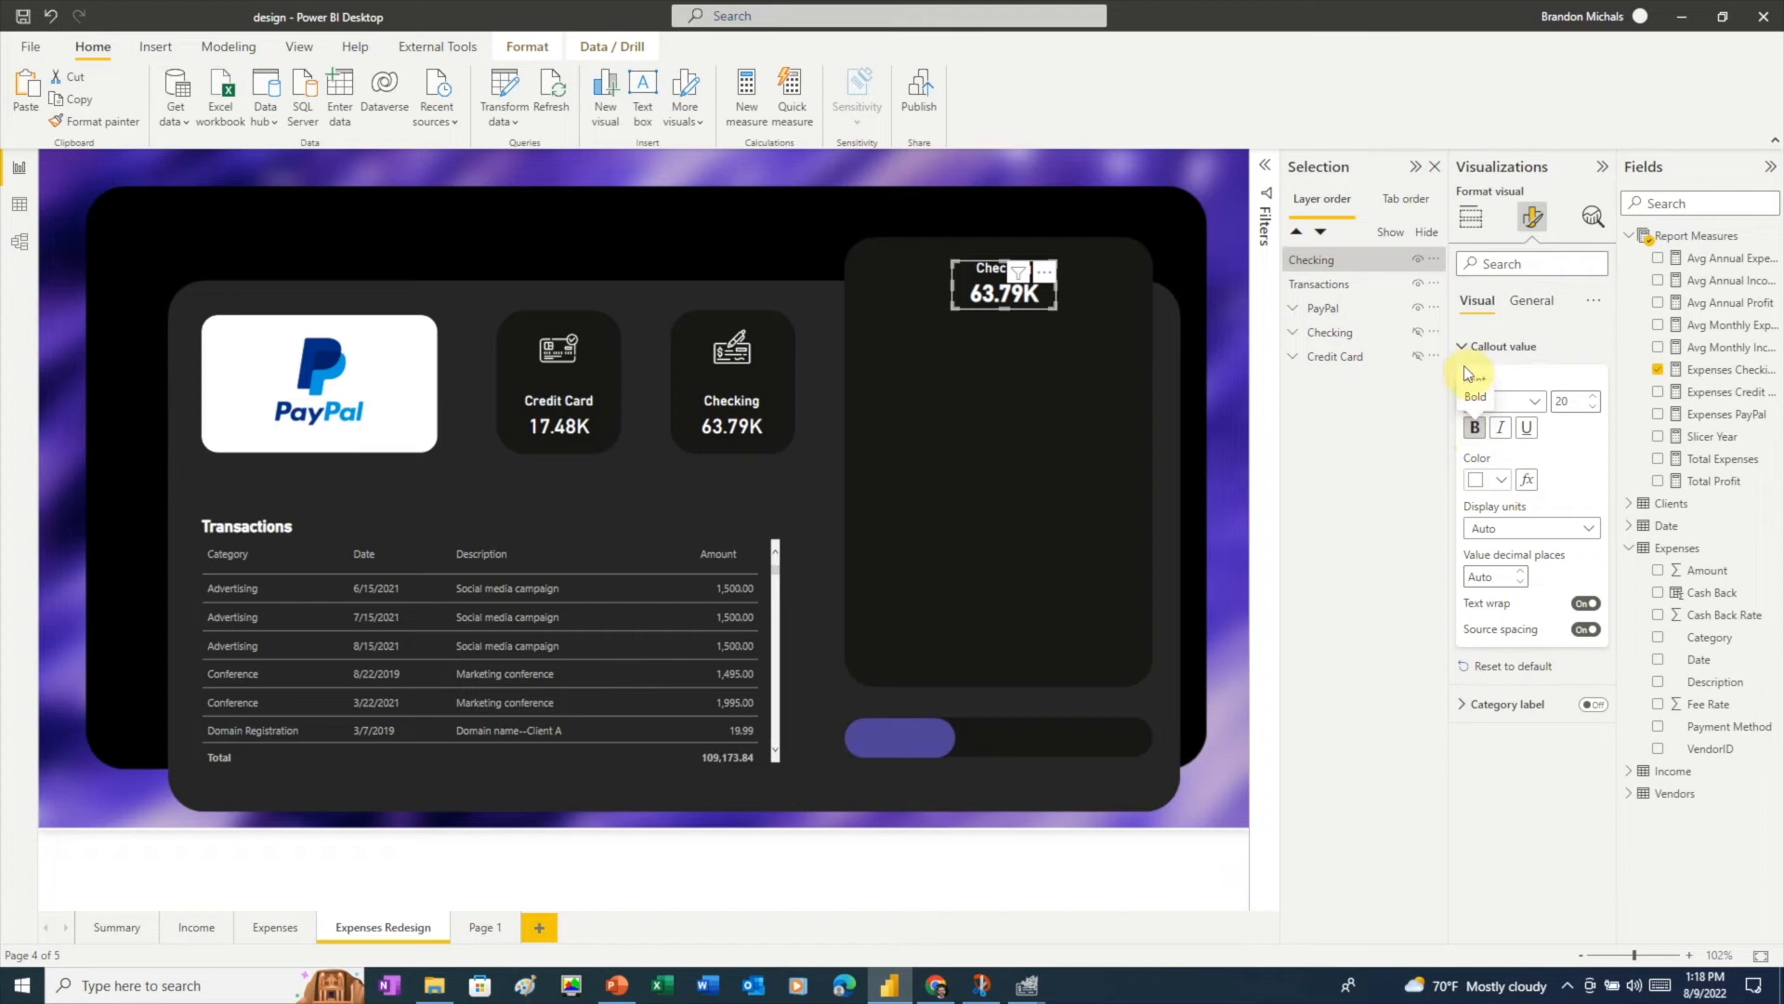
pyautogui.click(1468, 347)
# - Change the copied card's title text to "Total Expenses"
pyautogui.click(1532, 300)
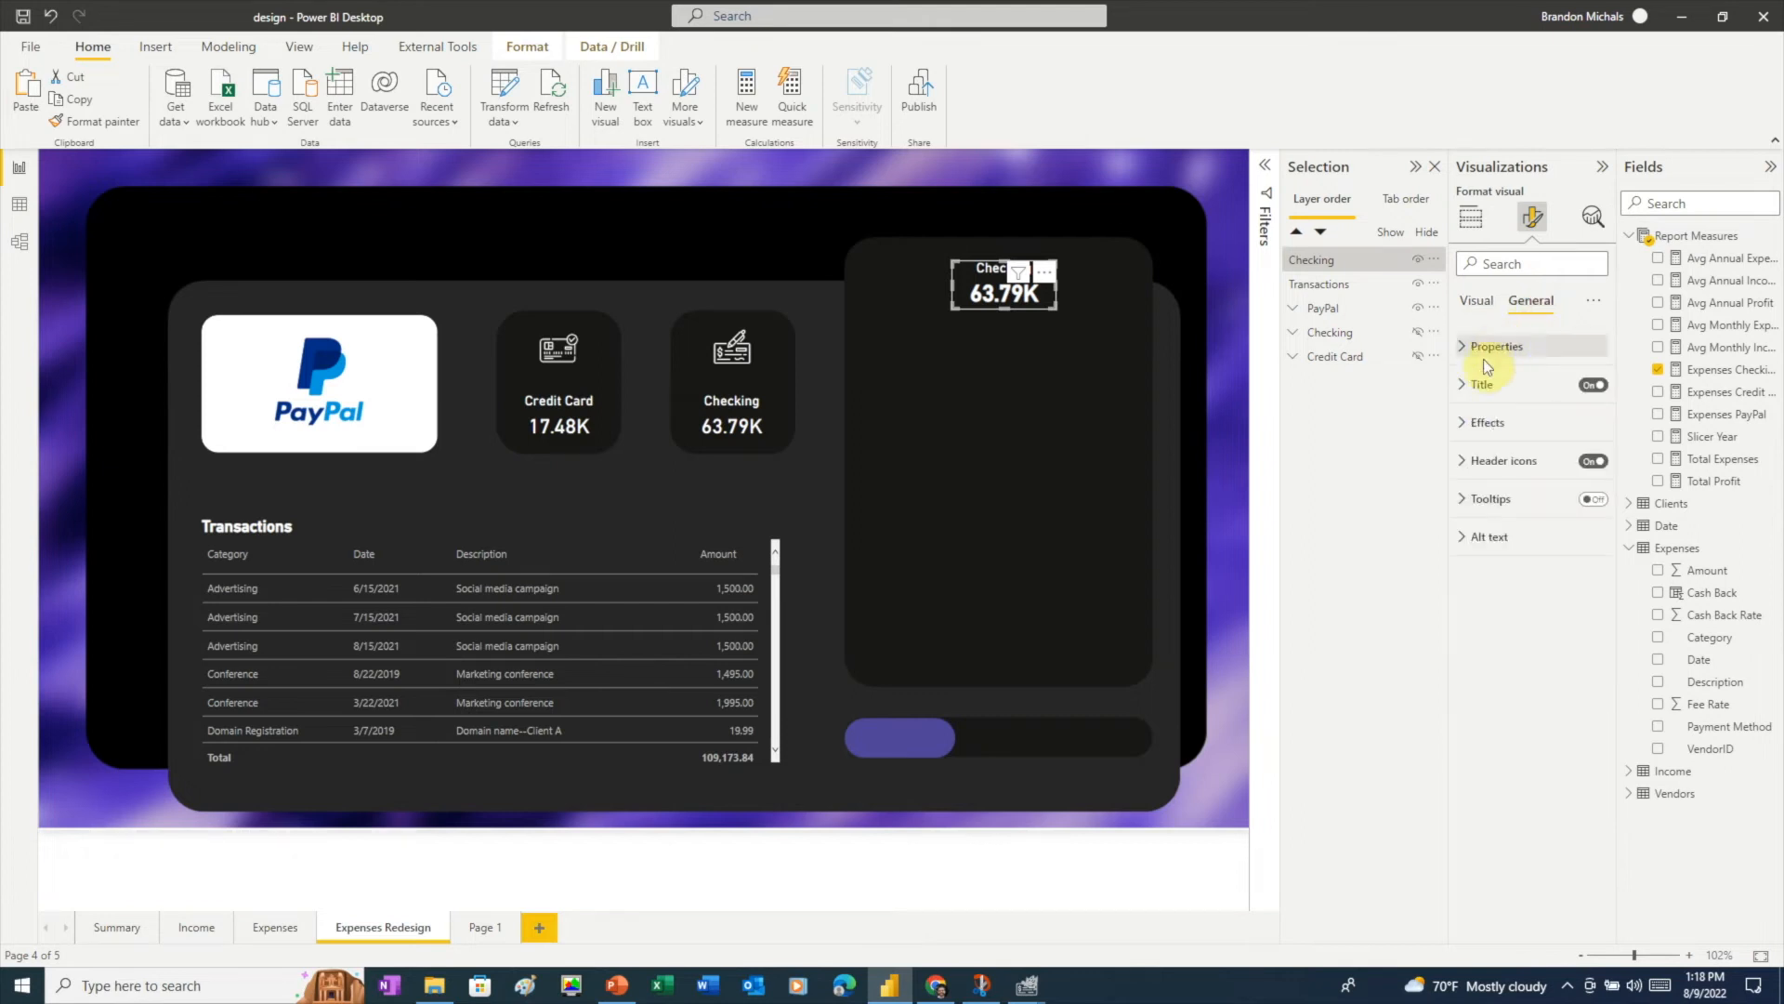
pyautogui.click(1484, 383)
pyautogui.moveTo(1538, 435); pyautogui.dragTo(1457, 450)
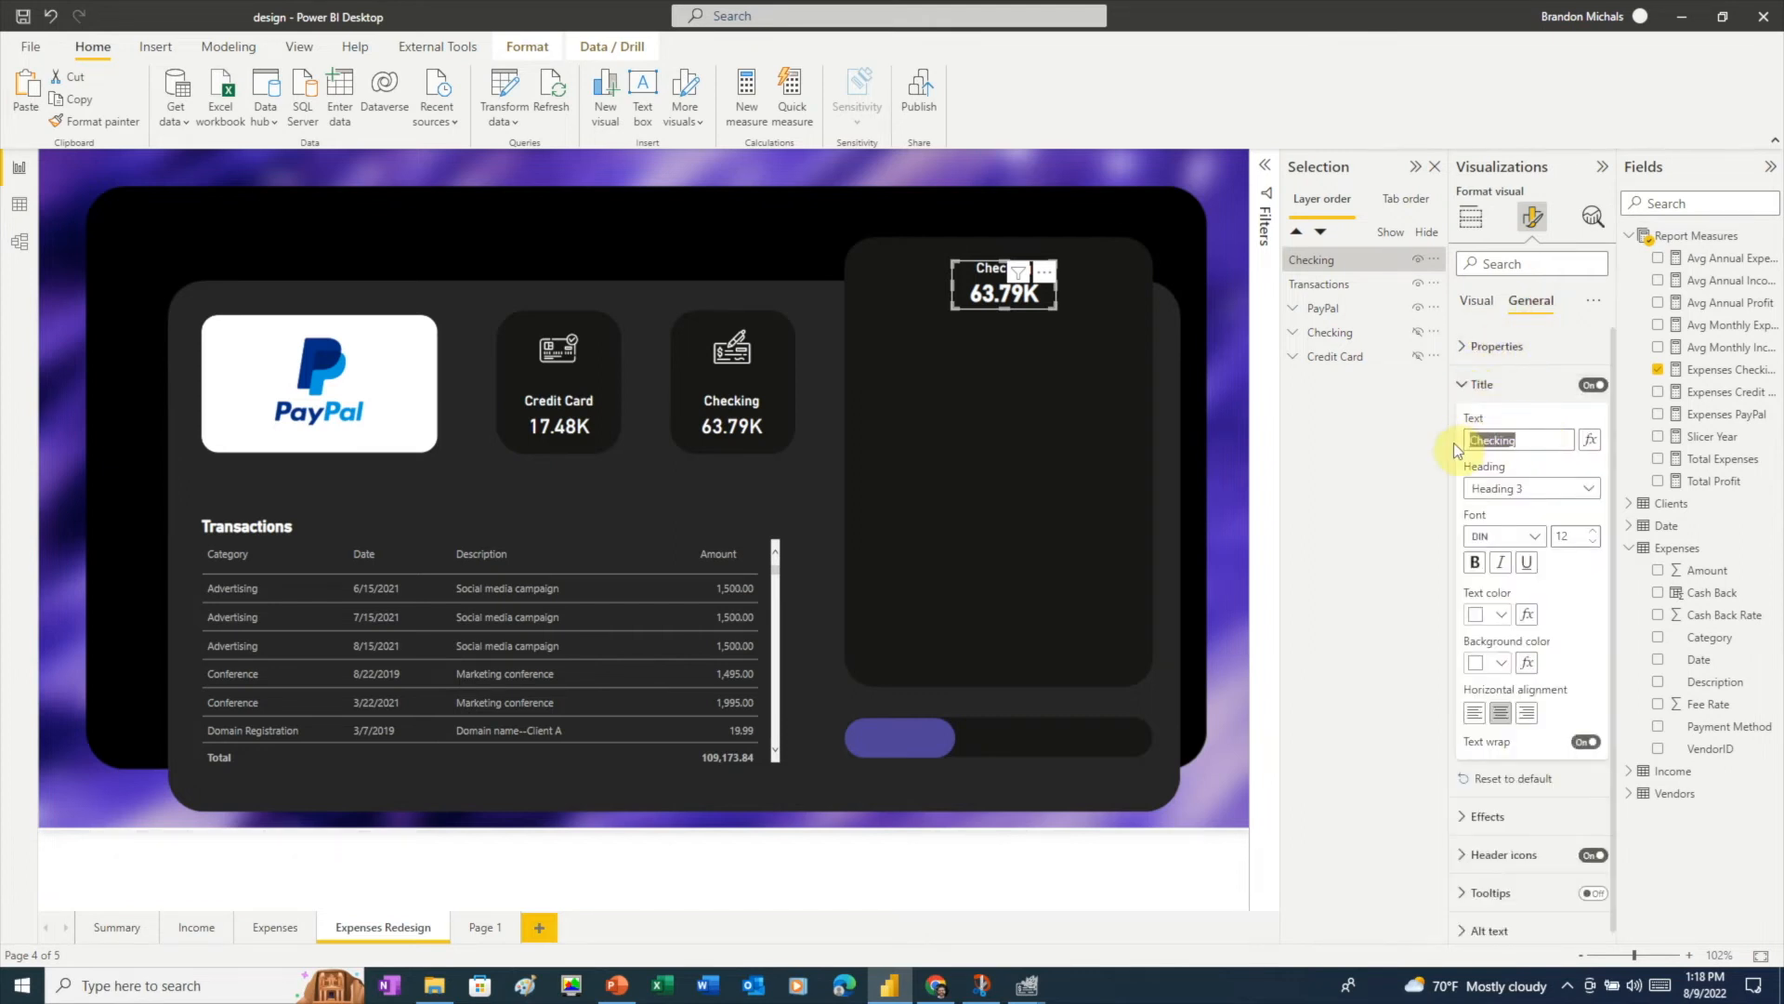
pyautogui.write('Total Expenses')
pyautogui.click(1483, 384)
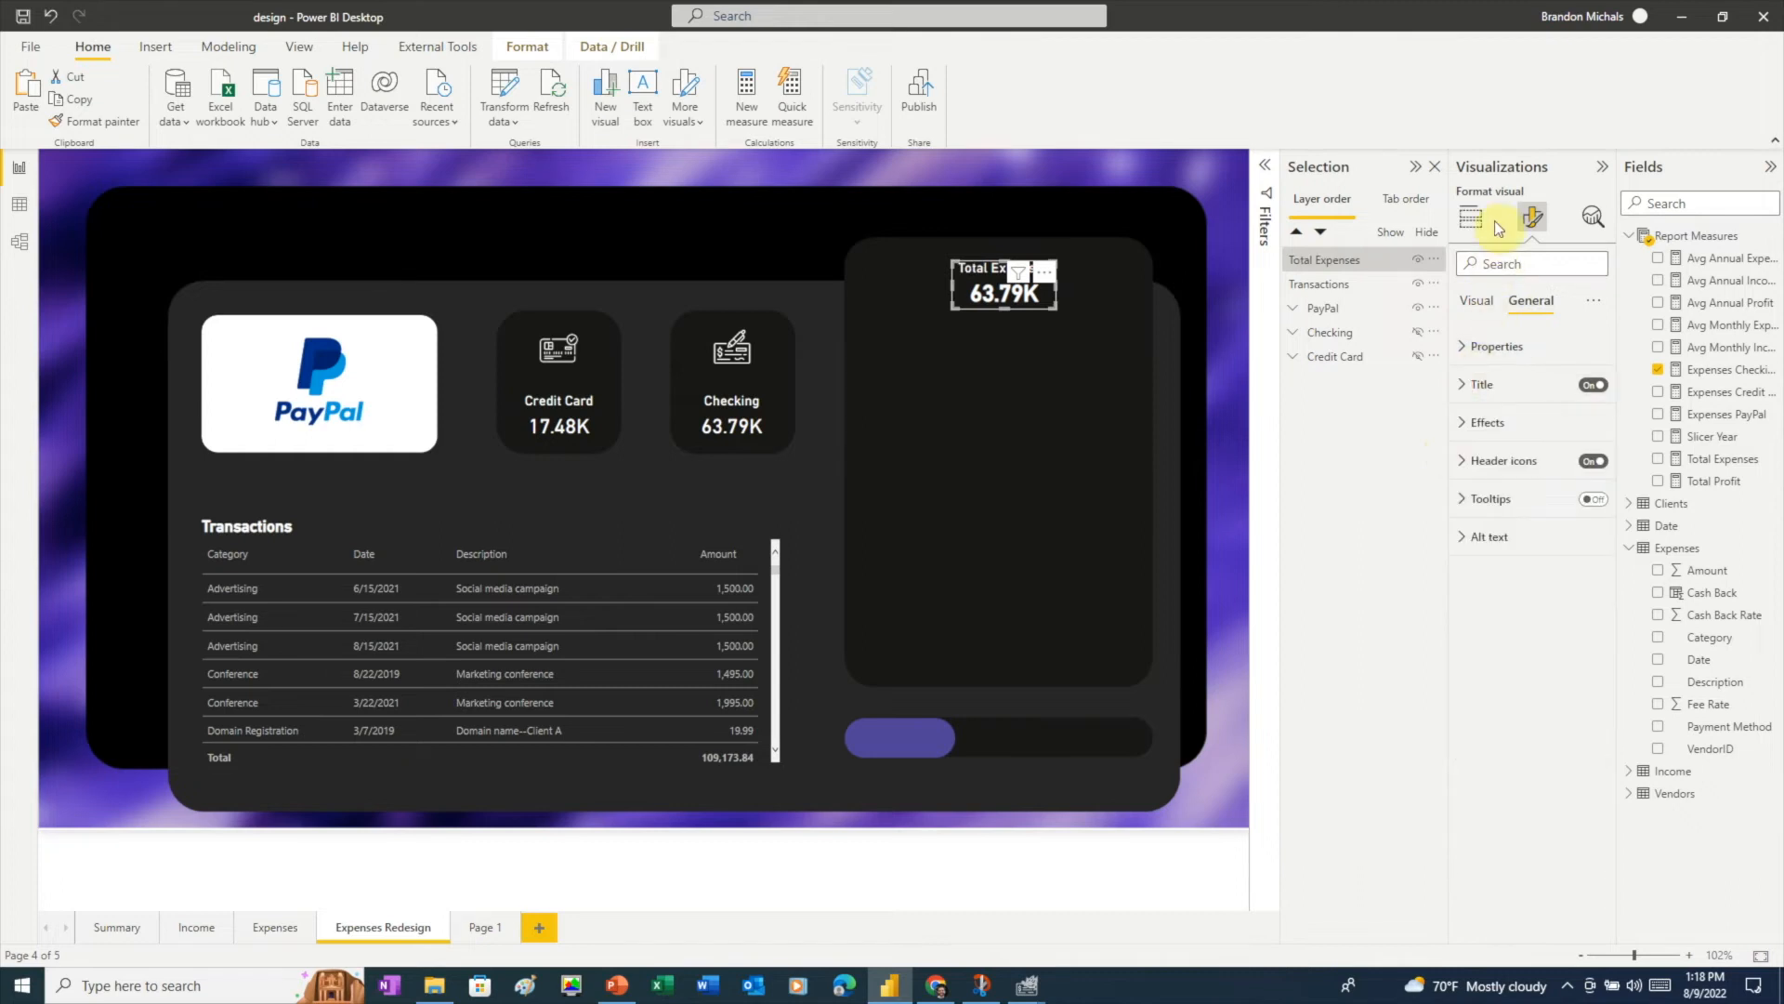
# - Replace the card's Expenses Checking measure with Total Expenses and widen the card to fit its value
pyautogui.click(1471, 221)
pyautogui.click(1658, 369)
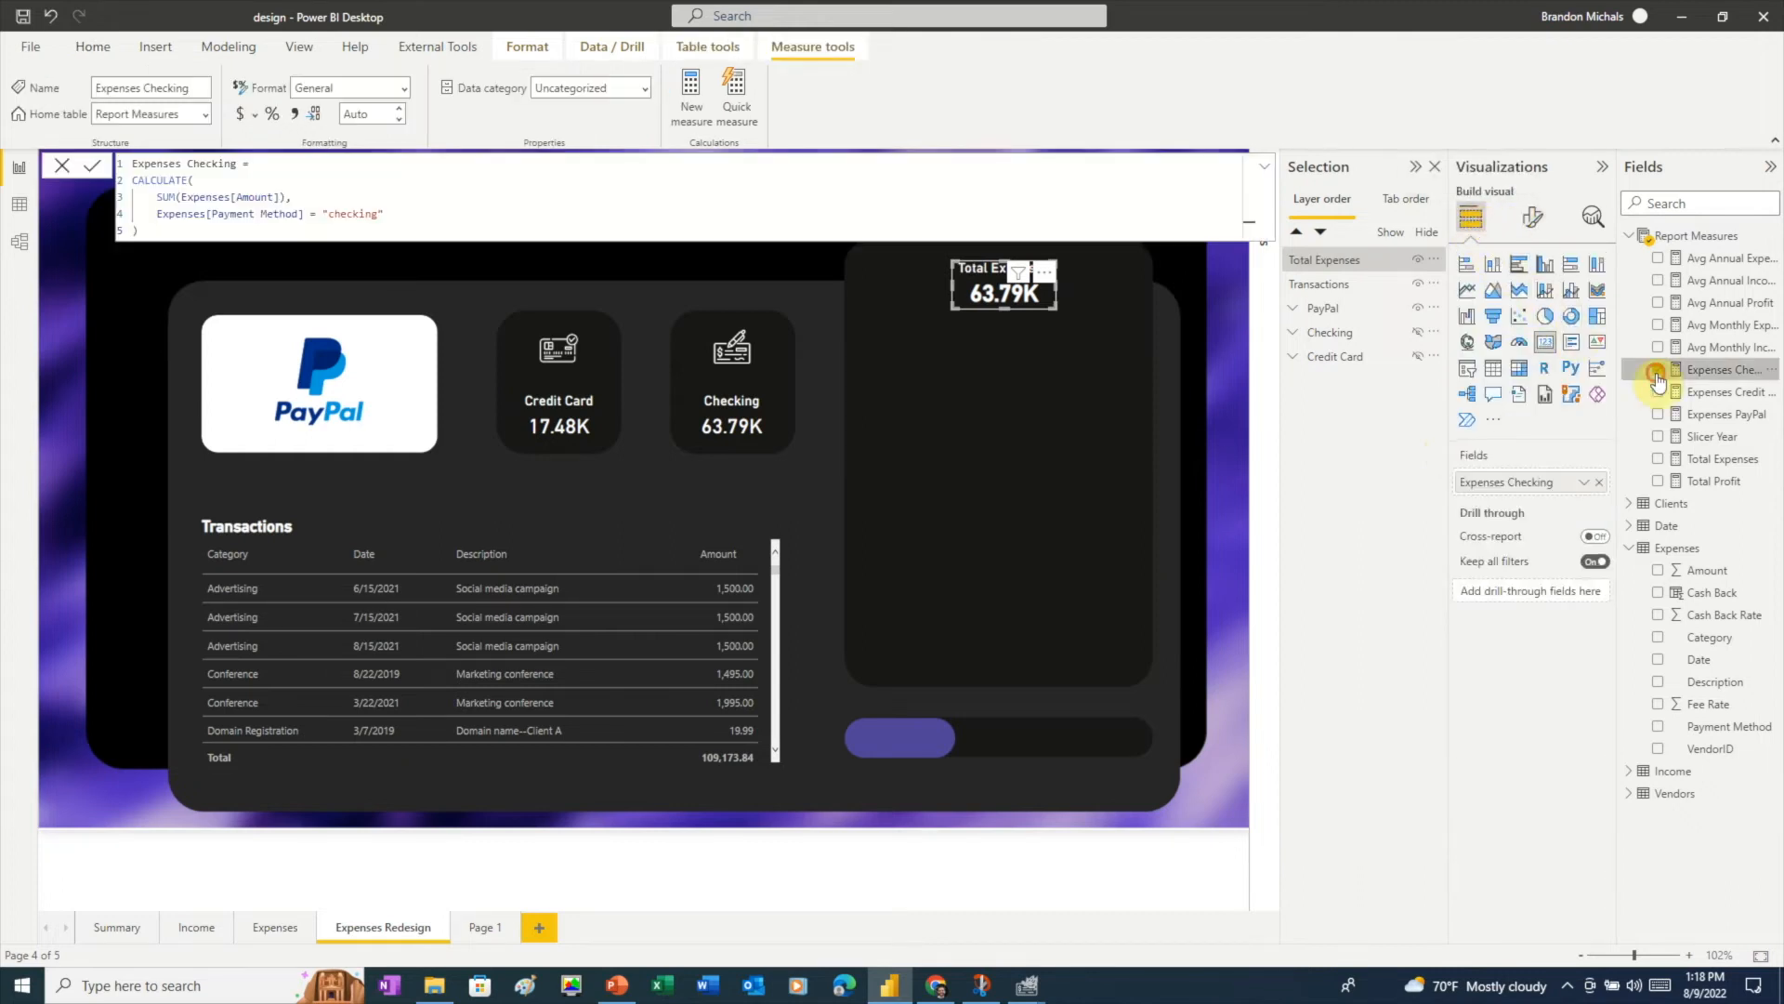
pyautogui.click(1660, 459)
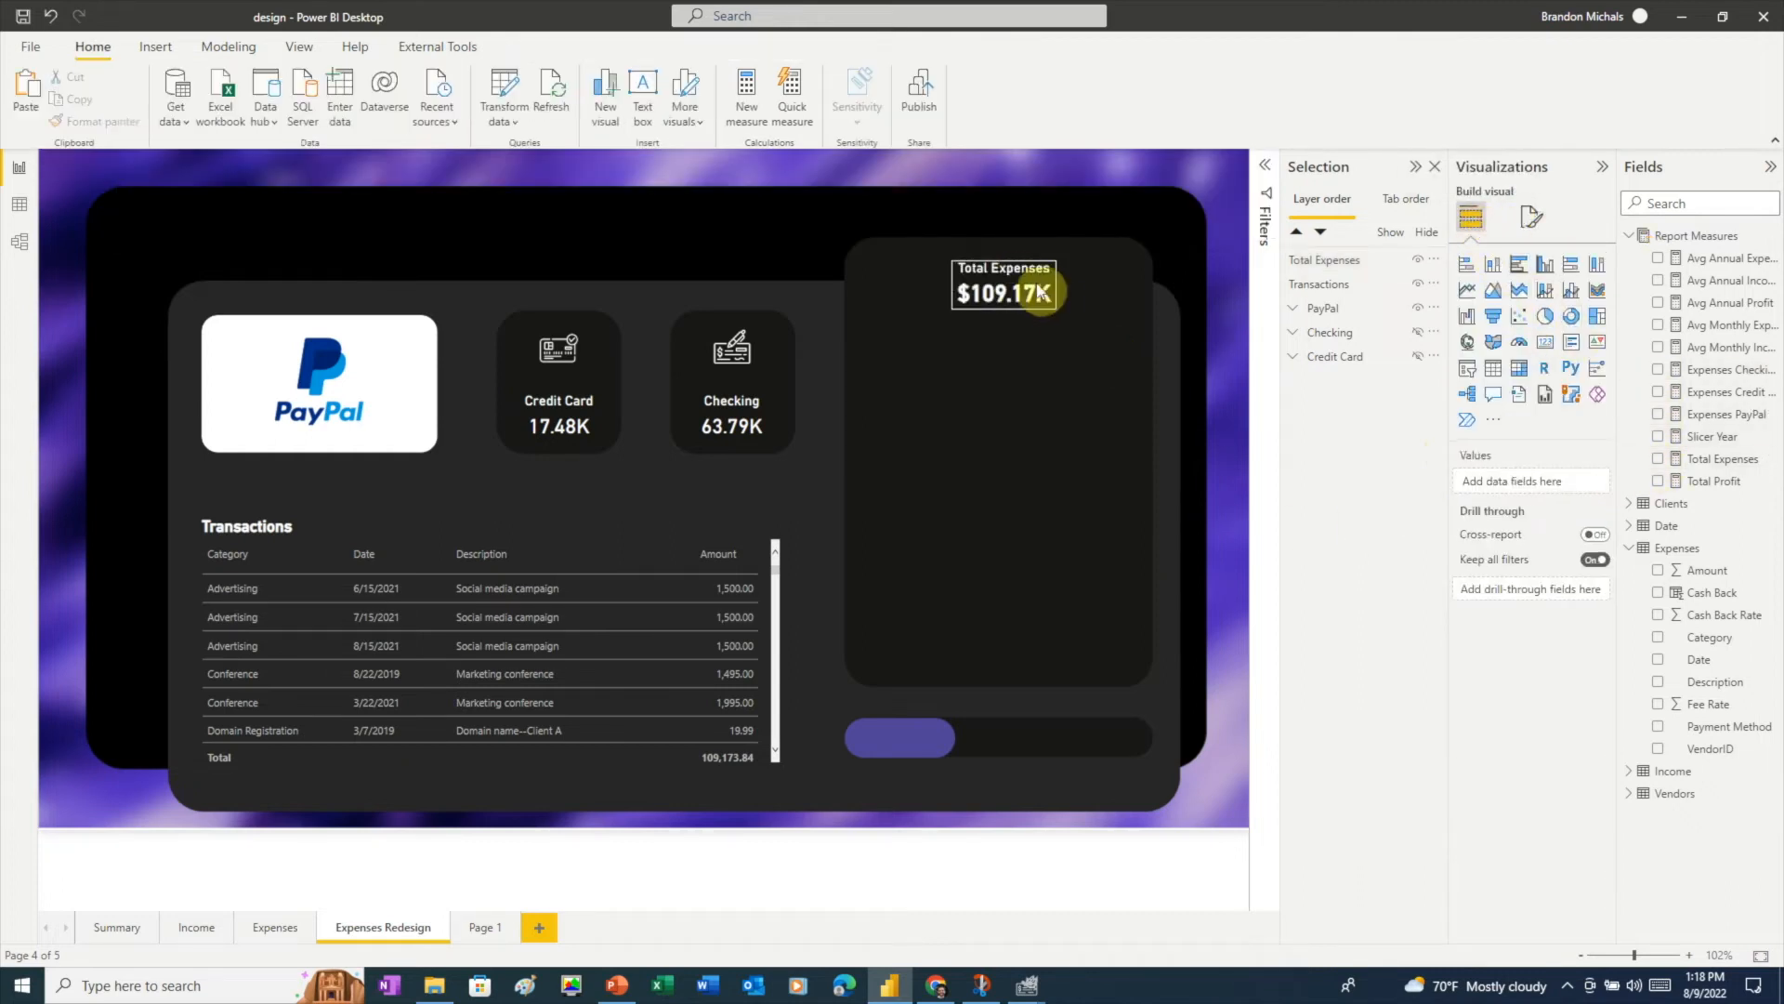
pyautogui.moveTo(933, 288); pyautogui.dragTo(930, 287)
pyautogui.moveTo(1056, 285); pyautogui.dragTo(1085, 287)
pyautogui.click(1171, 379)
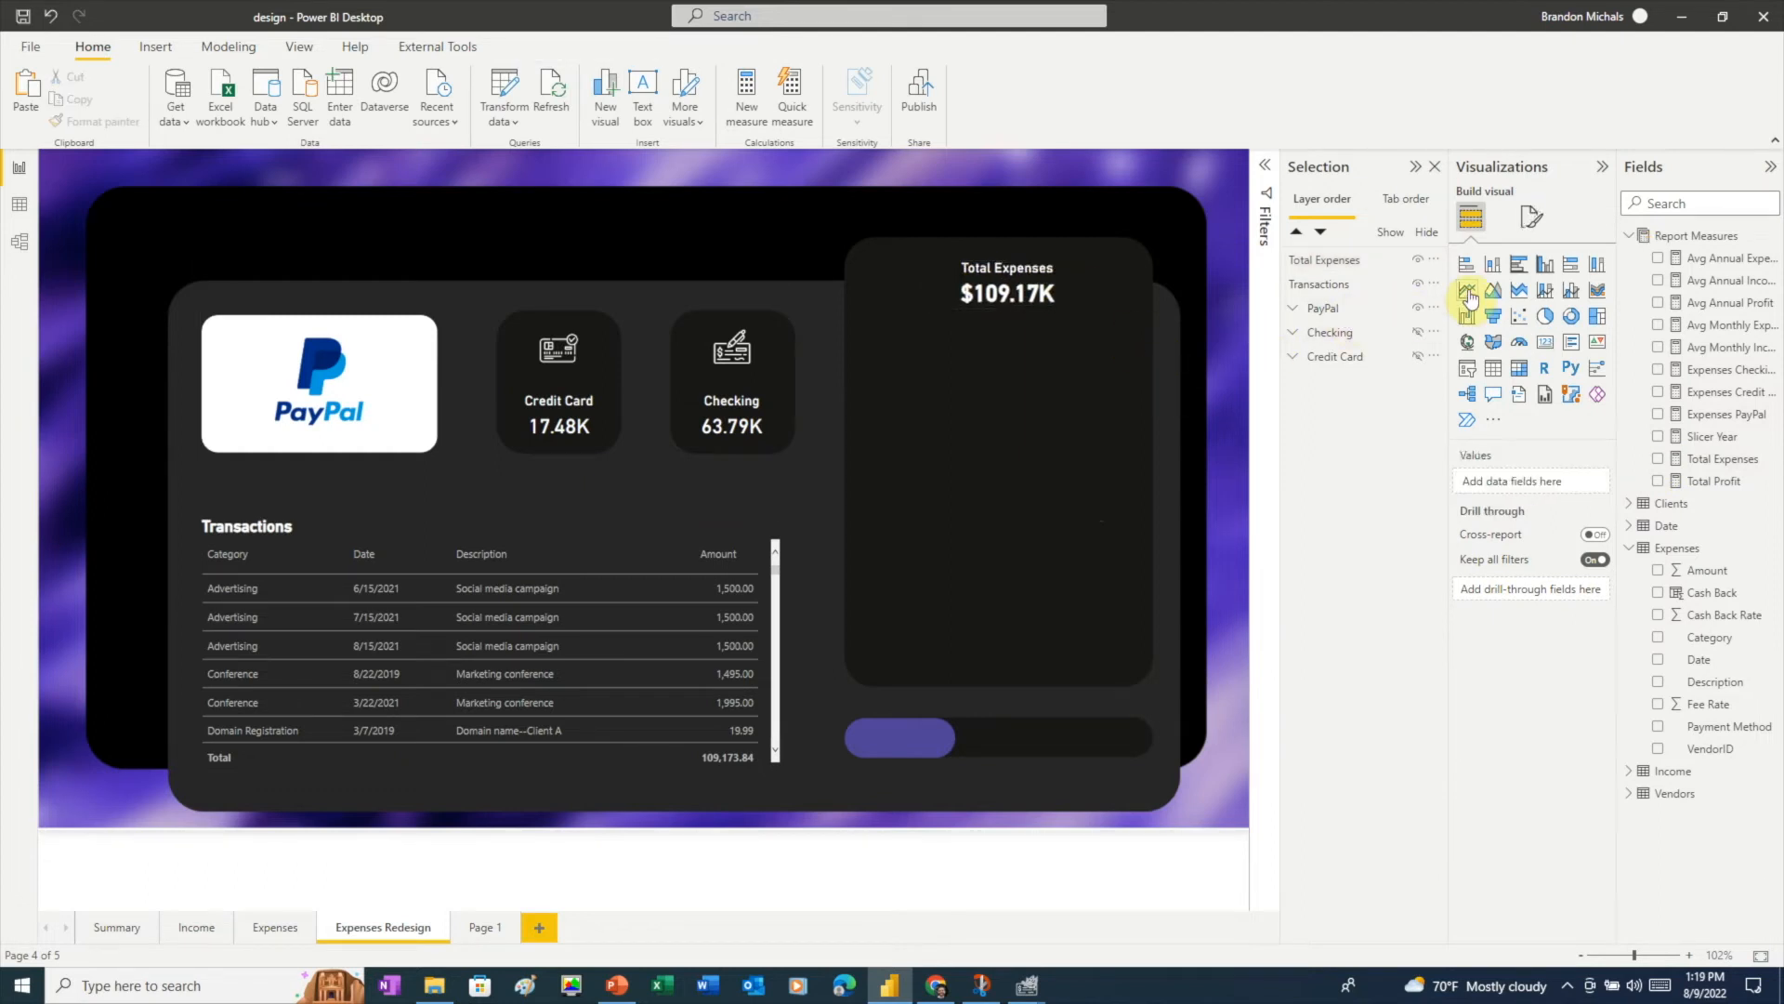
# - Add an area chart and fit it to the tall dark panel's width below the Total Expenses card
pyautogui.click(1493, 291)
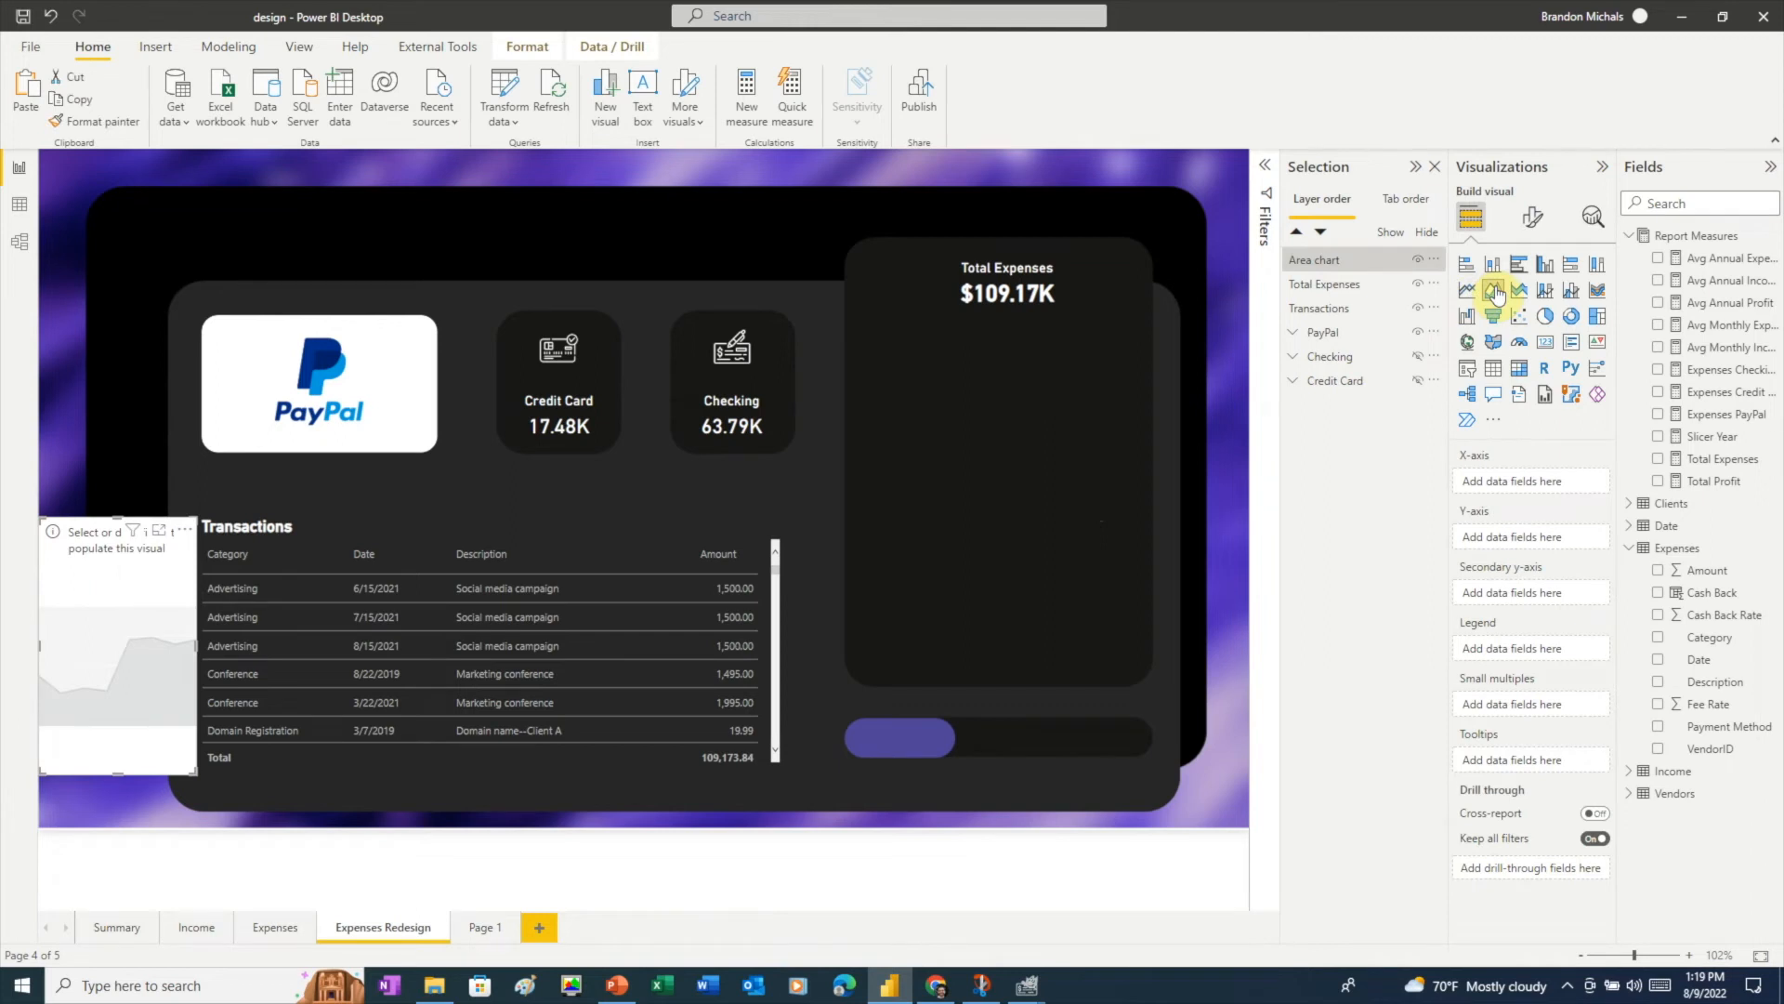
pyautogui.moveTo(58, 540); pyautogui.dragTo(866, 345)
pyautogui.moveTo(1006, 453); pyautogui.dragTo(1156, 458)
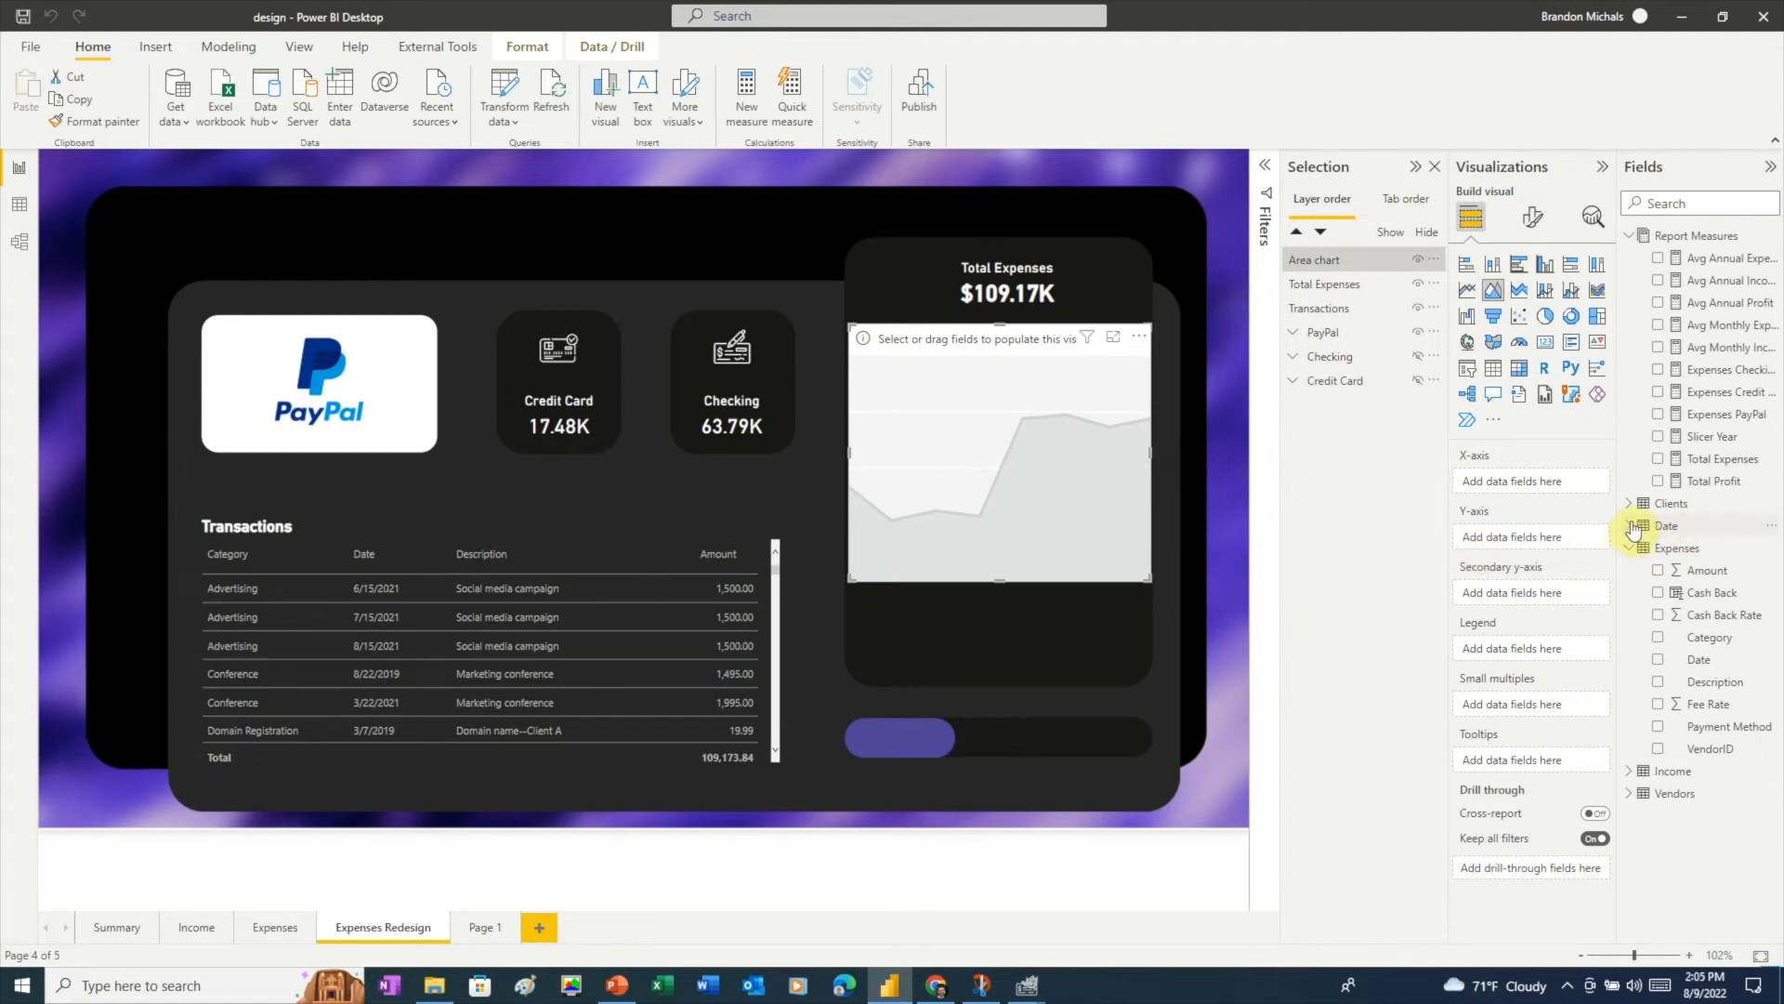
# - Assign Month Name Short from the Date table to the area chart's X-axis and Amount from Expenses to its Y-axis
pyautogui.click(1631, 526)
pyautogui.moveTo(1719, 904); pyautogui.dragTo(1512, 485)
pyautogui.click(1631, 526)
pyautogui.click(1631, 547)
pyautogui.moveTo(1705, 571); pyautogui.dragTo(1548, 549)
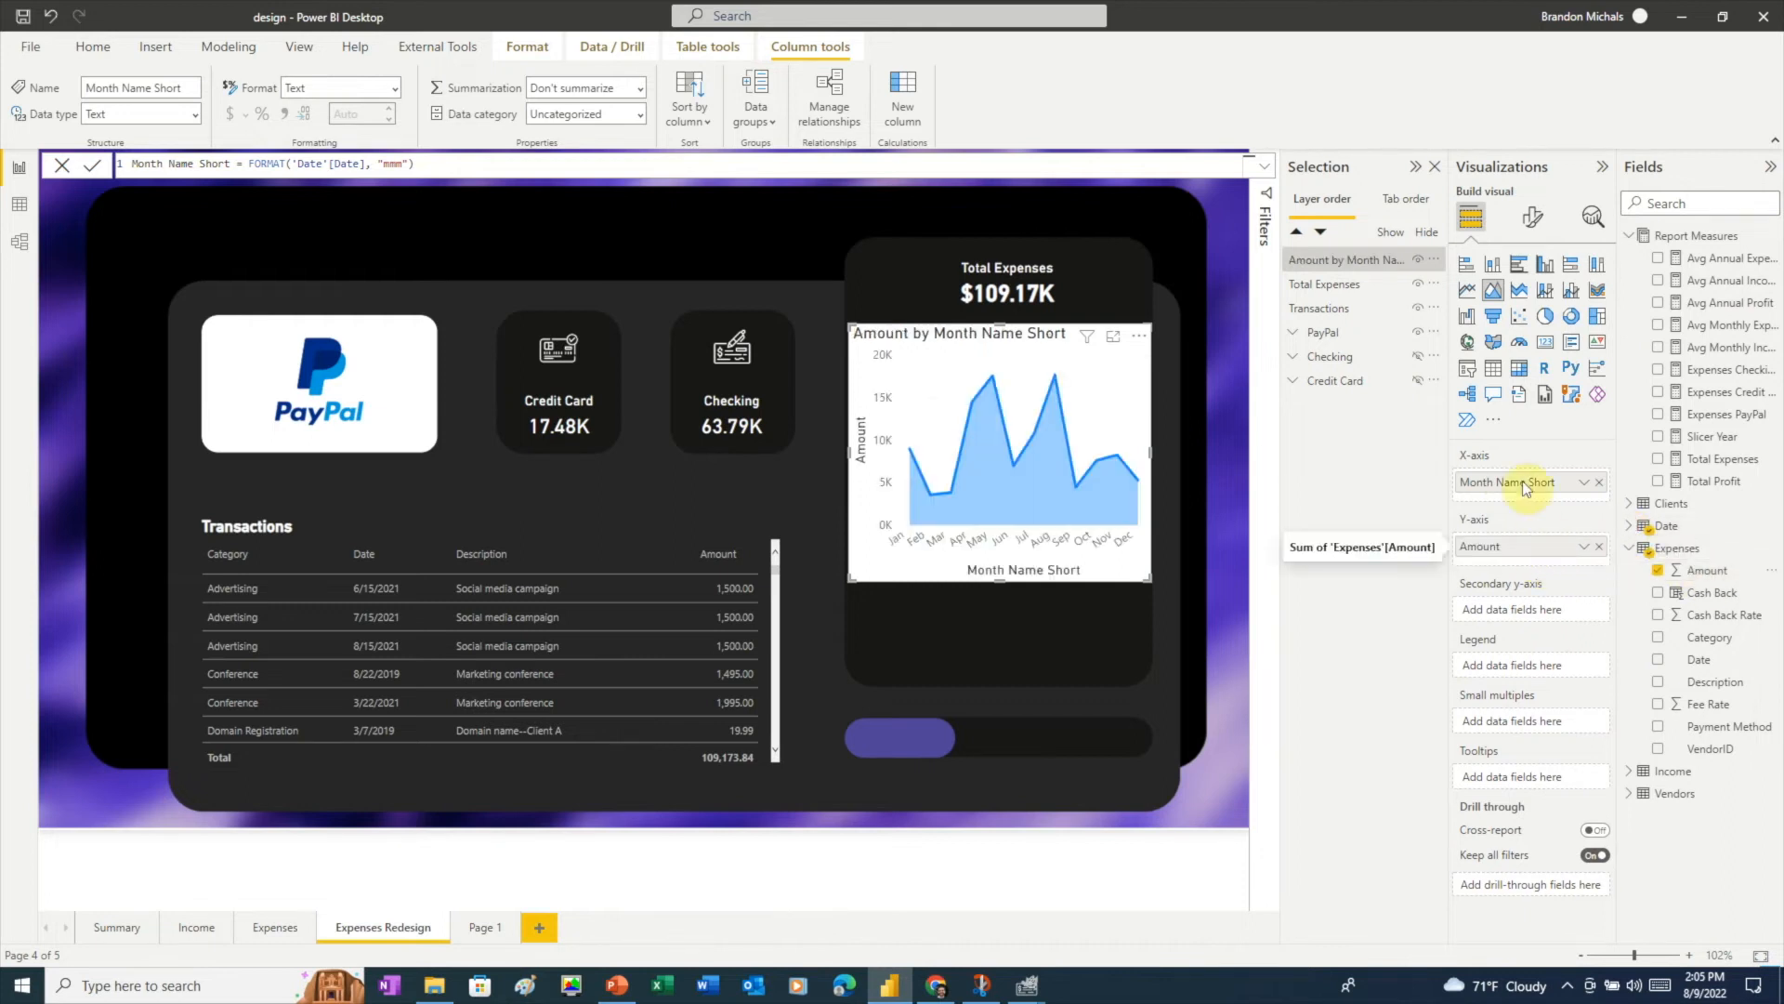
# - Turn off the area chart's title and background
pyautogui.click(1533, 216)
pyautogui.click(1525, 303)
pyautogui.click(1464, 385)
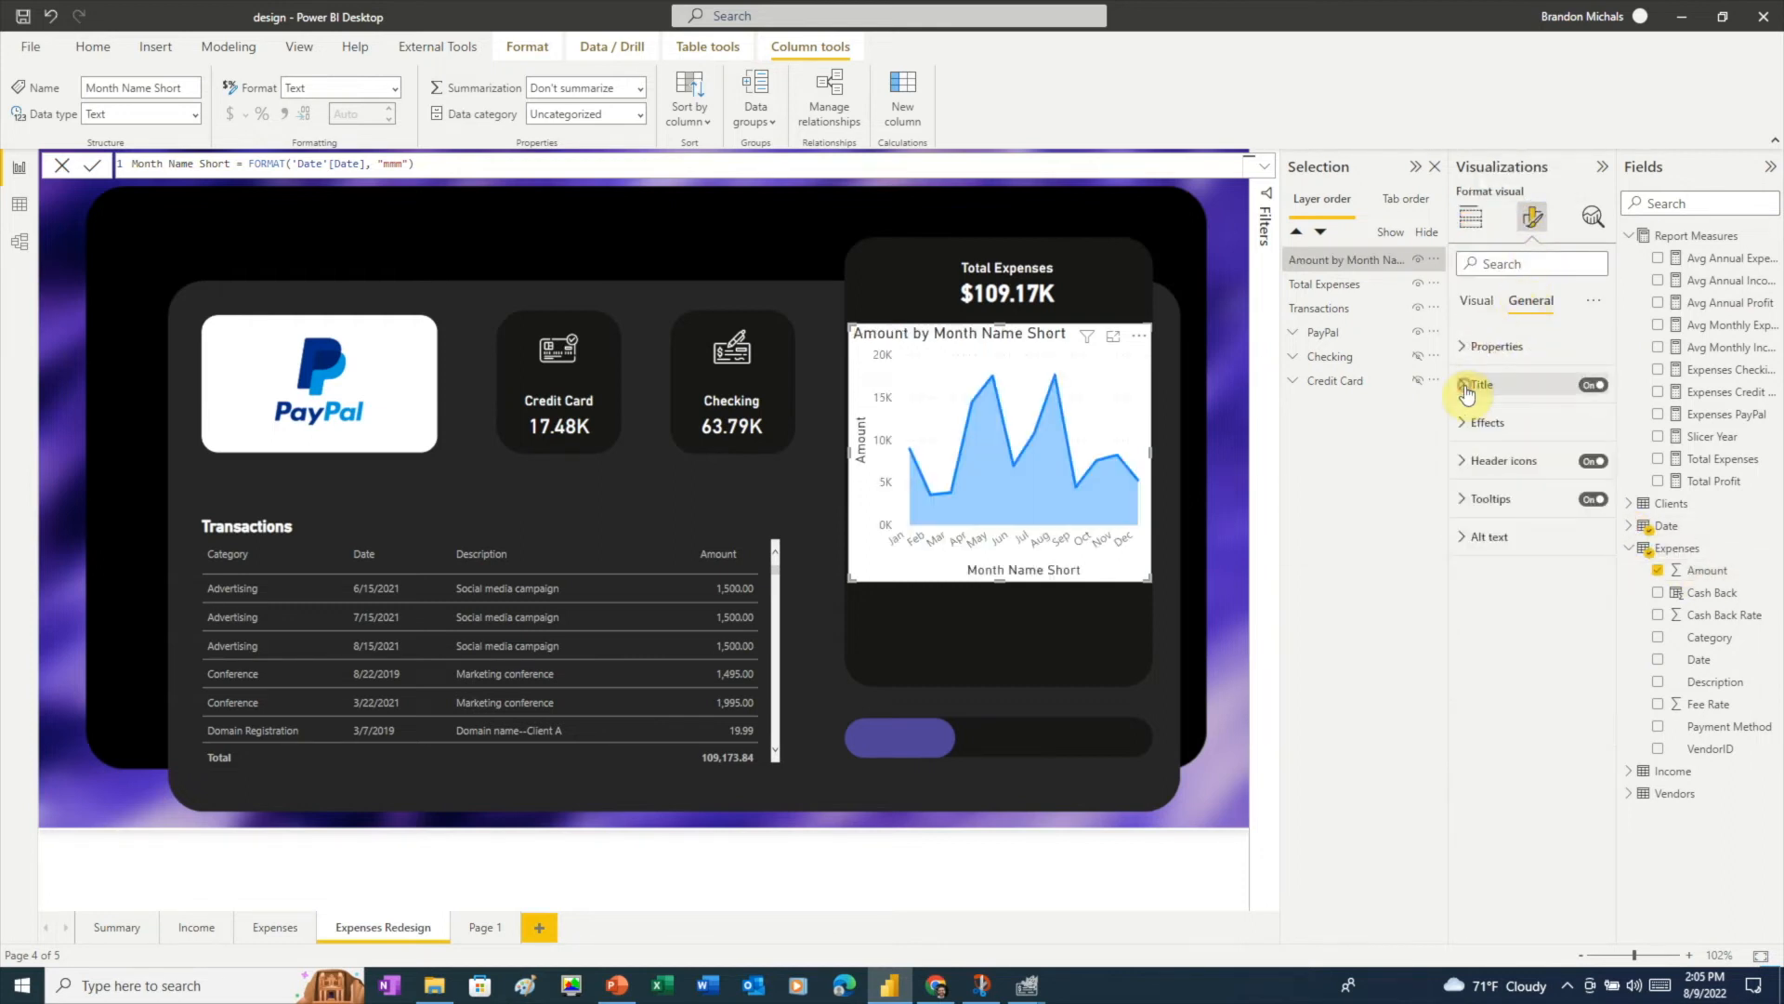
pyautogui.click(1464, 422)
pyautogui.click(1589, 385)
pyautogui.click(1586, 460)
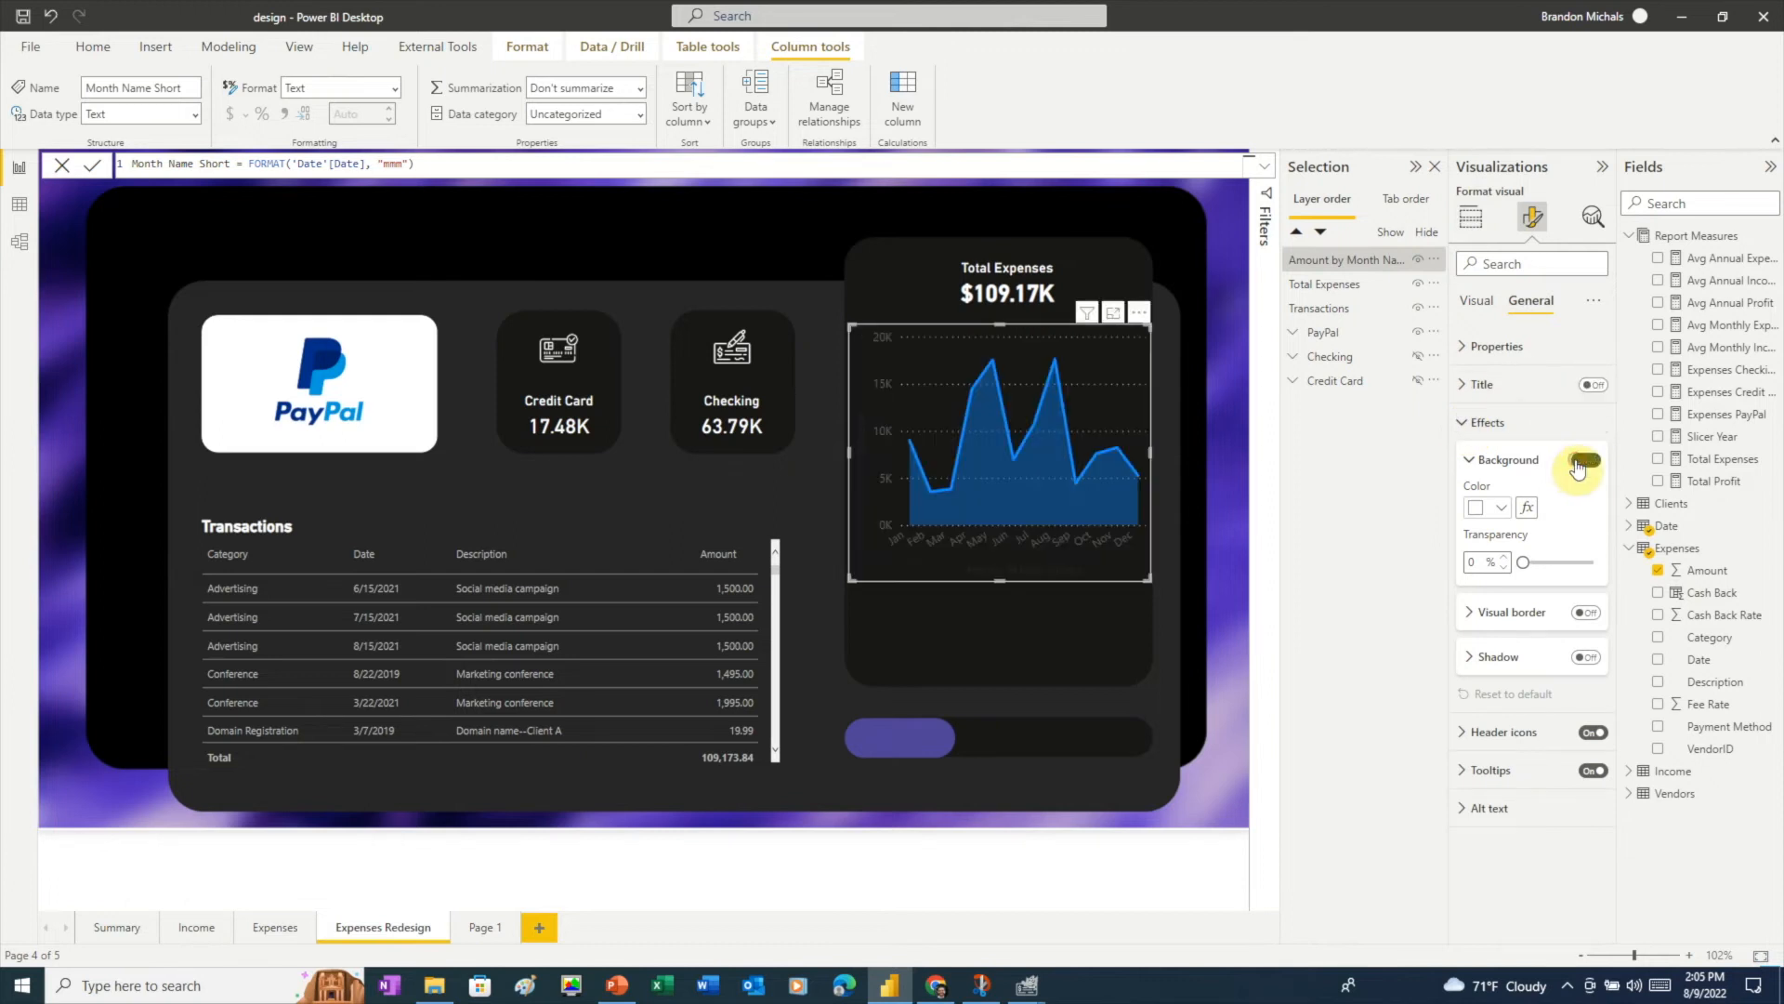
pyautogui.click(1470, 460)
# - Set the area chart's X-axis values to font size 8 and a lighter grey colour
pyautogui.click(1475, 303)
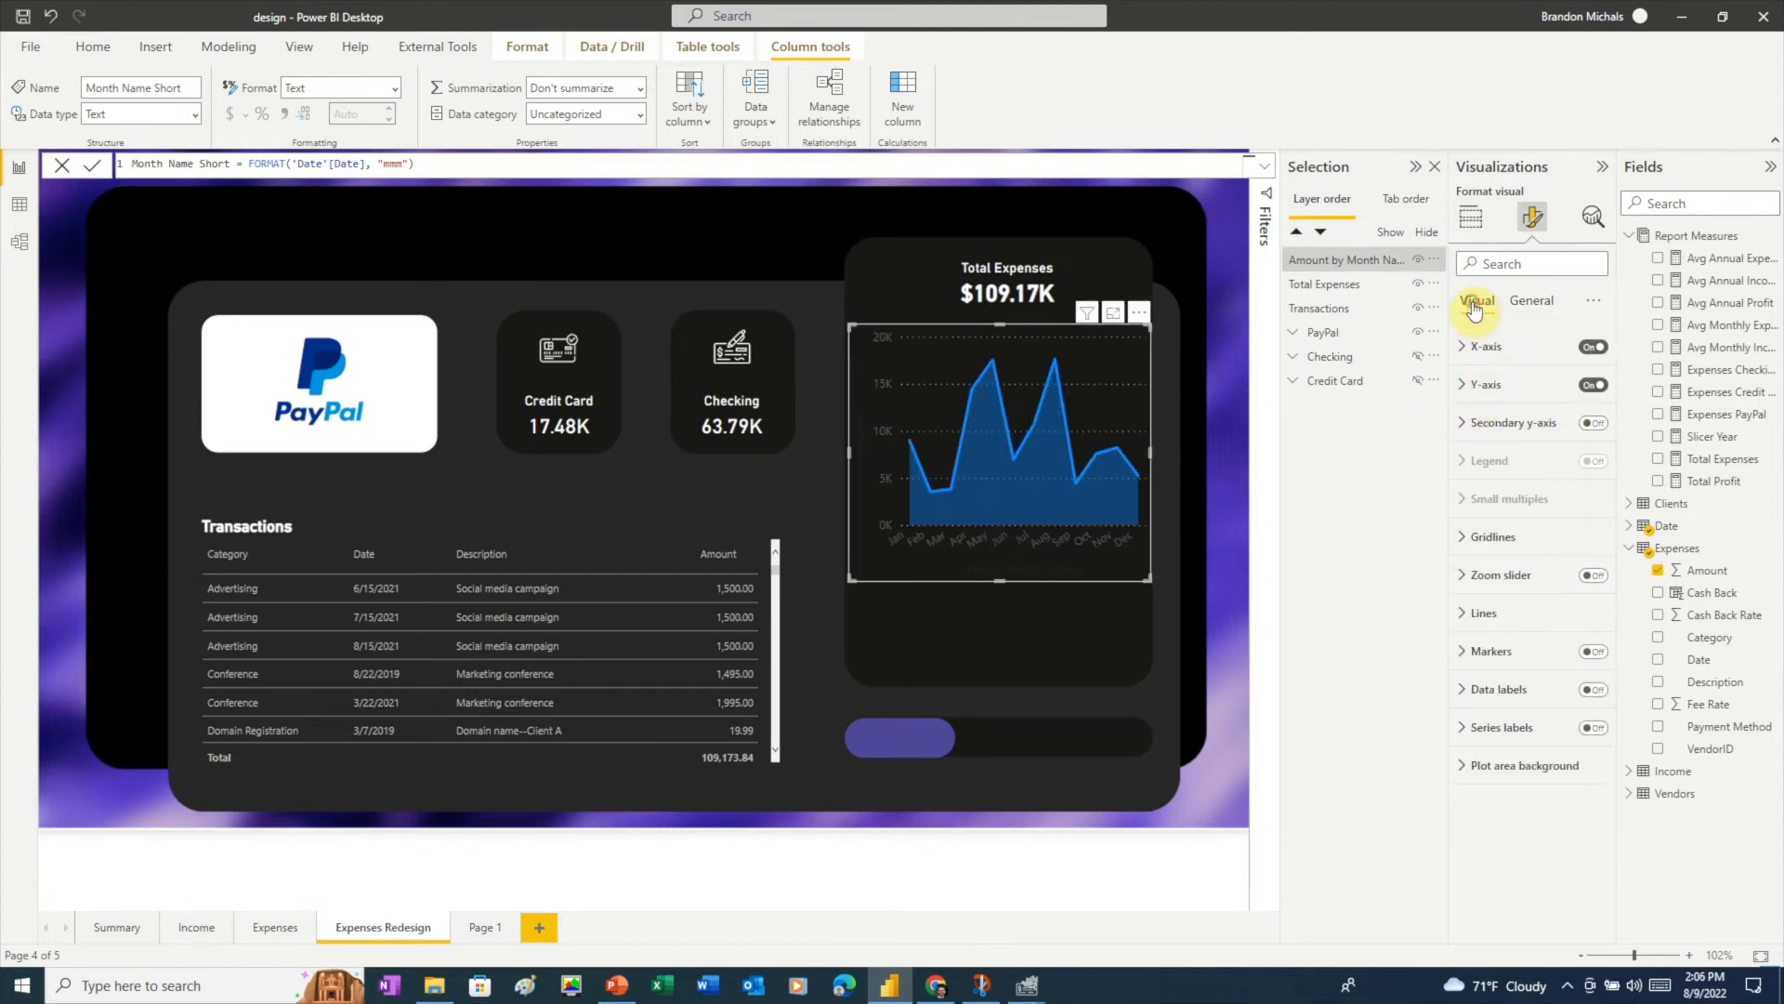
pyautogui.click(1463, 347)
pyautogui.click(1593, 500)
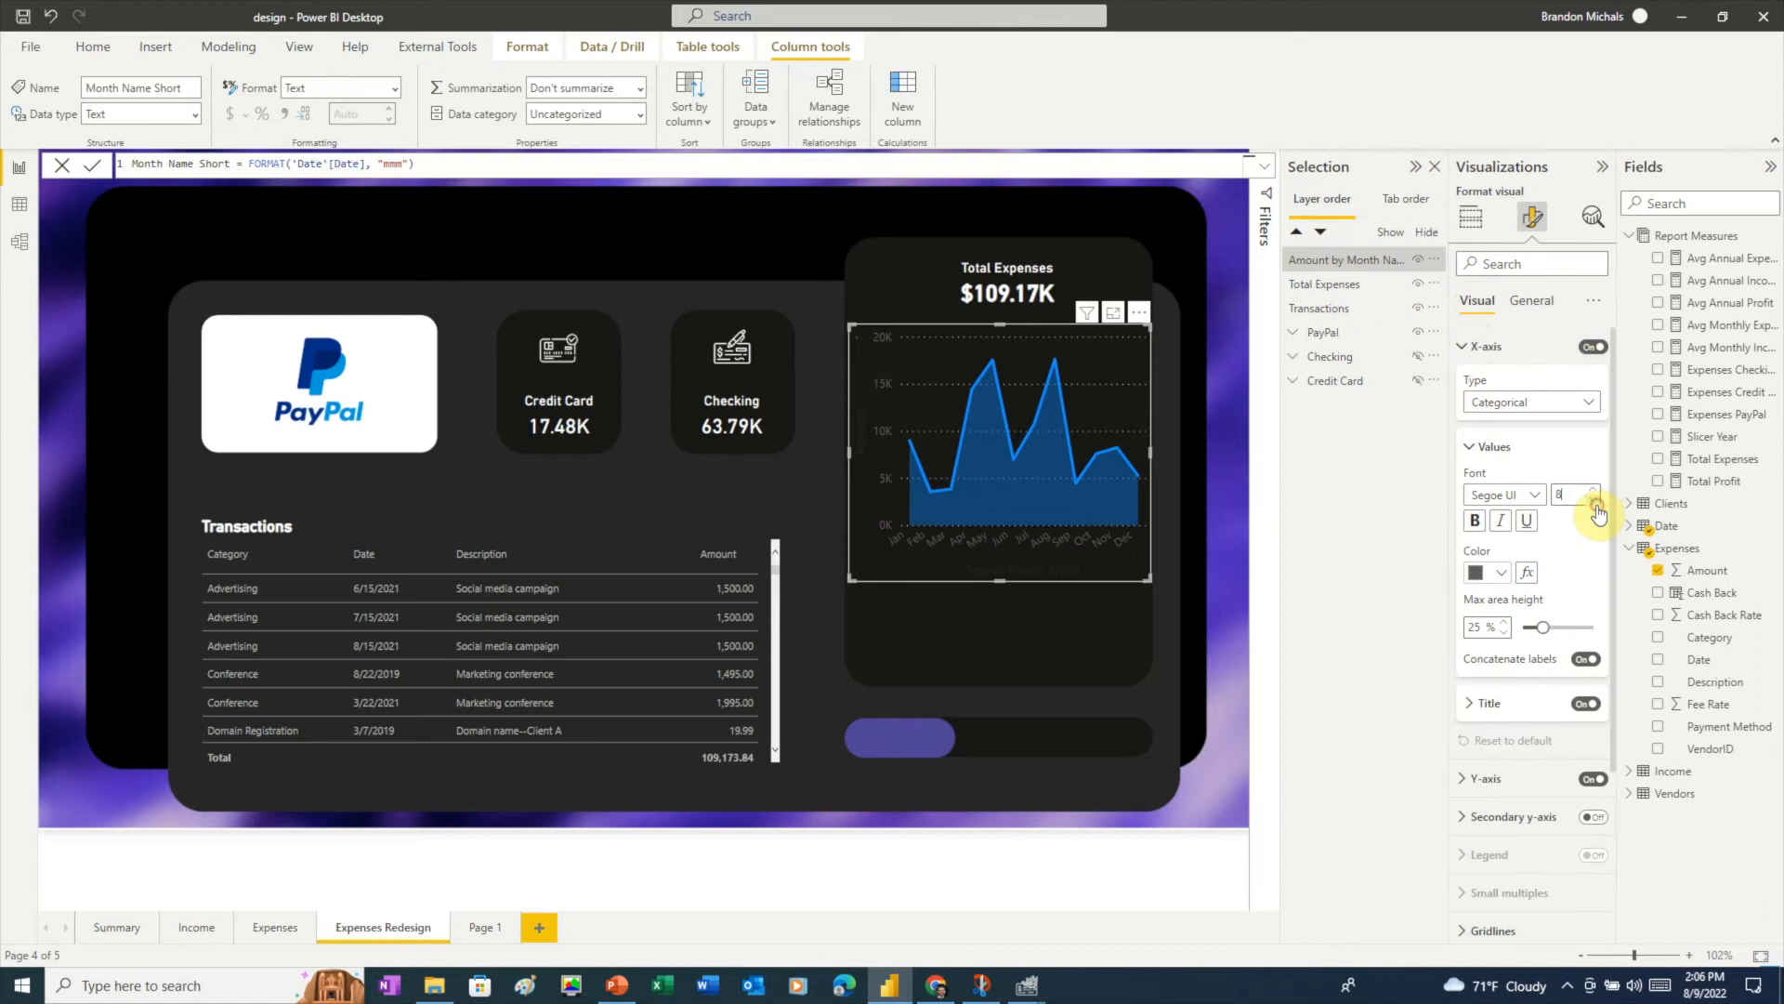
pyautogui.click(1508, 569)
pyautogui.click(1486, 771)
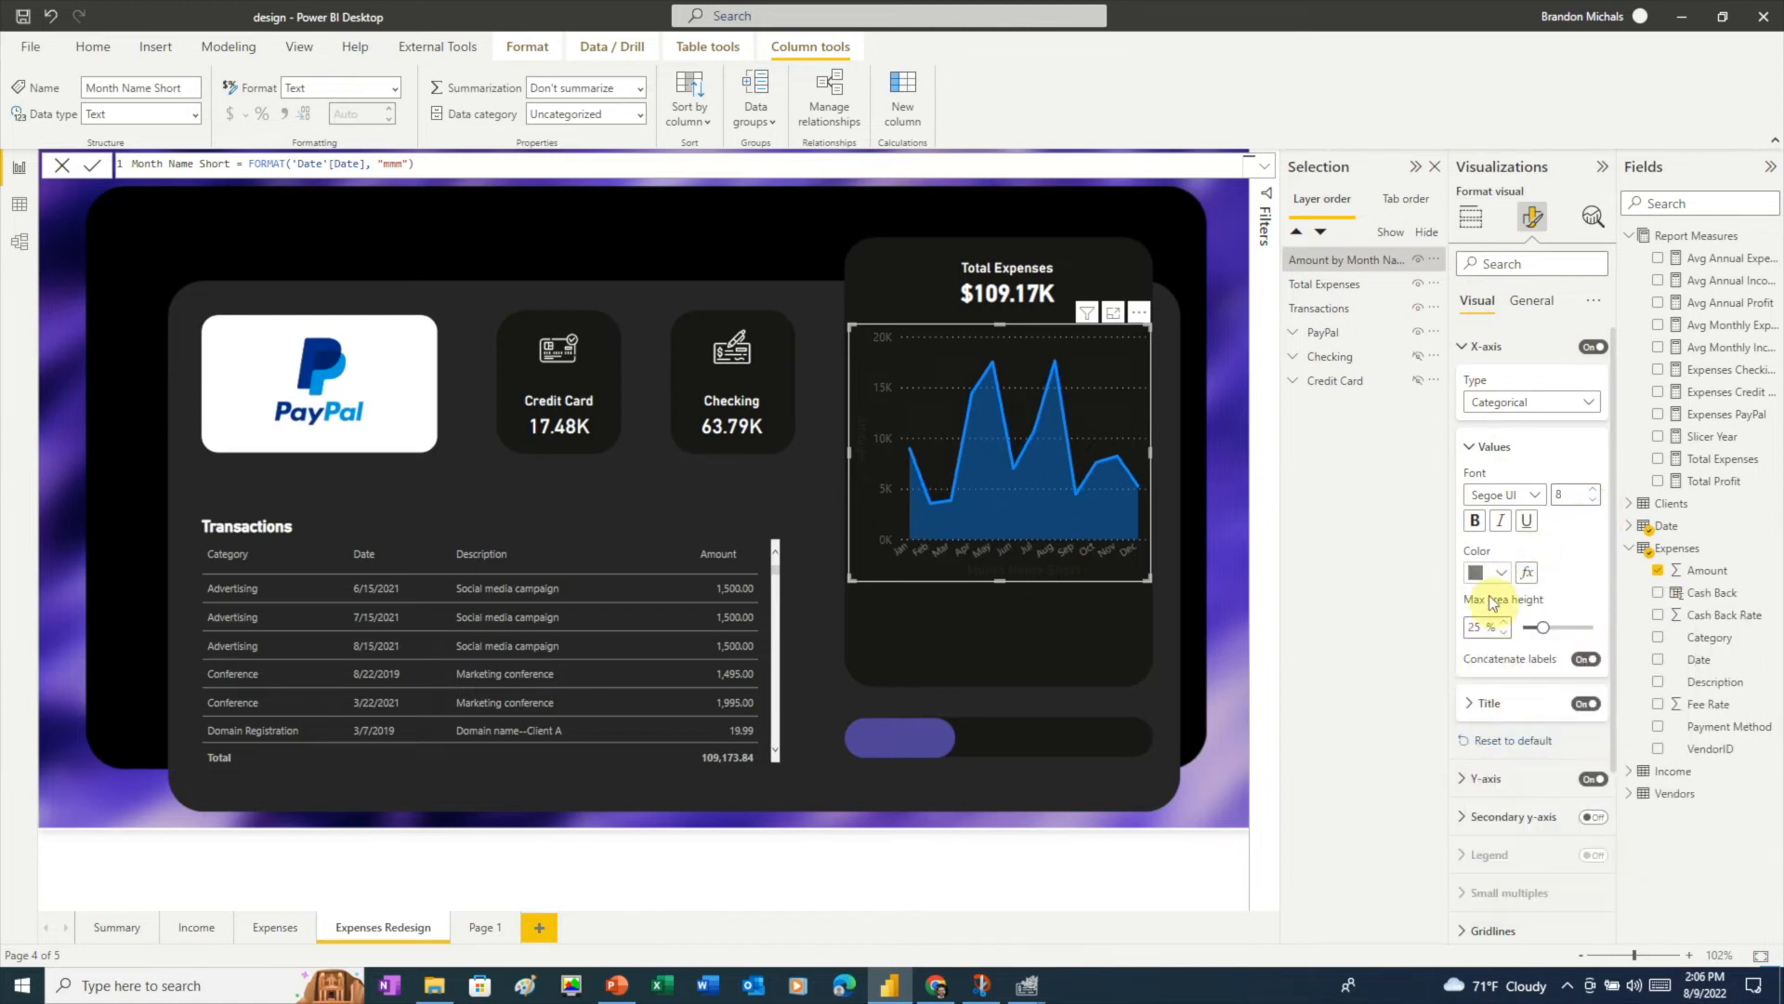
pyautogui.click(1470, 445)
pyautogui.click(1464, 347)
# - Turn off the area chart's Y-axis and stretch the chart slightly past the dark panel's left edge
pyautogui.click(1593, 385)
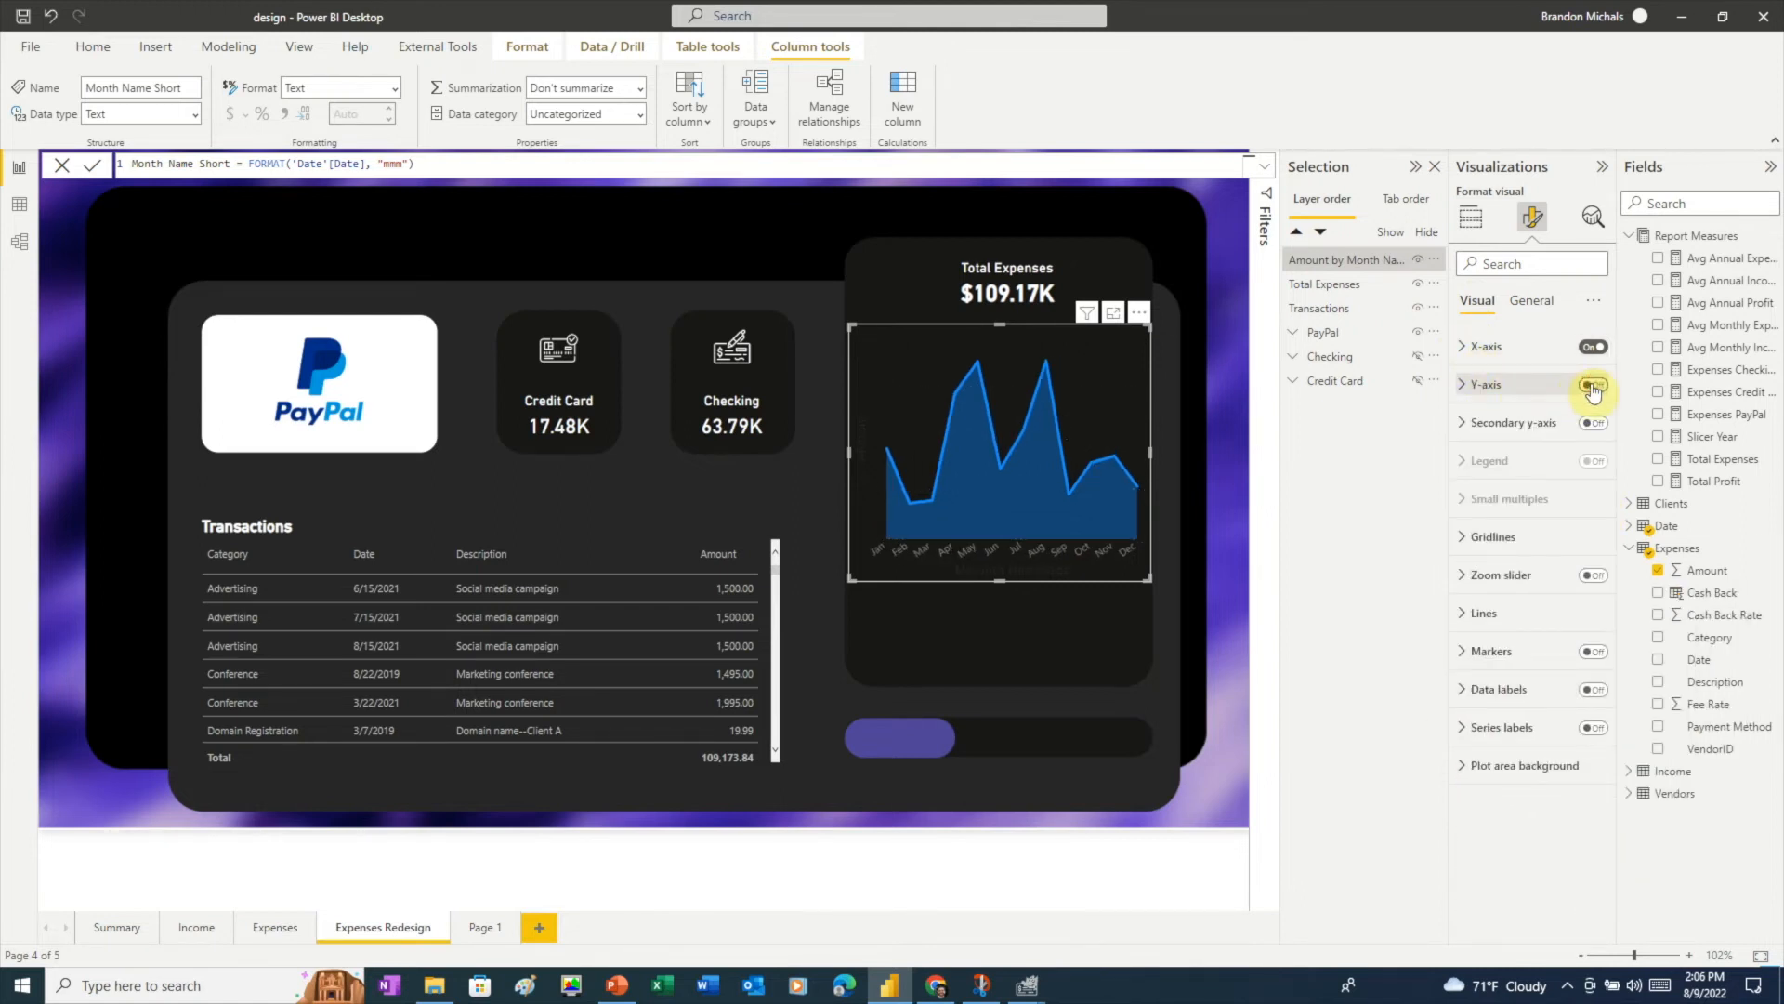
pyautogui.moveTo(849, 452); pyautogui.dragTo(822, 453)
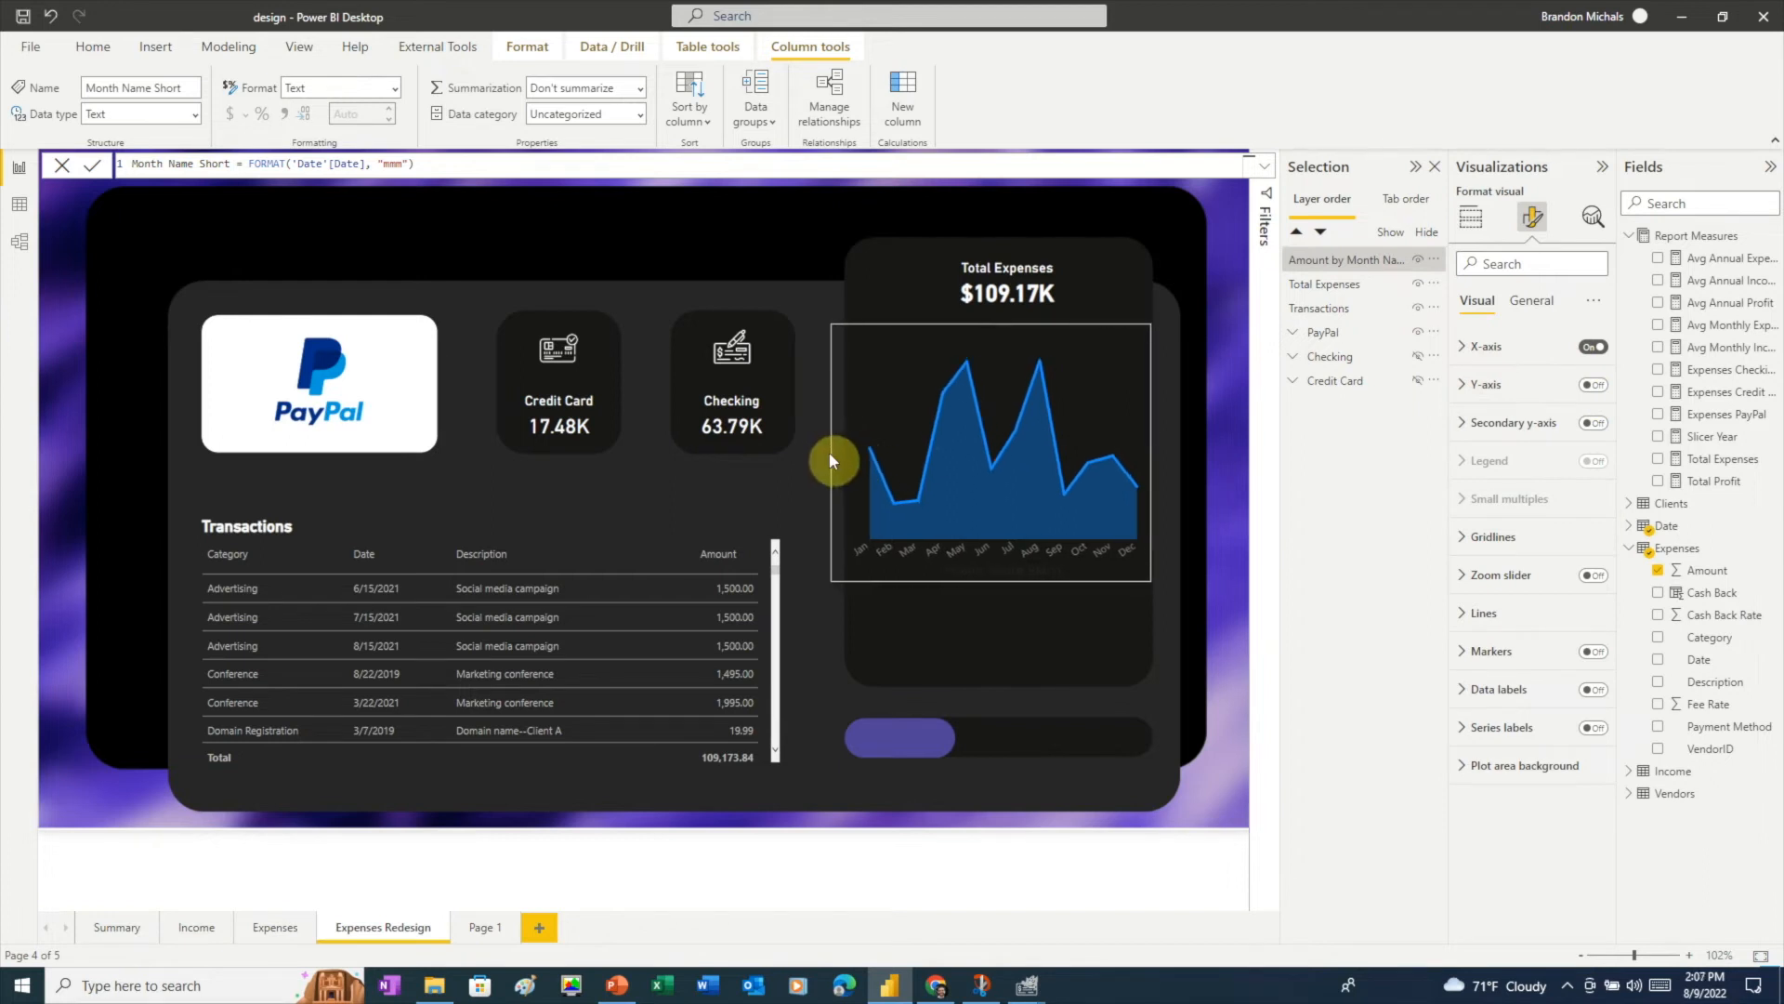
# - Stretch the area chart slightly past the dark panel's right edge
pyautogui.moveTo(1149, 449); pyautogui.dragTo(1157, 458)
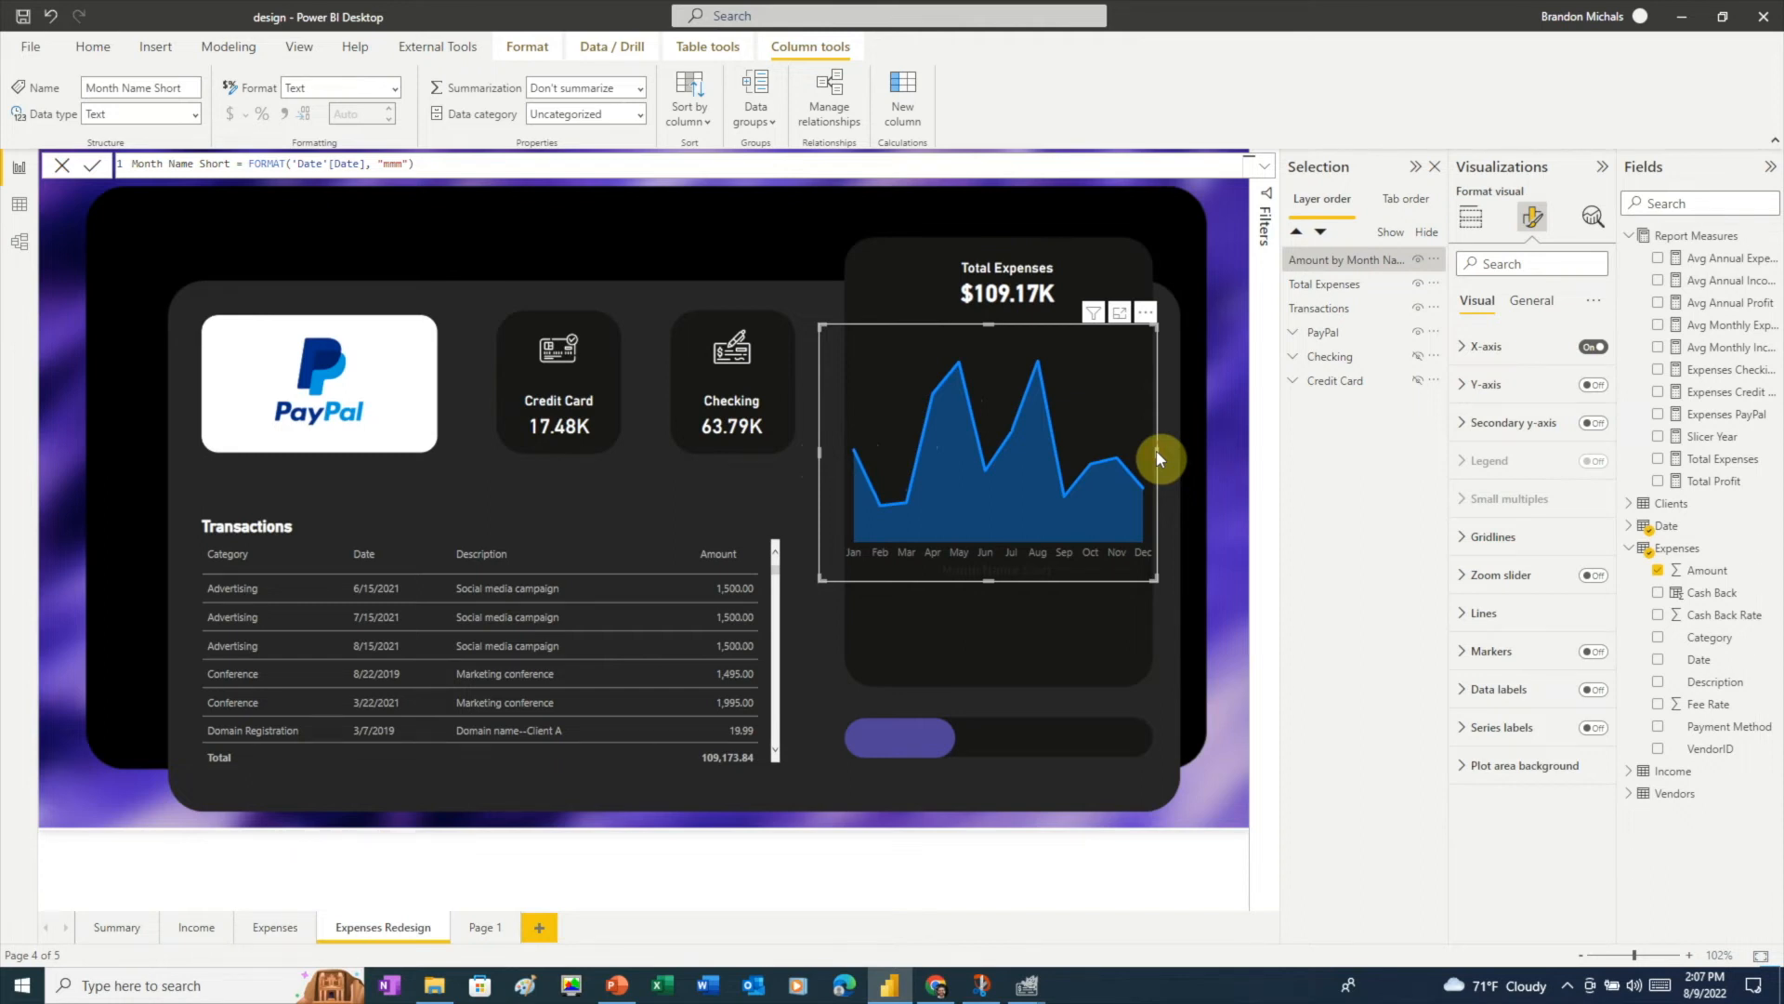
# - In Adobe Color, resample the red swatch from the reference dashboard's area chart and copy its hex code #8474DF
pyautogui.click(936, 986)
pyautogui.click(544, 21)
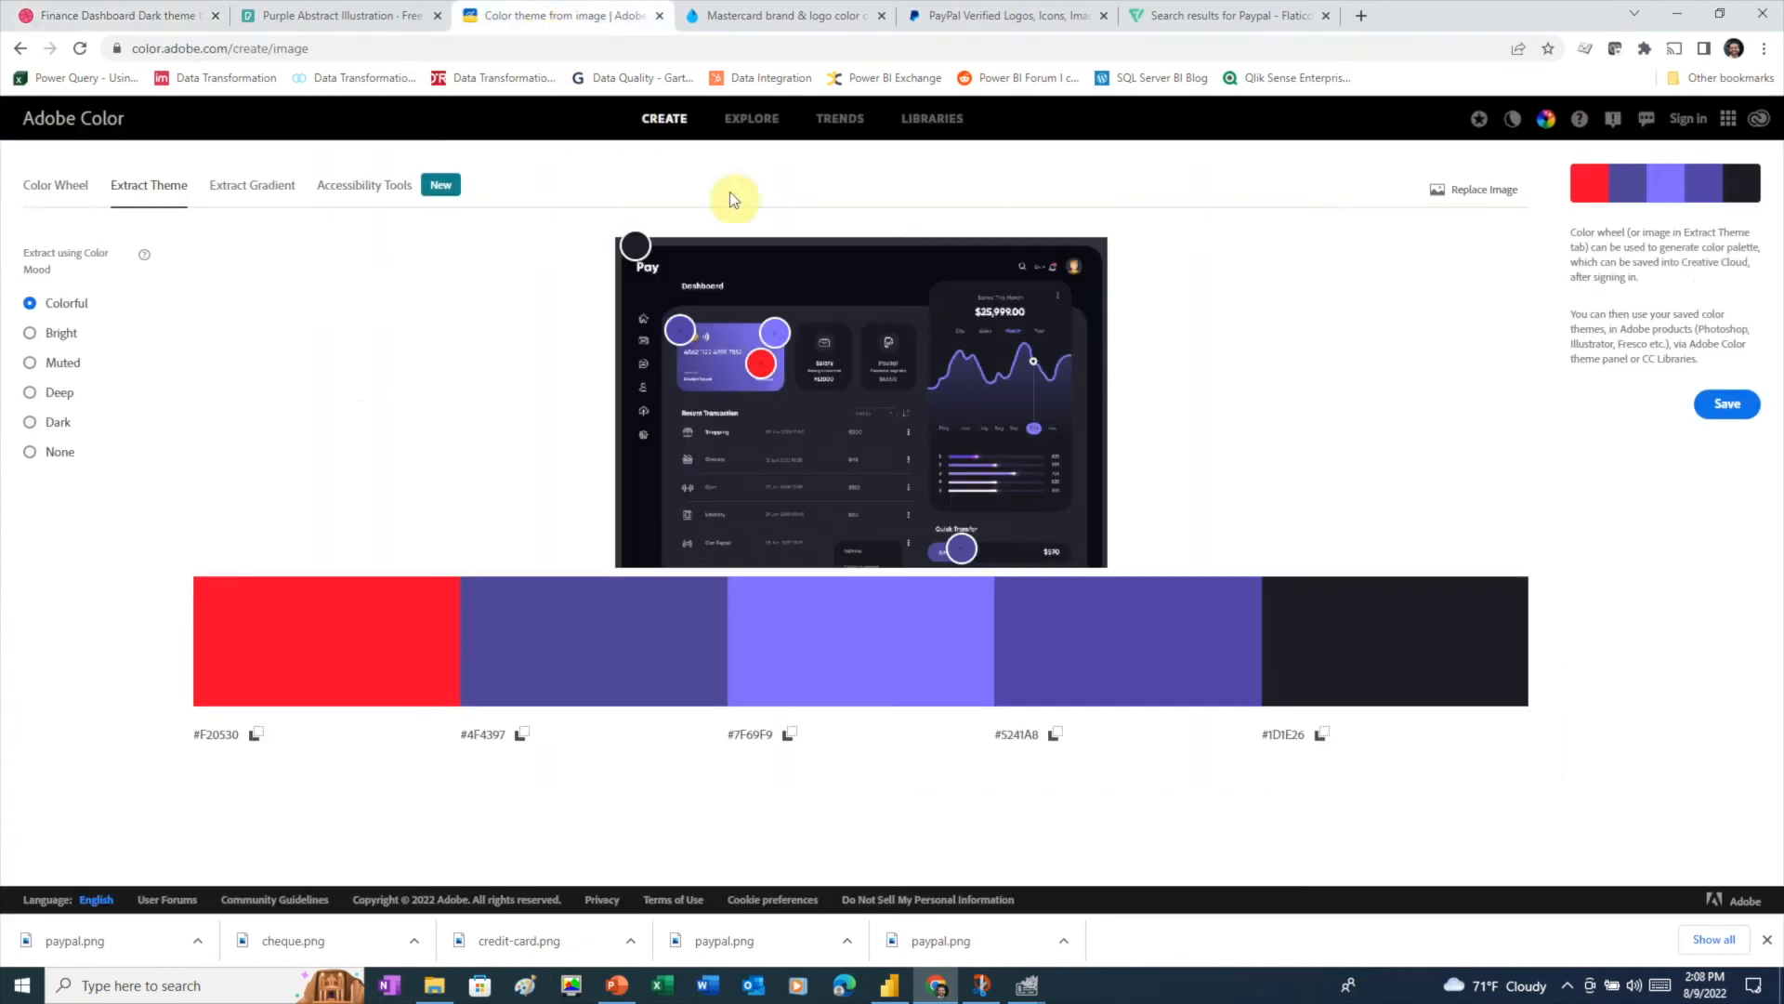
pyautogui.moveTo(762, 364); pyautogui.dragTo(984, 376)
pyautogui.click(276, 735)
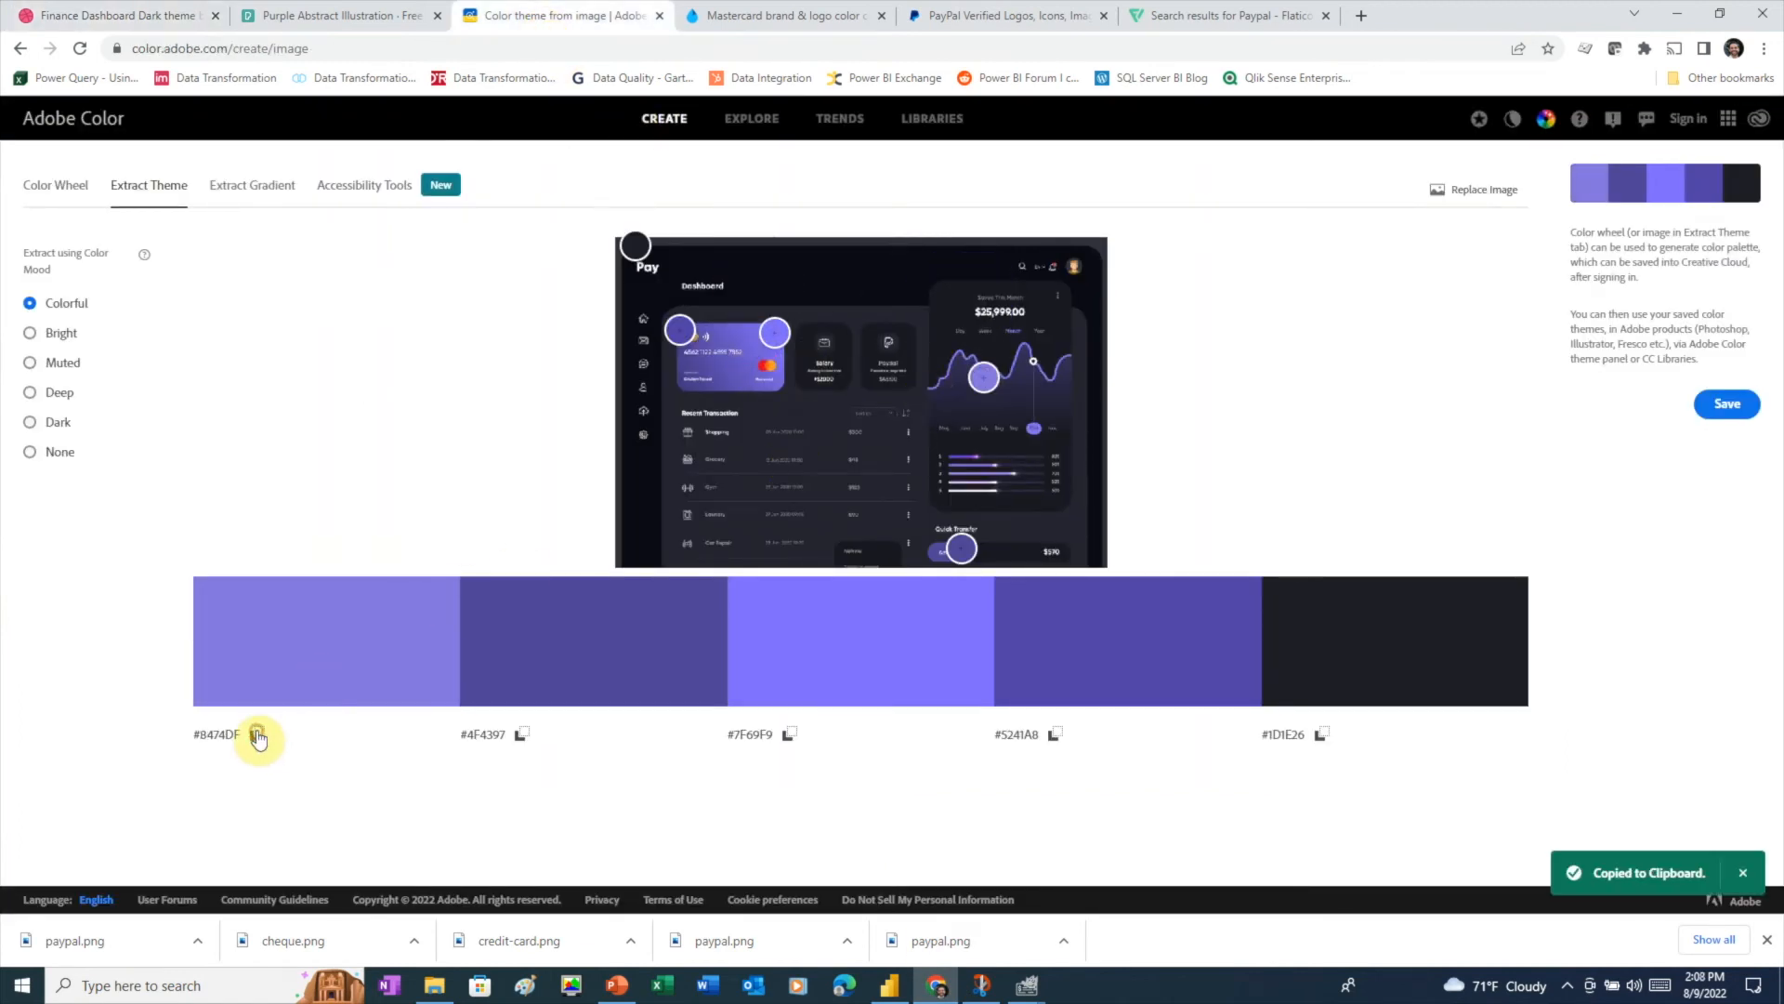
# - Back in Power BI, set the area chart's Amount line colour to hex #8474DF
pyautogui.click(889, 985)
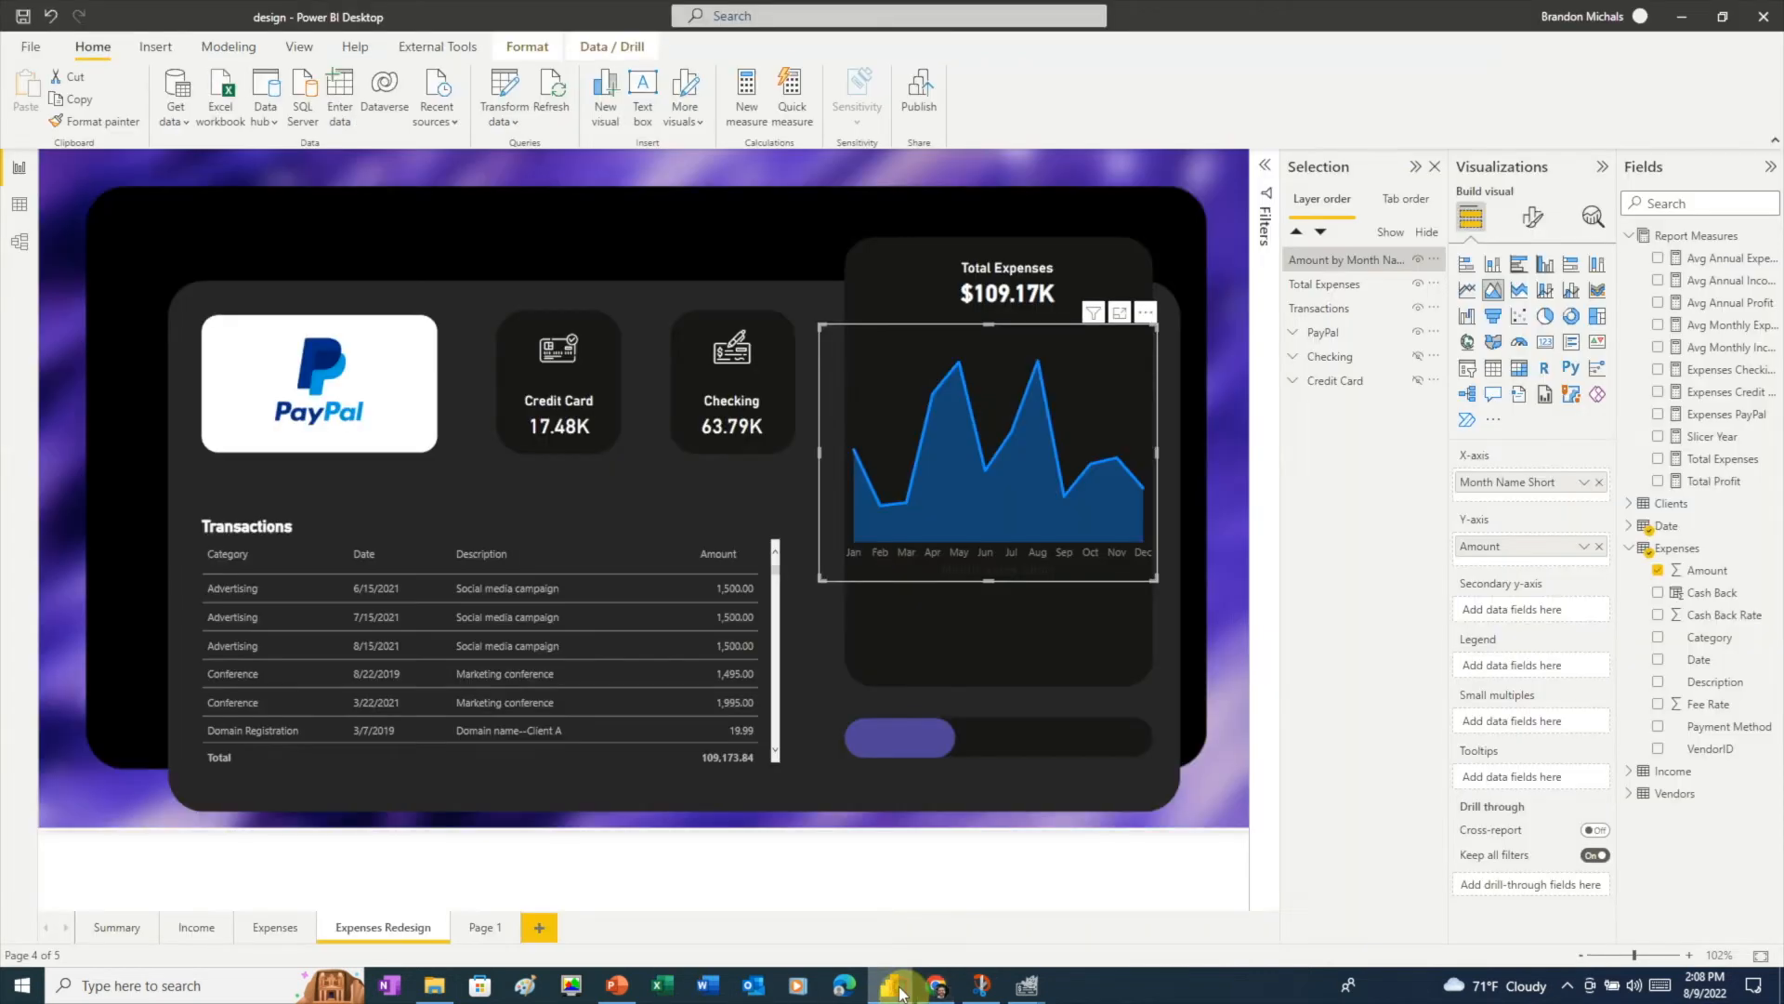
pyautogui.click(1531, 219)
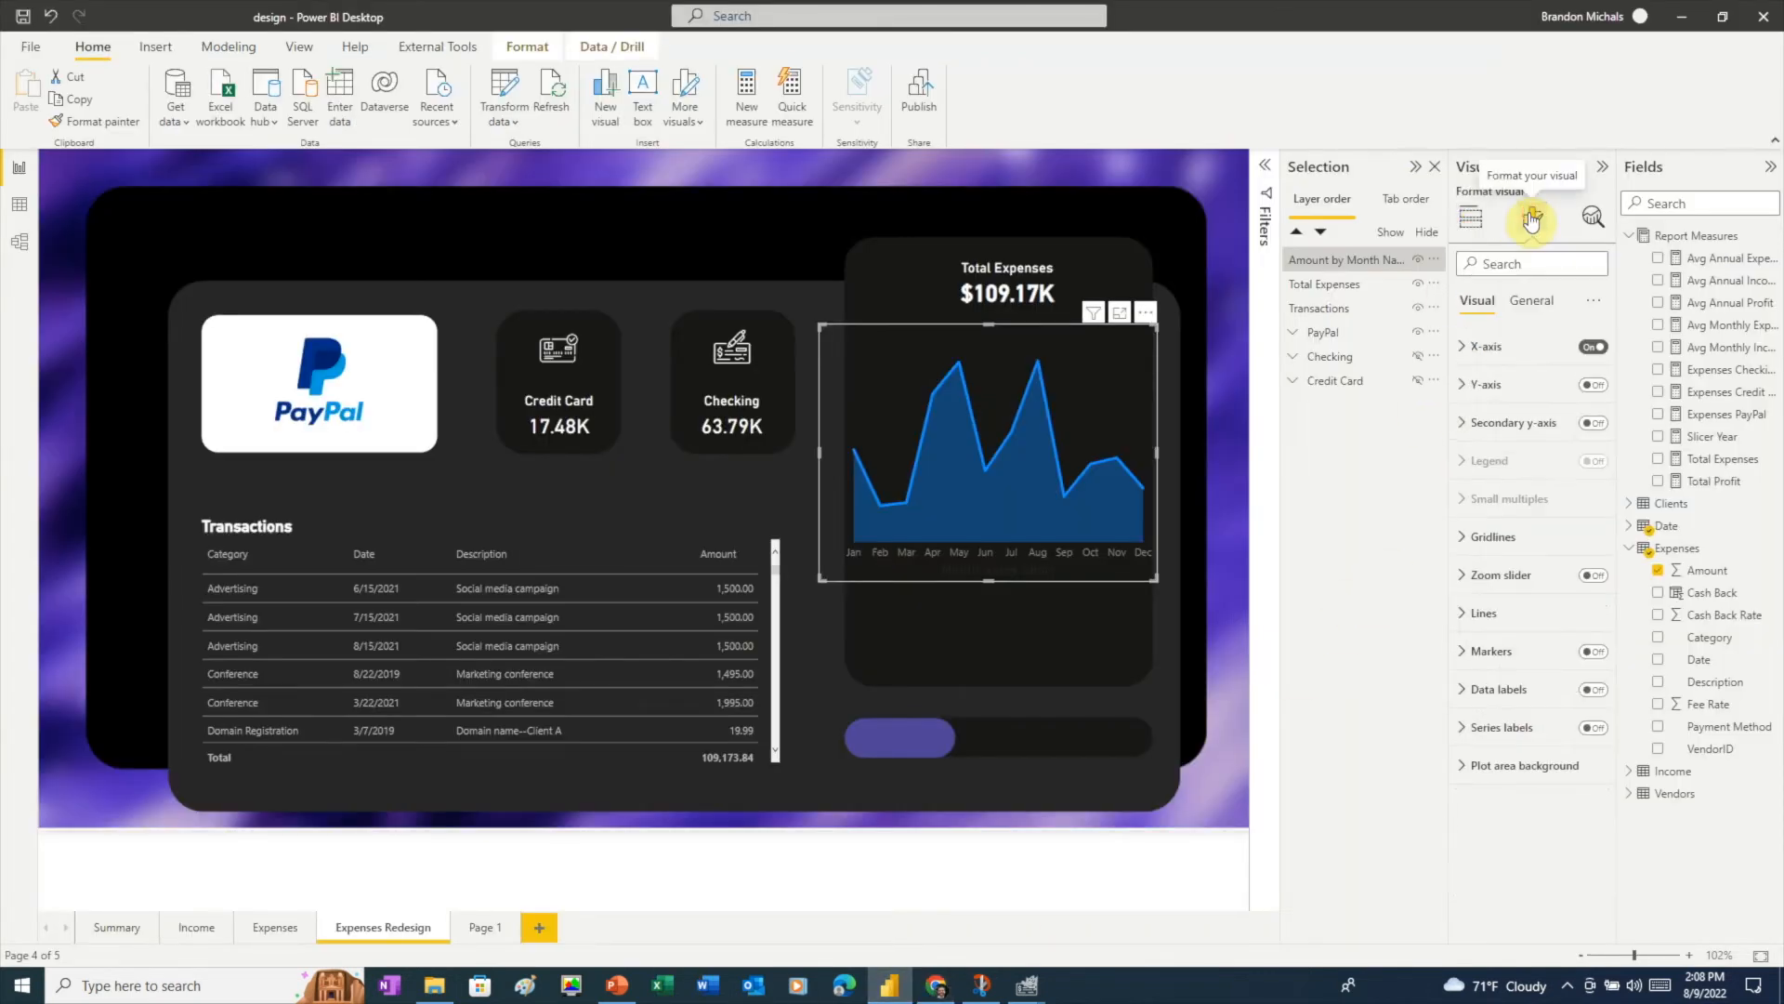
pyautogui.click(1463, 614)
pyautogui.scroll(-2, 1512, 661)
pyautogui.scroll(-2, 1501, 671)
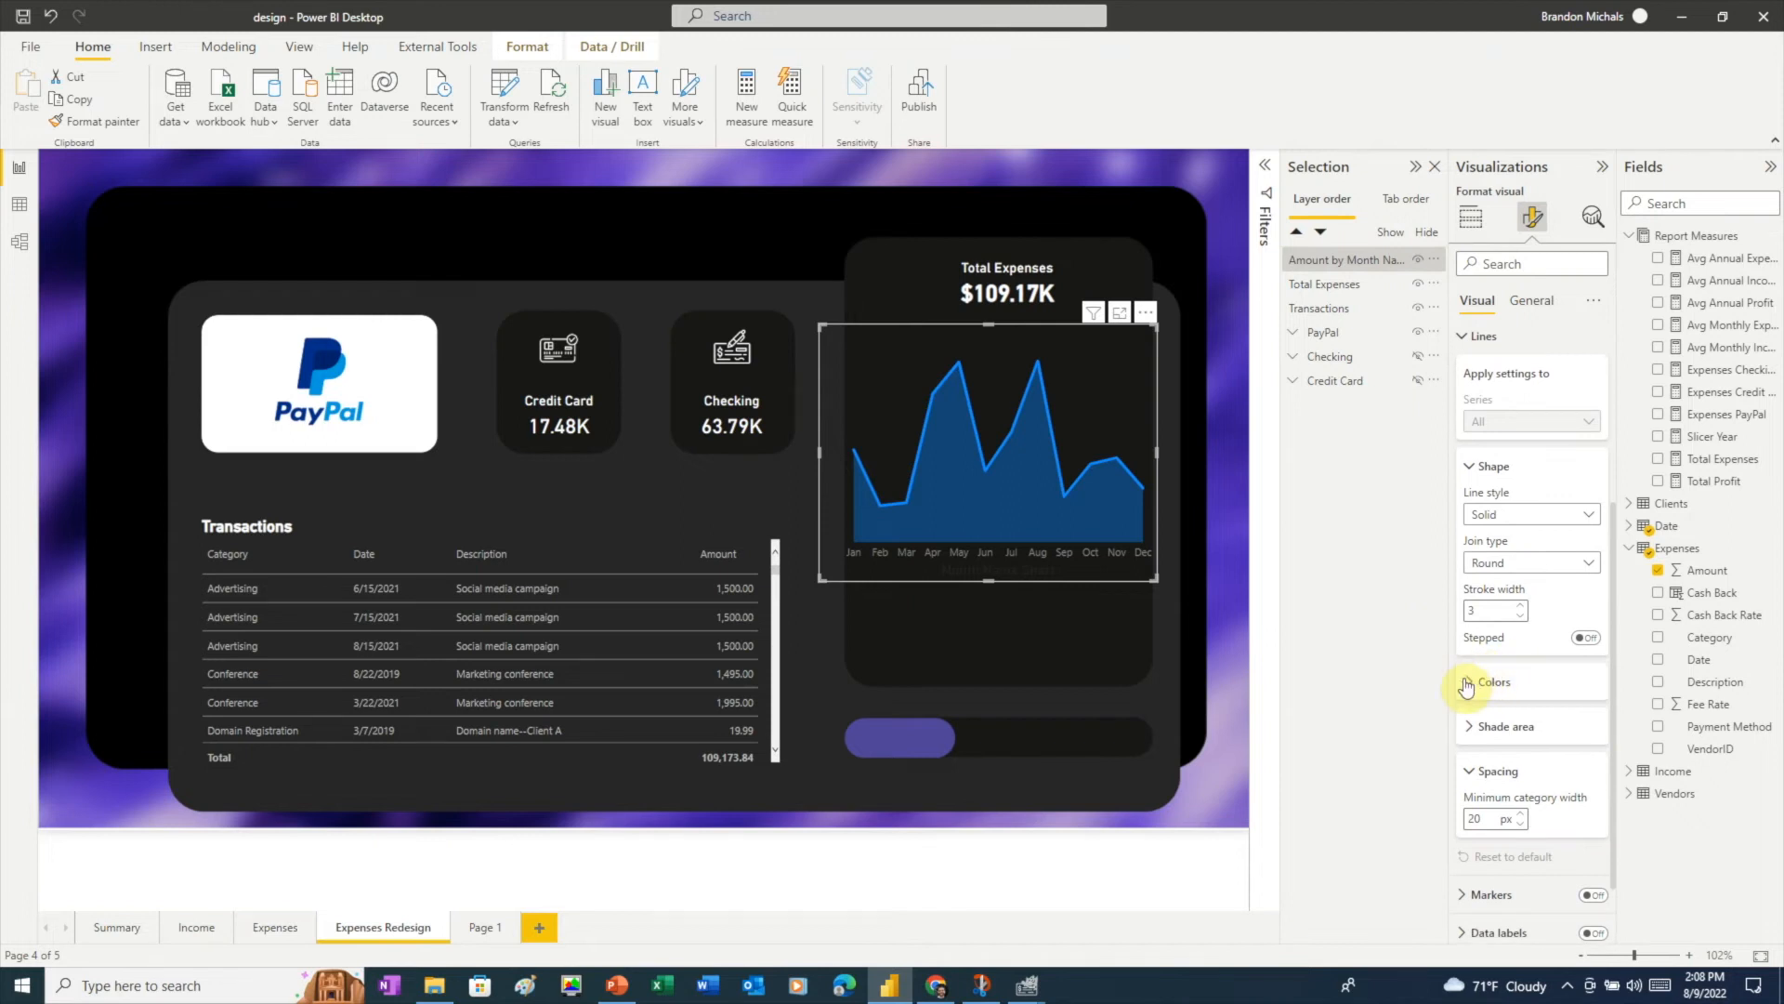
pyautogui.click(1469, 683)
pyautogui.click(1487, 730)
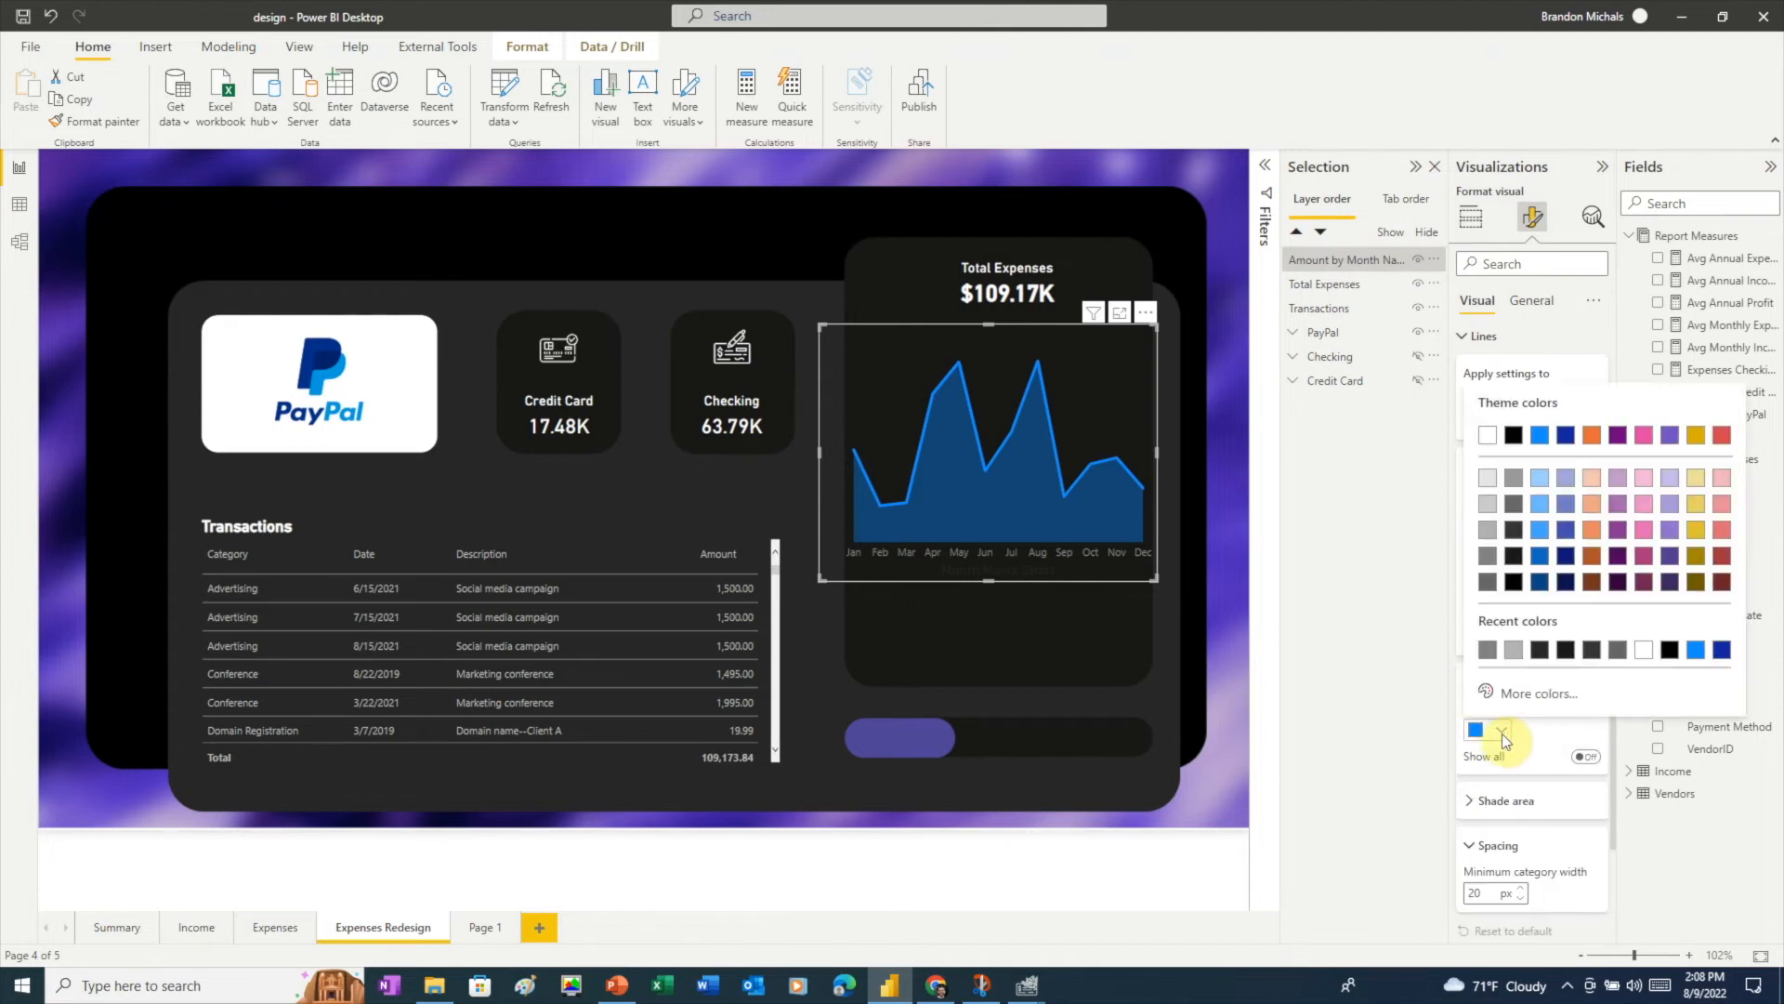
pyautogui.click(1534, 697)
pyautogui.hotkey('ctrl', 'v')
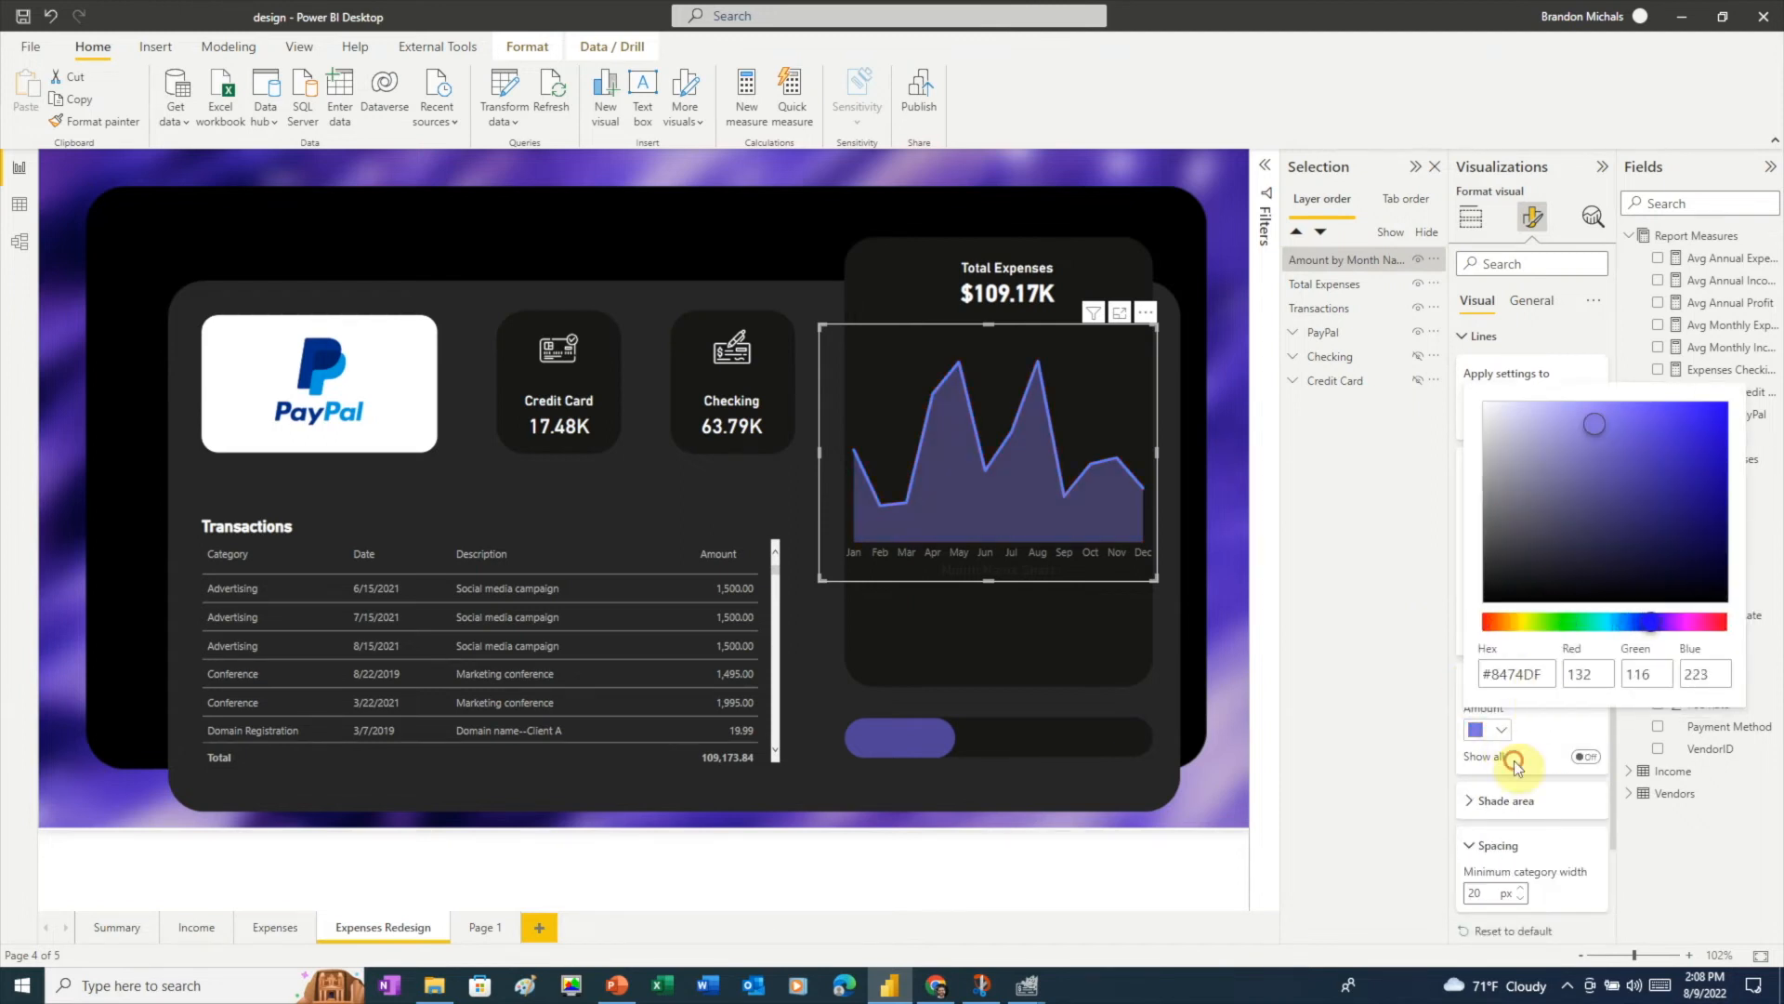
pyautogui.click(1516, 761)
# - Set the area chart's shade area transparency to 70%
pyautogui.click(1472, 802)
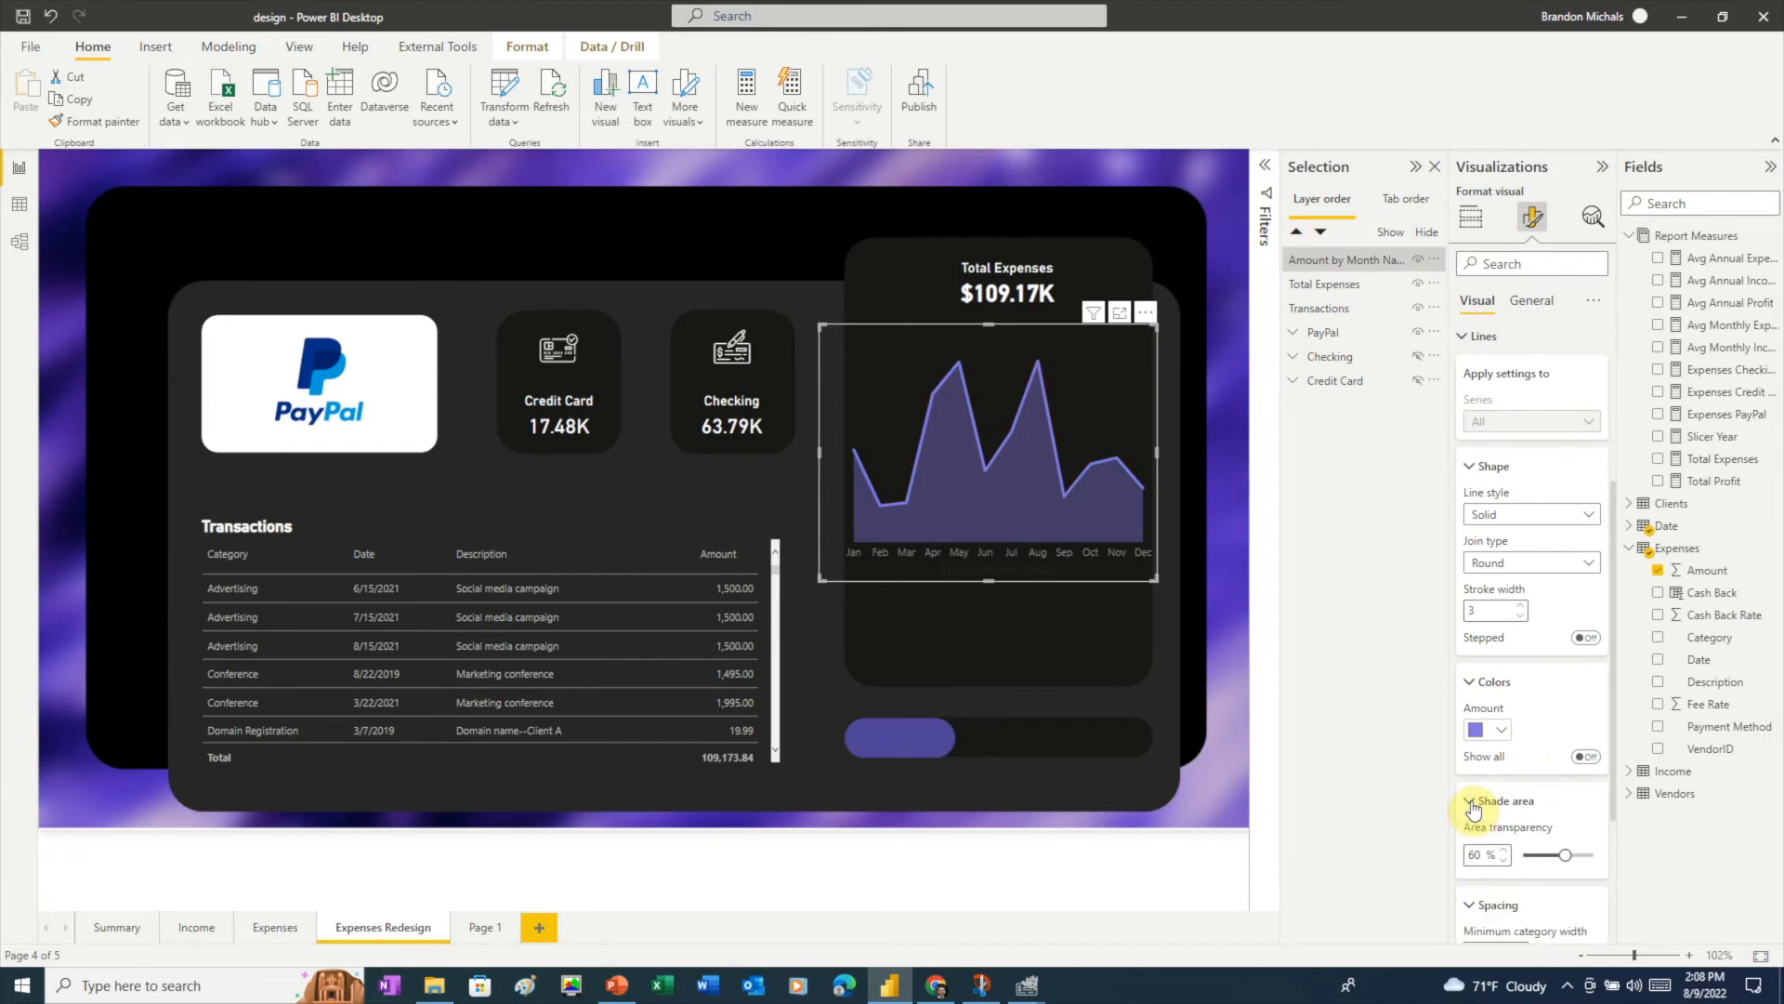
pyautogui.press('BackSpace')
pyautogui.write('7')
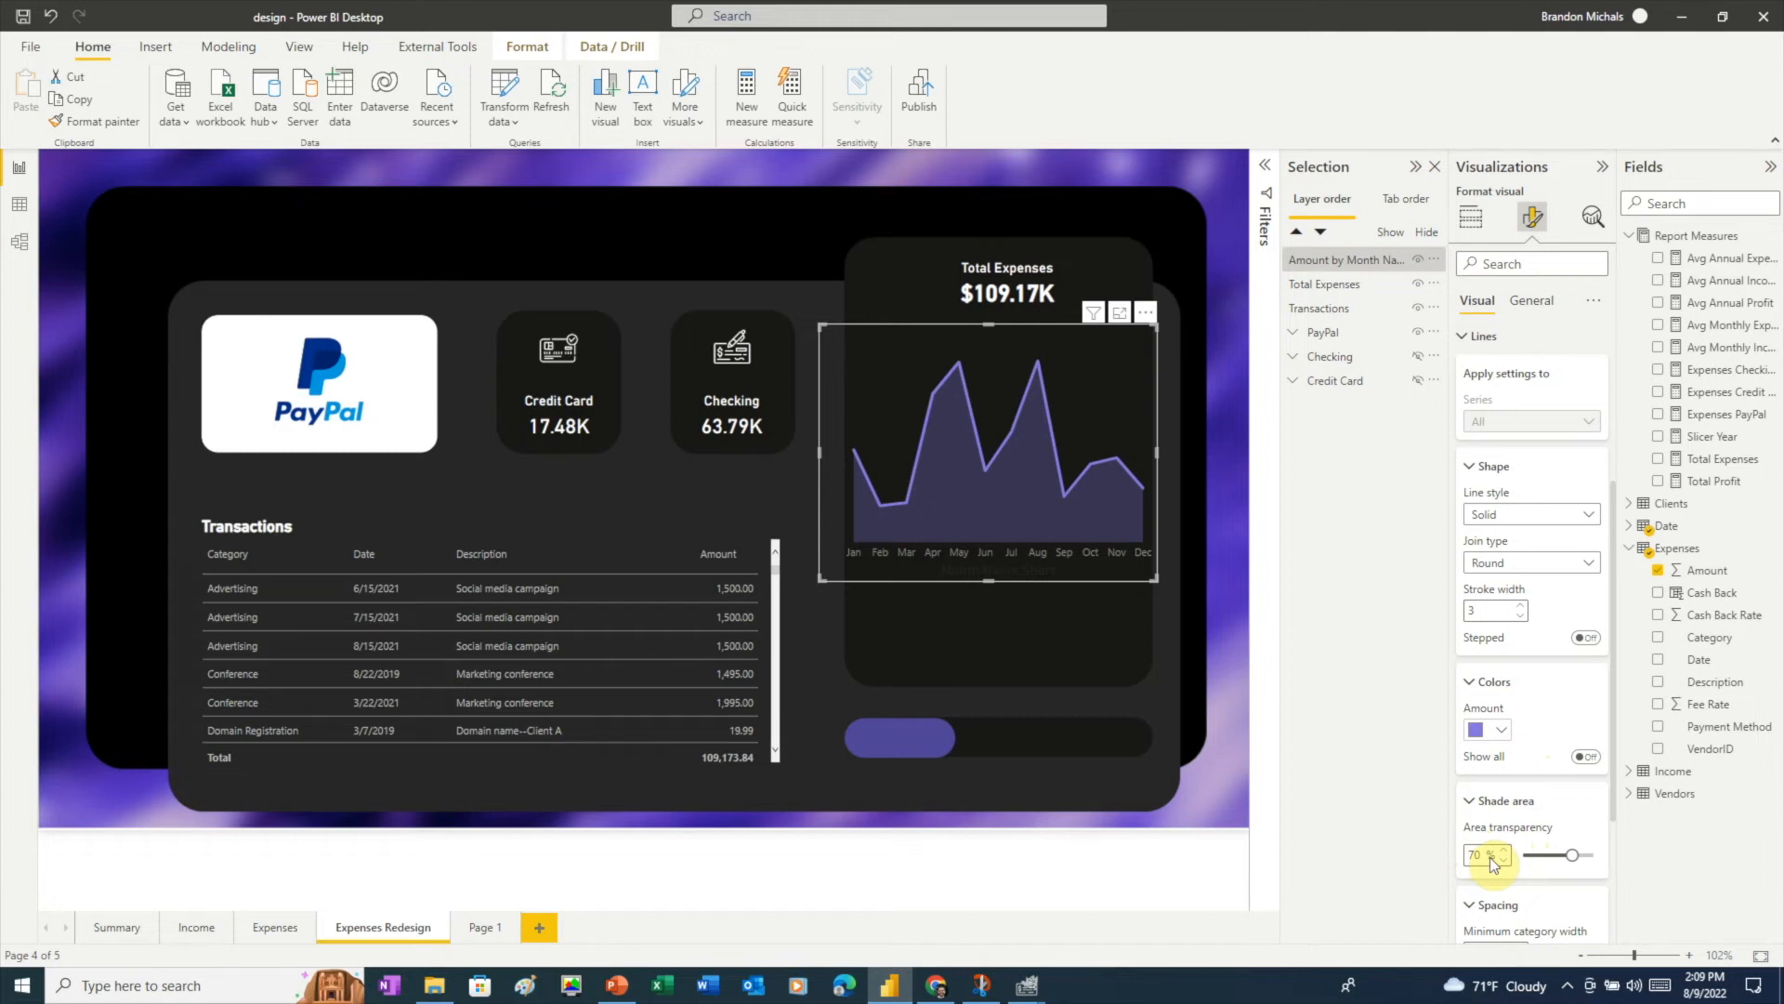
# - Insert a stacked bar chart sized to the lower part of the Total Expenses panel, and shorten the area chart above it
pyautogui.click(1370, 669)
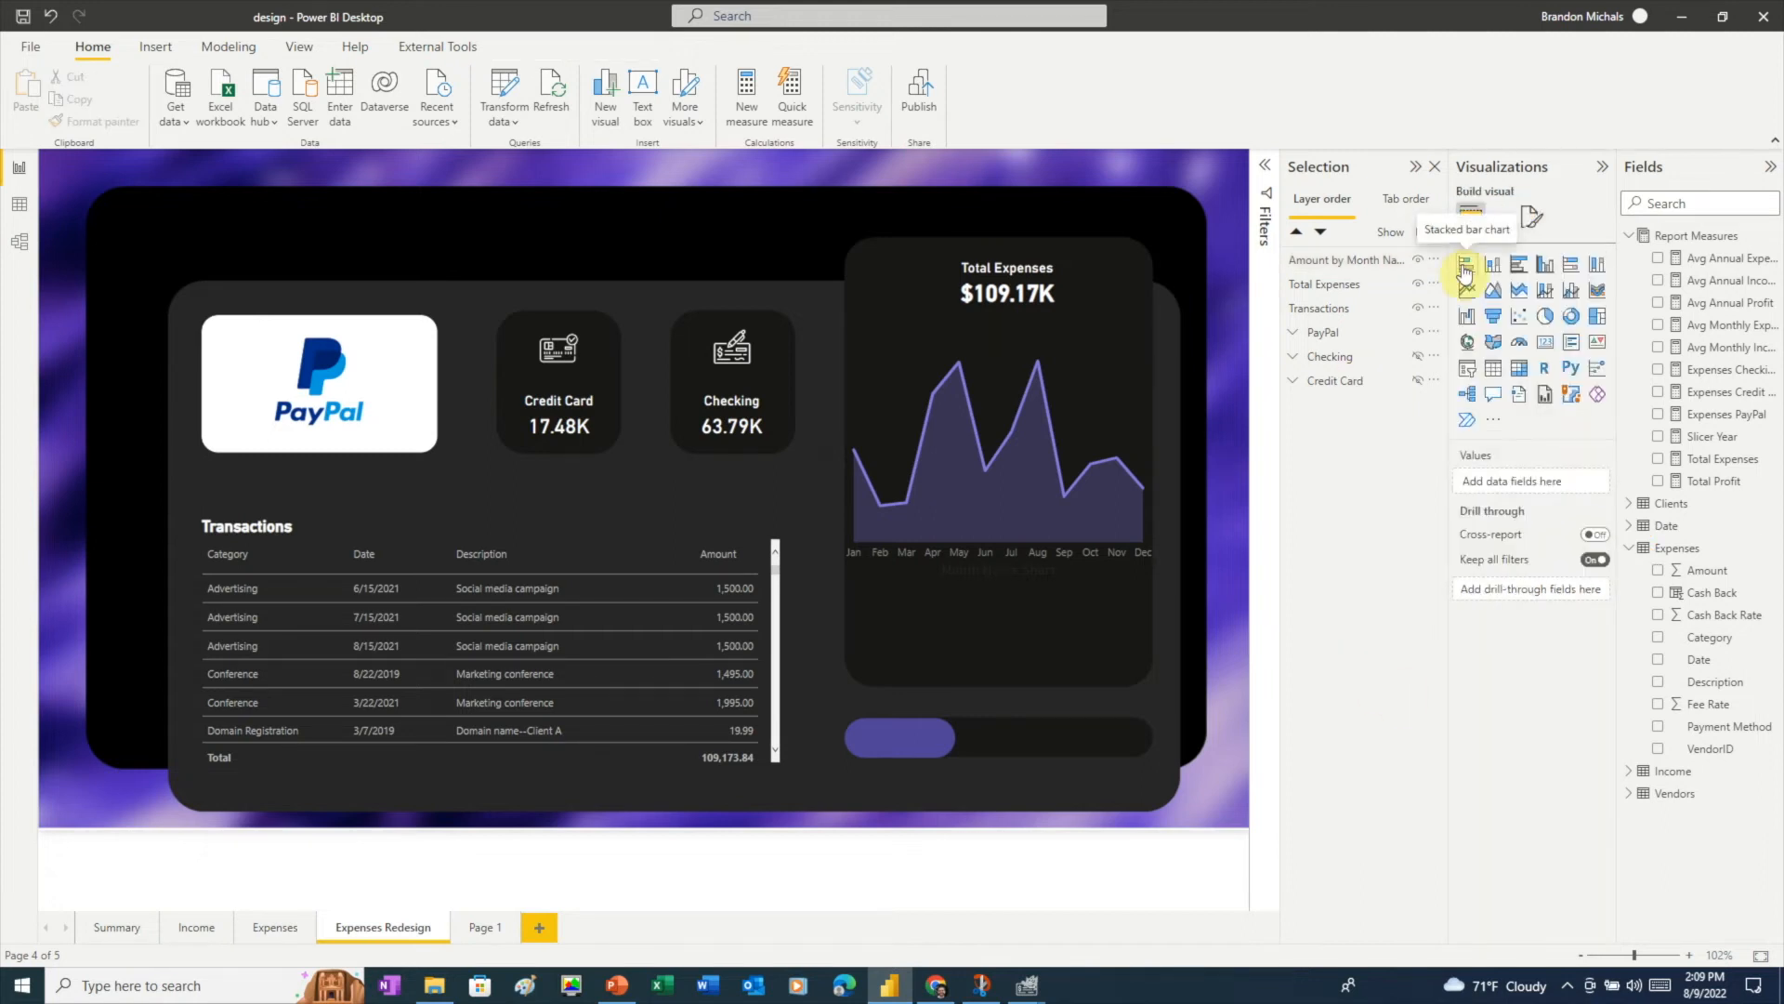
pyautogui.click(1464, 272)
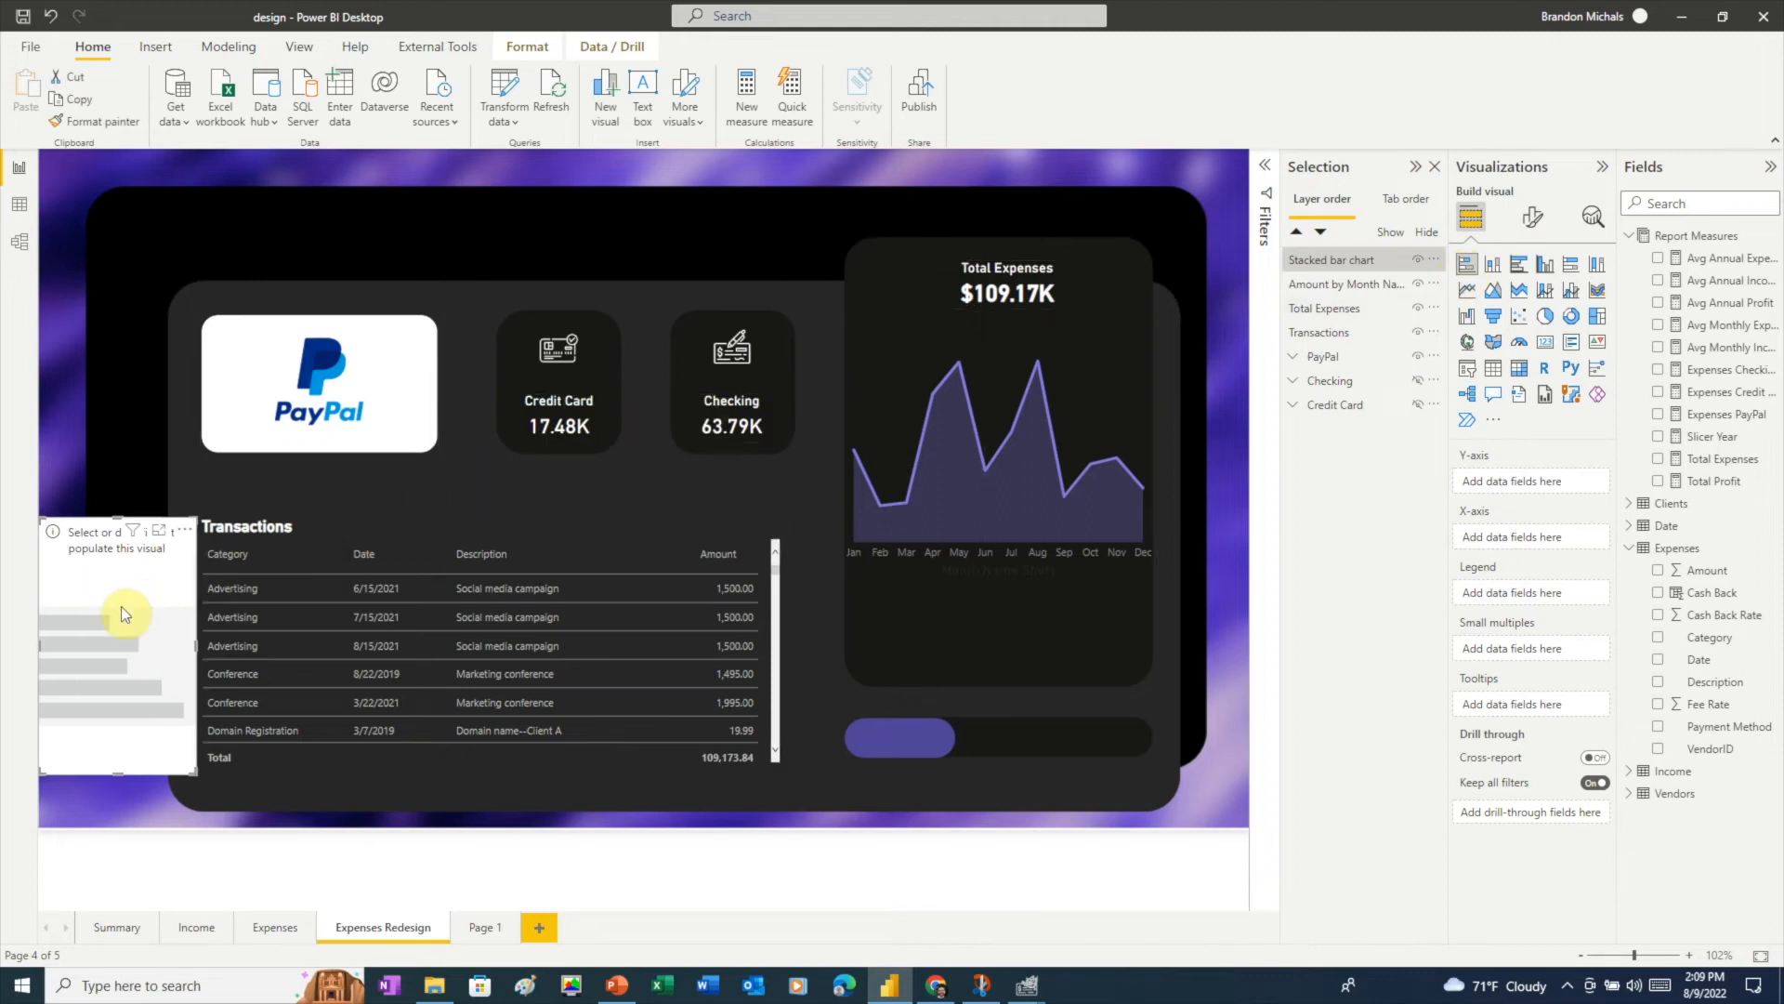
pyautogui.moveTo(121, 606); pyautogui.dragTo(311, 650)
pyautogui.moveTo(541, 696); pyautogui.dragTo(910, 747)
pyautogui.moveTo(1011, 701); pyautogui.dragTo(1147, 706)
pyautogui.moveTo(997, 828); pyautogui.dragTo(991, 661)
pyautogui.click(987, 562)
pyautogui.moveTo(987, 579); pyautogui.dragTo(991, 559)
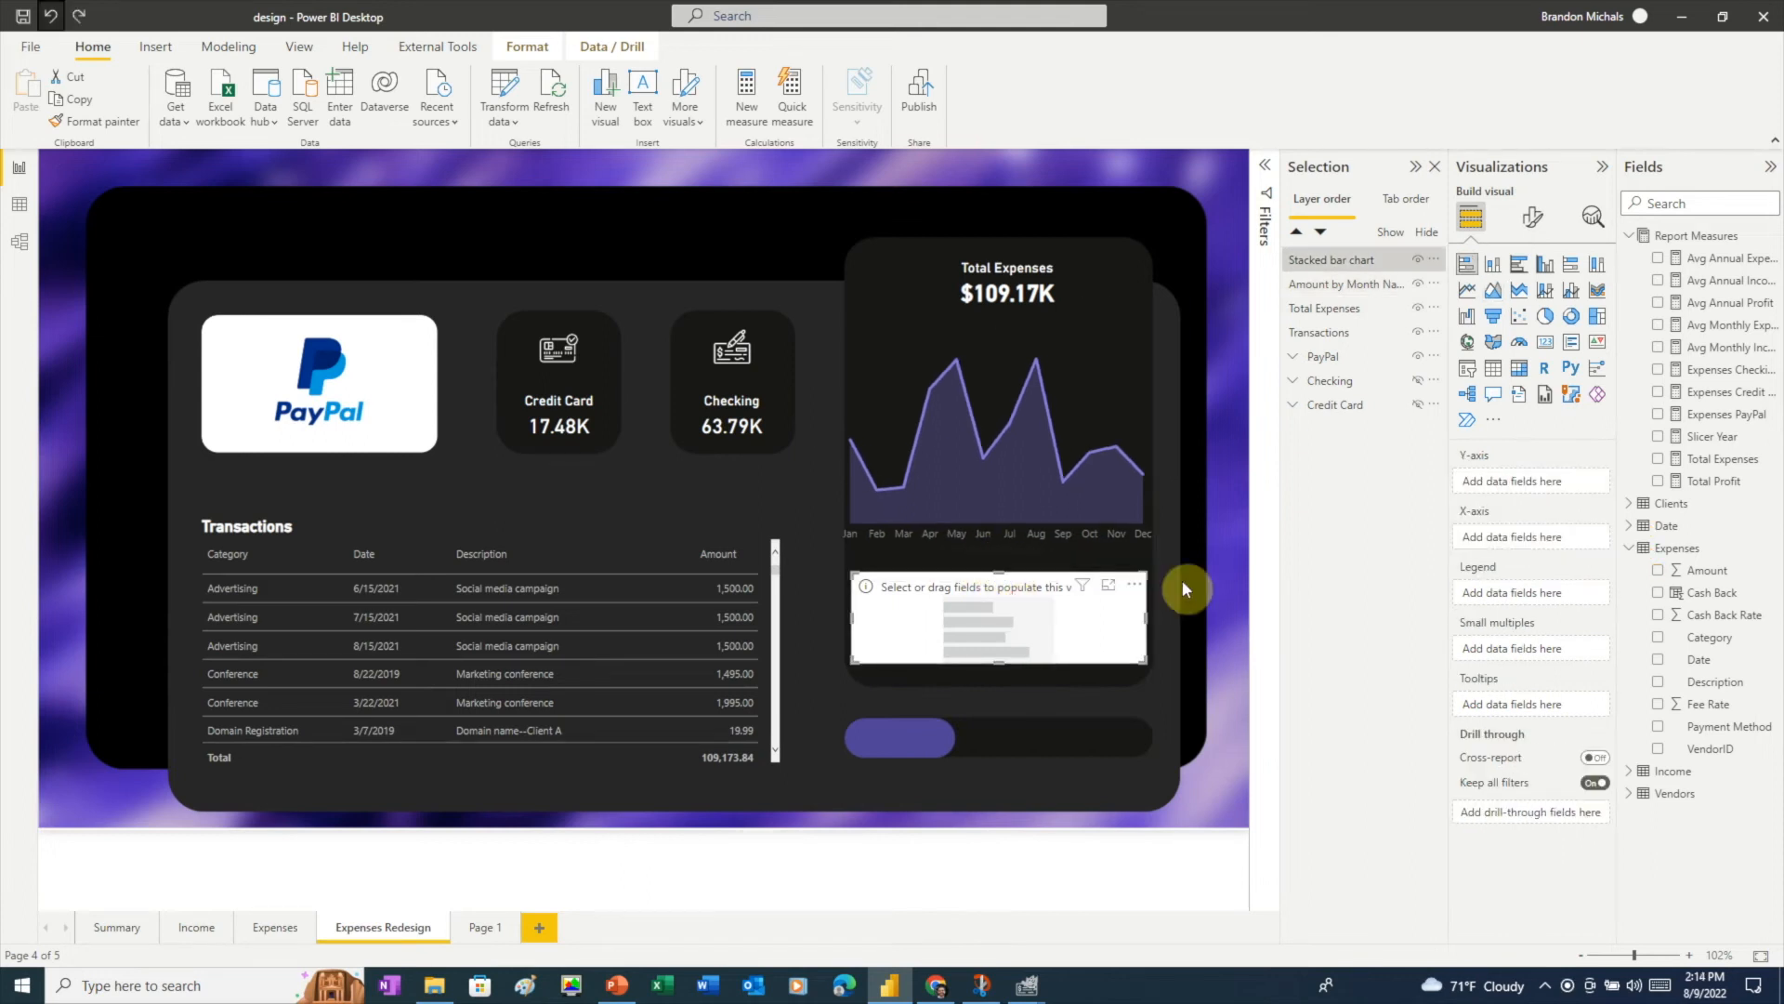
# - Assign Category from Expenses to the bar chart's Y-axis and Amount to its X-axis
pyautogui.moveTo(1709, 638); pyautogui.dragTo(1528, 482)
pyautogui.moveTo(1692, 571); pyautogui.dragTo(1533, 546)
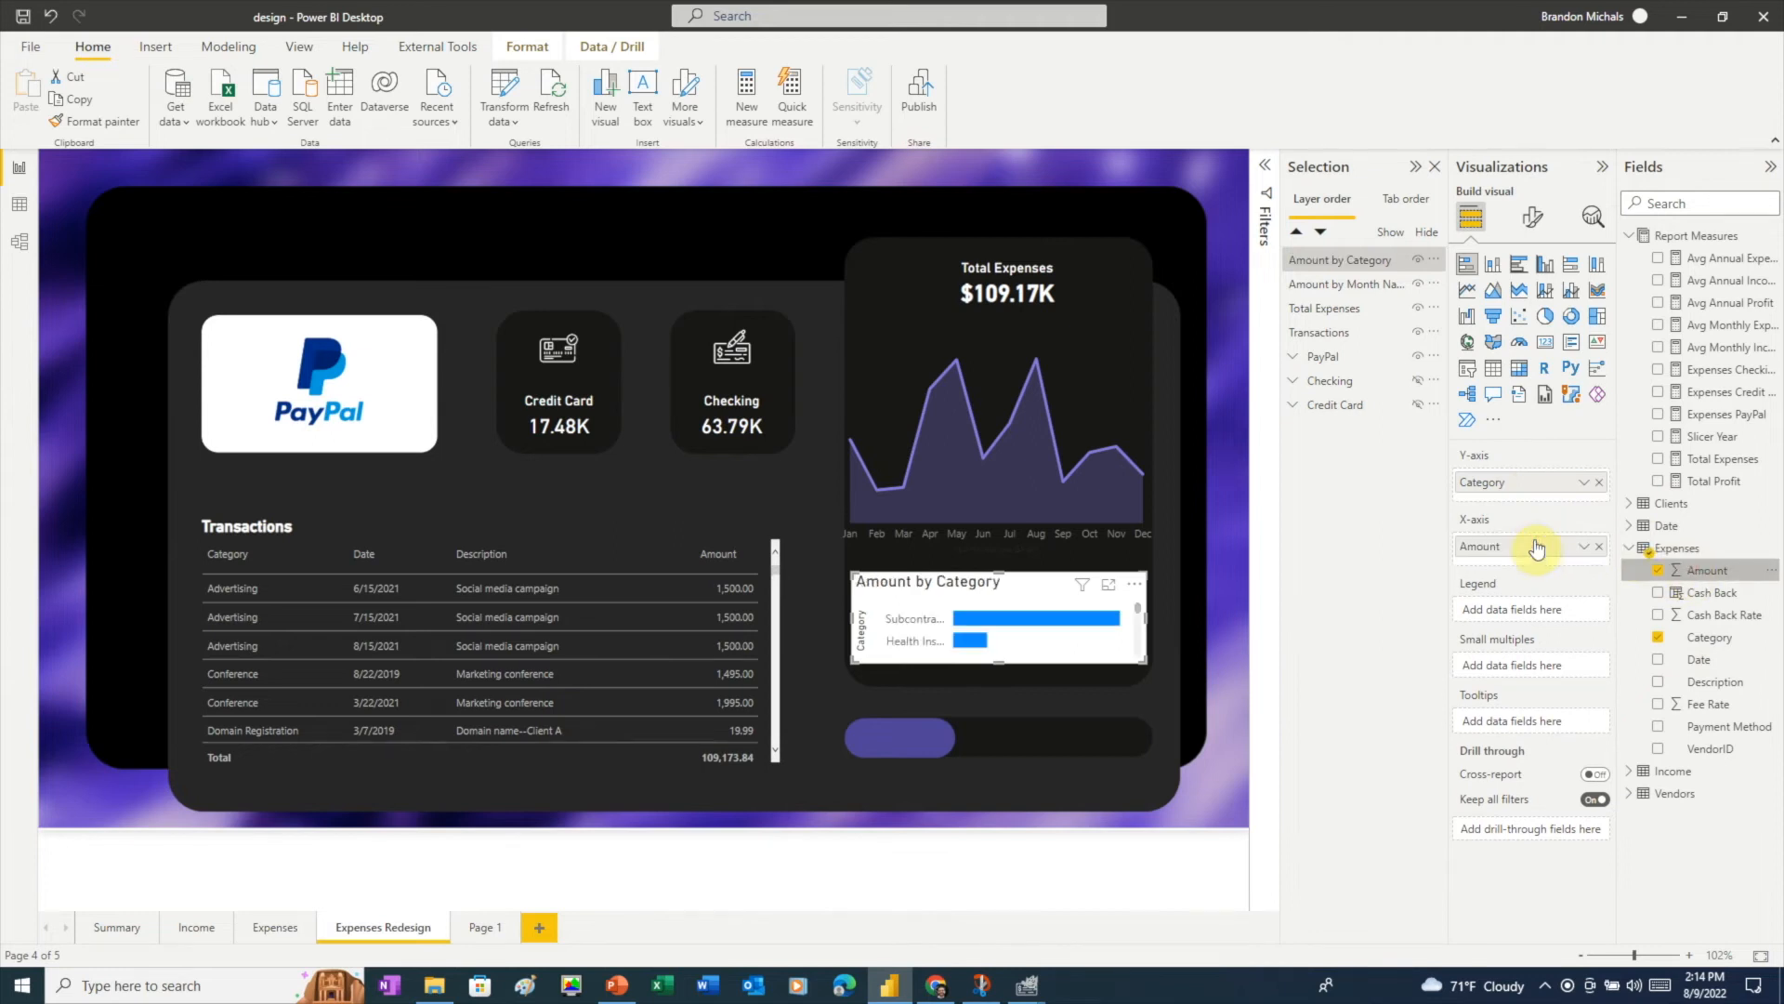
# - Copy the area chart's formatting onto the bar chart with Format Painter
pyautogui.click(1001, 433)
pyautogui.click(85, 120)
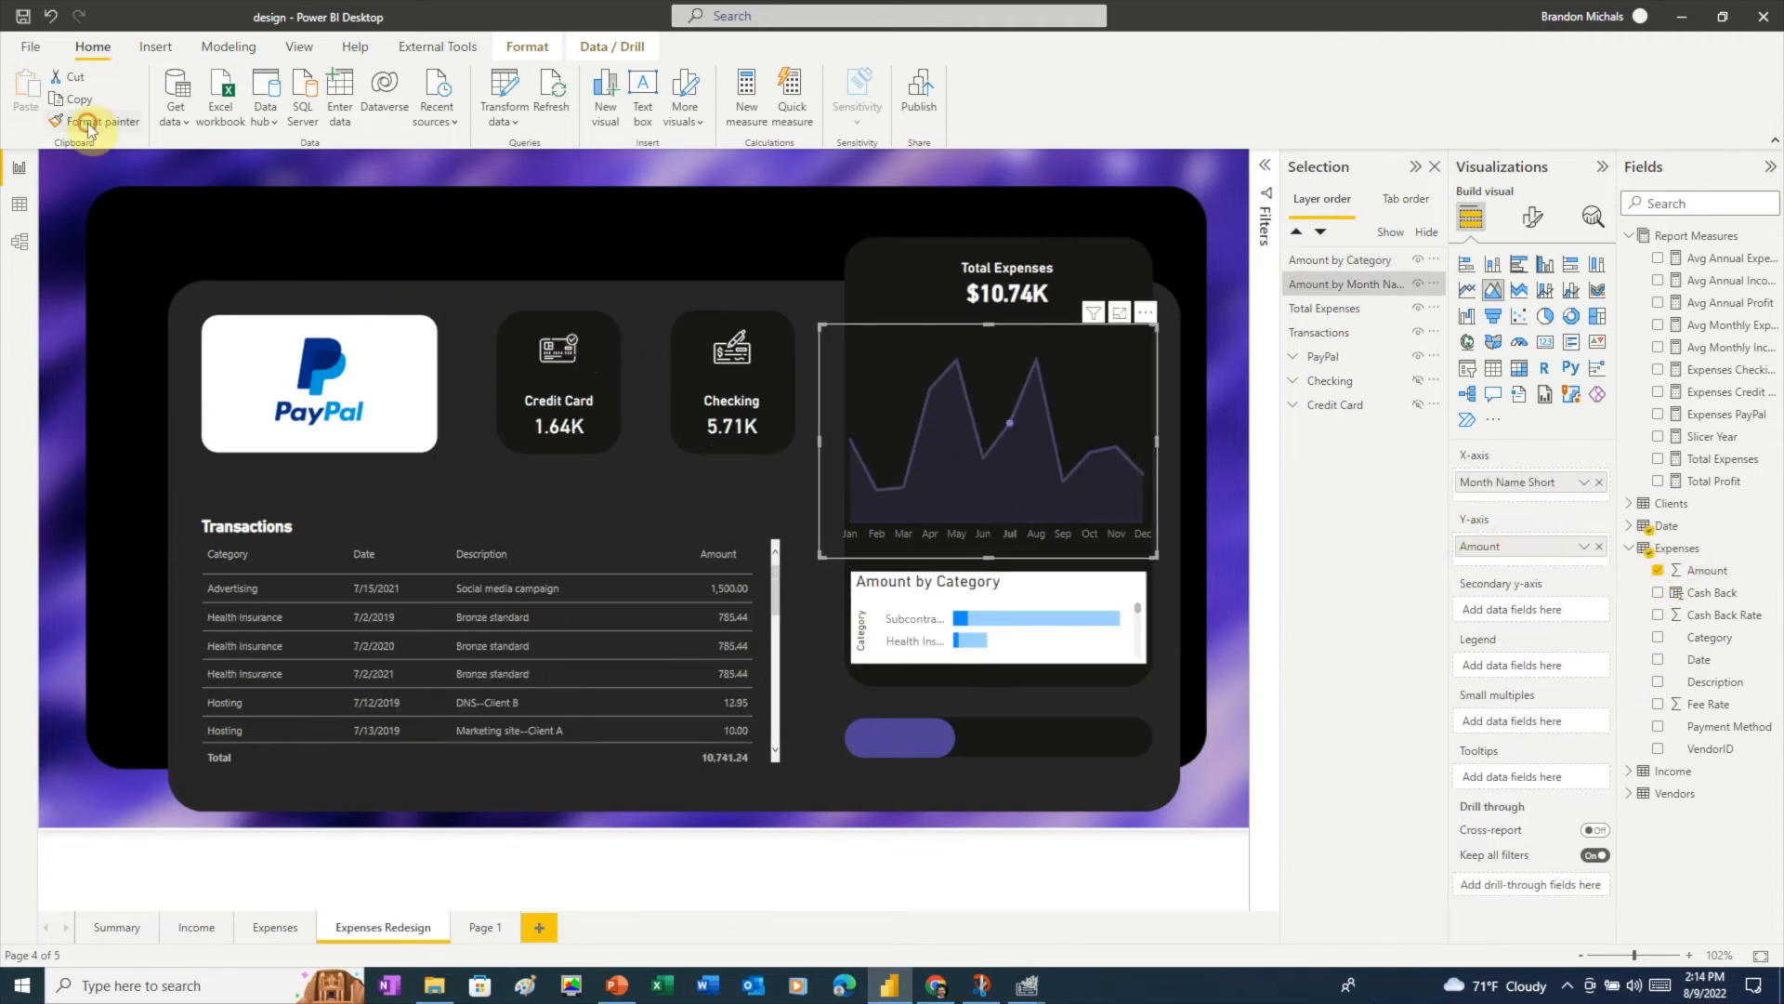
pyautogui.click(1009, 592)
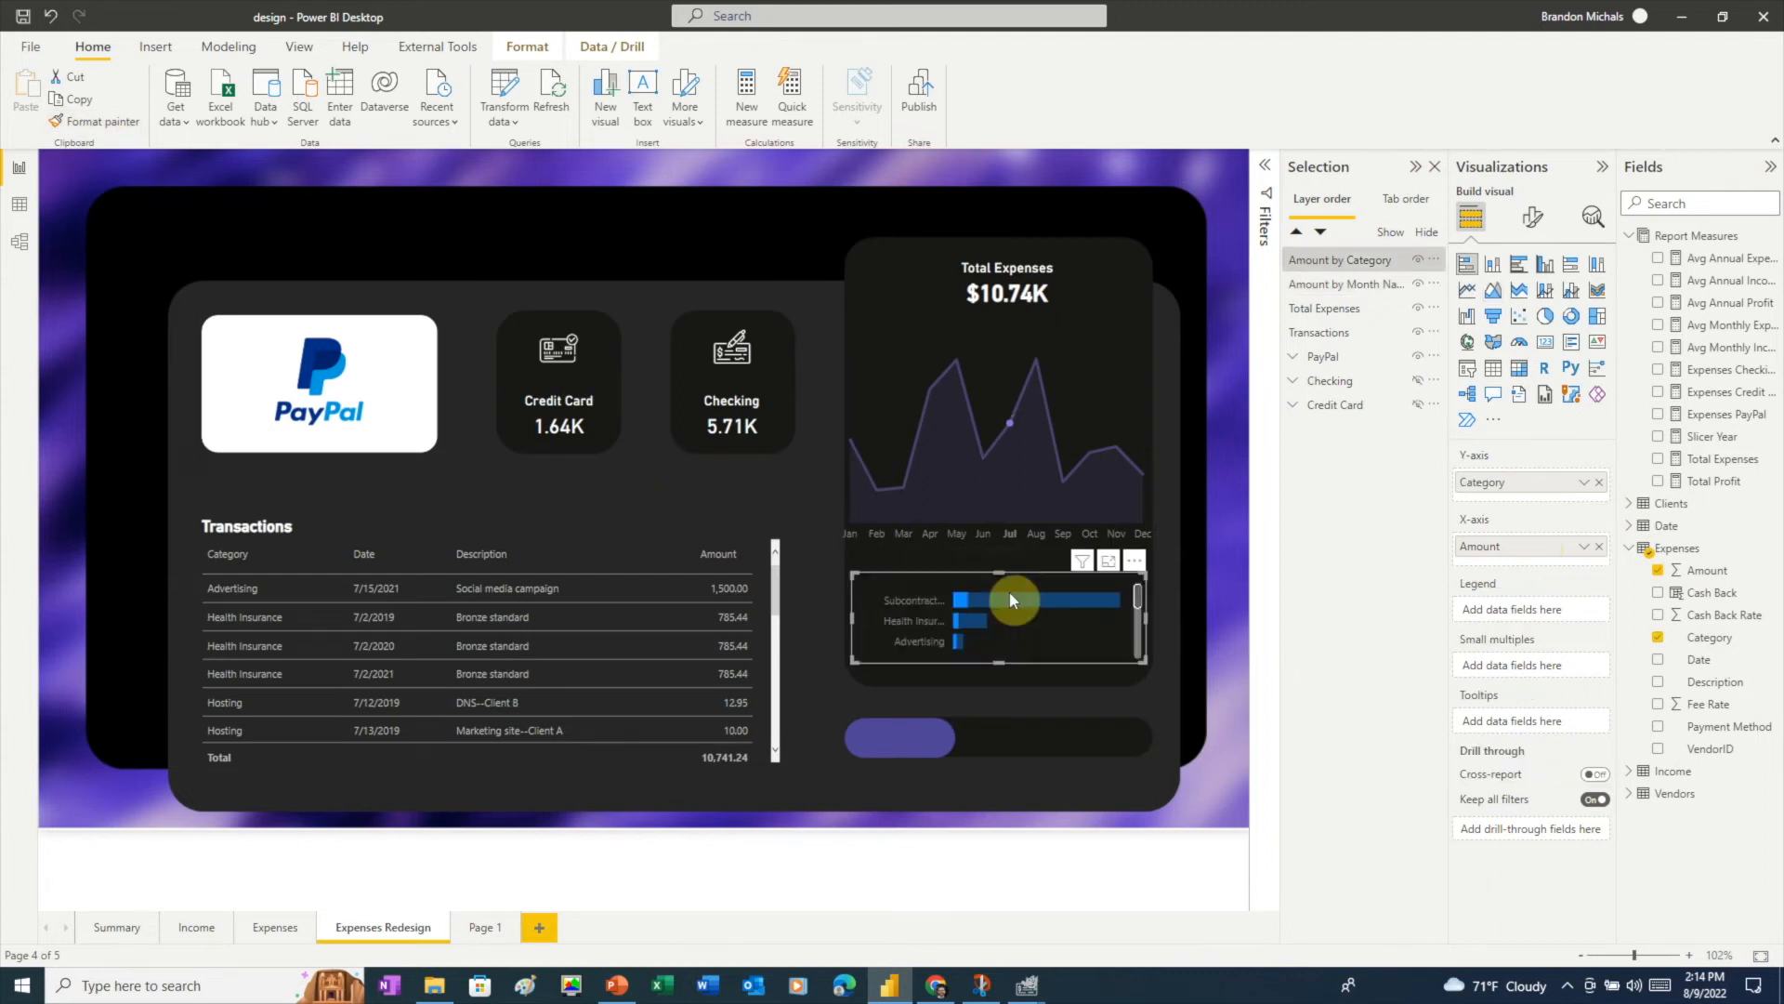
# - Enlarge the bar chart slightly so it fills the space beneath the area chart
pyautogui.moveTo(1144, 606); pyautogui.dragTo(1151, 606)
pyautogui.moveTo(983, 659); pyautogui.dragTo(984, 669)
pyautogui.moveTo(987, 576); pyautogui.dragTo(985, 562)
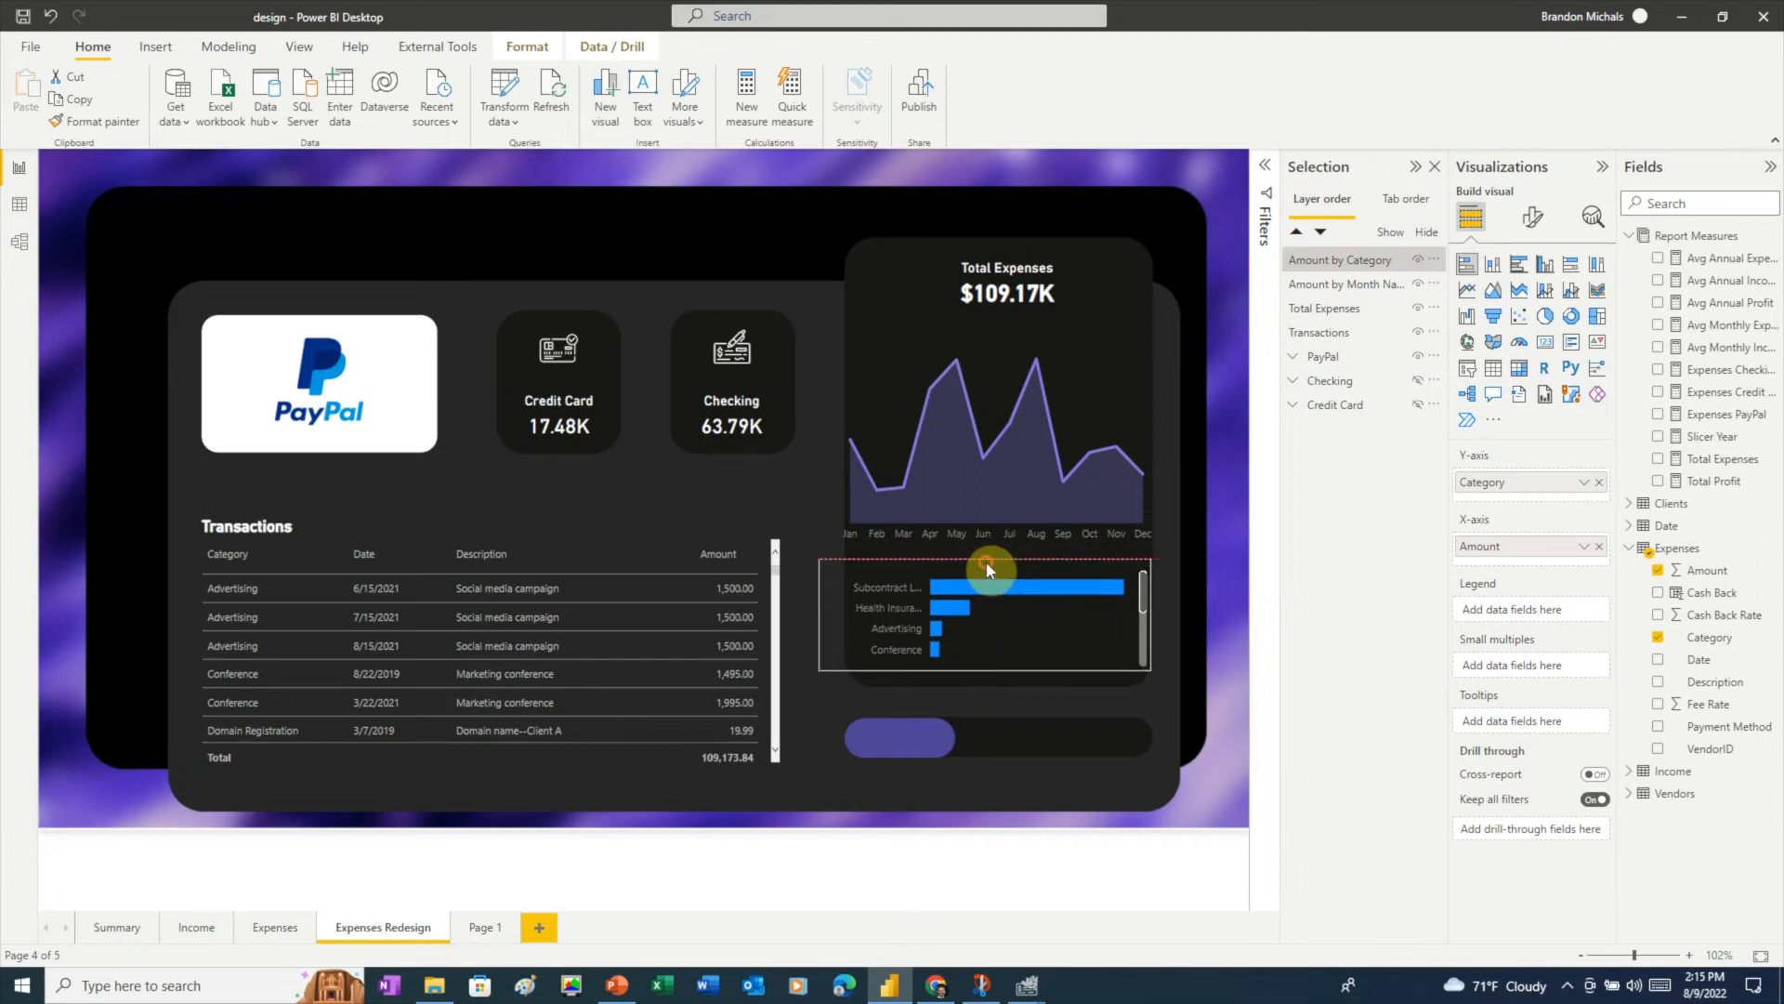
# - Set conditional bar colours as a gradient based on the sum of Amount from Expenses, with a middle color added
pyautogui.click(1538, 221)
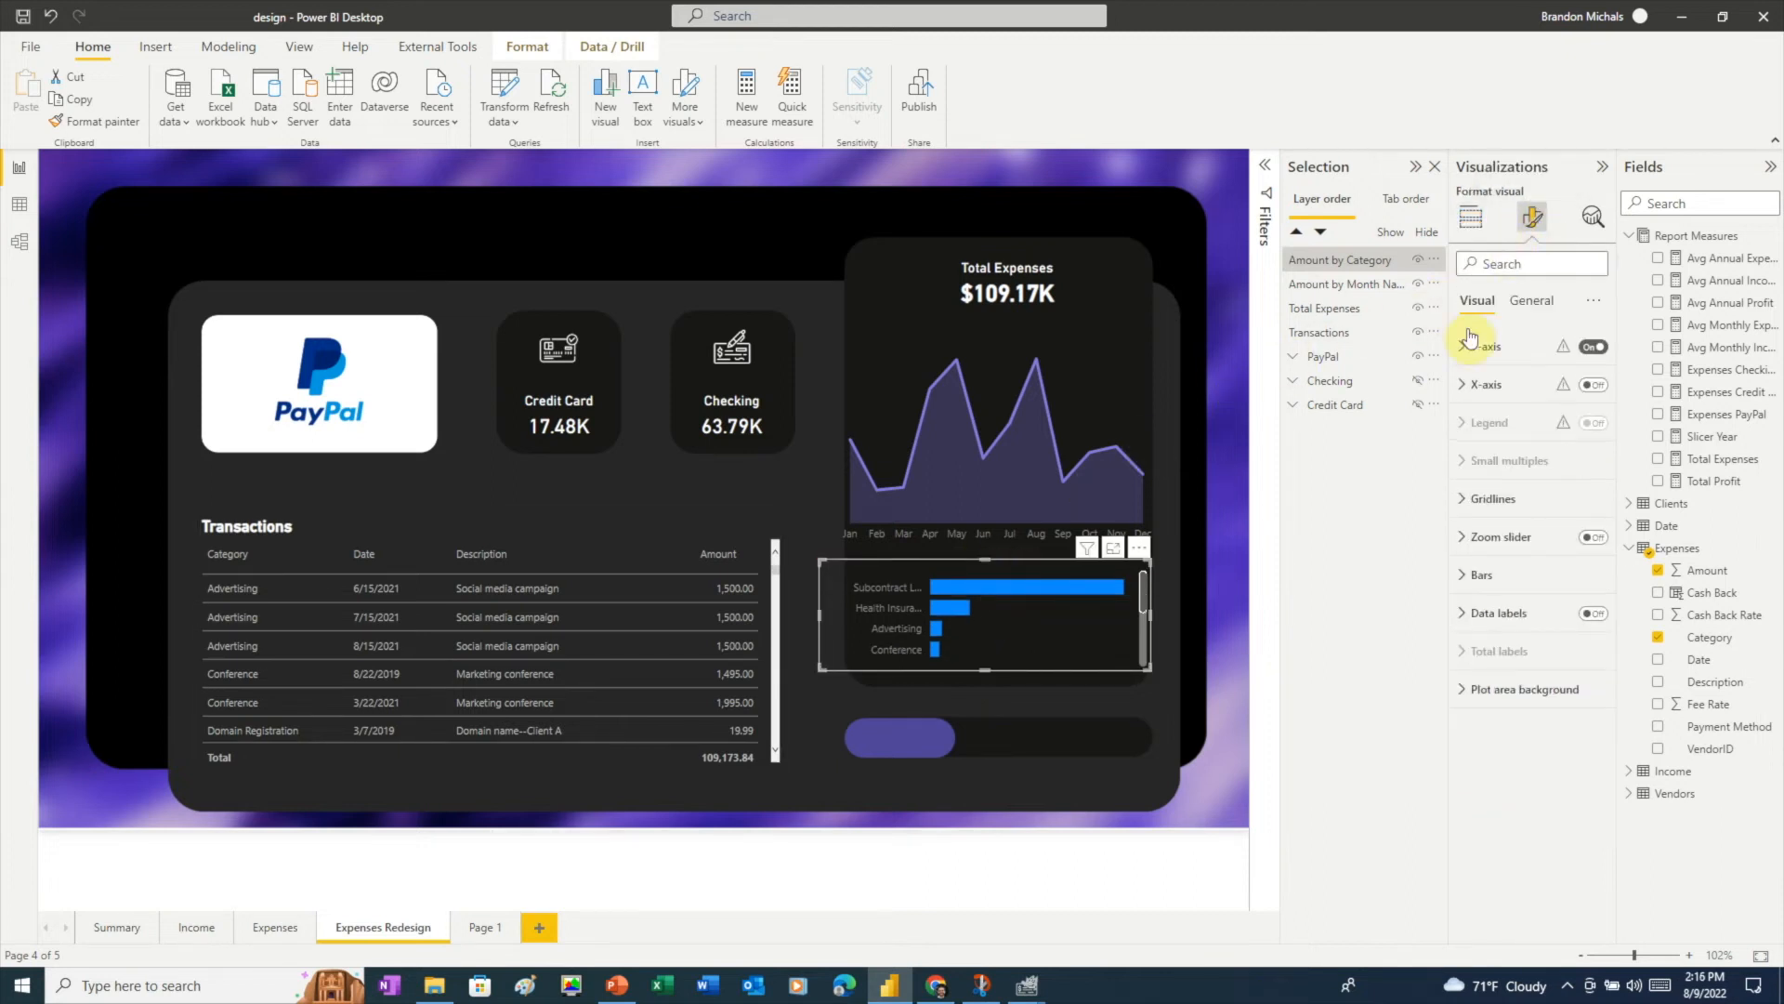
pyautogui.click(1468, 575)
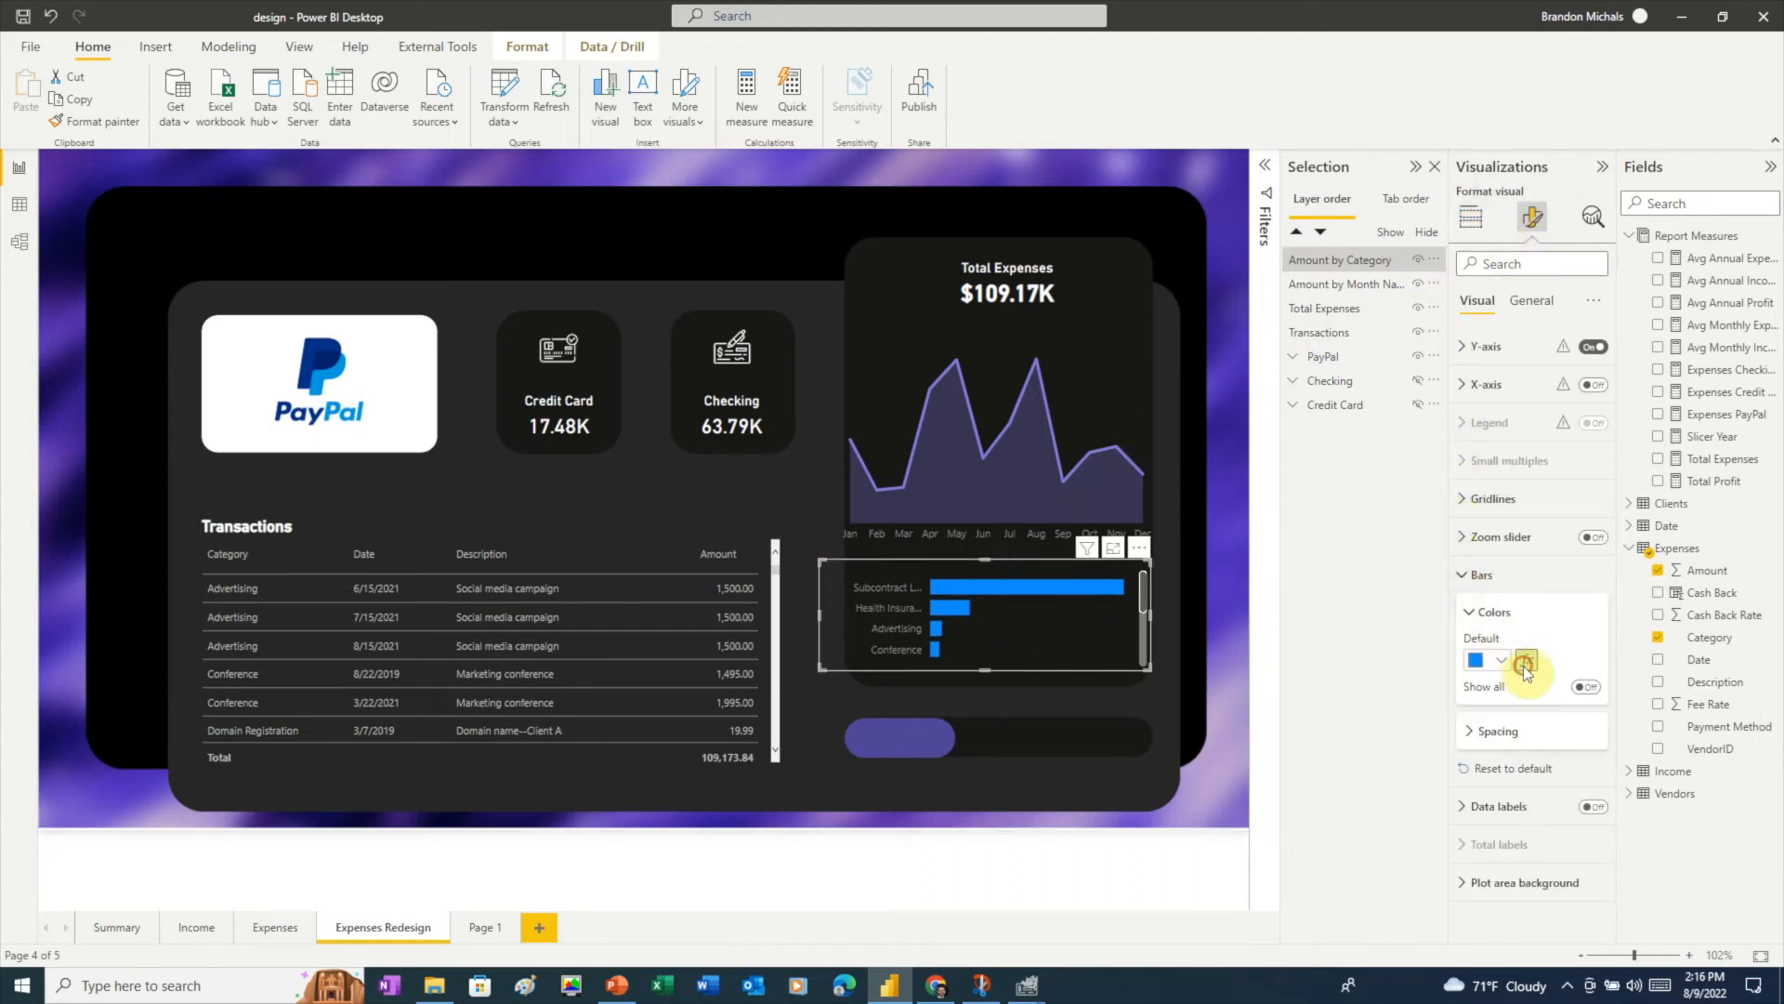
pyautogui.click(1525, 664)
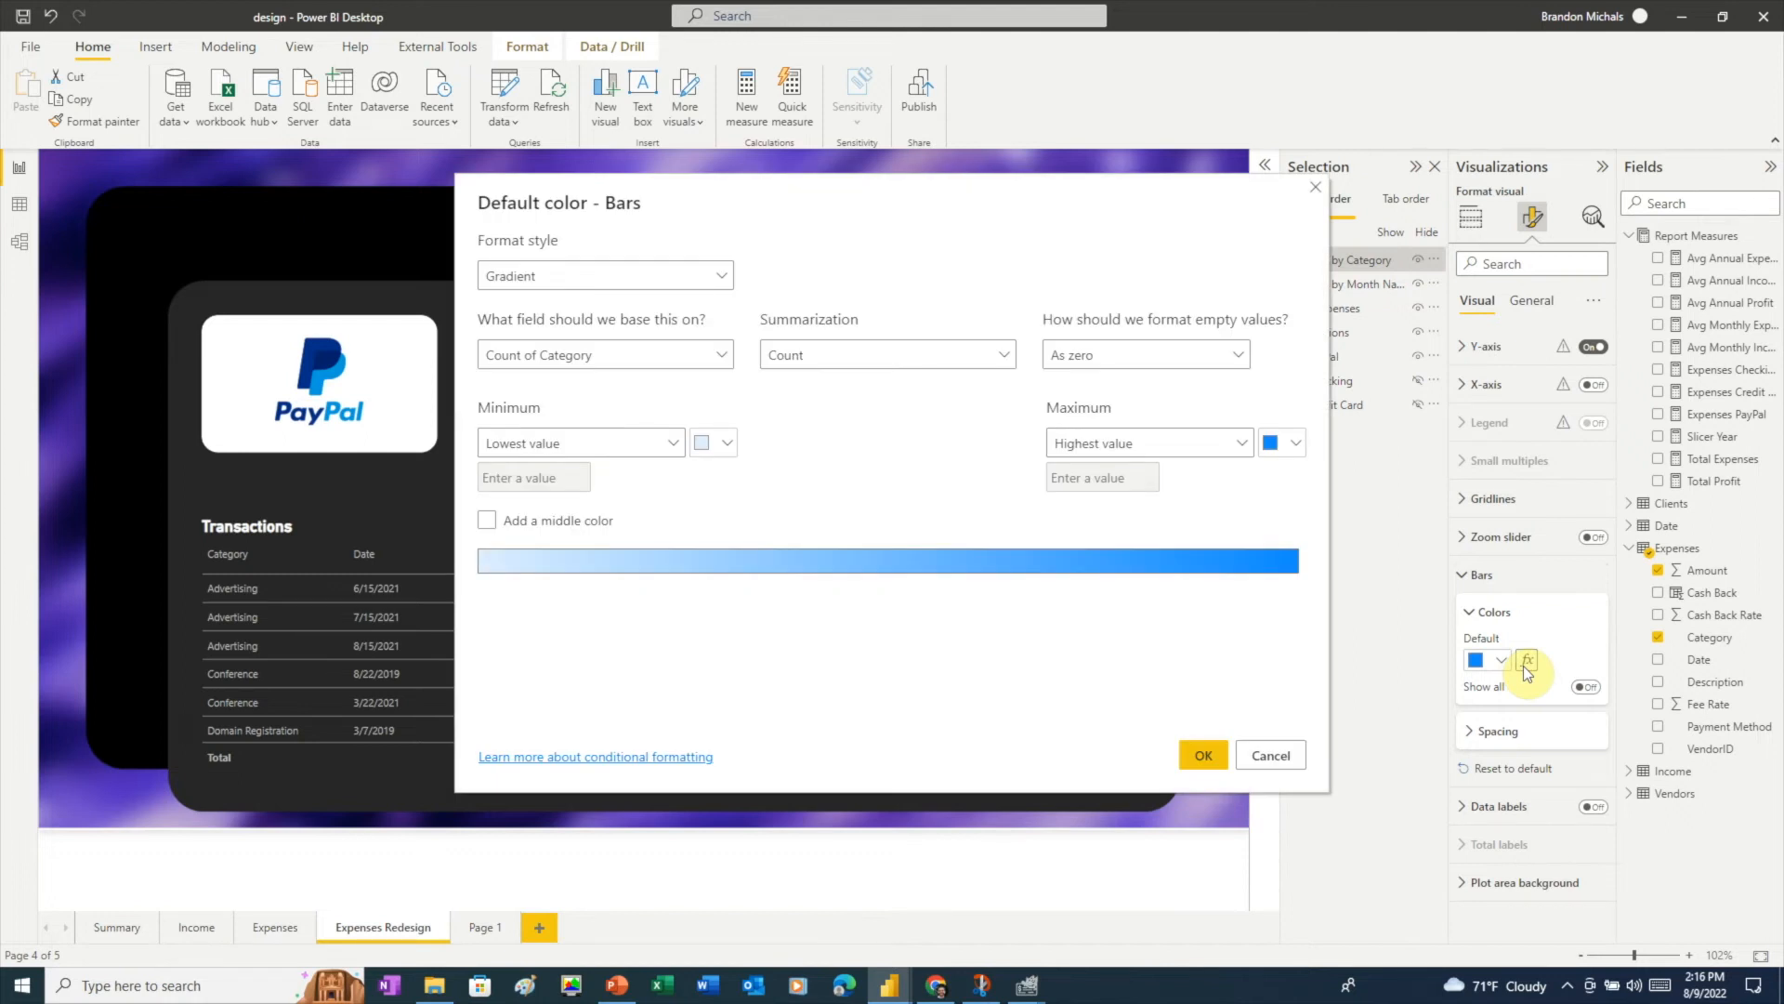
pyautogui.click(721, 354)
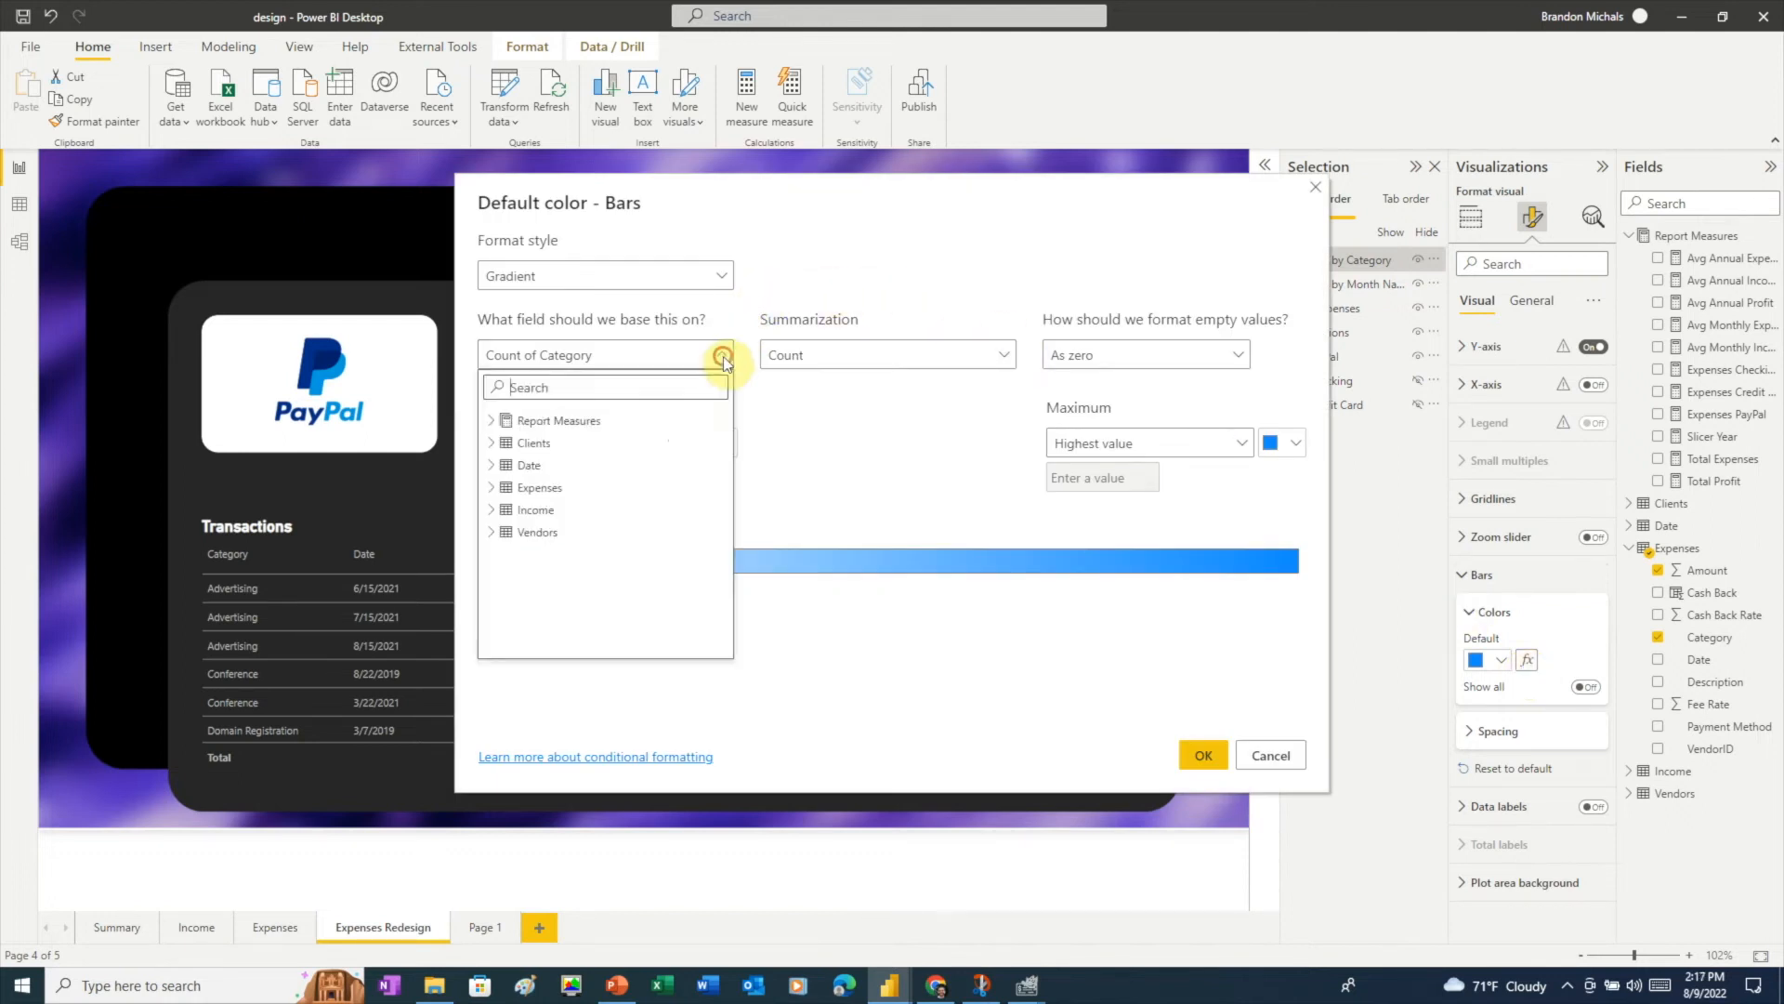
pyautogui.click(502, 488)
pyautogui.click(548, 510)
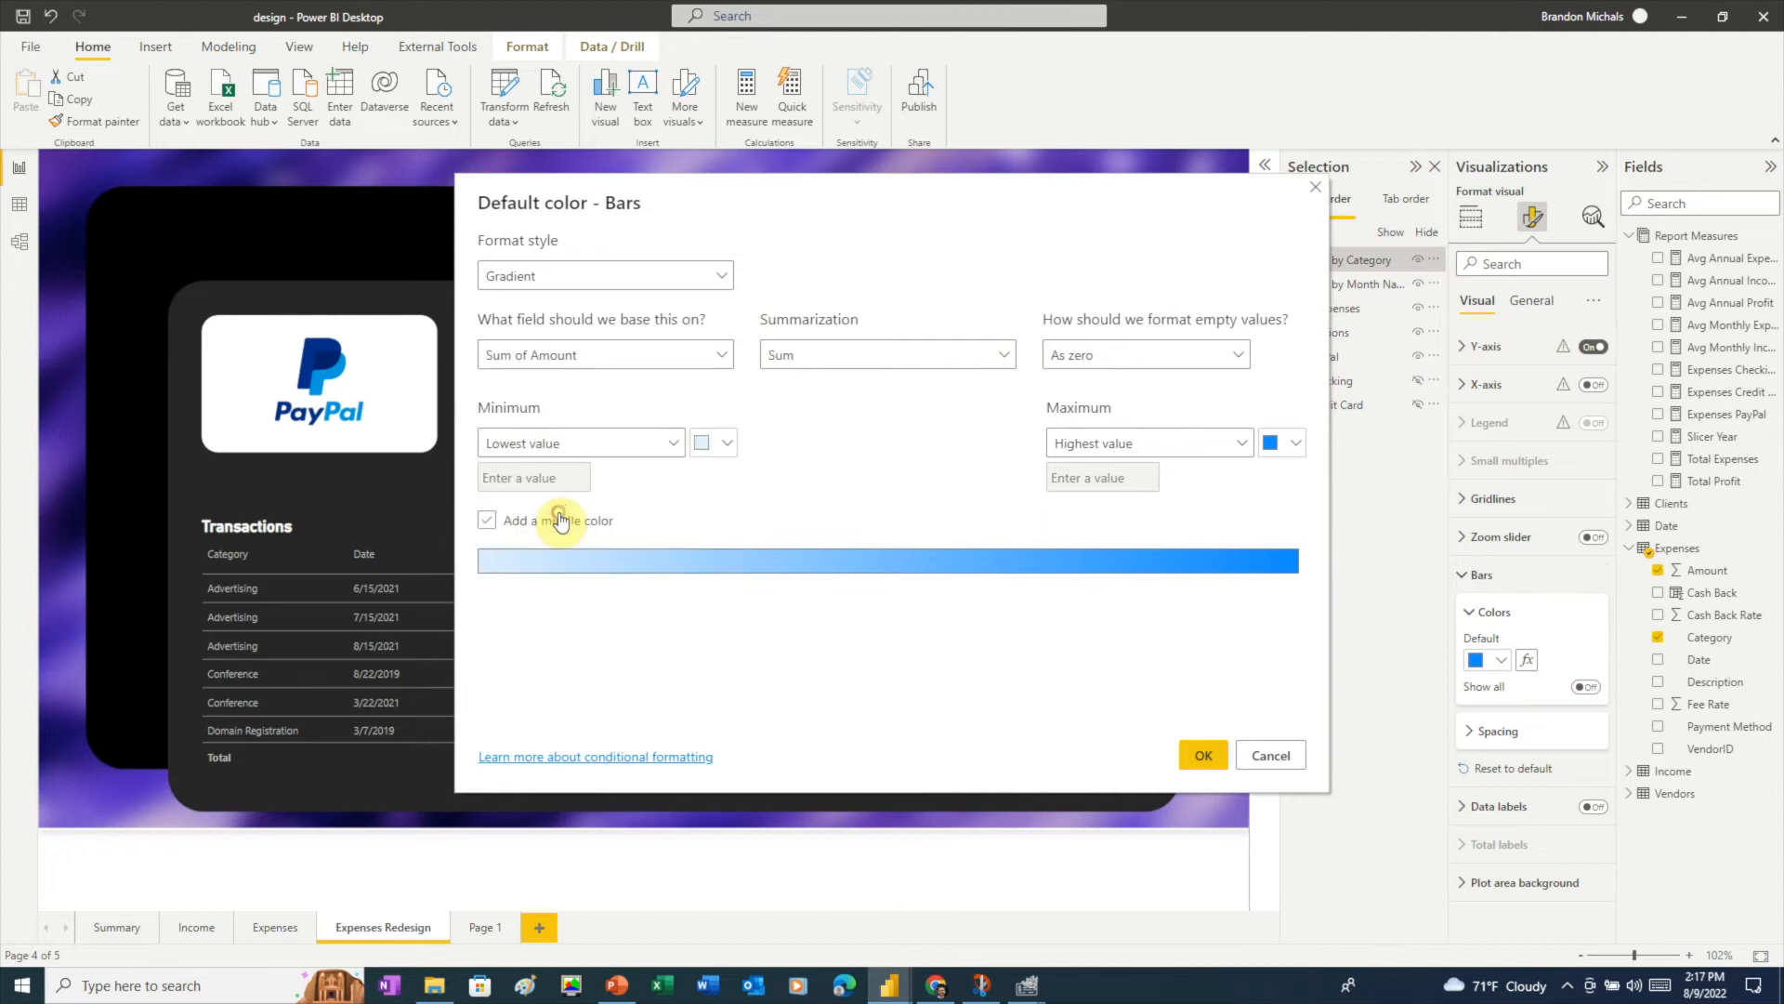
pyautogui.click(487, 521)
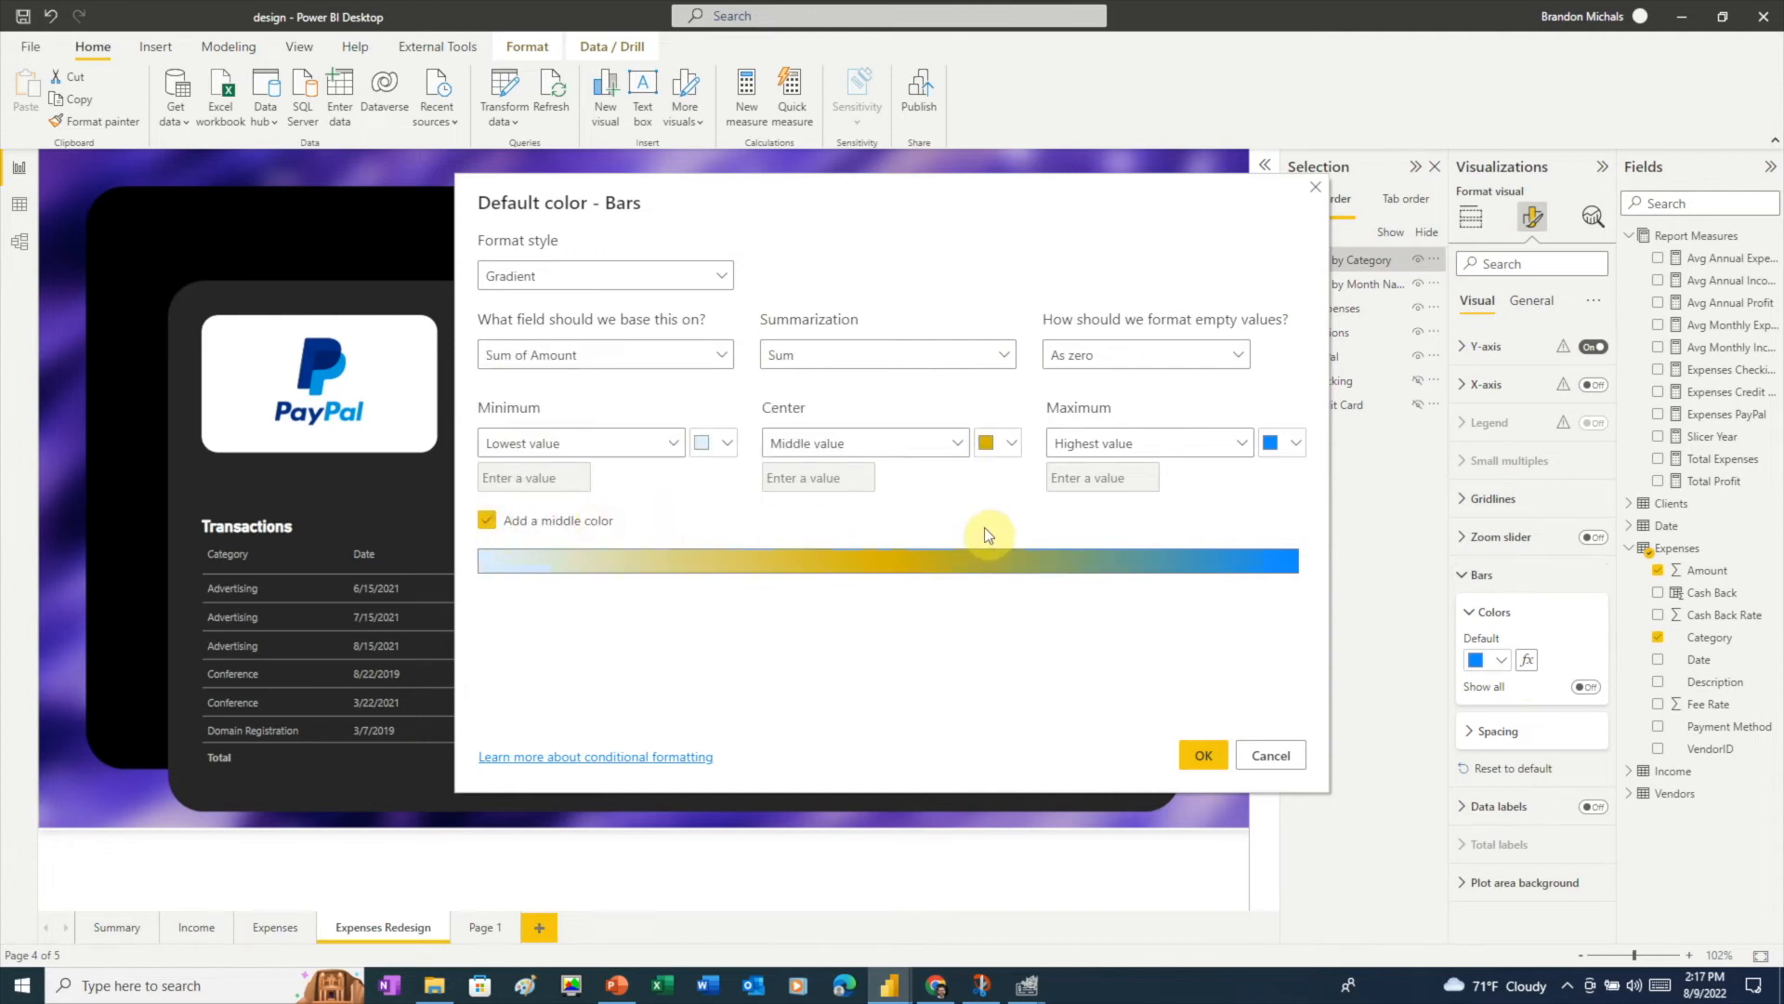
# - In Adobe Color, resample two swatches from the reference dashboard's horizontal bars and copy the darker purple hex #7435E4
pyautogui.click(936, 986)
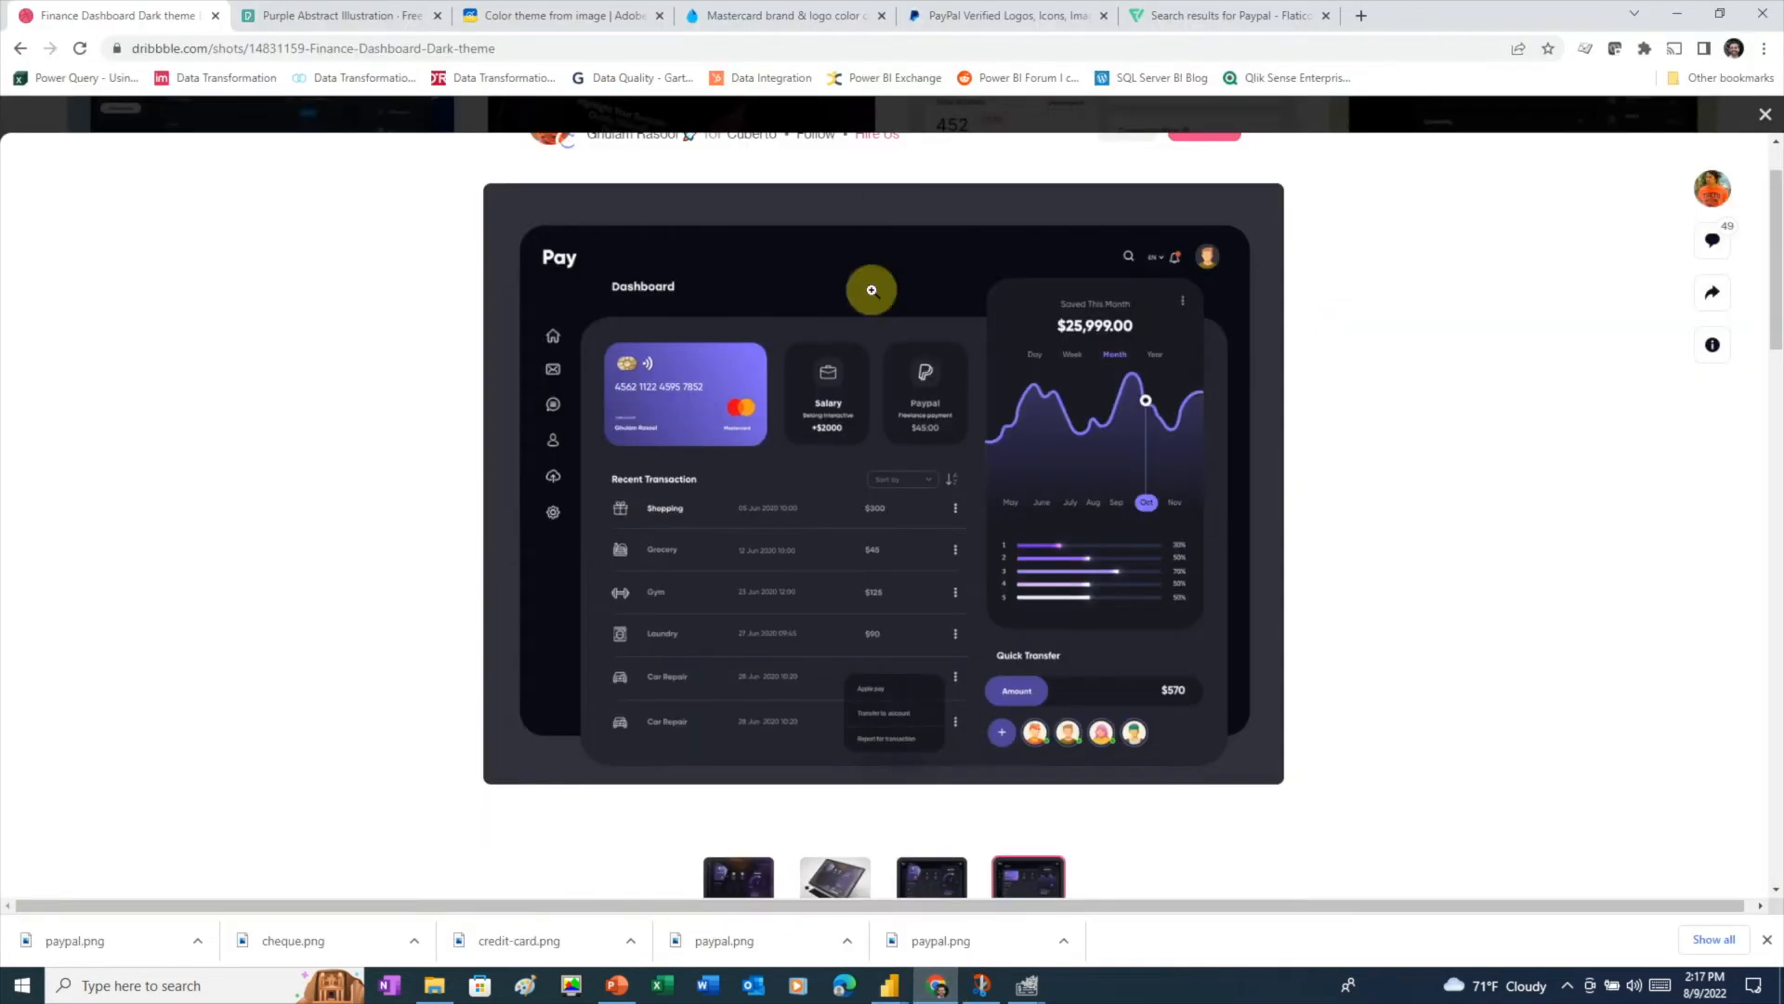
pyautogui.click(555, 16)
pyautogui.moveTo(984, 377); pyautogui.dragTo(990, 472)
pyautogui.moveTo(978, 539); pyautogui.dragTo(964, 455)
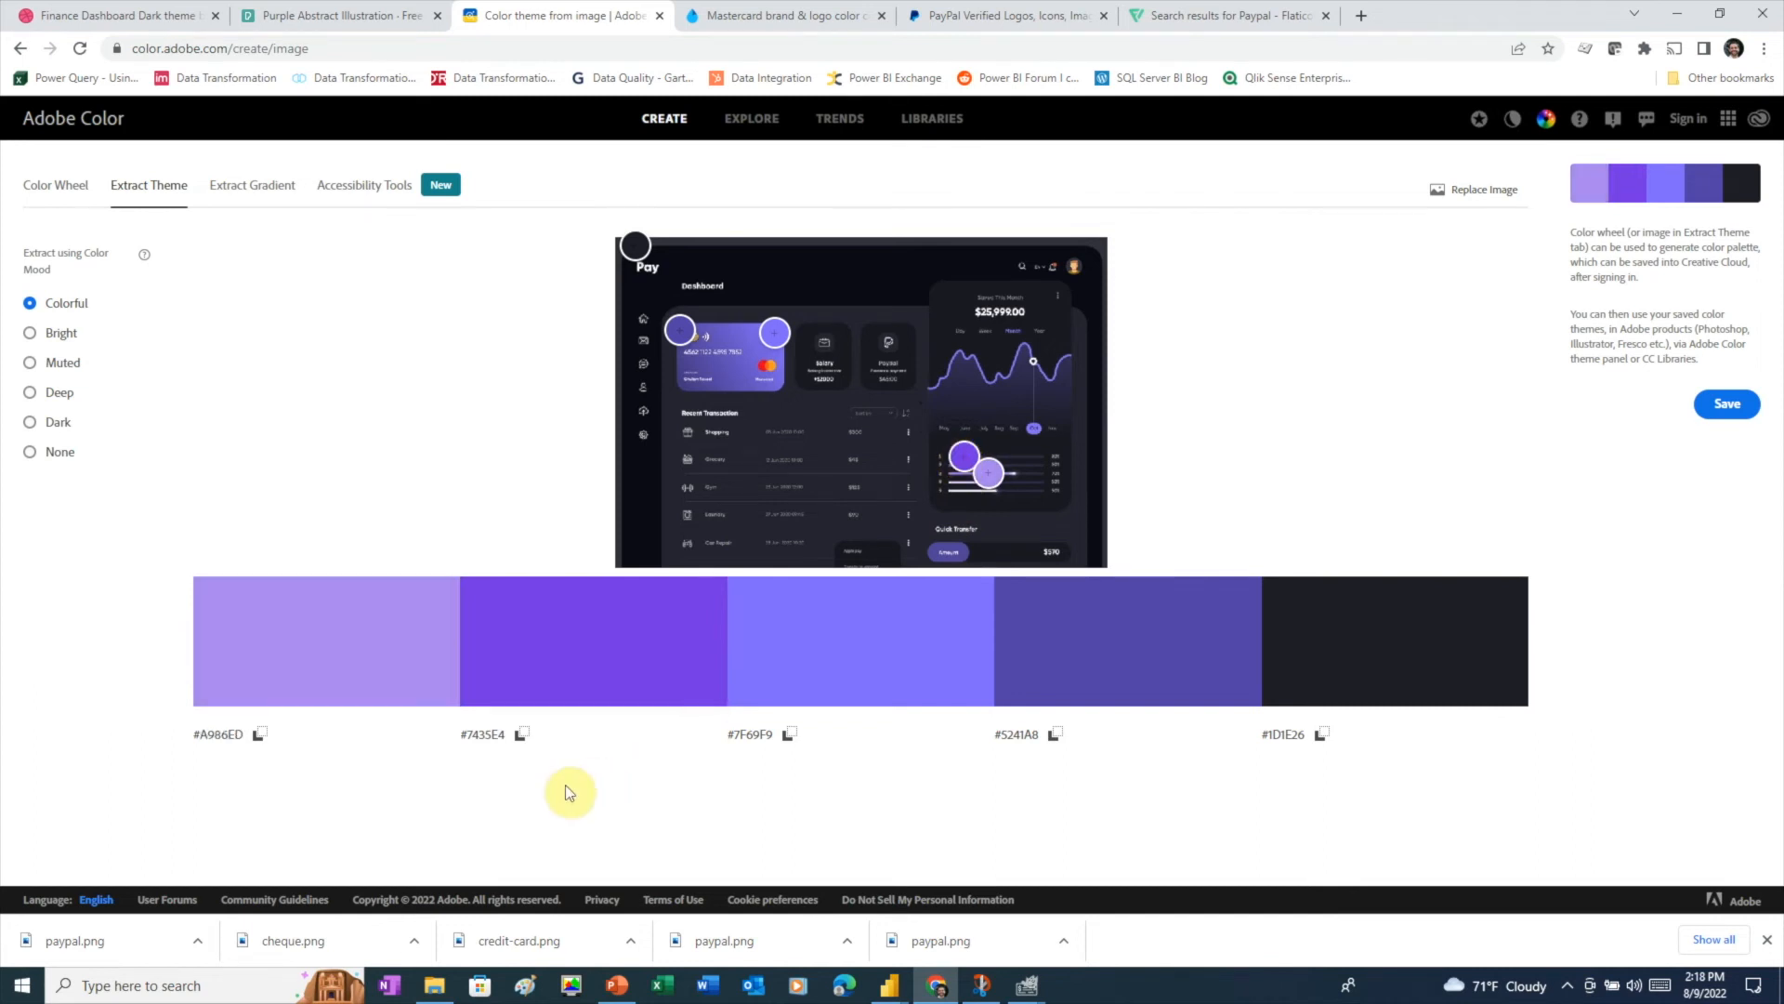
pyautogui.click(523, 736)
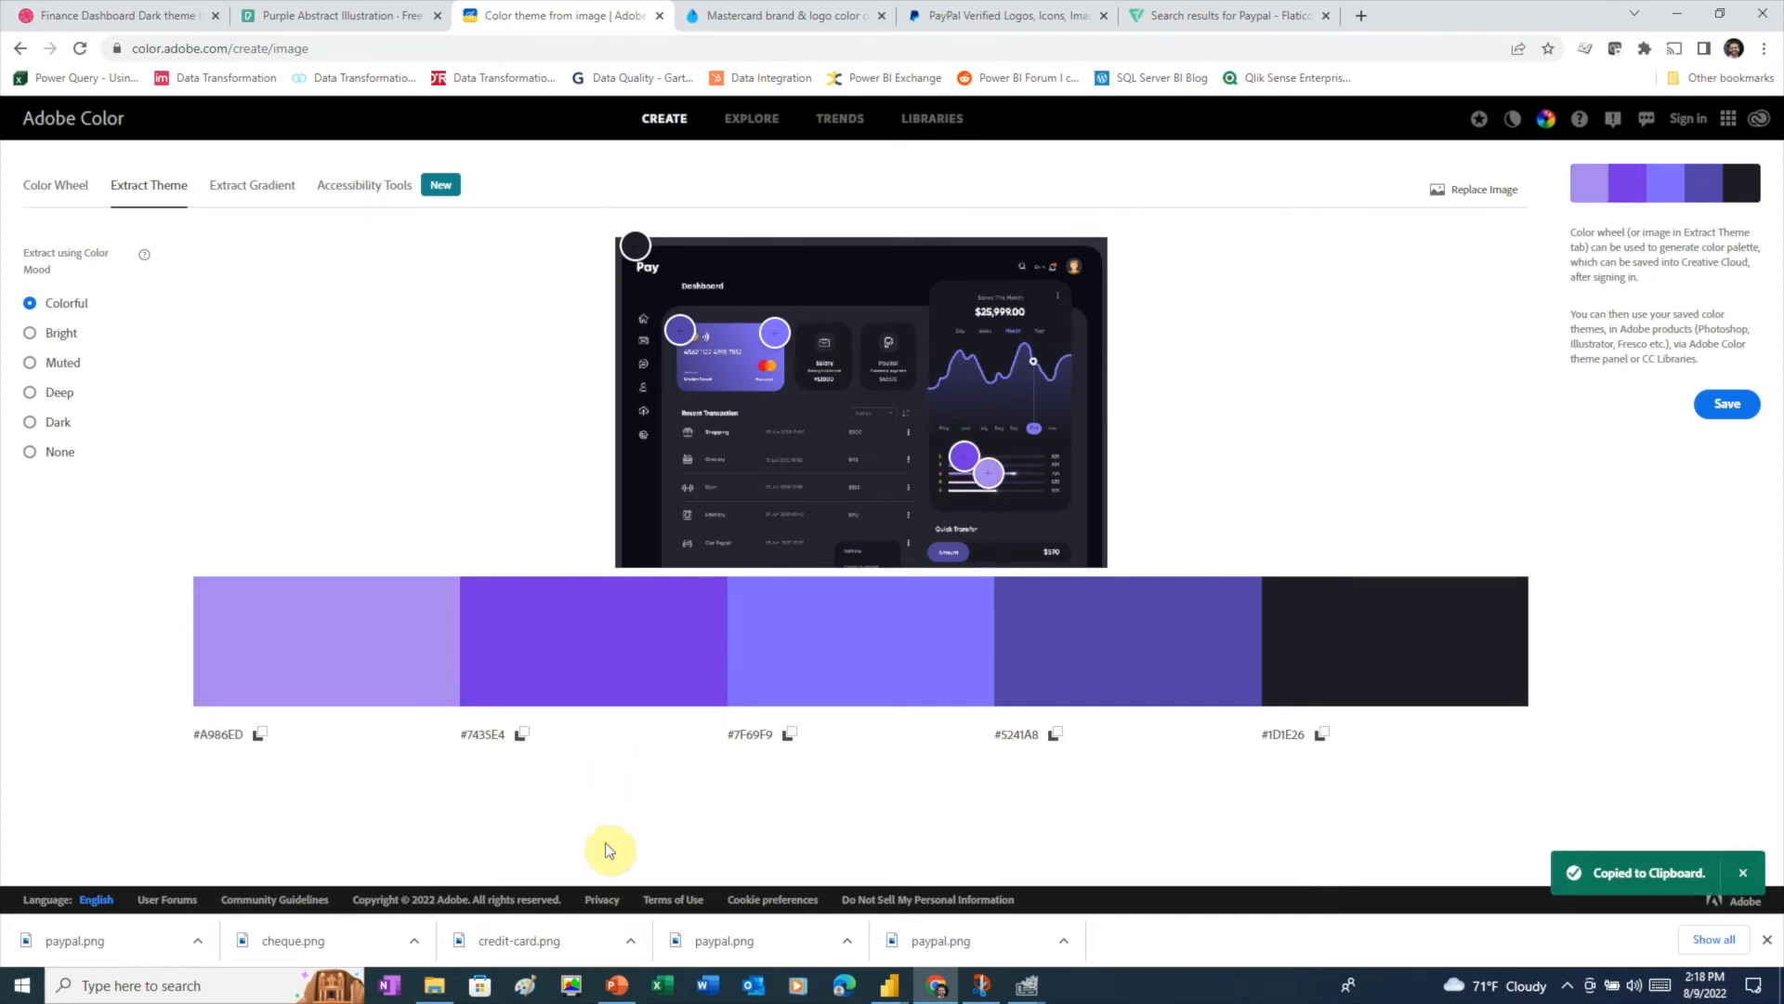
# - Back in Power BI, set the gradient's maximum colour to hex #7435E4
pyautogui.click(889, 983)
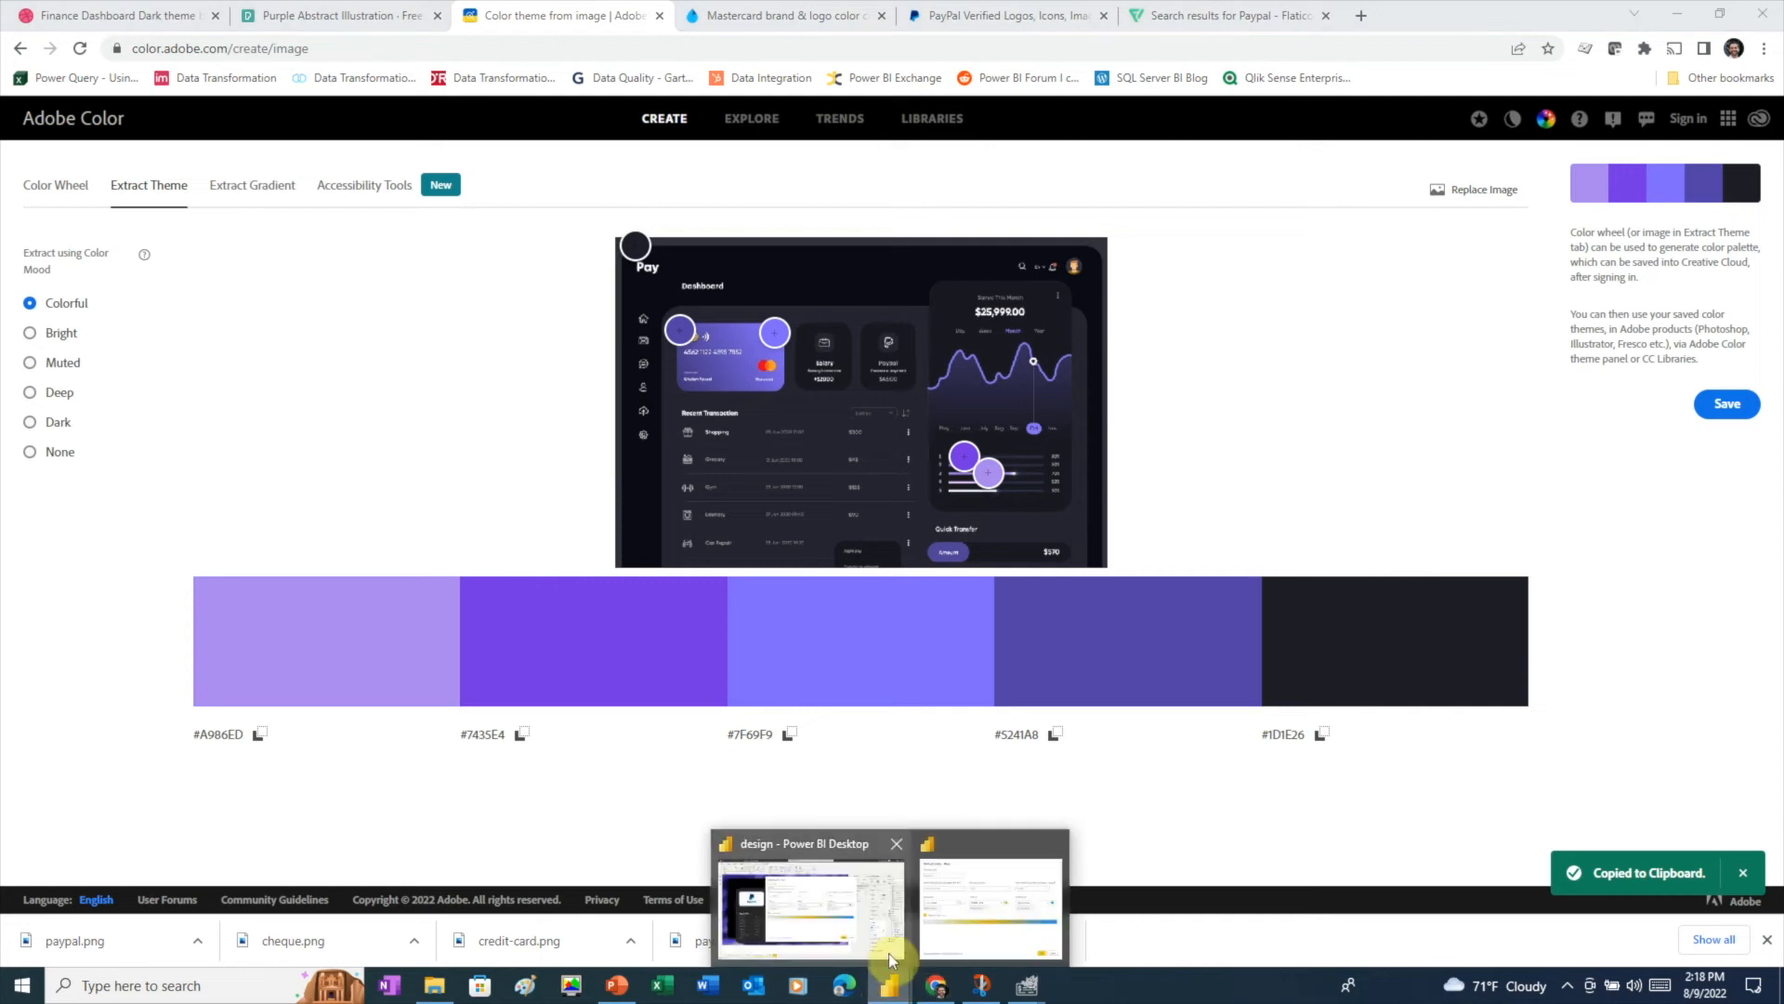
pyautogui.click(960, 858)
pyautogui.click(1286, 444)
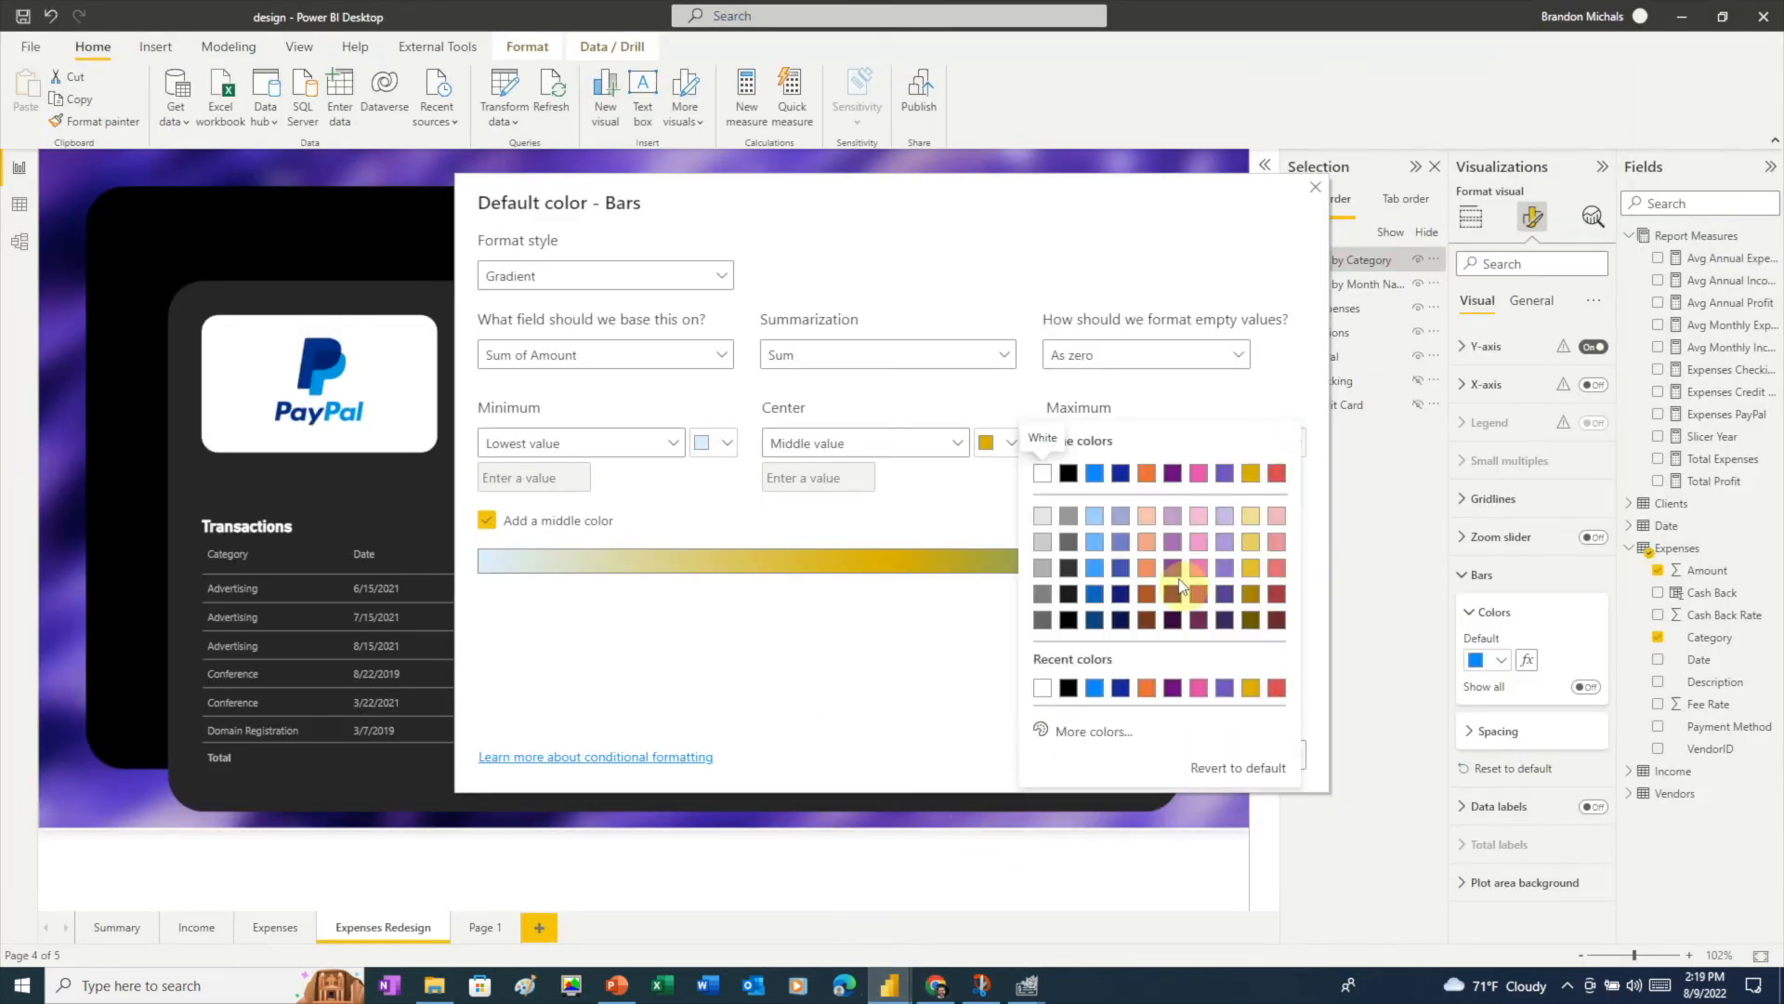
pyautogui.click(1102, 734)
pyautogui.hotkey('ctrl', 'v')
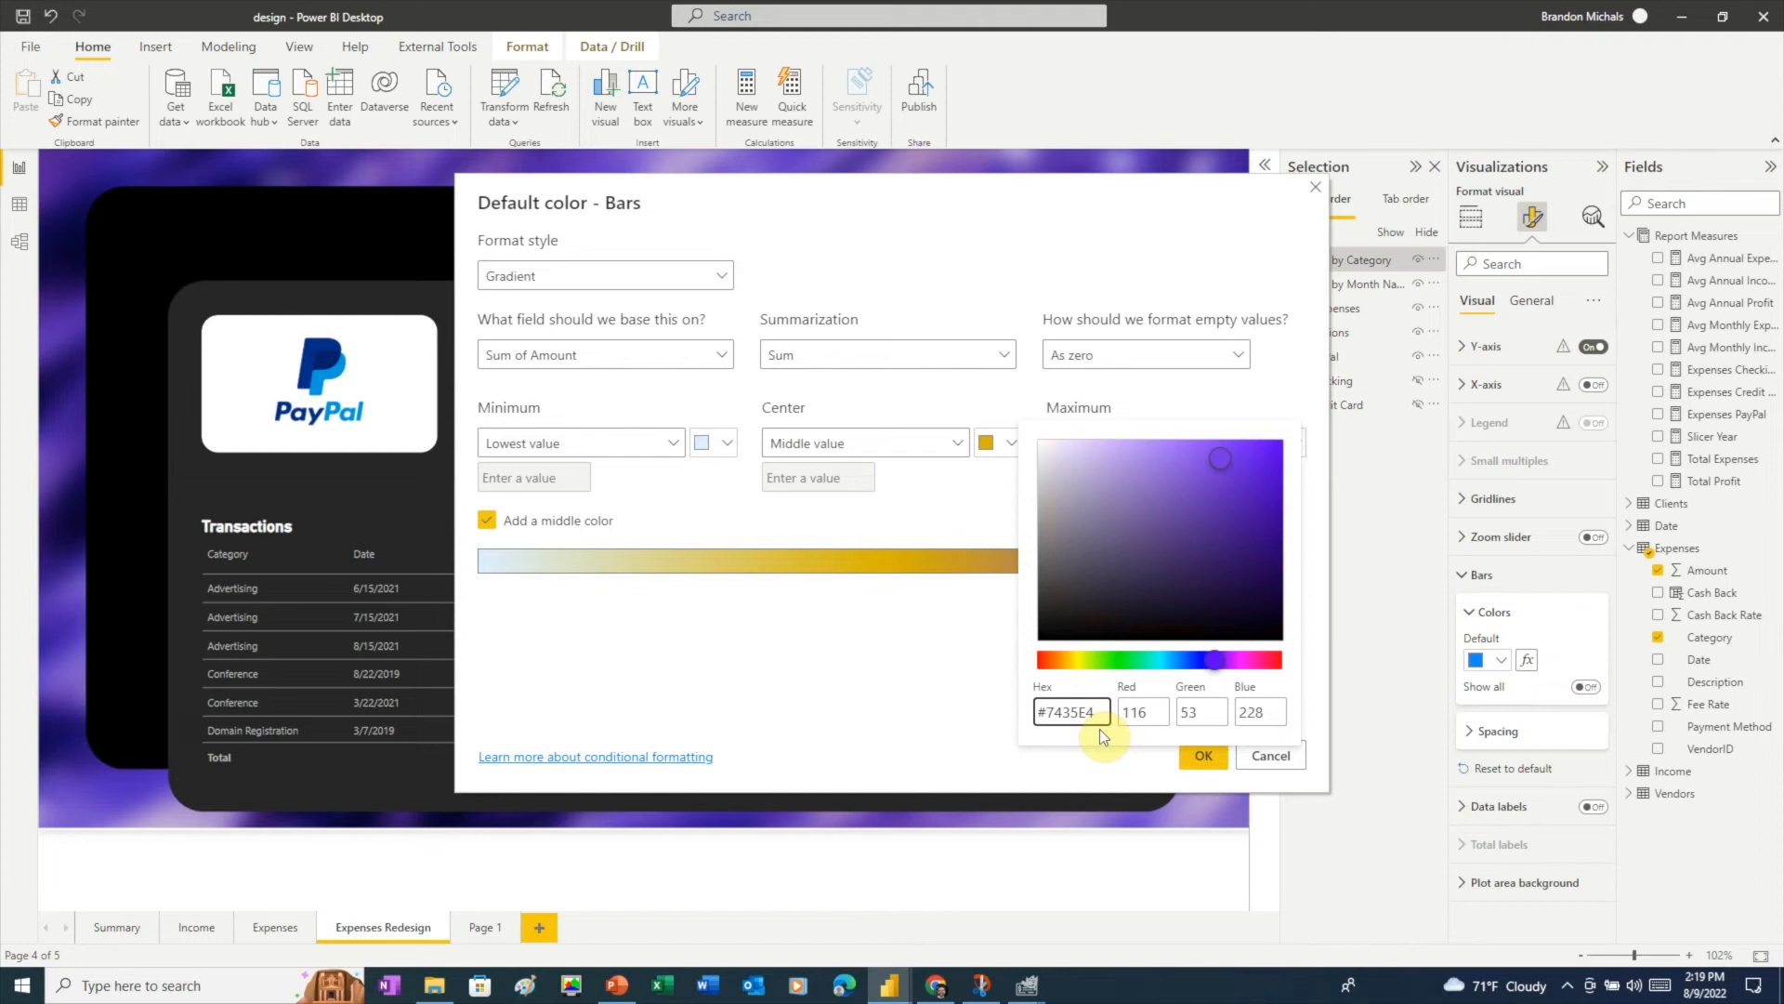
pyautogui.click(1002, 453)
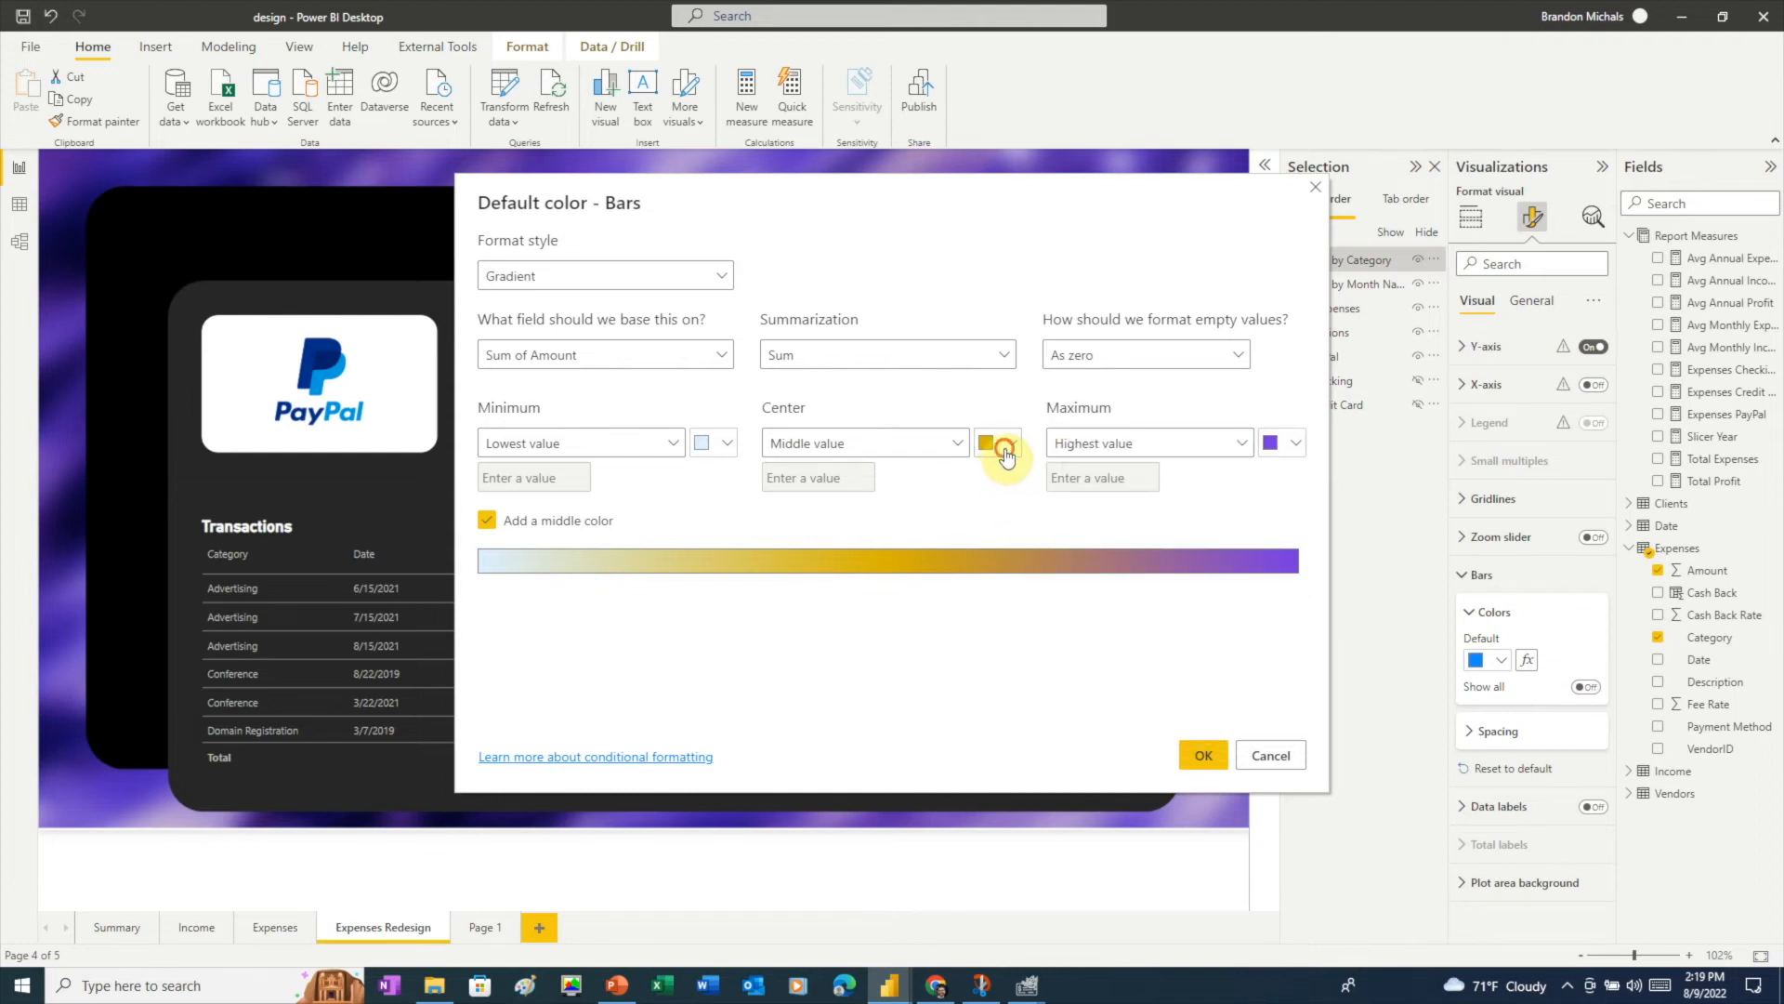
# - Copy the light purple hex #A986ED from Adobe Color and apply it as the gradient's center colour in Power BI
pyautogui.click(1005, 454)
pyautogui.click(936, 985)
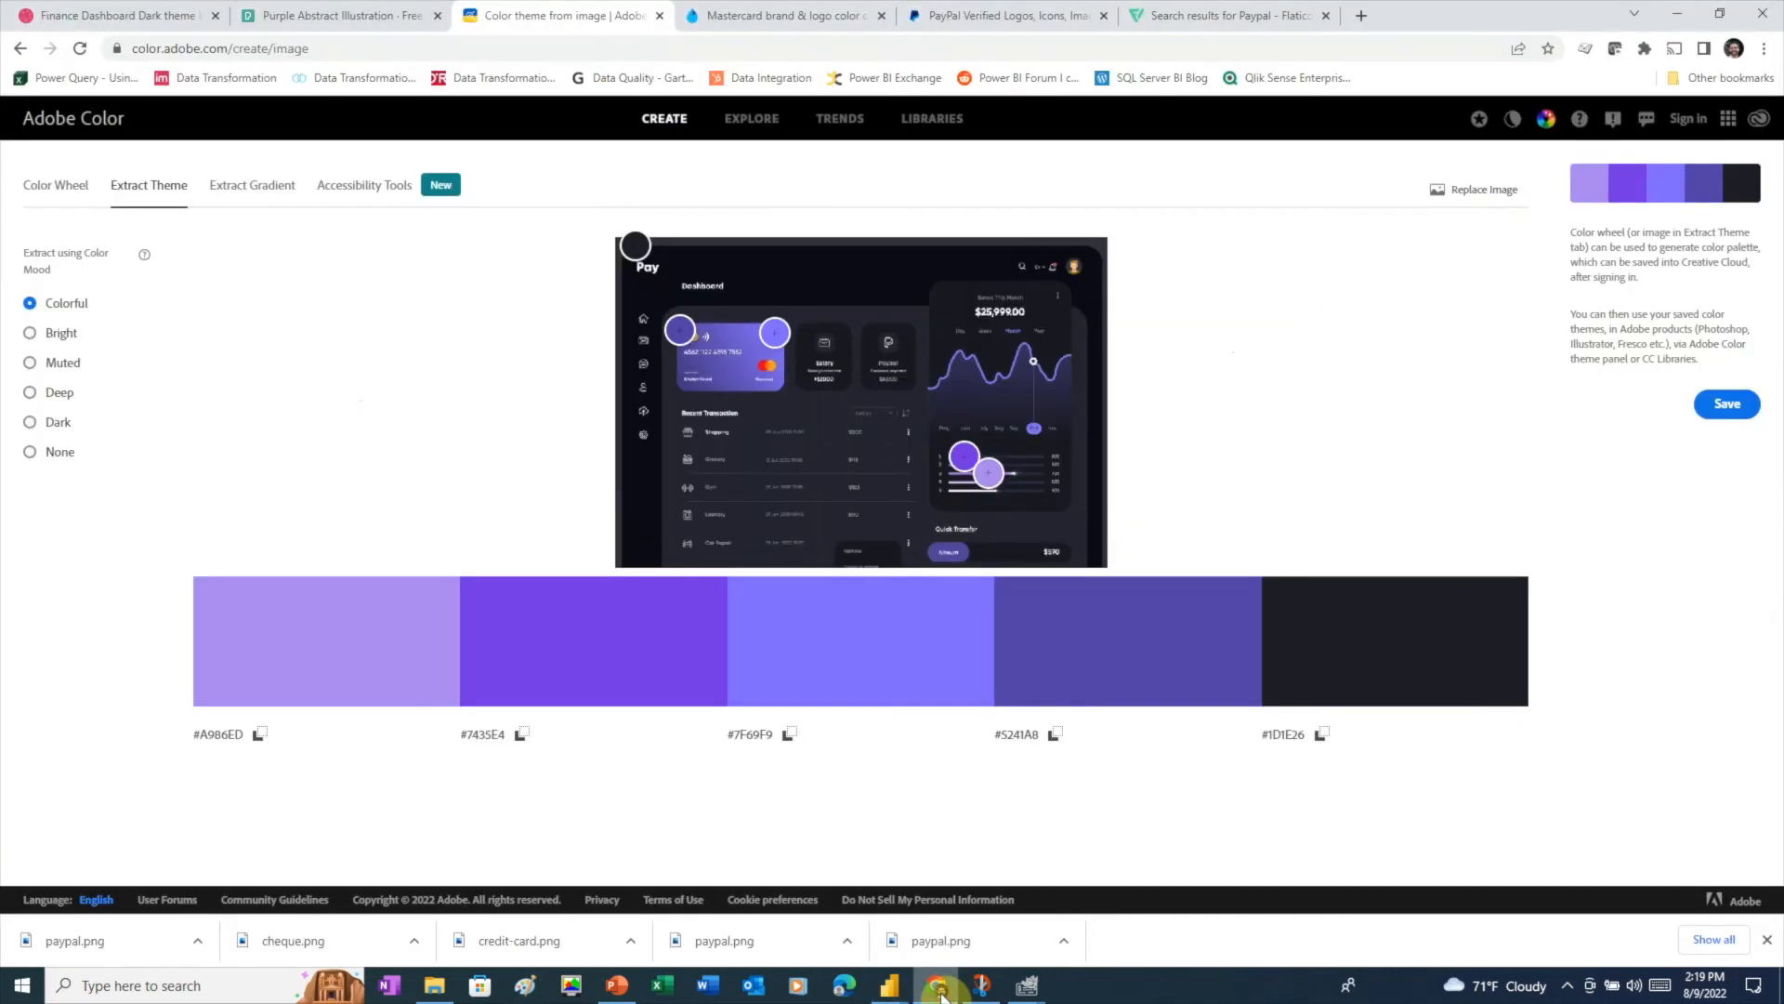
pyautogui.click(259, 738)
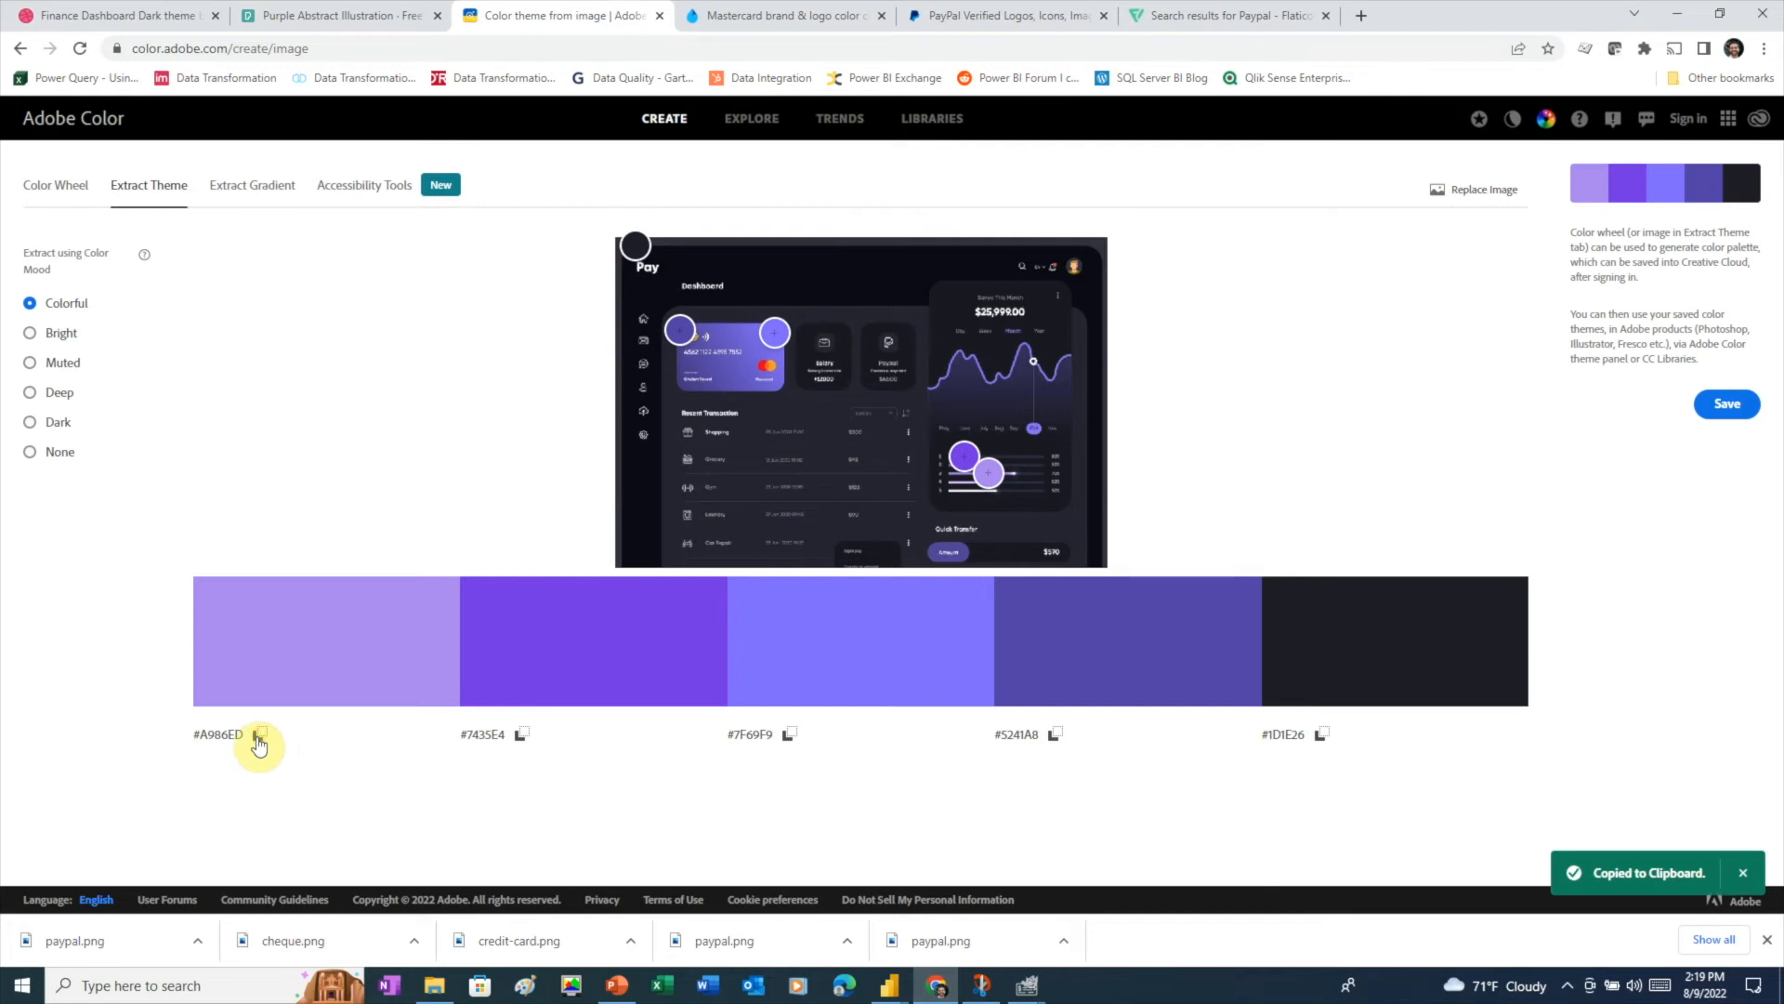
pyautogui.hotkey('alt', 'Tab')
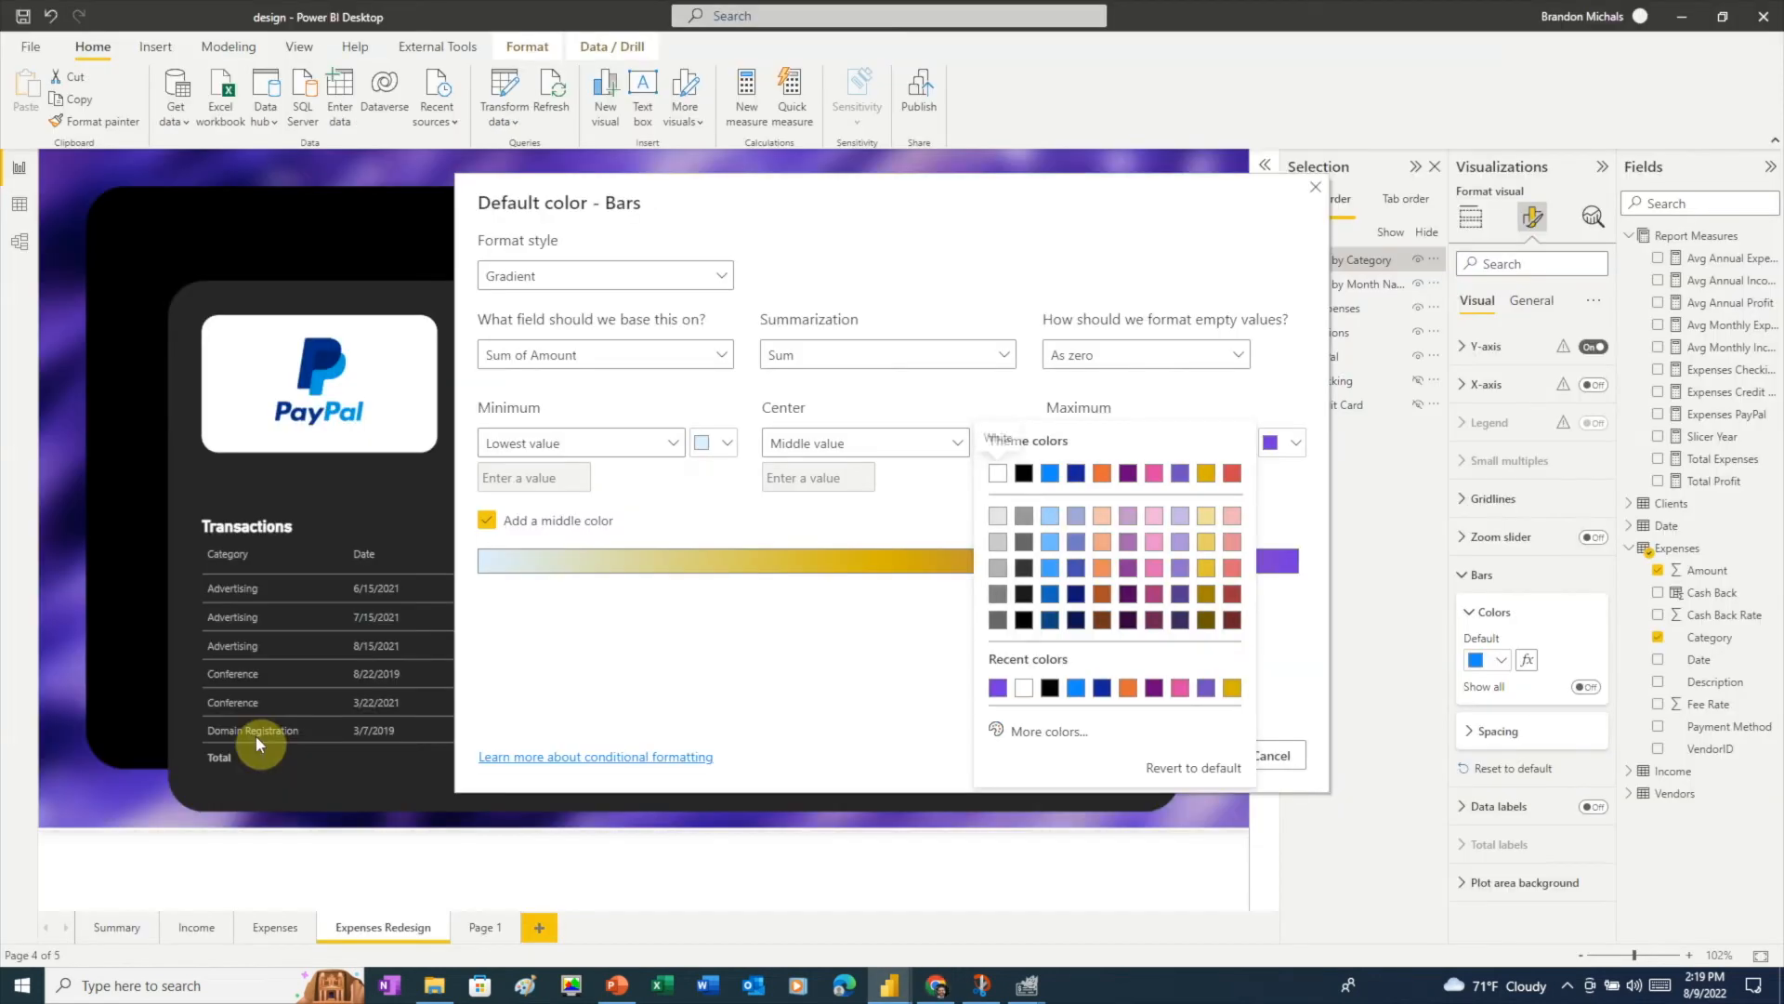
pyautogui.click(1055, 734)
pyautogui.hotkey('ctrl', 'v')
pyautogui.click(721, 485)
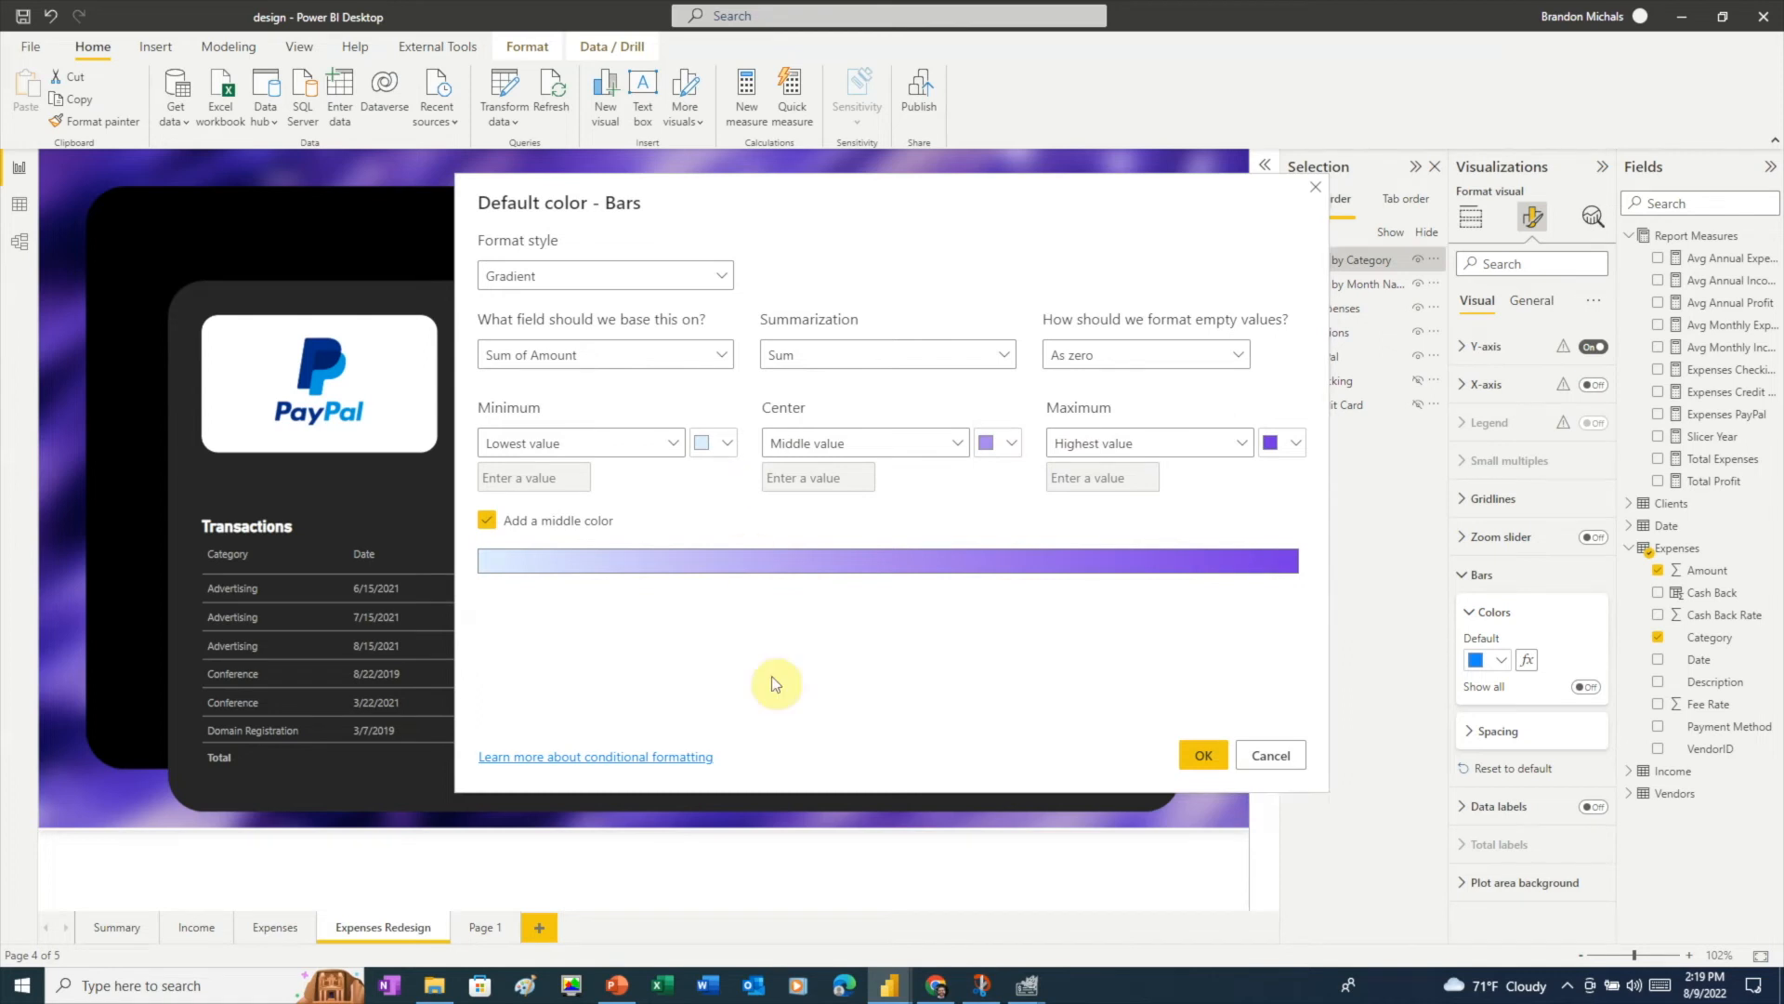
# - In Adobe Color, move the light purple sampler onto the reference's near-white bar and copy its hex code #F4EDFF
pyautogui.click(936, 985)
pyautogui.moveTo(988, 474)
pyautogui.mouseDown()
pyautogui.moveTo(985, 377)
pyautogui.moveTo(971, 488)
pyautogui.mouseUp()
pyautogui.click(251, 734)
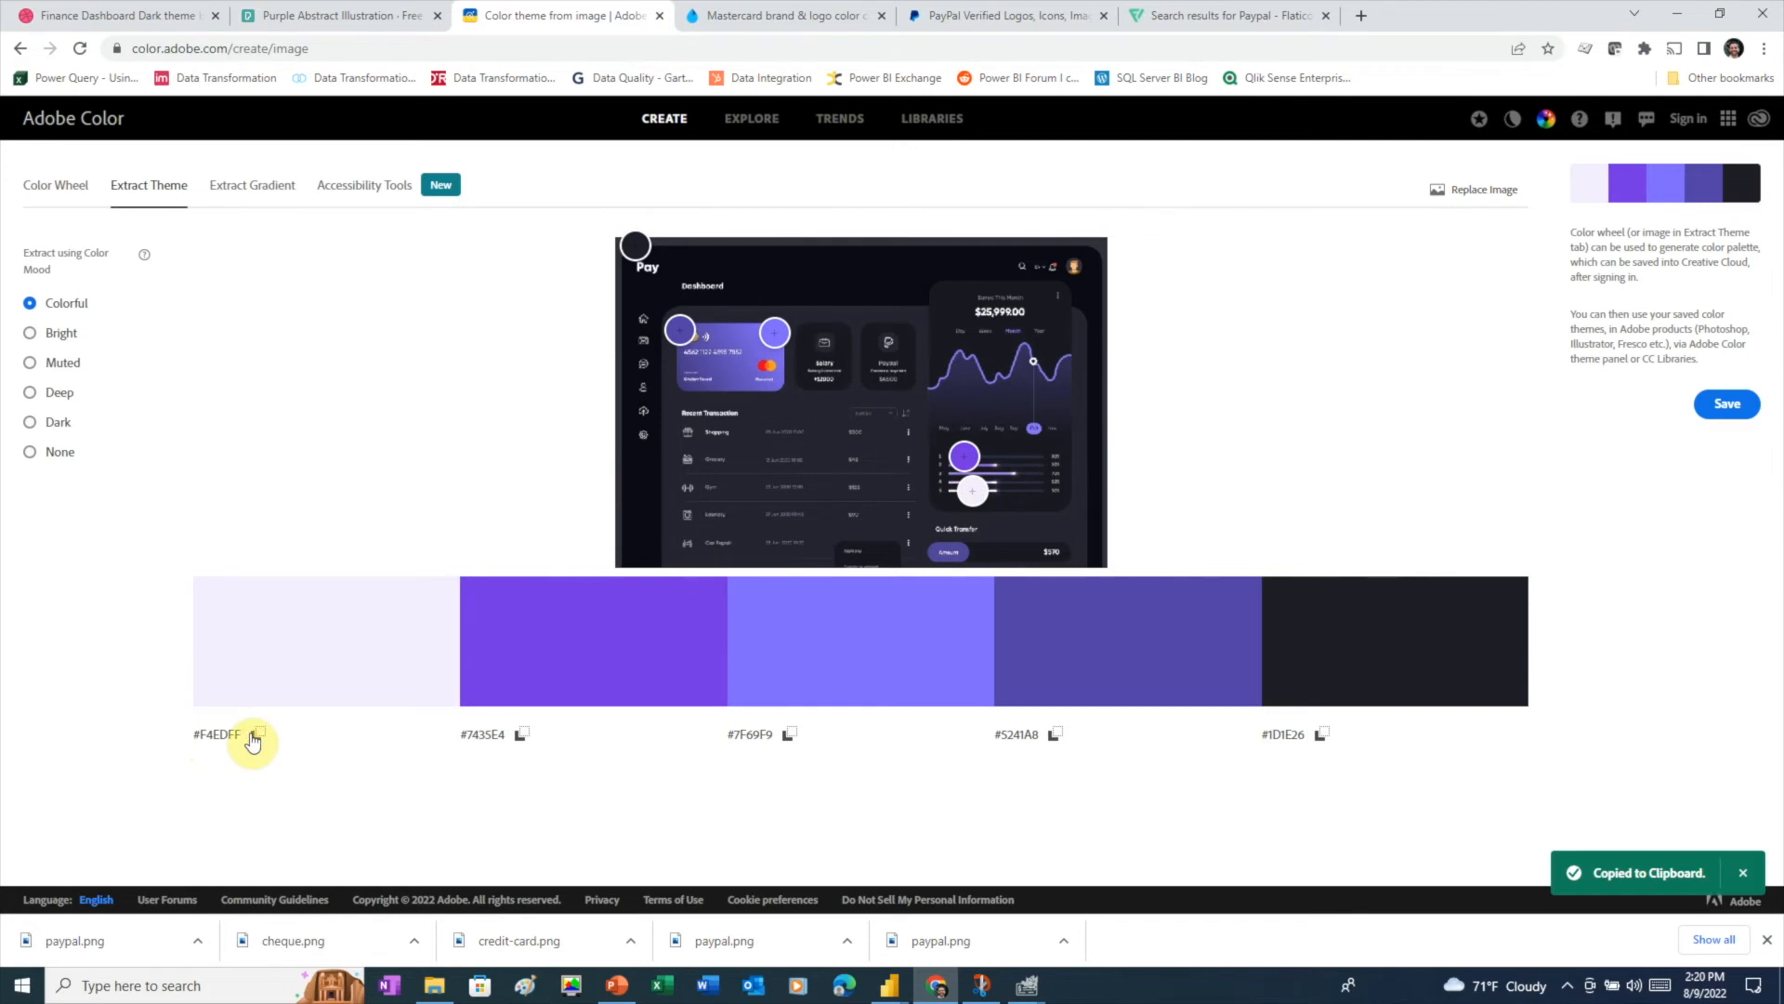
# - Back in Power BI, apply the gradient with minimum colour hex #F4EDFF to the bars and hide the bar chart's legend
pyautogui.hotkey('alt', 'Tab')
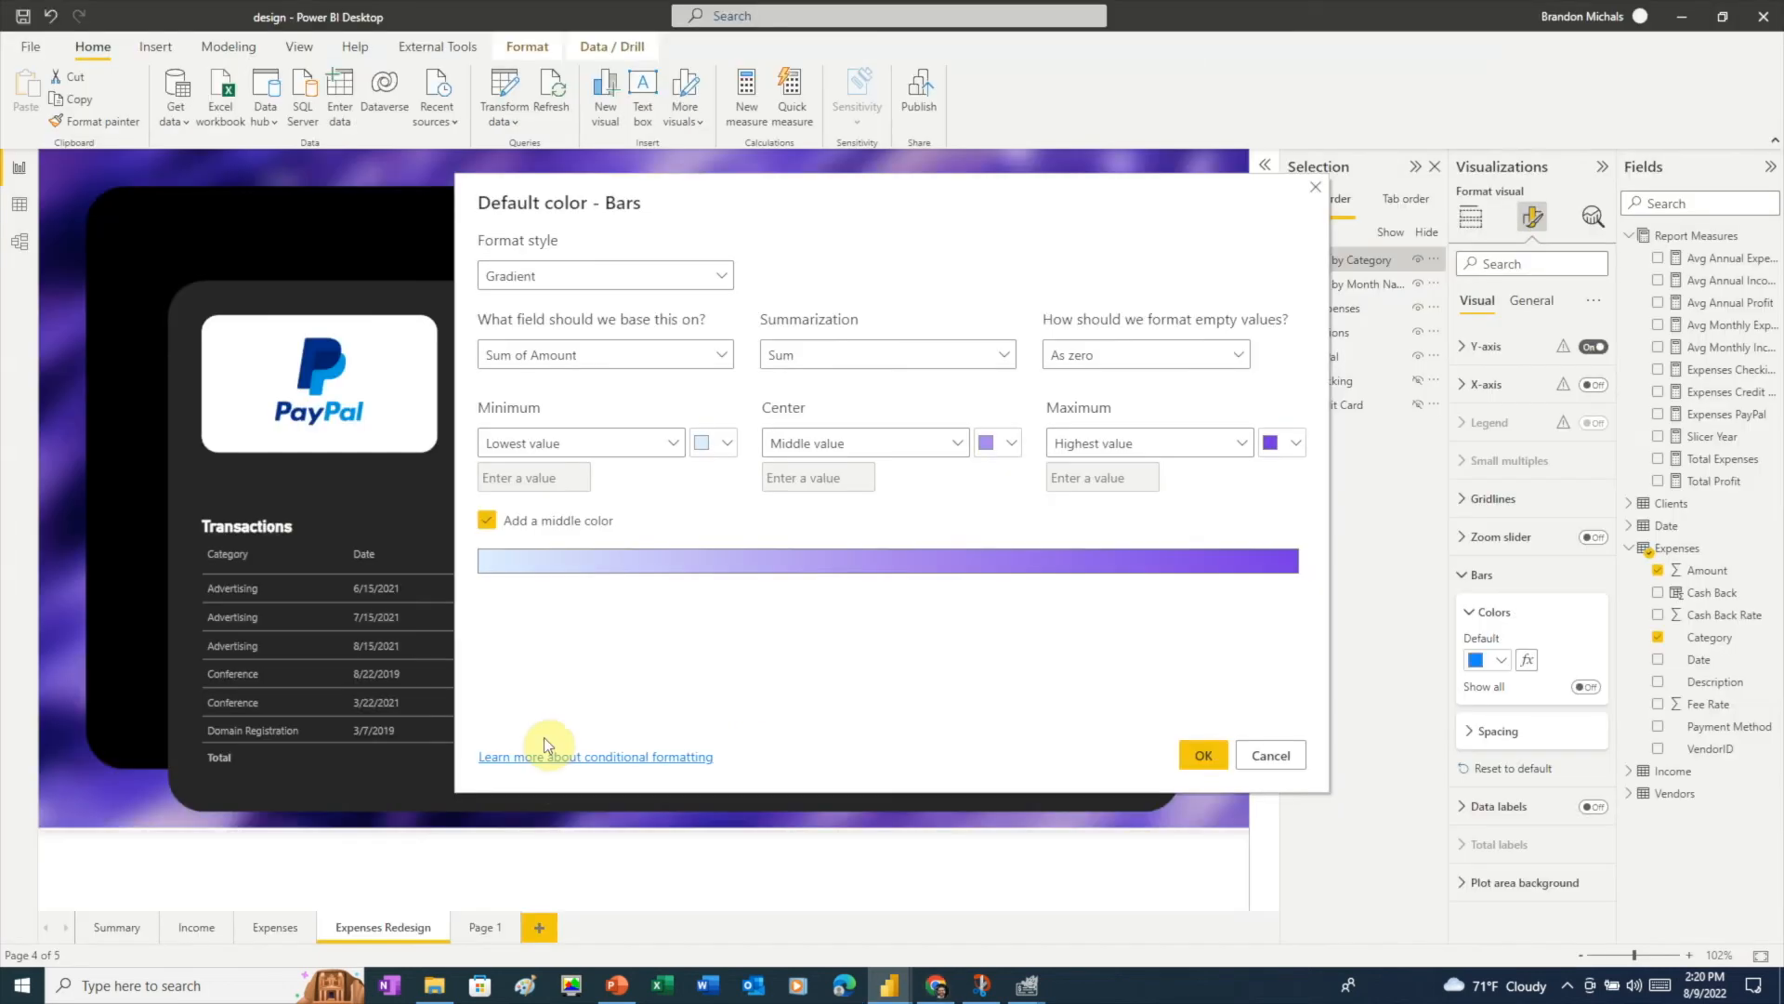
pyautogui.click(726, 443)
pyautogui.click(762, 732)
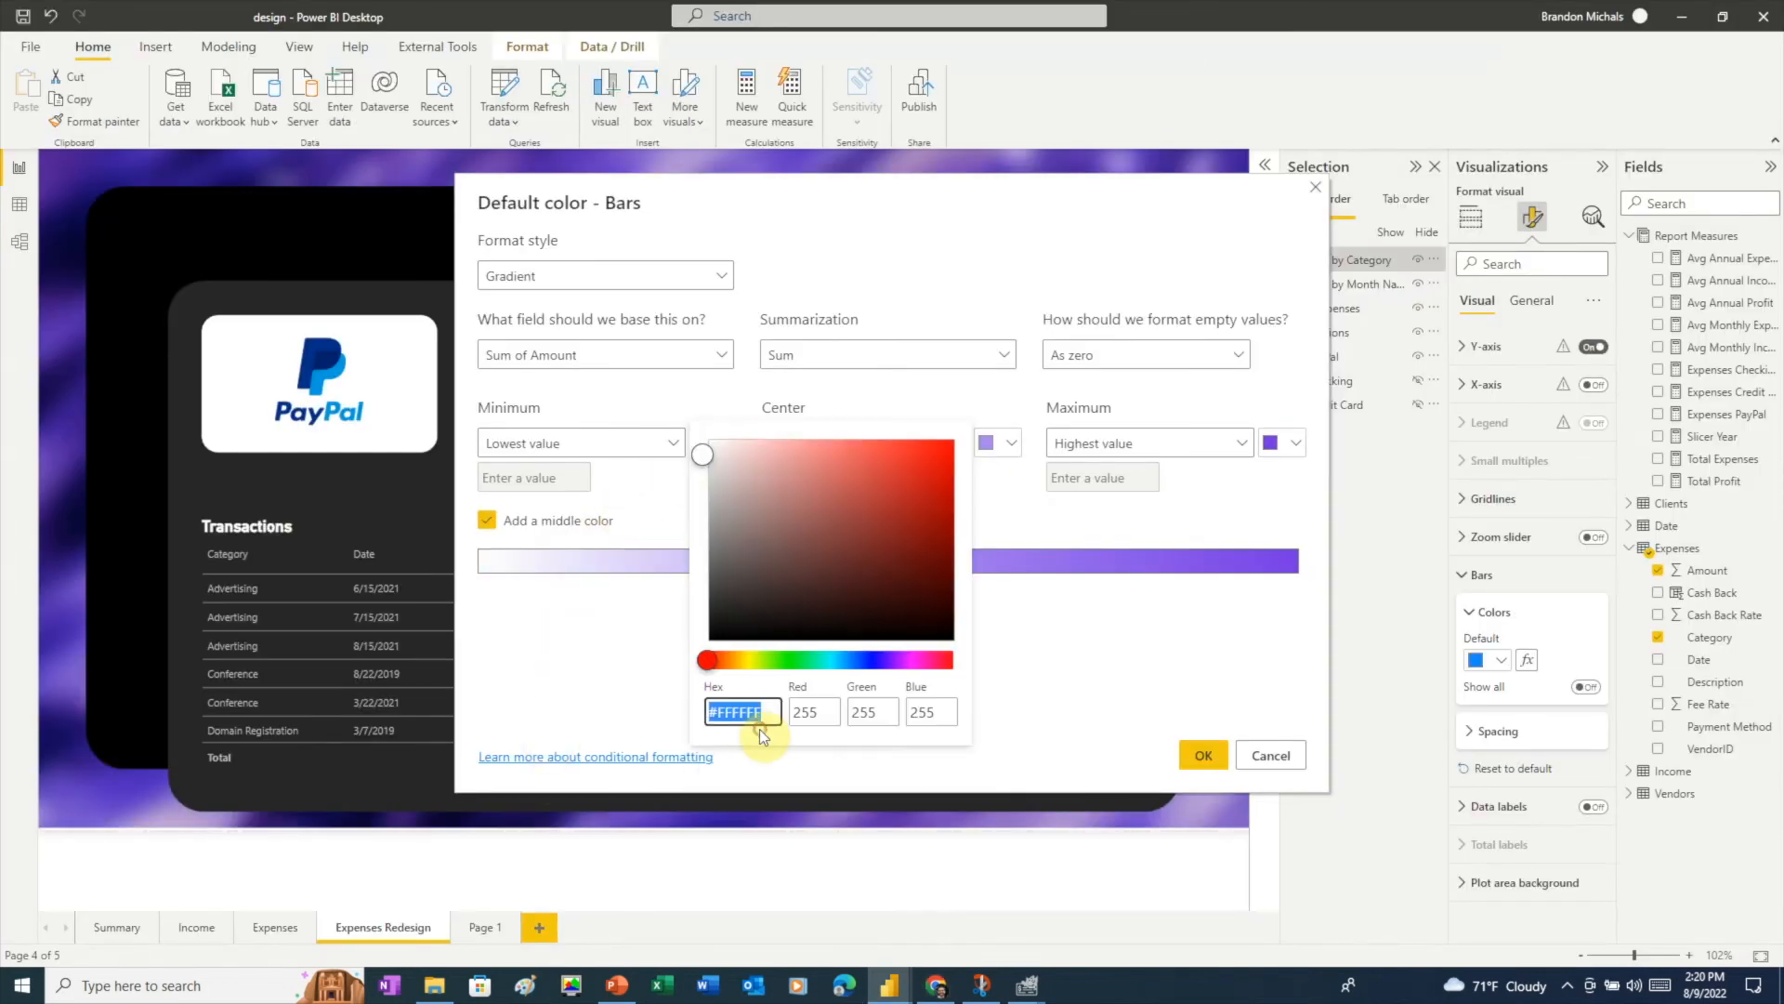
pyautogui.hotkey('ctrl', 'v')
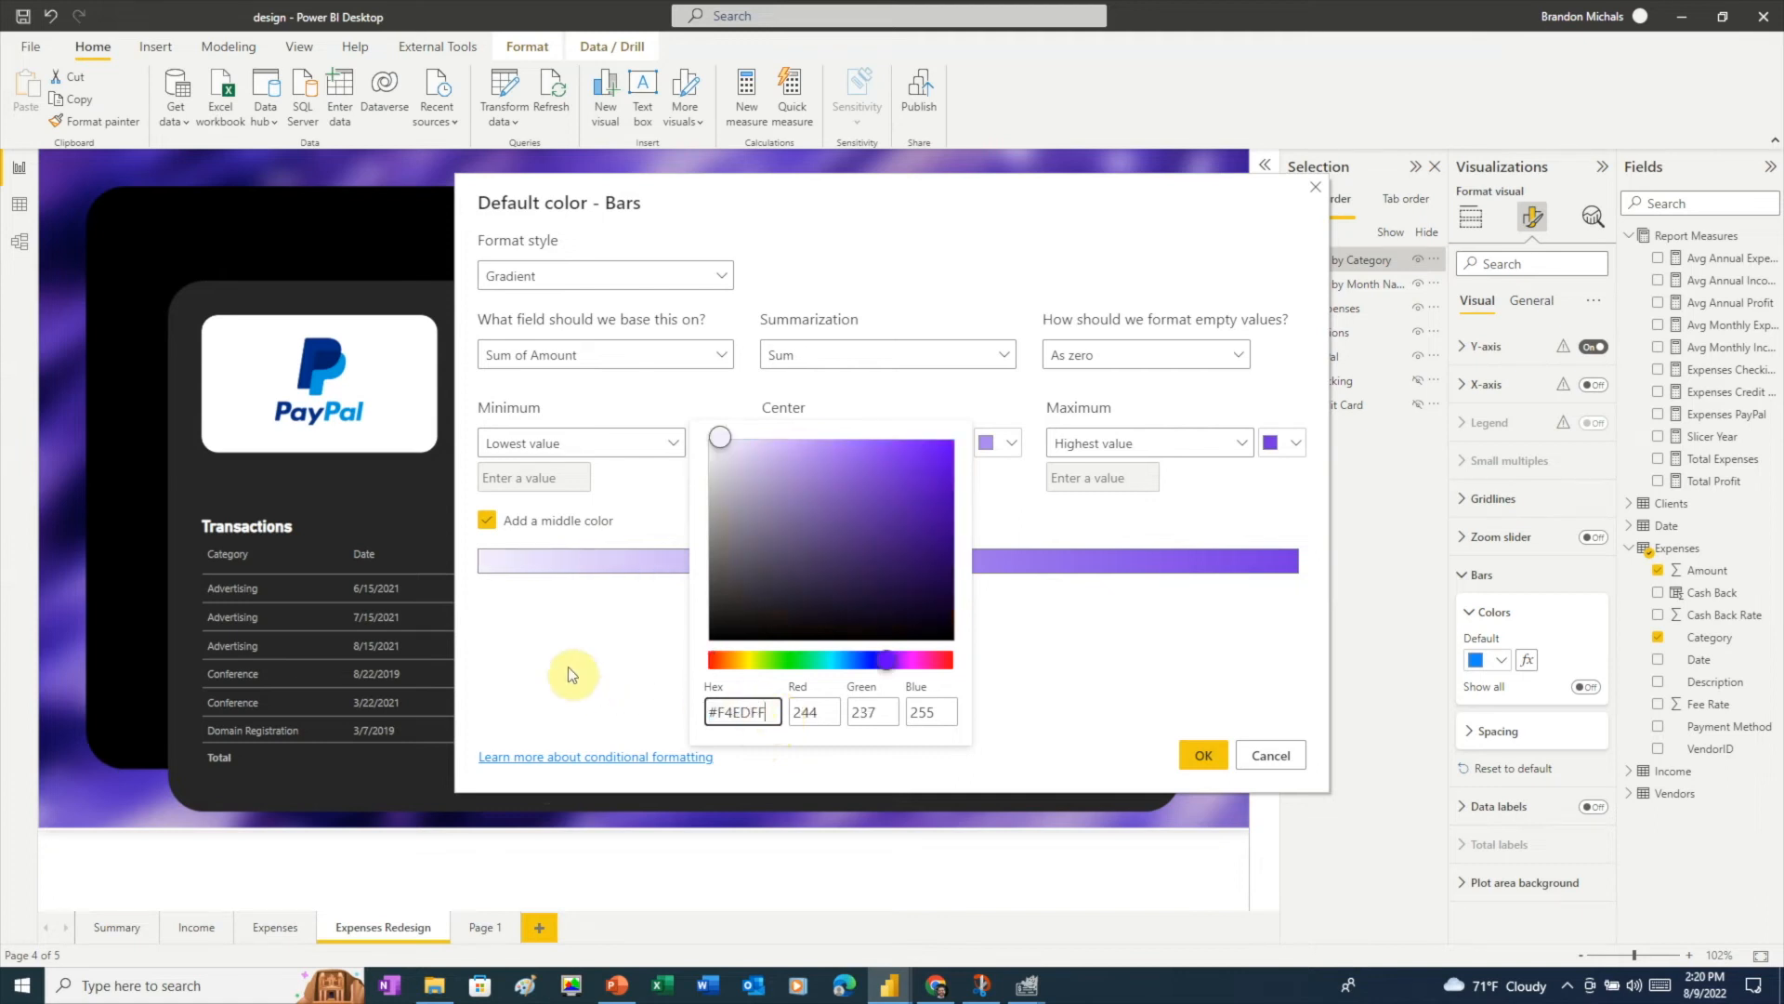
pyautogui.click(595, 678)
pyautogui.click(1192, 753)
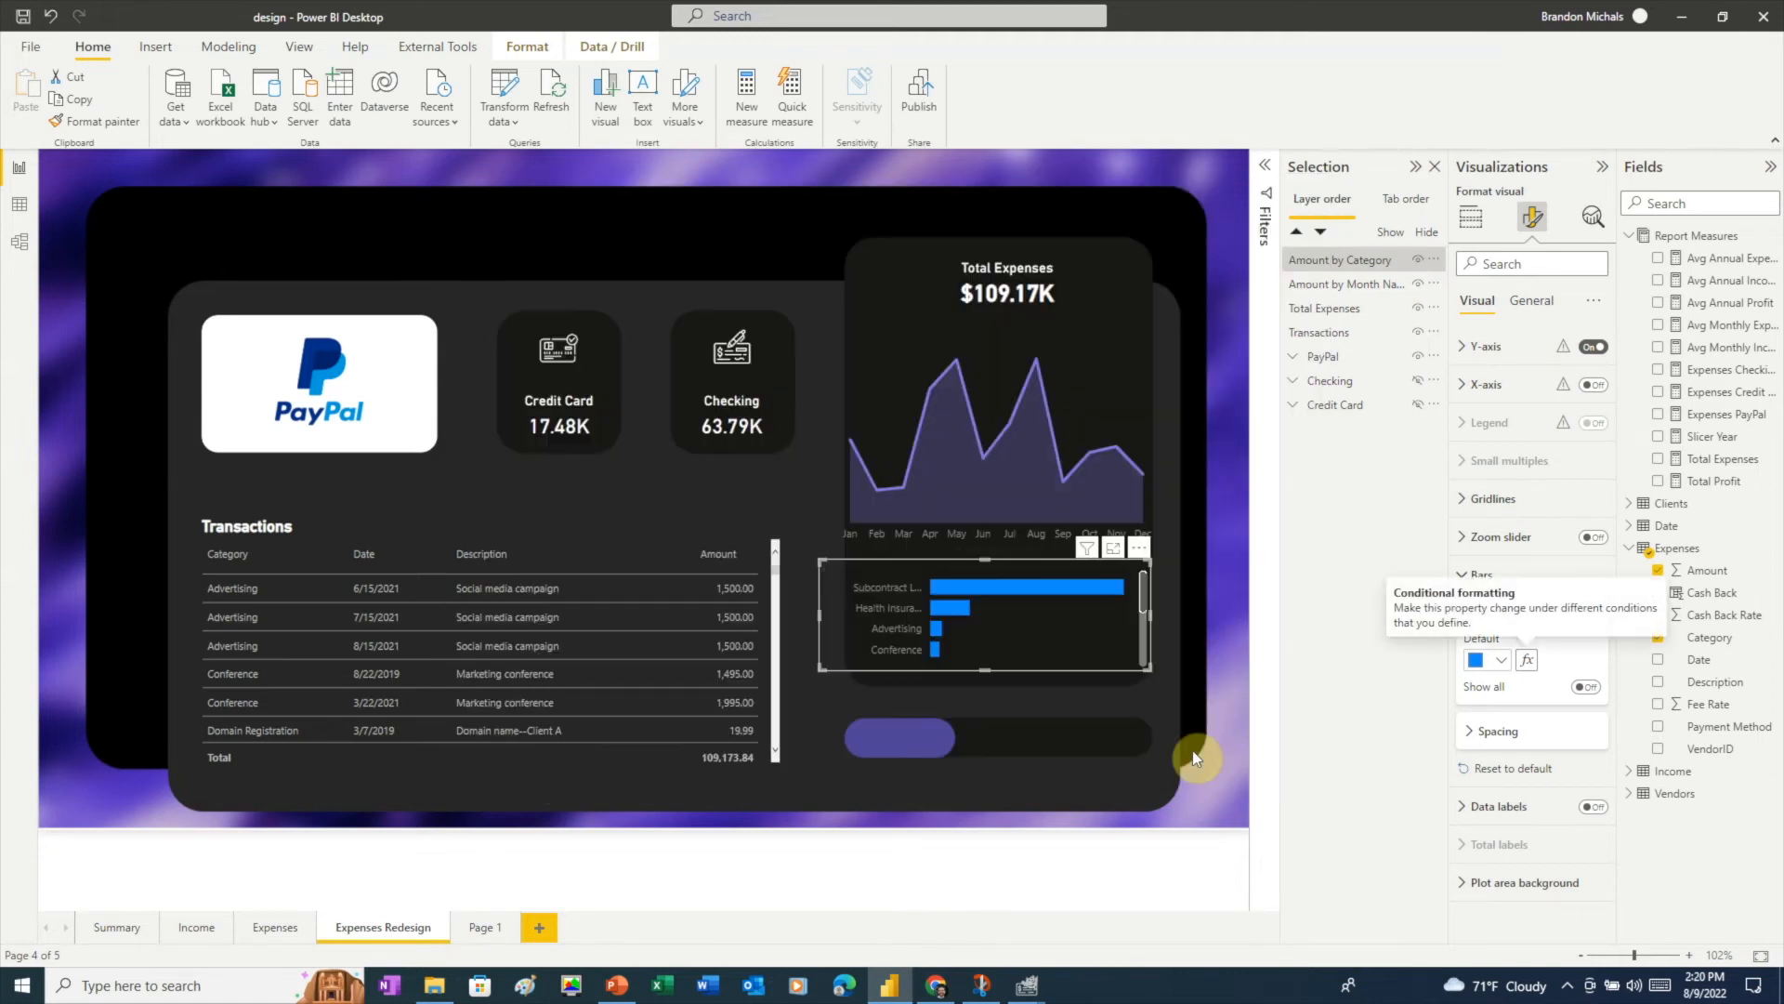
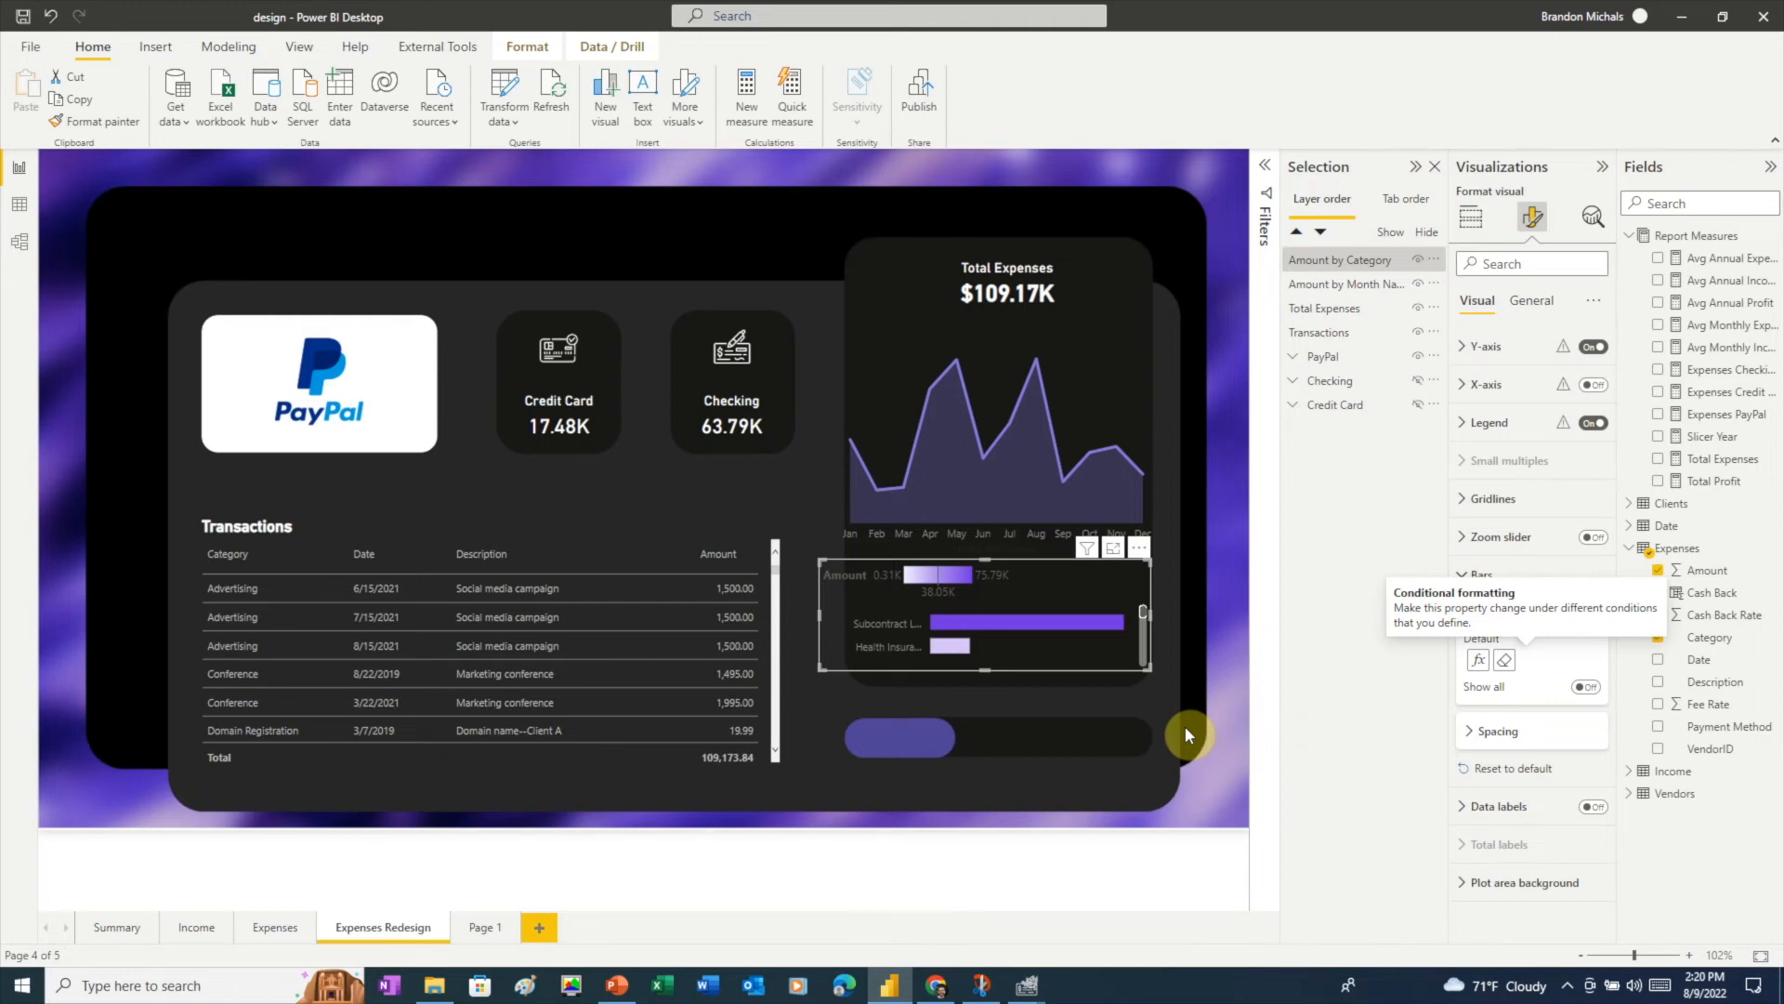
pyautogui.click(1592, 427)
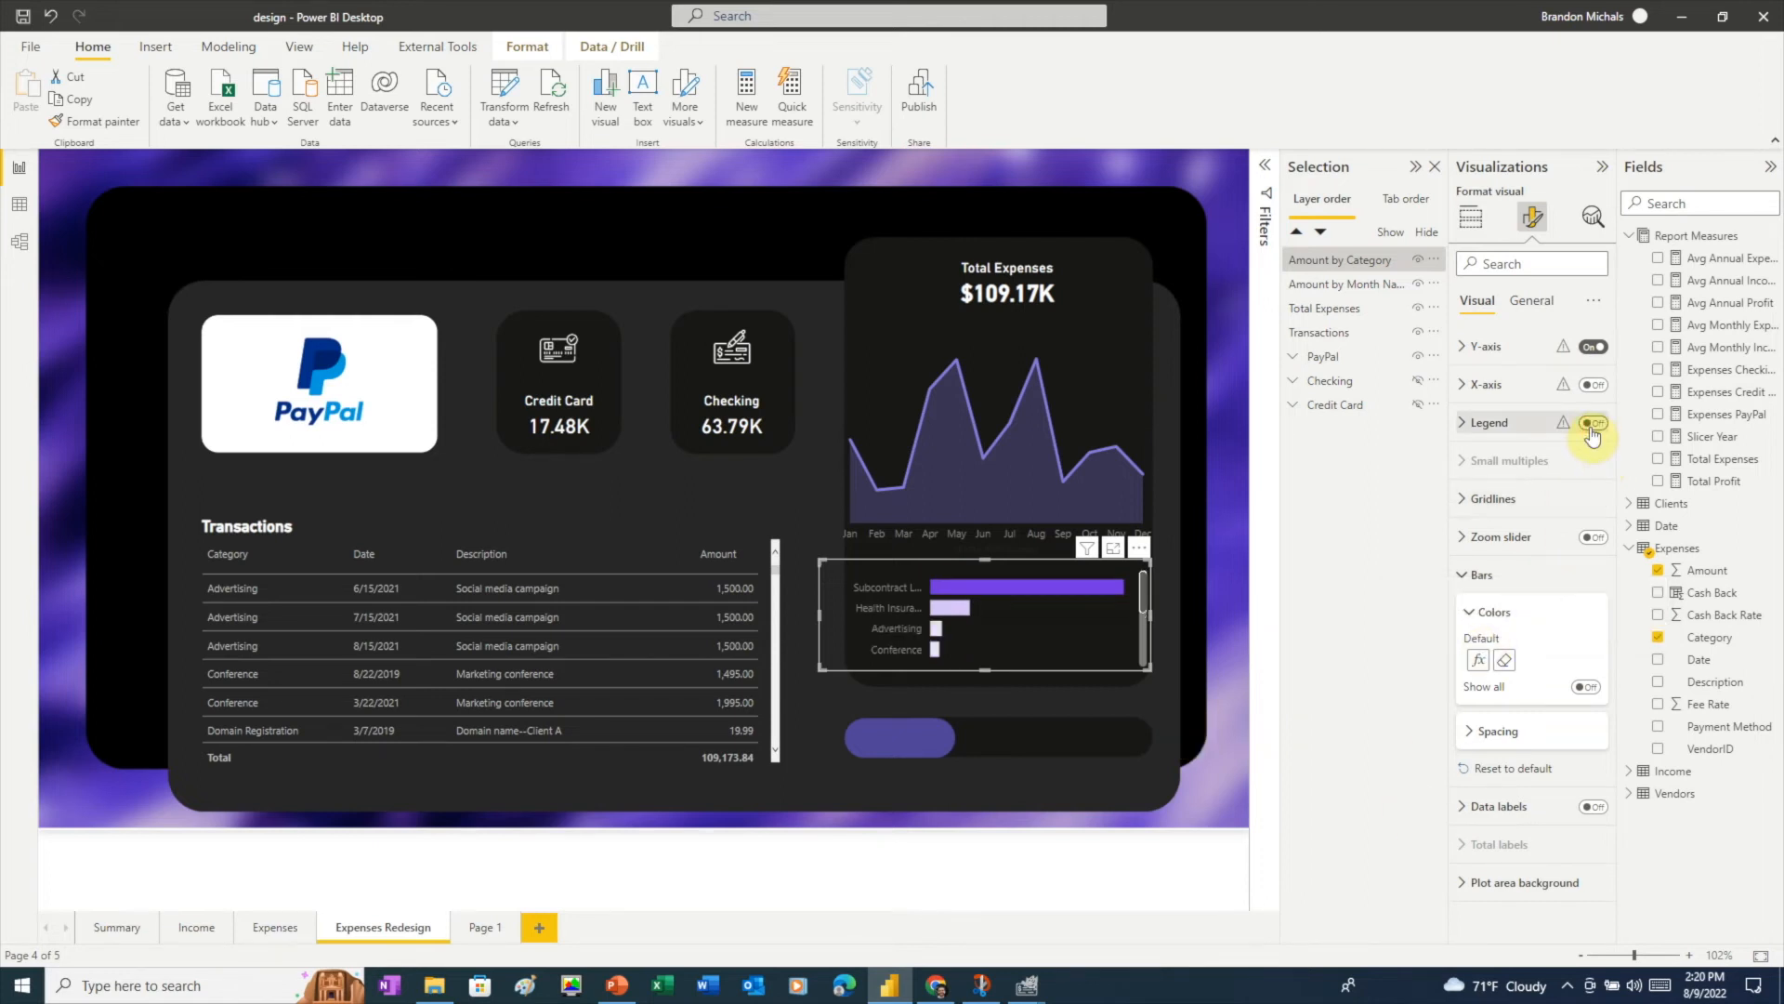
# - Sort the category bar chart's axis by Category in ascending order
pyautogui.click(1533, 302)
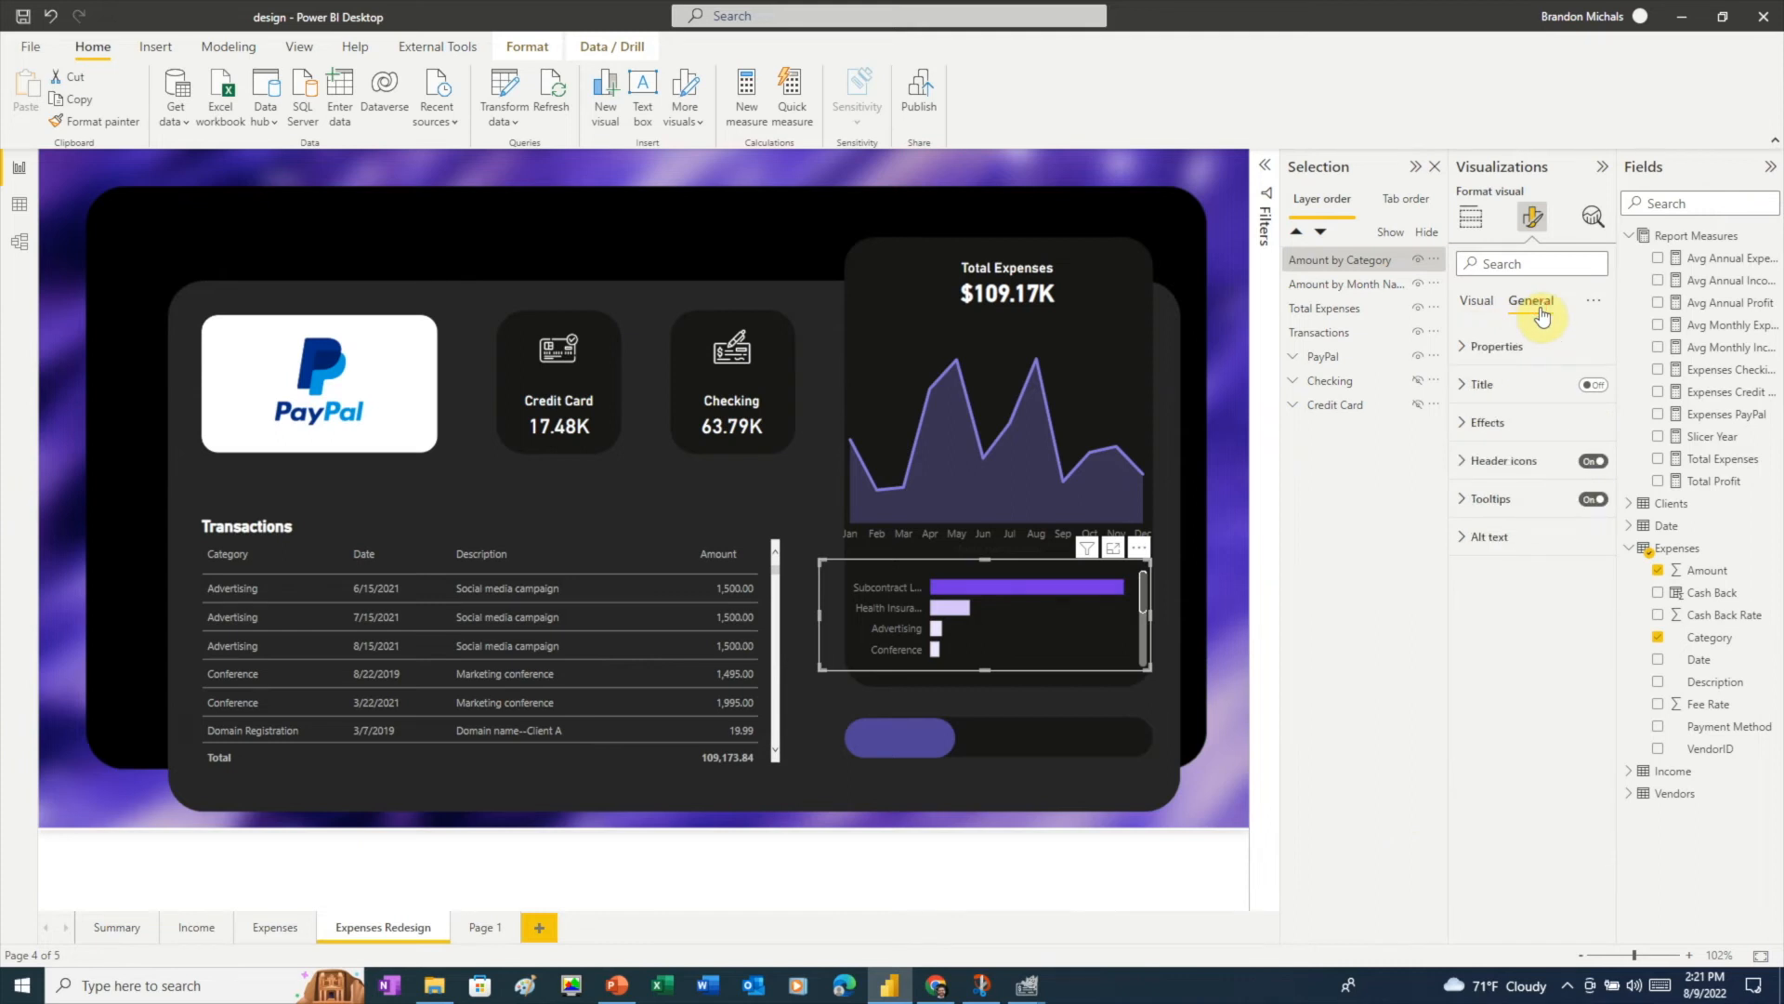
pyautogui.click(1470, 220)
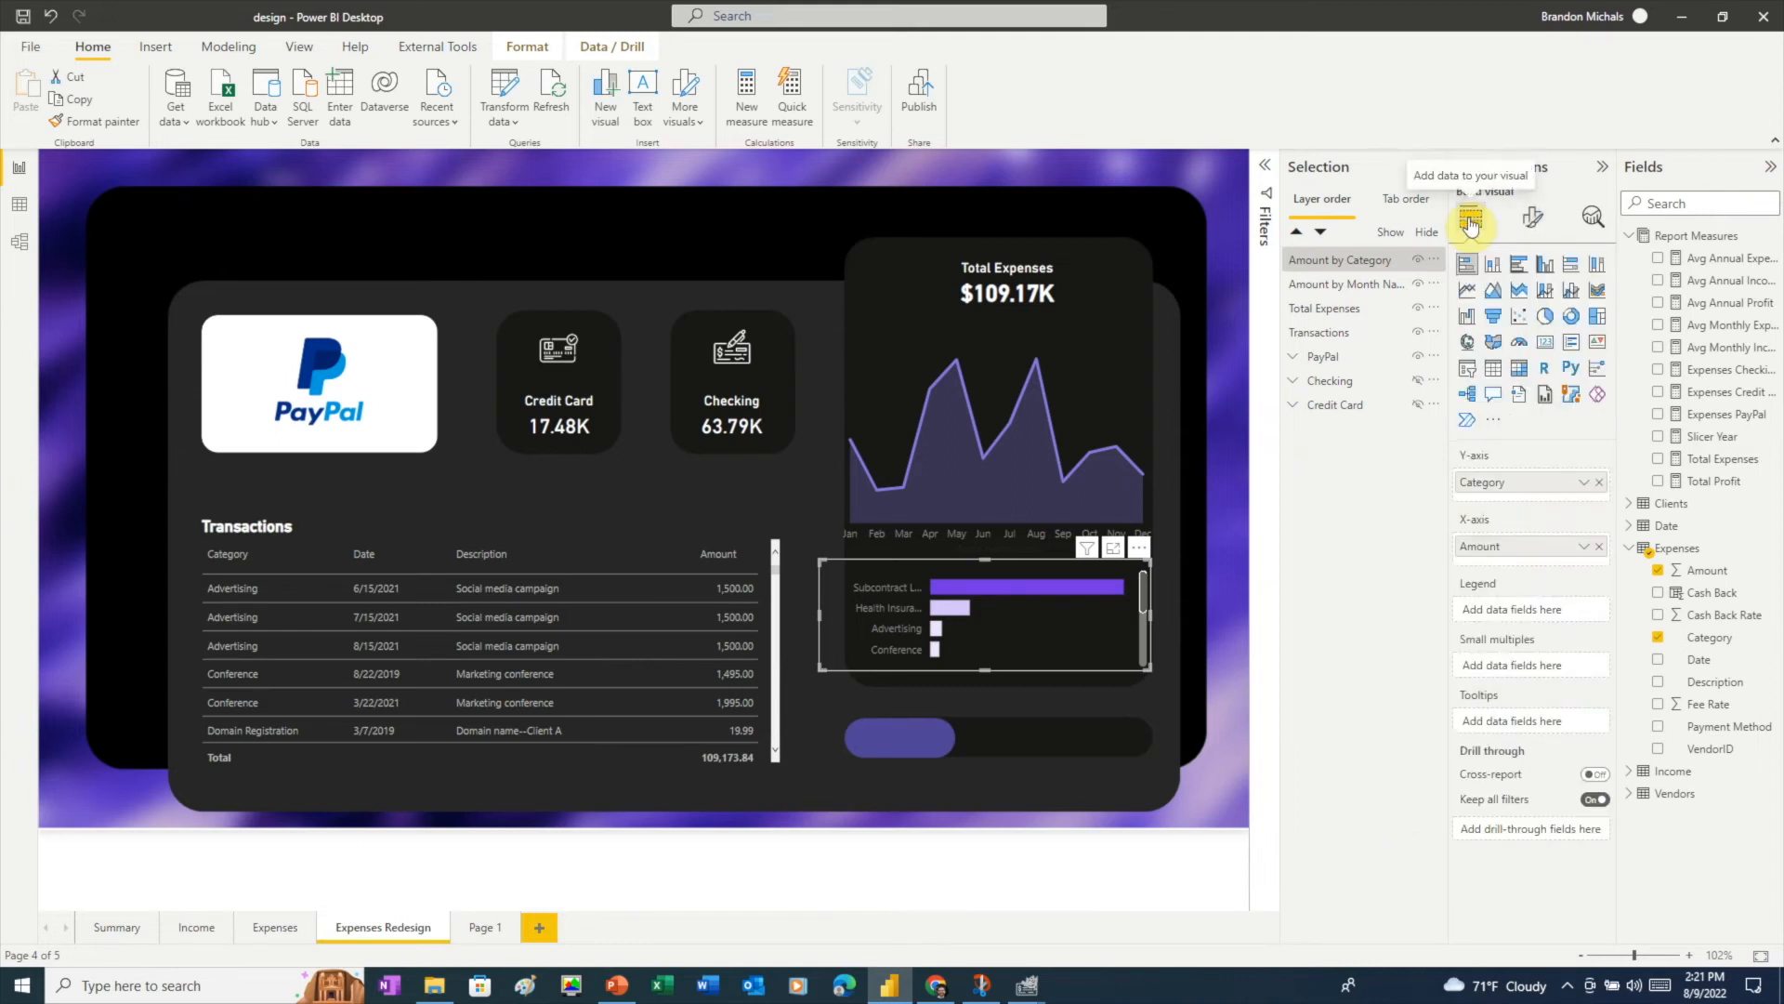
pyautogui.click(1139, 547)
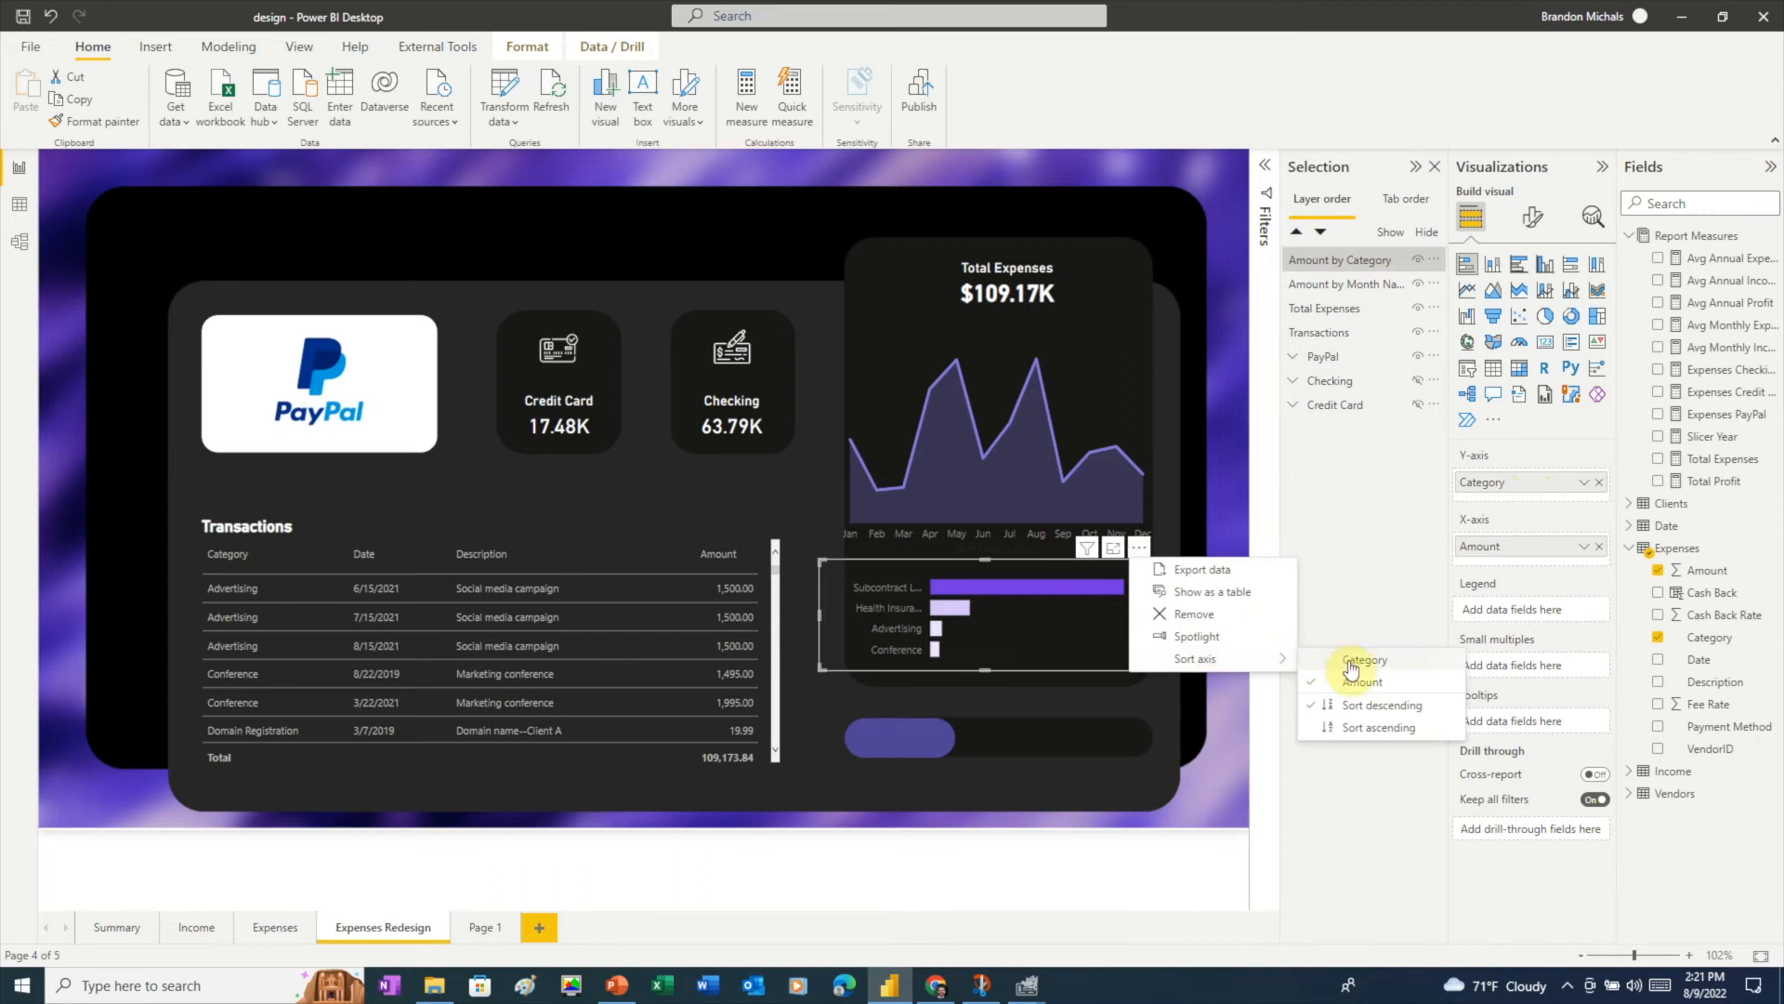
pyautogui.click(1355, 656)
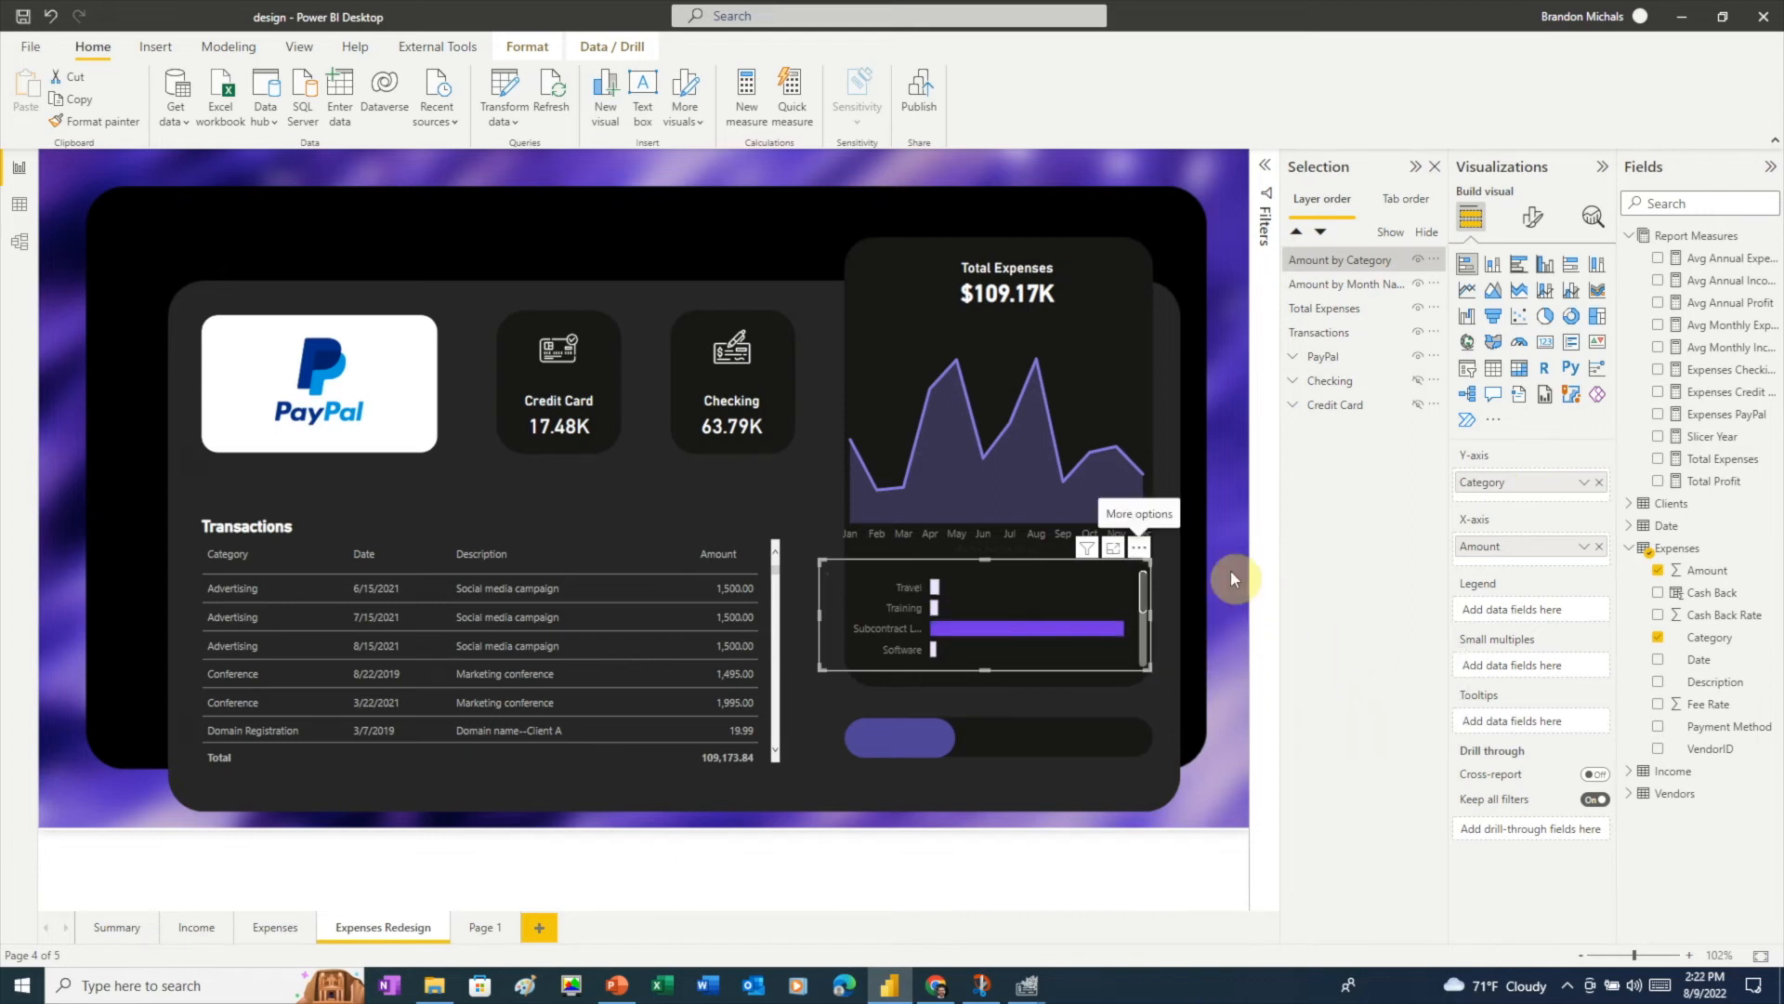
pyautogui.click(1138, 548)
pyautogui.moveTo(1251, 658)
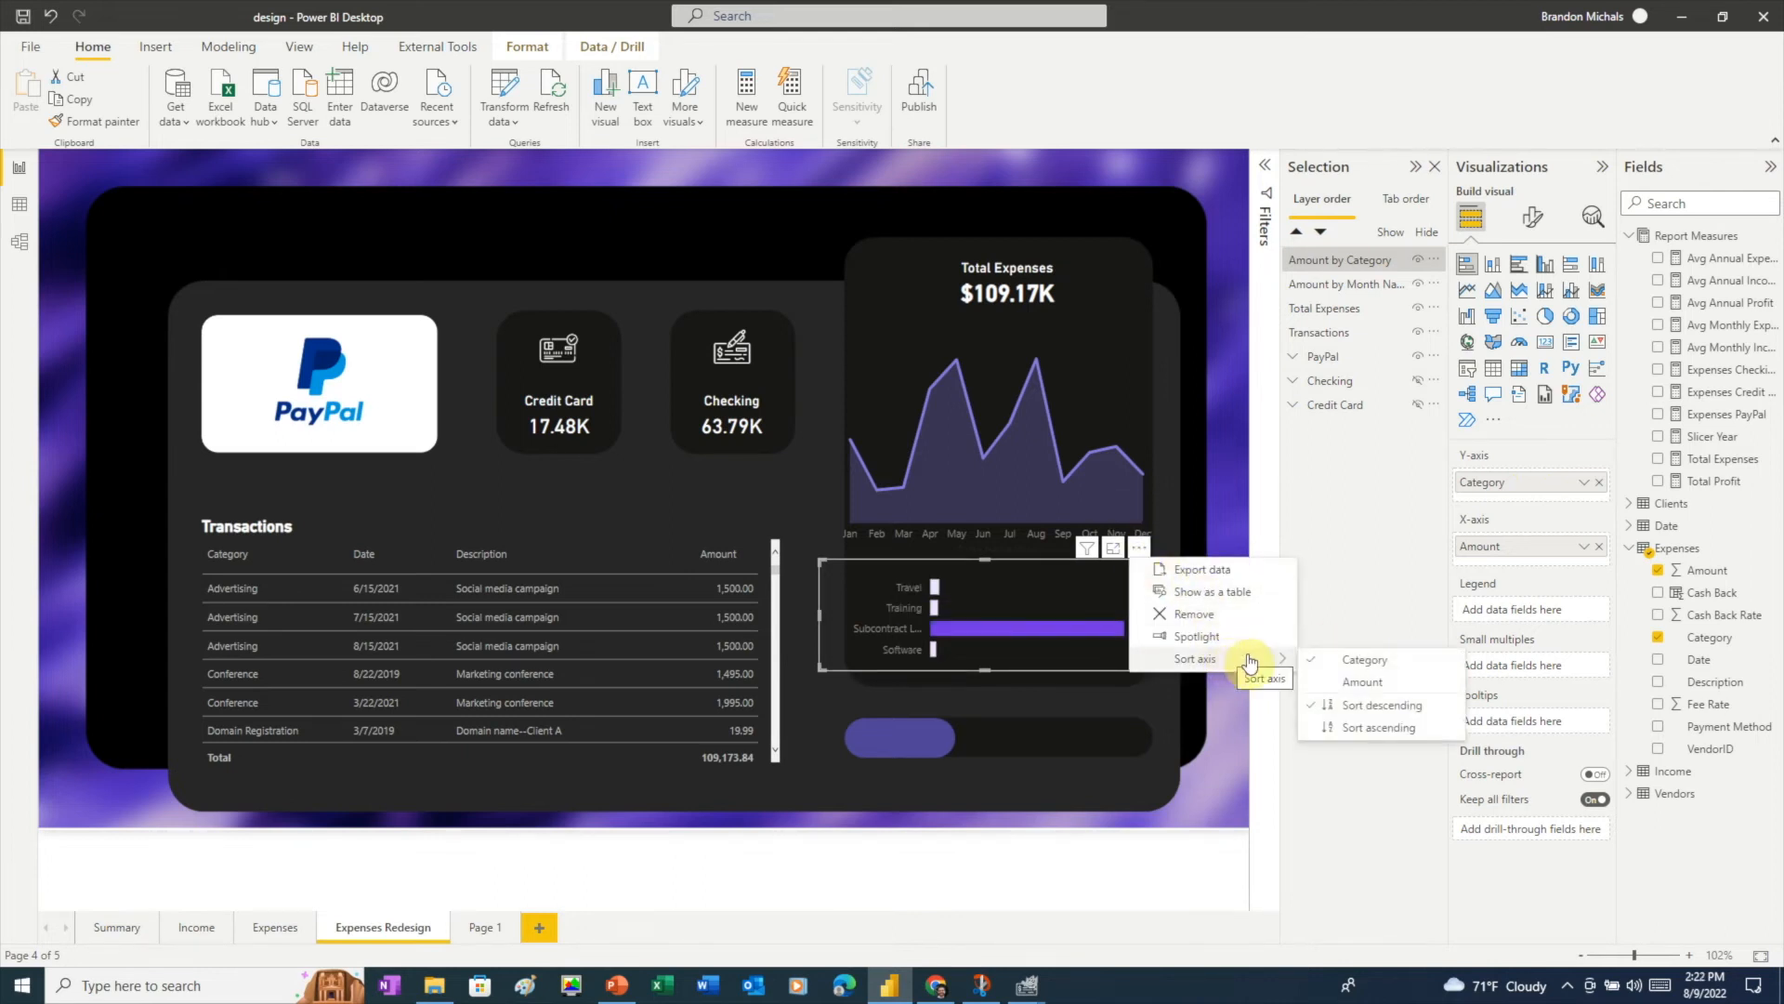
pyautogui.click(1368, 730)
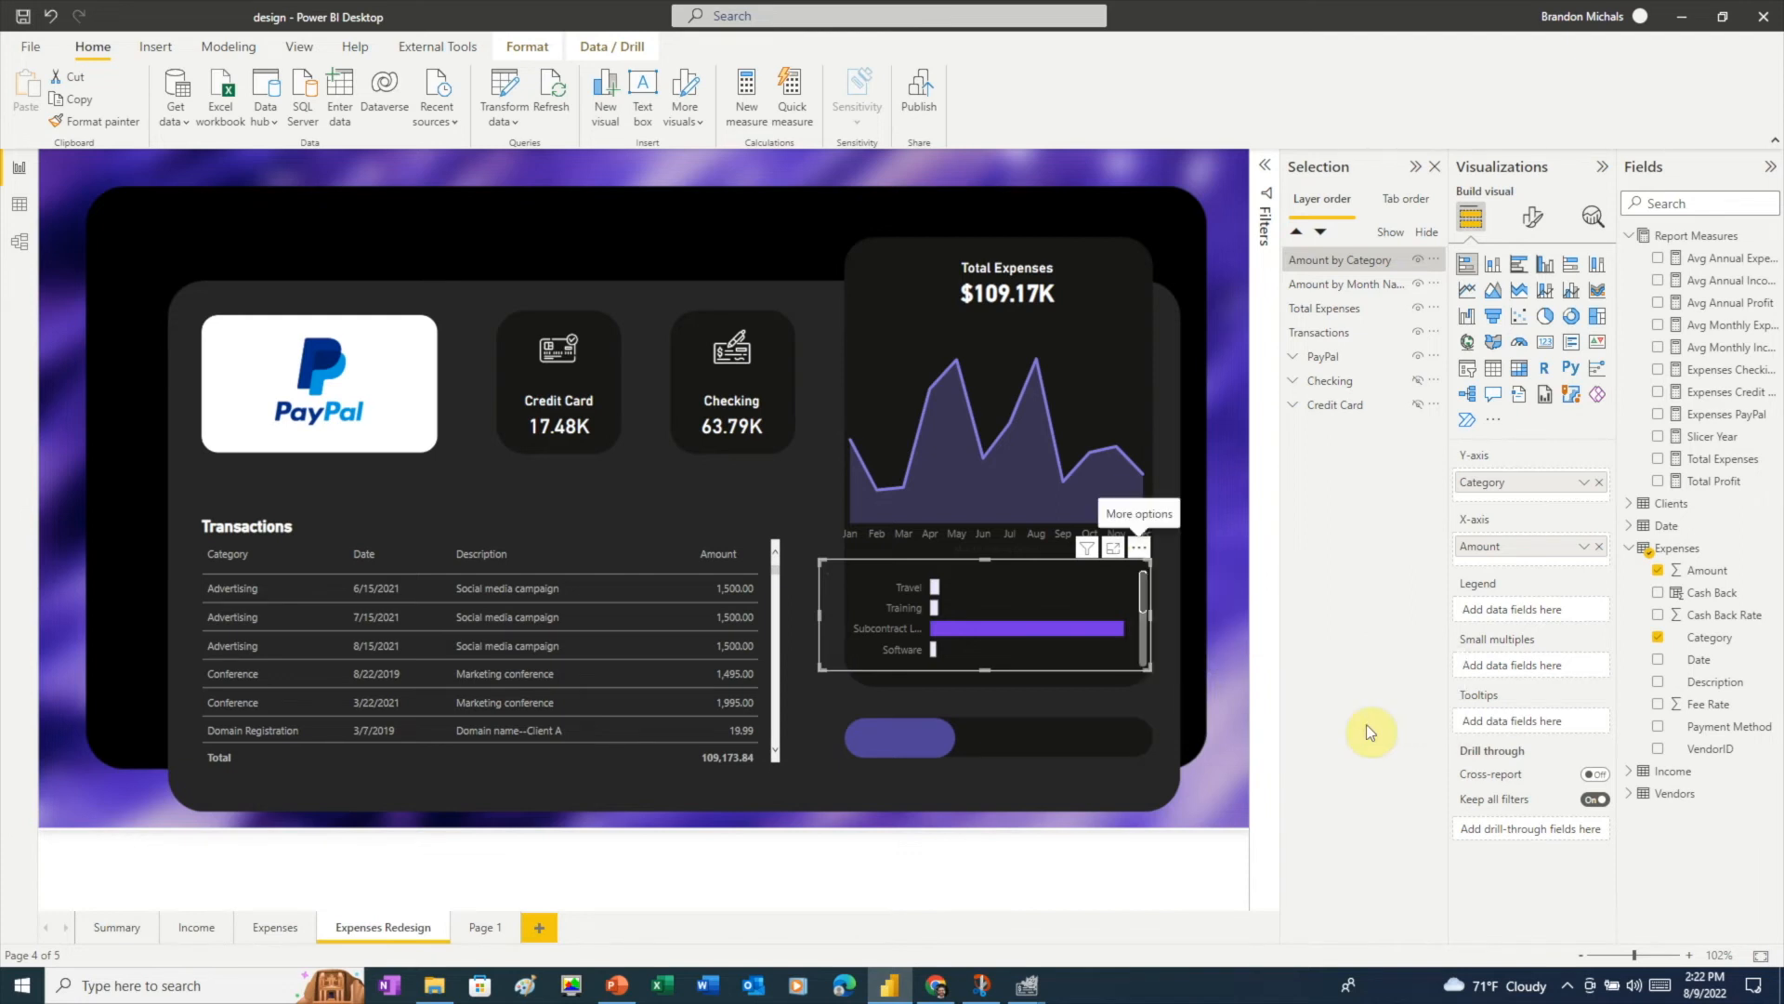
# - Turn on data labels for the category bar chart and set the bars' inner padding to 50 px
pyautogui.click(1534, 223)
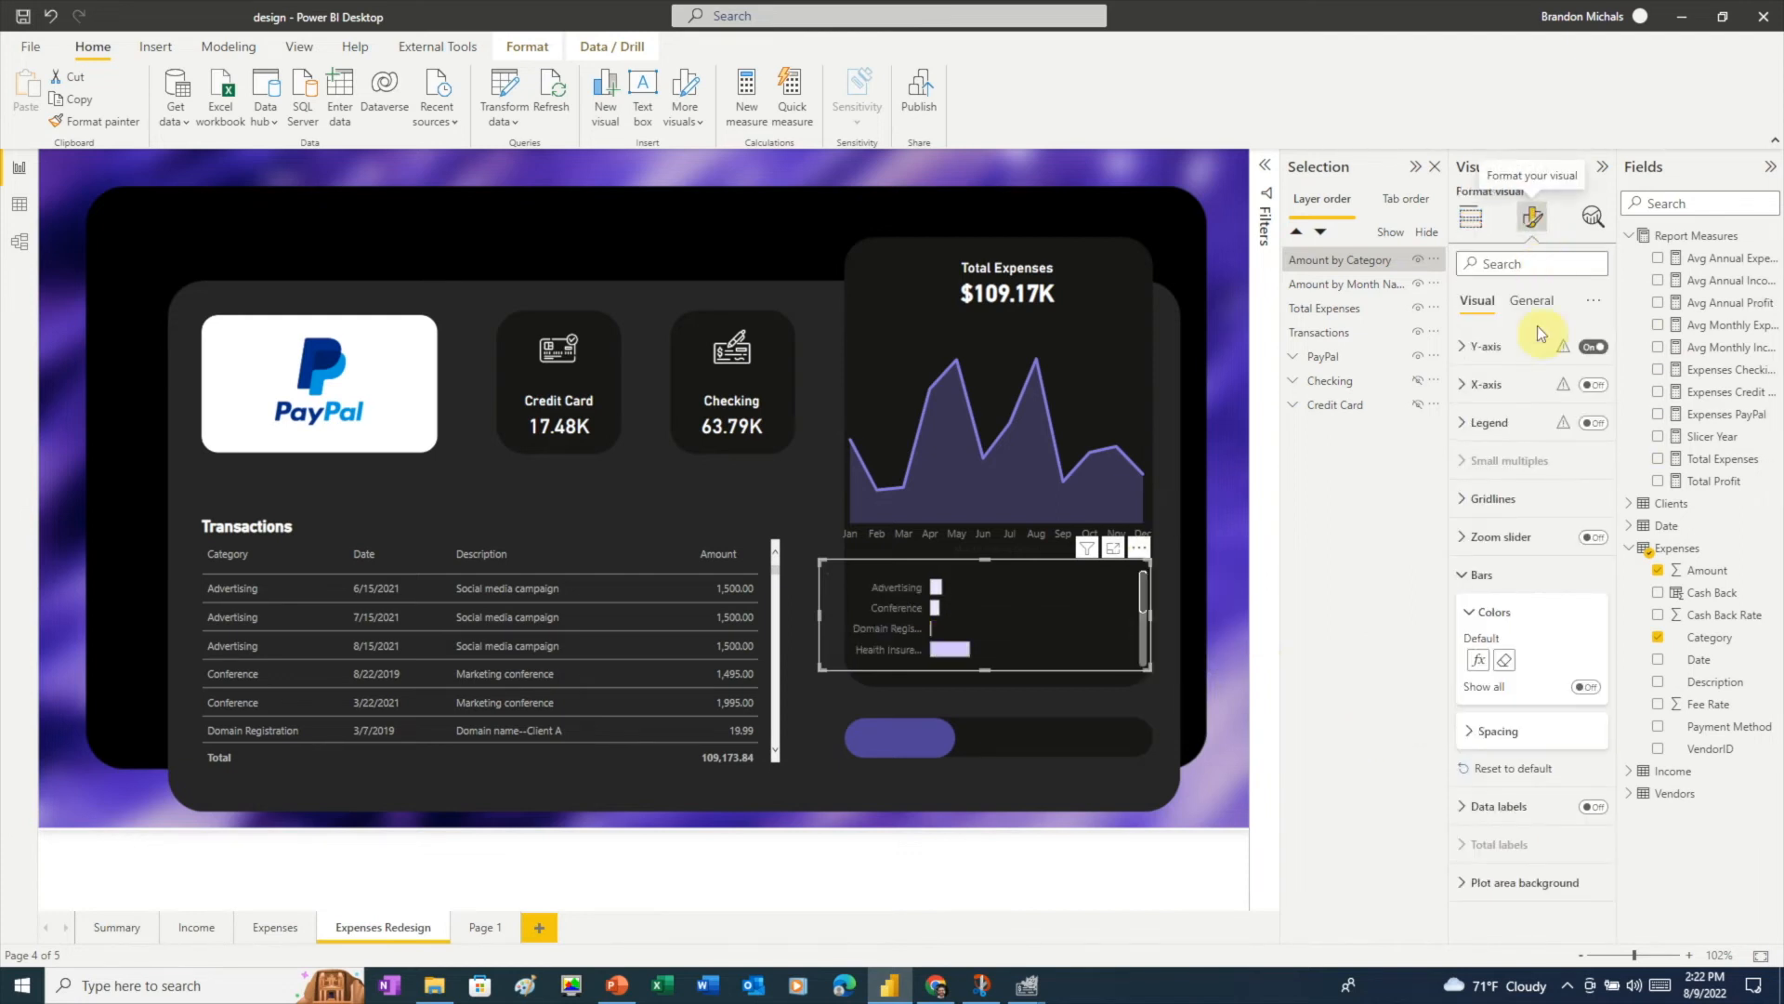
pyautogui.click(1592, 807)
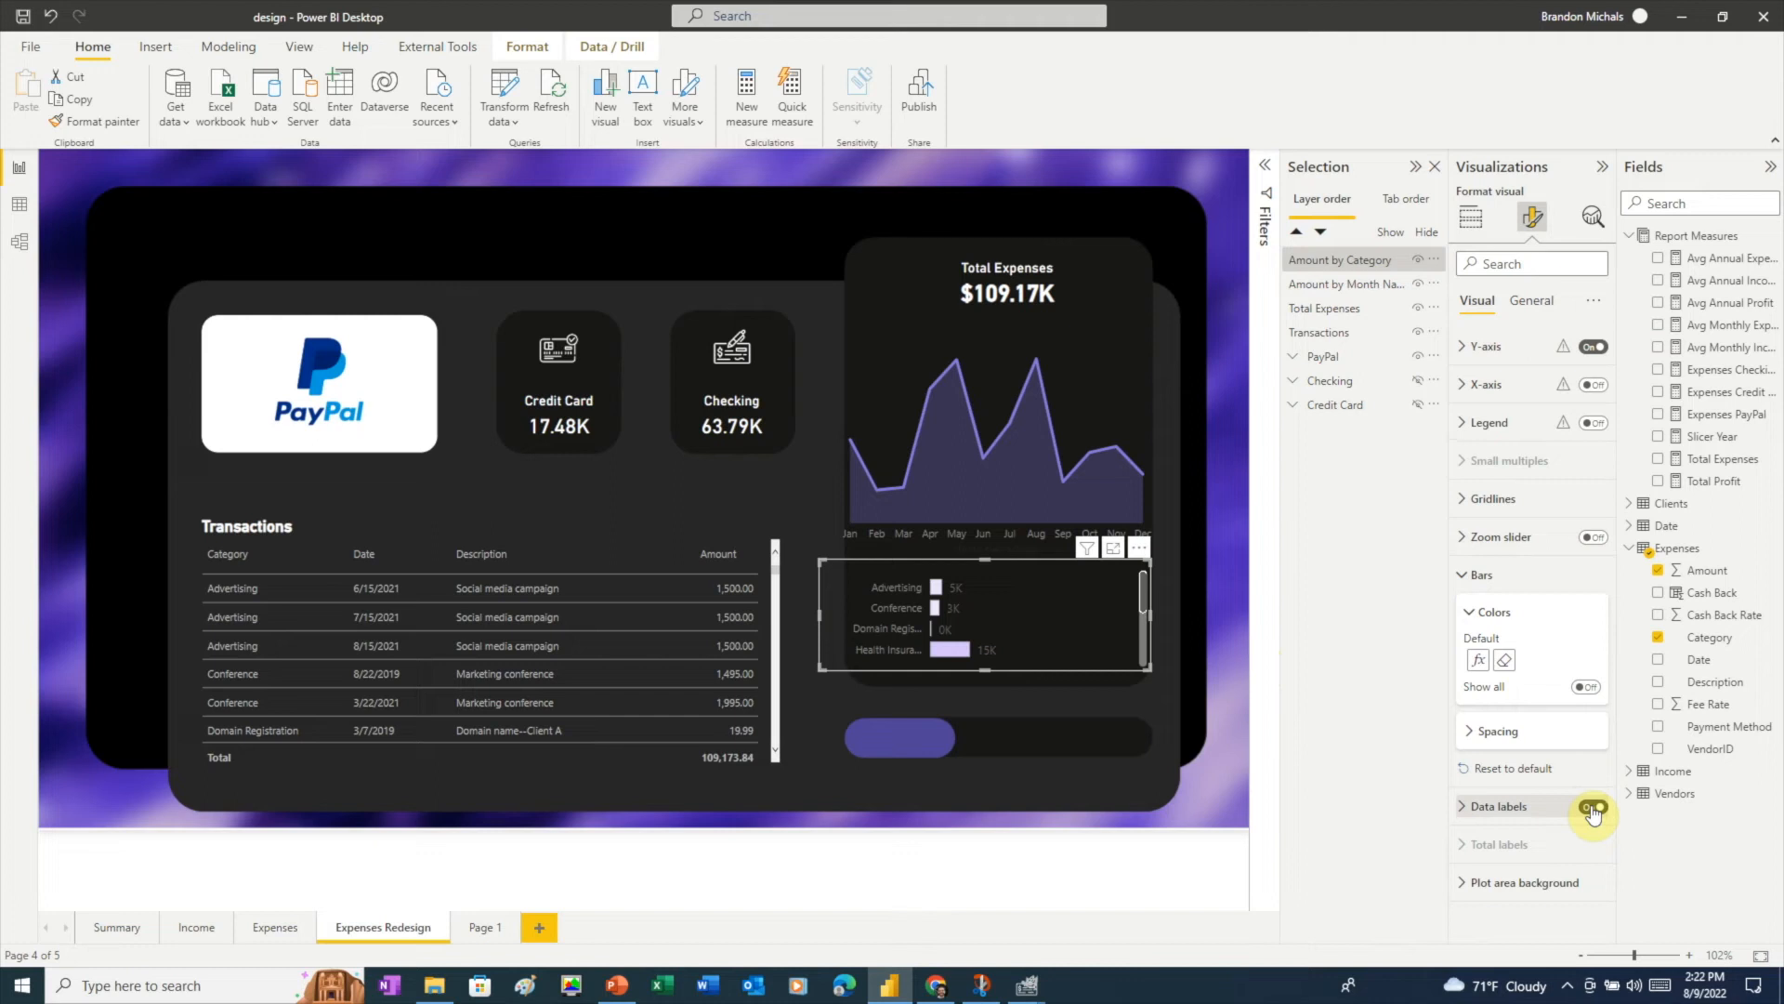
pyautogui.click(1471, 732)
pyautogui.moveTo(1551, 782); pyautogui.dragTo(1619, 786)
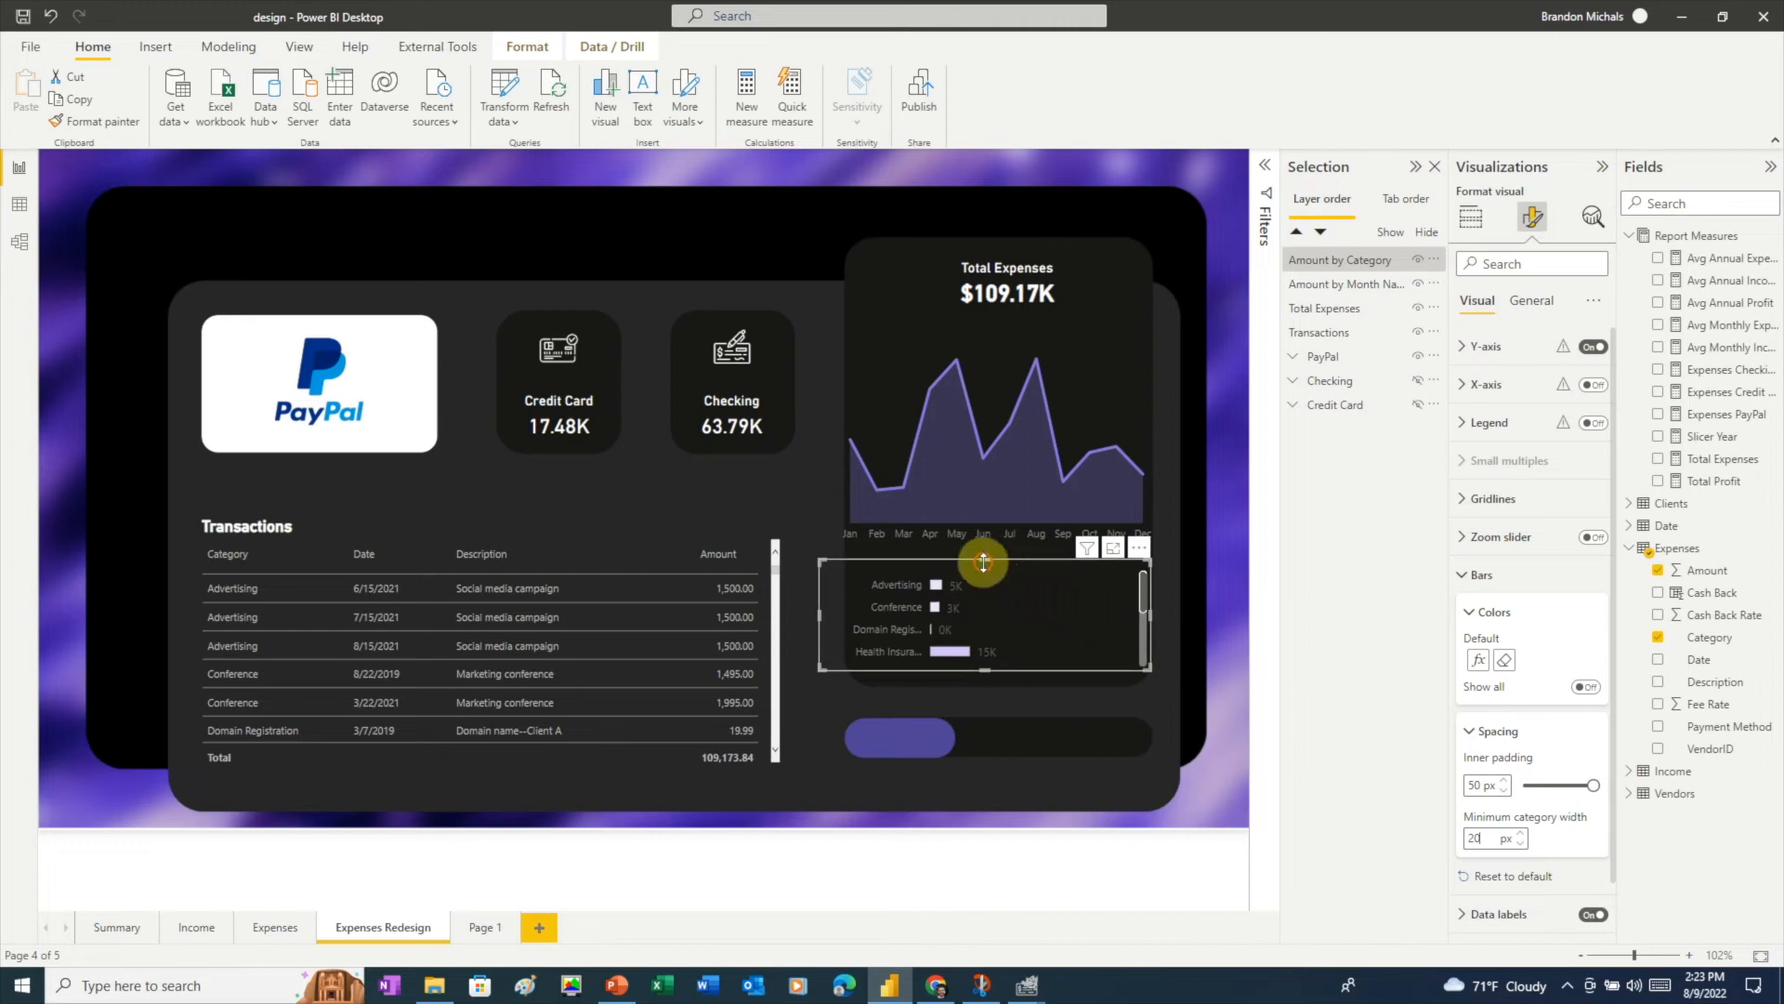
# - Extend the category bar chart slightly upward toward the monthly area chart
pyautogui.moveTo(981, 558); pyautogui.dragTo(977, 547)
pyautogui.click(990, 710)
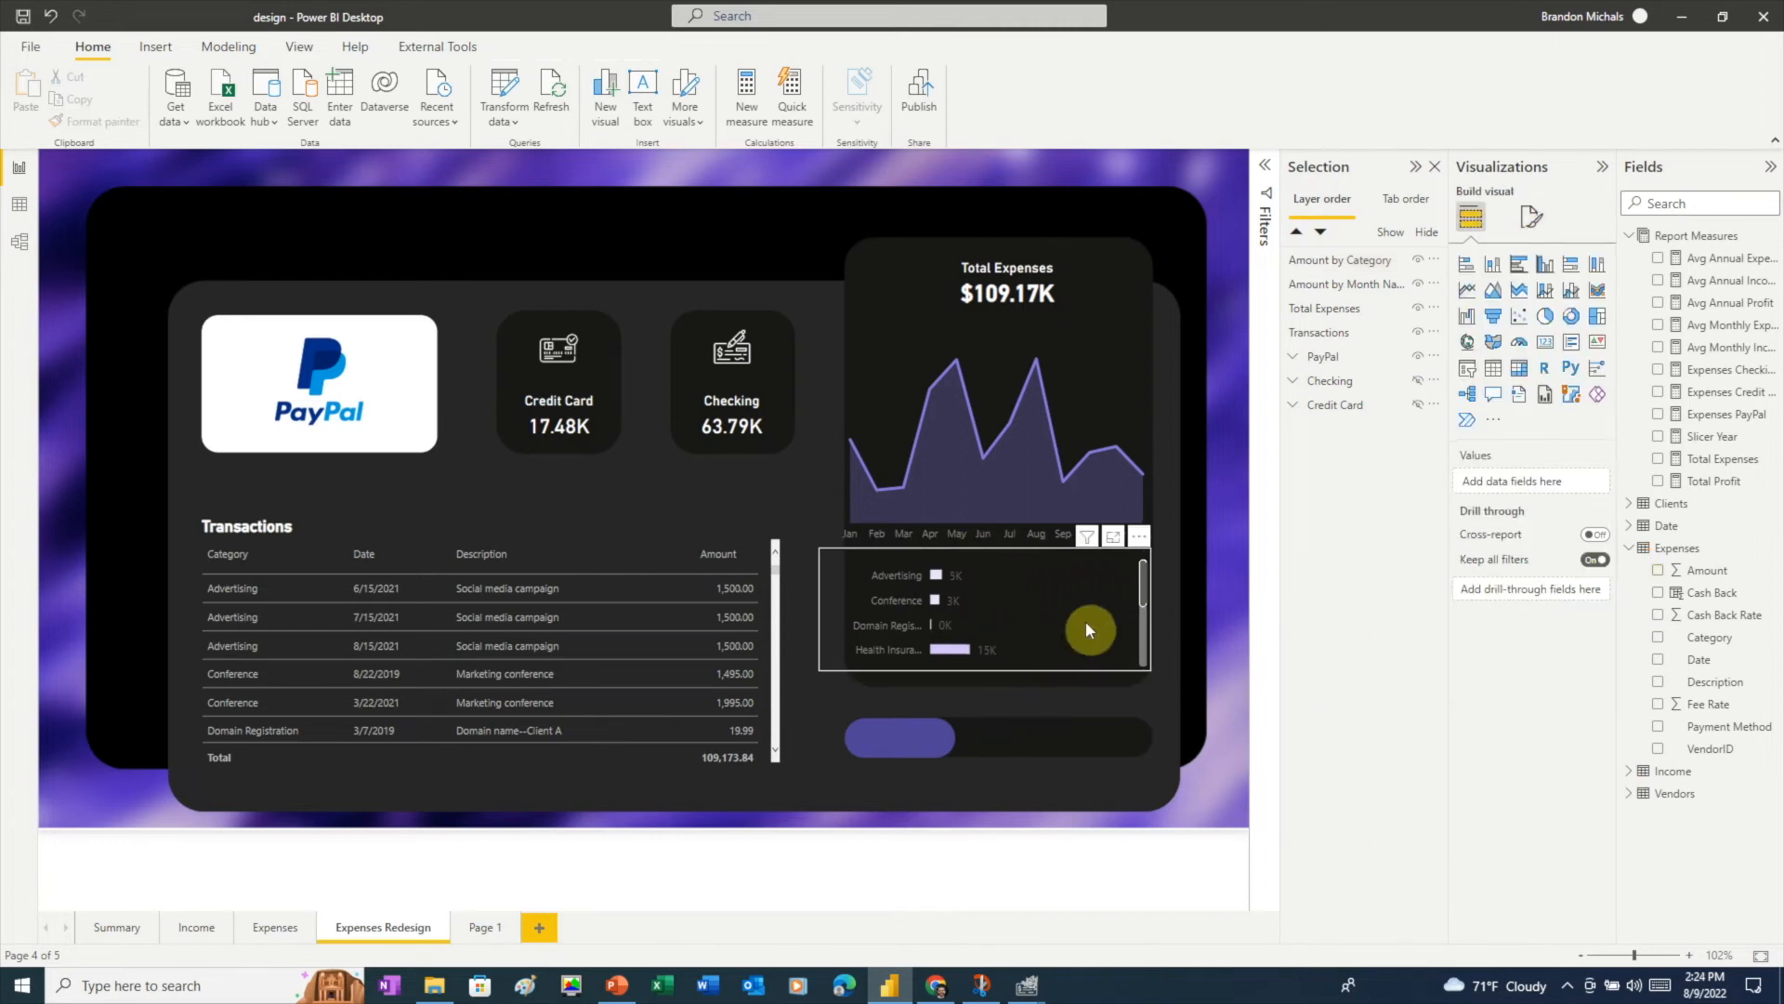
pyautogui.moveTo(1143, 587)
pyautogui.mouseDown()
pyautogui.moveTo(1140, 657)
pyautogui.moveTo(1142, 582)
pyautogui.mouseUp()
# - Insert a text box reading "Cash Back" on the purple pill below the category bar chart
pyautogui.click(155, 46)
pyautogui.click(607, 93)
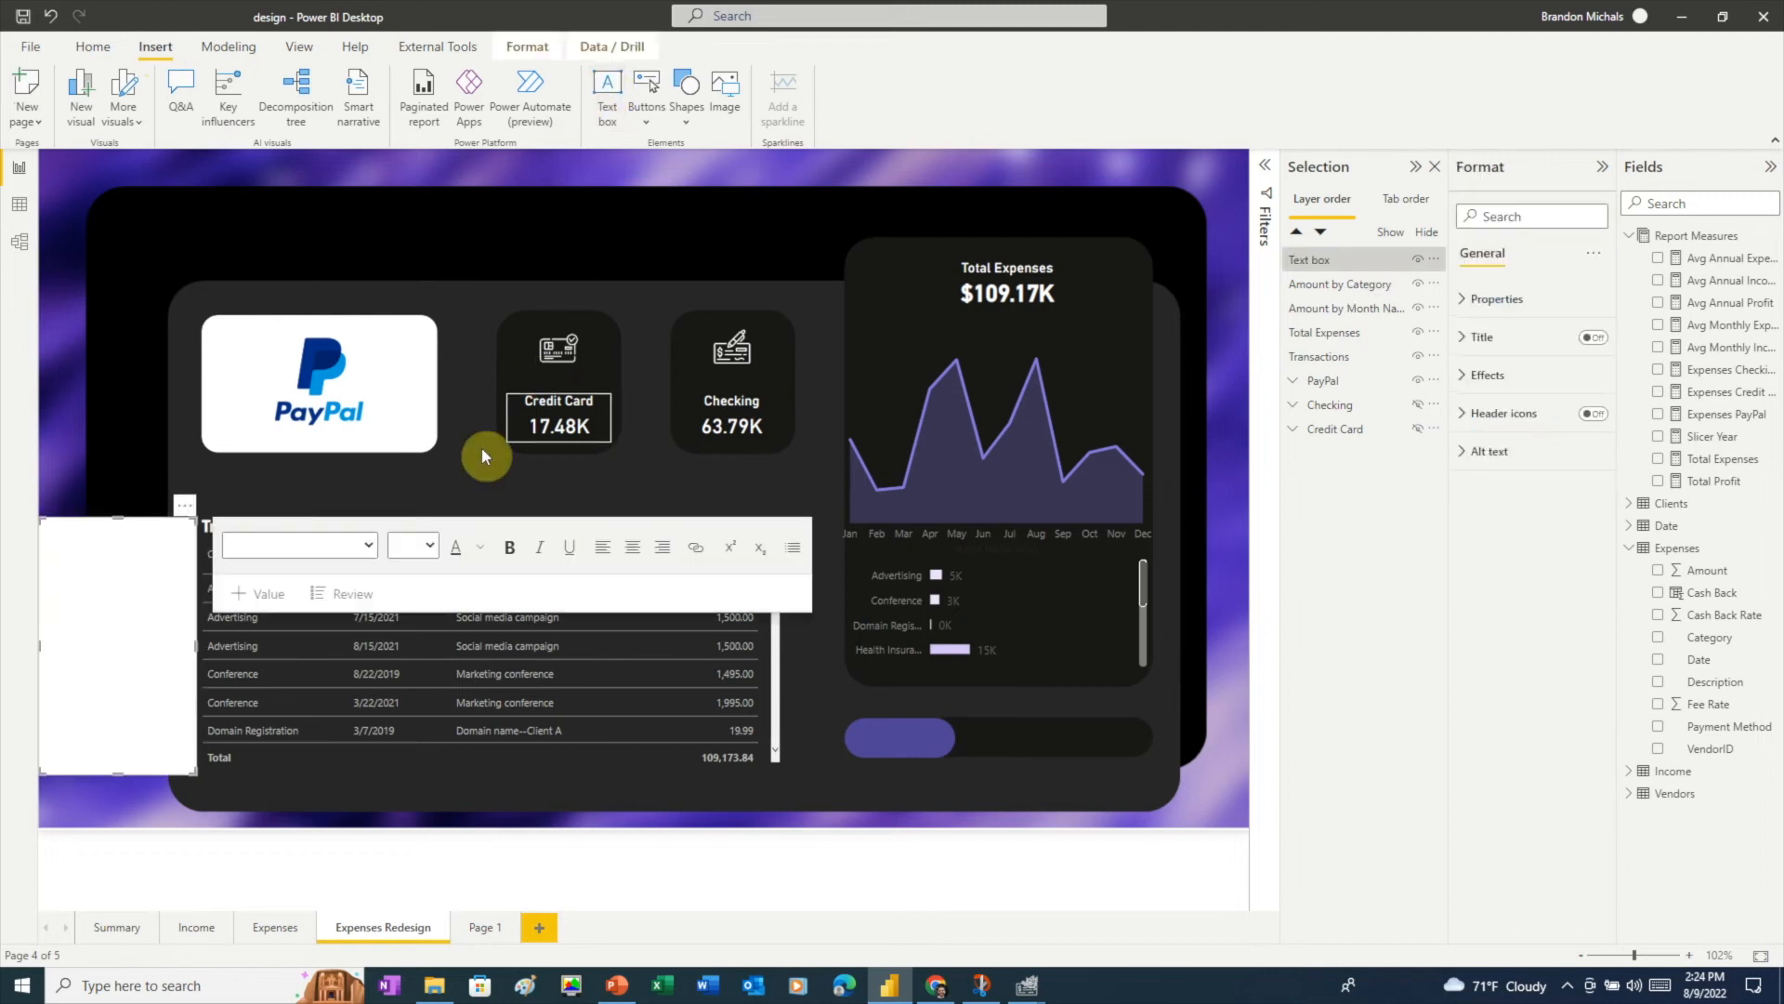
pyautogui.moveTo(125, 749); pyautogui.dragTo(860, 744)
pyautogui.click(859, 744)
pyautogui.write('Cash Back')
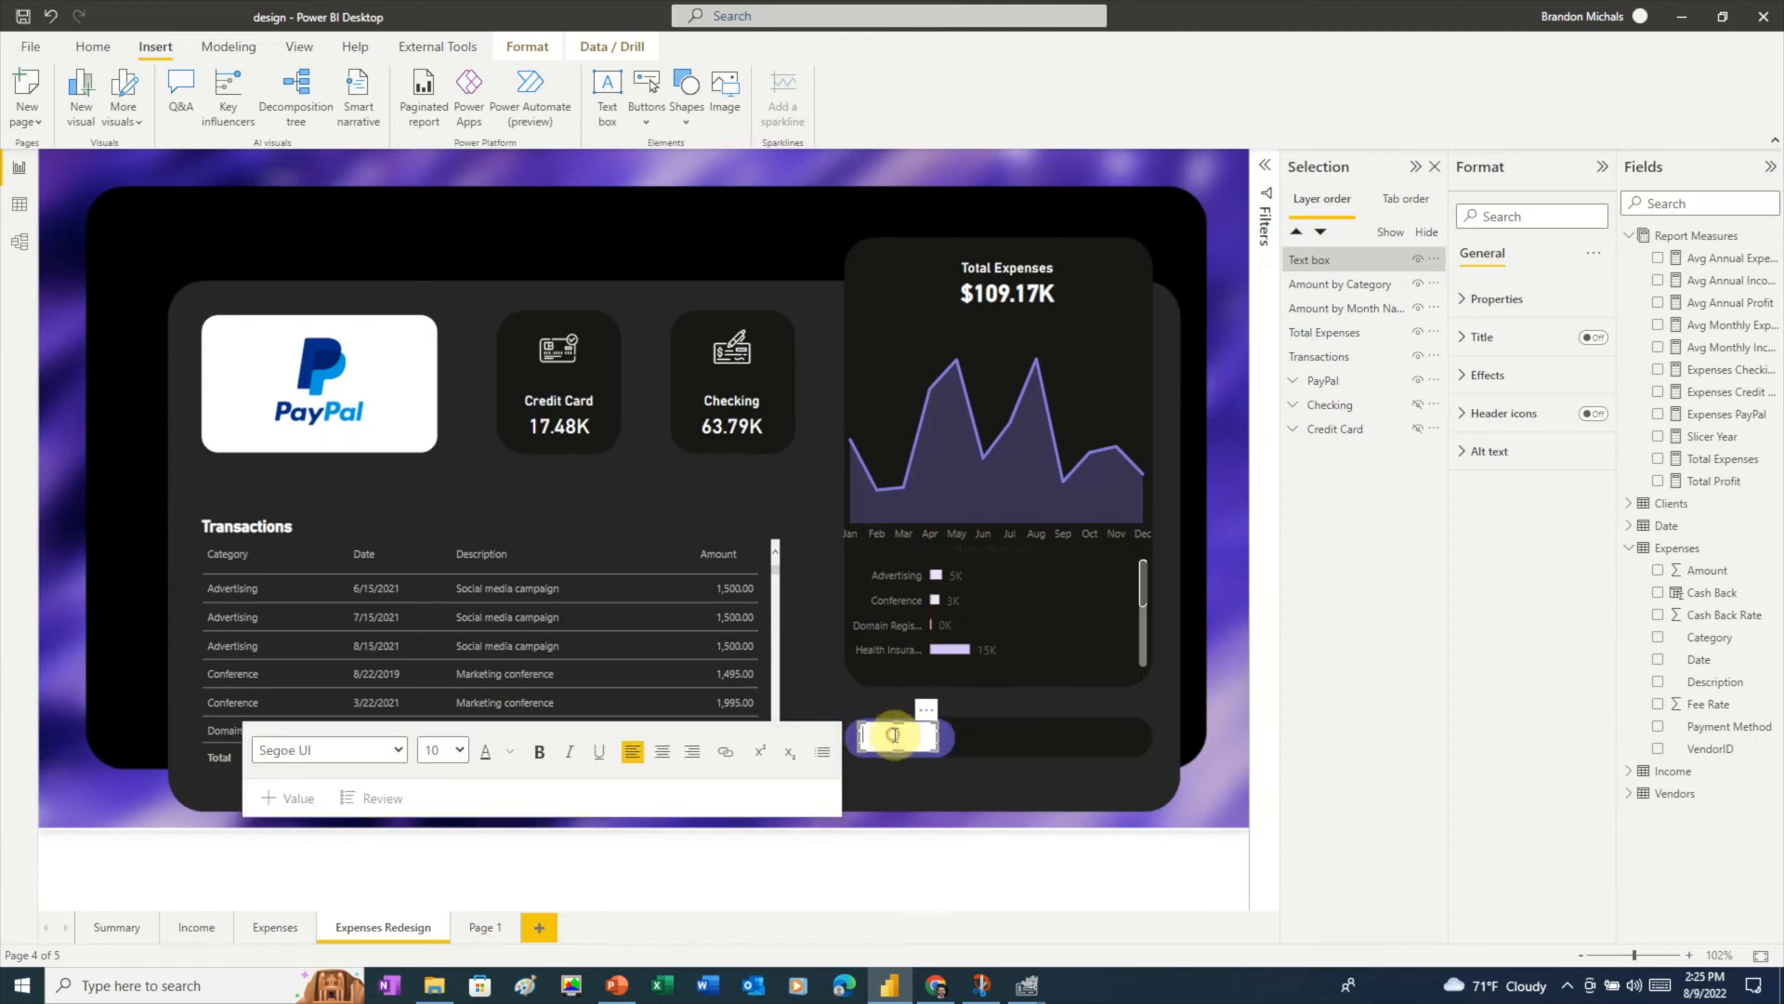
# - Make the Cash Back text bold and white and remove the text box's background
pyautogui.moveTo(923, 735); pyautogui.dragTo(859, 736)
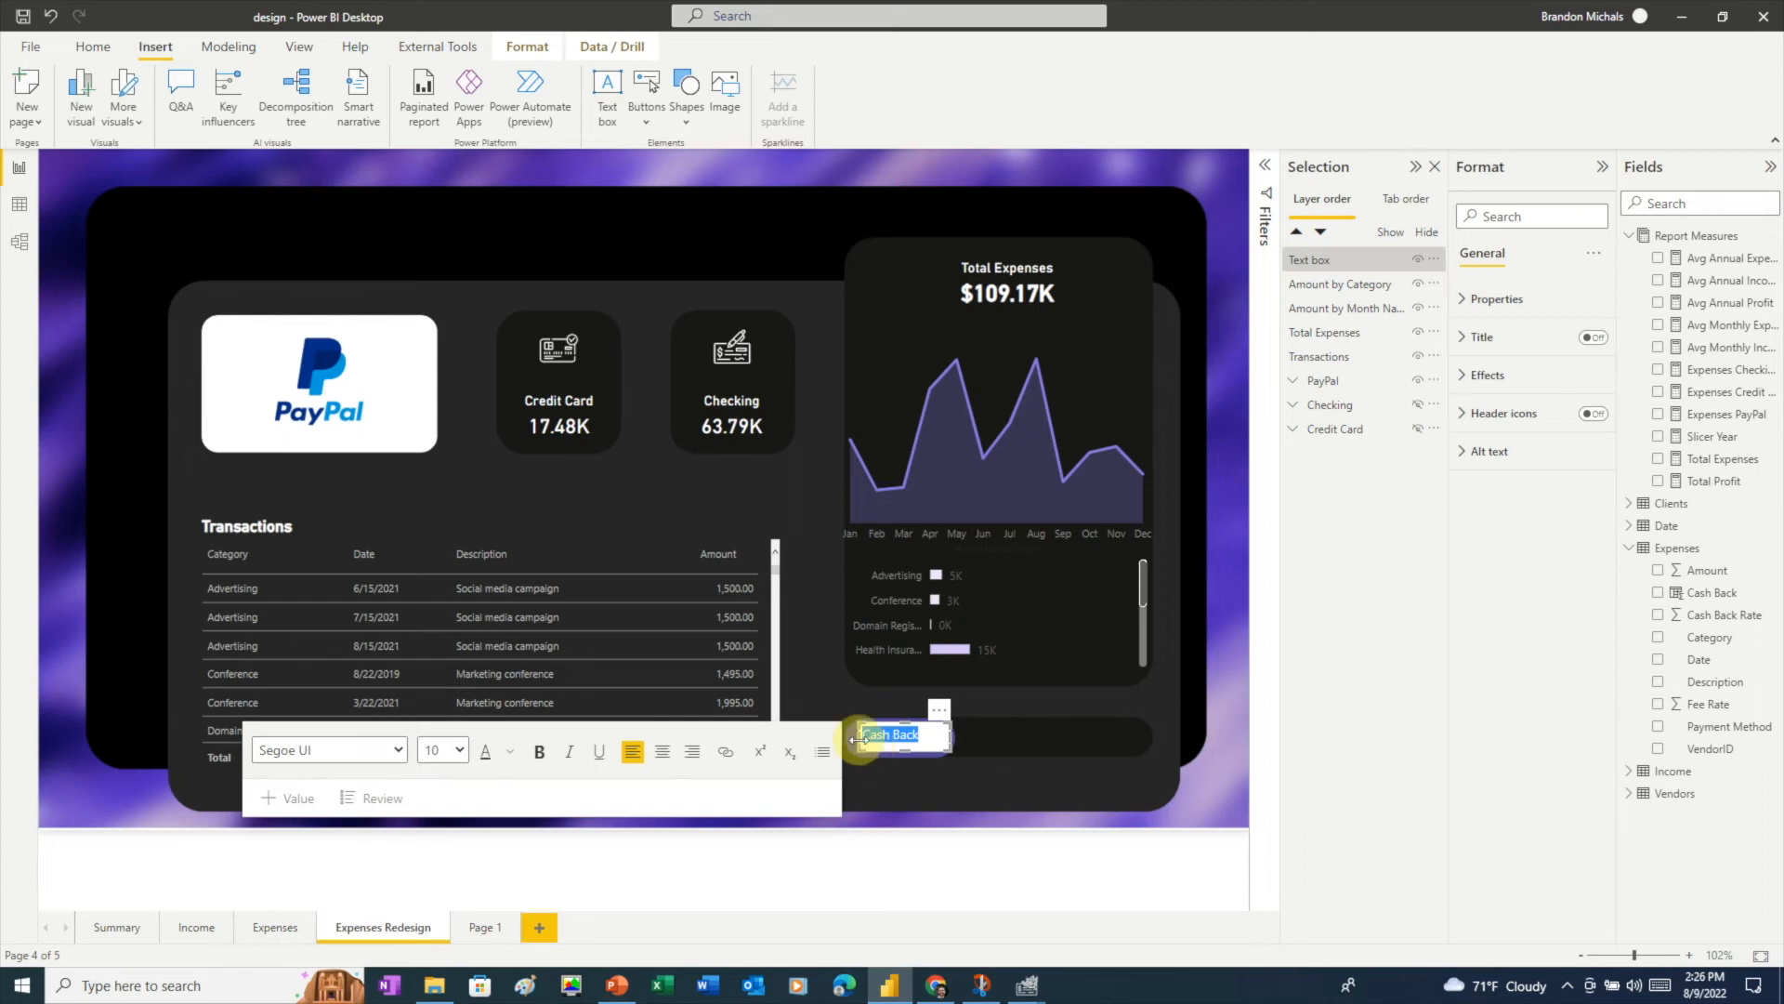
pyautogui.click(540, 753)
pyautogui.click(509, 752)
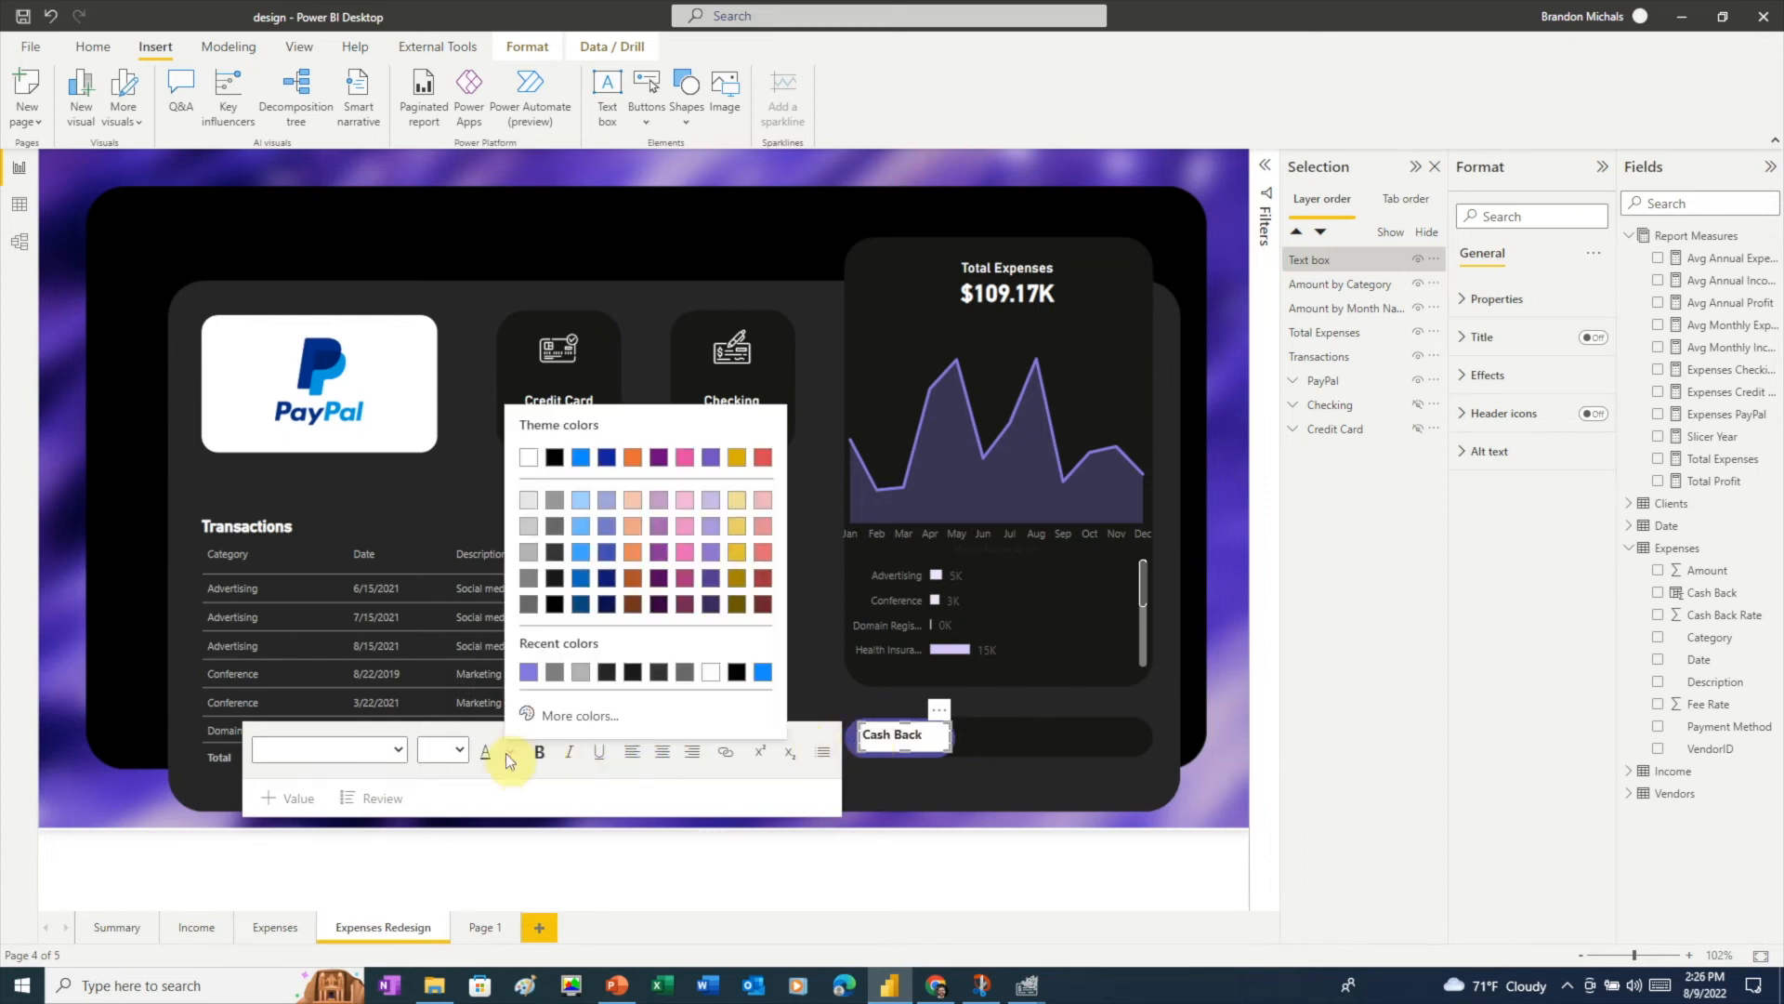
pyautogui.click(521, 457)
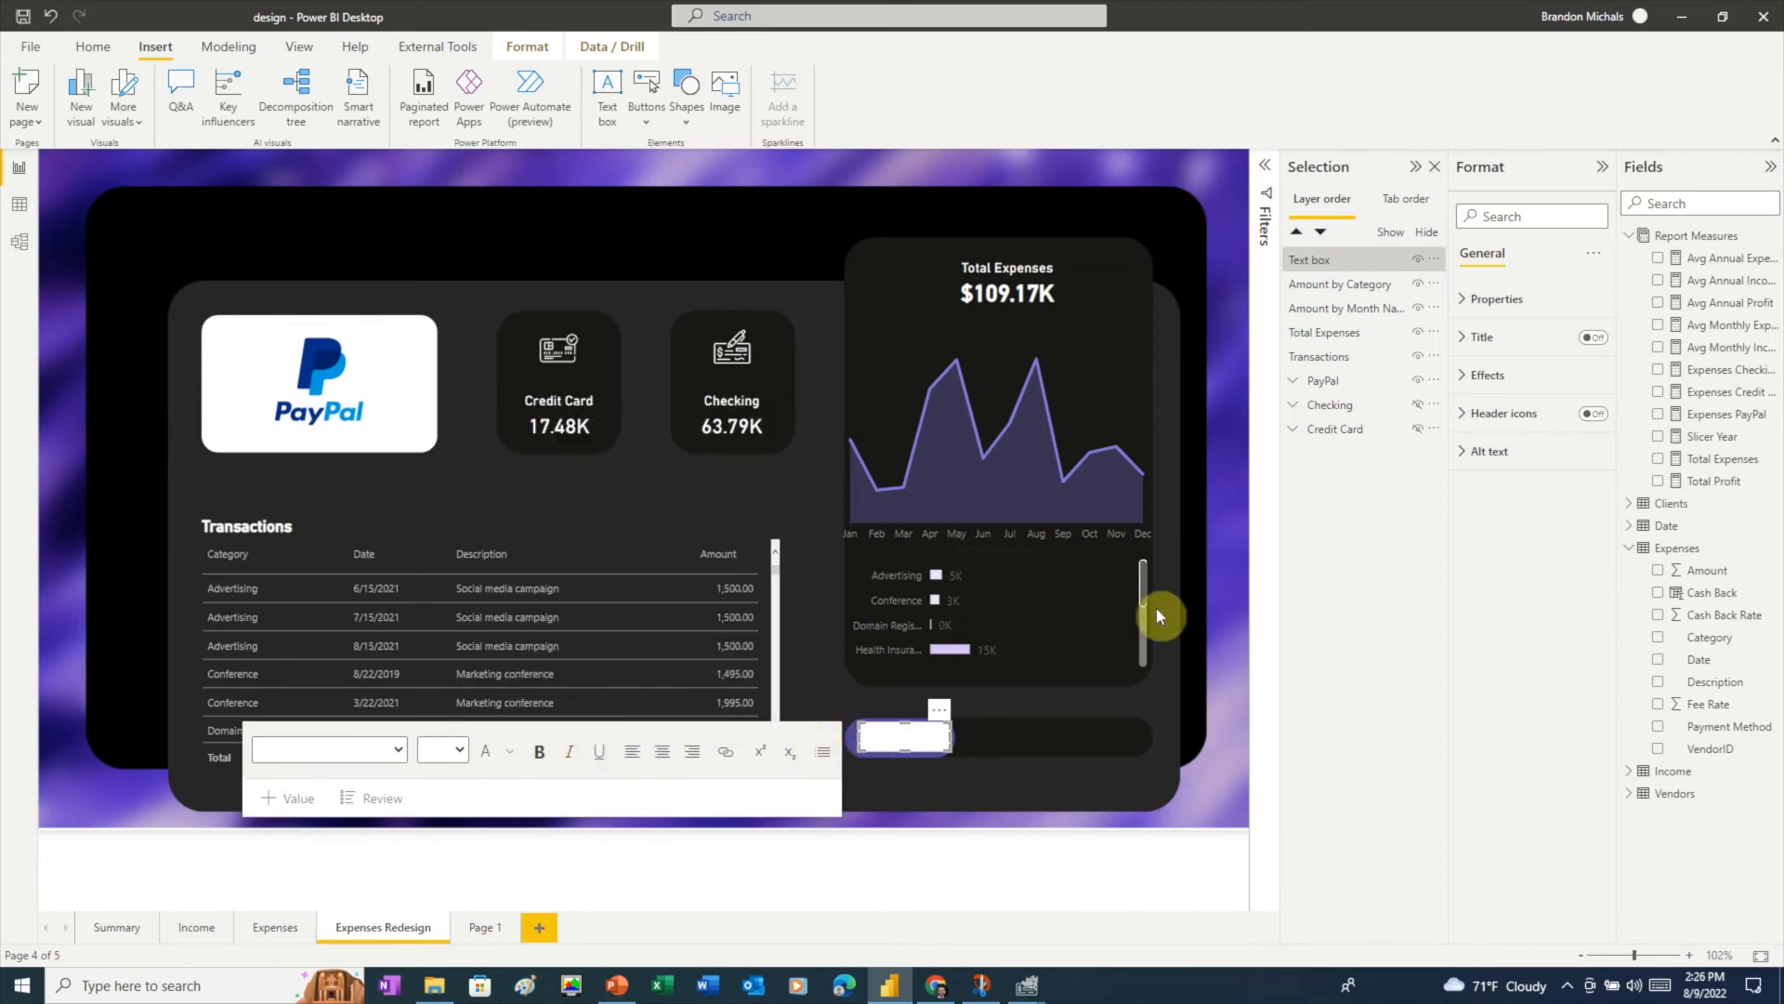
pyautogui.click(1460, 377)
pyautogui.click(1587, 413)
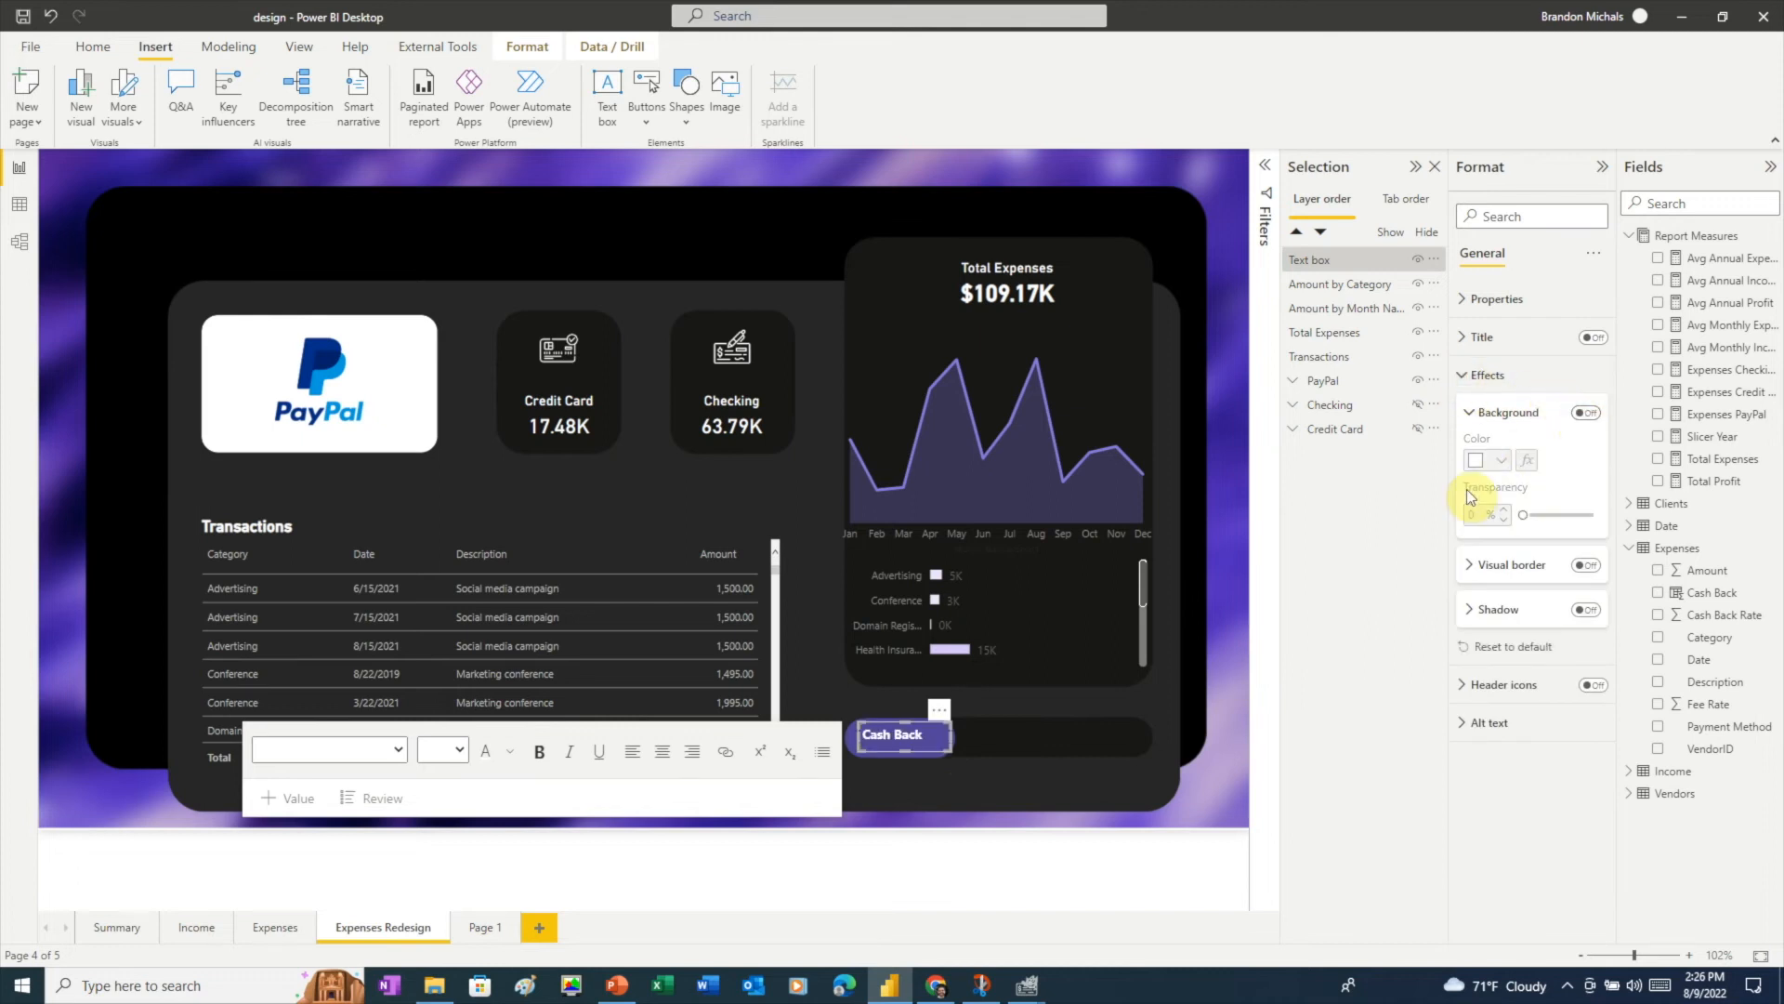
pyautogui.click(958, 783)
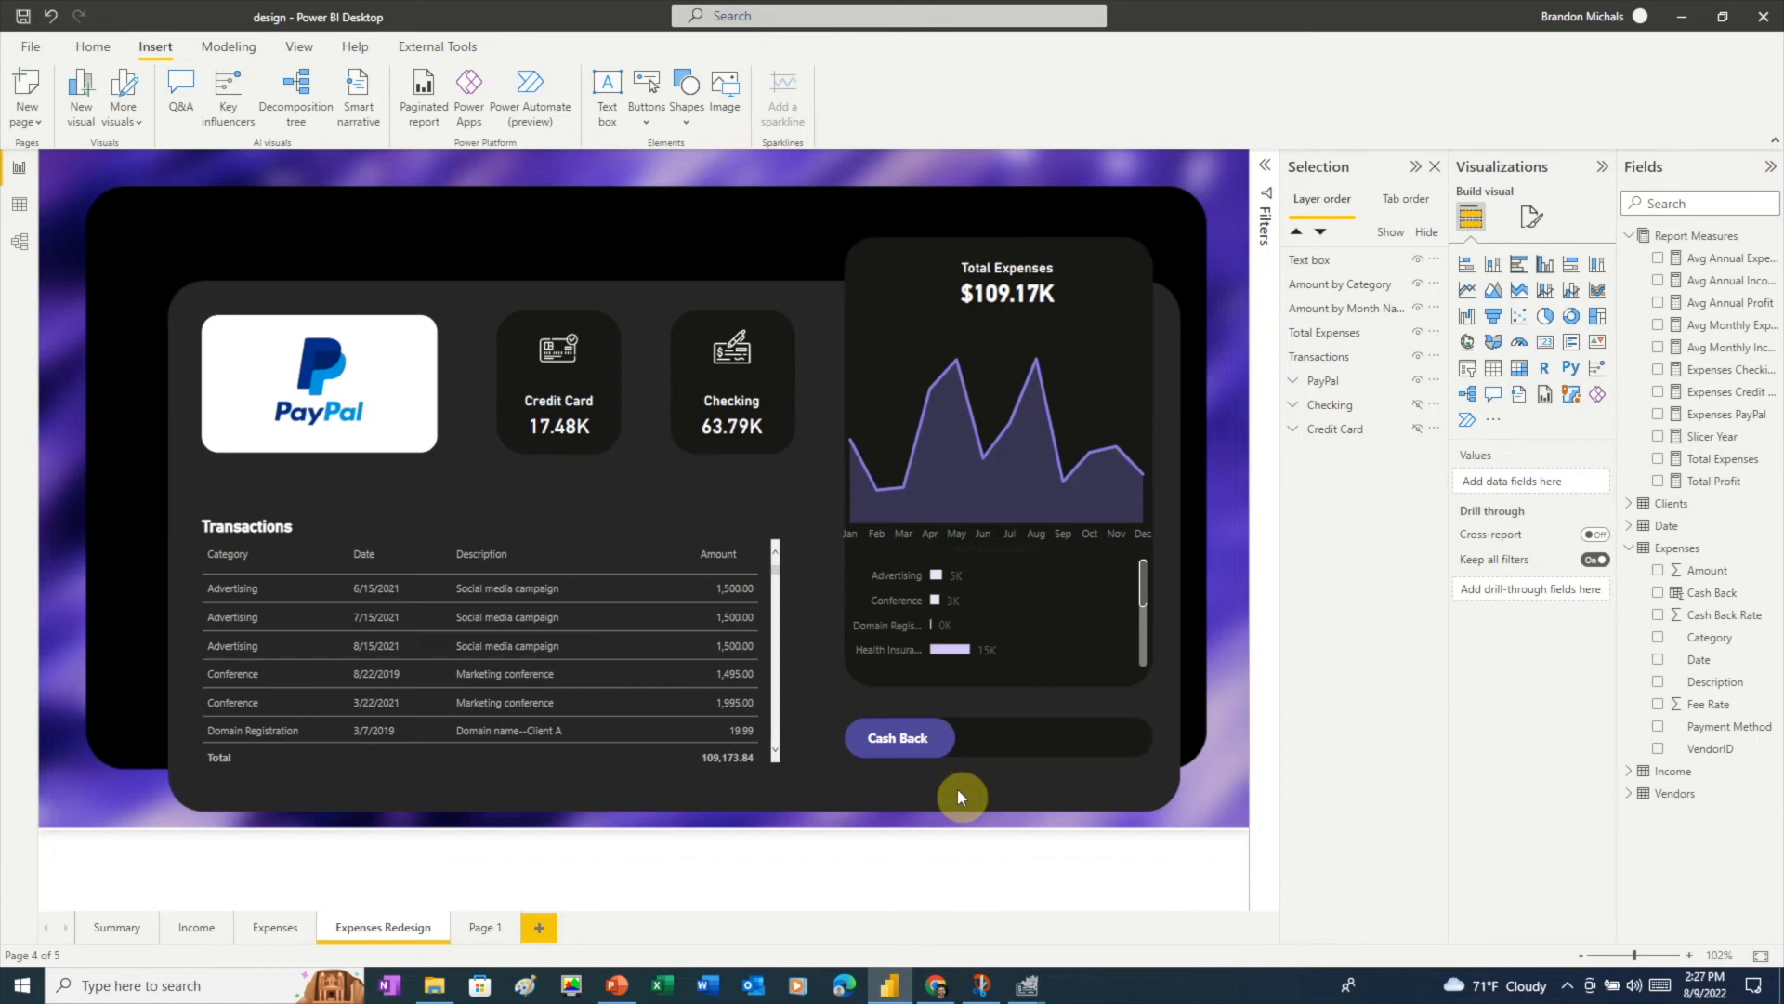
# - Duplicate the Checking value card and place the copy at the far end of the dark Cash Back bar
pyautogui.click(741, 435)
pyautogui.click(93, 46)
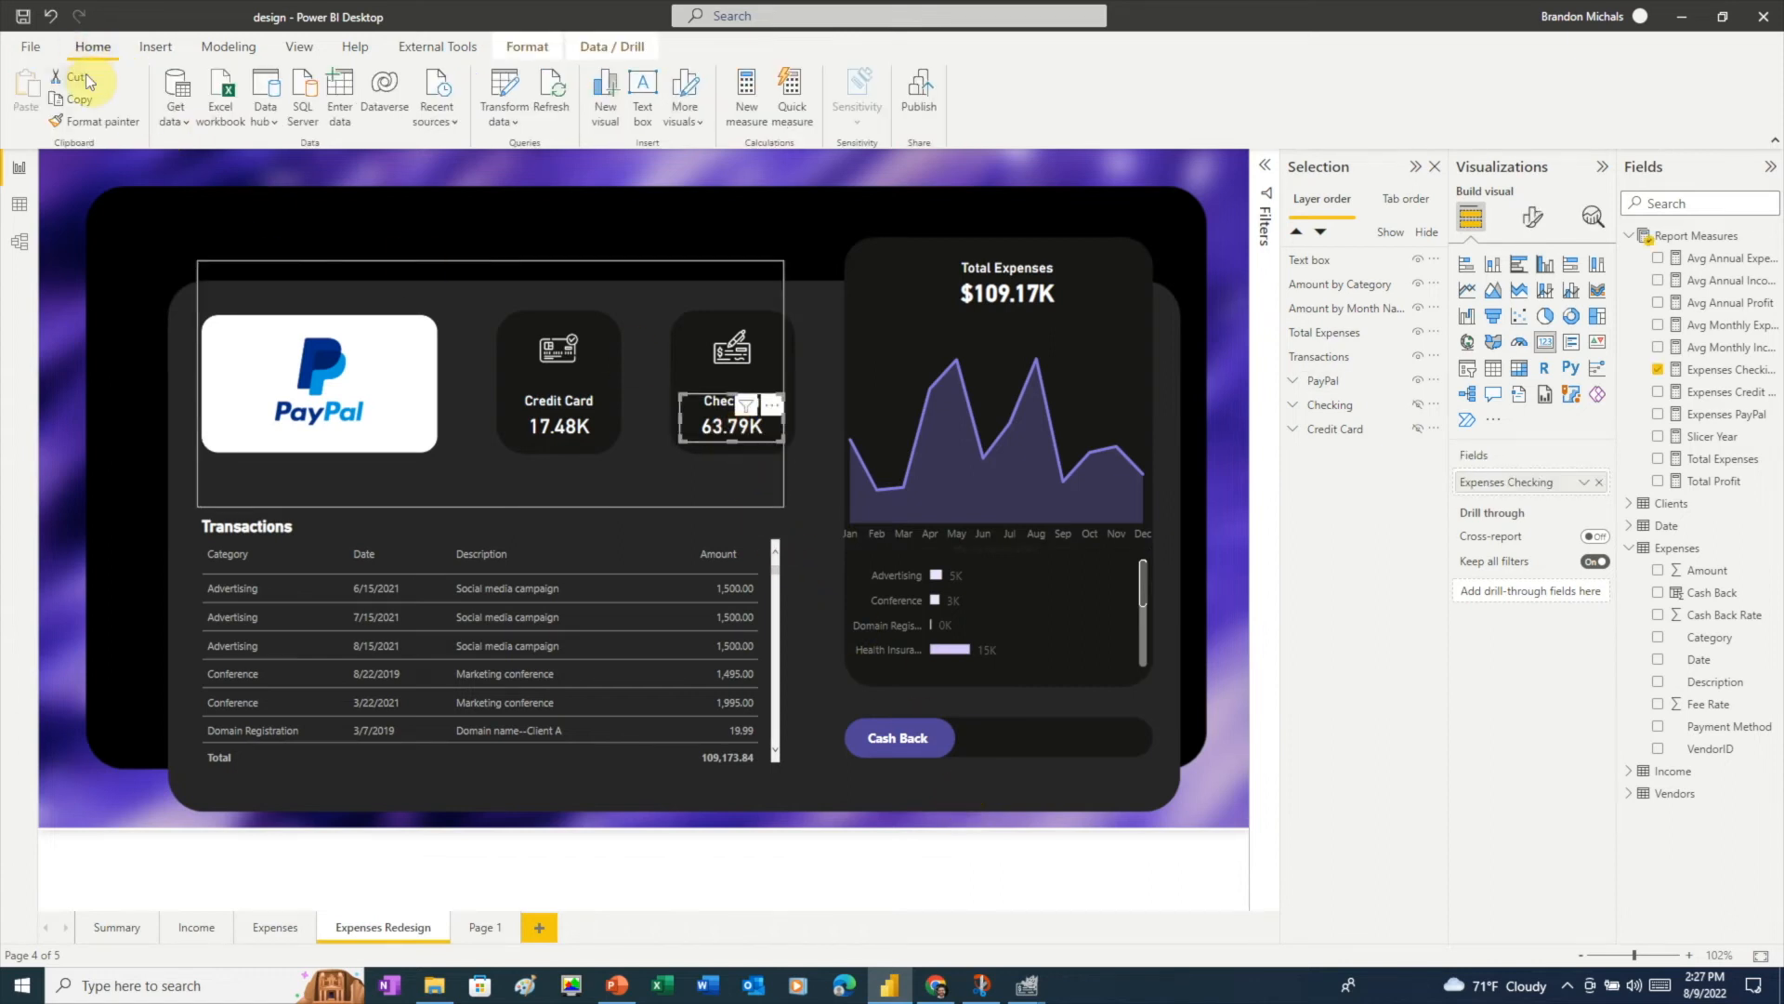
pyautogui.click(28, 98)
pyautogui.moveTo(558, 279); pyautogui.dragTo(1081, 706)
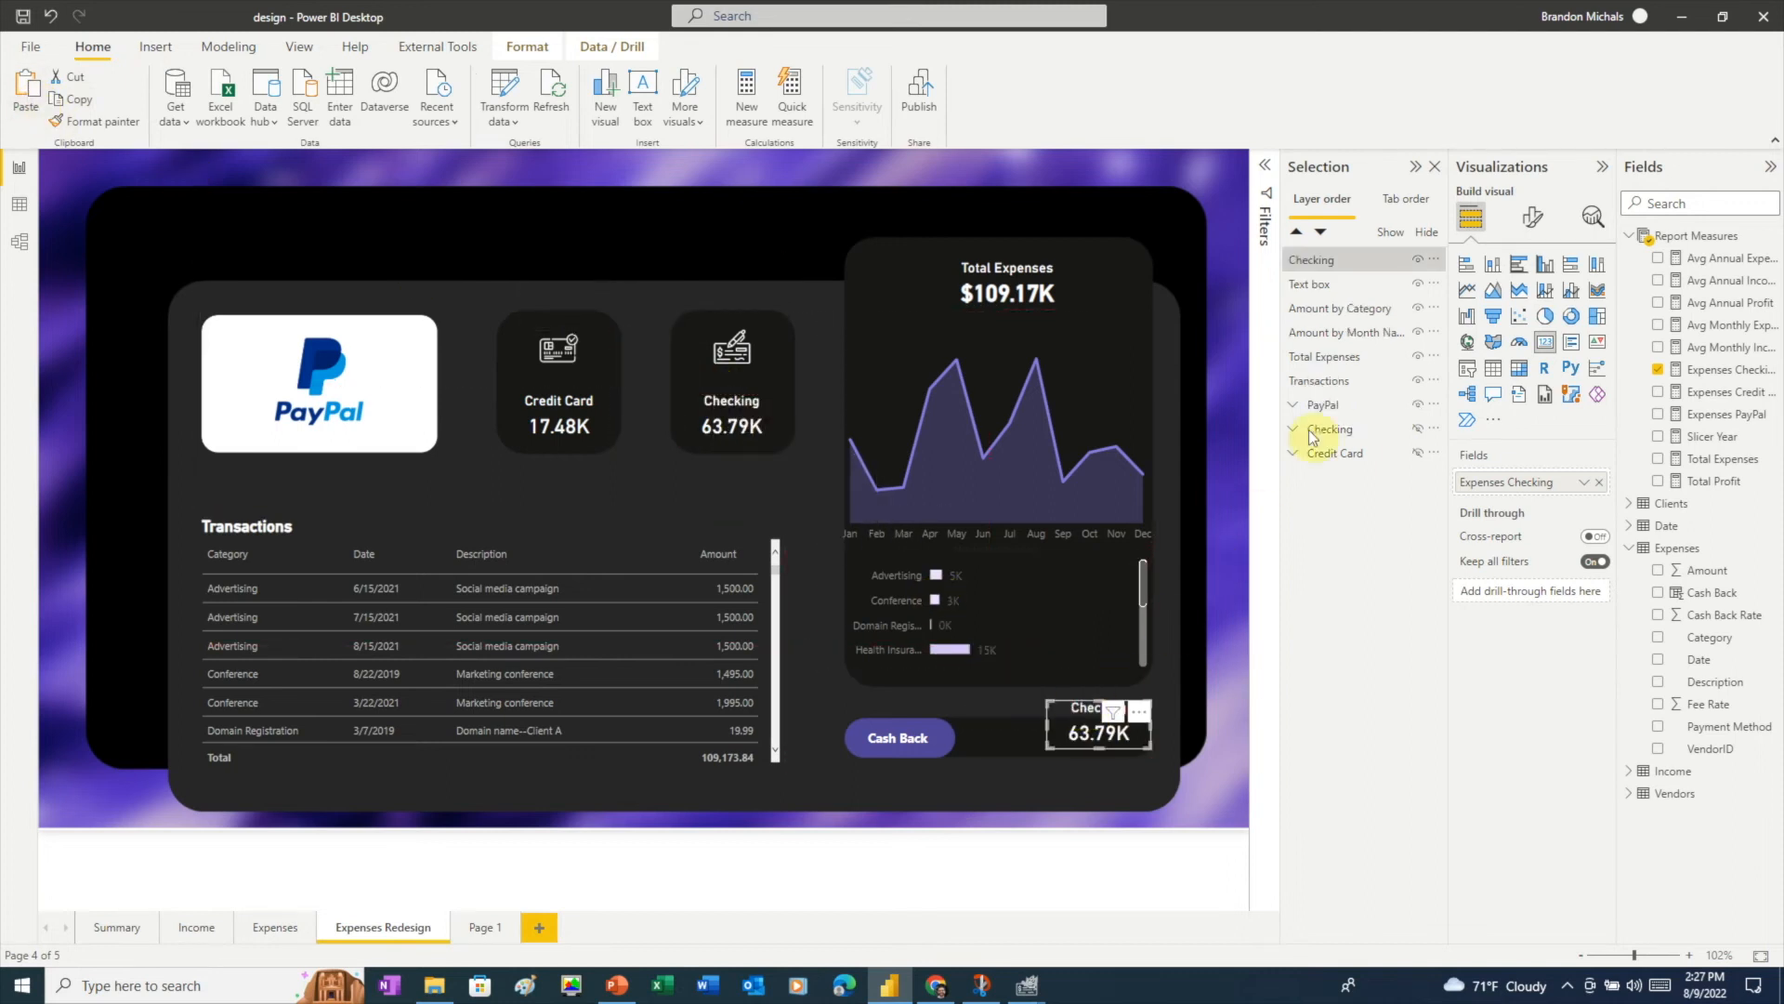
# - Hide the copied card's title and replace its Expenses Checking field with Cash Back from the Expenses table
pyautogui.click(1533, 217)
pyautogui.click(1524, 301)
pyautogui.click(1583, 381)
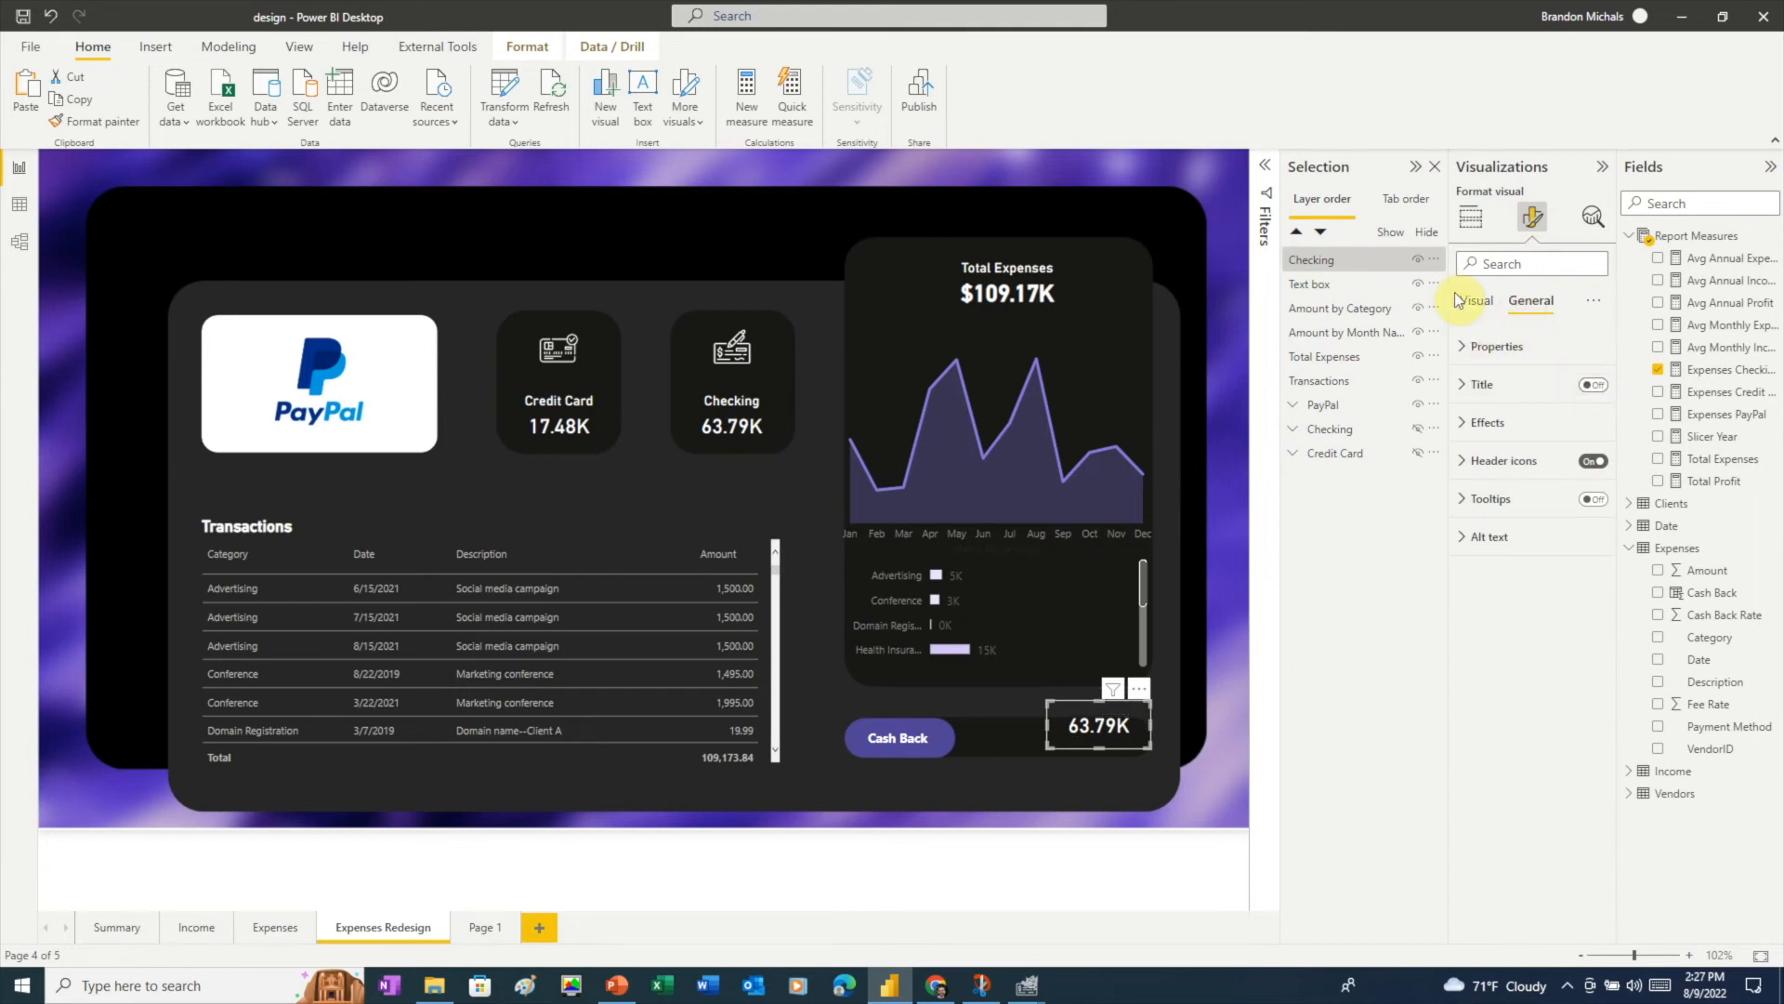
pyautogui.click(1469, 219)
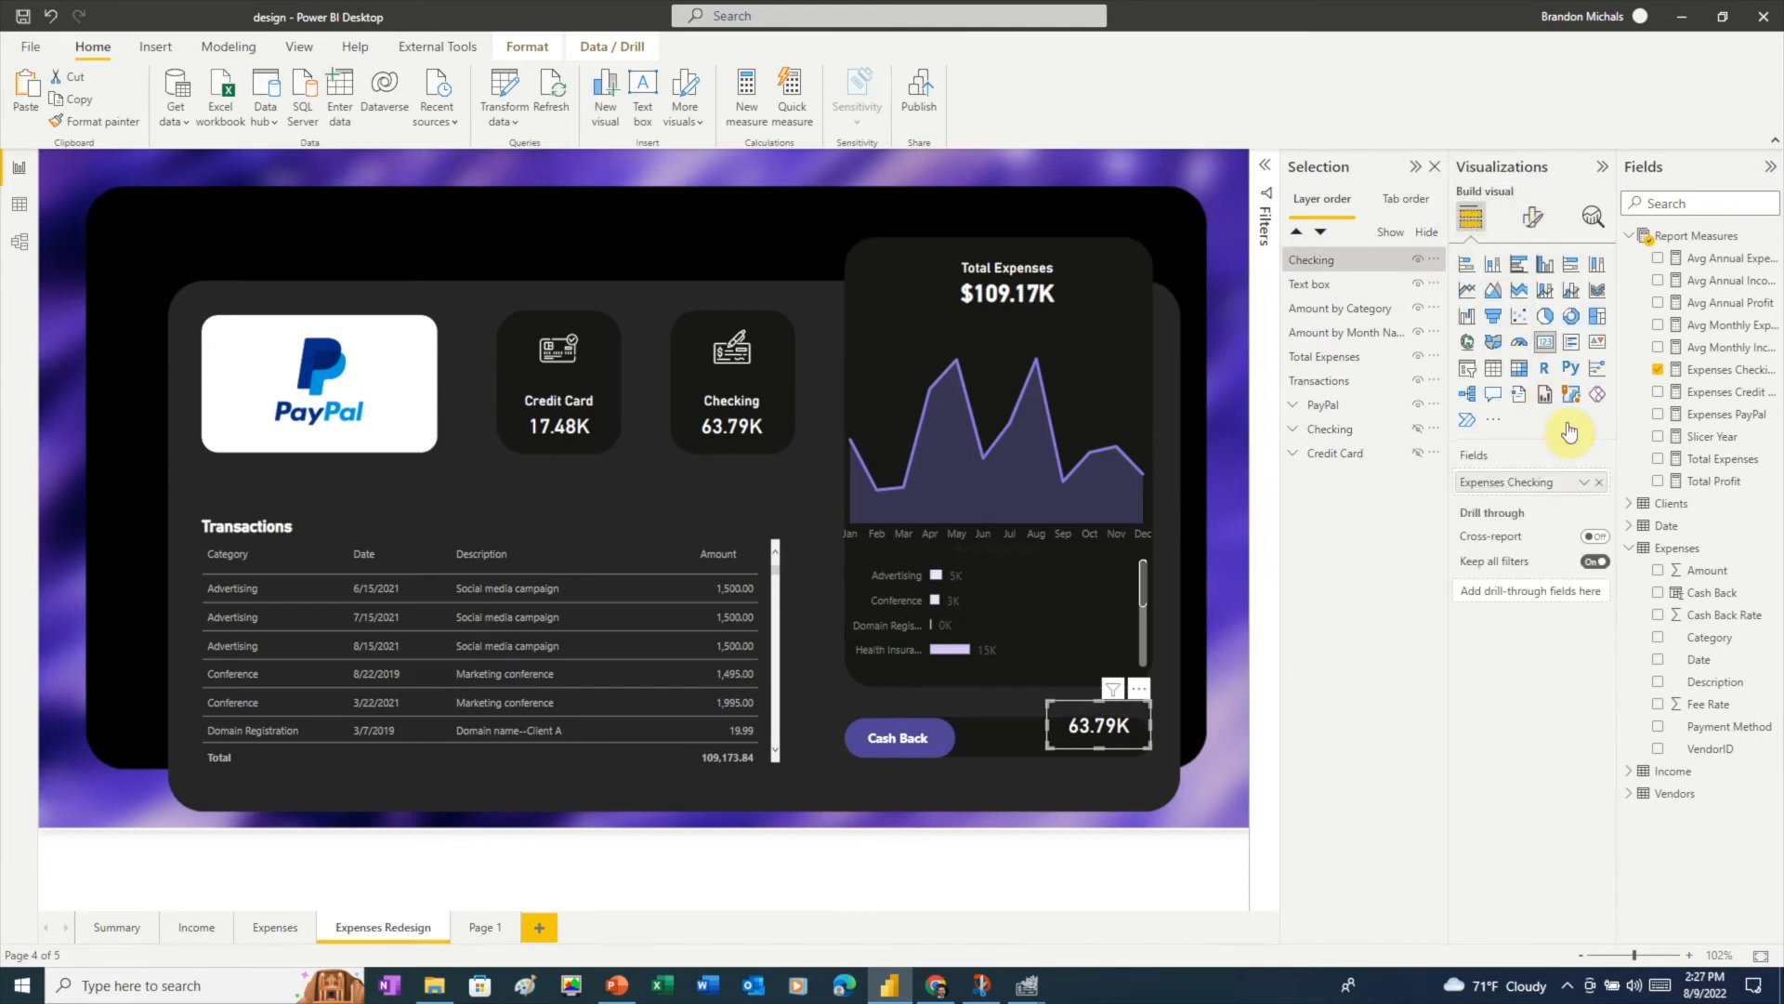
pyautogui.click(1601, 483)
pyautogui.click(1658, 593)
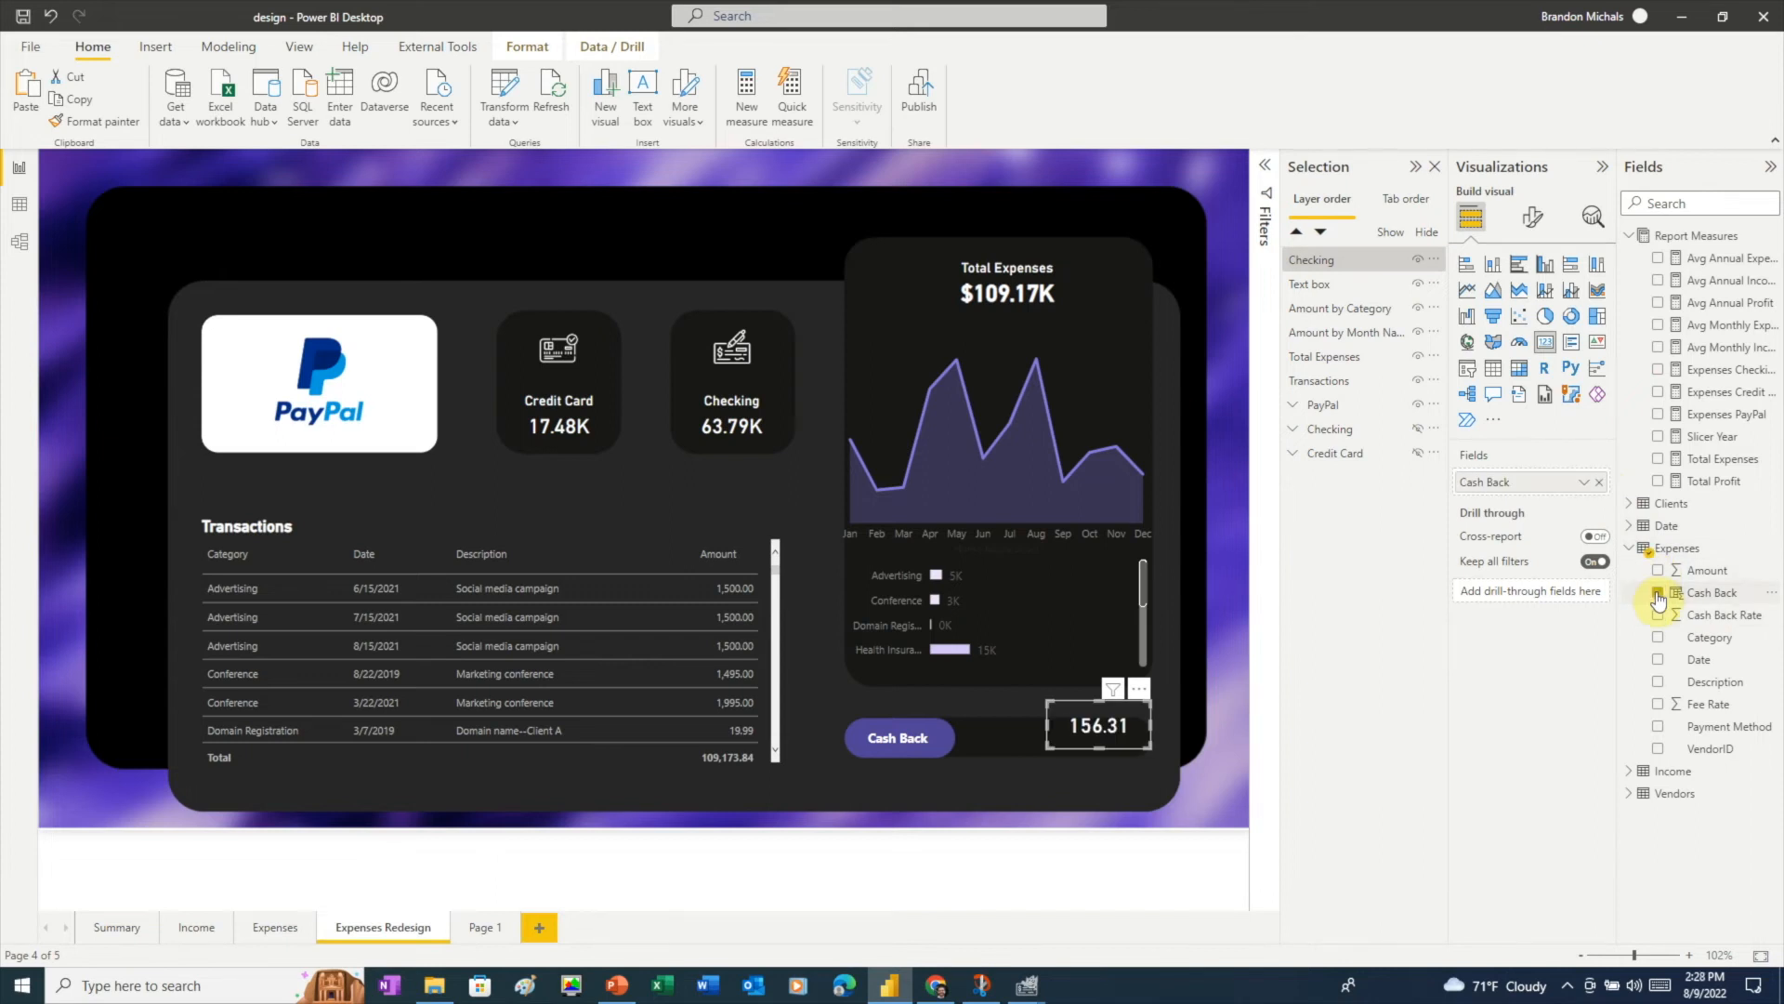
# - Format the Cash Back column as Currency with 0 decimal places
pyautogui.click(1693, 593)
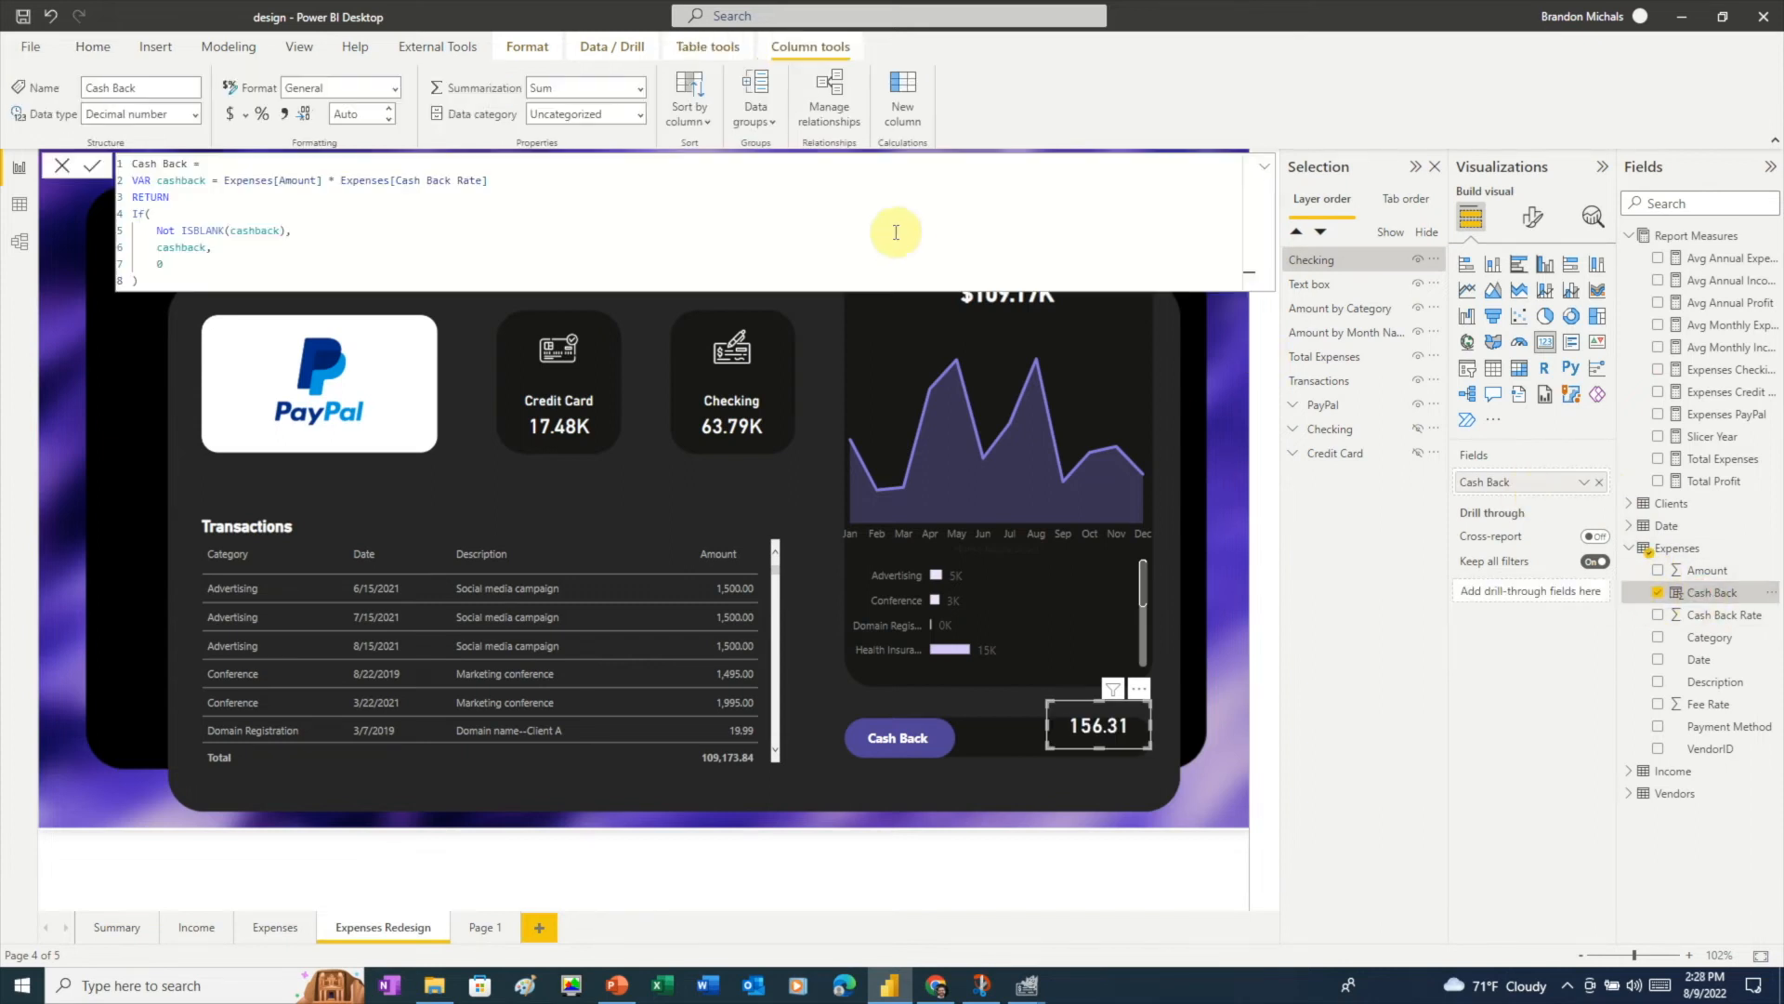
pyautogui.click(395, 90)
pyautogui.click(387, 135)
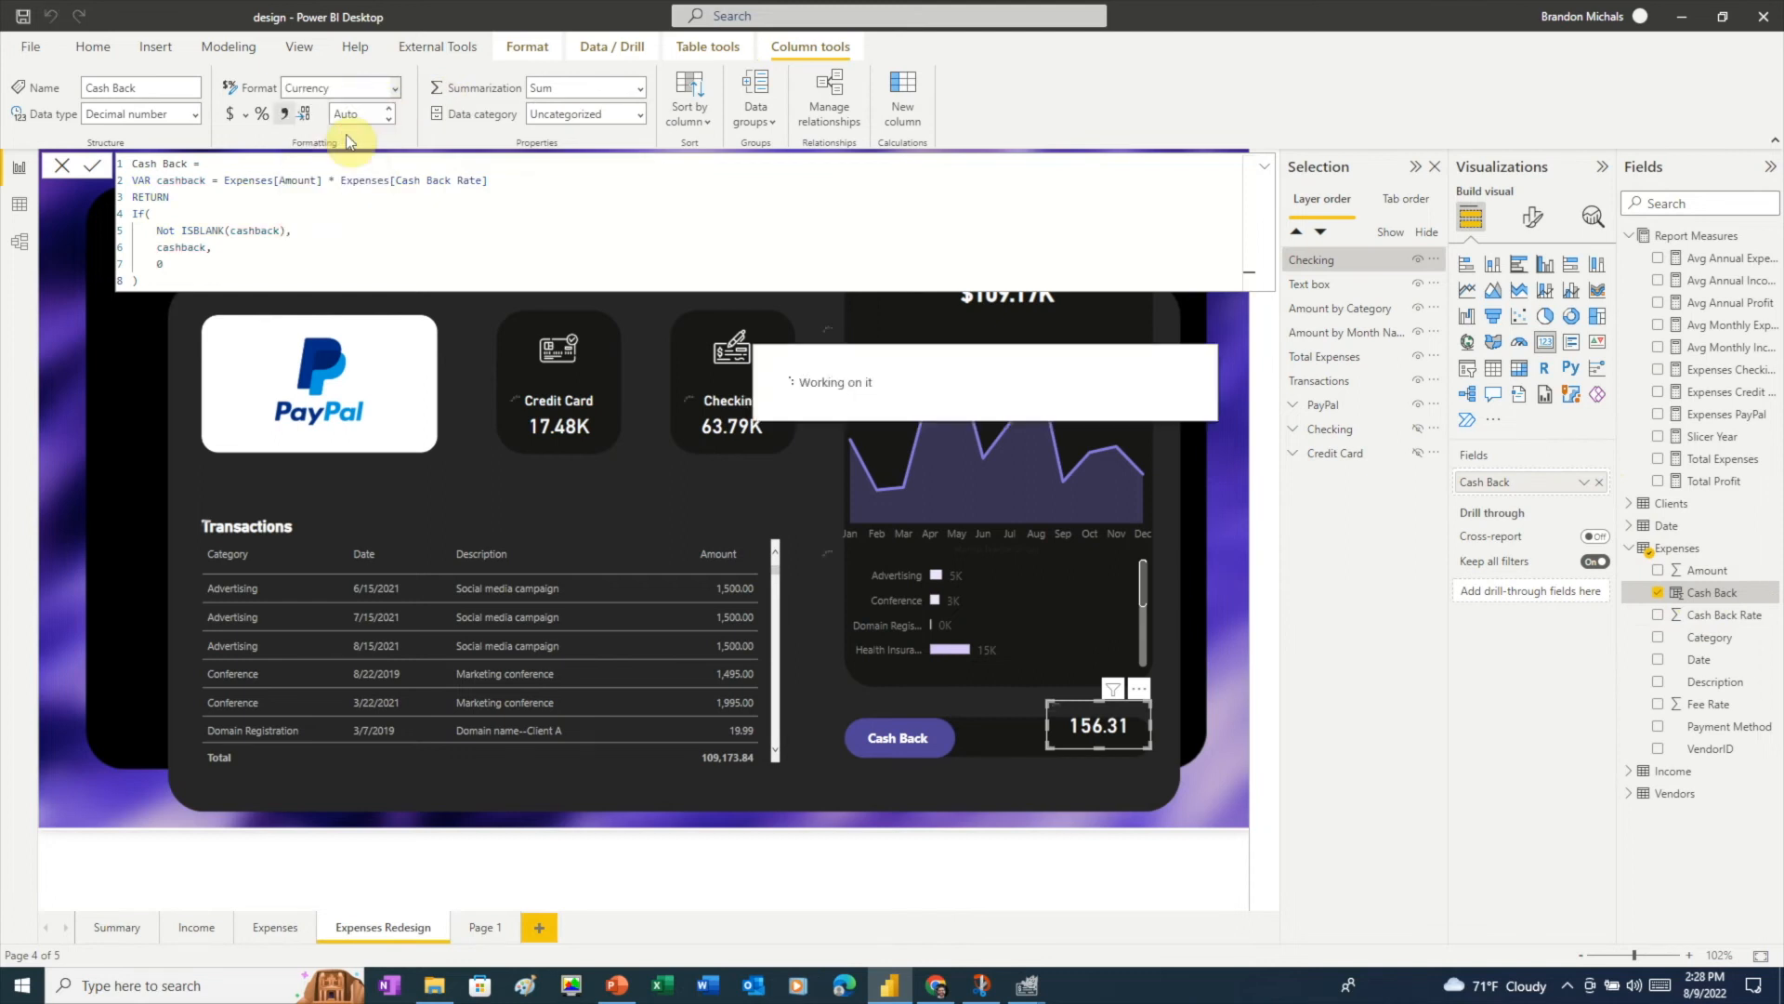
pyautogui.click(390, 116)
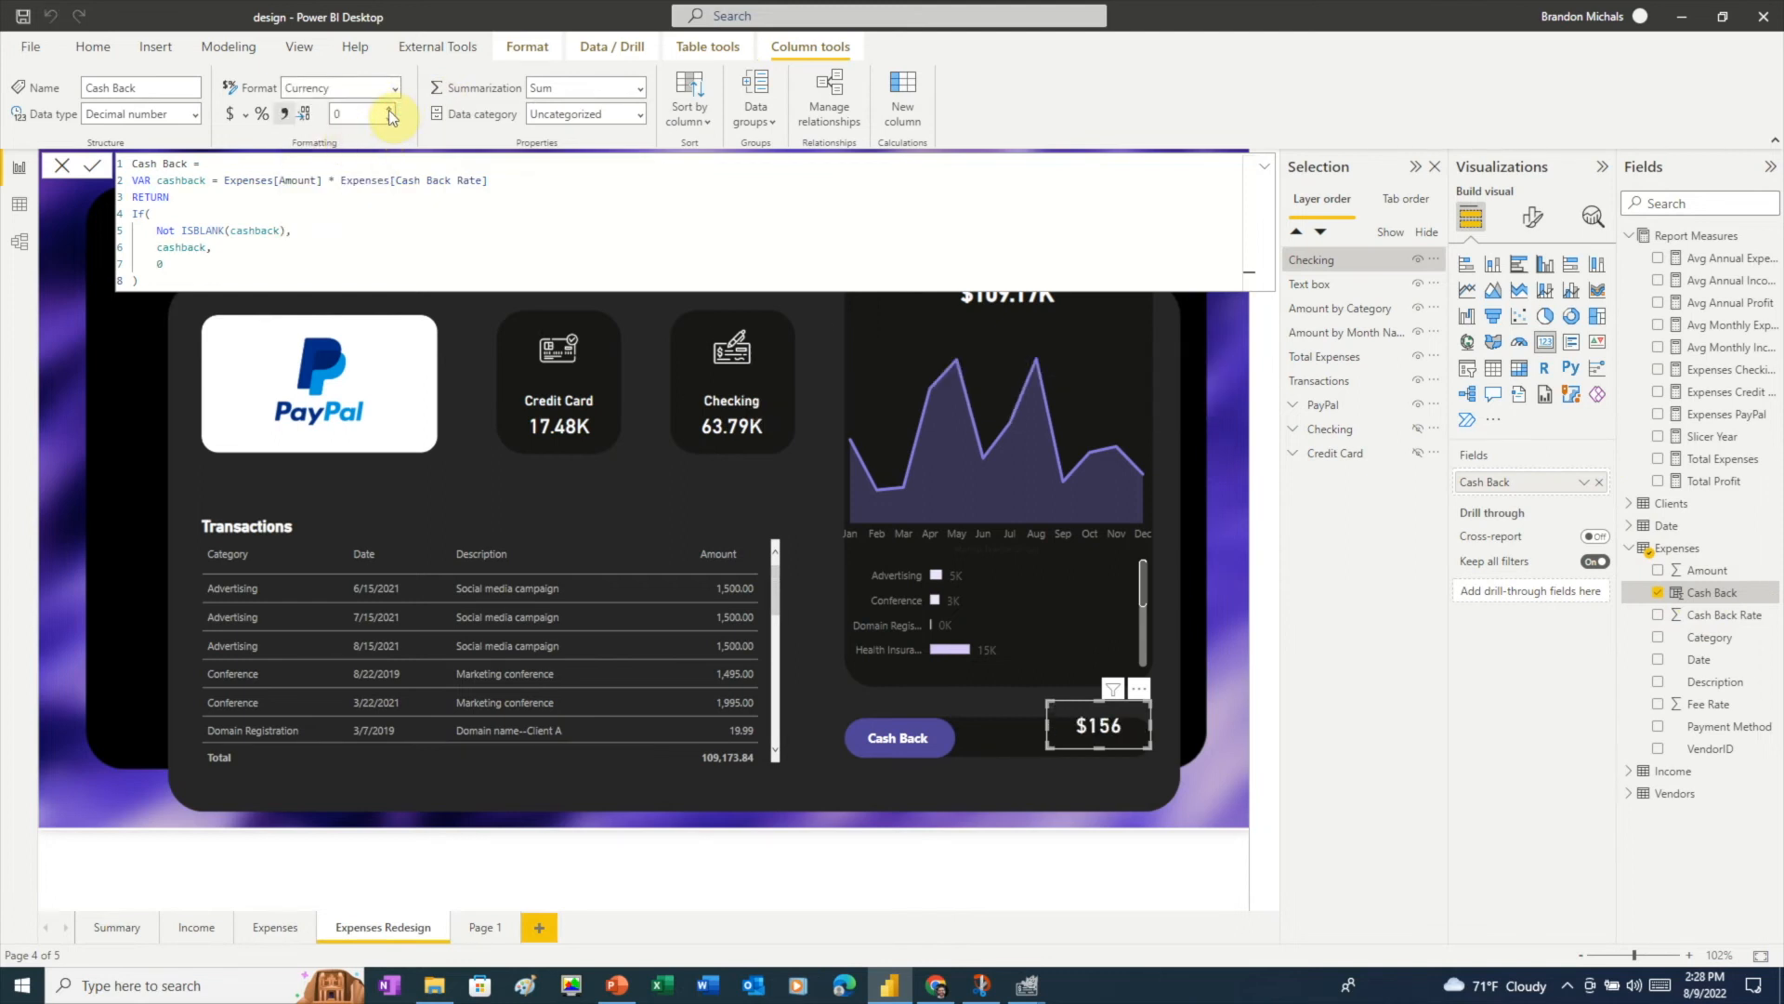
# - Fit the cash back value card within the dark bar and reduce its callout value's font size
pyautogui.click(1152, 746)
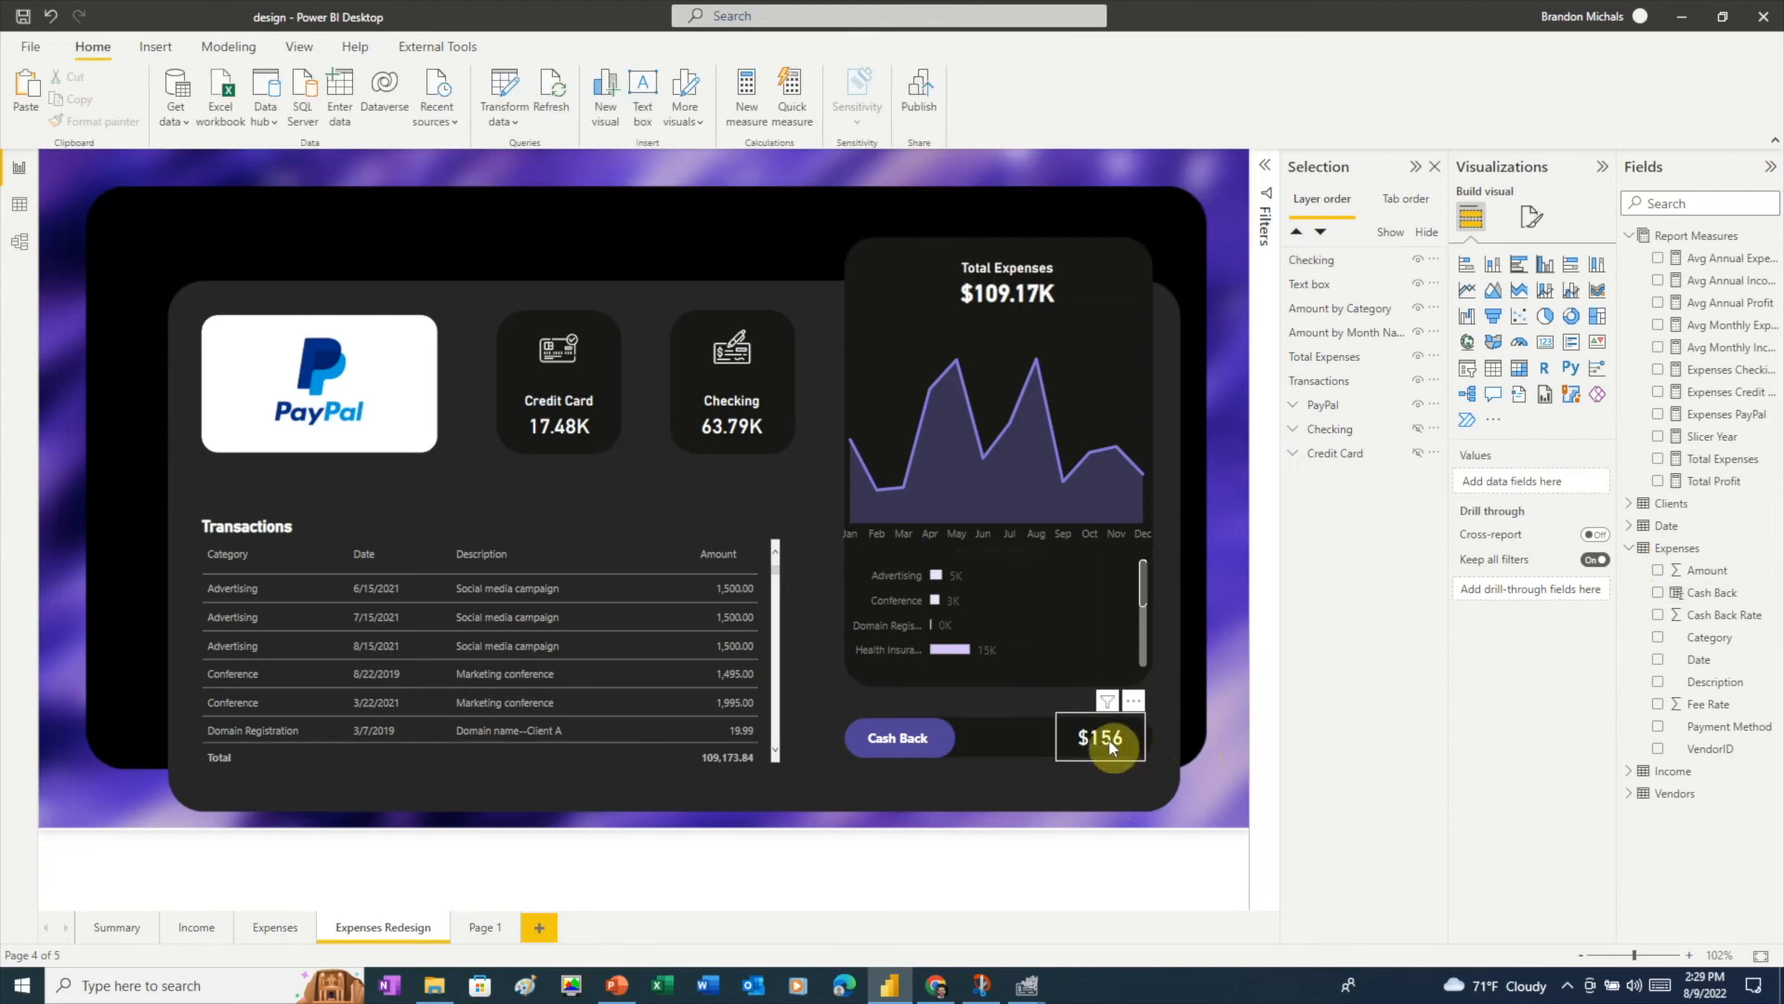
pyautogui.click(1113, 746)
pyautogui.click(1532, 217)
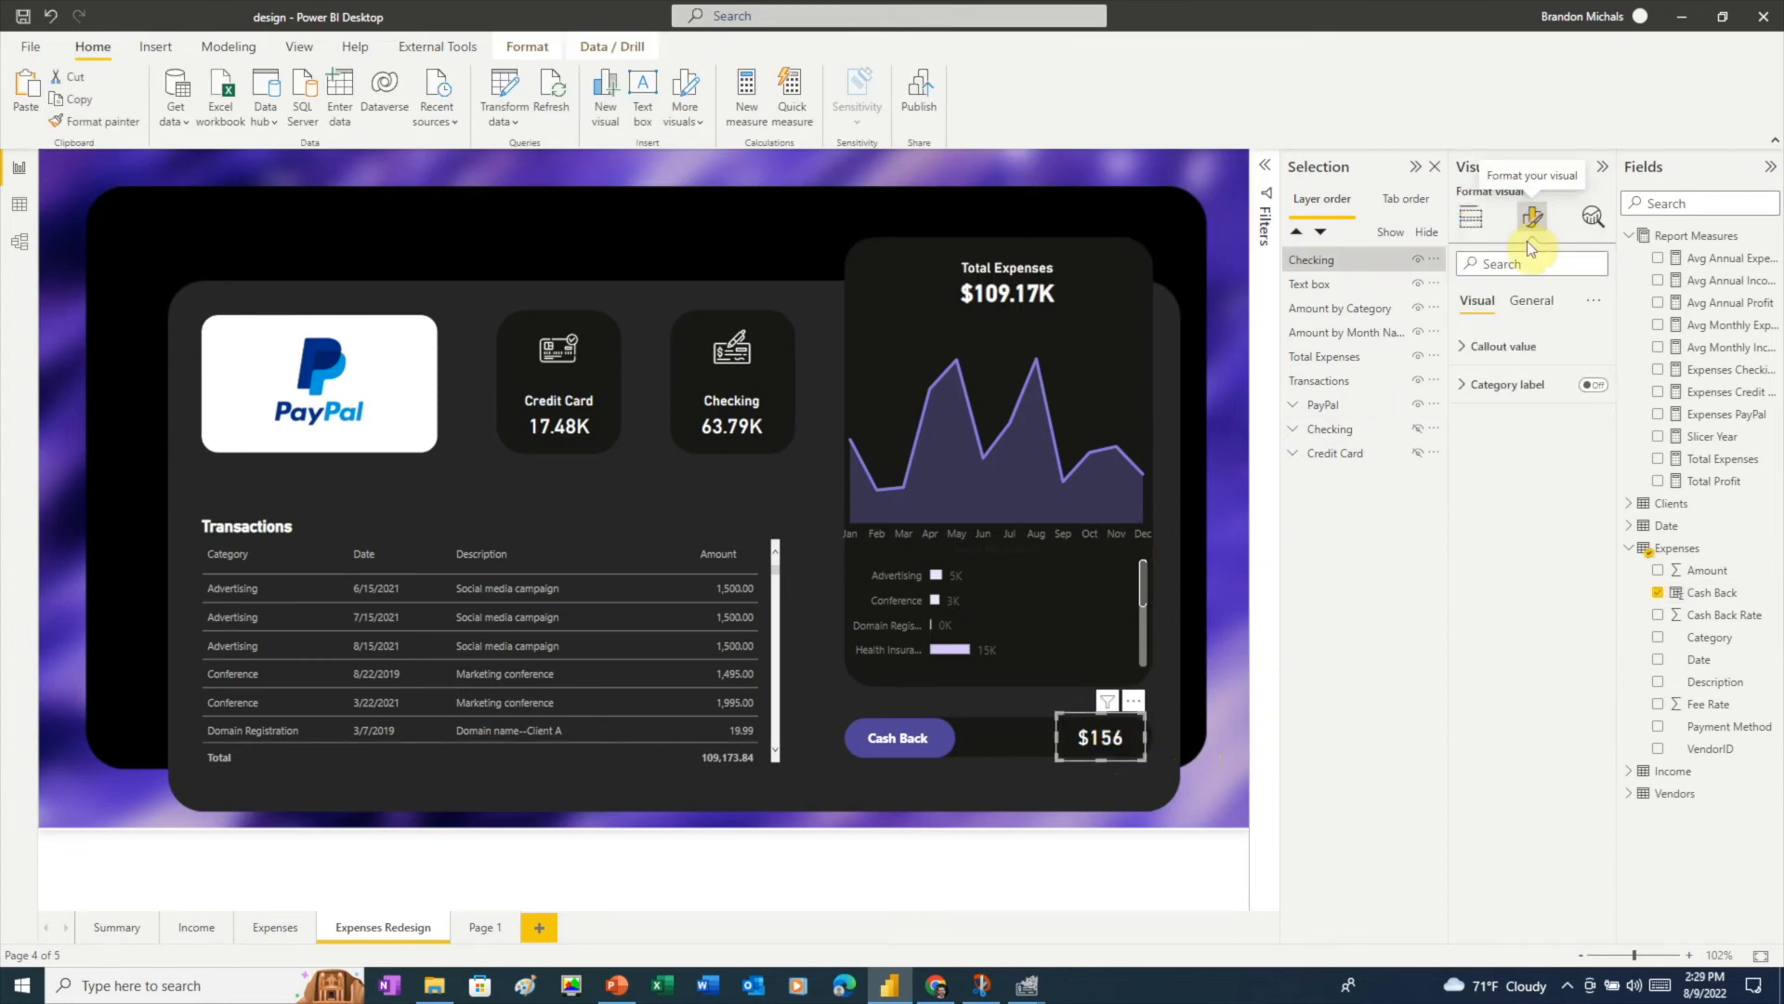
pyautogui.click(1462, 349)
pyautogui.click(1593, 408)
pyautogui.click(1150, 791)
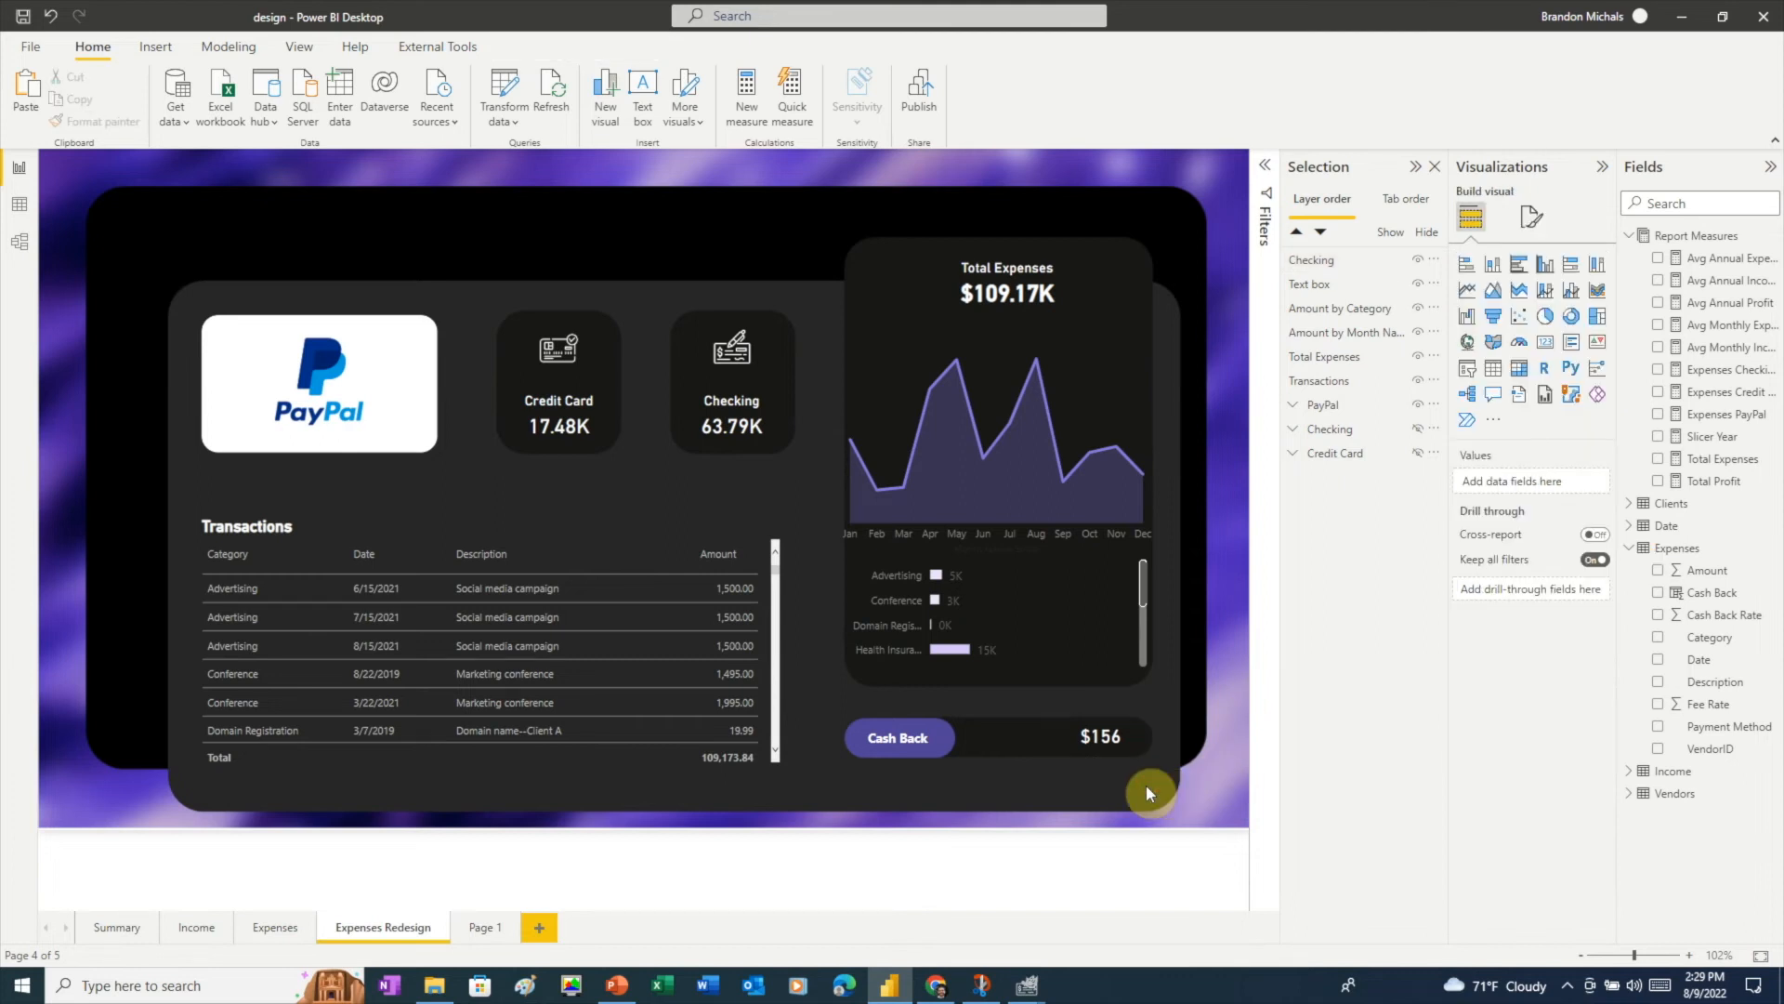
# - Format the Expenses Checking measure as Currency
pyautogui.click(1719, 370)
pyautogui.click(403, 84)
pyautogui.click(351, 130)
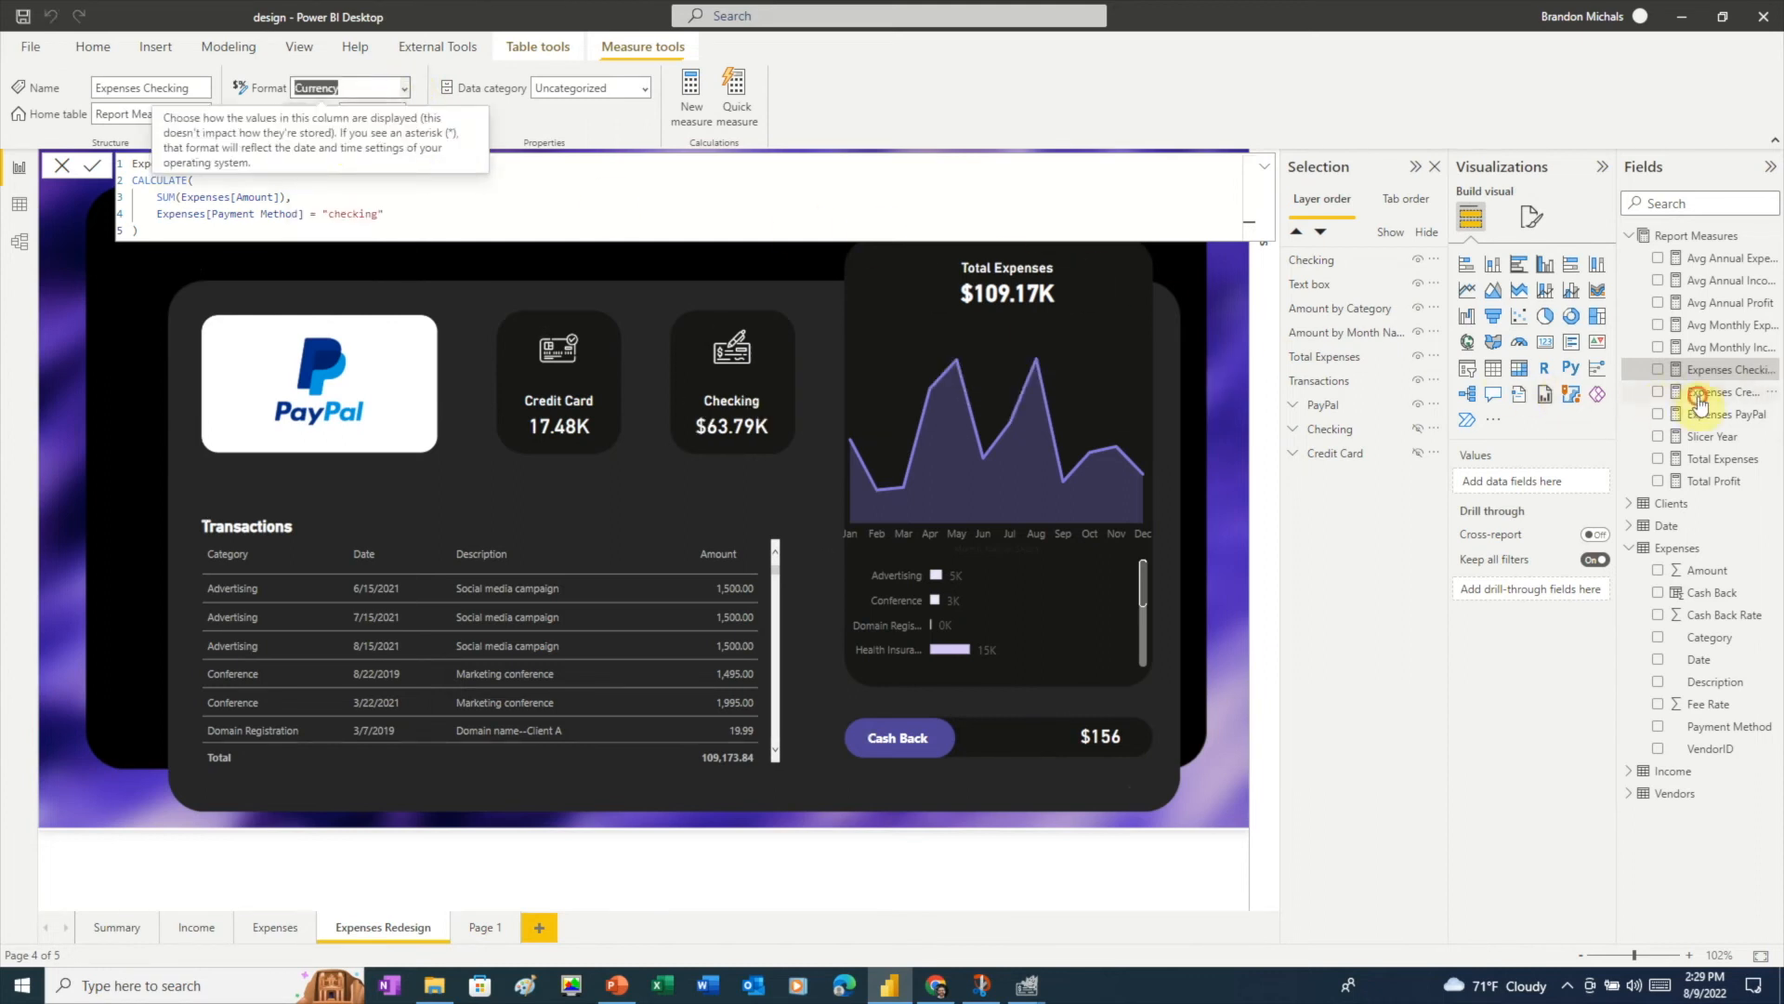
# - Format the Expenses Credit Card and Expenses PayPal measures as Currency
pyautogui.click(1715, 391)
pyautogui.click(404, 87)
pyautogui.click(359, 131)
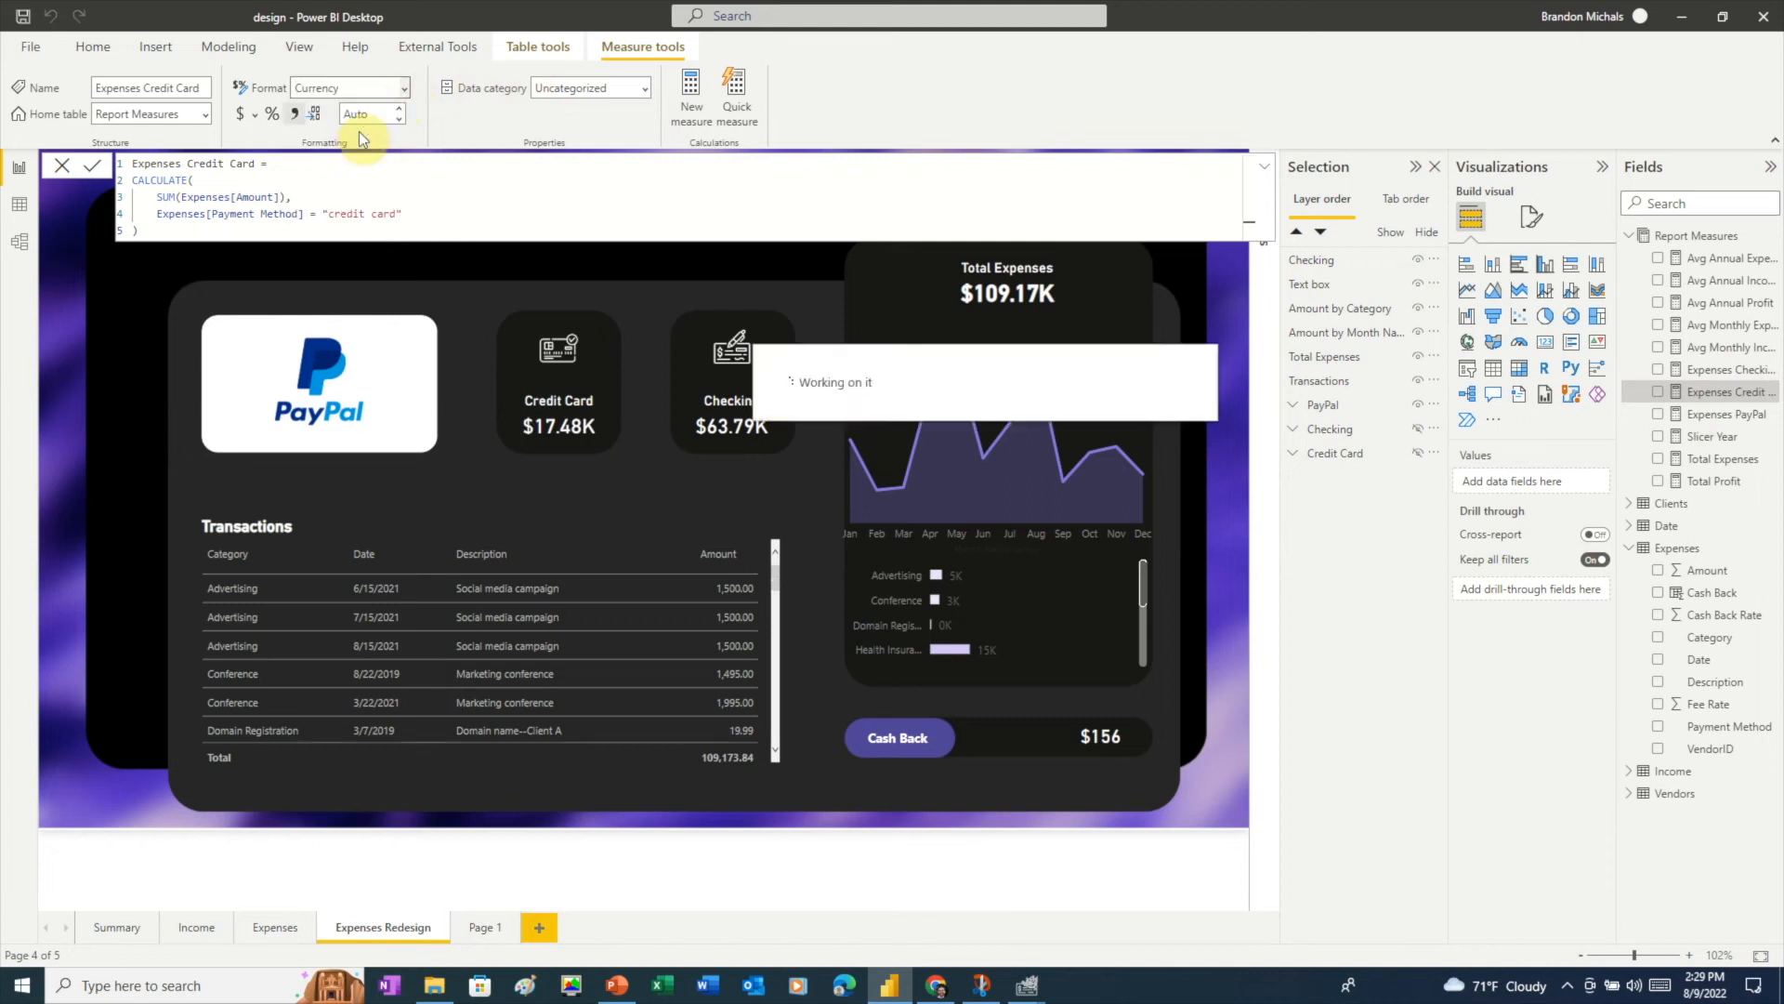
pyautogui.click(1726, 414)
pyautogui.click(405, 88)
pyautogui.click(371, 131)
pyautogui.click(1217, 416)
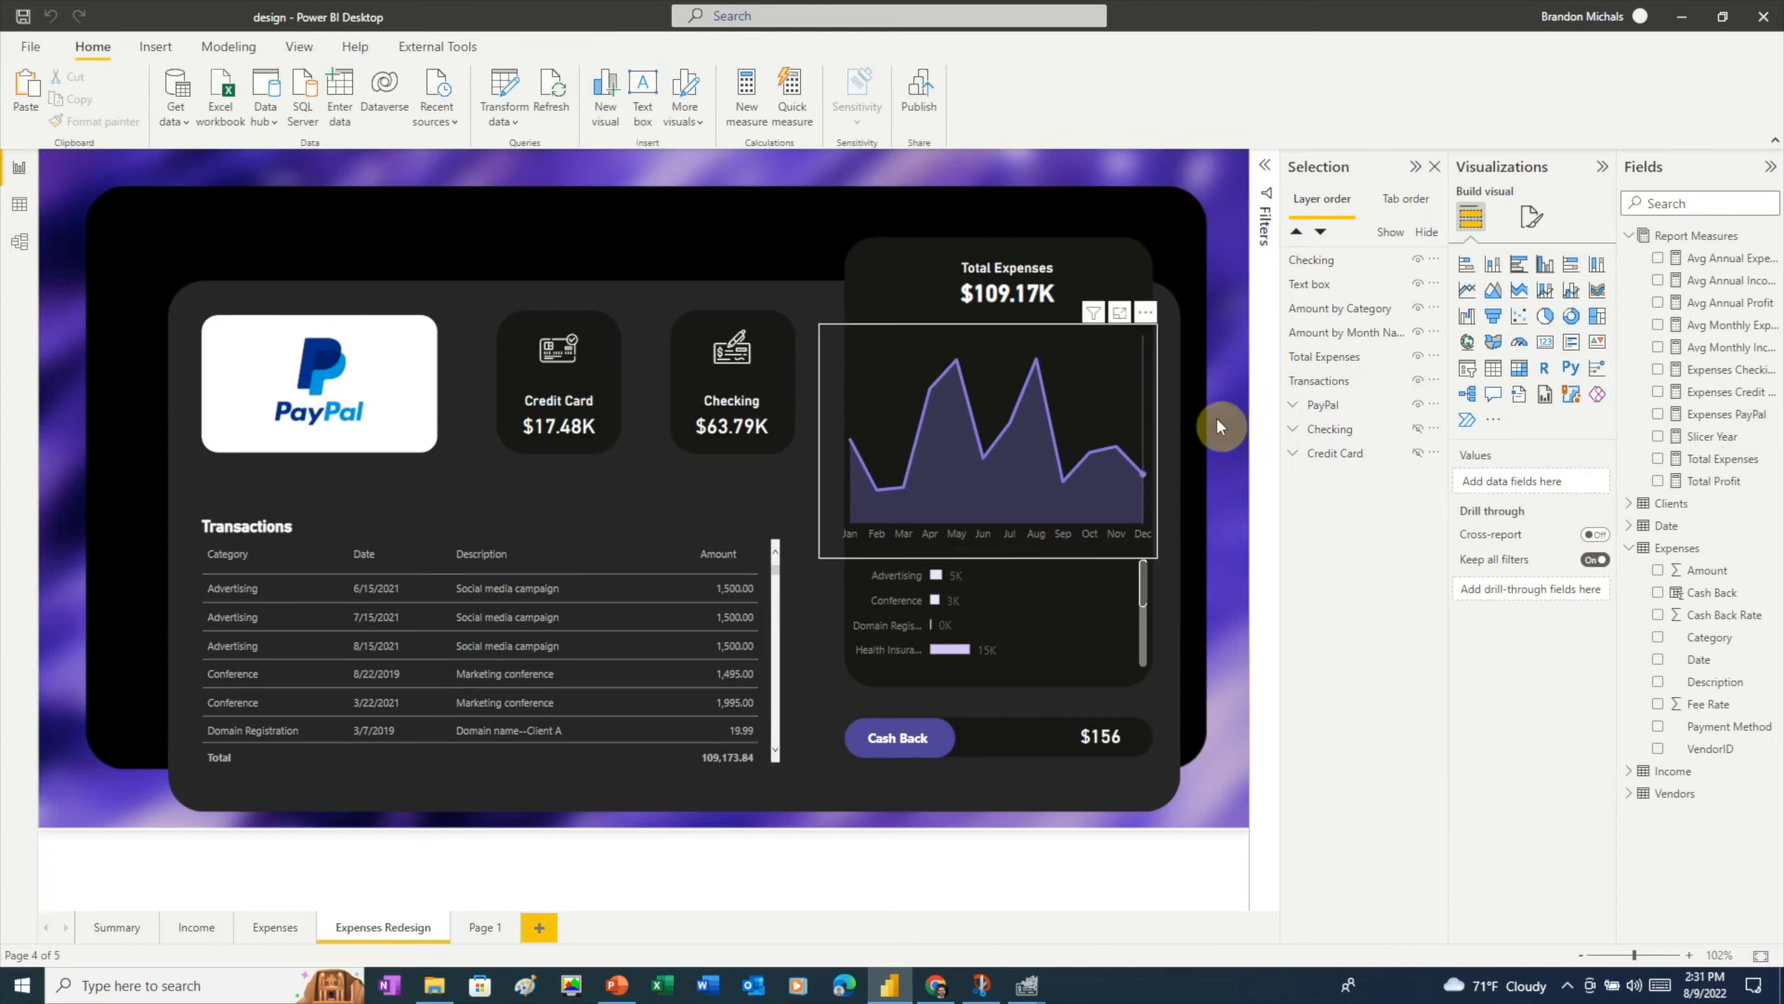
# - Add a Payment Method slicer from the Expenses table just above the Transactions table's upper-right corner and show it as a dropdown
pyautogui.click(1468, 371)
pyautogui.moveTo(89, 621); pyautogui.dragTo(746, 507)
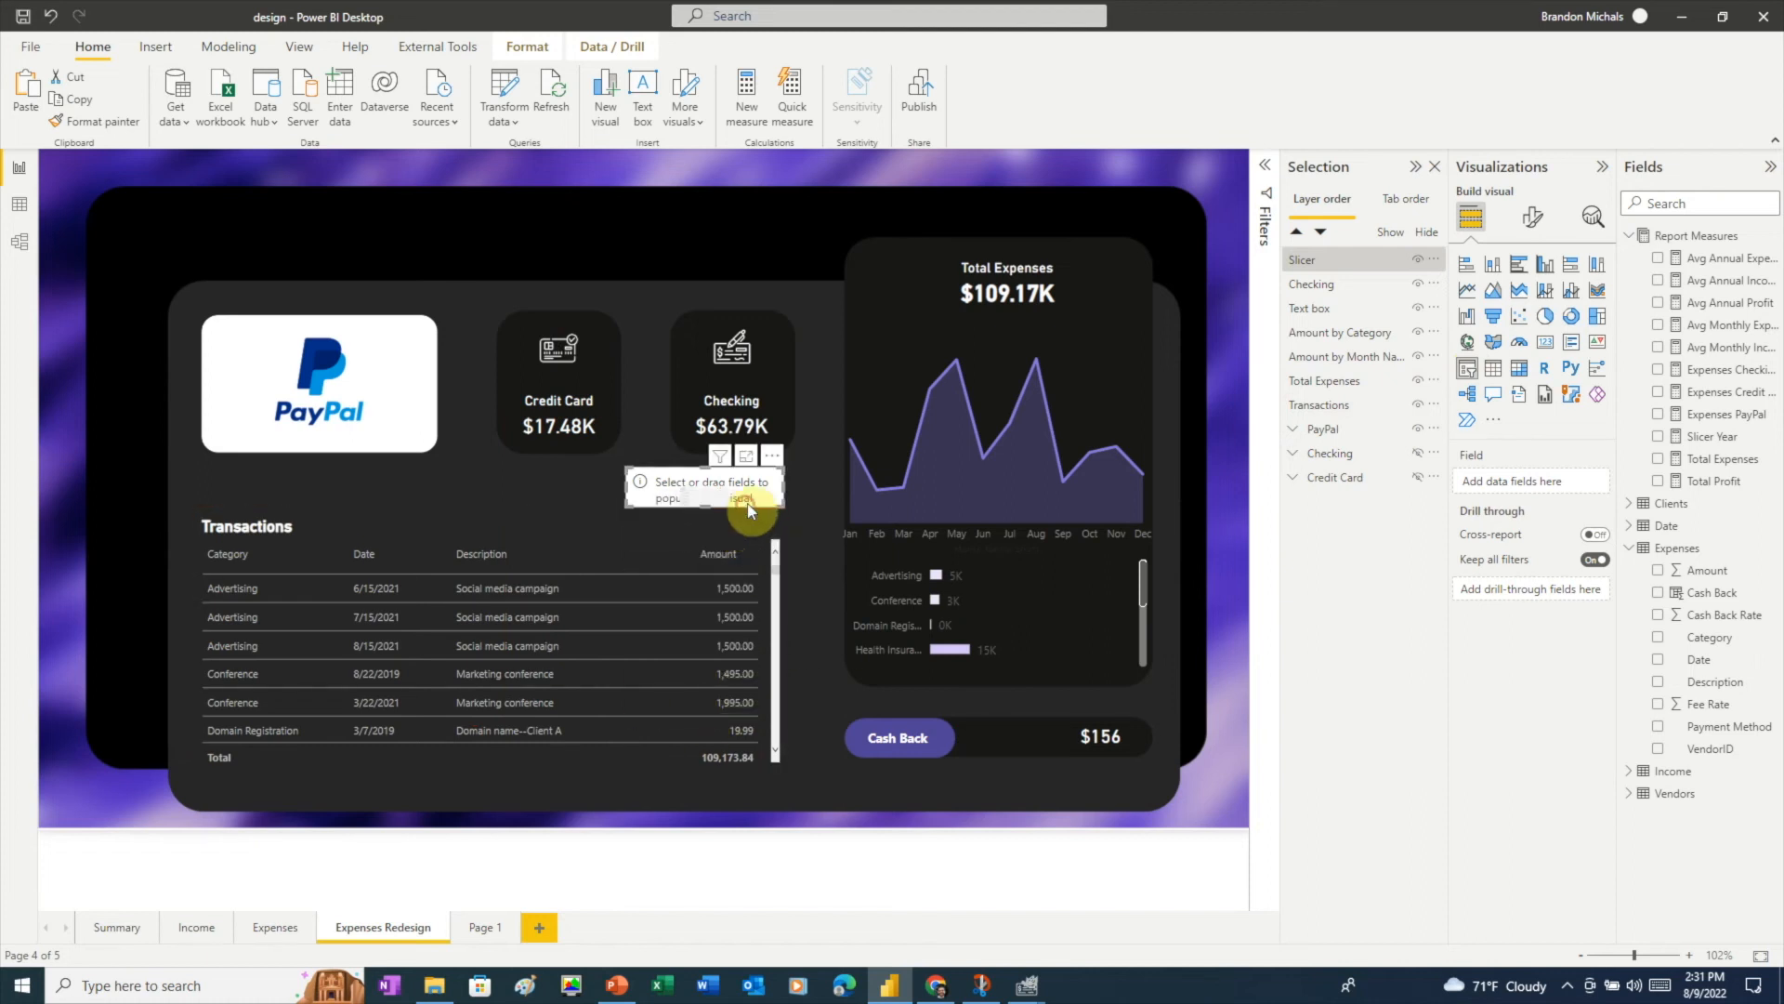
pyautogui.click(1658, 726)
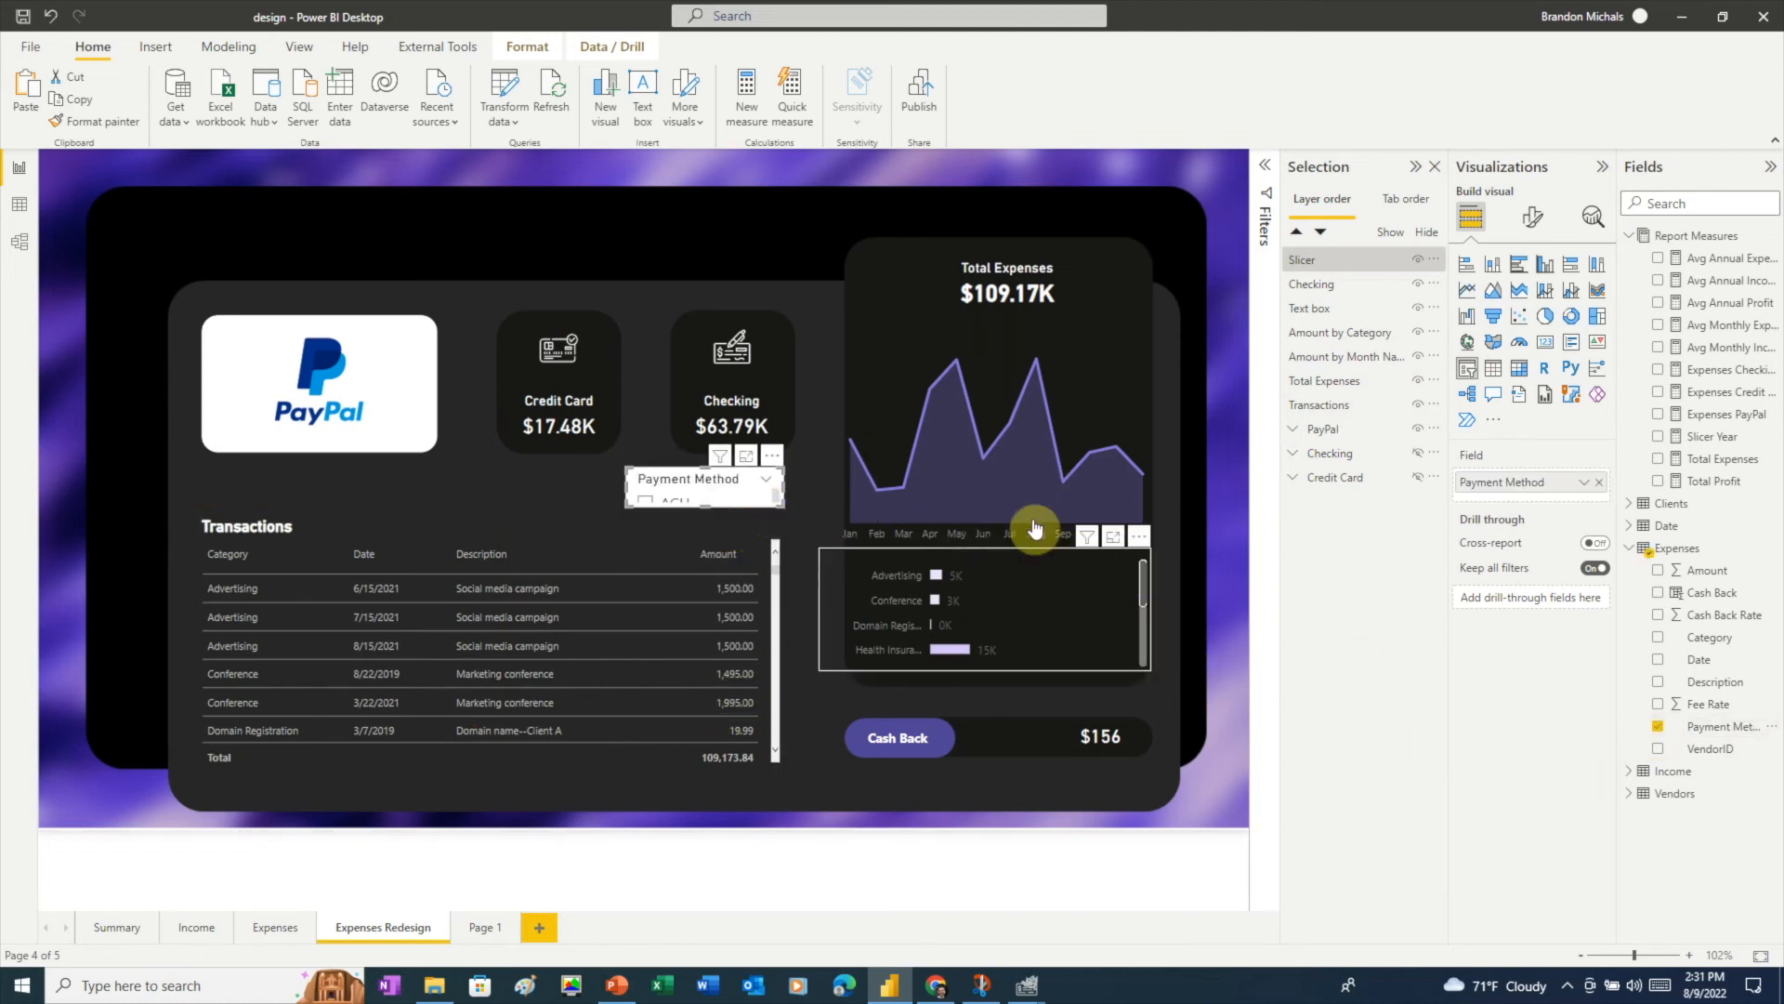
pyautogui.click(766, 479)
pyautogui.click(802, 538)
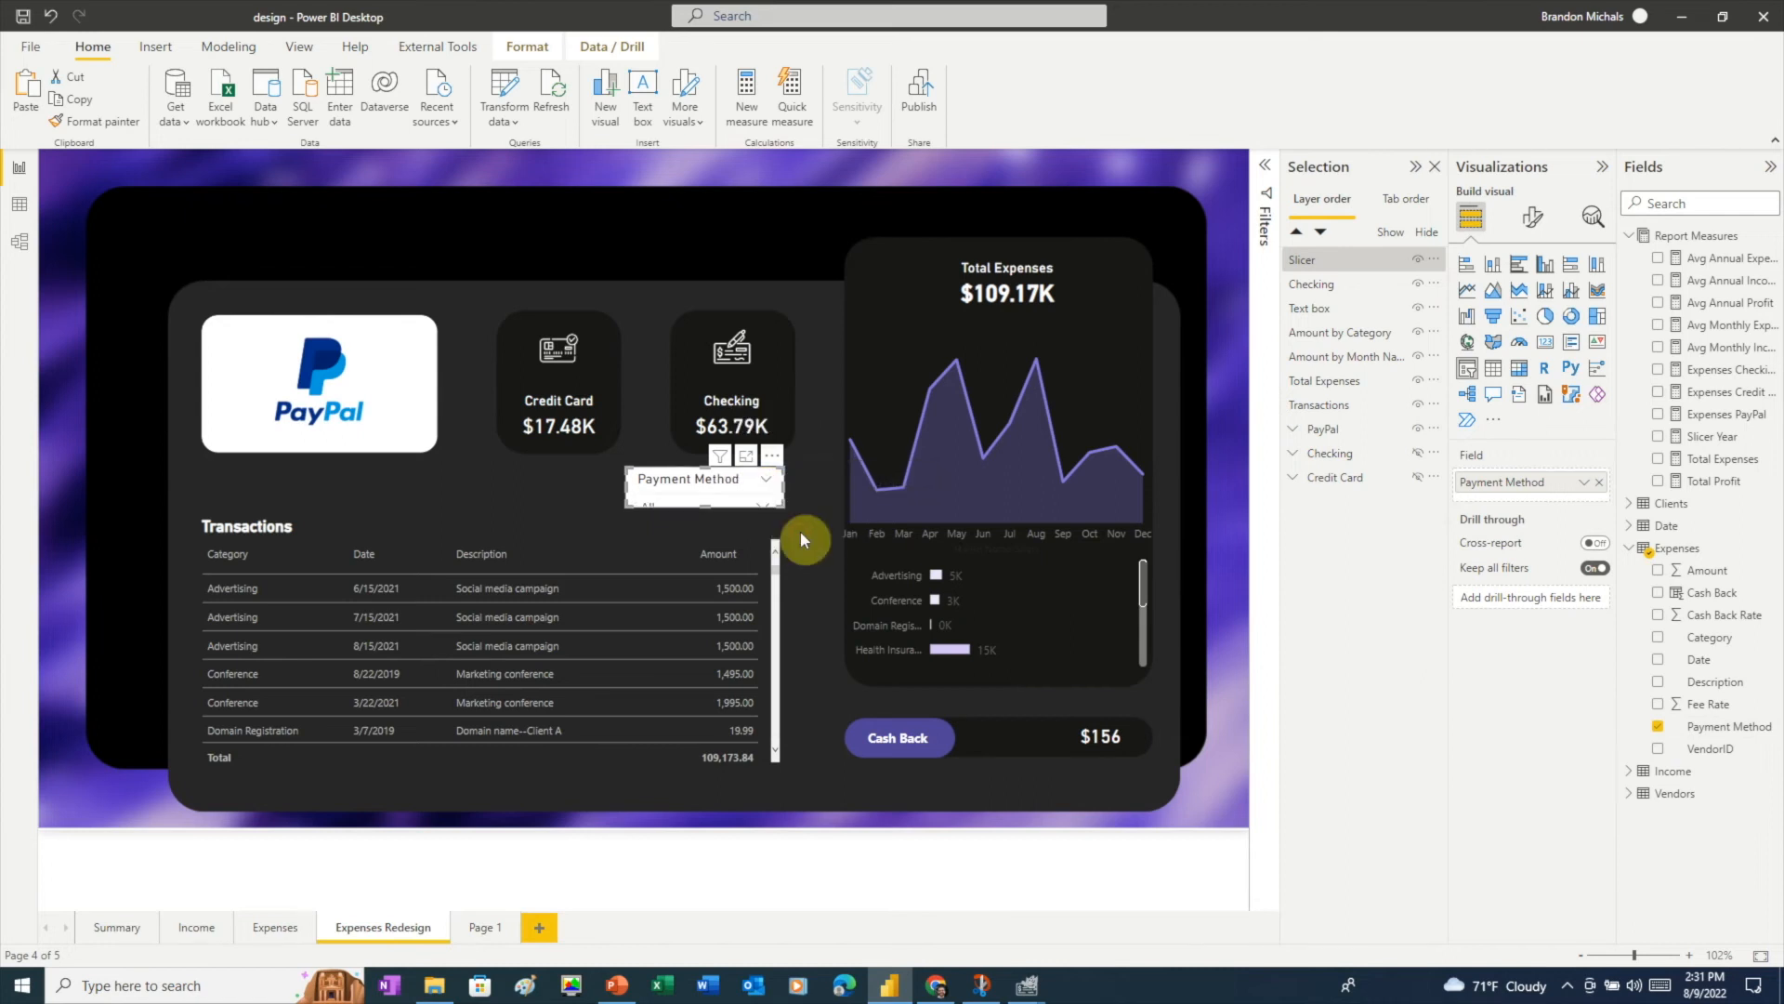
# - Turn off the slicer's header and set its values to font size 9 in light gray
pyautogui.click(1533, 221)
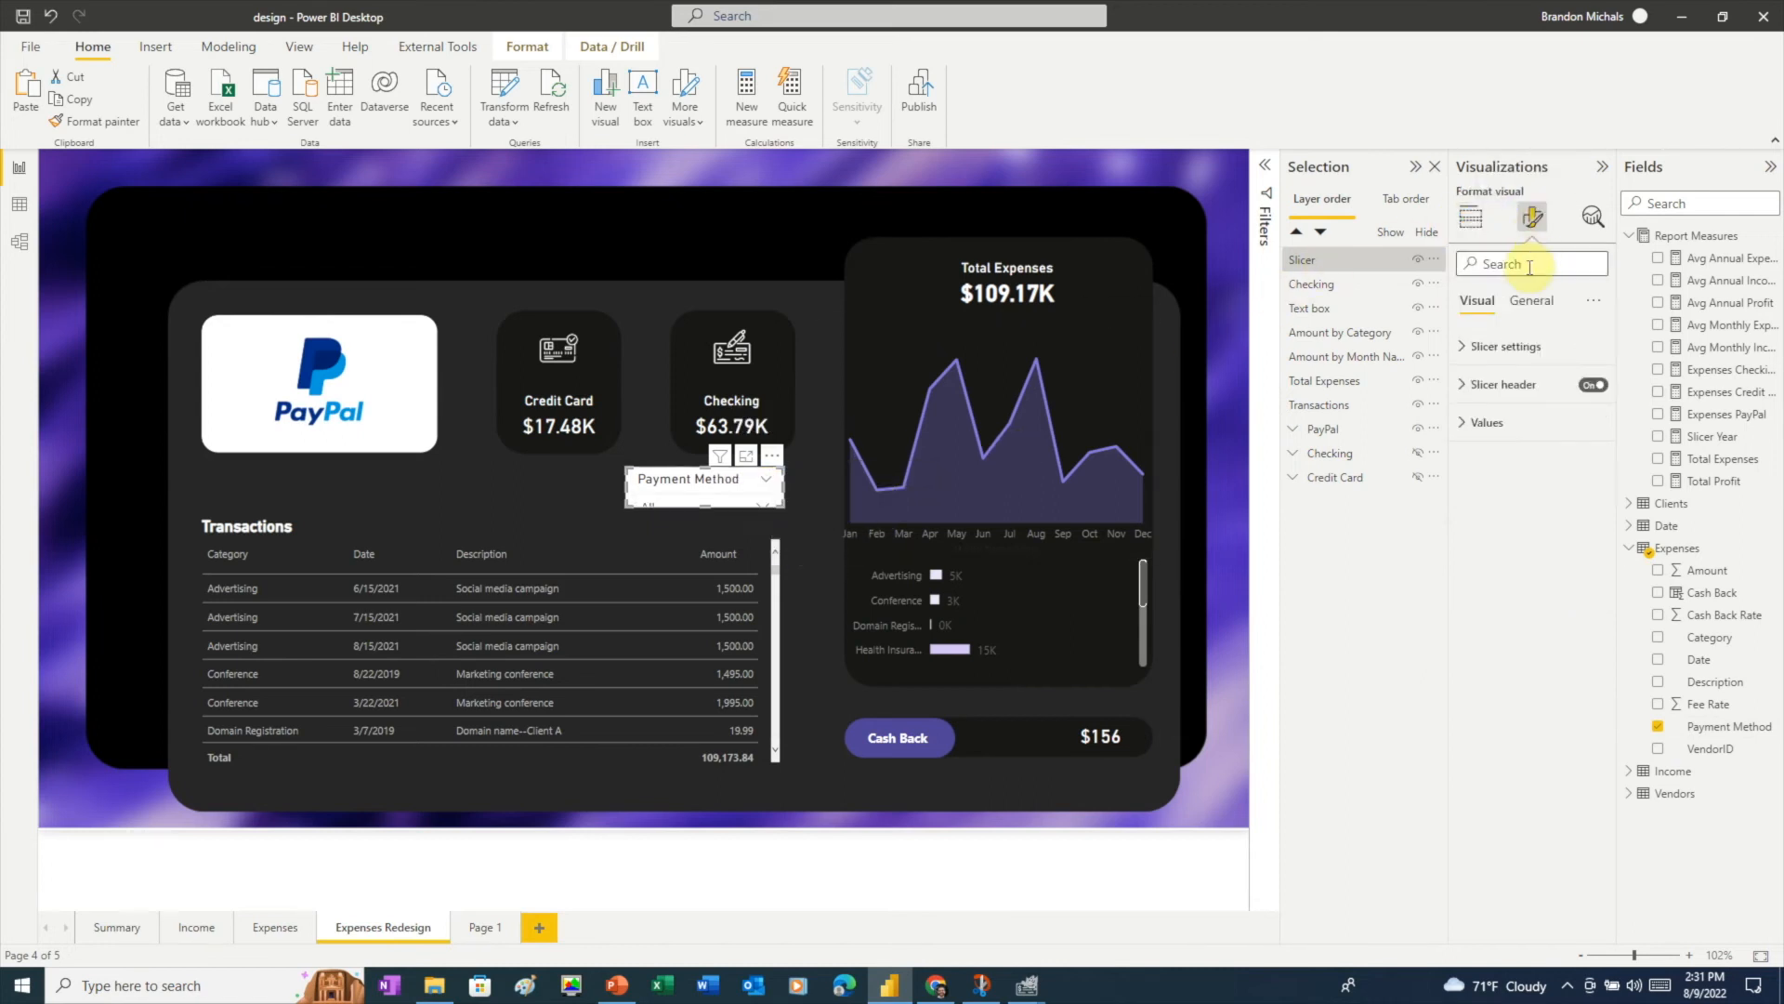
pyautogui.click(1593, 384)
pyautogui.click(1462, 429)
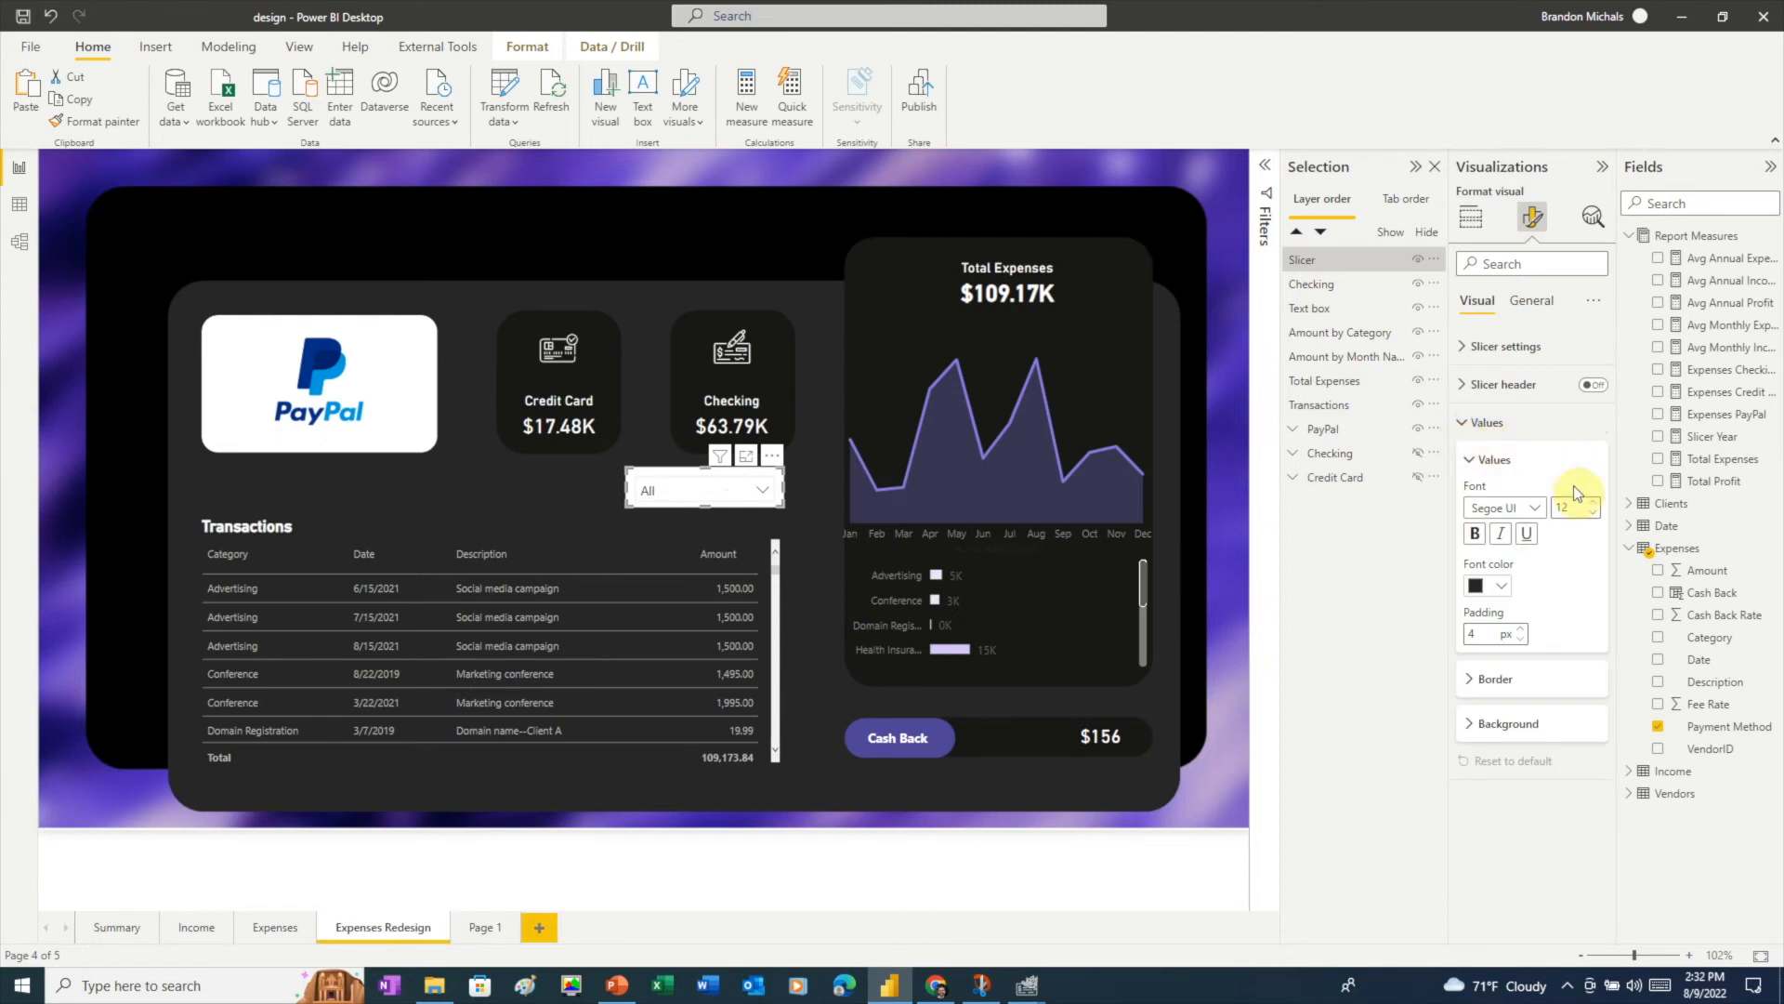
pyautogui.click(1593, 512)
pyautogui.click(1593, 512)
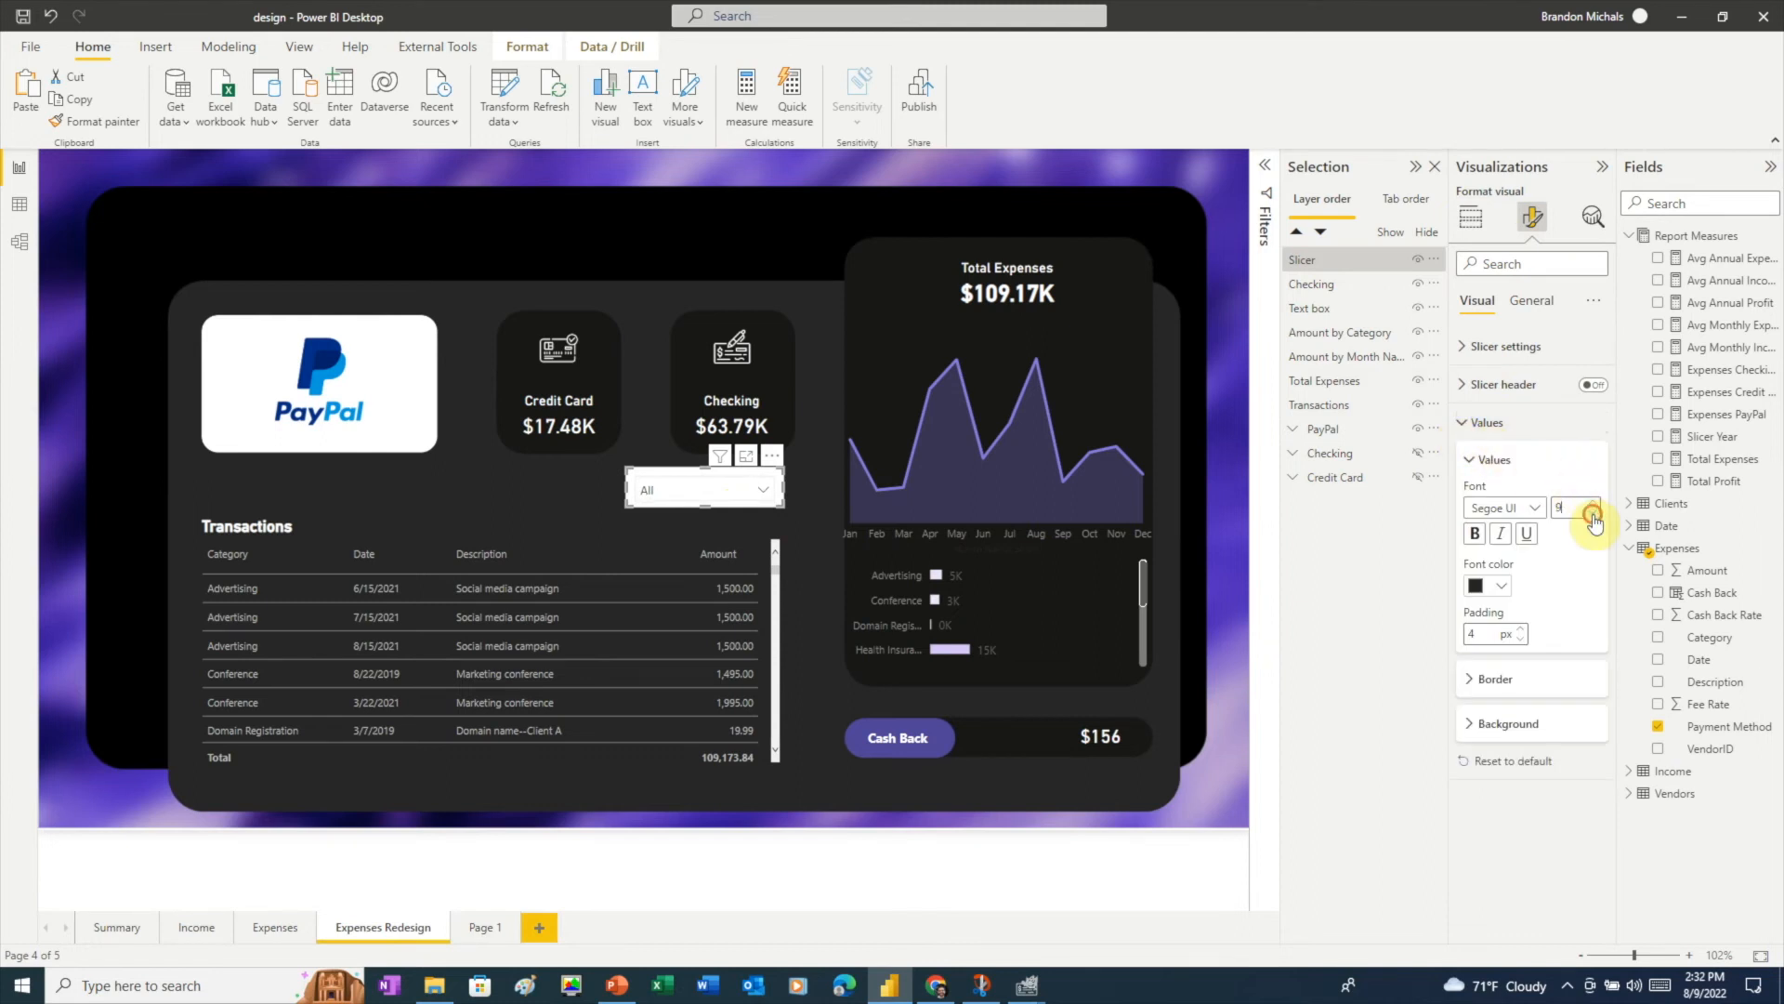
pyautogui.click(1502, 585)
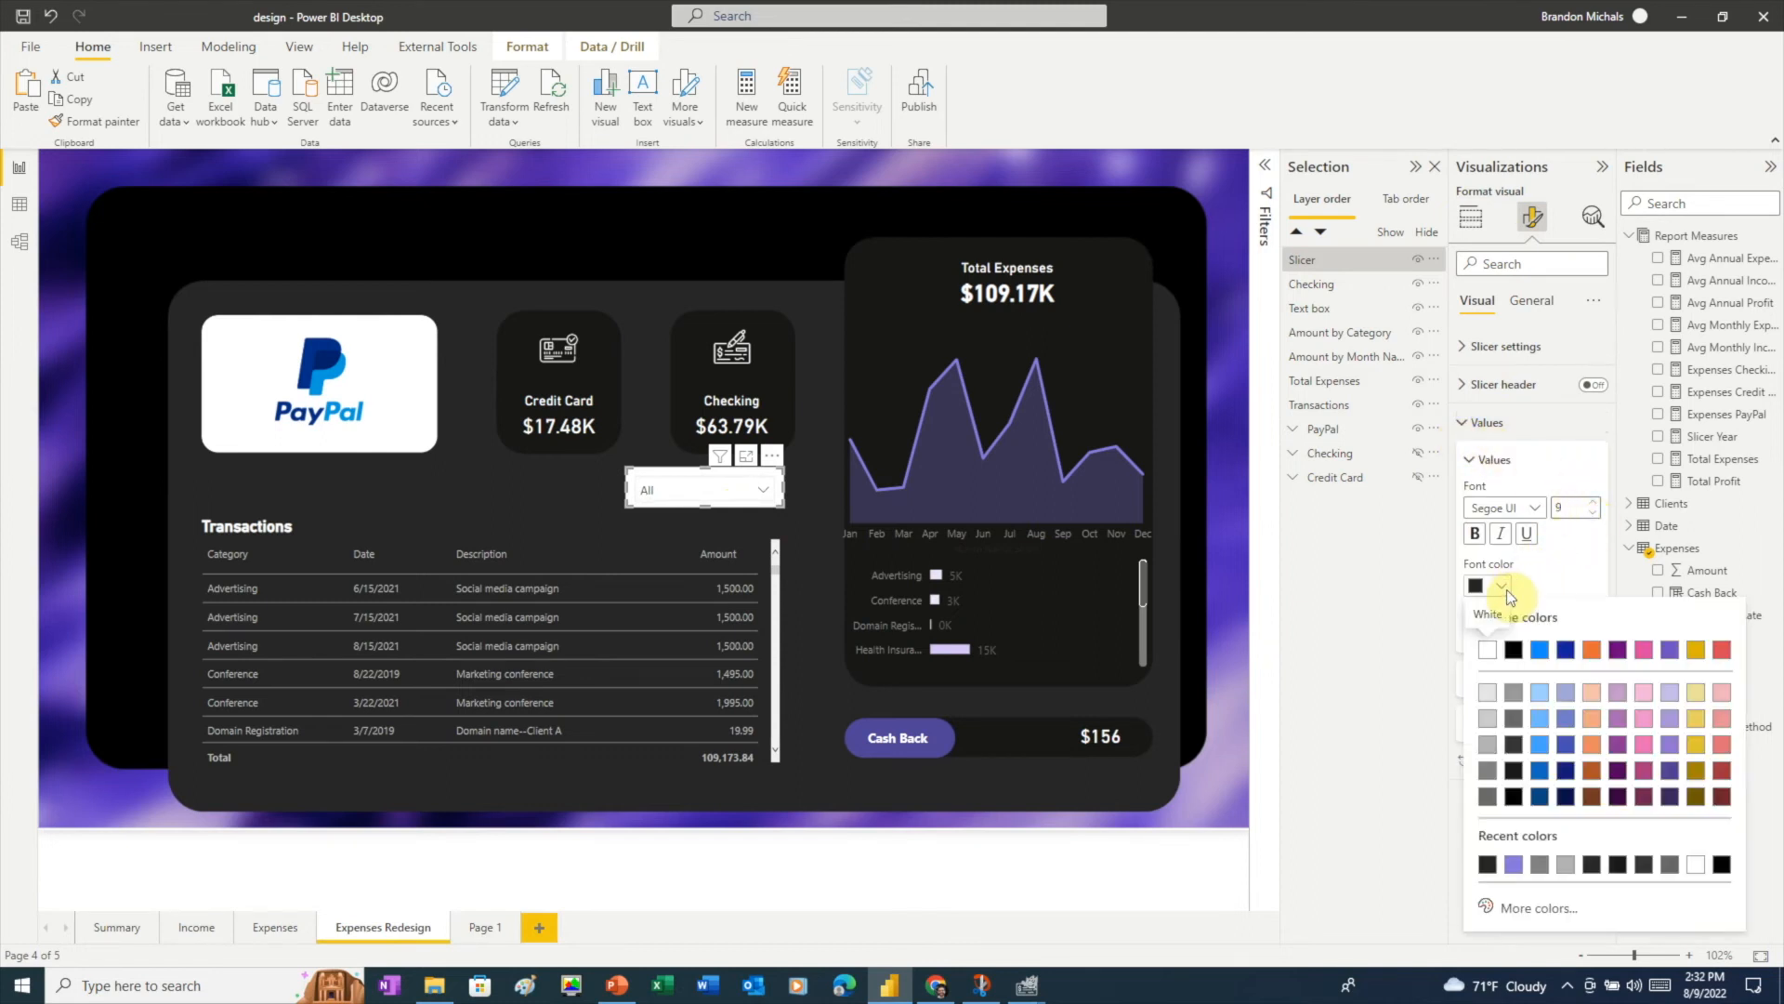
pyautogui.click(1487, 743)
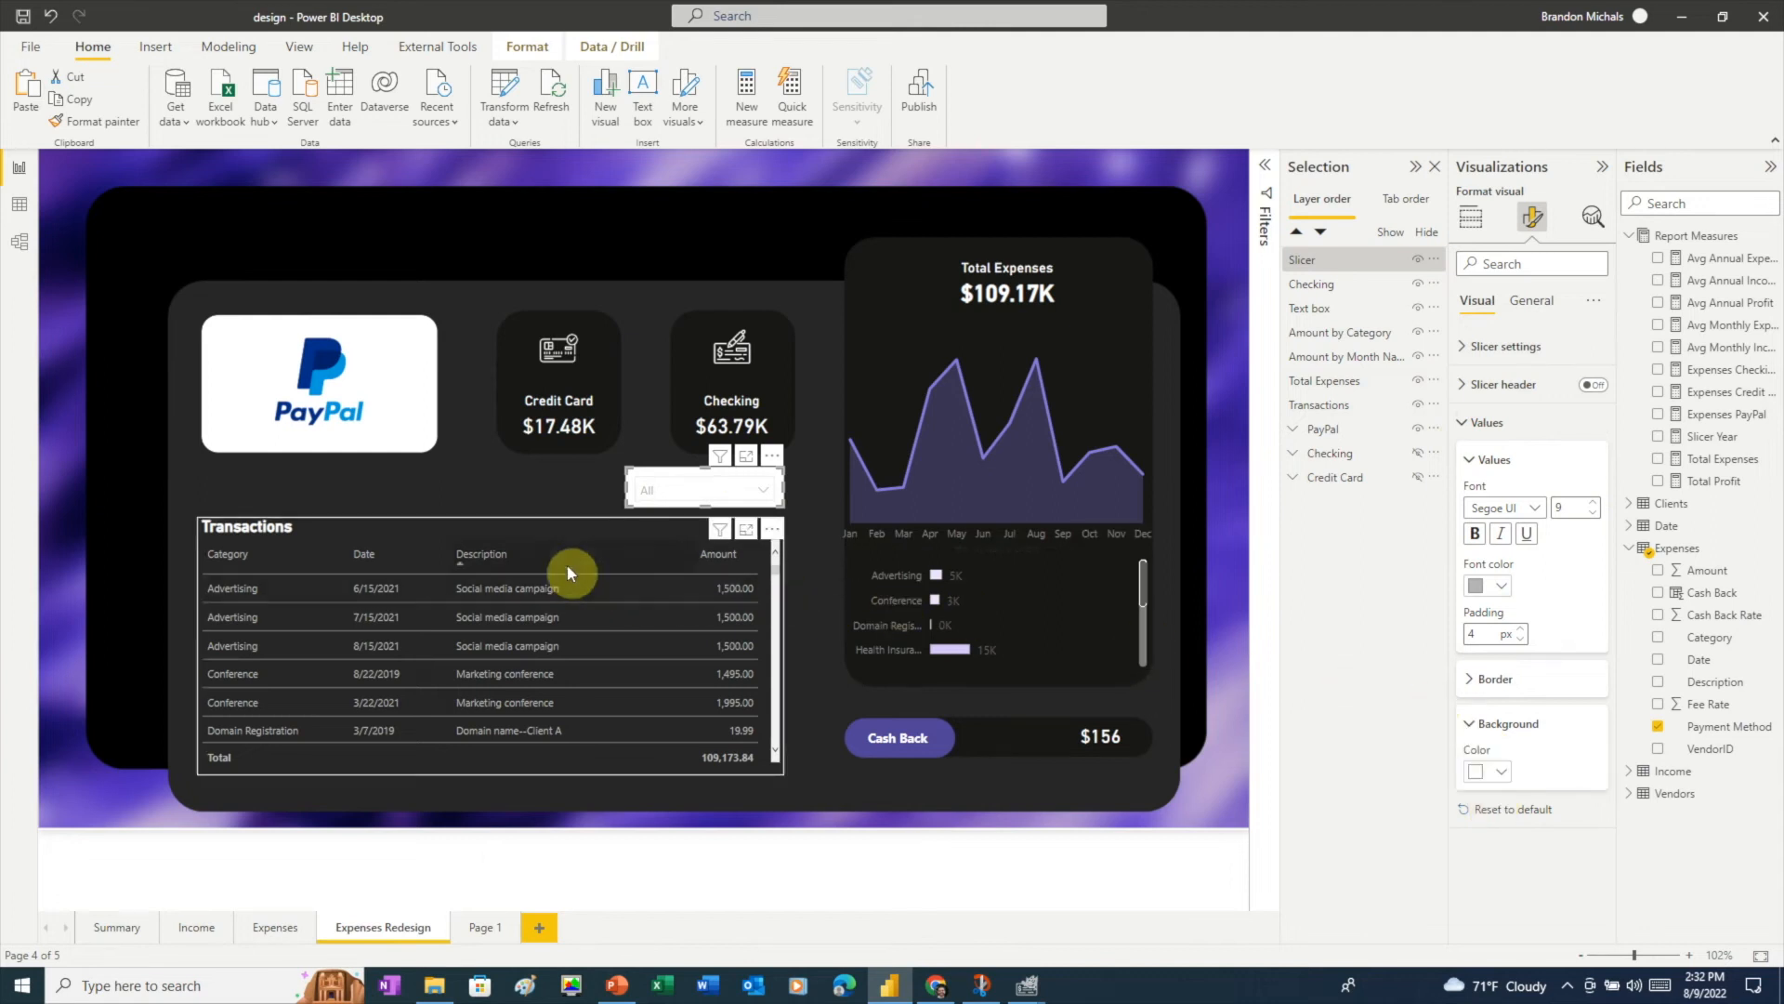
# - Try to copy the Transactions table's formatting onto the payment method slicer with Format painter
pyautogui.click(543, 549)
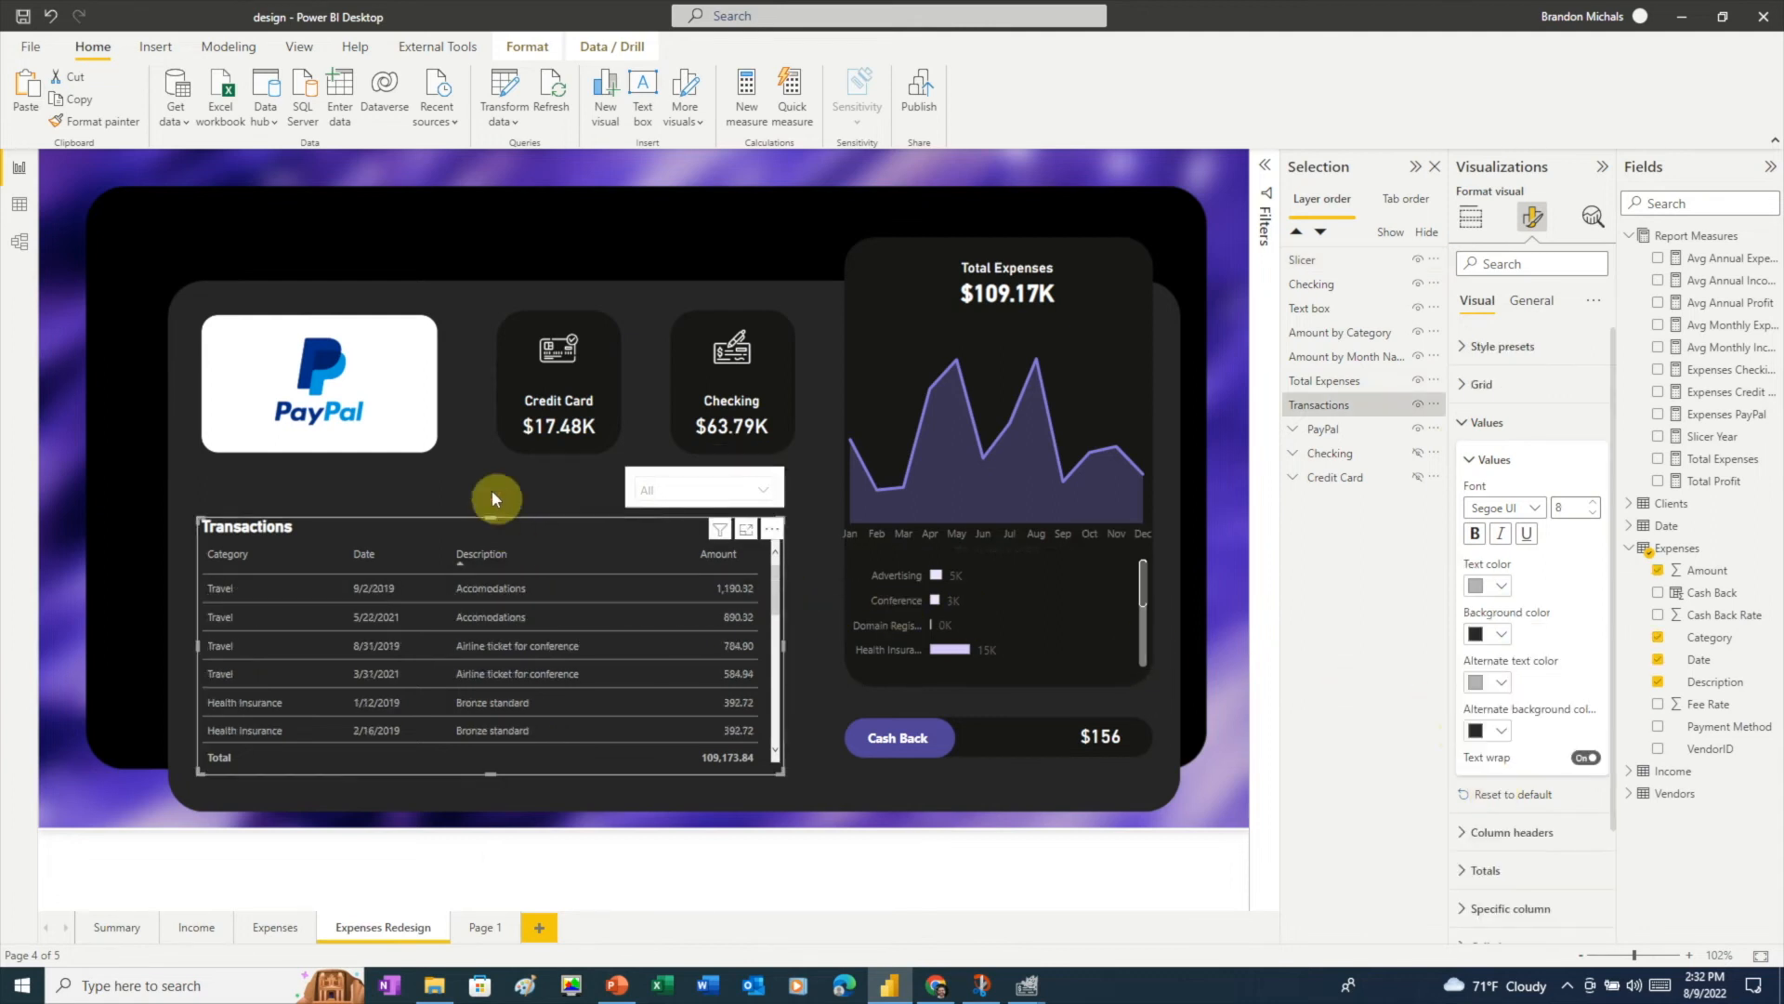
pyautogui.click(72, 121)
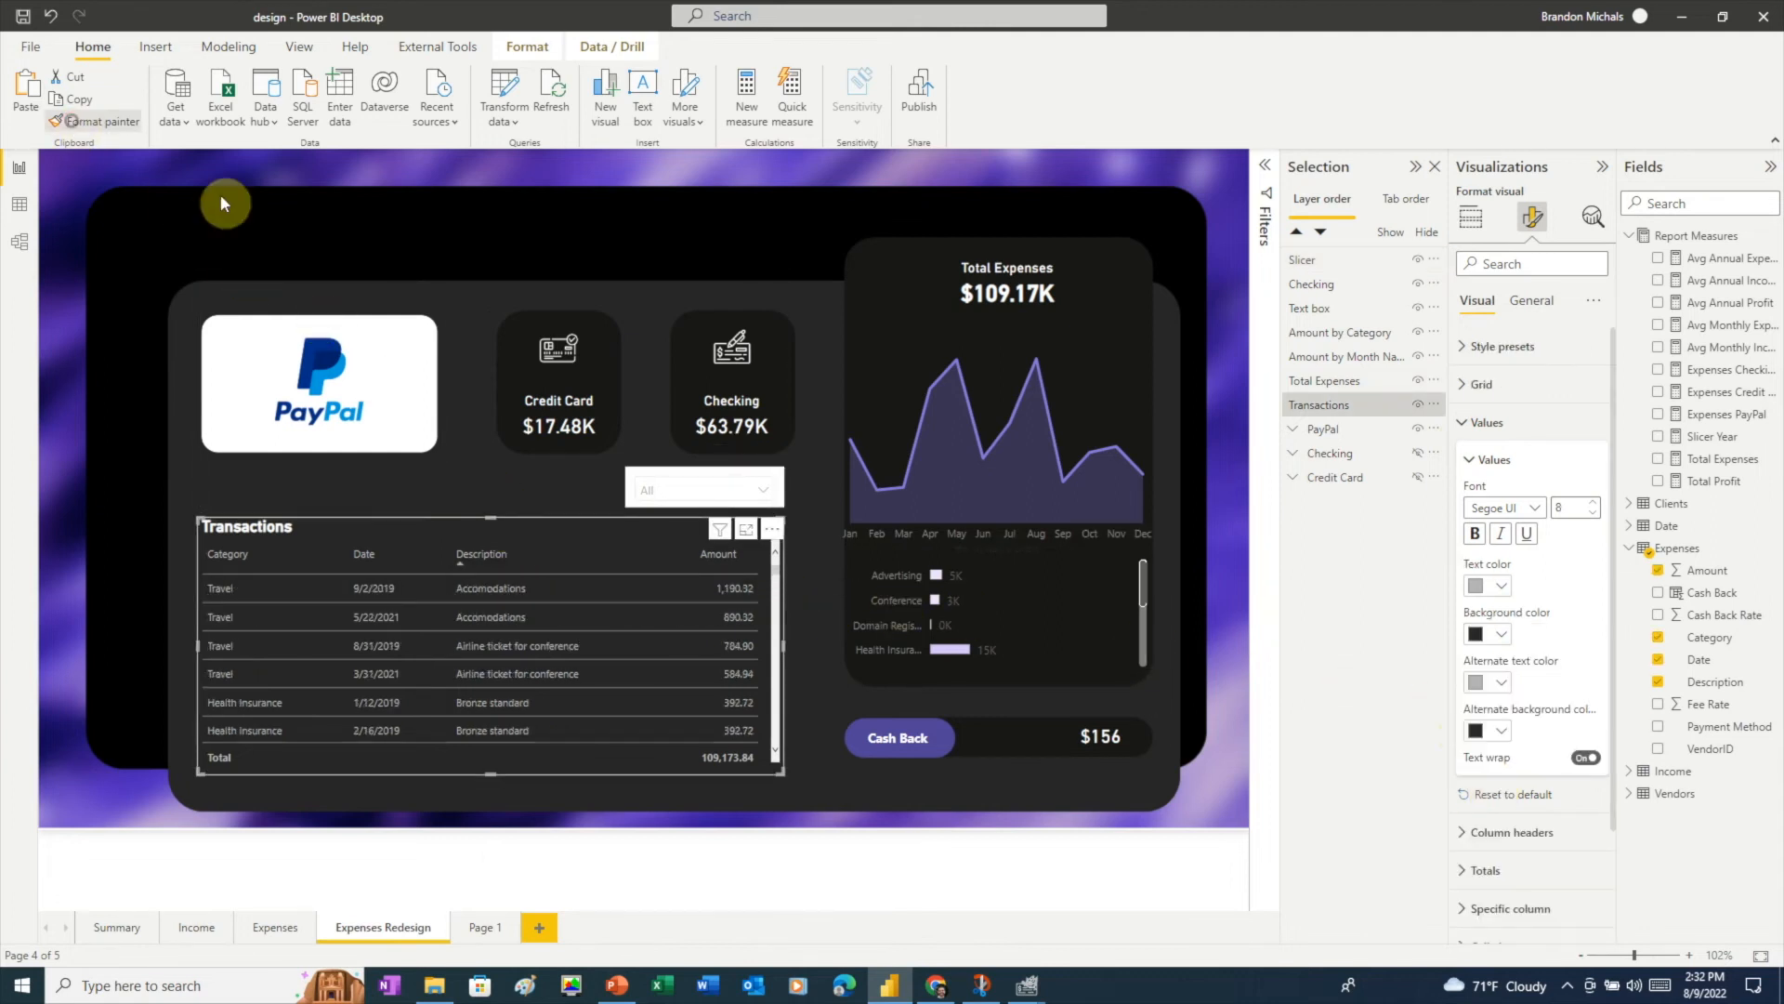
pyautogui.click(721, 491)
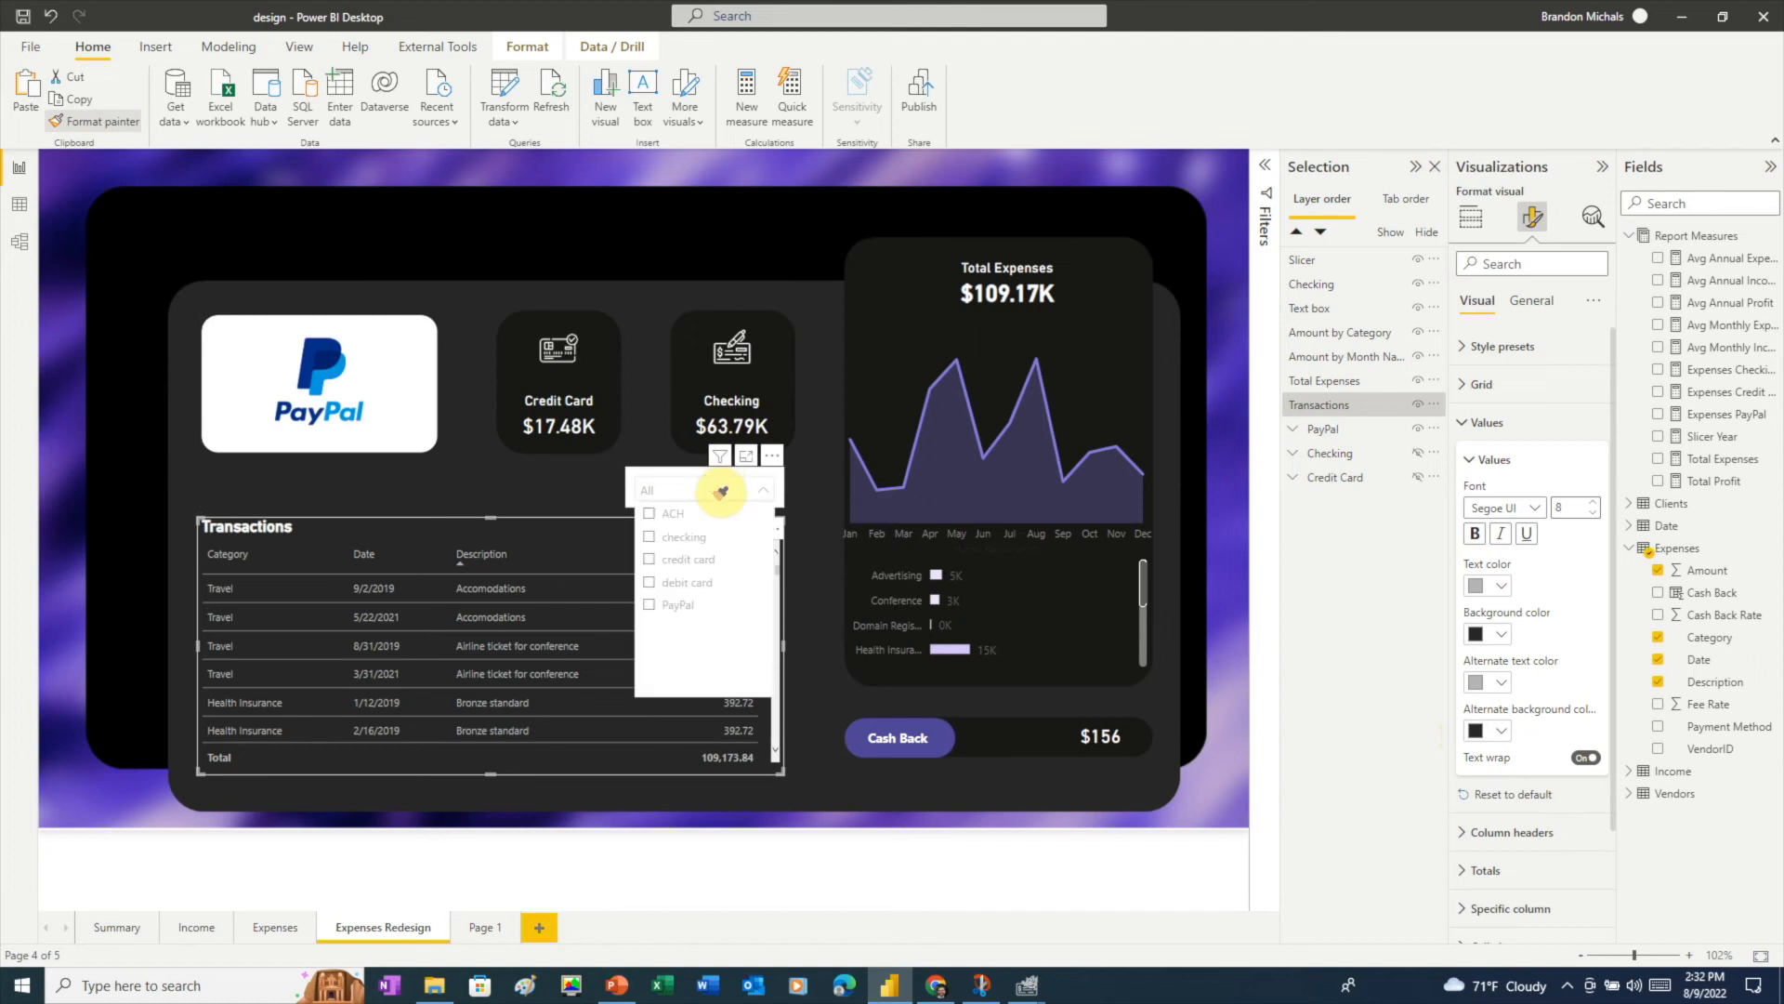
pyautogui.click(634, 478)
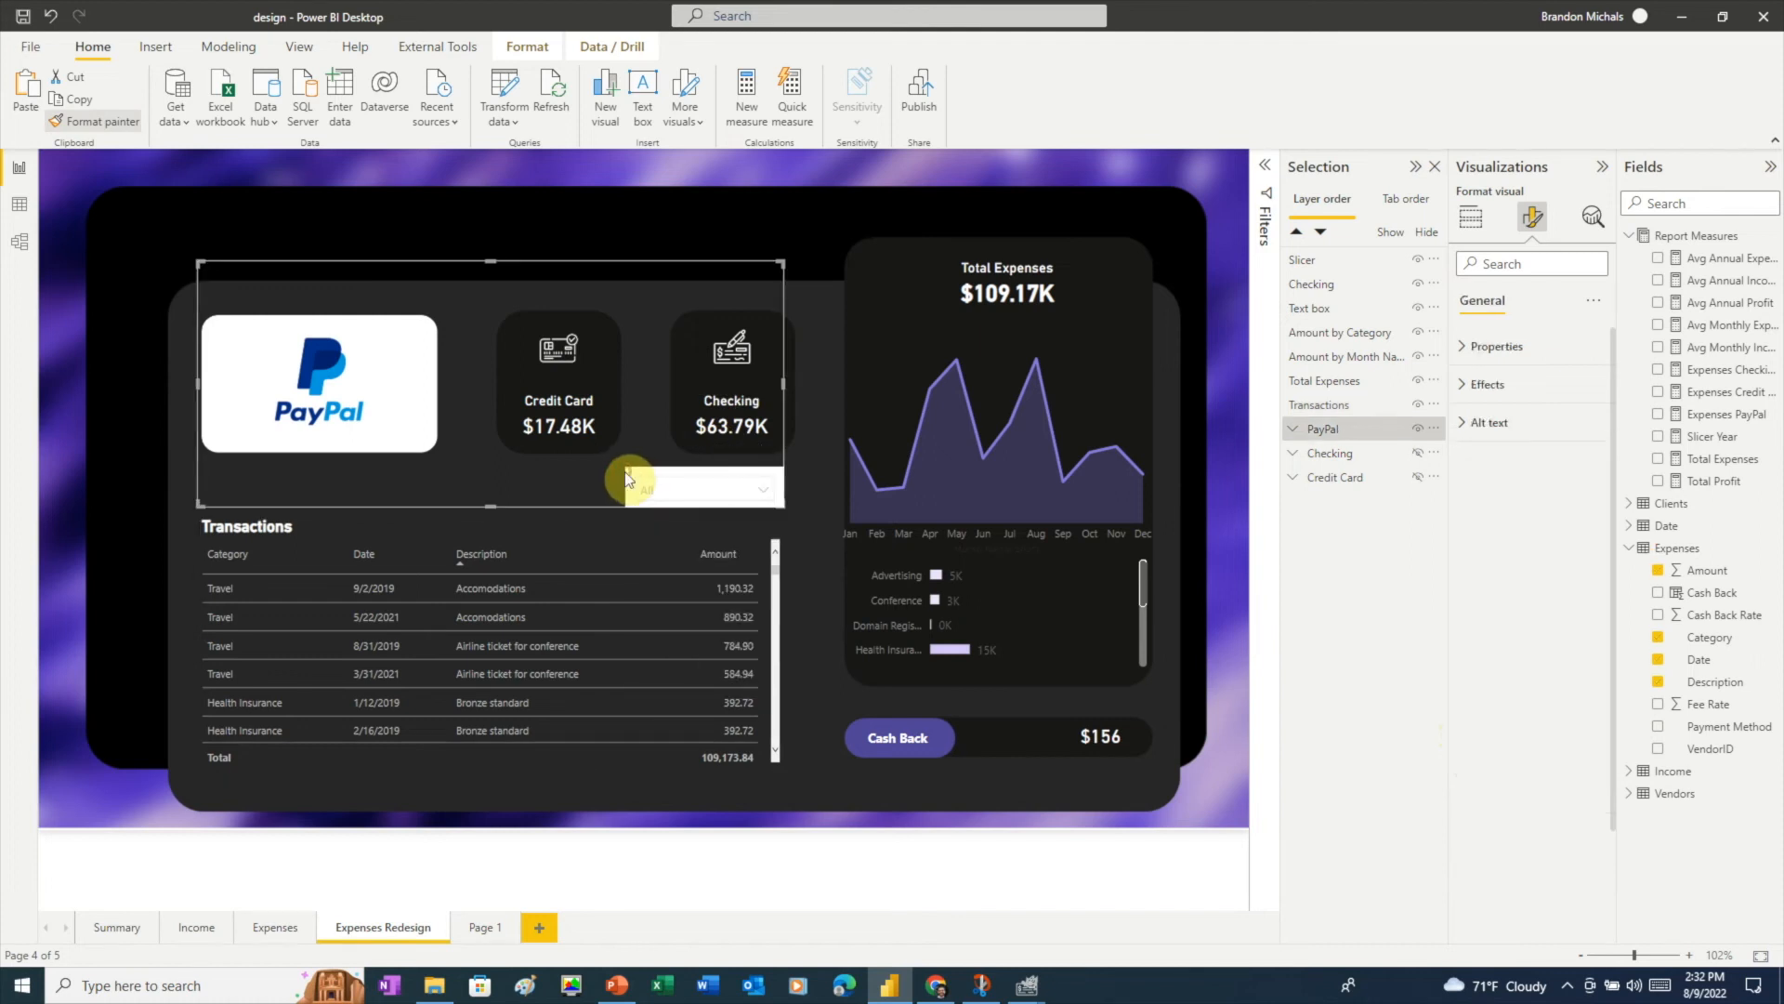
# - Copy the hex code of the Transactions table's values background color
pyautogui.click(634, 549)
pyautogui.click(1529, 217)
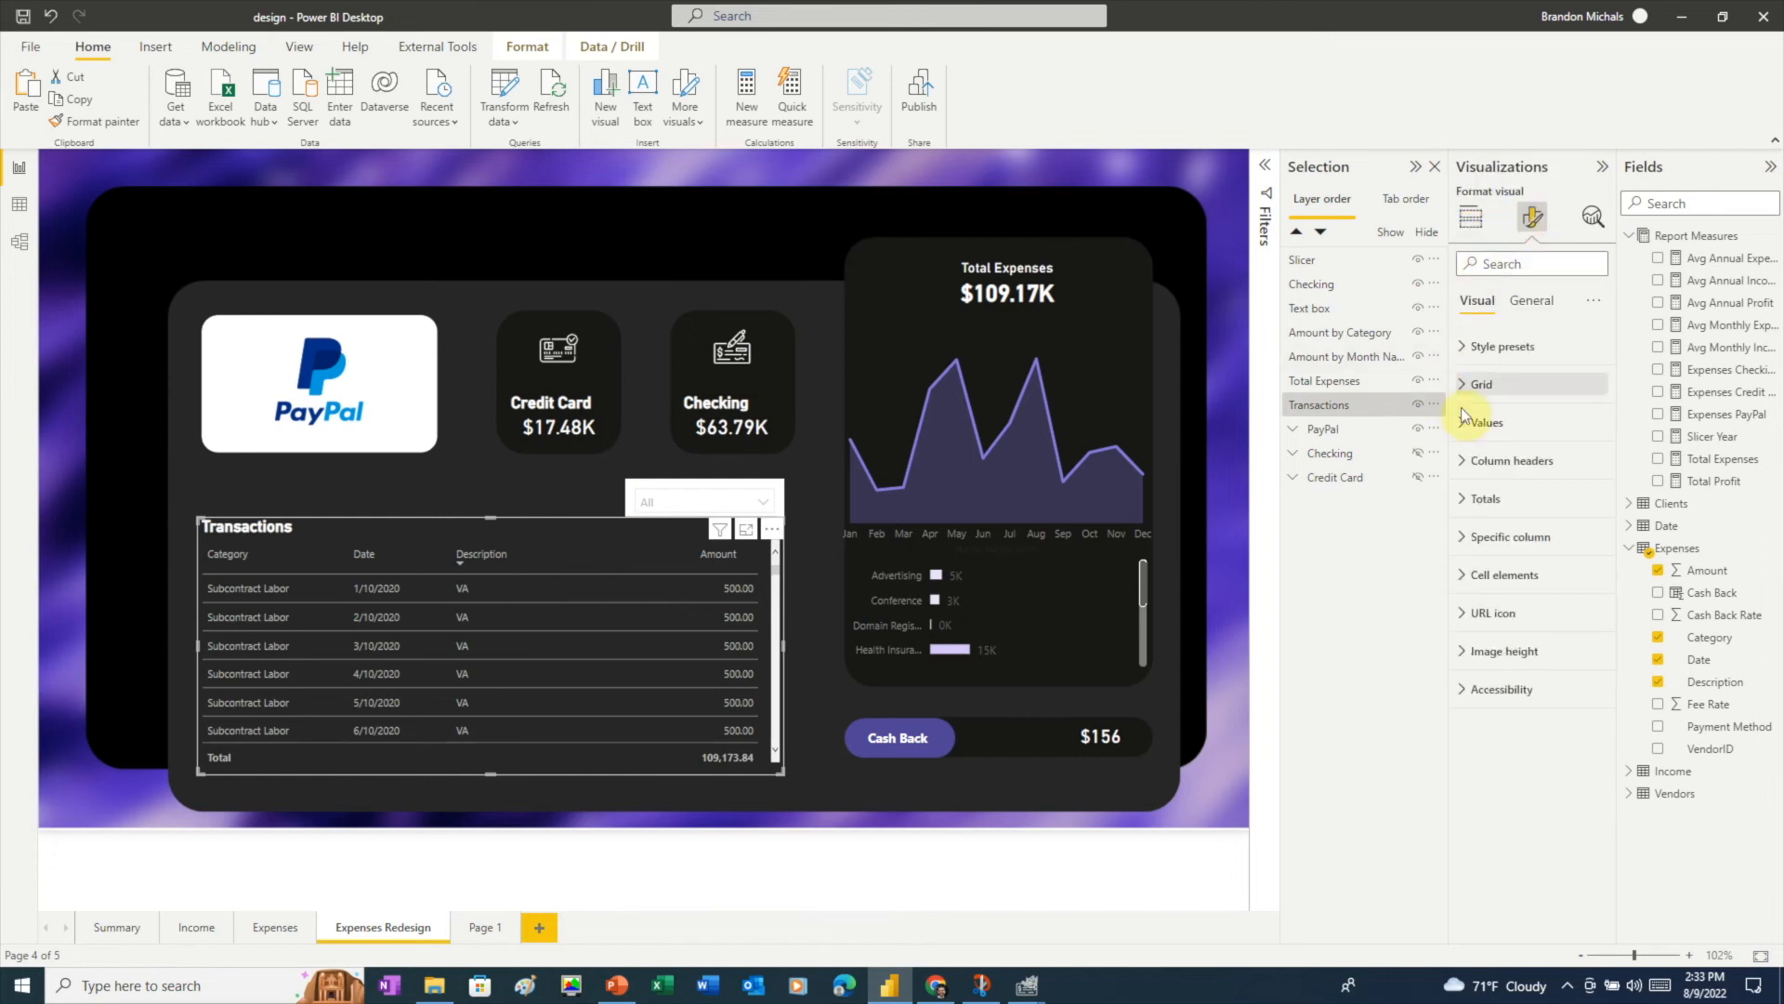
pyautogui.click(1478, 423)
pyautogui.click(1500, 634)
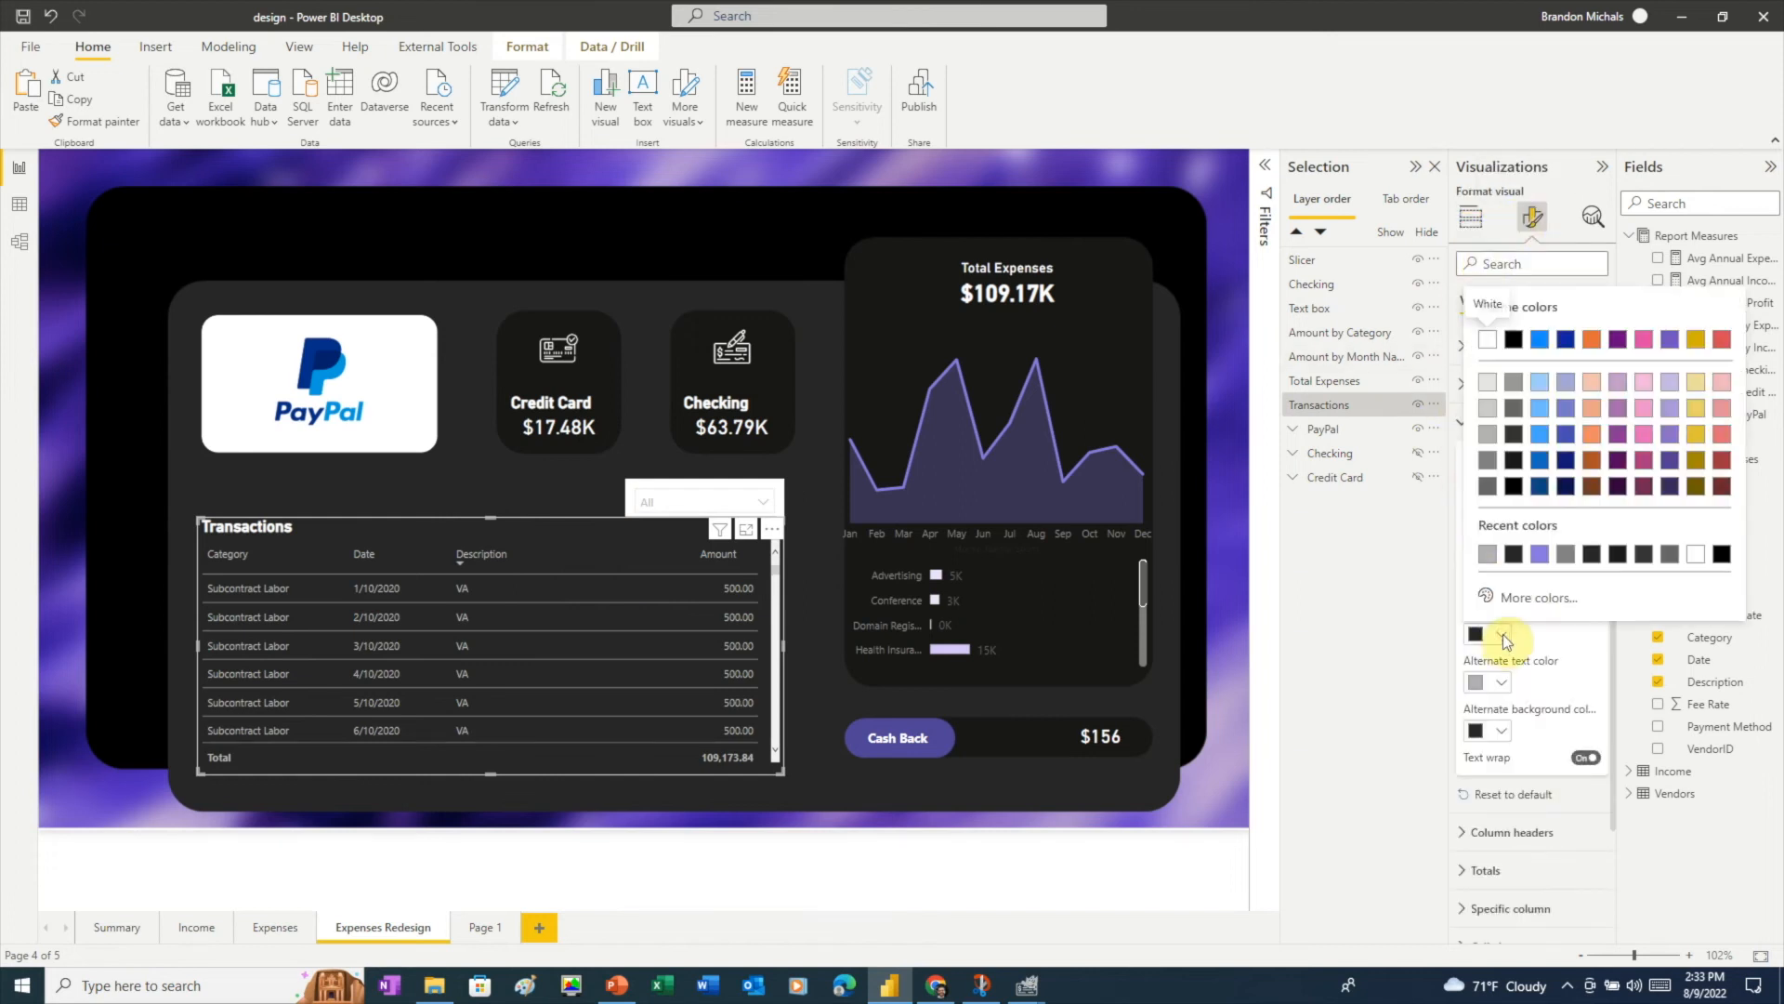
pyautogui.click(1528, 604)
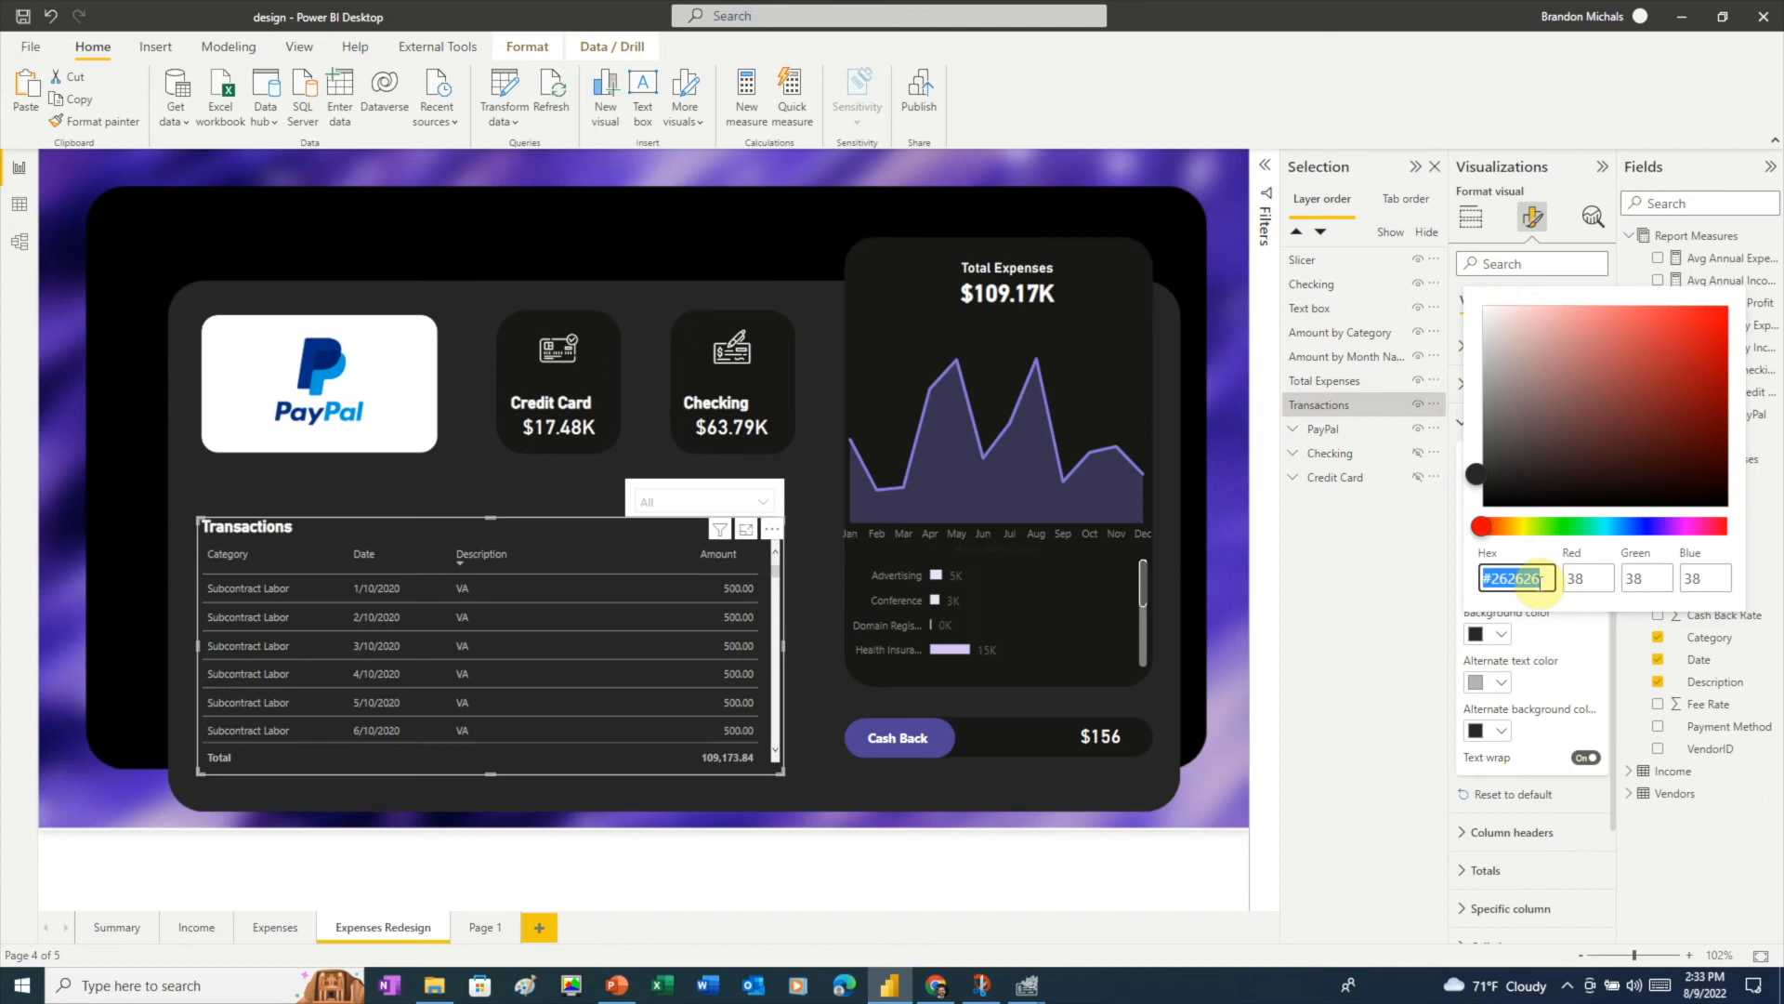
pyautogui.click(1390, 645)
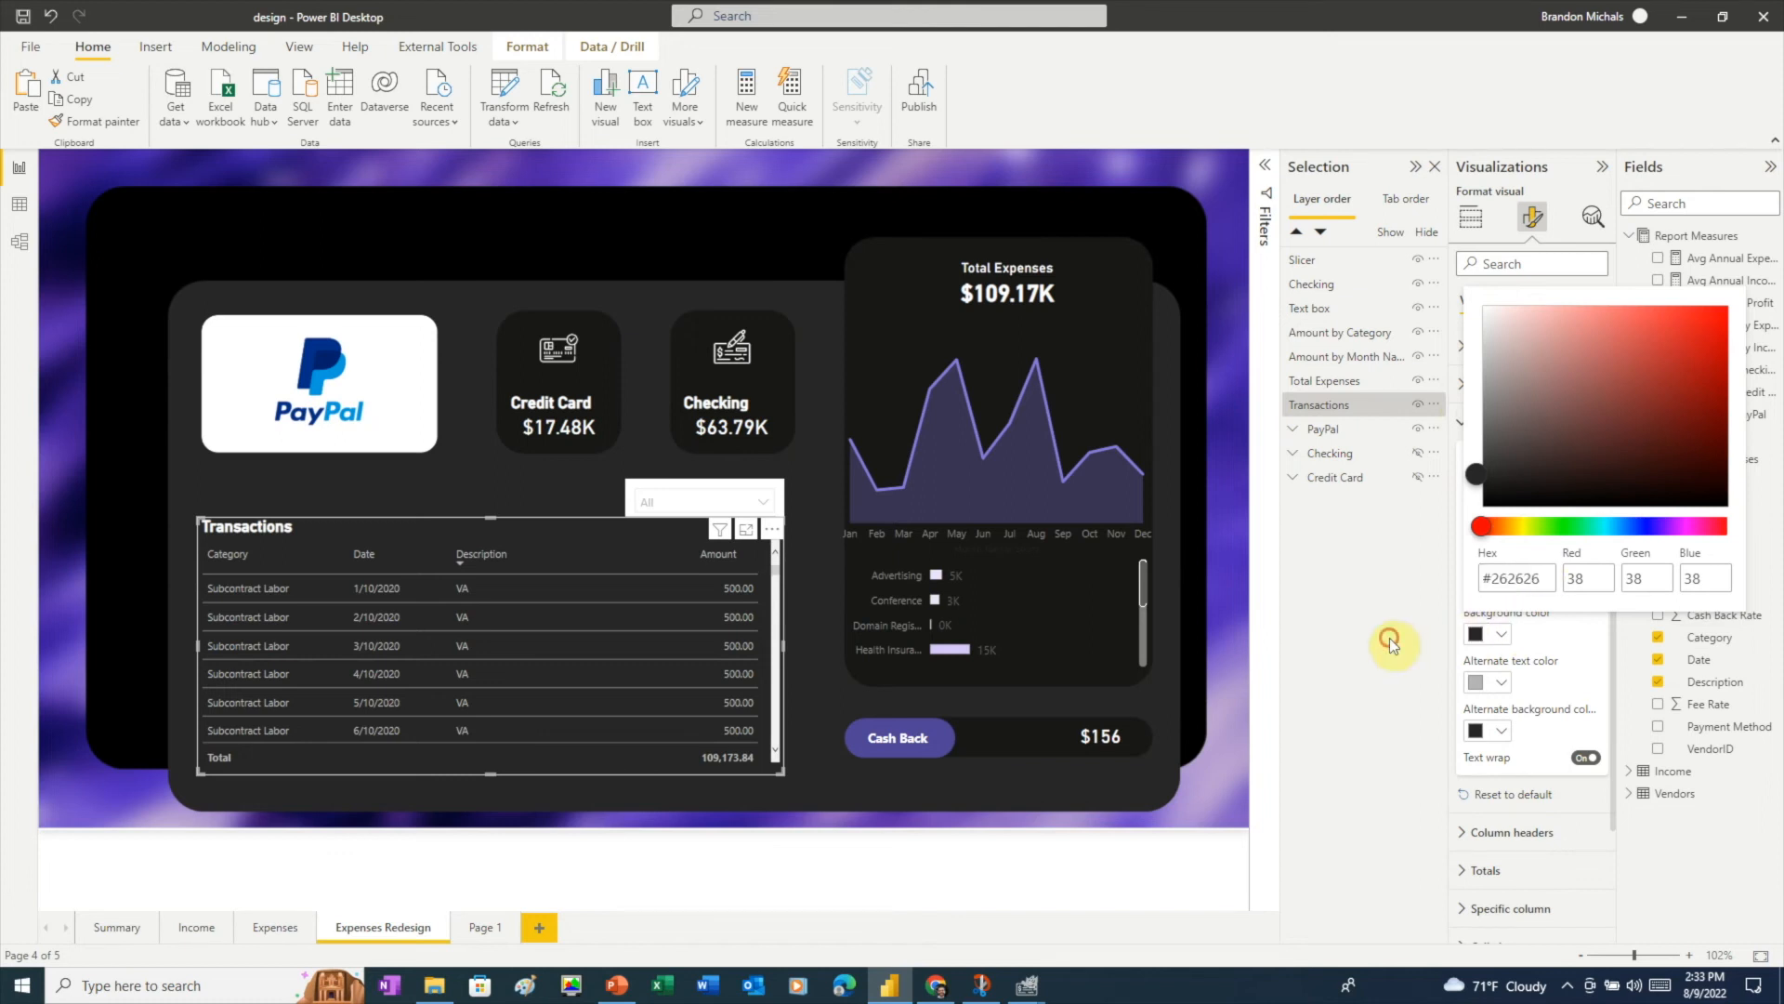
# - Set the background color of the payment method slicer's values to #262626
pyautogui.click(628, 488)
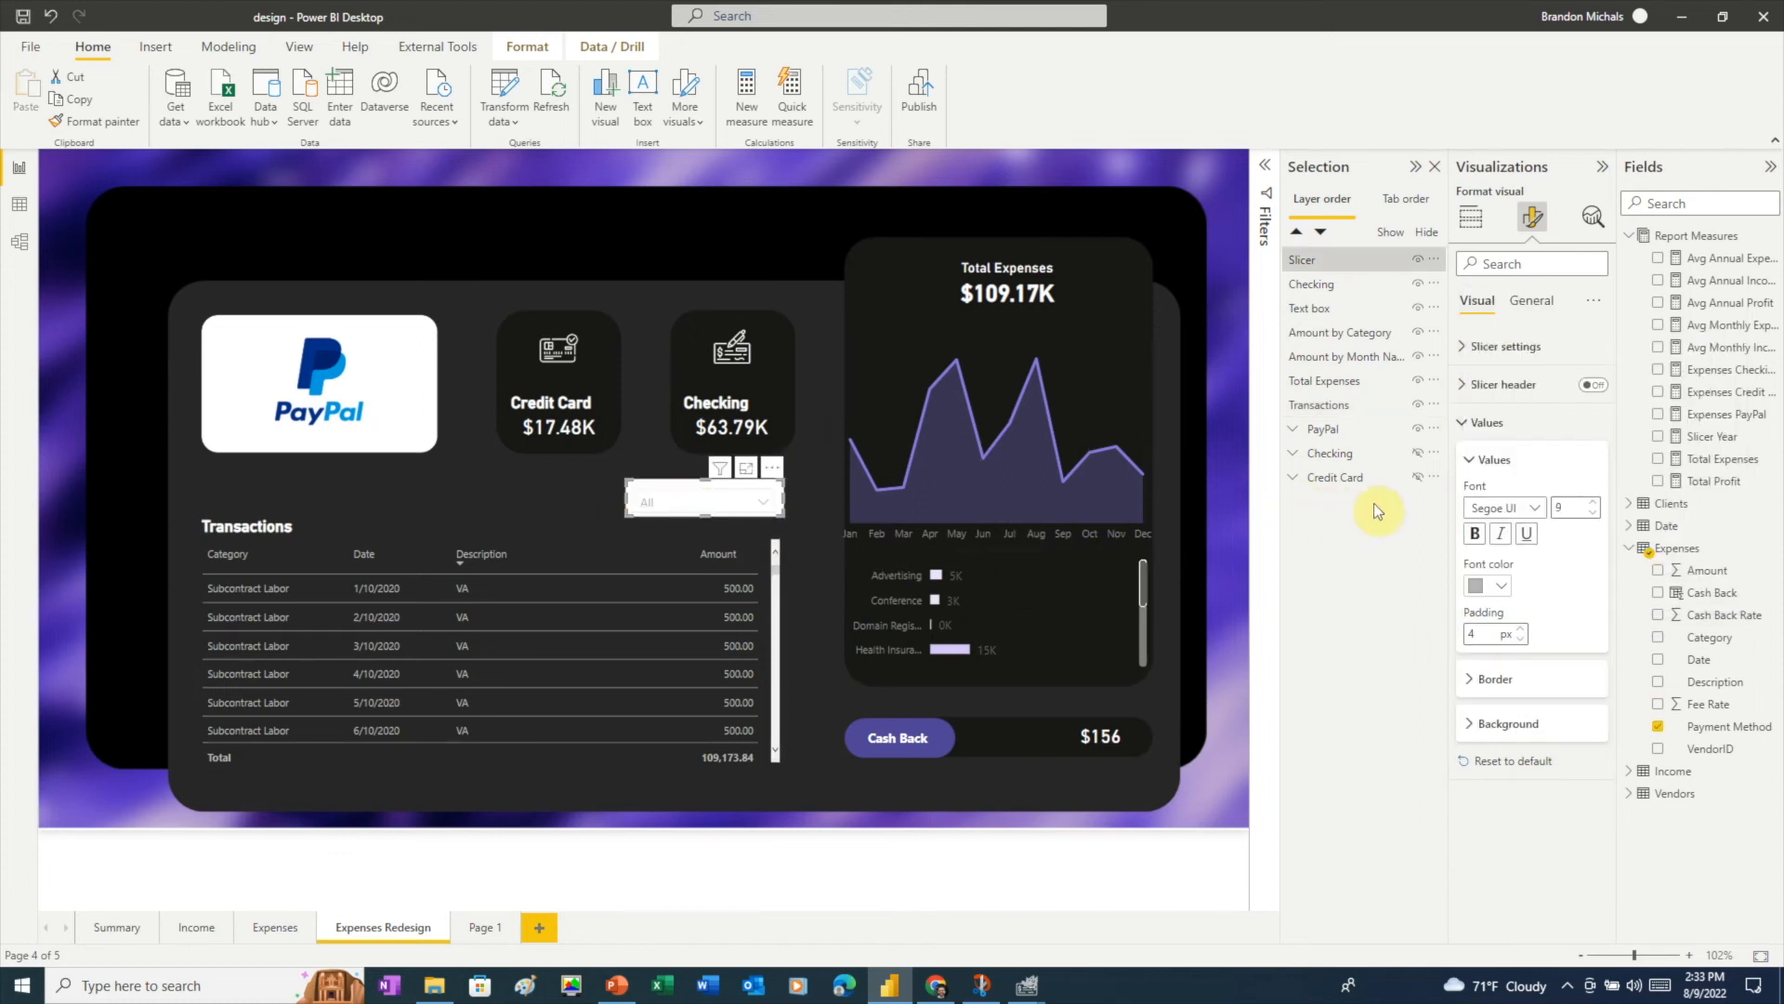
pyautogui.click(1467, 724)
pyautogui.click(1490, 771)
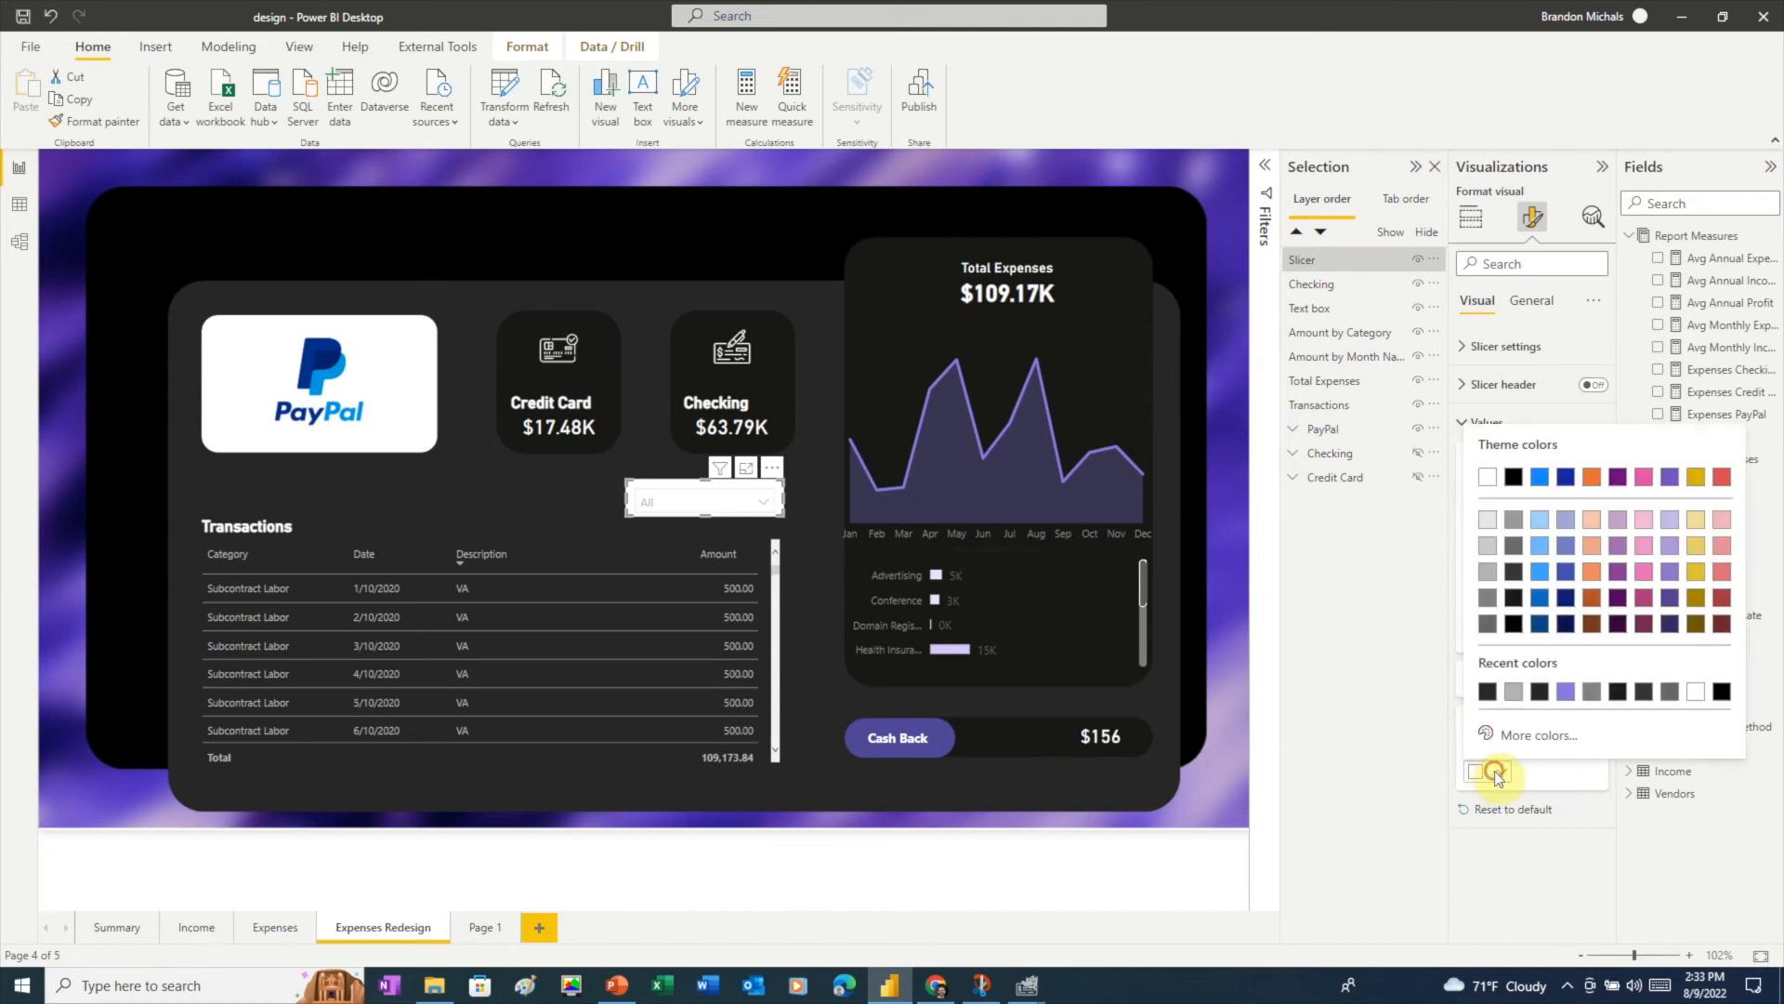
pyautogui.click(1511, 736)
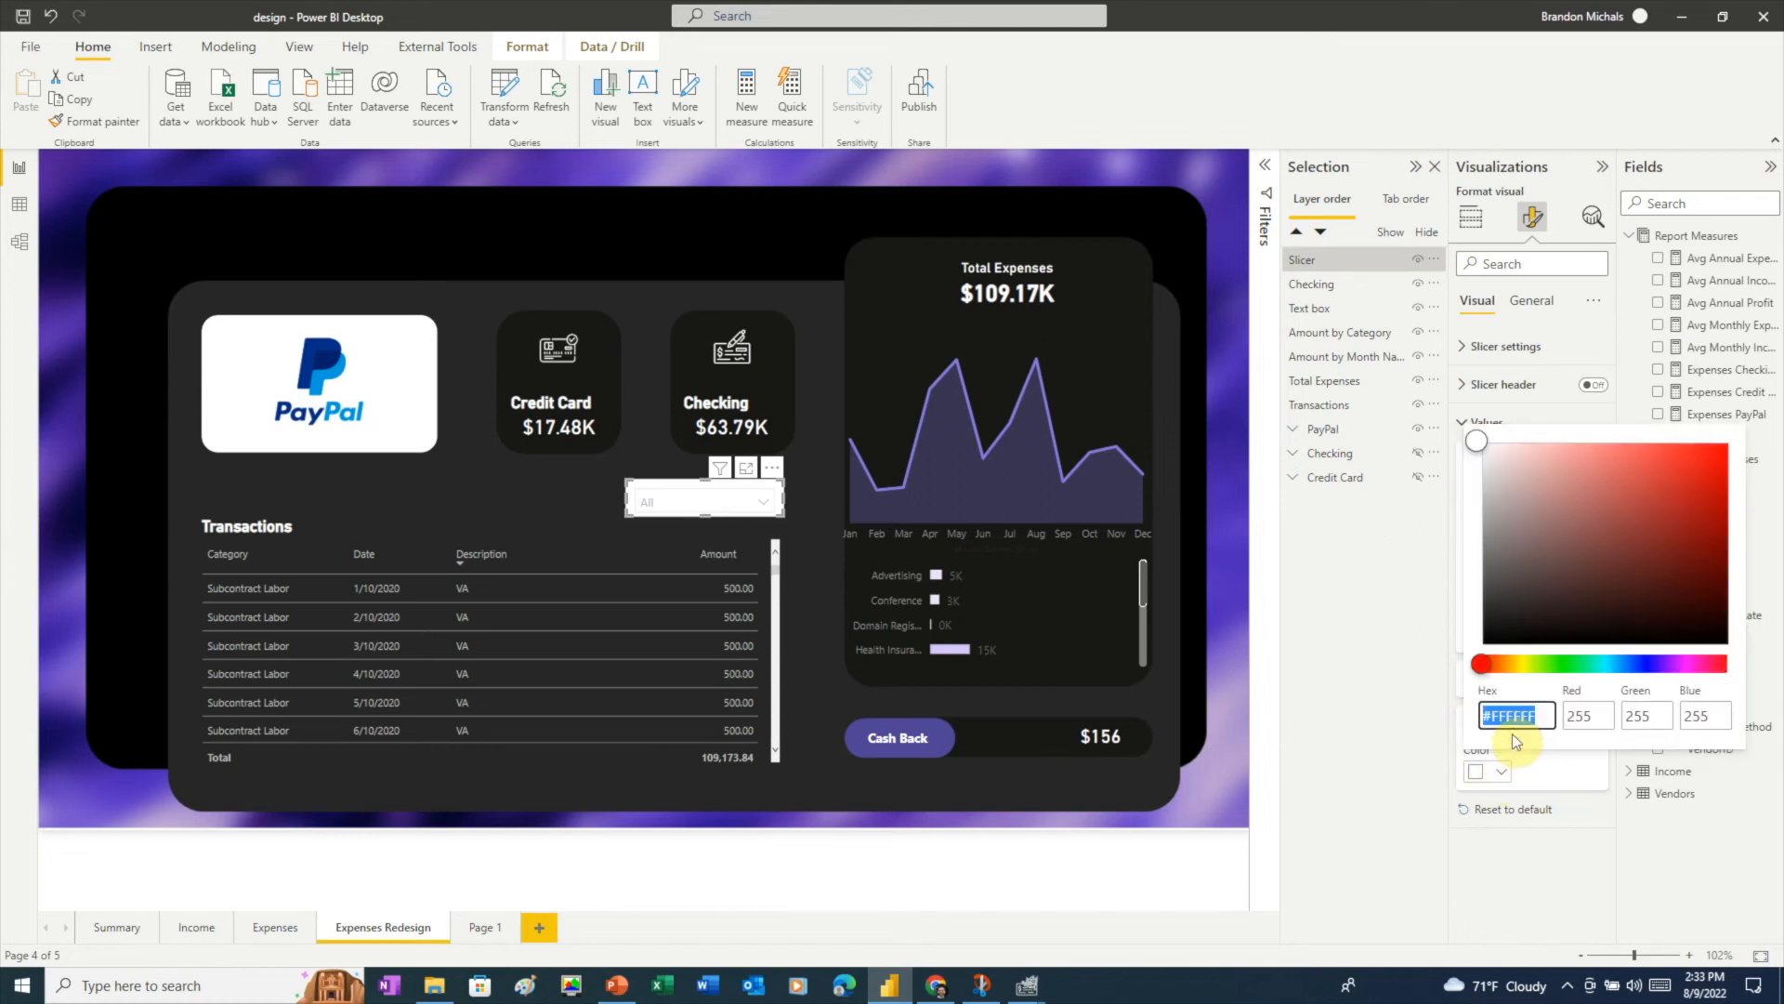
pyautogui.write('#262626')
pyautogui.click(1369, 729)
pyautogui.click(1469, 724)
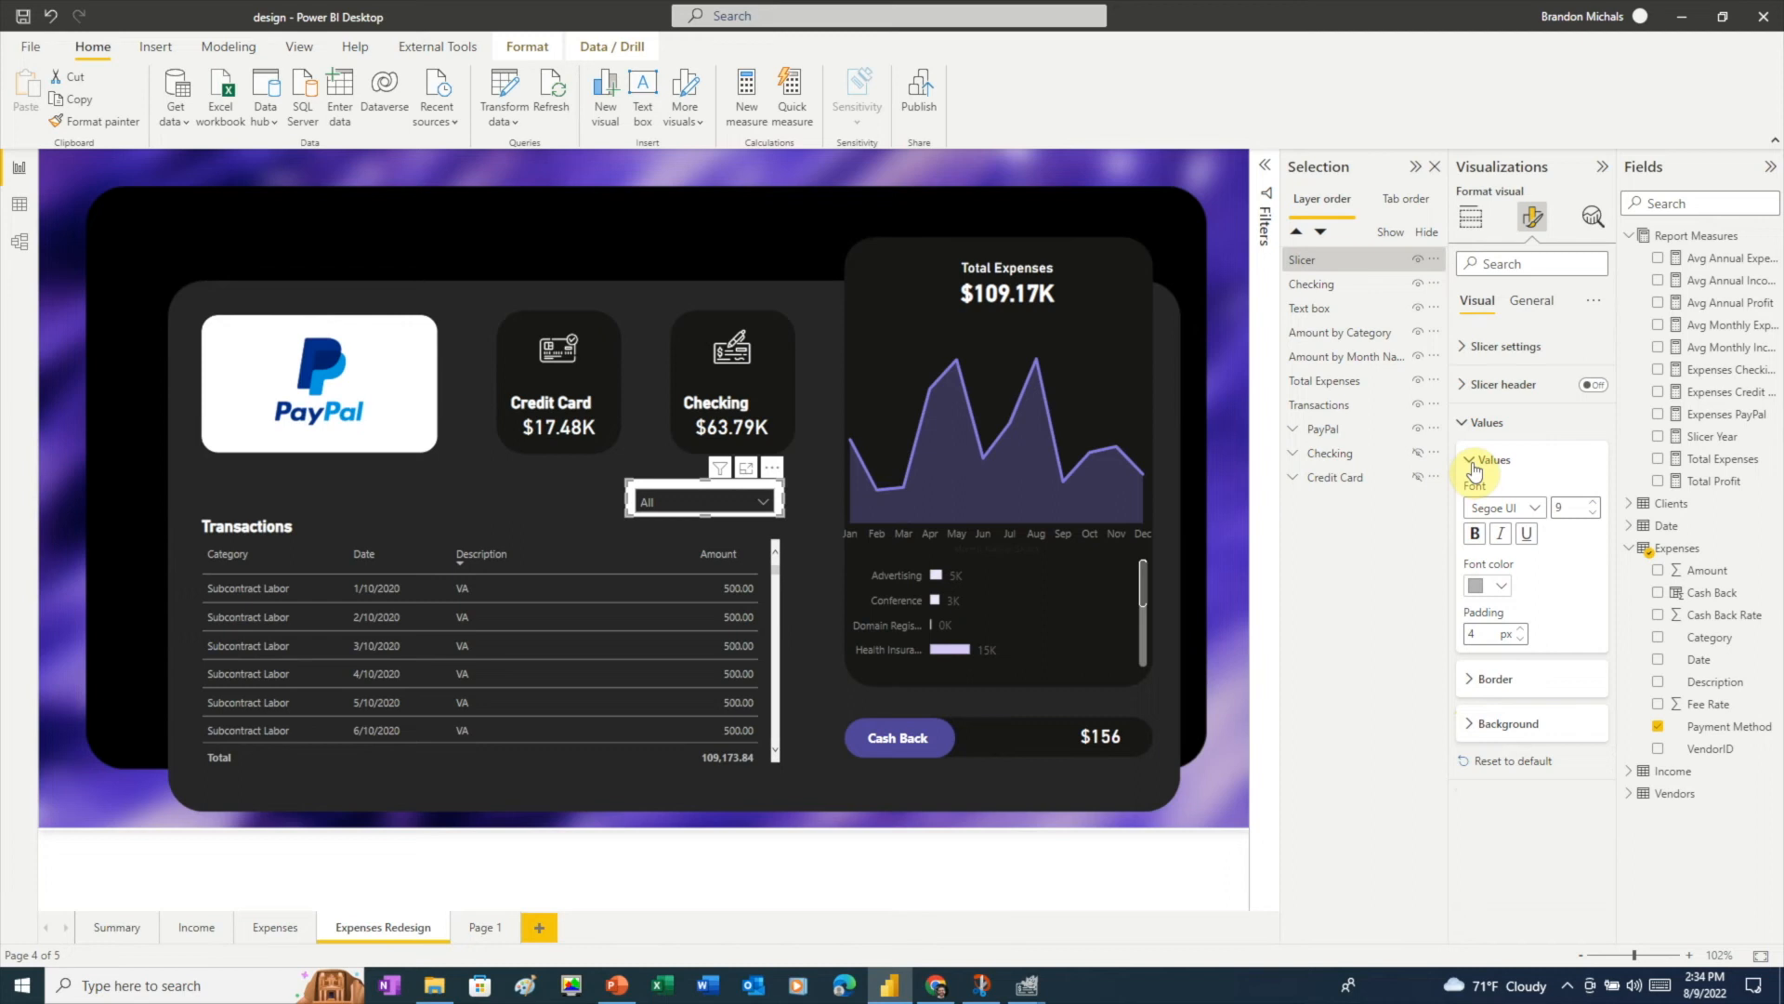
# - Turn off the slicer's overall background effect and move the slicer down closer to the Transactions table
pyautogui.click(1473, 462)
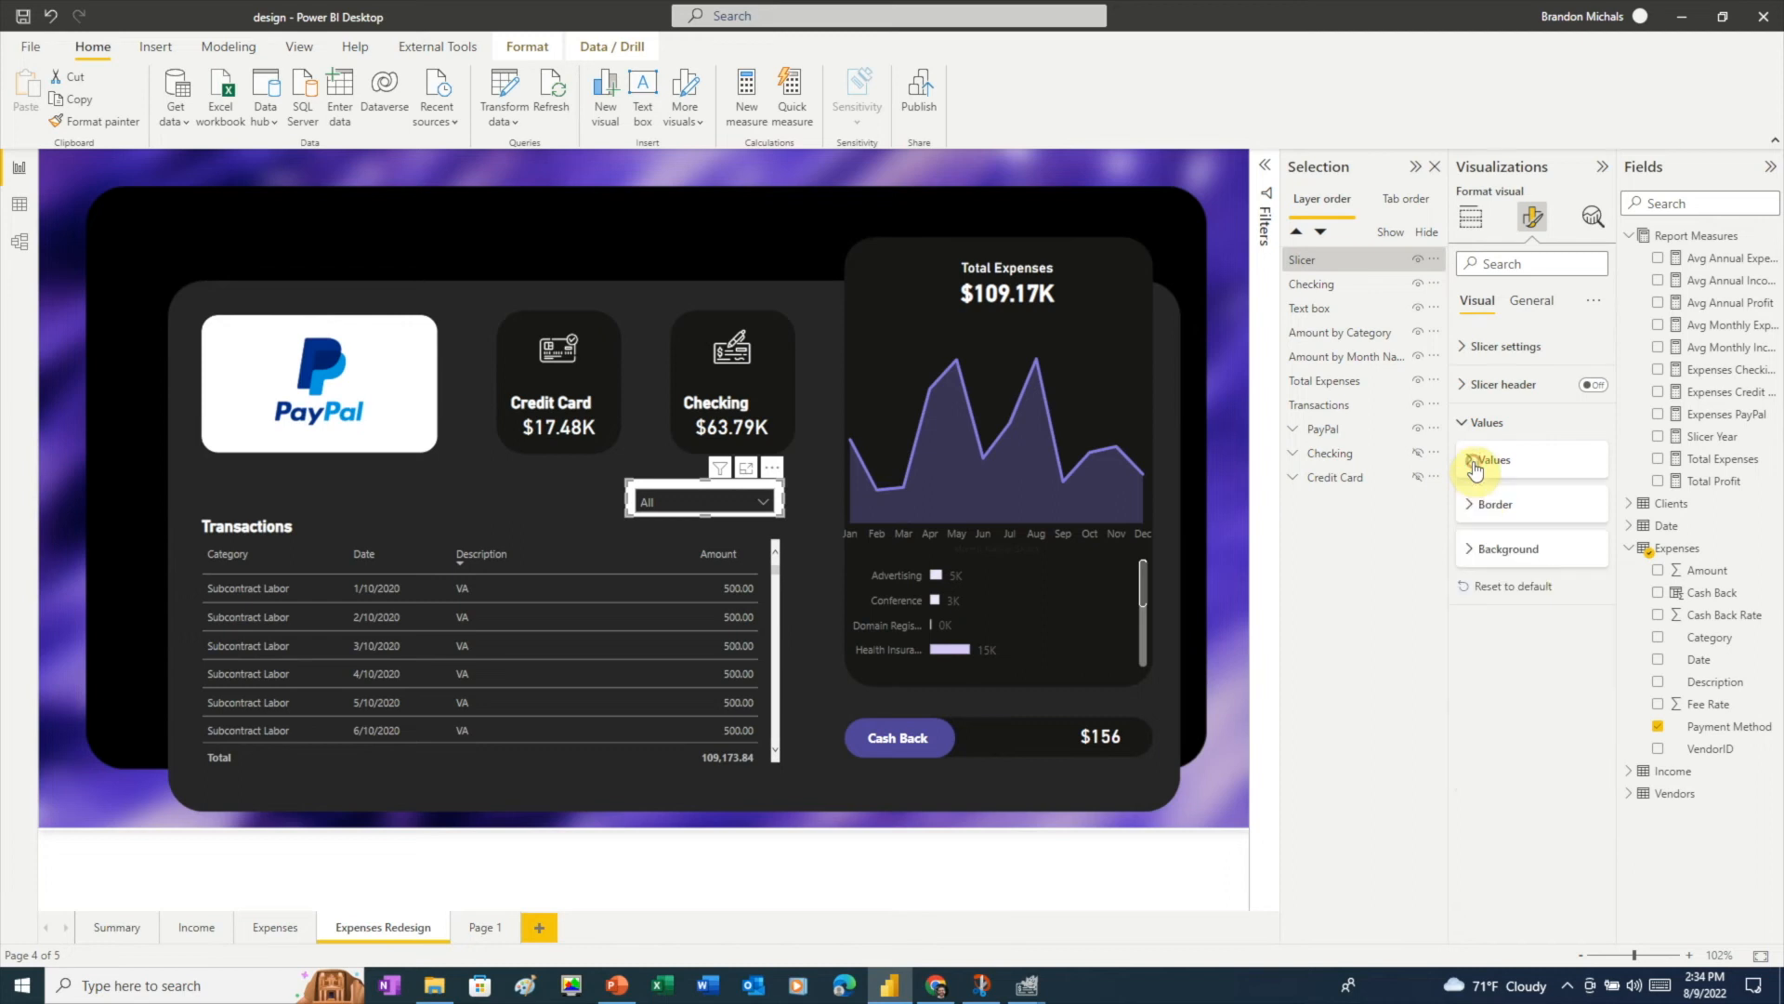
pyautogui.click(1532, 301)
pyautogui.click(1468, 426)
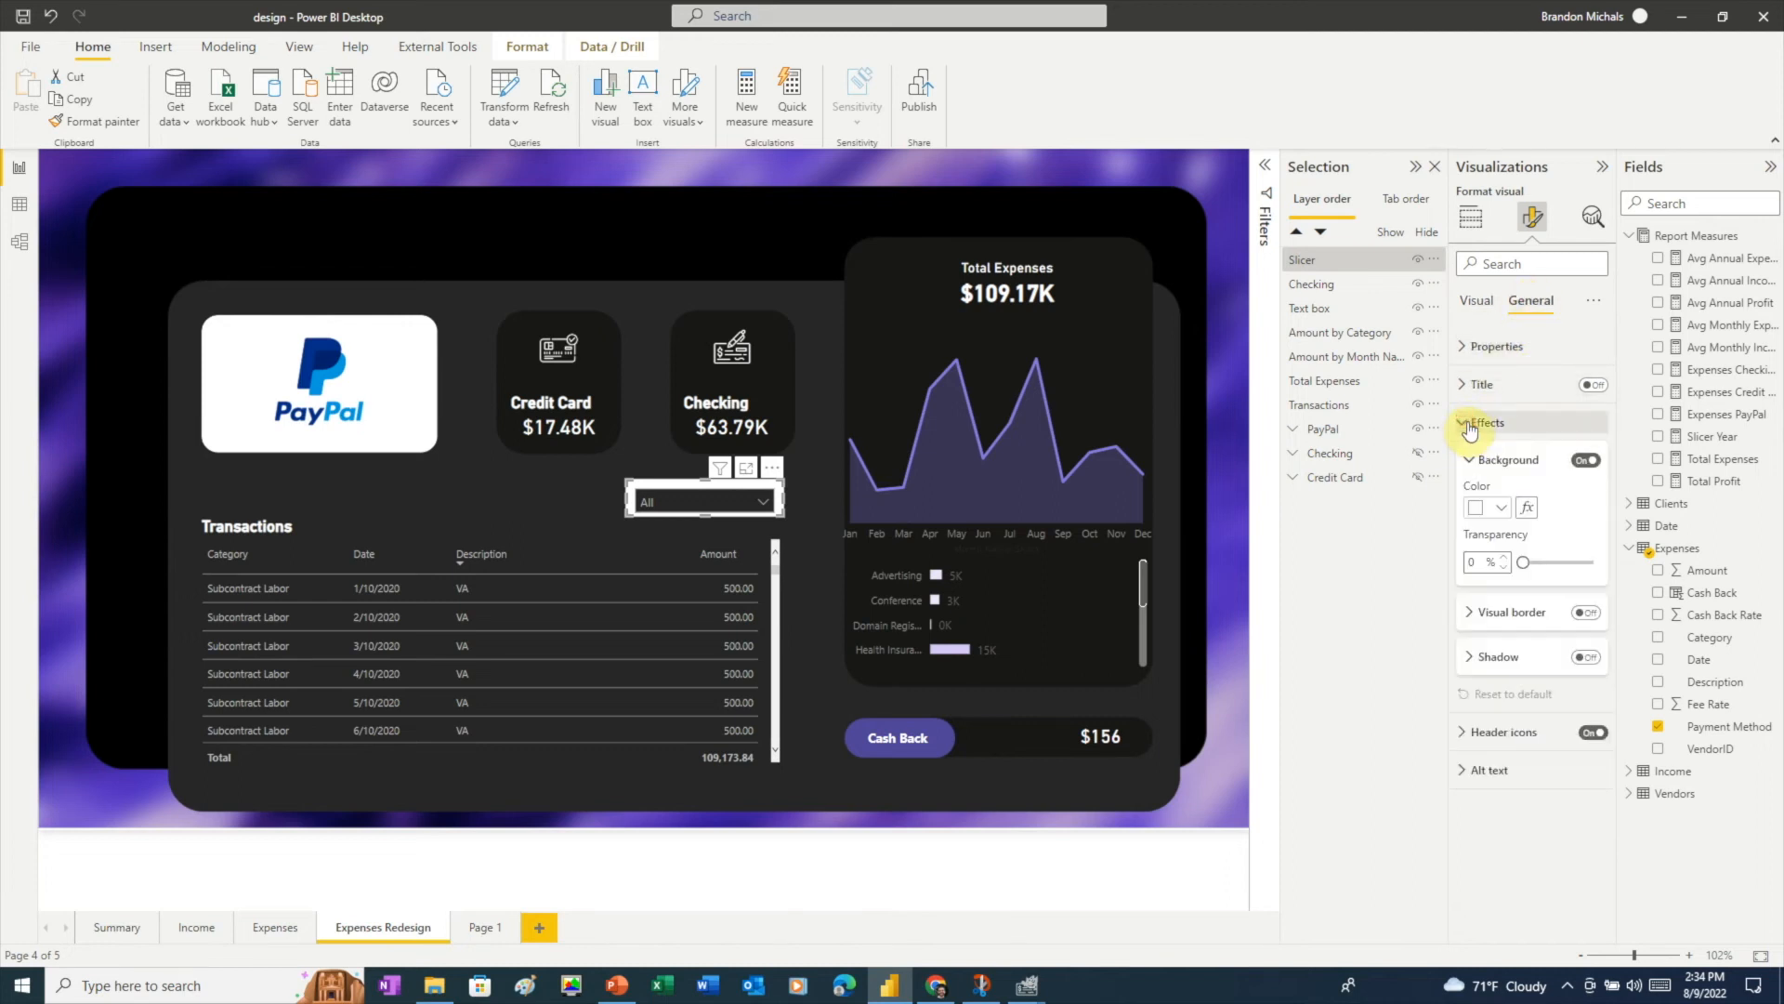
pyautogui.click(1587, 461)
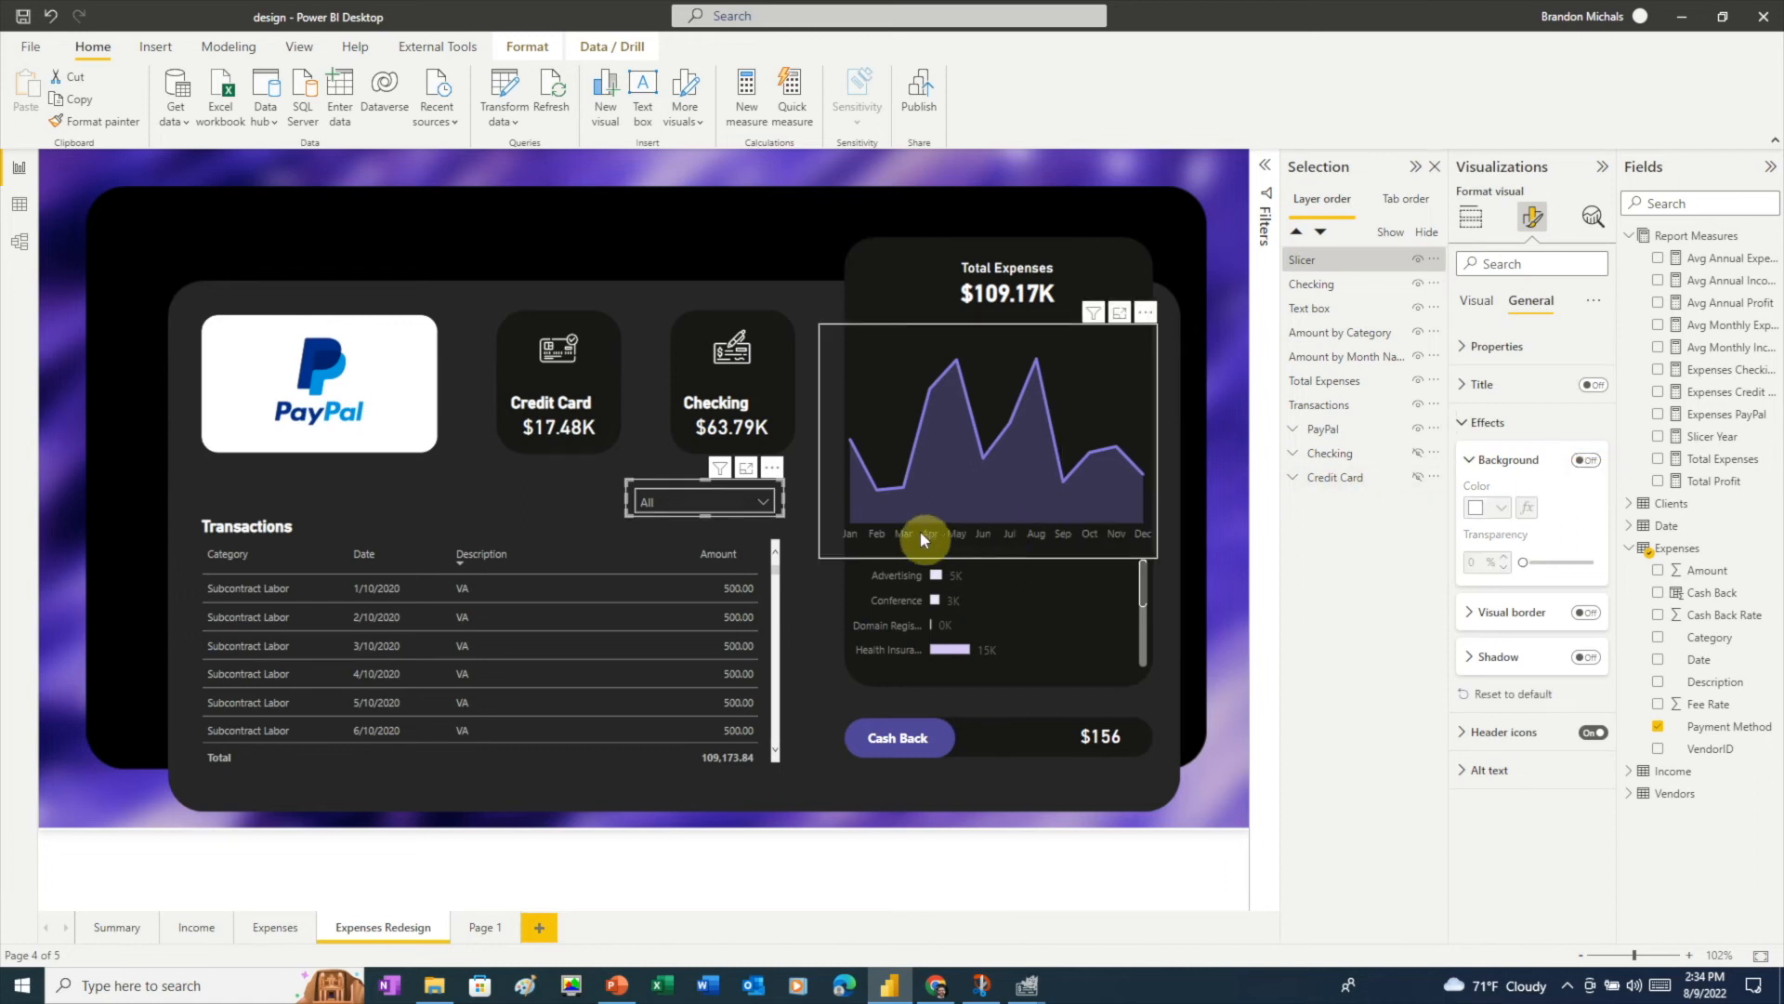
pyautogui.click(814, 507)
pyautogui.moveTo(697, 485); pyautogui.dragTo(695, 495)
pyautogui.click(609, 500)
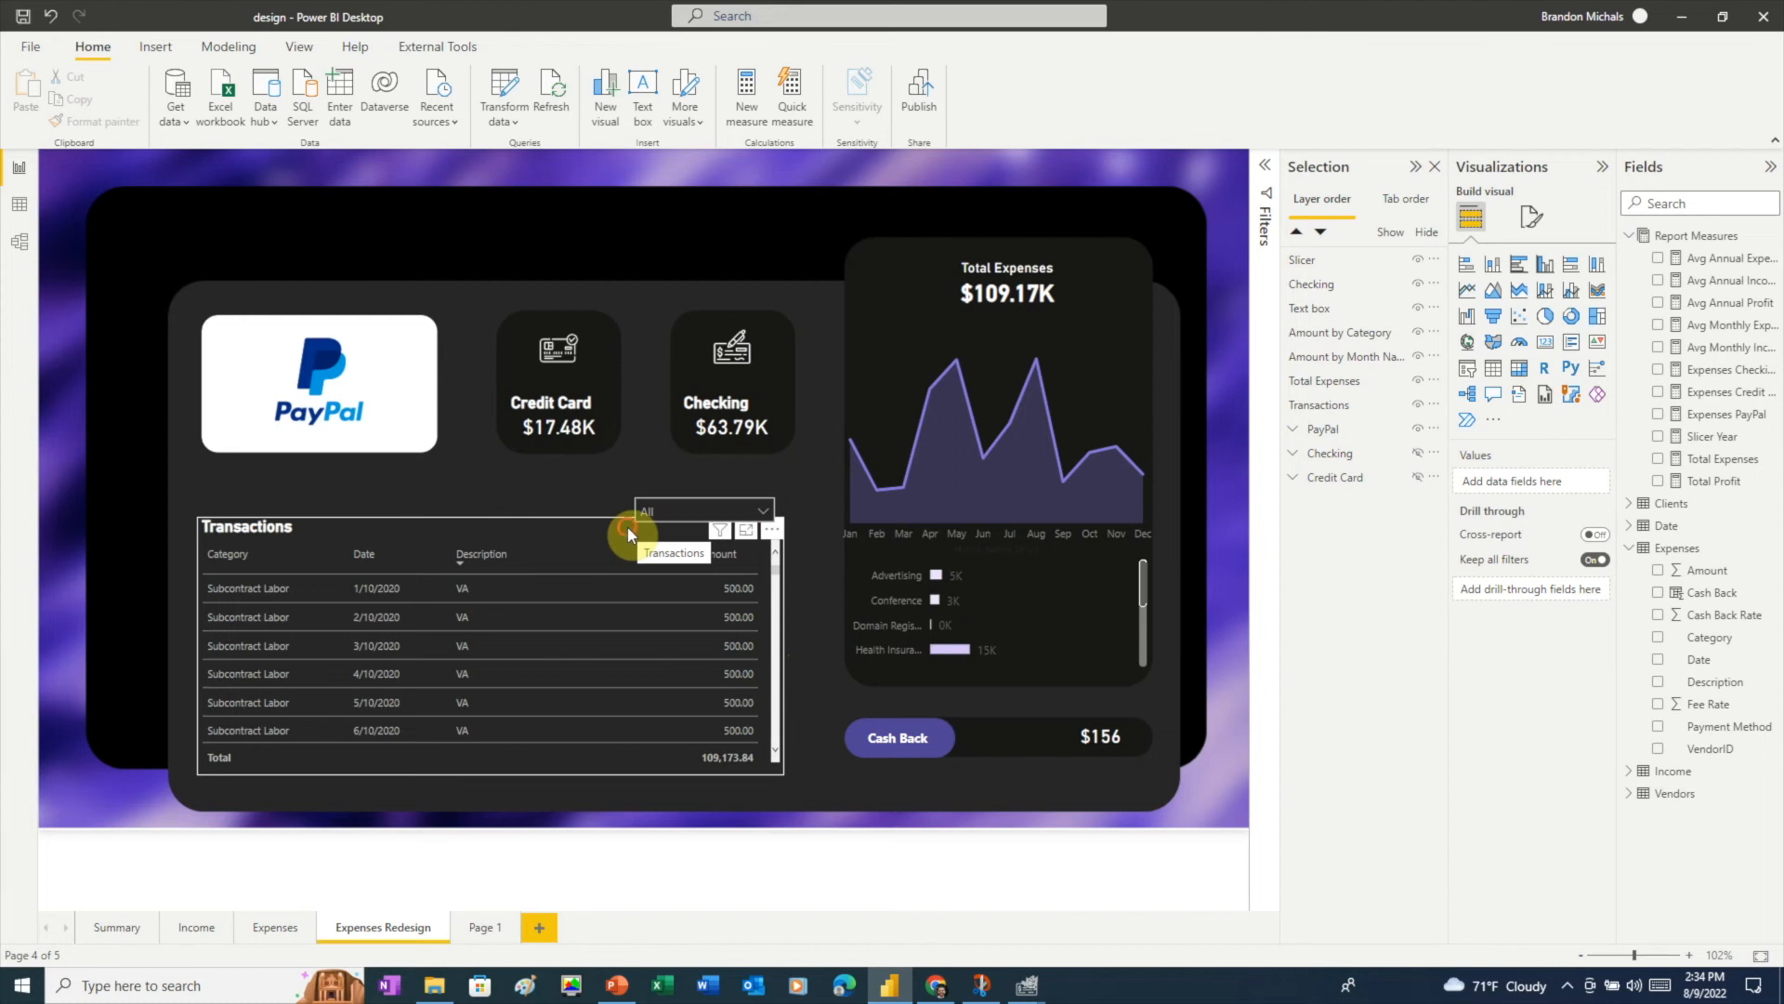
# - Set the Transactions table's row padding to 10 and extend its lower edge slightly downward
pyautogui.click(627, 527)
pyautogui.click(1533, 221)
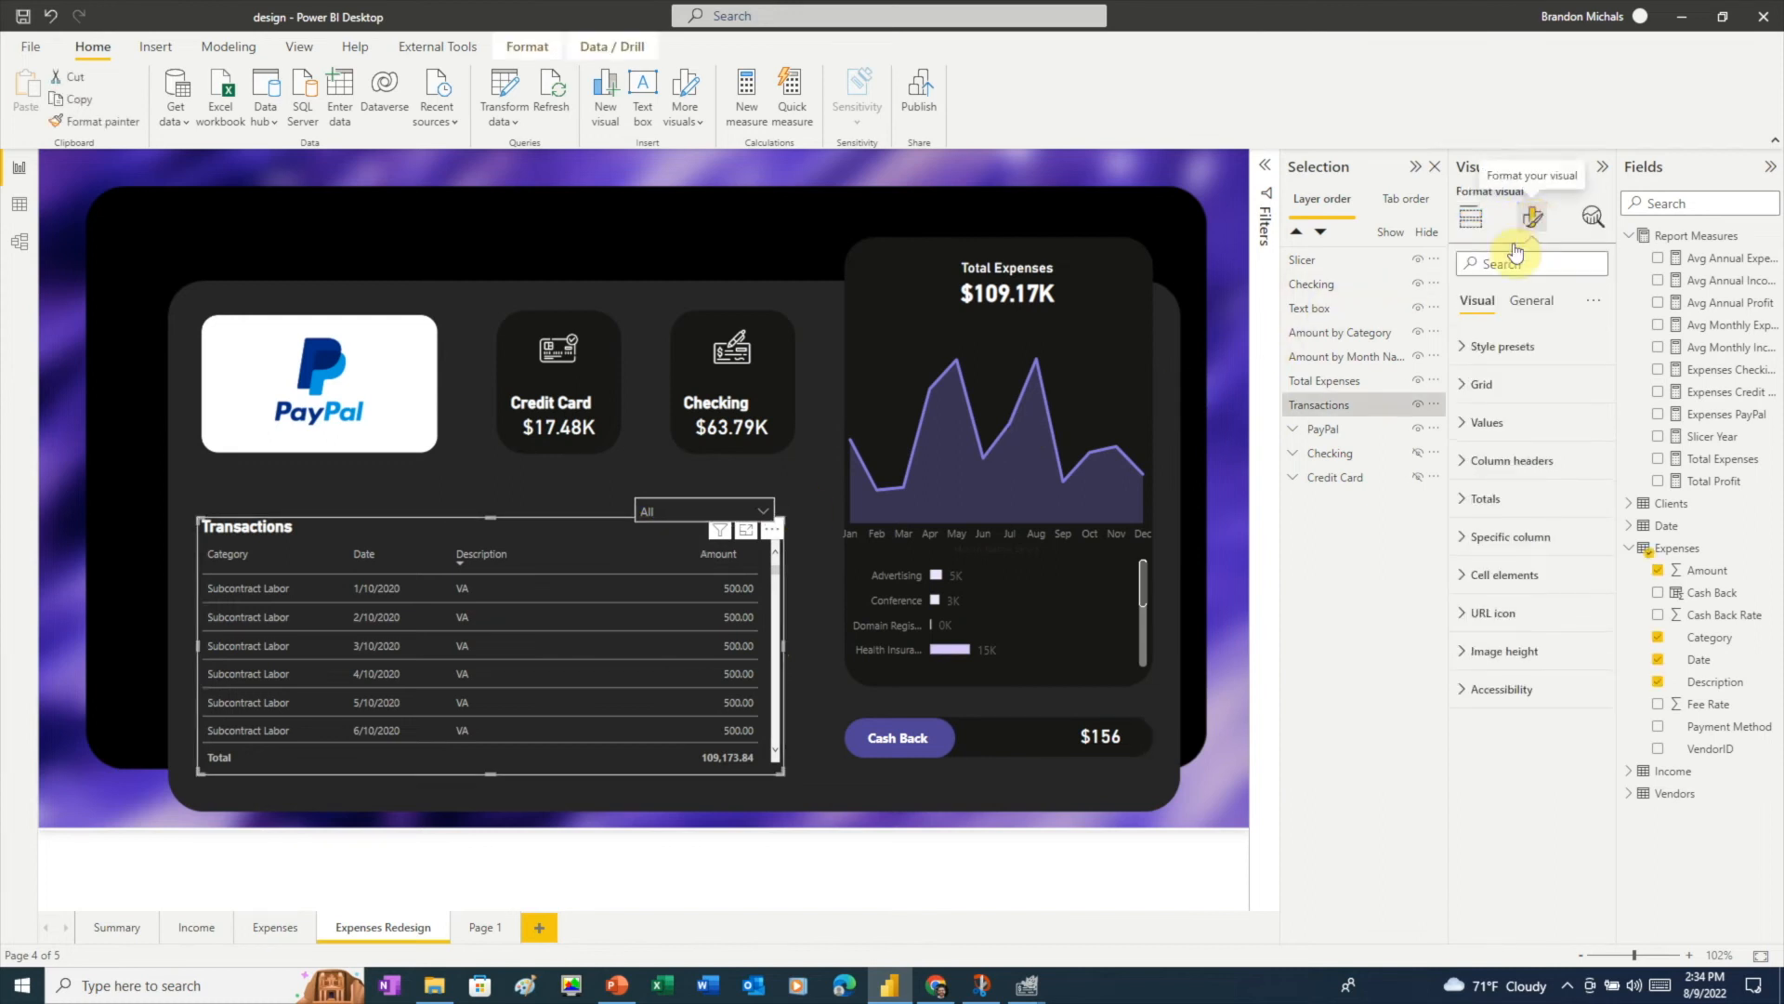
pyautogui.click(1477, 384)
pyautogui.click(1477, 650)
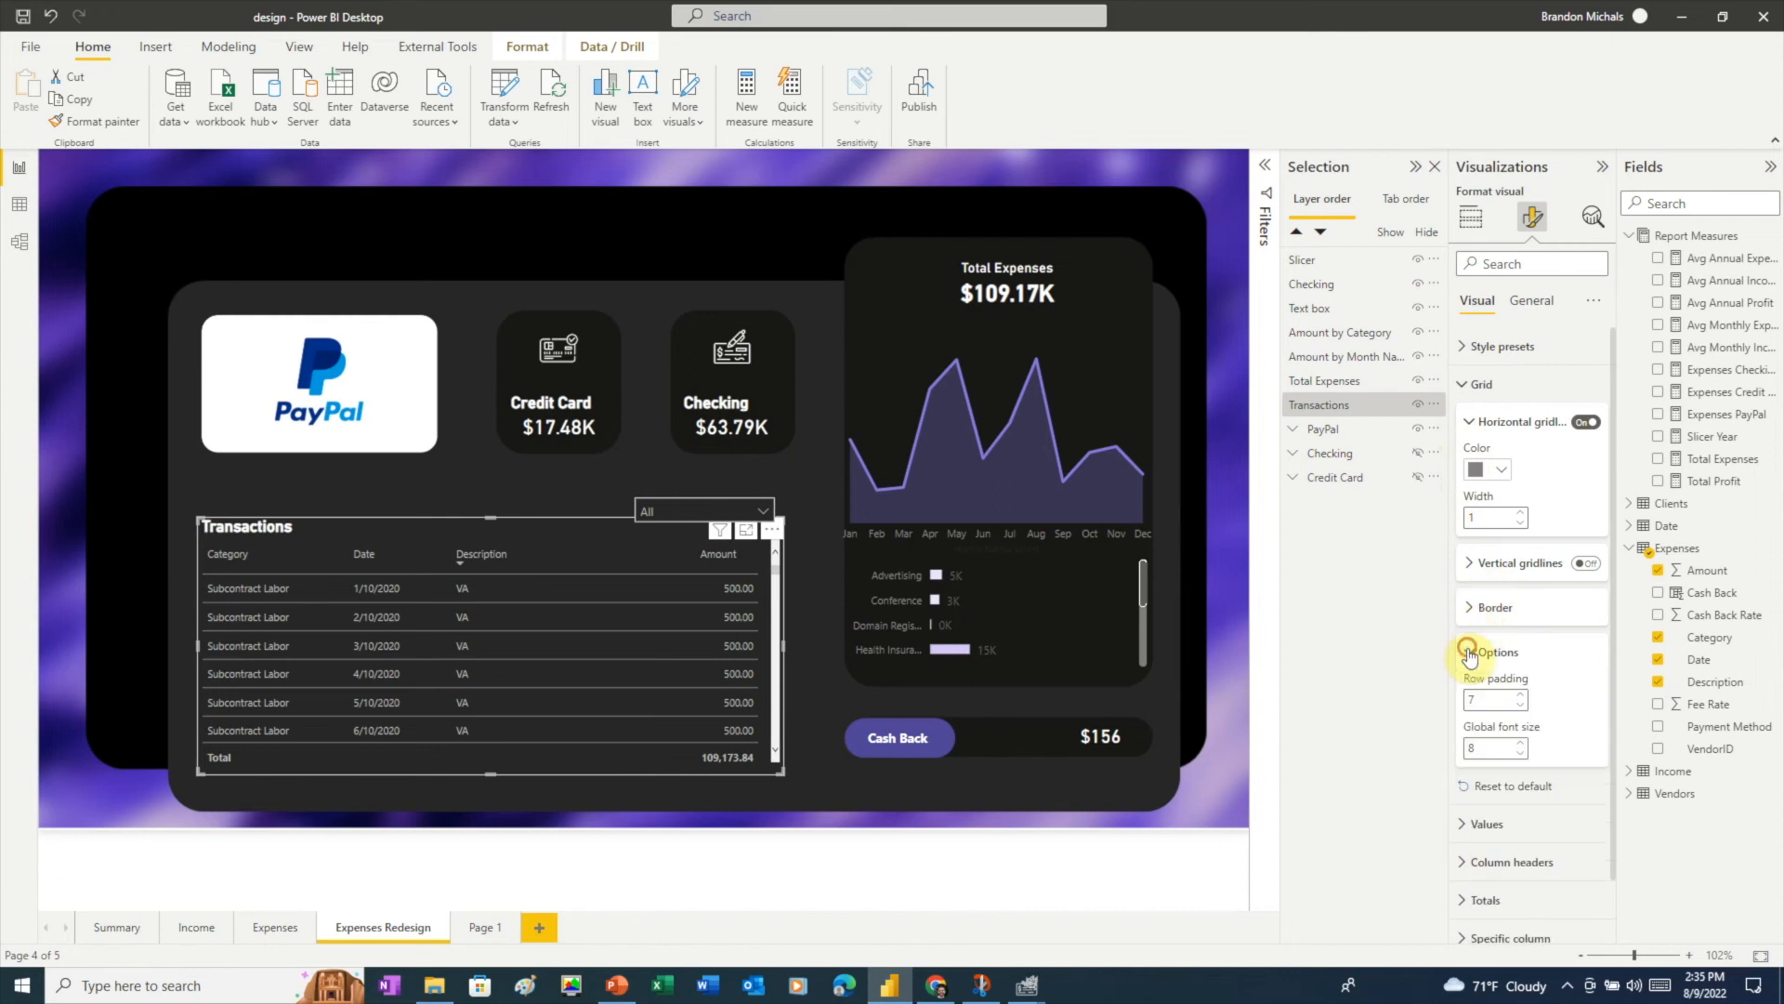
pyautogui.click(1520, 694)
pyautogui.click(1521, 694)
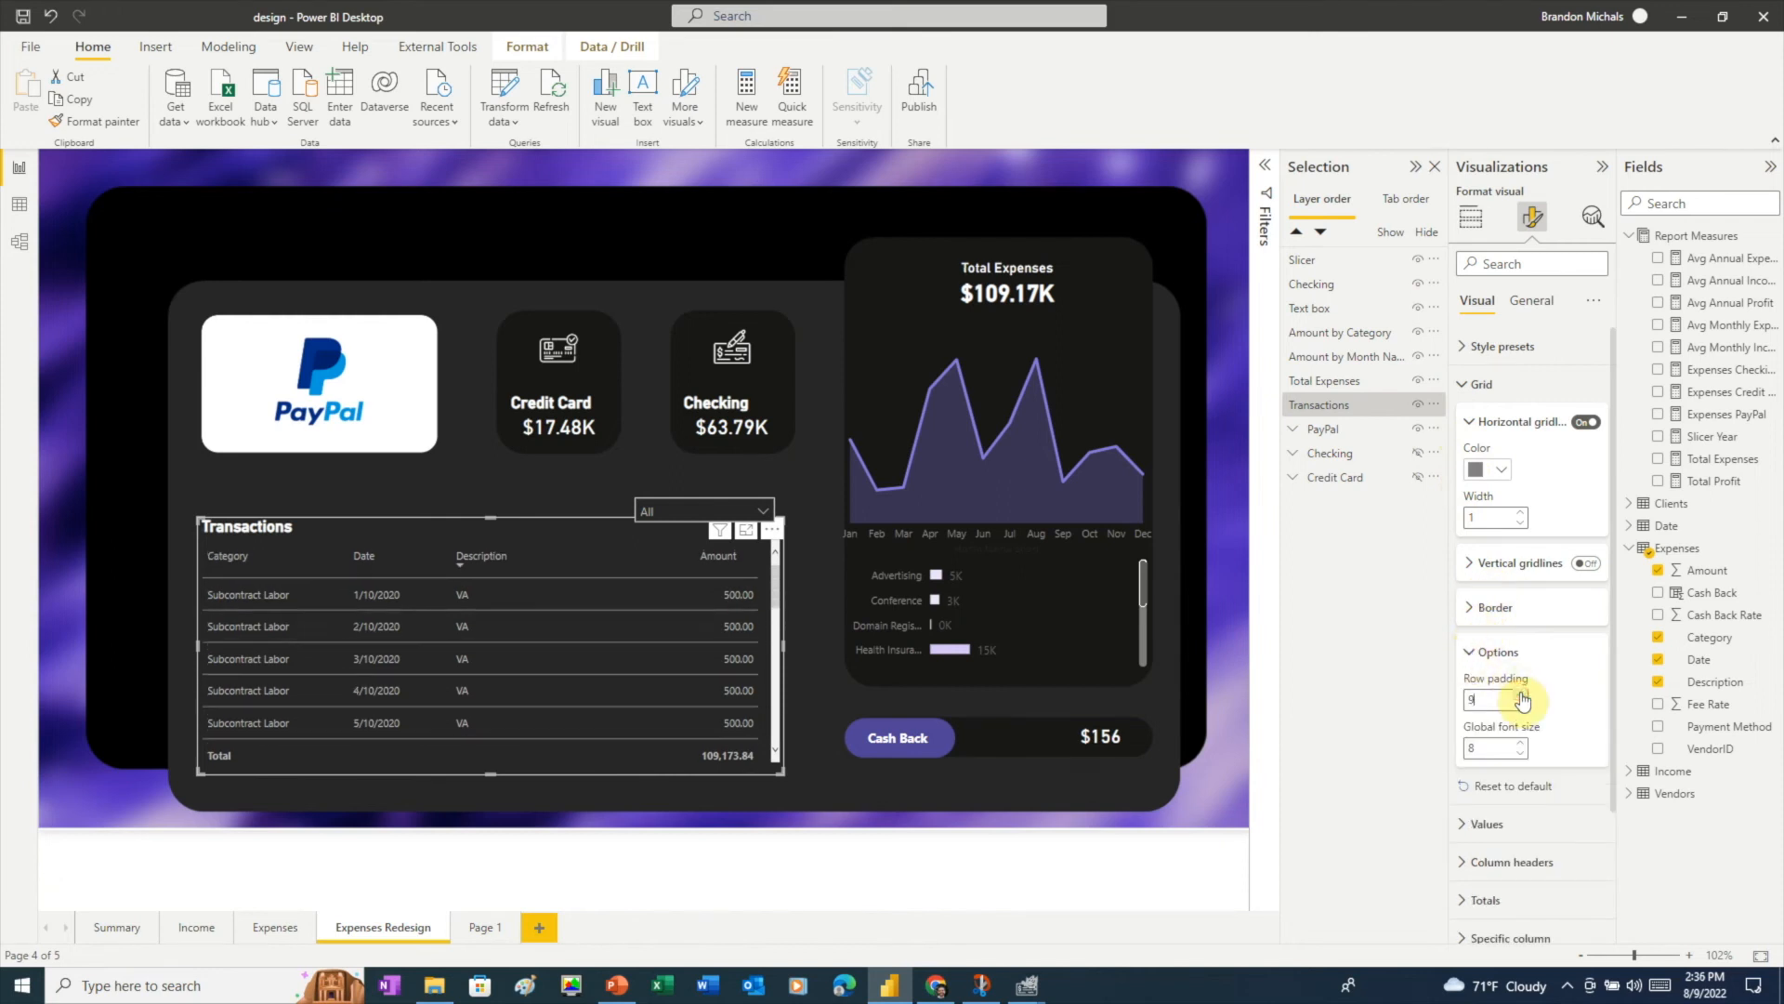
pyautogui.moveTo(490, 774); pyautogui.dragTo(491, 788)
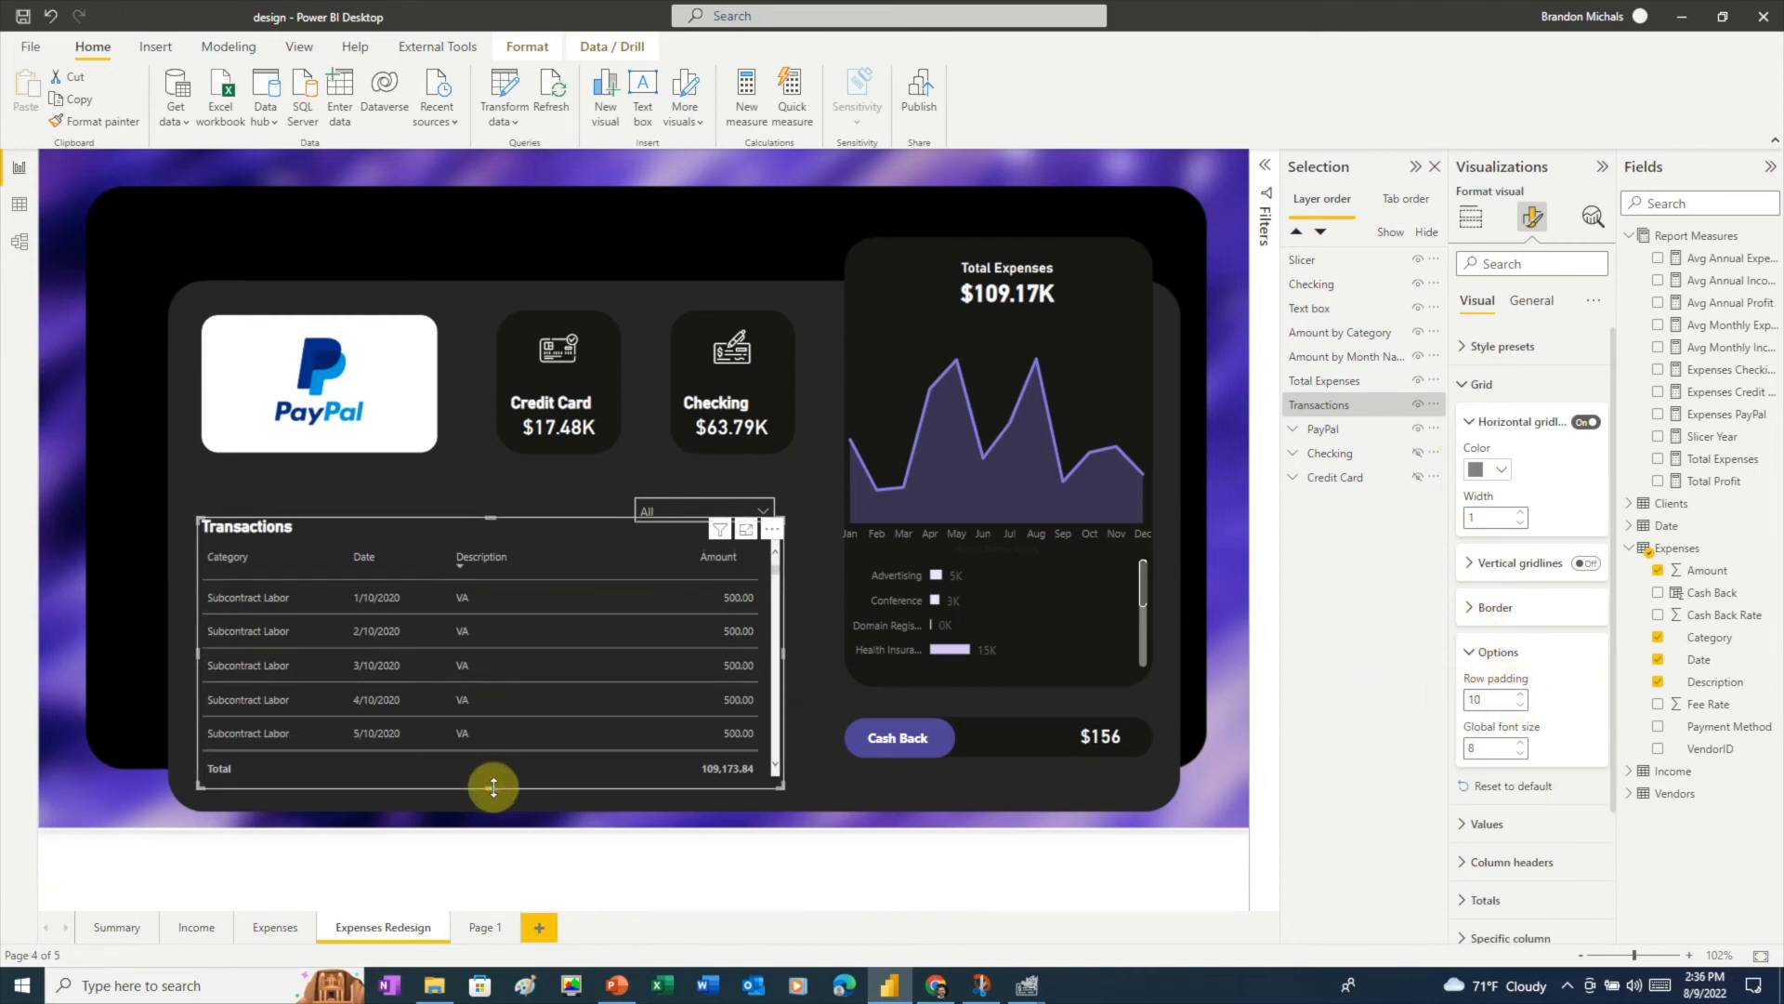
pyautogui.click(799, 789)
# - Show the report's bookmarks, collapse the visualization and field lists to widen the canvas, and select the PayPal group
pyautogui.click(298, 47)
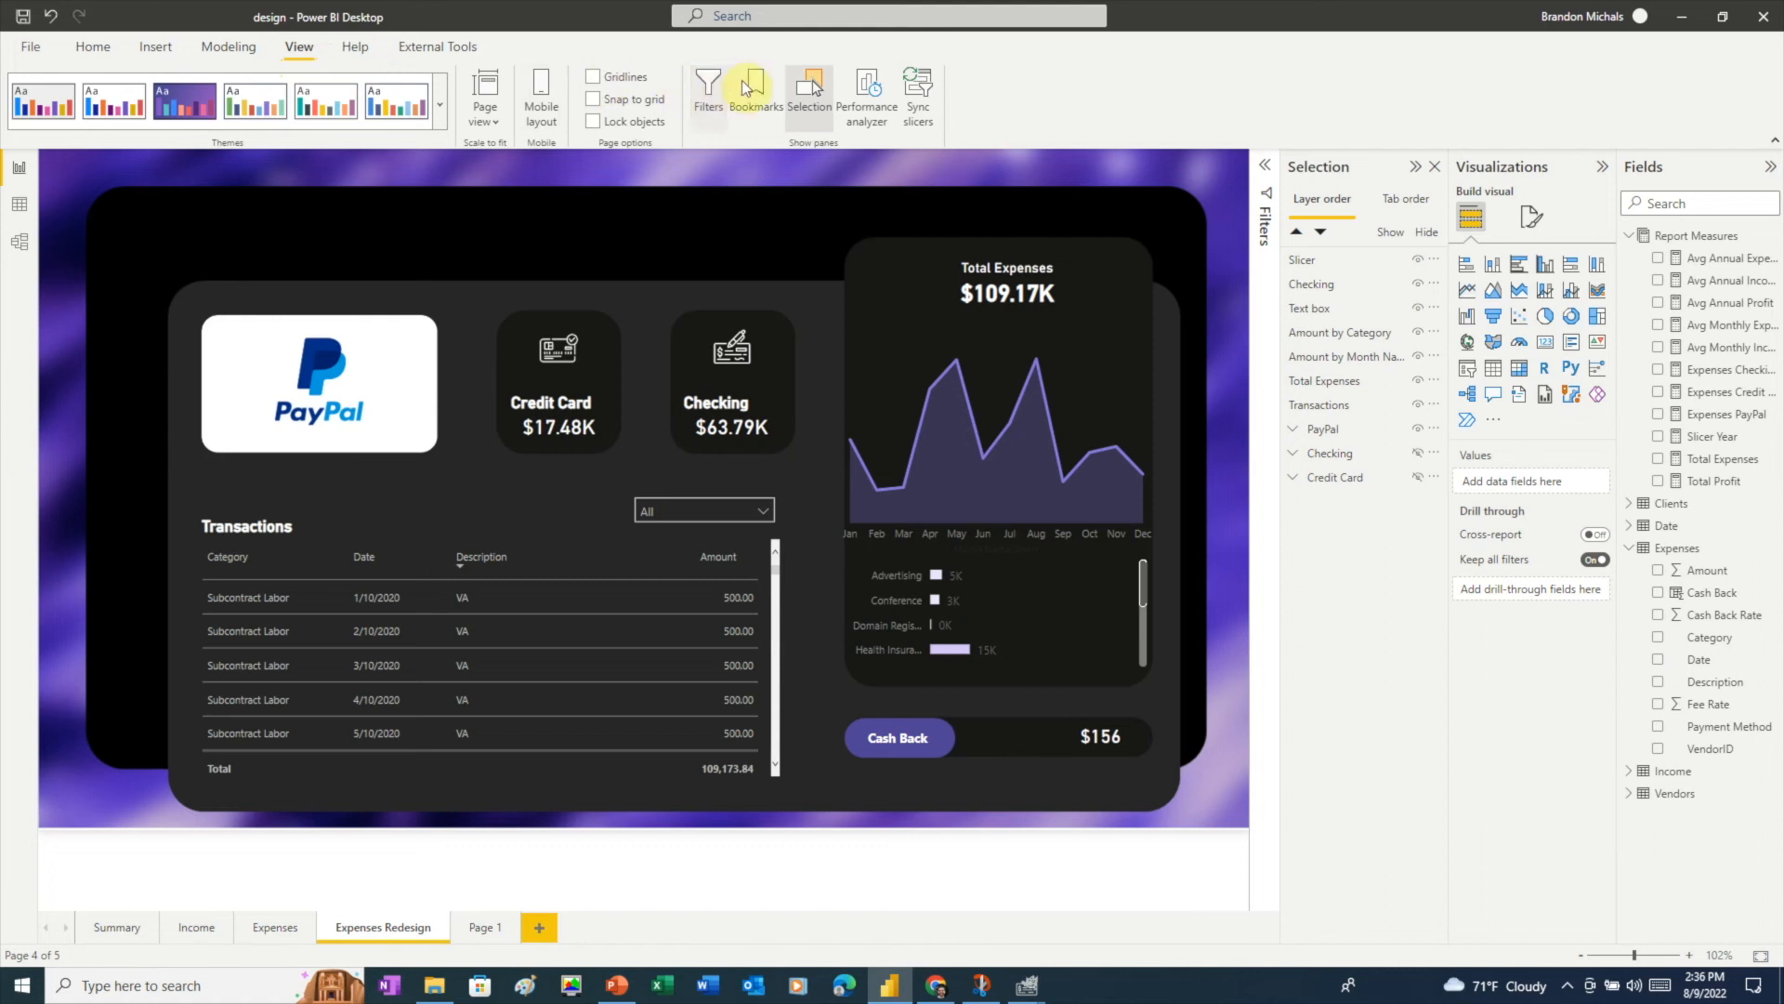
pyautogui.click(751, 93)
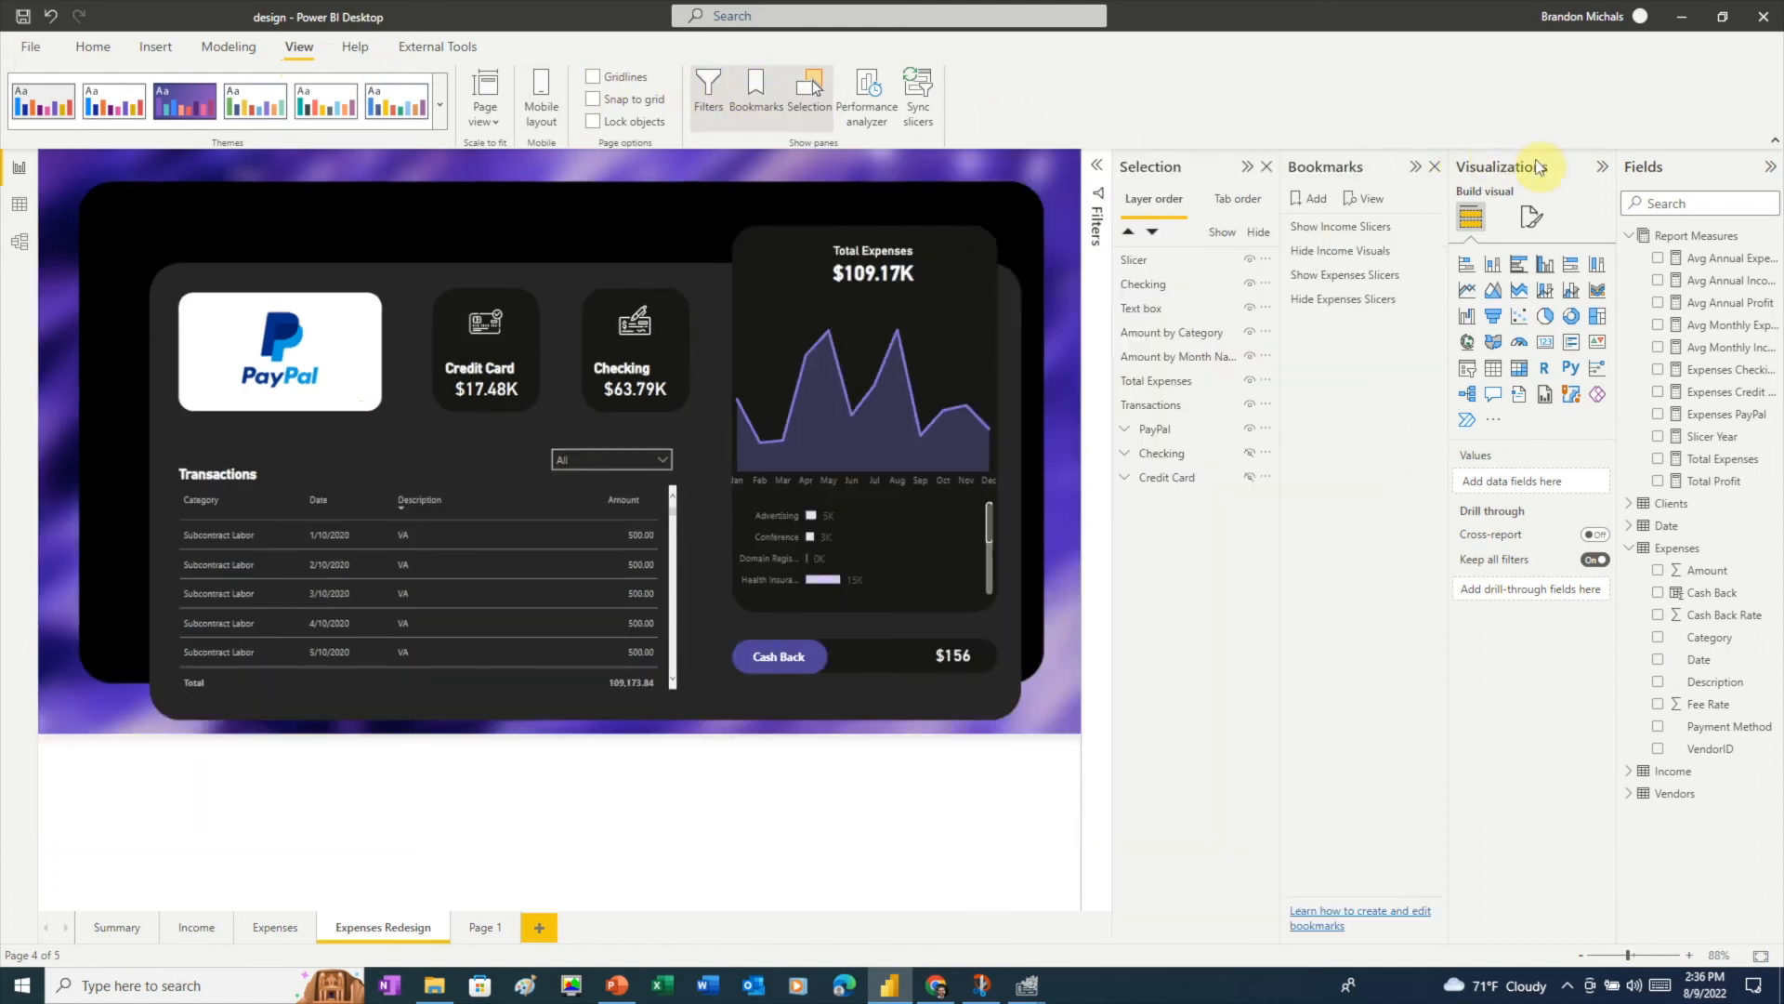
pyautogui.click(1600, 171)
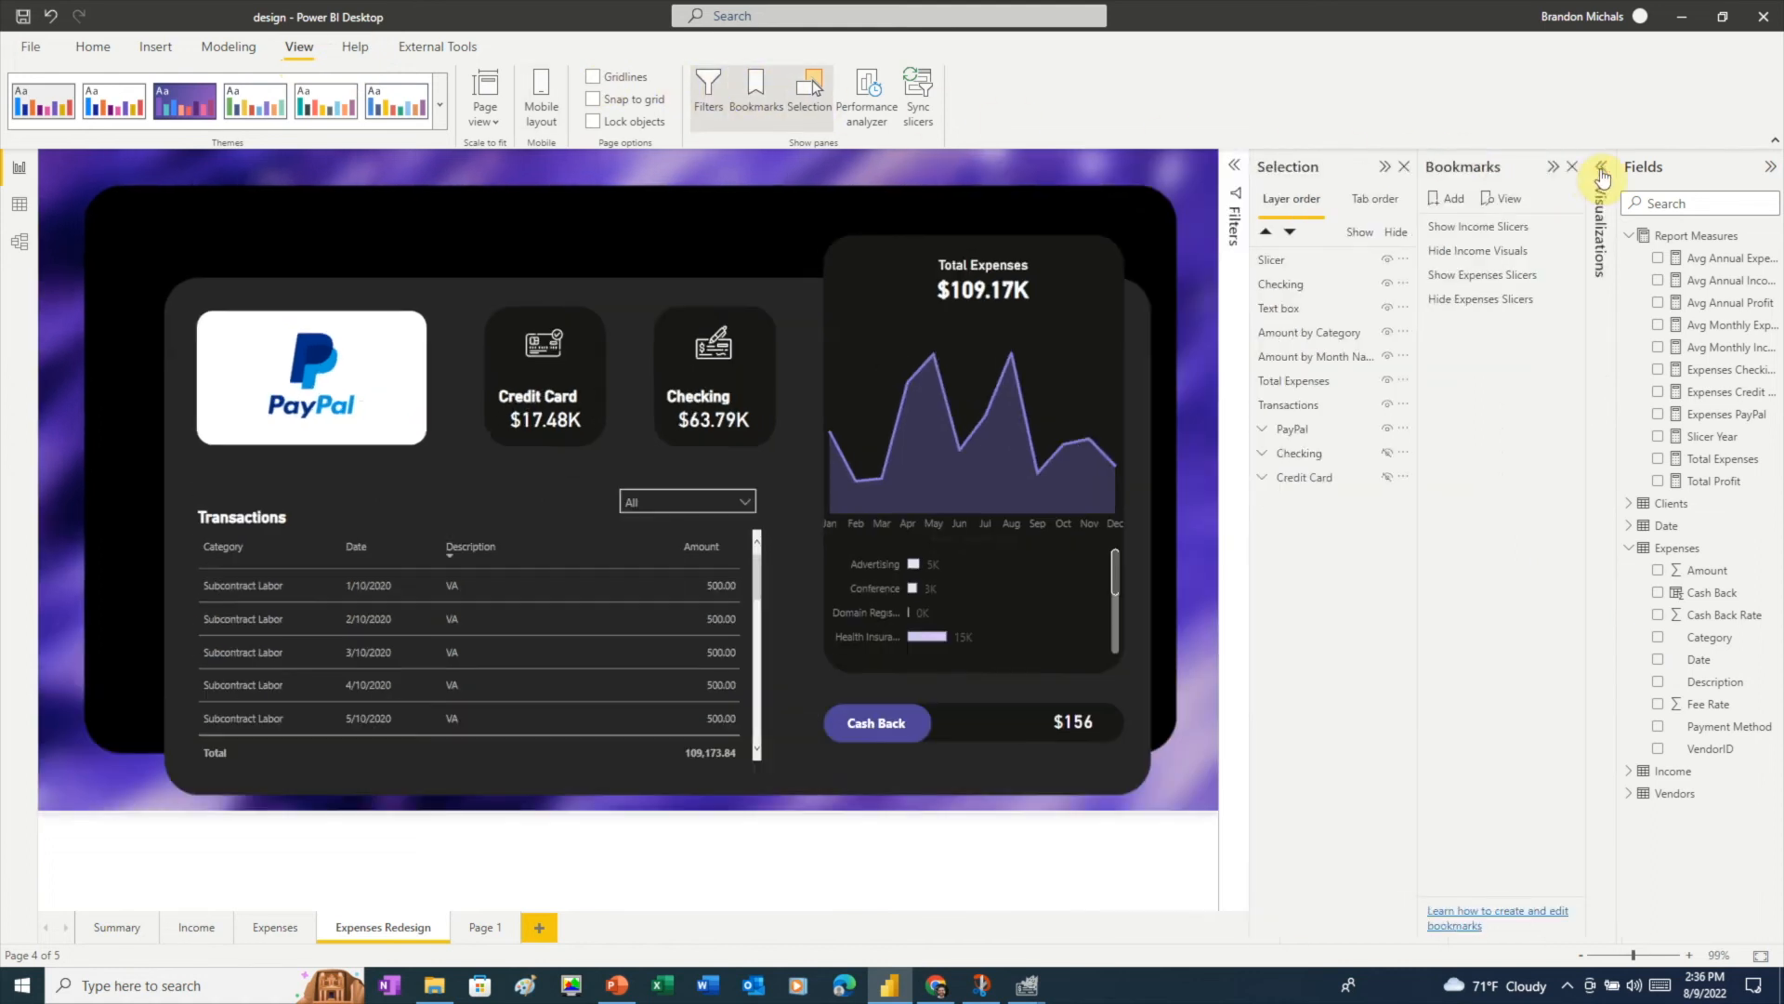
pyautogui.click(1769, 171)
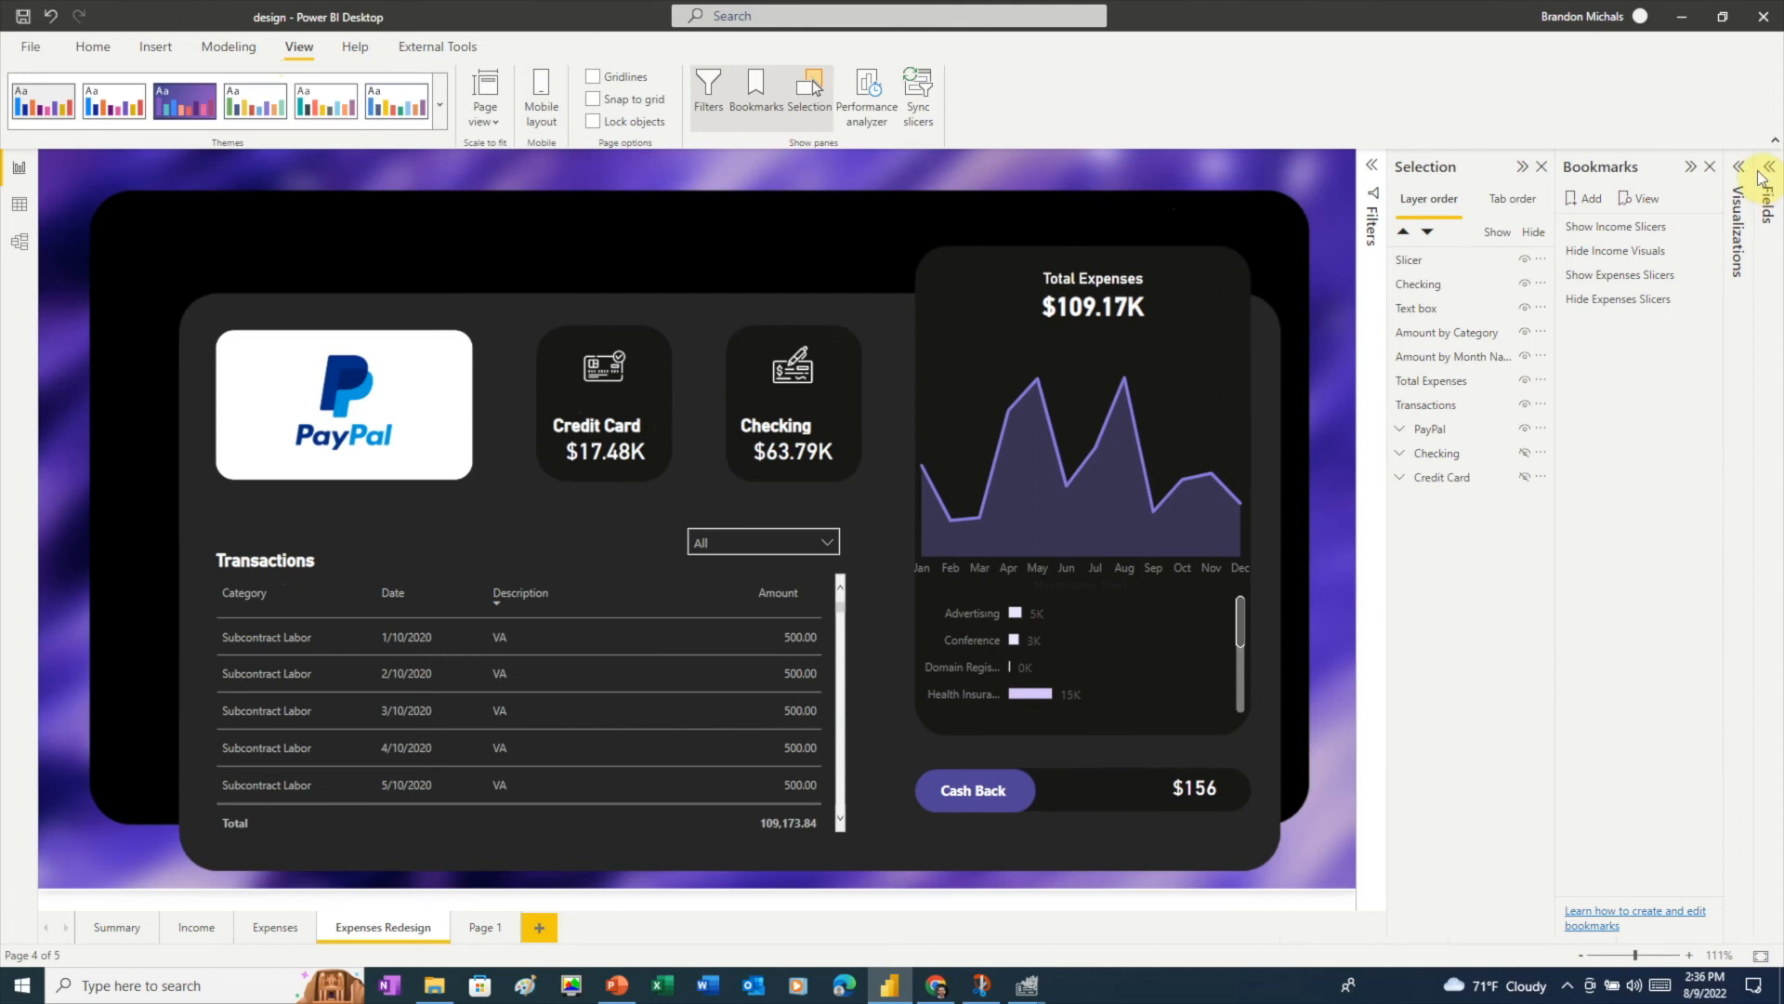
pyautogui.click(617, 469)
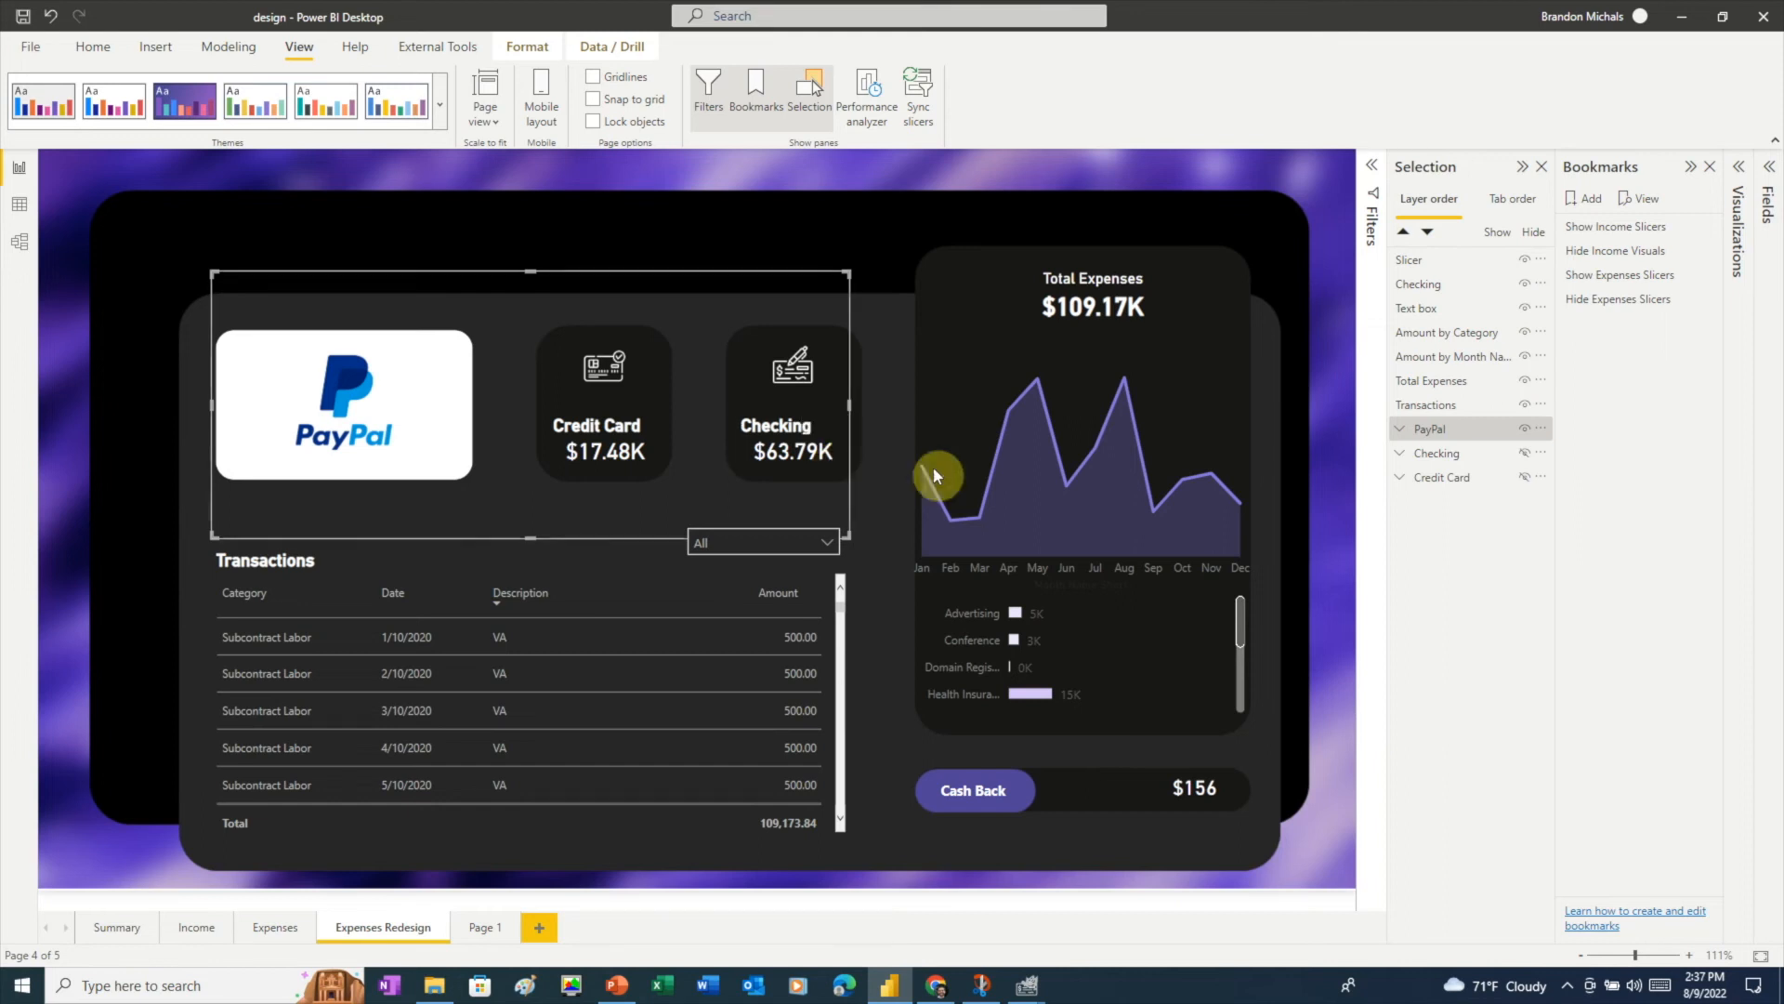
# - Display the Checking group instead of PayPal to examine its PayPal amount card, and switch back to the PayPal group
pyautogui.click(1525, 430)
pyautogui.click(1525, 454)
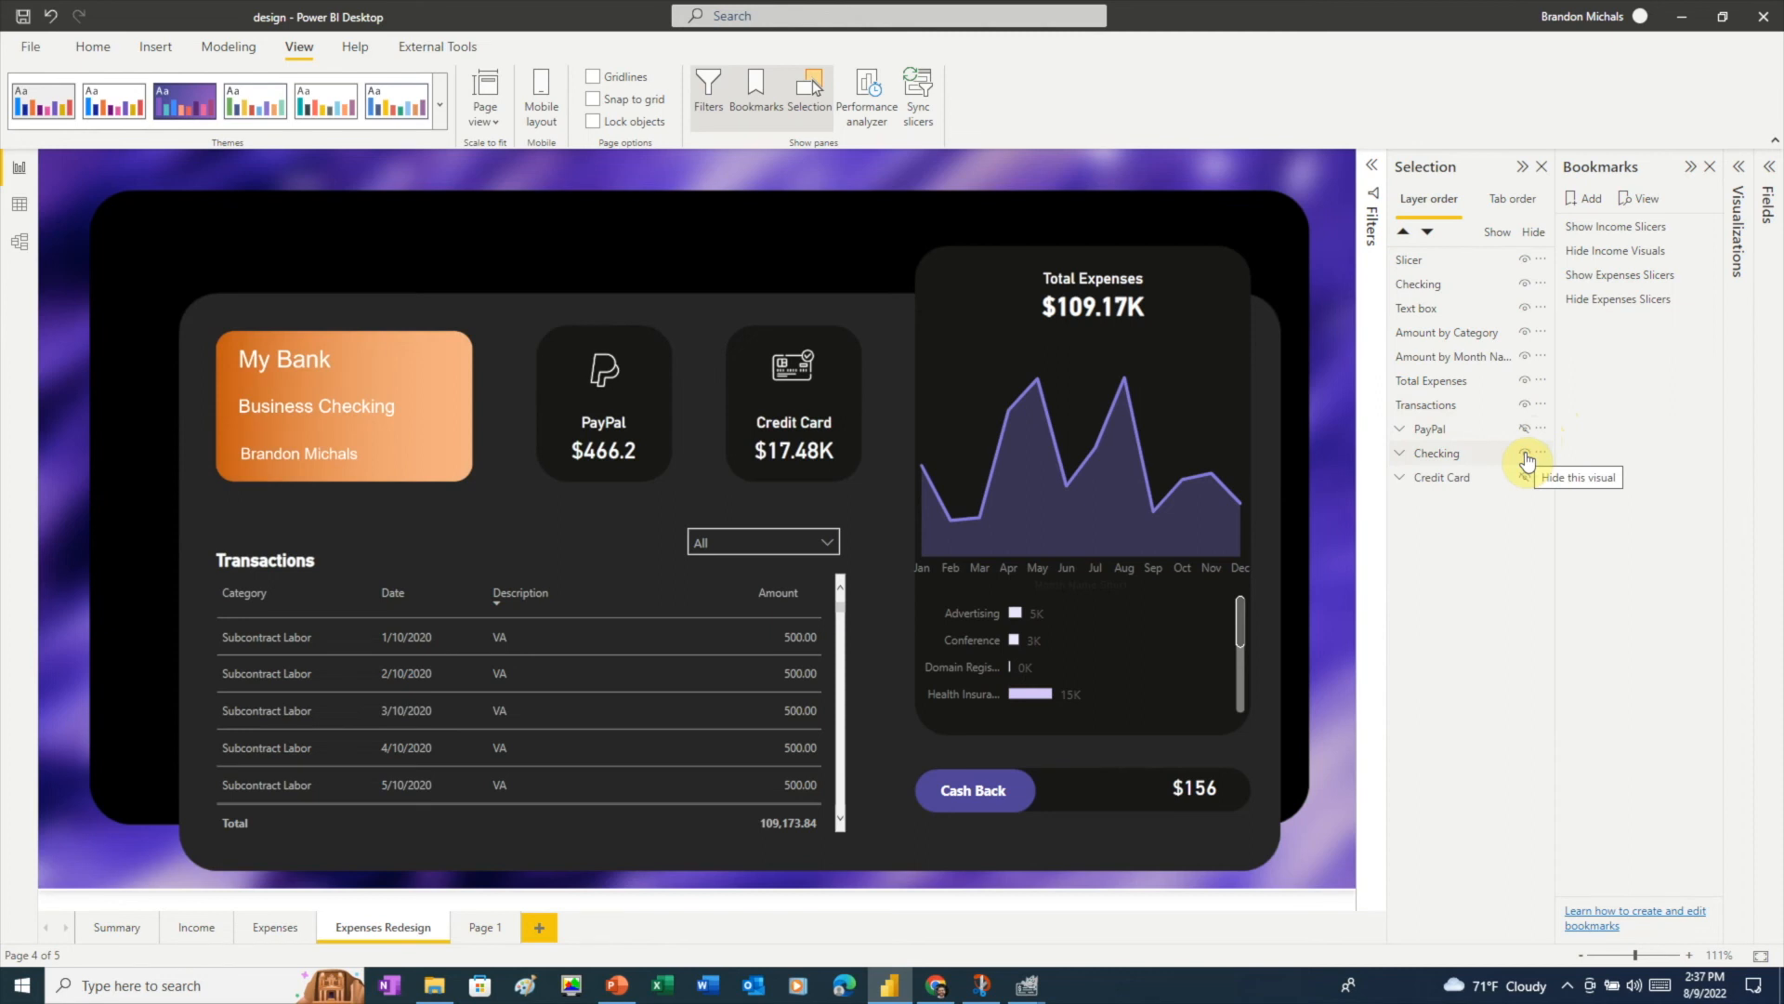
pyautogui.click(598, 437)
pyautogui.click(597, 437)
pyautogui.click(88, 48)
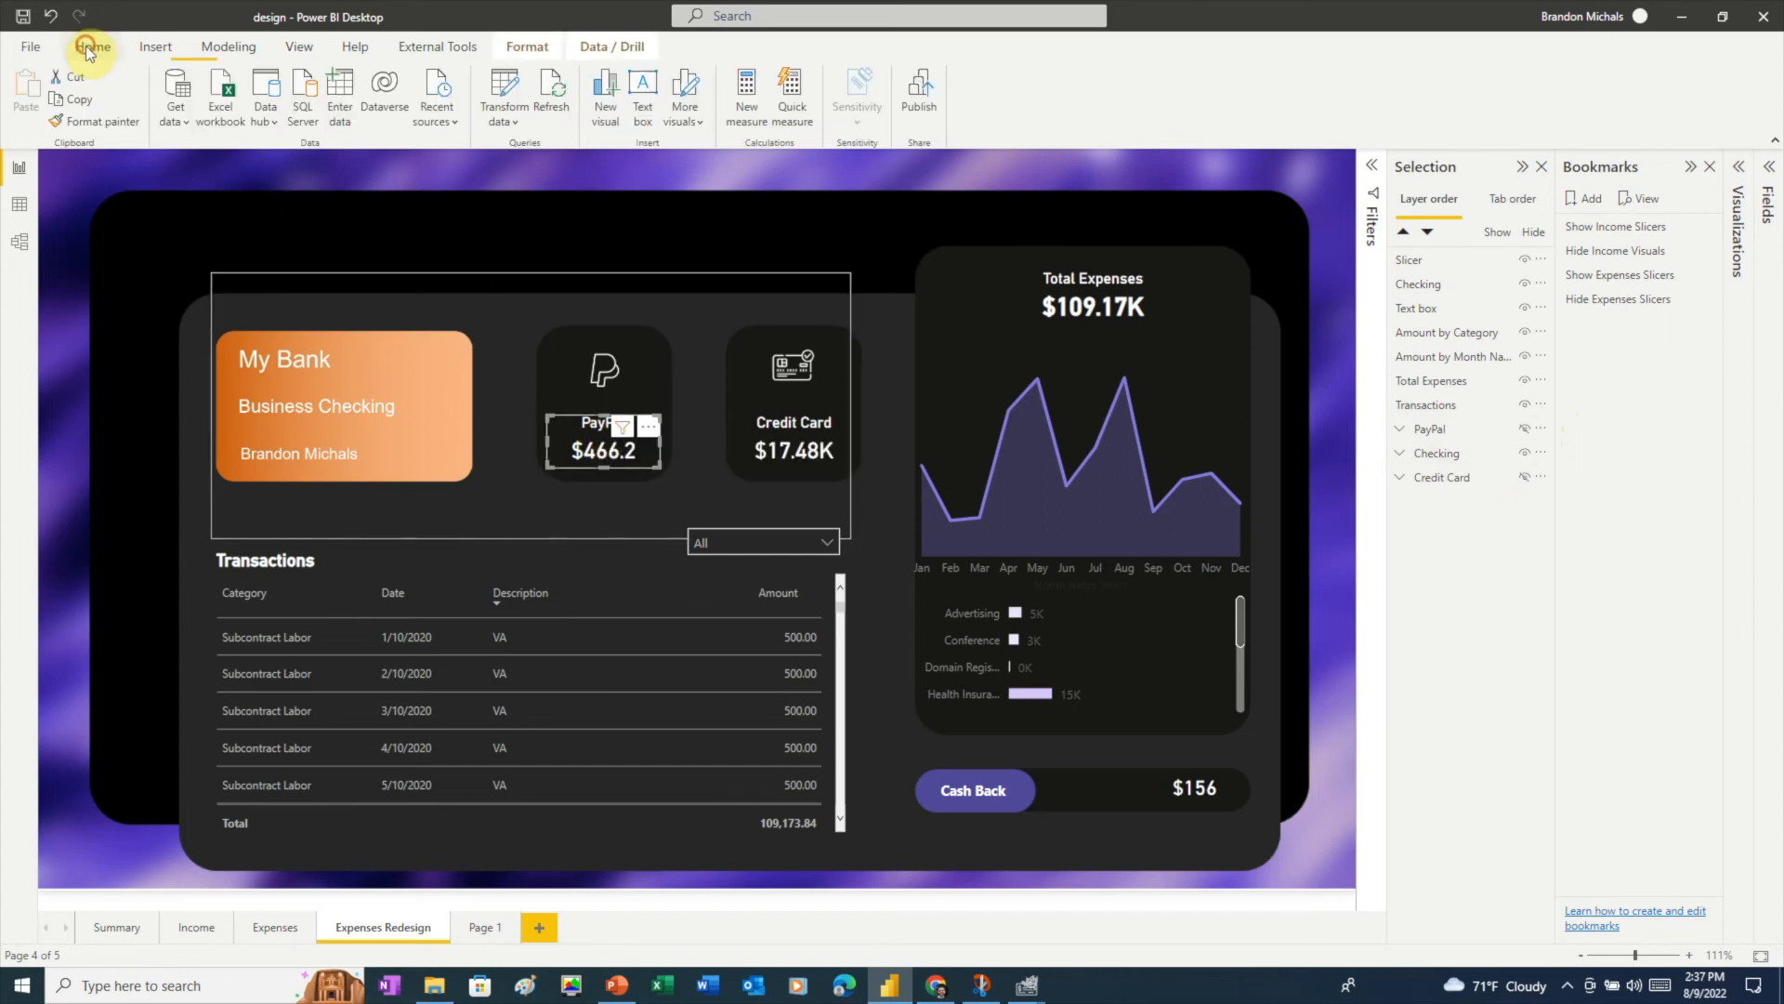
pyautogui.click(1525, 455)
pyautogui.click(1524, 431)
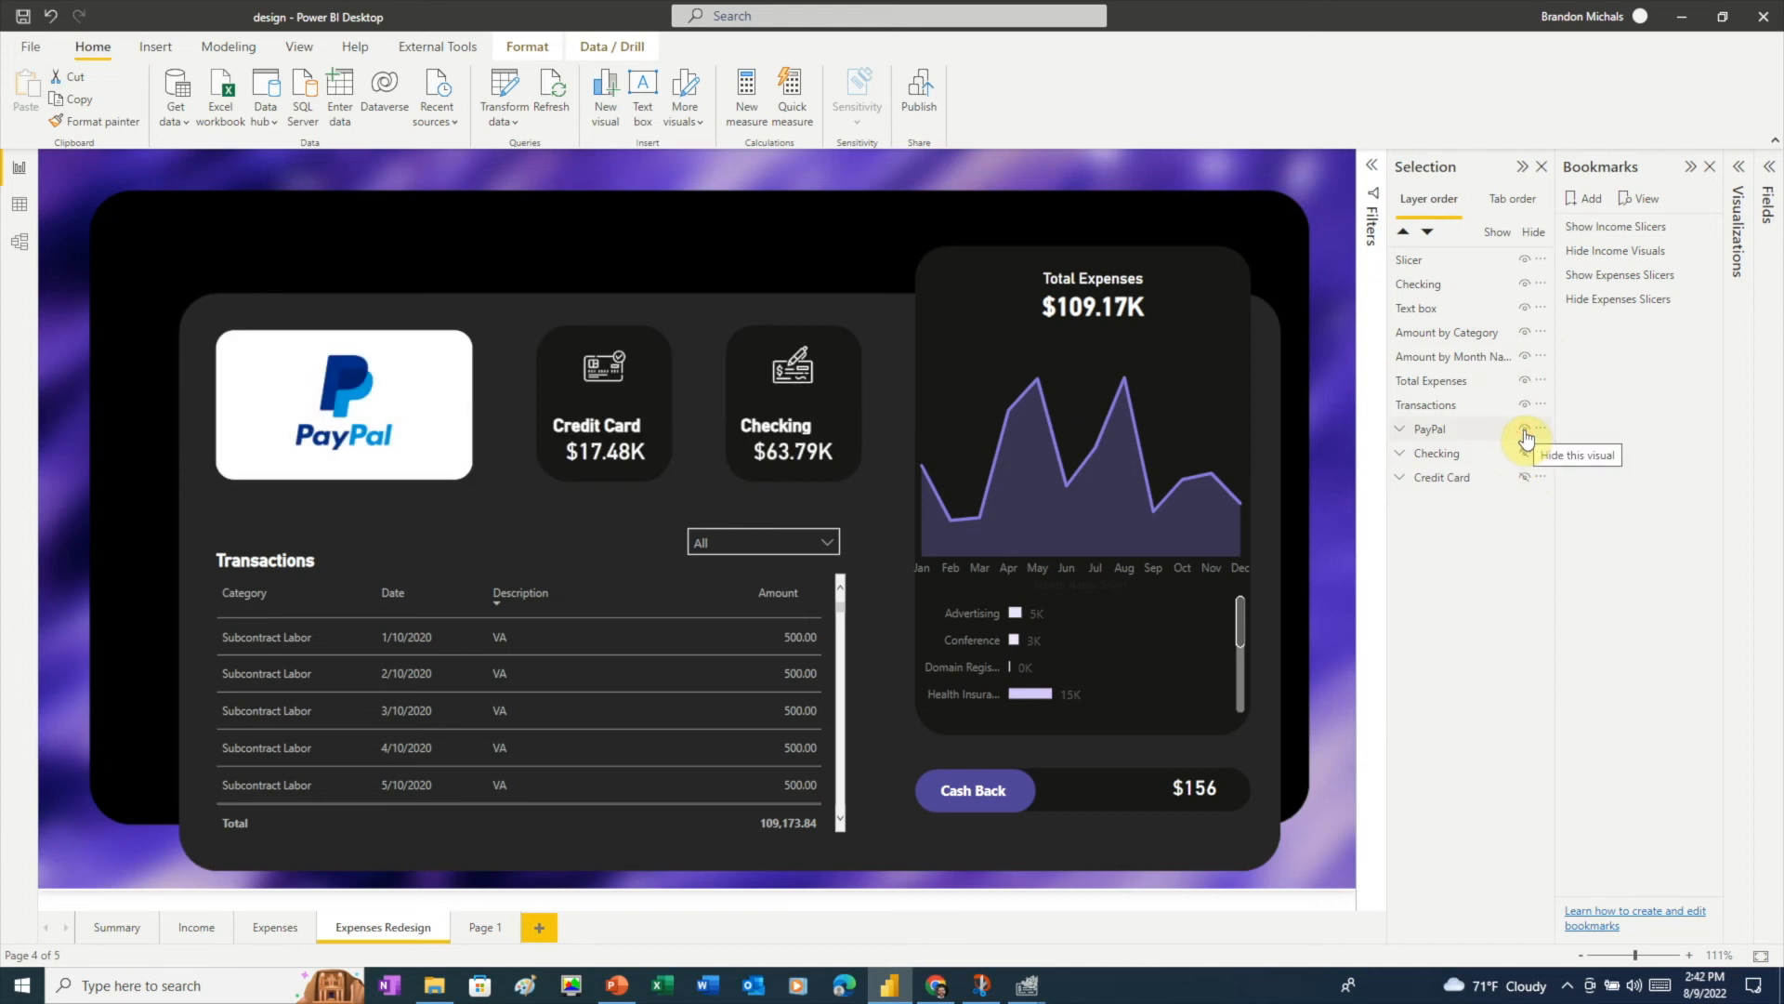
# - Set the Credit Card amount card's title in the PayPal group to font size 12 and center it horizontally
pyautogui.click(617, 438)
pyautogui.click(589, 454)
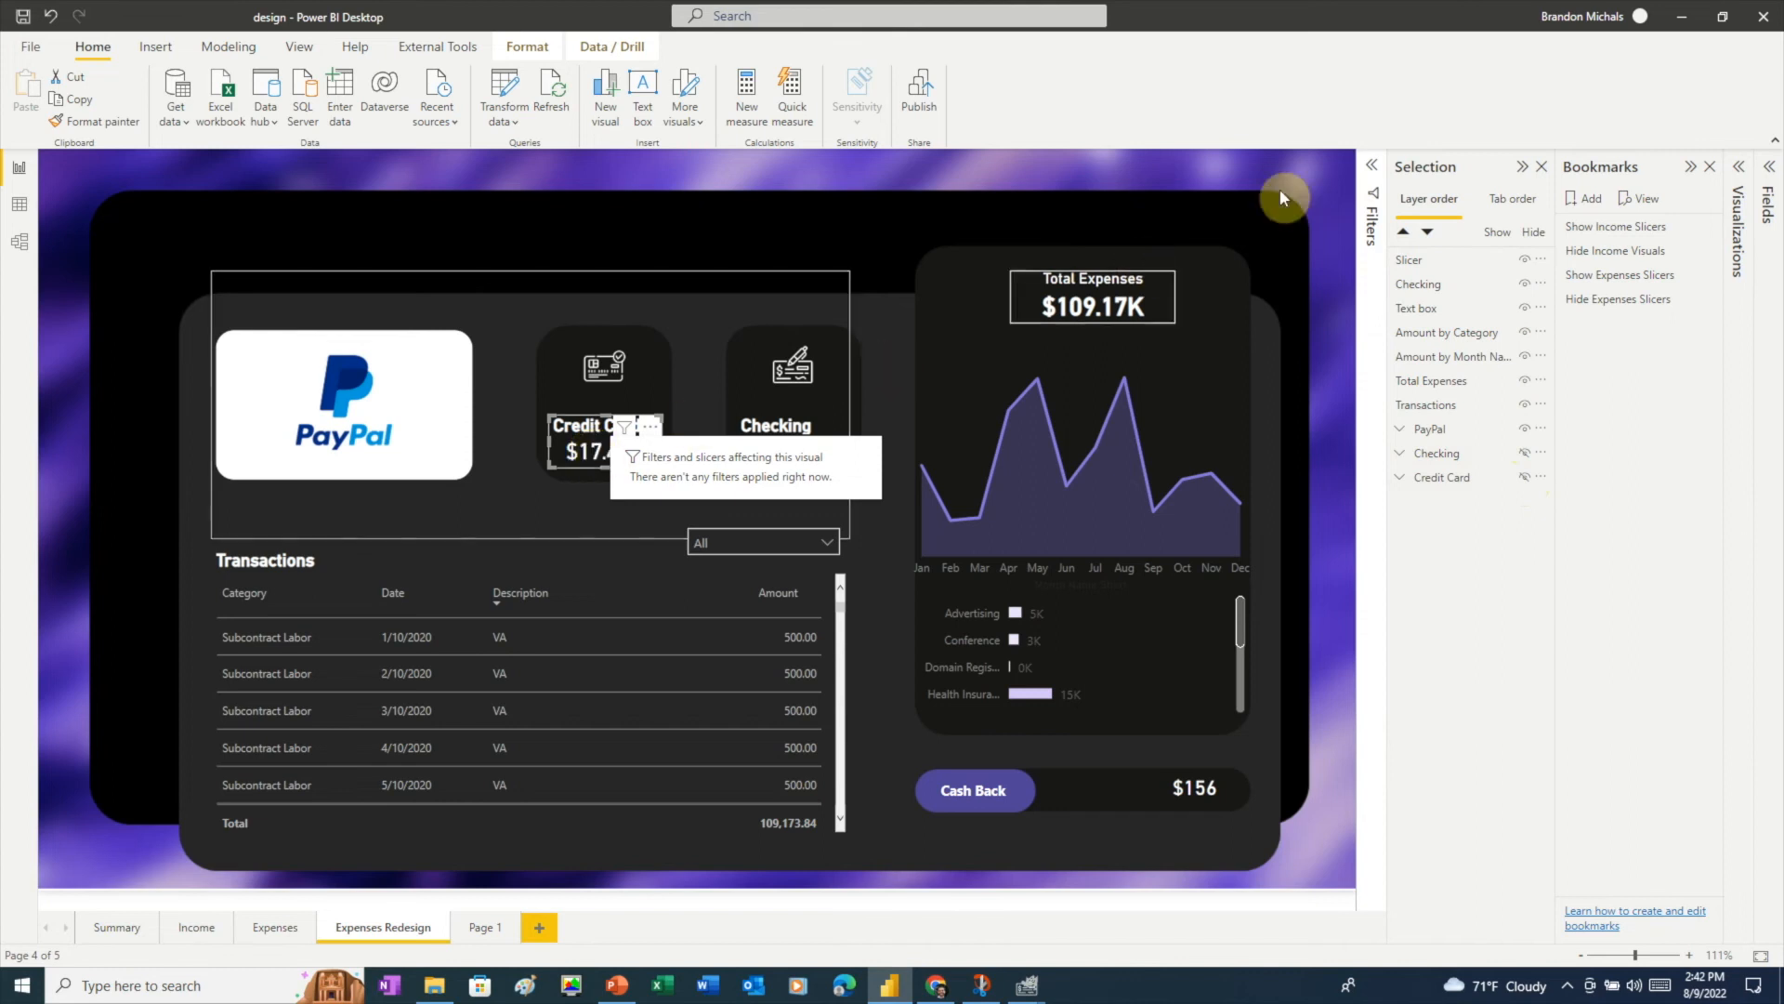
pyautogui.click(1745, 174)
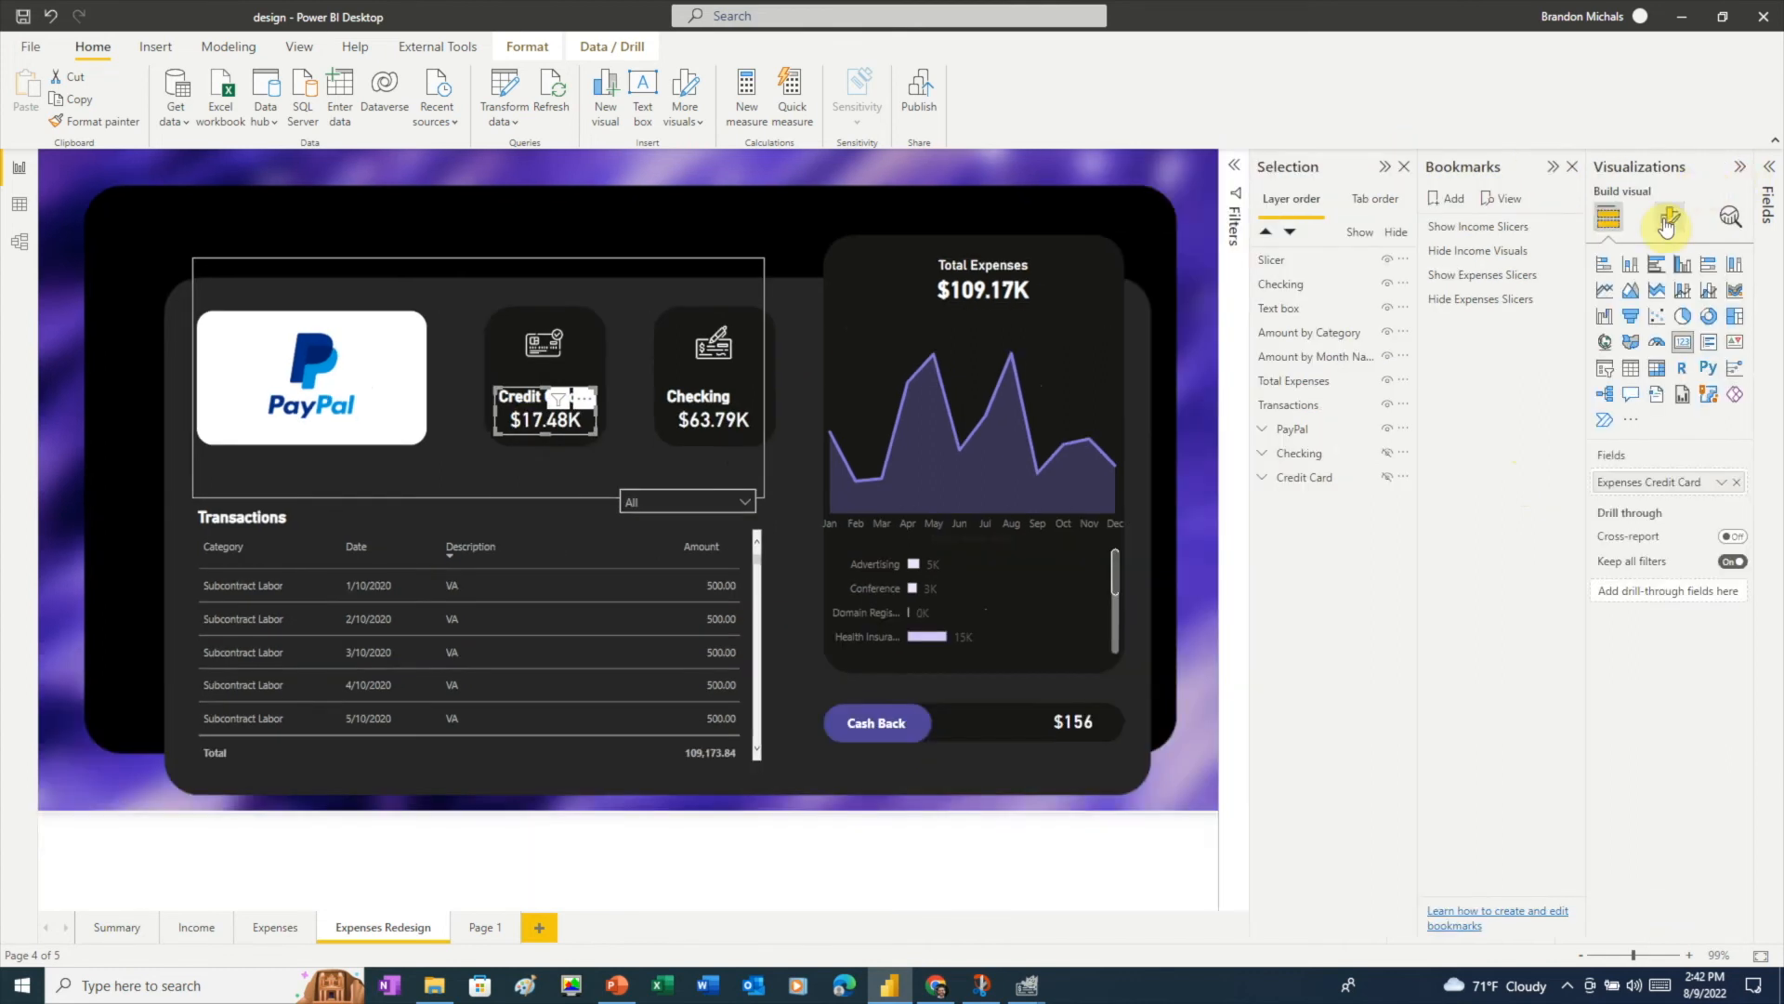
pyautogui.click(1666, 221)
pyautogui.click(1666, 301)
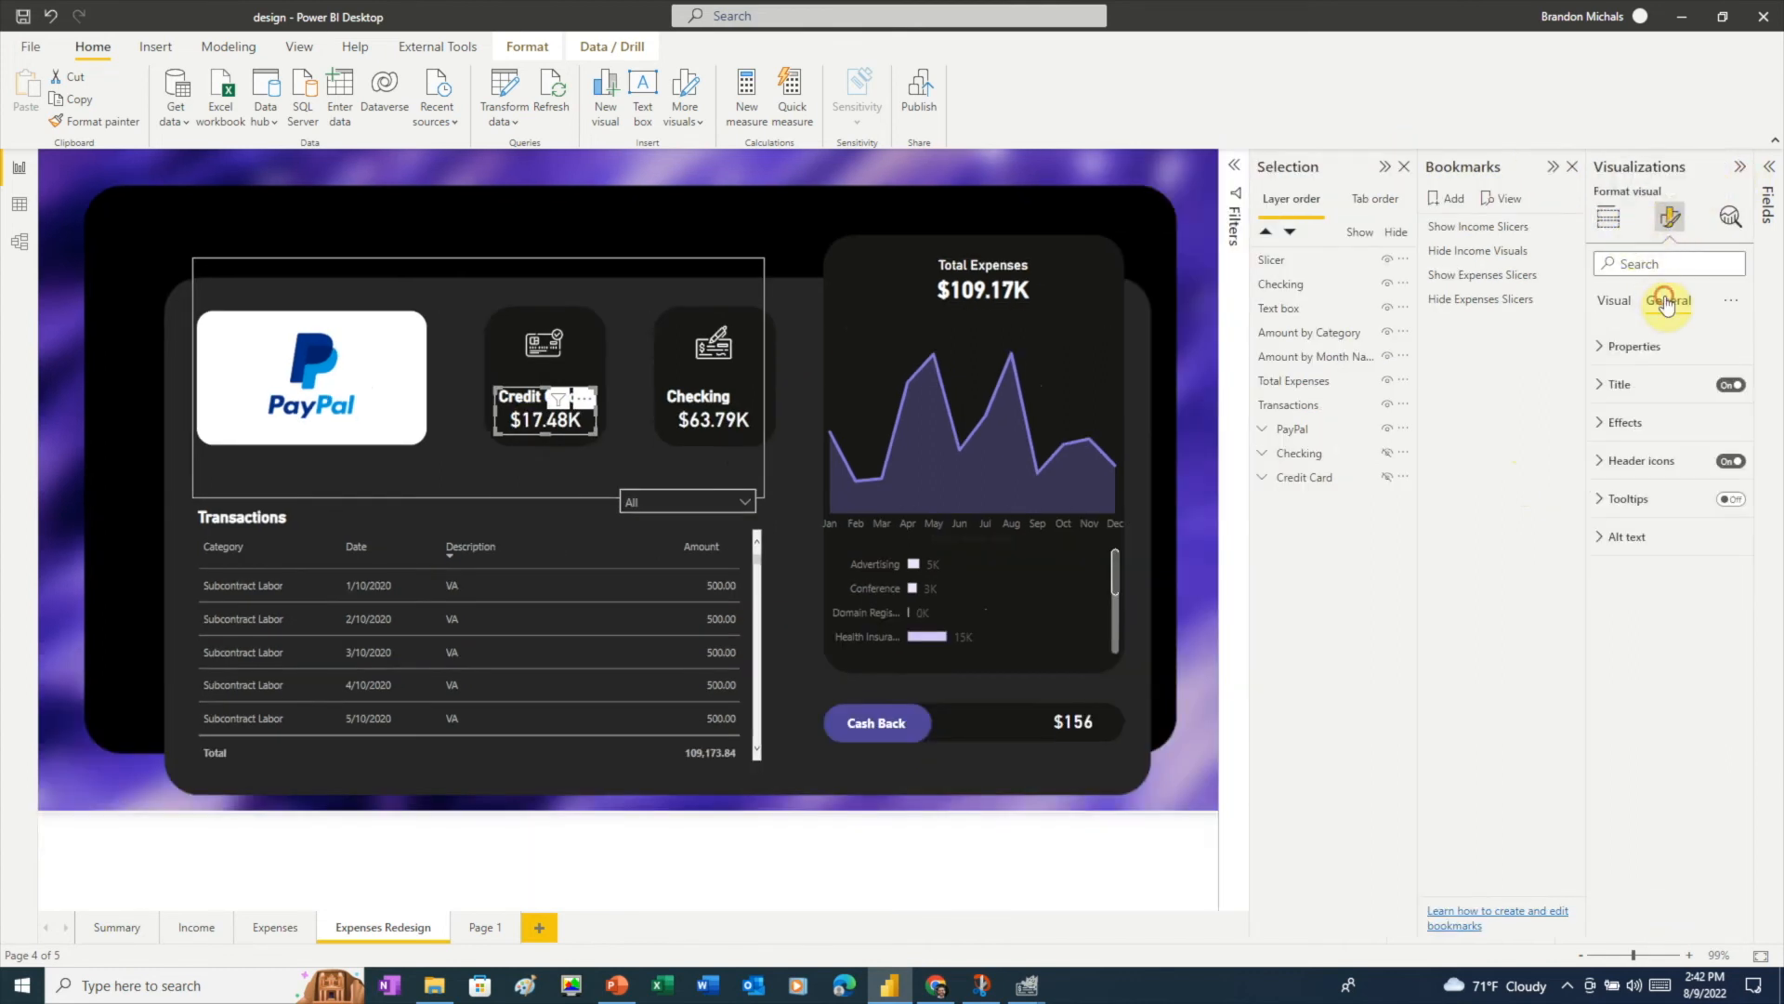
pyautogui.click(1620, 384)
pyautogui.click(1731, 544)
pyautogui.click(1732, 544)
pyautogui.click(1639, 714)
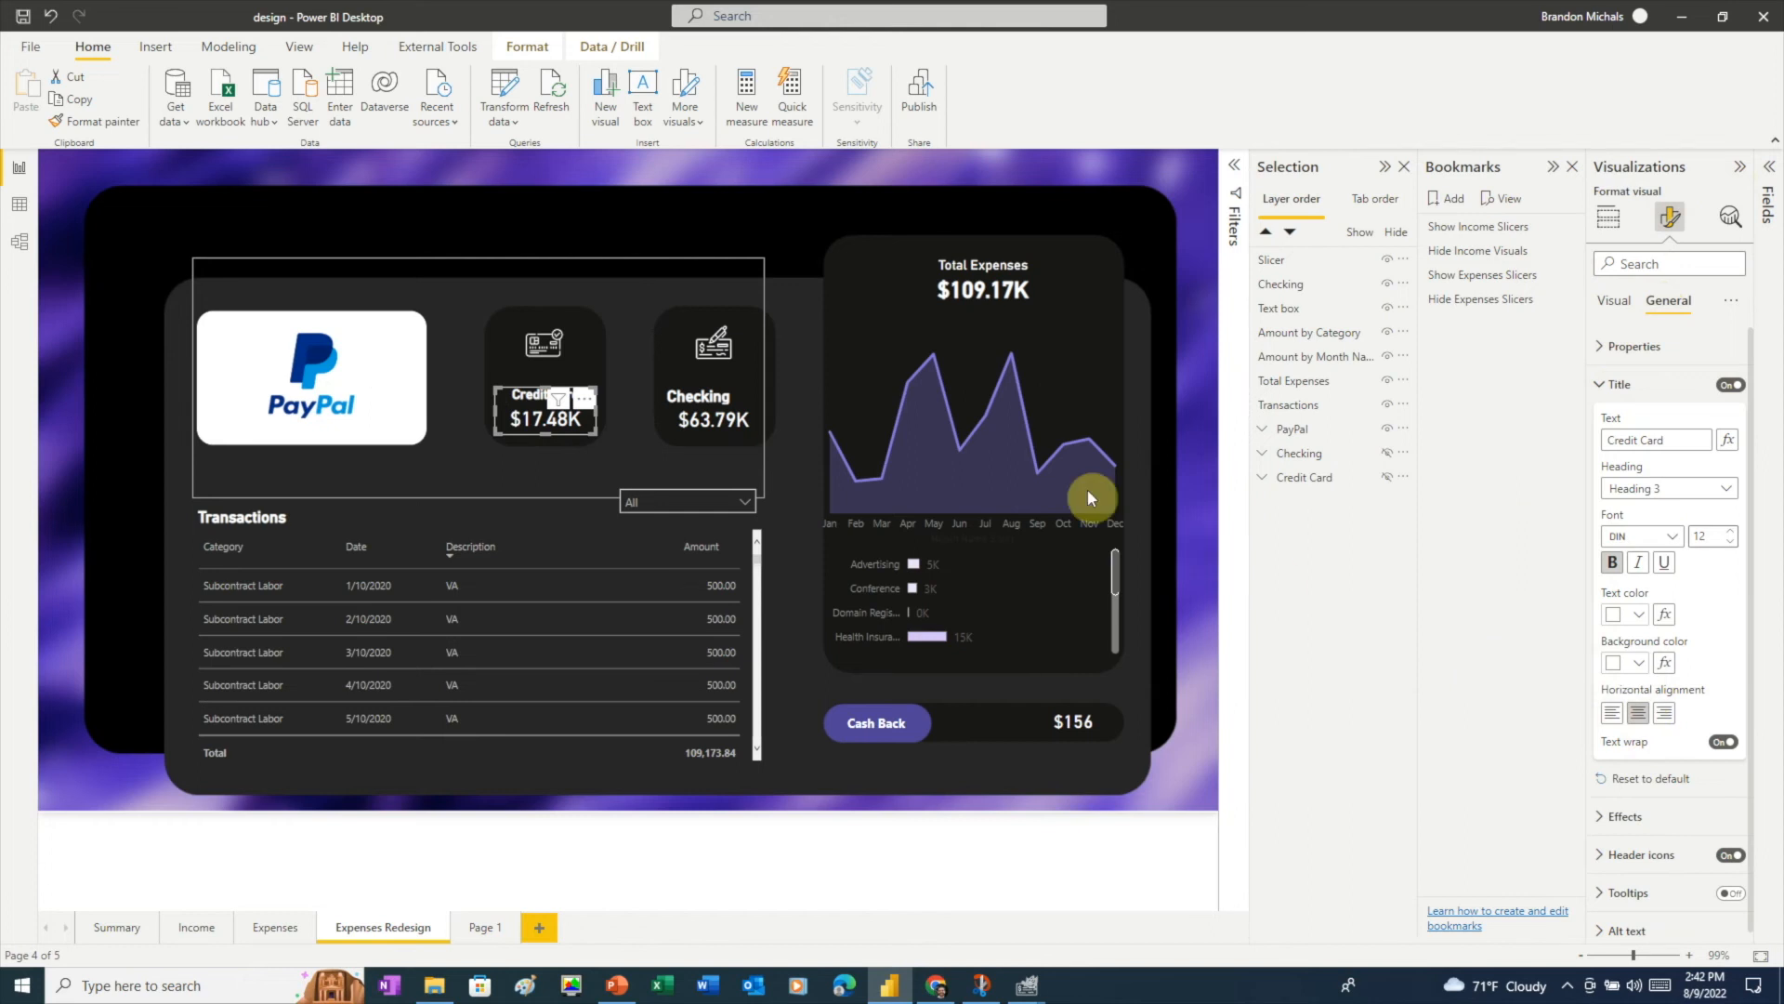
# - Set the Checking amount card's title in the PayPal group to font size 12 with centered alignment, and deselect the card
pyautogui.click(733, 420)
pyautogui.click(1731, 544)
pyautogui.click(1731, 544)
pyautogui.click(1639, 713)
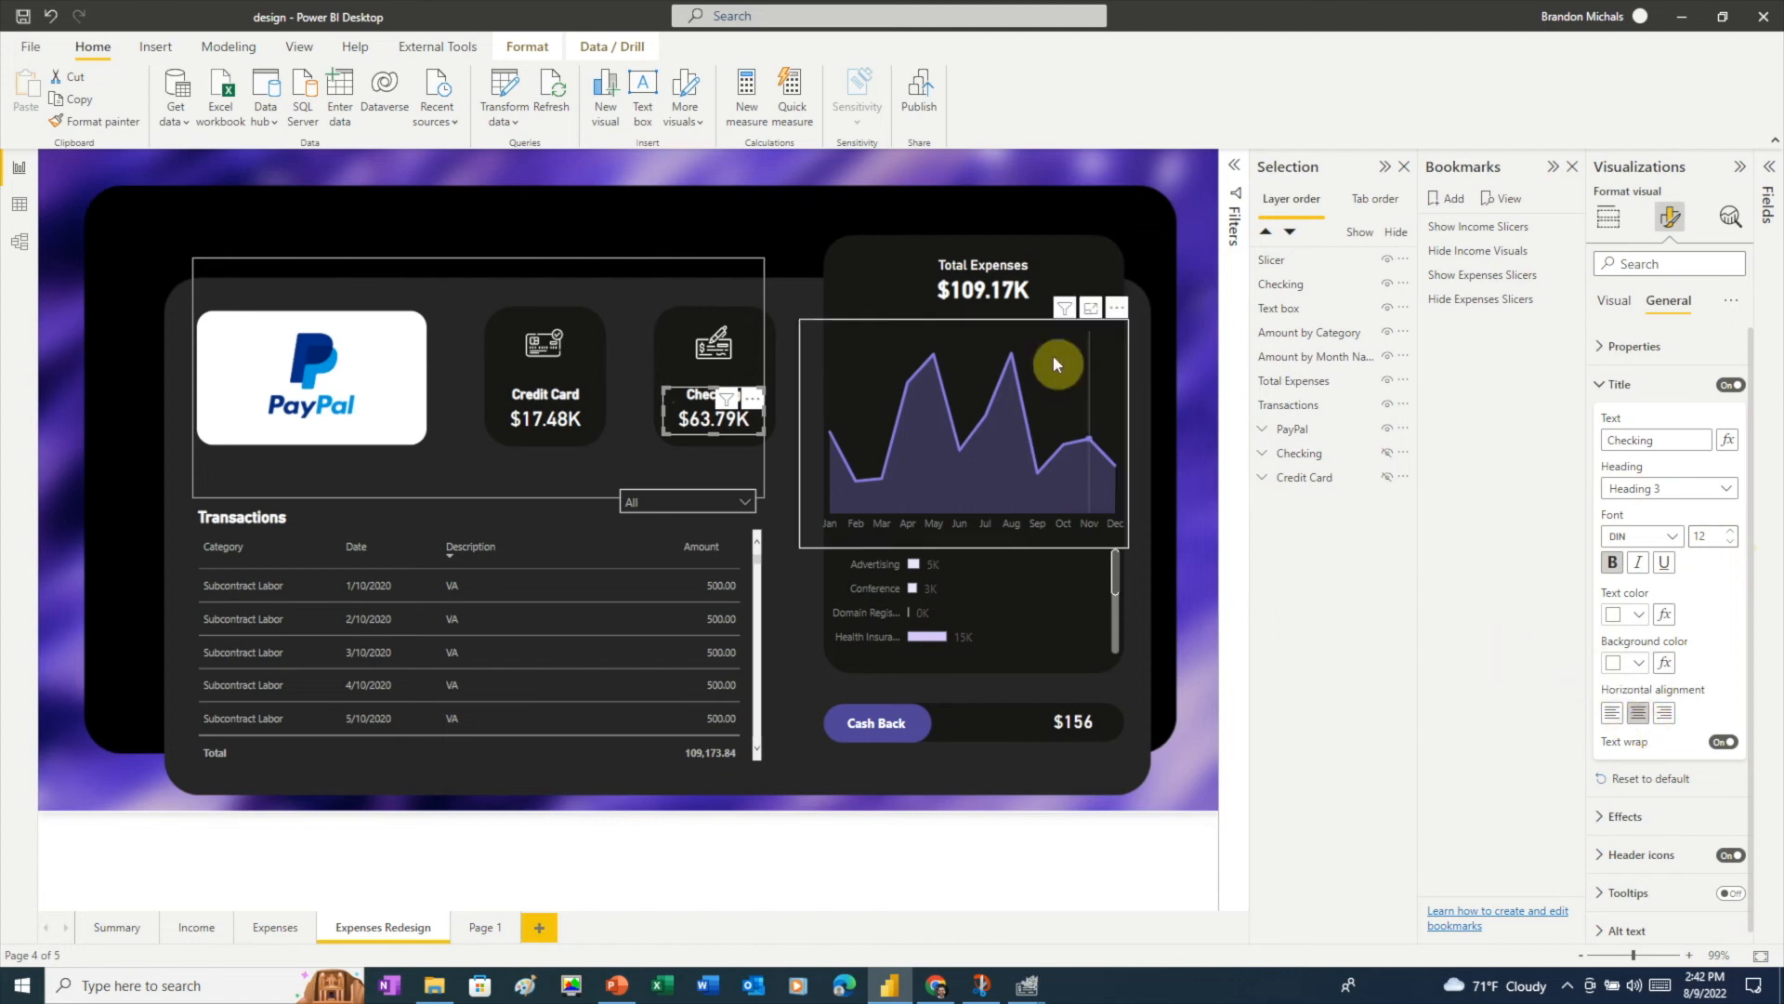
pyautogui.click(715, 234)
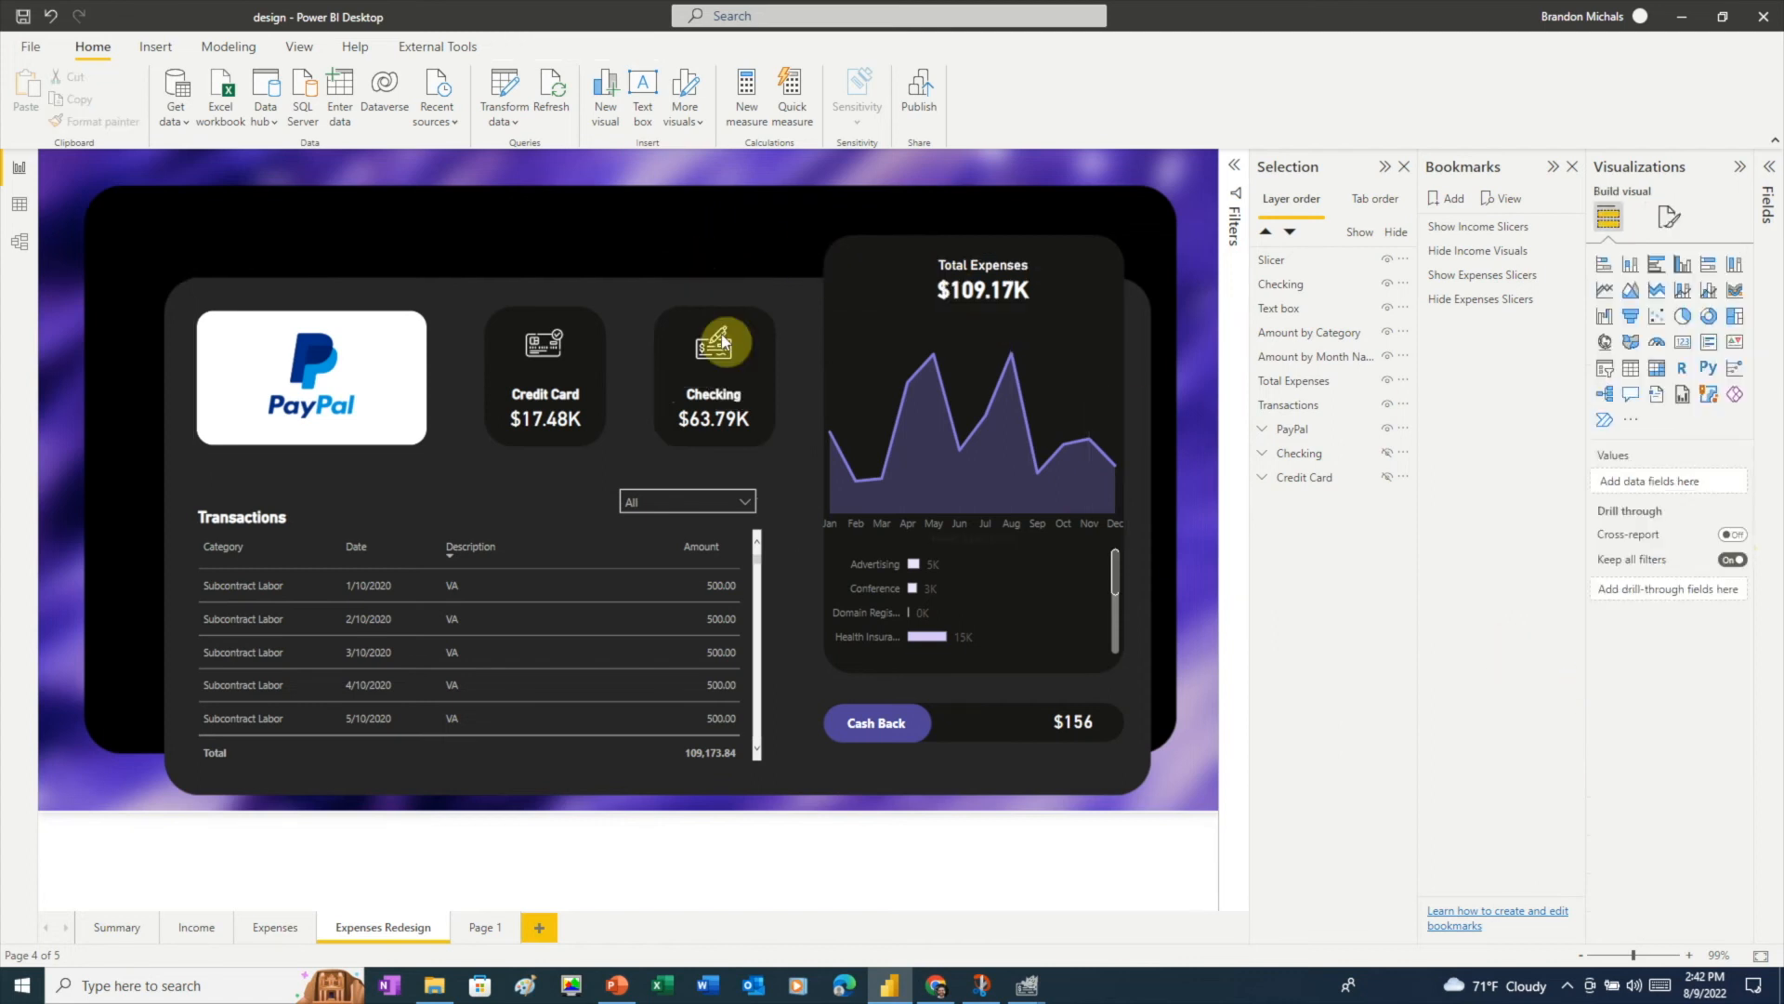
# - Filter the payment method slicer to PayPal and hide the slicer
pyautogui.click(744, 502)
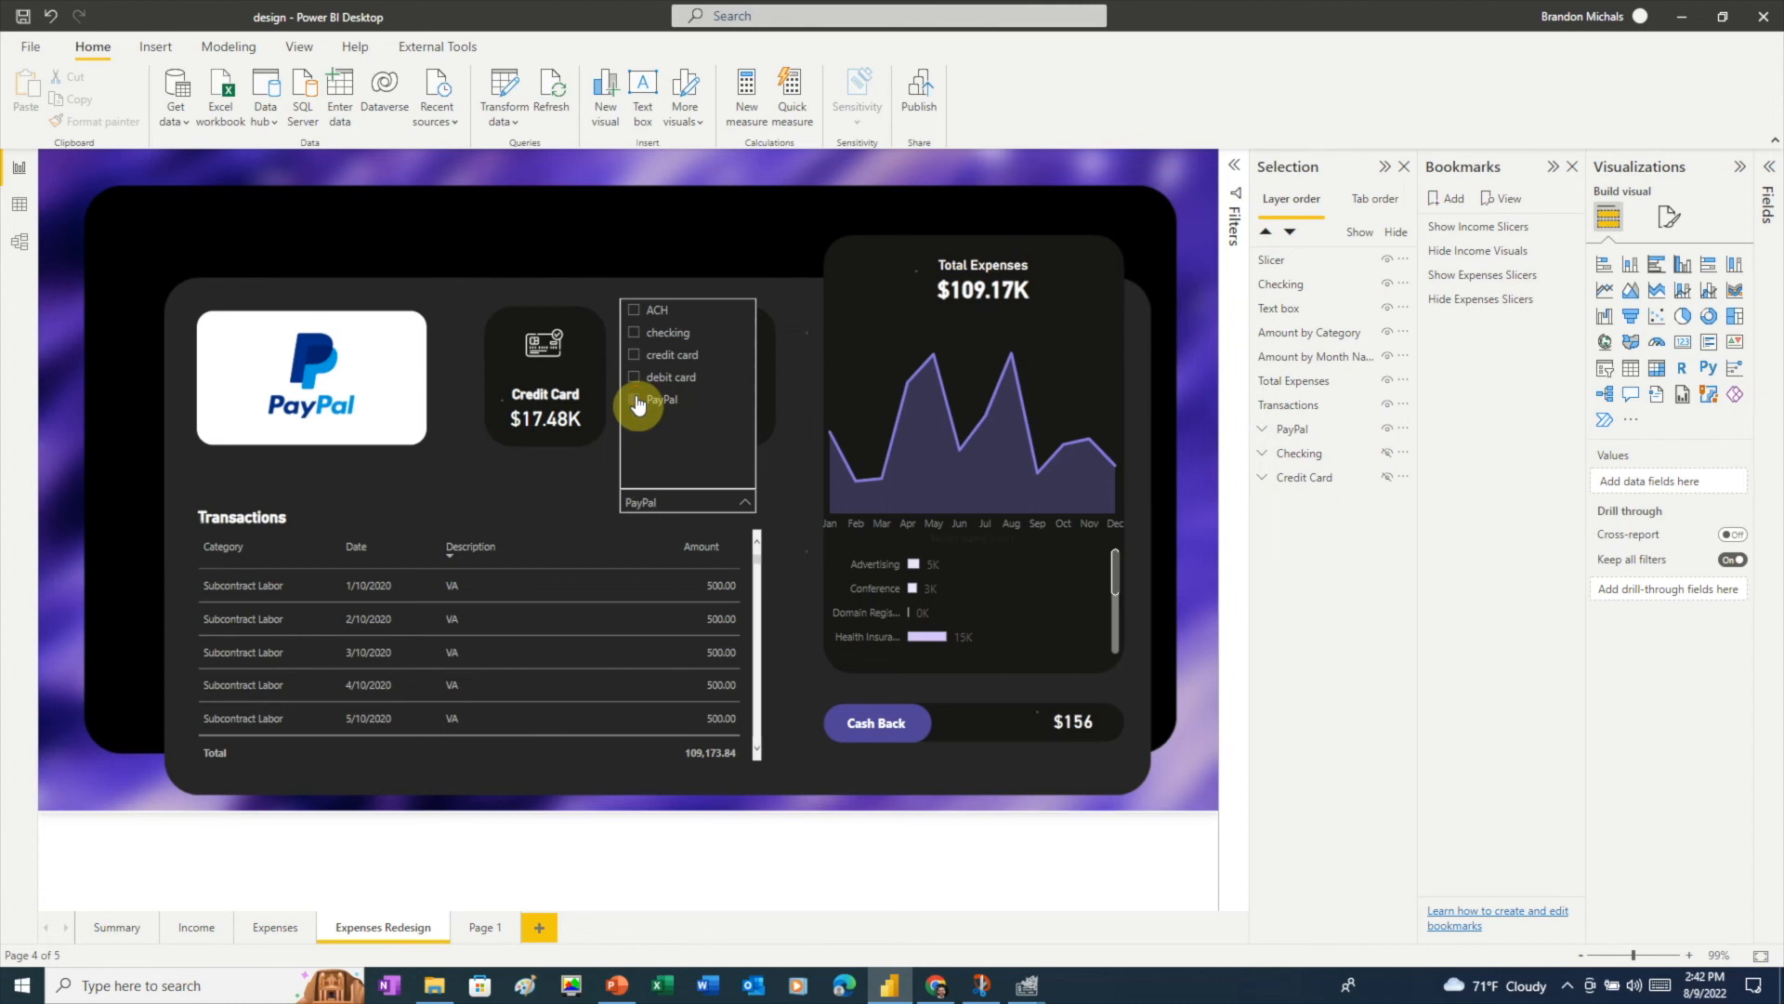
pyautogui.click(780, 507)
pyautogui.click(1387, 260)
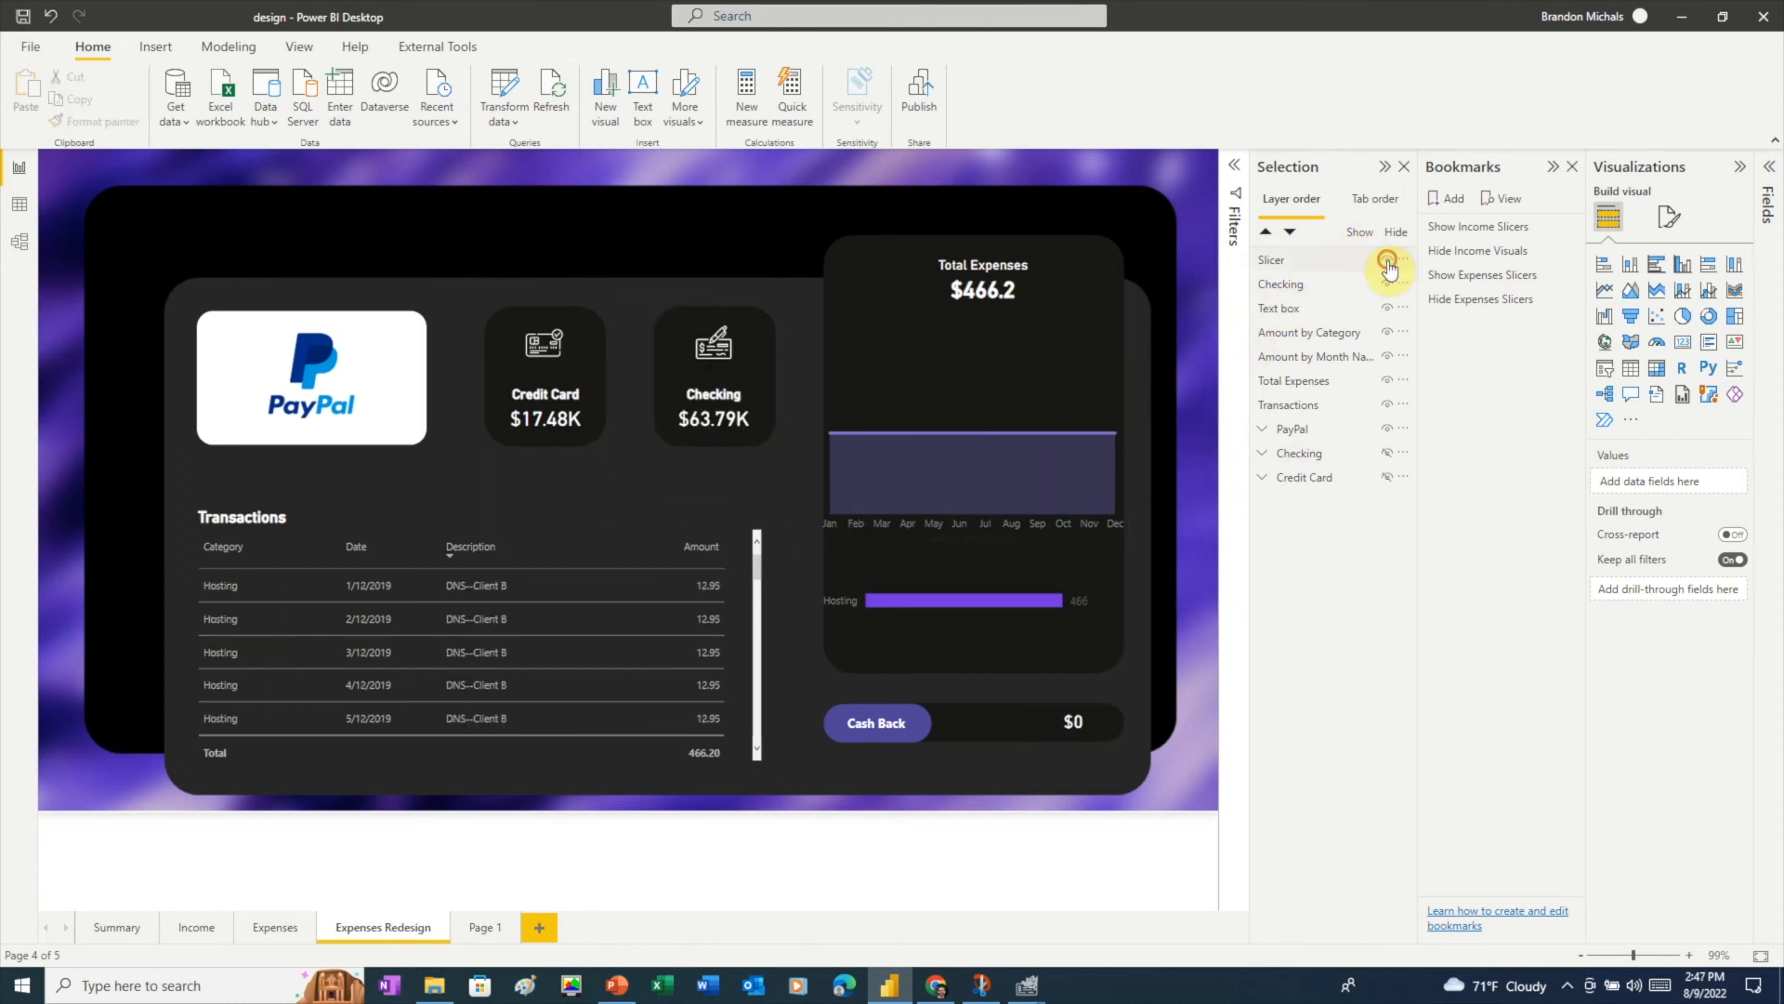
# - Add a bookmark named Show PayPal that applies only to the slicer and the PayPal, Checking and Credit Card groups
pyautogui.click(1288, 261)
pyautogui.click(1308, 434)
pyautogui.keyDown('ctrl'); pyautogui.click(1306, 453); pyautogui.keyUp('ctrl')
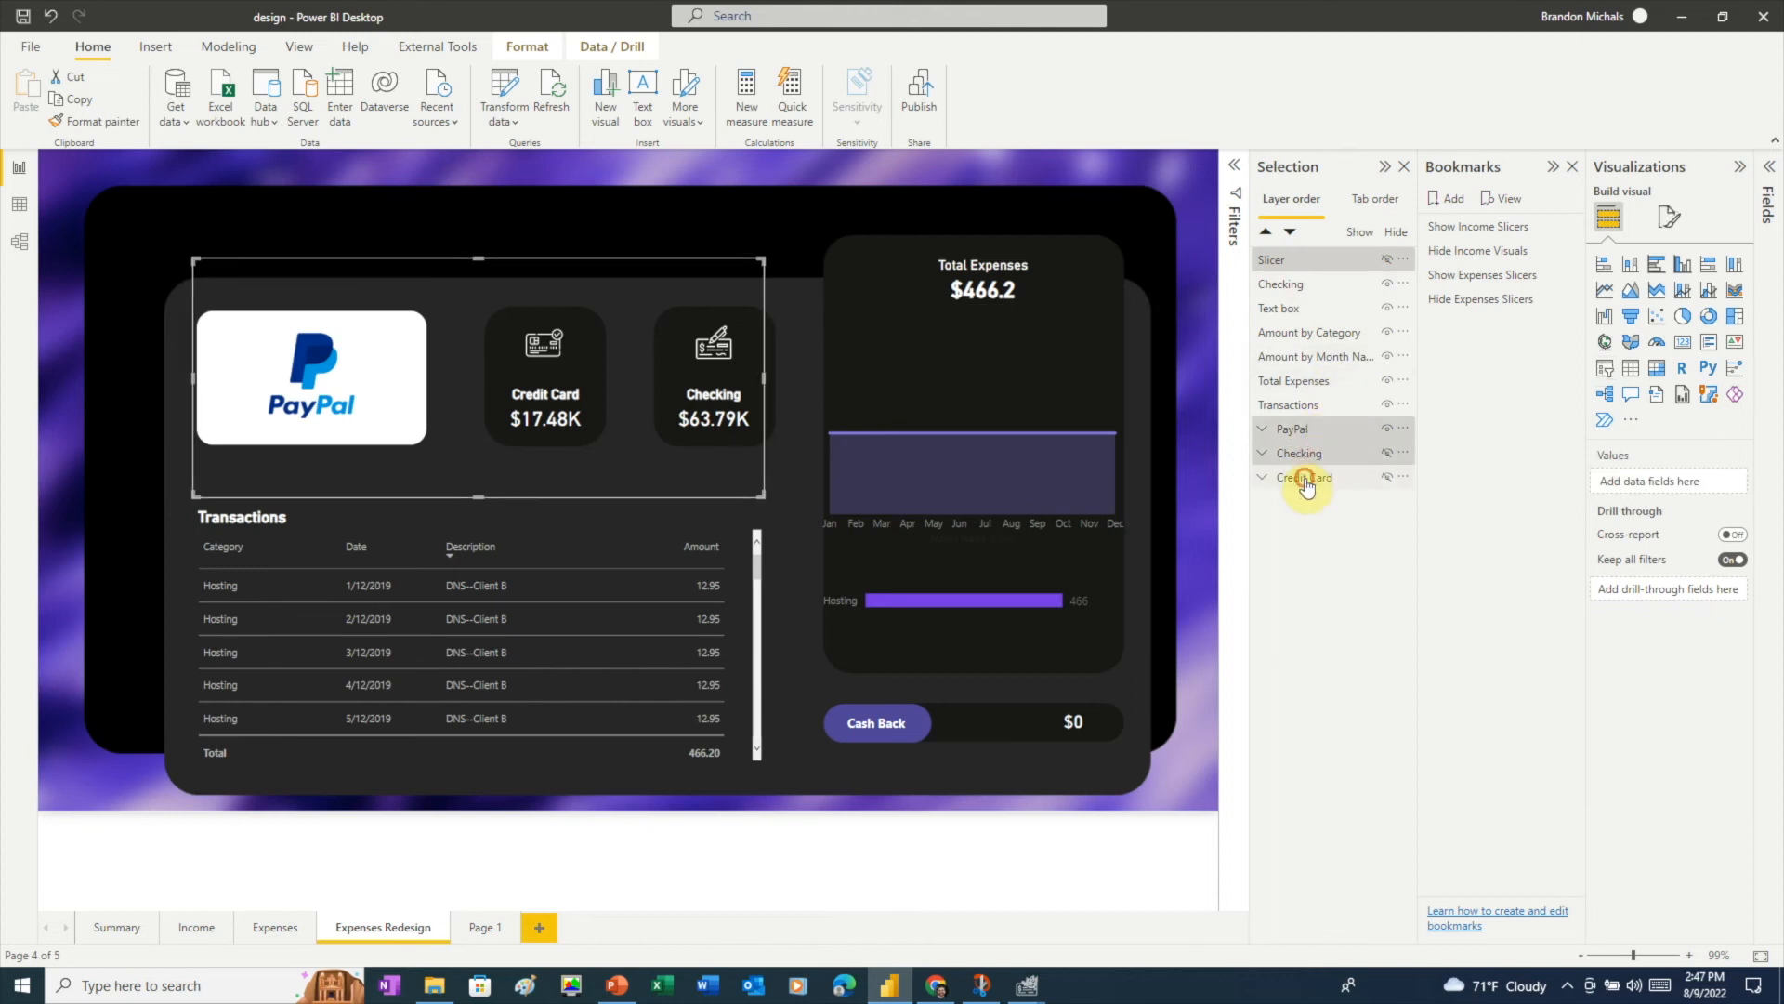
pyautogui.keyDown('ctrl'); pyautogui.click(1306, 479); pyautogui.keyUp('ctrl')
pyautogui.click(1454, 203)
pyautogui.doubleClick(1477, 324)
pyautogui.write('Show Pa')
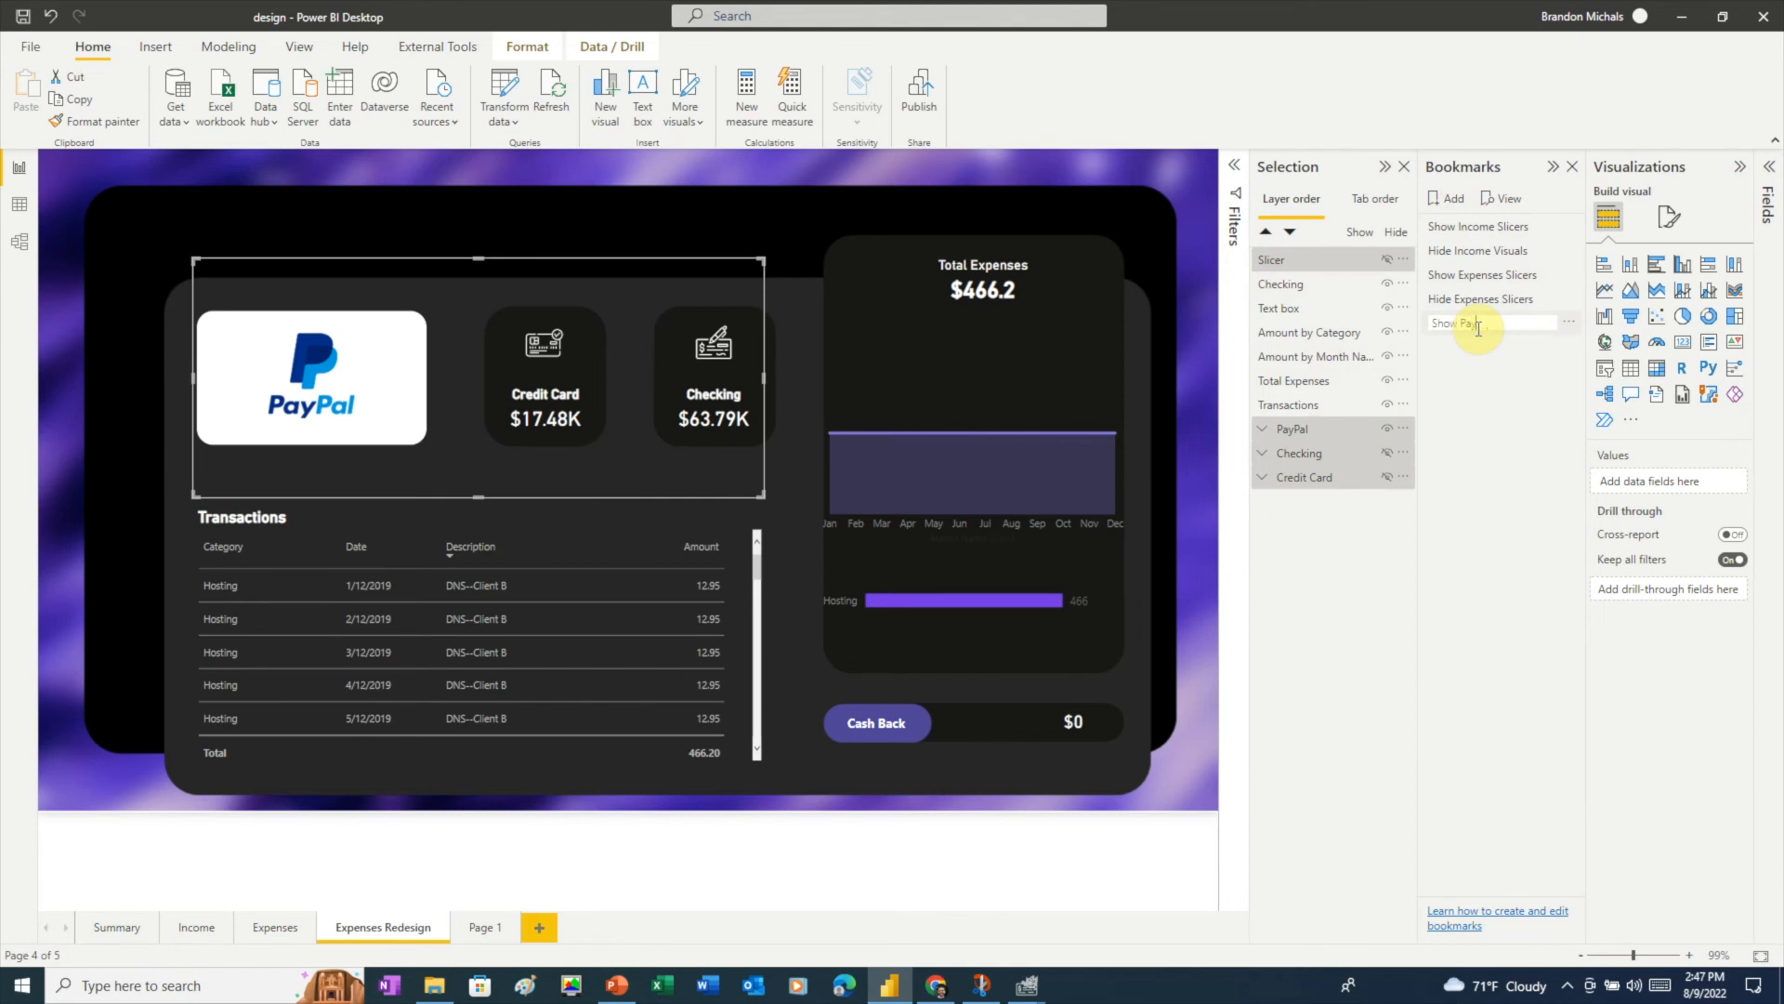
pyautogui.write('yPal')
pyautogui.press('Return')
pyautogui.click(1568, 324)
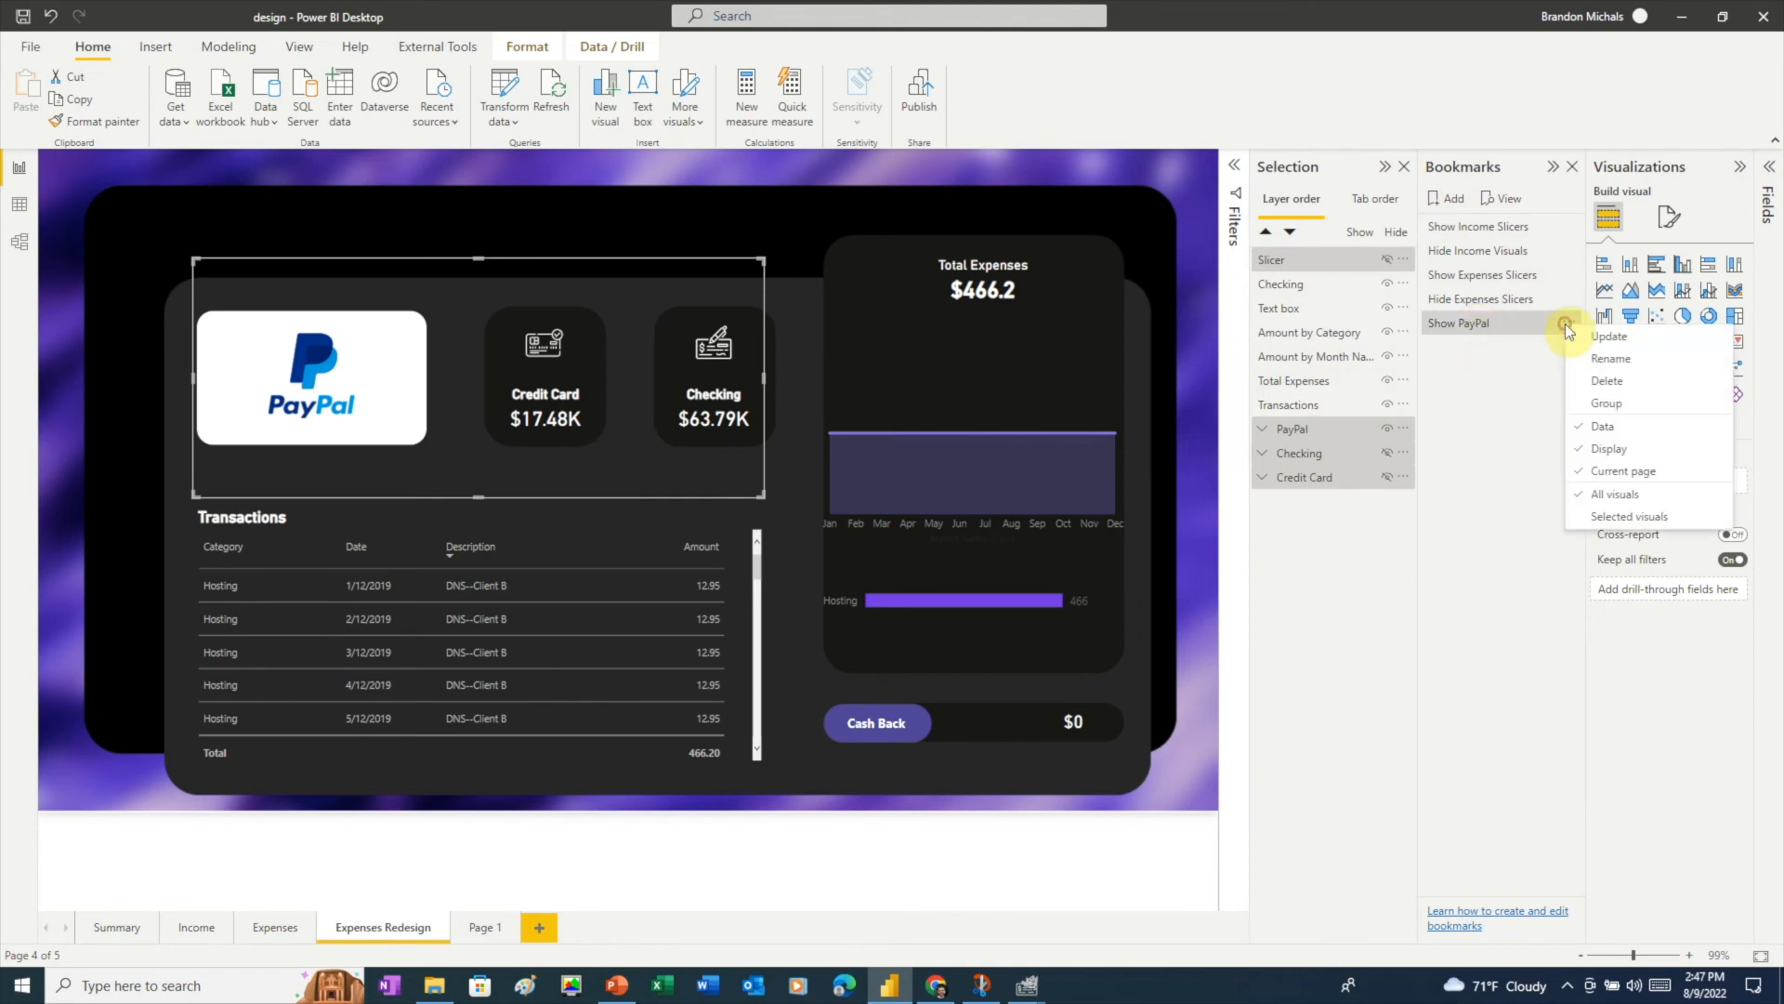
pyautogui.click(1595, 523)
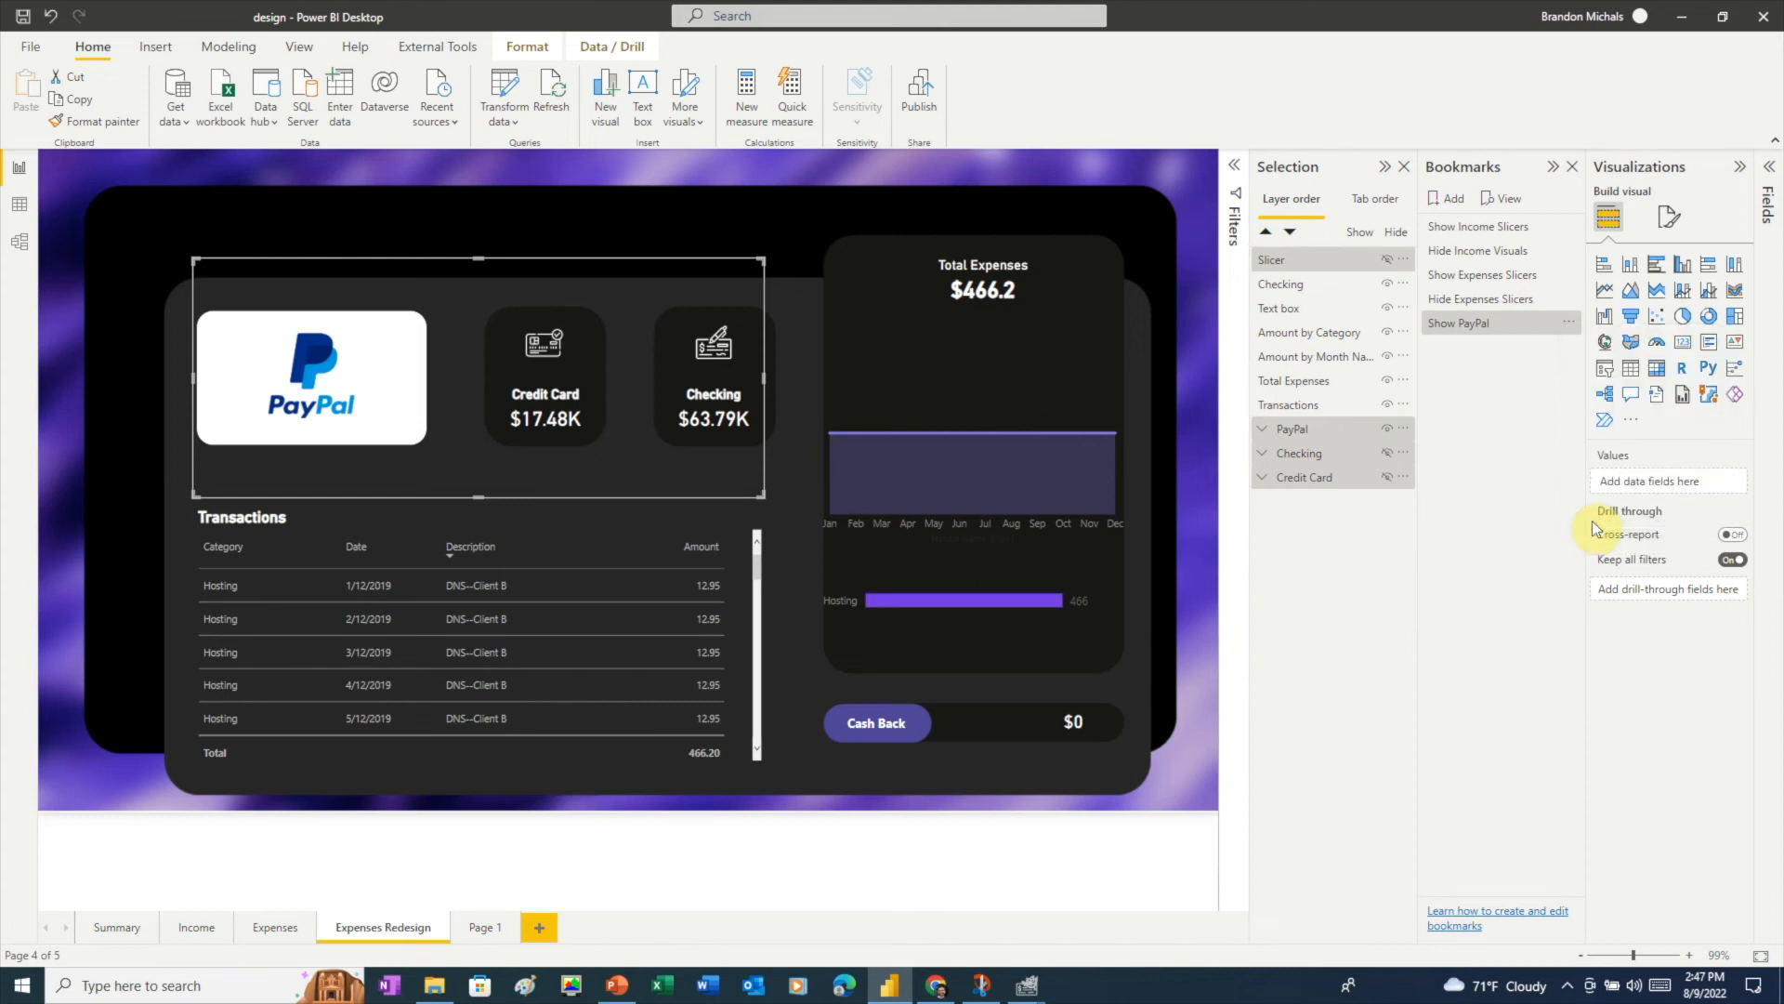
# - Show the Checking group in place of PayPal and filter by the checking payment method, leaving the slicer hidden
pyautogui.click(1386, 429)
pyautogui.click(1386, 454)
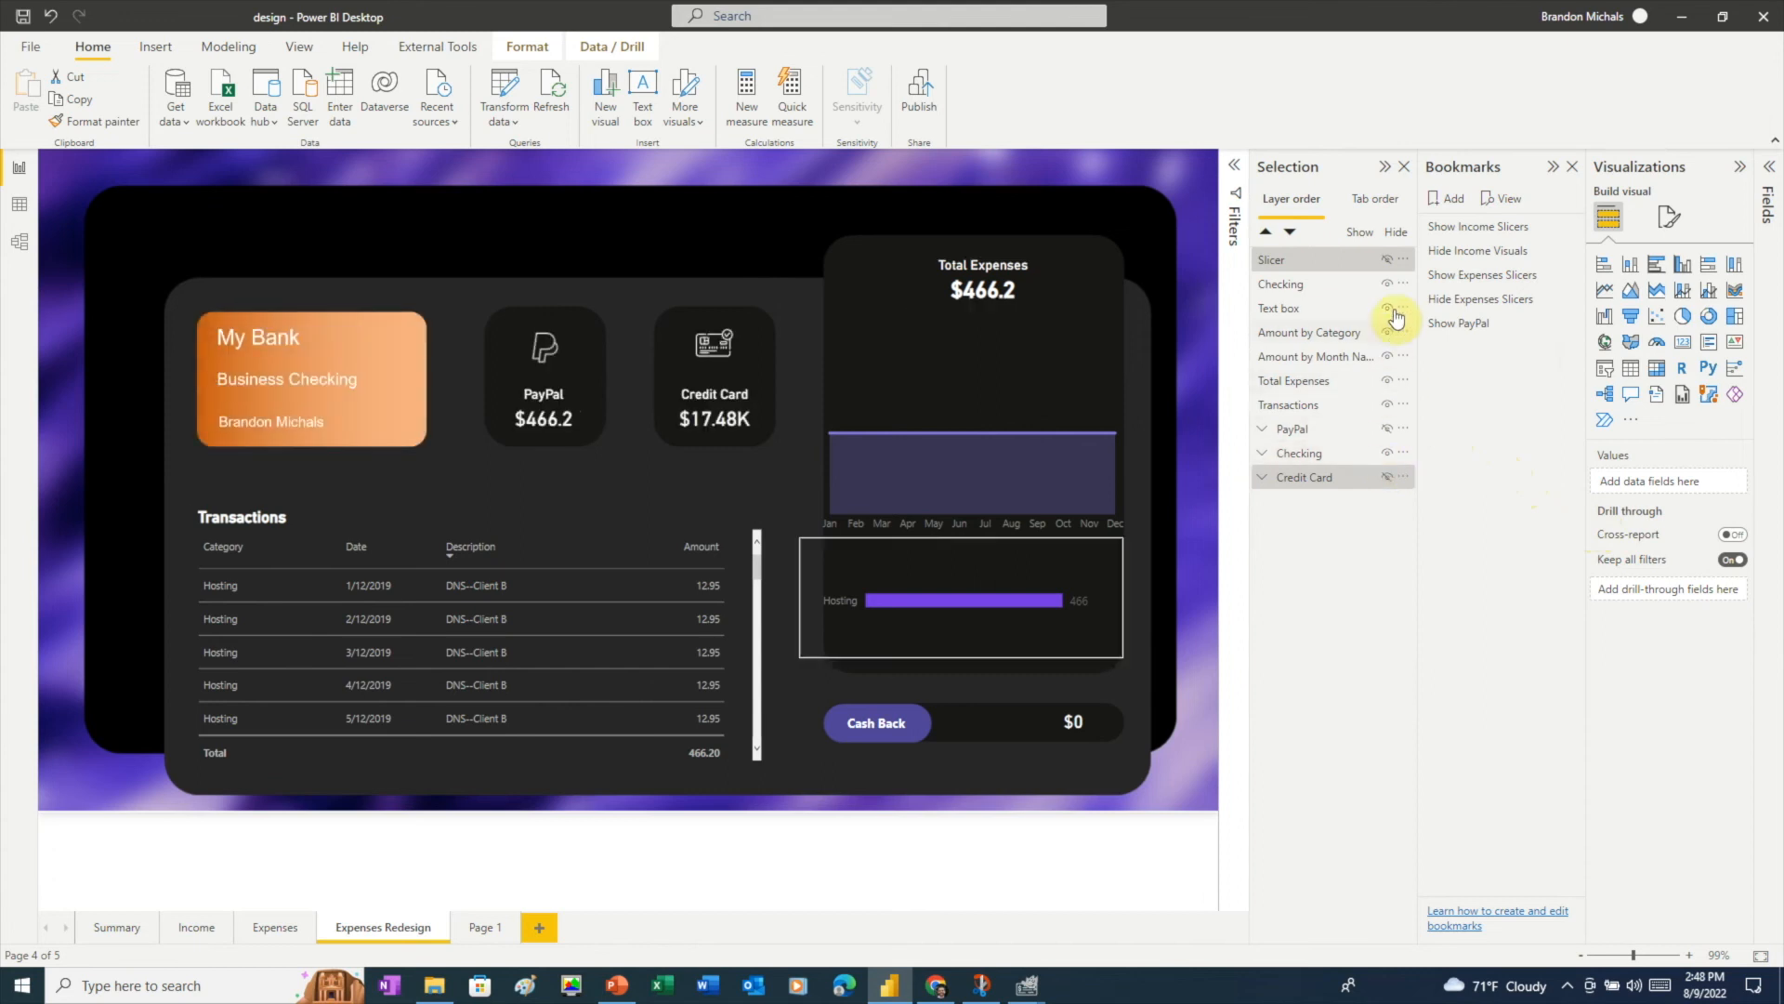
pyautogui.click(1386, 259)
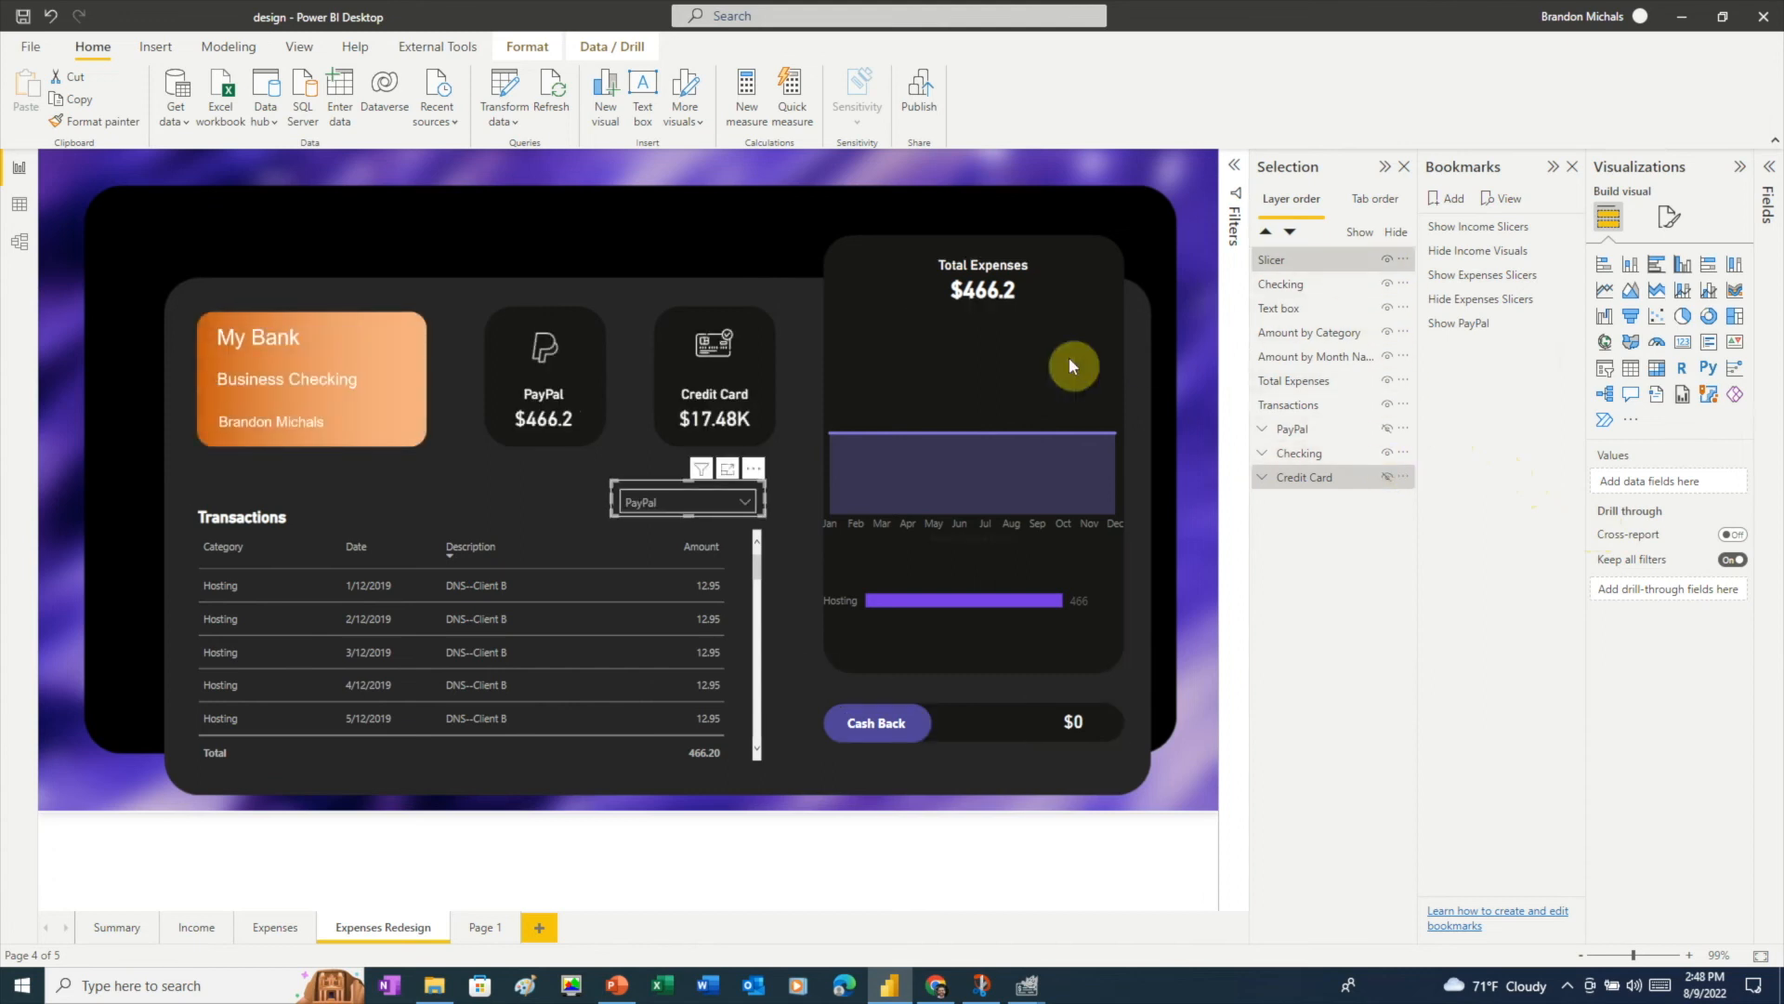
pyautogui.click(745, 495)
pyautogui.click(655, 332)
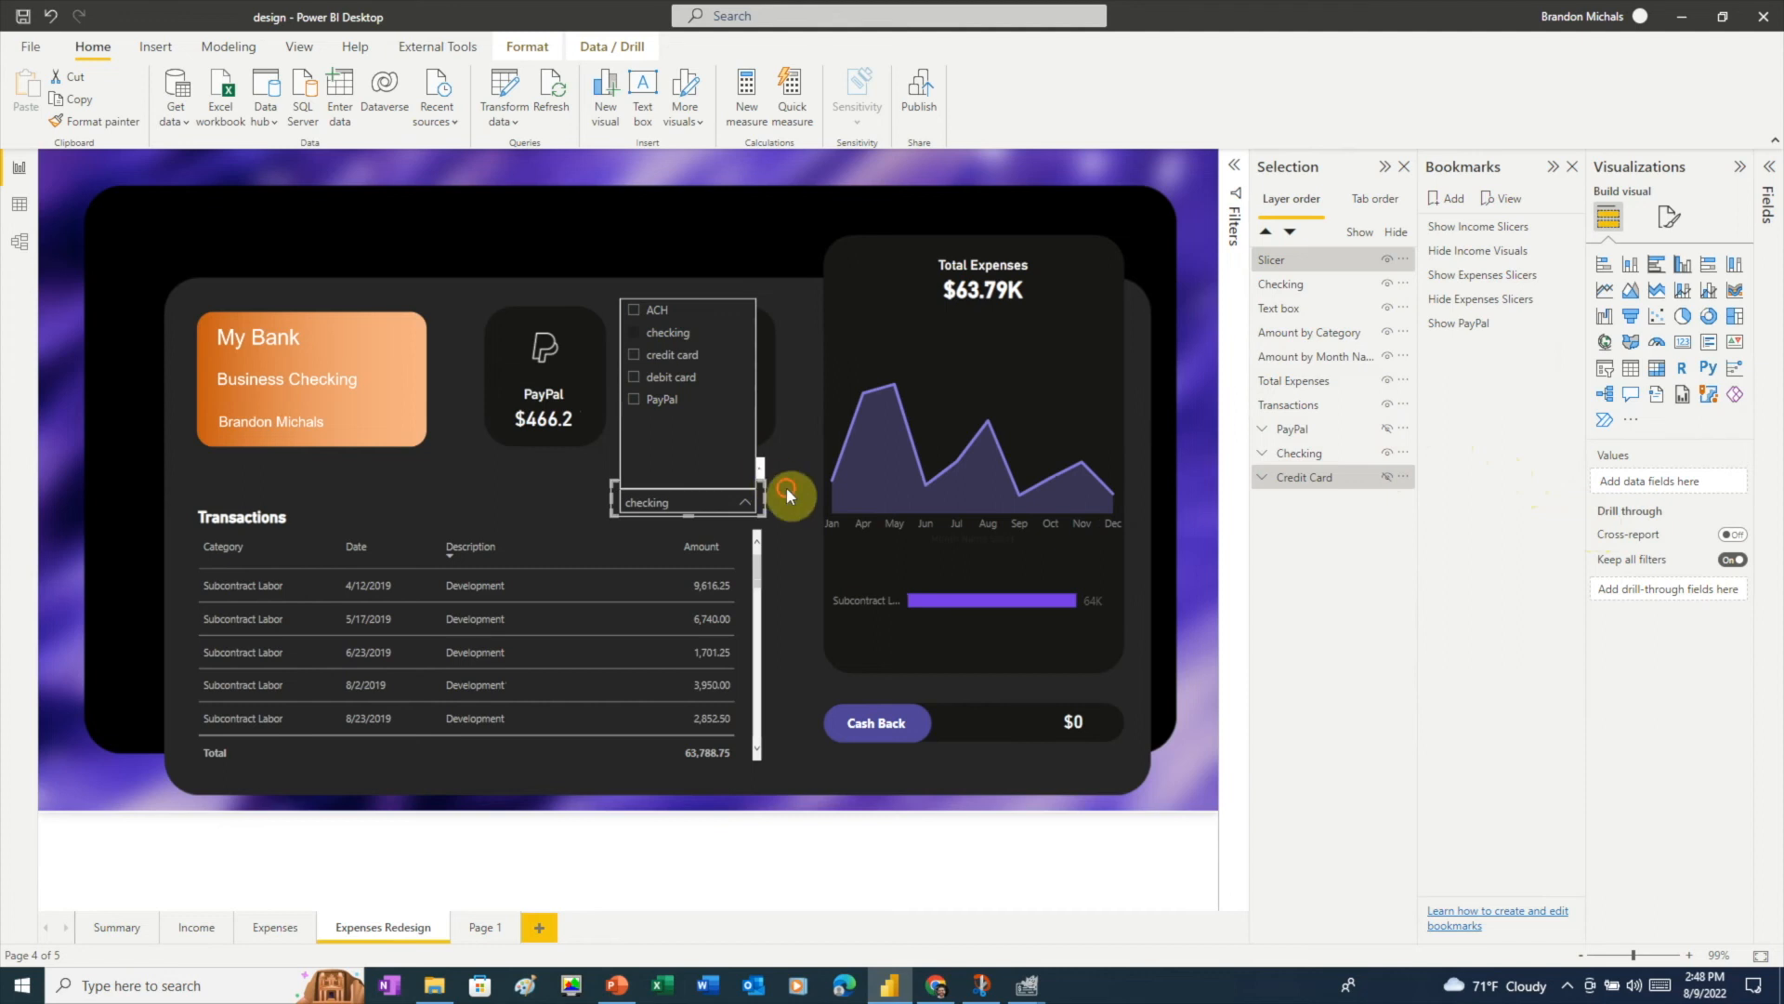
pyautogui.click(786, 487)
pyautogui.click(1386, 260)
# - Add a bookmark named Show Checking limited to the slicer and the three payment groups as selected visuals
pyautogui.click(1308, 261)
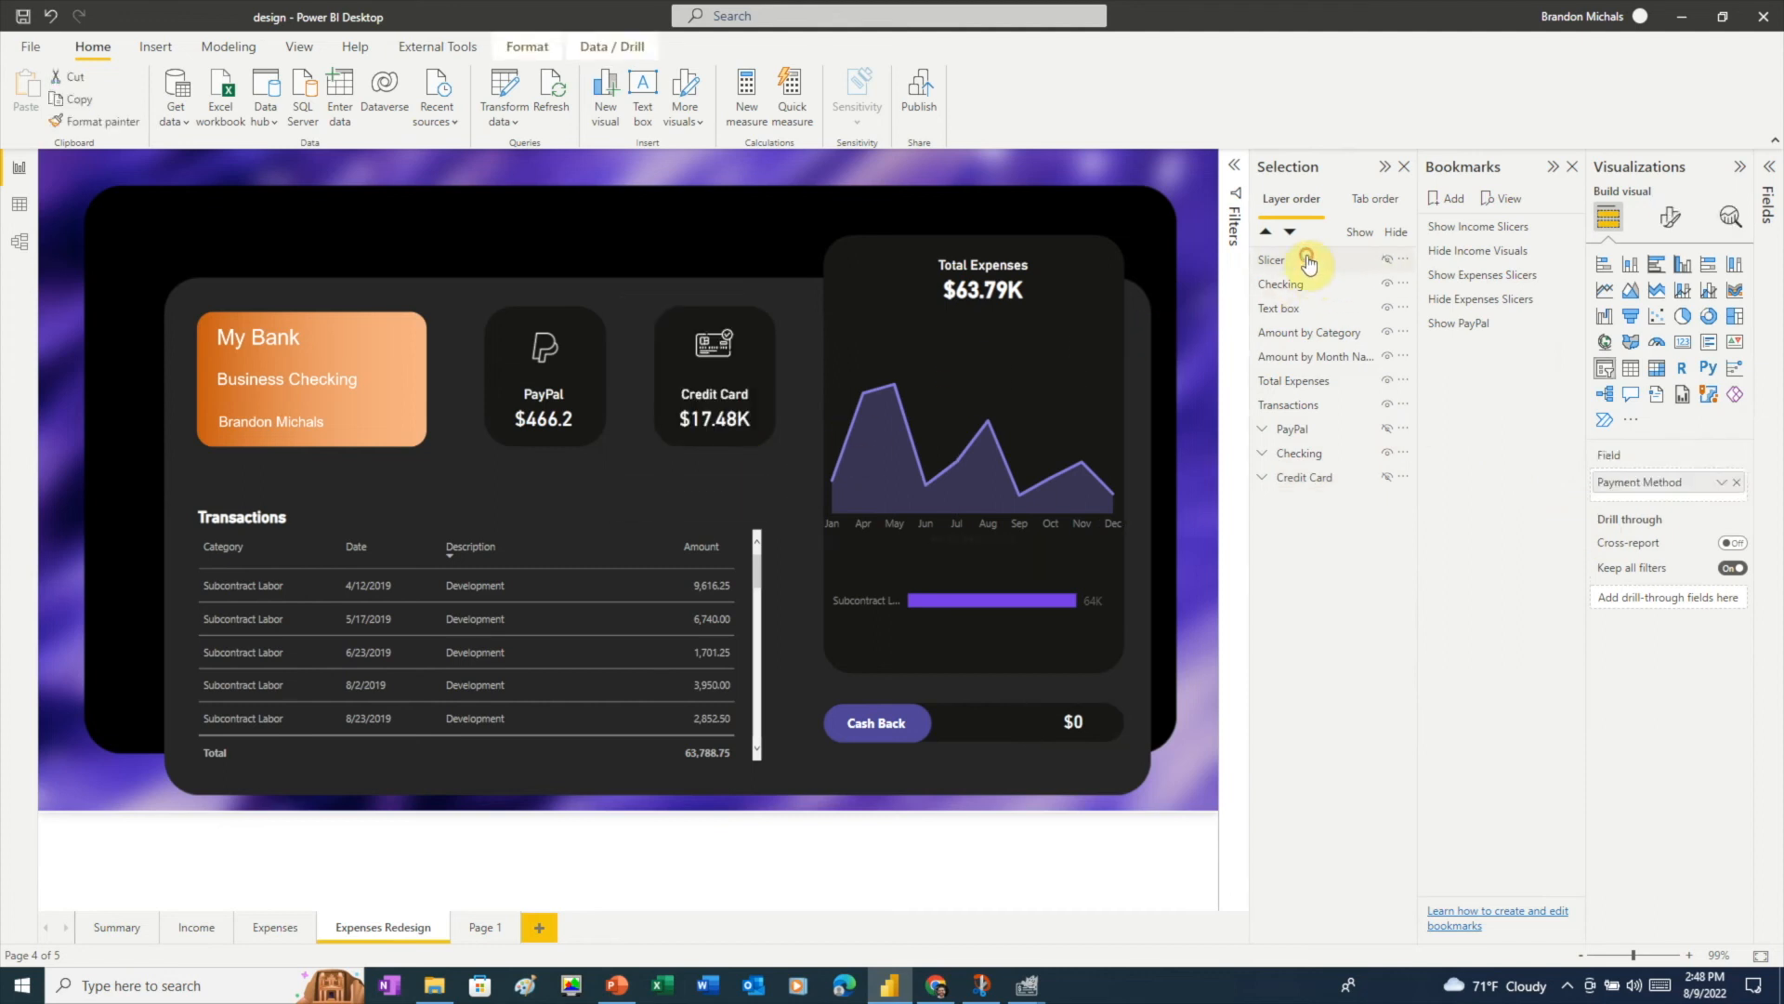
pyautogui.keyDown('ctrl'); pyautogui.click(1297, 430); pyautogui.keyUp('ctrl')
pyautogui.keyDown('ctrl'); pyautogui.click(1300, 453); pyautogui.keyUp('ctrl')
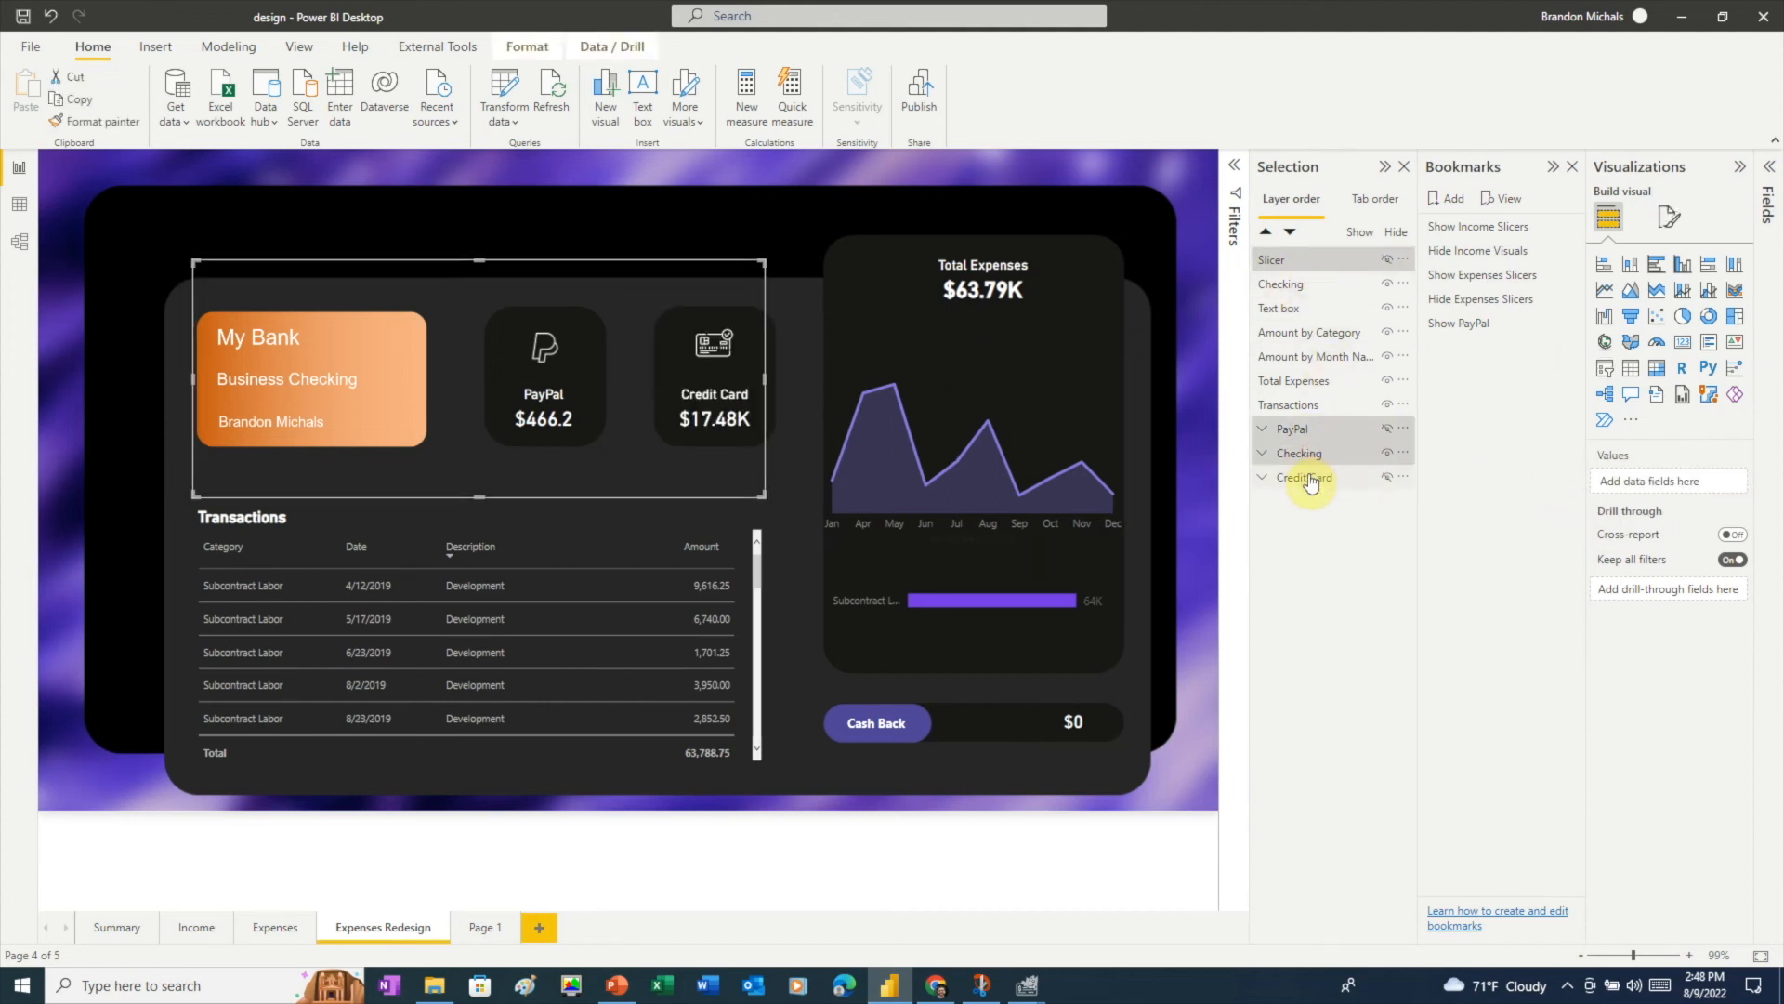
pyautogui.keyDown('ctrl'); pyautogui.click(1309, 479); pyautogui.keyUp('ctrl')
pyautogui.click(1445, 198)
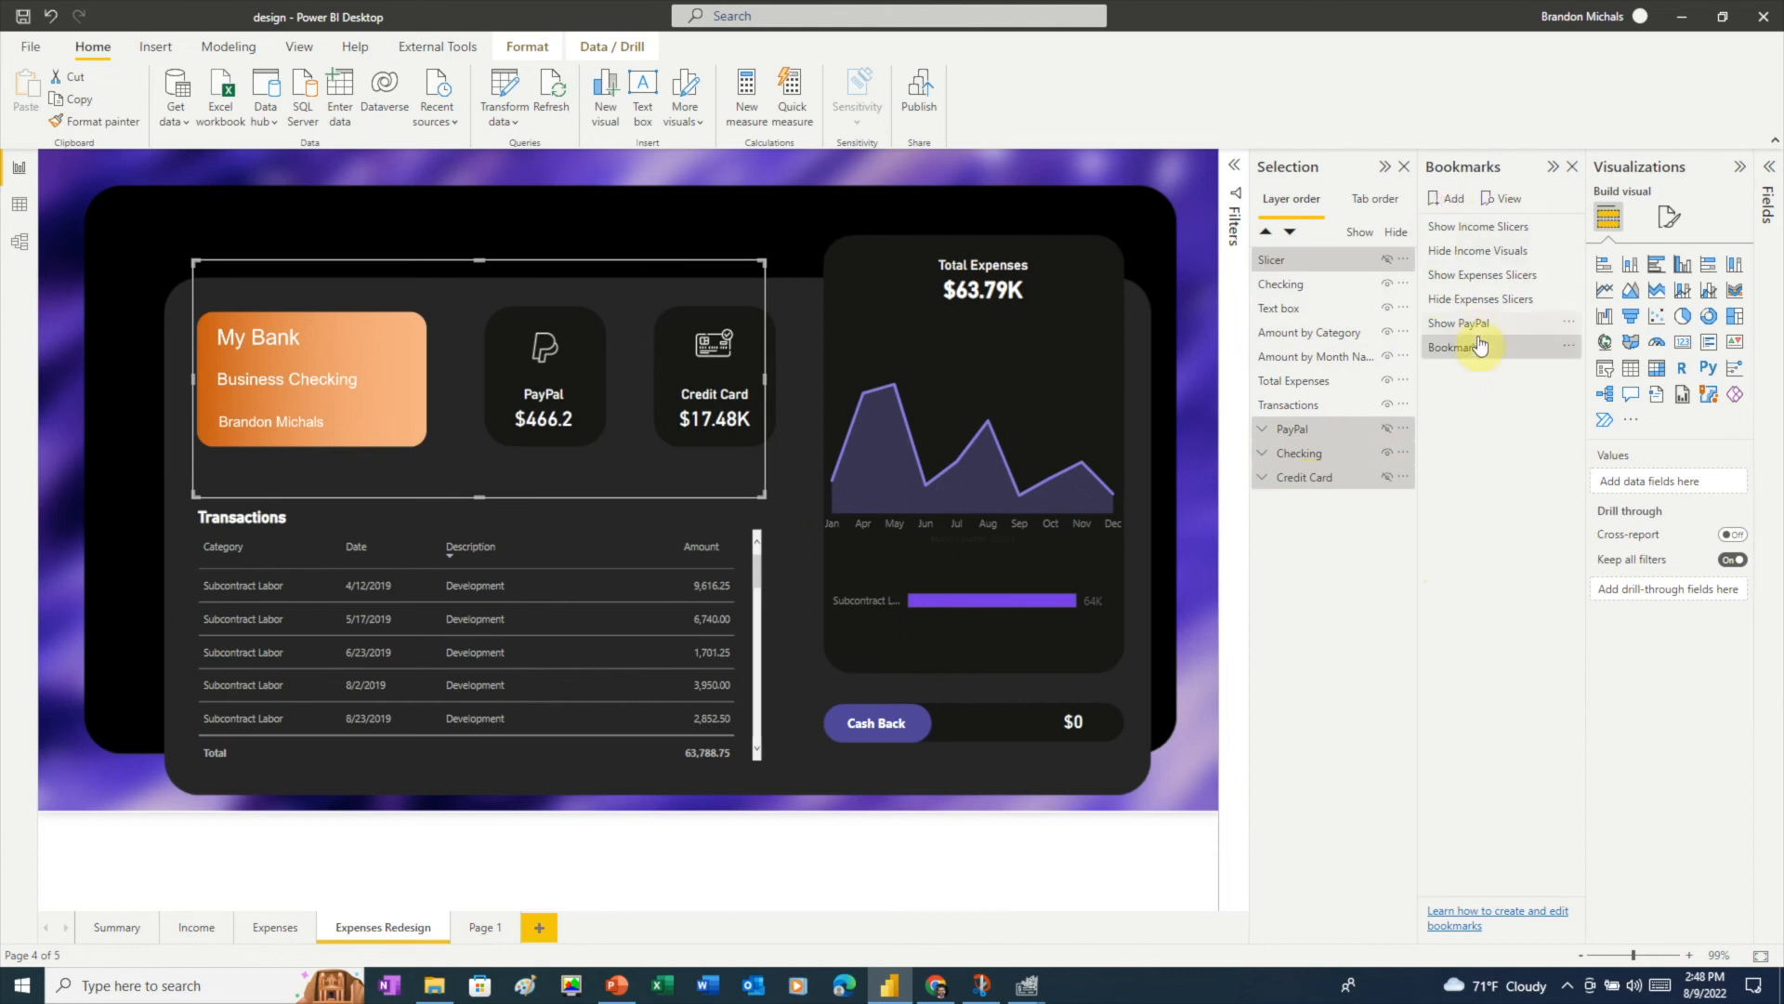
pyautogui.doubleClick(1477, 349)
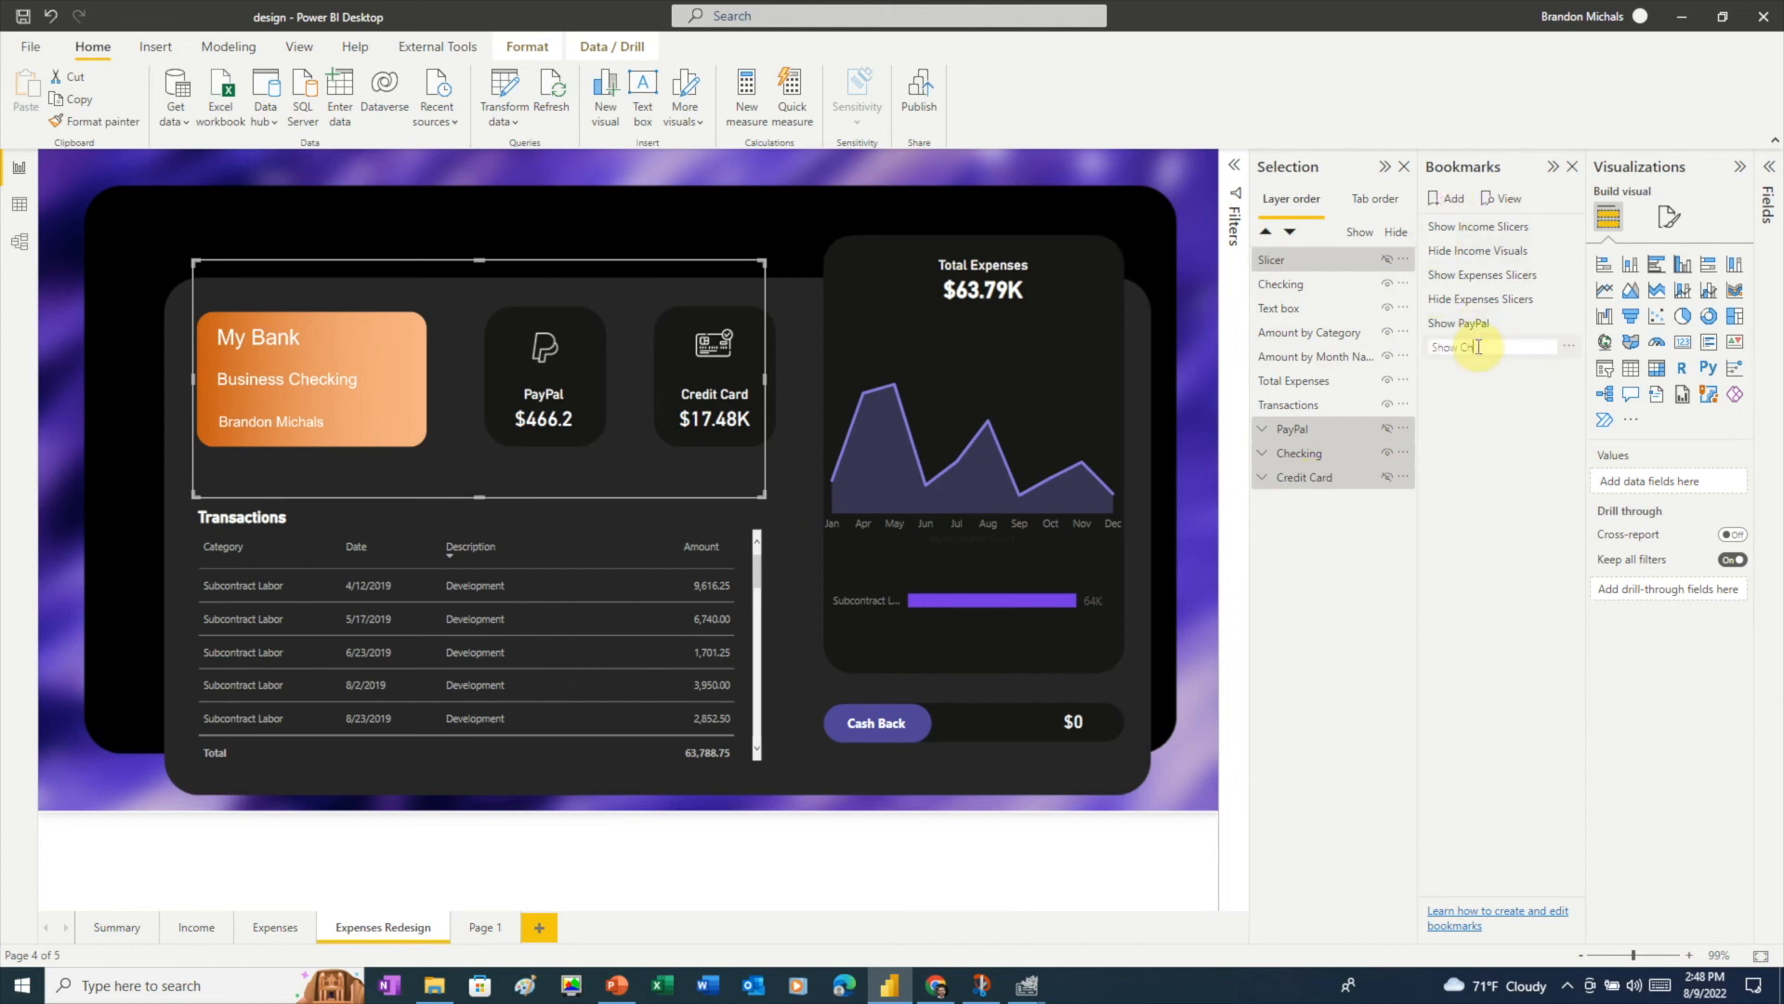
pyautogui.write('Show Checking')
pyautogui.press('Return')
pyautogui.click(1569, 347)
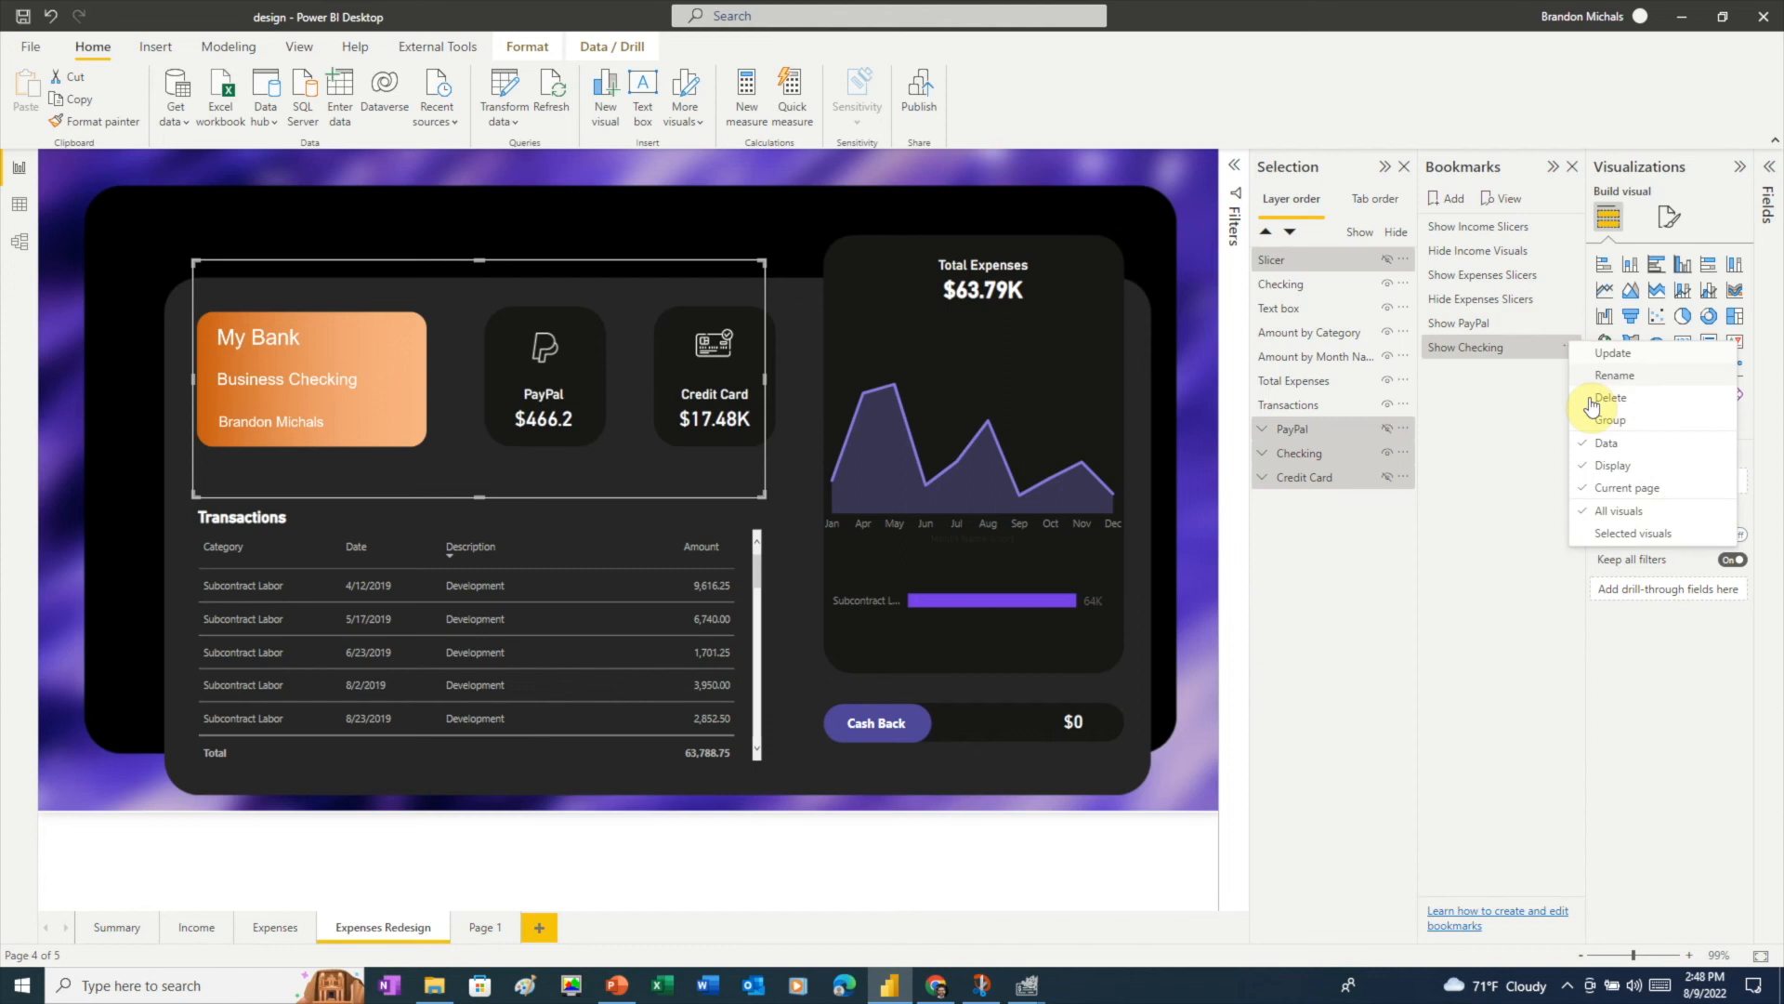
pyautogui.click(1601, 535)
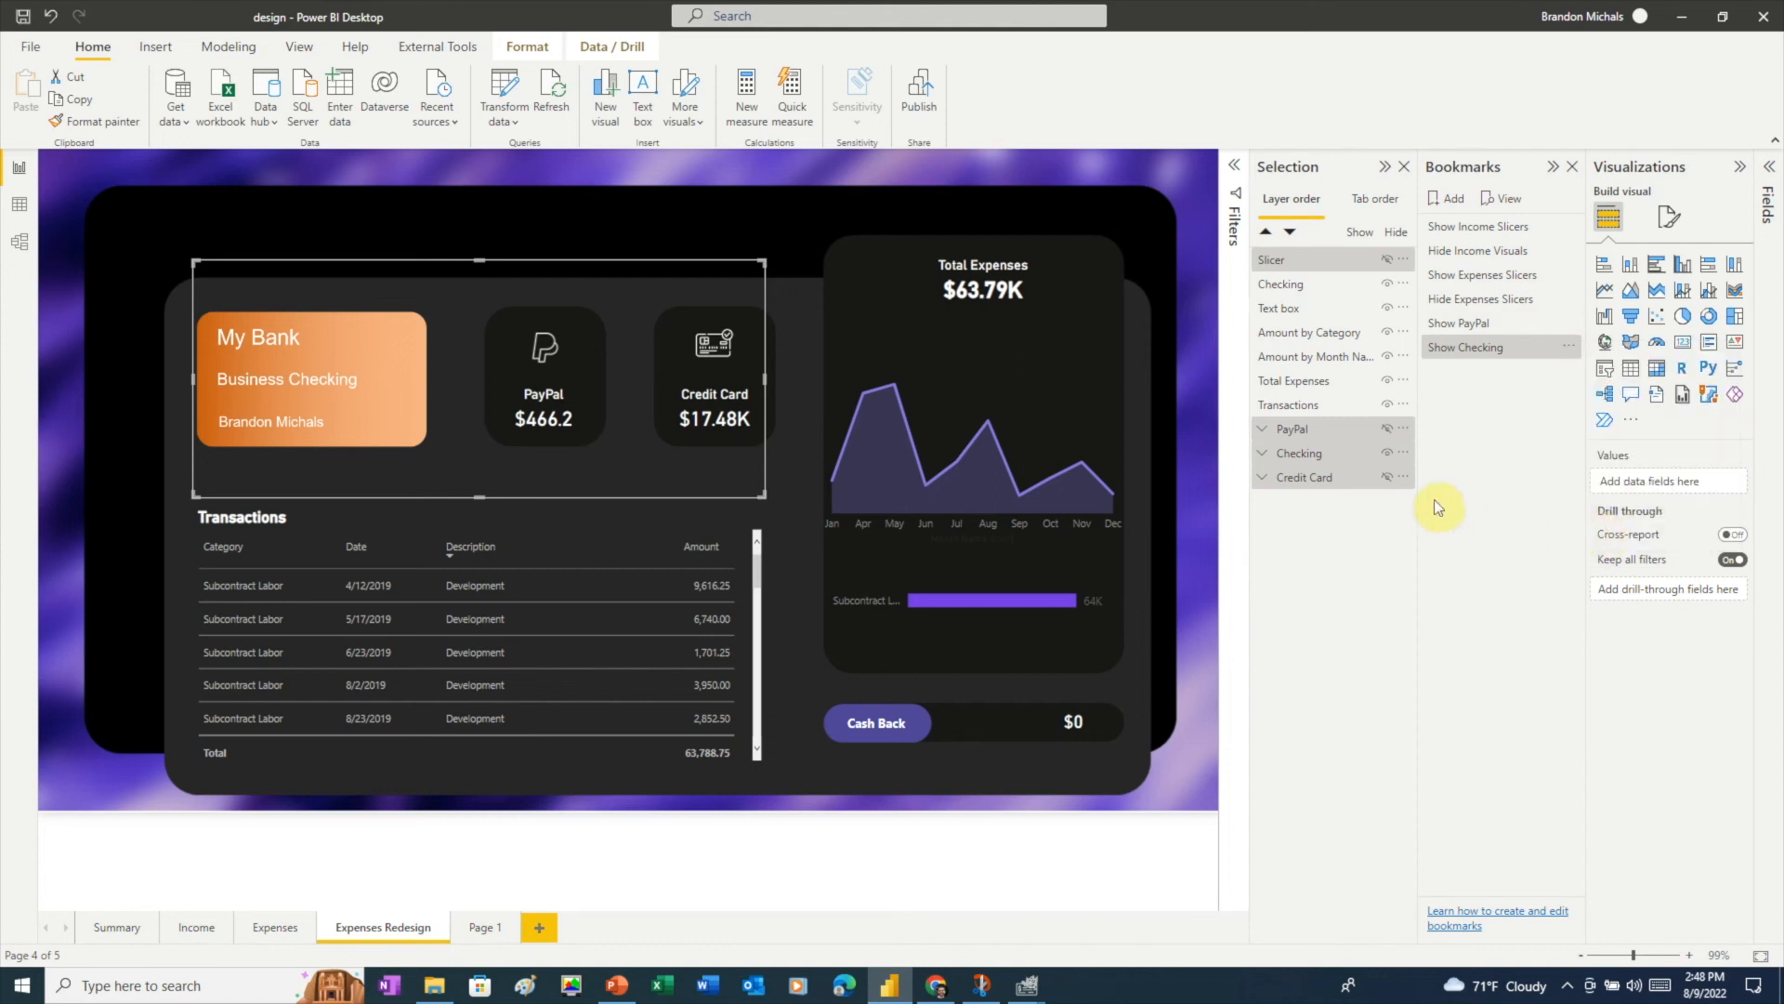
# - Show the Credit Card group in place of Checking and filter by credit card, leaving the slicer hidden
pyautogui.click(1388, 452)
pyautogui.click(1387, 478)
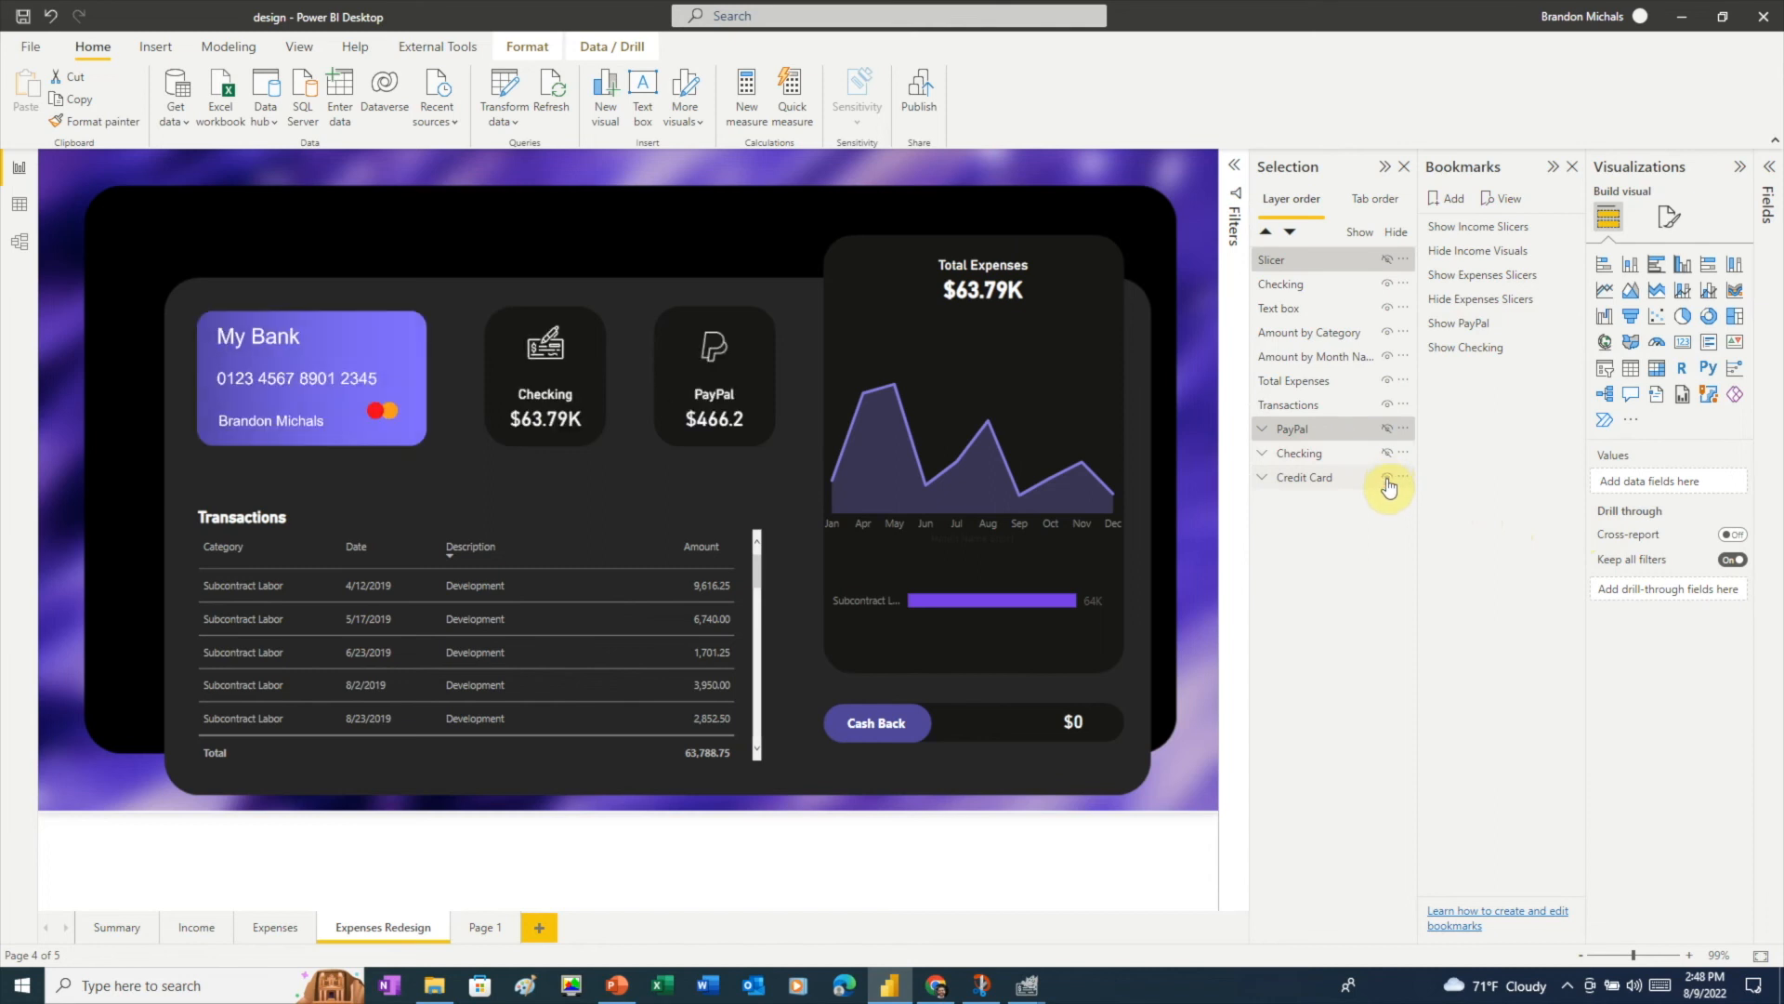
pyautogui.click(1387, 260)
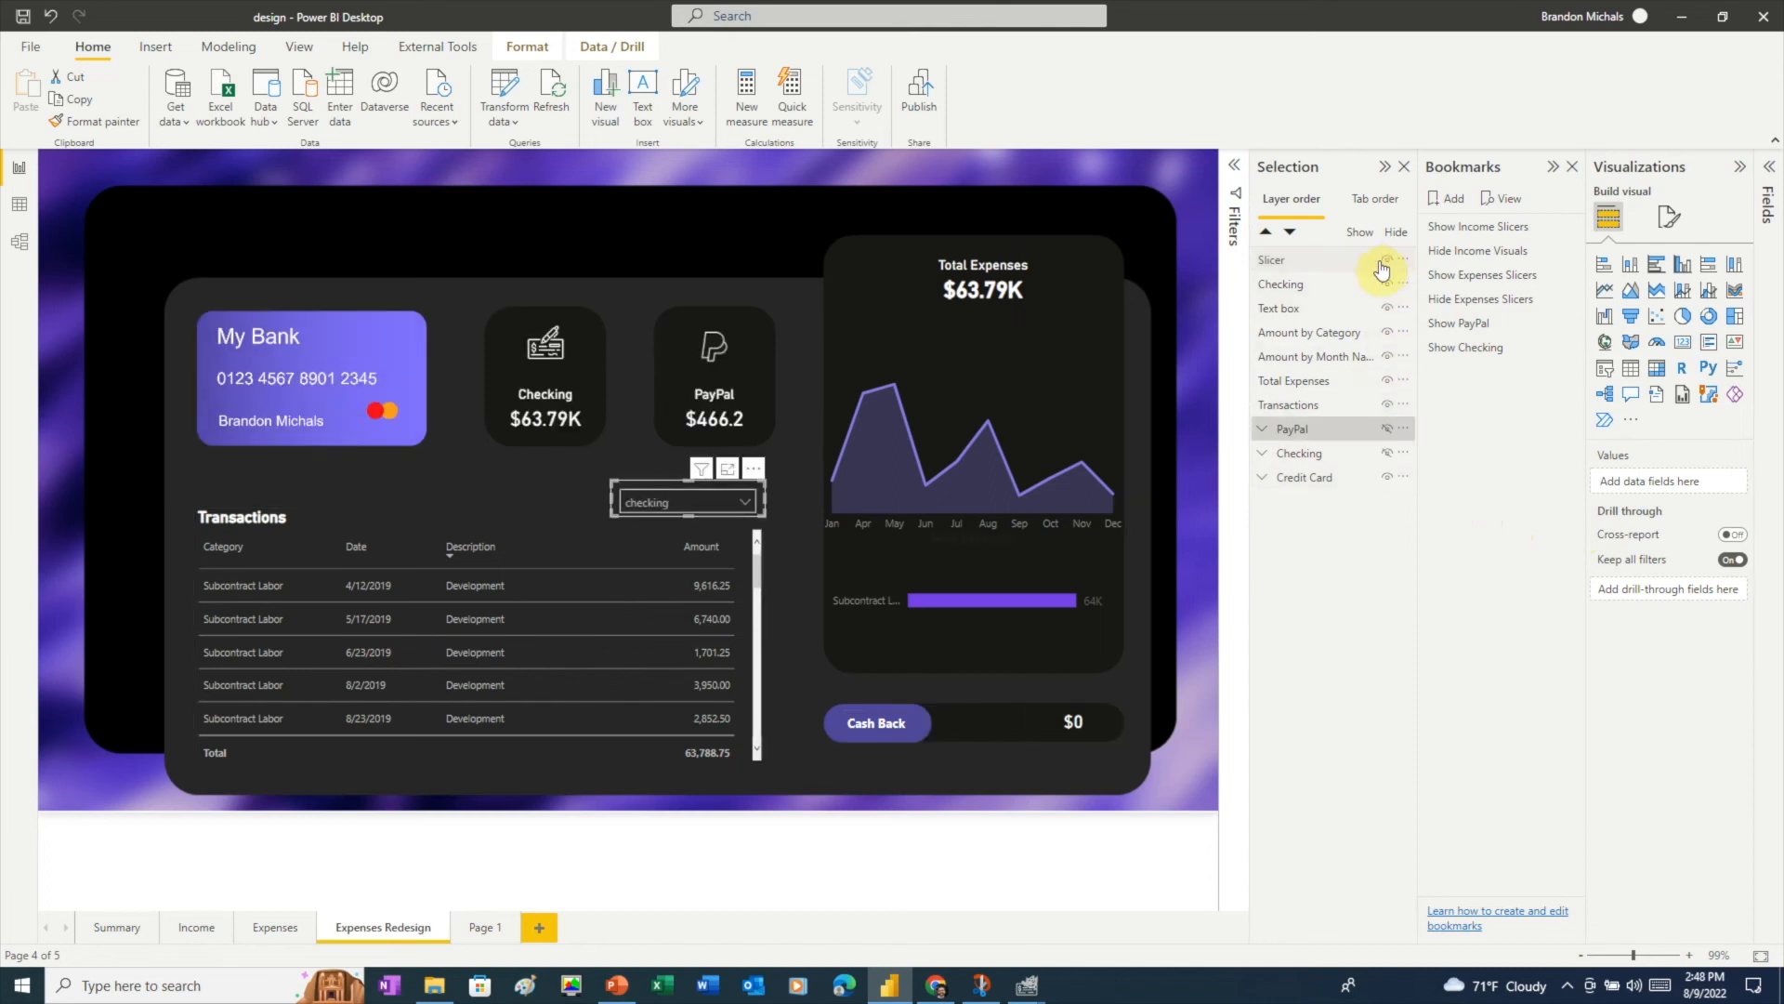
pyautogui.click(743, 499)
pyautogui.click(633, 360)
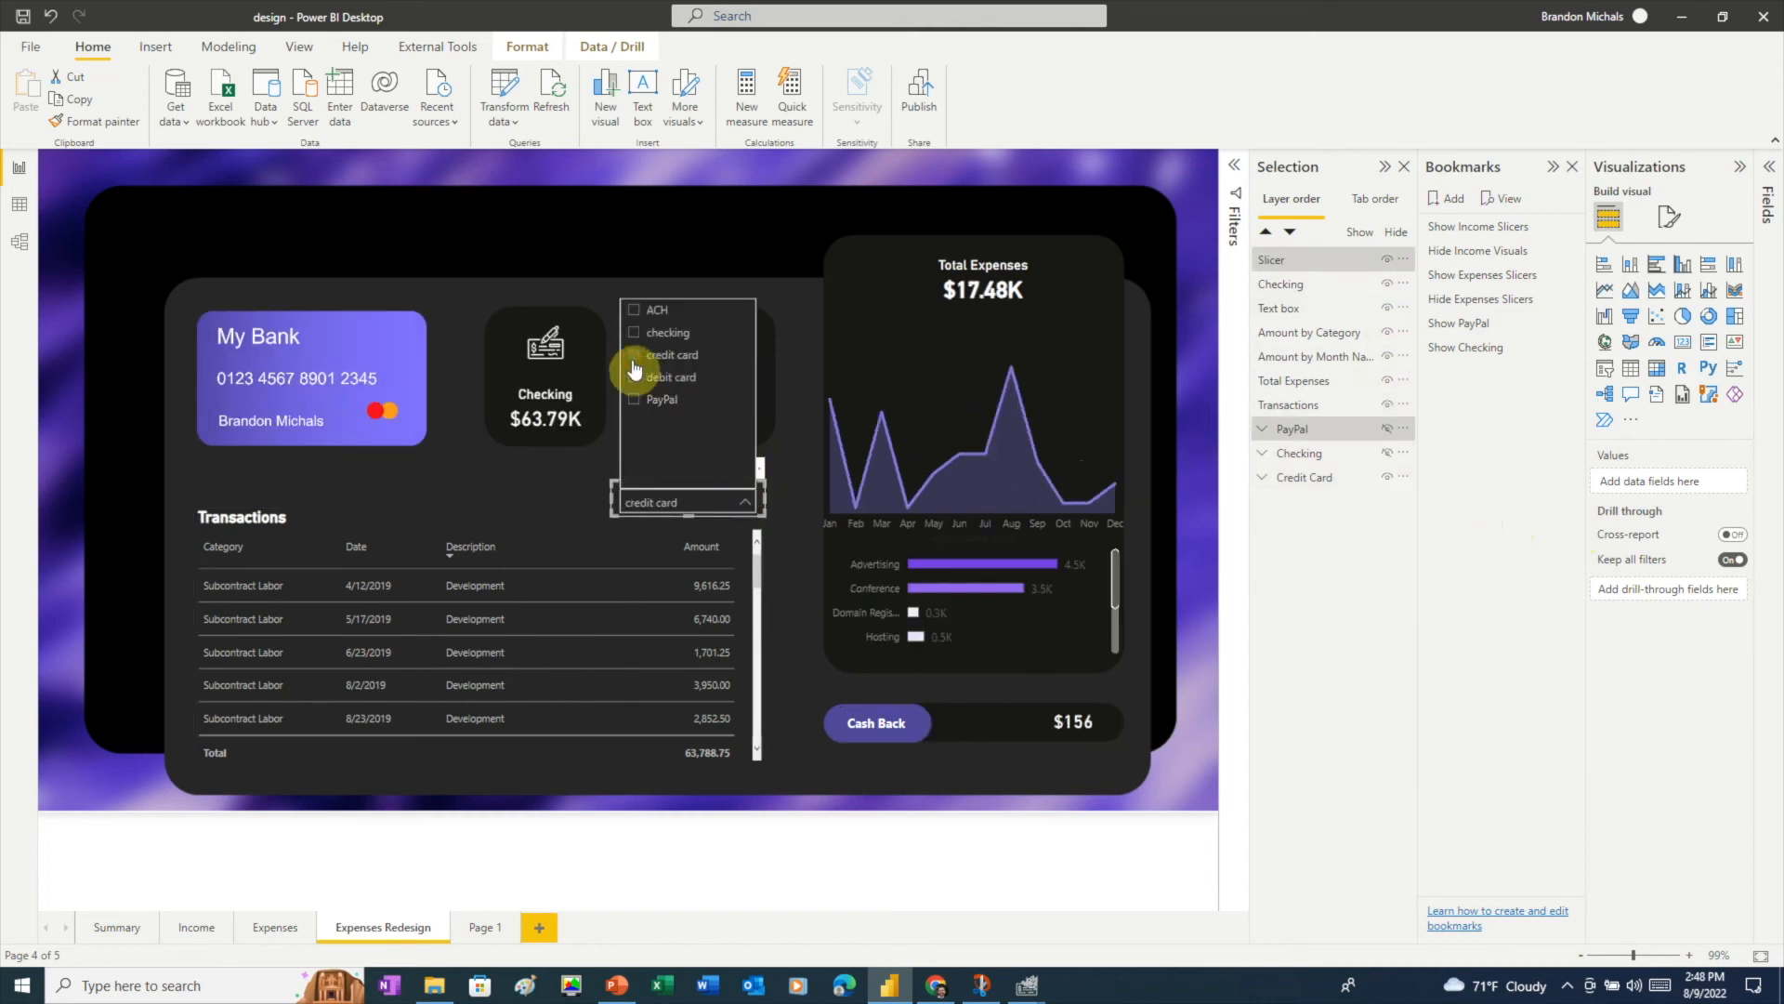
pyautogui.click(776, 474)
pyautogui.click(1388, 259)
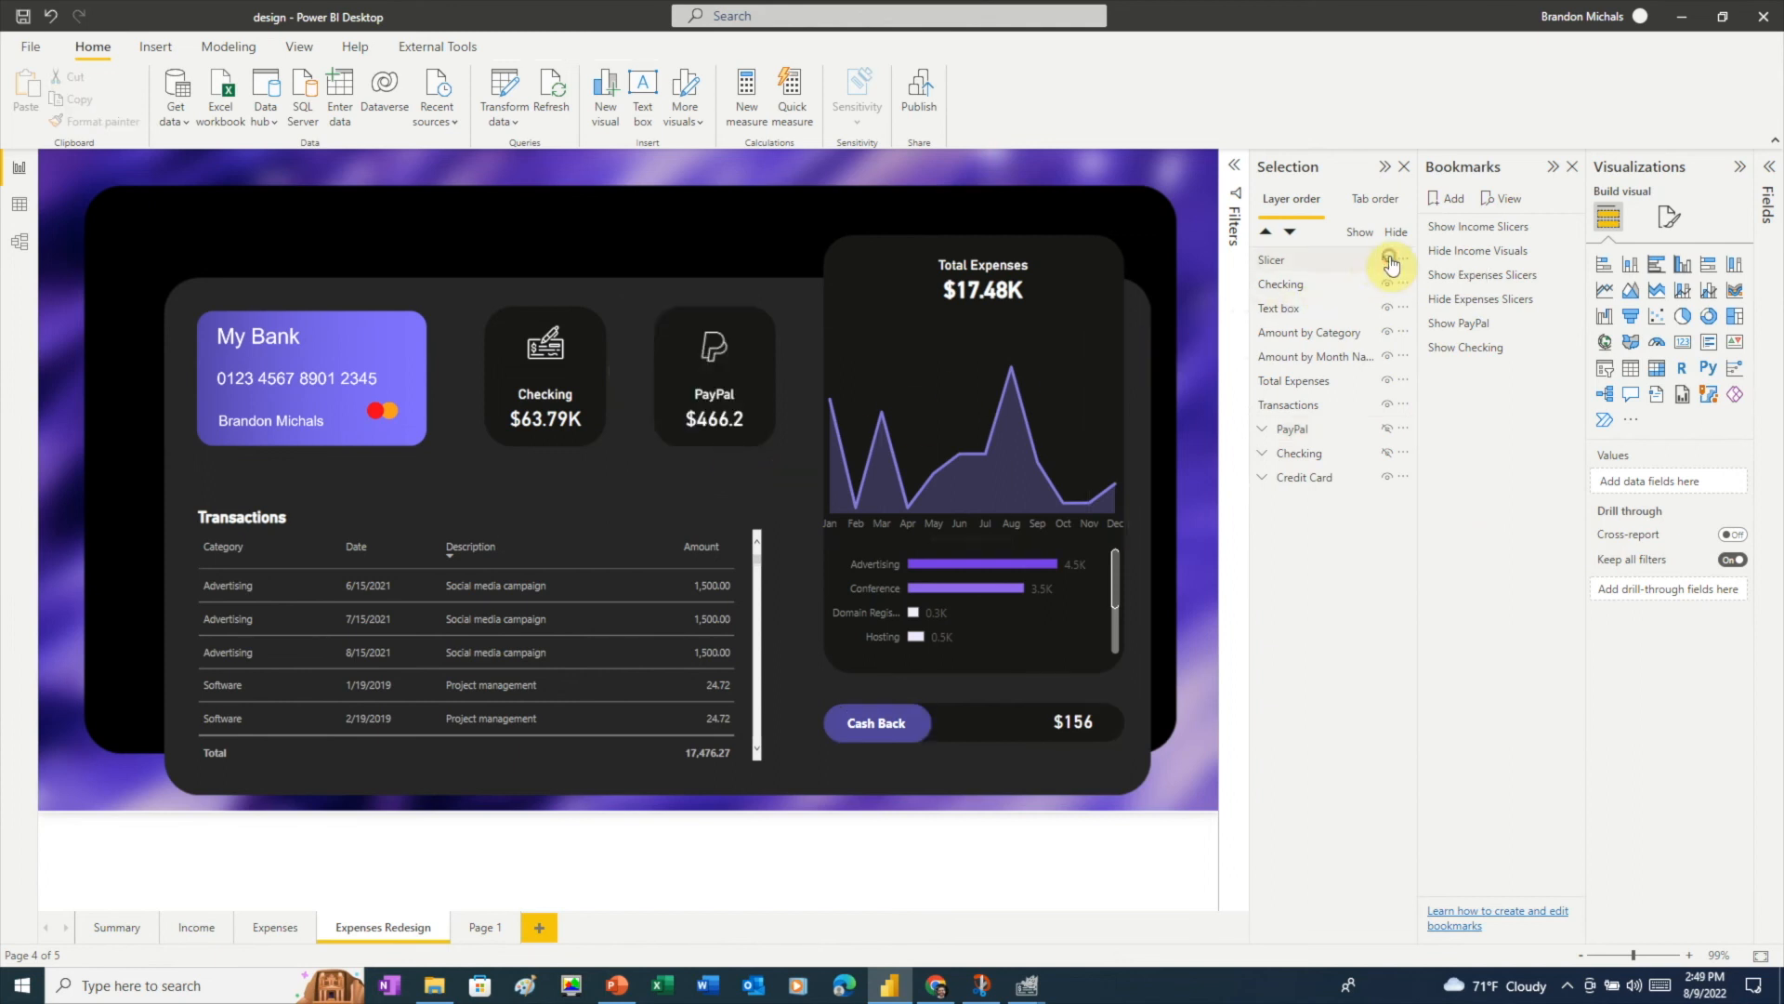
# - Select the slicer and the three payment groups, and add a bookmark named Show Credit Card
pyautogui.click(1342, 267)
pyautogui.keyDown('ctrl'); pyautogui.click(1305, 439); pyautogui.keyUp('ctrl')
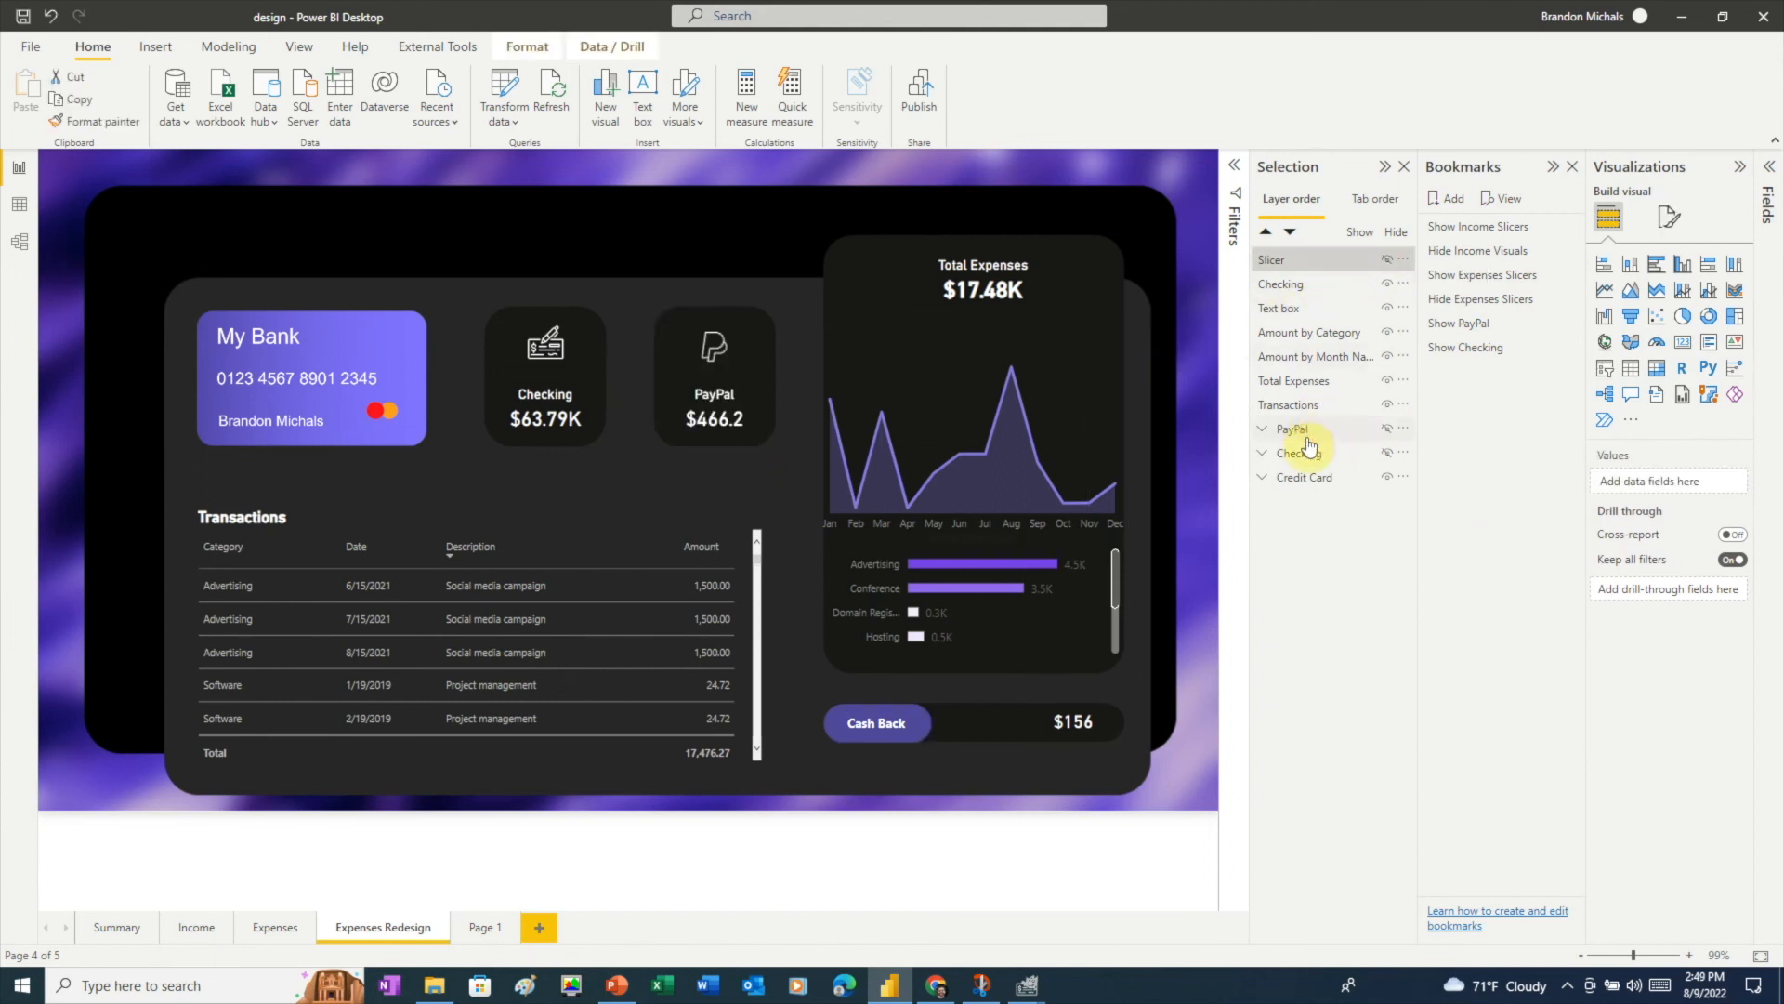
pyautogui.keyDown('ctrl'); pyautogui.click(1299, 453); pyautogui.keyUp('ctrl')
pyautogui.keyDown('ctrl'); pyautogui.click(1302, 476); pyautogui.keyUp('ctrl')
pyautogui.click(1453, 199)
pyautogui.doubleClick(1455, 373)
pyautogui.write('Show Credit Card')
pyautogui.press('Return')
# - Test the Show PayPal, Show Checking and Show Credit Card bookmarks in turn
pyautogui.click(1459, 323)
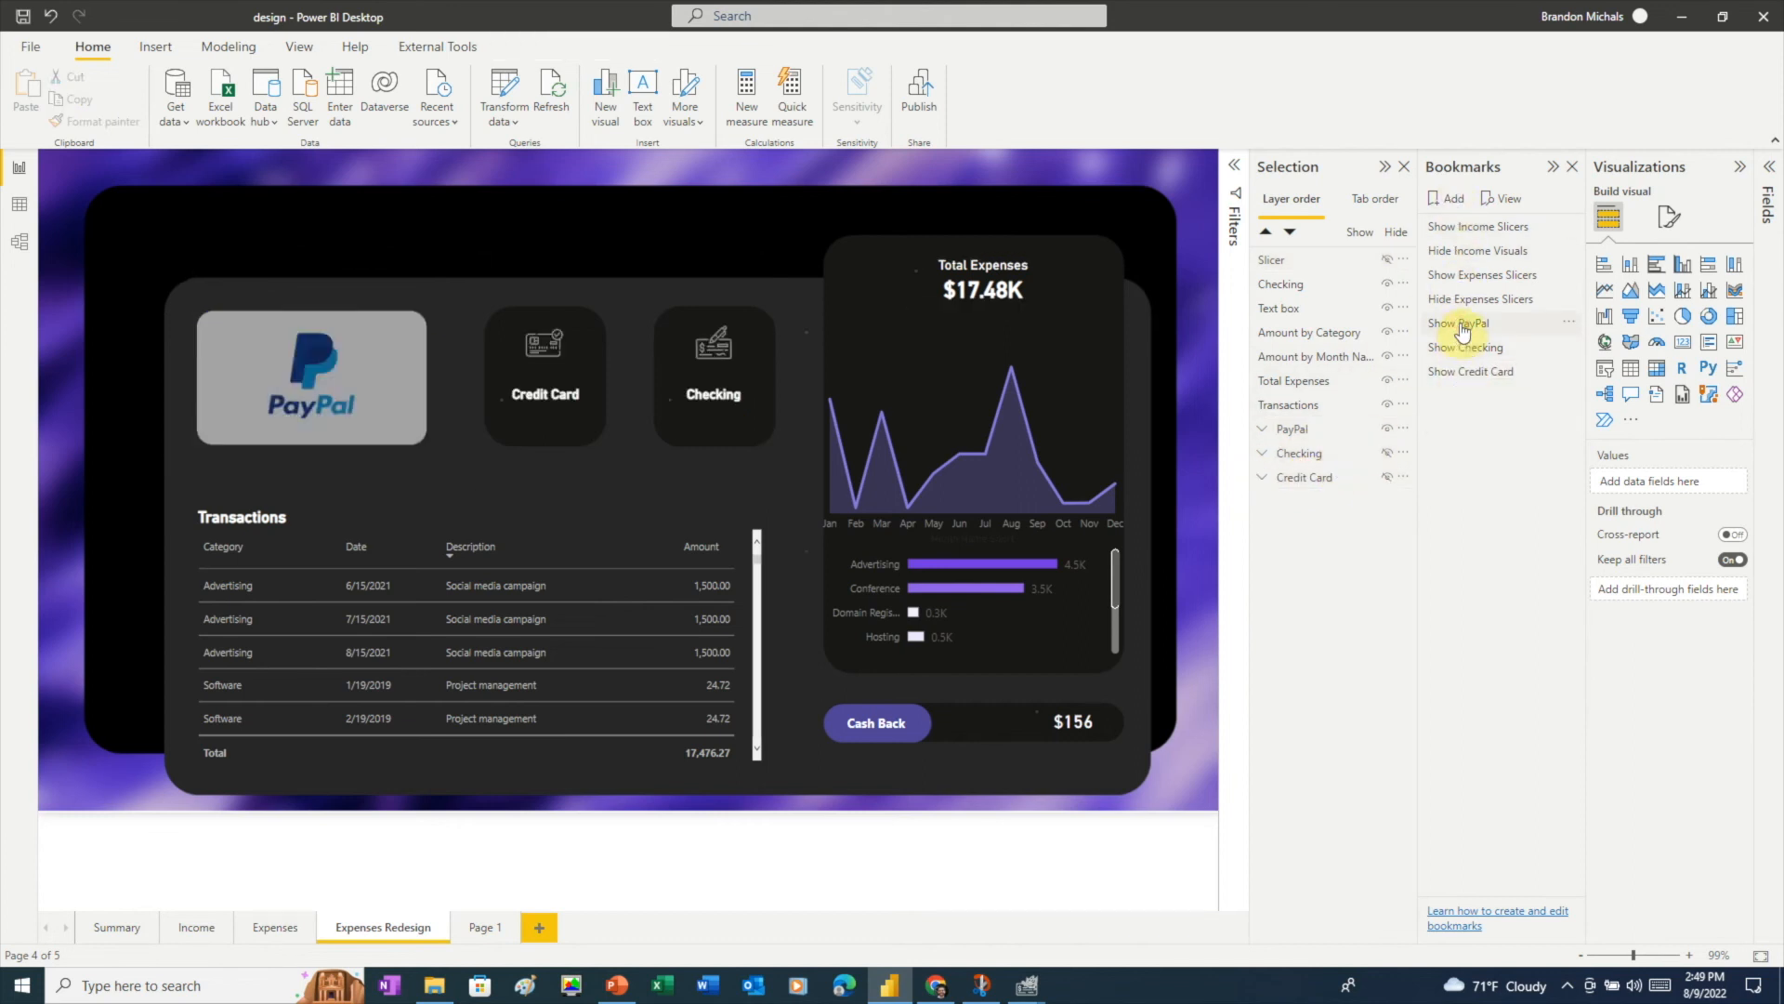
pyautogui.click(1464, 355)
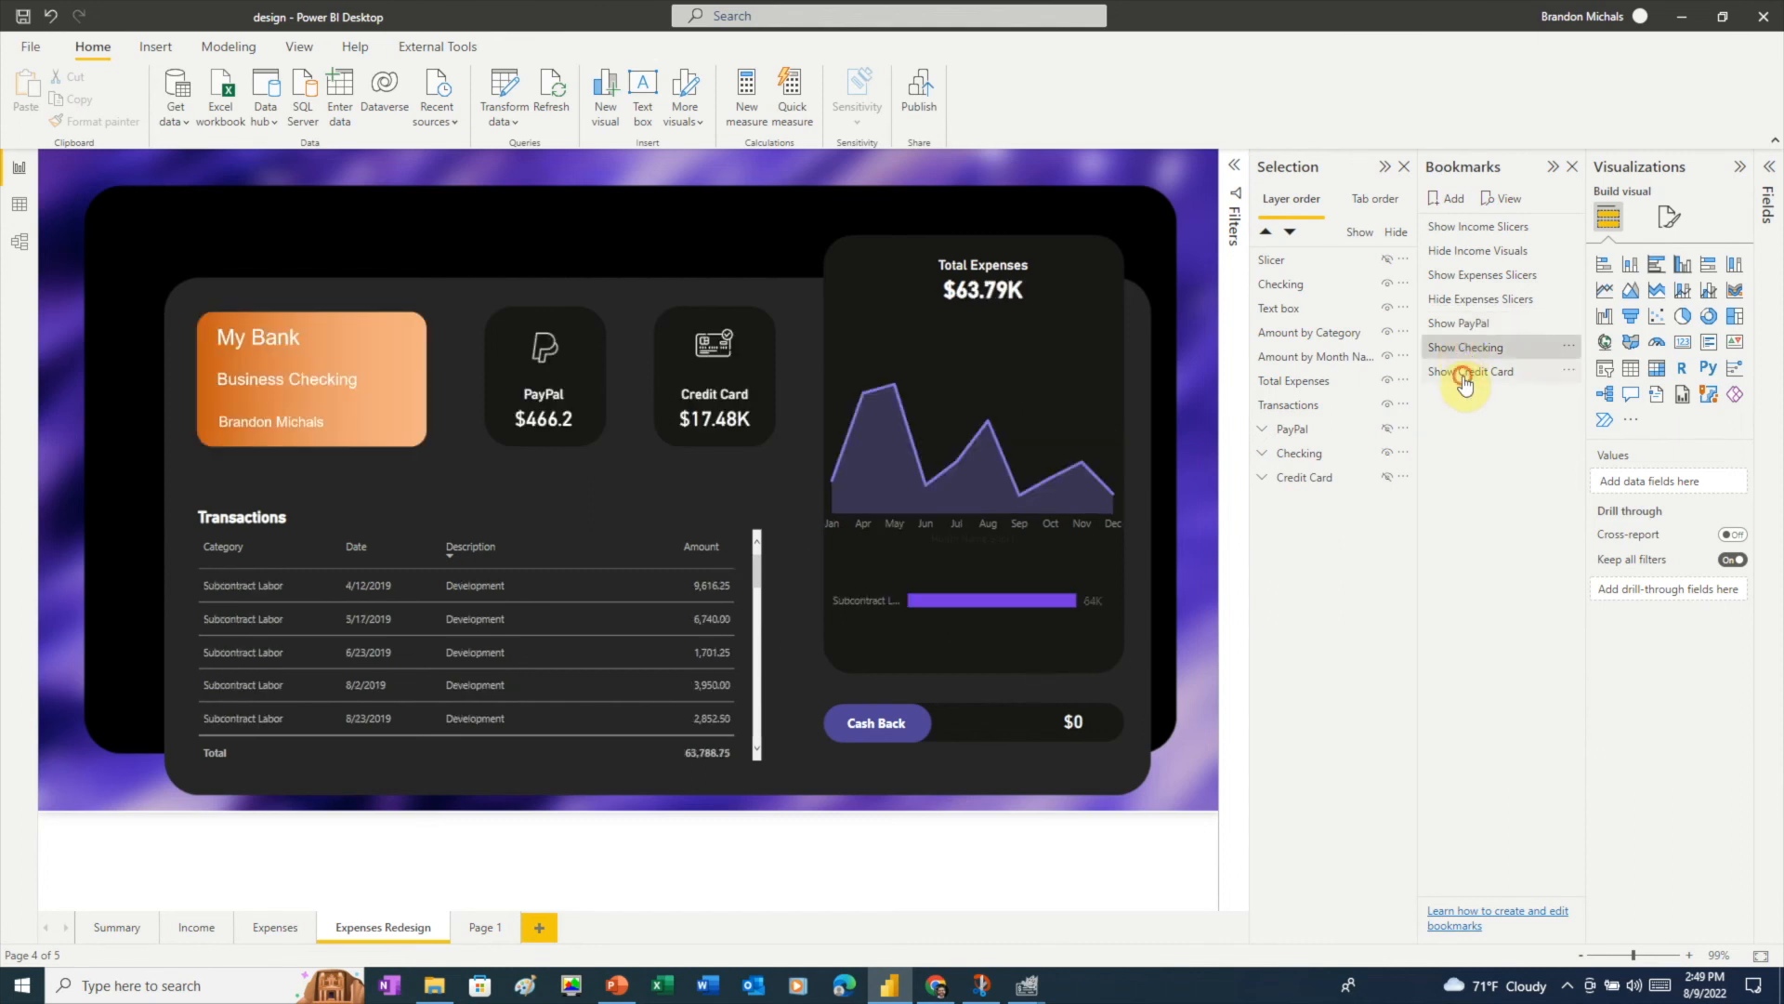
pyautogui.click(1465, 373)
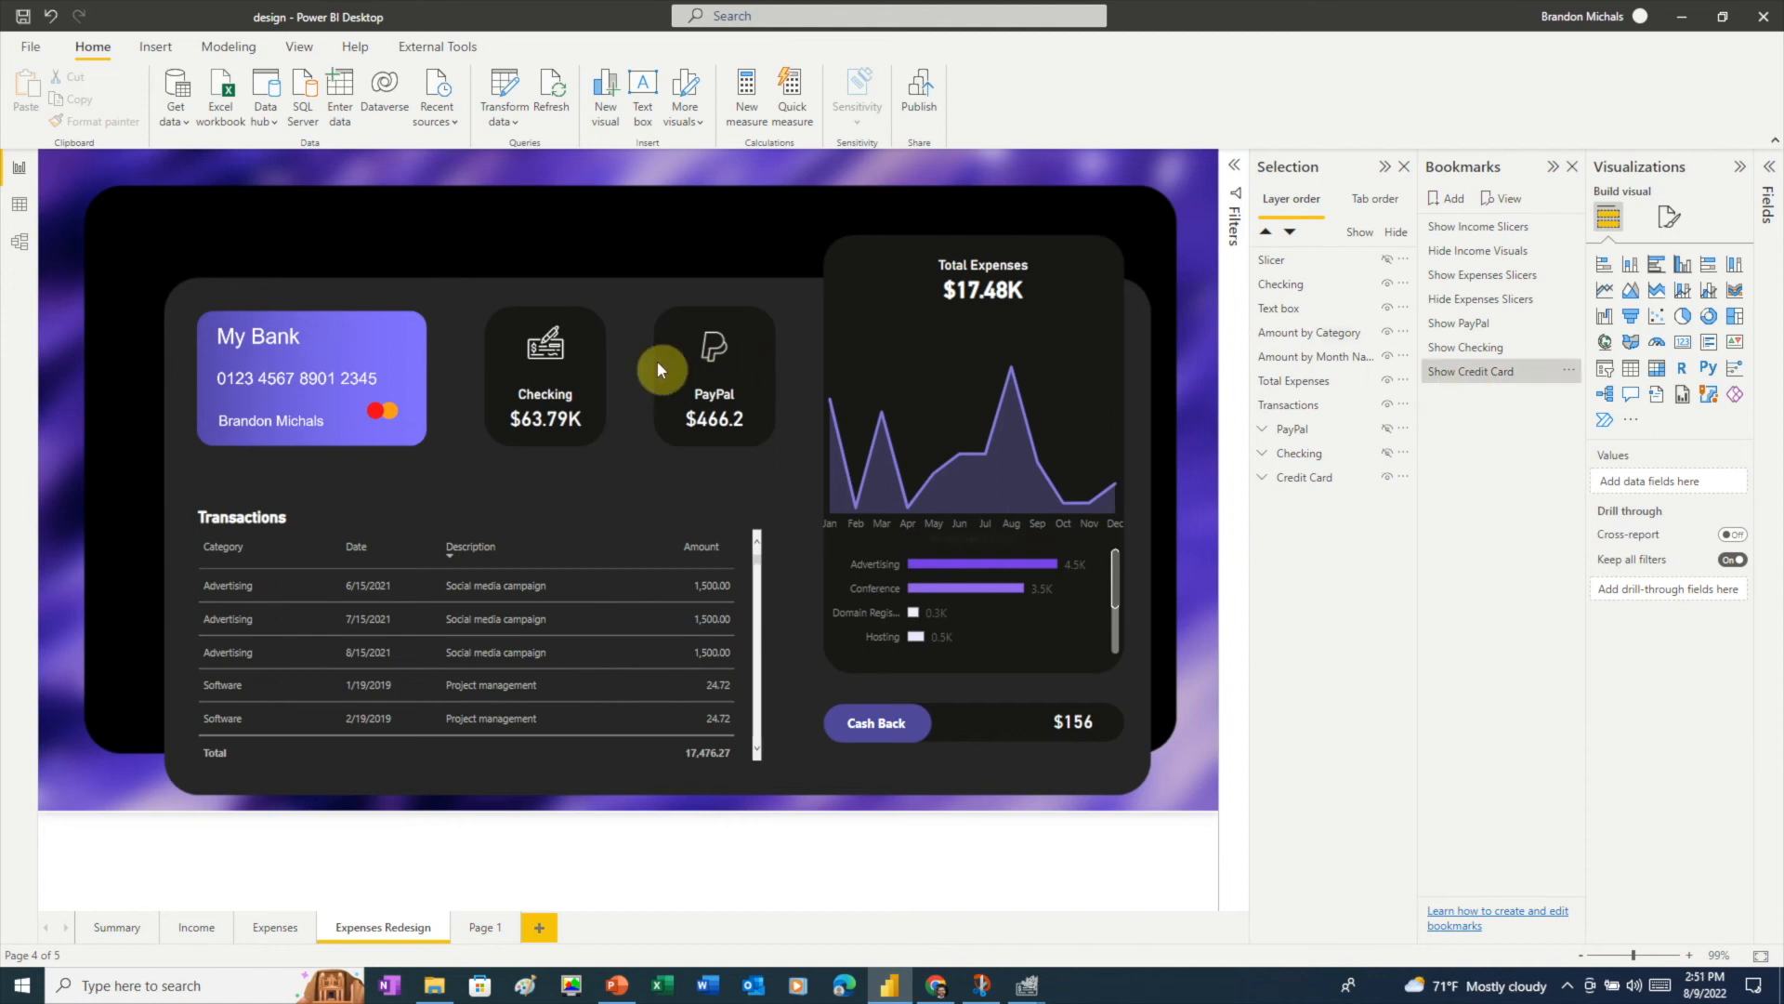
# - Turn on the action of the Checking icon in the Credit Card view and link it to the Show Checking bookmark
pyautogui.click(548, 368)
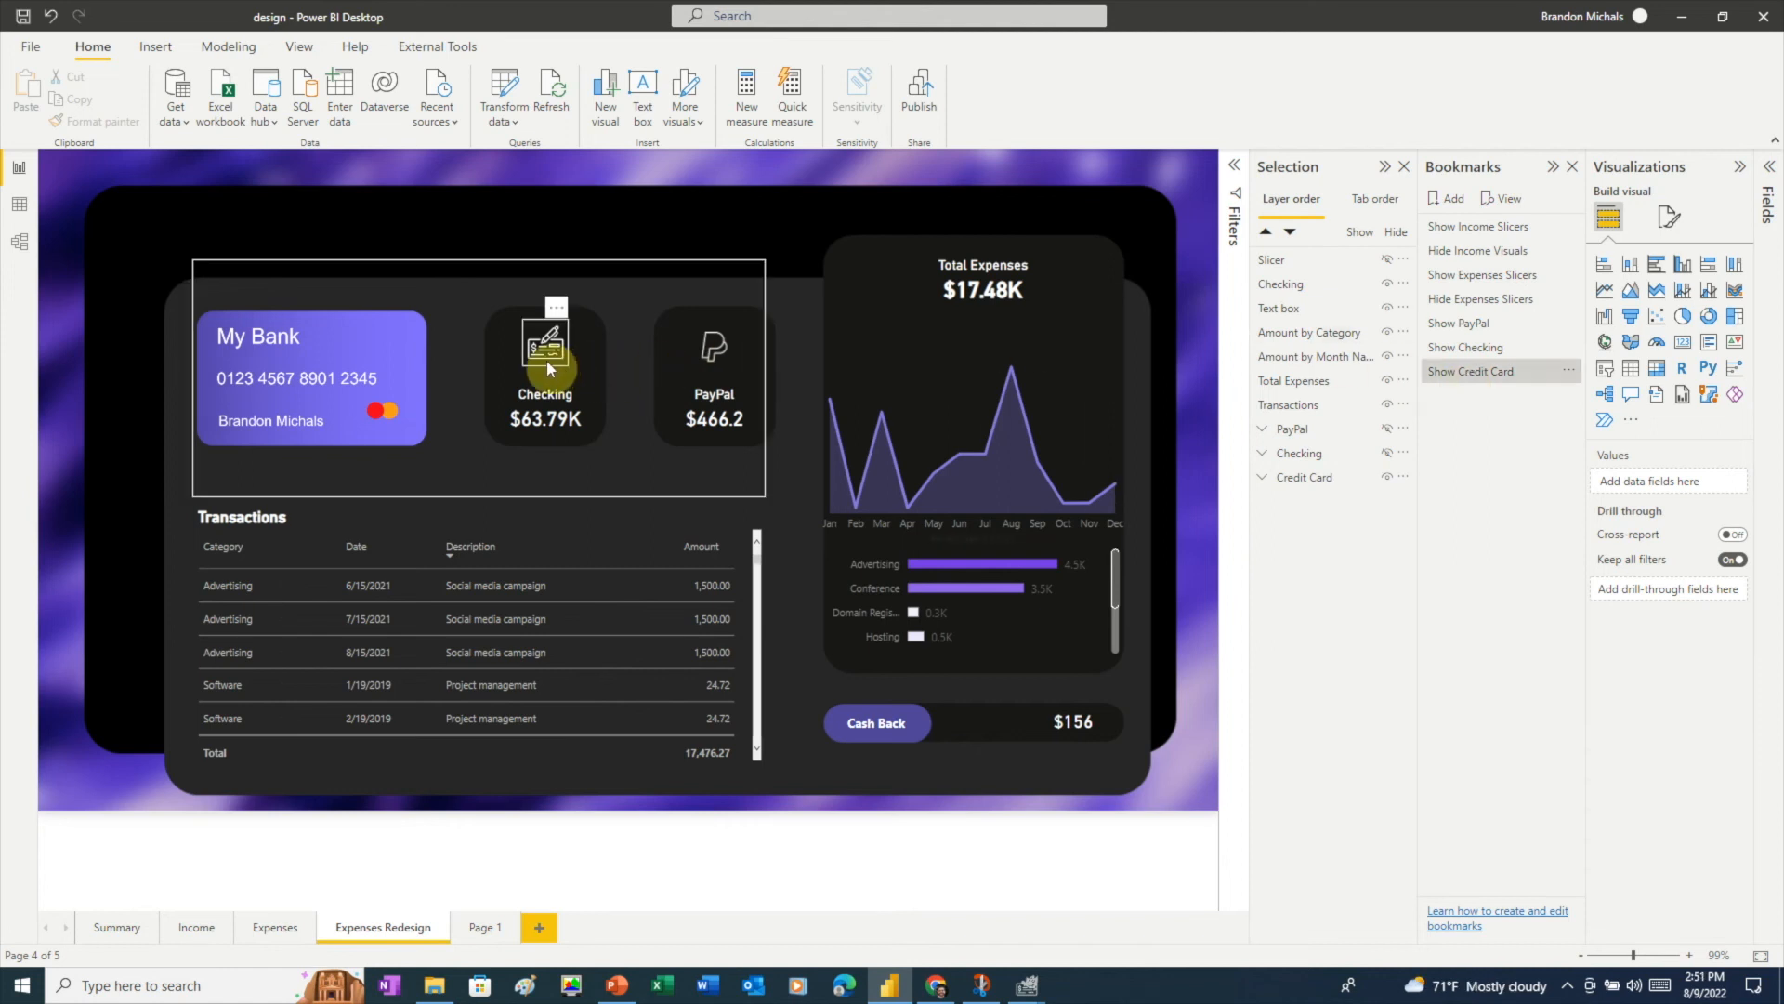
pyautogui.click(548, 359)
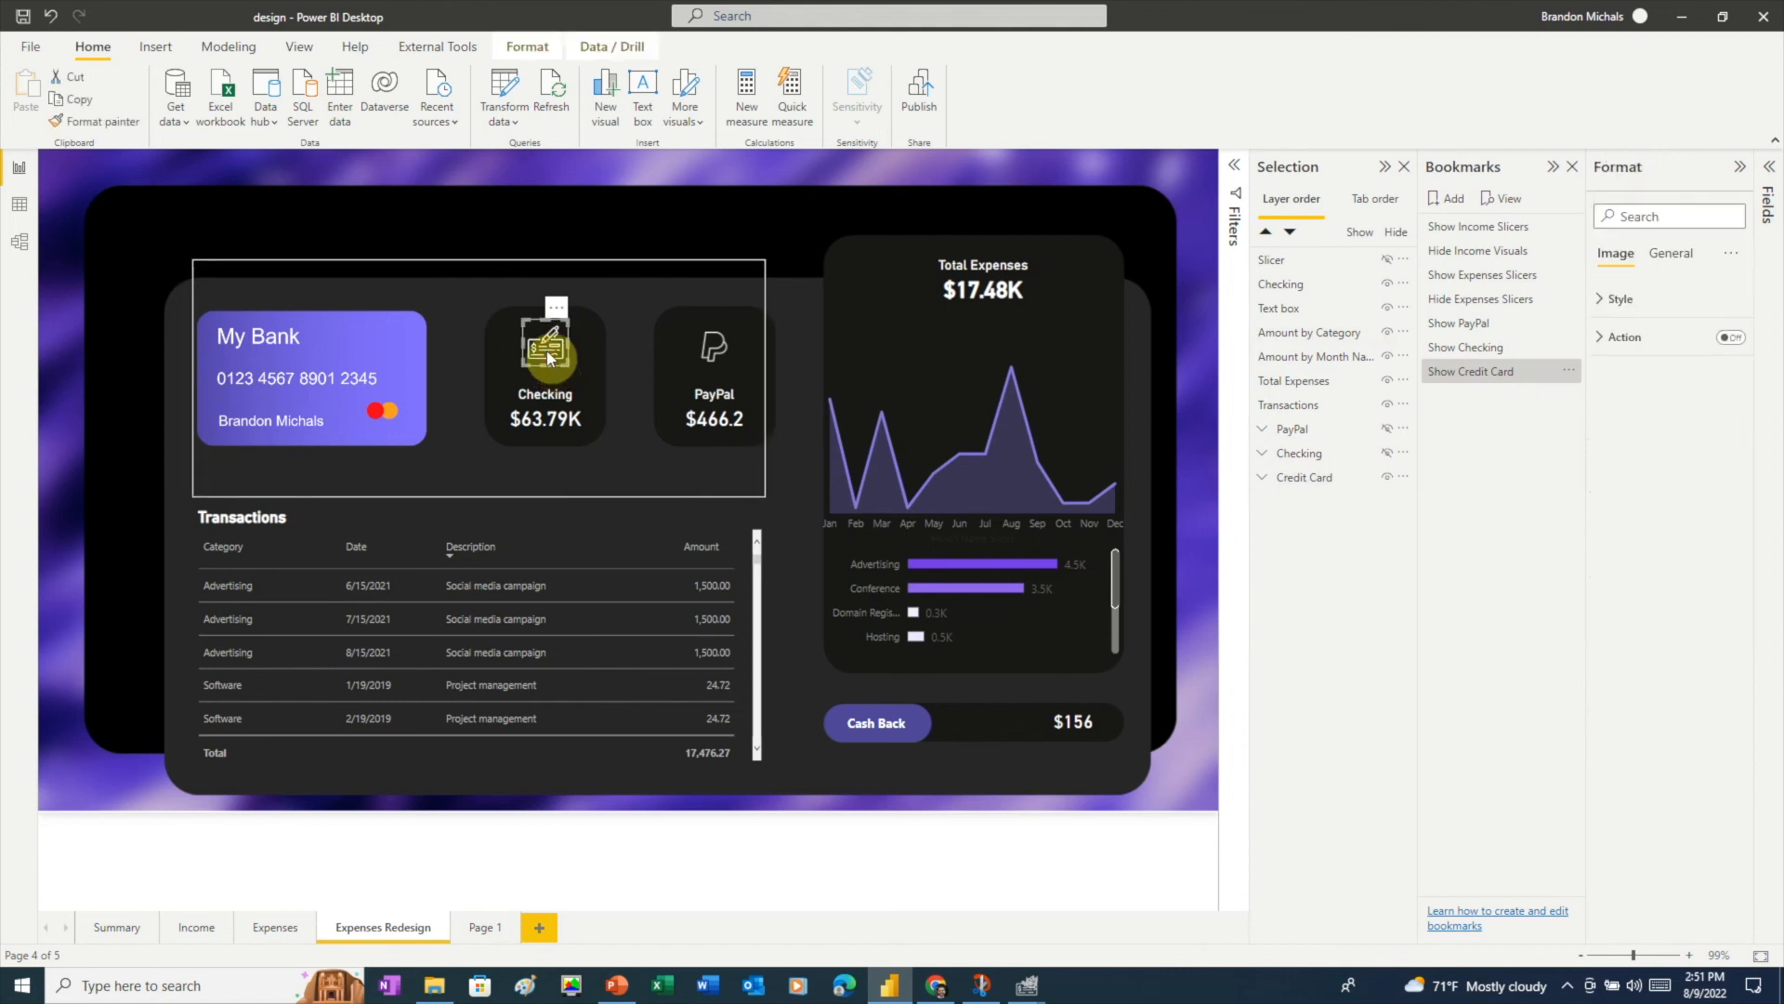
pyautogui.click(1732, 340)
pyautogui.click(1600, 340)
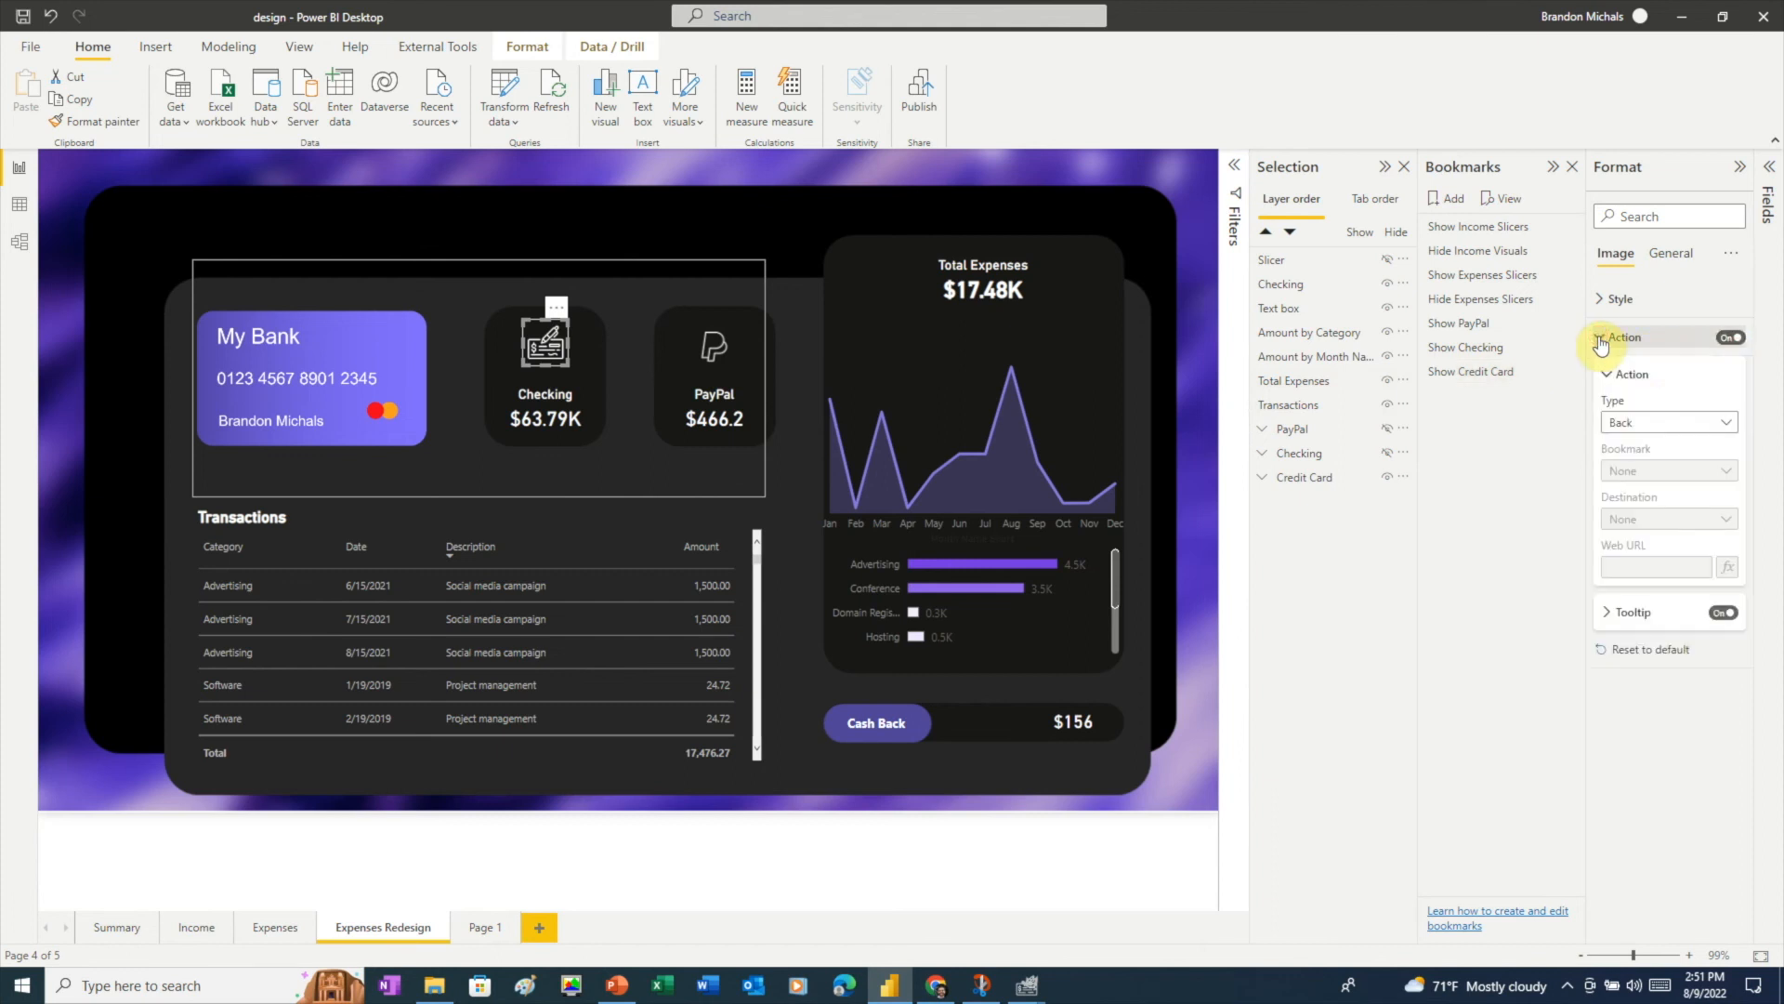
pyautogui.click(1671, 423)
pyautogui.click(1661, 468)
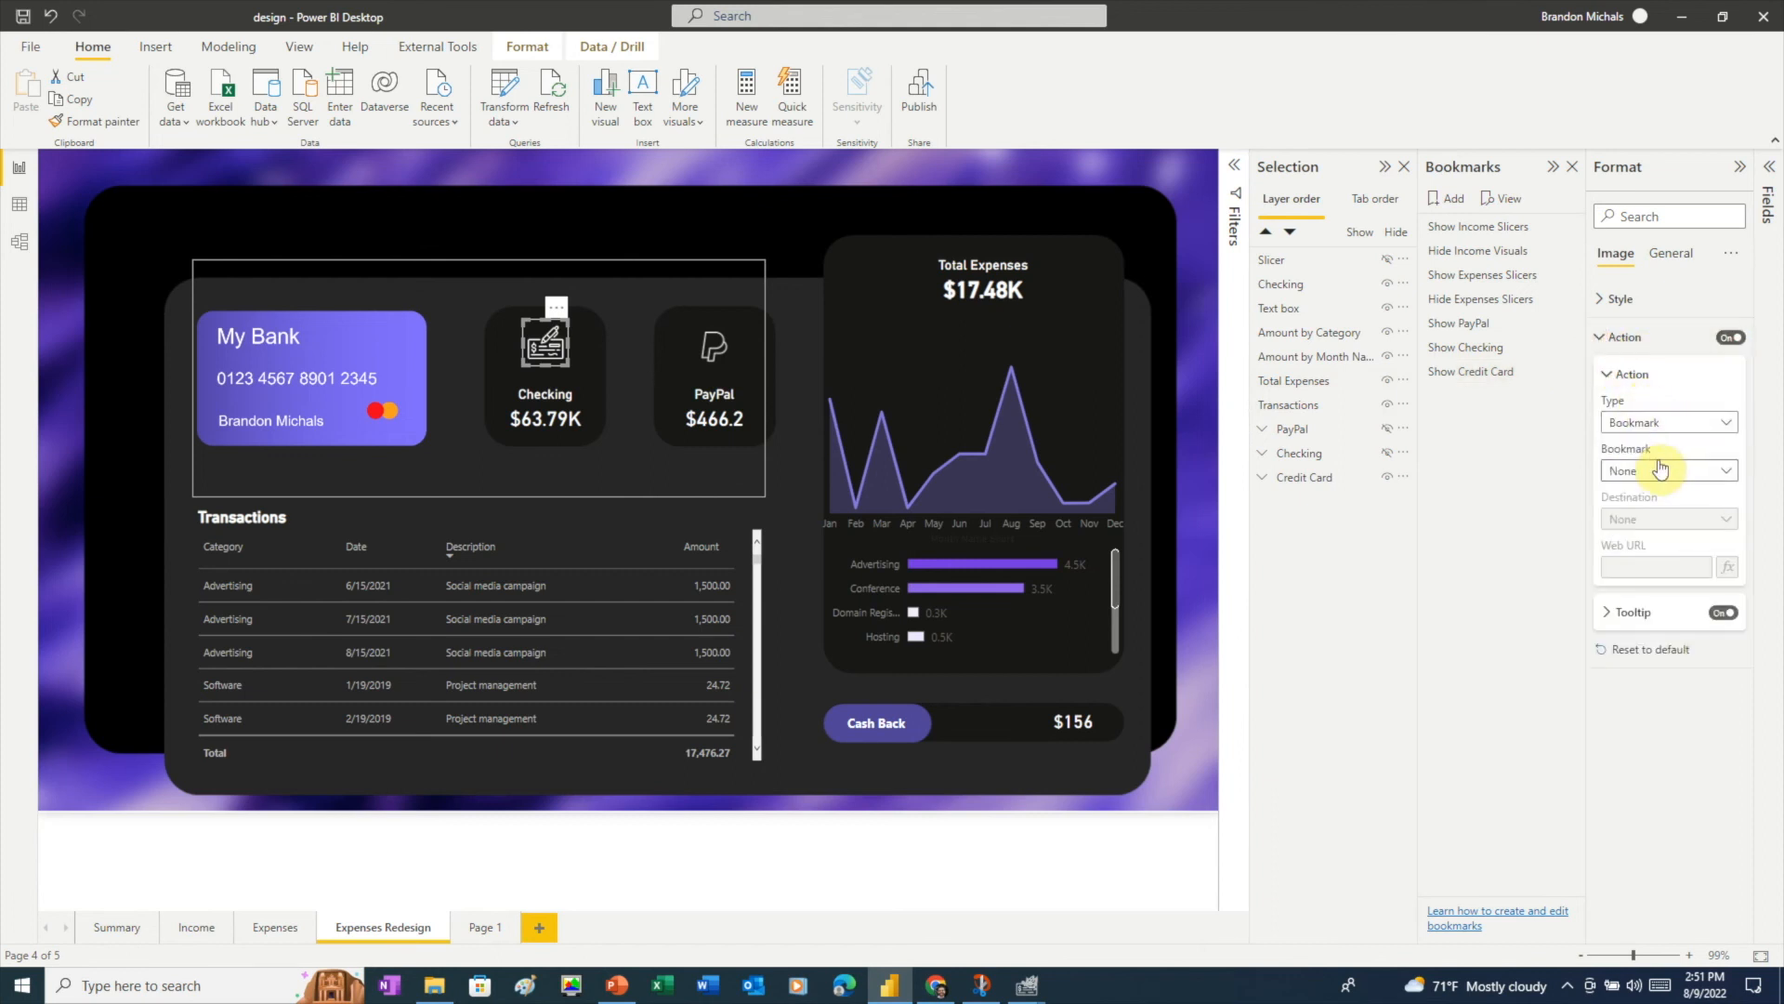
pyautogui.click(1663, 474)
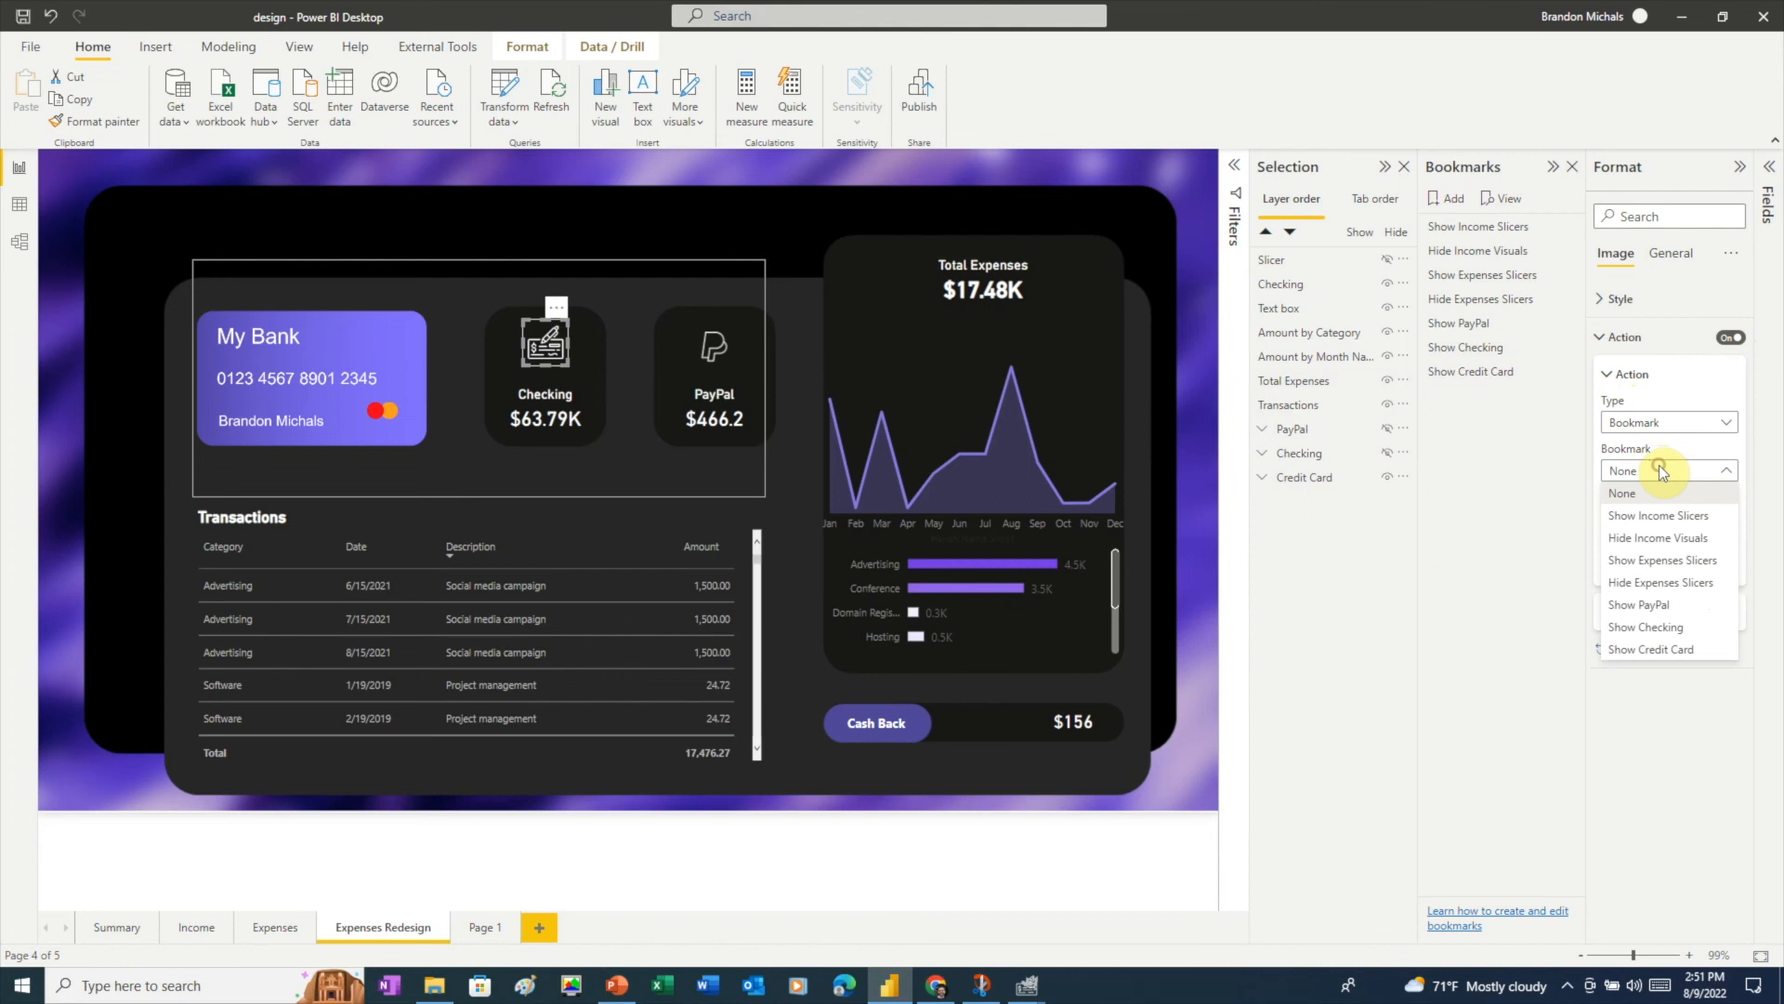
pyautogui.click(1644, 629)
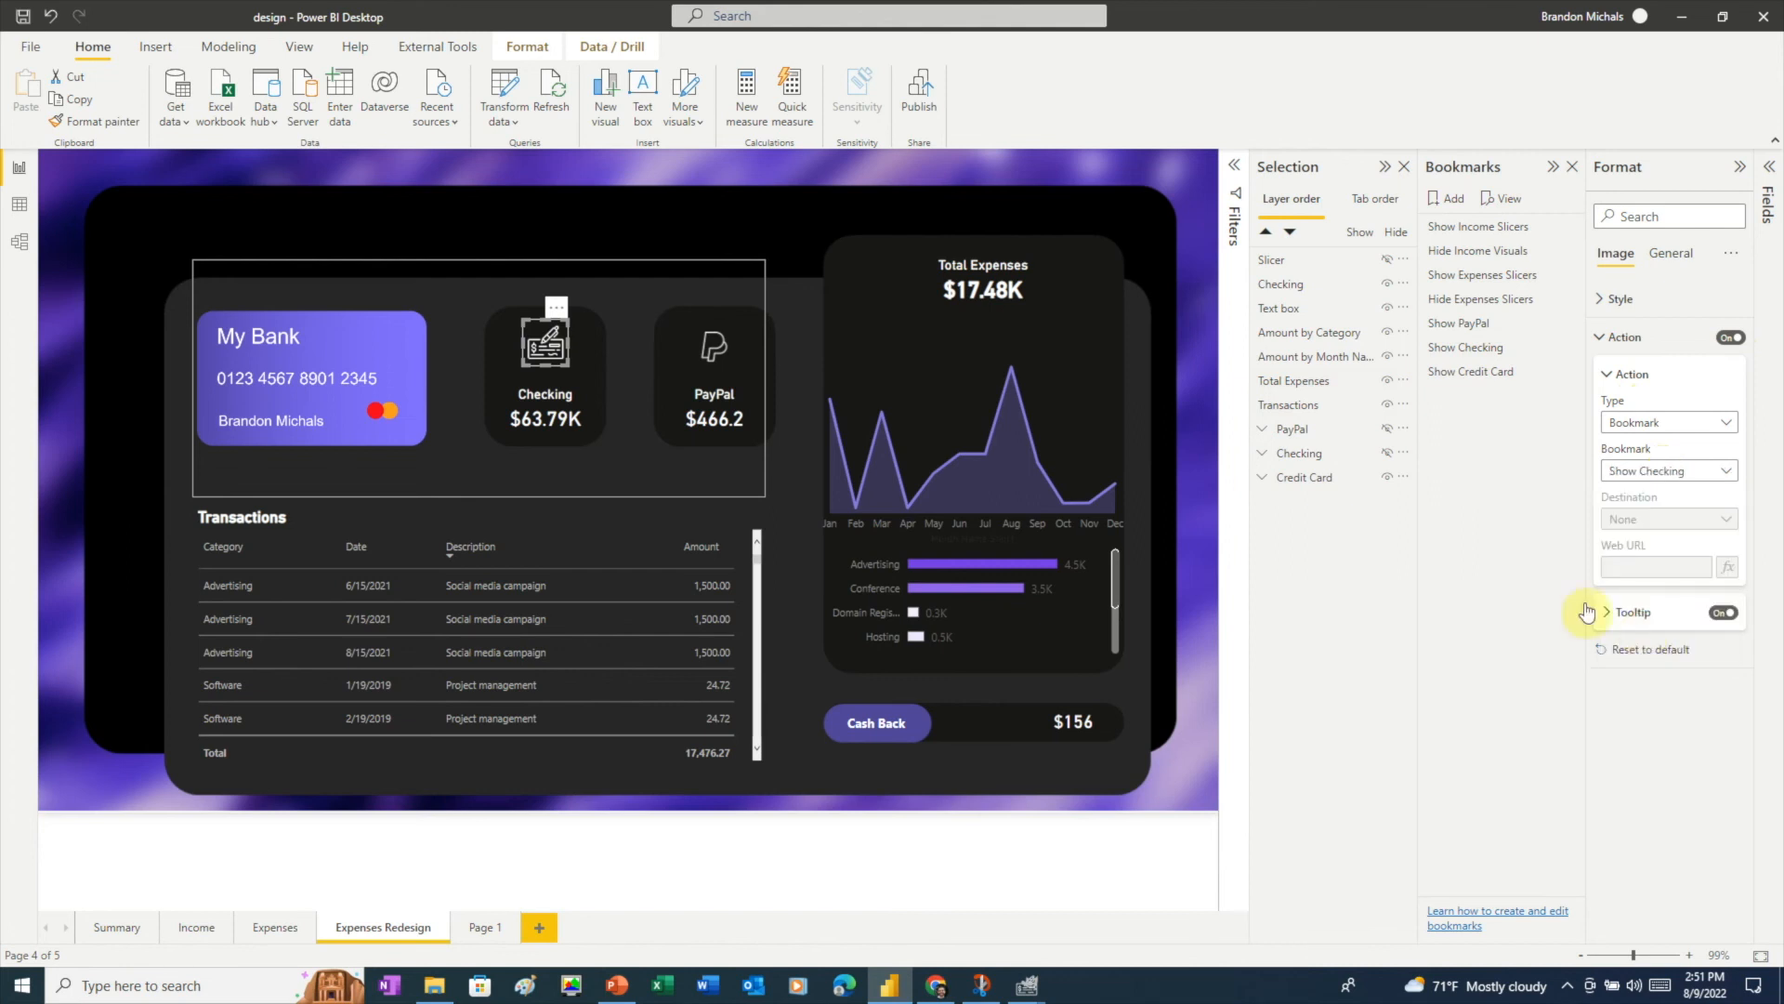
# - Give the PayPal icon in the Credit Card view a Bookmark action that opens Show PayPal
pyautogui.click(718, 353)
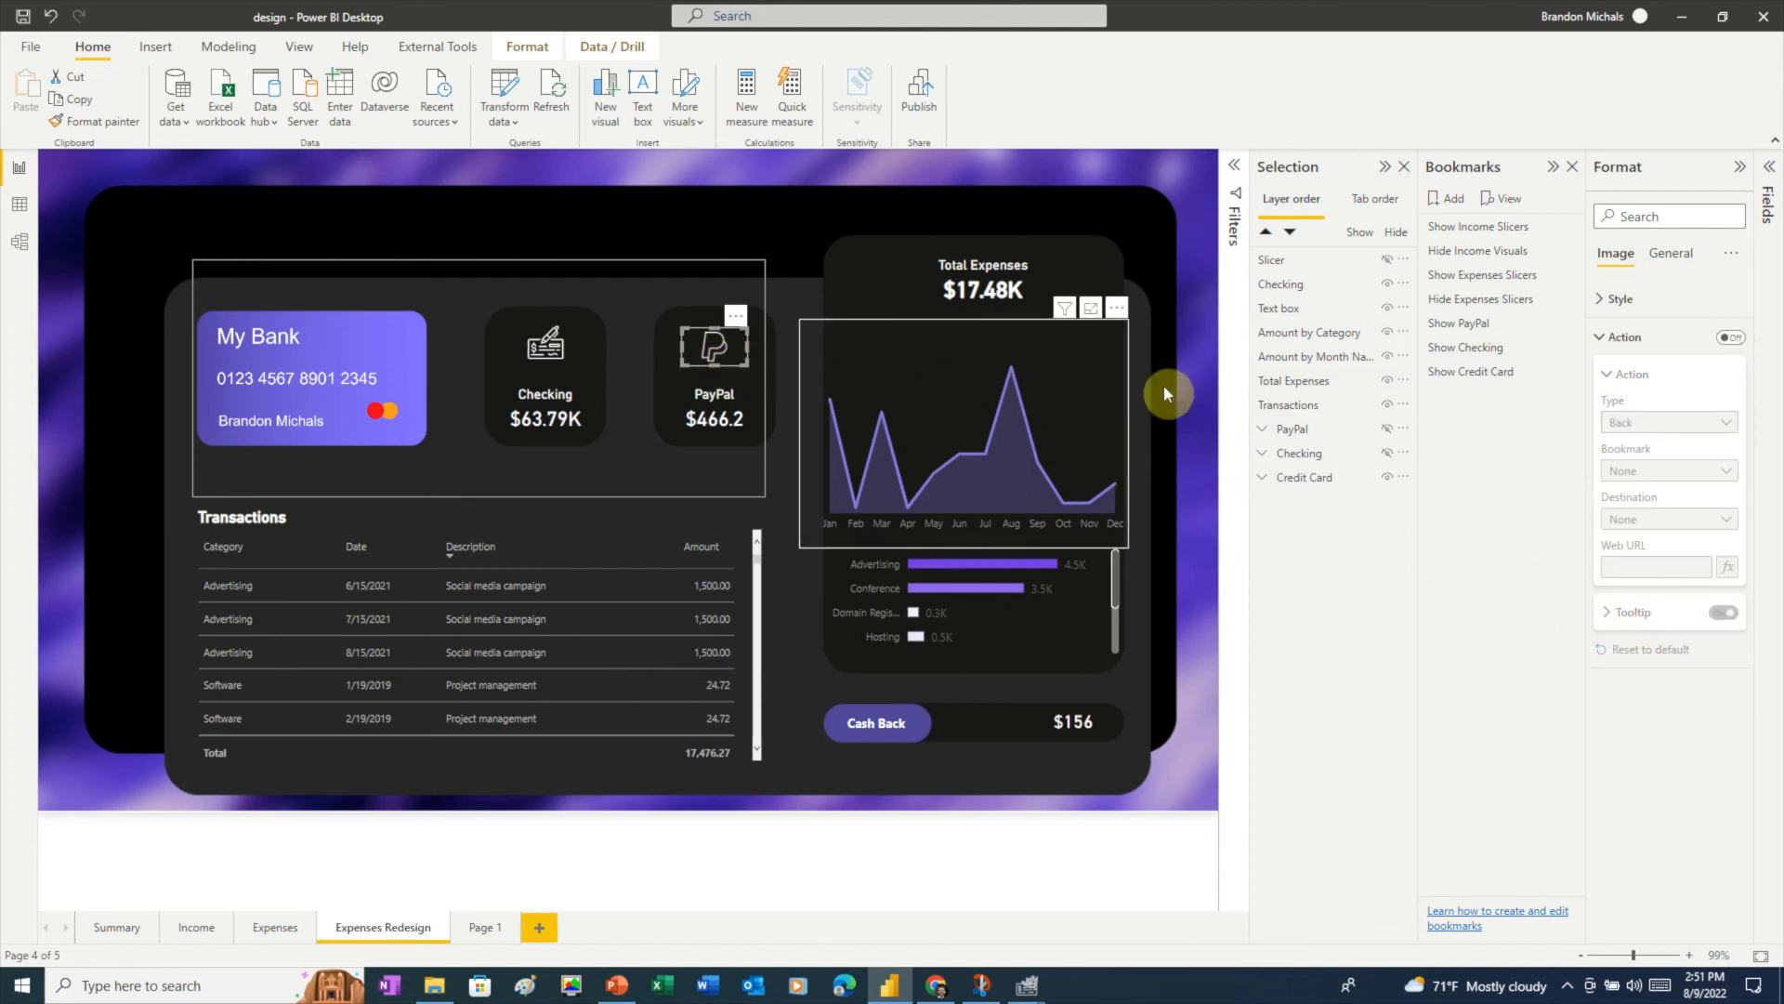
pyautogui.click(1725, 339)
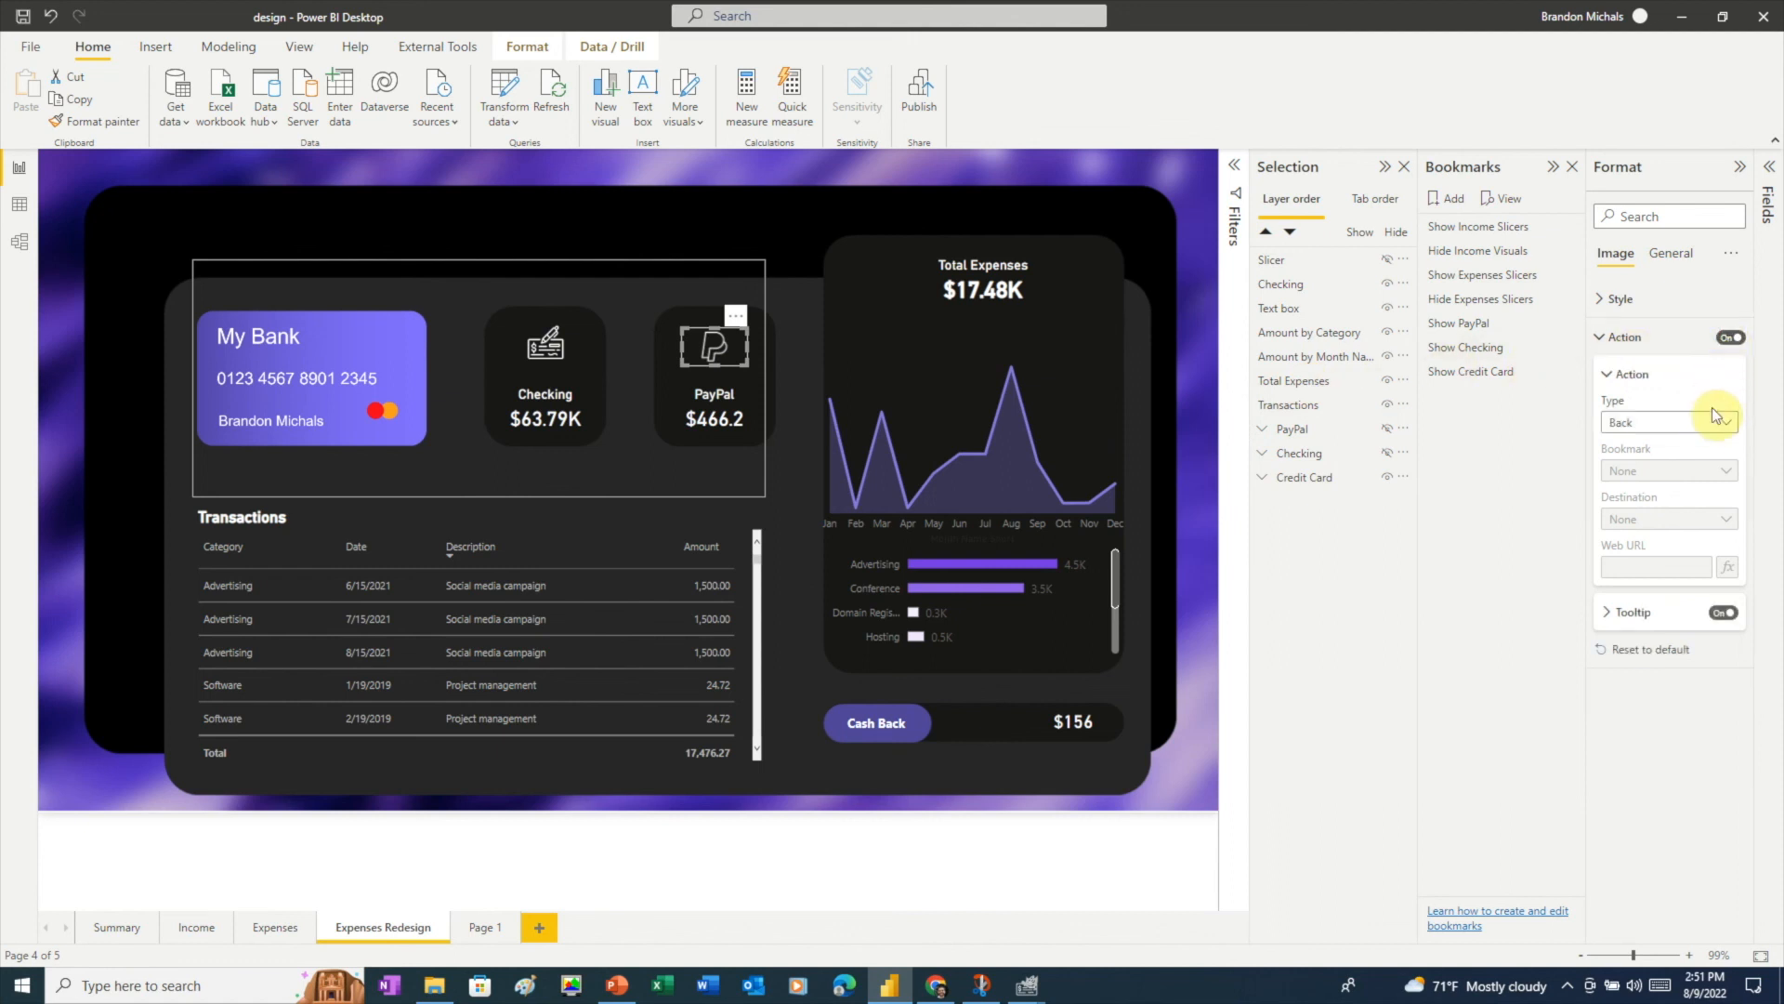
pyautogui.click(1712, 418)
pyautogui.click(1678, 464)
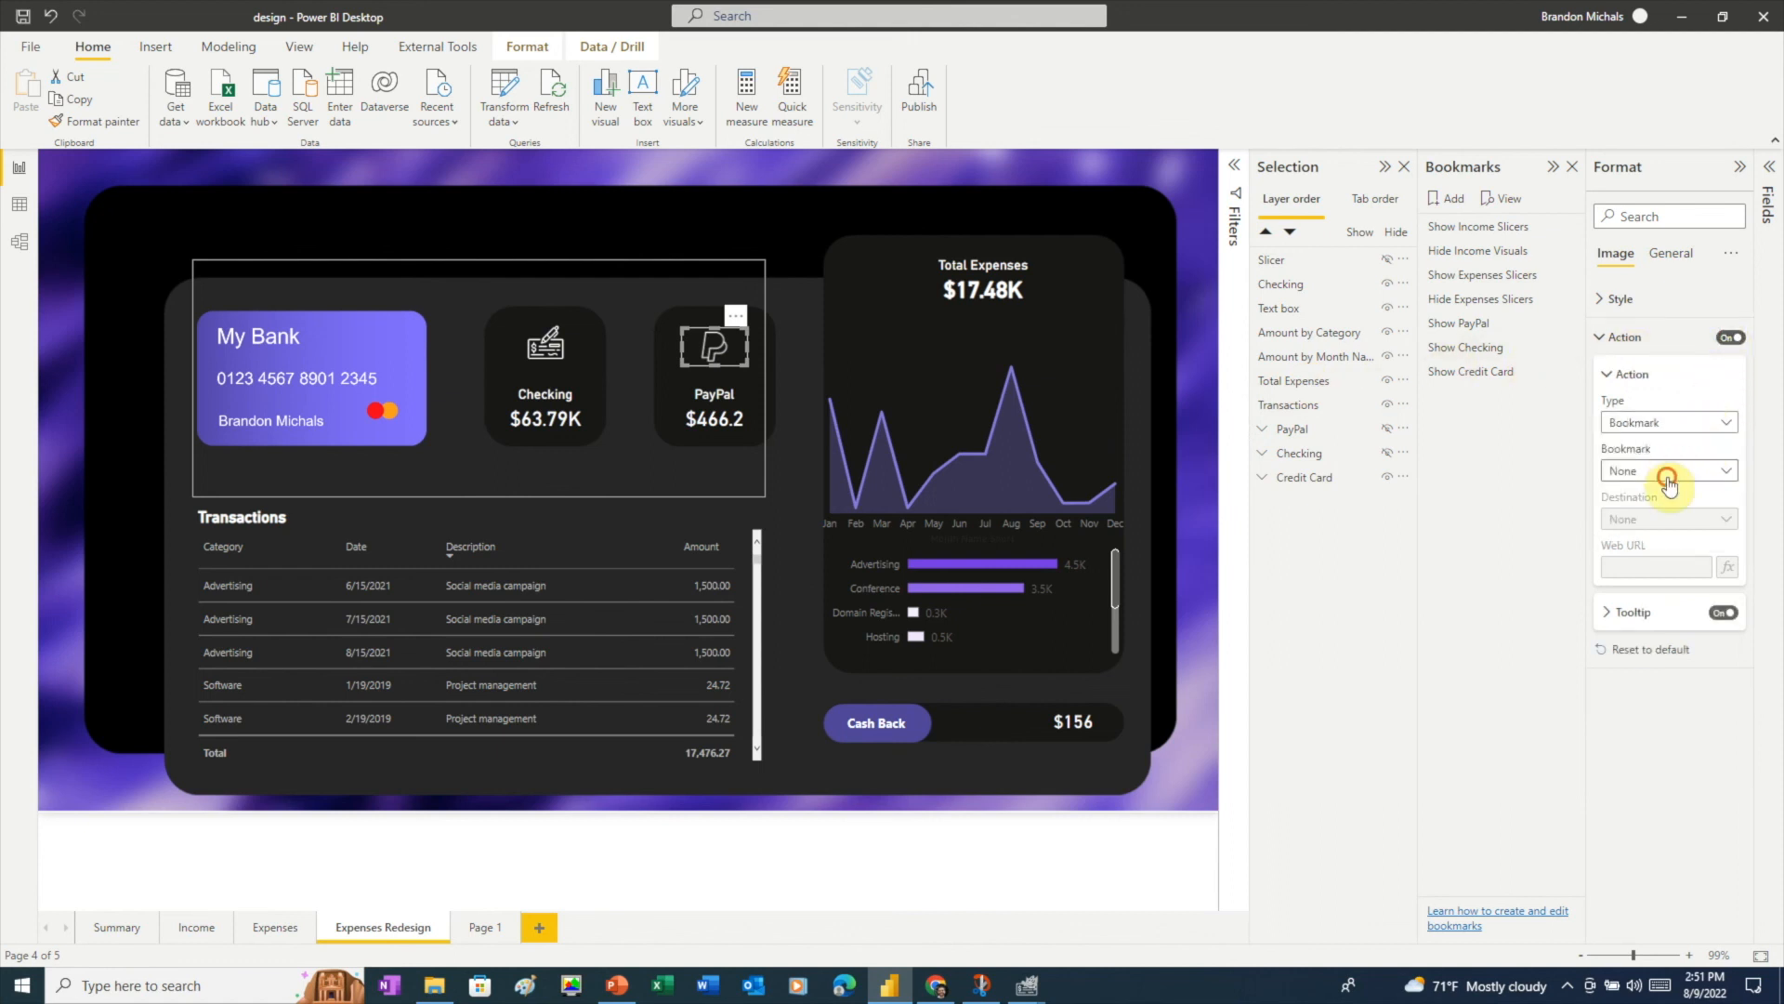
pyautogui.click(1664, 471)
pyautogui.click(1646, 604)
# - Switch to the Checking view and give its PayPal icon a Bookmark action that opens Show PayPal
pyautogui.click(1462, 347)
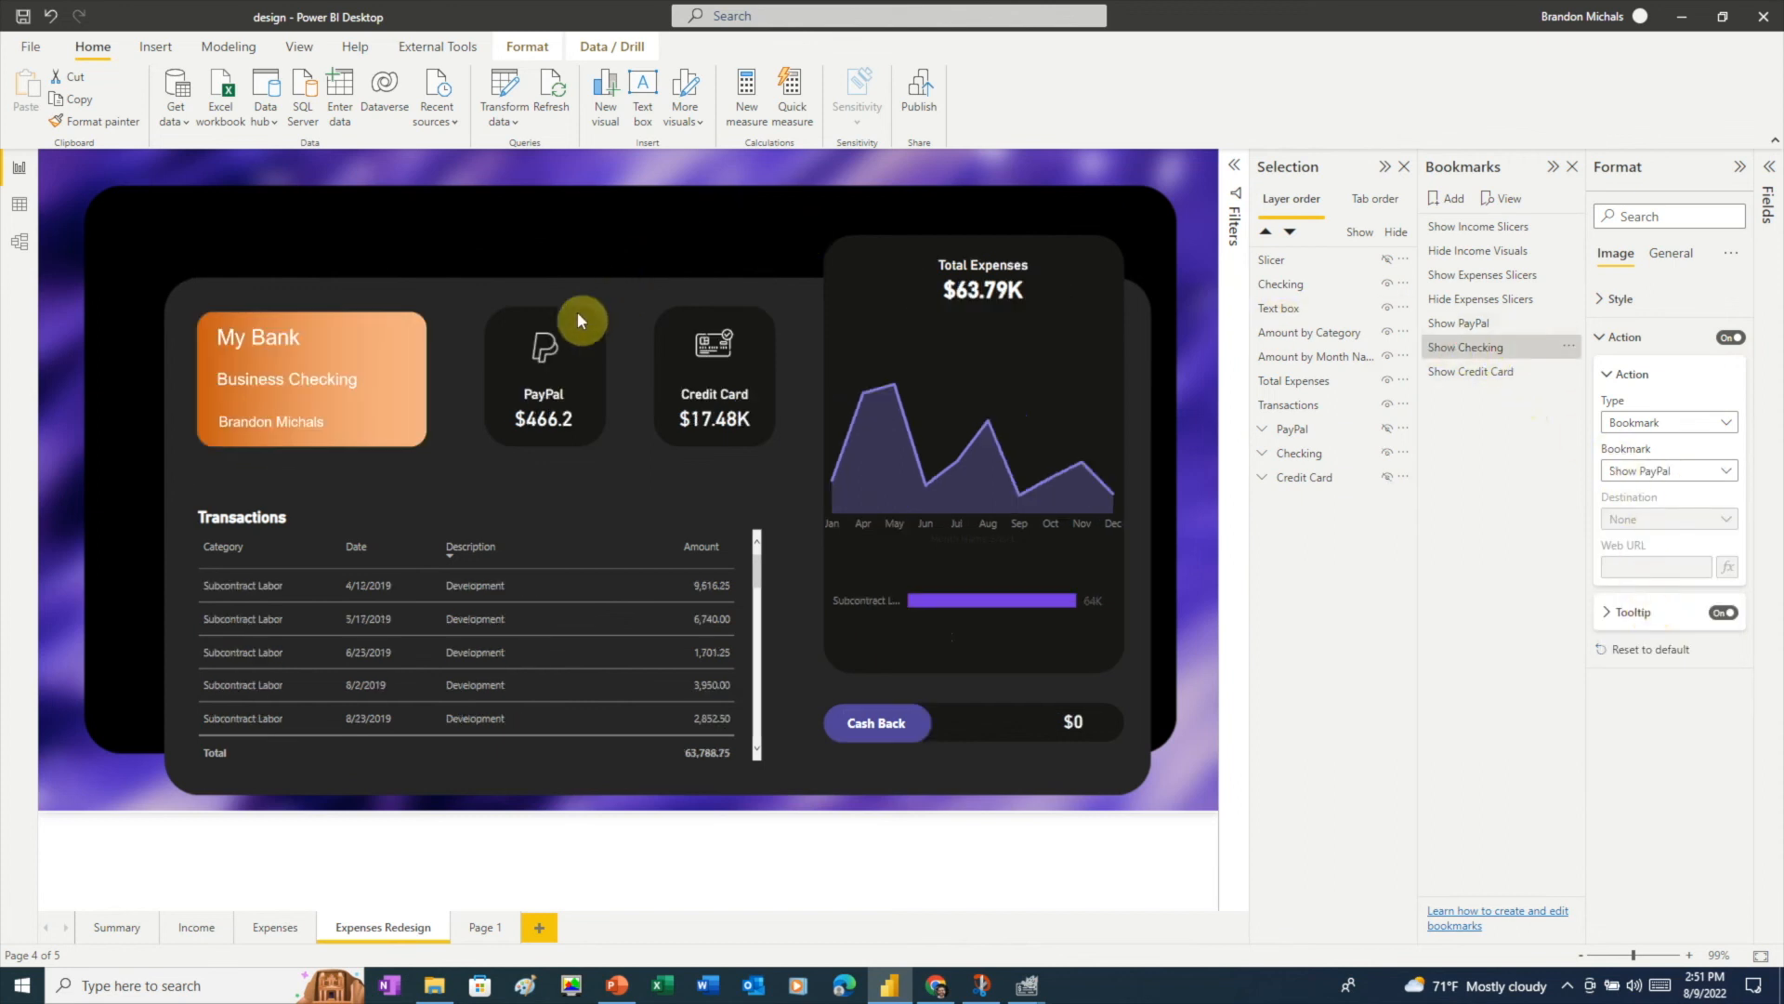
pyautogui.click(546, 346)
pyautogui.click(1731, 337)
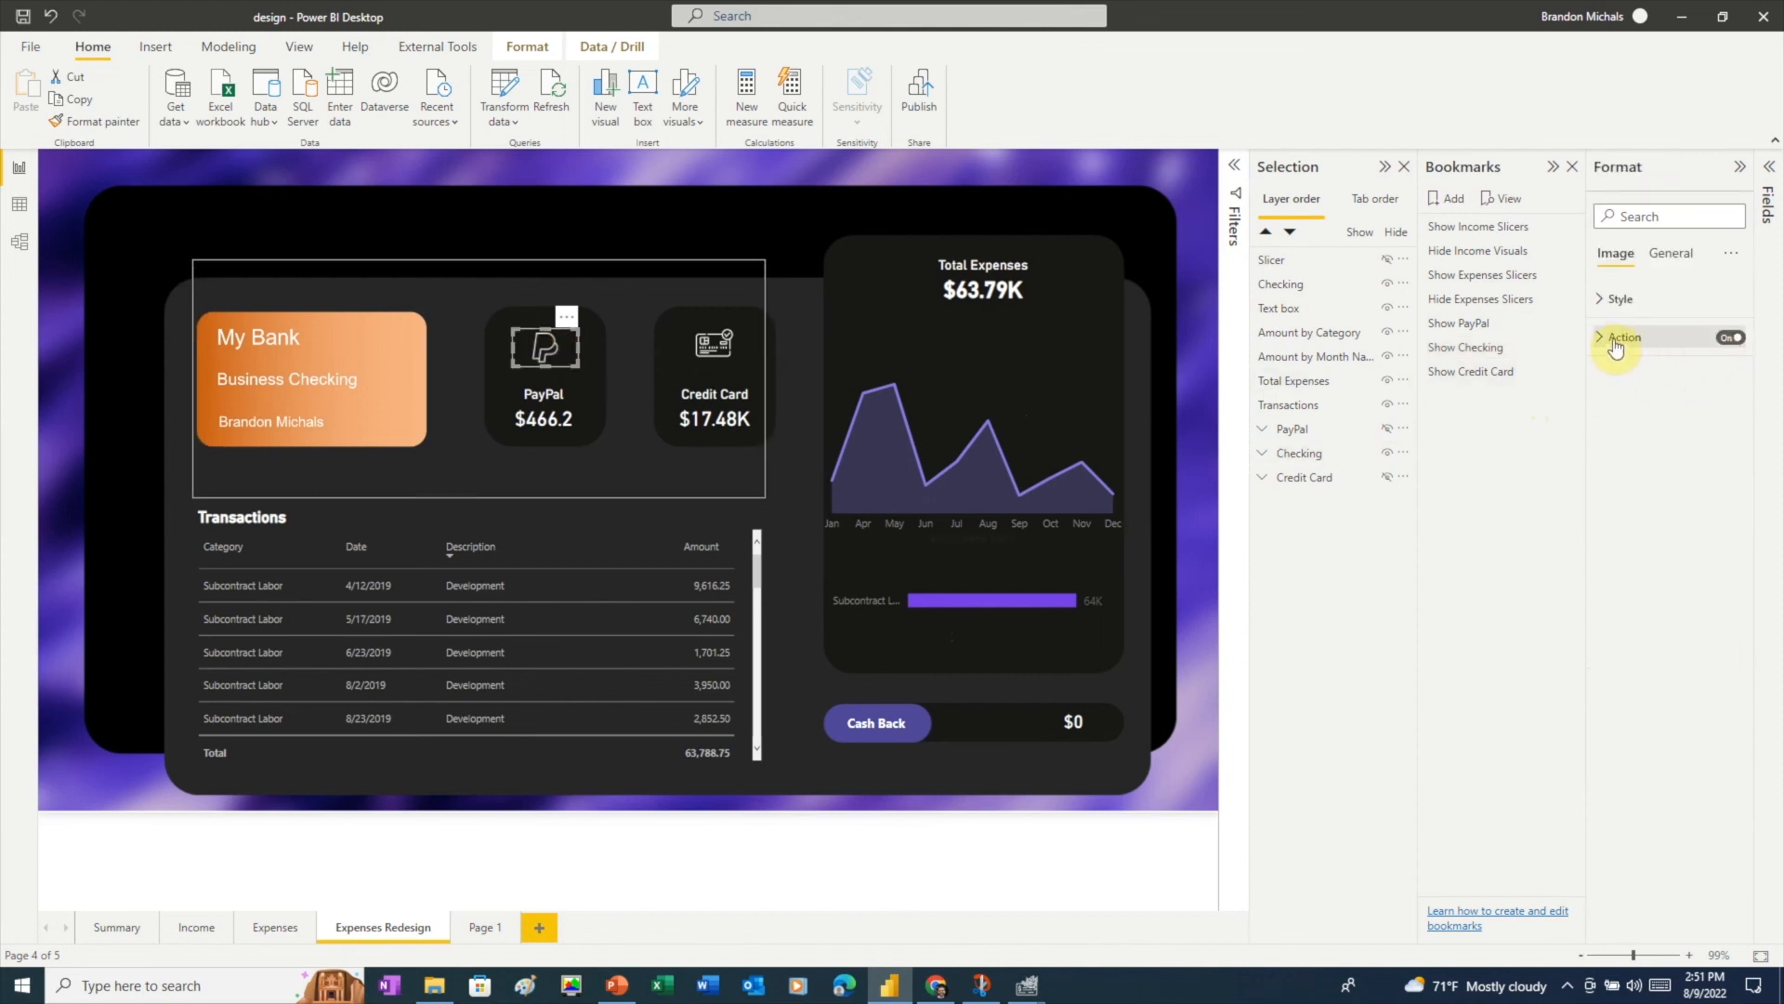
pyautogui.click(1622, 336)
pyautogui.click(1615, 425)
pyautogui.click(1626, 466)
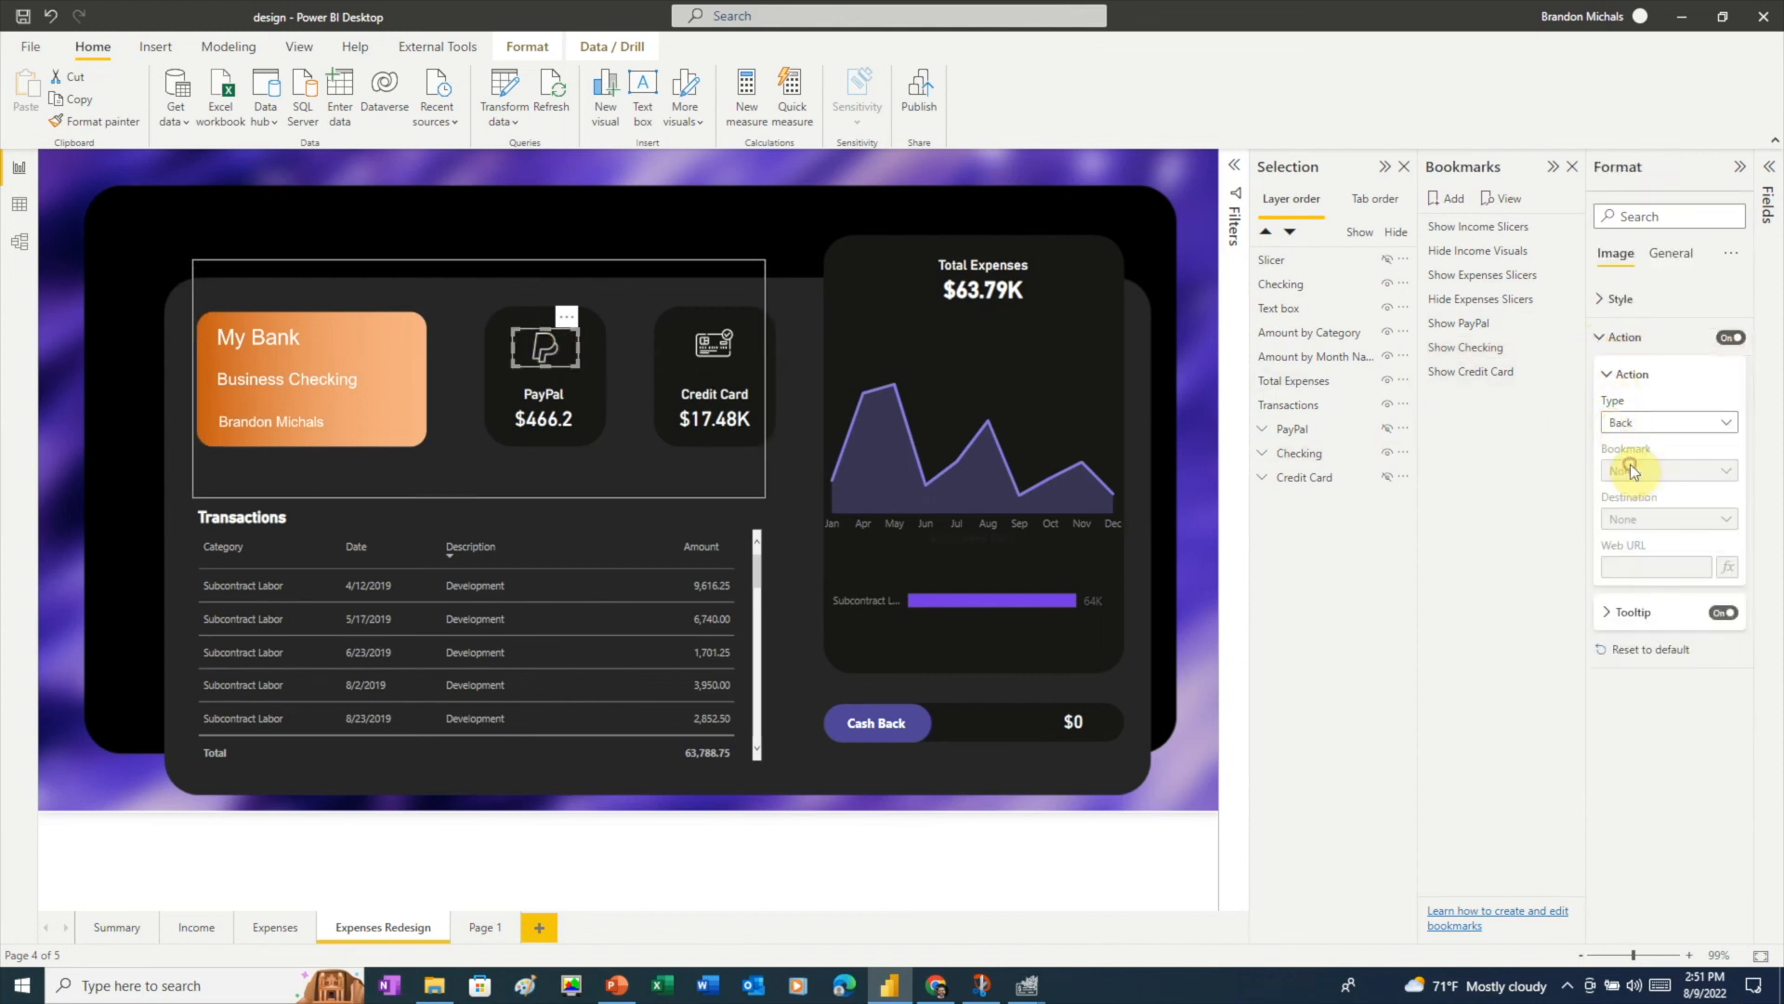
pyautogui.click(1631, 470)
pyautogui.click(1646, 605)
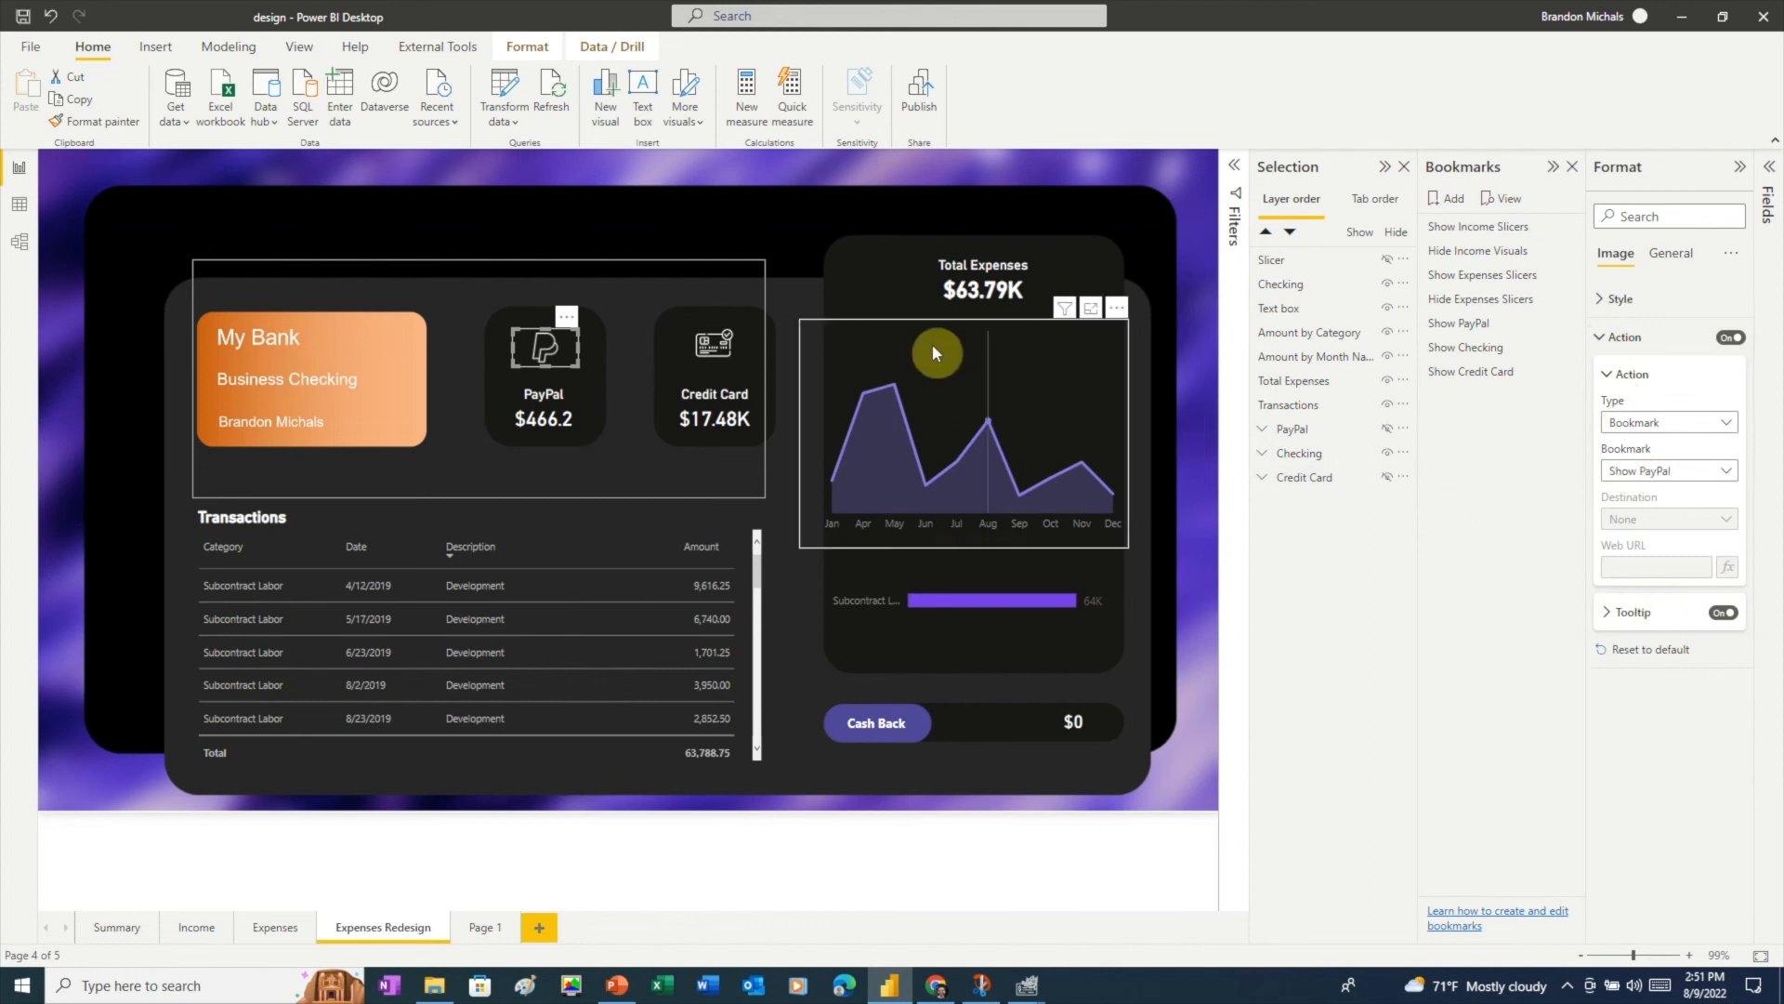
# - Give the Credit Card icon in the Checking view a Bookmark action that opens Show Credit Card
pyautogui.click(721, 350)
pyautogui.click(1729, 336)
pyautogui.click(1648, 435)
pyautogui.click(1636, 467)
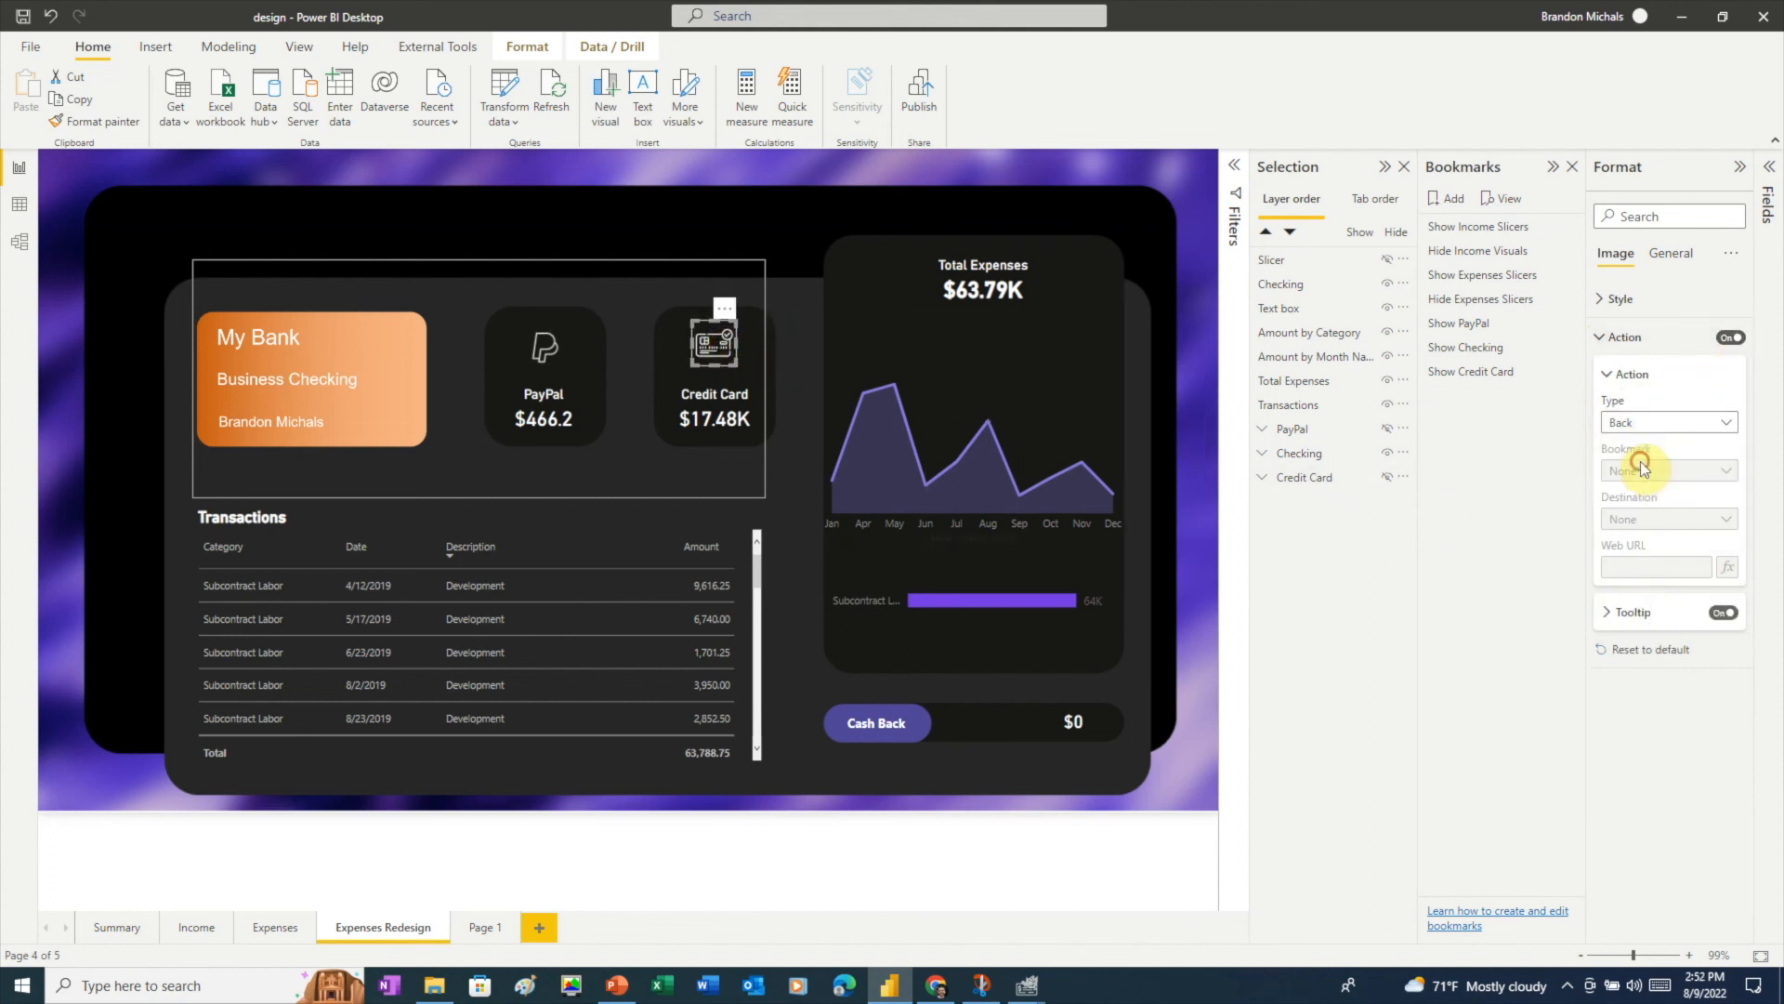
pyautogui.click(1637, 472)
pyautogui.click(1617, 650)
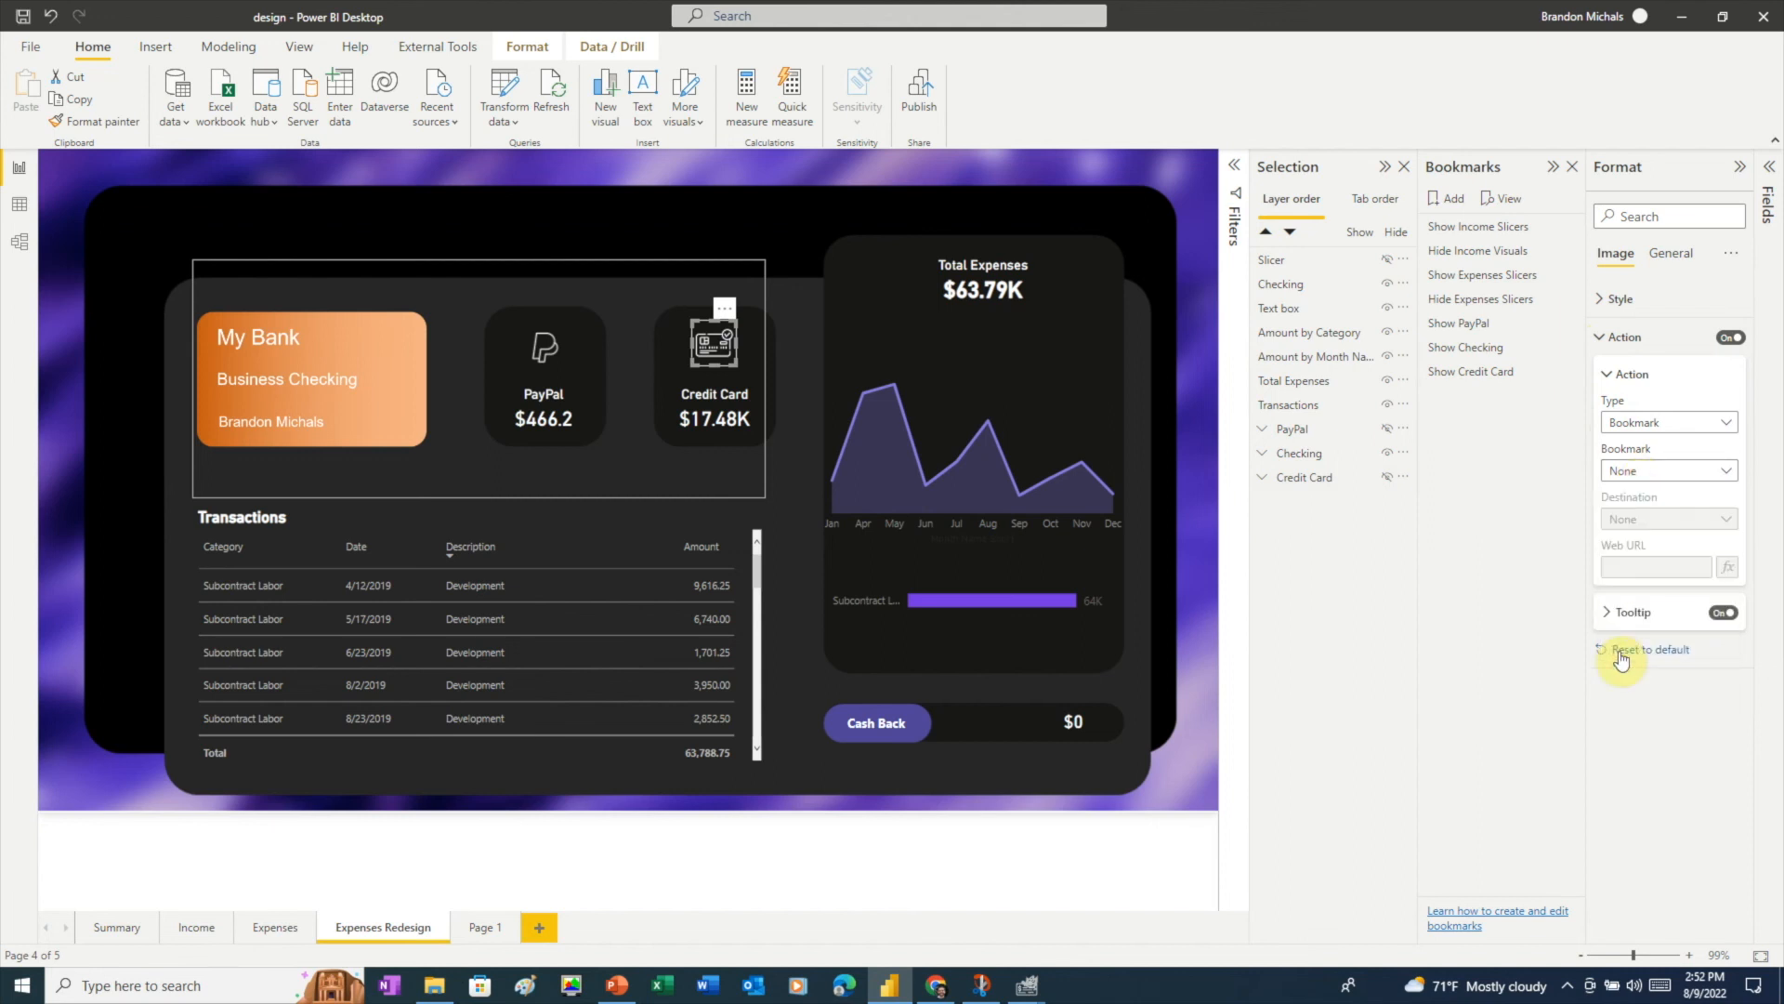
# - Show the PayPal group in place of Checking and link its Credit Card icon to the Show Credit Card bookmark
pyautogui.click(1388, 454)
pyautogui.click(1388, 429)
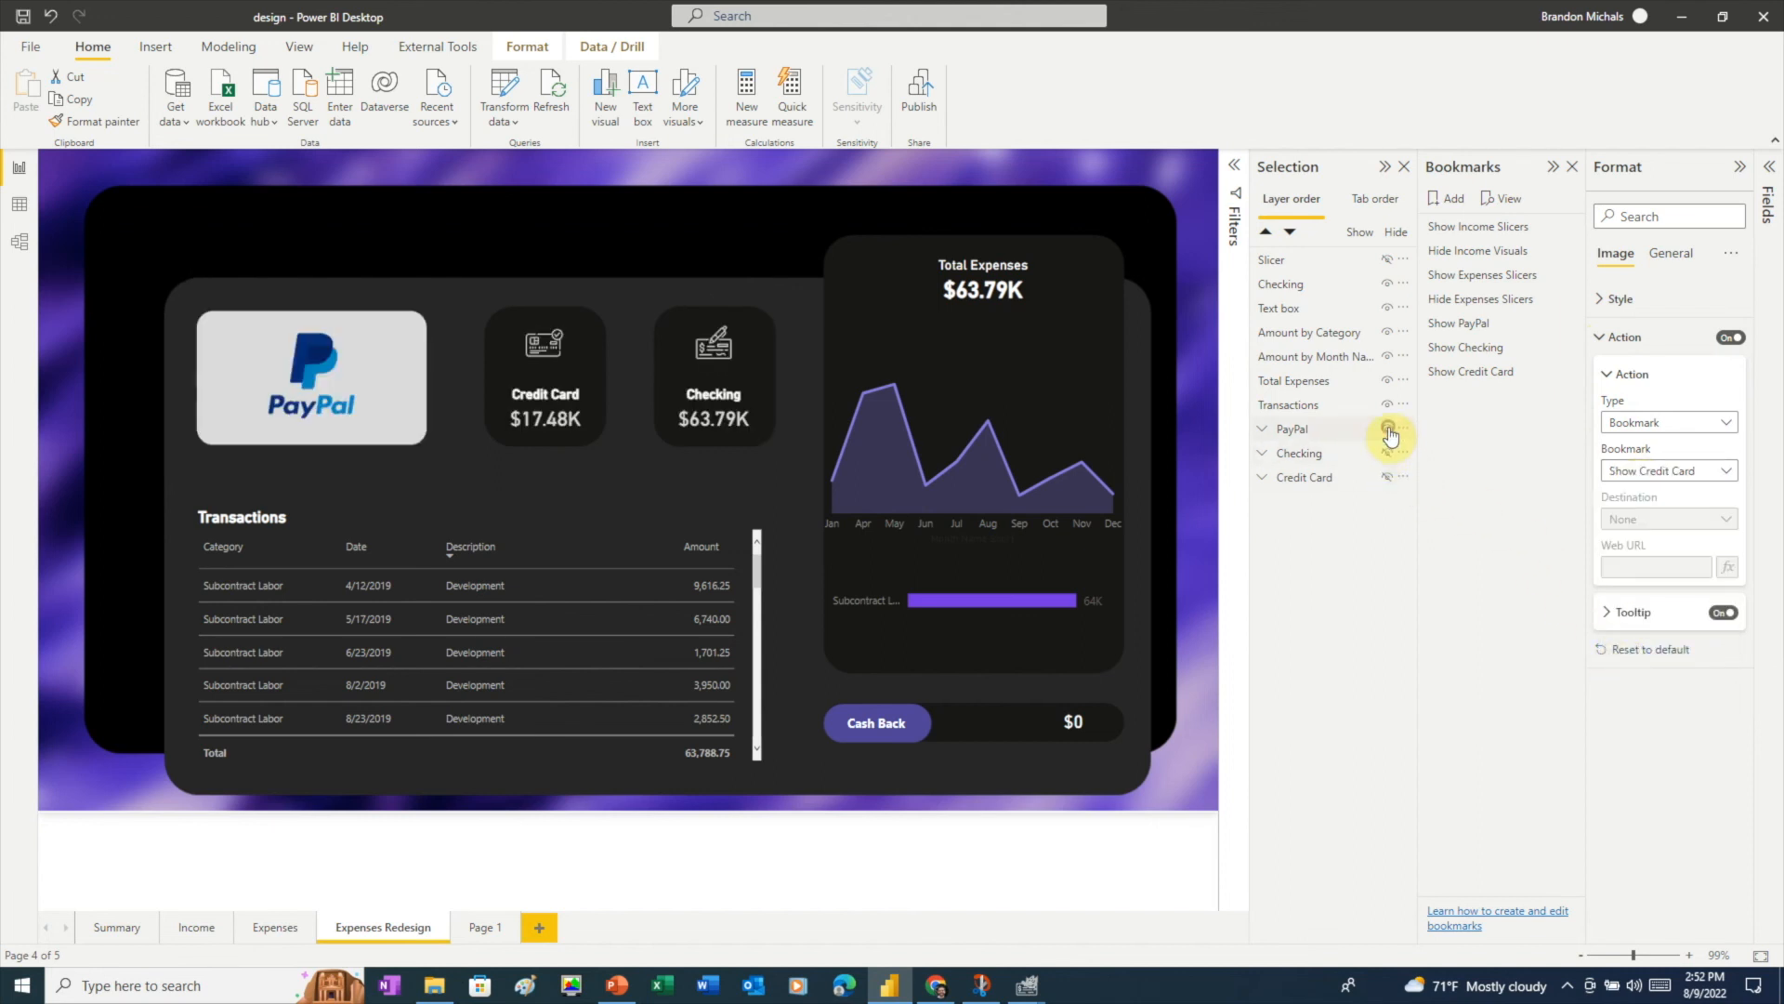
pyautogui.click(543, 342)
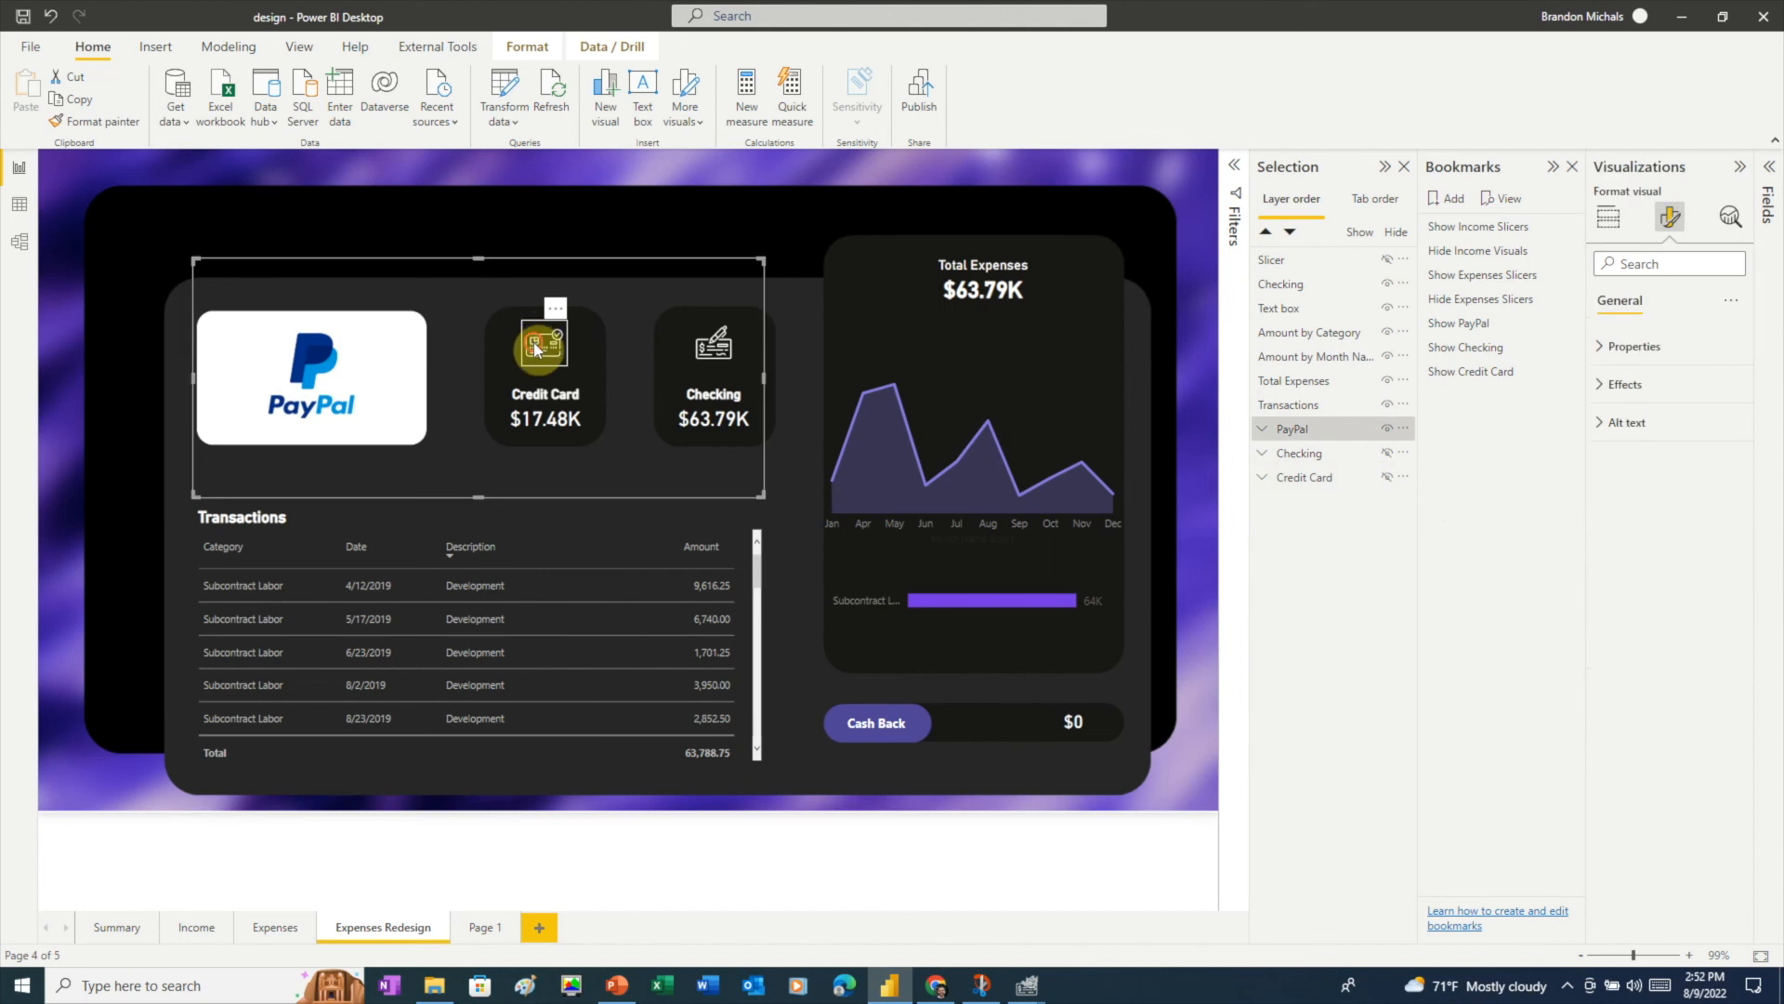
pyautogui.click(1731, 337)
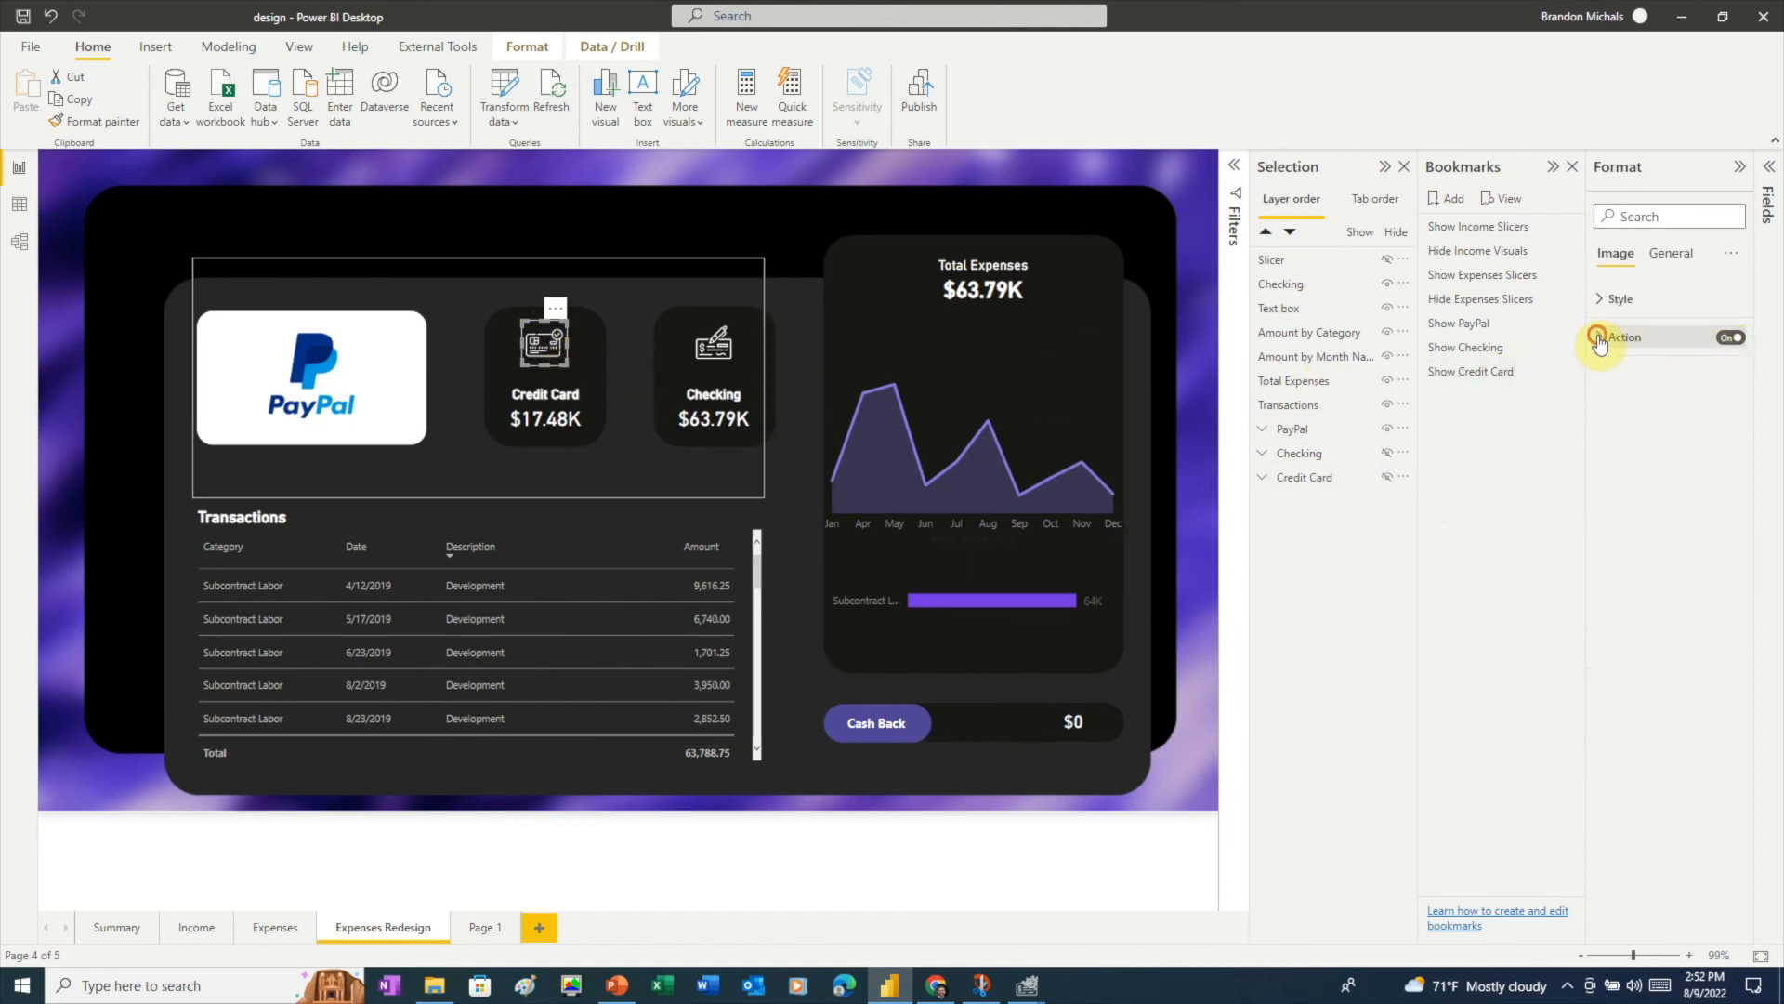
pyautogui.click(1601, 338)
pyautogui.click(1633, 423)
pyautogui.click(1633, 466)
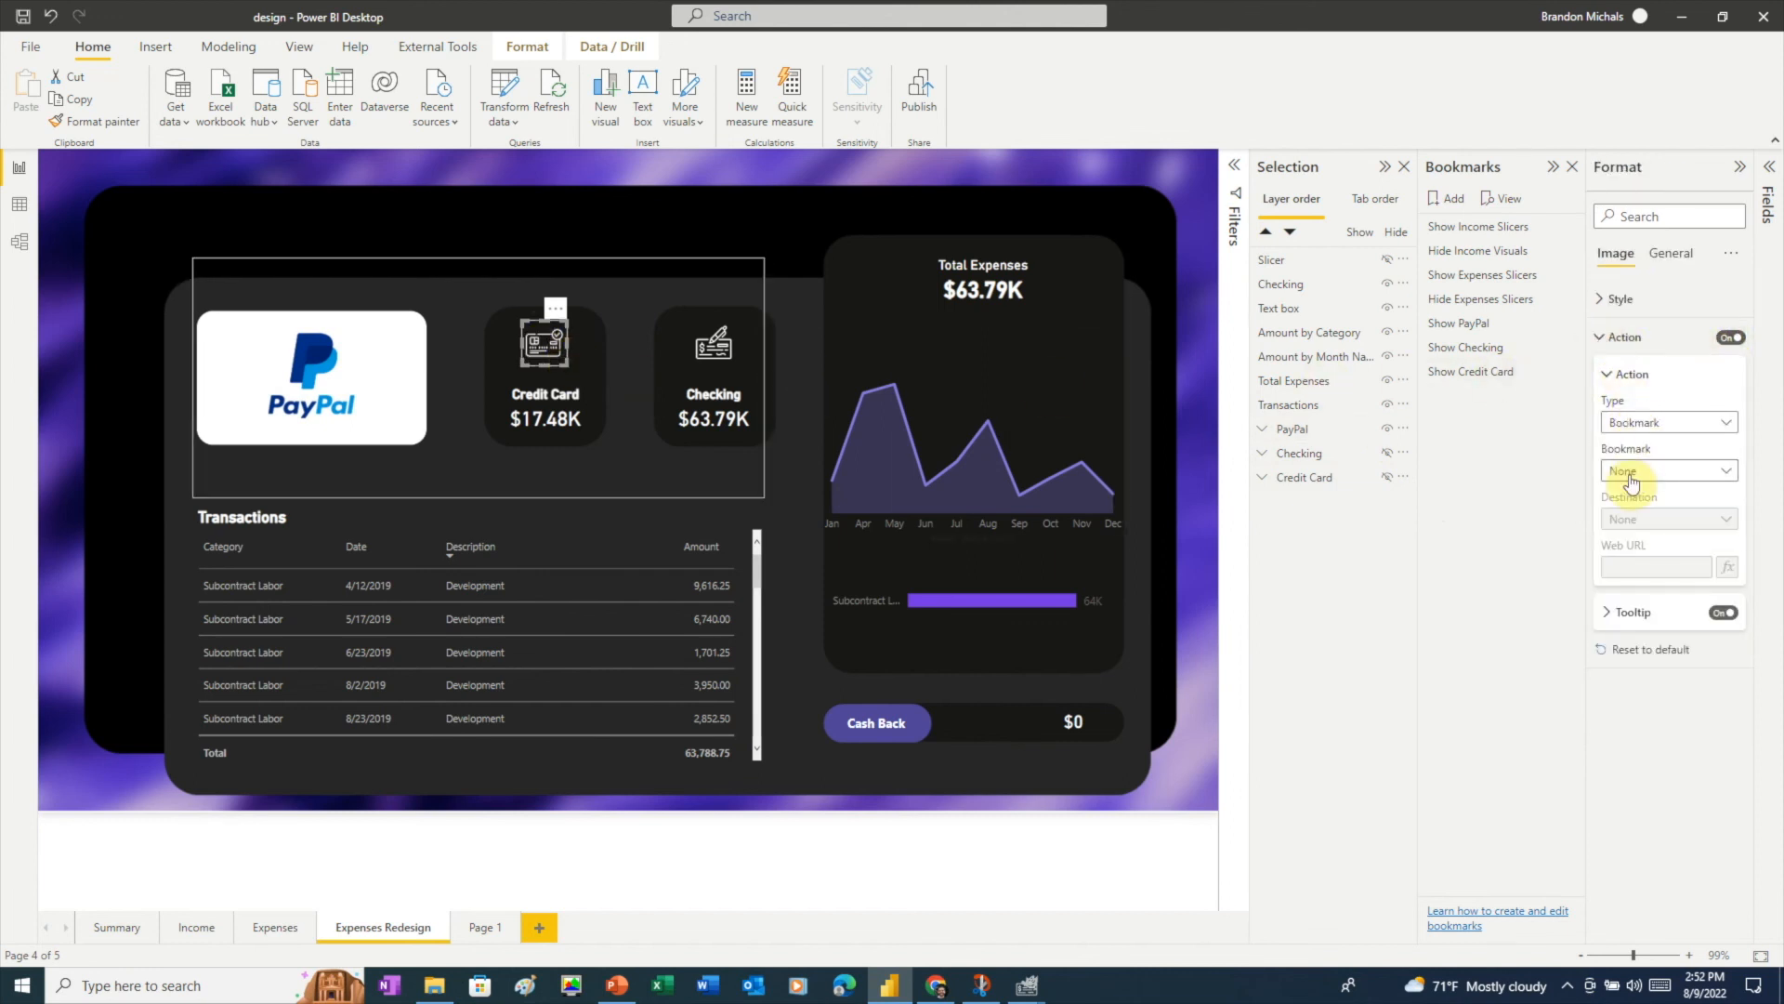
pyautogui.click(1636, 471)
pyautogui.click(1638, 627)
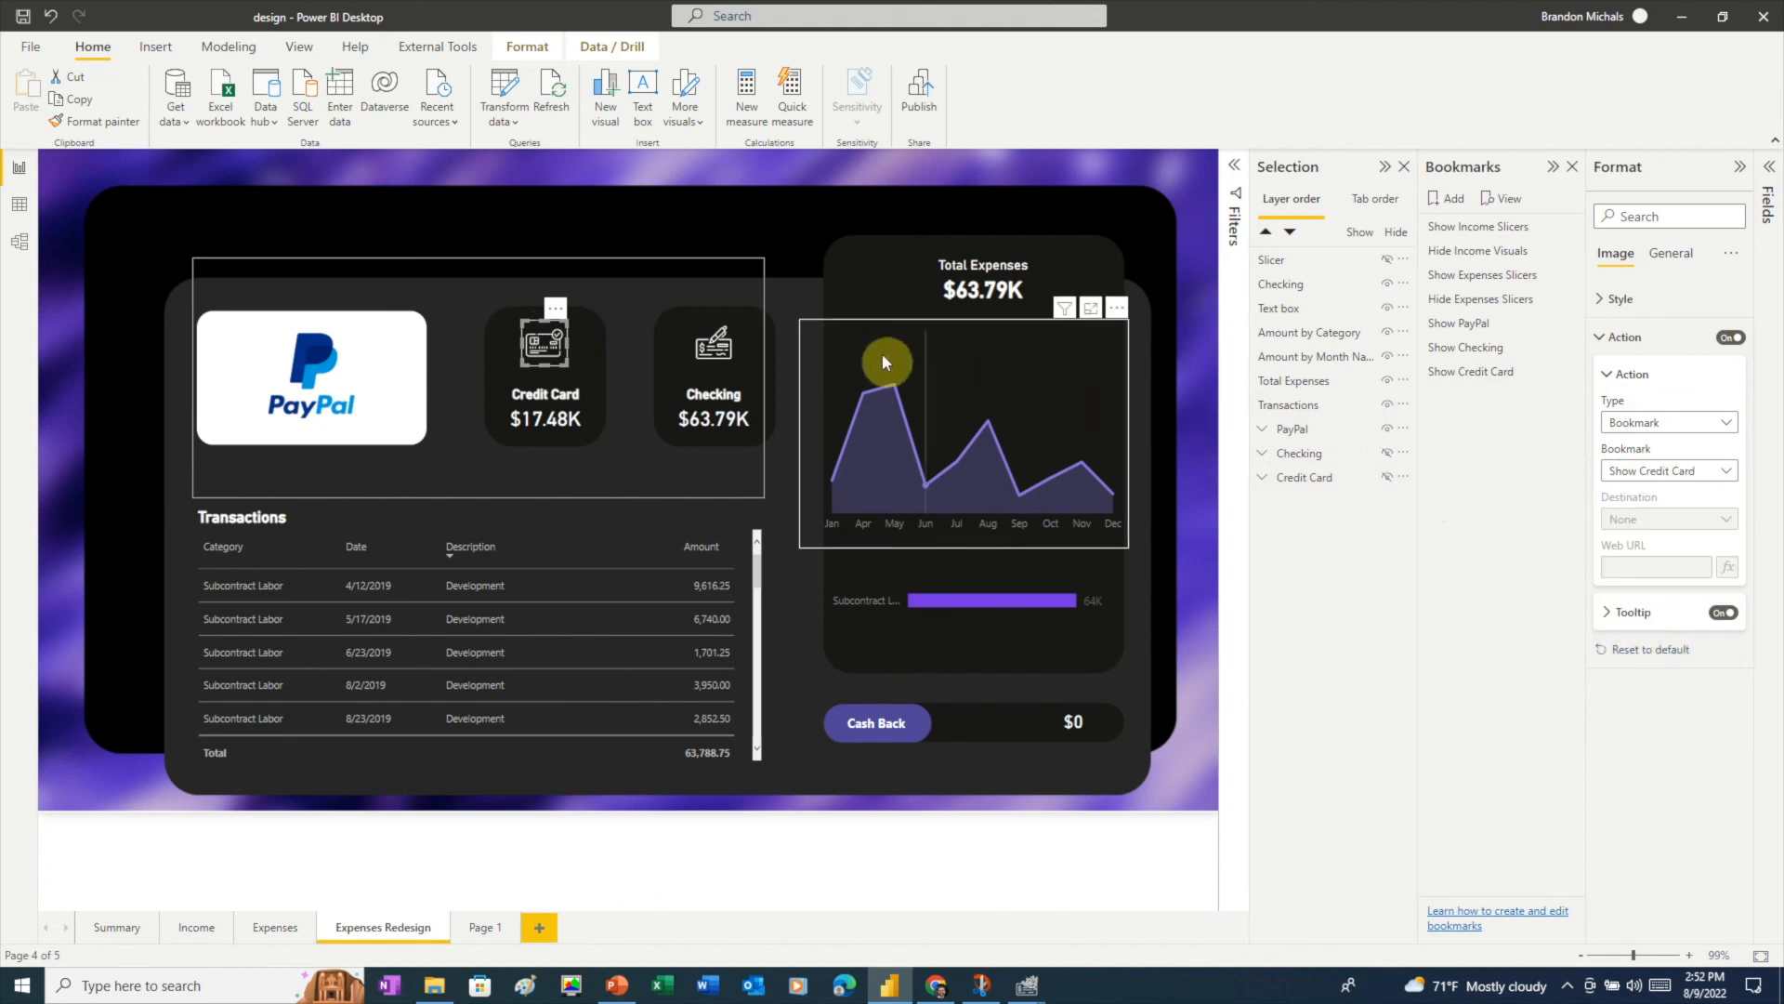
# - Give the Checking icon in the PayPal view a Bookmark action that opens Show Checking
pyautogui.click(722, 353)
pyautogui.click(1730, 338)
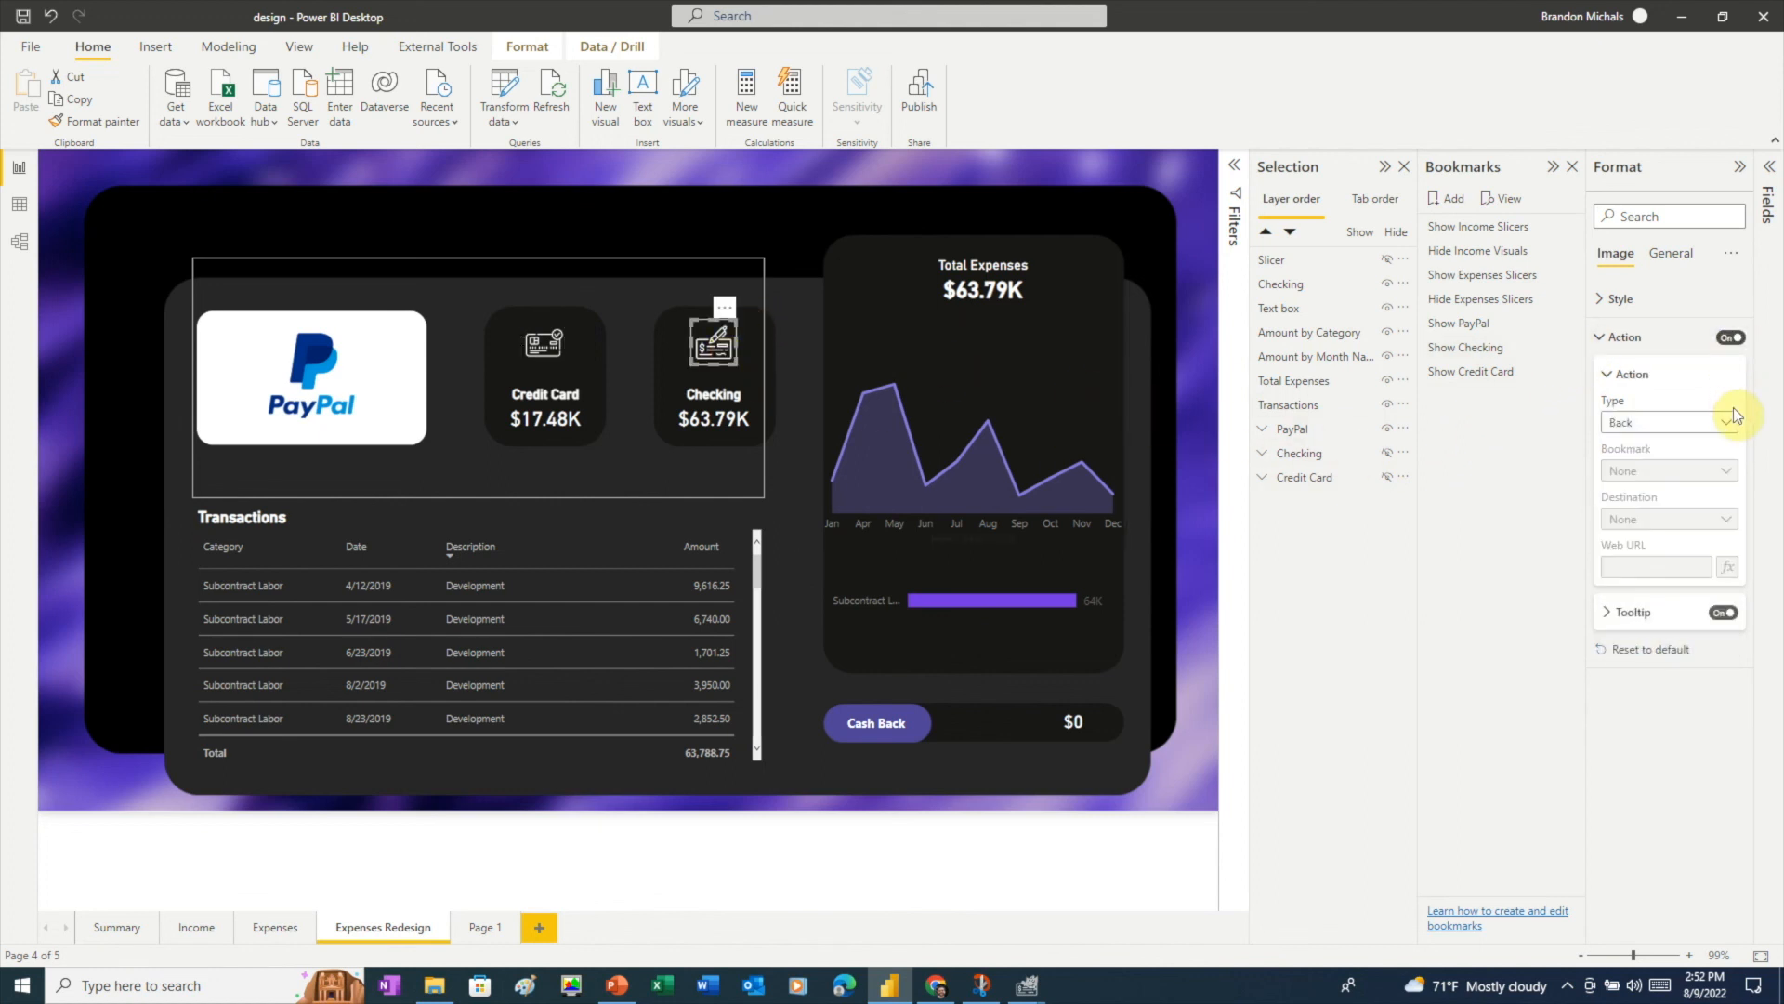
pyautogui.click(1725, 424)
pyautogui.click(1651, 468)
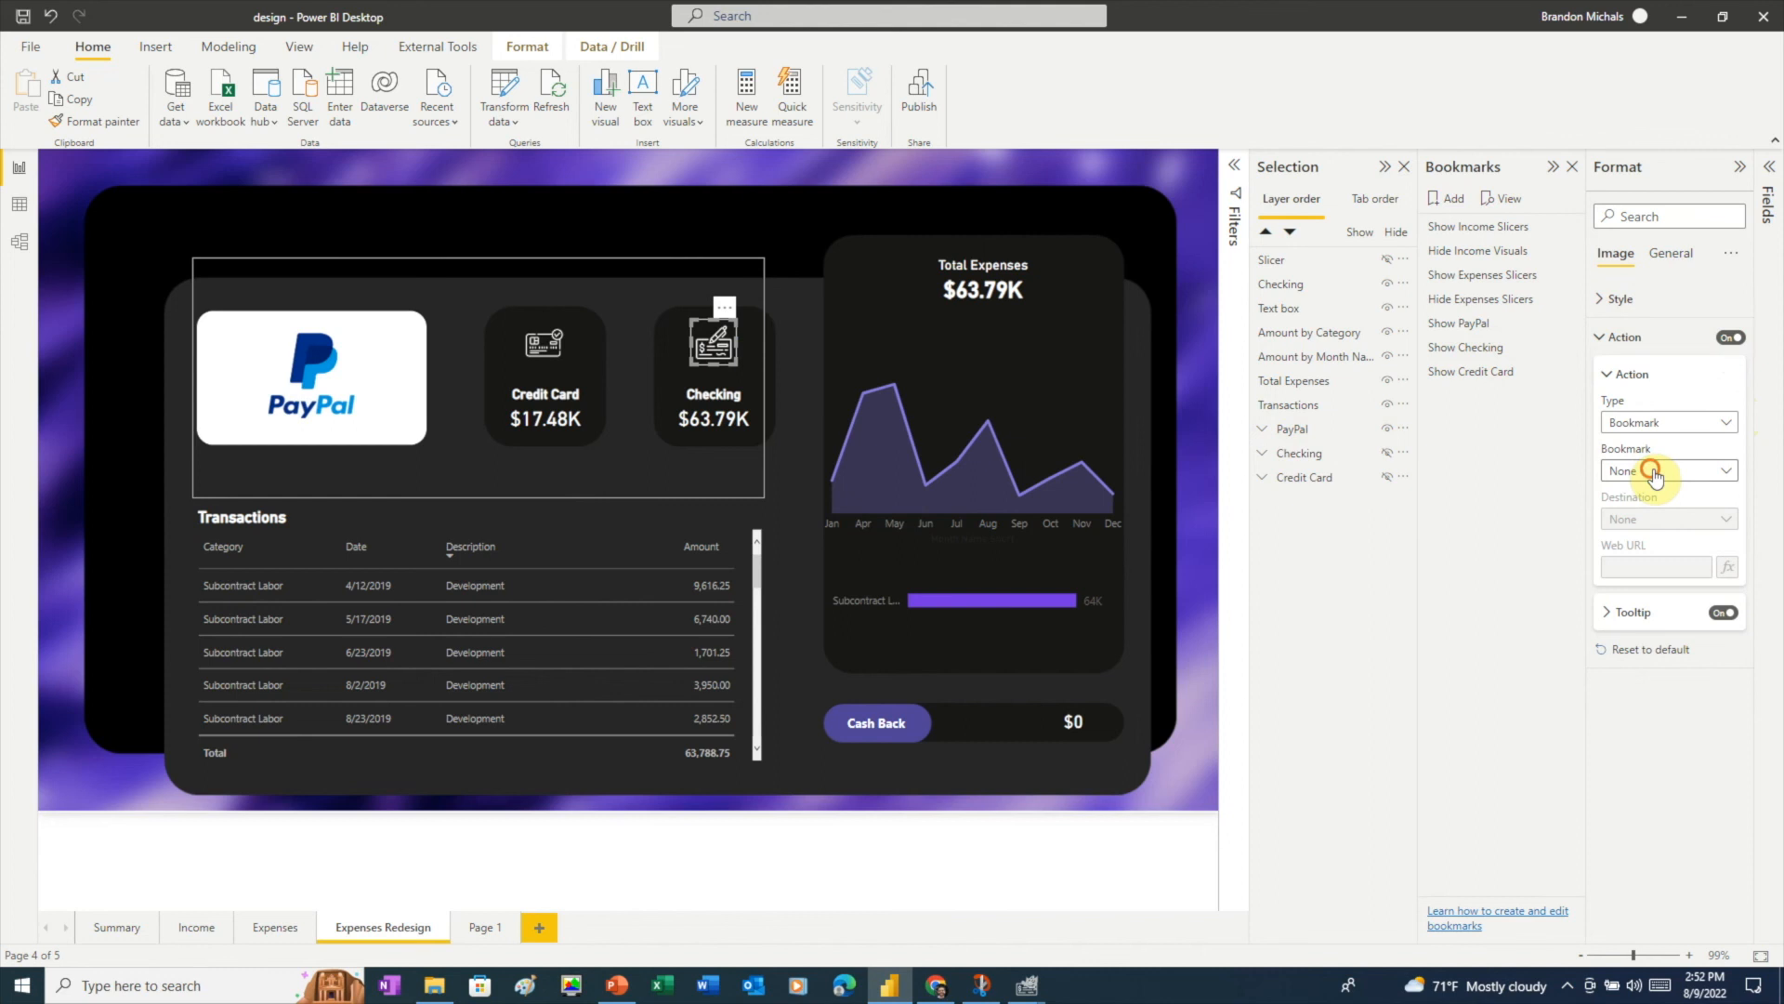
pyautogui.click(1652, 471)
pyautogui.click(1641, 628)
# - Toggle the bold formatting of the Credit Card and Checking card titles in the PayPal view
pyautogui.click(544, 426)
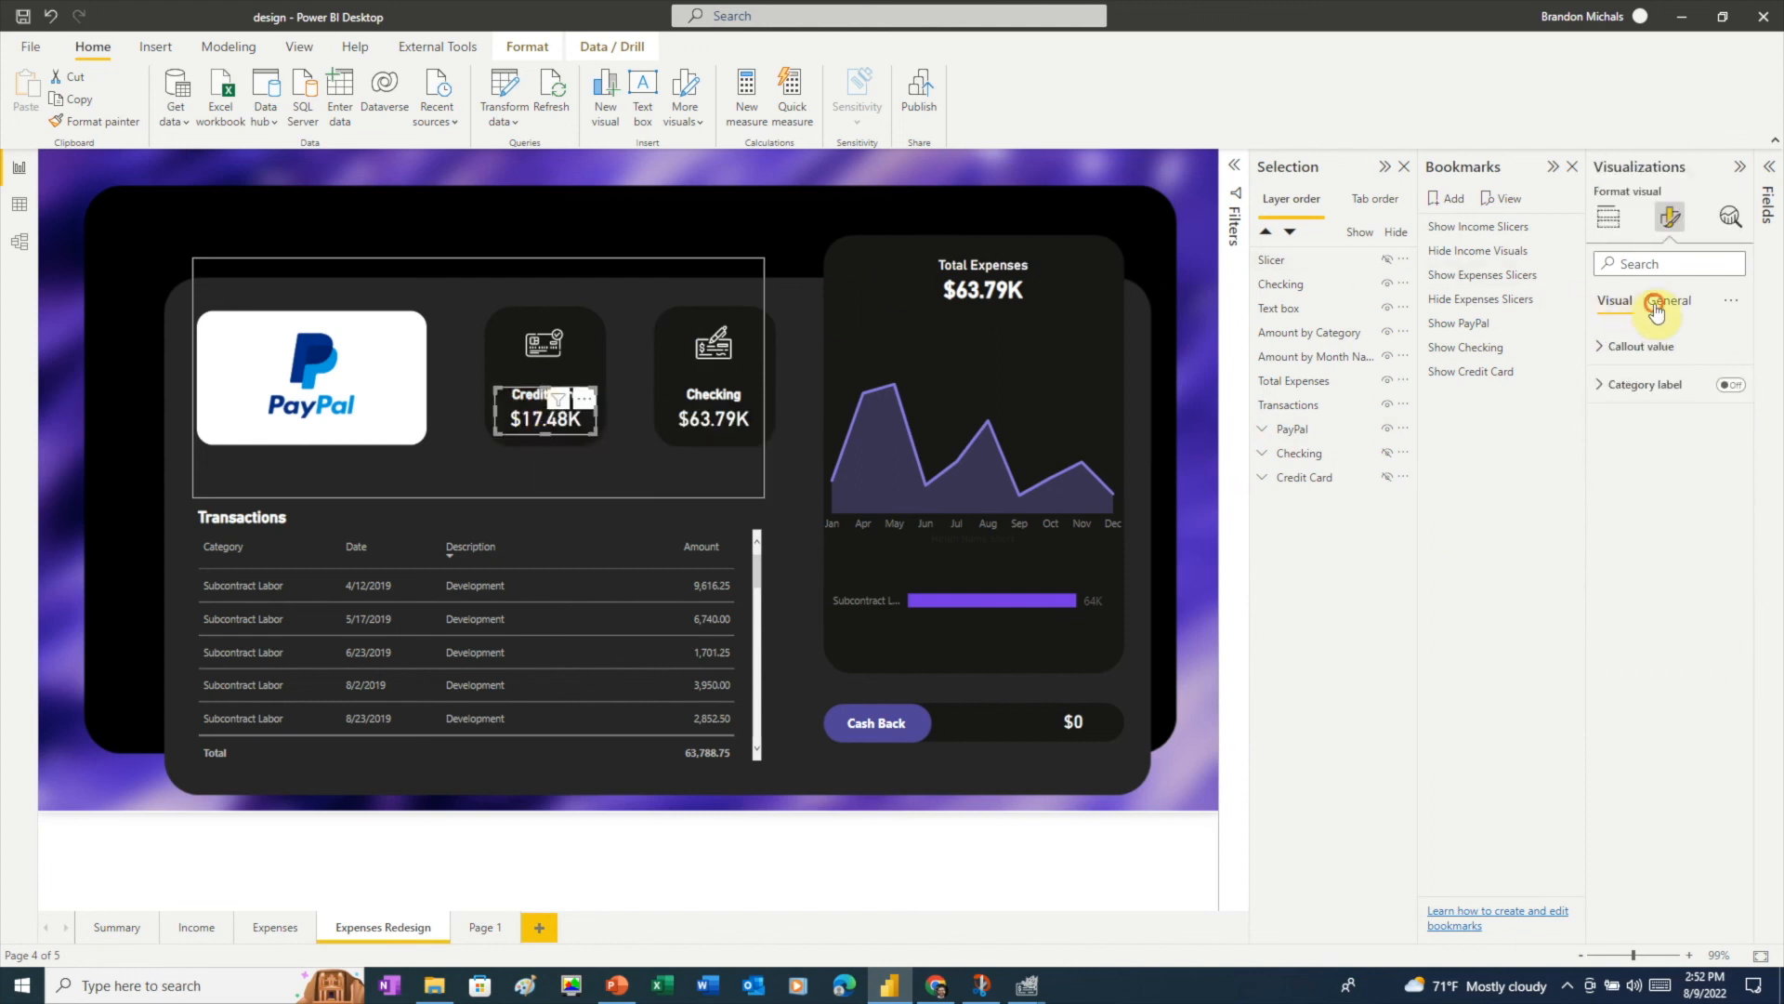
pyautogui.click(1658, 305)
pyautogui.click(1606, 384)
pyautogui.click(1613, 562)
pyautogui.click(714, 414)
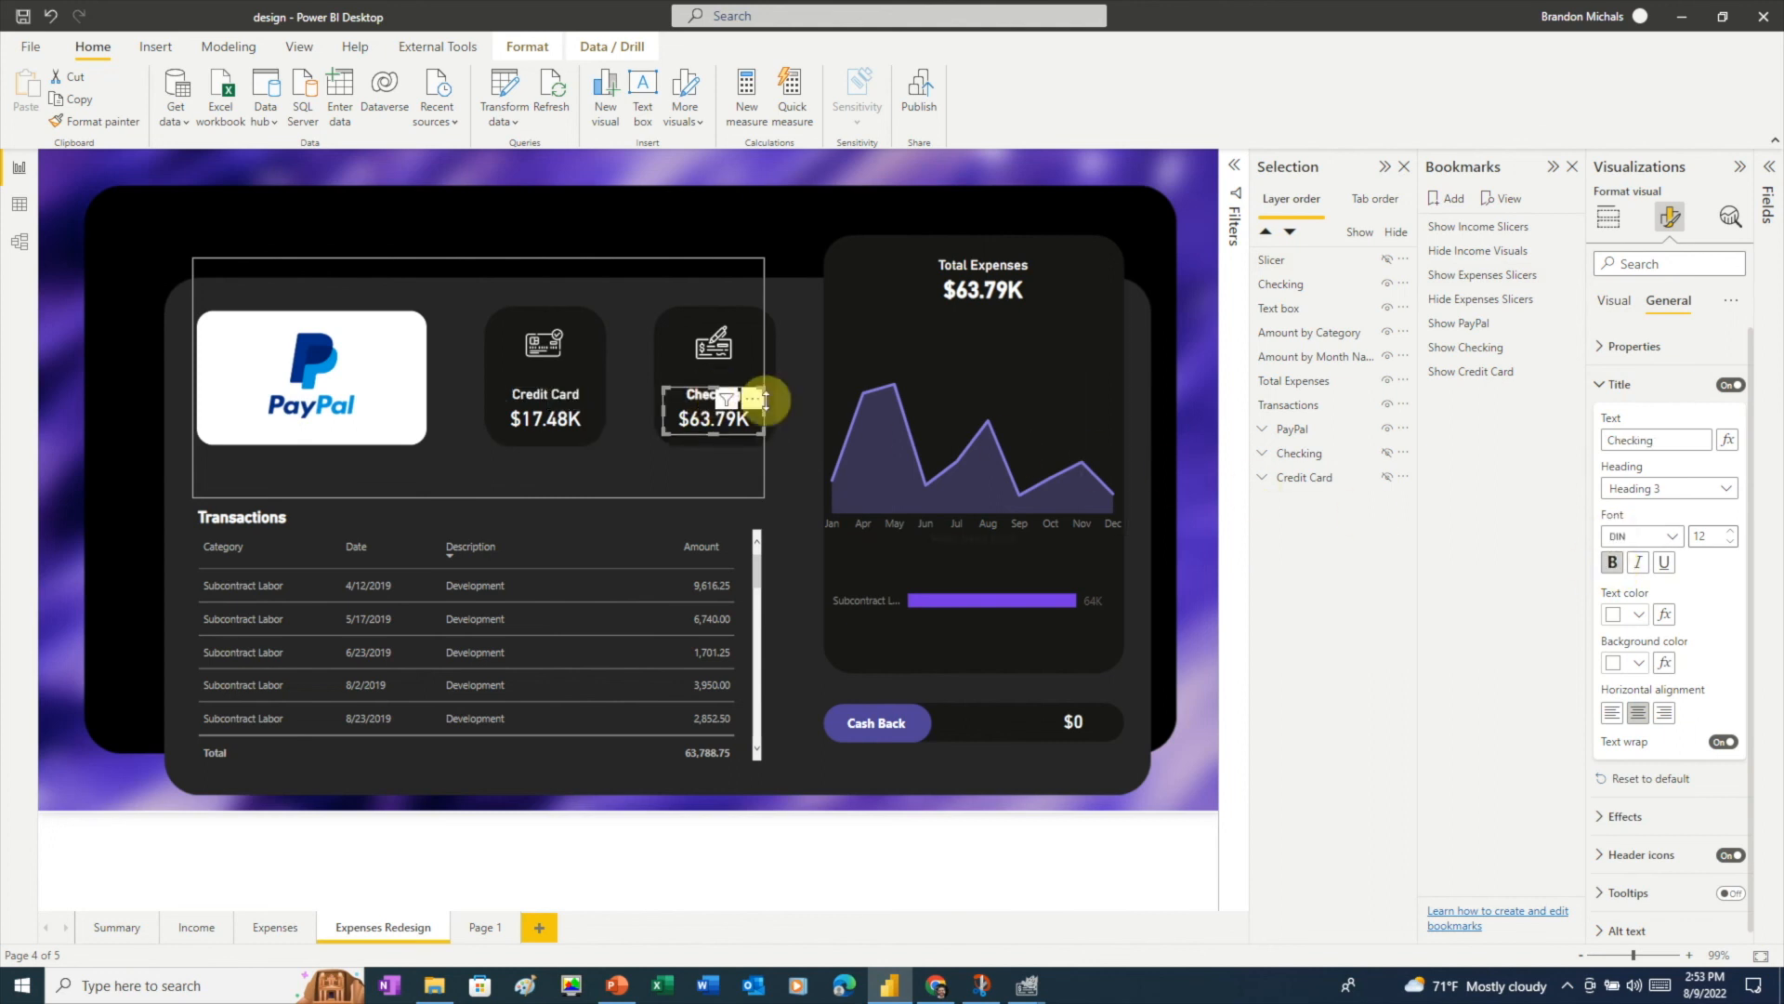
# - Apply the Show Checking bookmark and return to the PayPal view with Show PayPal
pyautogui.click(1480, 357)
pyautogui.click(1480, 357)
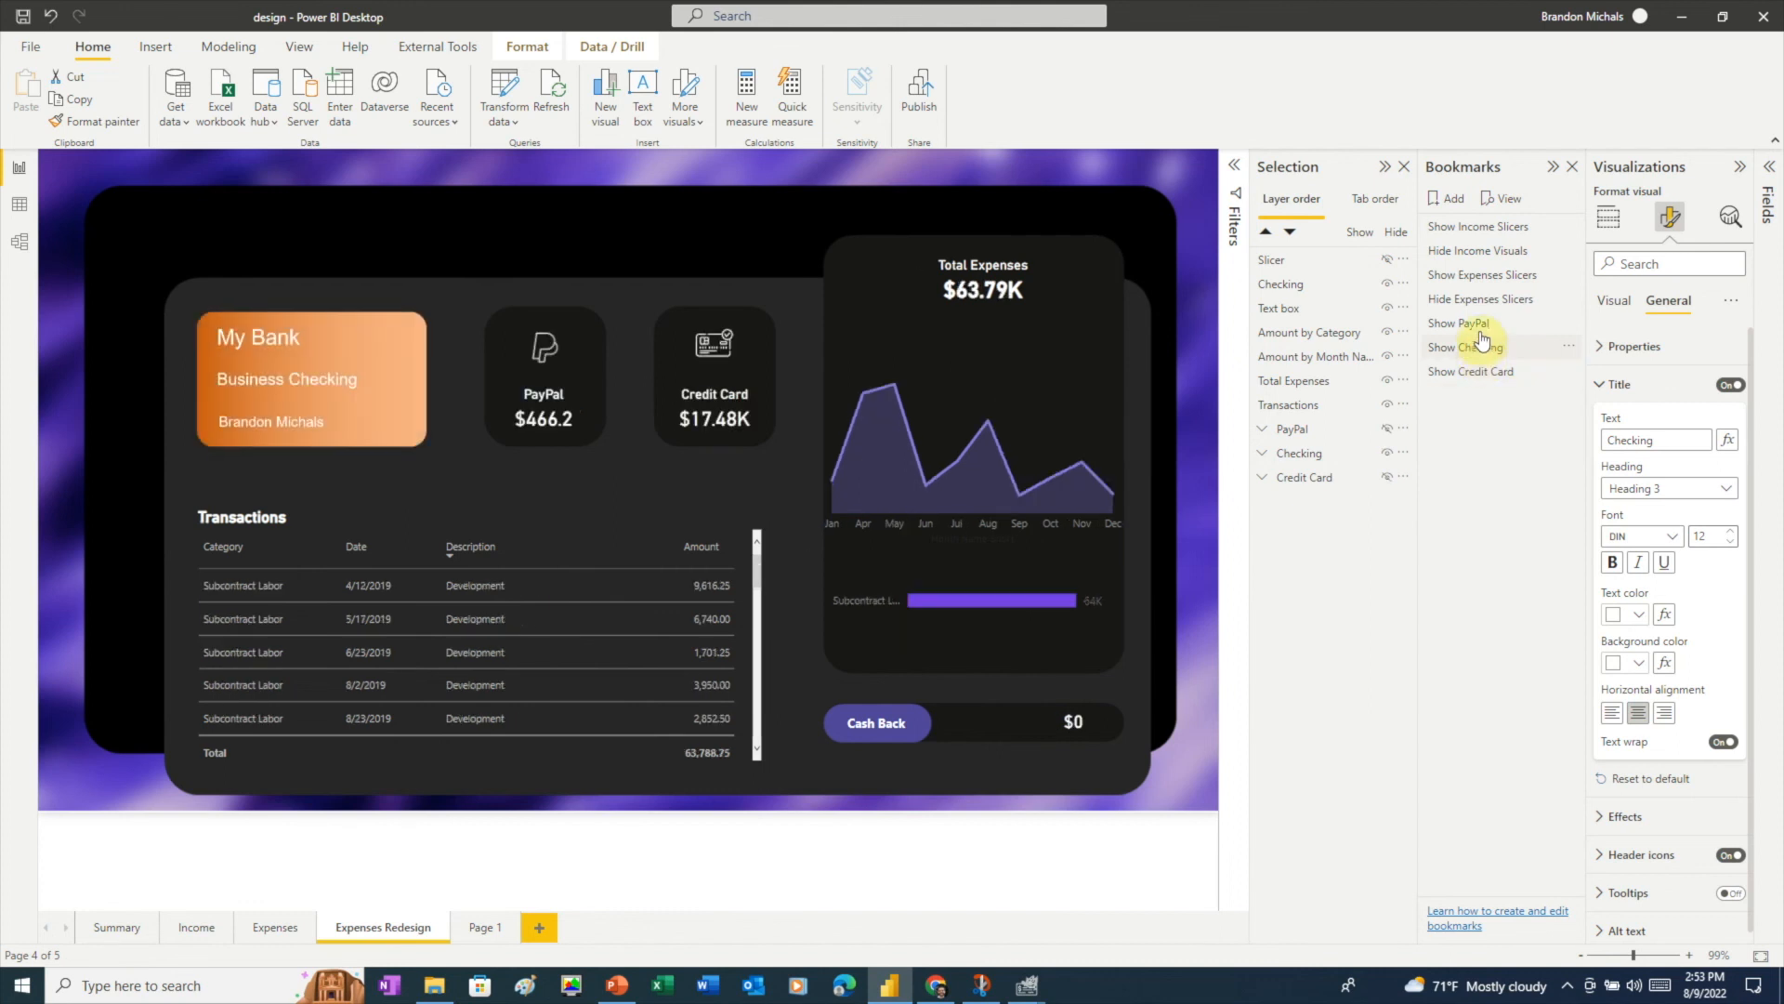
pyautogui.click(1477, 328)
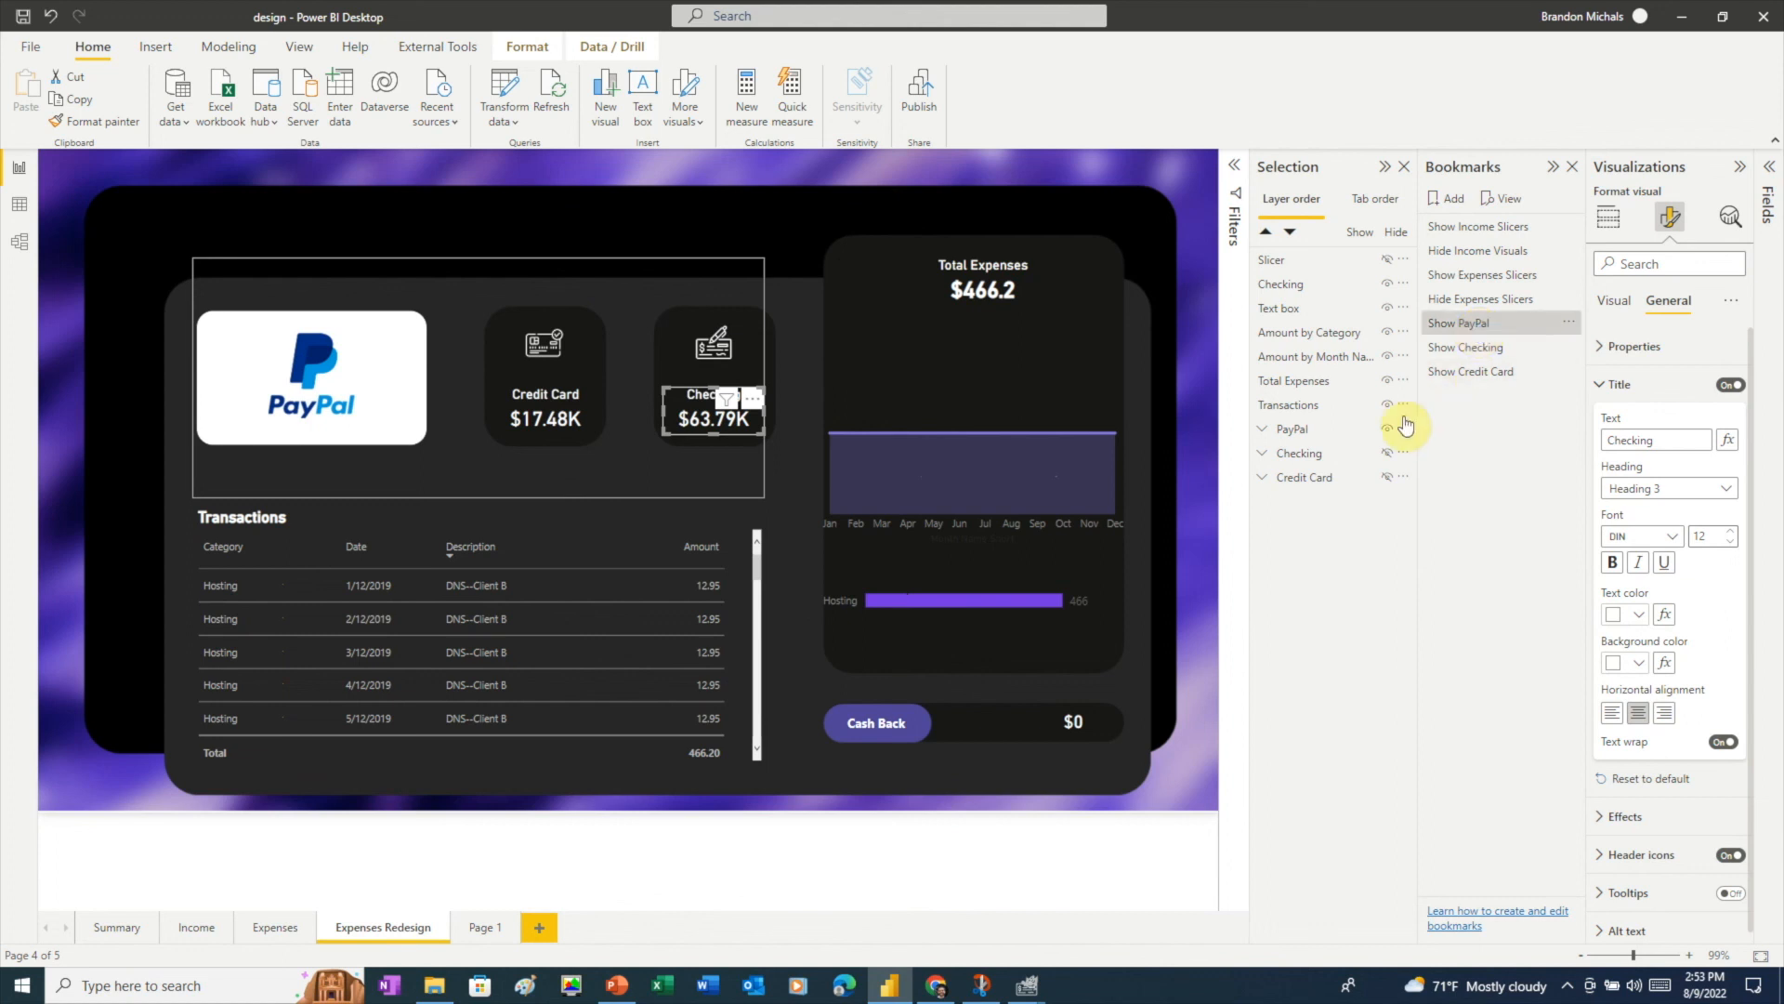
# - Test the linked icons by following them between the Credit Card, Checking and PayPal views, finishing on the Credit Card view
pyautogui.keyDown('ctrl'); pyautogui.click(537, 344); pyautogui.keyUp('ctrl')
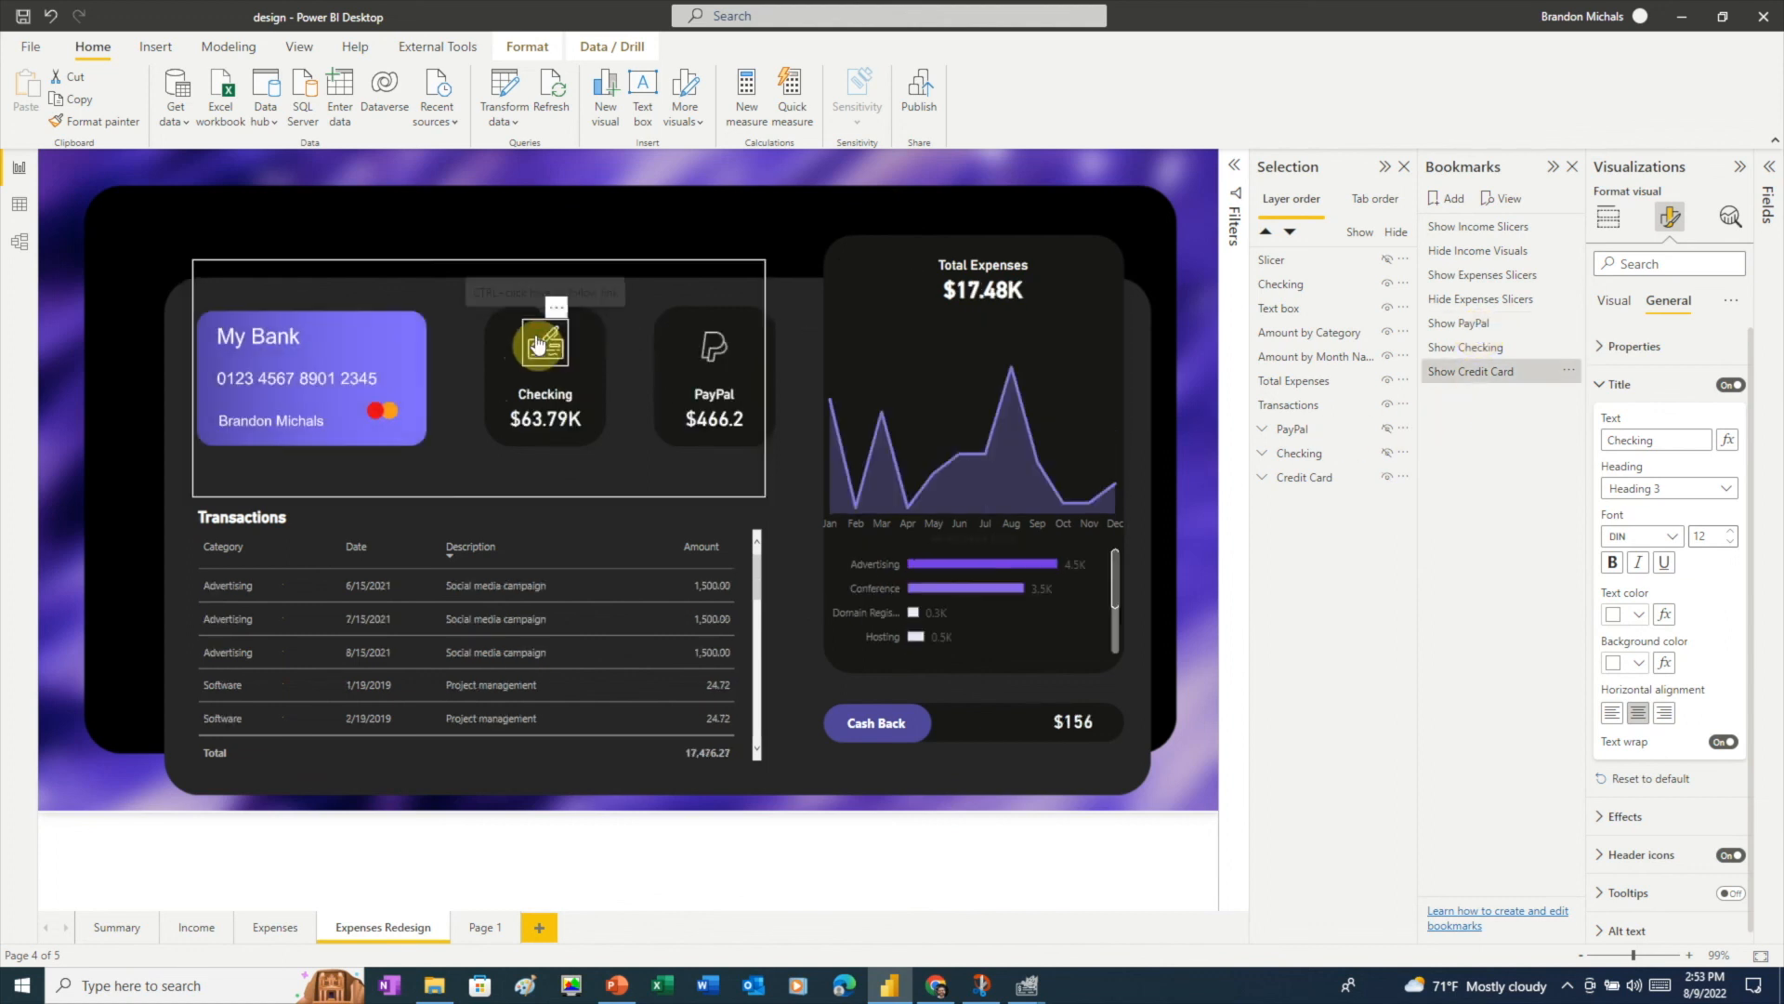
pyautogui.keyDown('ctrl'); pyautogui.click(544, 351); pyautogui.keyUp('ctrl')
pyautogui.keyDown('ctrl'); pyautogui.click(545, 356); pyautogui.keyUp('ctrl')
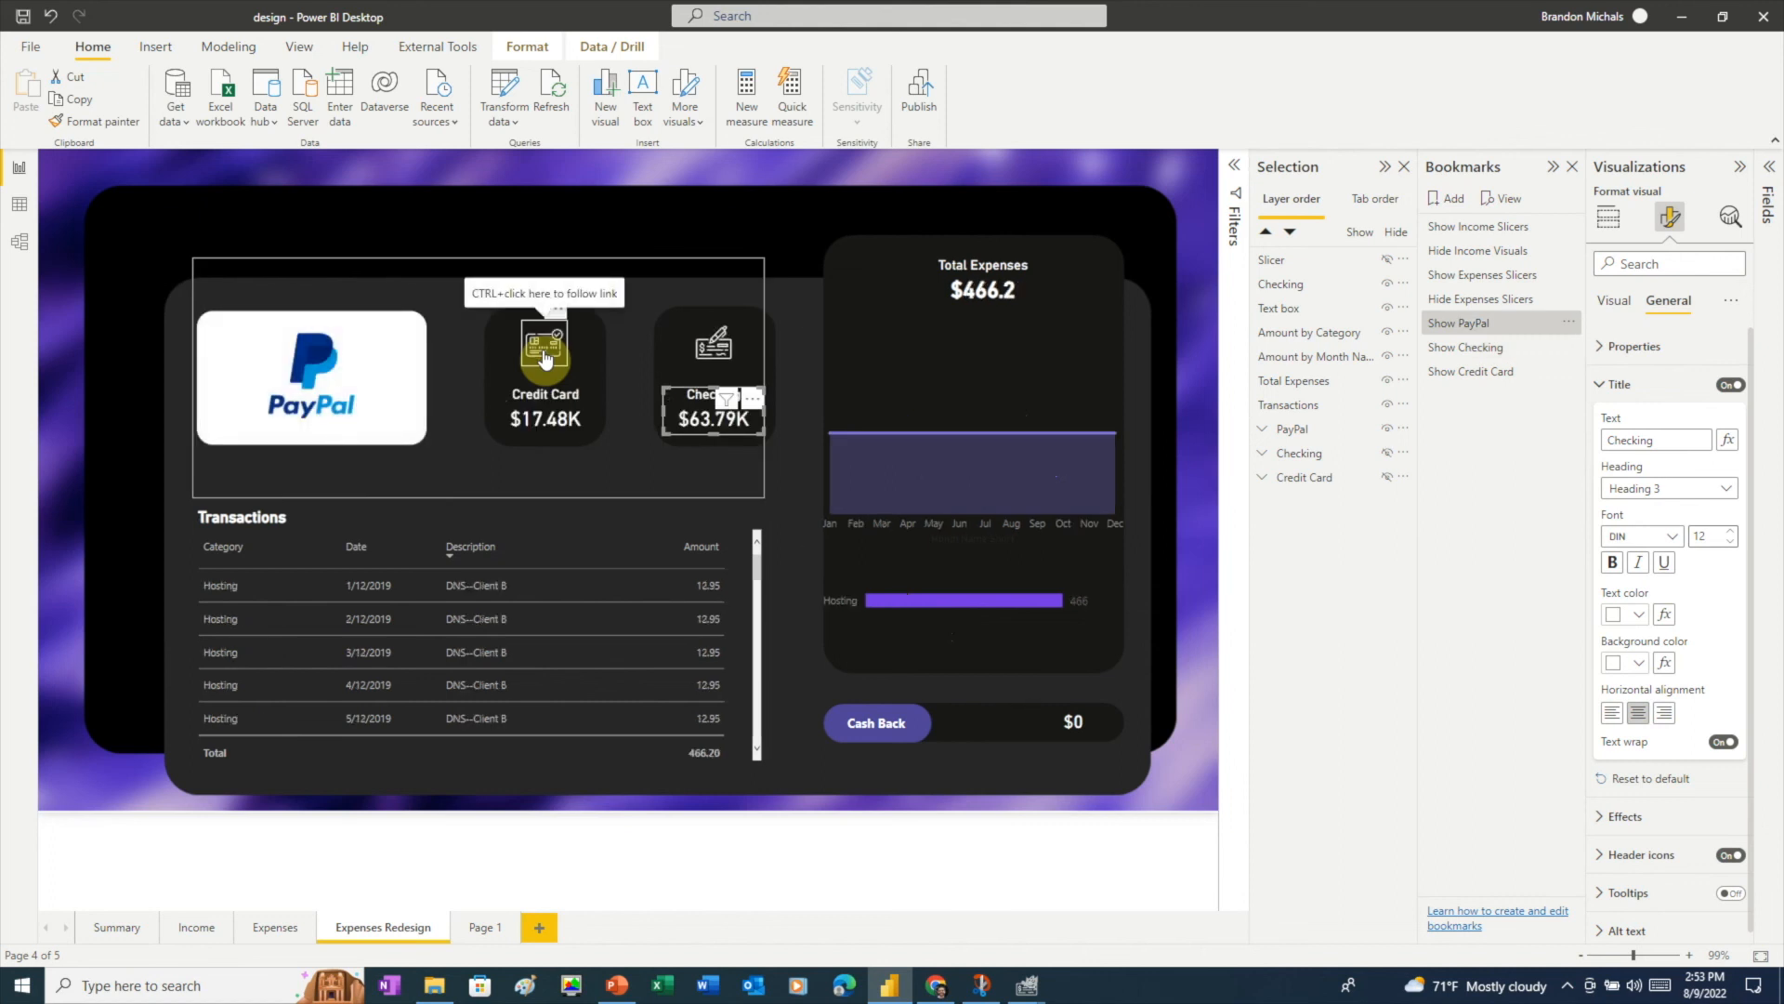
pyautogui.keyDown('ctrl'); pyautogui.click(712, 349); pyautogui.keyUp('ctrl')
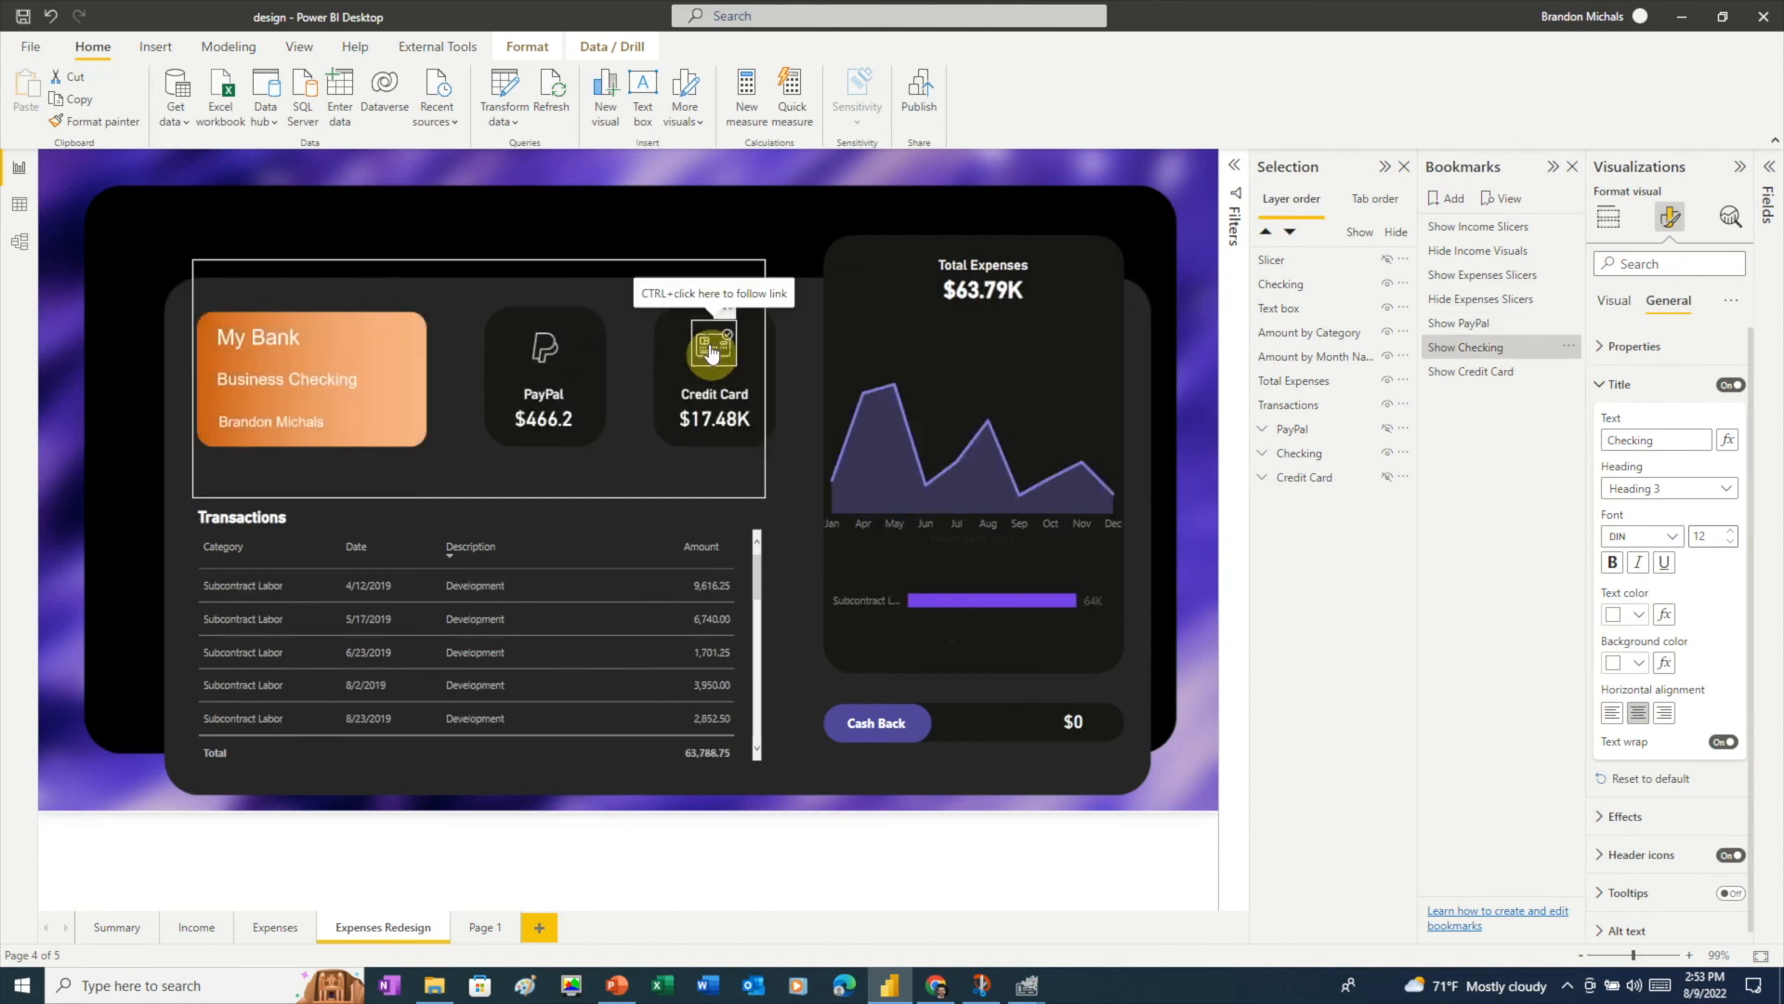
pyautogui.keyDown('ctrl'); pyautogui.click(712, 351); pyautogui.keyUp('ctrl')
pyautogui.keyDown('ctrl'); pyautogui.click(712, 351); pyautogui.keyUp('ctrl')
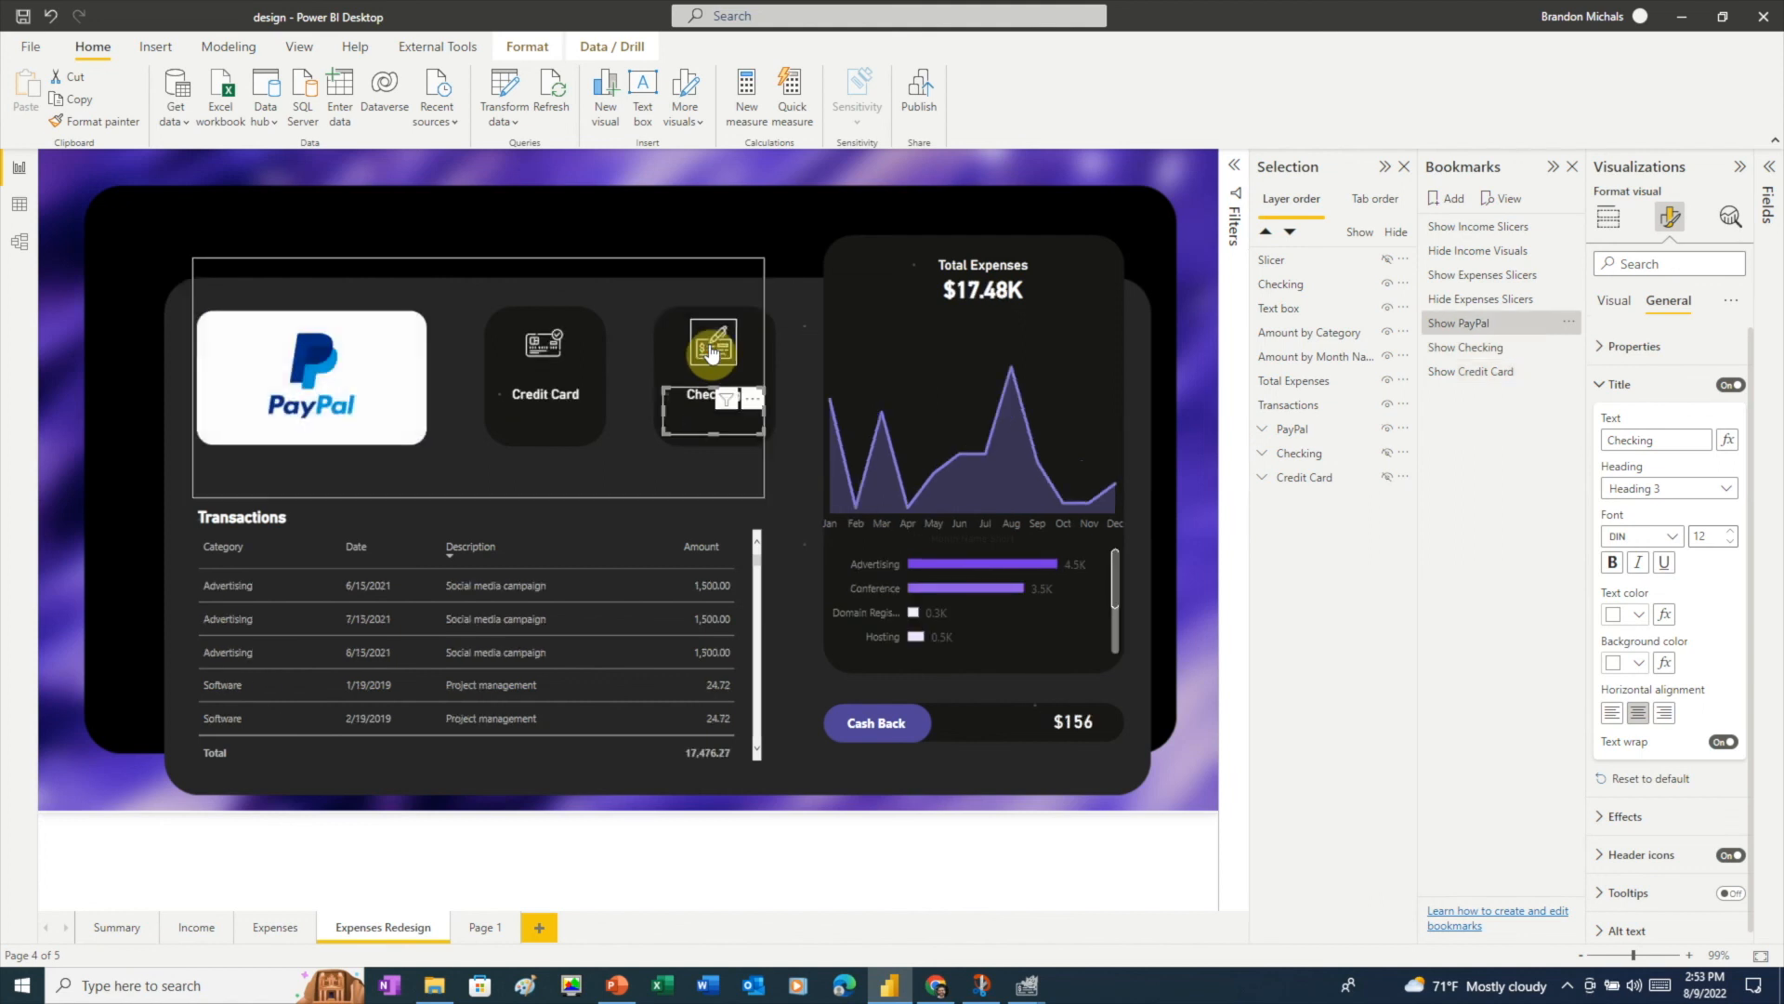
pyautogui.keyDown('ctrl'); pyautogui.click(543, 353); pyautogui.keyUp('ctrl')
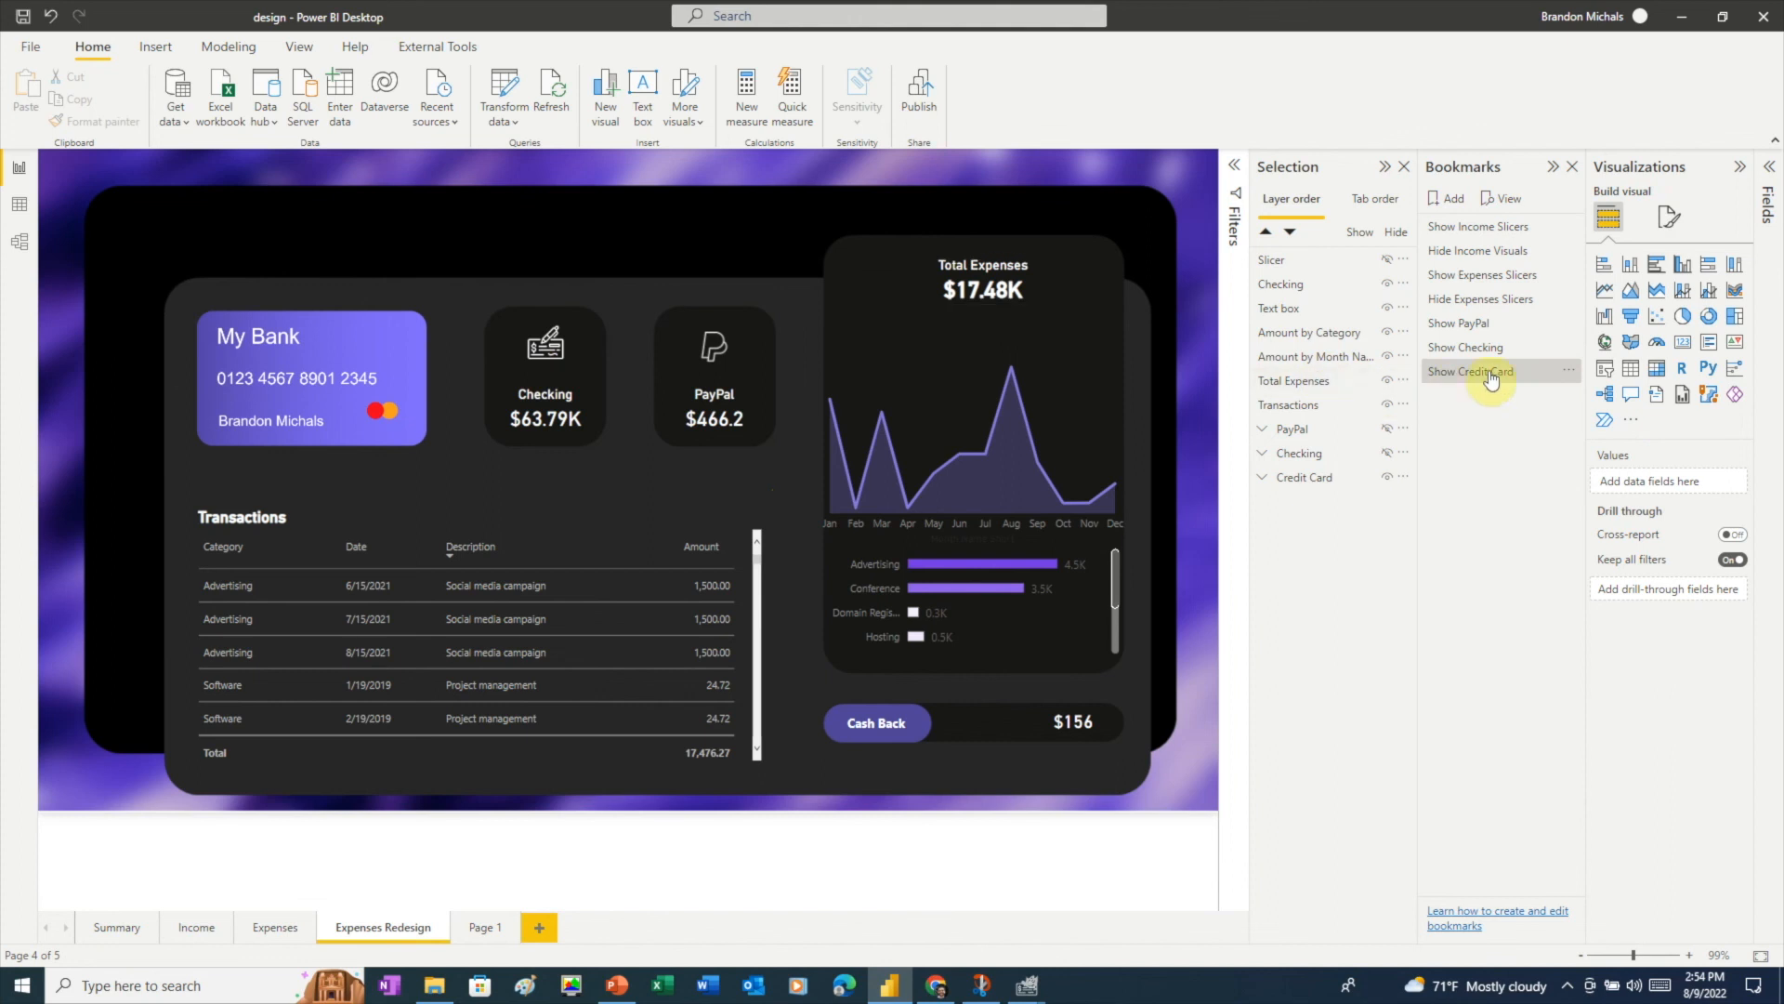
# - Add a compact slicer above the Total Expenses card, populated with the Year field of the Date table
pyautogui.click(1602, 368)
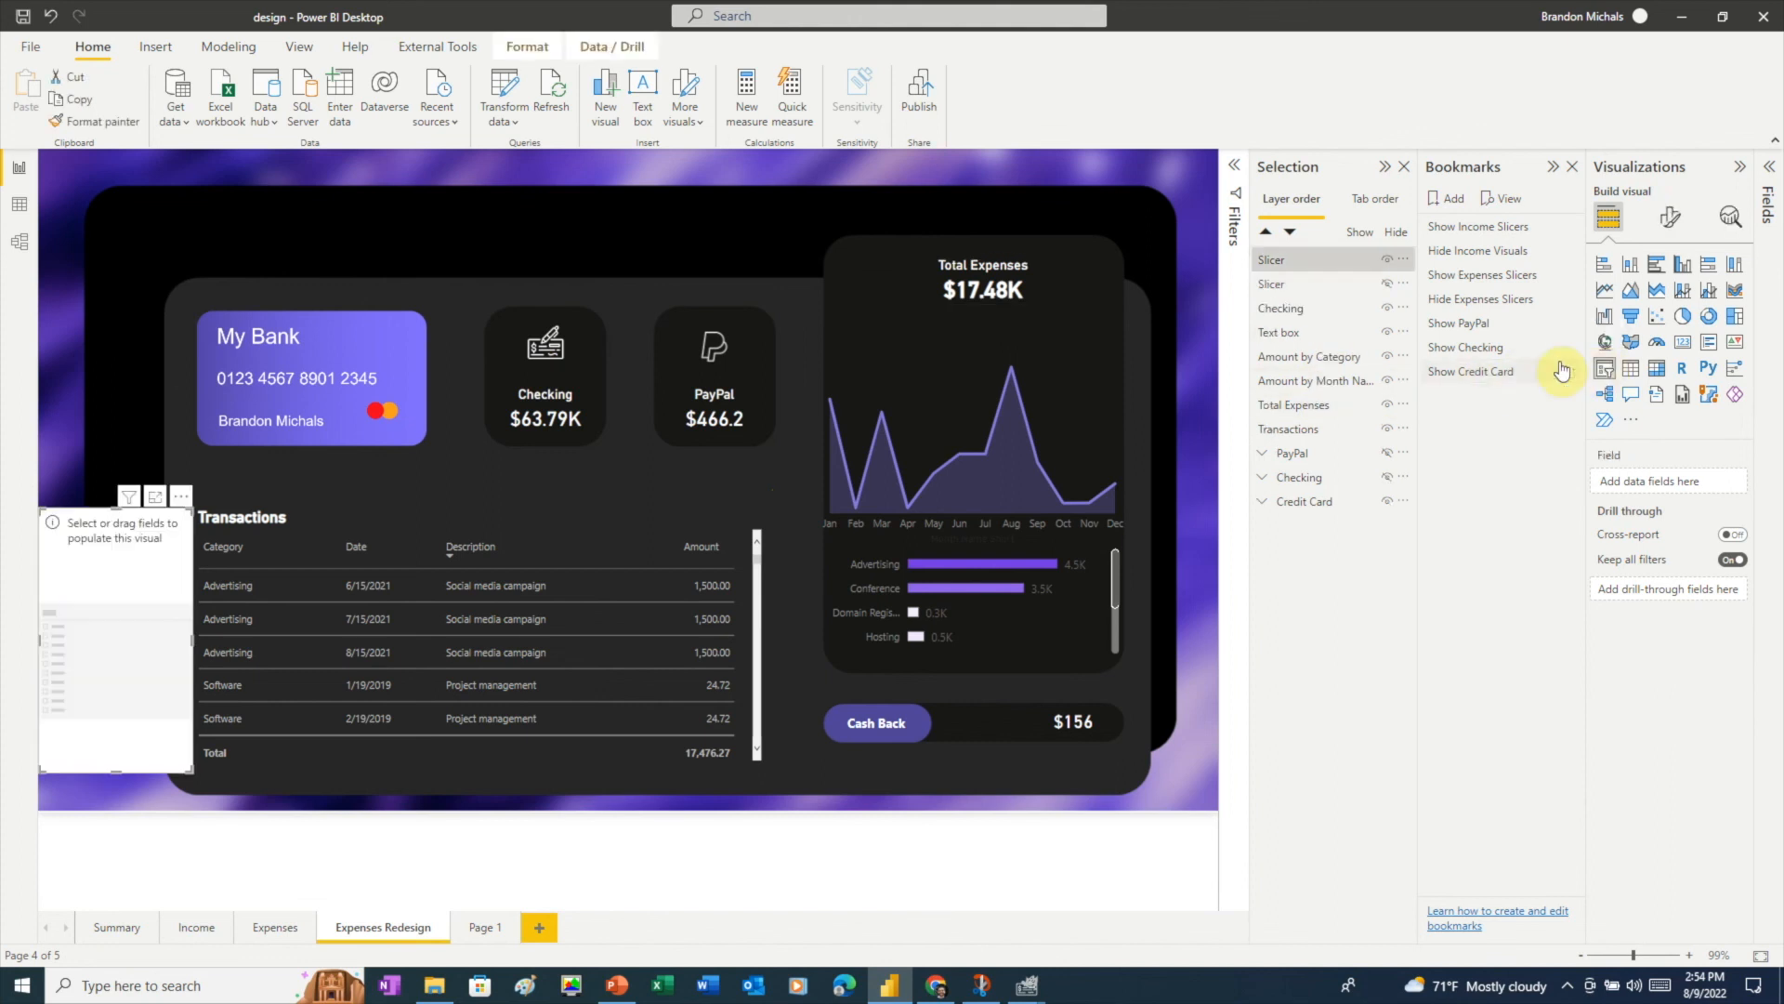
pyautogui.moveTo(139, 535); pyautogui.dragTo(1009, 181)
pyautogui.moveTo(1011, 414); pyautogui.dragTo(1011, 239)
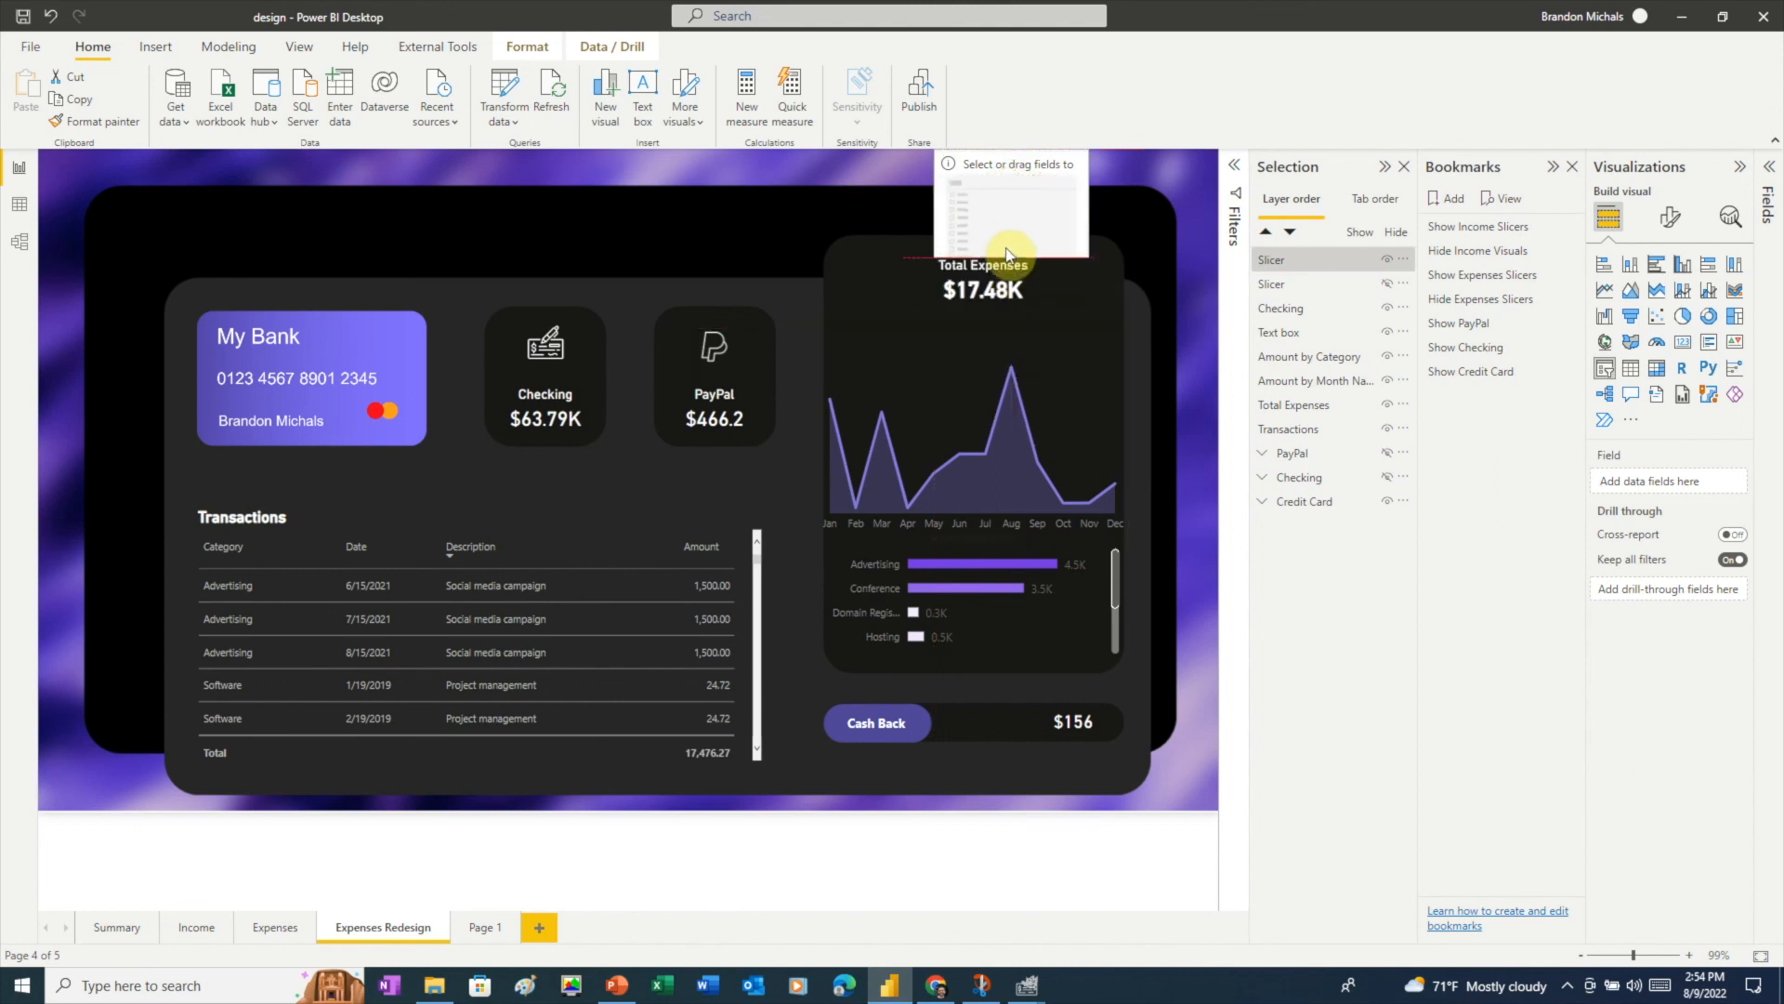
pyautogui.click(1768, 166)
pyautogui.scroll(-1, 1697, 594)
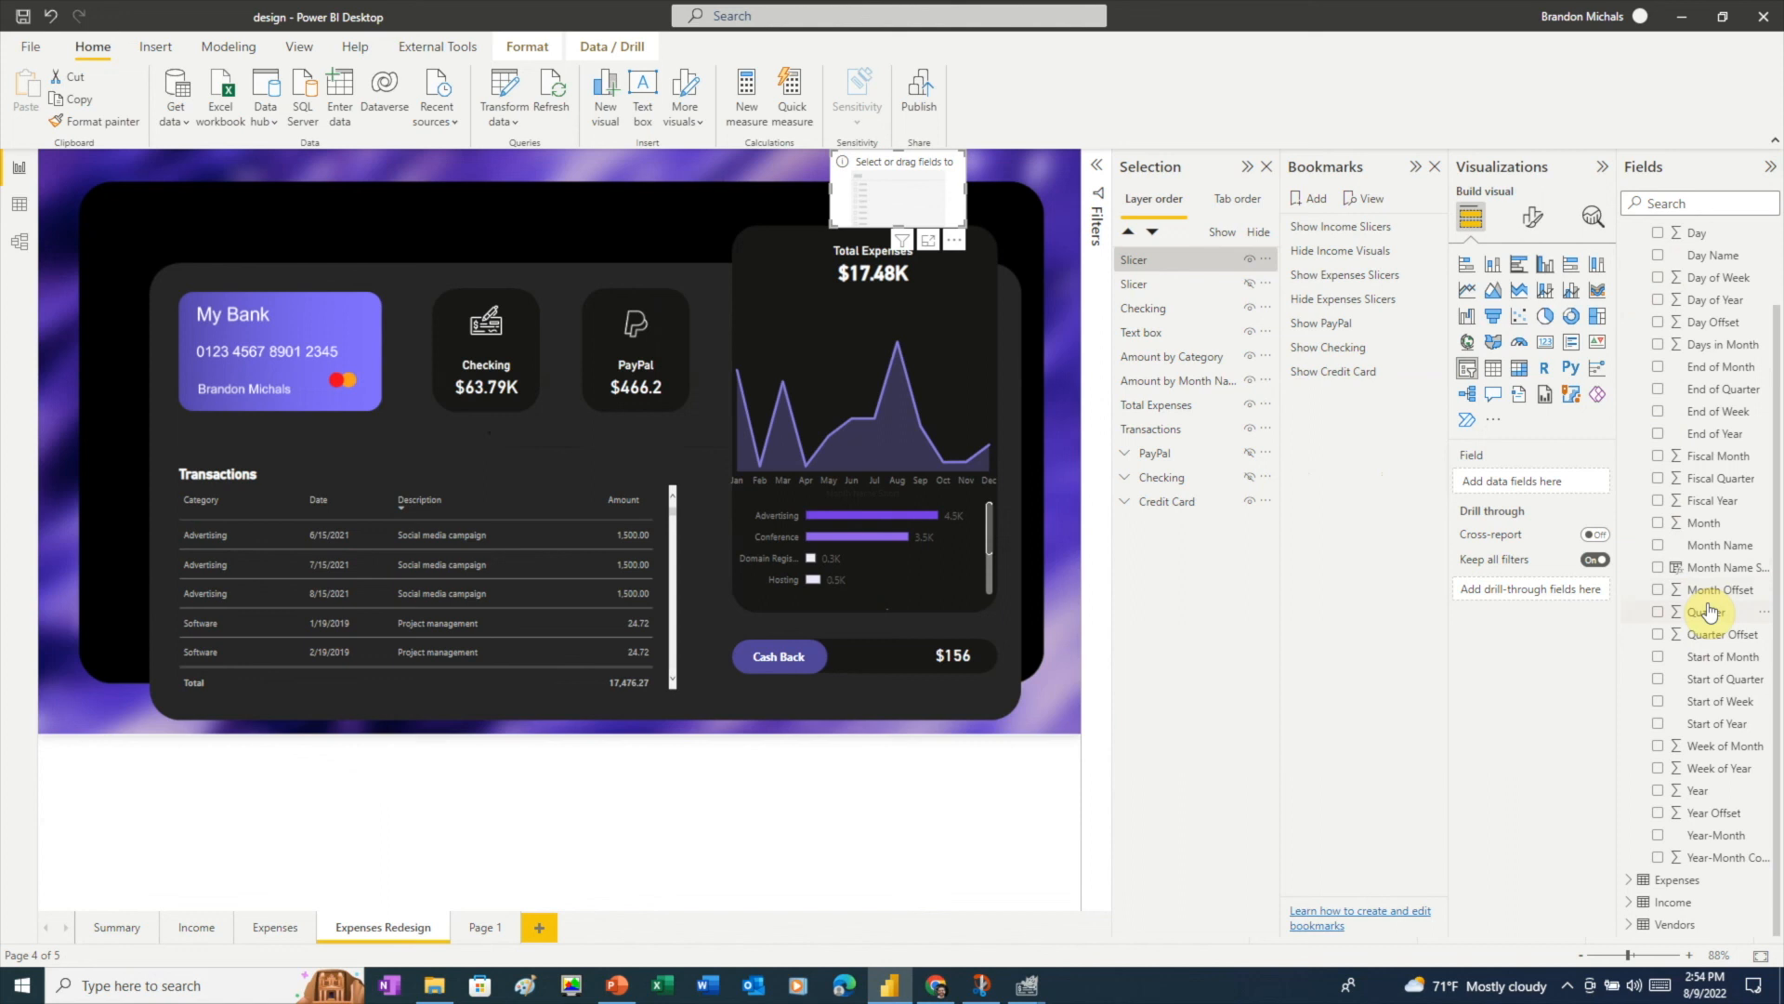
pyautogui.click(1659, 793)
pyautogui.scroll(1, 1636, 290)
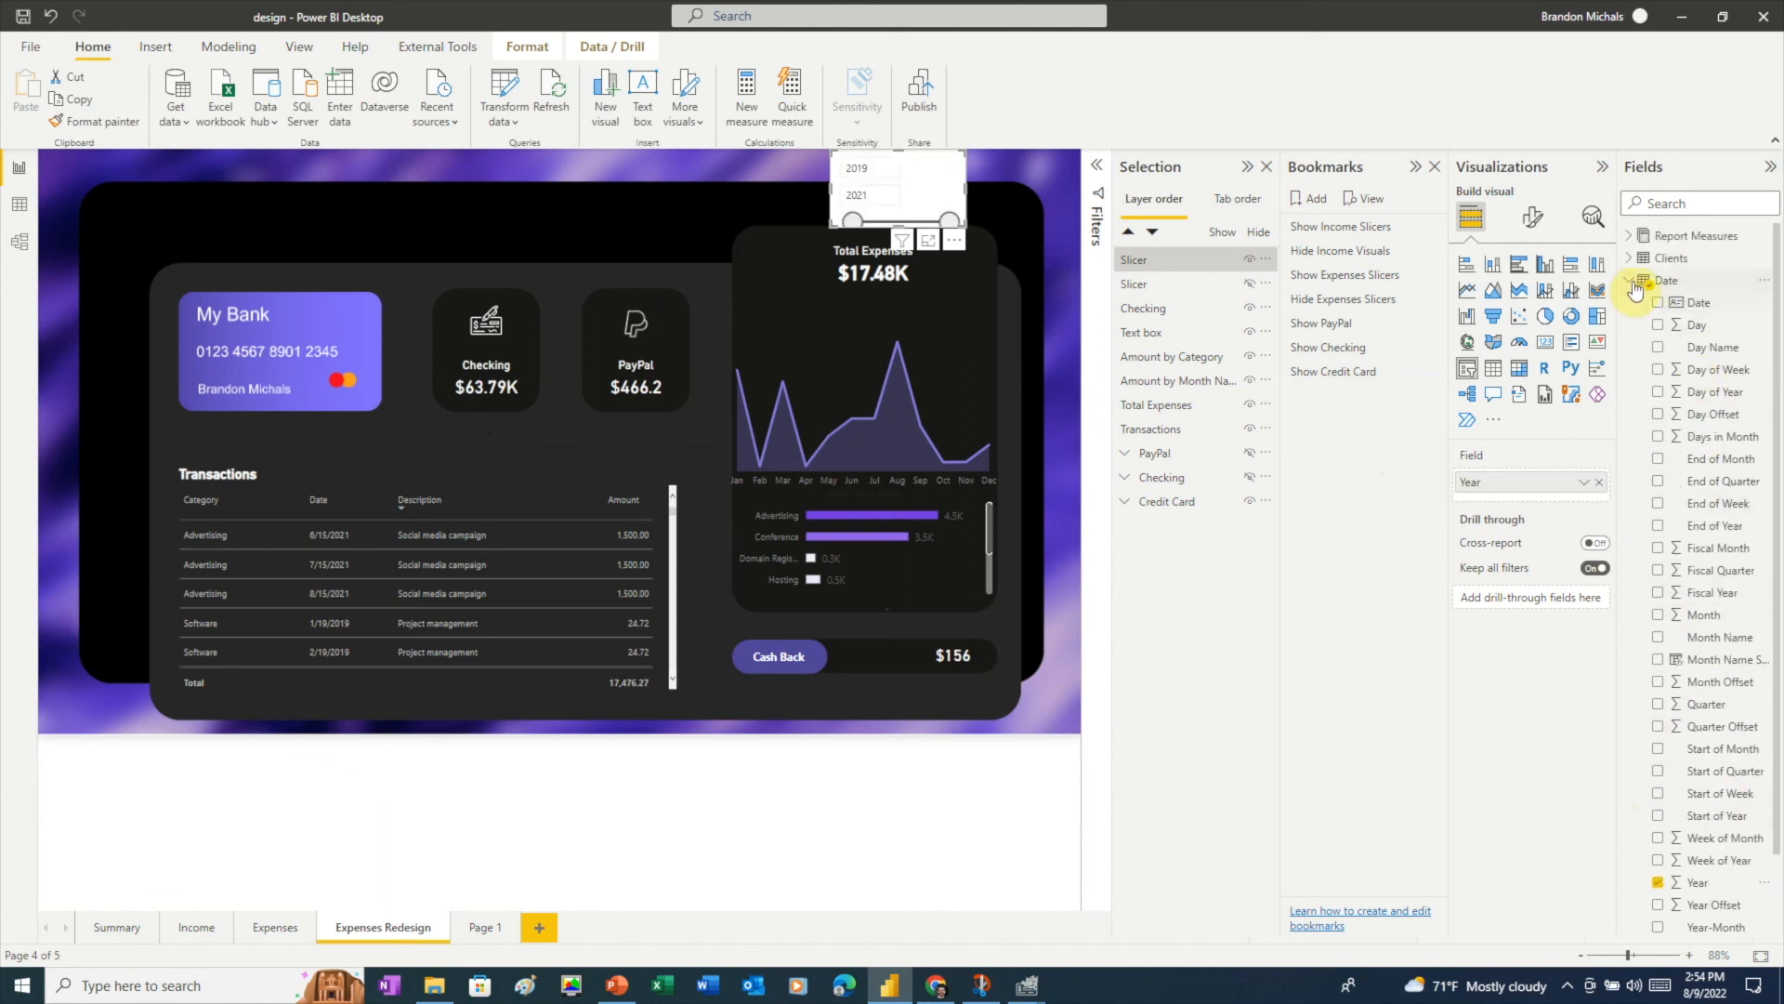
# - Enlarge the Year slicer, change it to a list style and set its orientation to Horizontal
pyautogui.click(1630, 283)
pyautogui.click(1533, 217)
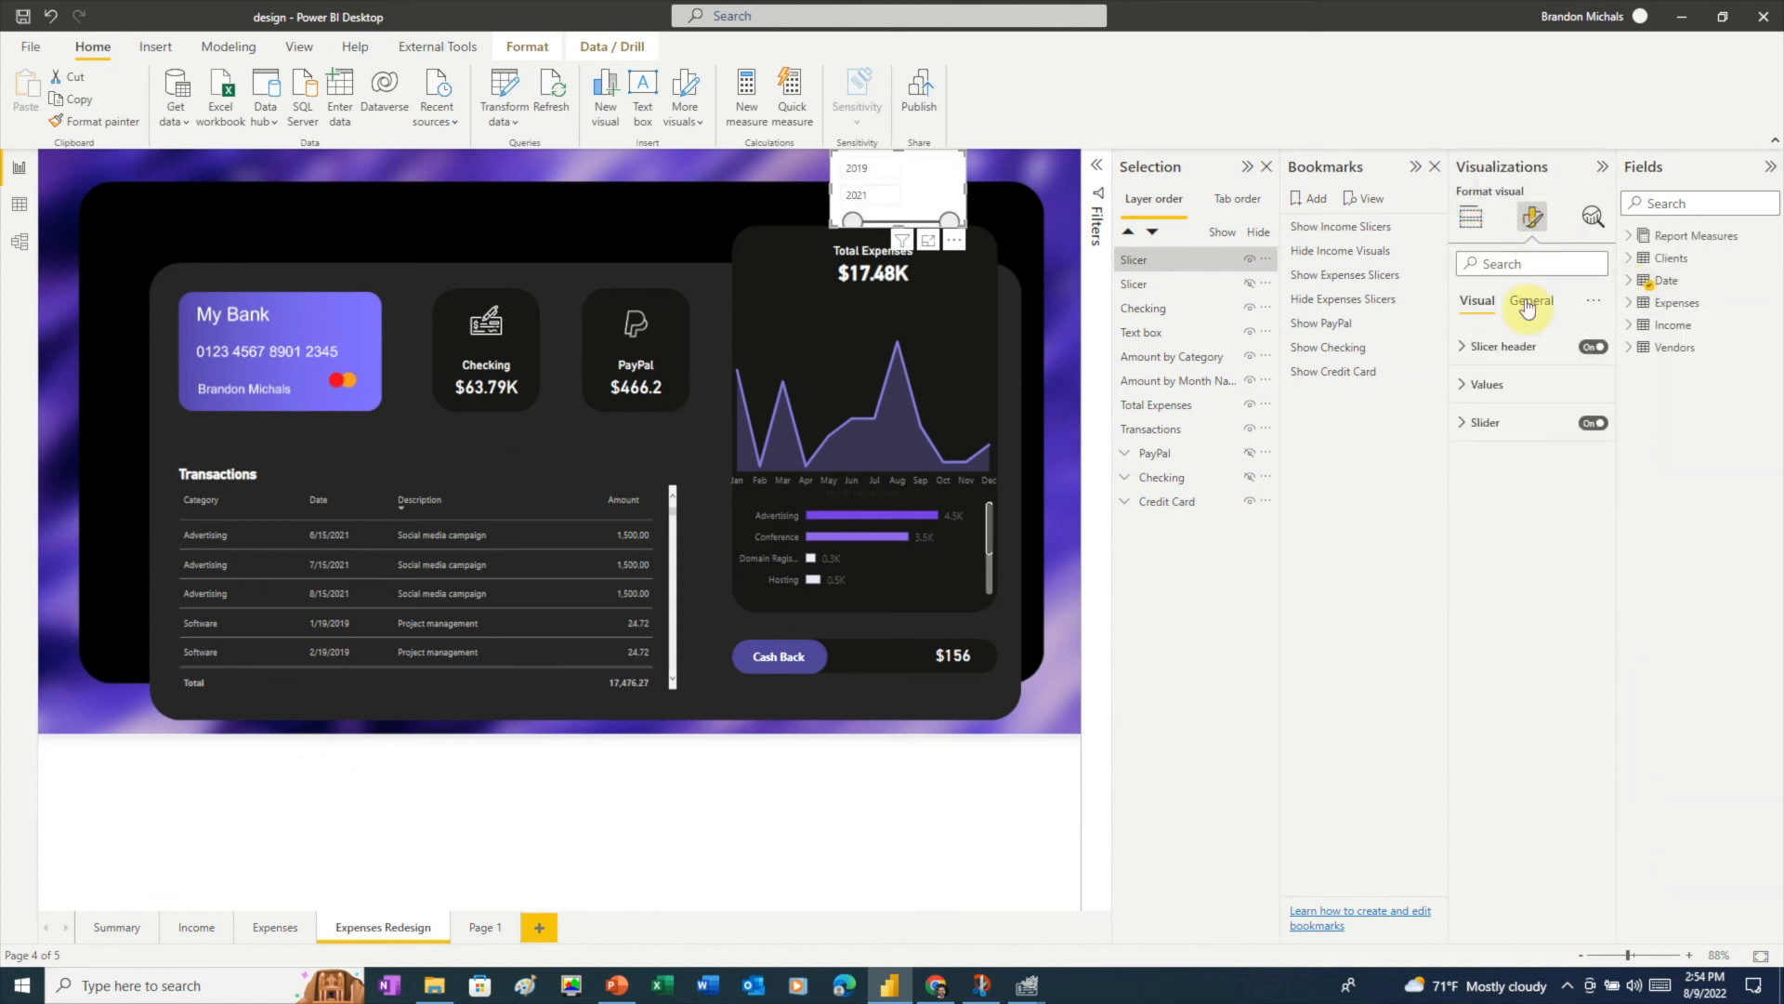
pyautogui.moveTo(900, 227); pyautogui.dragTo(898, 259)
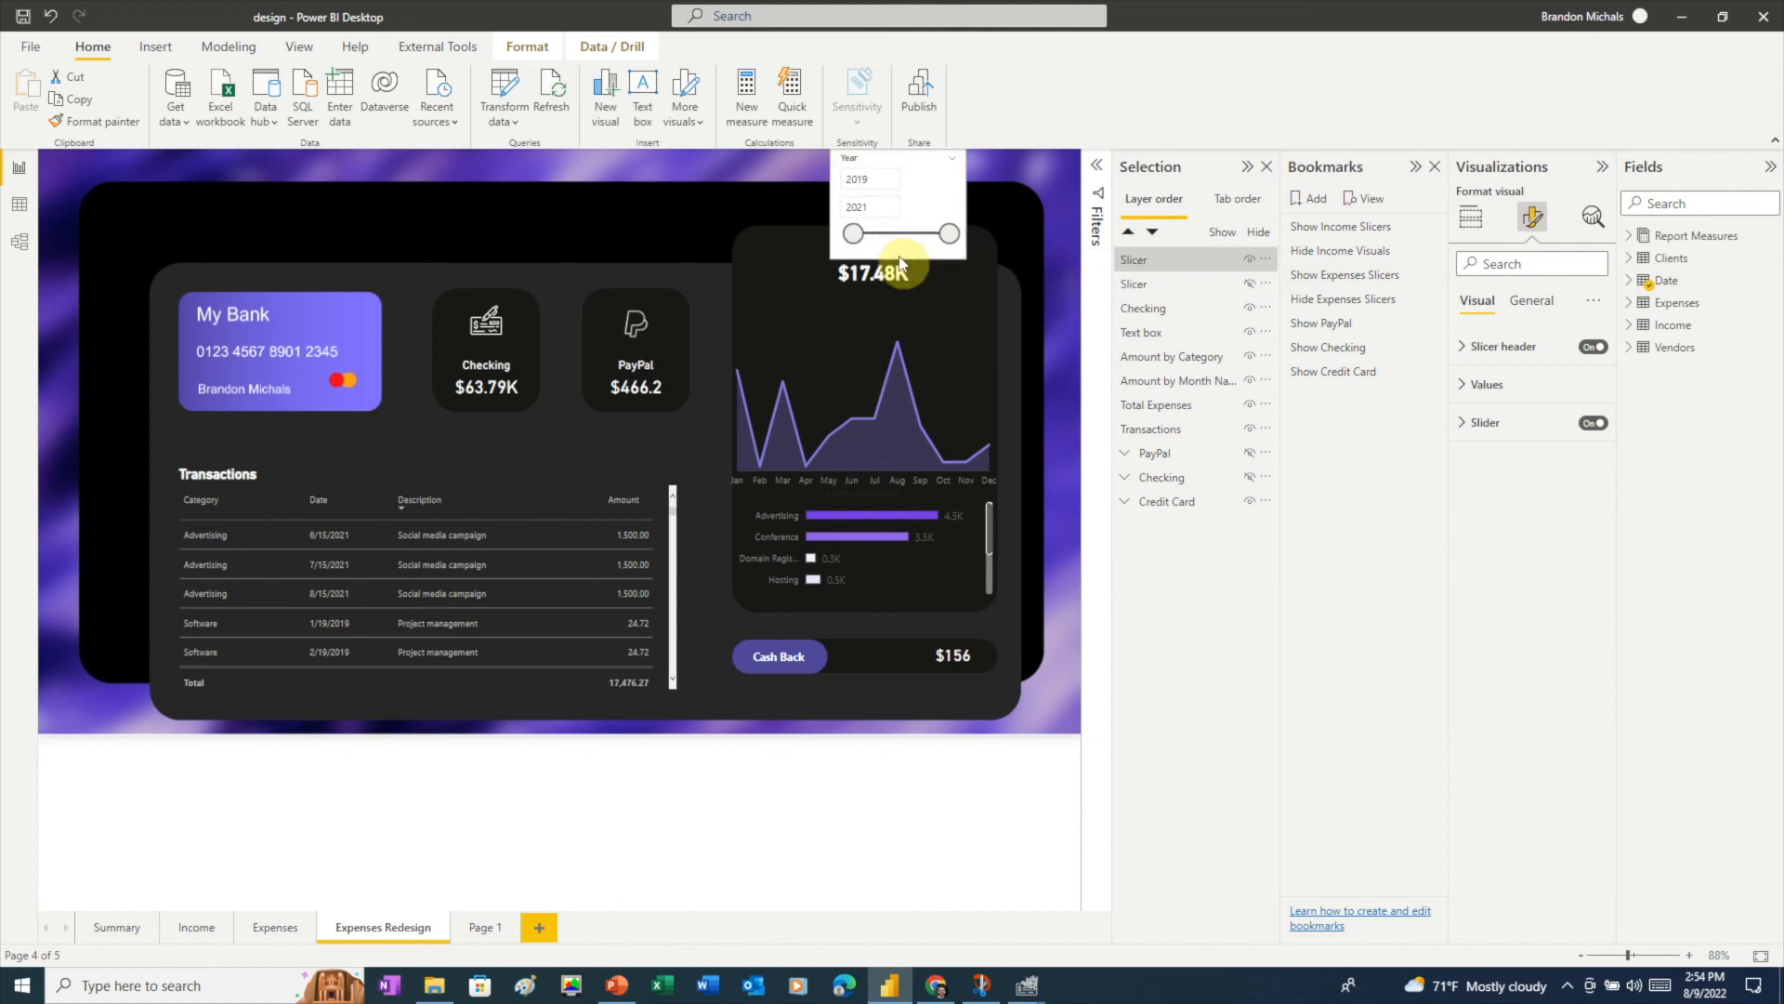
pyautogui.click(948, 165)
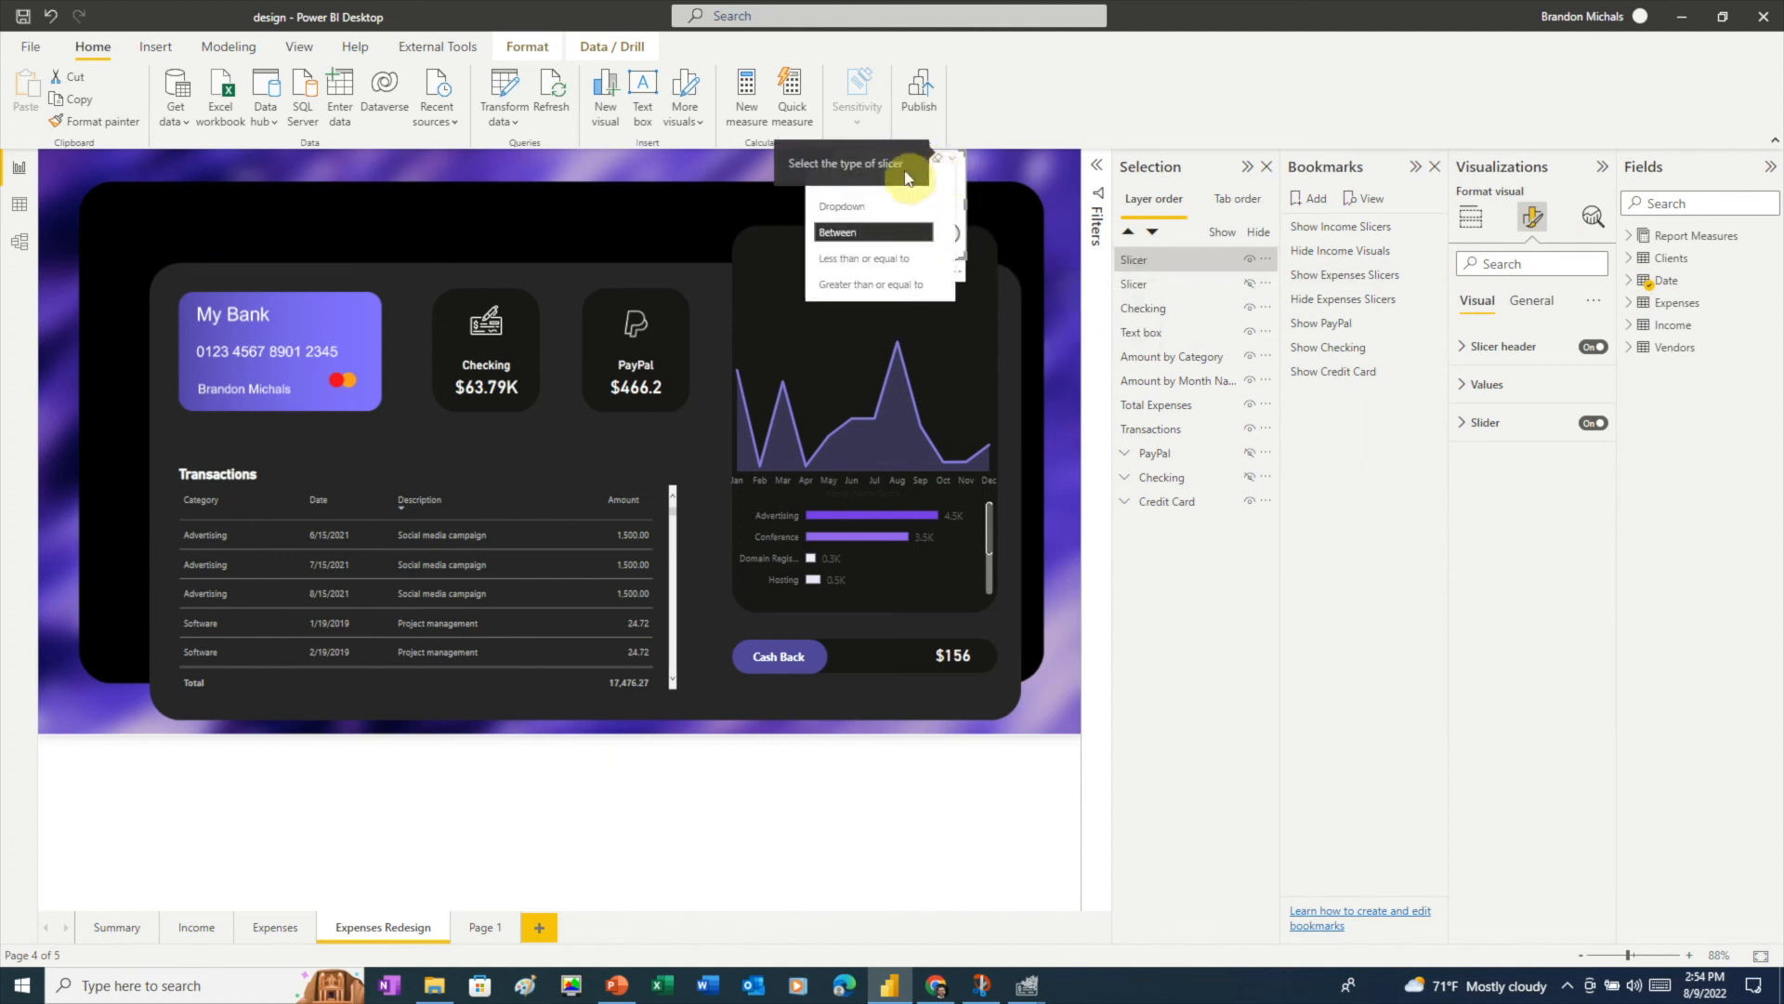
pyautogui.click(830, 181)
pyautogui.click(1469, 346)
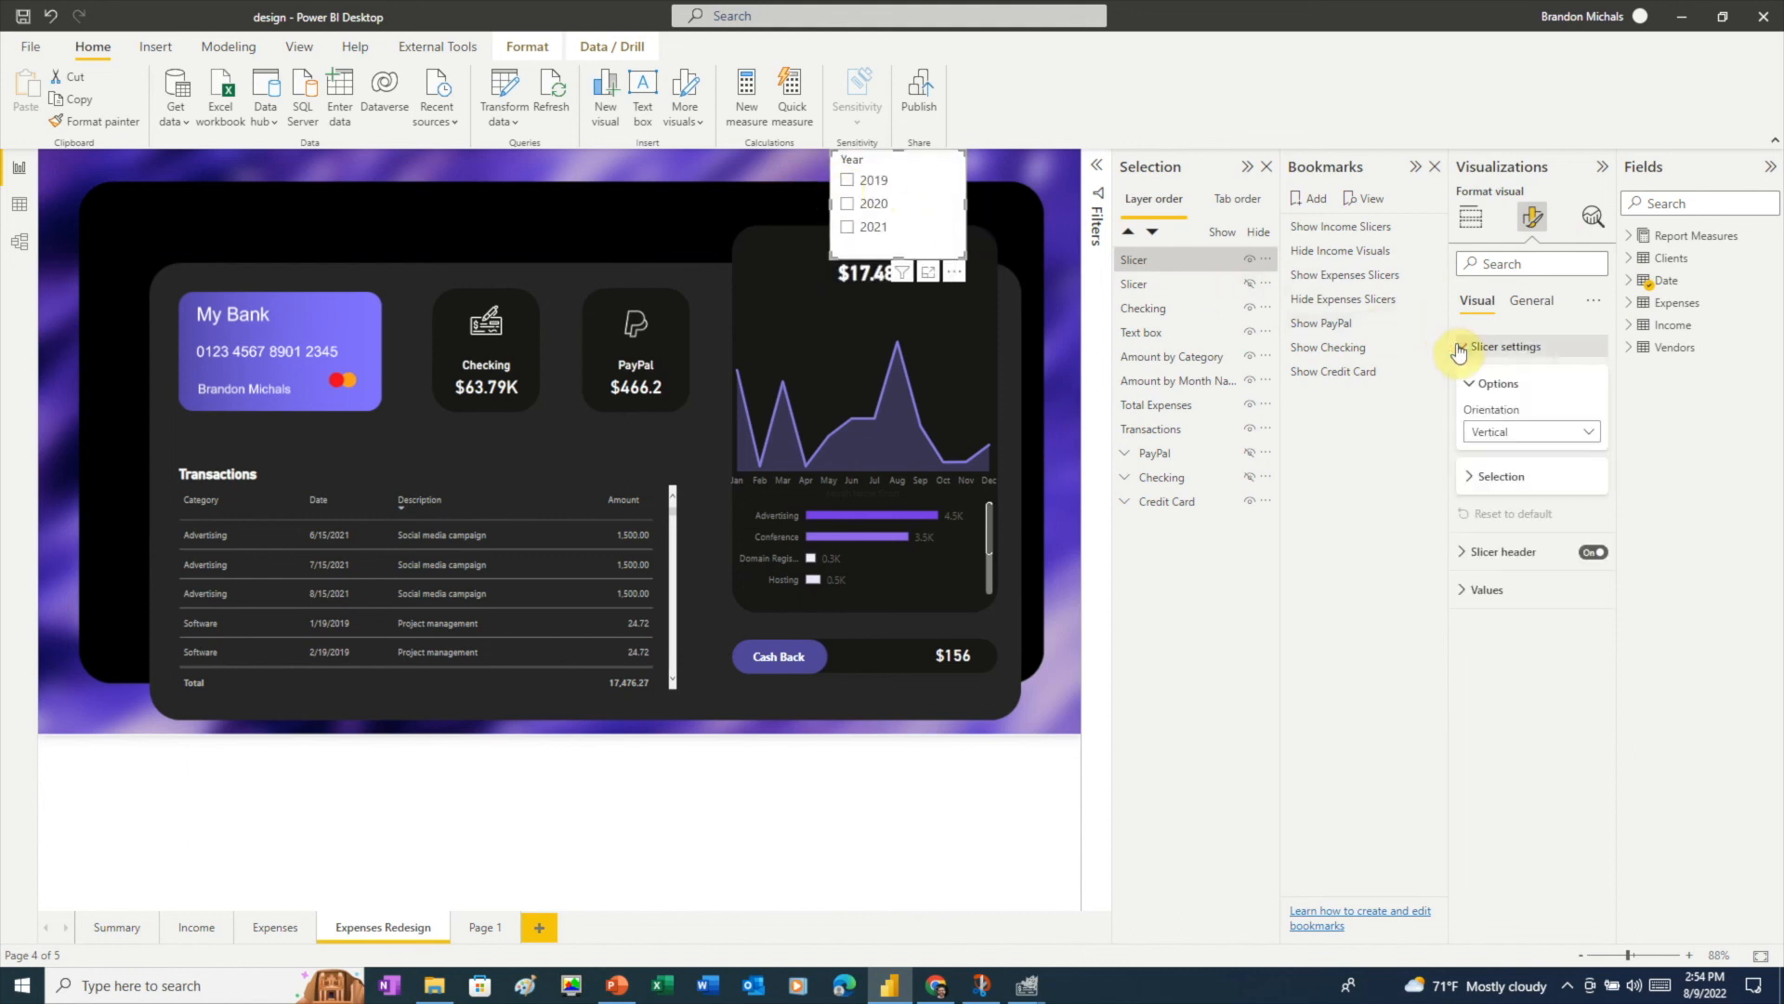
pyautogui.click(1578, 431)
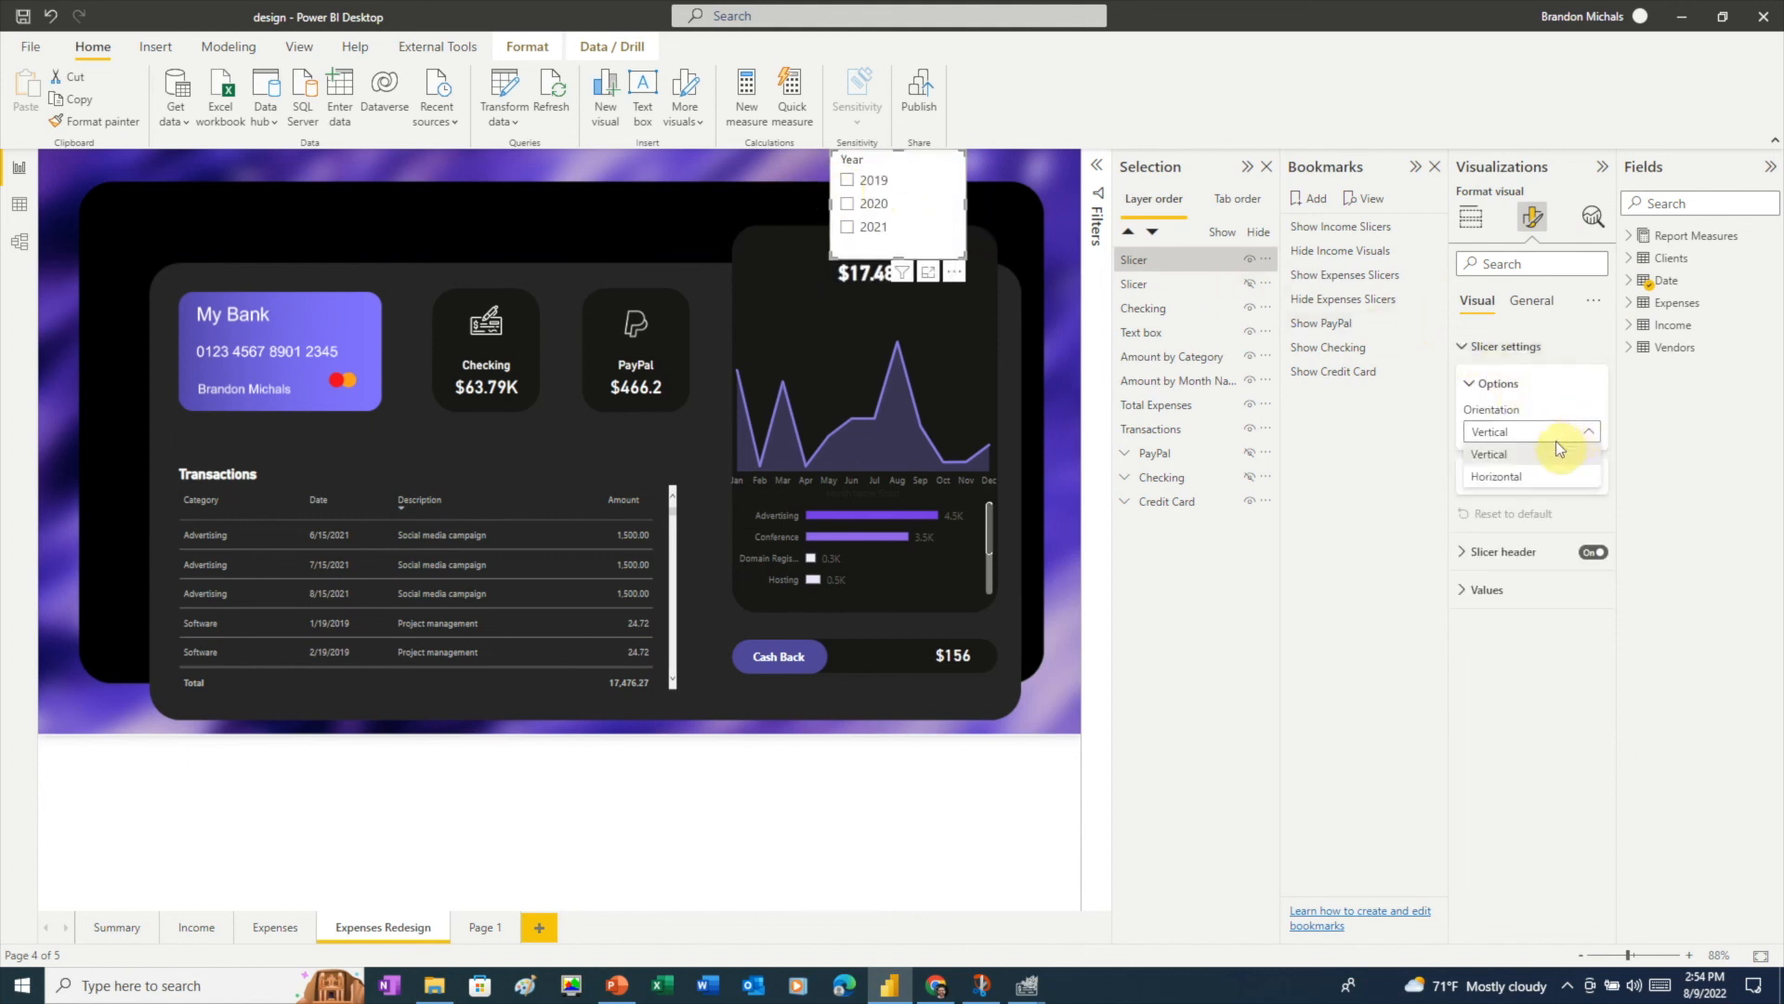
pyautogui.click(1518, 476)
# - Widen and flatten the Year slicer so 2019, 2020 and 2021 sit in one row just above the Total Expenses card
pyautogui.moveTo(831, 204); pyautogui.dragTo(750, 202)
pyautogui.moveTo(965, 212); pyautogui.dragTo(975, 218)
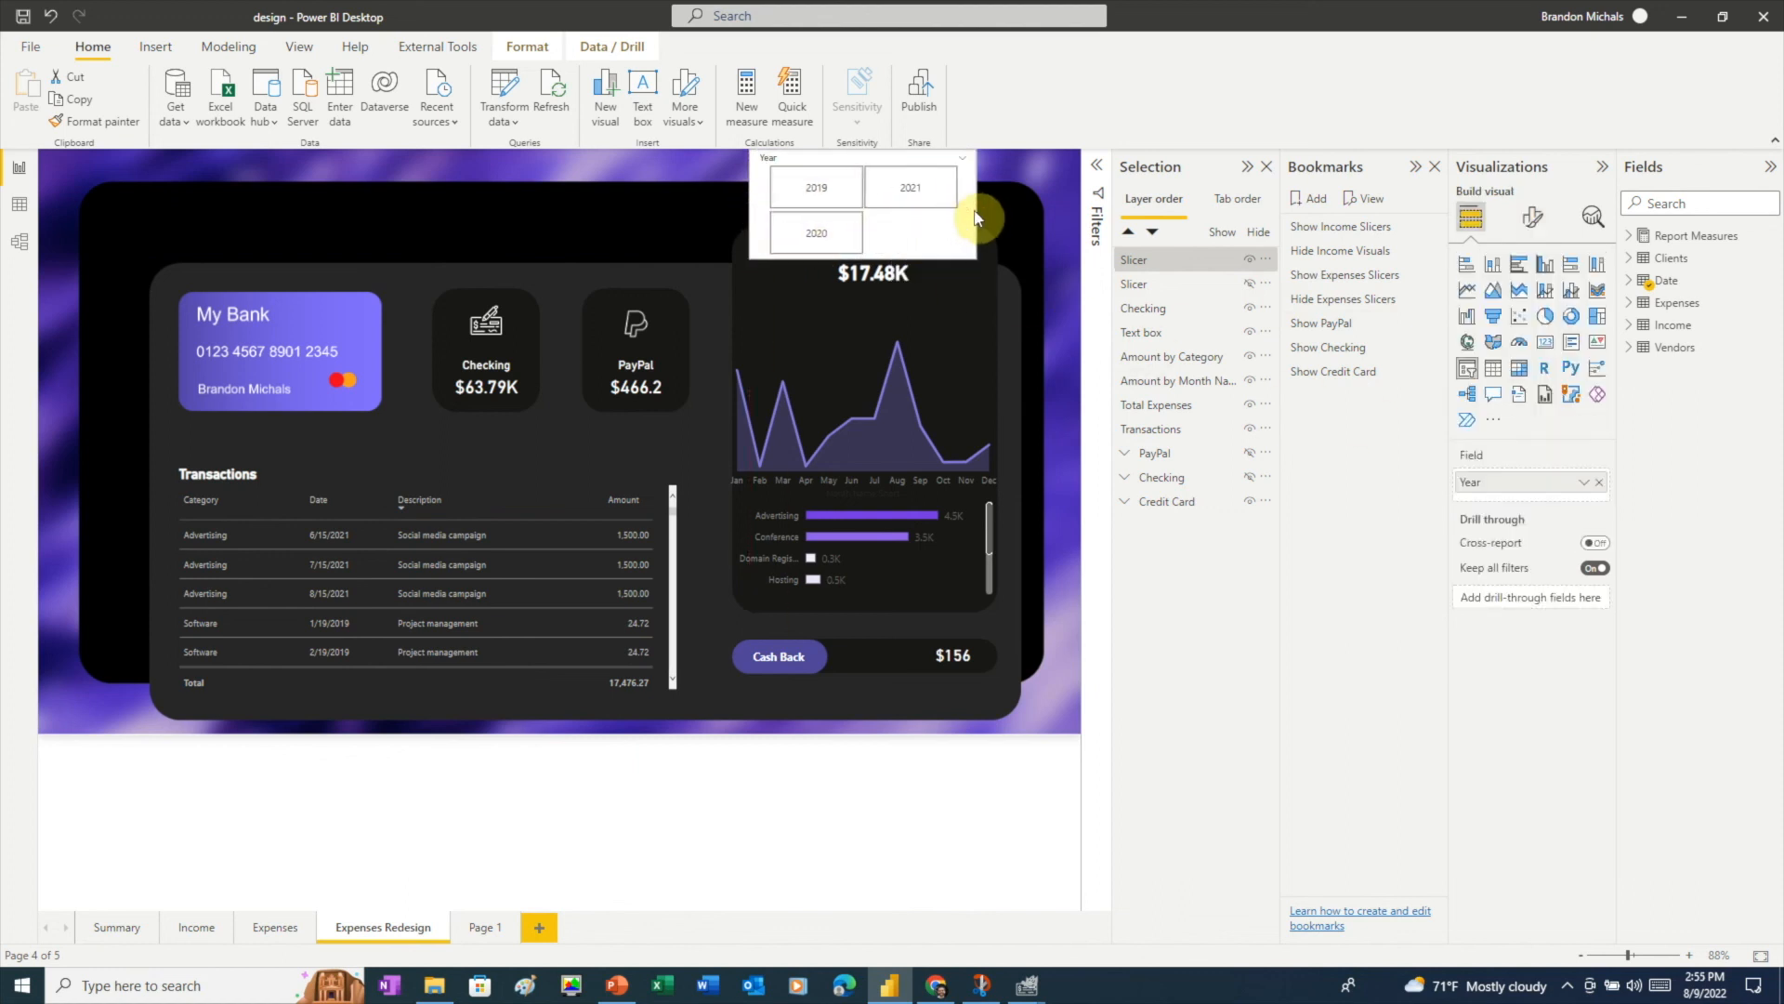
pyautogui.moveTo(851, 257); pyautogui.dragTo(815, 221)
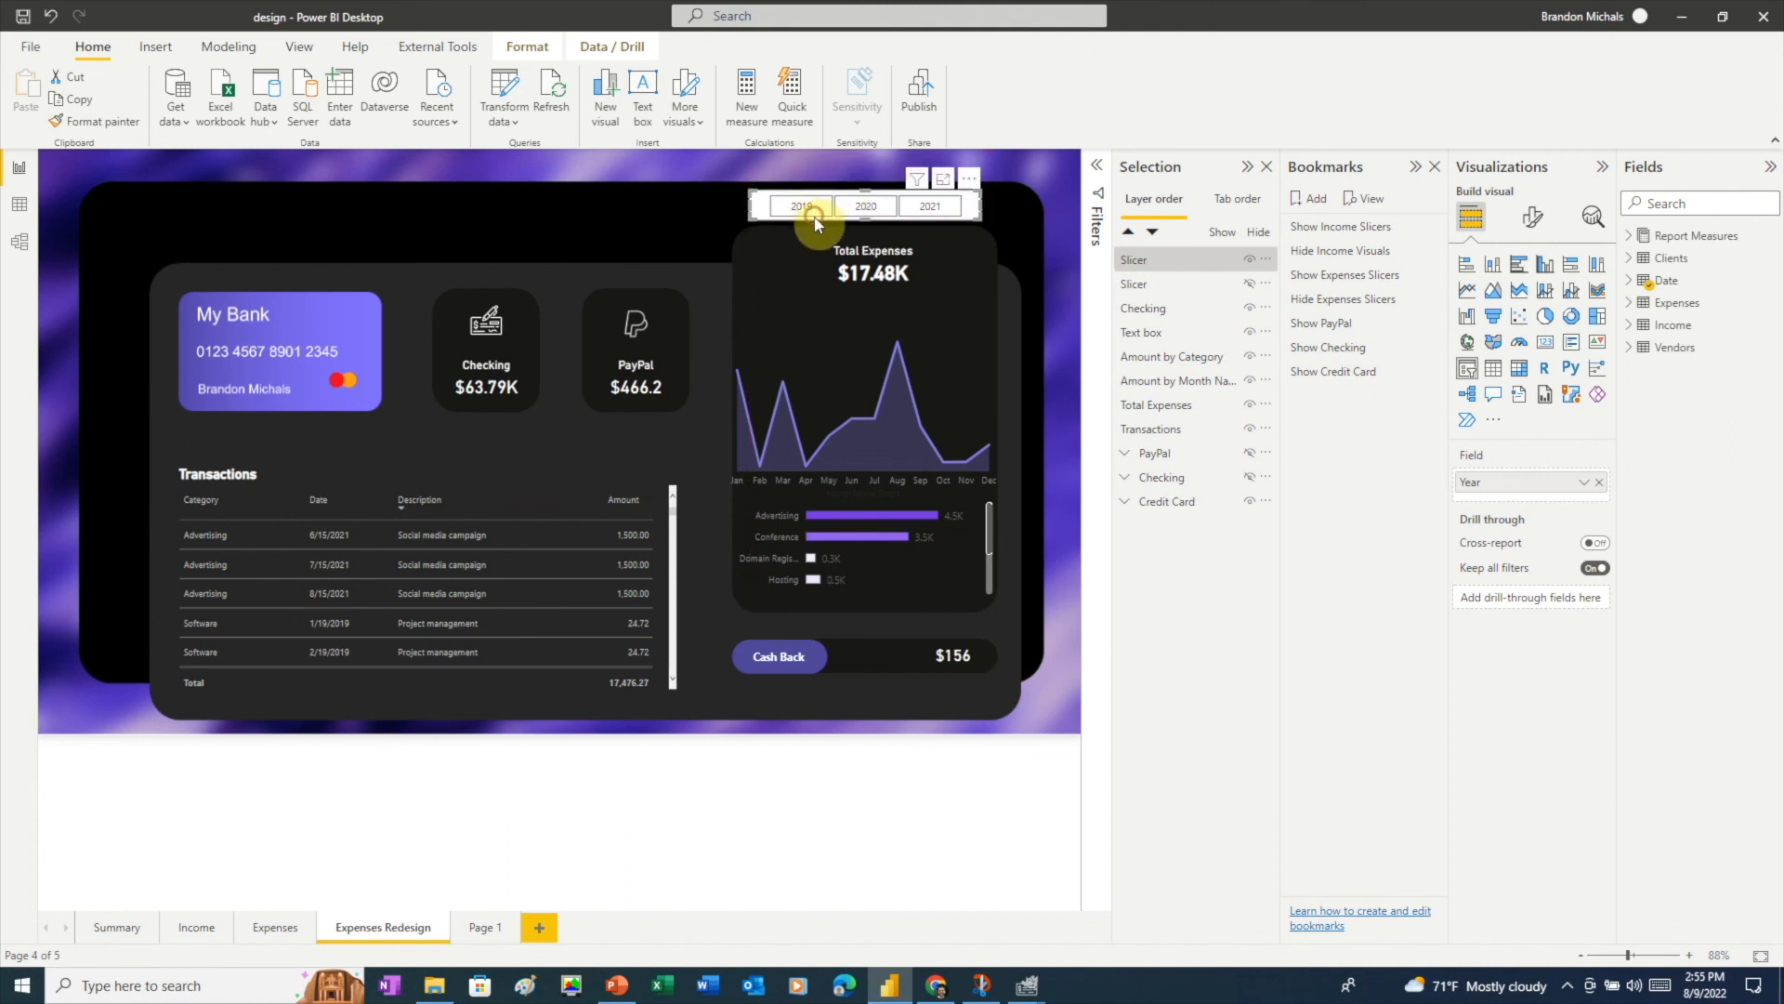
# - Set the Year slicer's value font color to gray and its value background to black
pyautogui.click(1533, 216)
pyautogui.click(1487, 422)
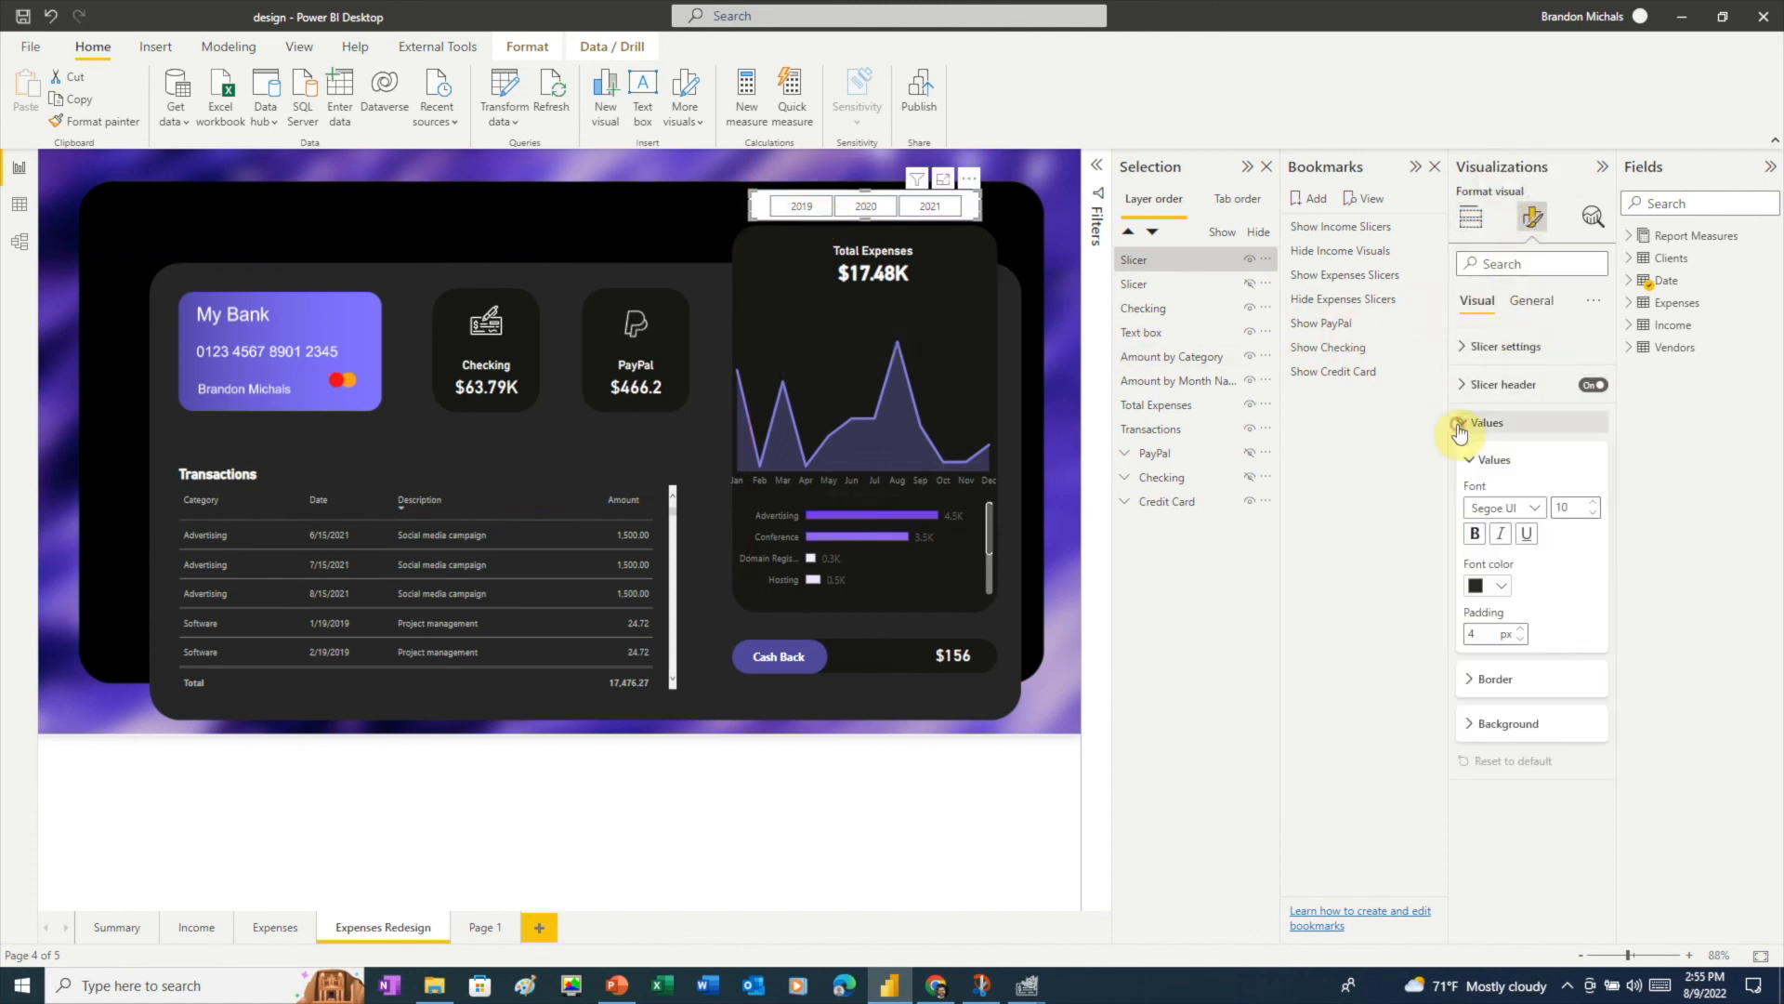
pyautogui.click(1492, 586)
pyautogui.click(1484, 745)
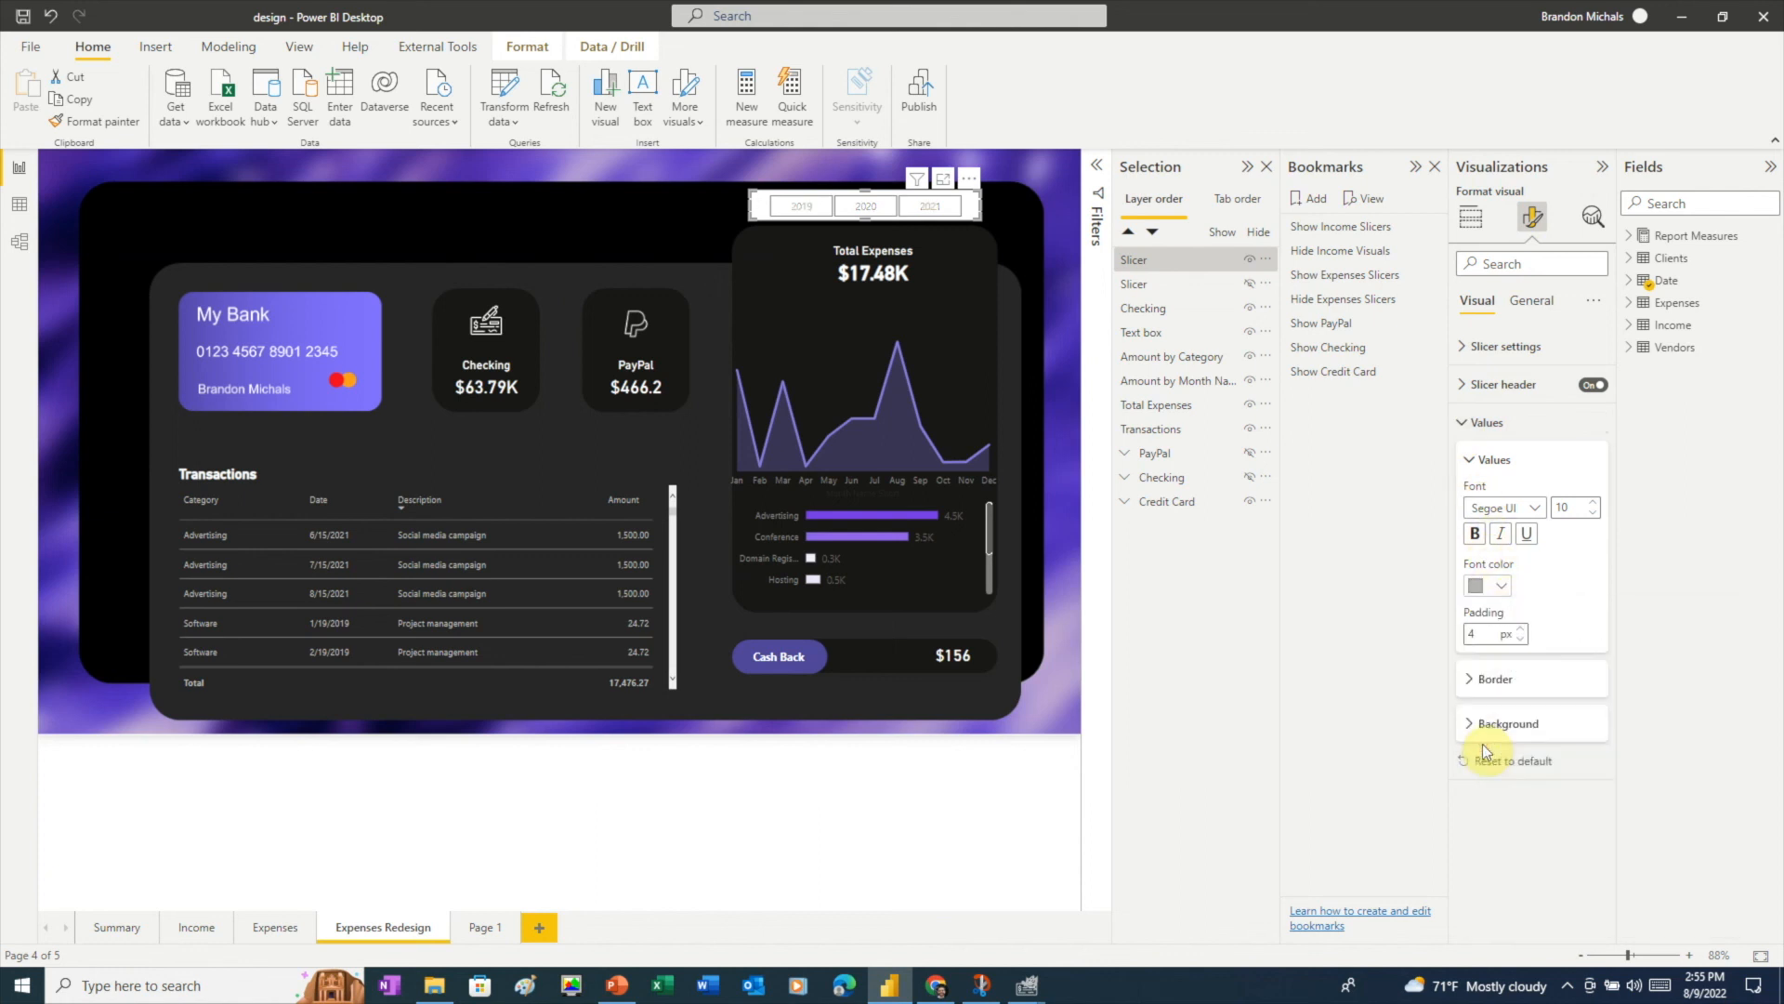
pyautogui.click(1471, 725)
pyautogui.click(1503, 773)
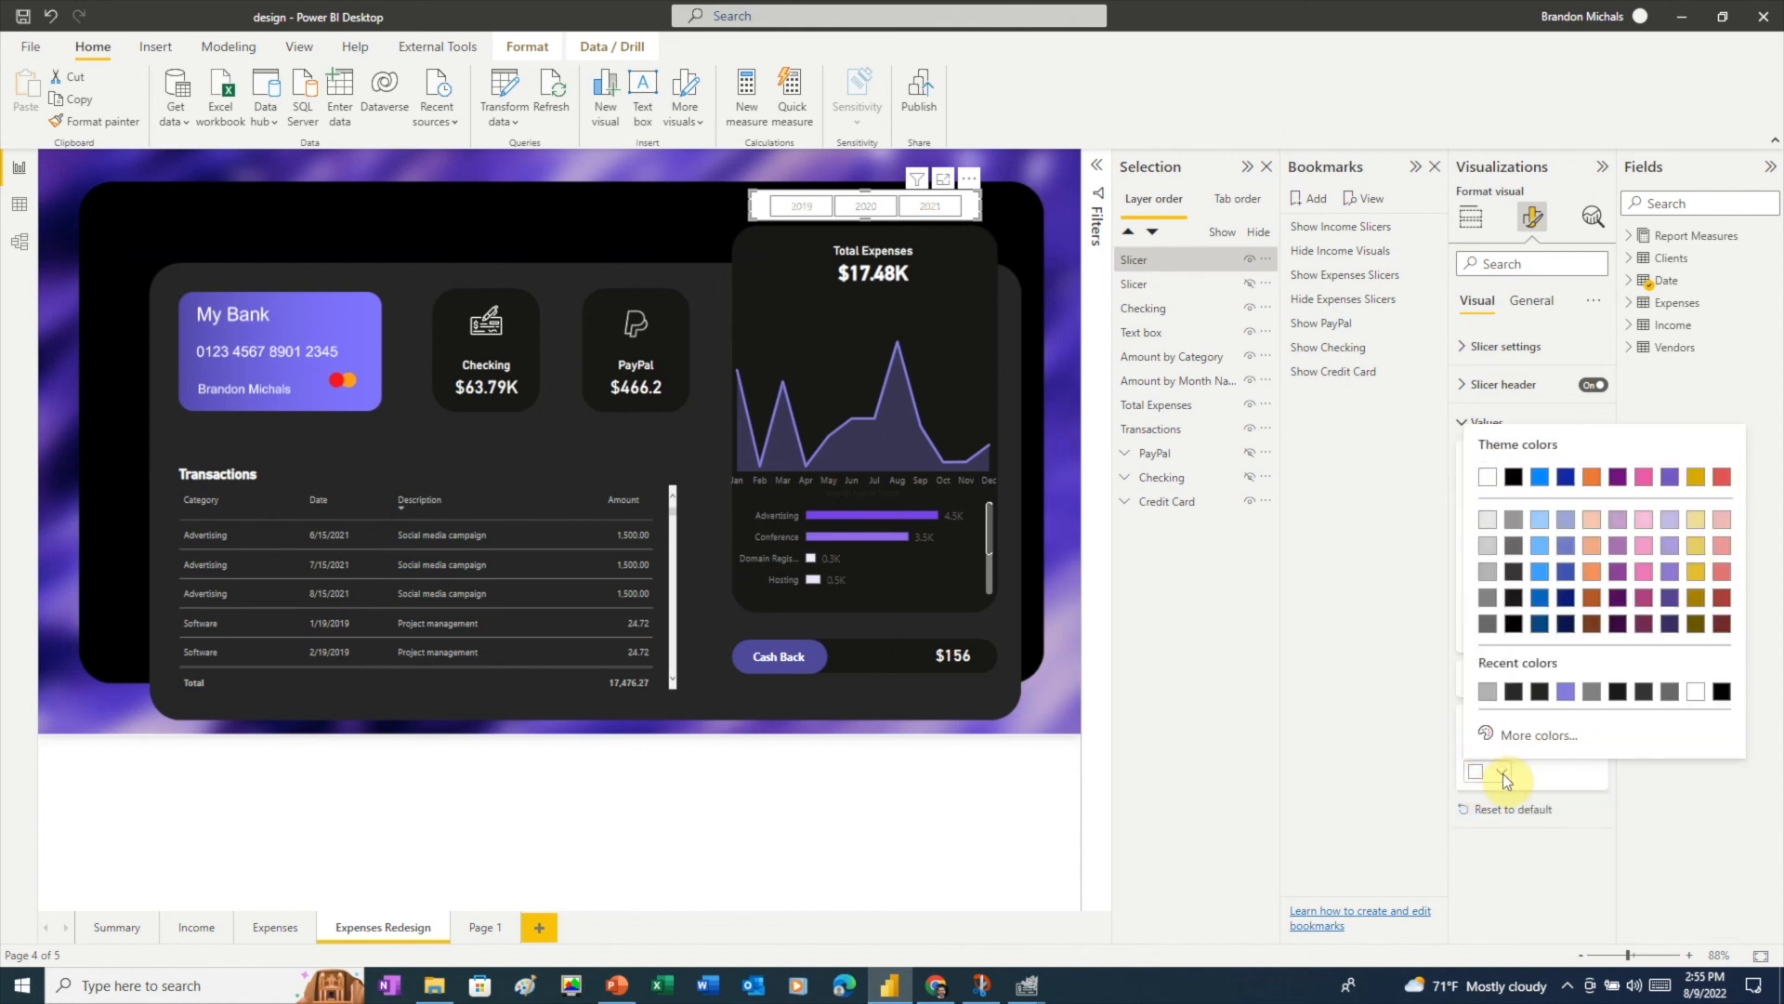
pyautogui.click(1518, 630)
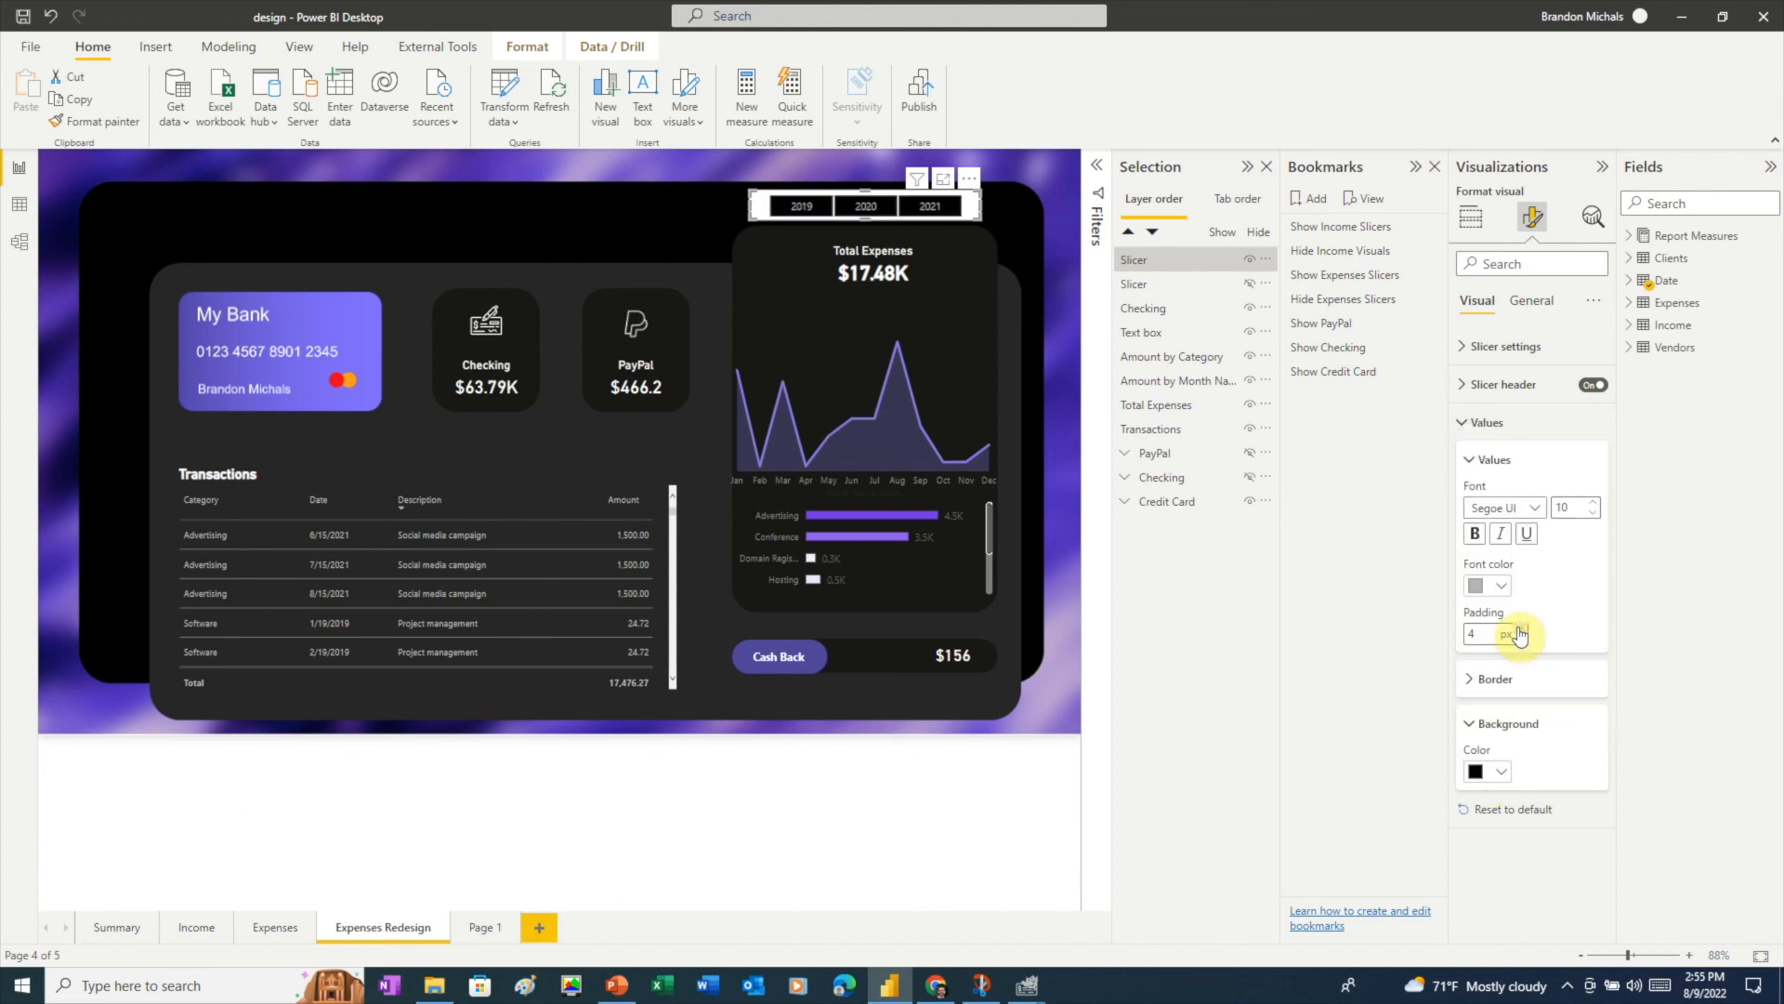
# - Turn off the background effect of the Year slicer
pyautogui.click(1529, 300)
pyautogui.click(1470, 420)
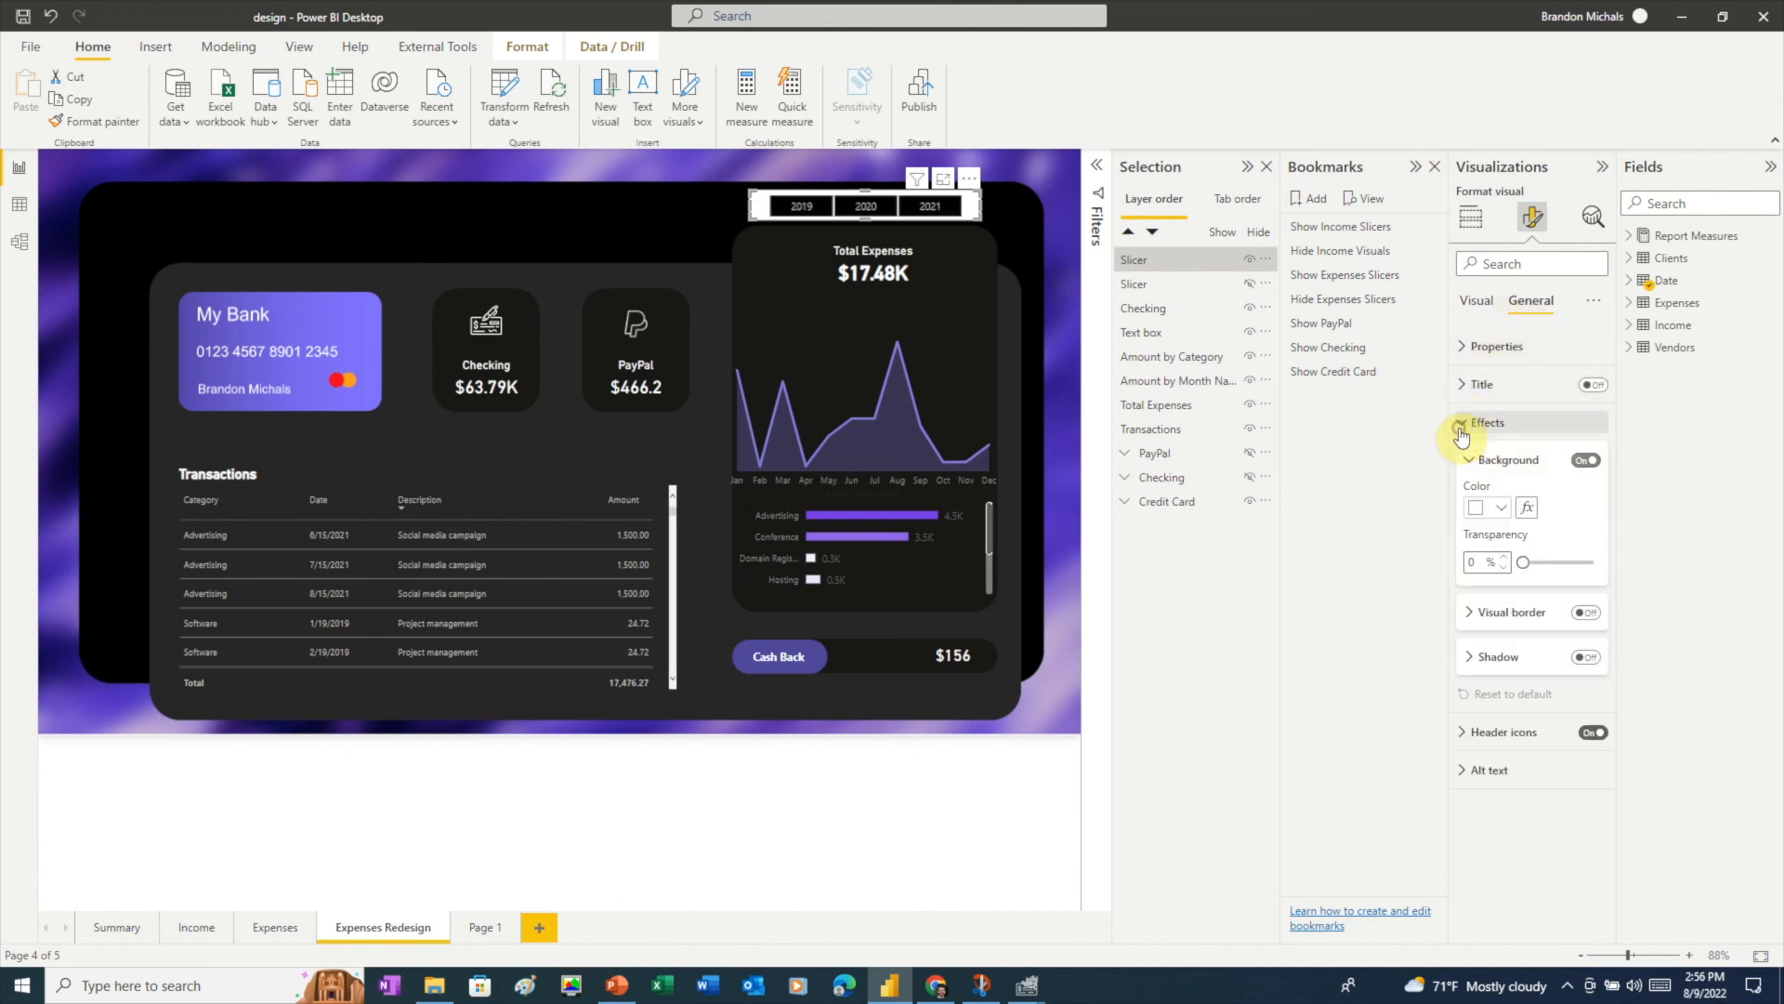
pyautogui.click(1584, 460)
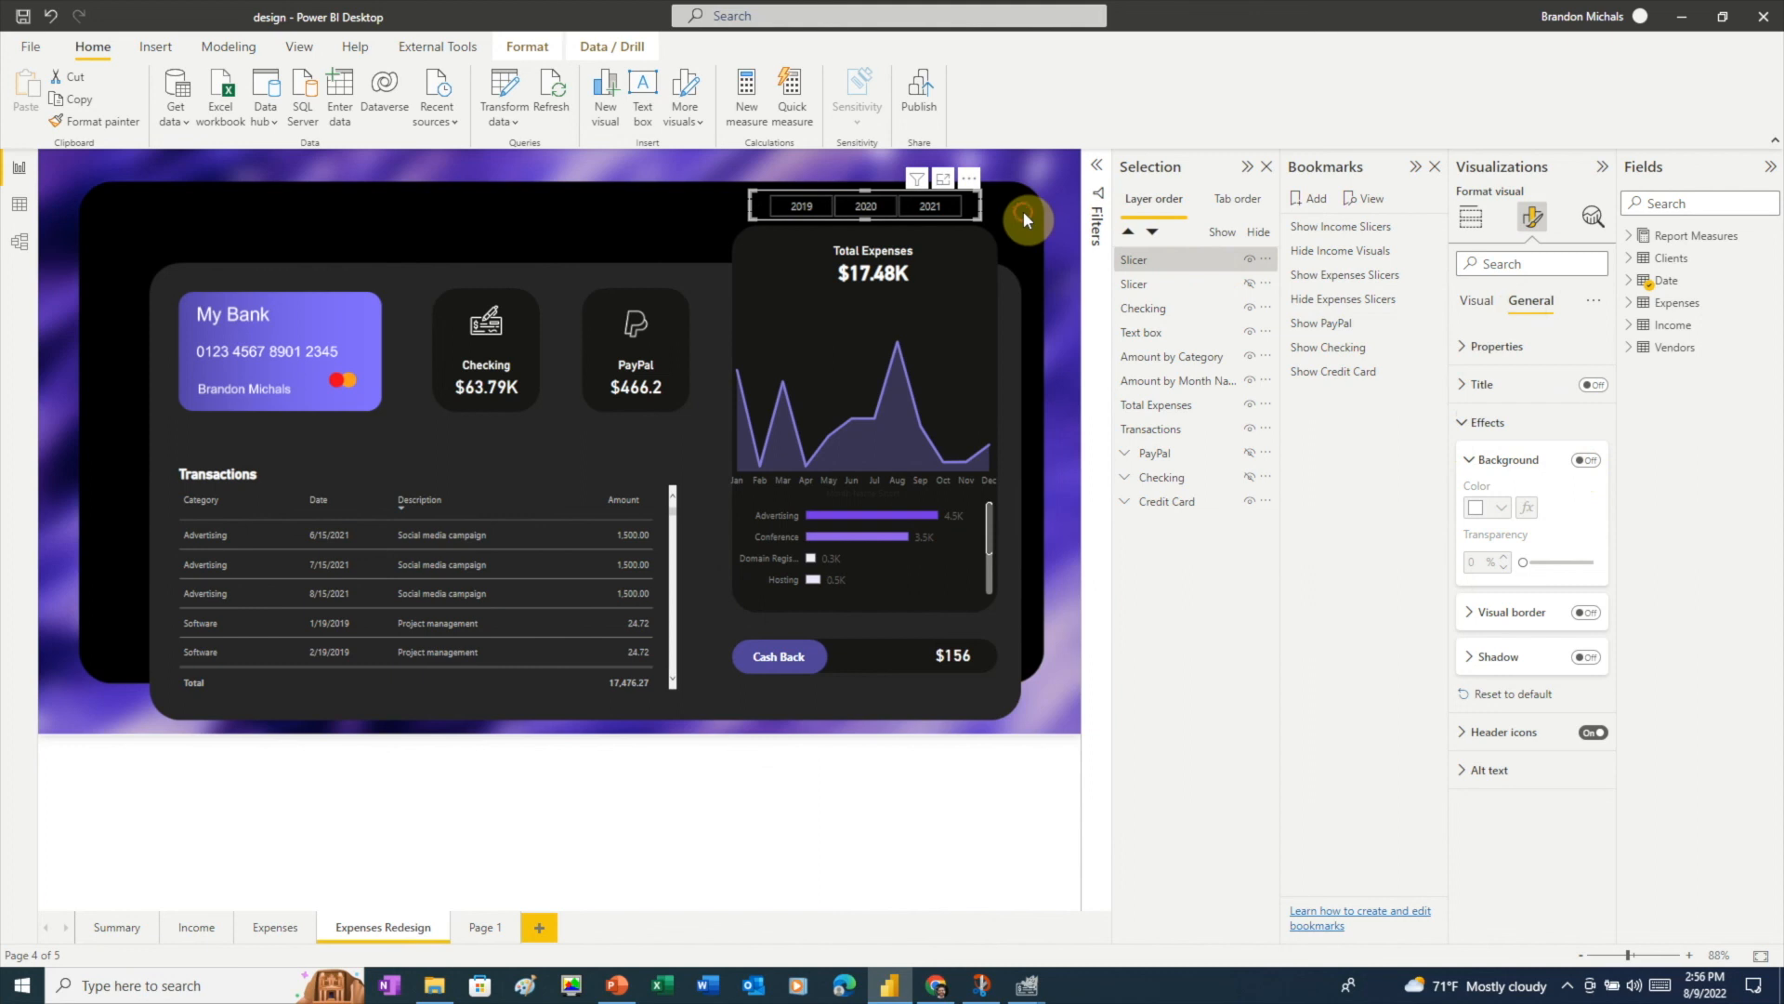
# - Test the Year slicer by filtering the page to 2019, 2020 and 2021, and clear the selection
pyautogui.click(801, 208)
pyautogui.click(865, 206)
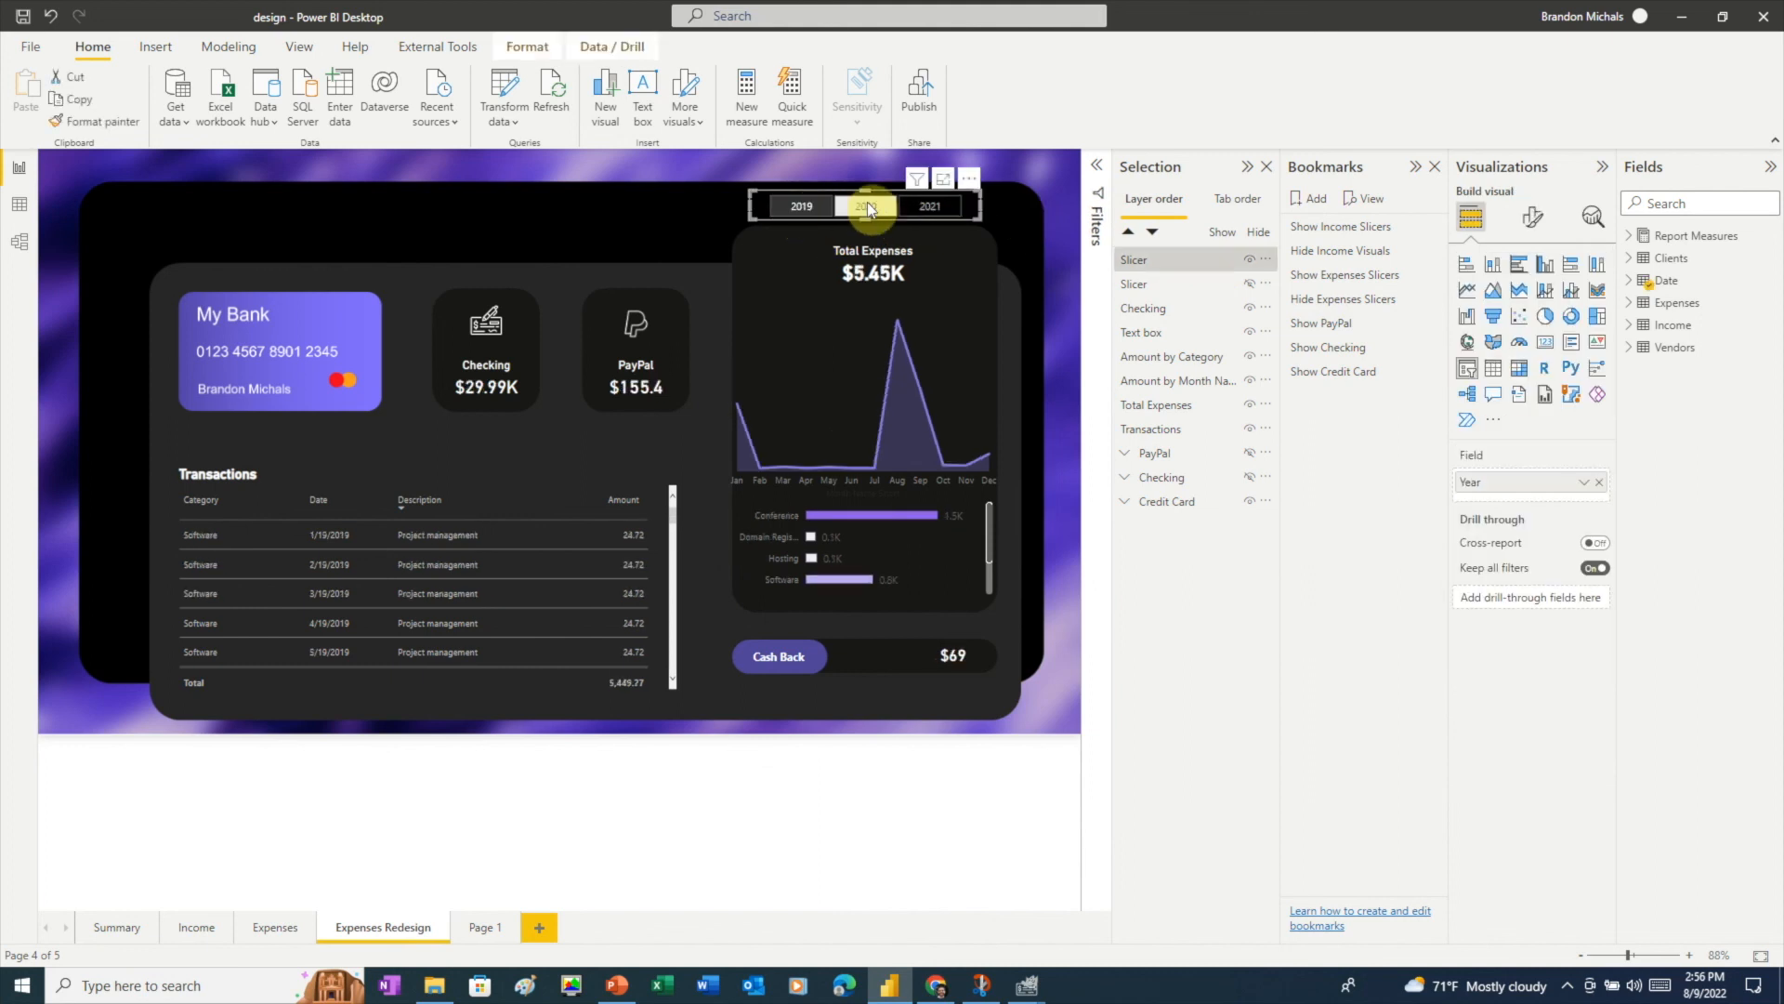
pyautogui.click(930, 206)
pyautogui.click(930, 206)
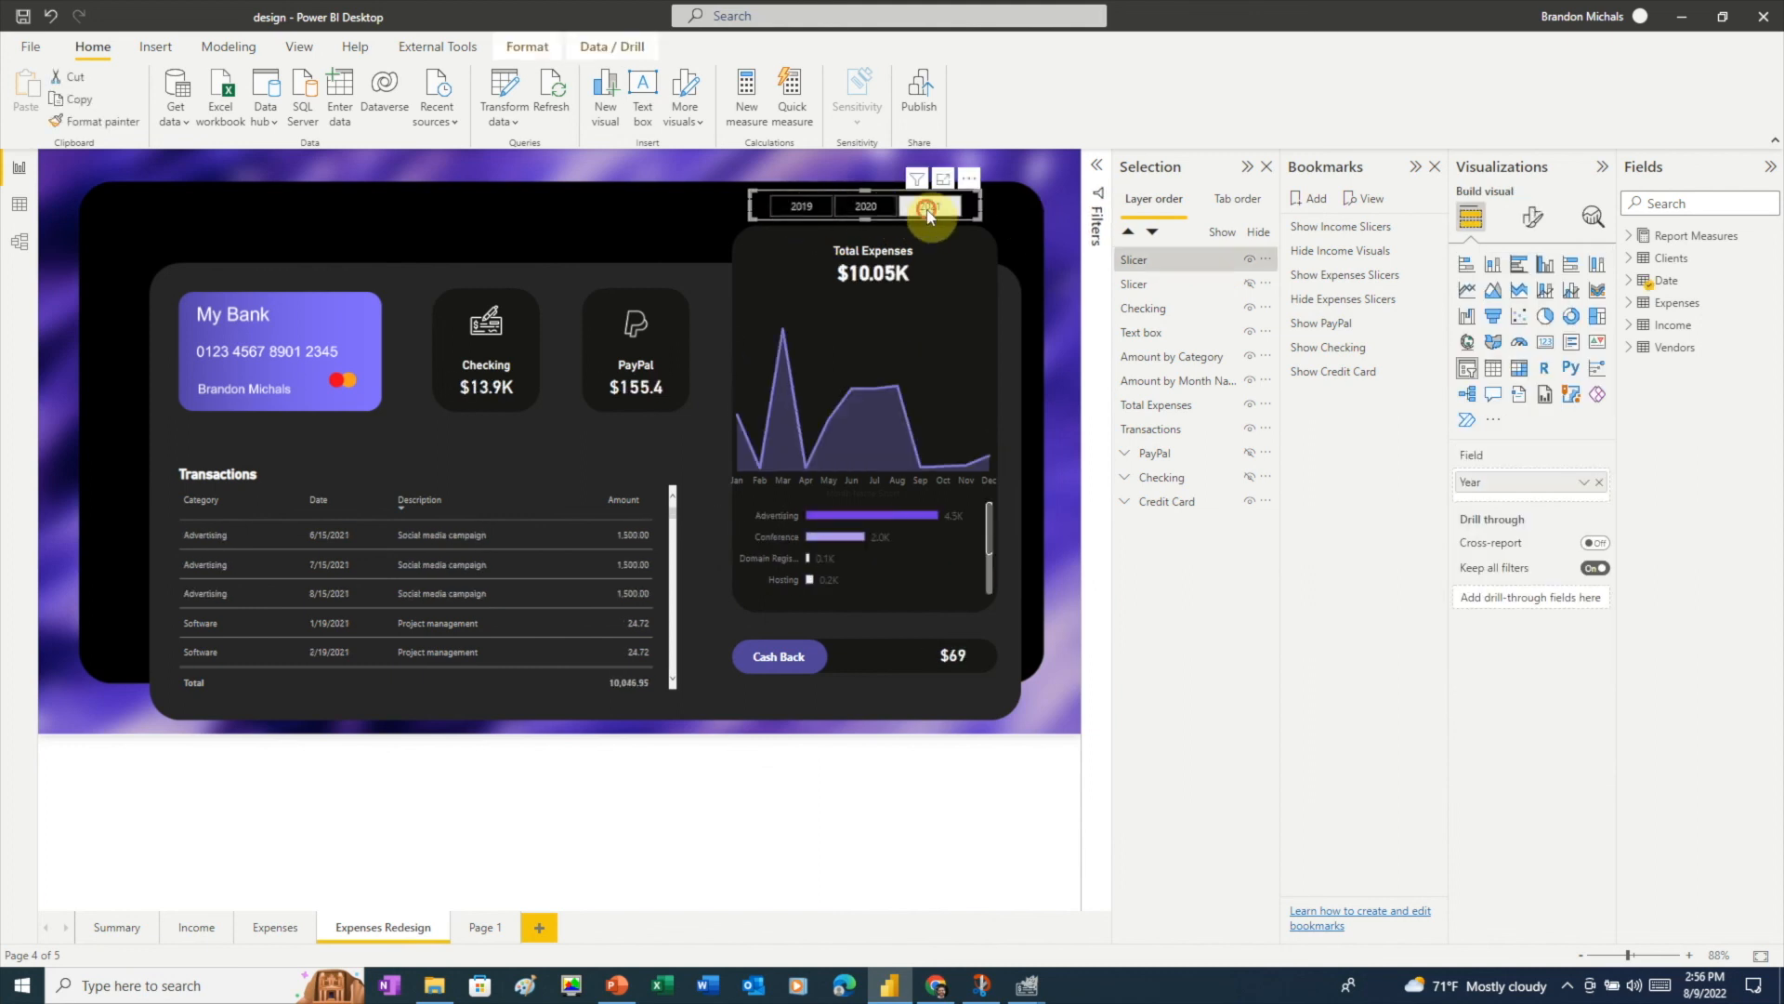
pyautogui.click(1027, 216)
# - Duplicate the Cash Back text box, place and widen the copy above the My Bank card, and change its text to "Business Expenses"
pyautogui.click(787, 656)
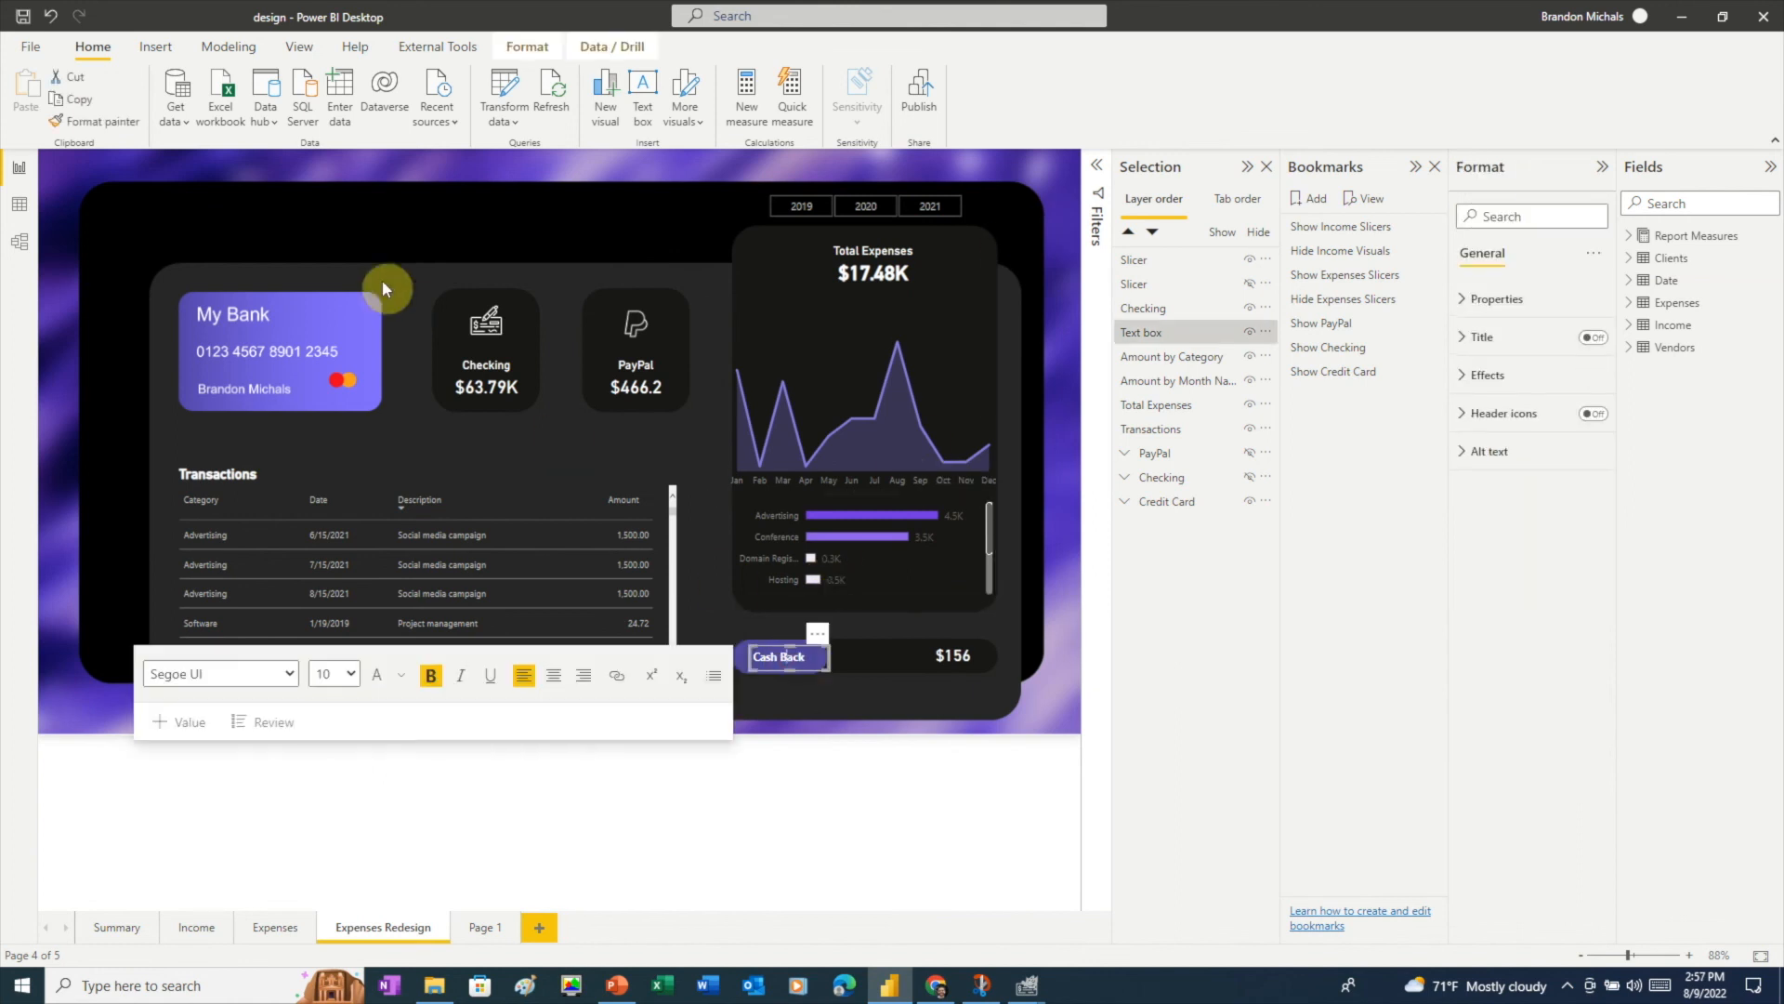
pyautogui.hotkey('ctrl', 'c')
pyautogui.hotkey('ctrl', 'v')
pyautogui.moveTo(810, 678); pyautogui.dragTo(517, 245)
pyautogui.moveTo(307, 235); pyautogui.dragTo(198, 253)
pyautogui.write('Business Expenses')
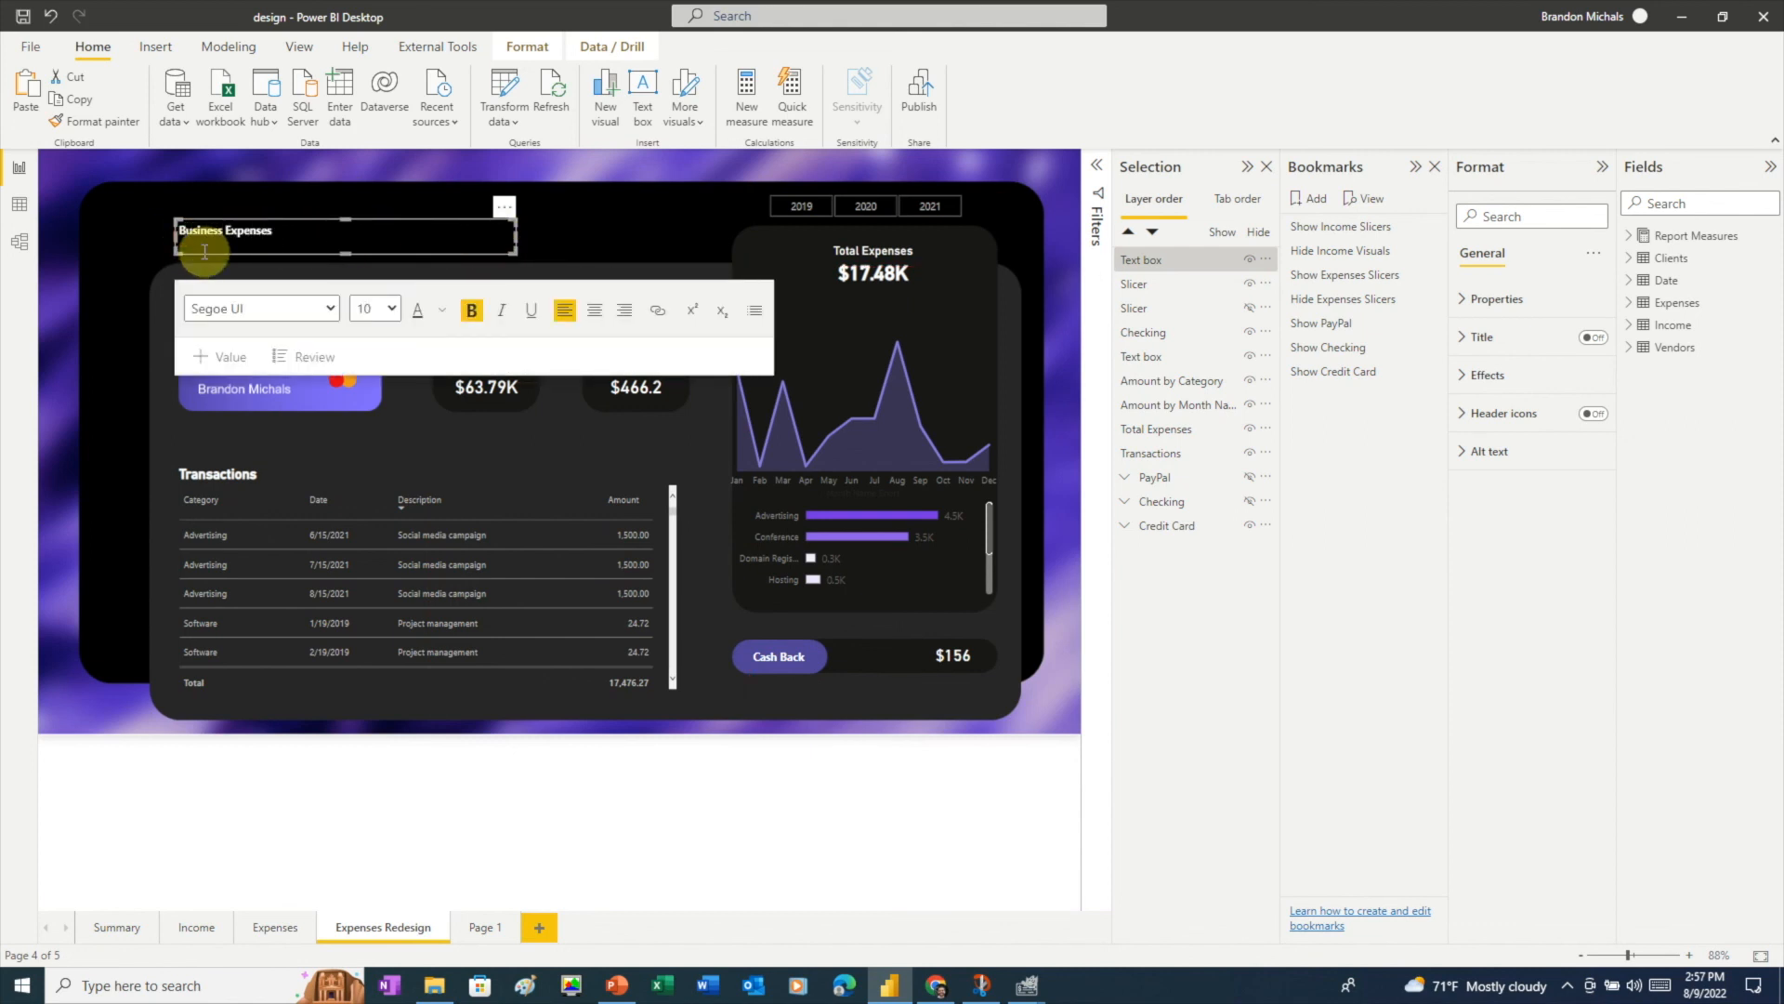
# - Increase the font size of the Business Expenses heading
pyautogui.hotkey('ctrl', 'a')
pyautogui.click(377, 308)
pyautogui.click(384, 487)
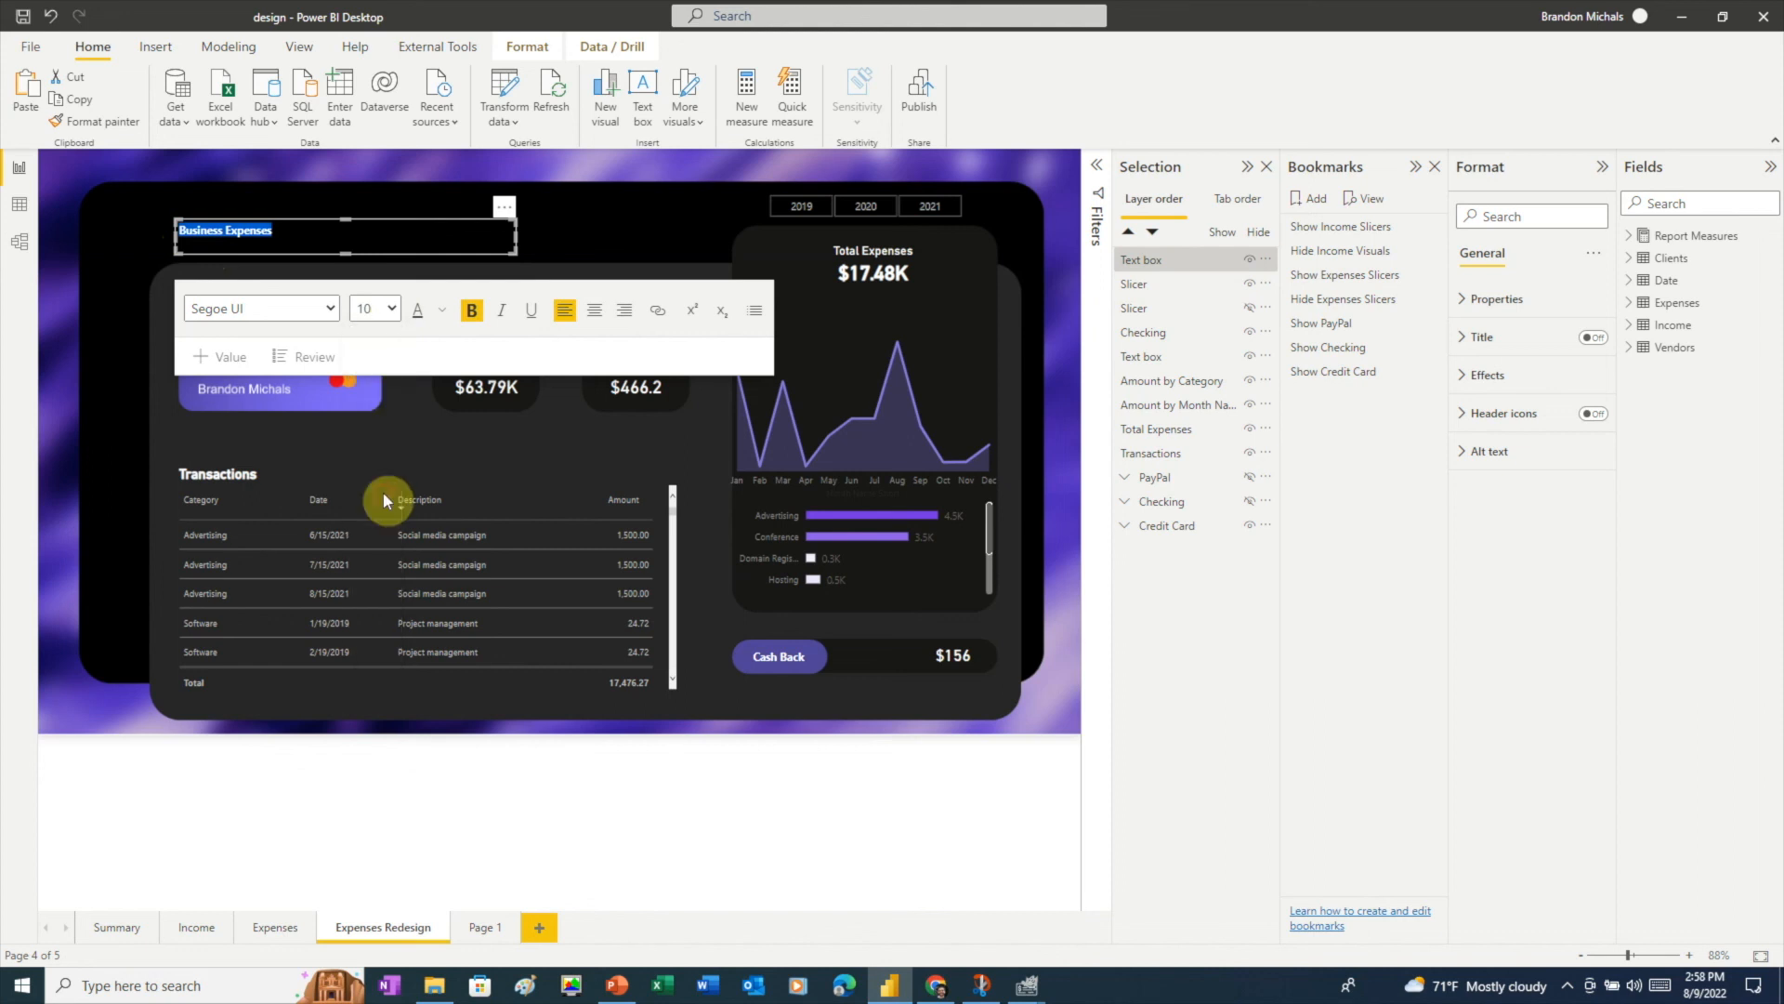
pyautogui.click(583, 232)
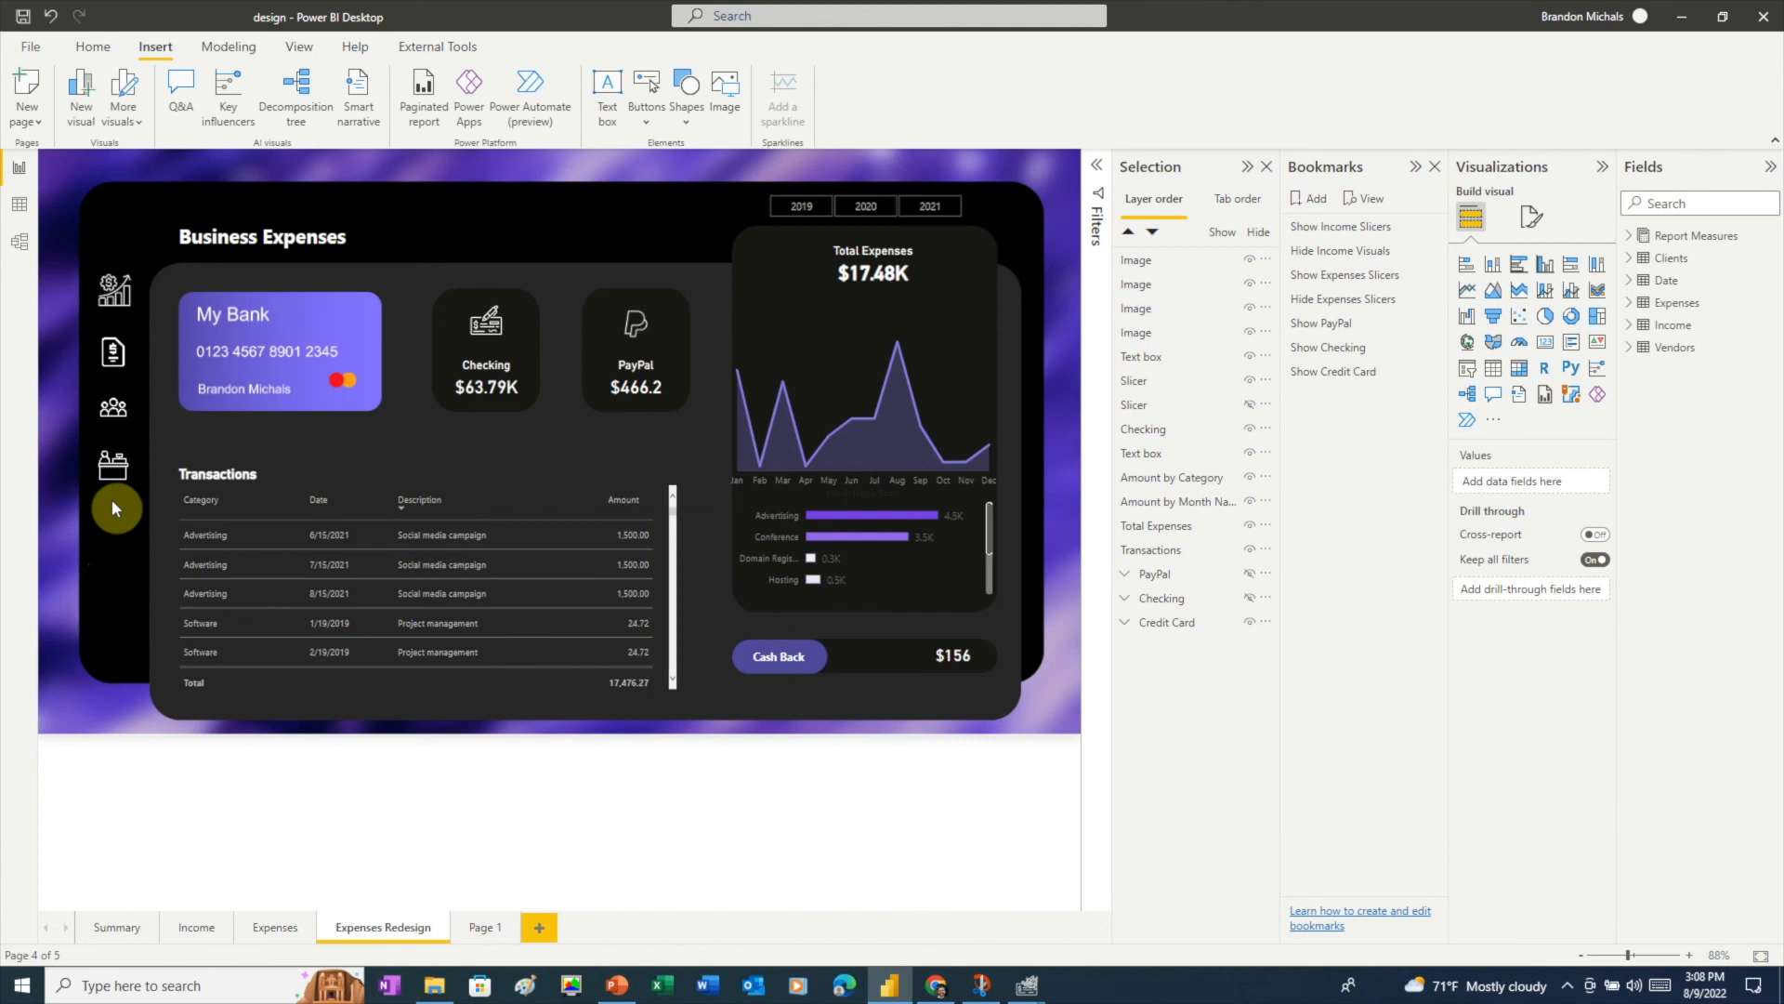
# - Give the chart-and-gear icon in the dark sidebar a Page navigation action to the Income page, and test the link
pyautogui.click(114, 289)
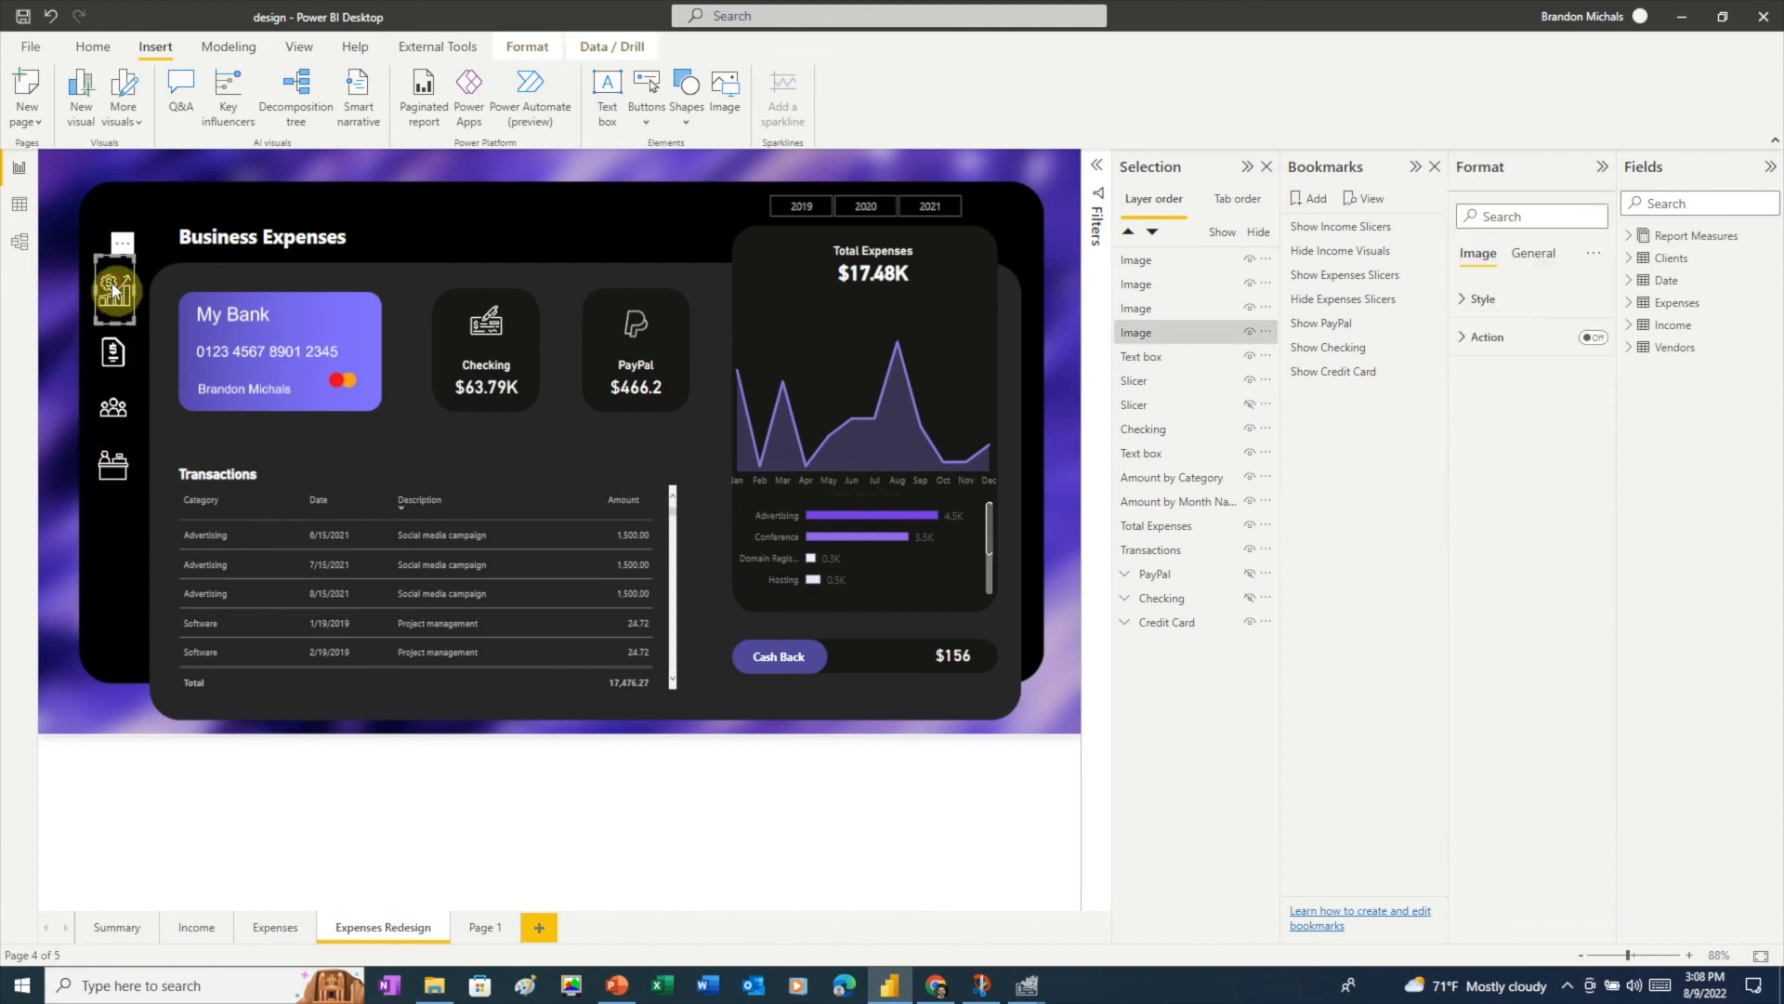
pyautogui.click(1590, 337)
pyautogui.click(1482, 337)
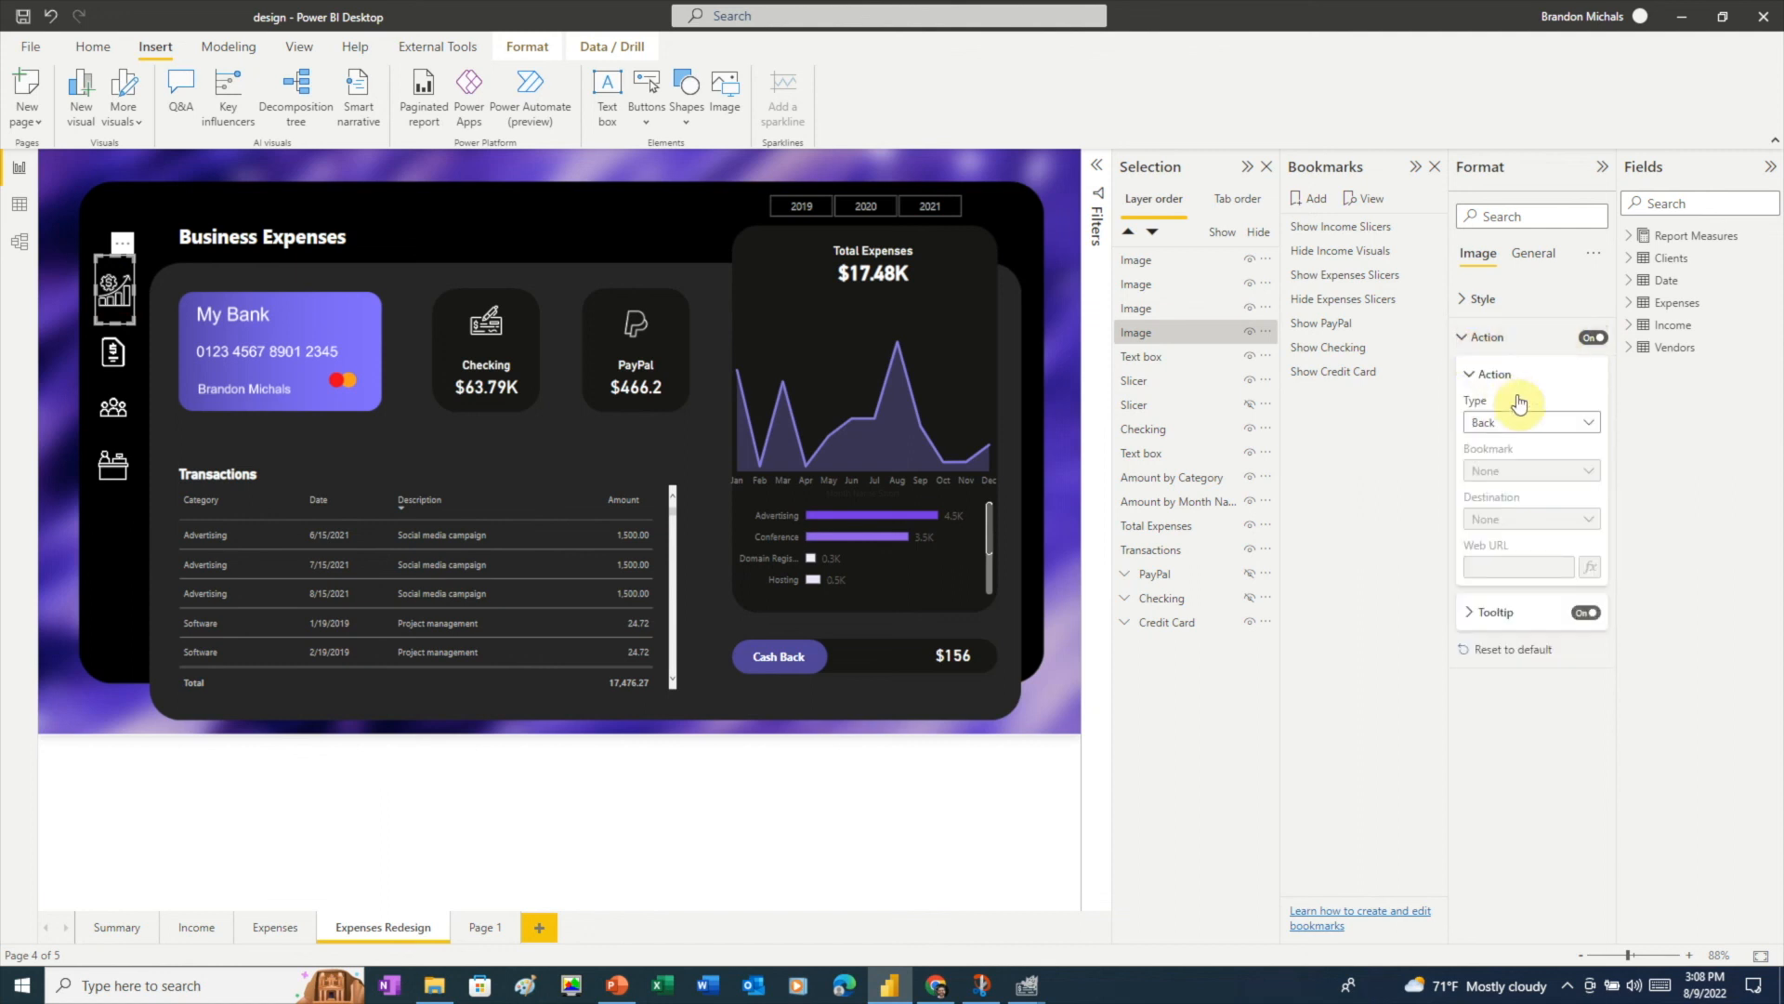
pyautogui.click(1576, 422)
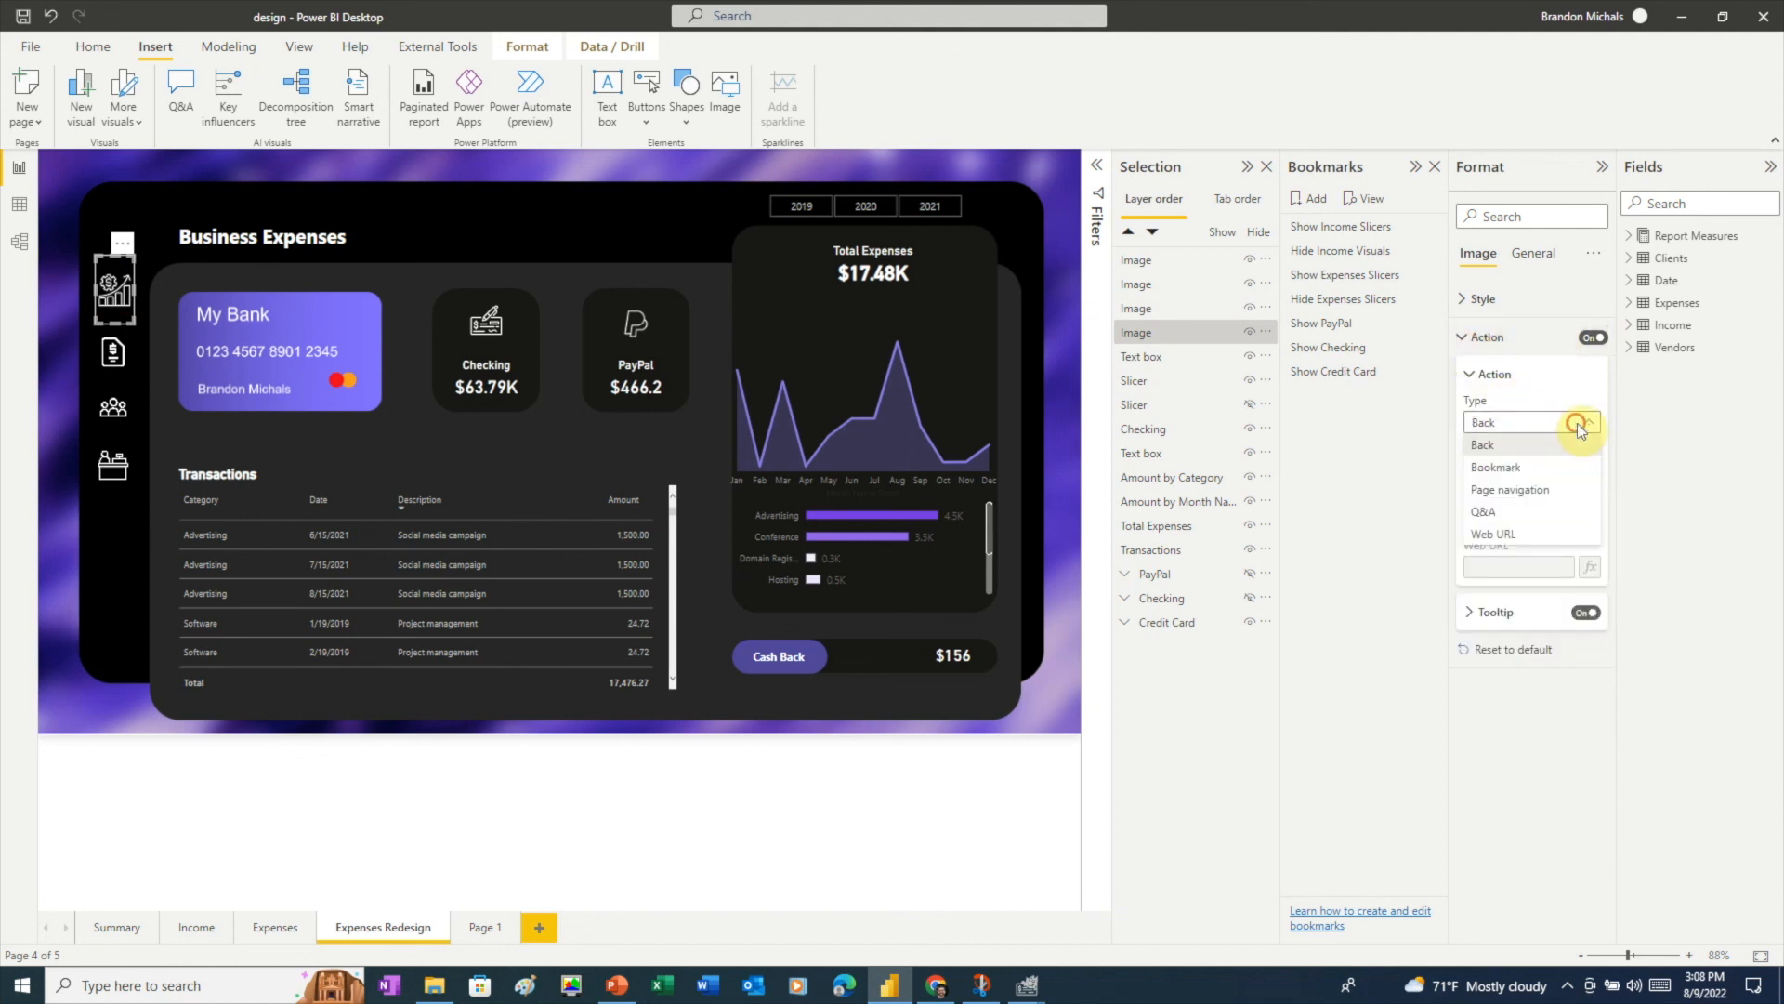
pyautogui.click(1524, 491)
pyautogui.click(1502, 520)
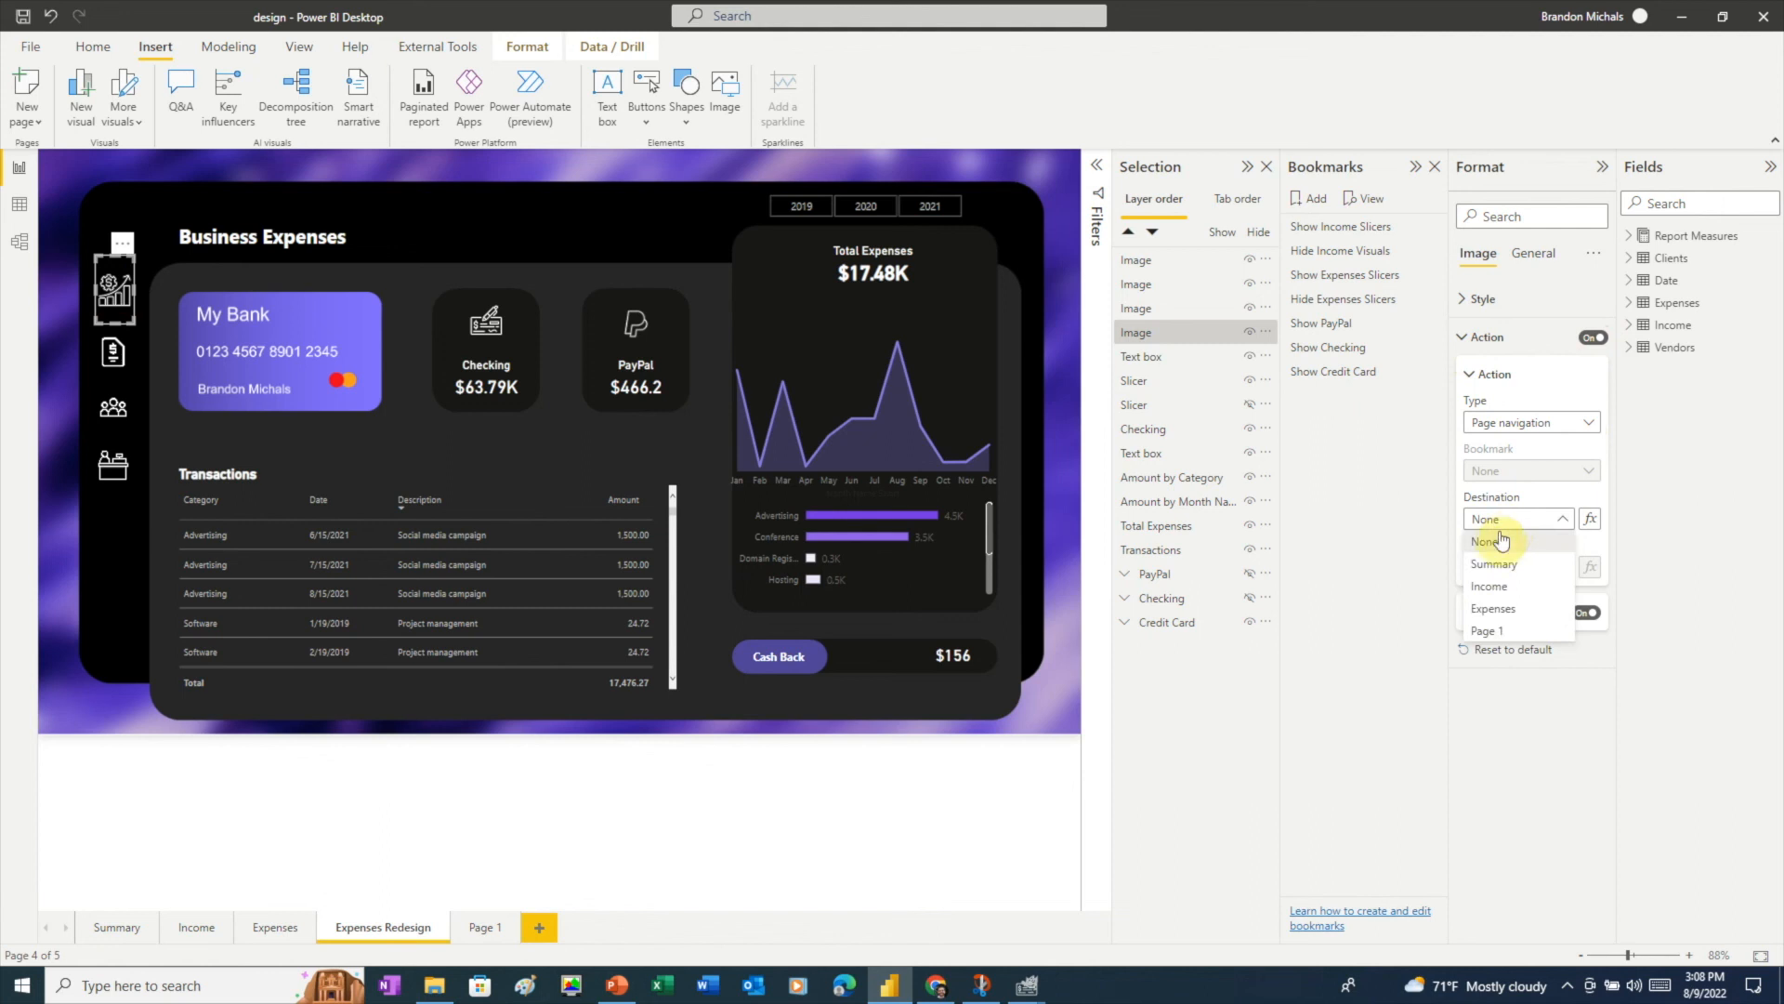
pyautogui.click(1489, 585)
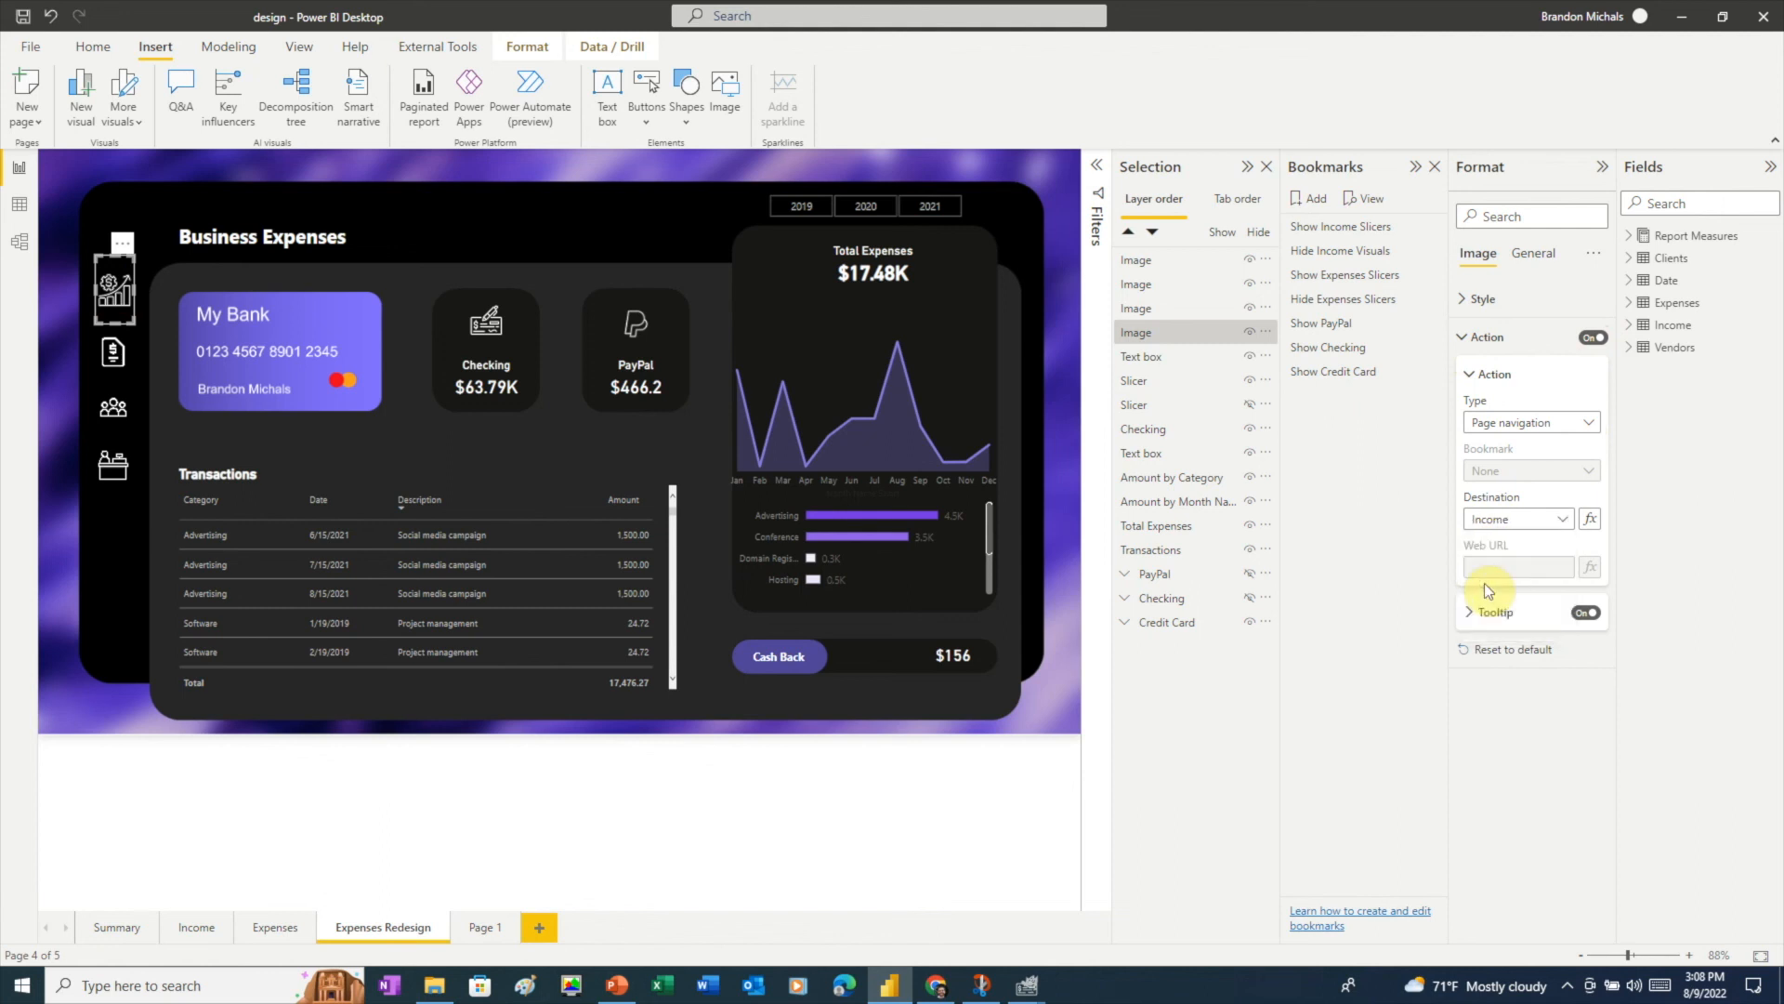
pyautogui.click(103, 601)
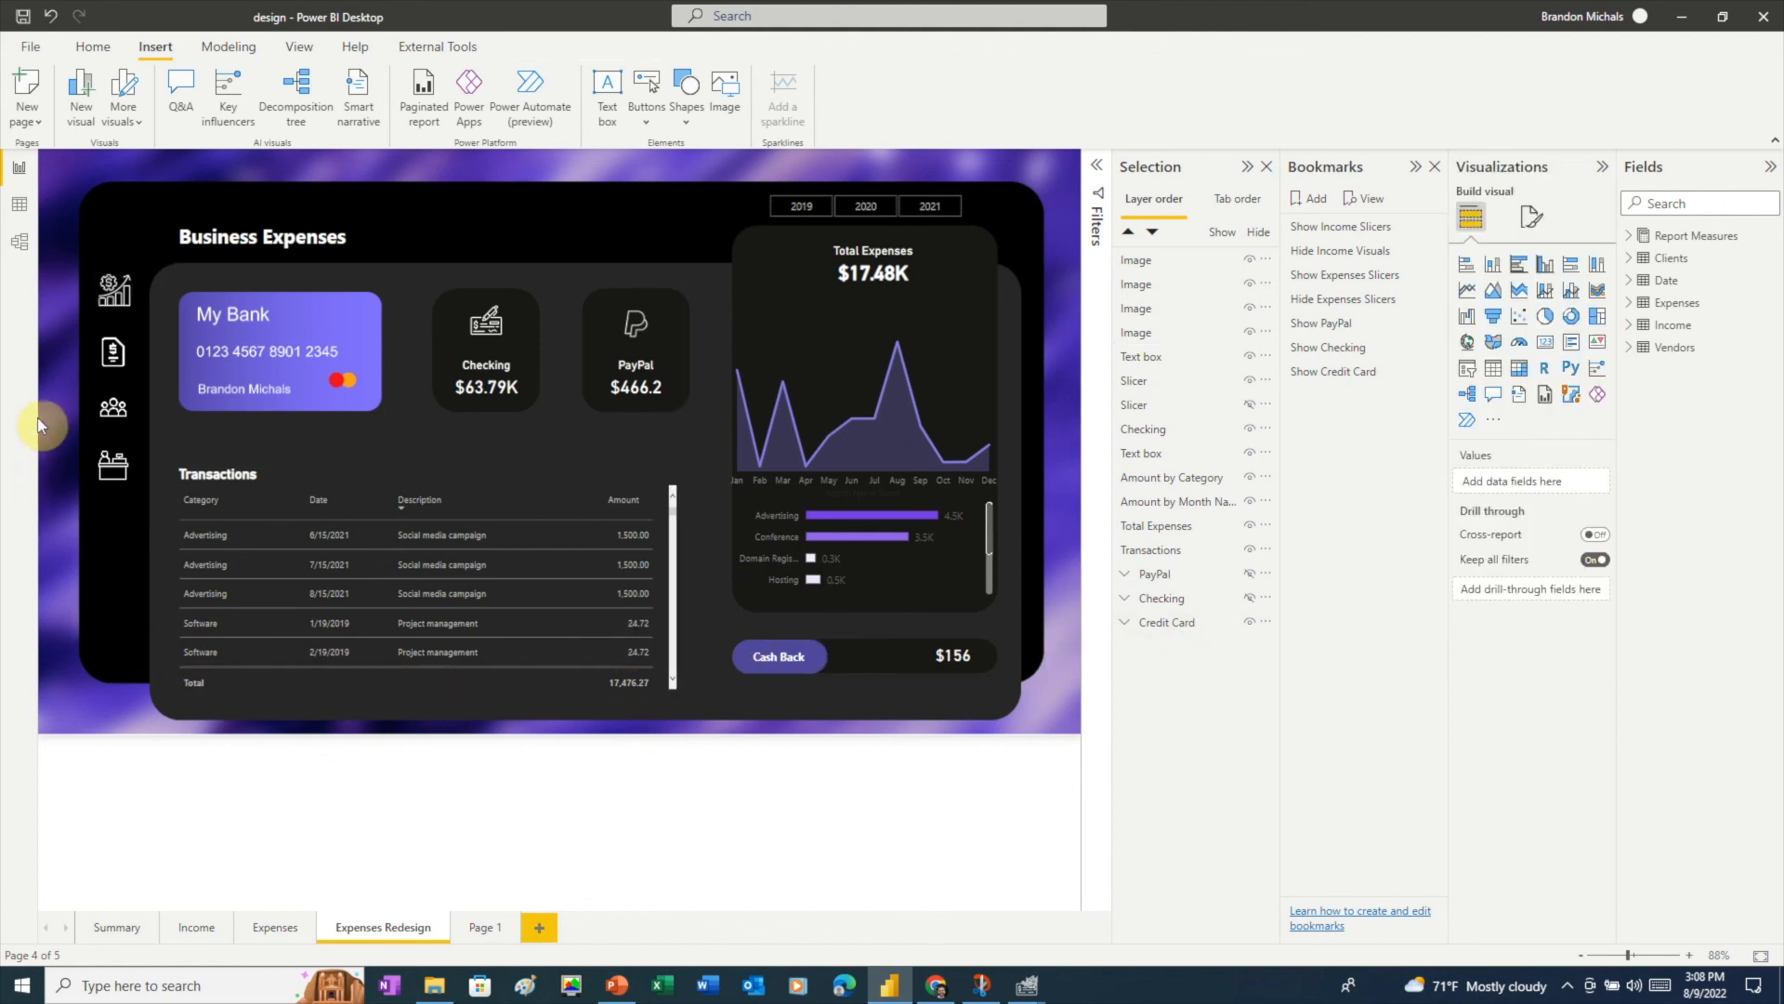
pyautogui.keyDown('ctrl'); pyautogui.click(116, 292); pyautogui.keyUp('ctrl')
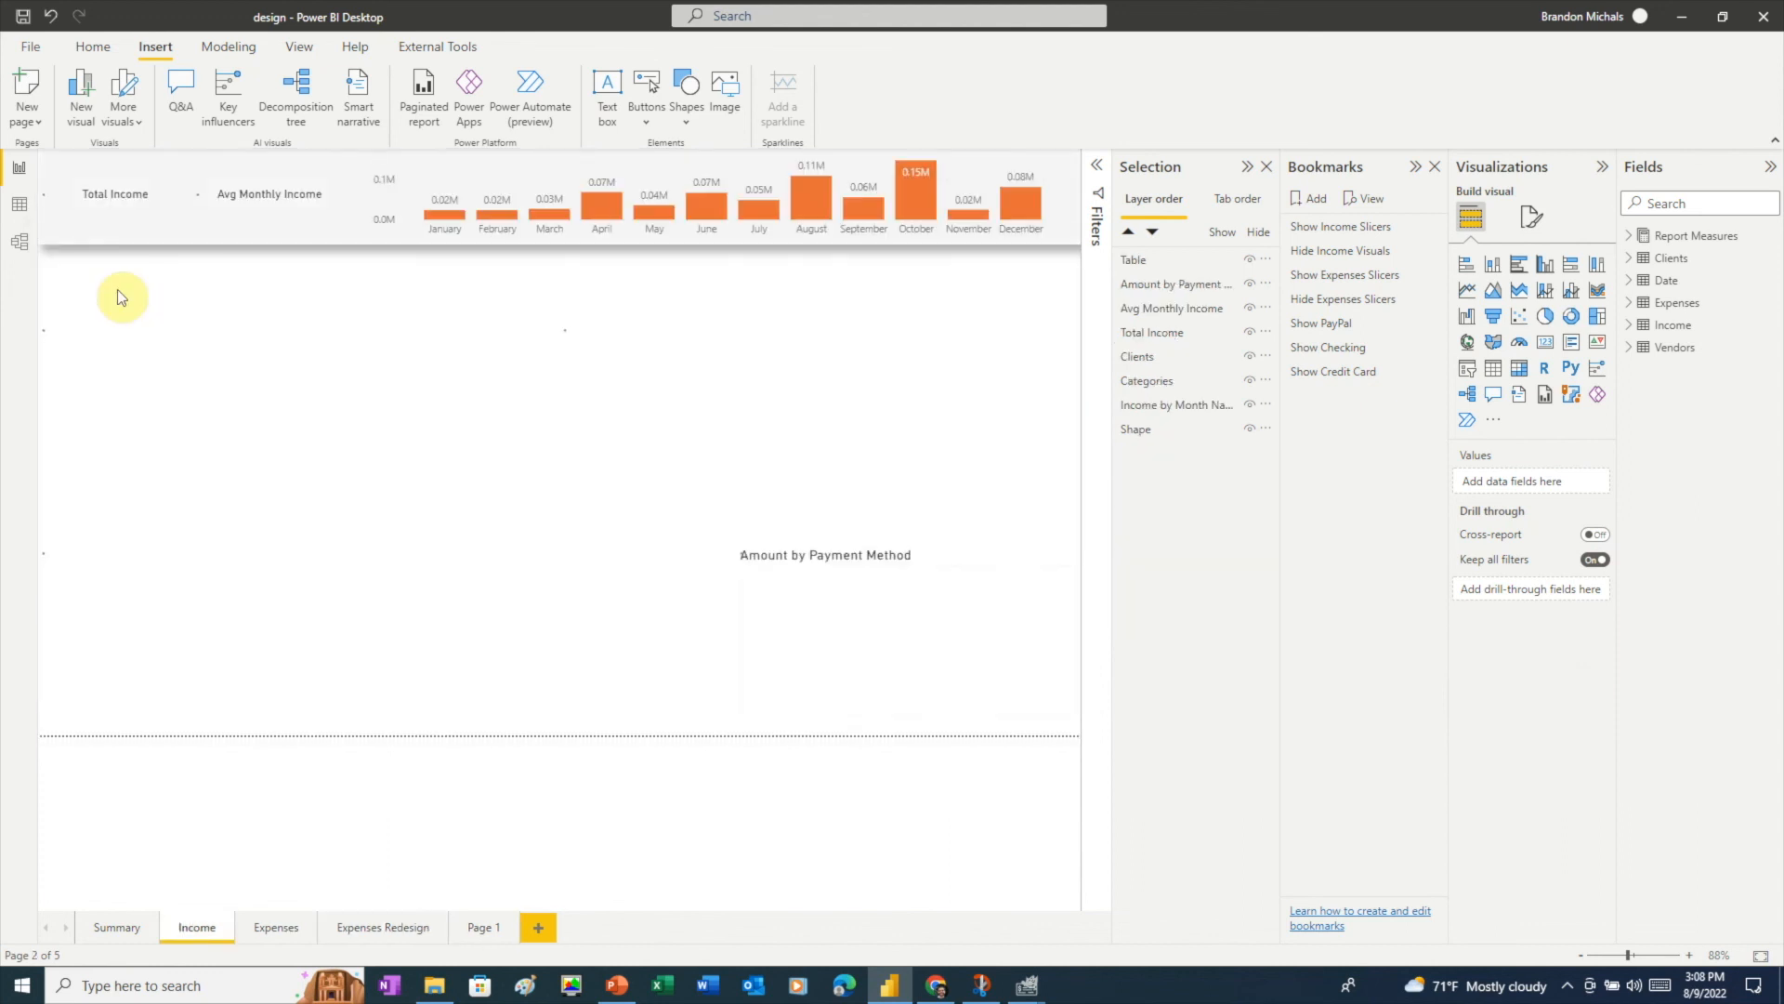